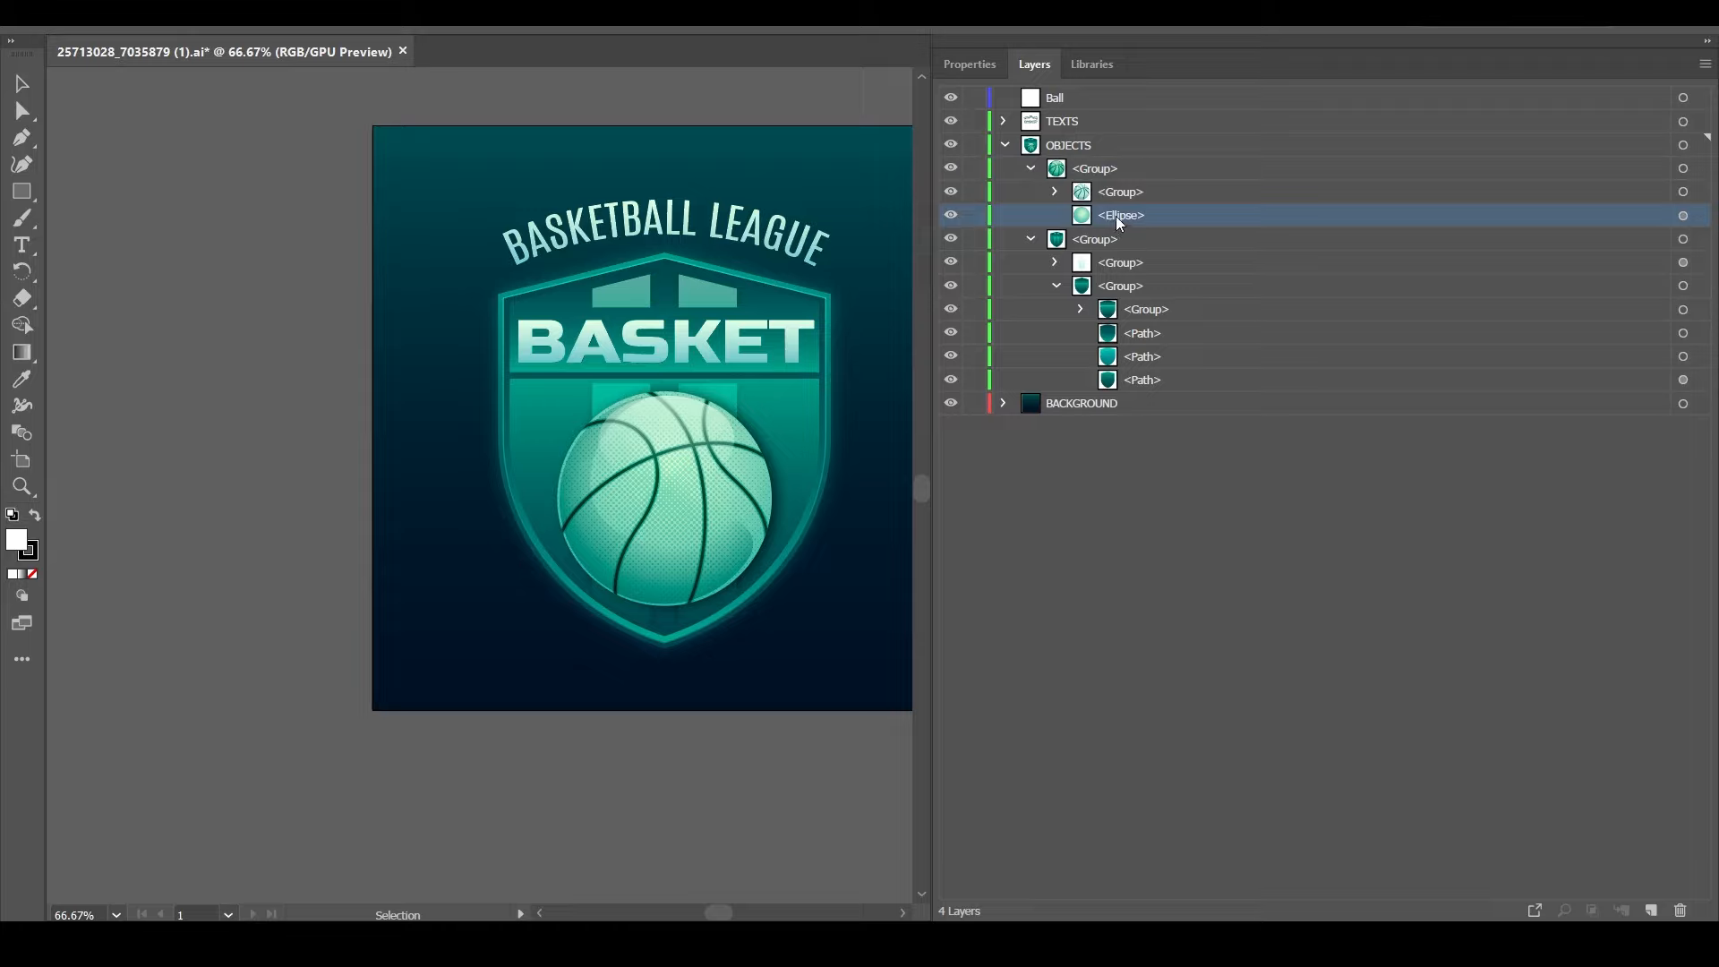
# Check the basketball's base ellipse by toggling its visibility and move it from the OBJECTS layer into the Ball layer
pyautogui.click(951, 215)
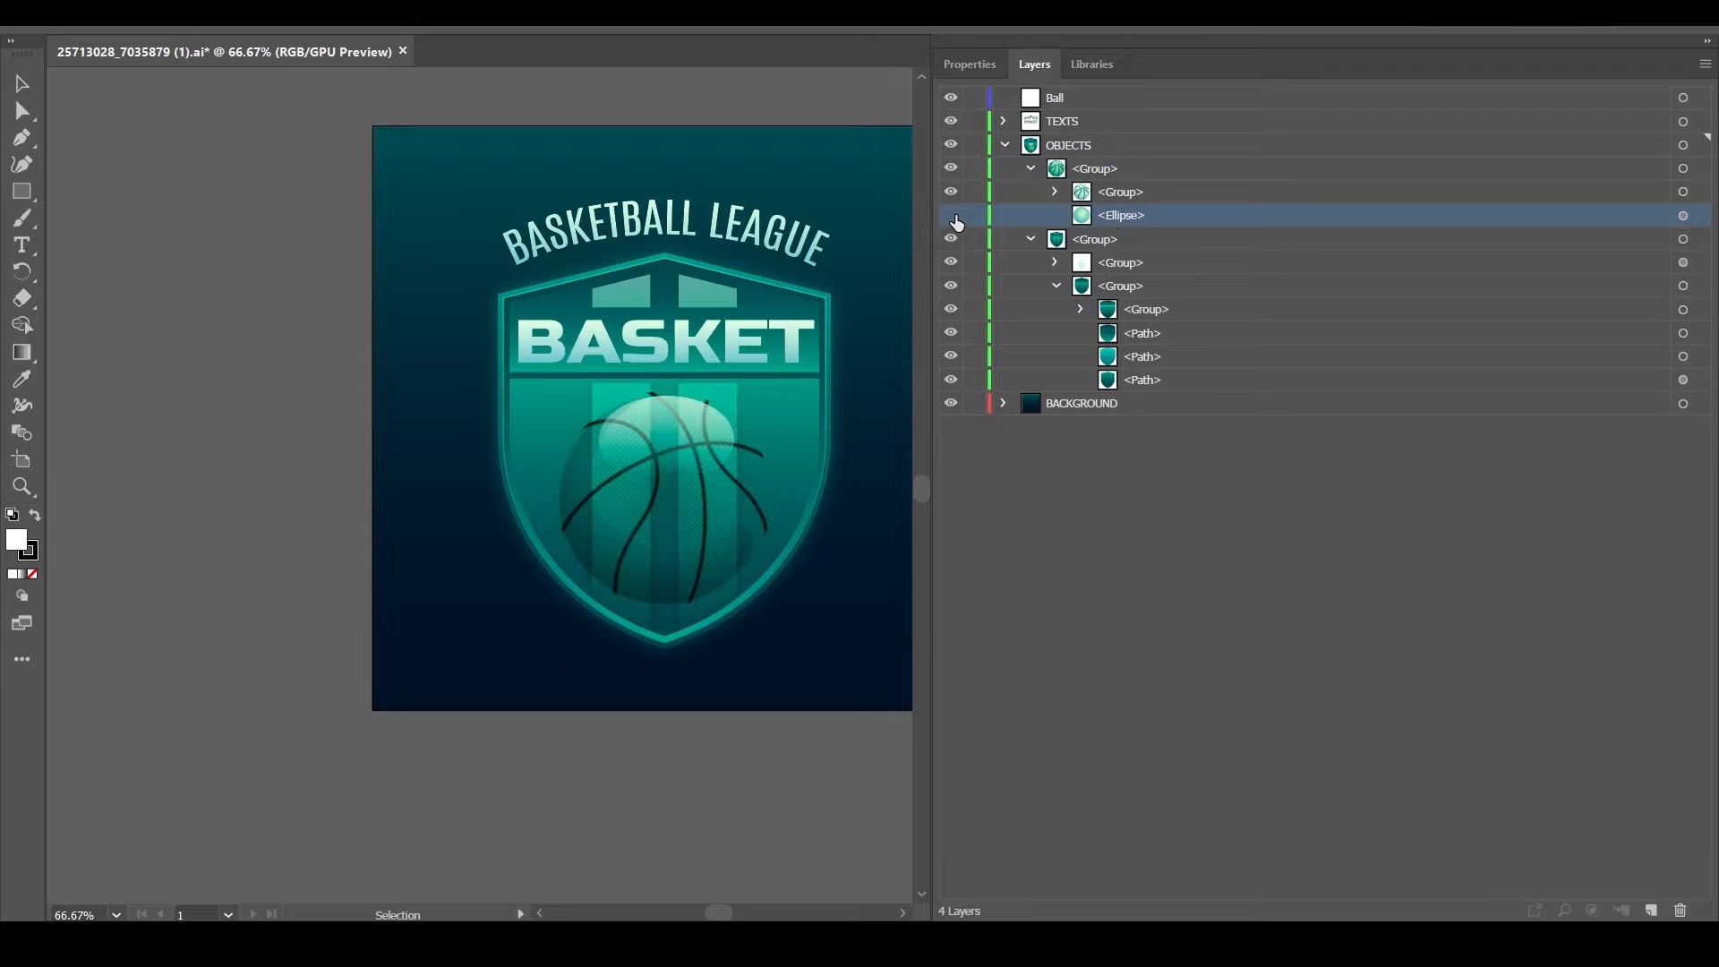
pyautogui.click(951, 215)
pyautogui.moveTo(1117, 219); pyautogui.dragTo(1067, 99)
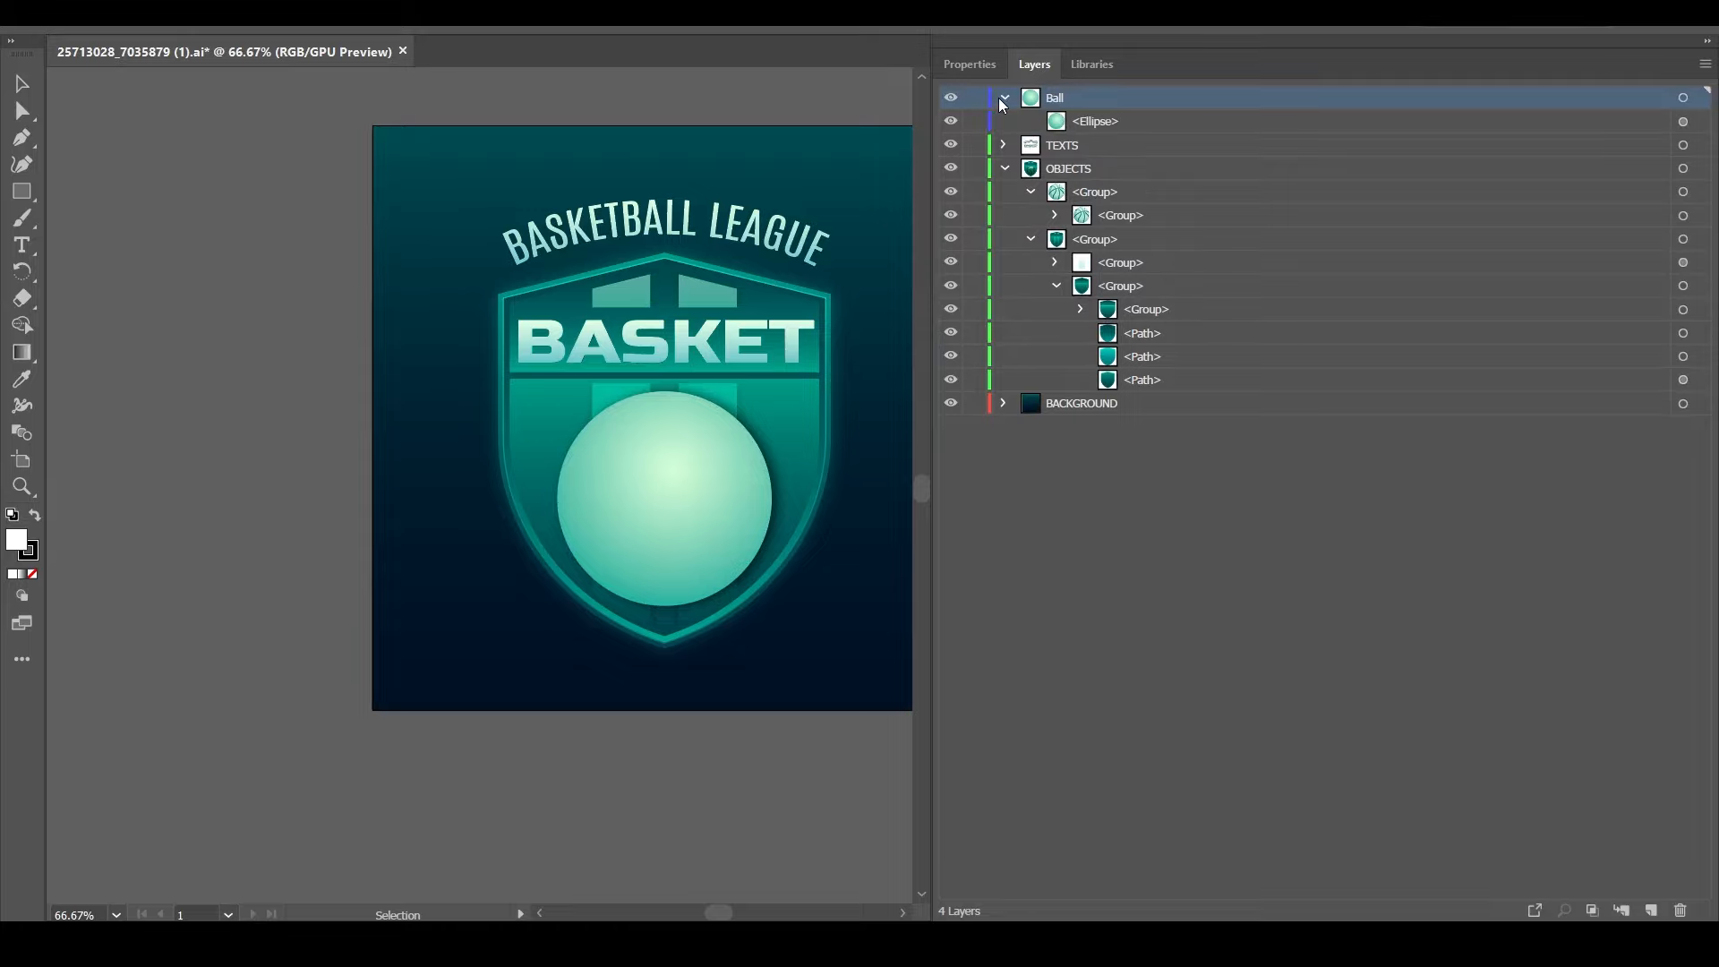
# Expand the basketball's nested groups down to the paths inside the clip group and hide the Ball layer
pyautogui.click(1119, 192)
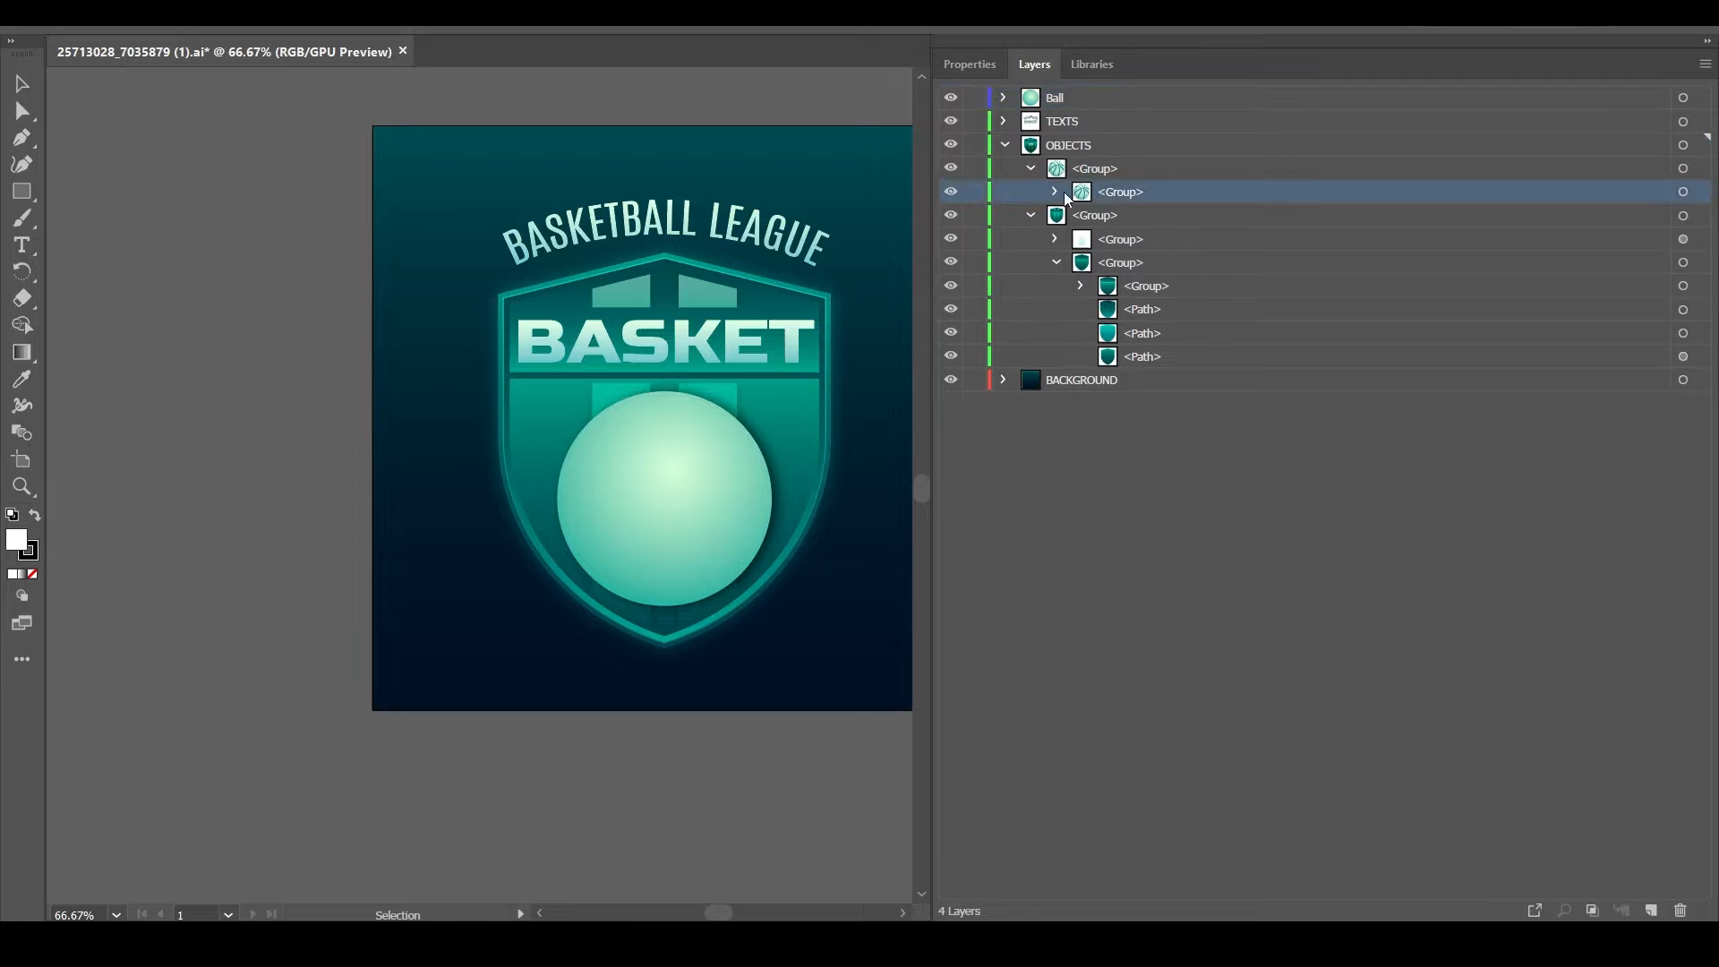
pyautogui.click(1054, 191)
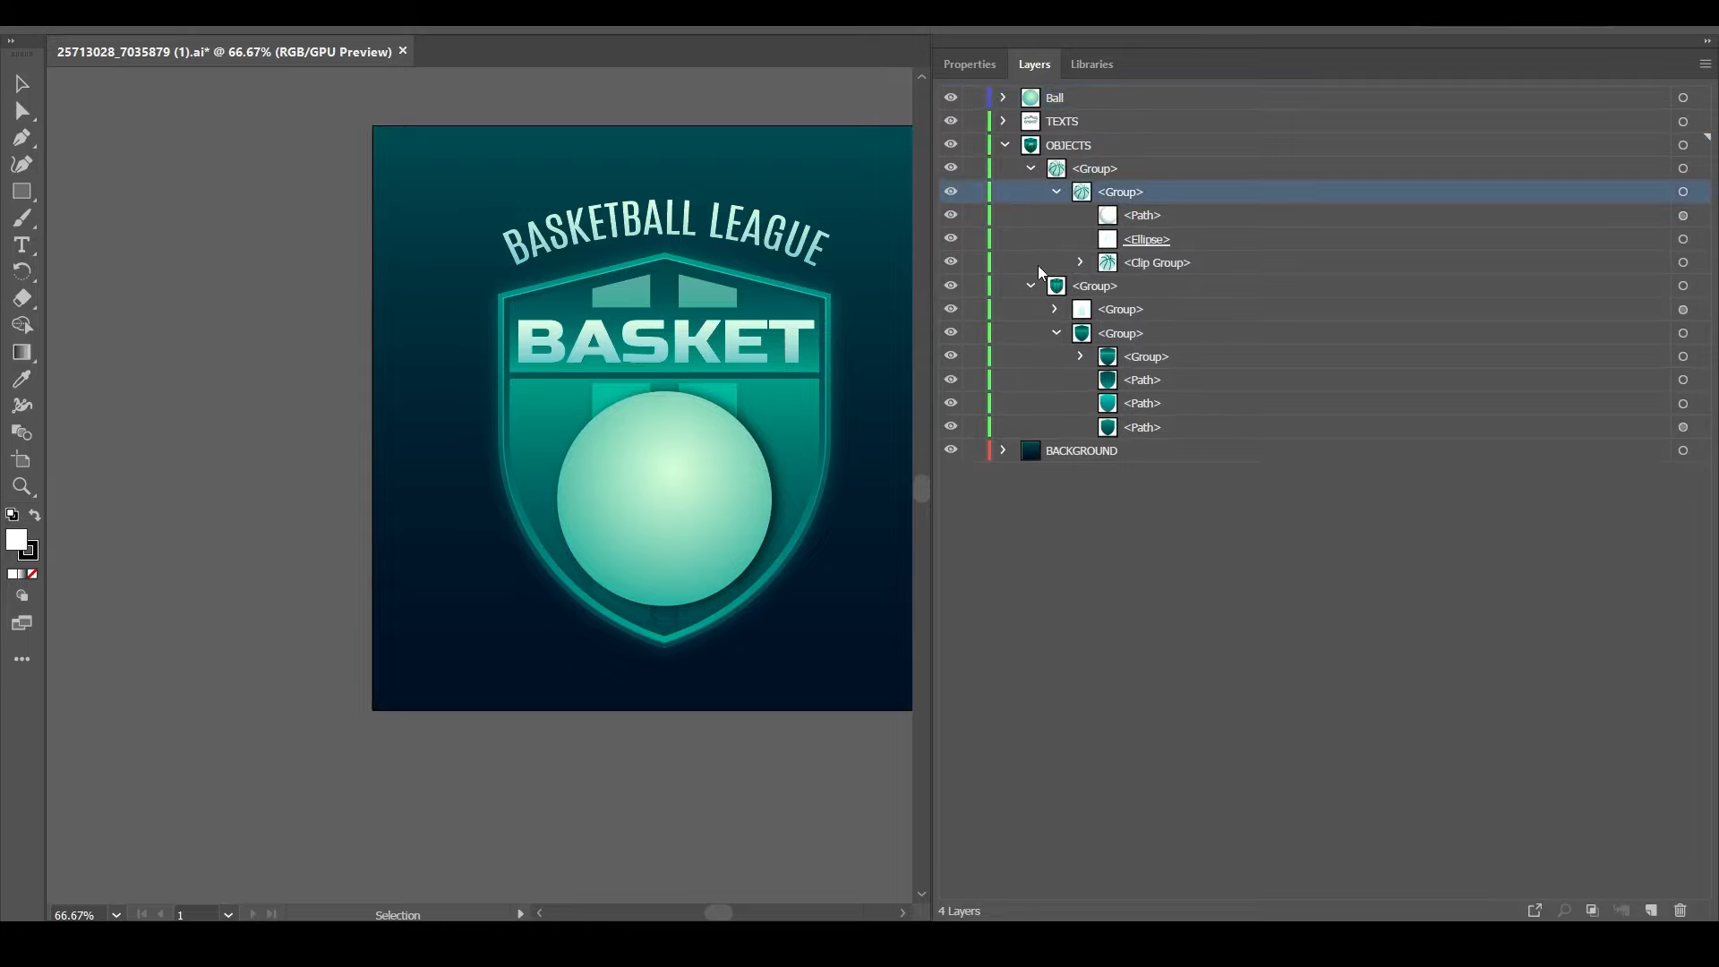
pyautogui.click(1079, 263)
pyautogui.click(1107, 309)
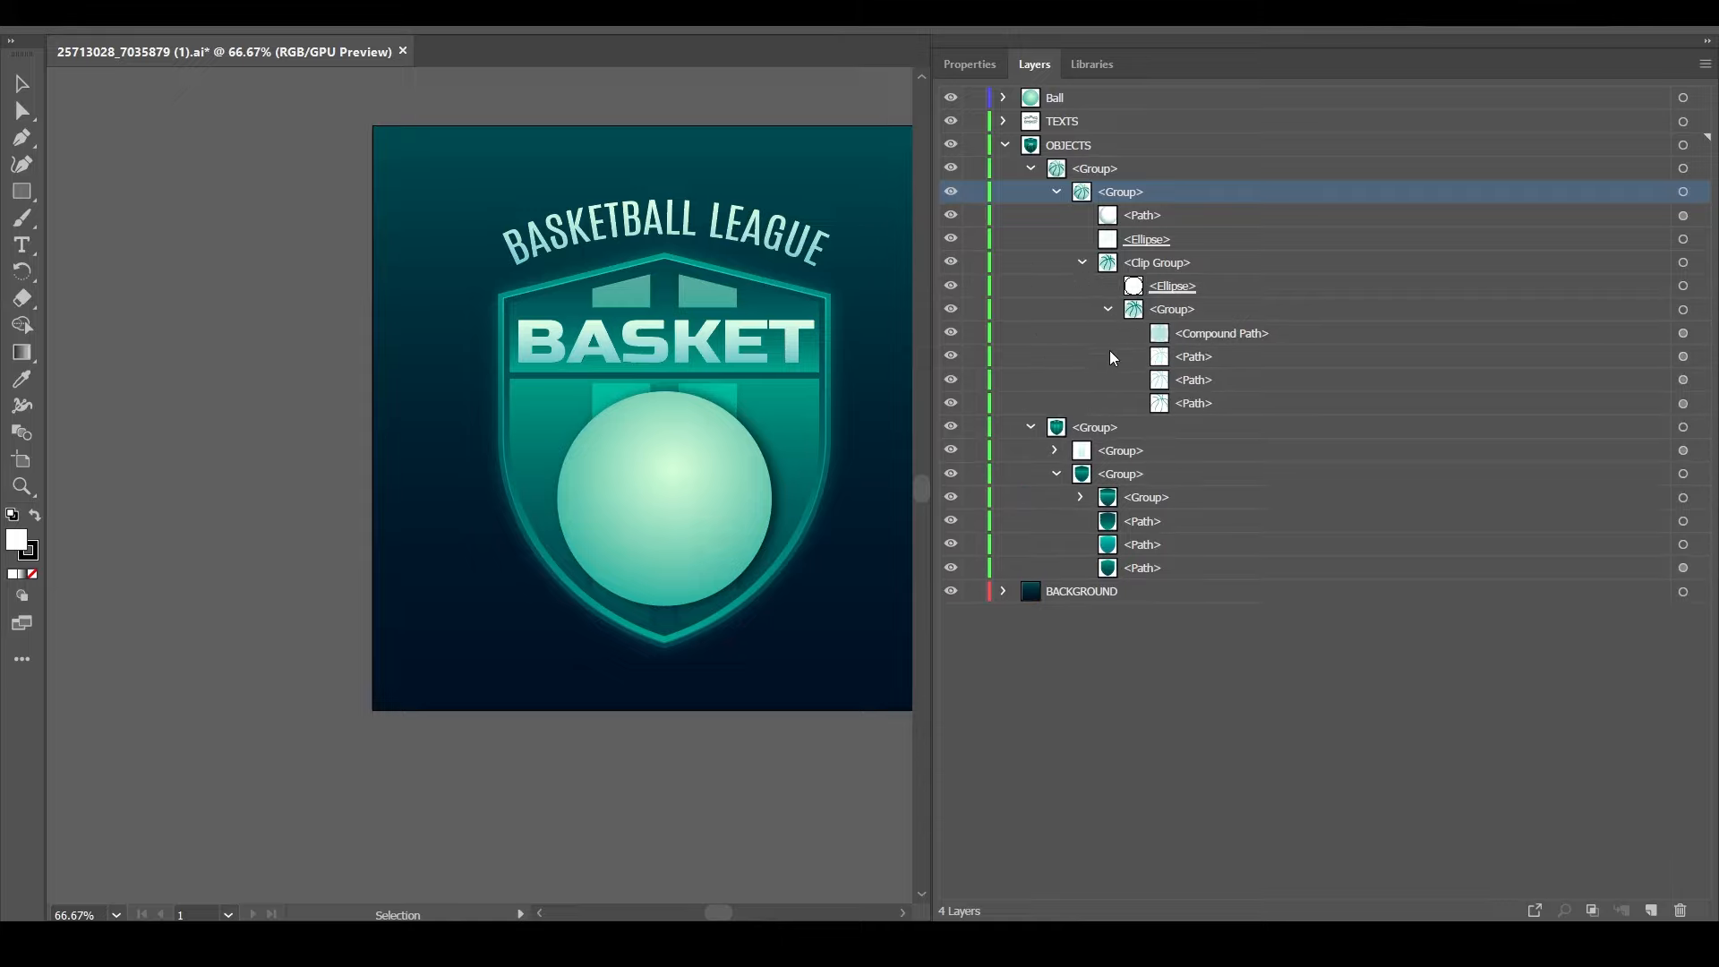
pyautogui.click(951, 404)
pyautogui.click(951, 98)
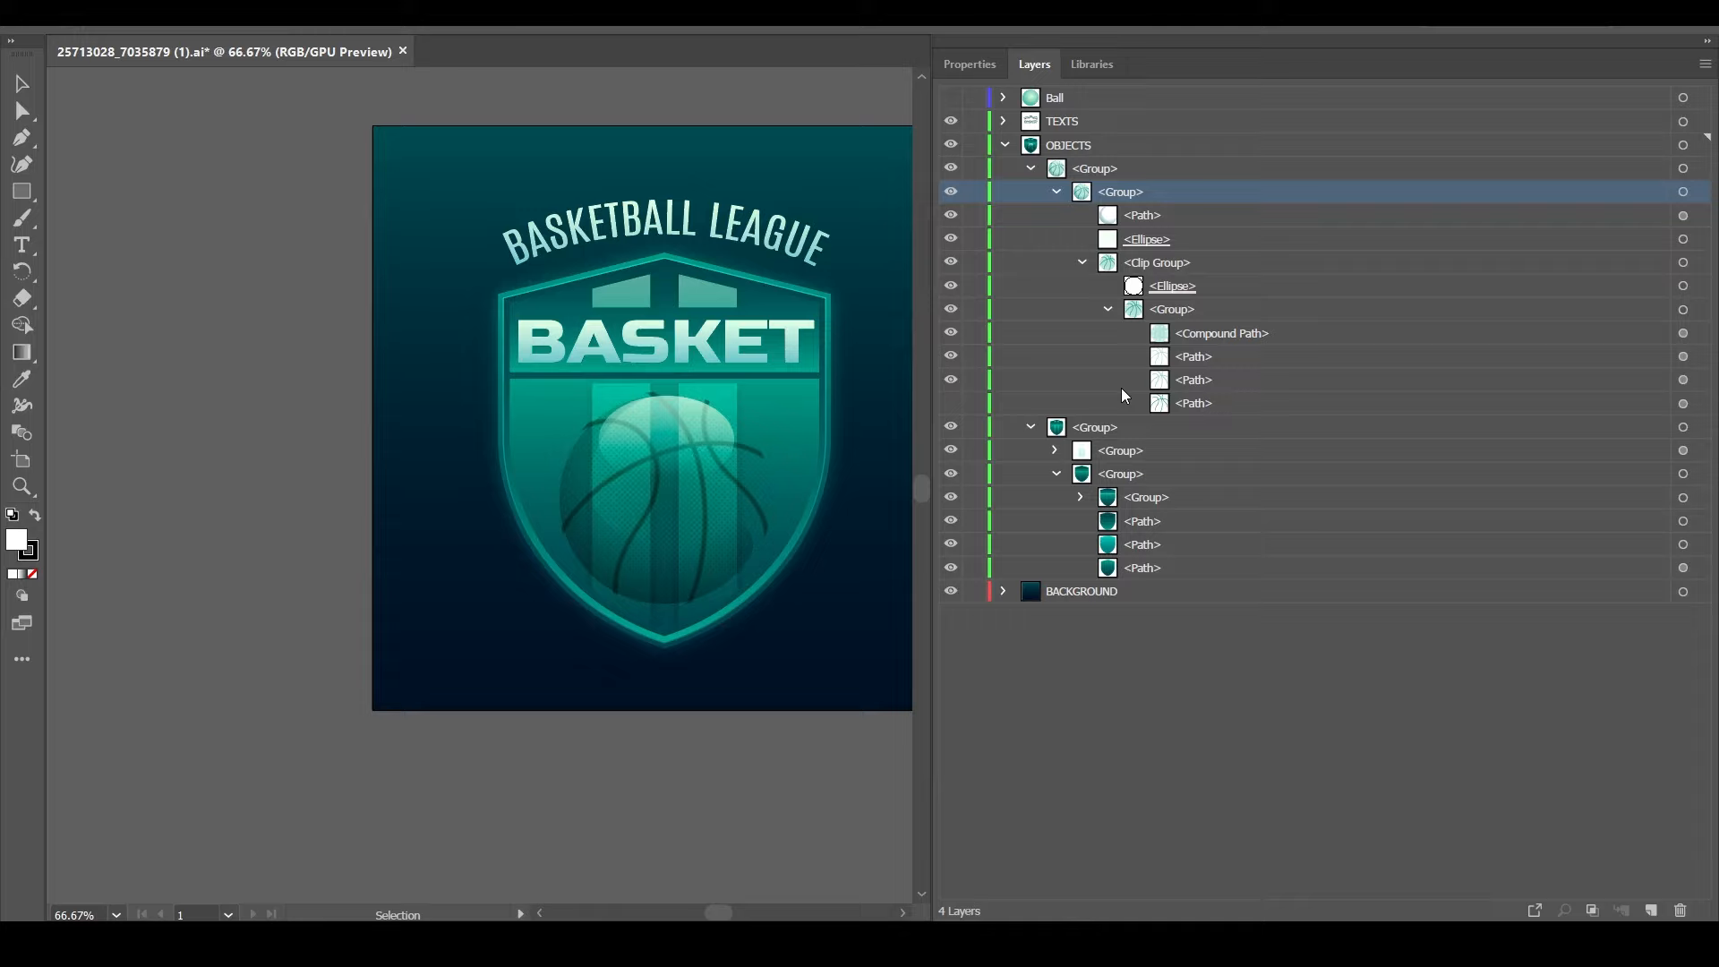
# Examine the clip group's line paths and halftone compound path by toggling their visibility and inspecting the ball up close
pyautogui.click(1110, 403)
pyautogui.click(951, 403)
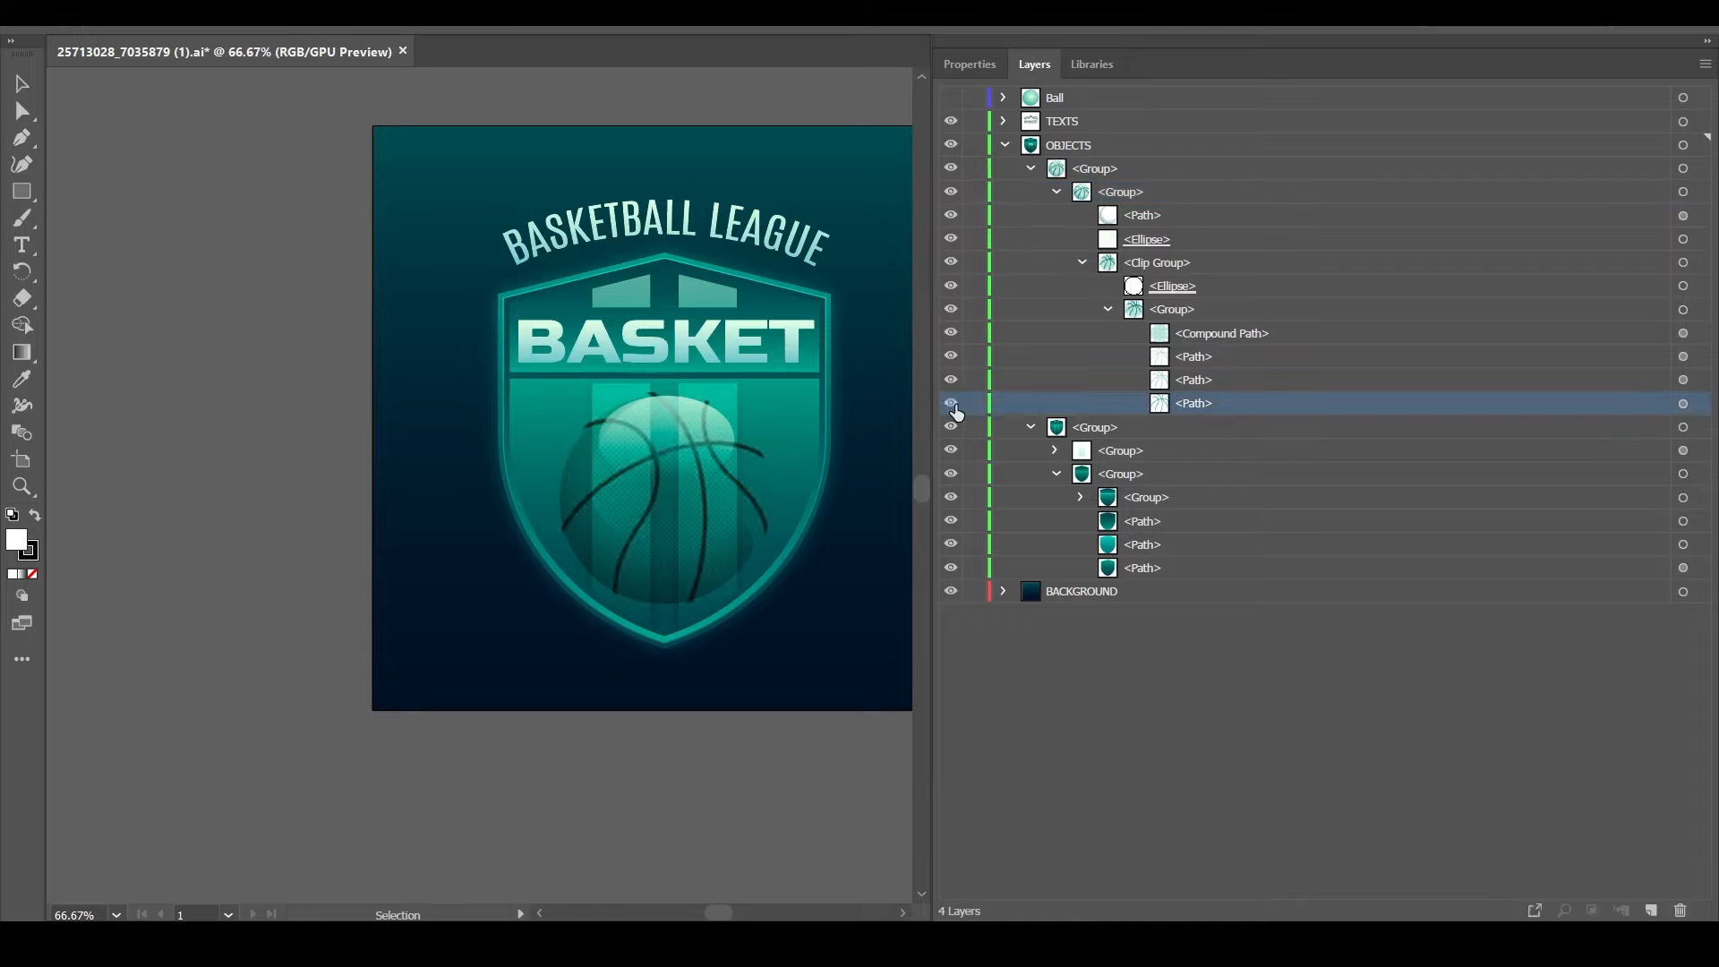
pyautogui.click(952, 405)
pyautogui.click(952, 405)
pyautogui.click(951, 402)
pyautogui.click(951, 403)
pyautogui.moveTo(952, 358)
pyautogui.mouseDown()
pyautogui.moveTo(951, 403)
pyautogui.moveTo(952, 343)
pyautogui.mouseUp()
pyautogui.click(949, 335)
pyautogui.click(950, 336)
pyautogui.click(949, 336)
pyautogui.scroll(5, 671, 524)
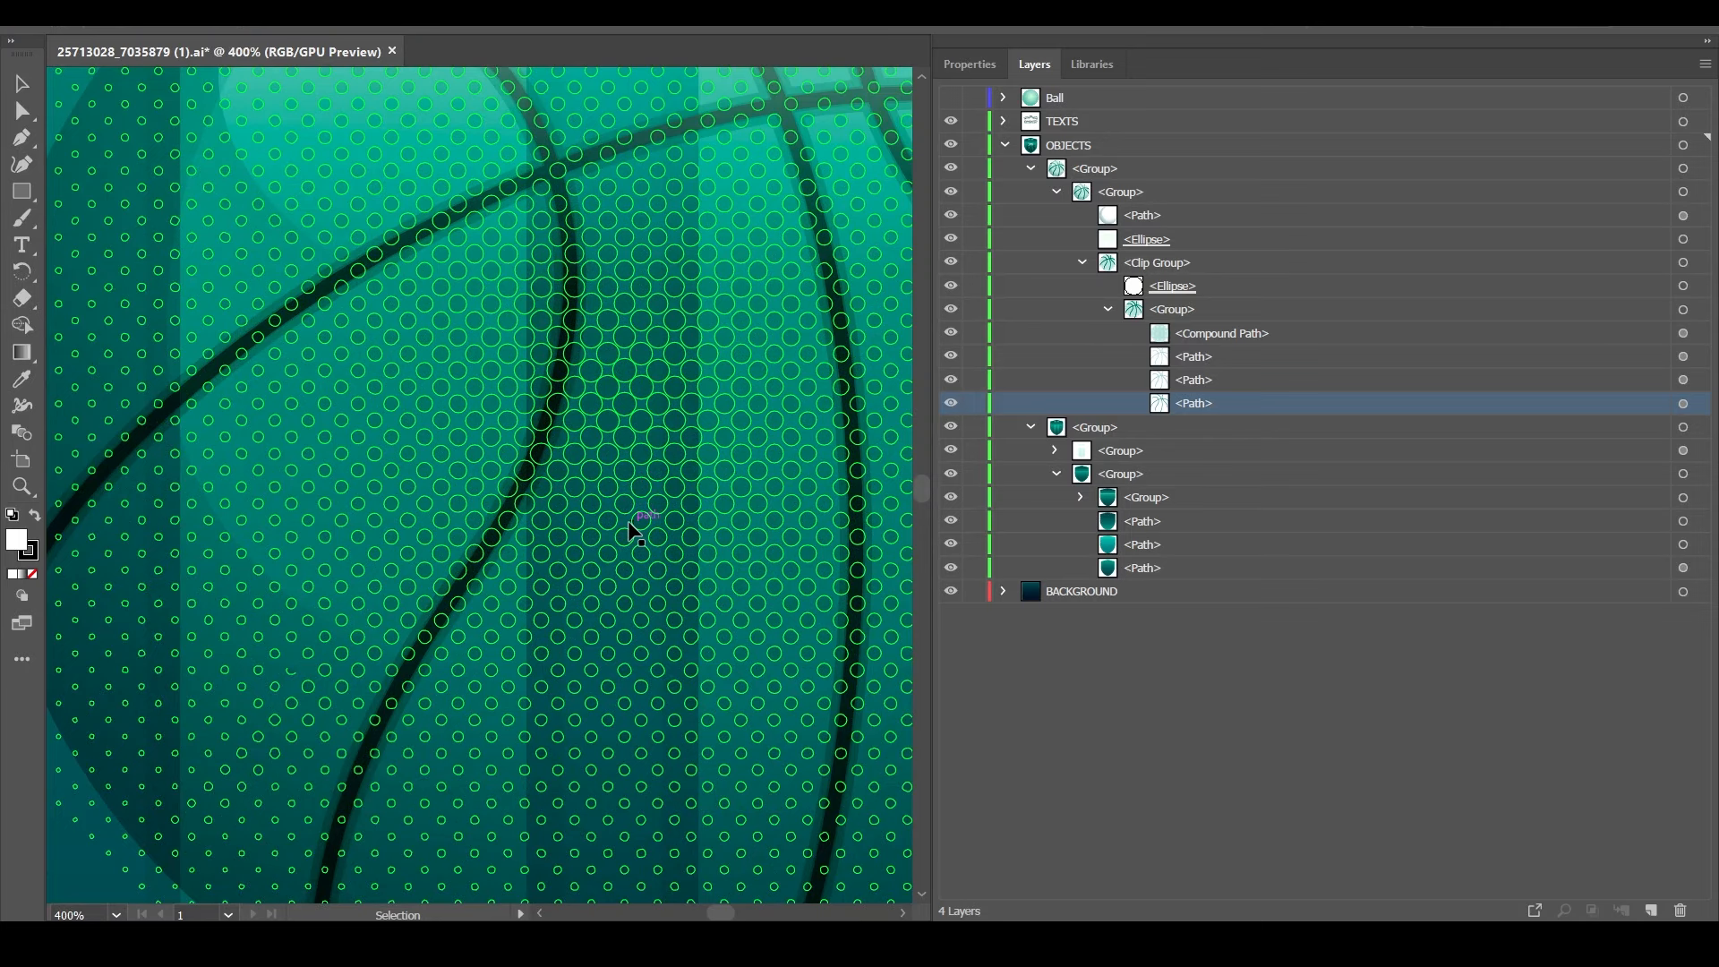
pyautogui.scroll(-4, 632, 530)
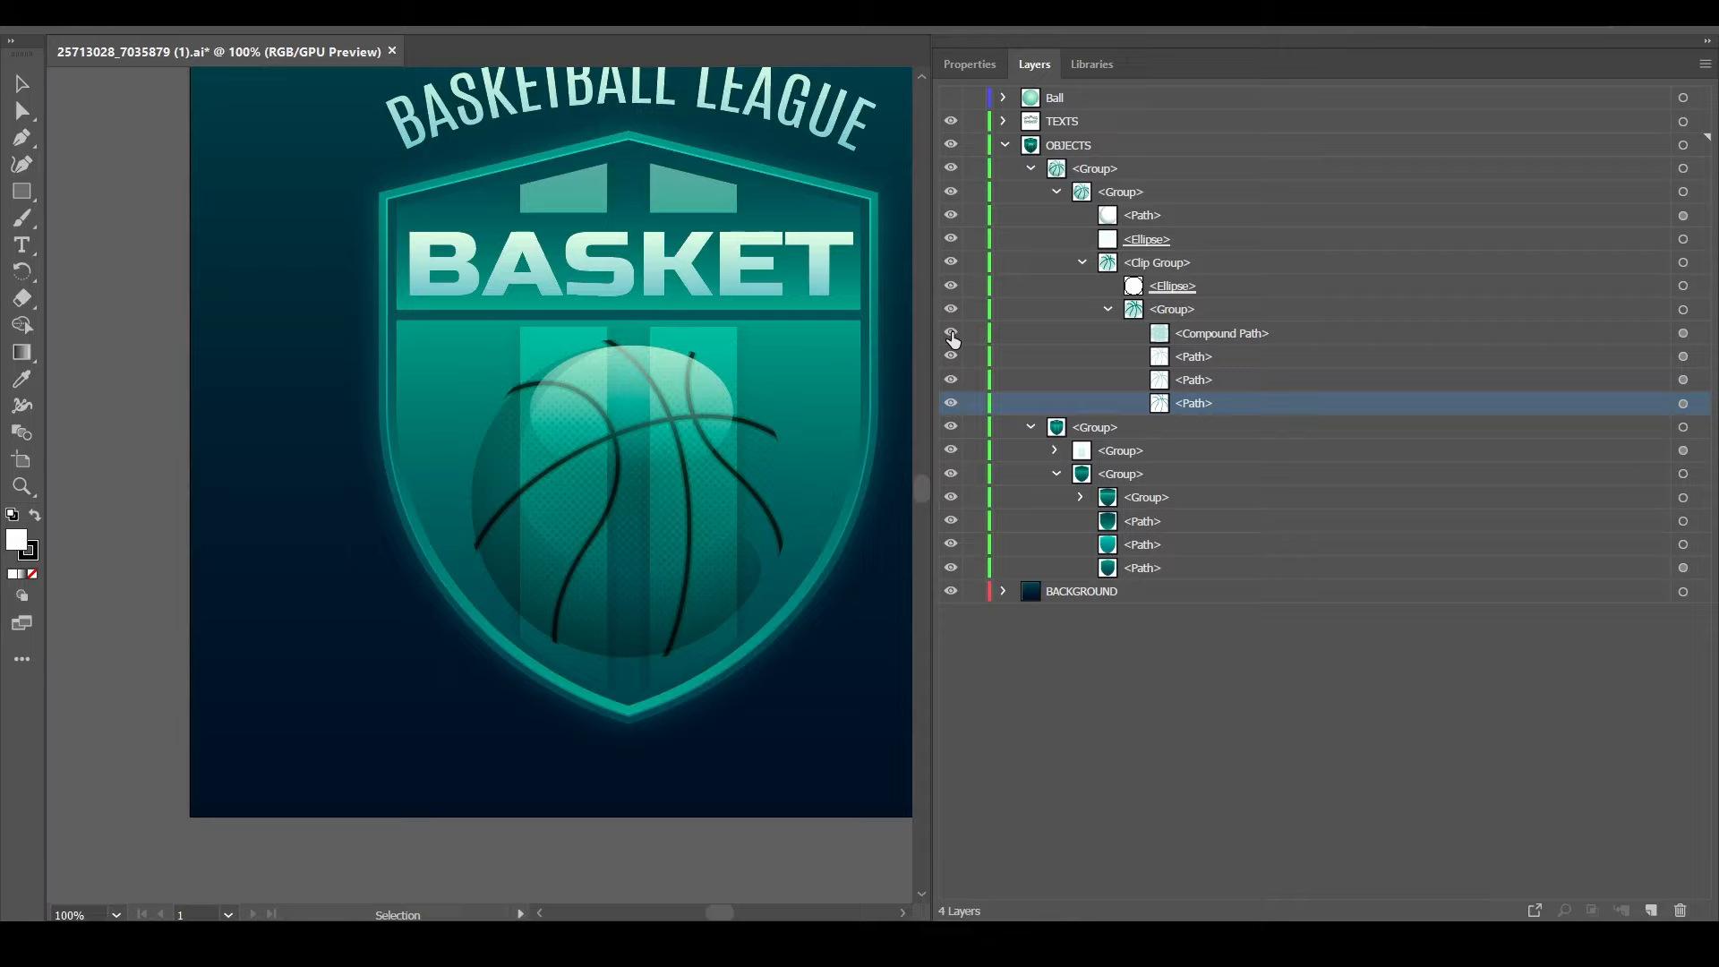
pyautogui.scroll(2, 636, 487)
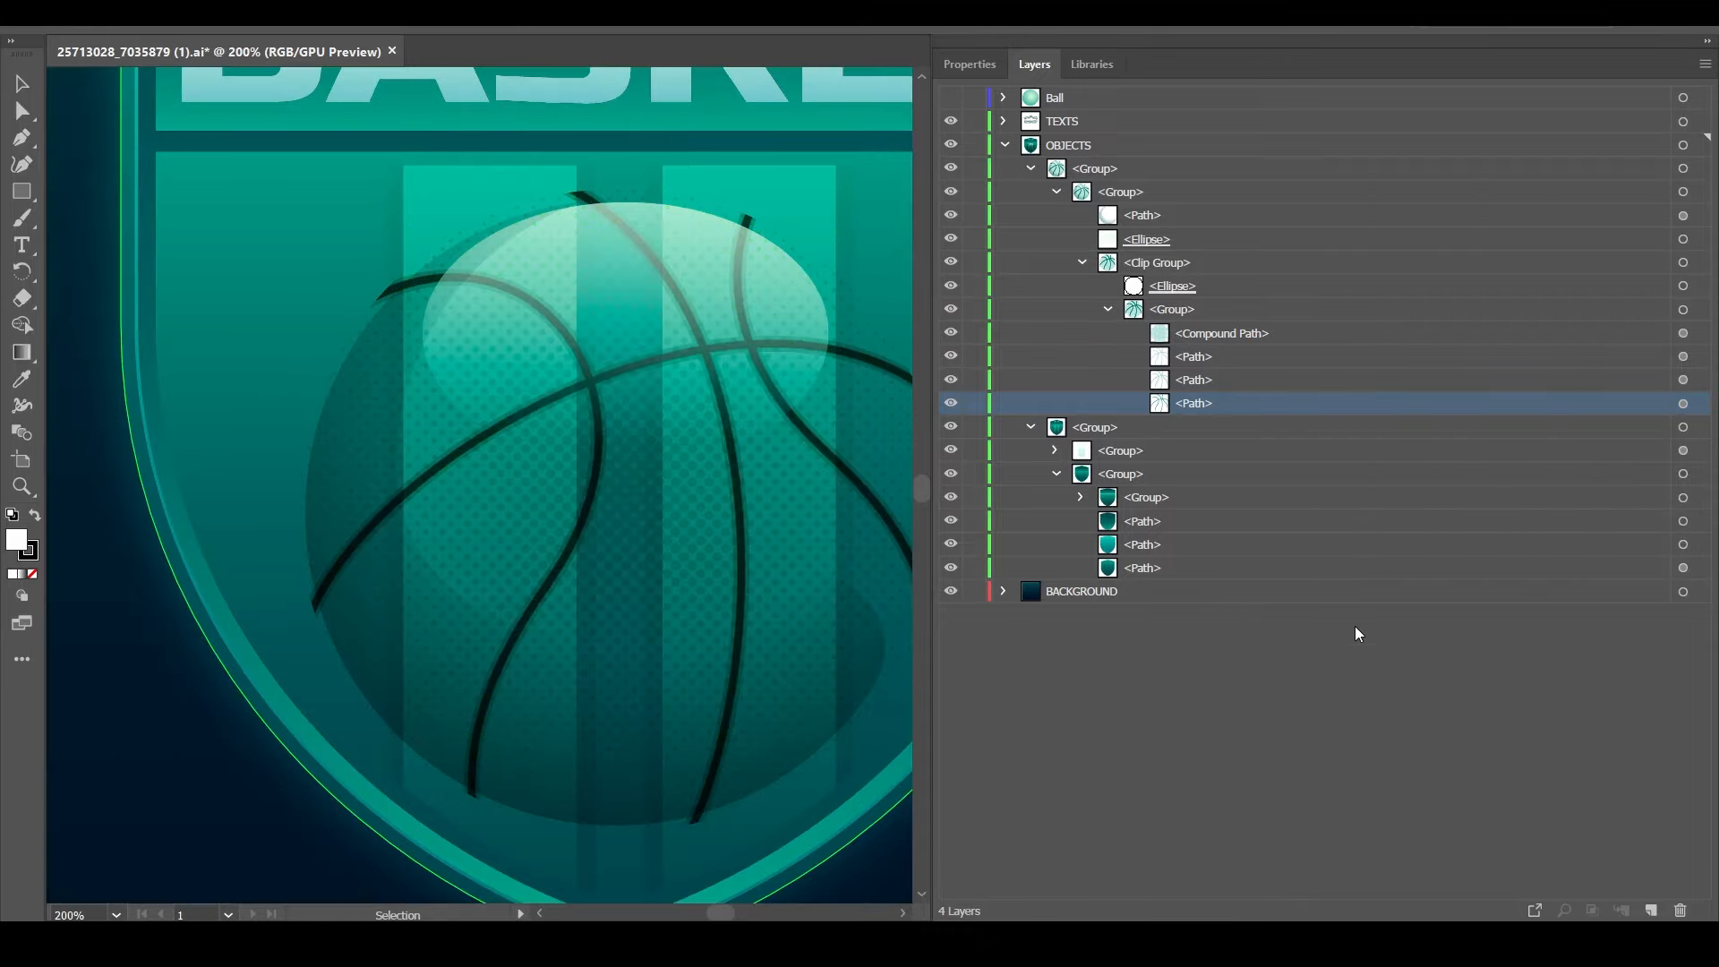
pyautogui.scroll(1, 768, 609)
pyautogui.scroll(-2, 638, 700)
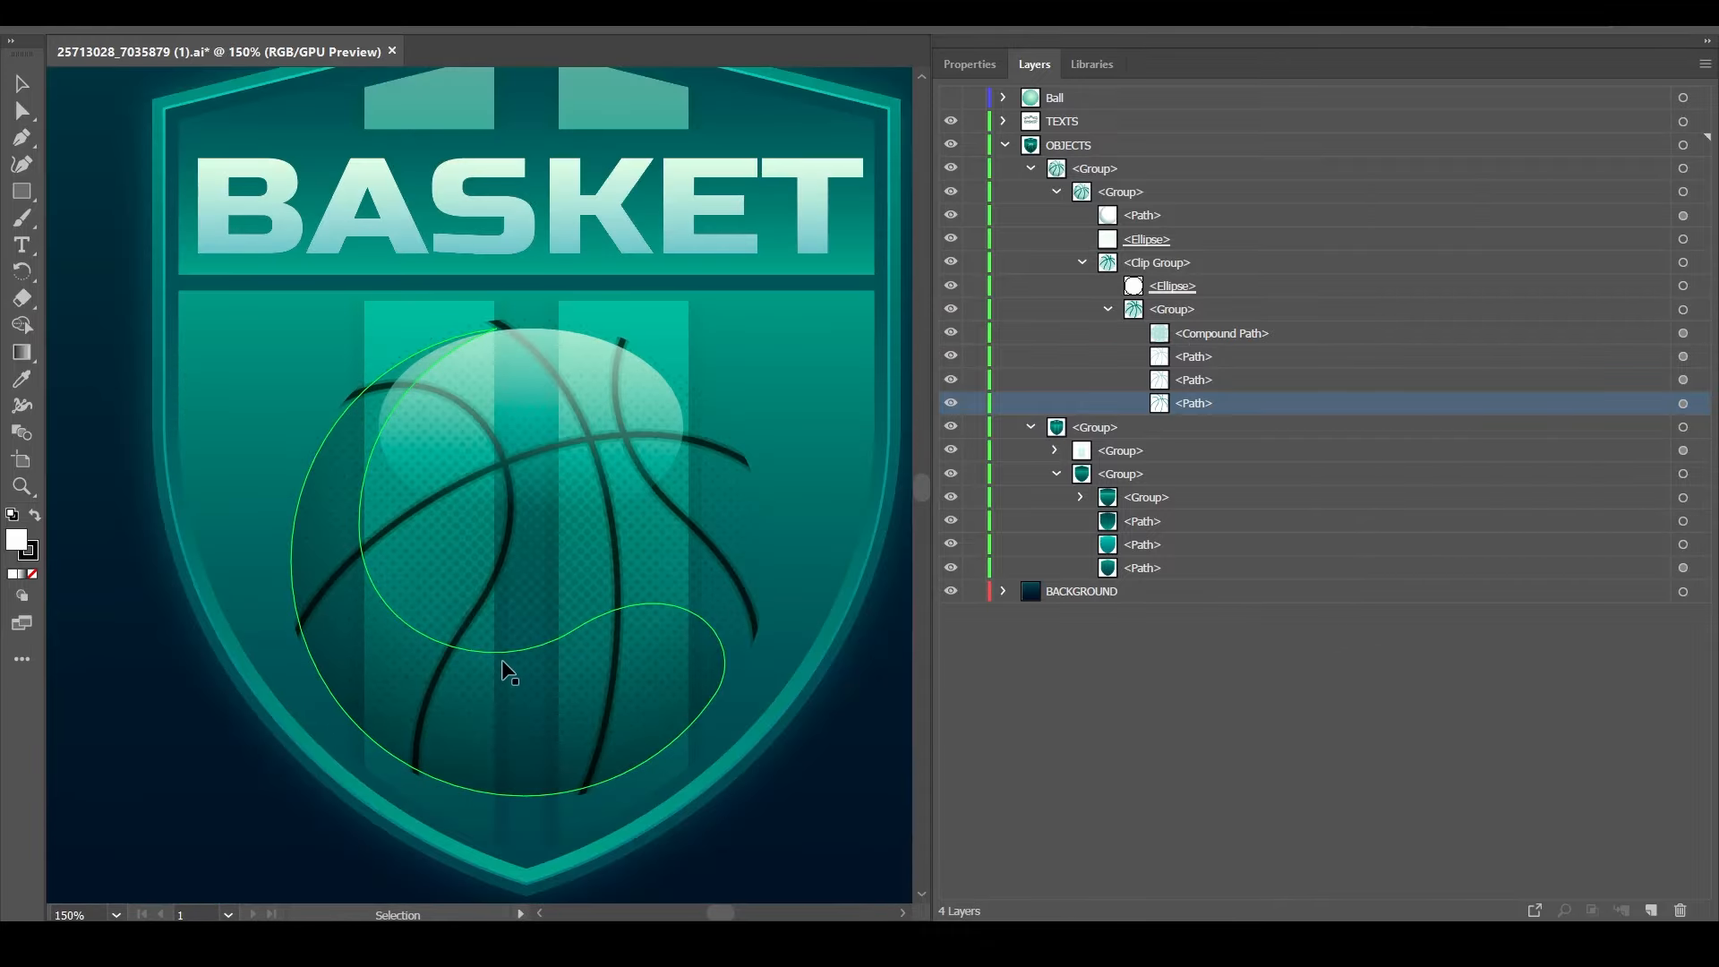
# Create a new layer named Details directly above the OBJECTS layer
pyautogui.click(1181, 337)
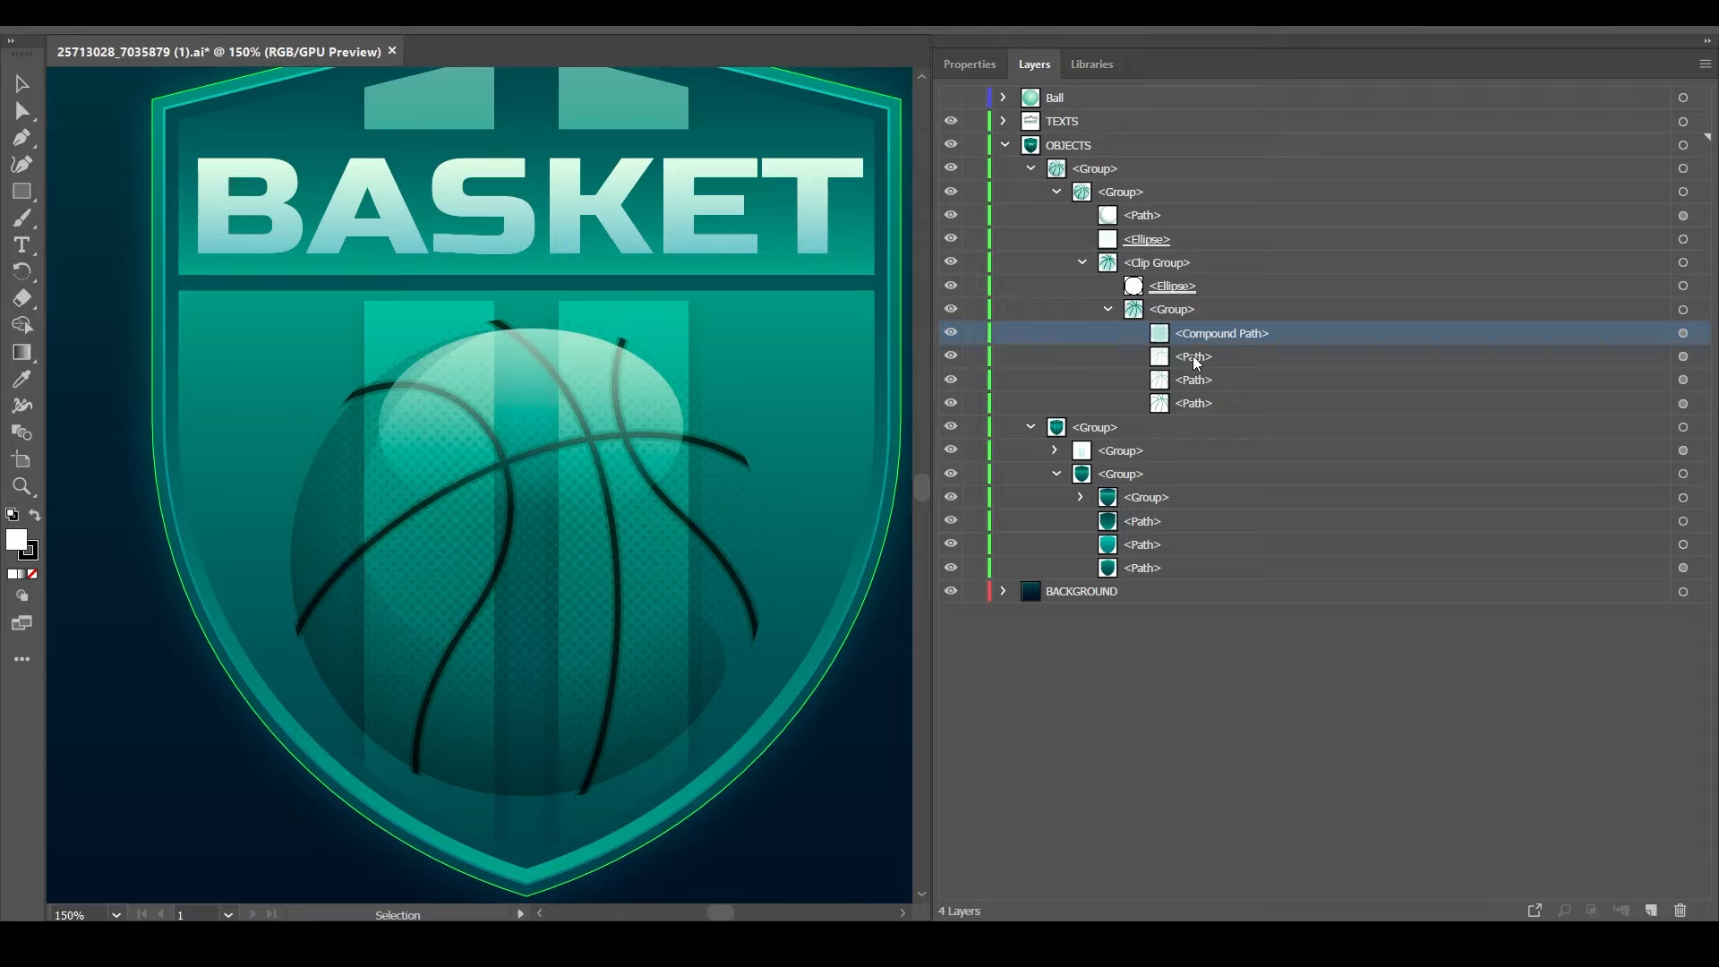
pyautogui.click(1347, 716)
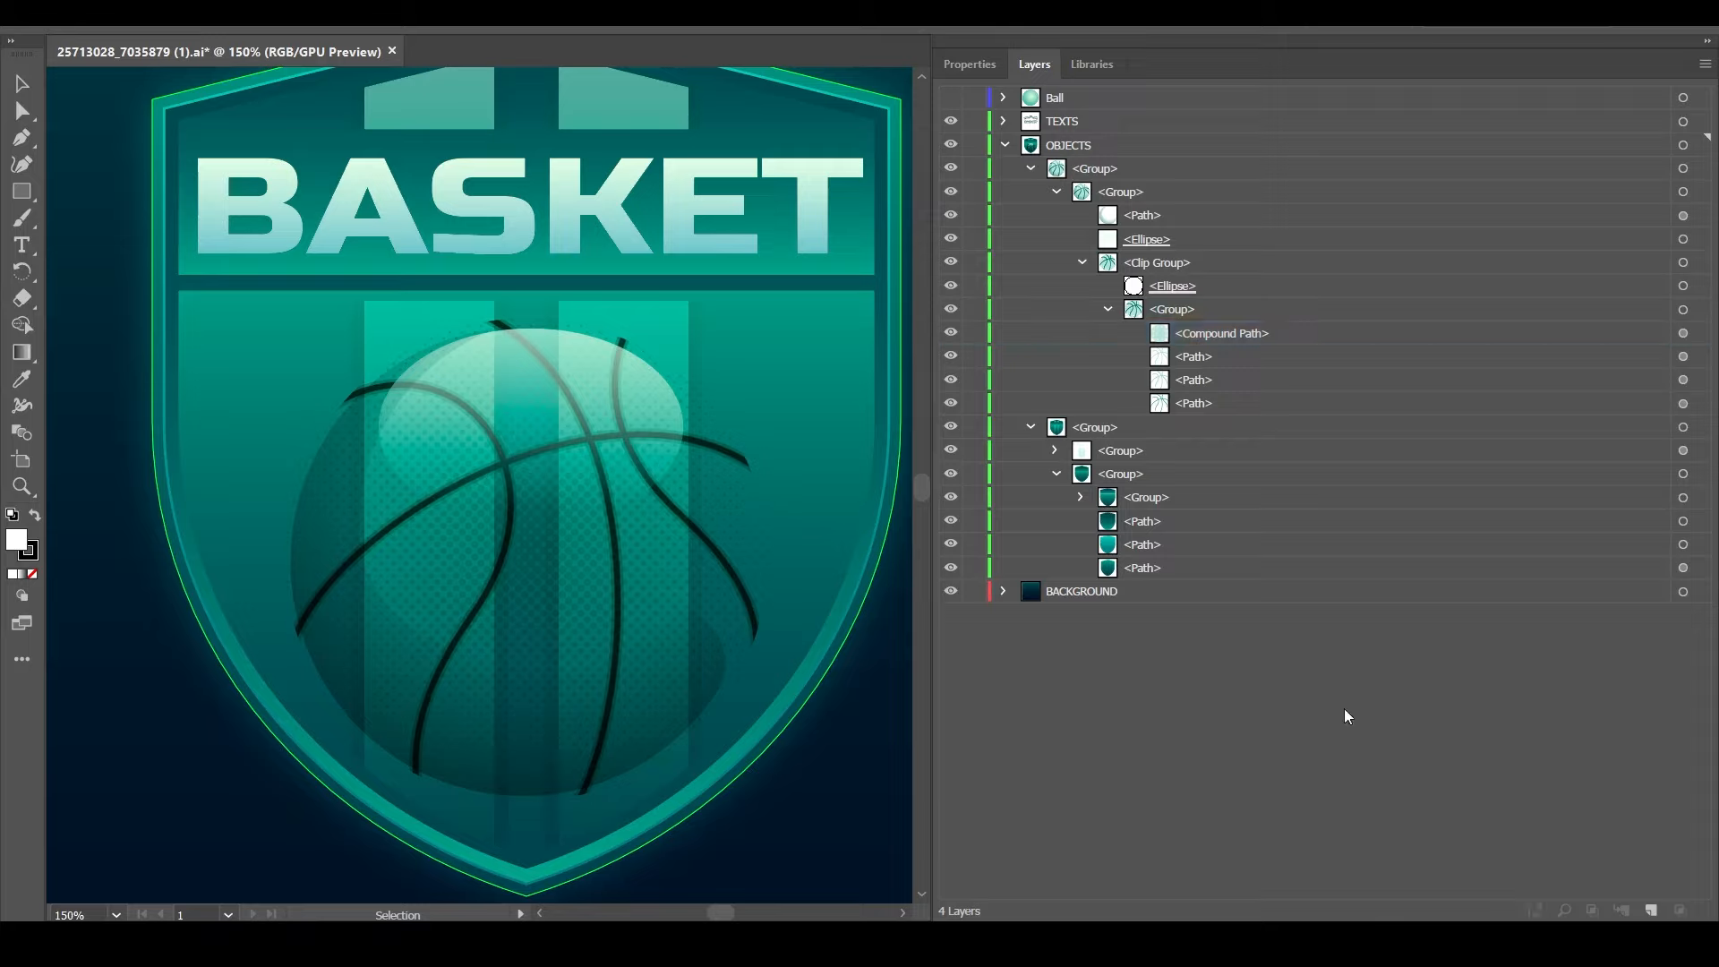
pyautogui.click(1651, 910)
pyautogui.doubleClick(1057, 147)
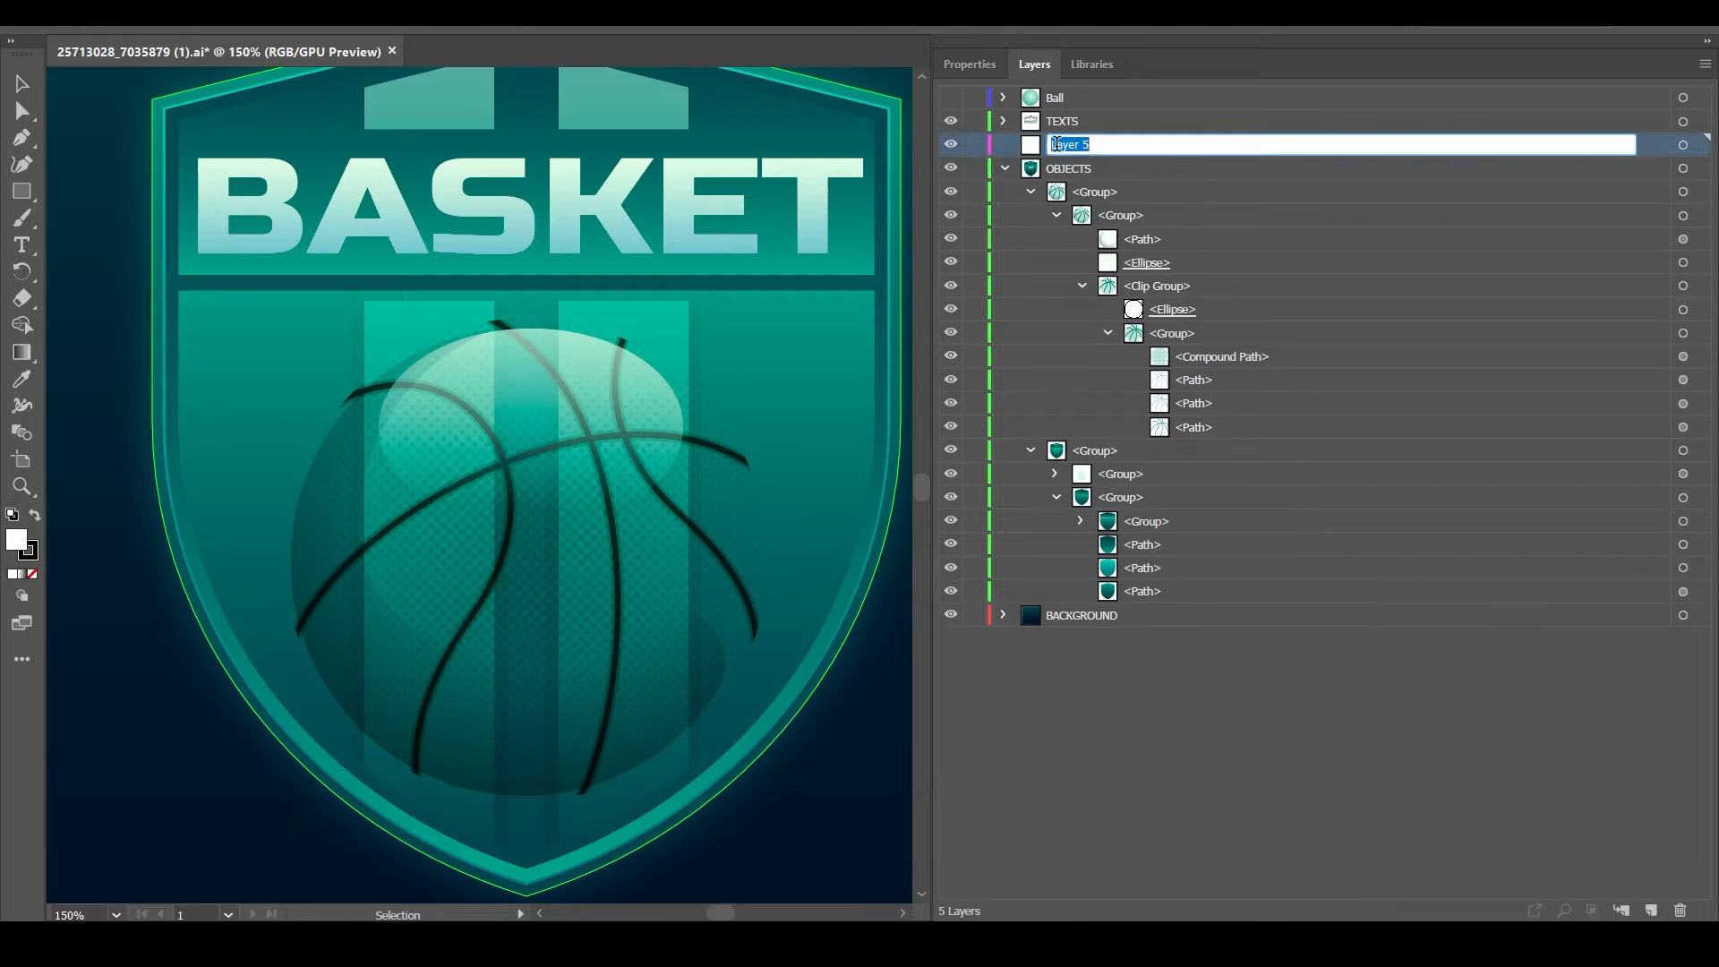
pyautogui.write('Details')
pyautogui.press('Return')
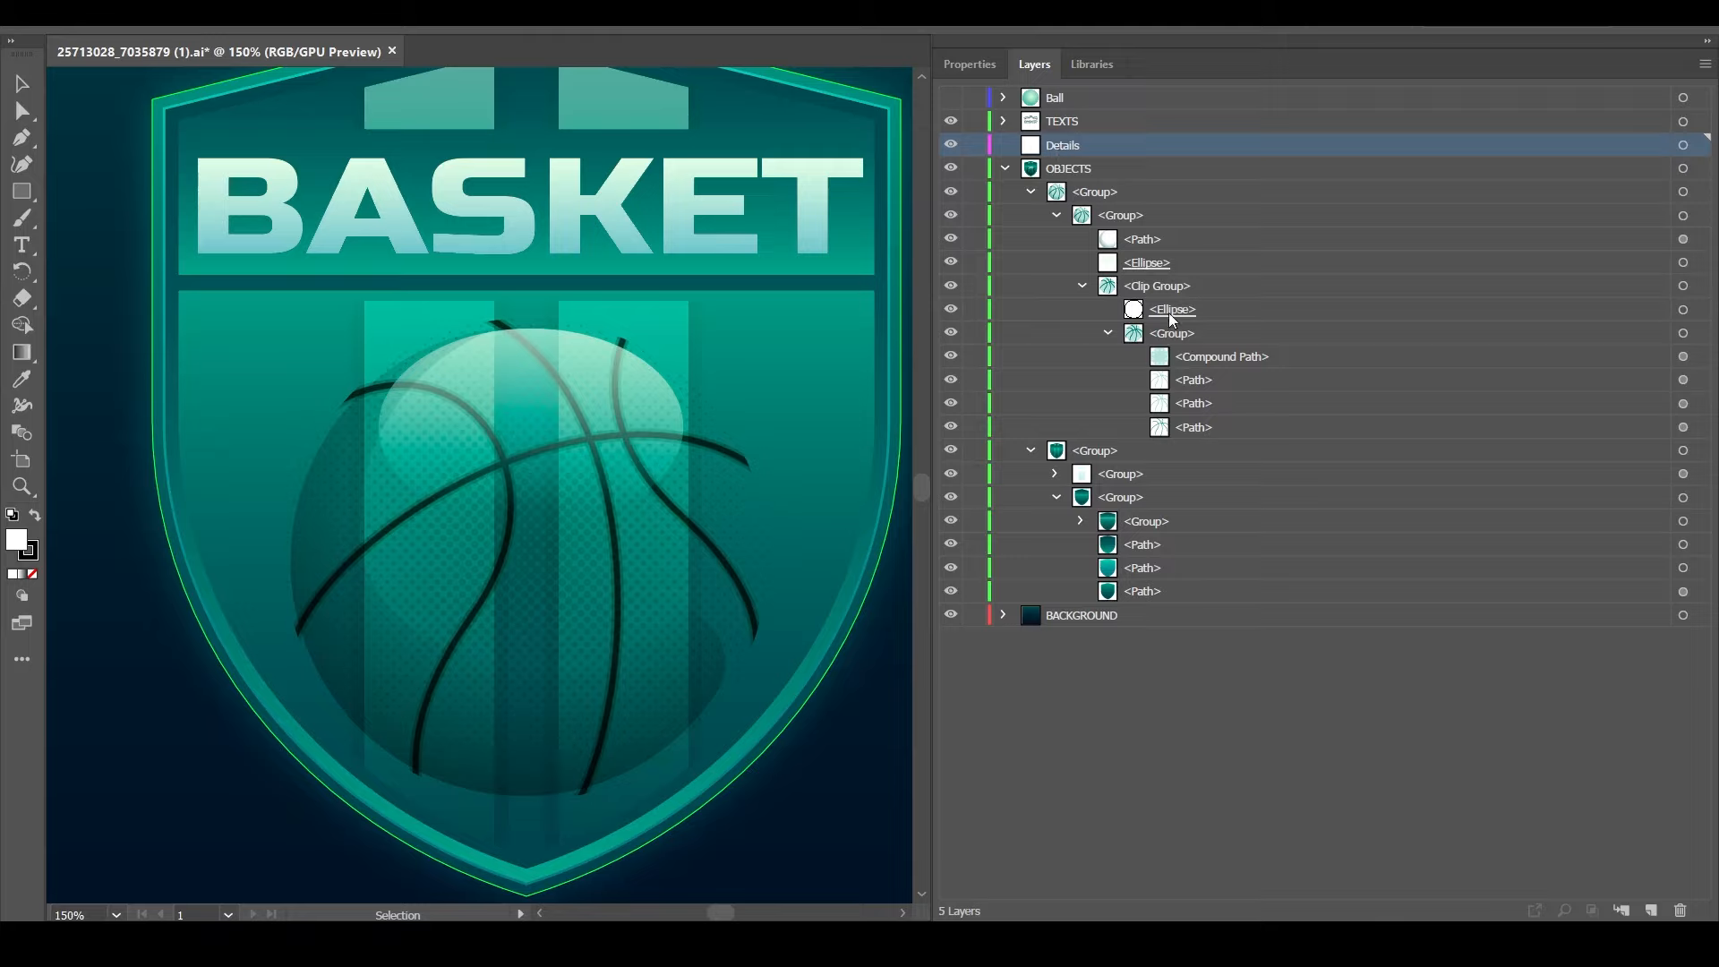
# Move the compound path and the three paths from the clip group's inner group into the Details layer
pyautogui.click(1200, 357)
pyautogui.keyDown('shift'); pyautogui.click(1196, 380); pyautogui.keyUp('shift')
pyautogui.keyDown('shift'); pyautogui.click(1195, 403); pyautogui.keyUp('shift')
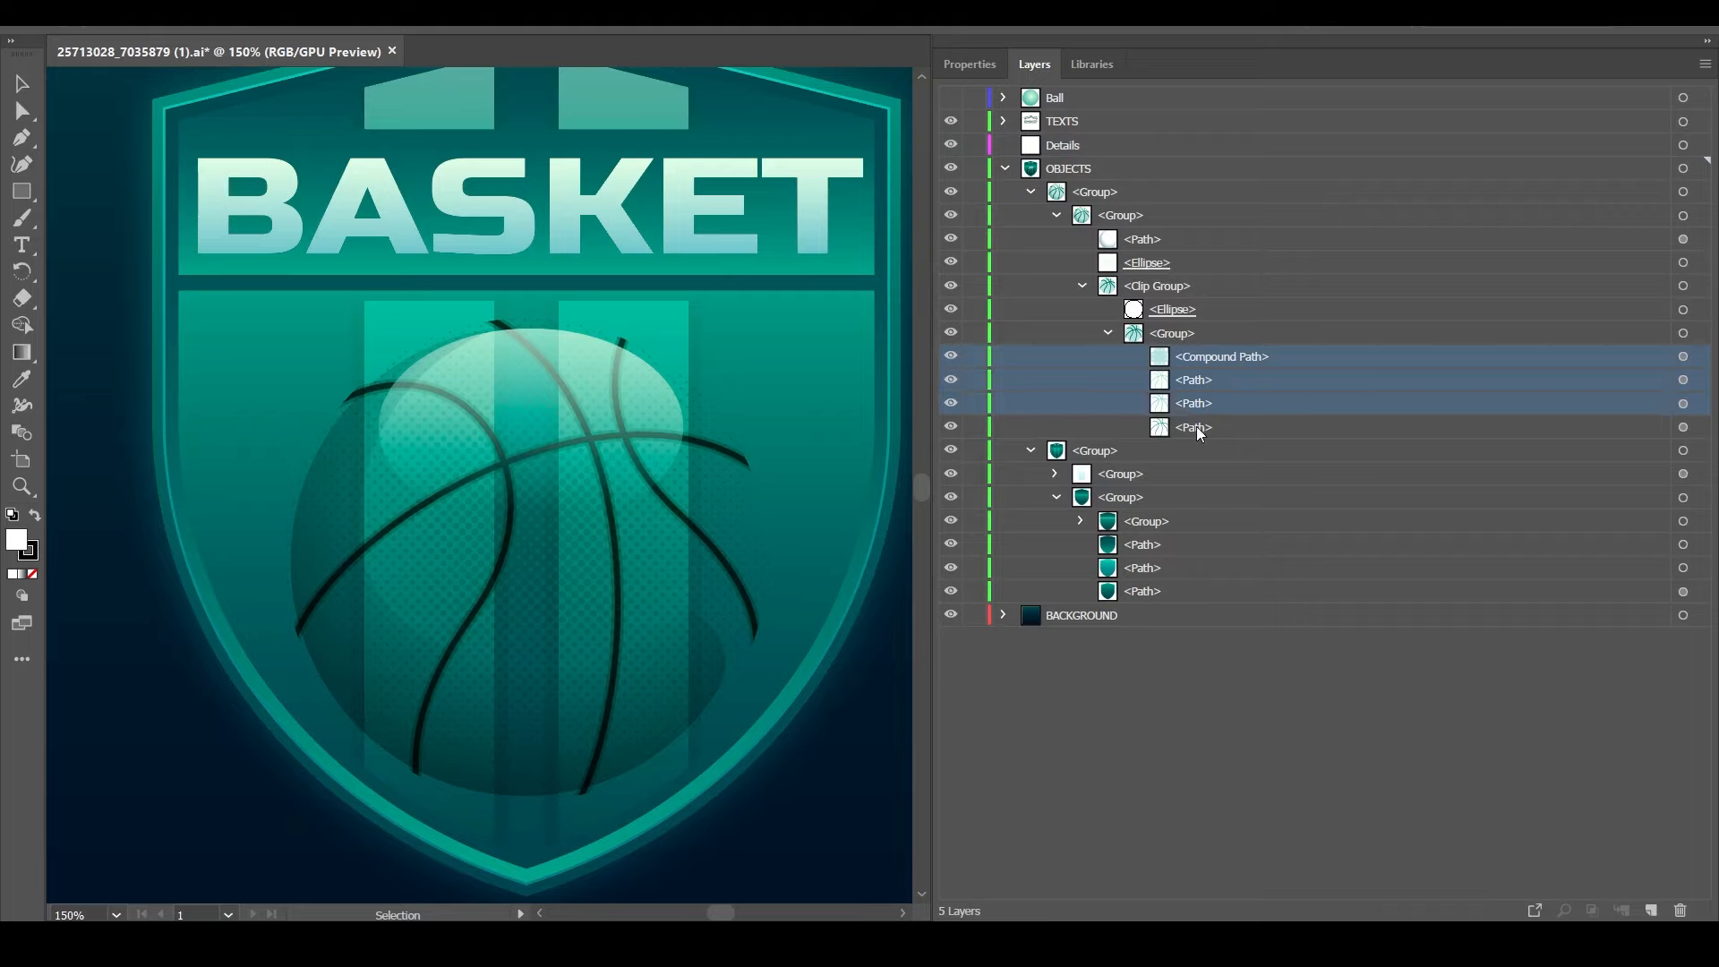
pyautogui.keyDown('shift'); pyautogui.click(1197, 428); pyautogui.keyUp('shift')
pyautogui.moveTo(1207, 358); pyautogui.dragTo(1065, 146)
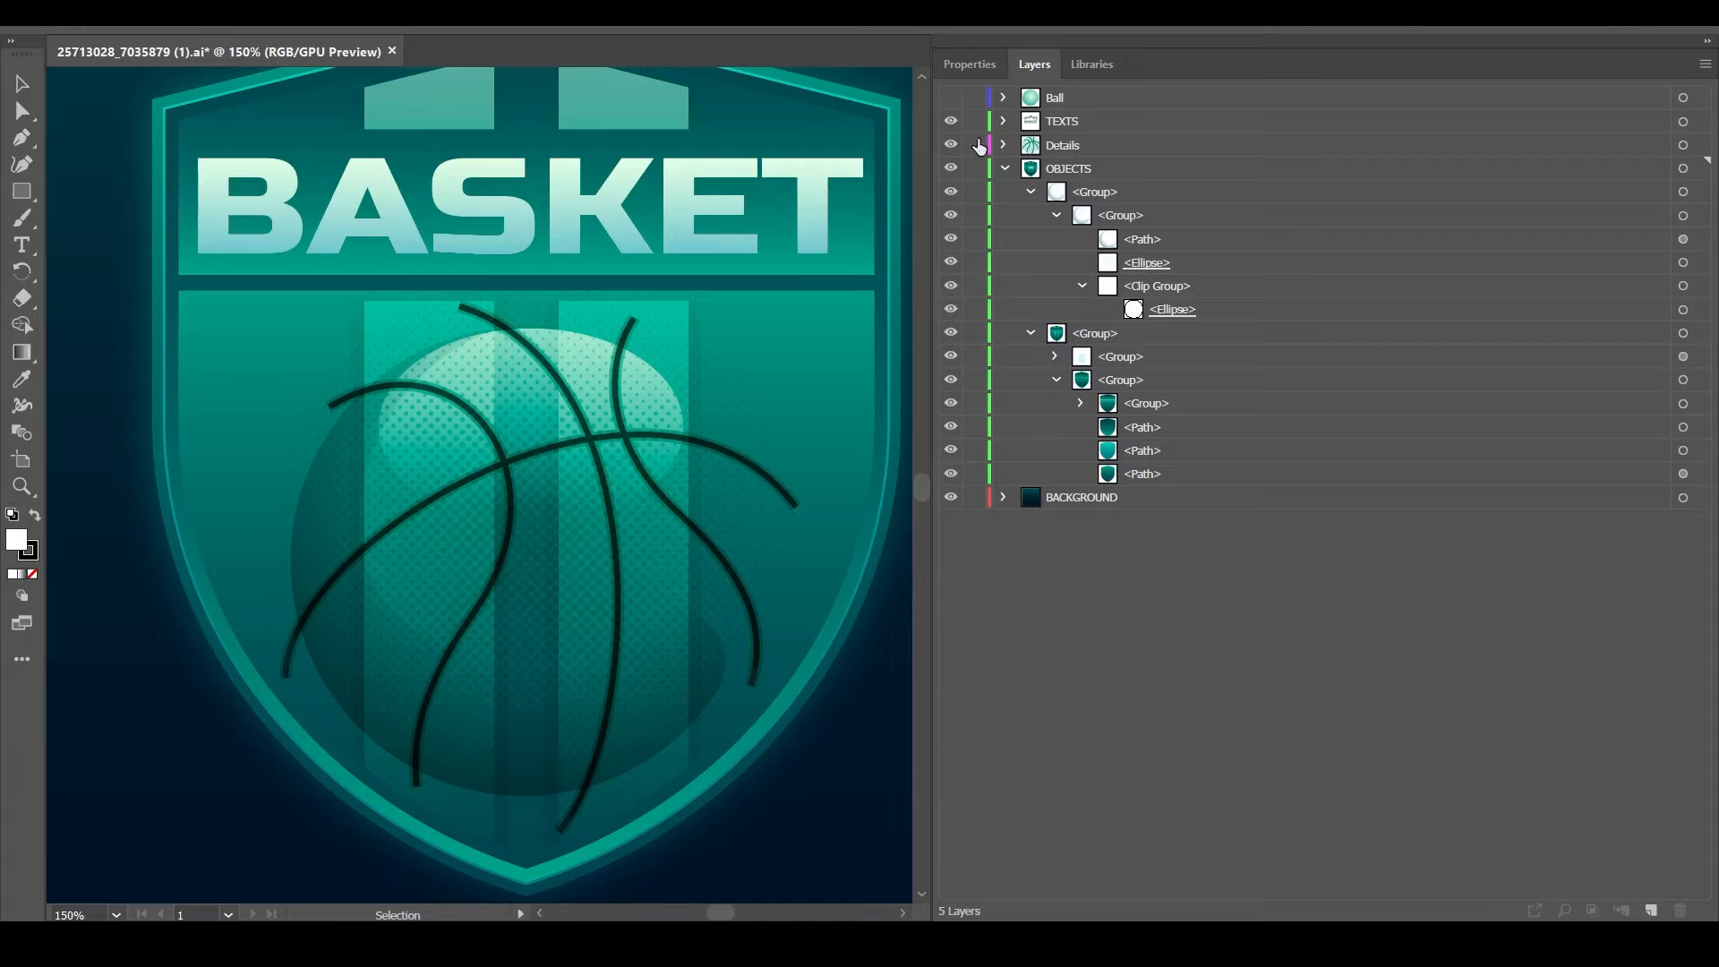
# Toggle the Details layer's visibility and expand it to examine the compound path and line paths it holds
pyautogui.click(951, 145)
pyautogui.click(951, 145)
pyautogui.click(951, 145)
pyautogui.click(951, 145)
pyautogui.click(951, 145)
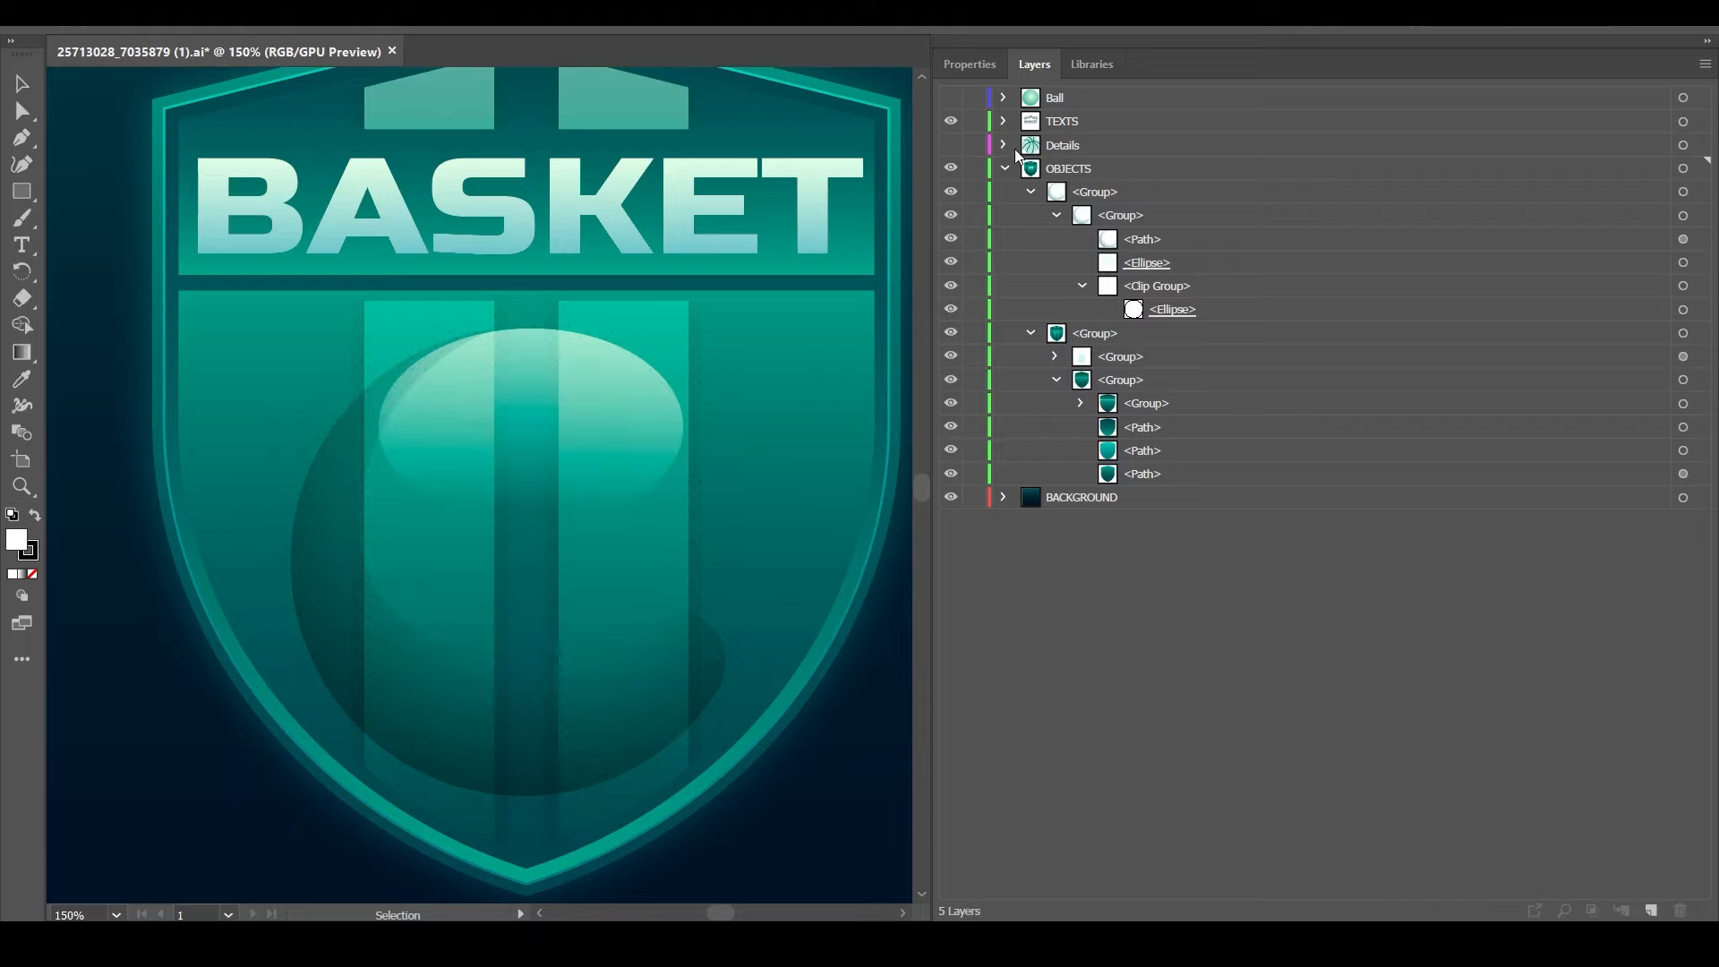
pyautogui.click(951, 145)
pyautogui.click(1004, 146)
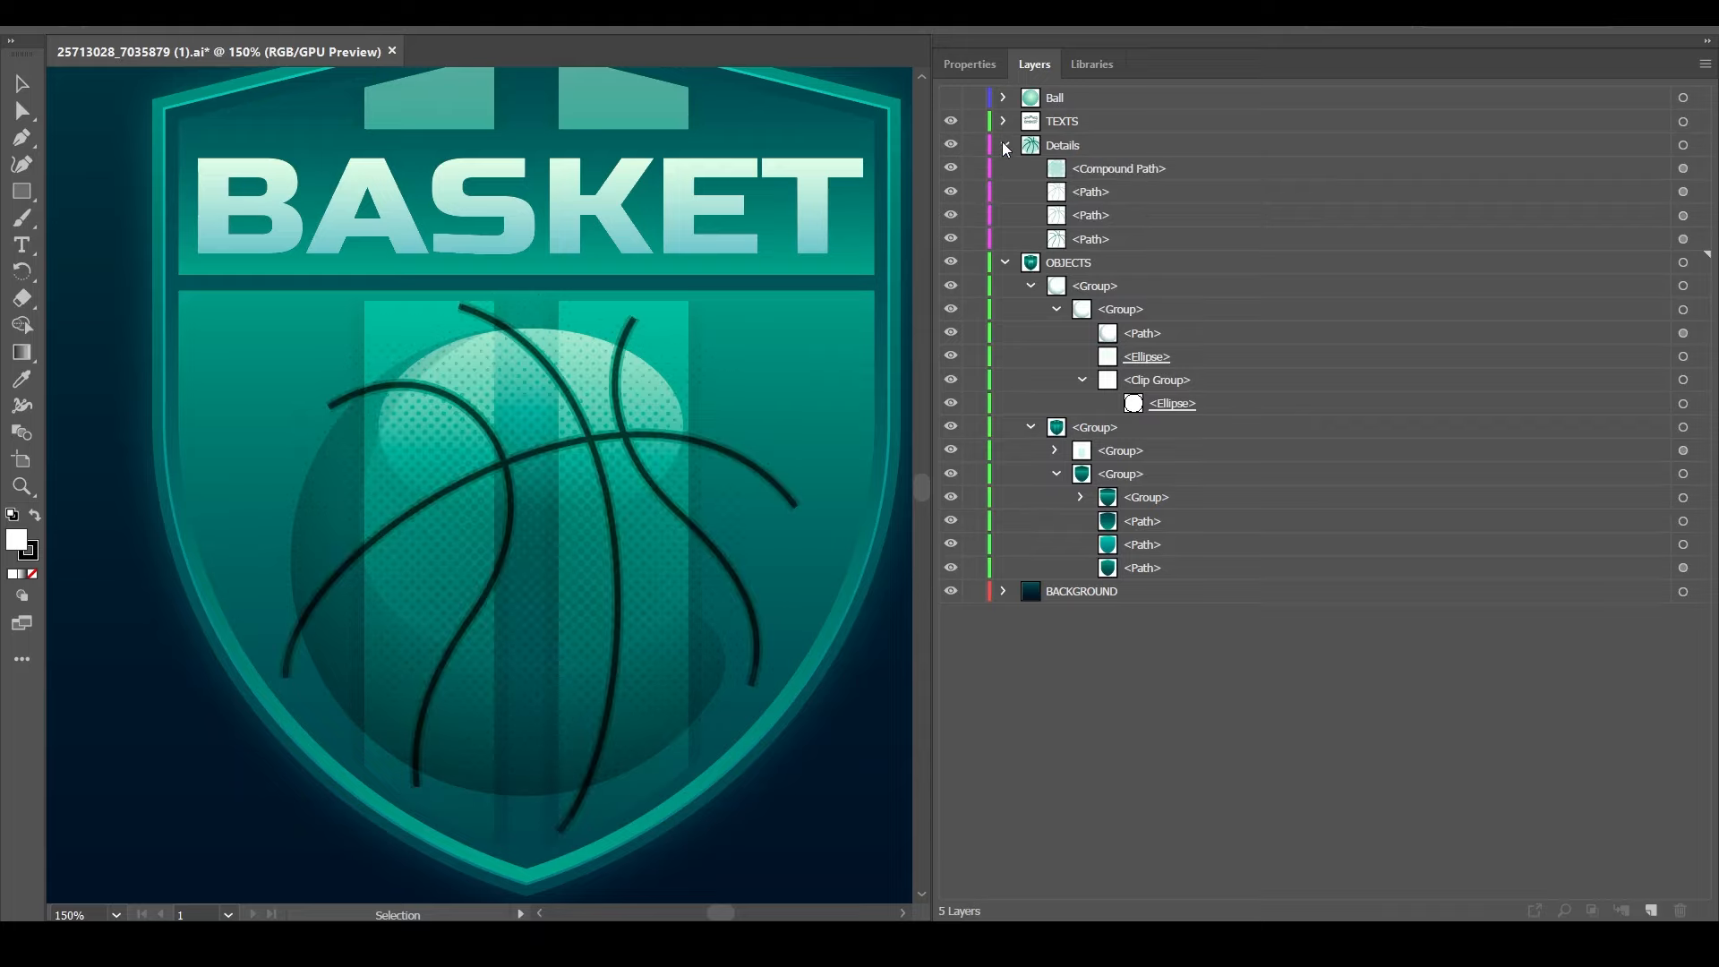
pyautogui.click(1092, 169)
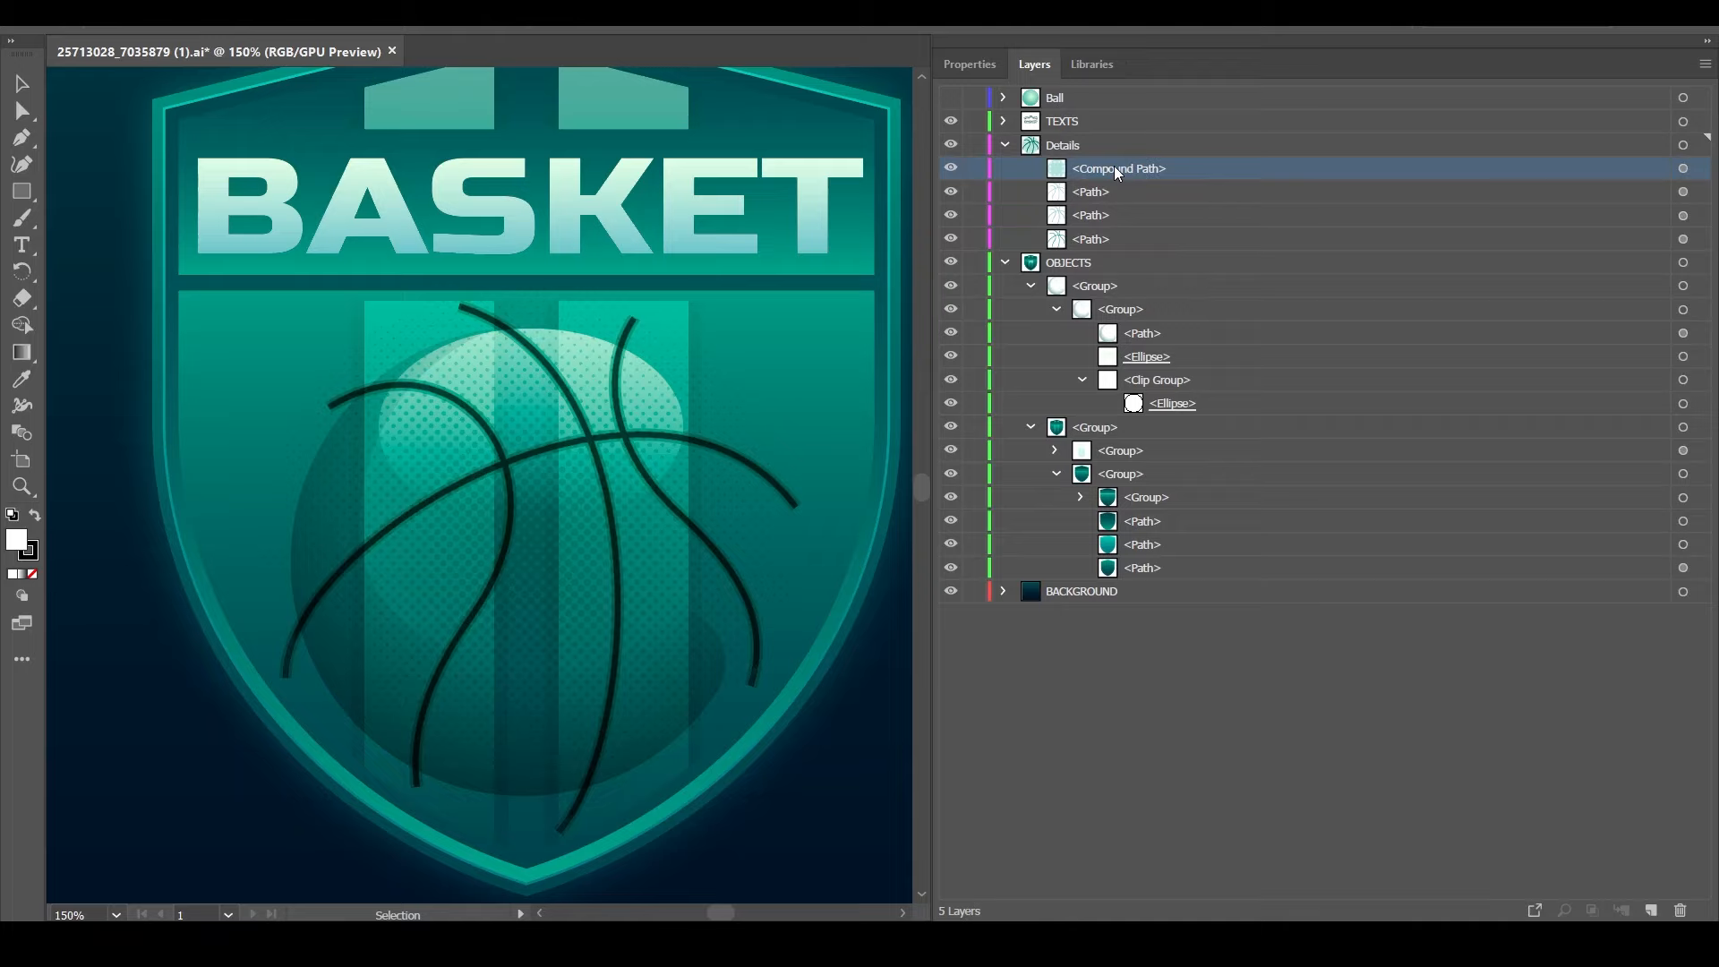
pyautogui.click(951, 170)
# Create a new layer named Lines directly above the TEXTS layer
pyautogui.click(1066, 121)
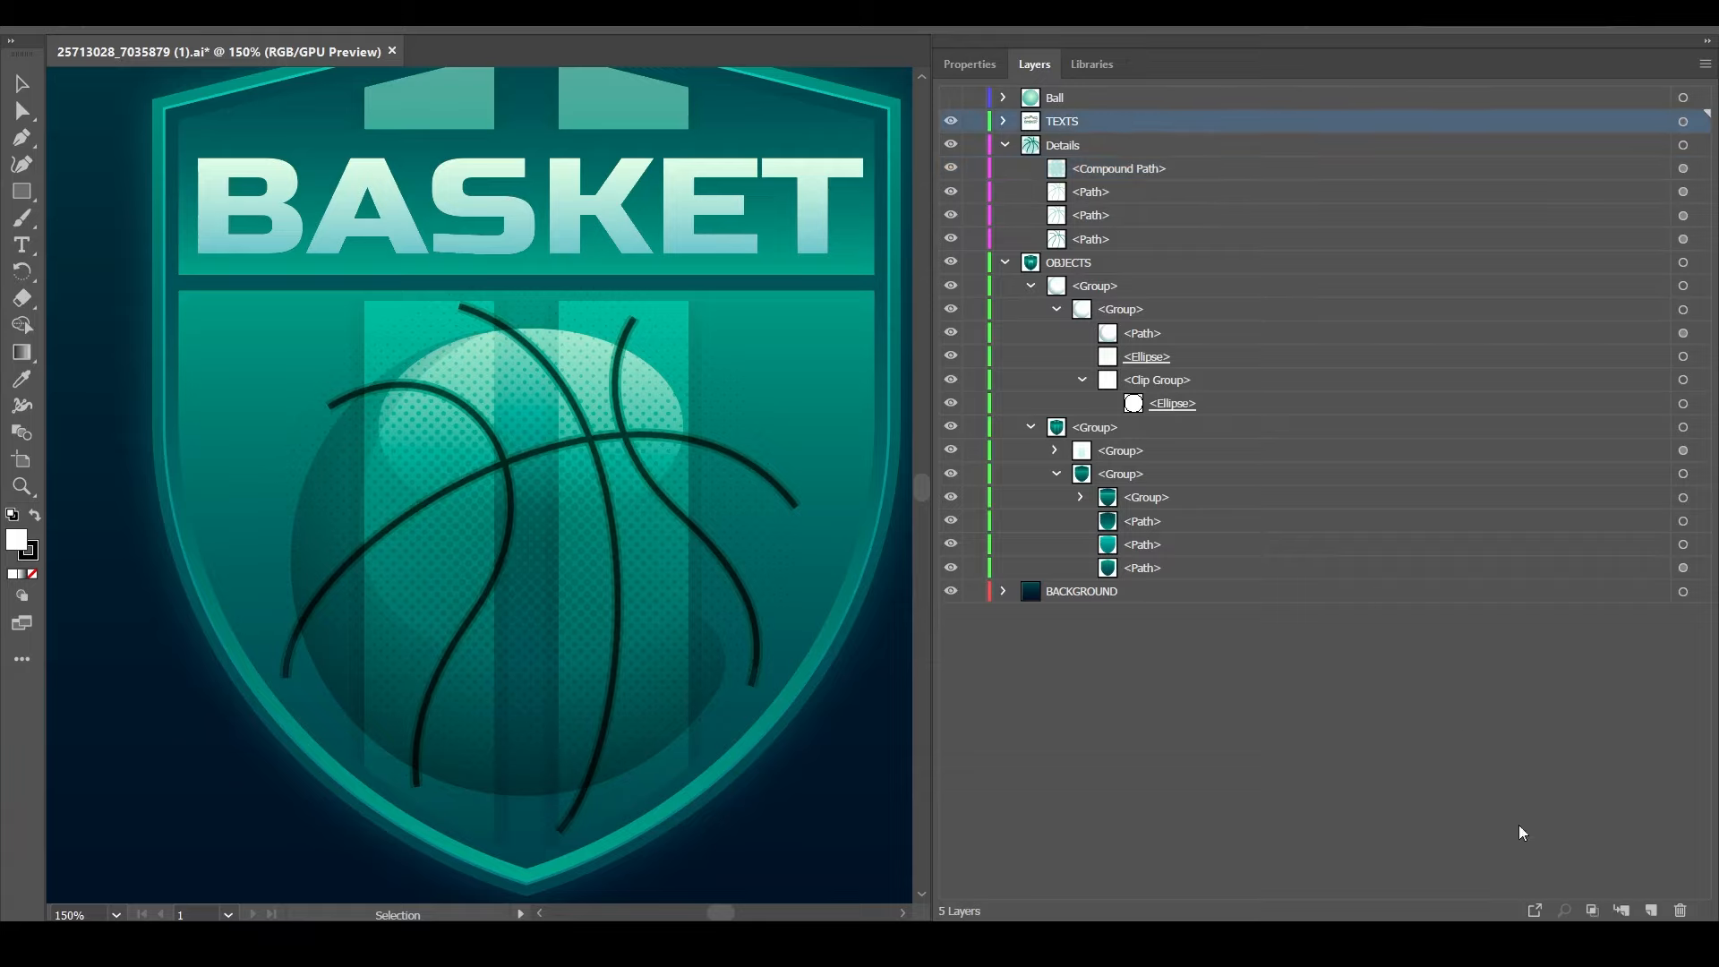
pyautogui.click(1651, 911)
pyautogui.doubleClick(1077, 120)
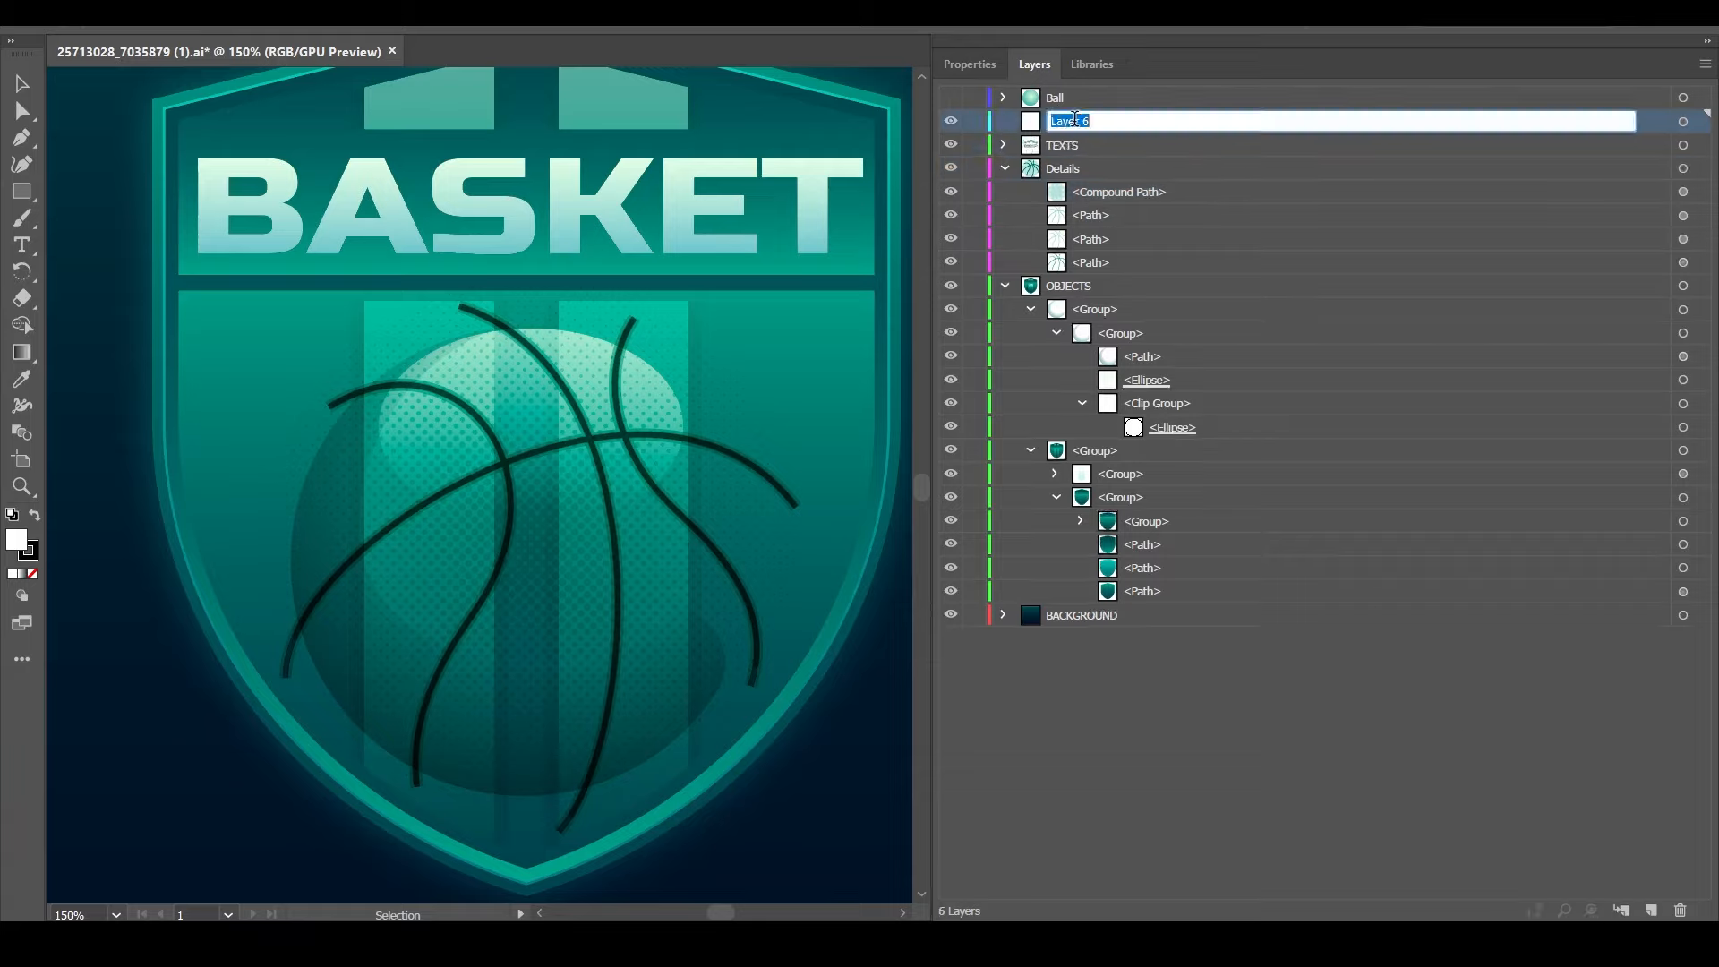
pyautogui.write('Lines')
pyautogui.press('Return')
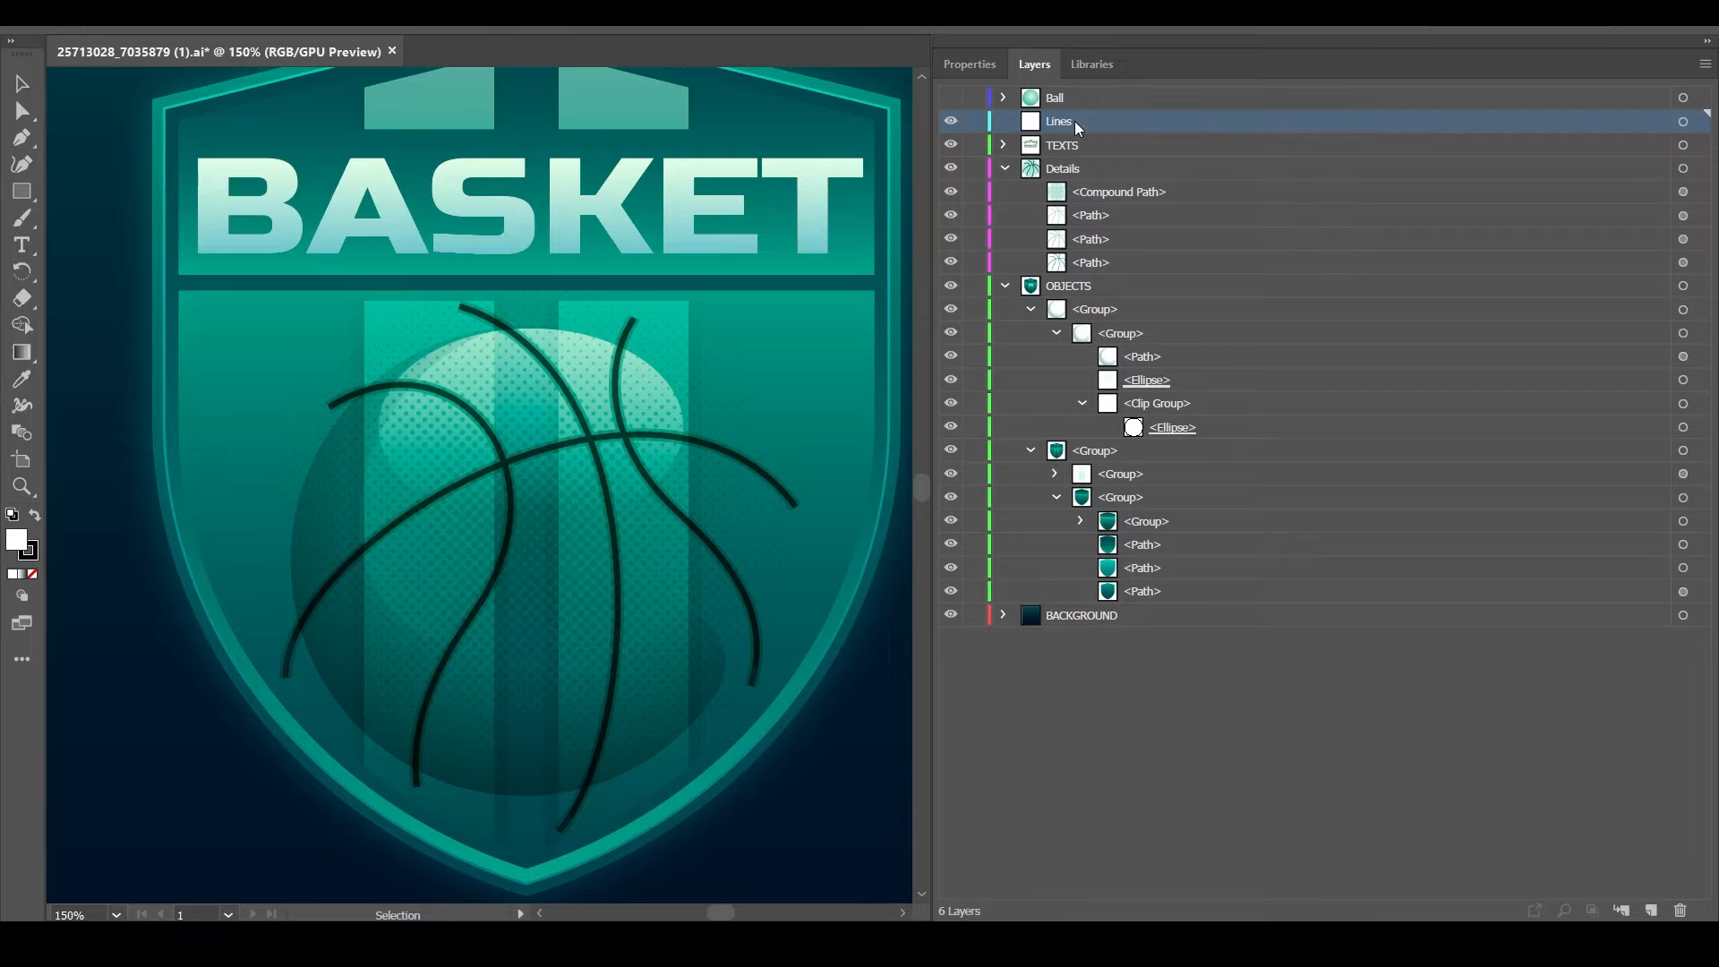
# Move the three line paths from the Details layer into the Lines layer and check them by toggling that layer's visibility
pyautogui.click(1091, 215)
pyautogui.keyDown('shift'); pyautogui.click(1090, 239); pyautogui.keyUp('shift')
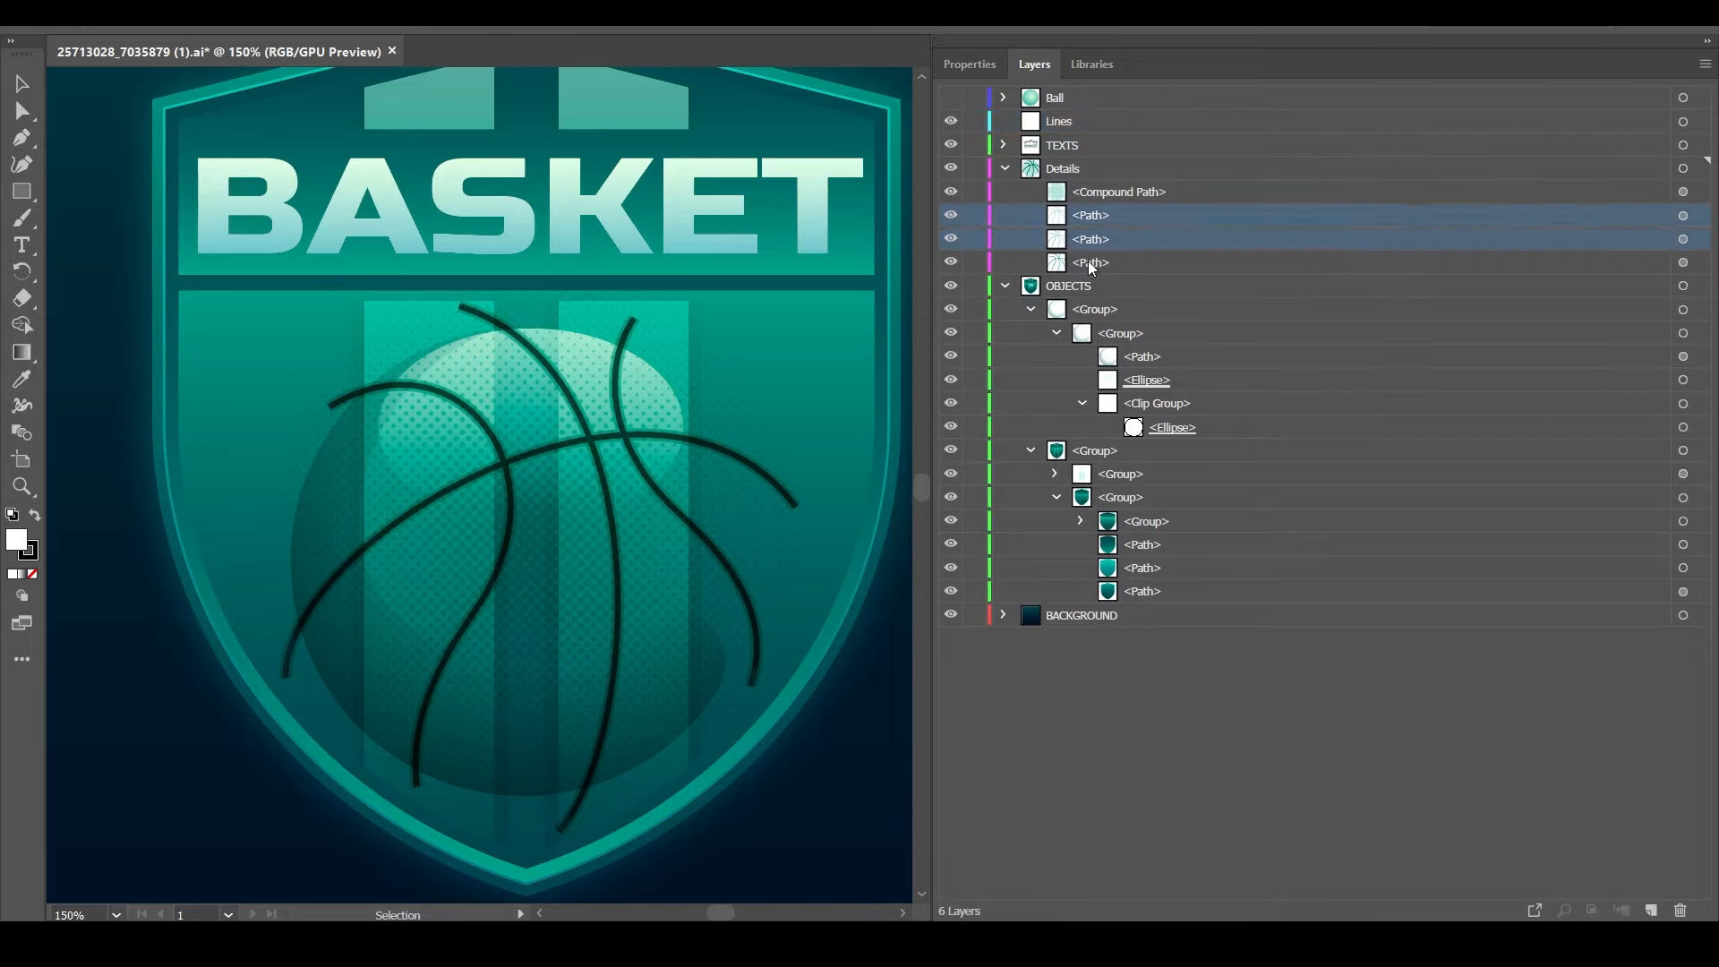
pyautogui.keyDown('shift'); pyautogui.click(1091, 262); pyautogui.keyUp('shift')
pyautogui.moveTo(1094, 229); pyautogui.dragTo(1057, 121)
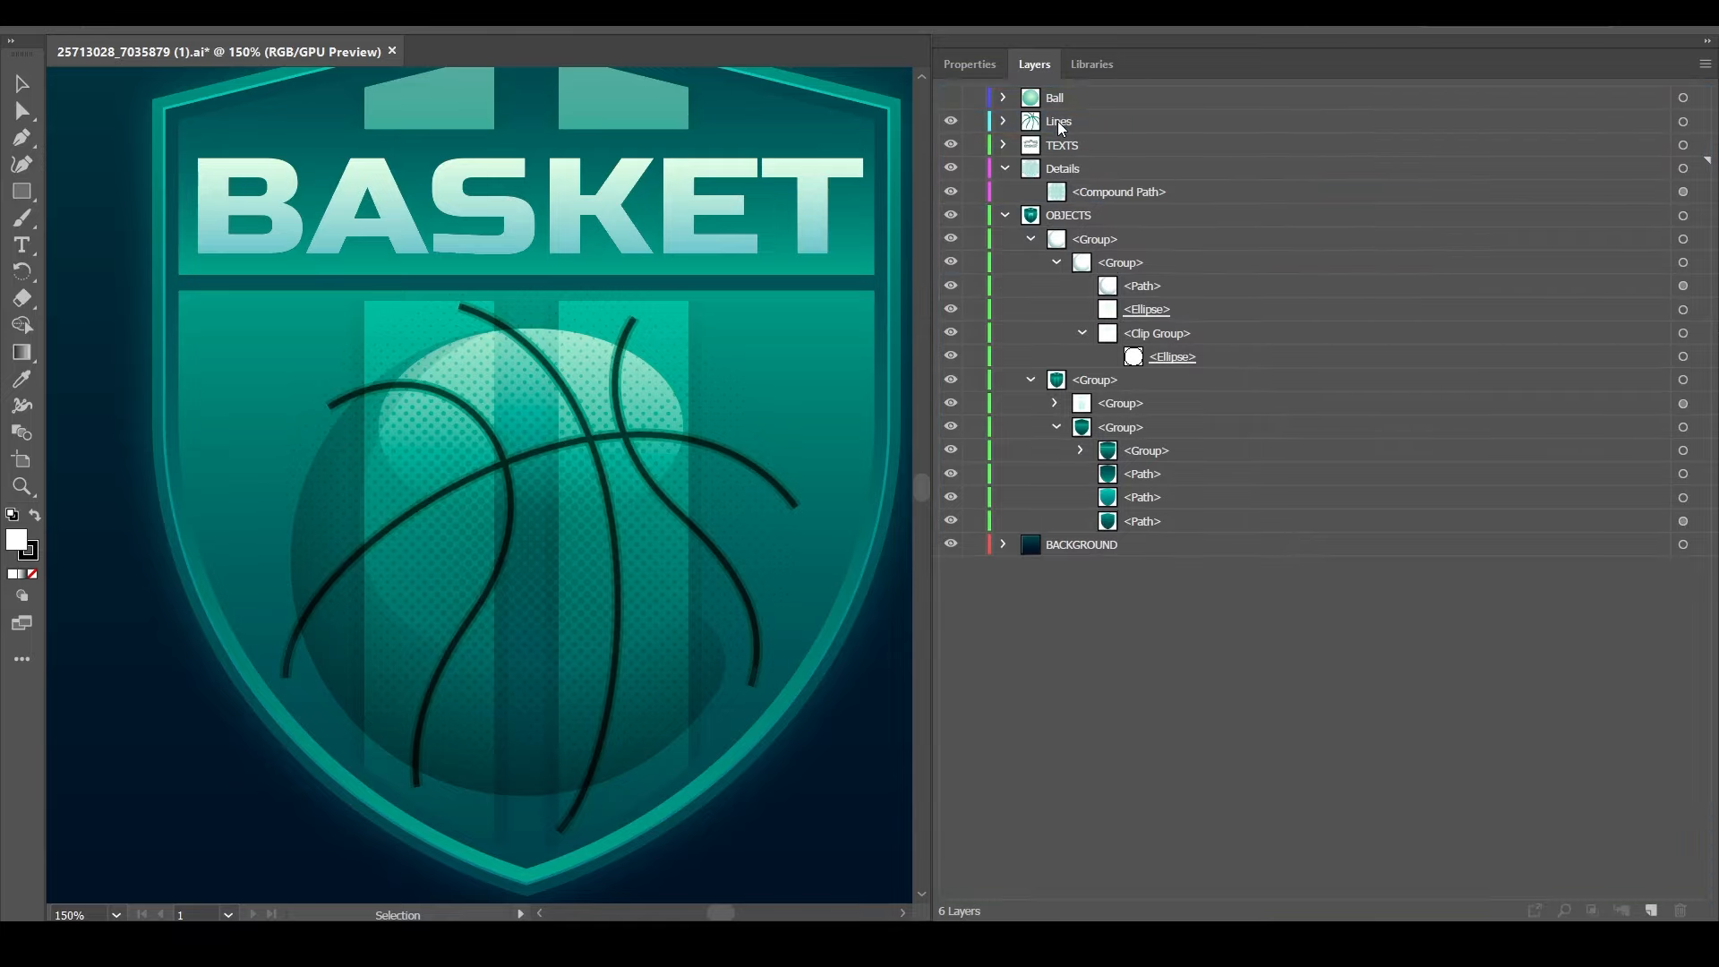
pyautogui.click(951, 121)
pyautogui.click(950, 121)
pyautogui.click(951, 121)
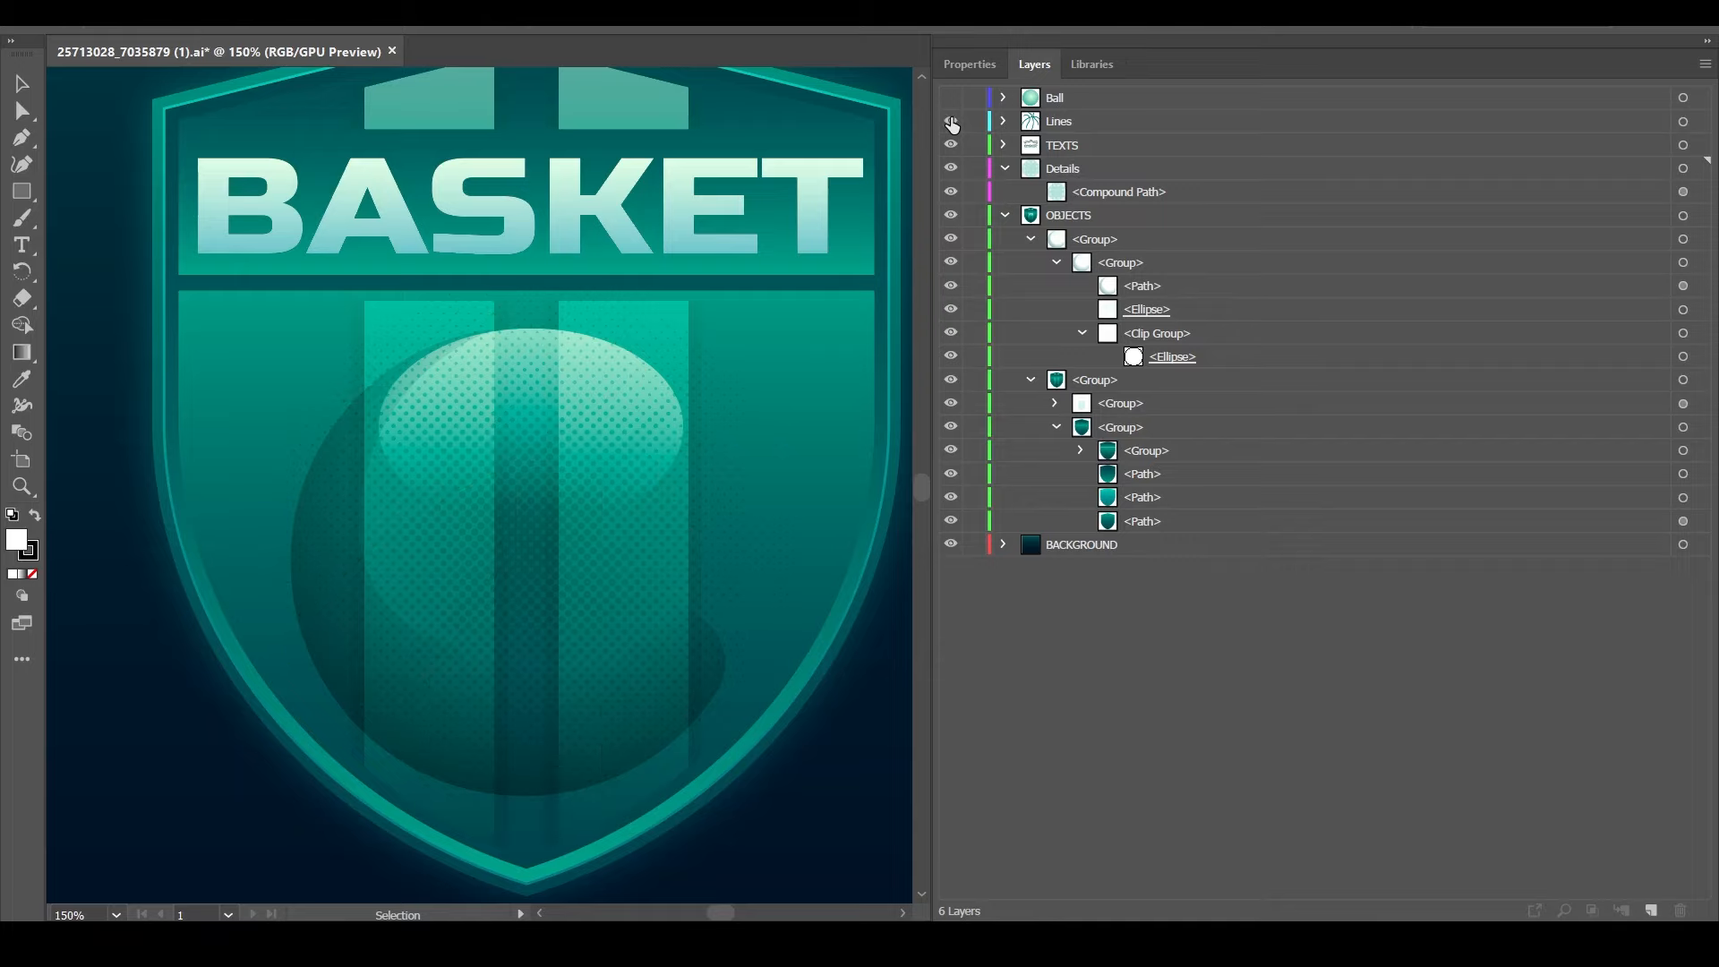
pyautogui.click(951, 121)
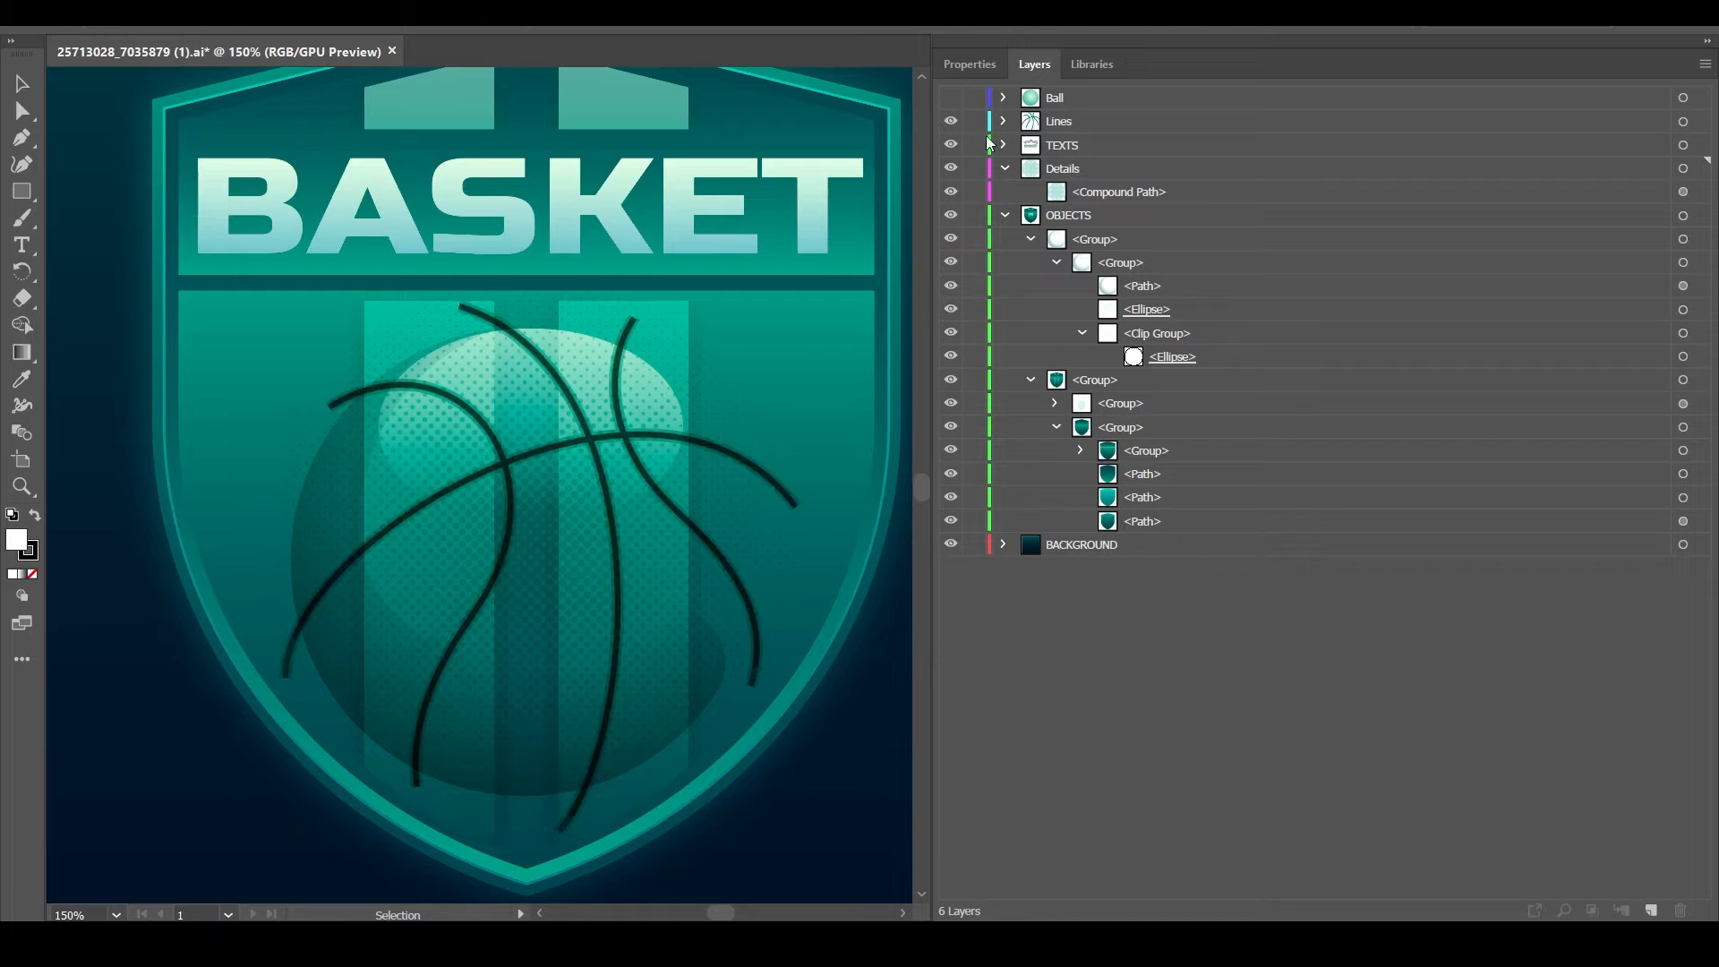
# Move the Details layer above the Lines layer and add a new layer named Shine & Shadows directly above it
pyautogui.moveTo(1104, 166); pyautogui.dragTo(1074, 112)
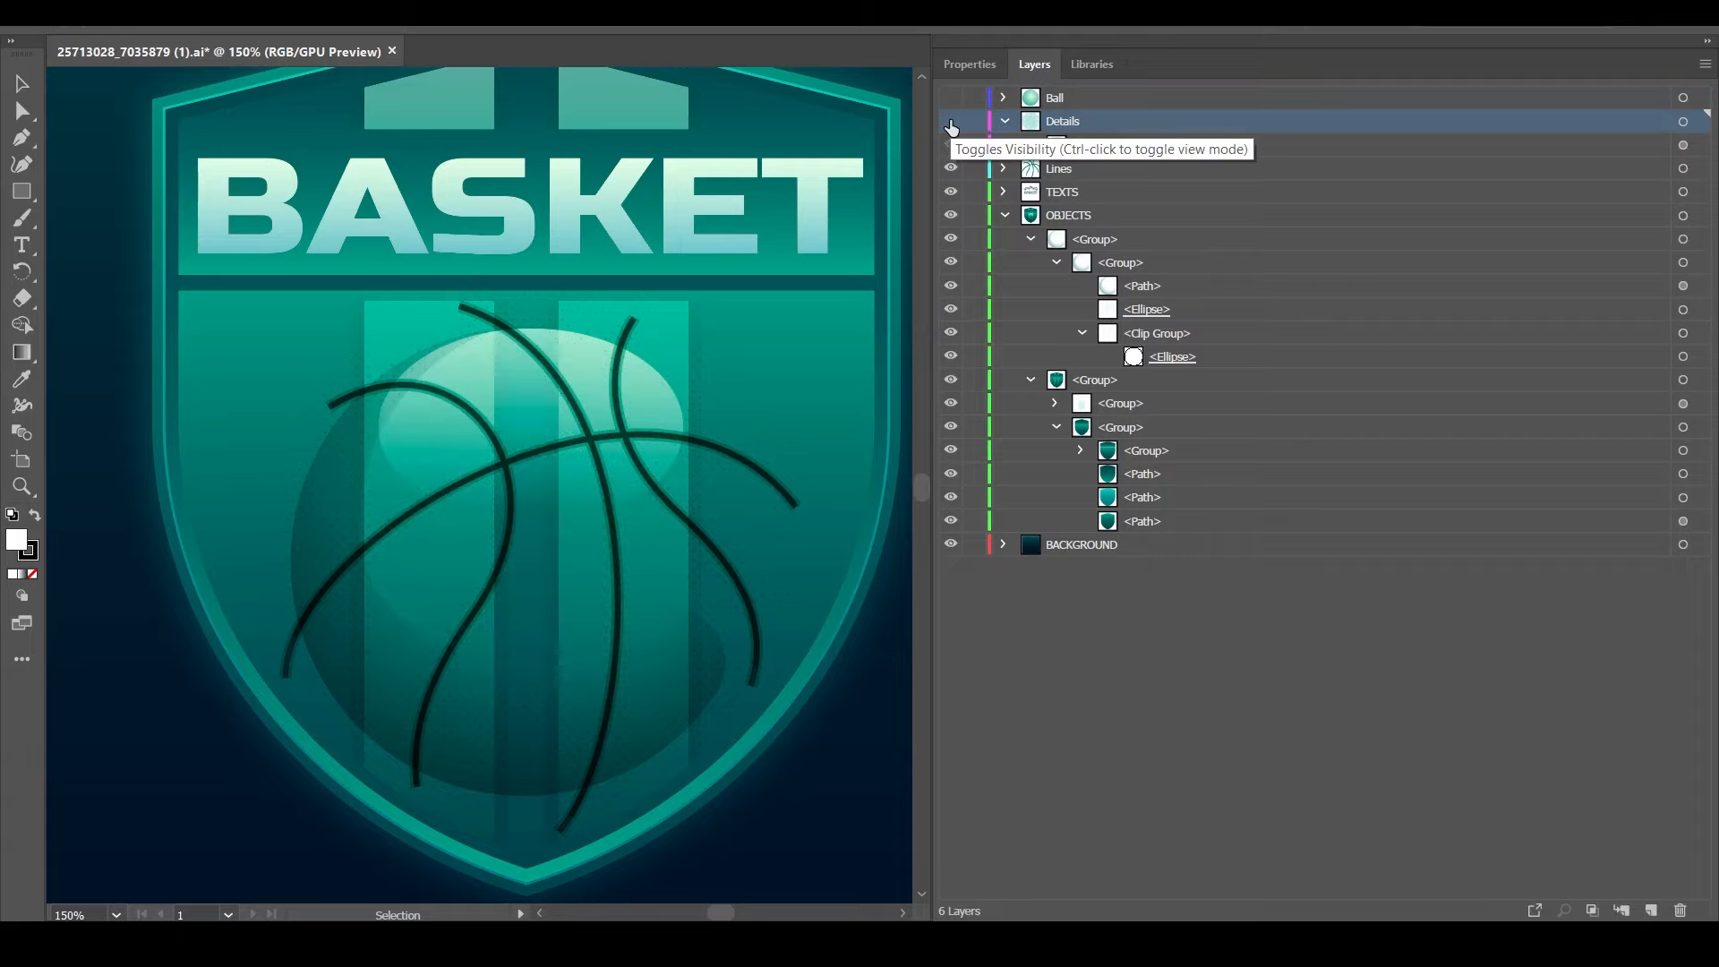
pyautogui.click(951, 122)
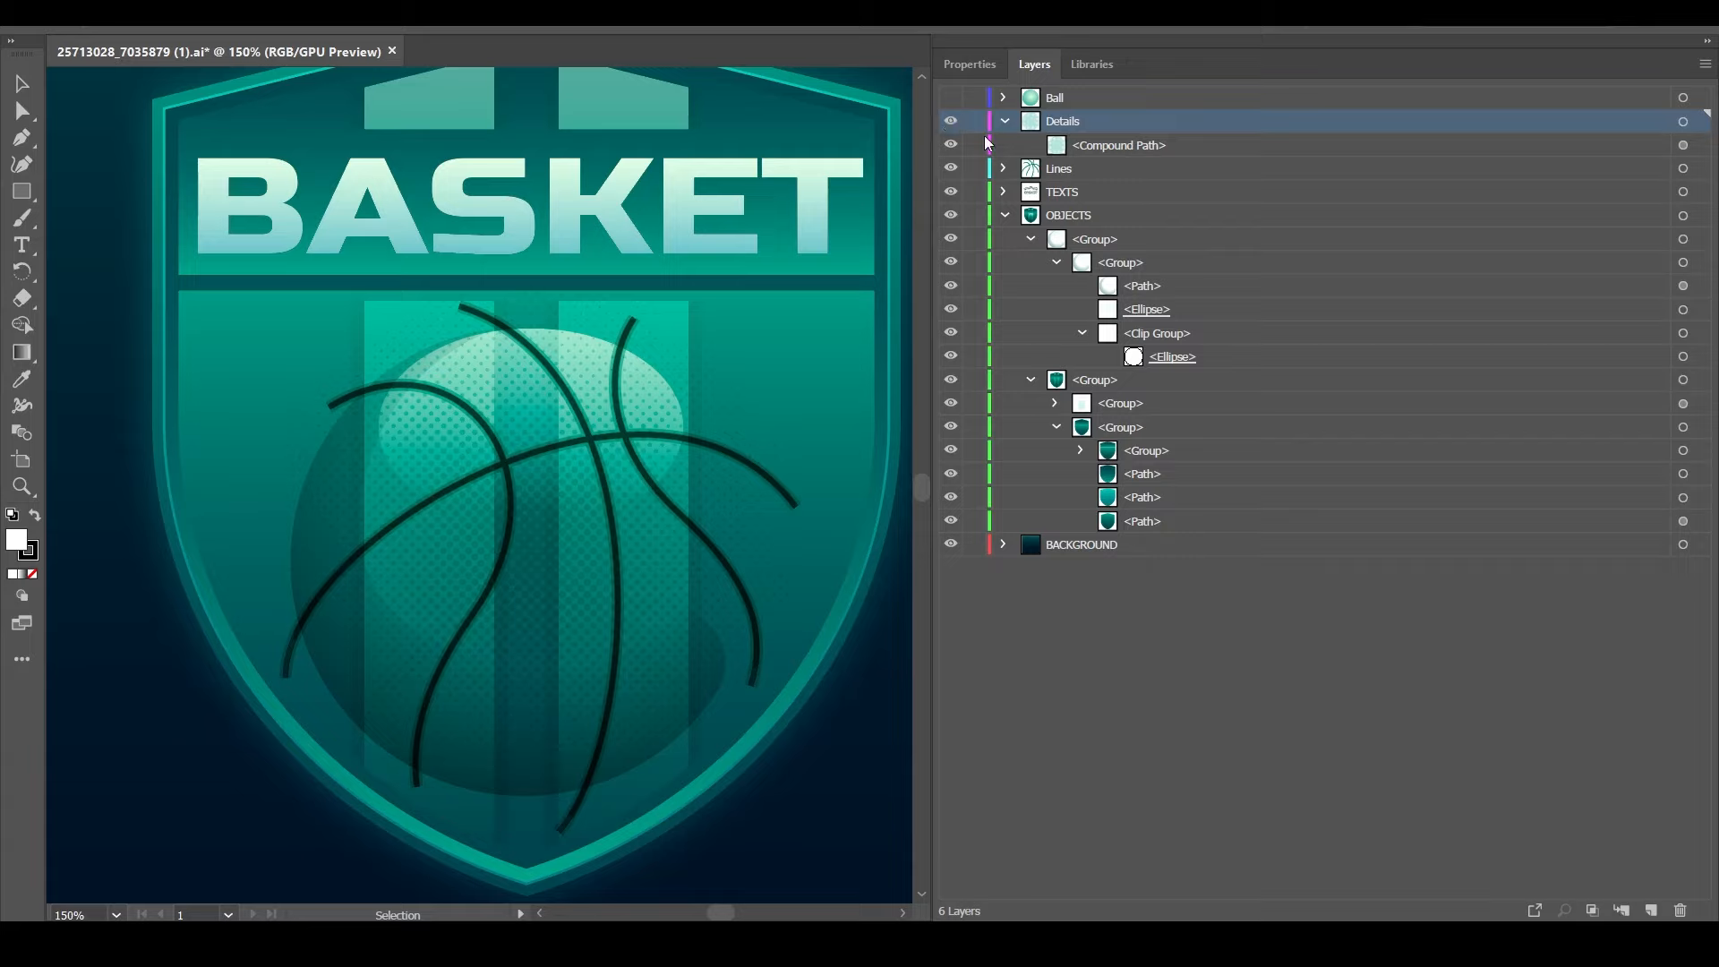
pyautogui.click(1652, 910)
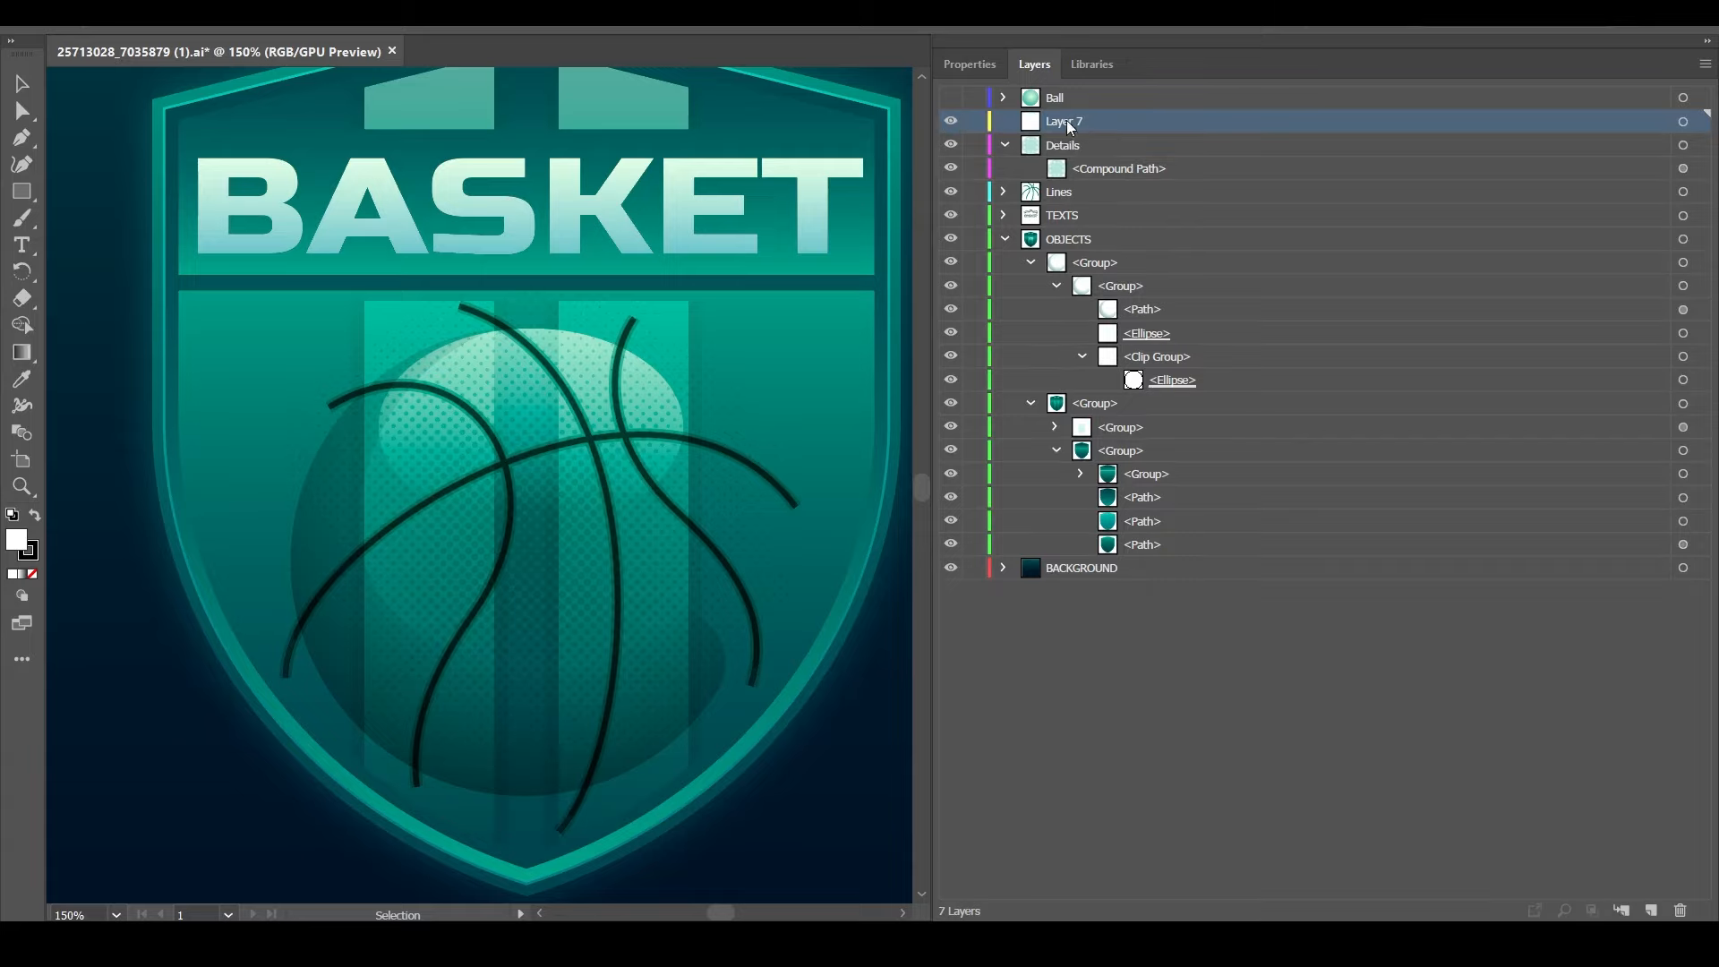
pyautogui.doubleClick(1066, 120)
pyautogui.write('Shine')
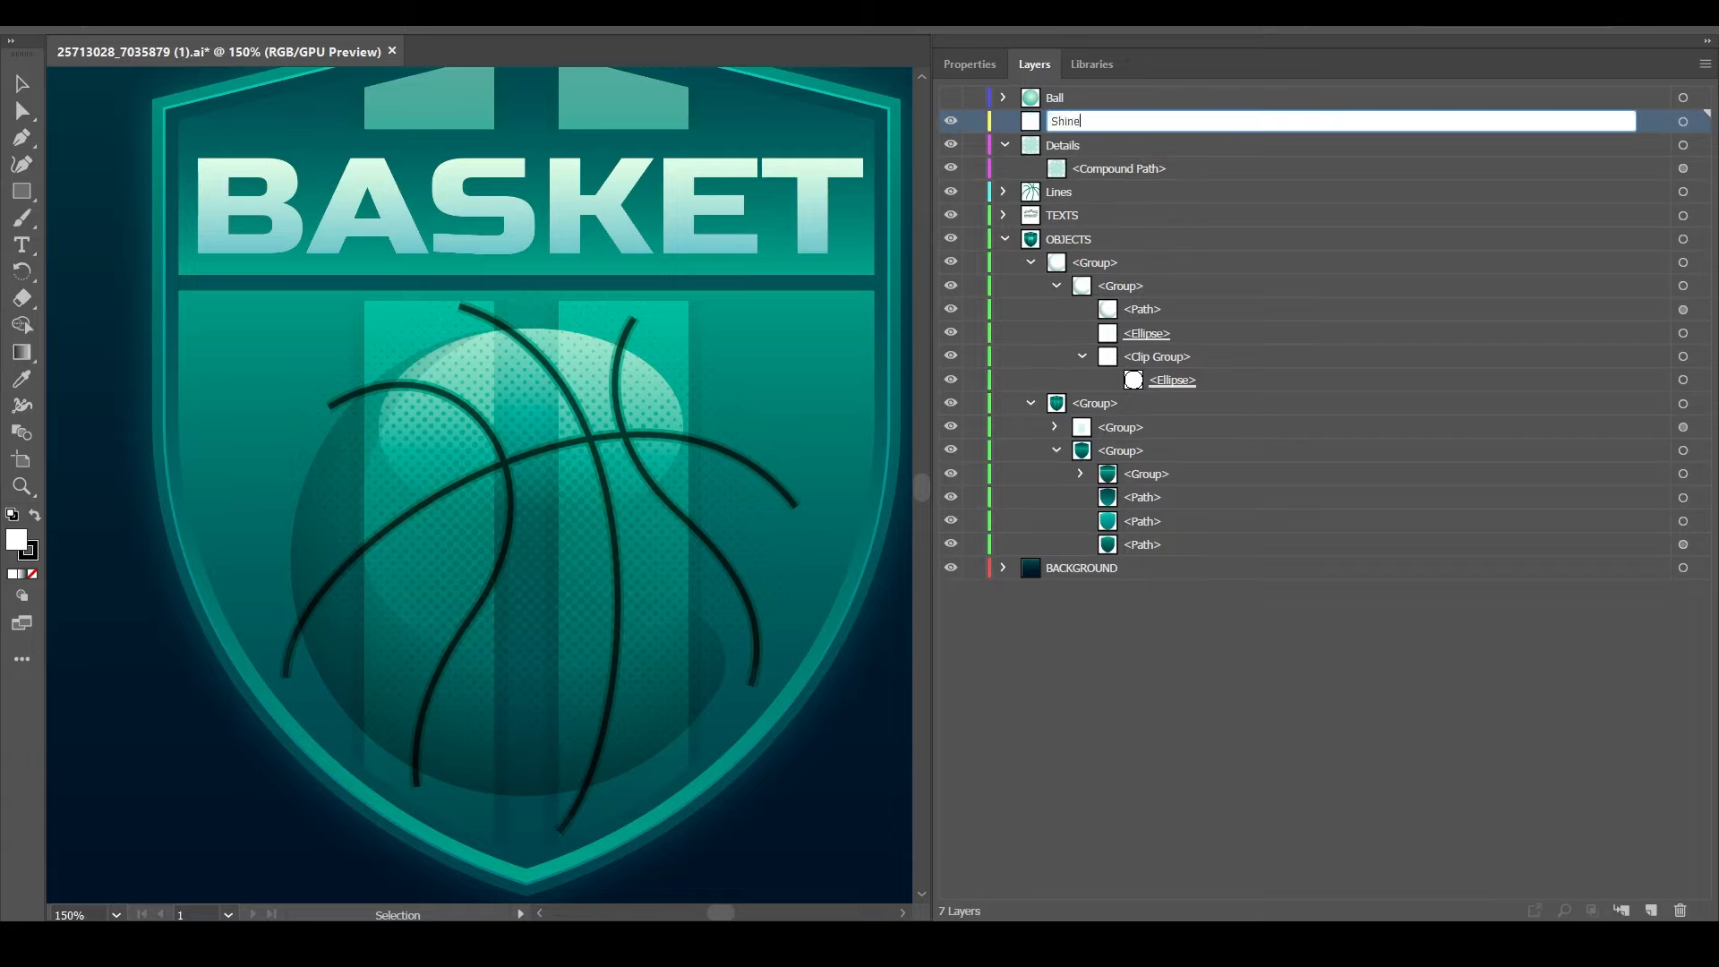
pyautogui.write(' & Shadow')
pyautogui.write('s')
pyautogui.press('Return')
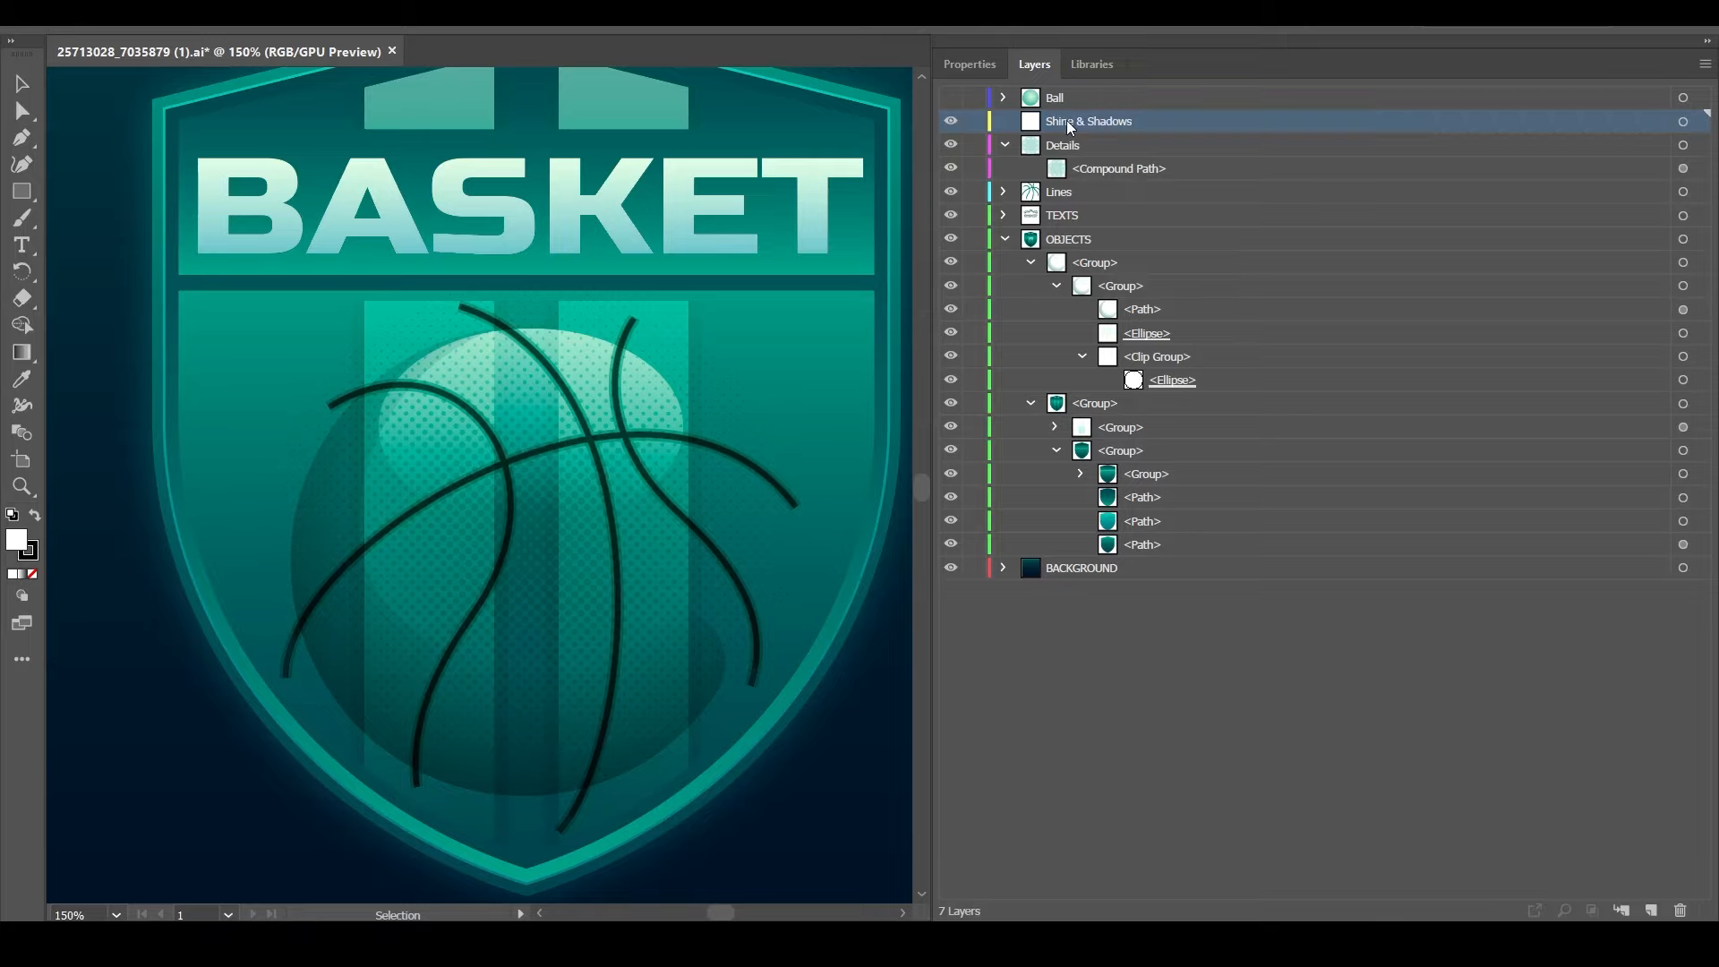
# Identify the path and ellipse in the first OBJECTS group by toggling their visibility, and move both into the Shine & Shadows layer
pyautogui.click(1145, 310)
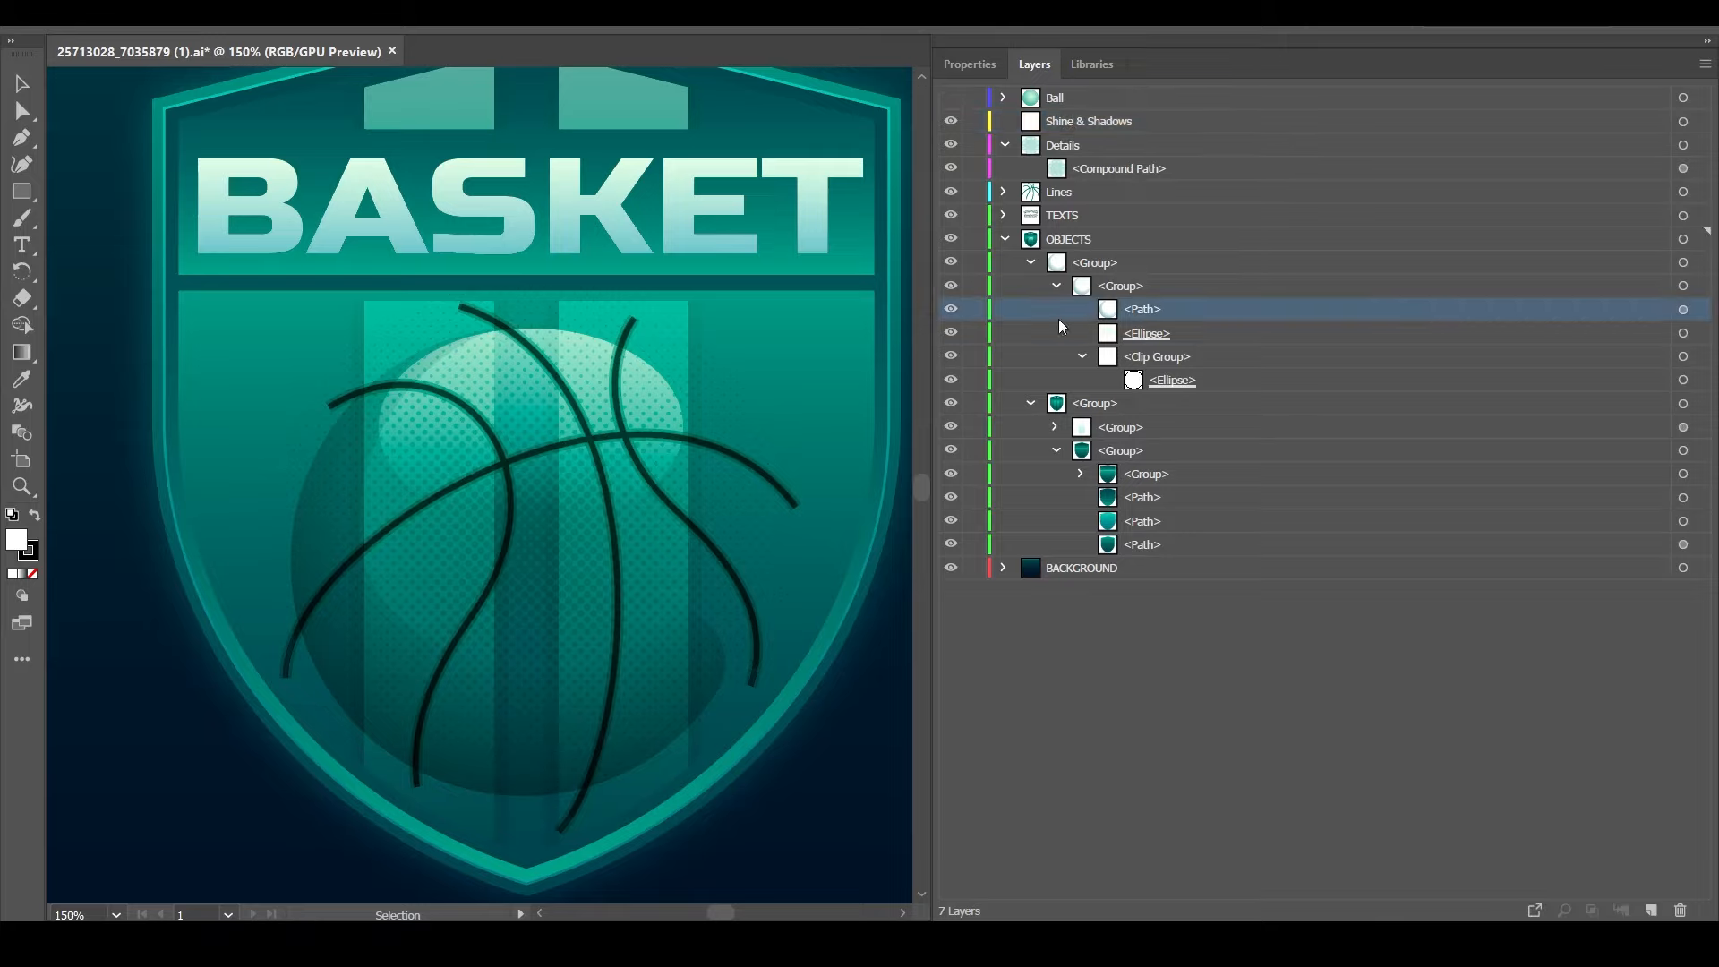
pyautogui.click(953, 312)
pyautogui.click(952, 311)
pyautogui.click(952, 334)
pyautogui.click(953, 336)
pyautogui.click(953, 313)
pyautogui.click(954, 314)
pyautogui.keyDown('shift'); pyautogui.click(1141, 335); pyautogui.keyUp('shift')
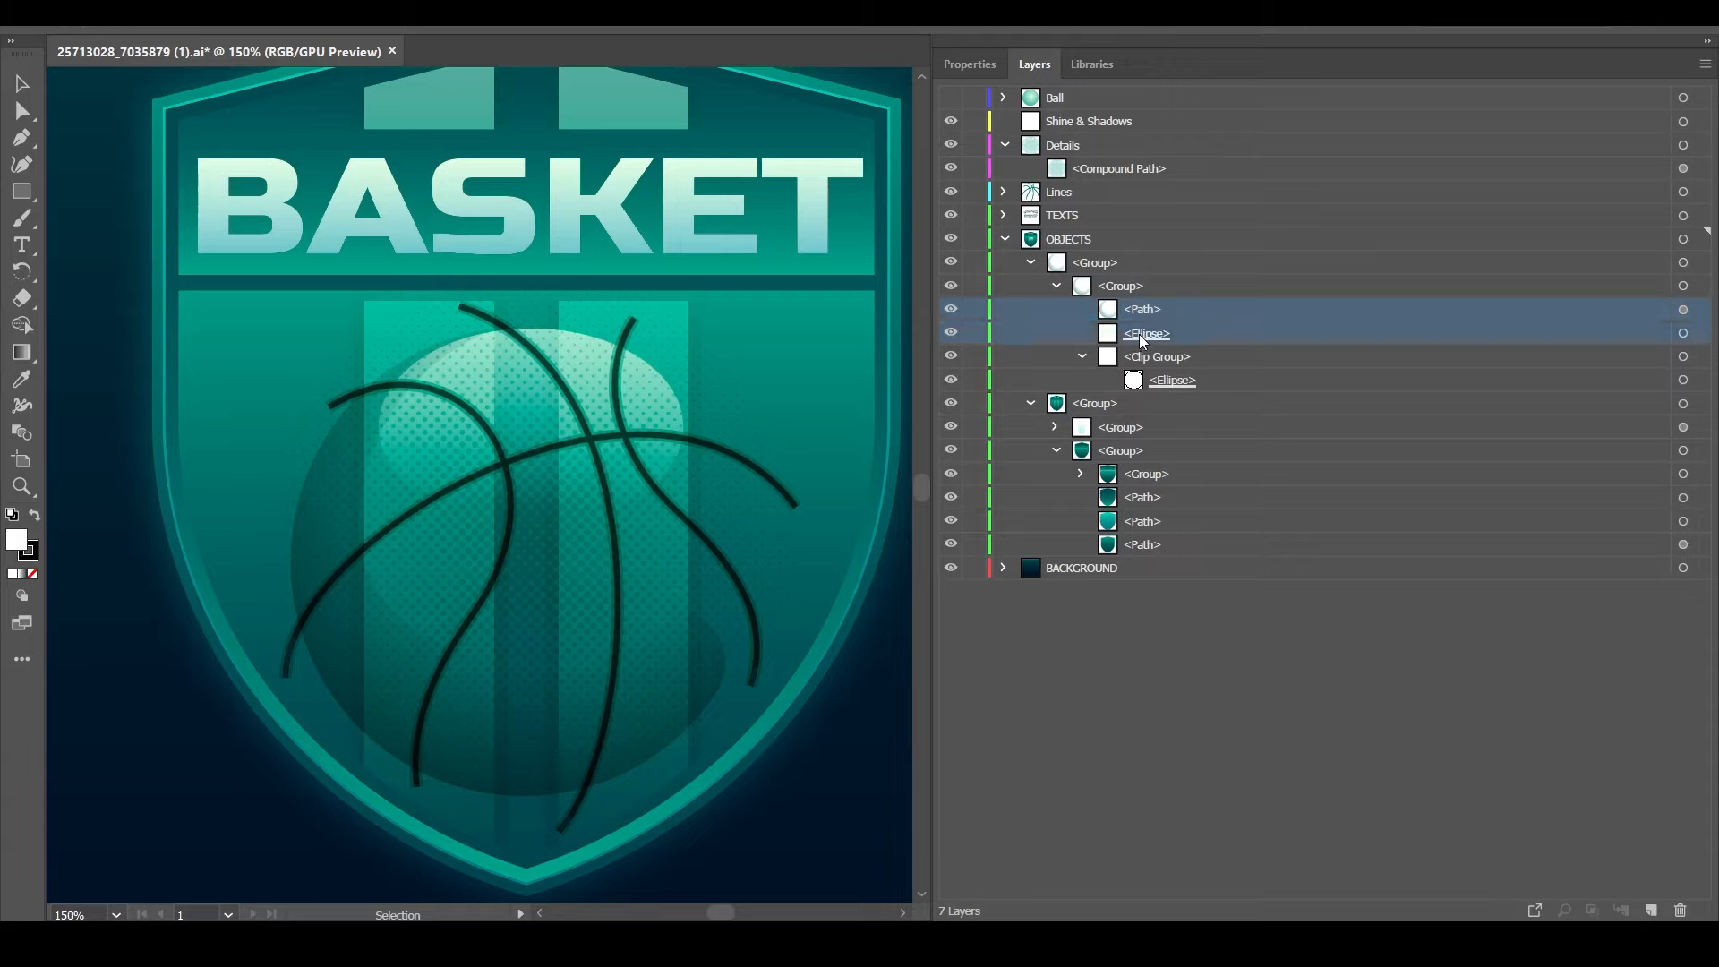
pyautogui.click(1082, 357)
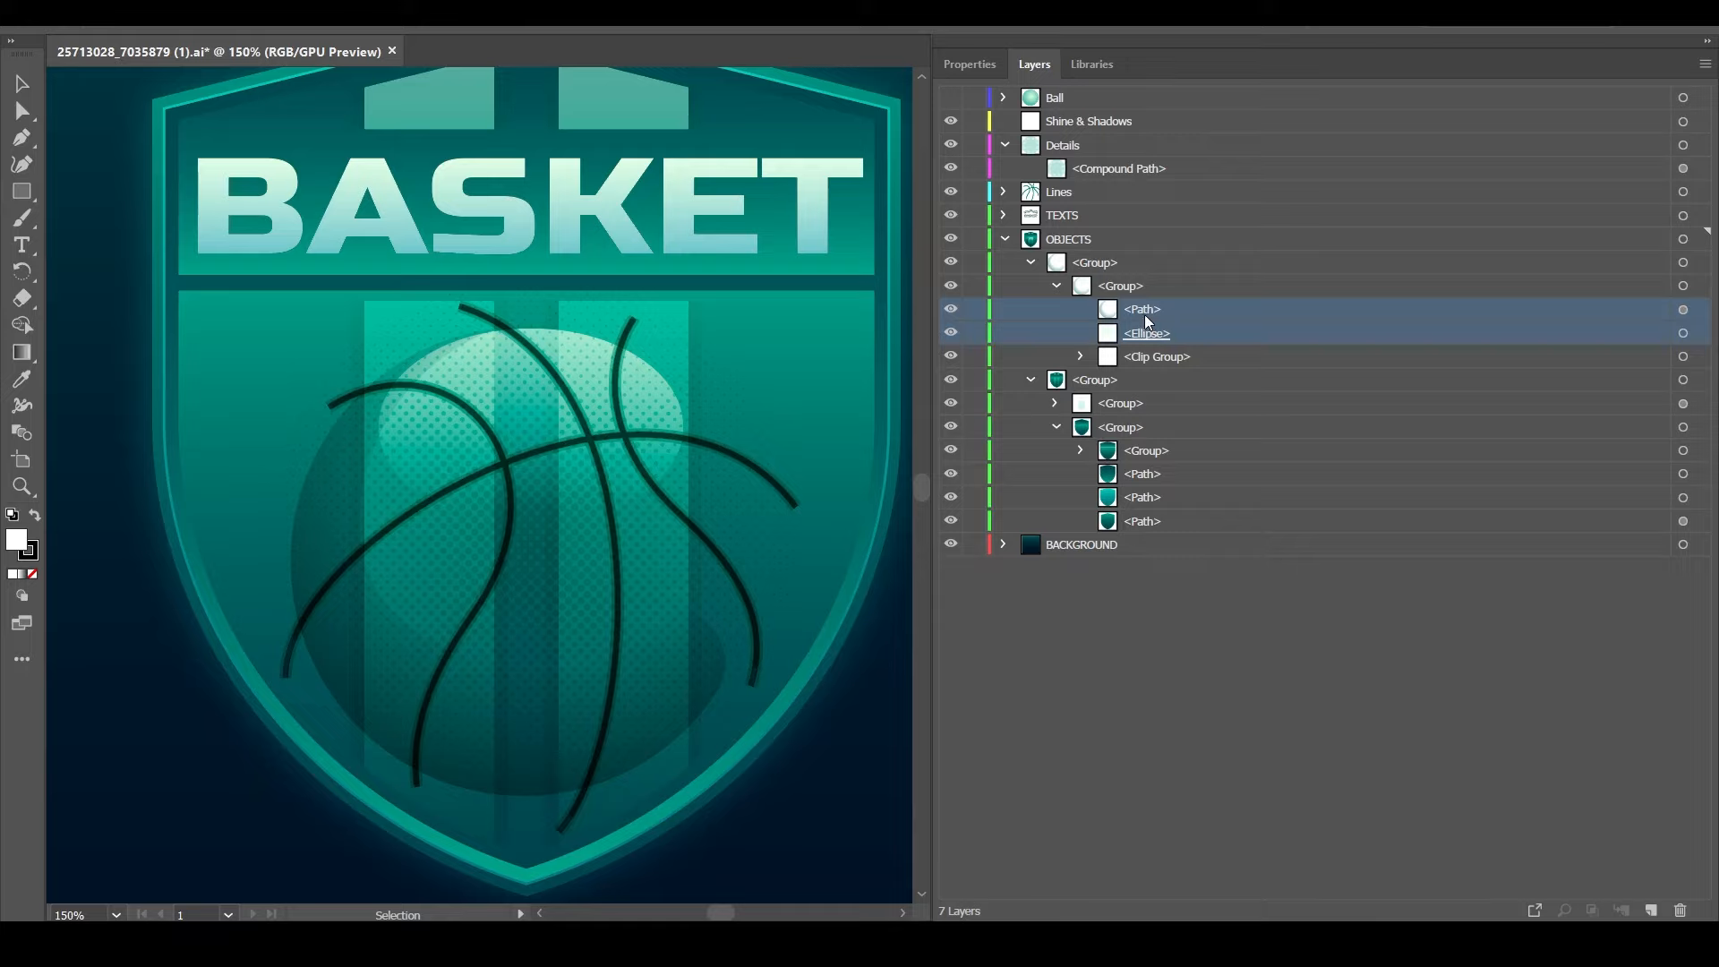
pyautogui.moveTo(1147, 321); pyautogui.dragTo(1093, 120)
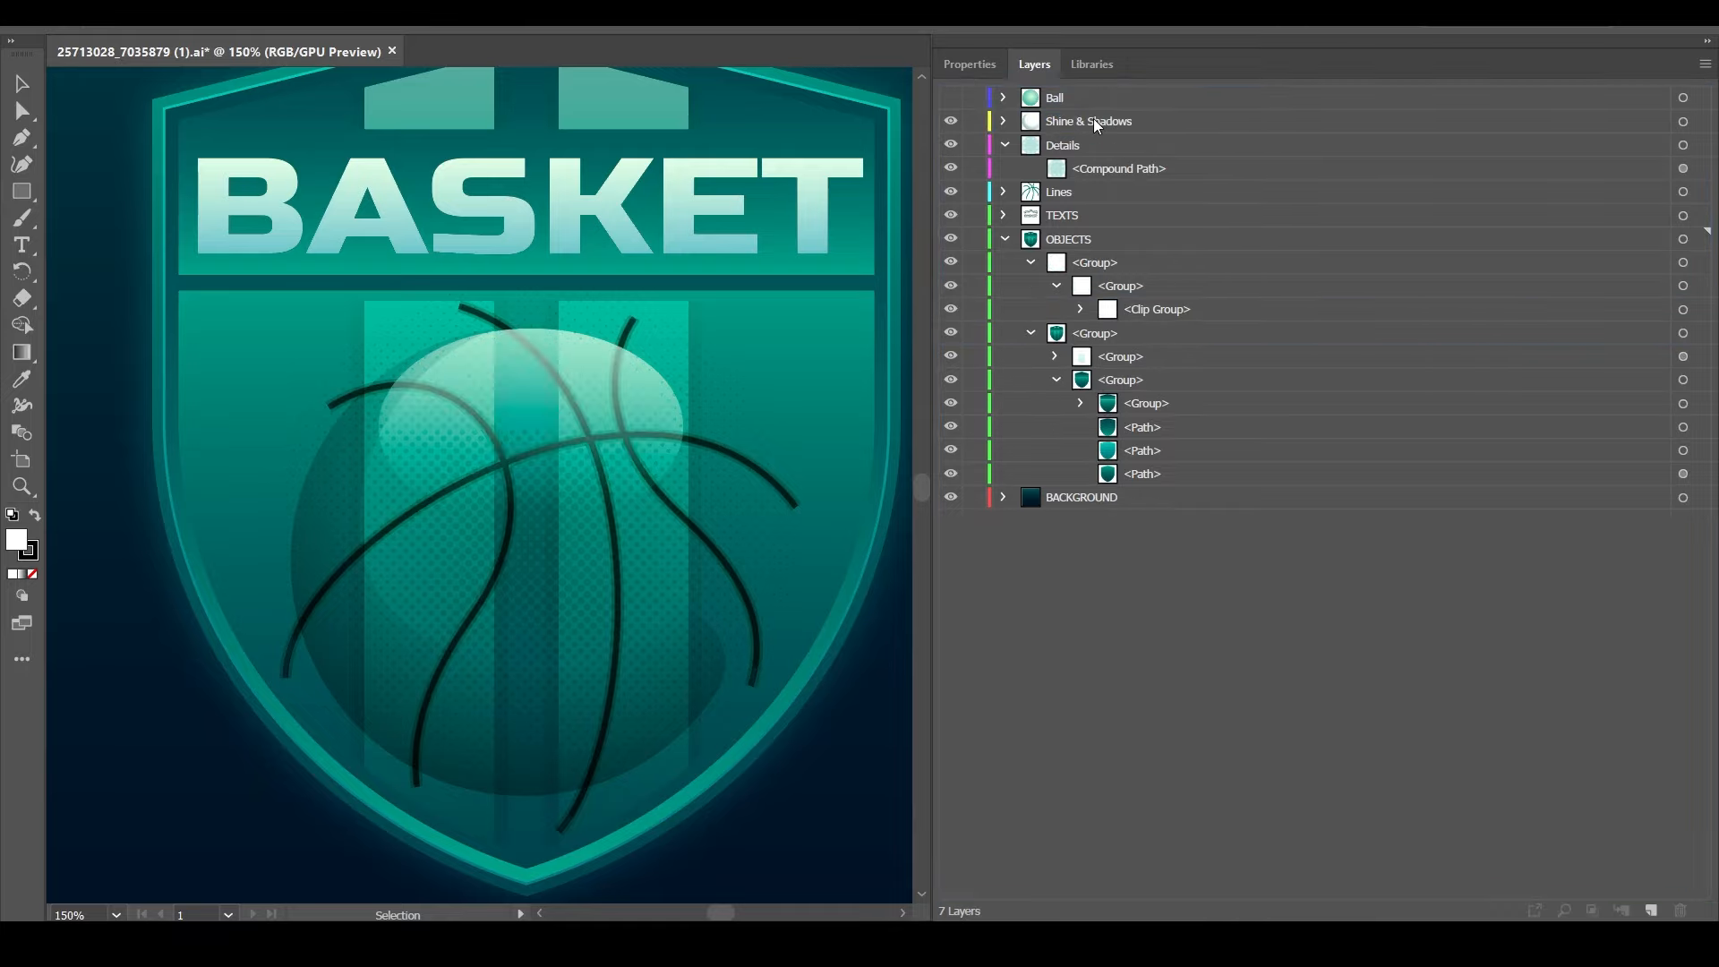
# Check the contents of the Shine & Shadows, Details and Lines layers by toggling each one's visibility, and collapse Details
pyautogui.click(950, 121)
pyautogui.click(950, 121)
pyautogui.click(948, 150)
pyautogui.click(948, 150)
pyautogui.click(1004, 145)
pyautogui.click(1053, 169)
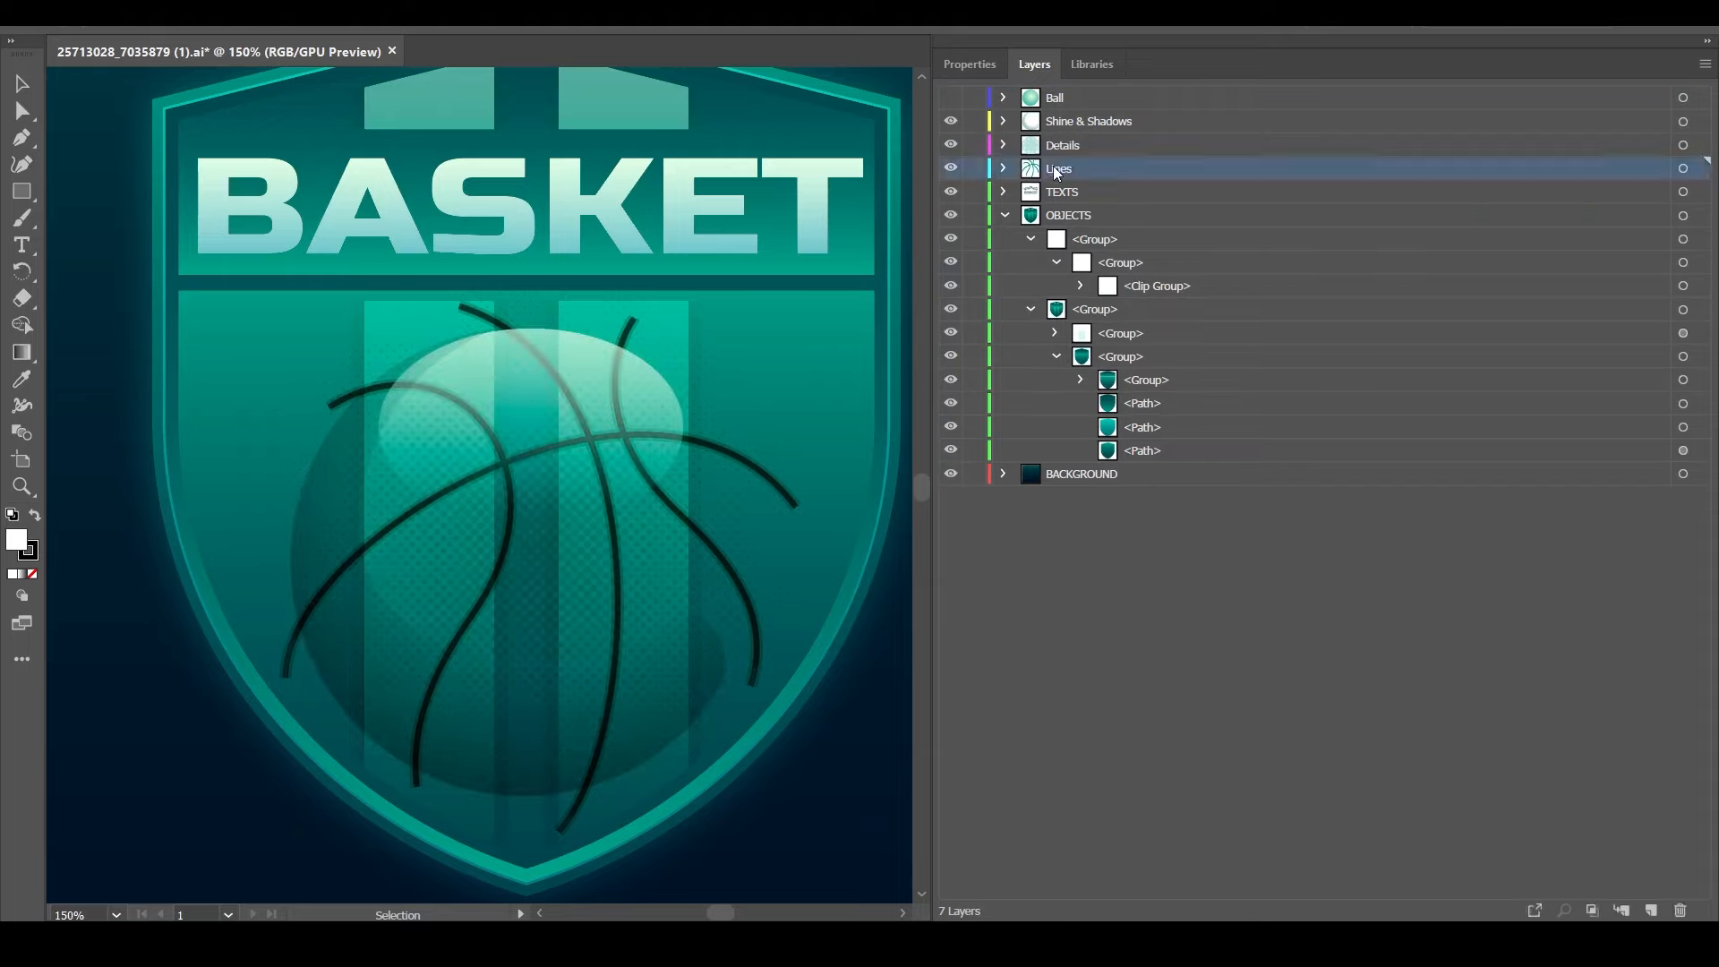
pyautogui.click(949, 170)
pyautogui.click(950, 169)
# Show the Ball layer and move the Shine & Shadows, Details and Lines layers into it as sublayers
pyautogui.keyDown('shift'); pyautogui.click(1082, 147); pyautogui.keyUp('shift')
pyautogui.keyDown('shift'); pyautogui.click(1071, 126); pyautogui.keyUp('shift')
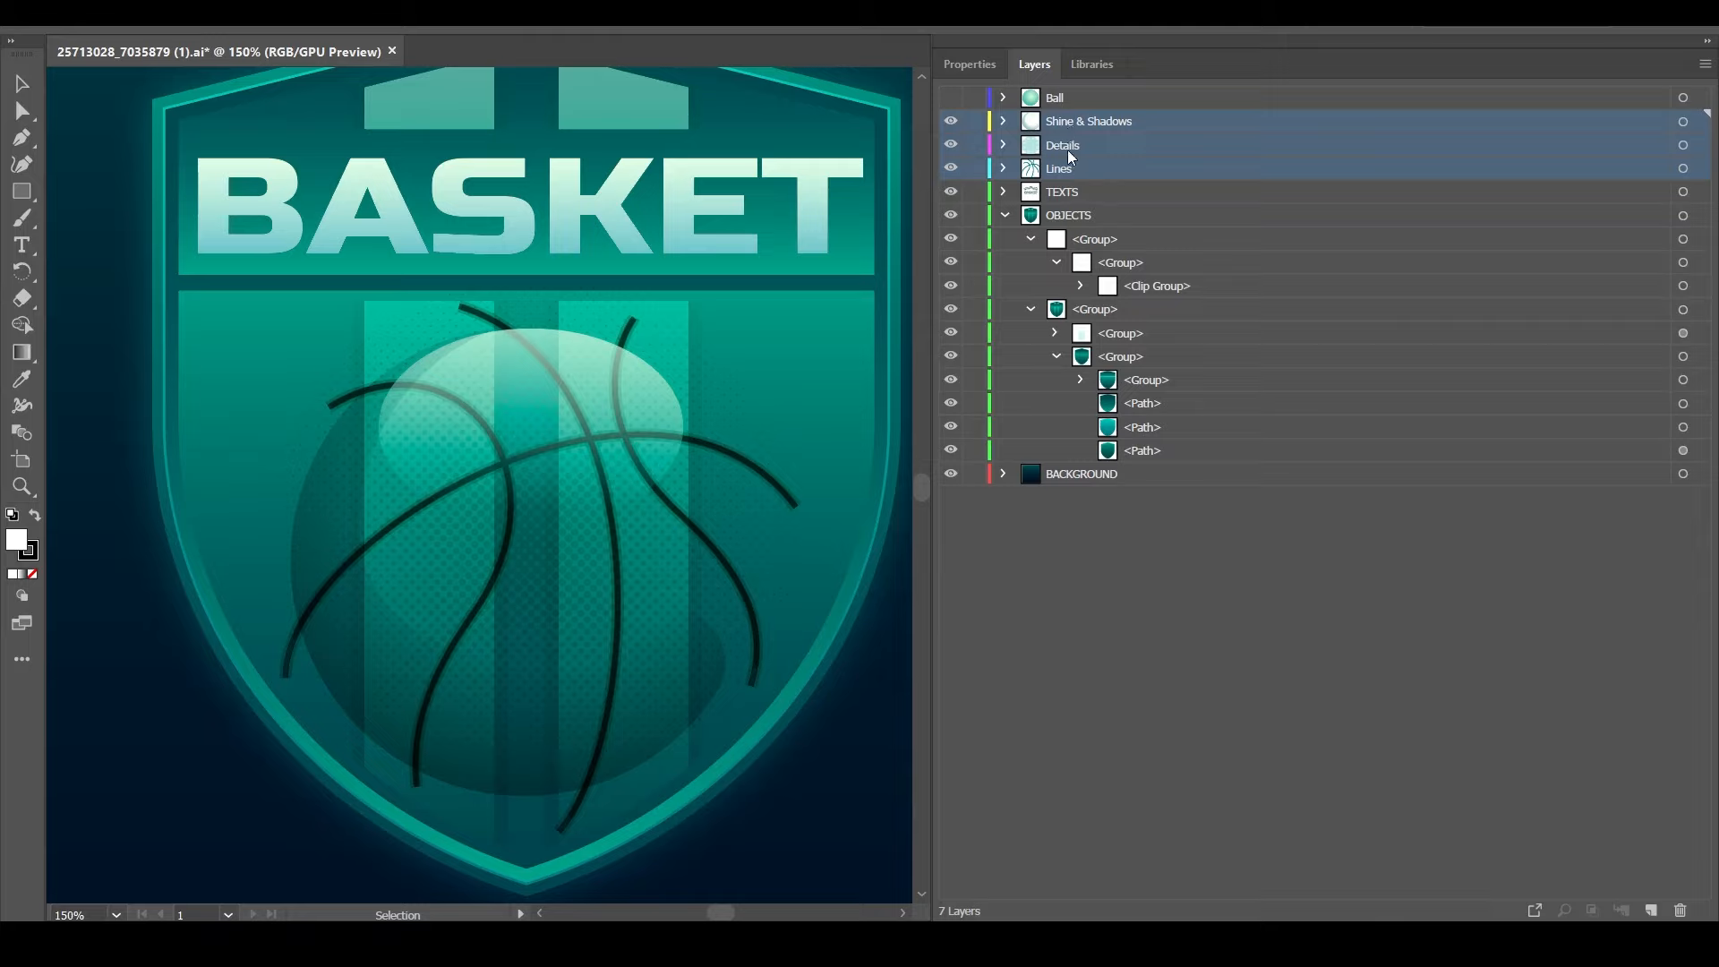
pyautogui.click(1067, 147)
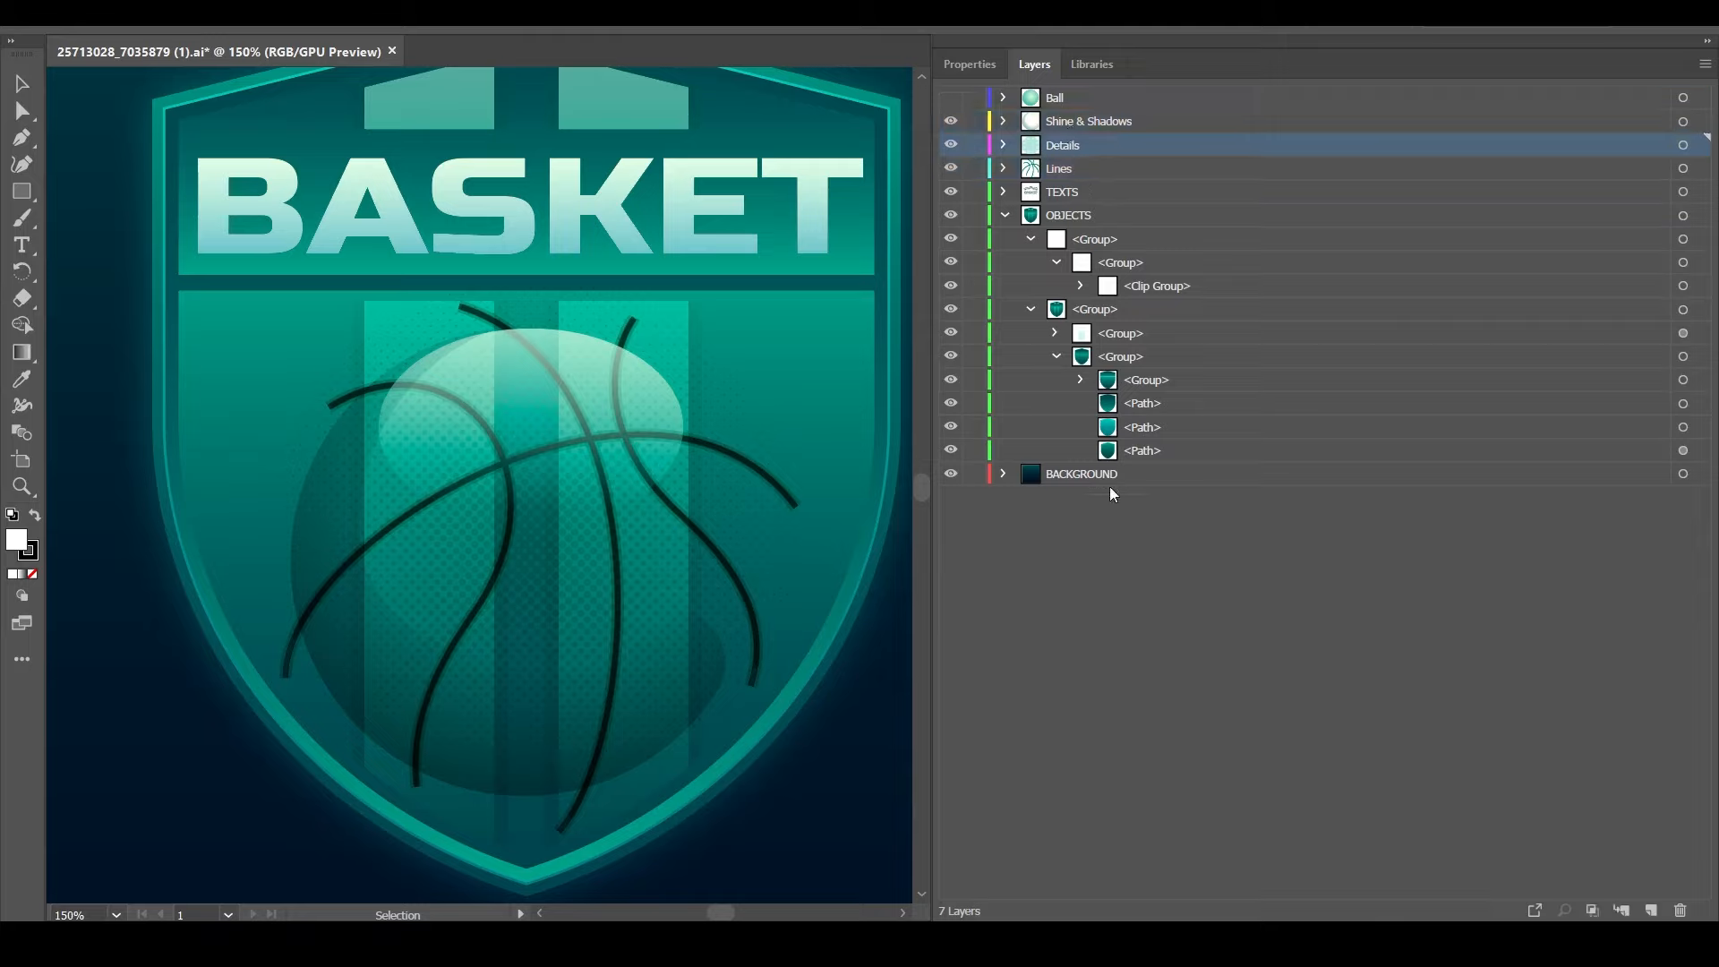
pyautogui.keyDown('shift'); pyautogui.click(1071, 120); pyautogui.keyUp('shift')
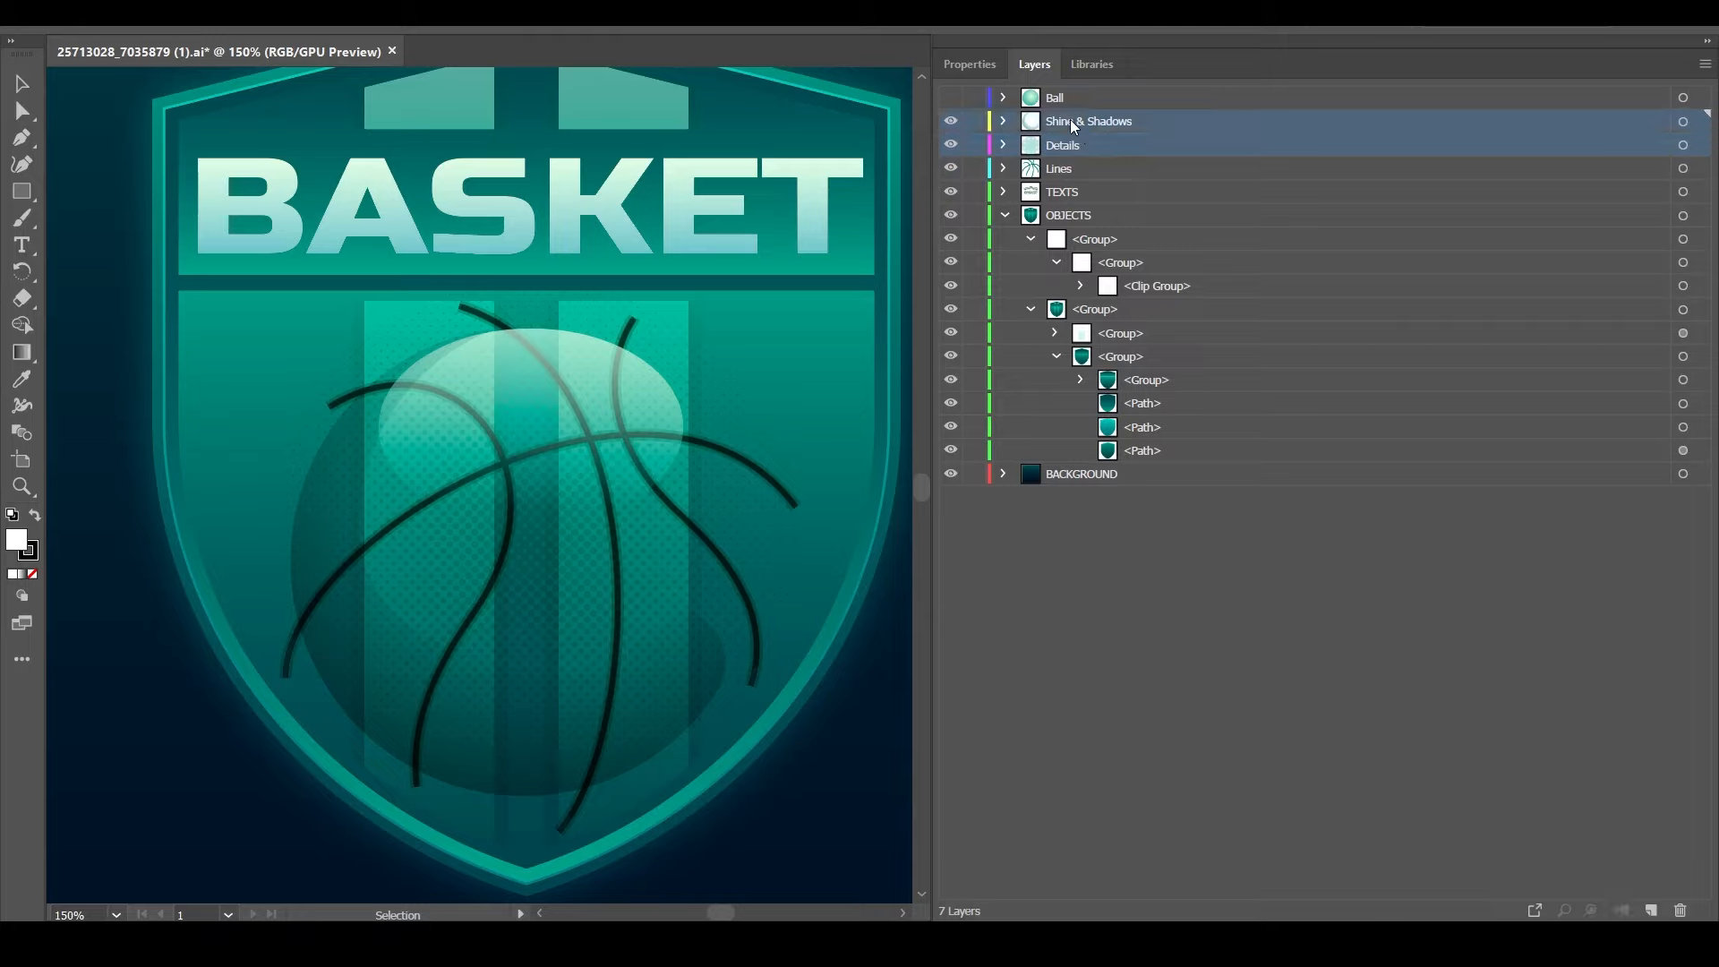
pyautogui.keyDown('shift'); pyautogui.click(1060, 172); pyautogui.keyUp('shift')
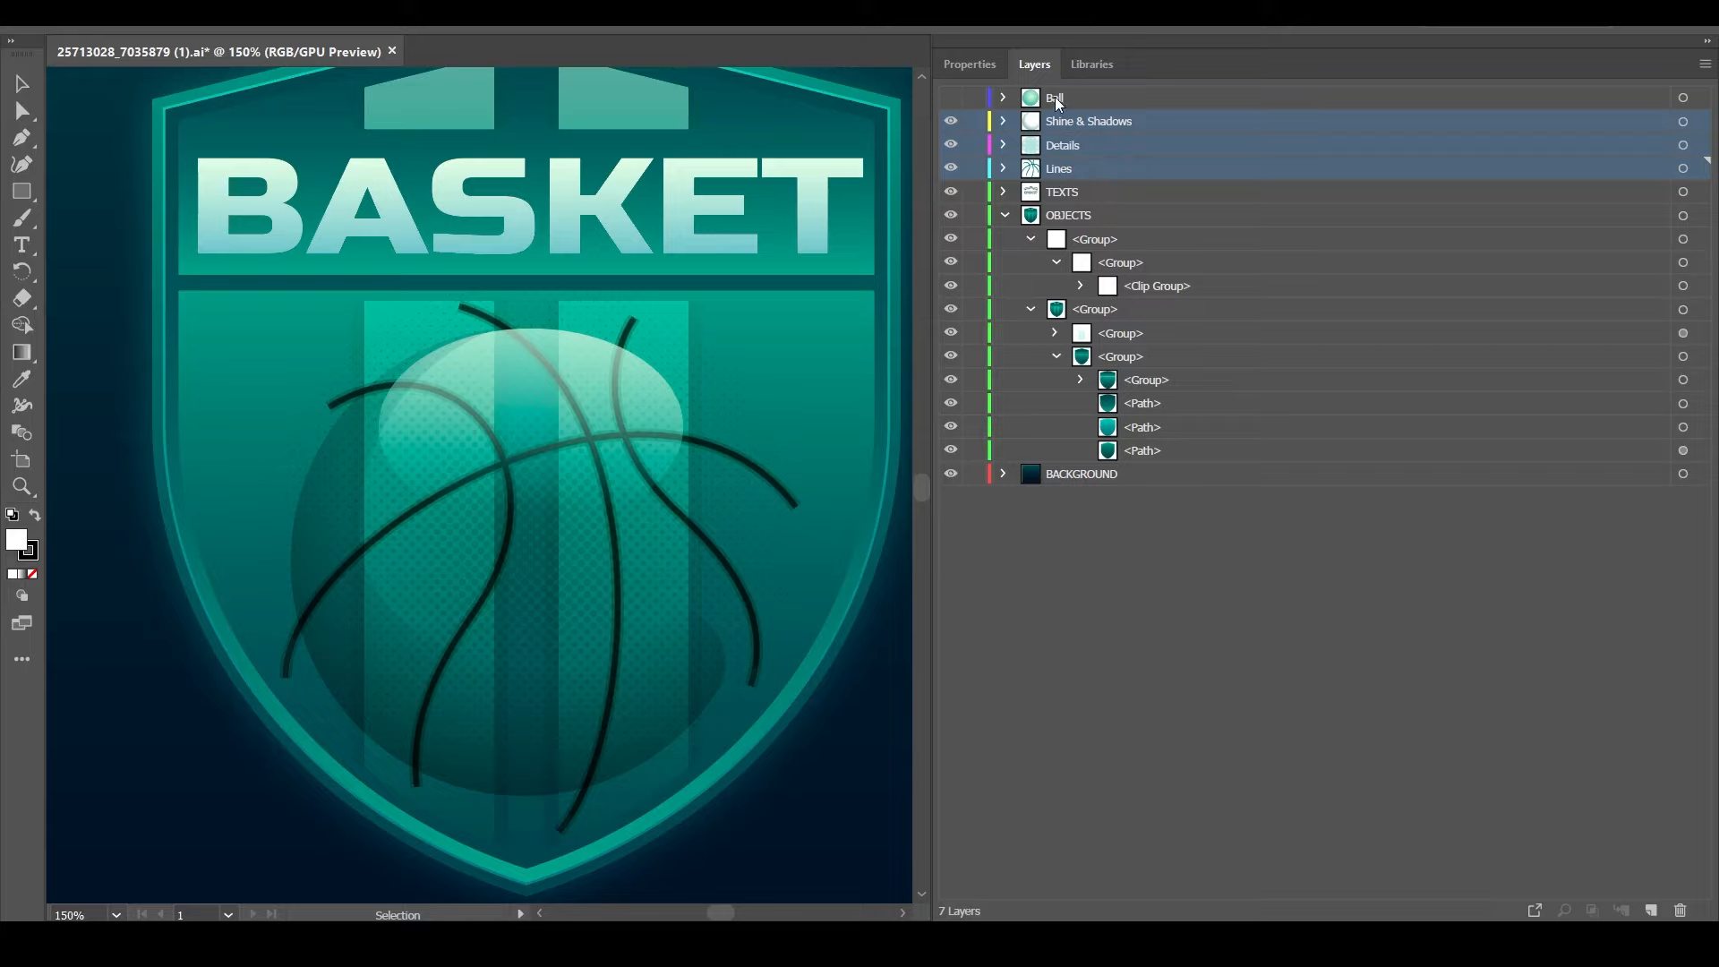
pyautogui.click(950, 97)
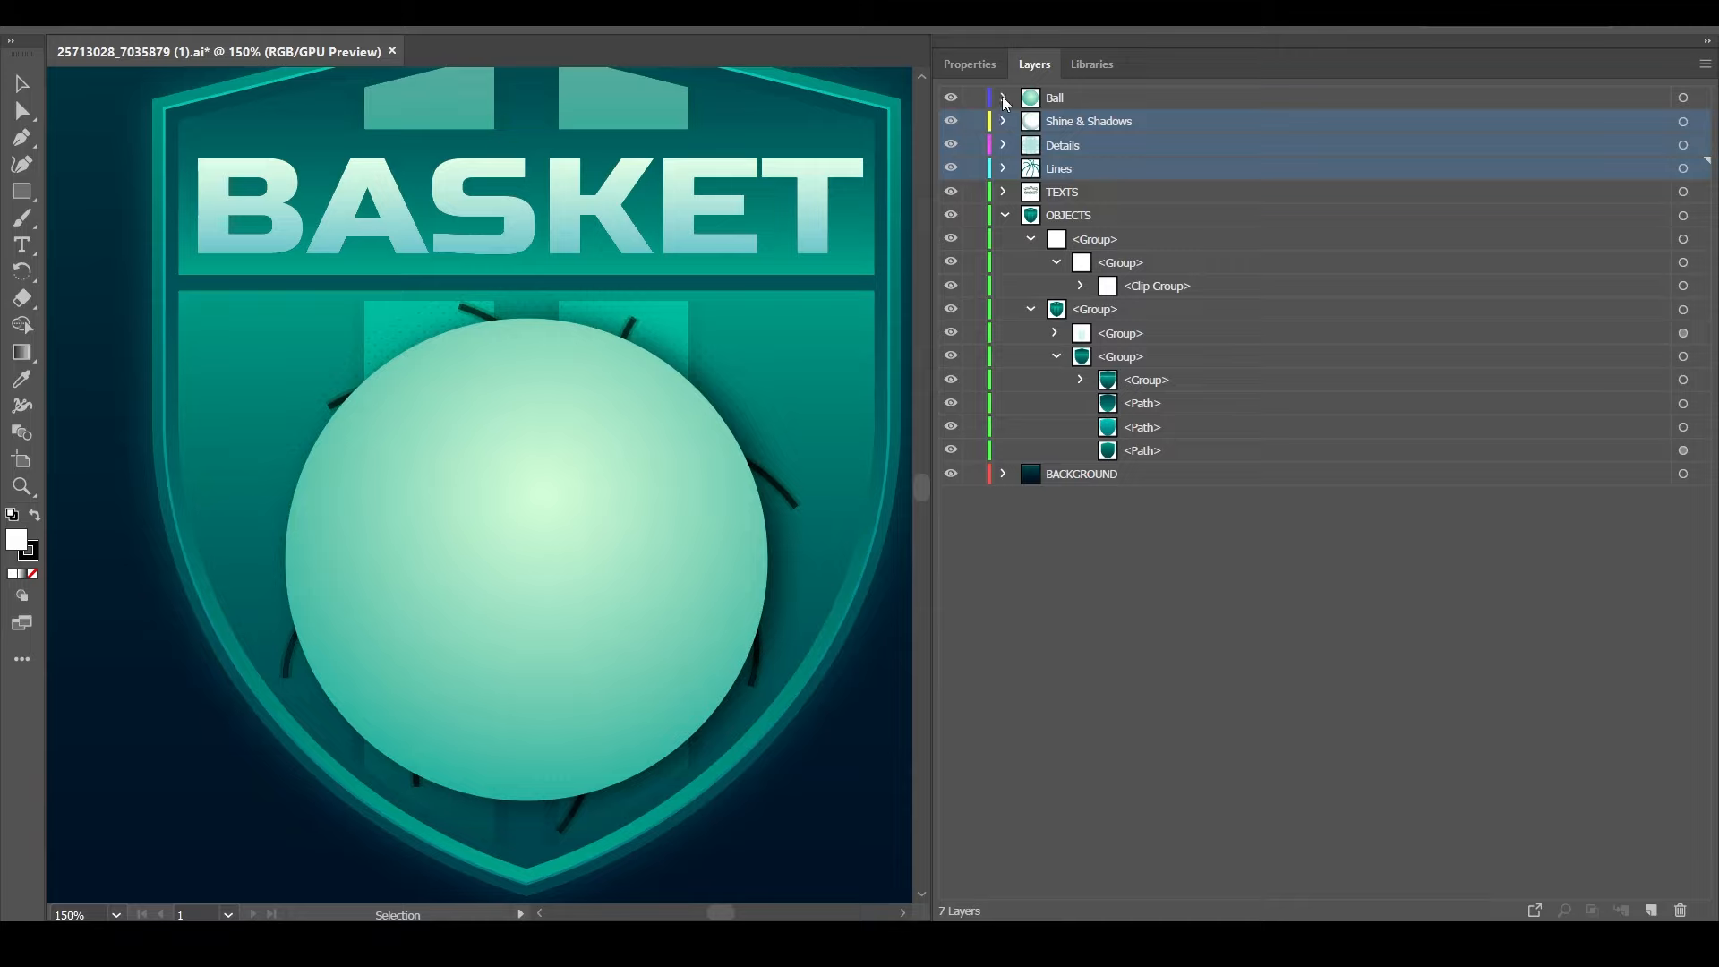
pyautogui.click(1049, 100)
pyautogui.click(1056, 126)
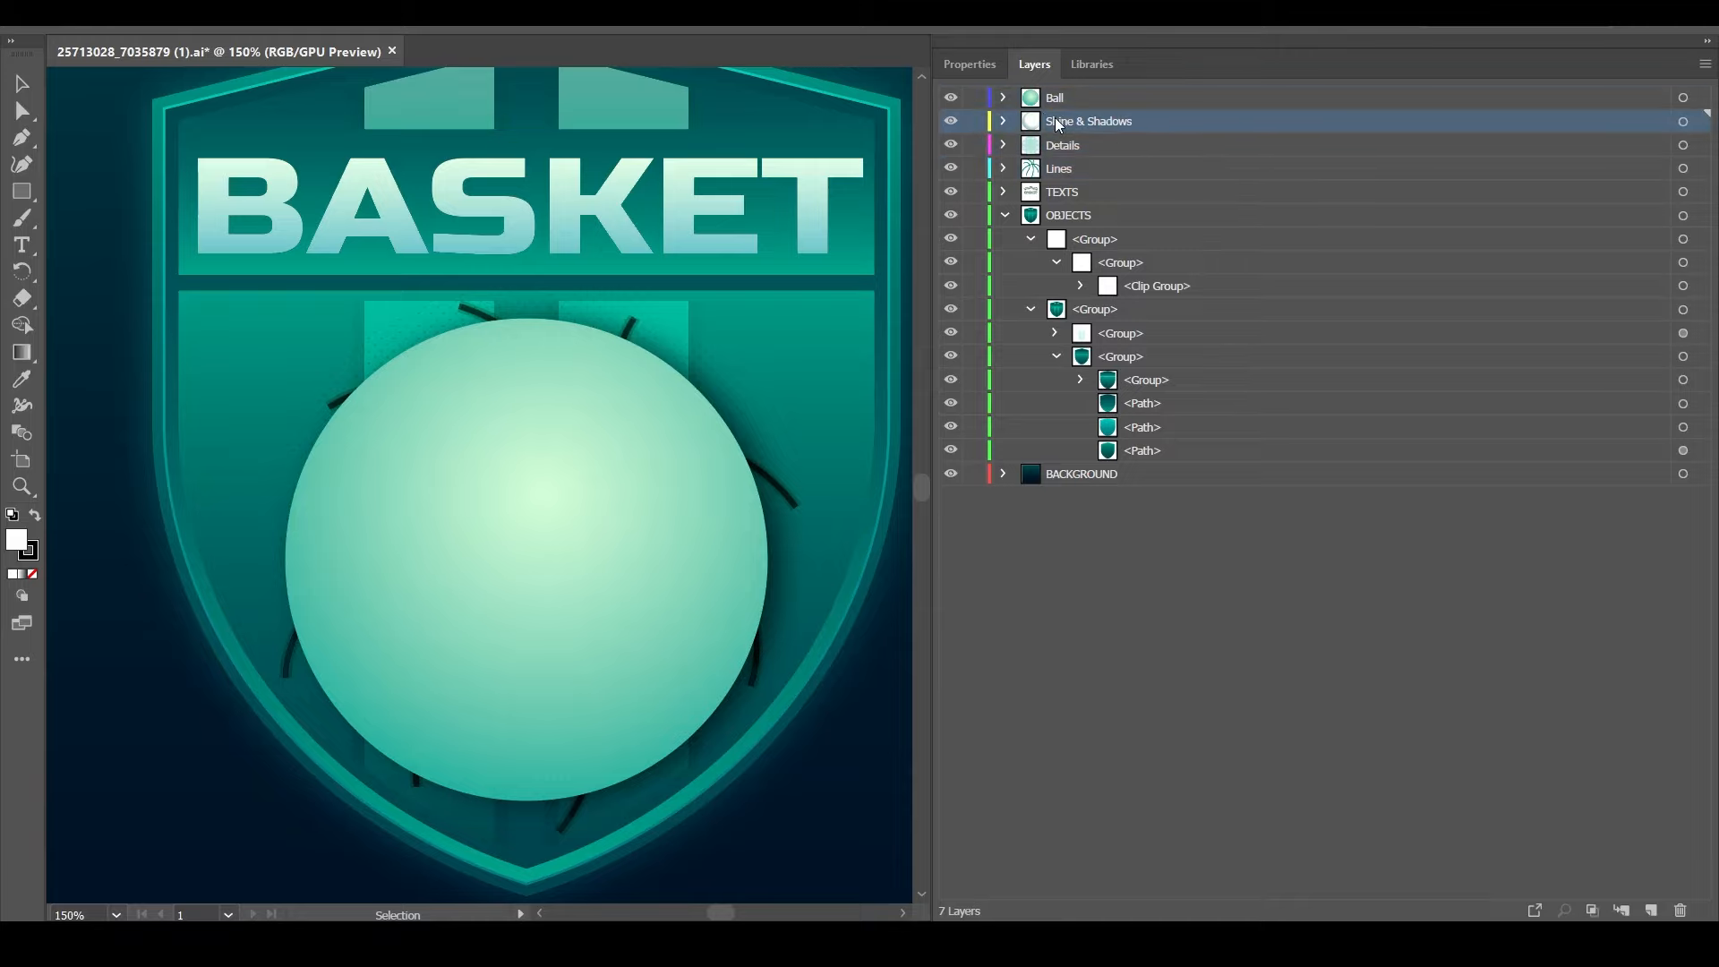
pyautogui.keyDown('shift'); pyautogui.click(1060, 149); pyautogui.keyUp('shift')
pyautogui.keyDown('shift'); pyautogui.click(1061, 163); pyautogui.keyUp('shift')
pyautogui.moveTo(1067, 125); pyautogui.dragTo(1060, 99)
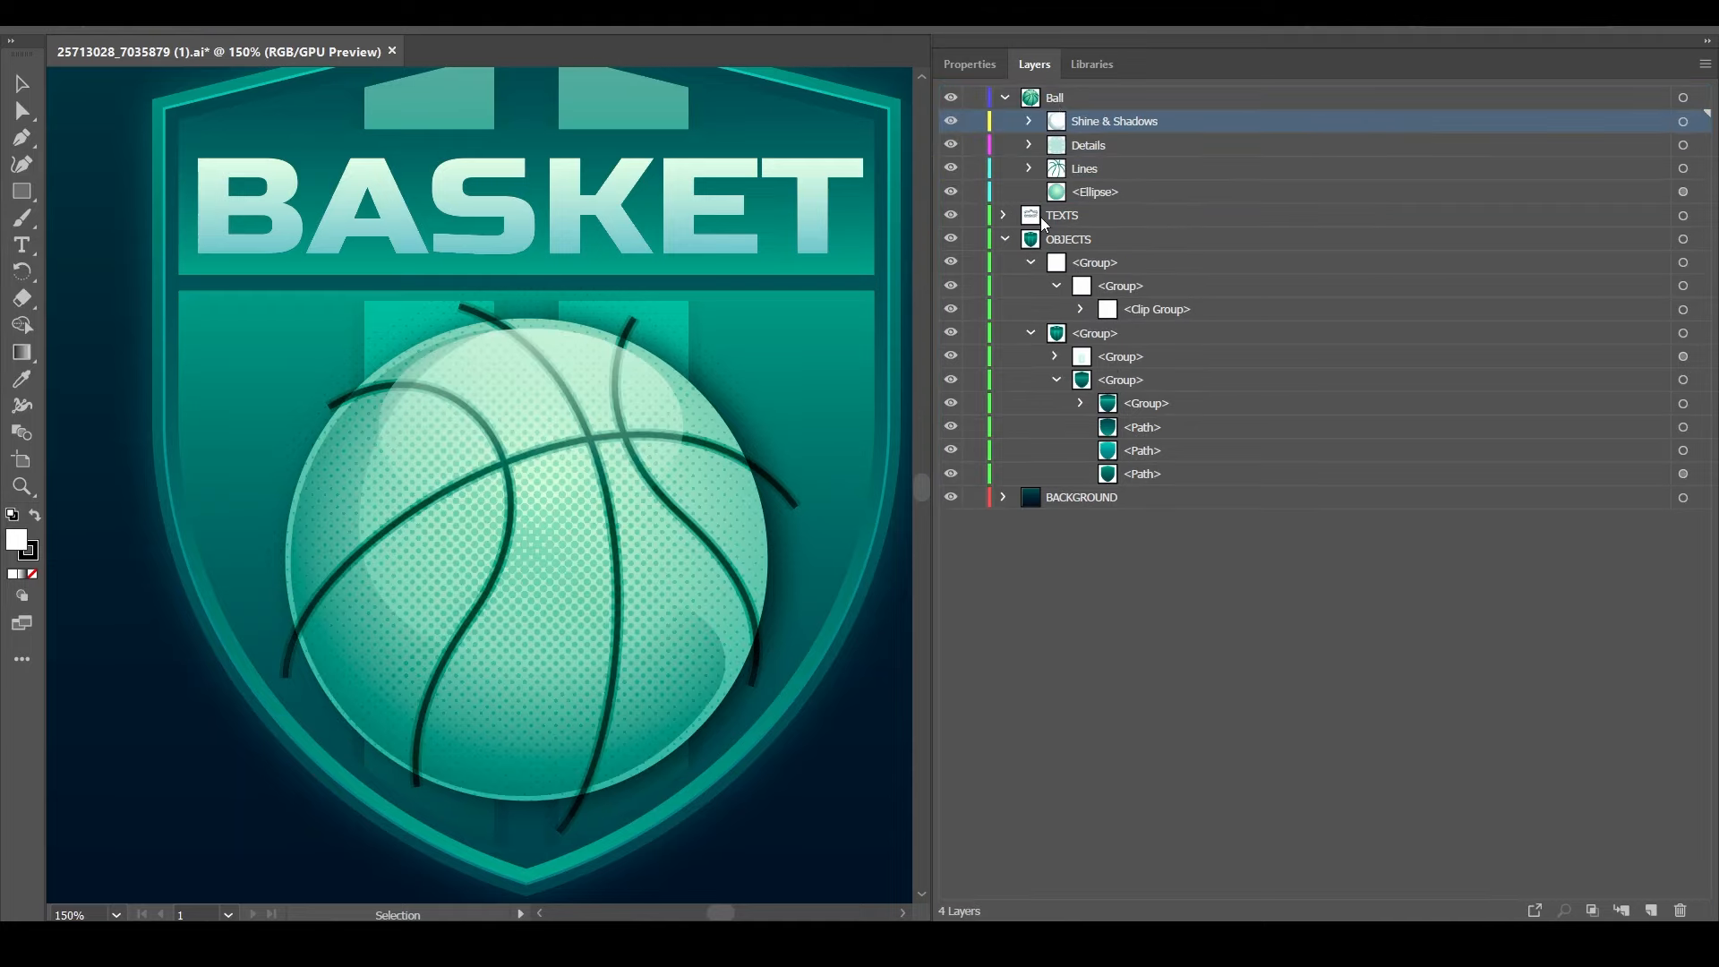
# Check the ellipse inside the Ball layer by toggling its visibility and rename it Skin
pyautogui.click(951, 192)
pyautogui.click(951, 192)
pyautogui.doubleClick(1110, 191)
pyautogui.write('Skimn')
pyautogui.press('Return')
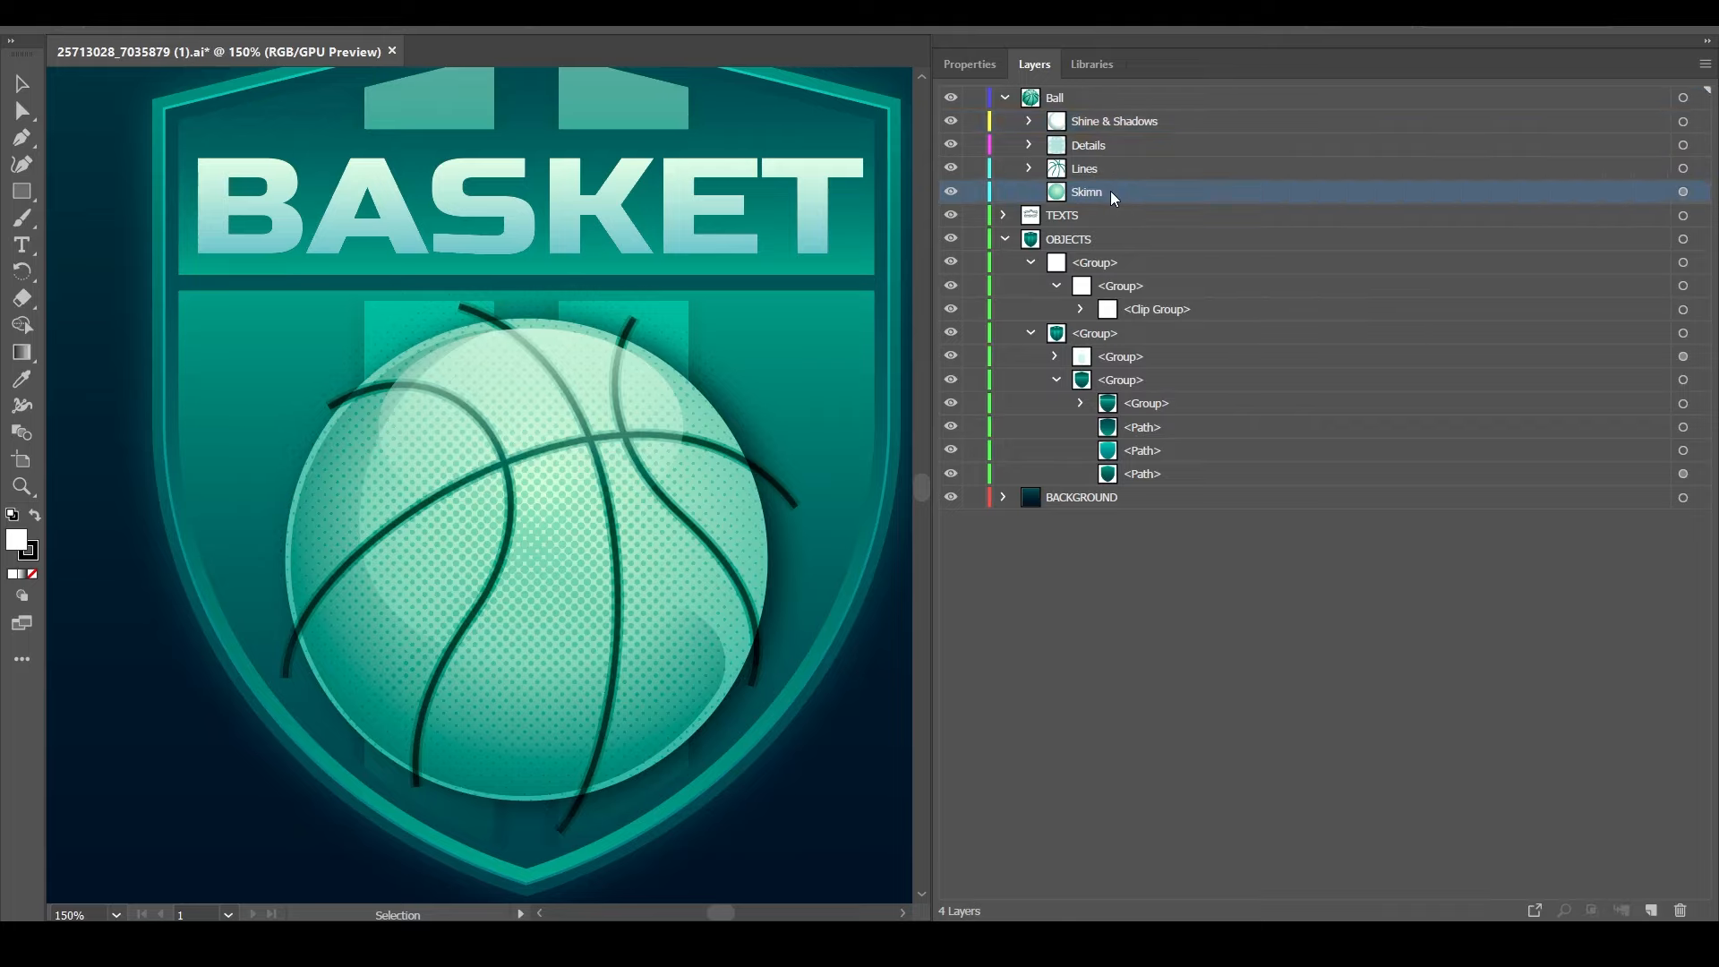
pyautogui.doubleClick(1111, 190)
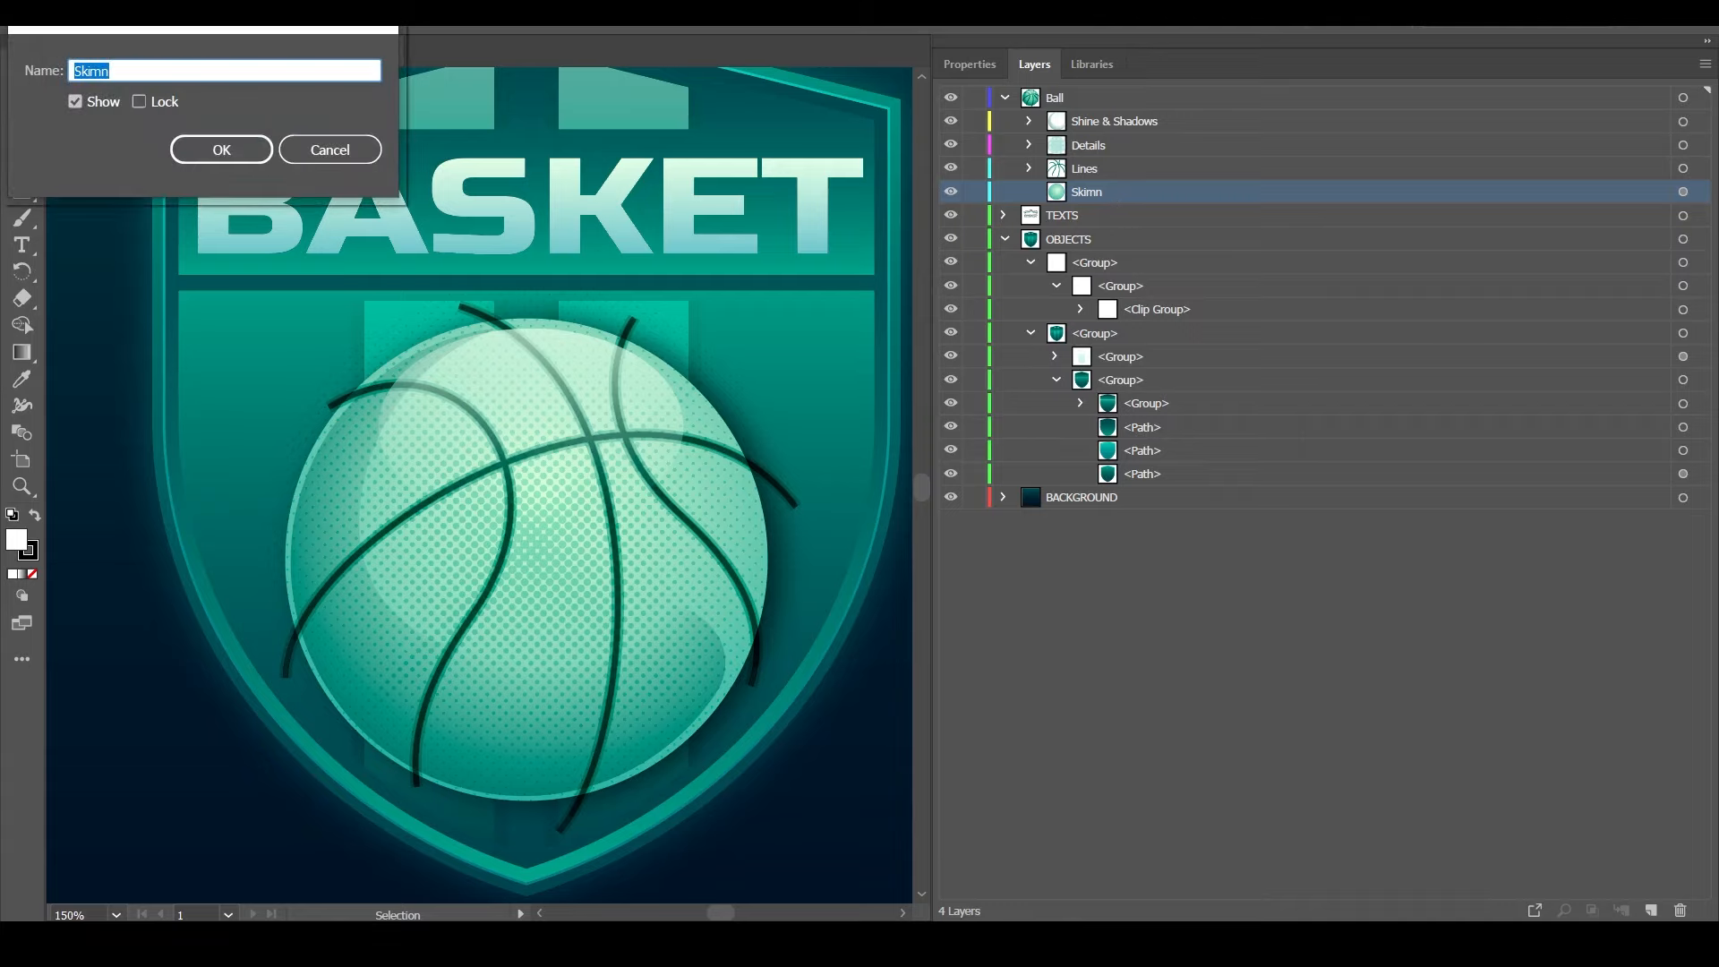
pyautogui.write('Skin')
pyautogui.press('Return')
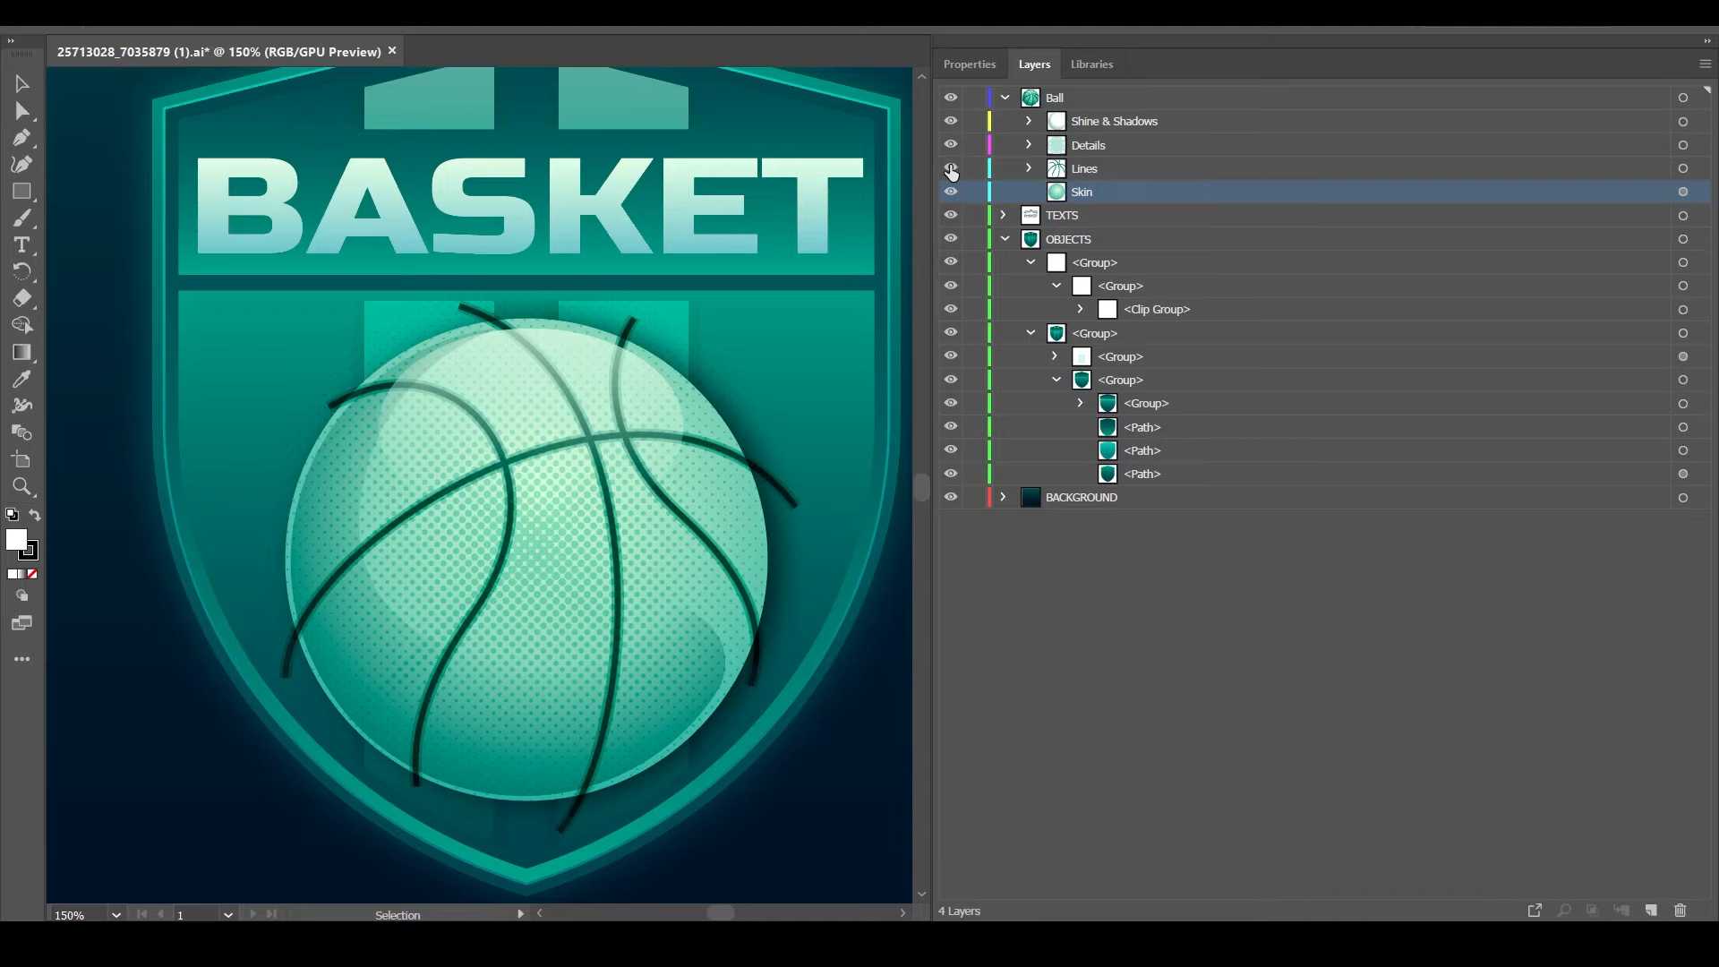
# Toggle the visibility of the Ball layer's Lines, Details and Shine & Shadows sublayers to check them, and collapse Ball
pyautogui.click(950, 168)
pyautogui.click(951, 170)
pyautogui.click(951, 146)
pyautogui.click(952, 146)
pyautogui.click(951, 121)
pyautogui.click(951, 120)
pyautogui.click(1004, 99)
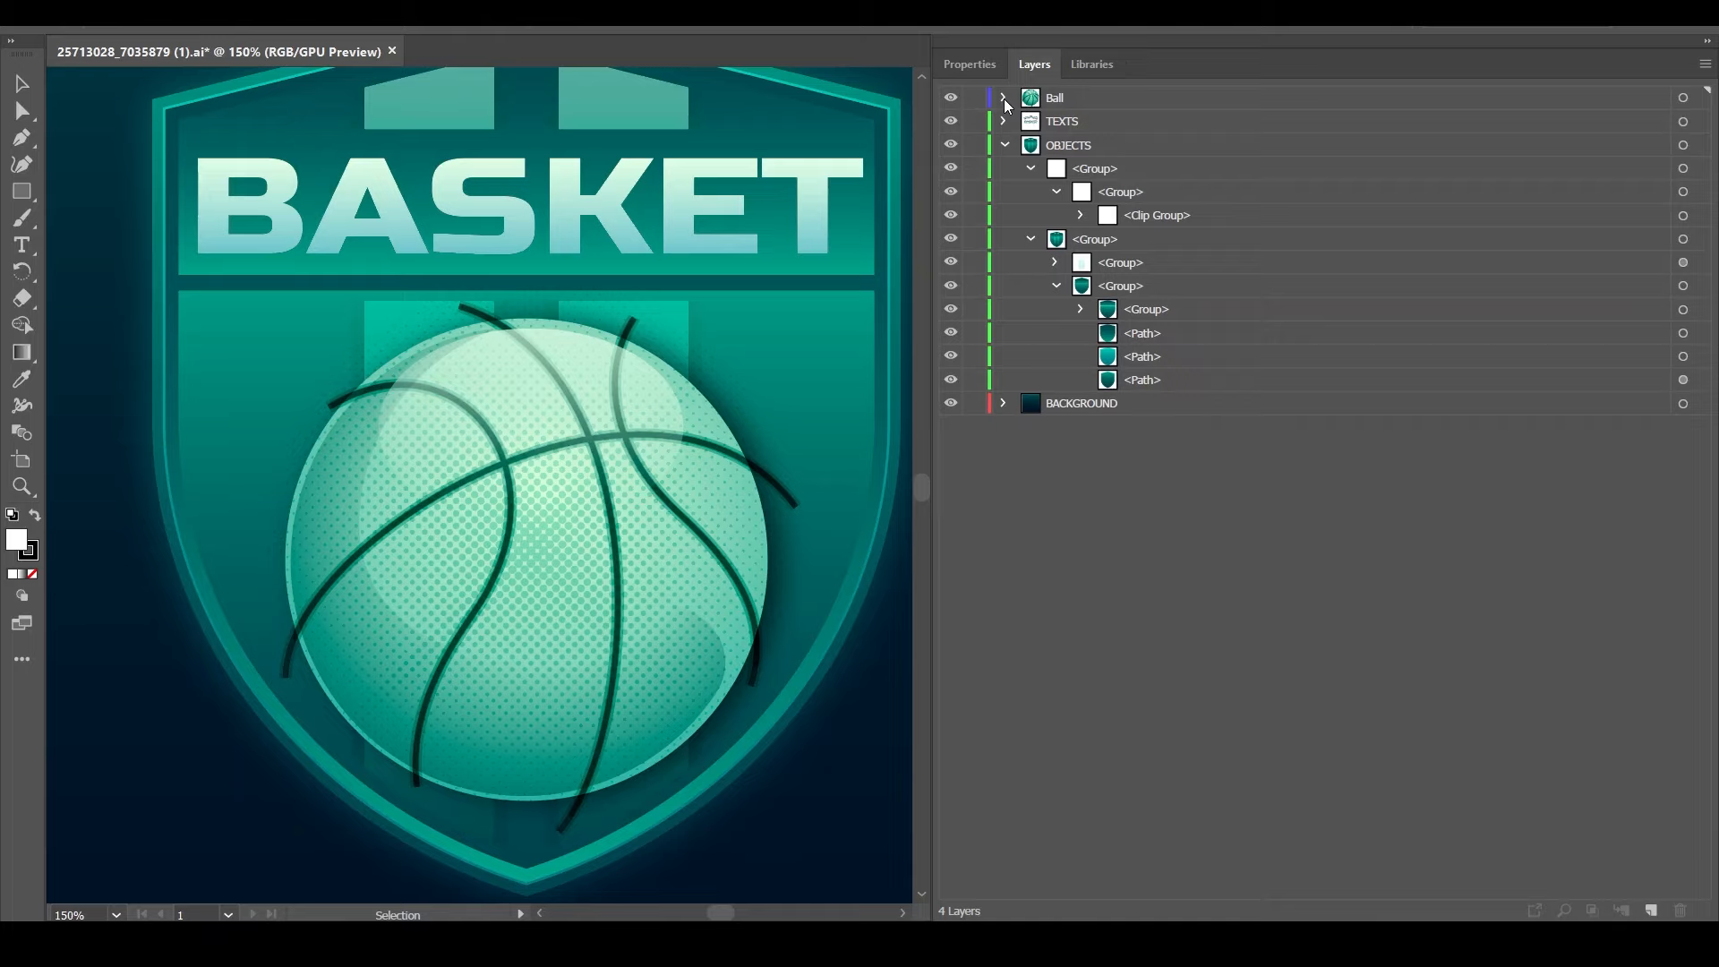
# Toggle the TEXTS layer's visibility and expand it to examine the text objects it holds
pyautogui.click(1064, 127)
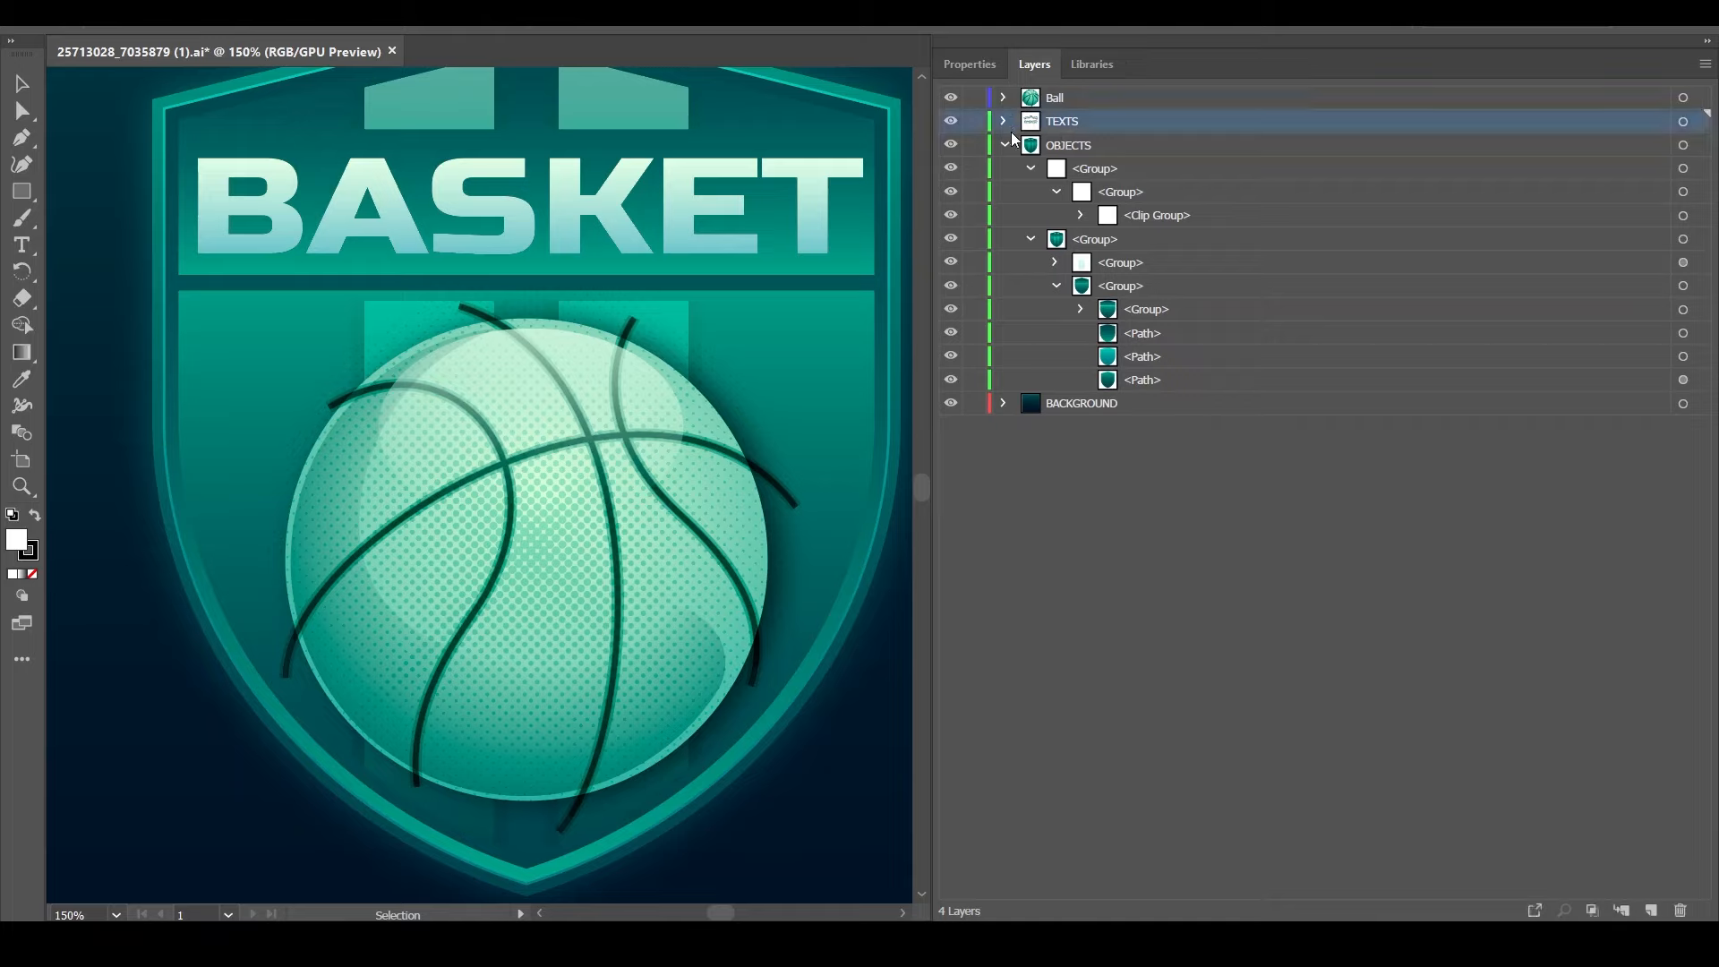
pyautogui.click(951, 123)
pyautogui.click(951, 125)
pyautogui.scroll(5, 611, 447)
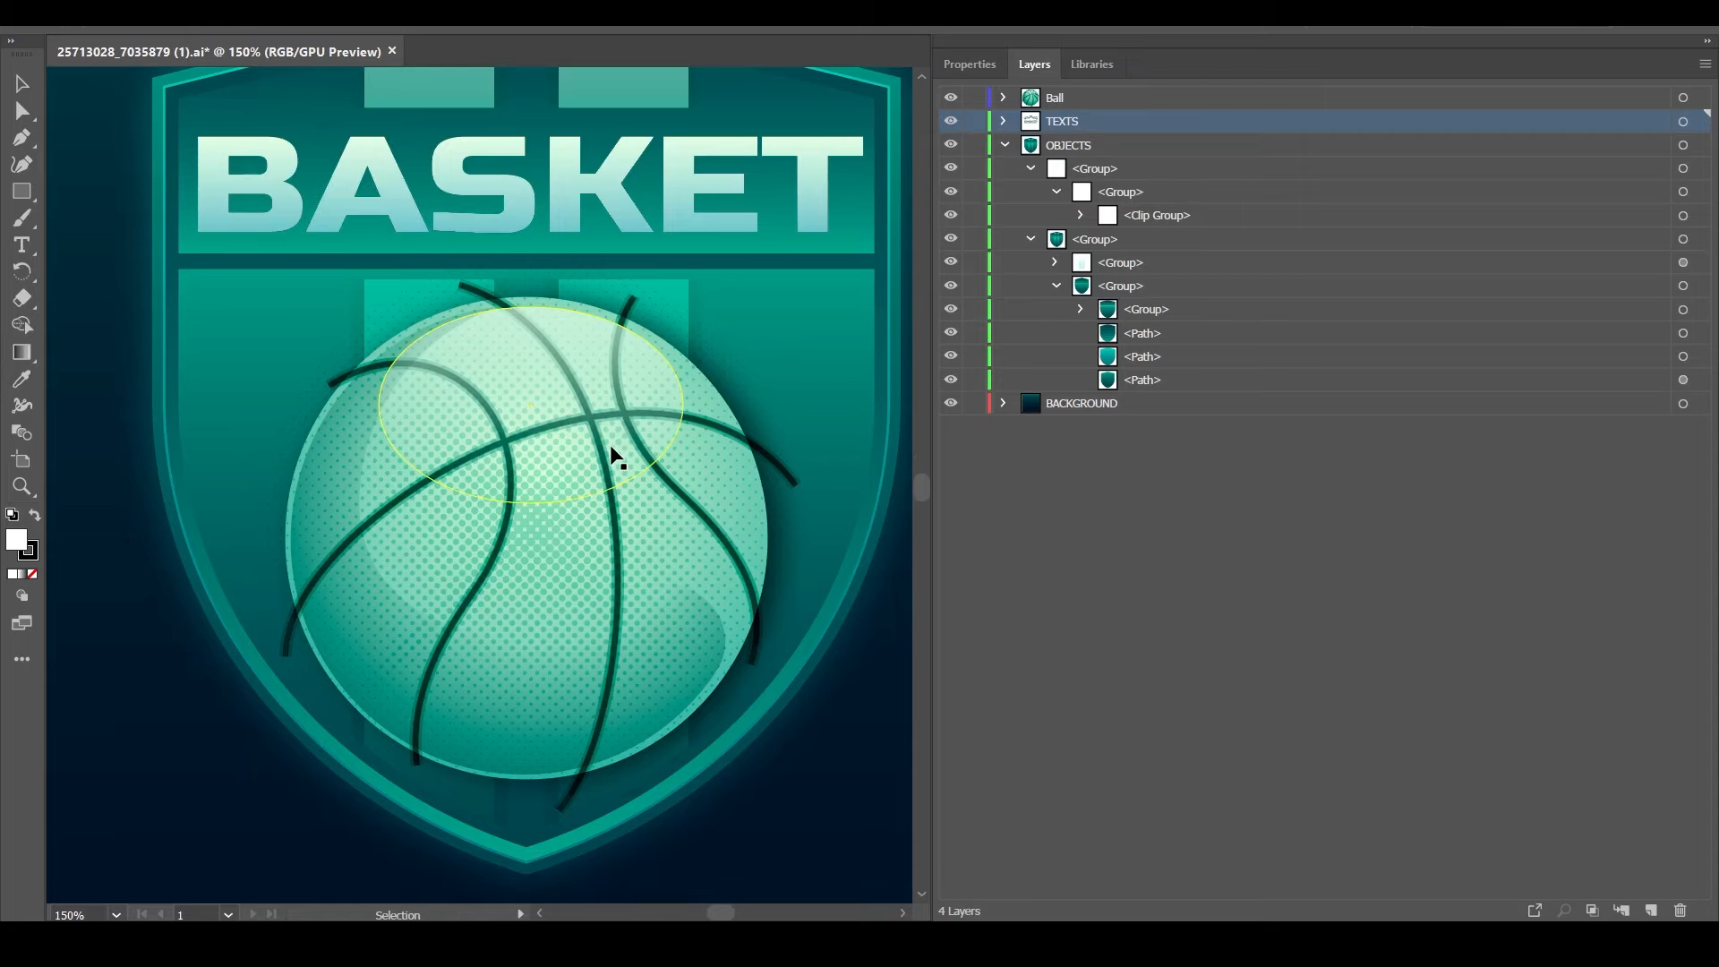
pyautogui.scroll(1, 612, 456)
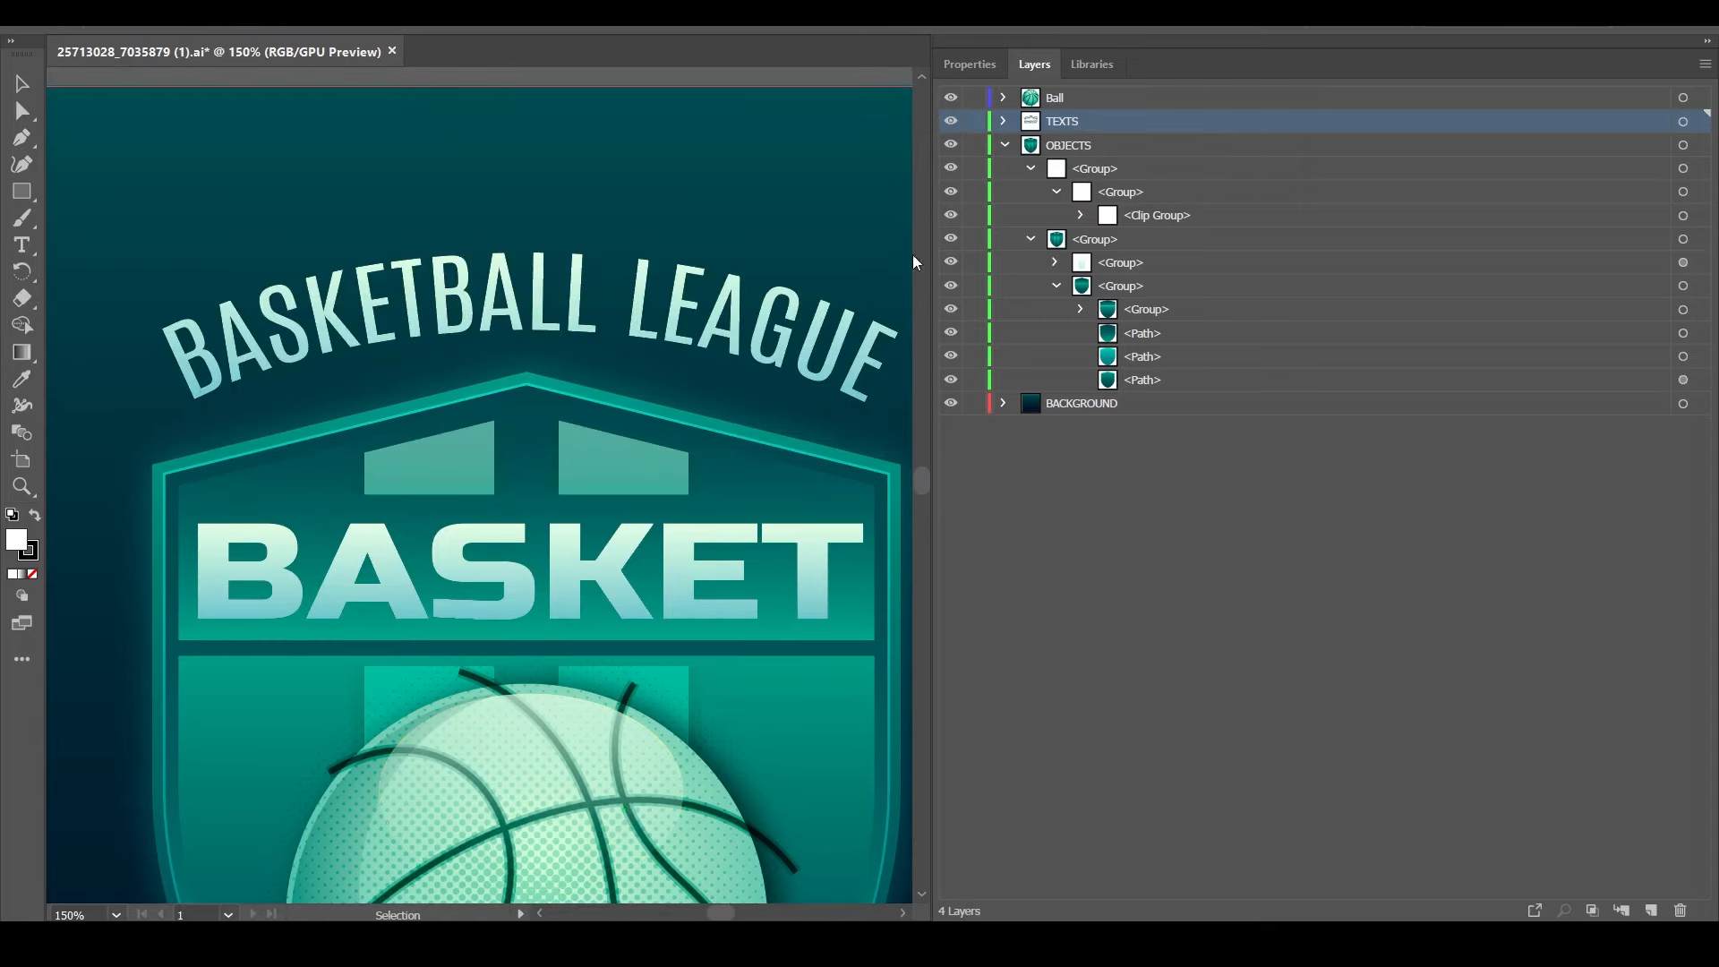
pyautogui.click(1003, 122)
# Check the BASKET text by toggling its visibility and move it from the TEXTS layer into the OBJECTS layer
pyautogui.click(1083, 195)
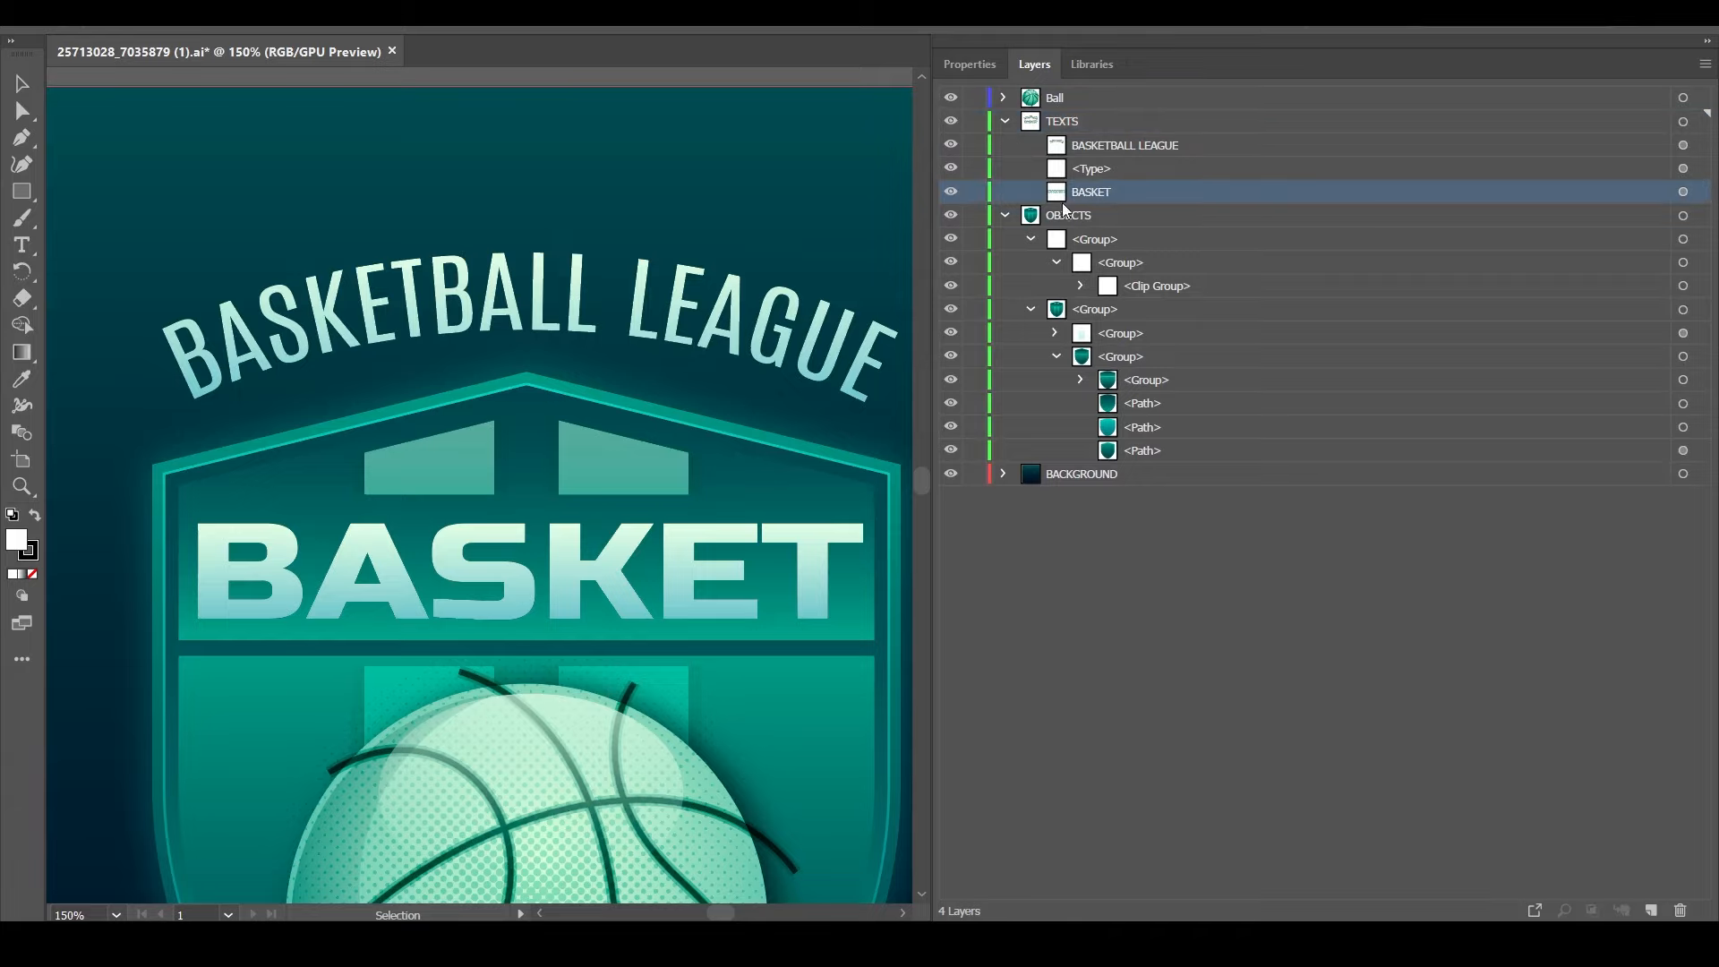
pyautogui.click(952, 193)
pyautogui.click(952, 194)
pyautogui.click(951, 193)
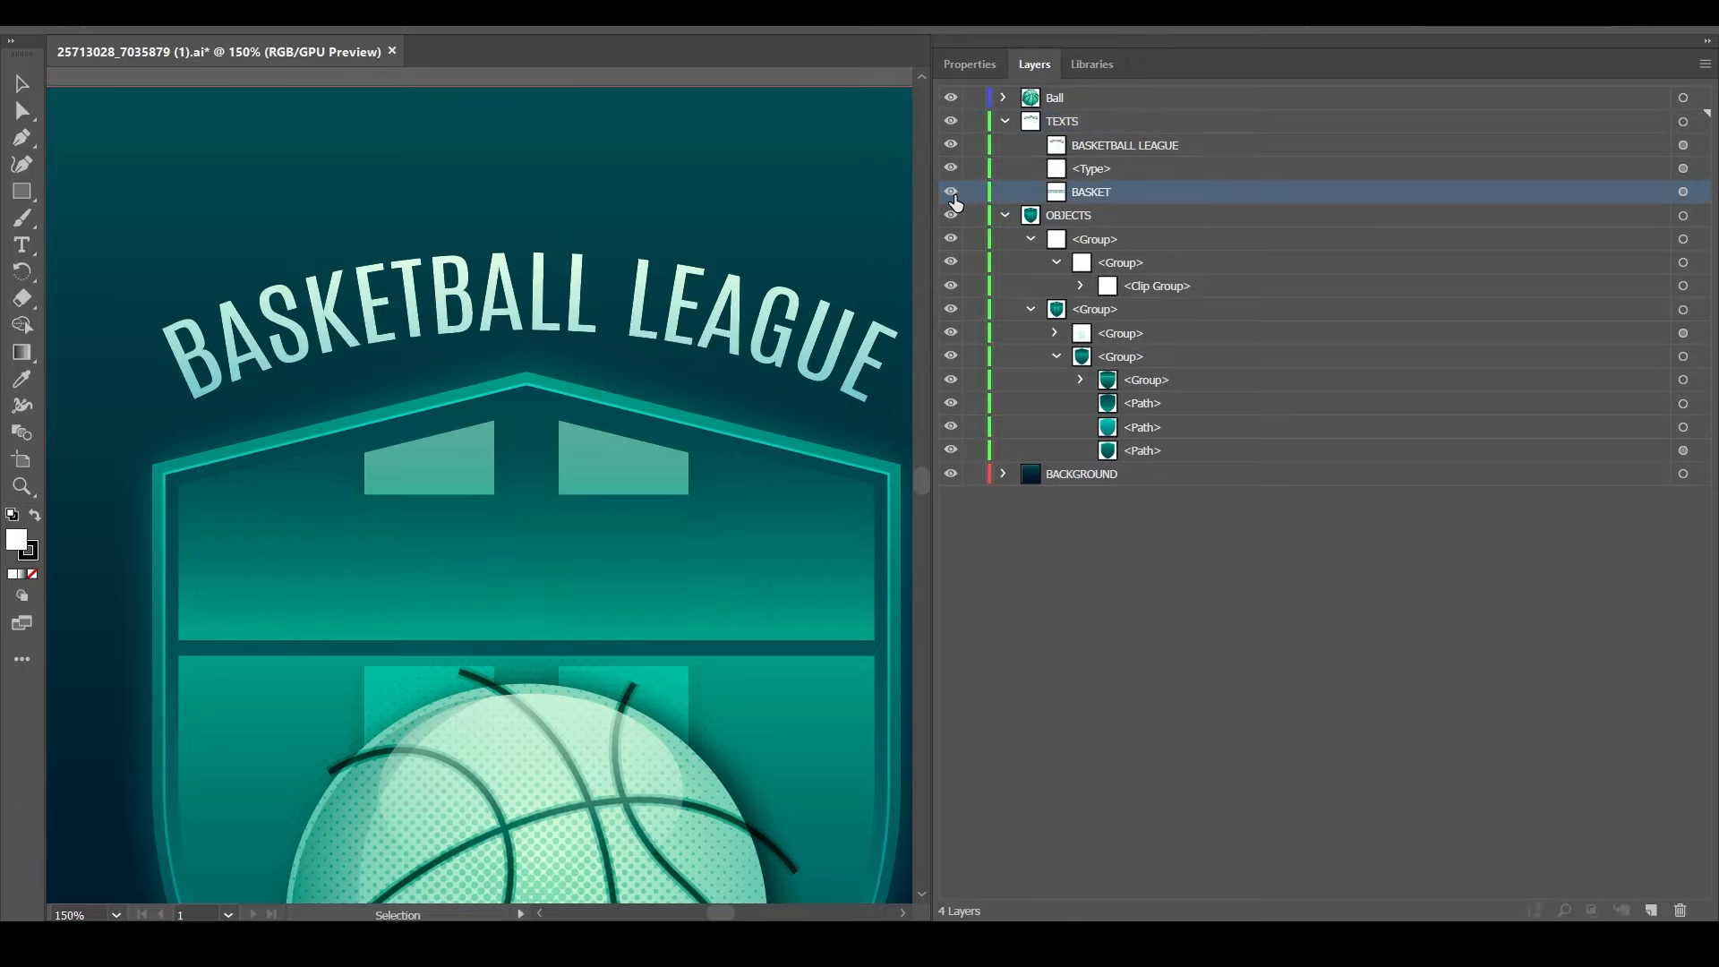
pyautogui.click(952, 192)
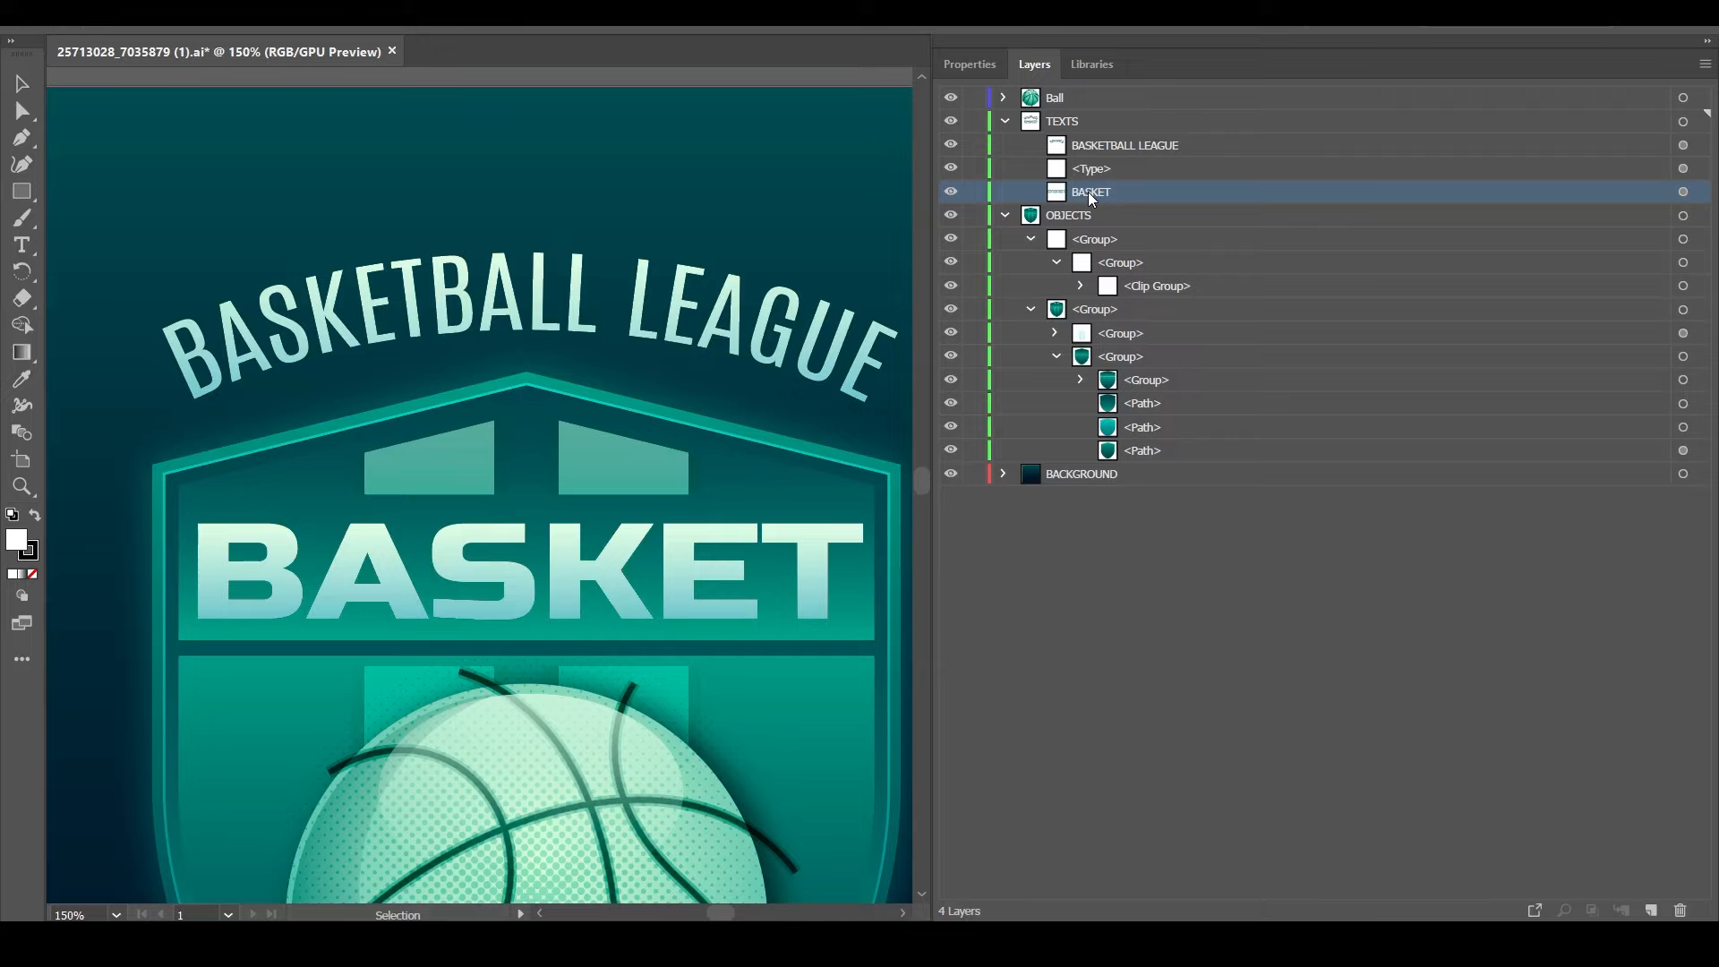
pyautogui.moveTo(1096, 193); pyautogui.dragTo(1099, 234)
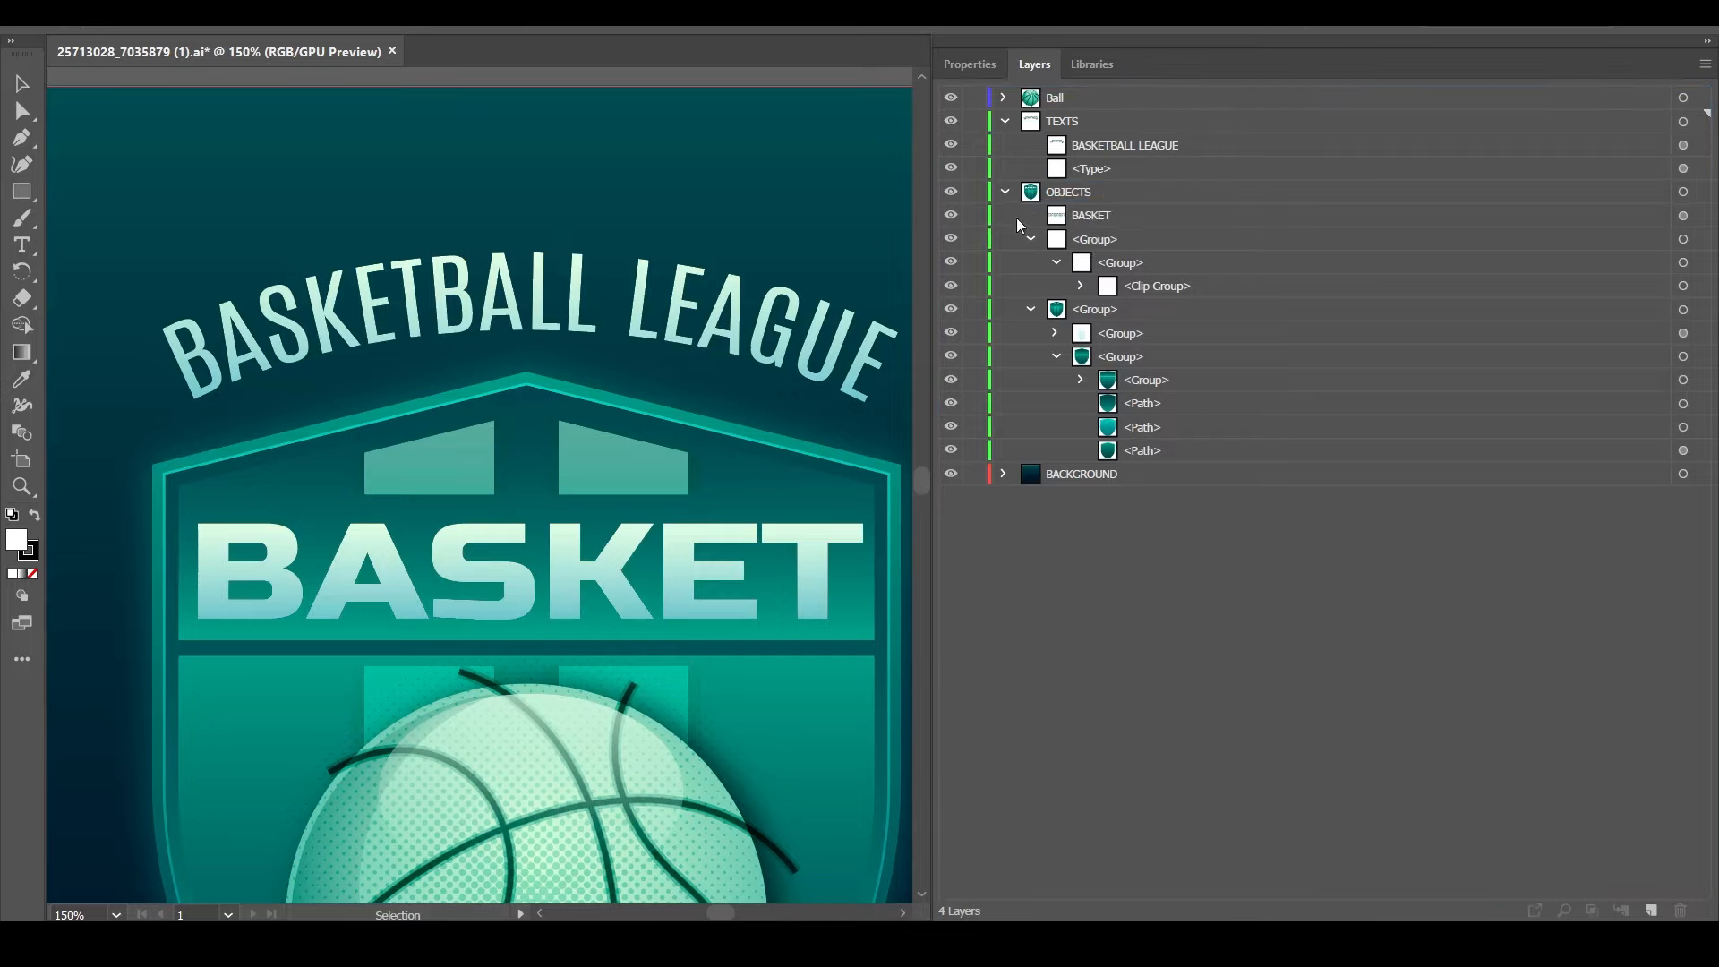
# Collapse the OBJECTS layer and toggle its visibility to check that BASKET belongs to it
pyautogui.click(1001, 193)
pyautogui.click(952, 193)
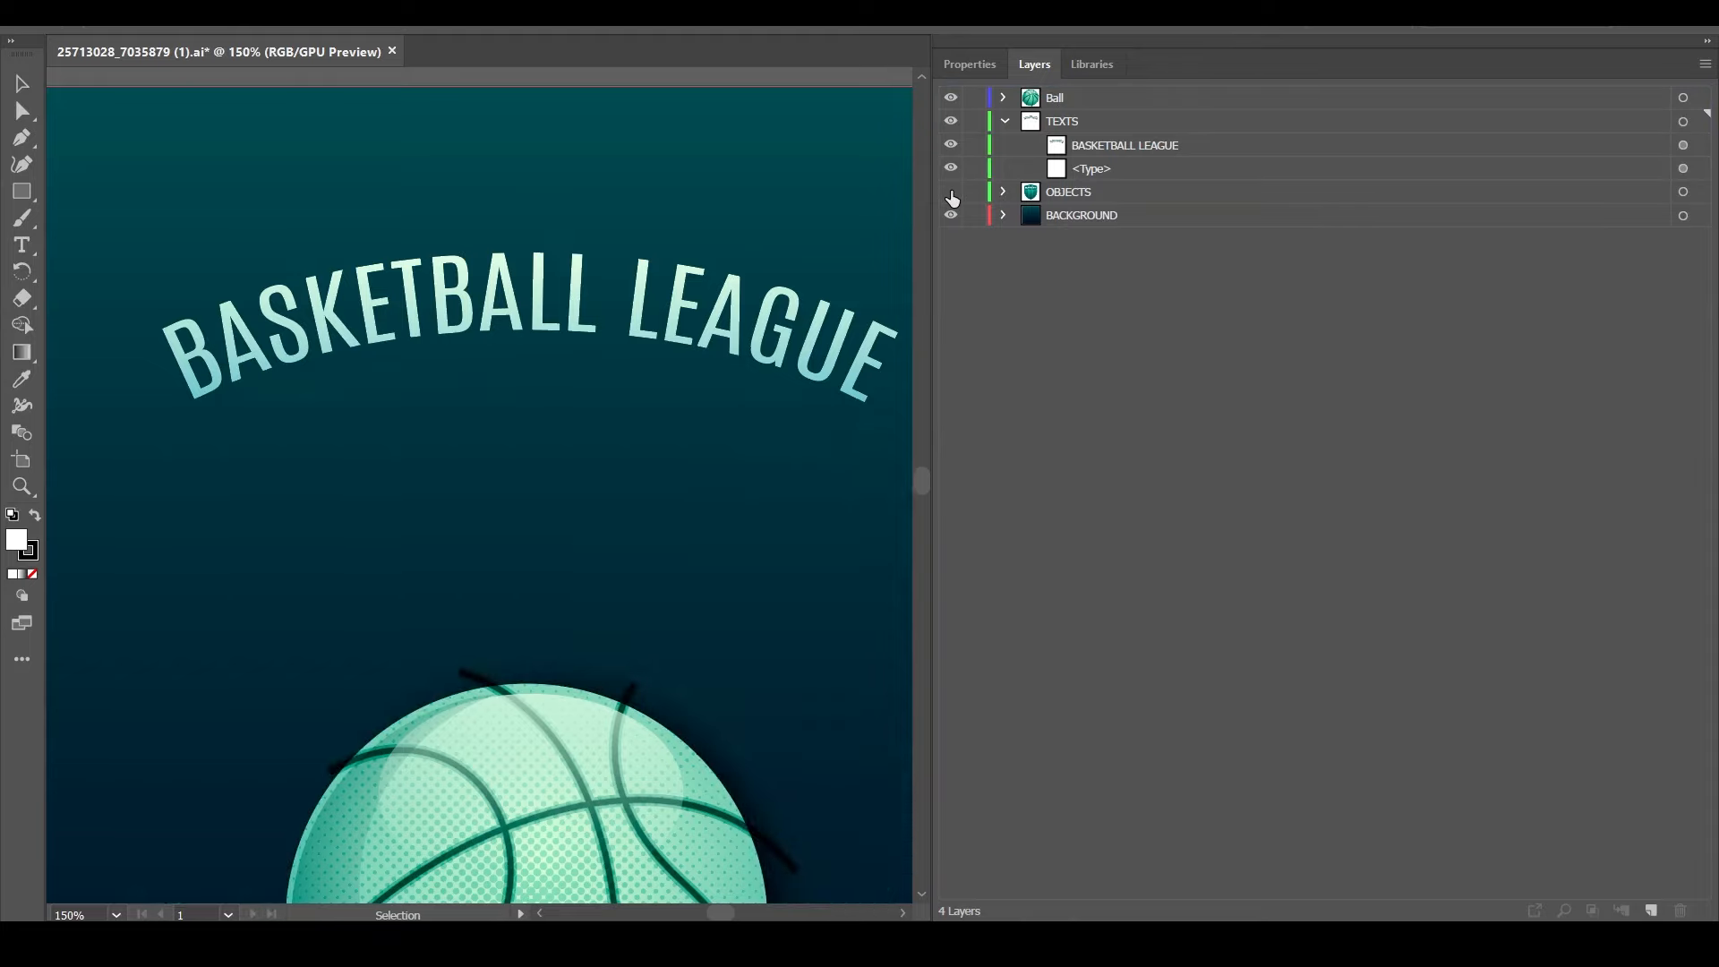
pyautogui.click(952, 193)
pyautogui.click(952, 193)
pyautogui.click(952, 194)
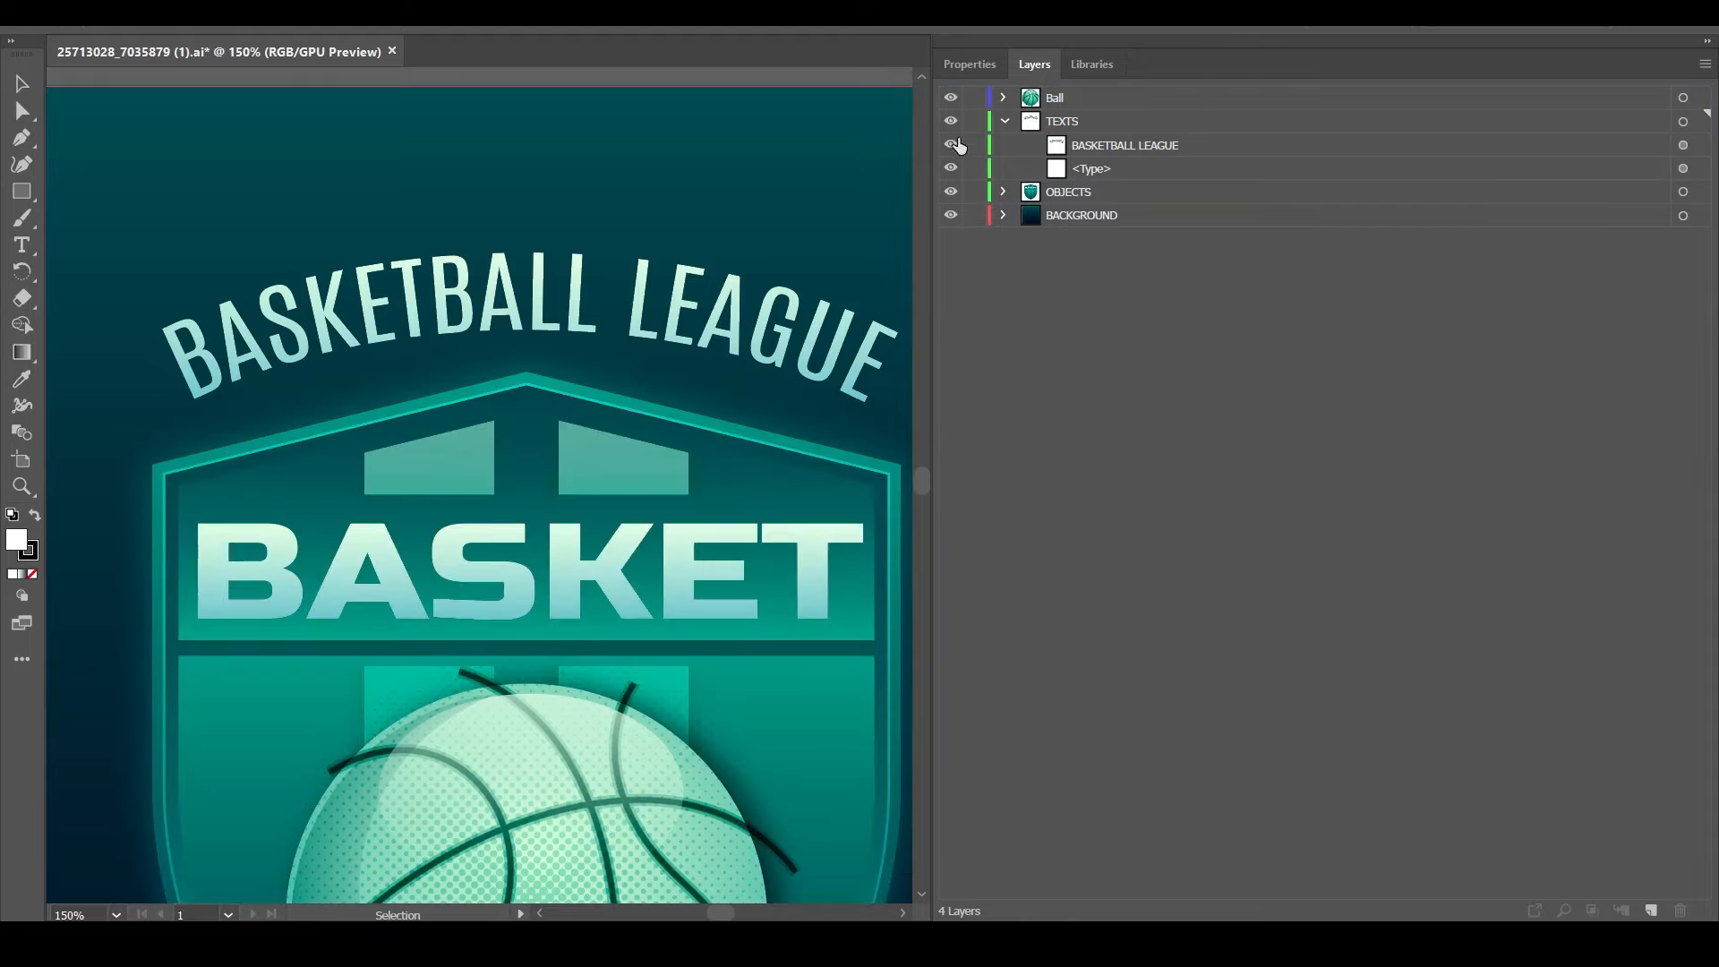
# Toggle the BASKETBALL LEAGUE text's visibility and examine how it sits inside the TEXTS layer
pyautogui.click(951, 147)
pyautogui.click(951, 147)
pyautogui.moveTo(1115, 147)
pyautogui.mouseDown()
pyautogui.moveTo(1100, 109)
pyautogui.moveTo(1097, 146)
pyautogui.moveTo(1089, 105)
pyautogui.moveTo(1091, 150)
pyautogui.mouseUp()
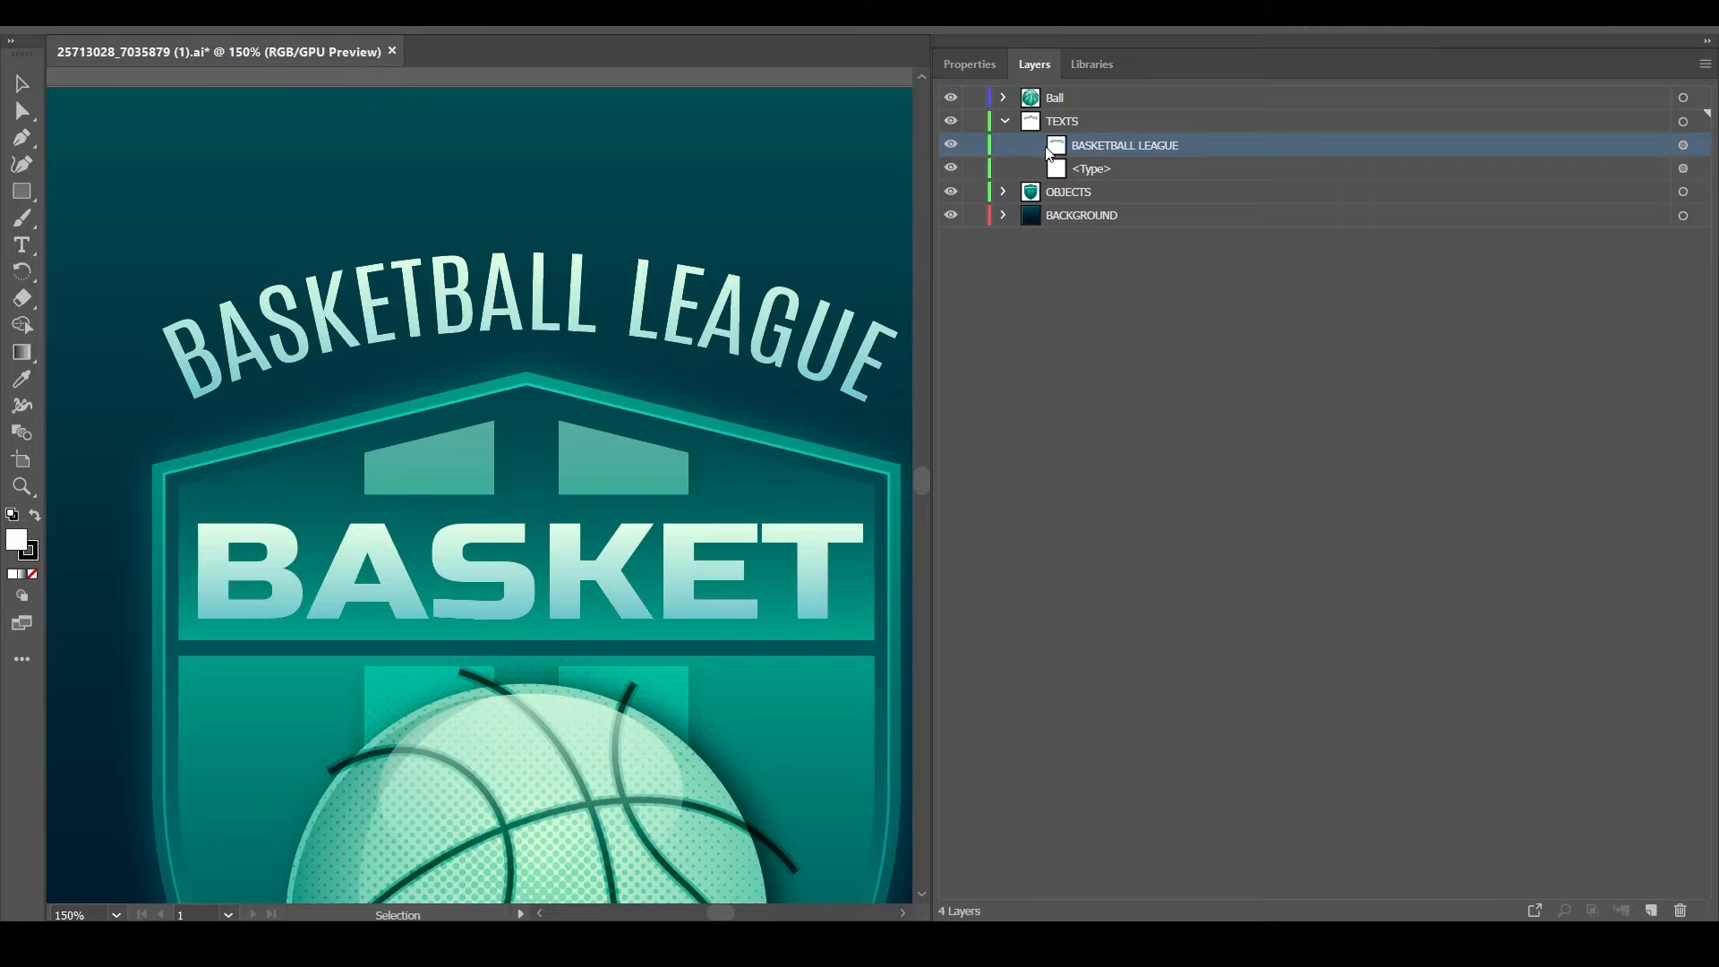
pyautogui.click(1001, 122)
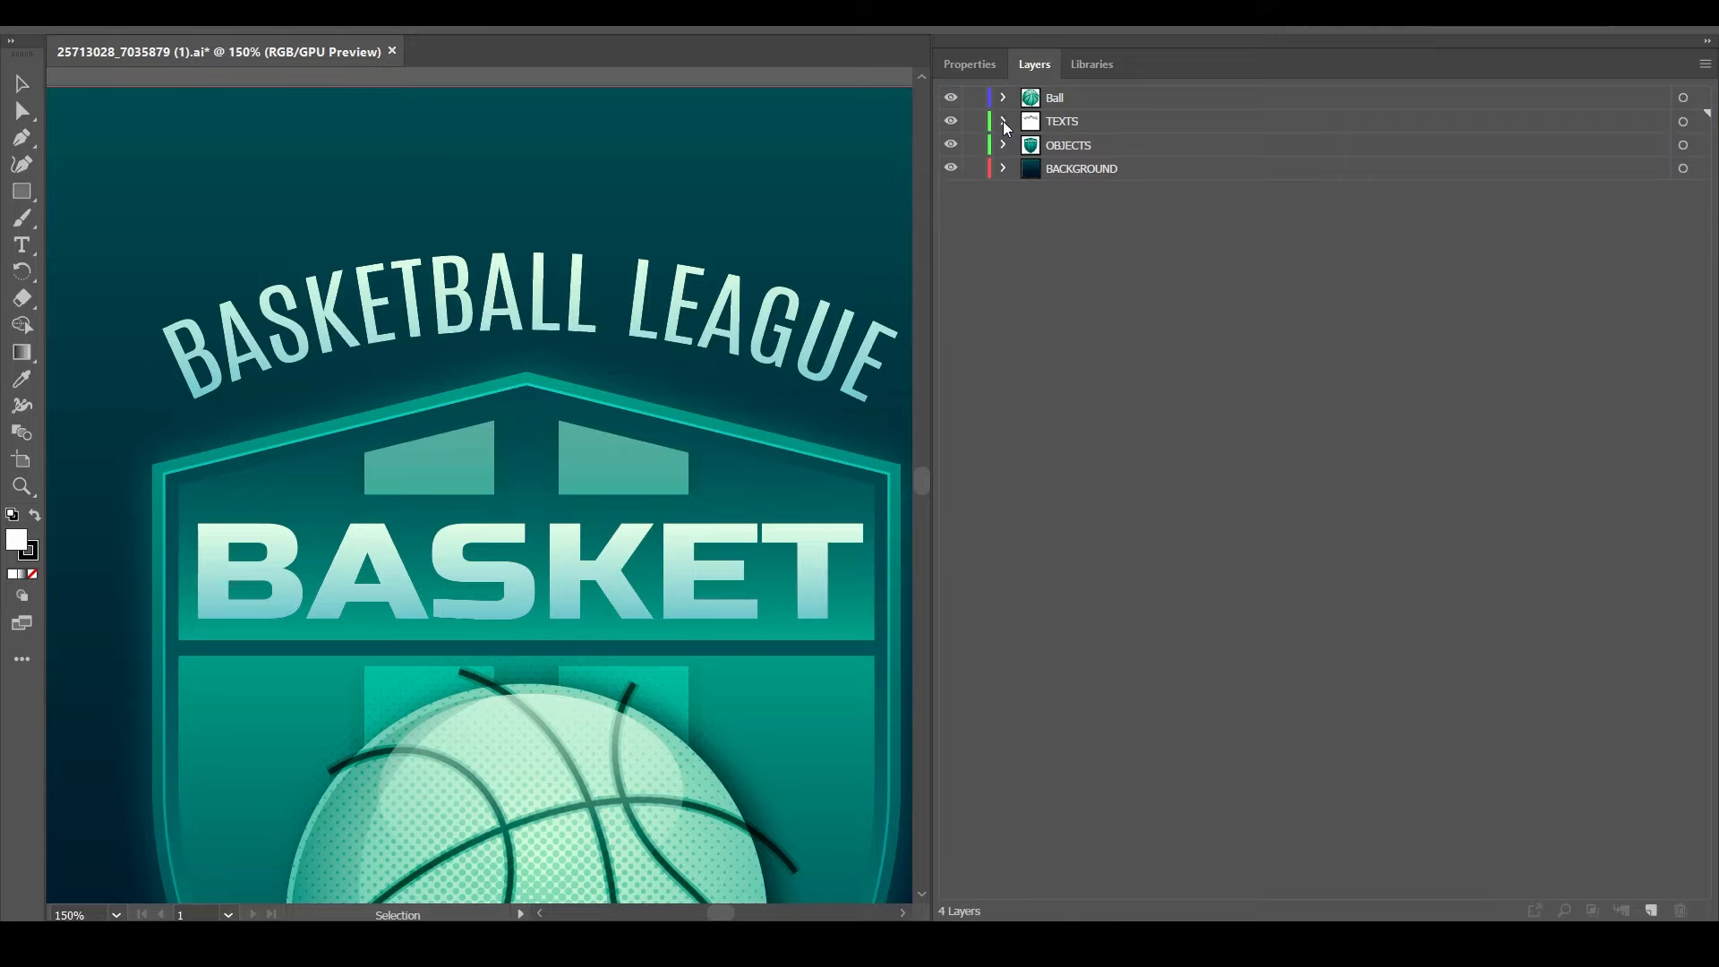
pyautogui.click(1003, 121)
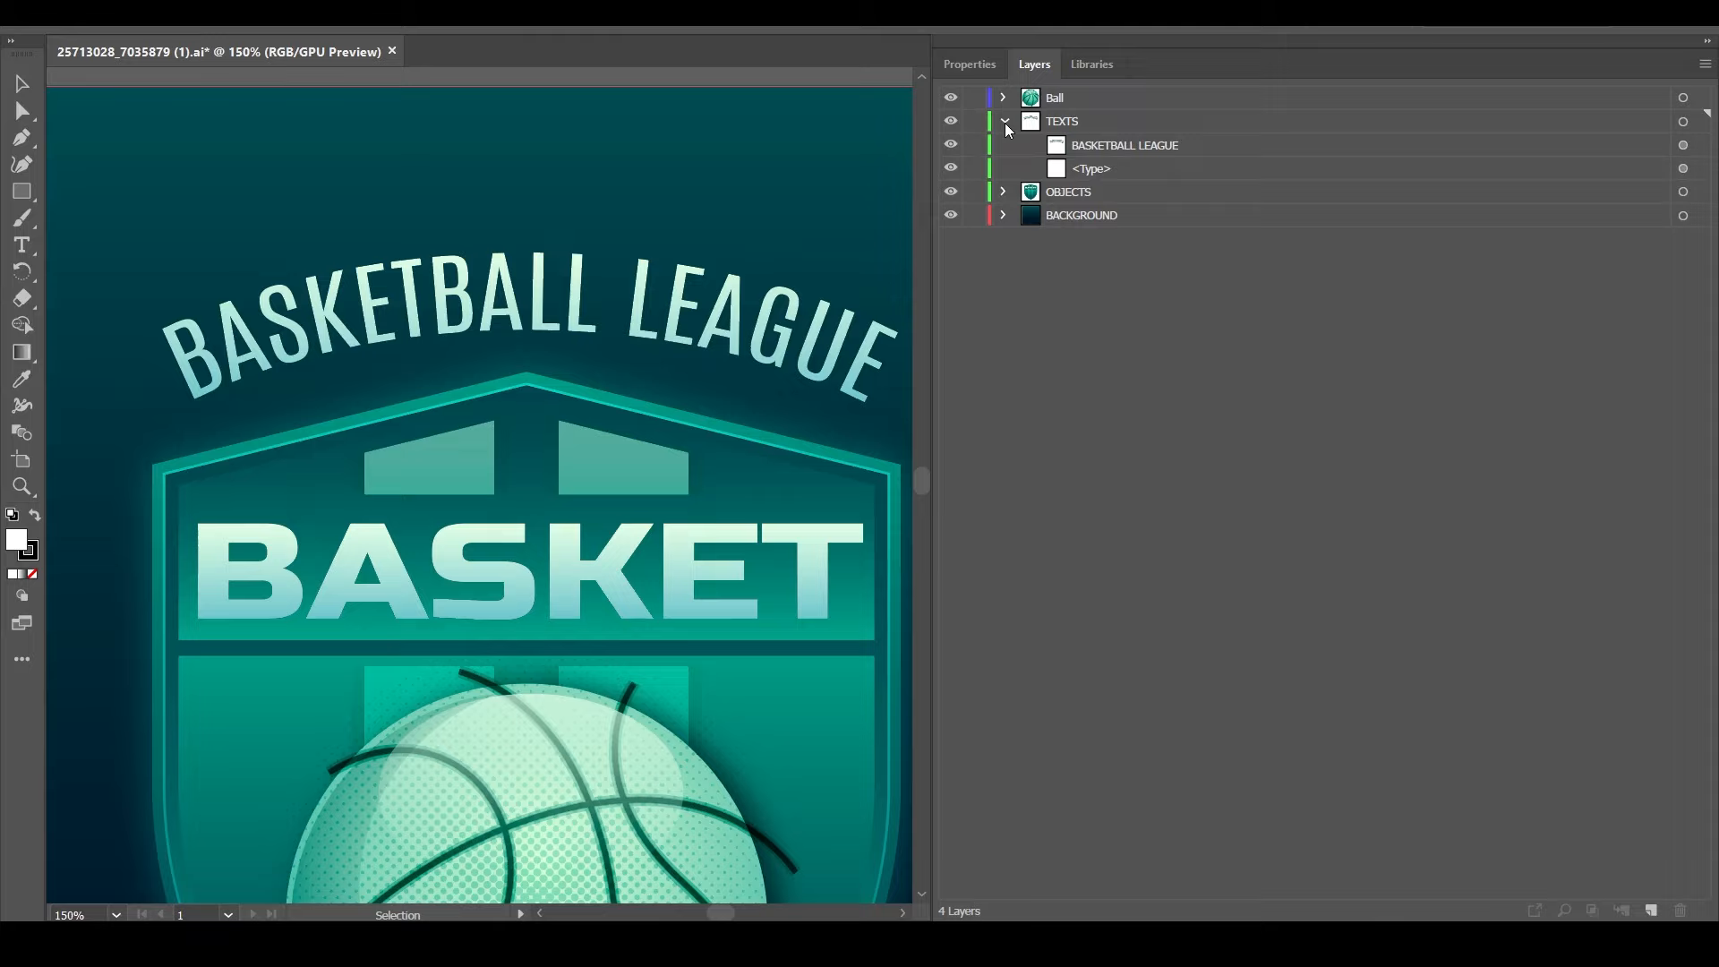
pyautogui.click(1056, 150)
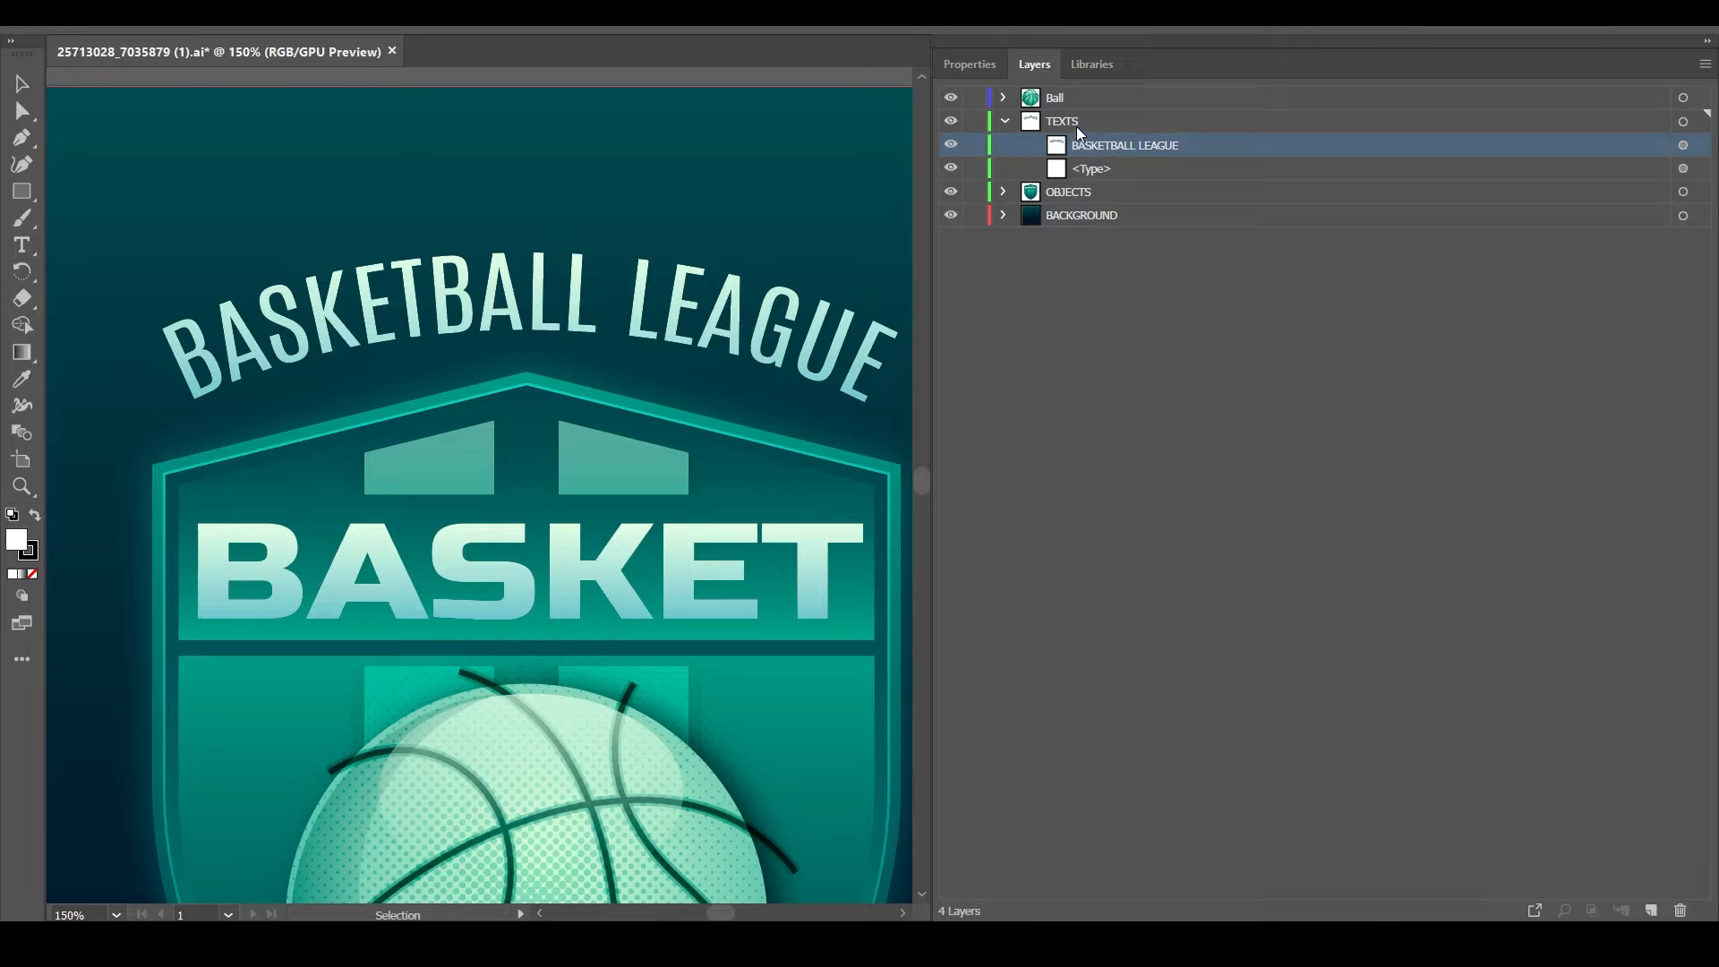
pyautogui.click(1065, 120)
pyautogui.click(1088, 147)
# Rename the TEXTS layer as Basket Ball Text
pyautogui.click(1070, 120)
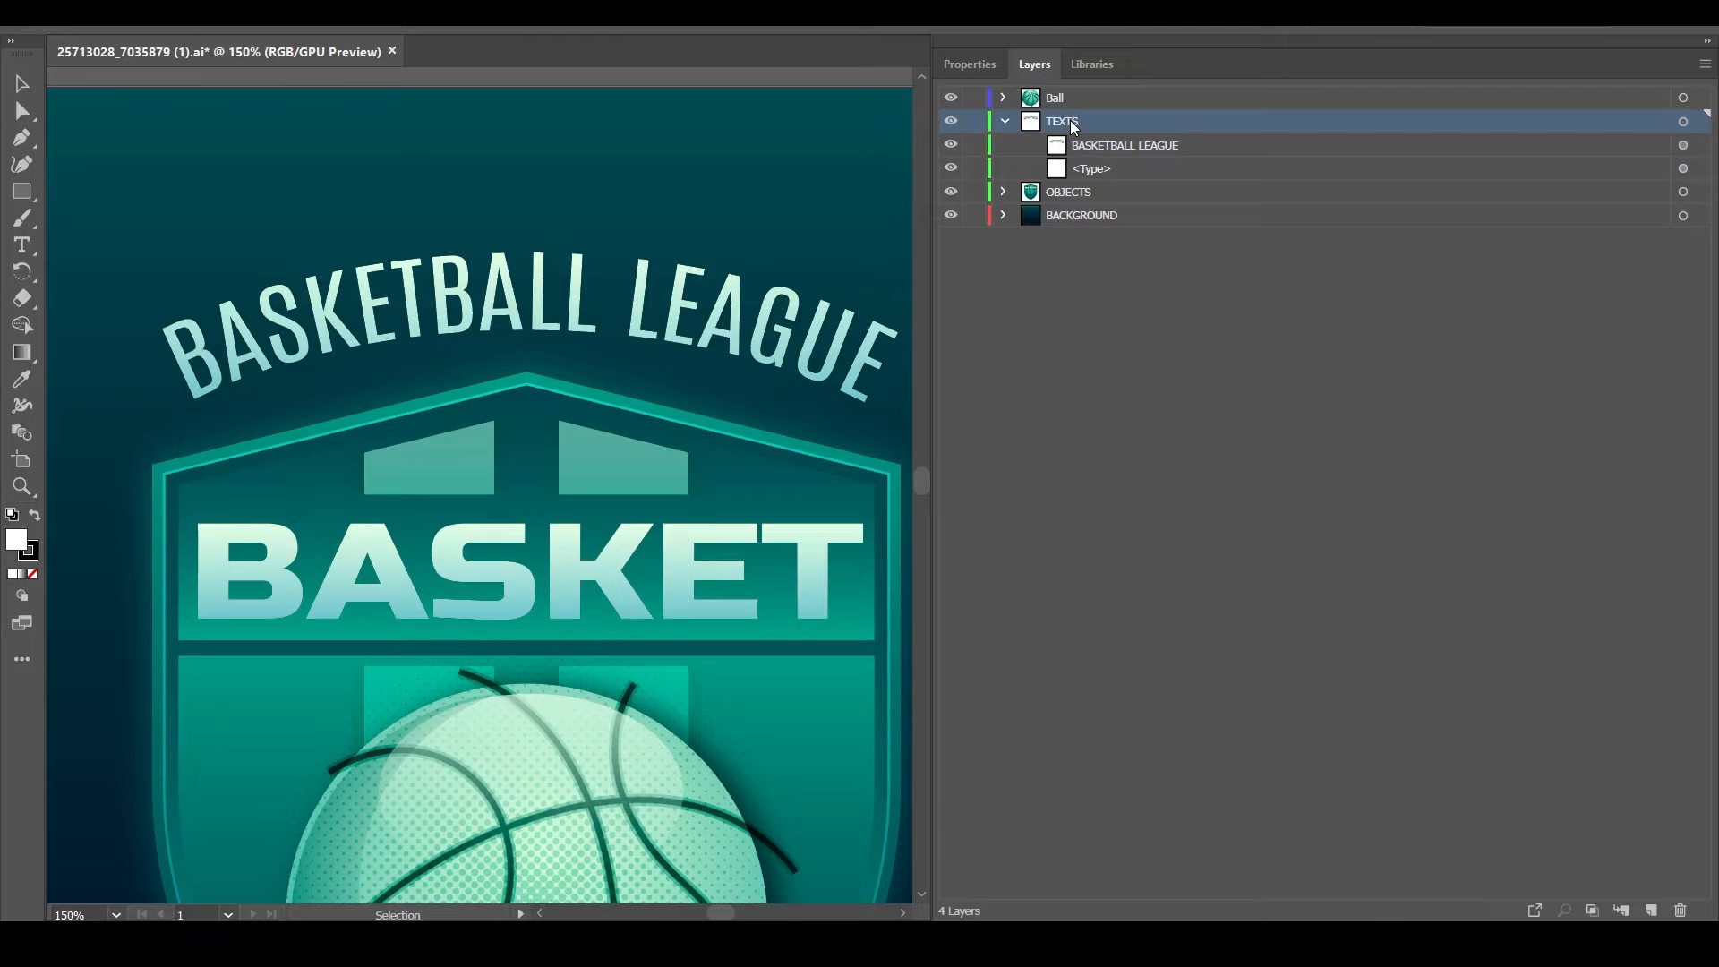
pyautogui.doubleClick(1071, 120)
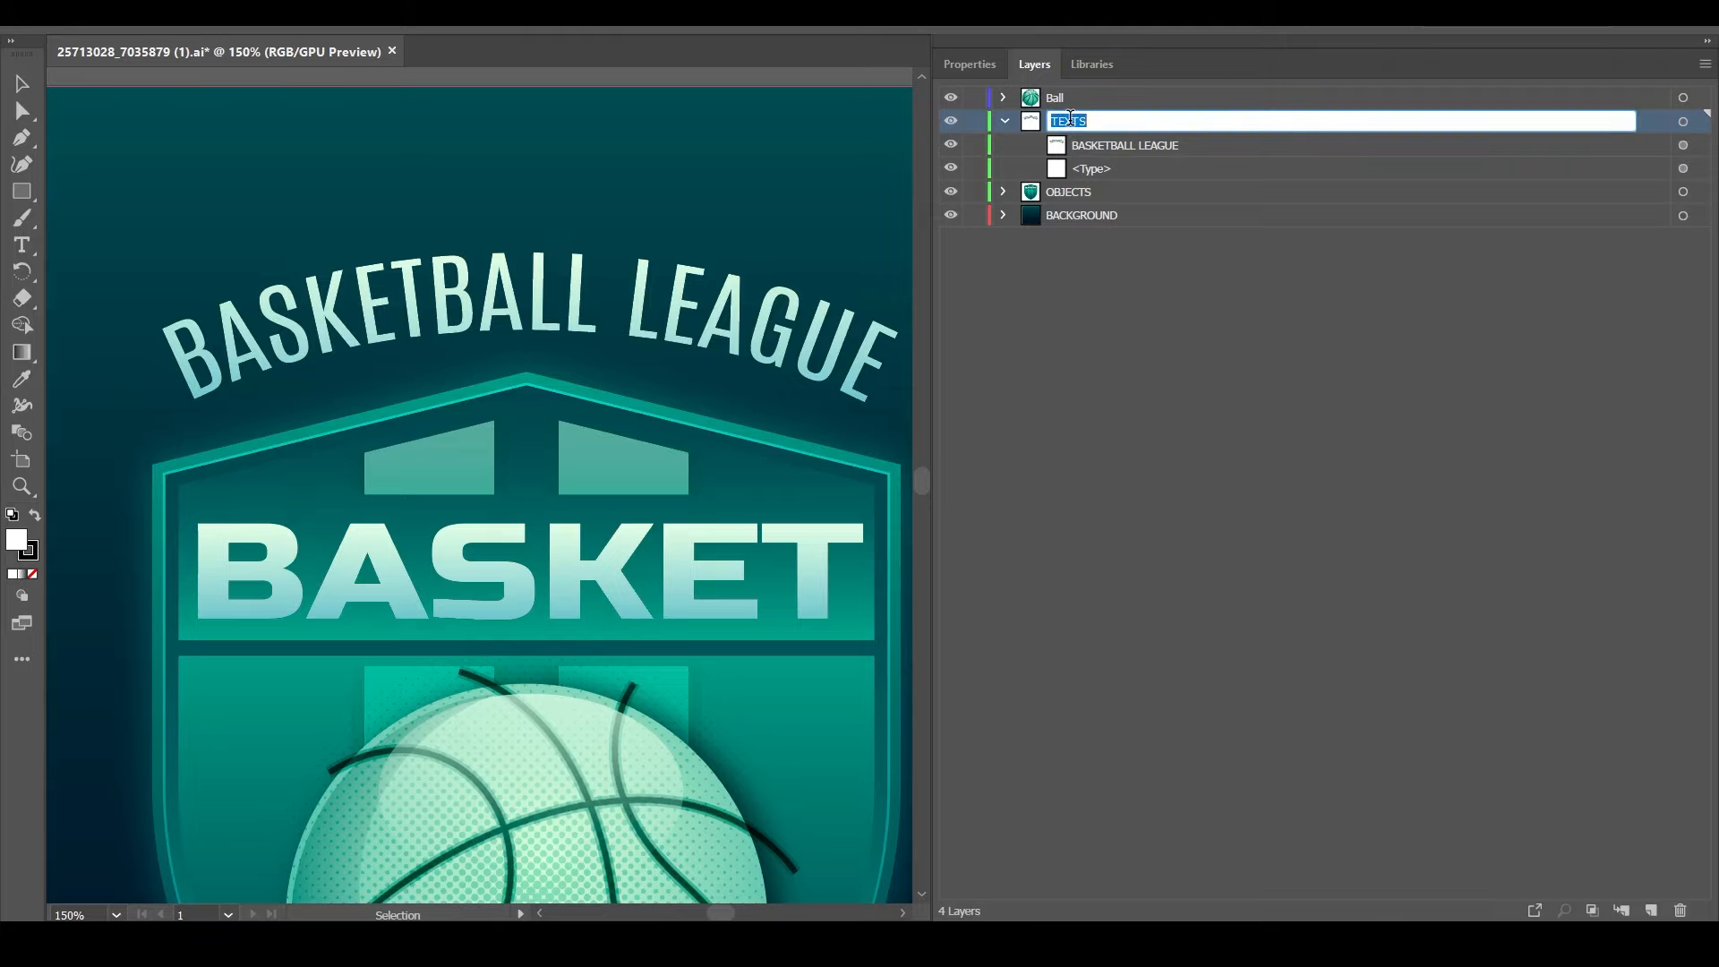
pyautogui.write('T')
pyautogui.write('Basket Bal')
pyautogui.write('l Text')
pyautogui.press('Return')
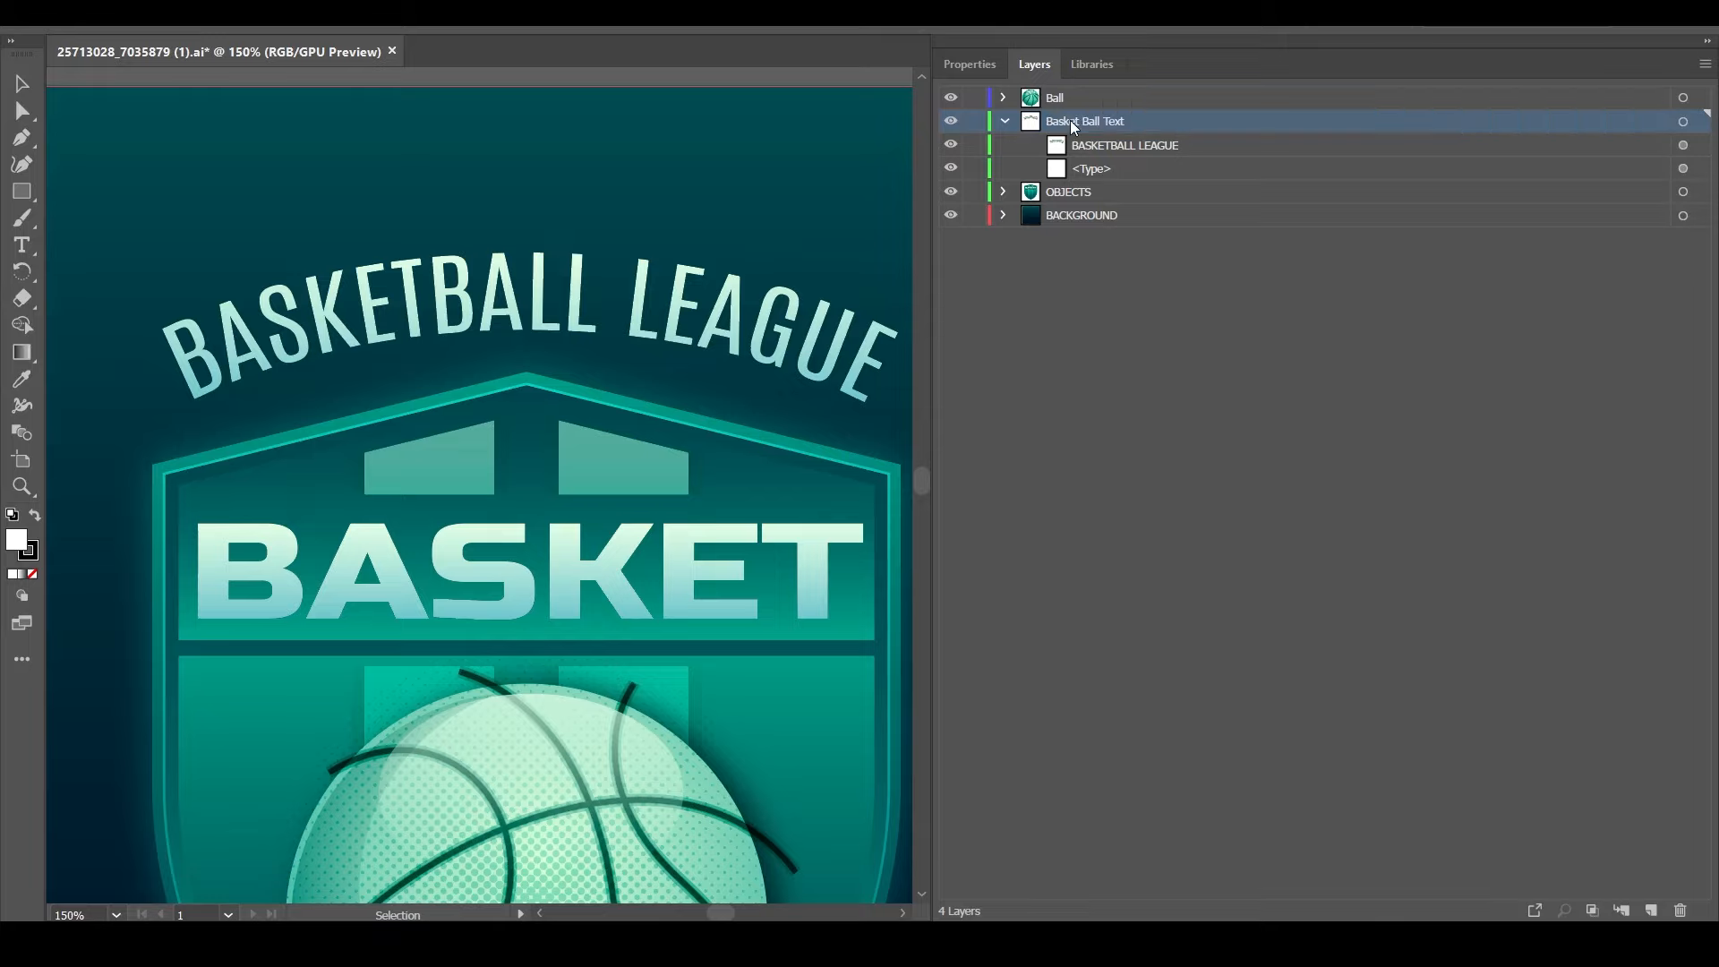
# Delete the unnamed type object from the Basket Ball Text layer and collapse that layer
pyautogui.click(1094, 170)
pyautogui.click(1682, 910)
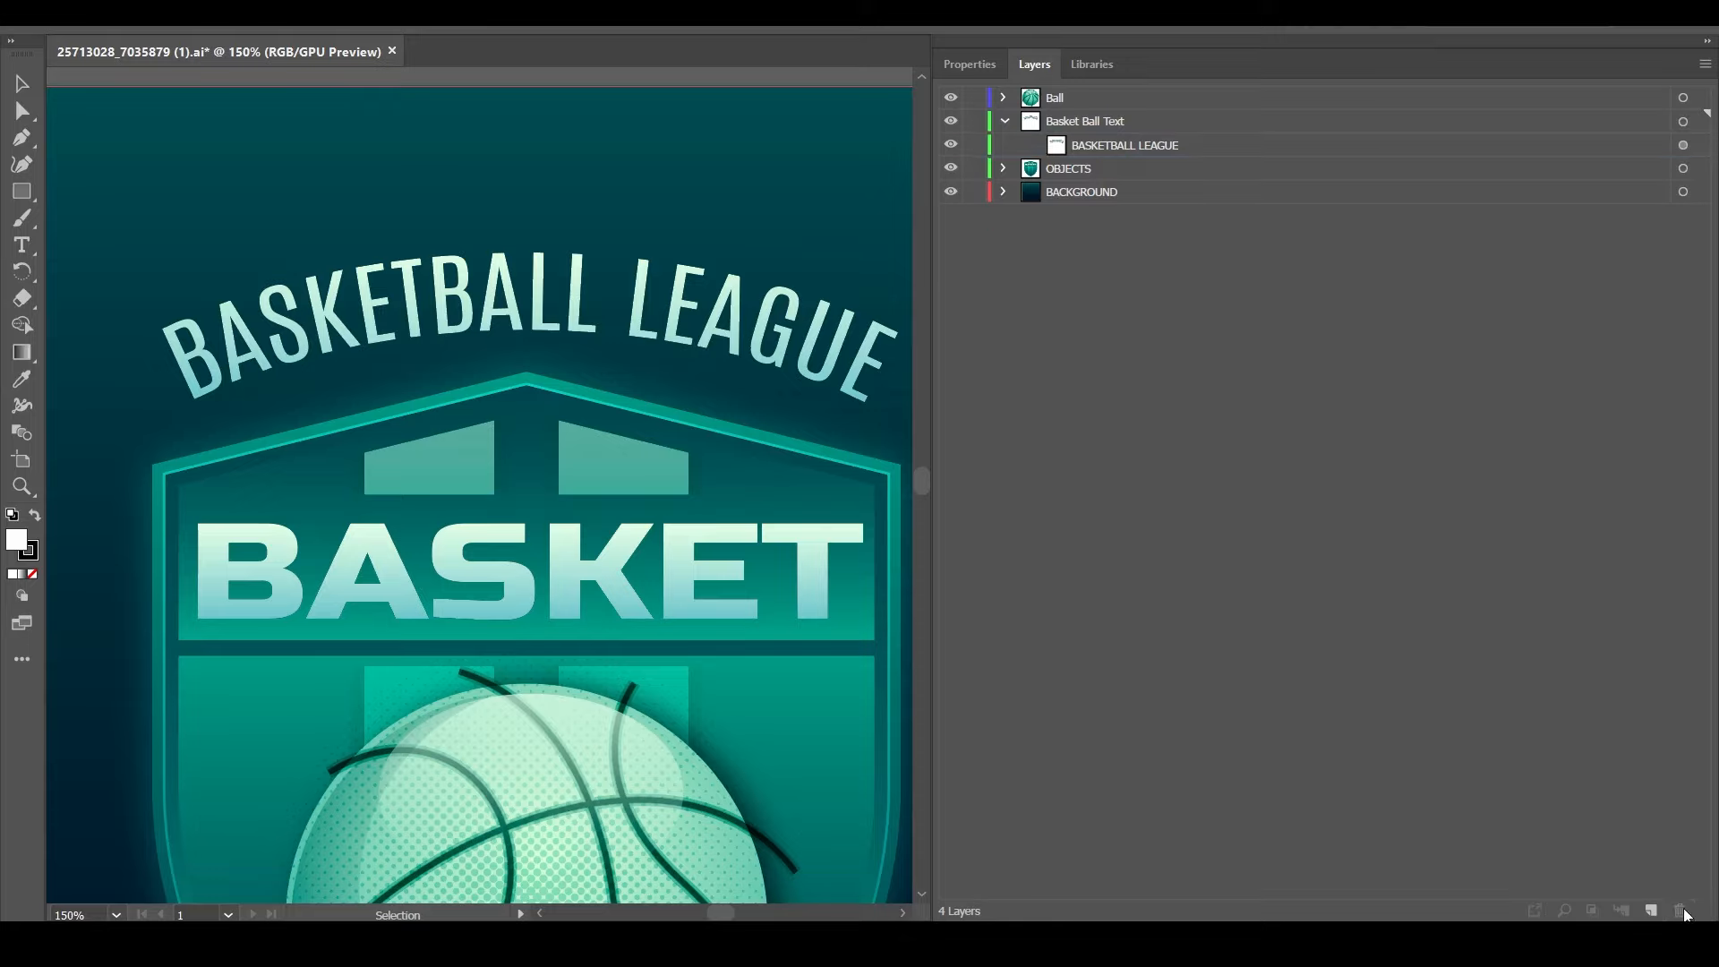
pyautogui.click(1094, 121)
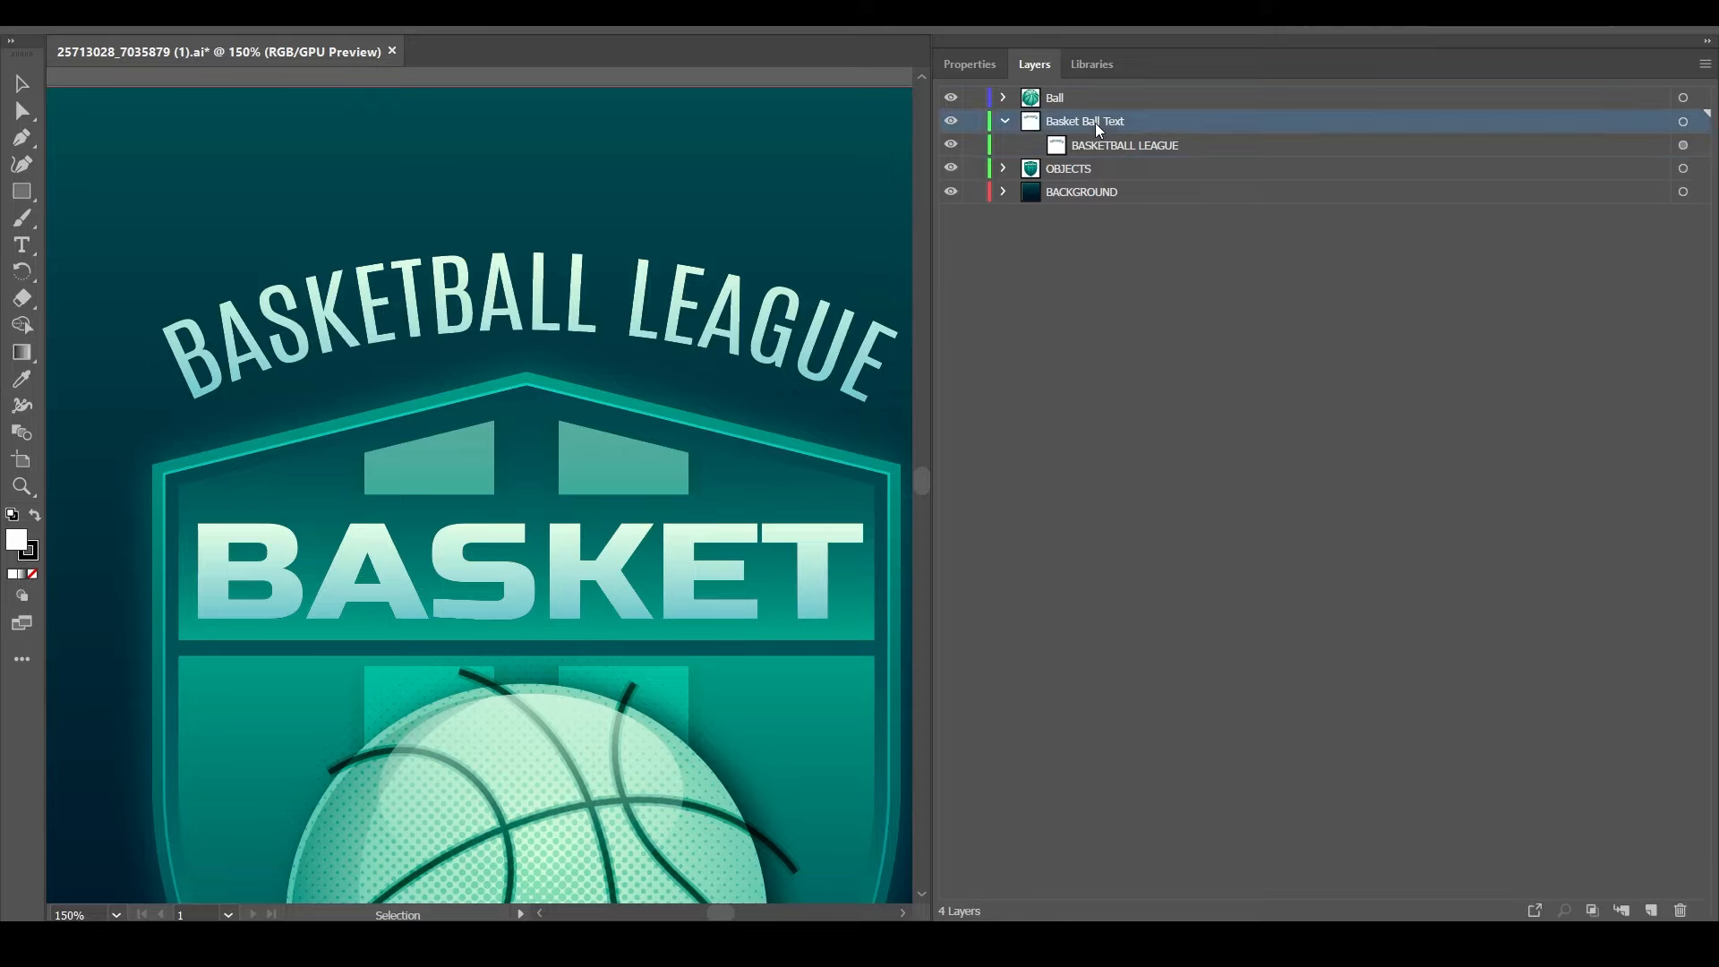
pyautogui.click(1005, 122)
pyautogui.click(1079, 249)
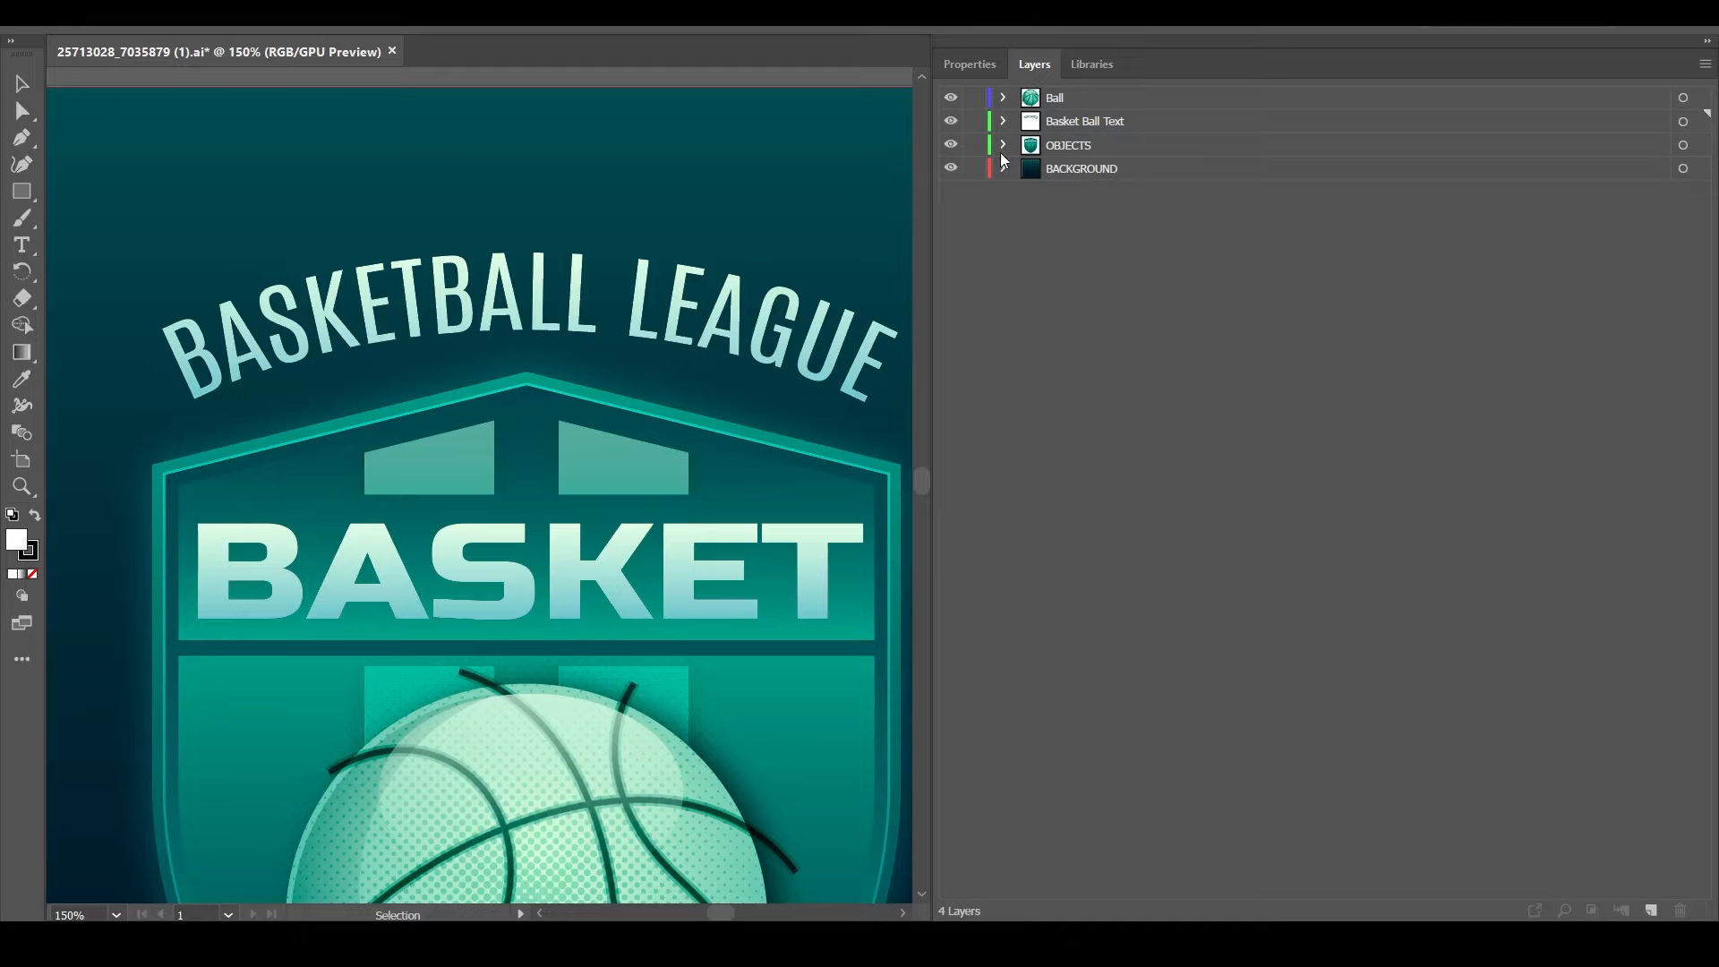
# Toggle the visibility of the OBJECTS, Basket Ball Text and Ball layers to check what each one contains
pyautogui.click(951, 145)
pyautogui.hotkey('ctrl', '0')
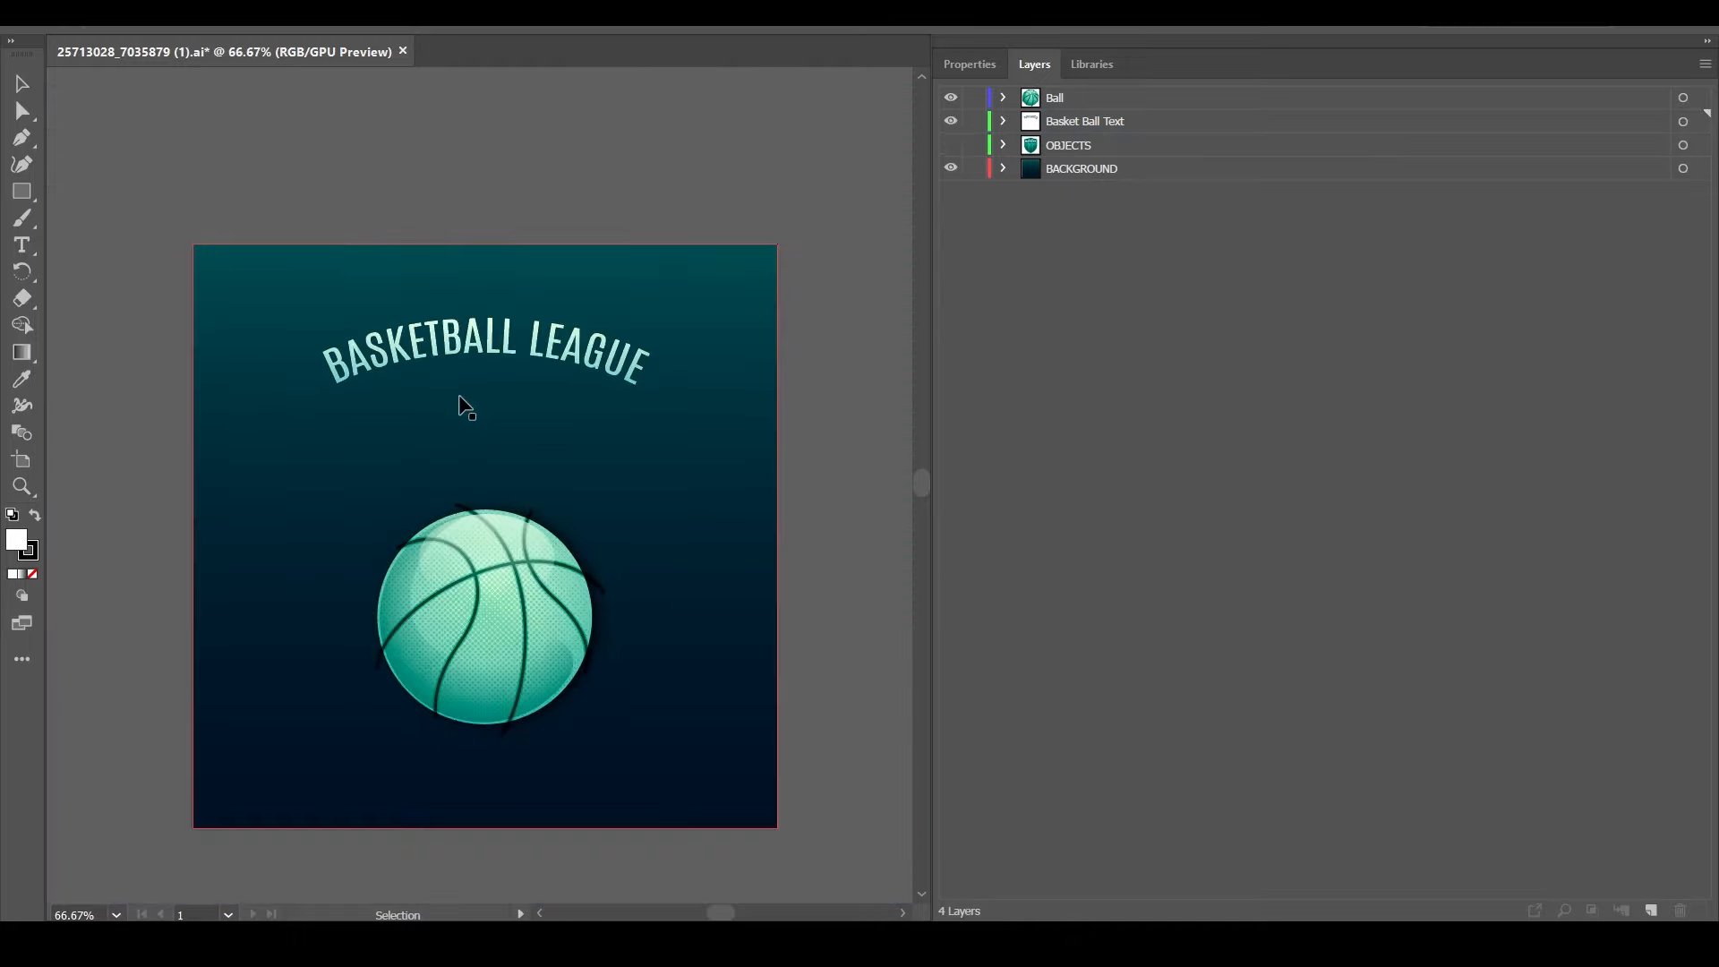
pyautogui.click(951, 147)
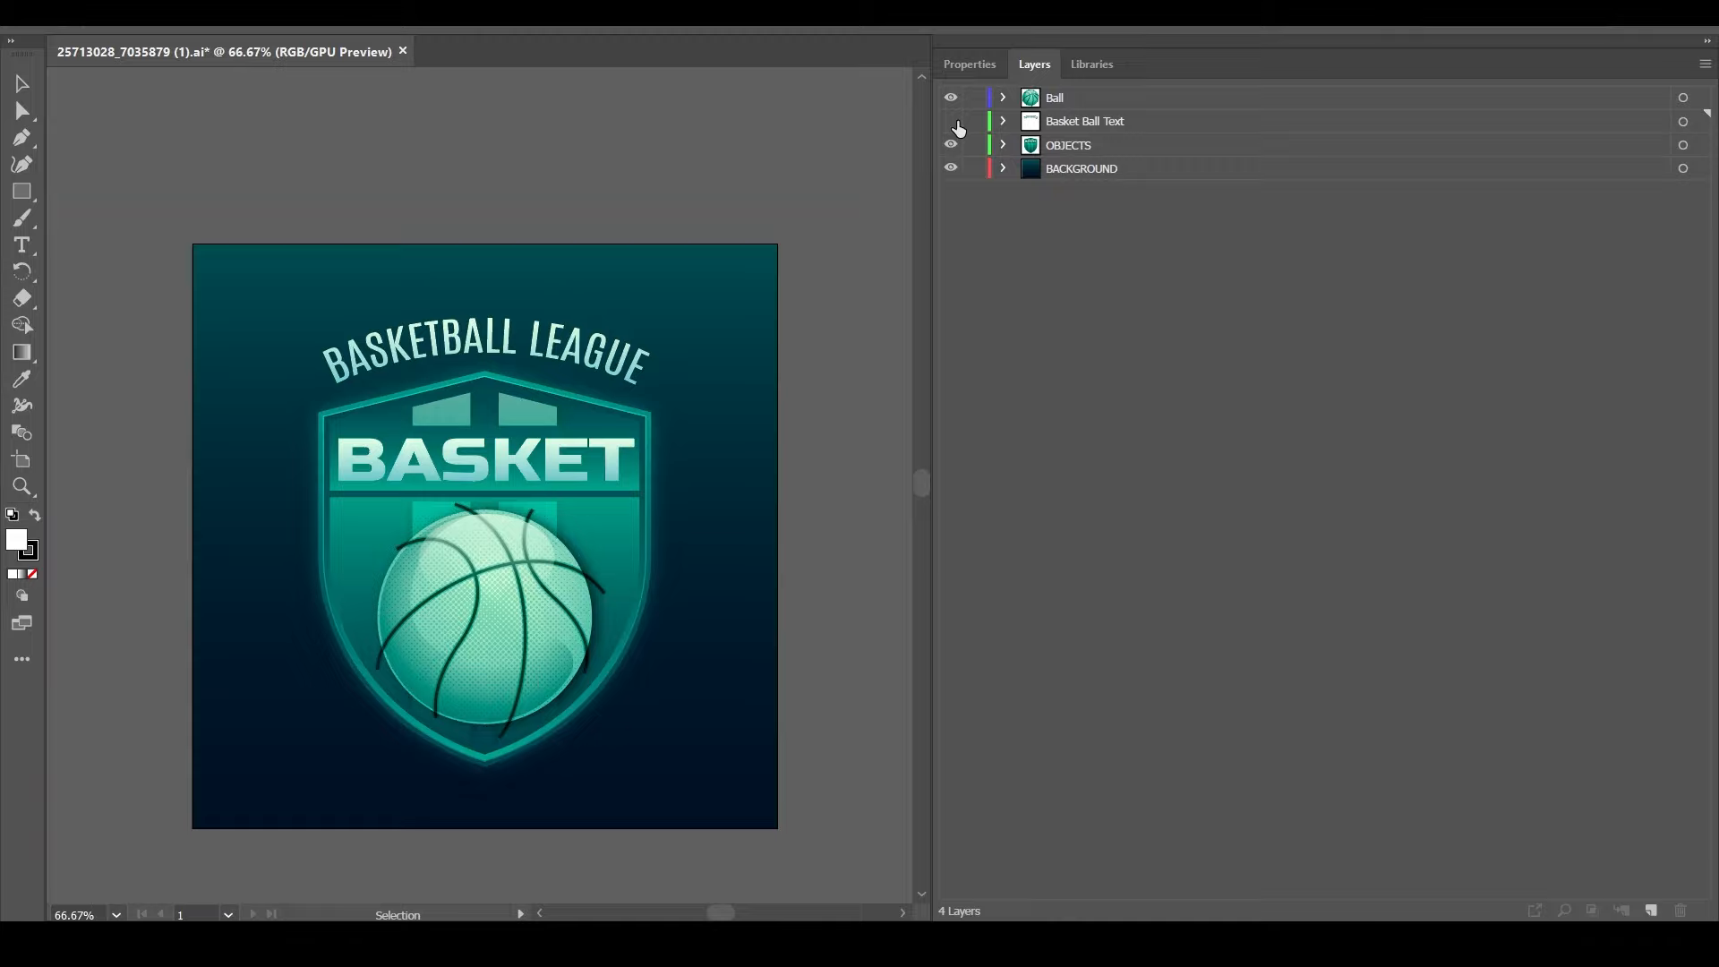
pyautogui.click(953, 122)
pyautogui.click(952, 122)
pyautogui.click(950, 144)
pyautogui.click(950, 144)
pyautogui.click(950, 122)
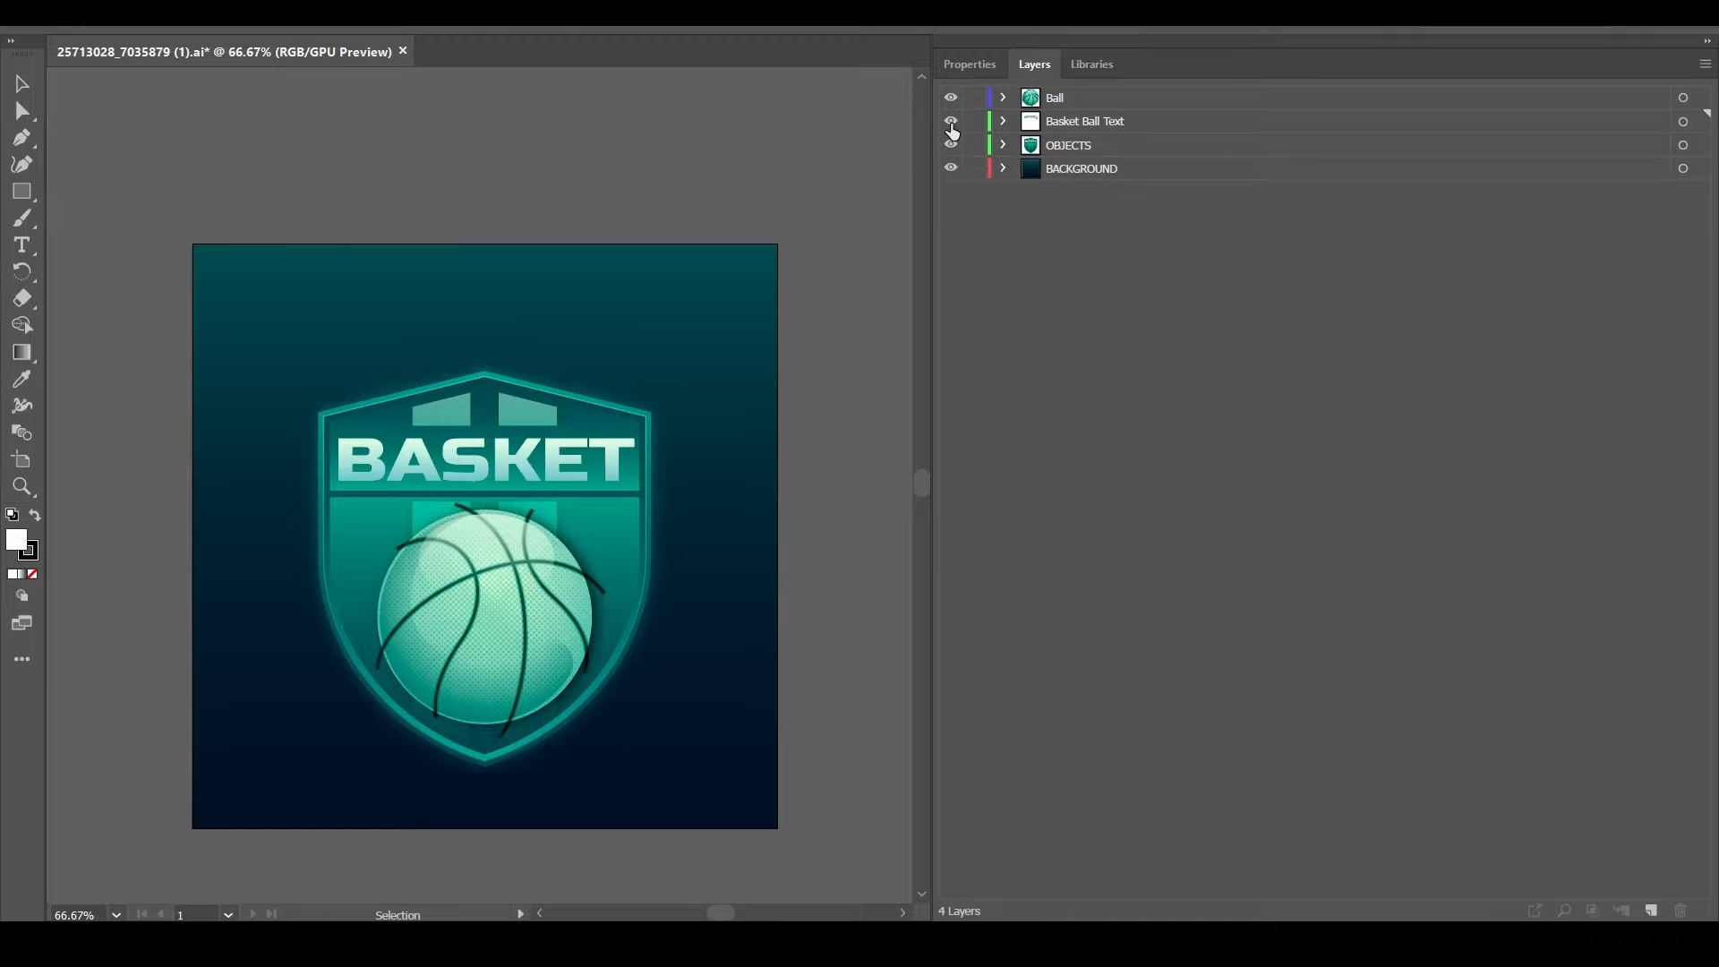
pyautogui.click(951, 122)
pyautogui.click(950, 98)
pyautogui.click(951, 97)
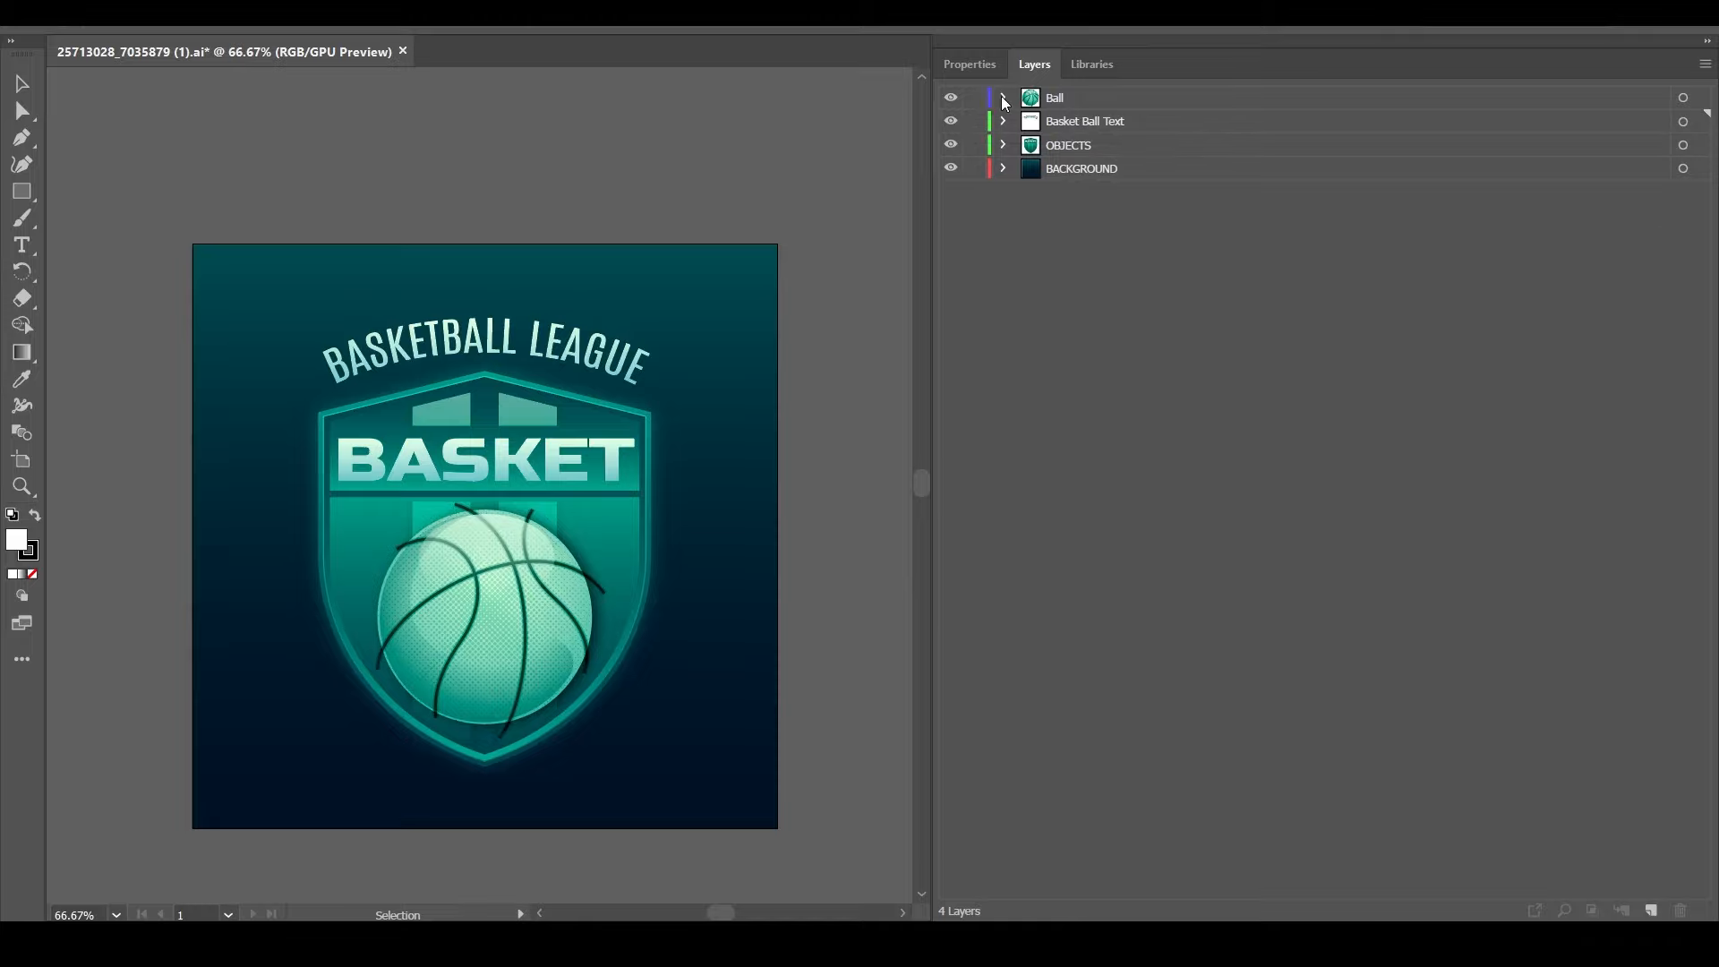
# Expand the Ball layer and examine the contents of its Shine & Shadows, Details, Lines and Skin items
pyautogui.click(1003, 97)
pyautogui.click(1081, 126)
pyautogui.click(1081, 146)
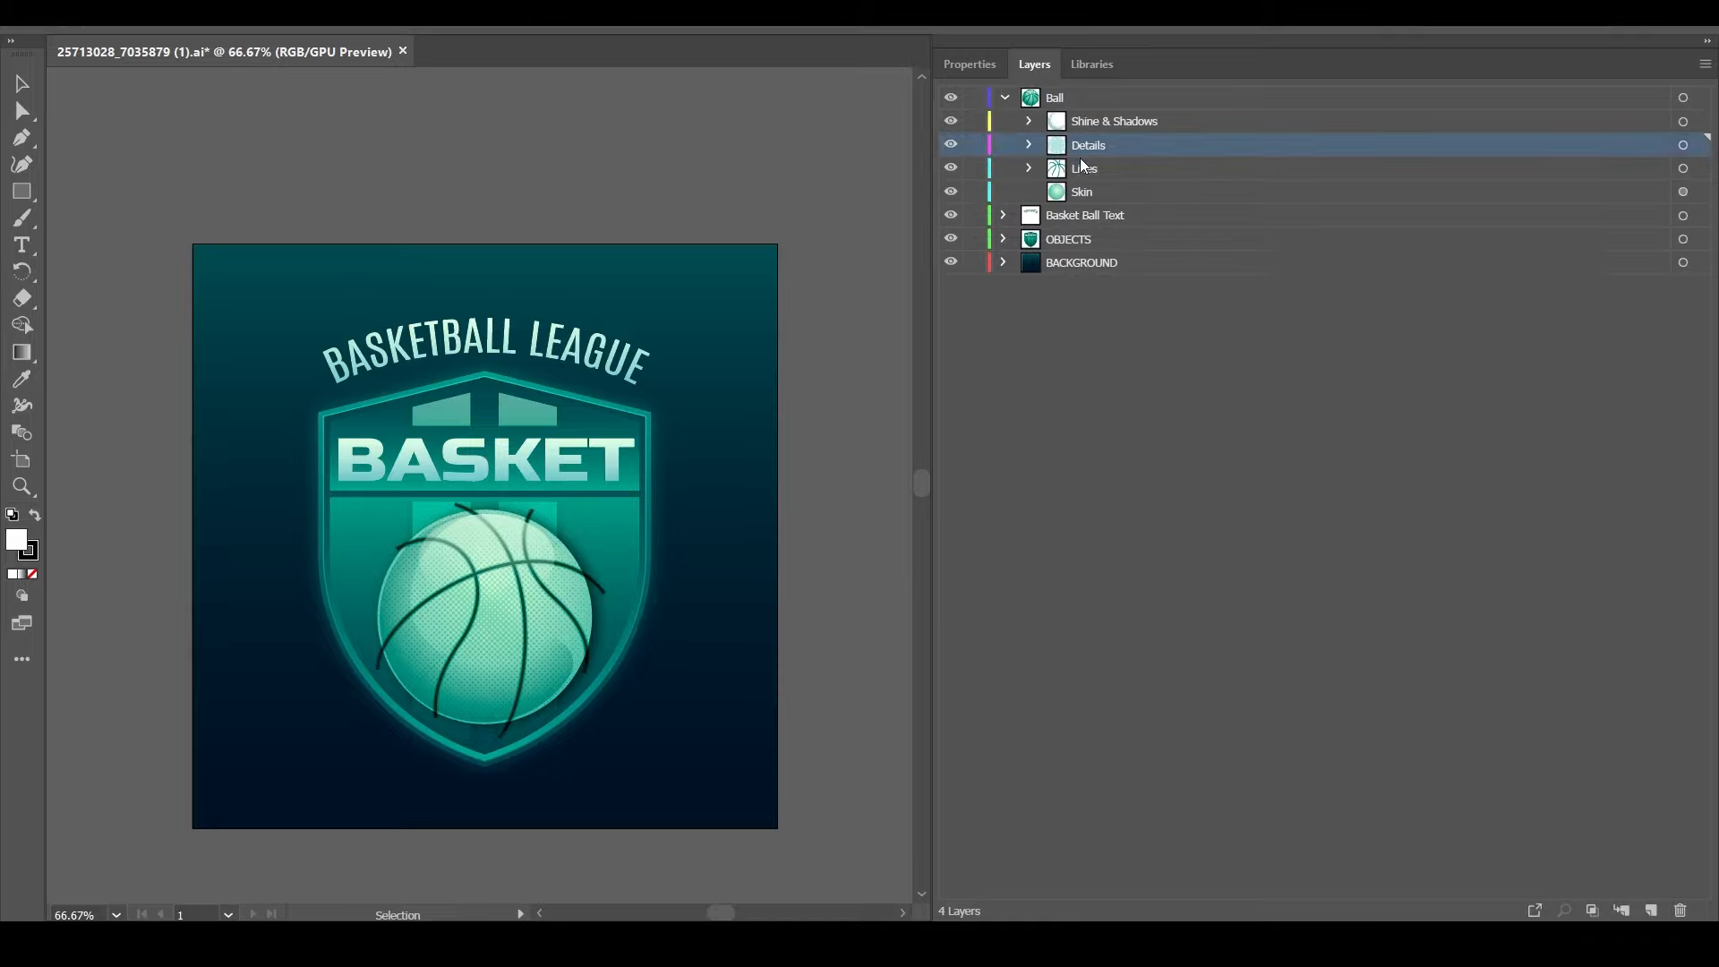
pyautogui.click(1079, 169)
pyautogui.click(1071, 201)
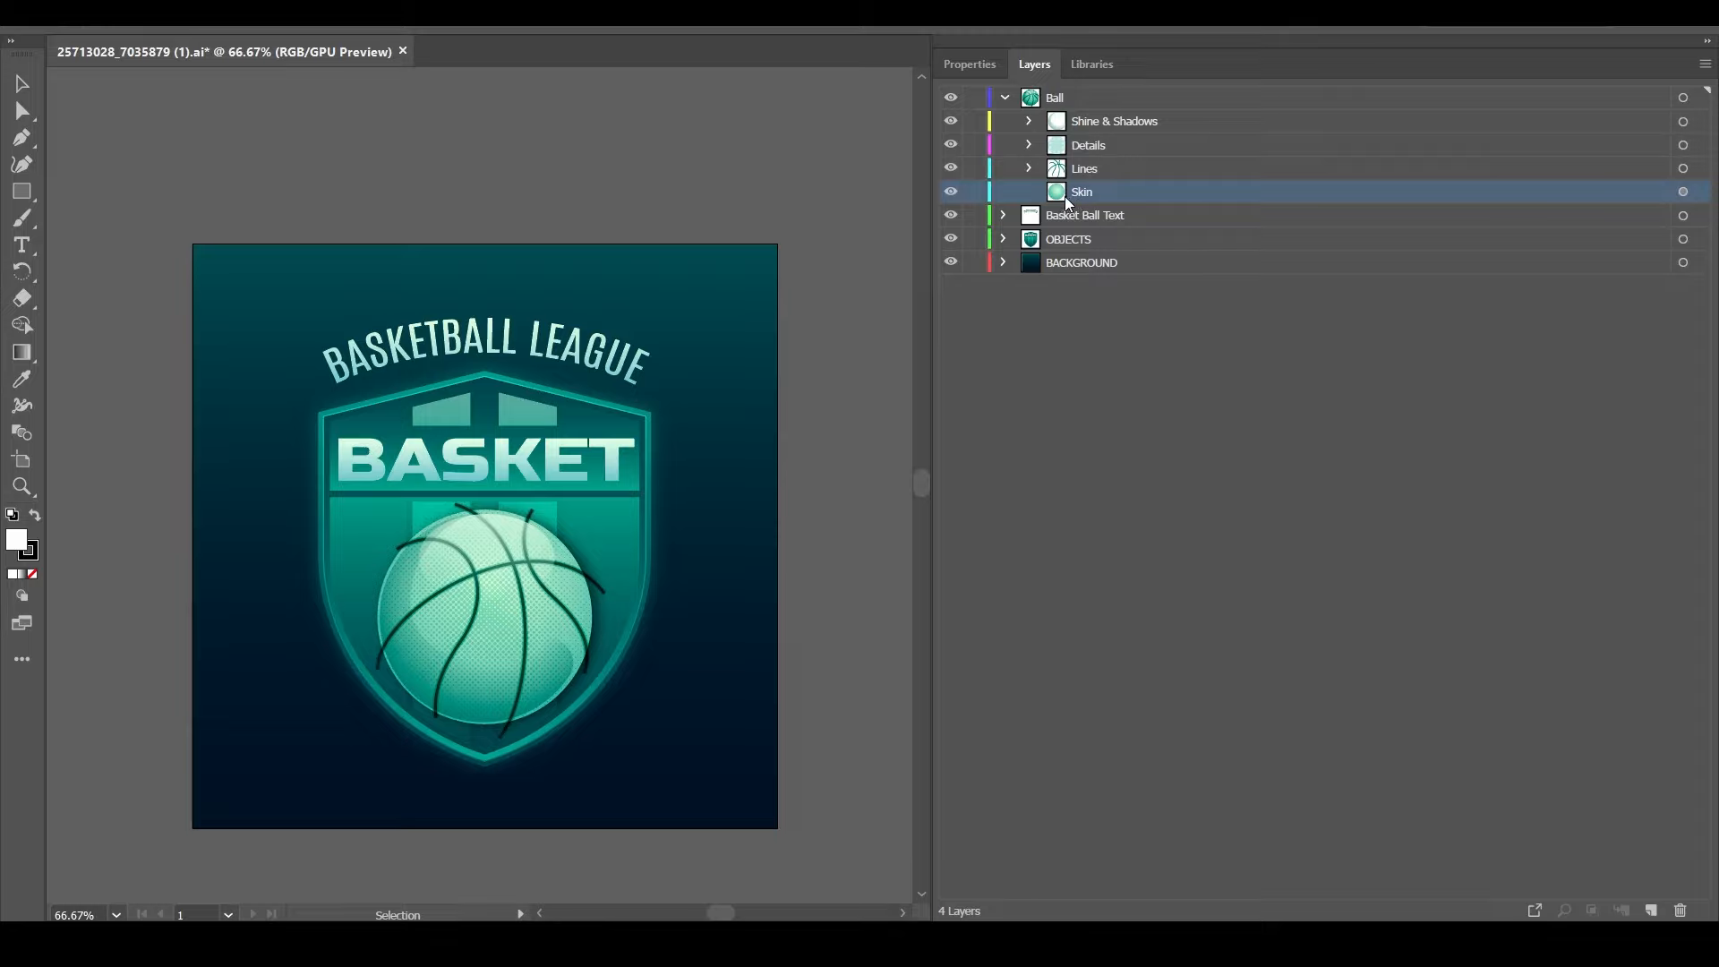
pyautogui.click(1030, 169)
pyautogui.click(1031, 170)
pyautogui.click(1031, 145)
pyautogui.click(1033, 144)
pyautogui.click(1028, 122)
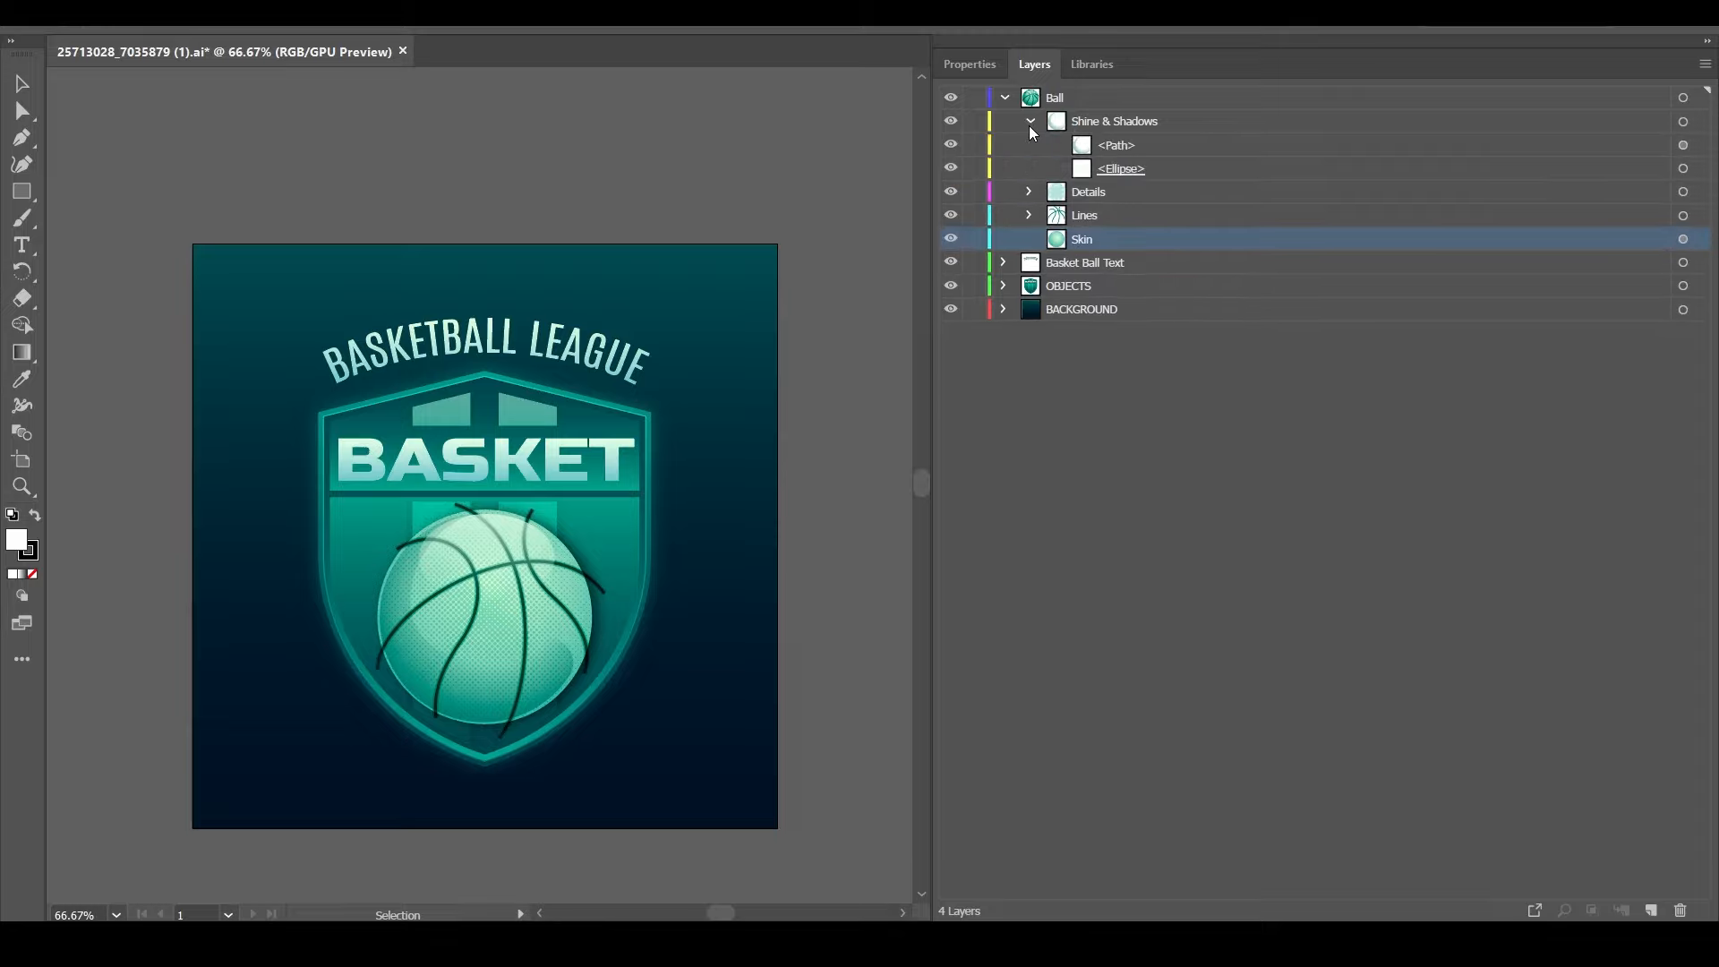
pyautogui.click(1028, 122)
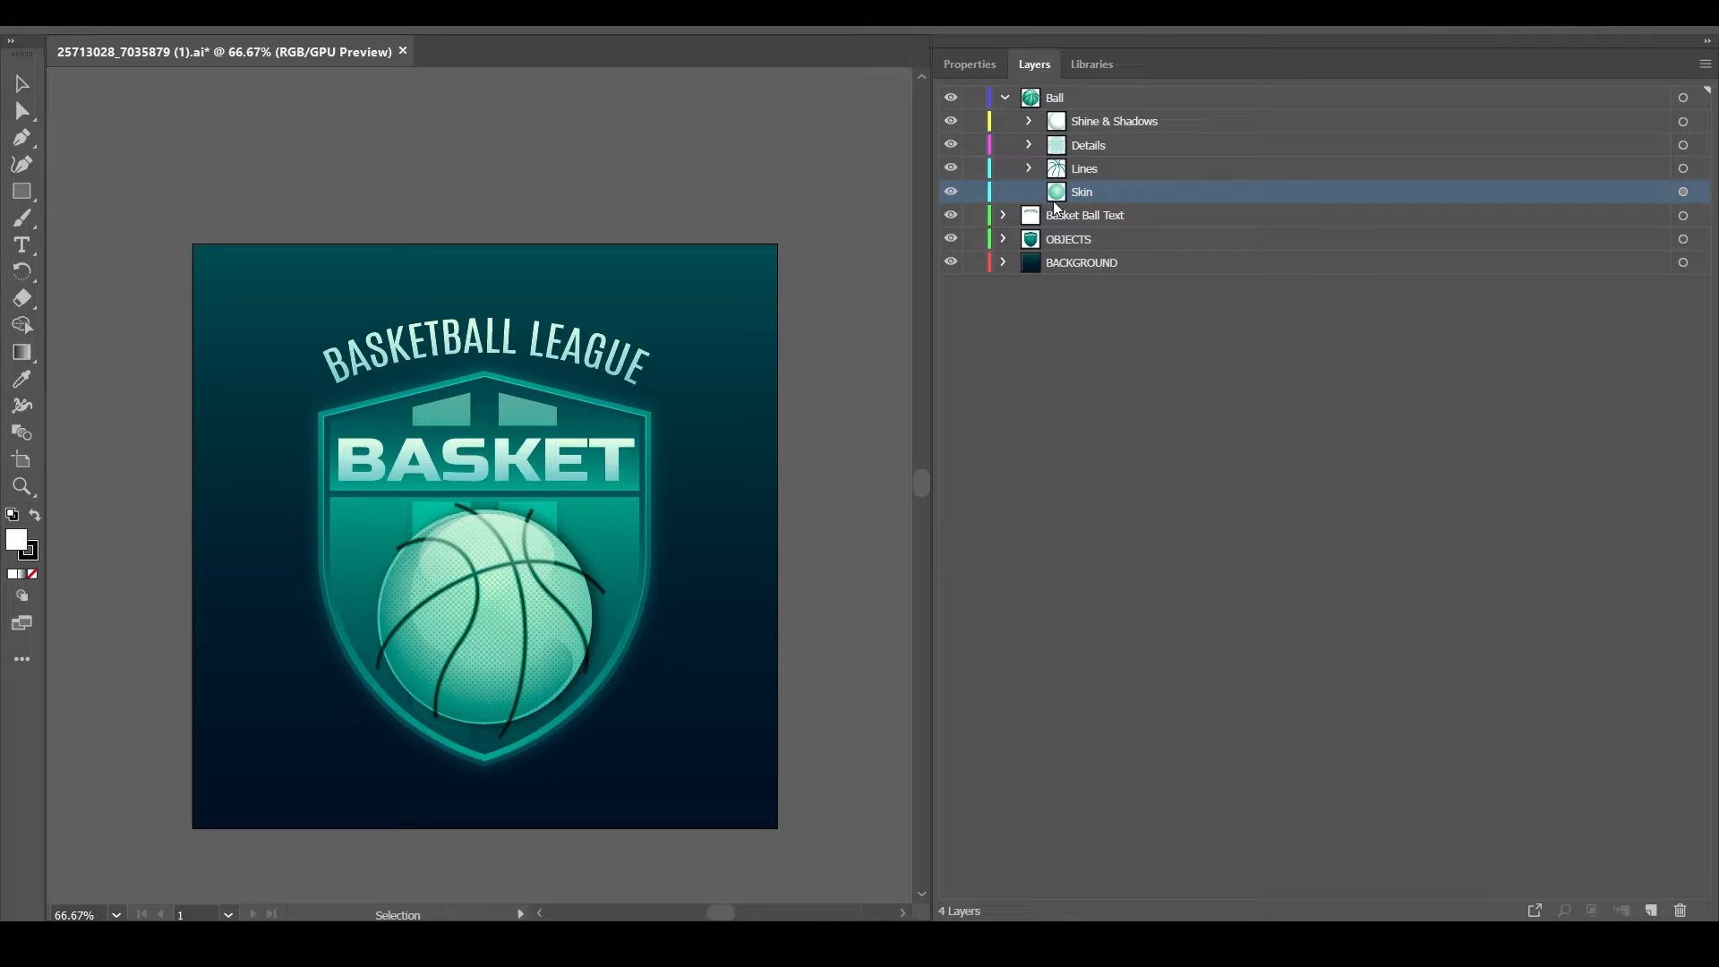
# Split the Ball layer's contents into separate sublayers with Release to Layers (Sequence)
pyautogui.click(1089, 97)
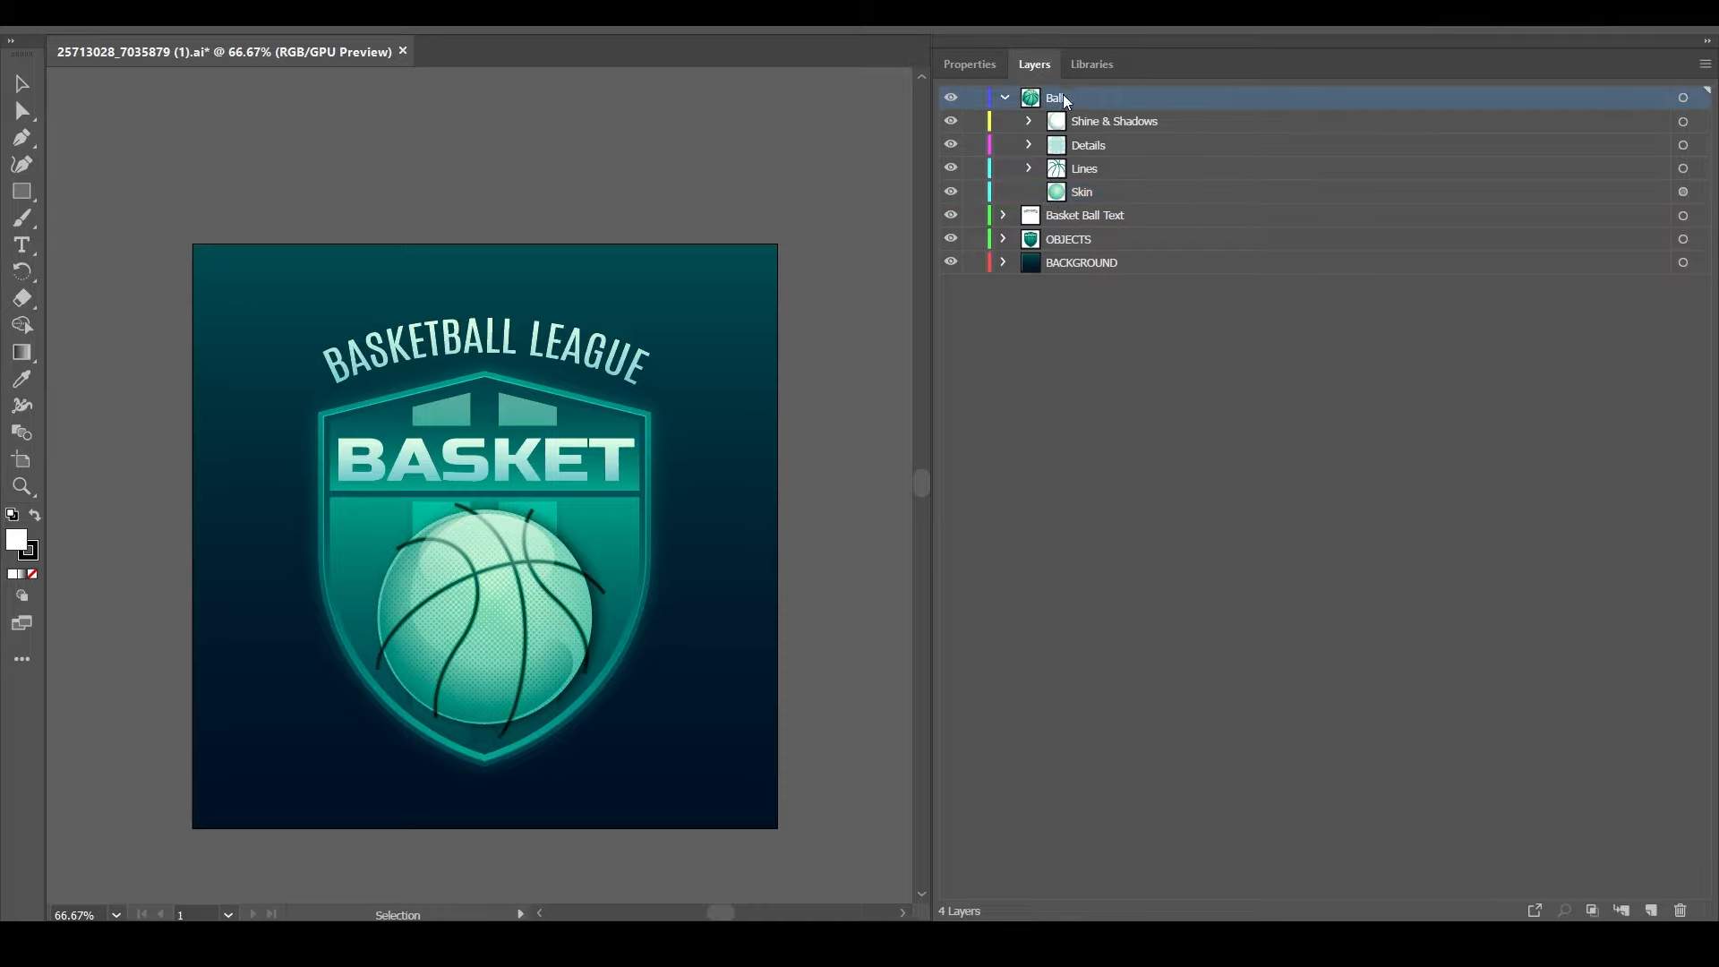
pyautogui.click(1079, 191)
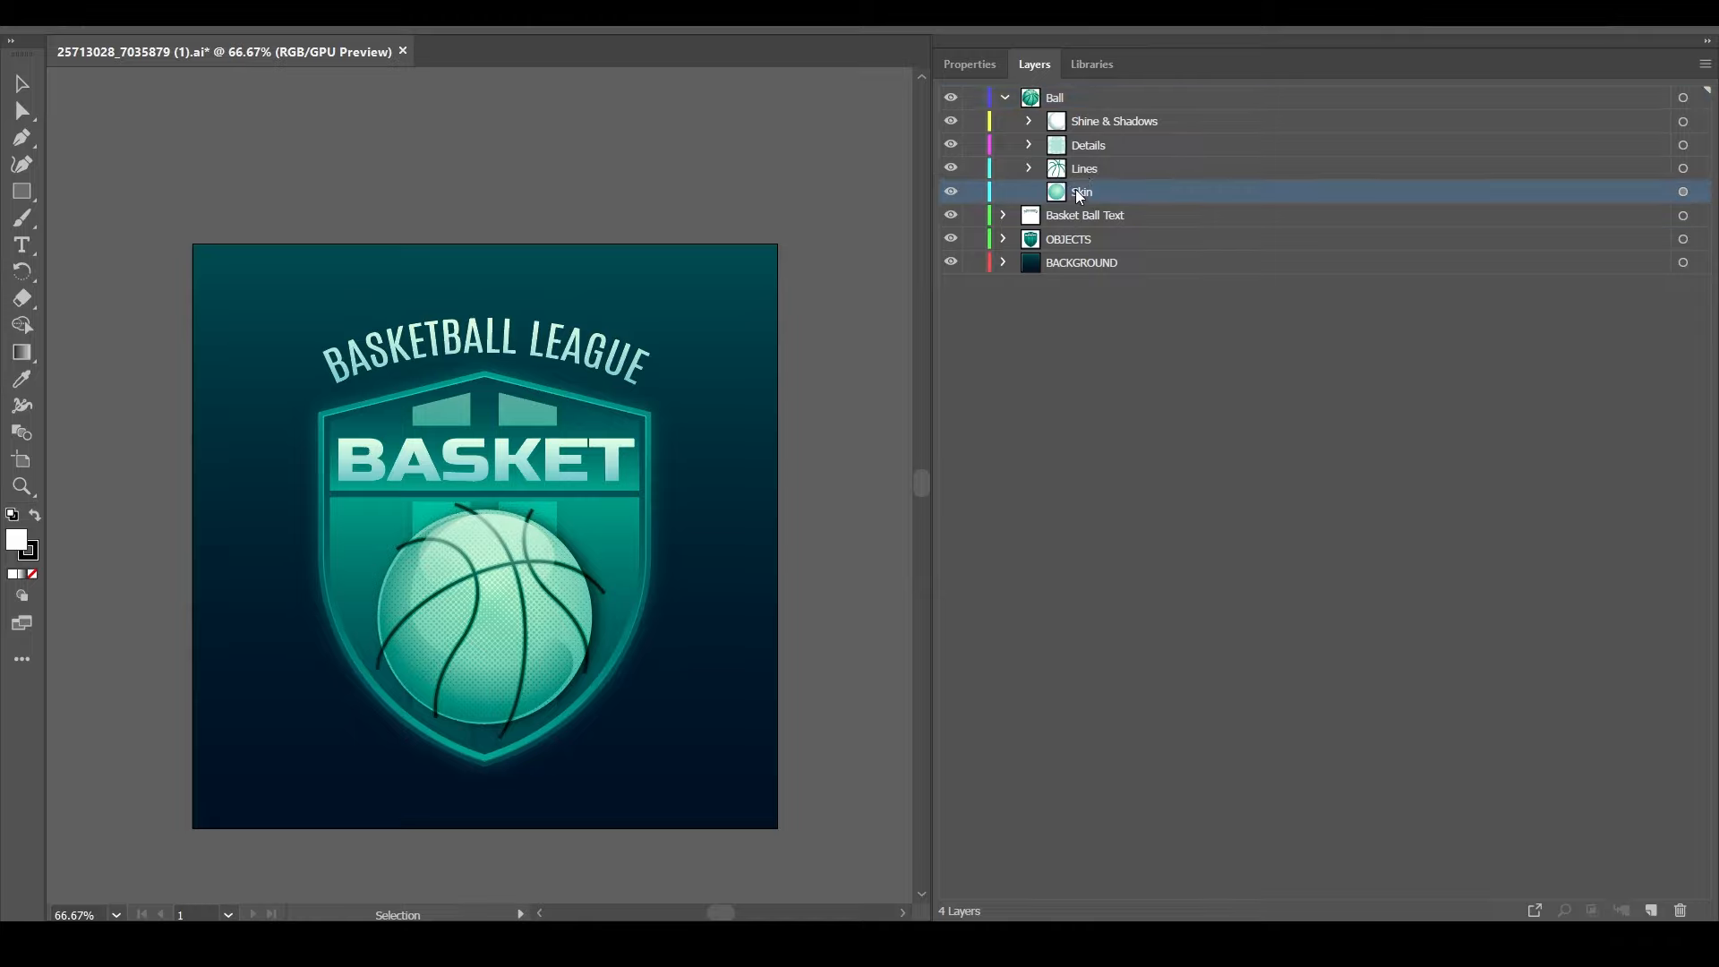
pyautogui.click(1084, 168)
pyautogui.click(1087, 145)
pyautogui.click(1087, 122)
pyautogui.click(1082, 193)
pyautogui.click(1075, 98)
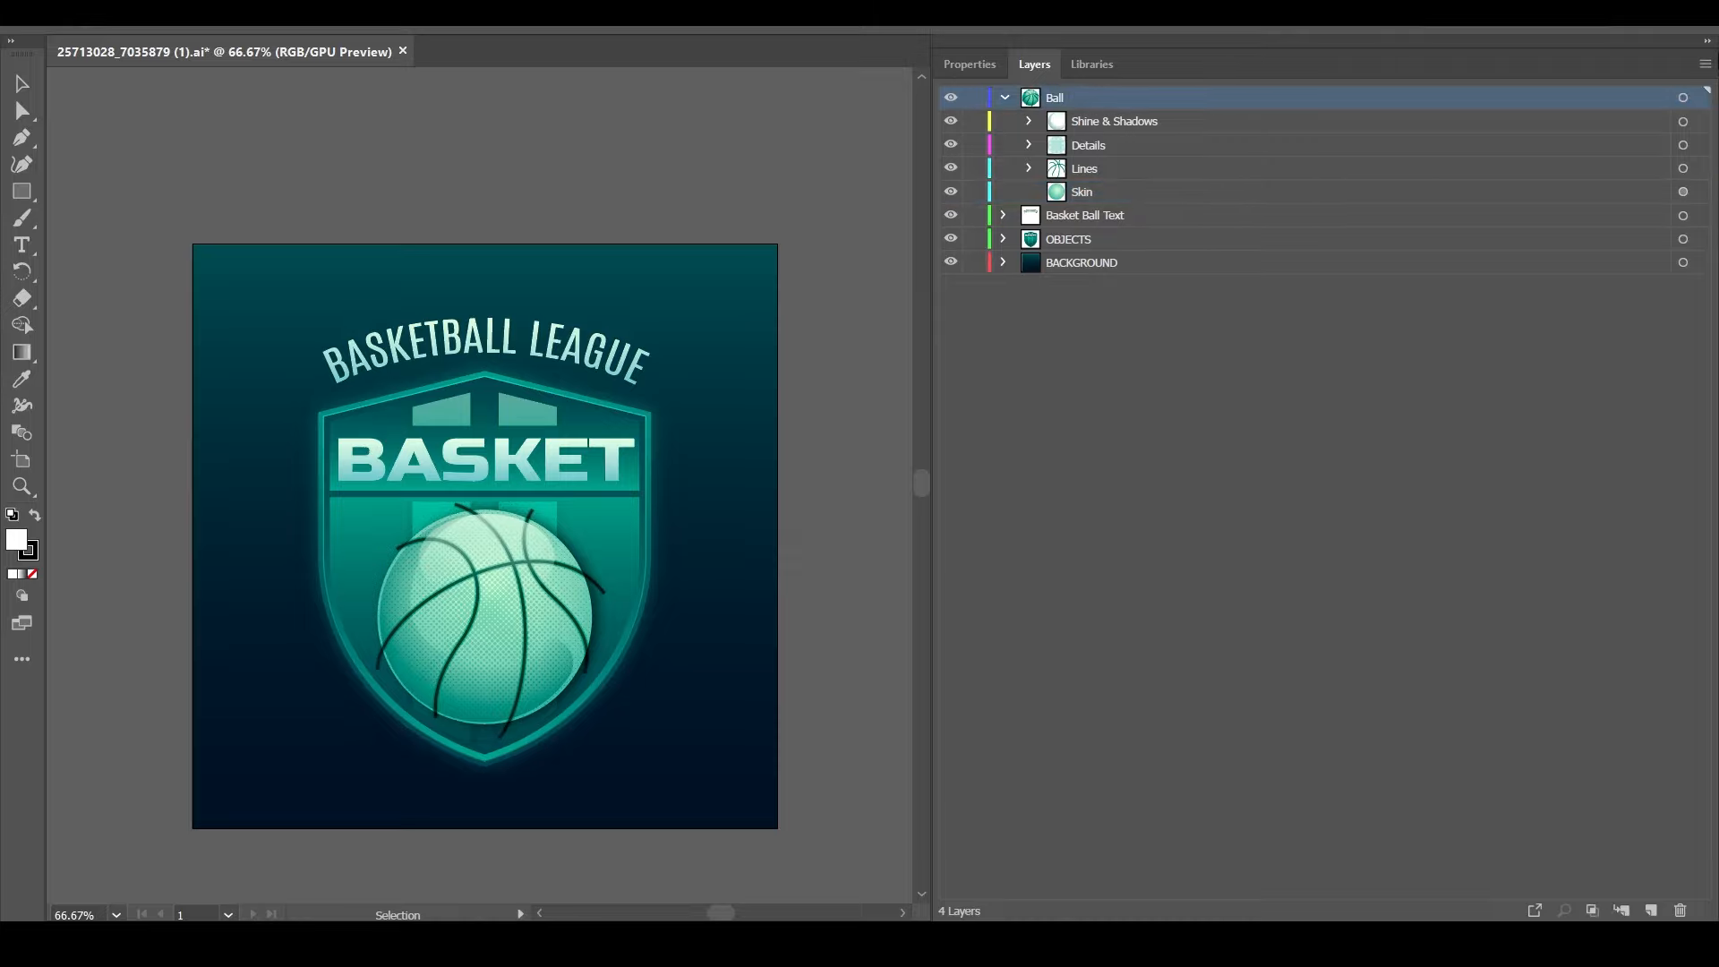
pyautogui.click(1705, 64)
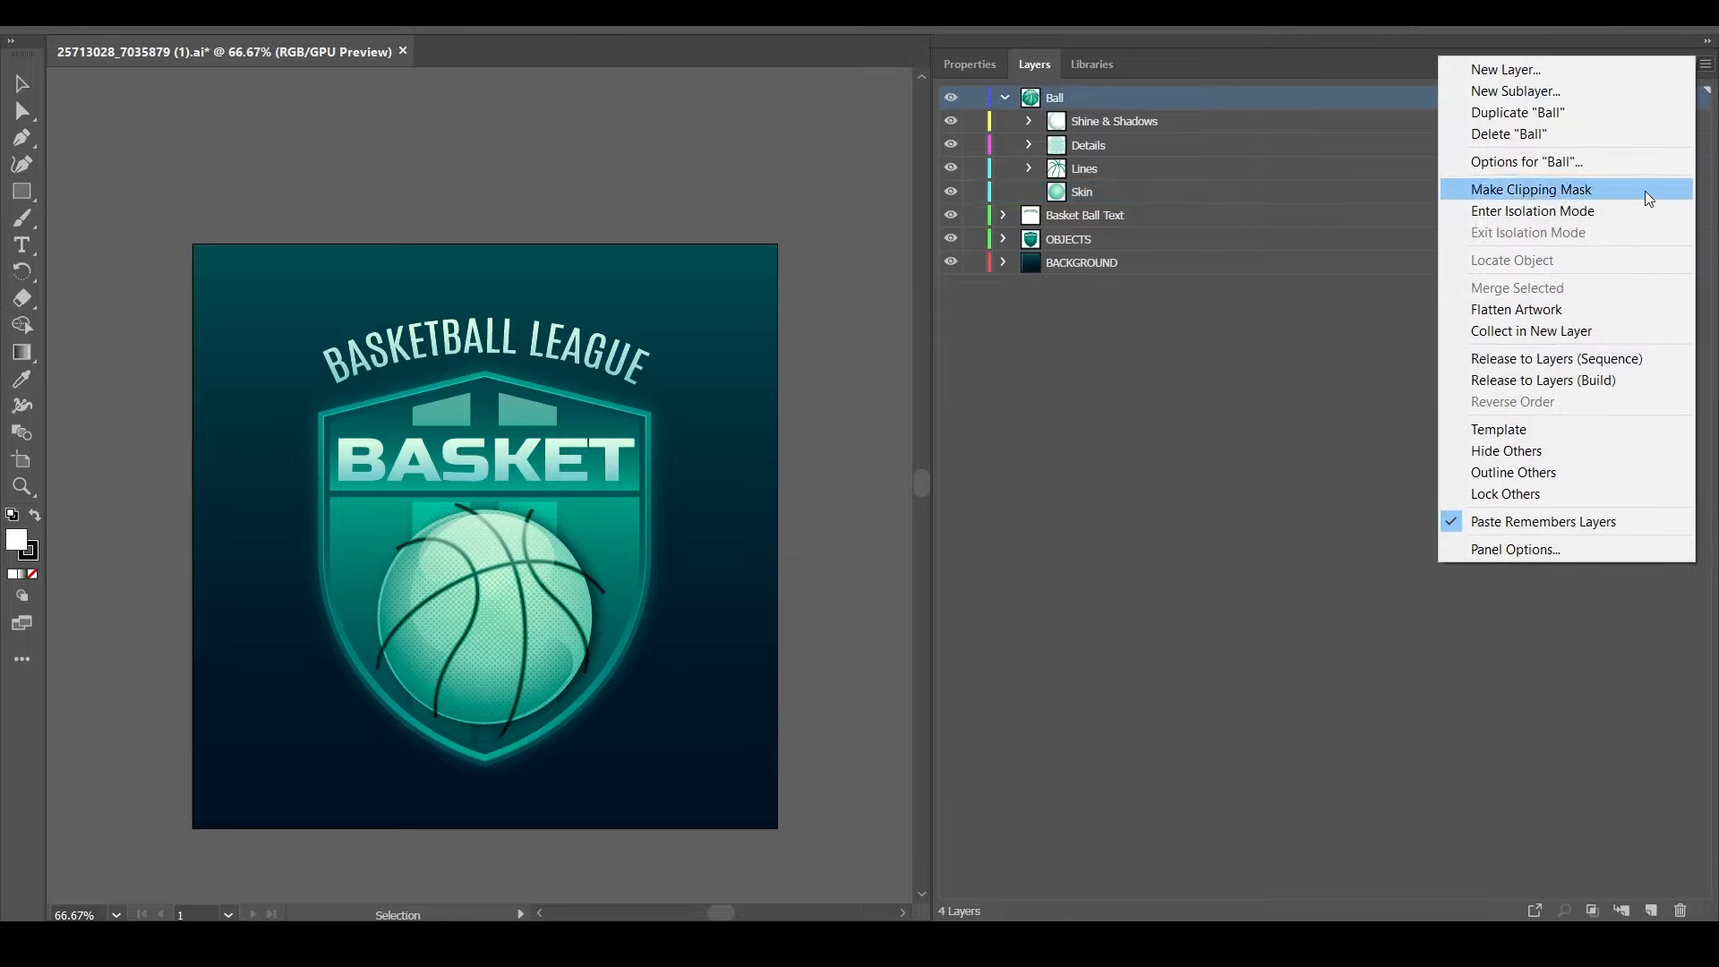
pyautogui.click(1533, 365)
# Examine the released sublayers Layer 8, Layer 9, Layer 10 and Layer 11 inside the Ball layer
pyautogui.click(1104, 119)
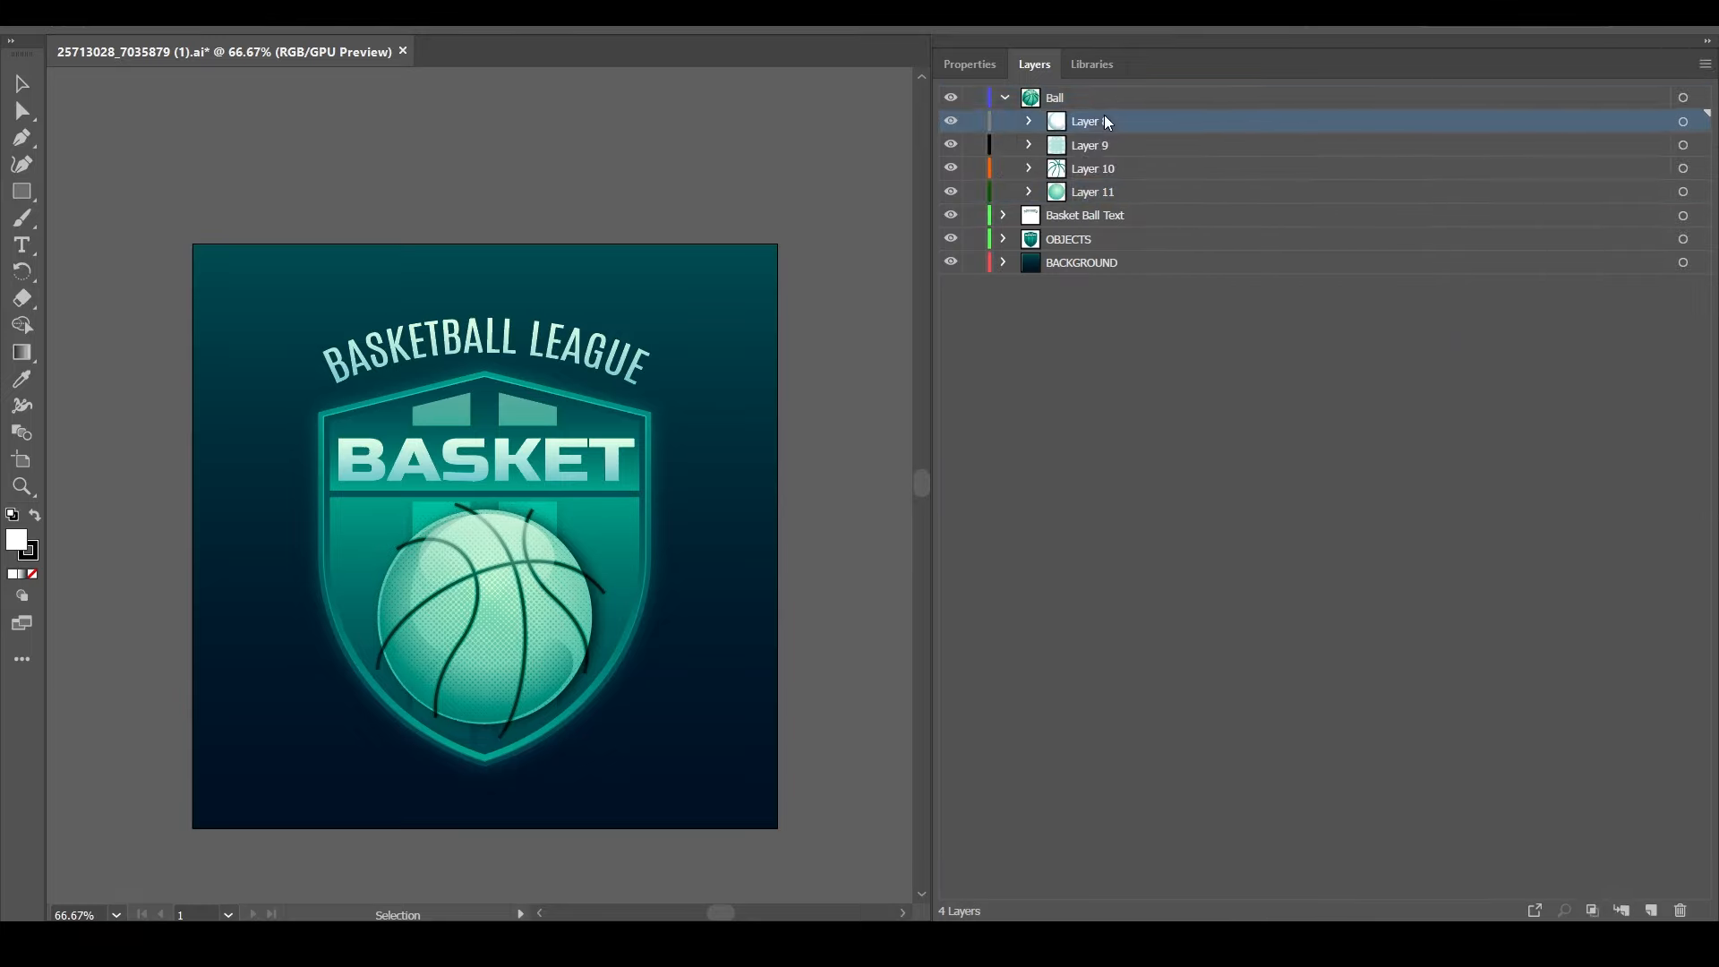
pyautogui.click(1100, 145)
pyautogui.click(1094, 168)
pyautogui.click(1089, 194)
pyautogui.click(1094, 168)
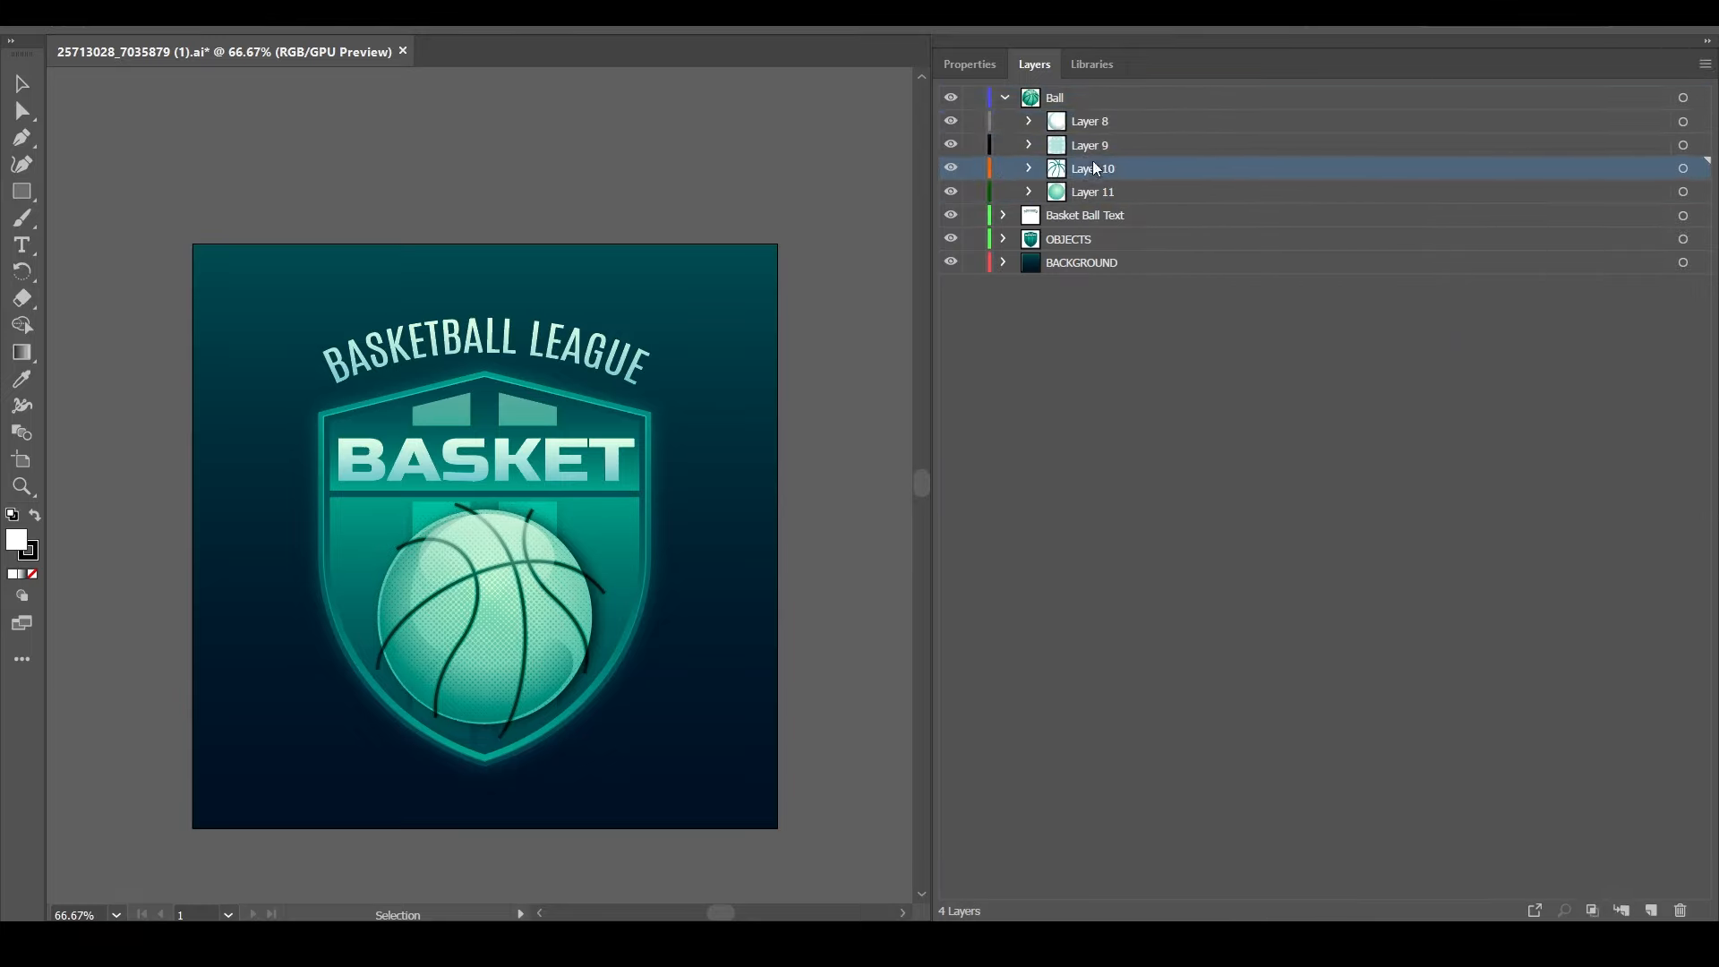
pyautogui.click(1097, 145)
pyautogui.click(1094, 123)
pyautogui.click(1088, 152)
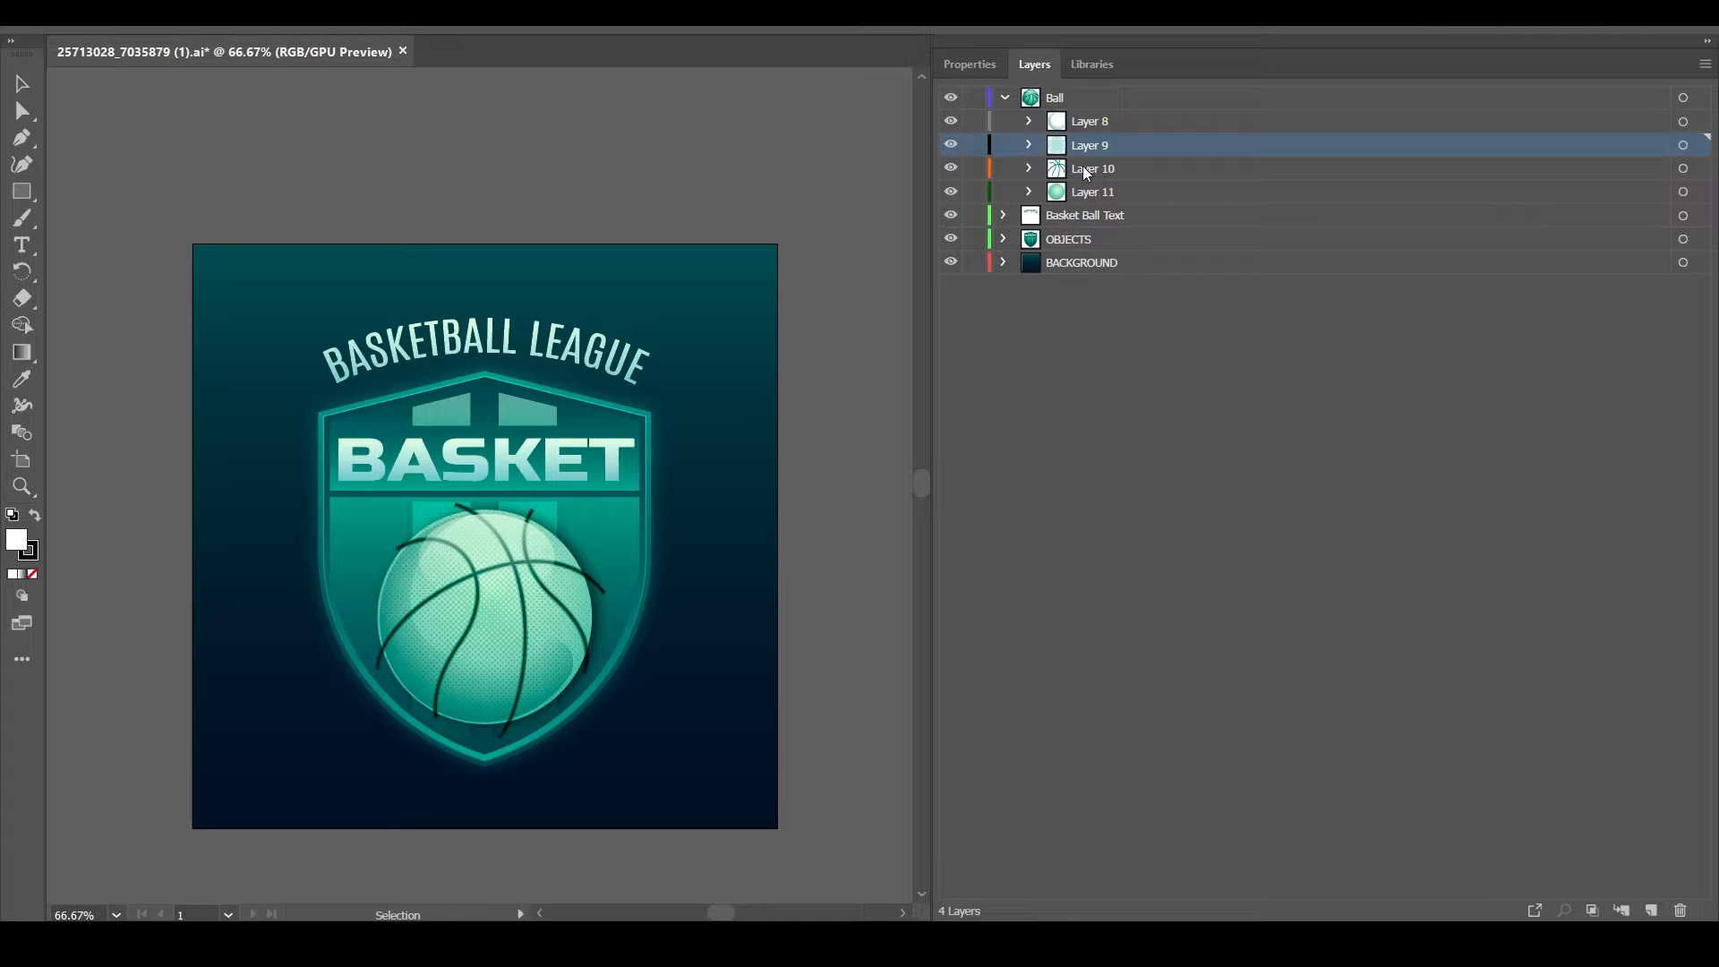
pyautogui.click(1093, 170)
pyautogui.click(1088, 195)
pyautogui.click(1091, 163)
pyautogui.click(1090, 152)
pyautogui.click(1090, 130)
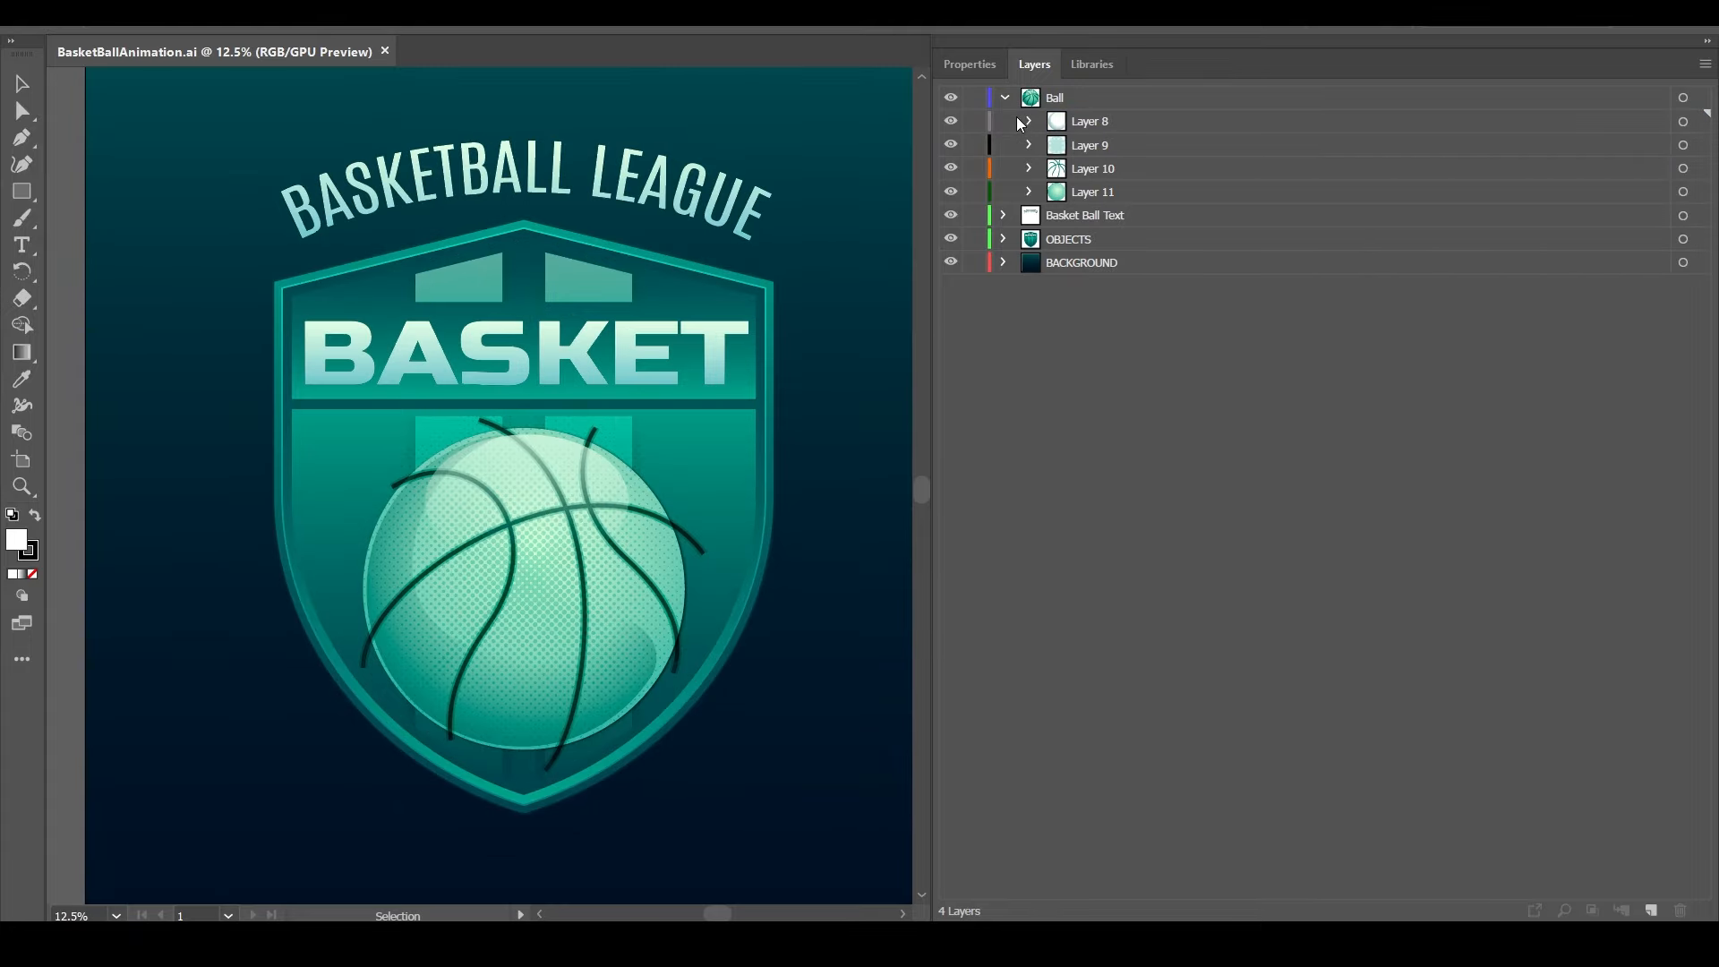
# Move Layer 8 through Layer 11 out of Ball to the top level and delete the emptied Ball layer
pyautogui.moveTo(1019, 123); pyautogui.dragTo(1061, 89)
pyautogui.click(1062, 192)
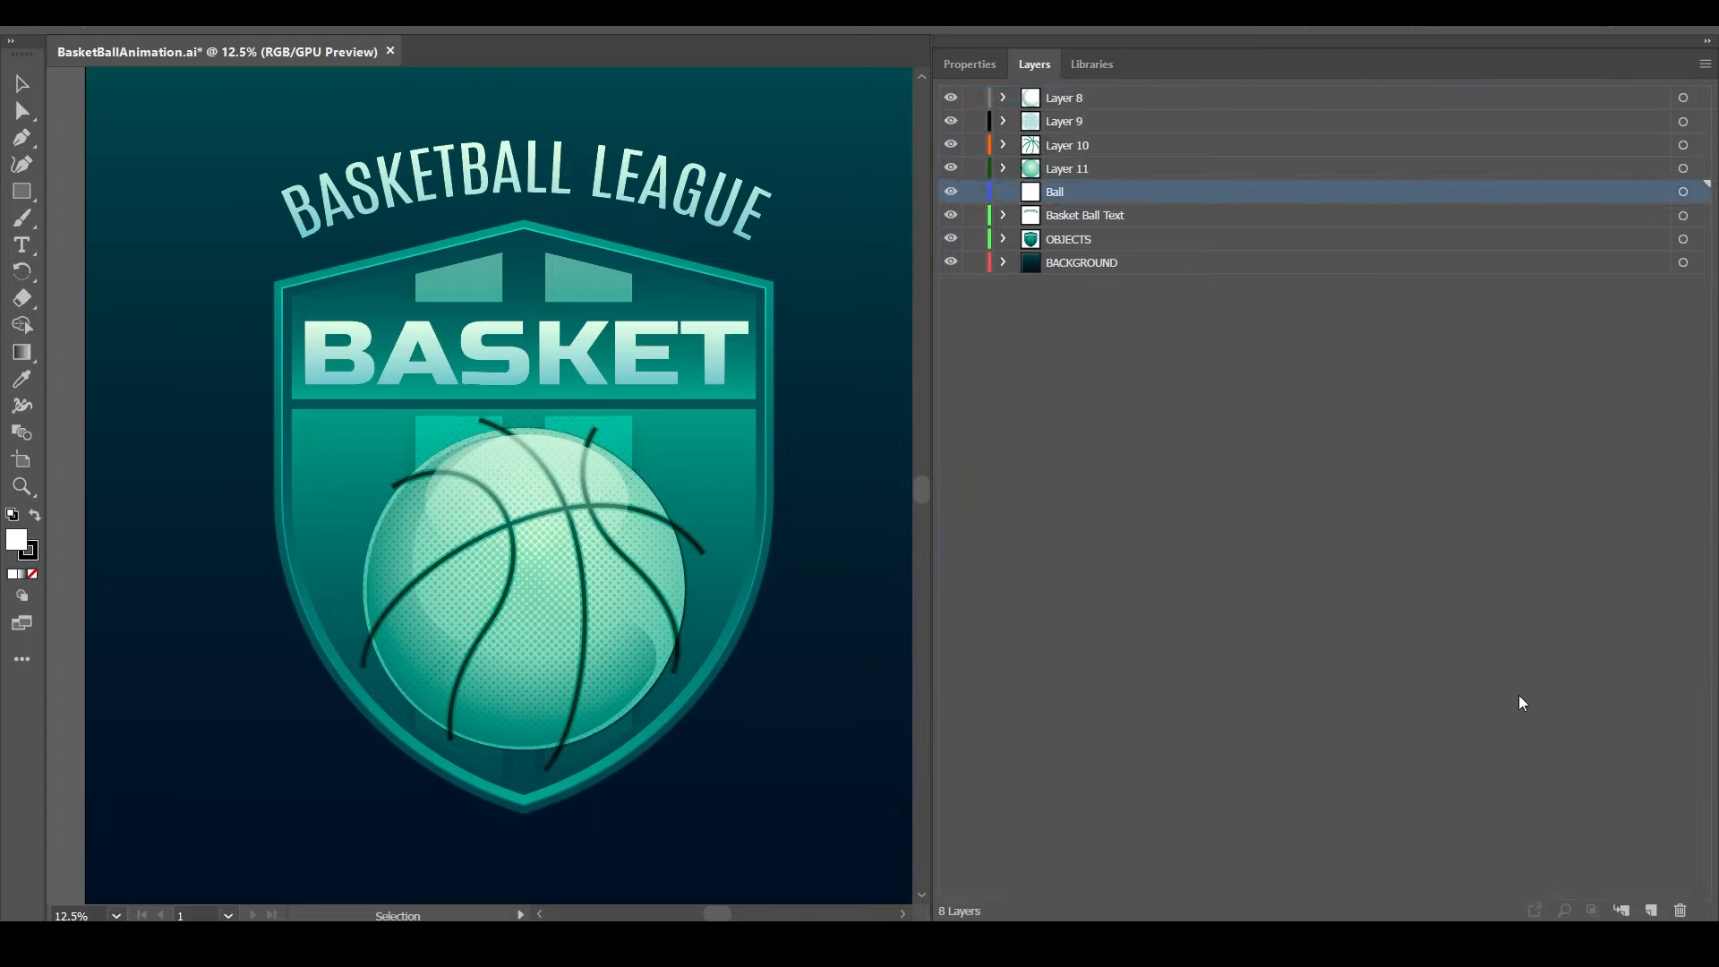
pyautogui.click(1681, 910)
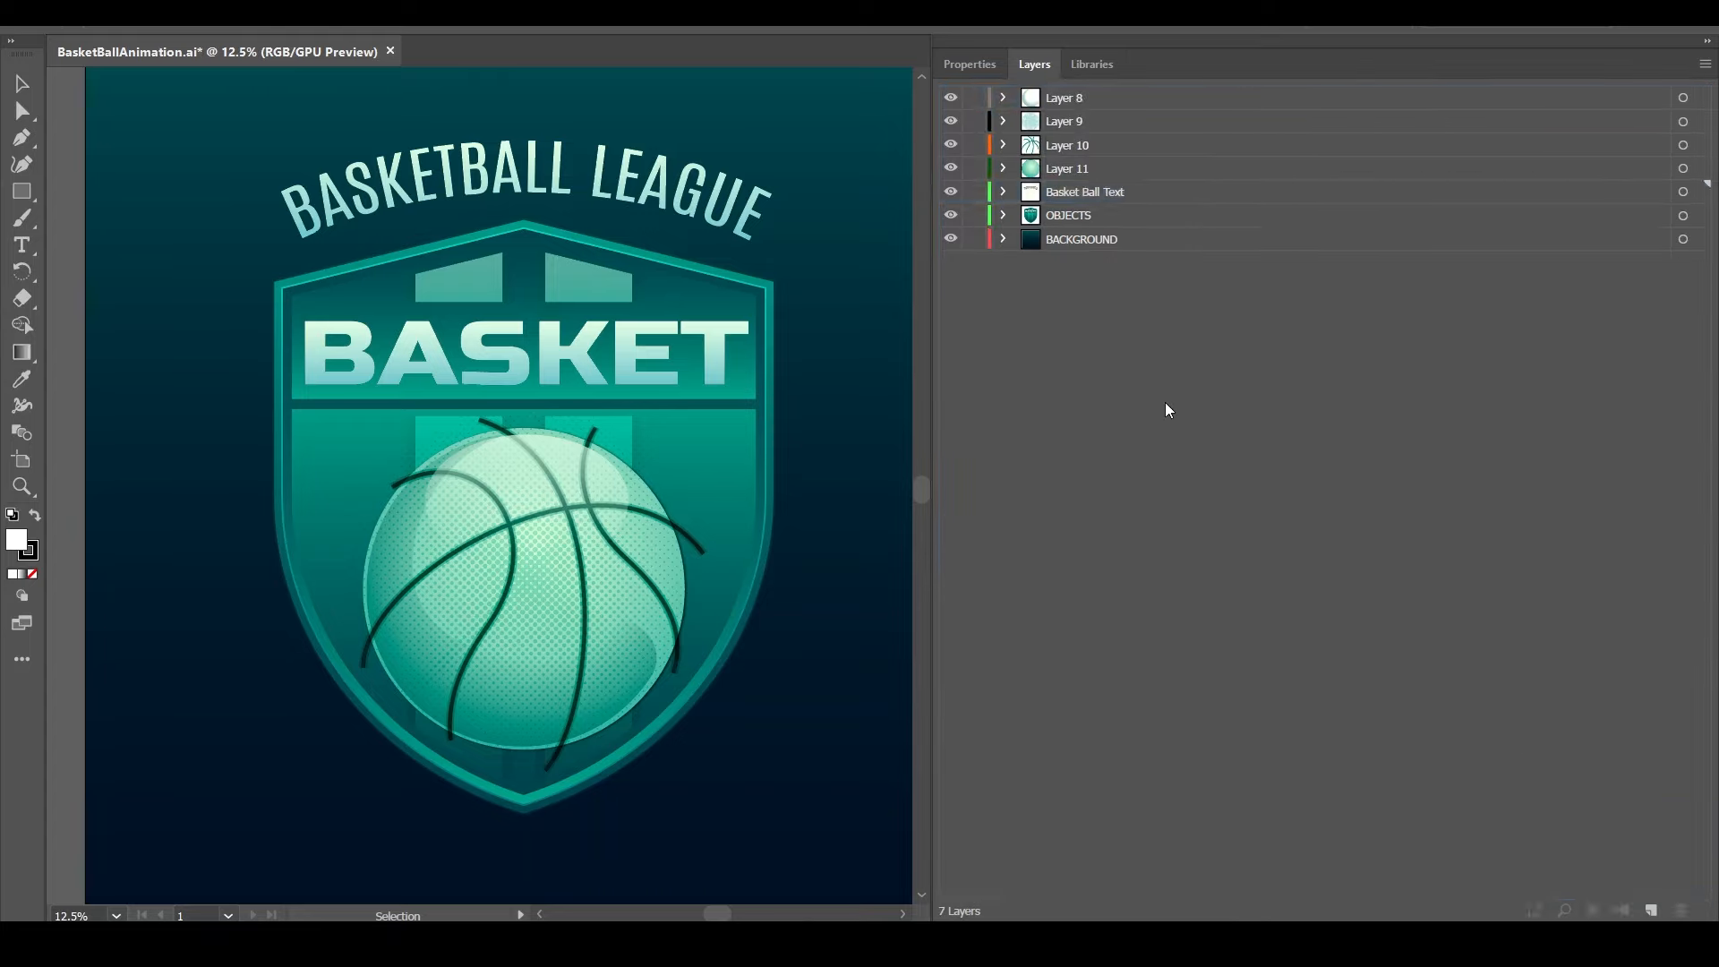
pyautogui.moveTo(951, 97)
pyautogui.mouseDown()
pyautogui.moveTo(951, 168)
pyautogui.moveTo(950, 95)
pyautogui.mouseUp()
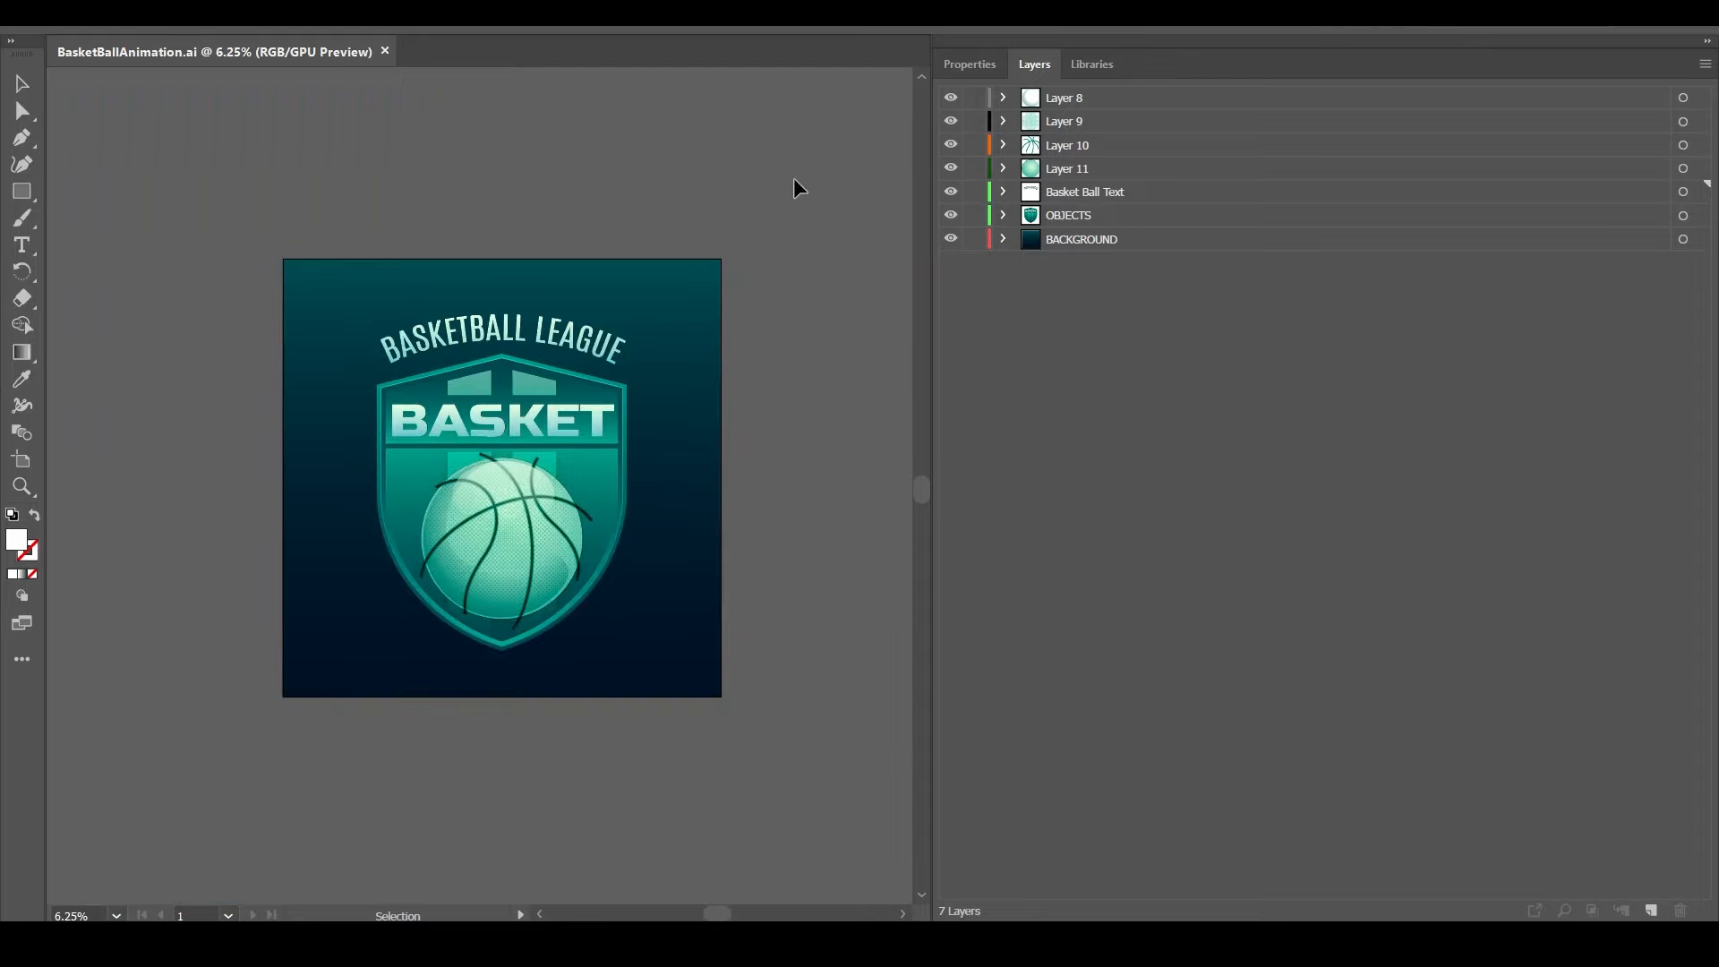
# Select all the logo artwork and copy it
pyautogui.hotkey('ctrl', 'a')
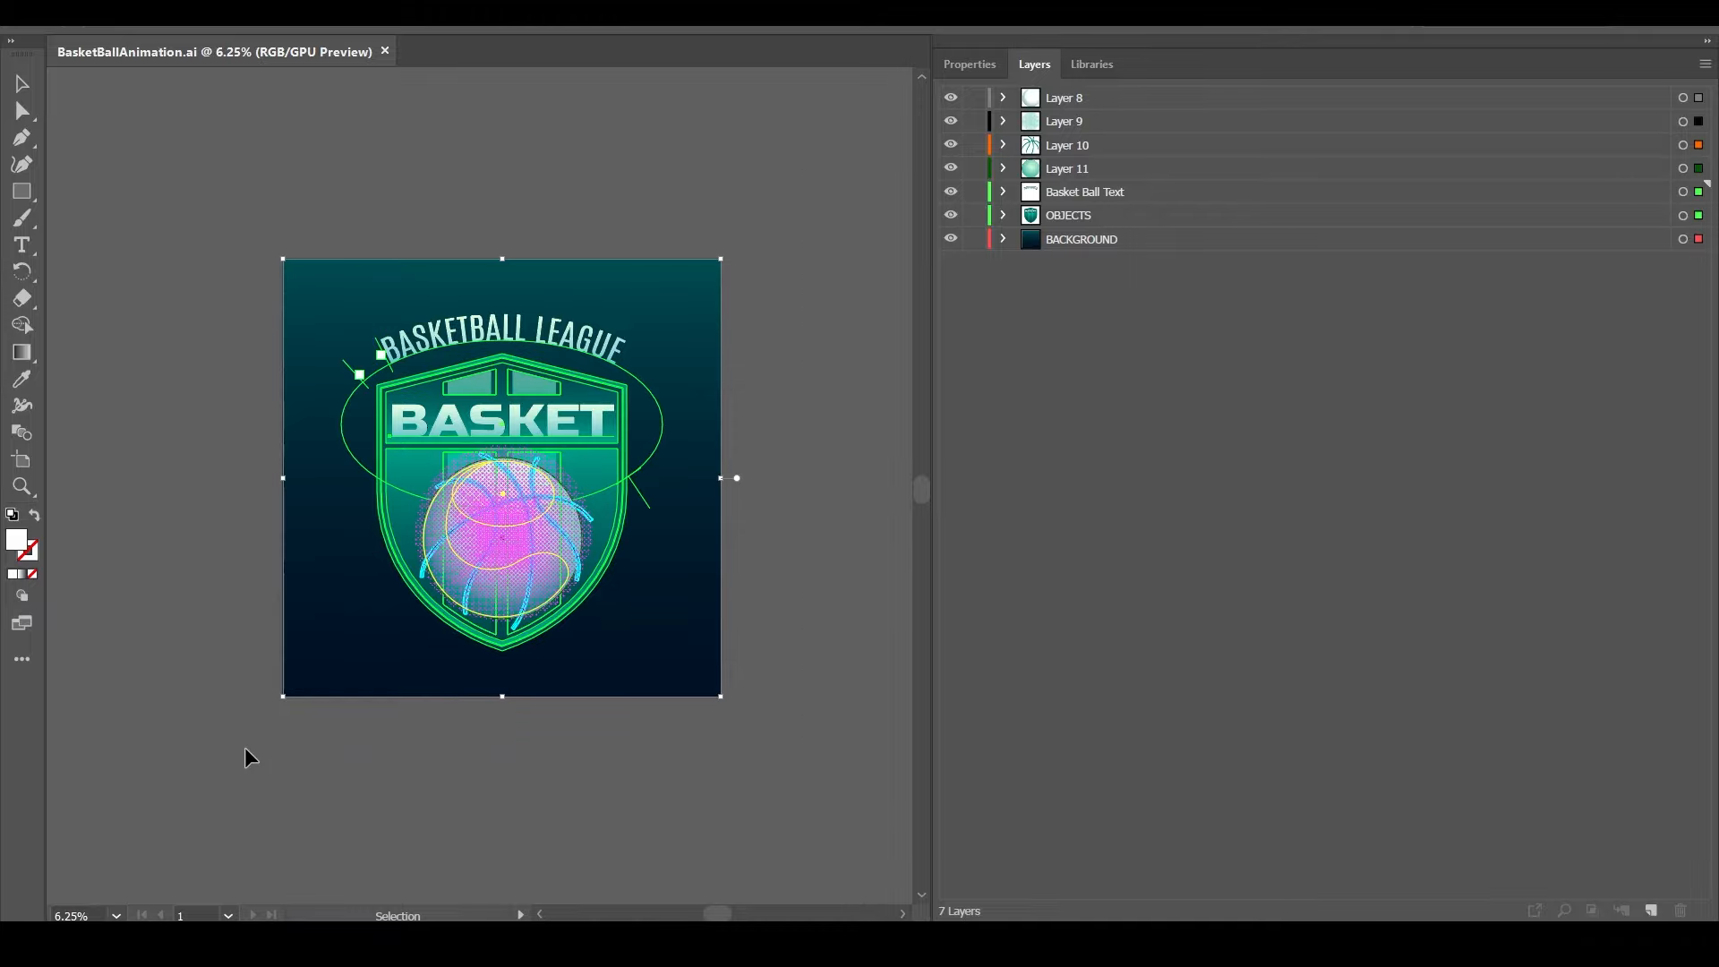
pyautogui.click(124, 25)
pyautogui.moveTo(161, 25)
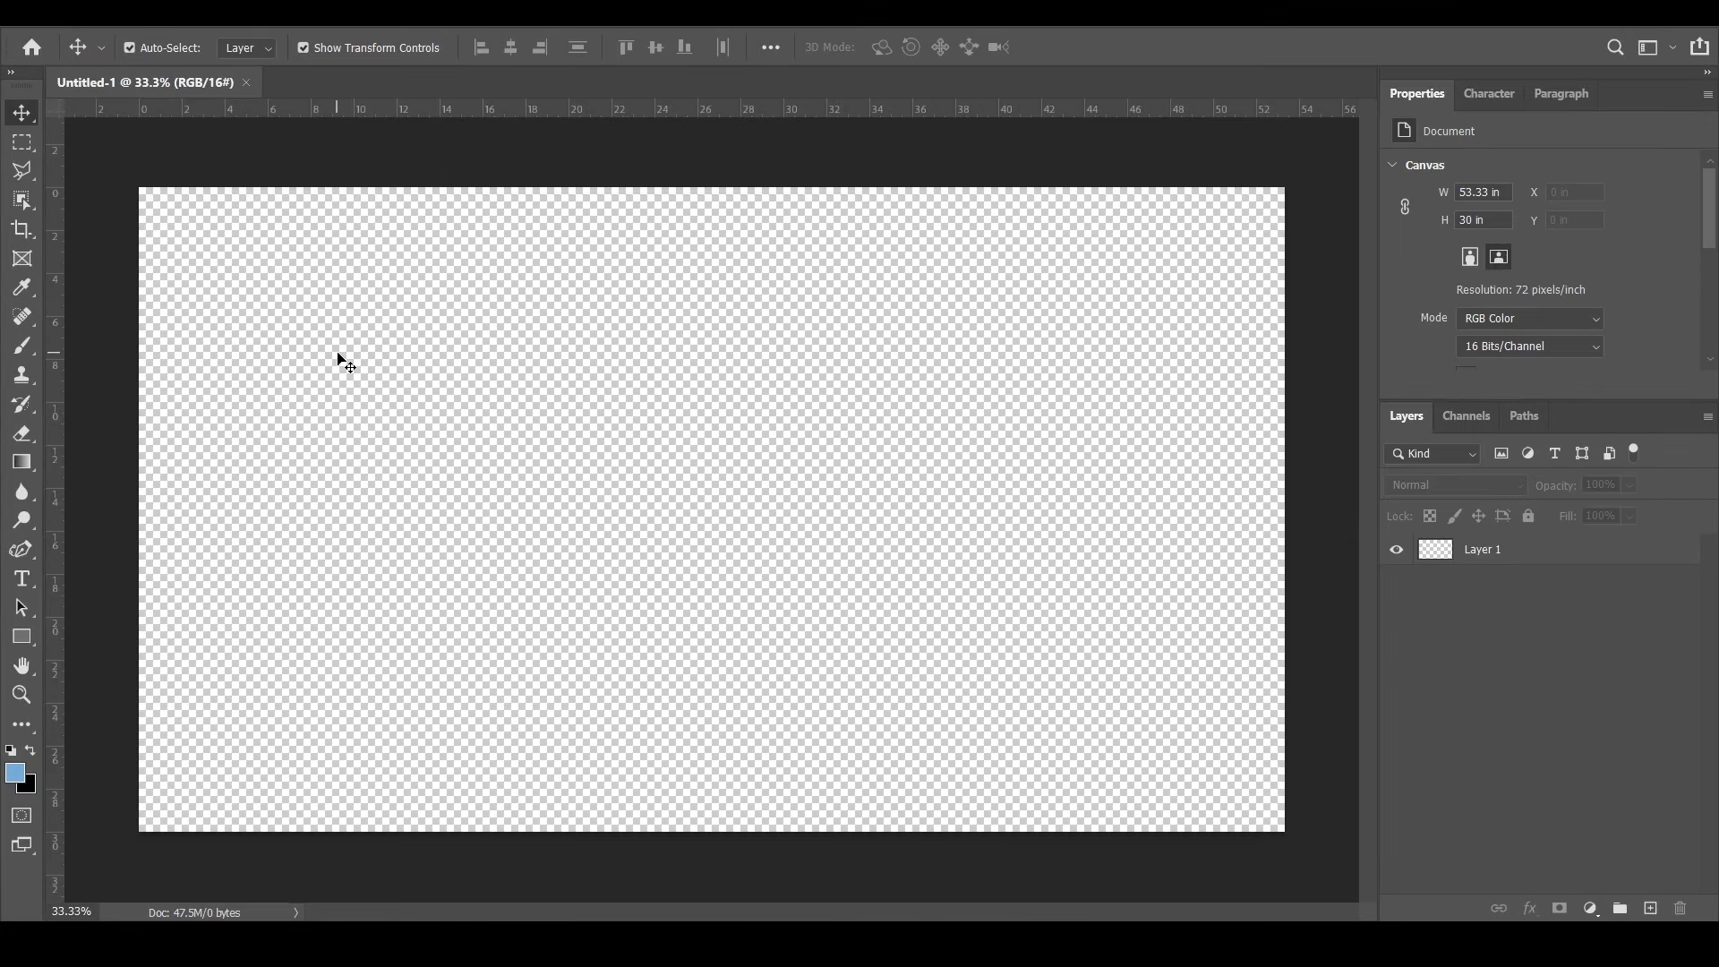
pyautogui.click(93, 31)
pyautogui.click(67, 50)
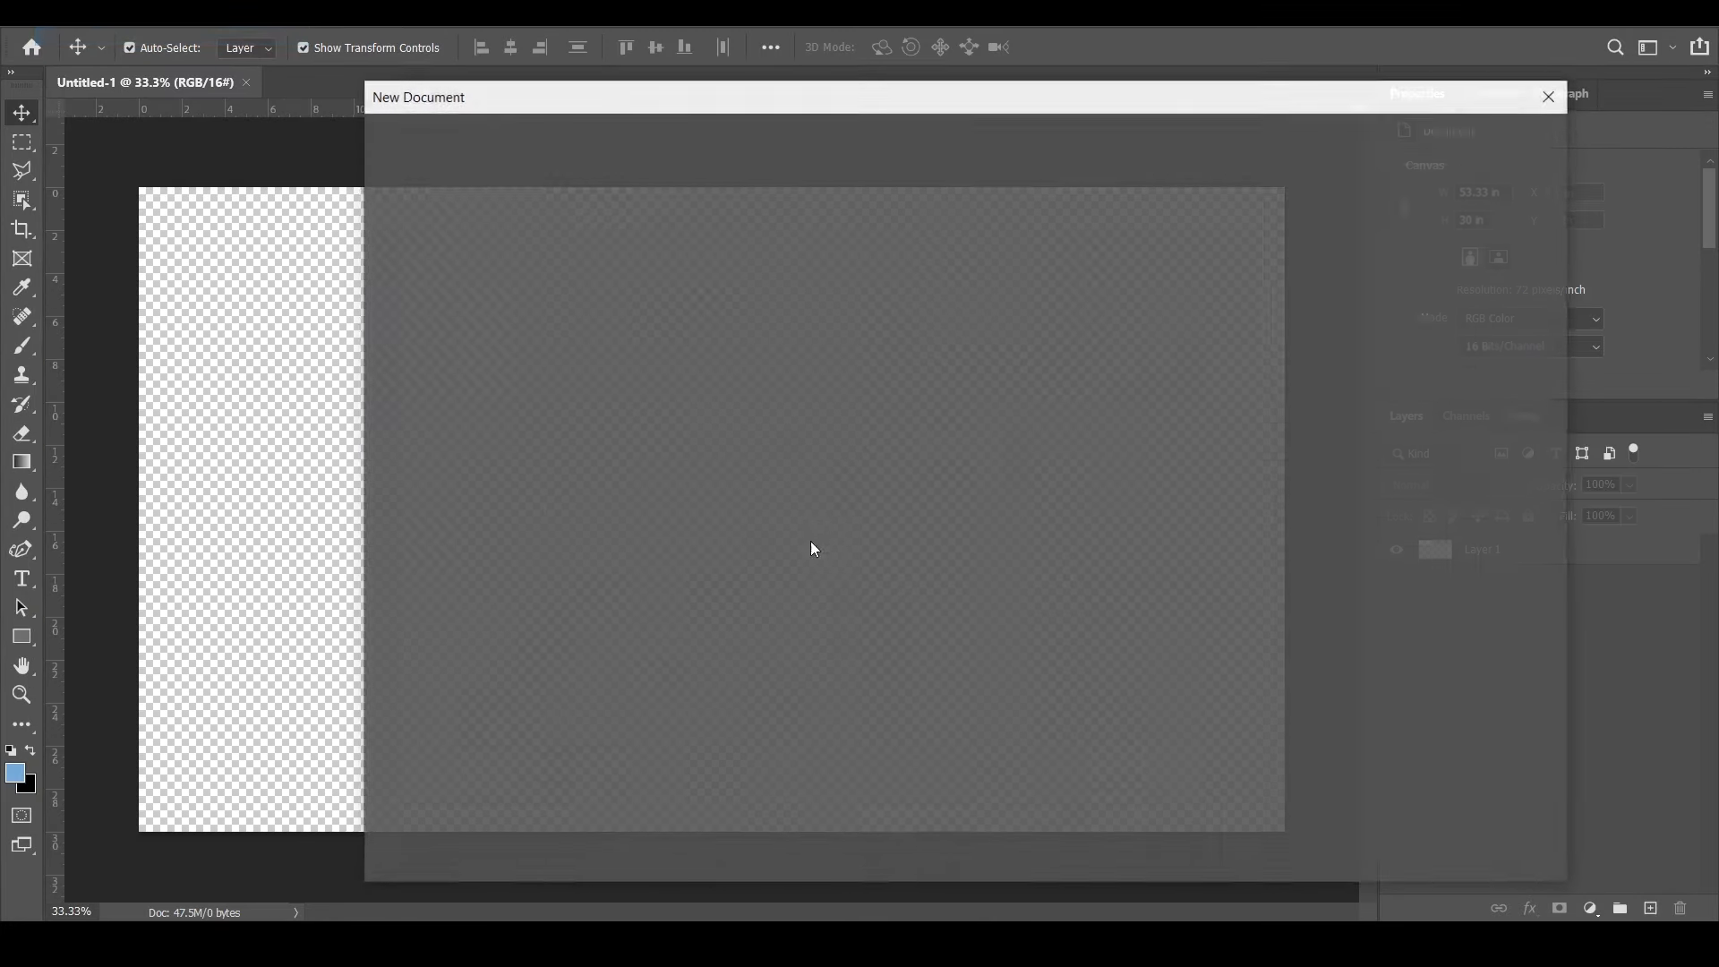
pyautogui.click(1511, 844)
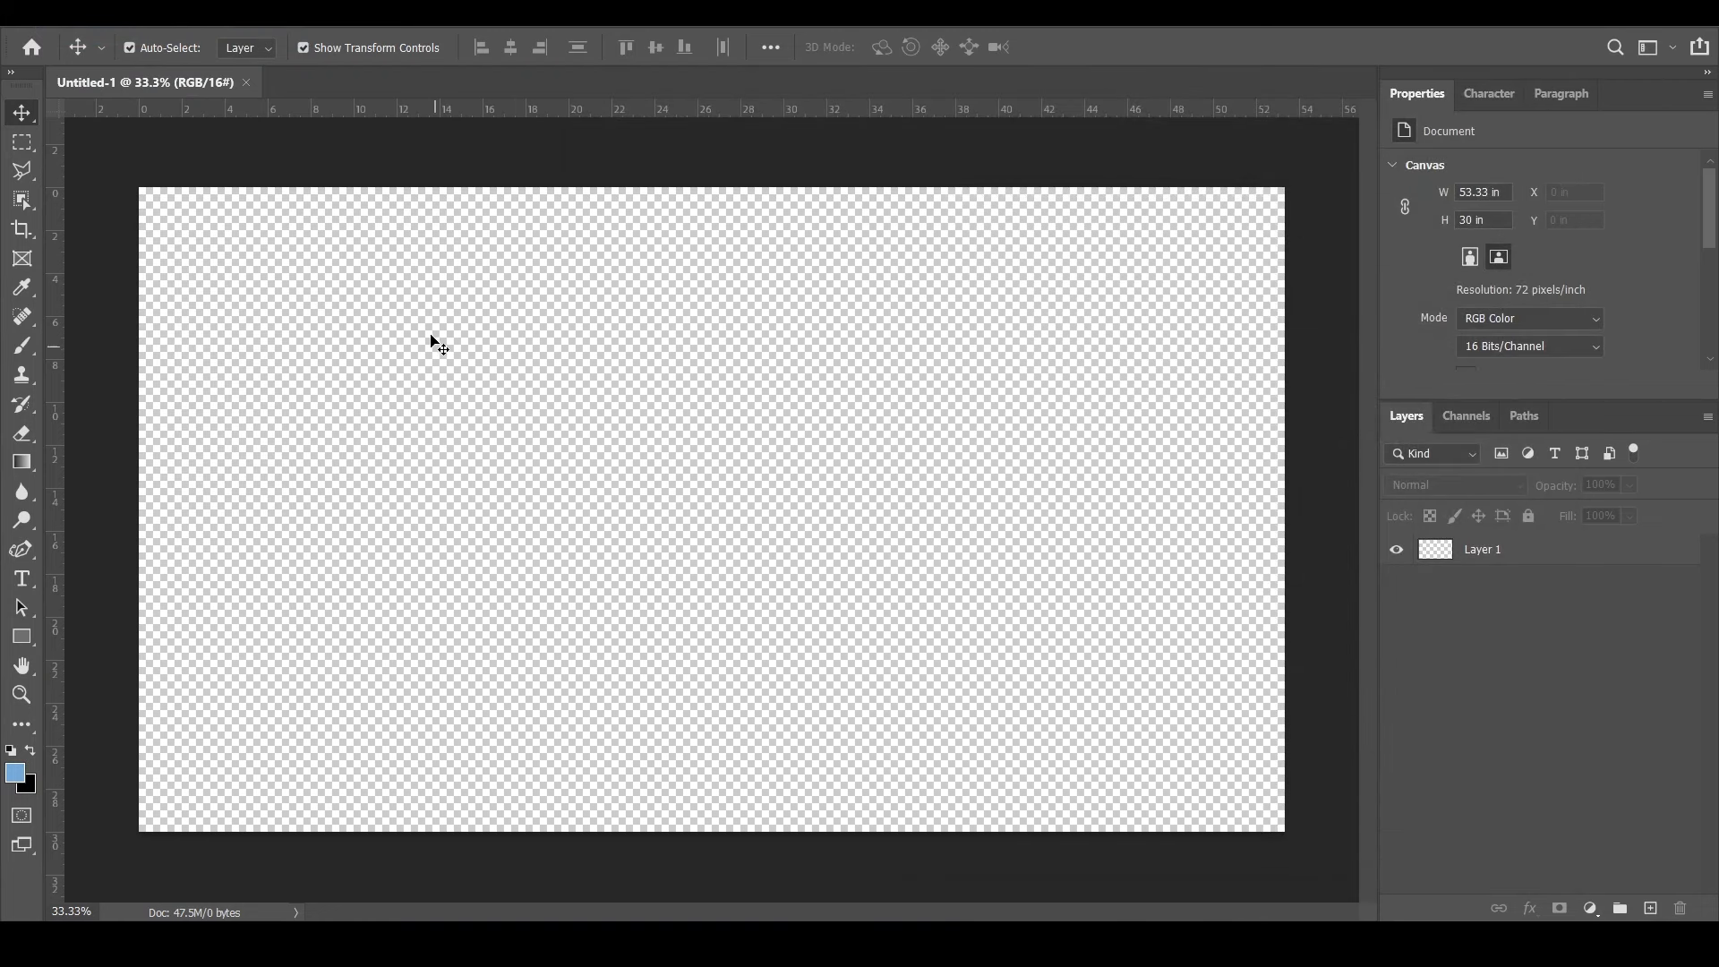
# Paste the copied artwork into the blank Untitled-1 Photoshop document as Layers, allowing content to be rasterized
pyautogui.click(84, 25)
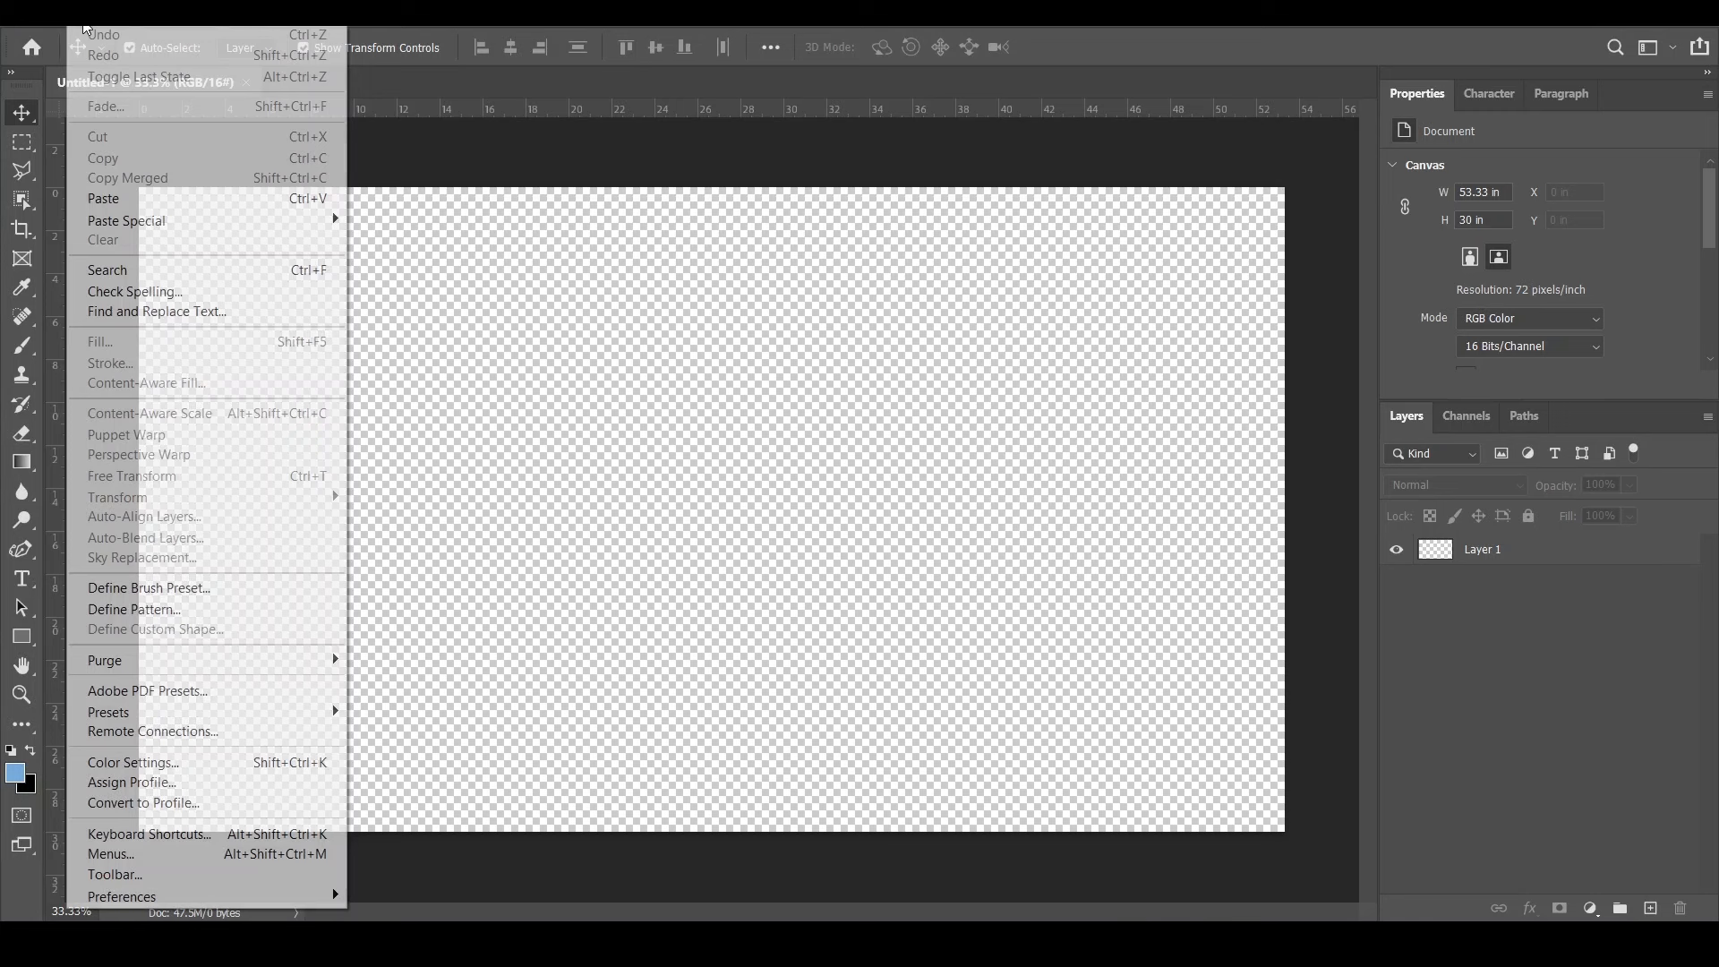
pyautogui.click(144, 200)
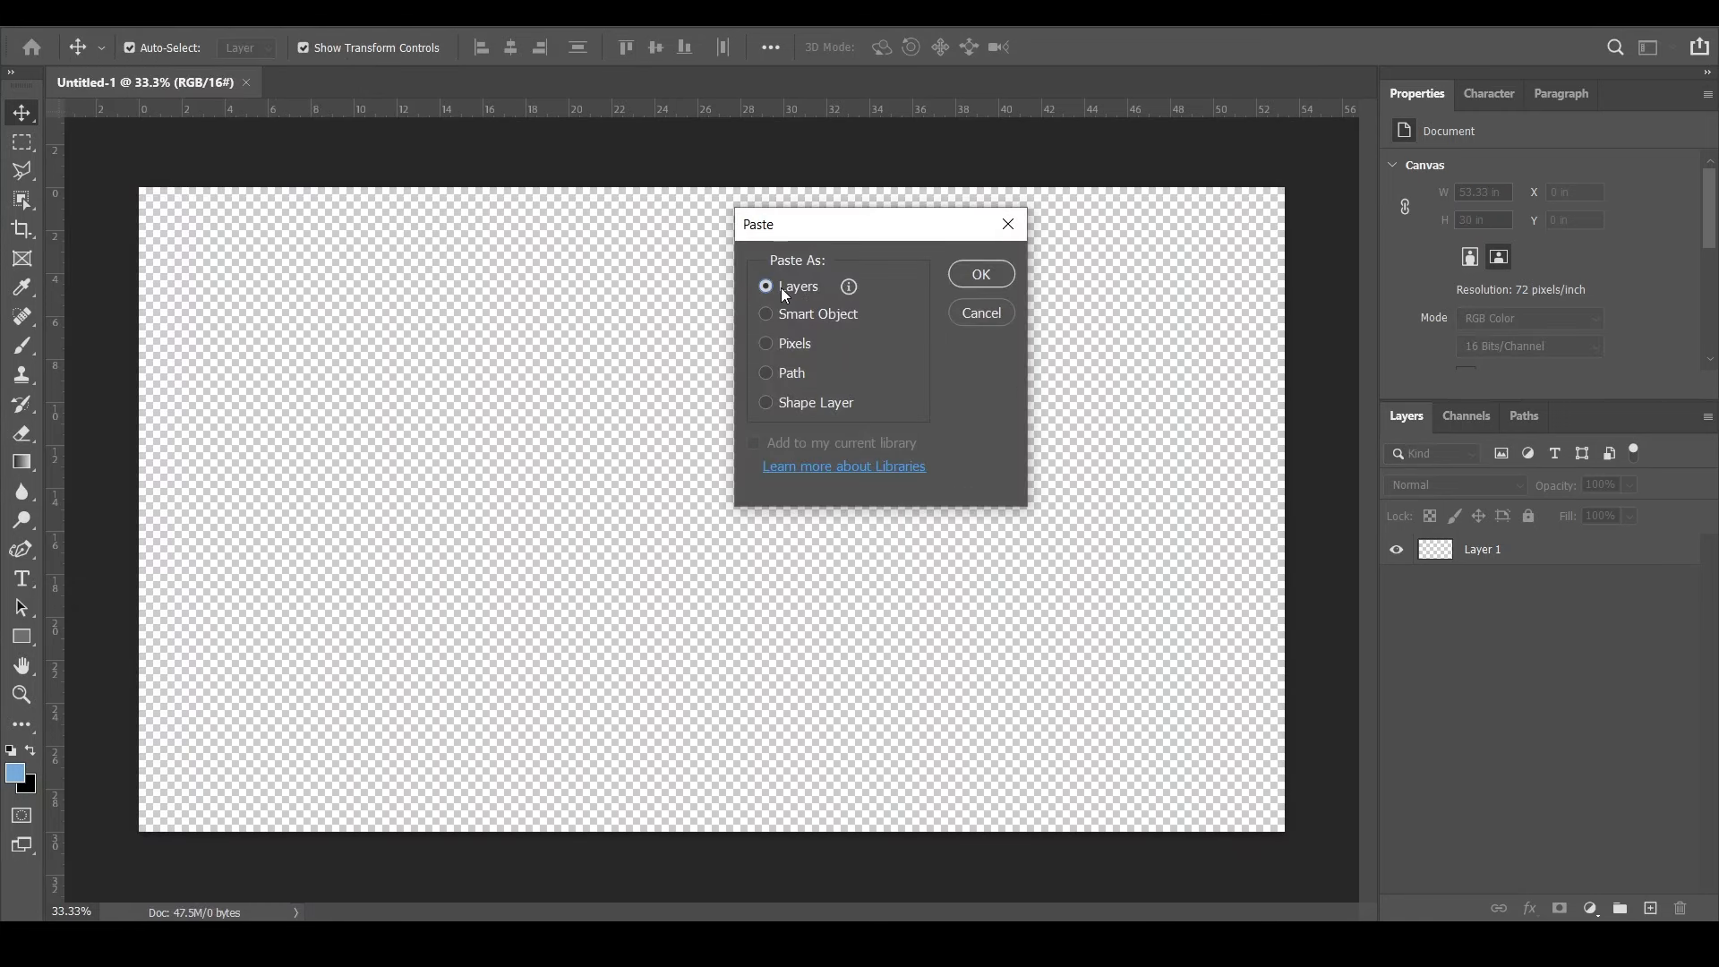
pyautogui.click(959, 273)
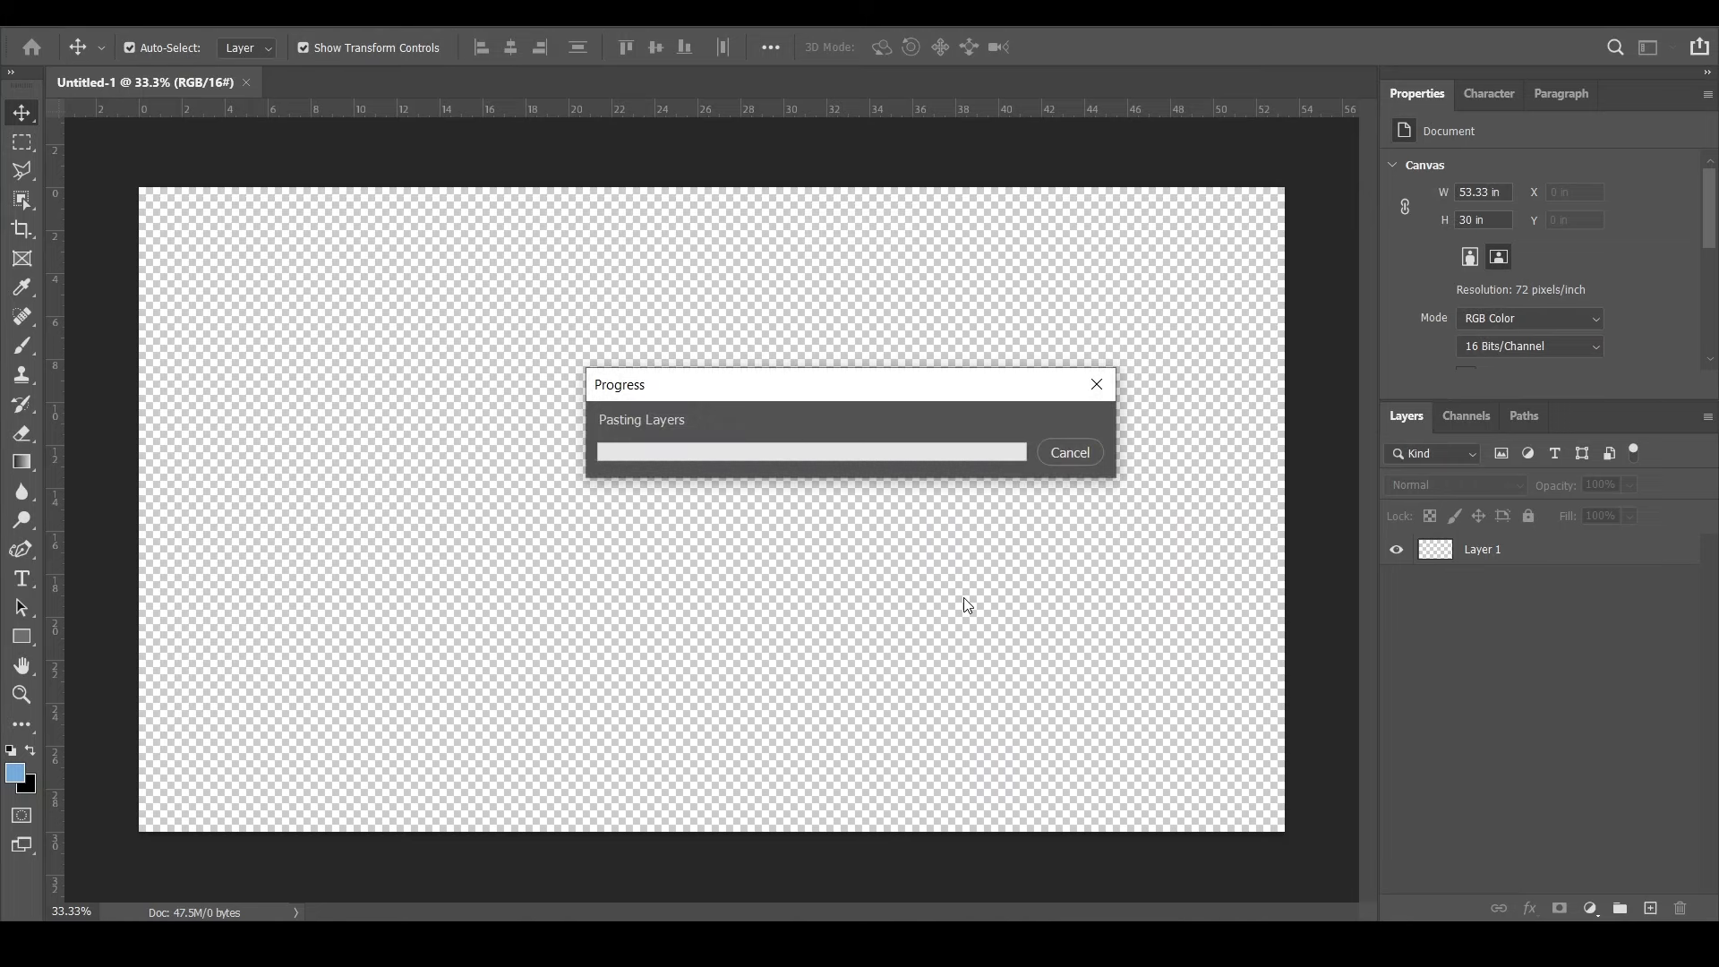
pyautogui.click(826, 374)
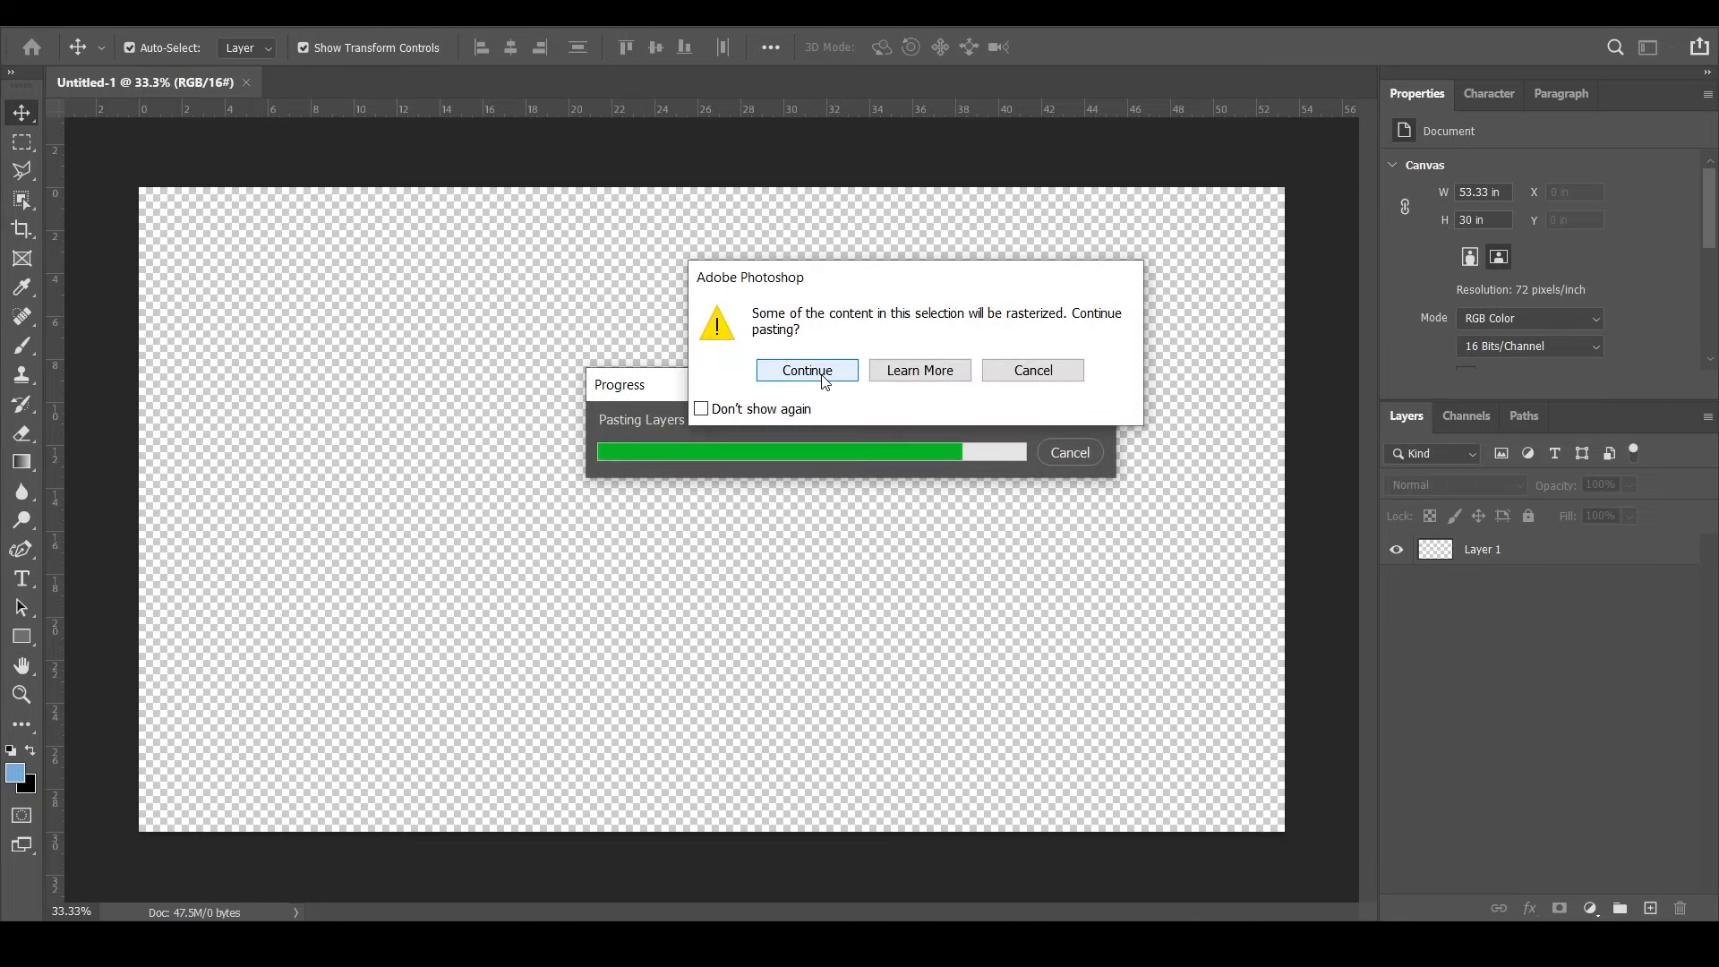
pyautogui.click(823, 382)
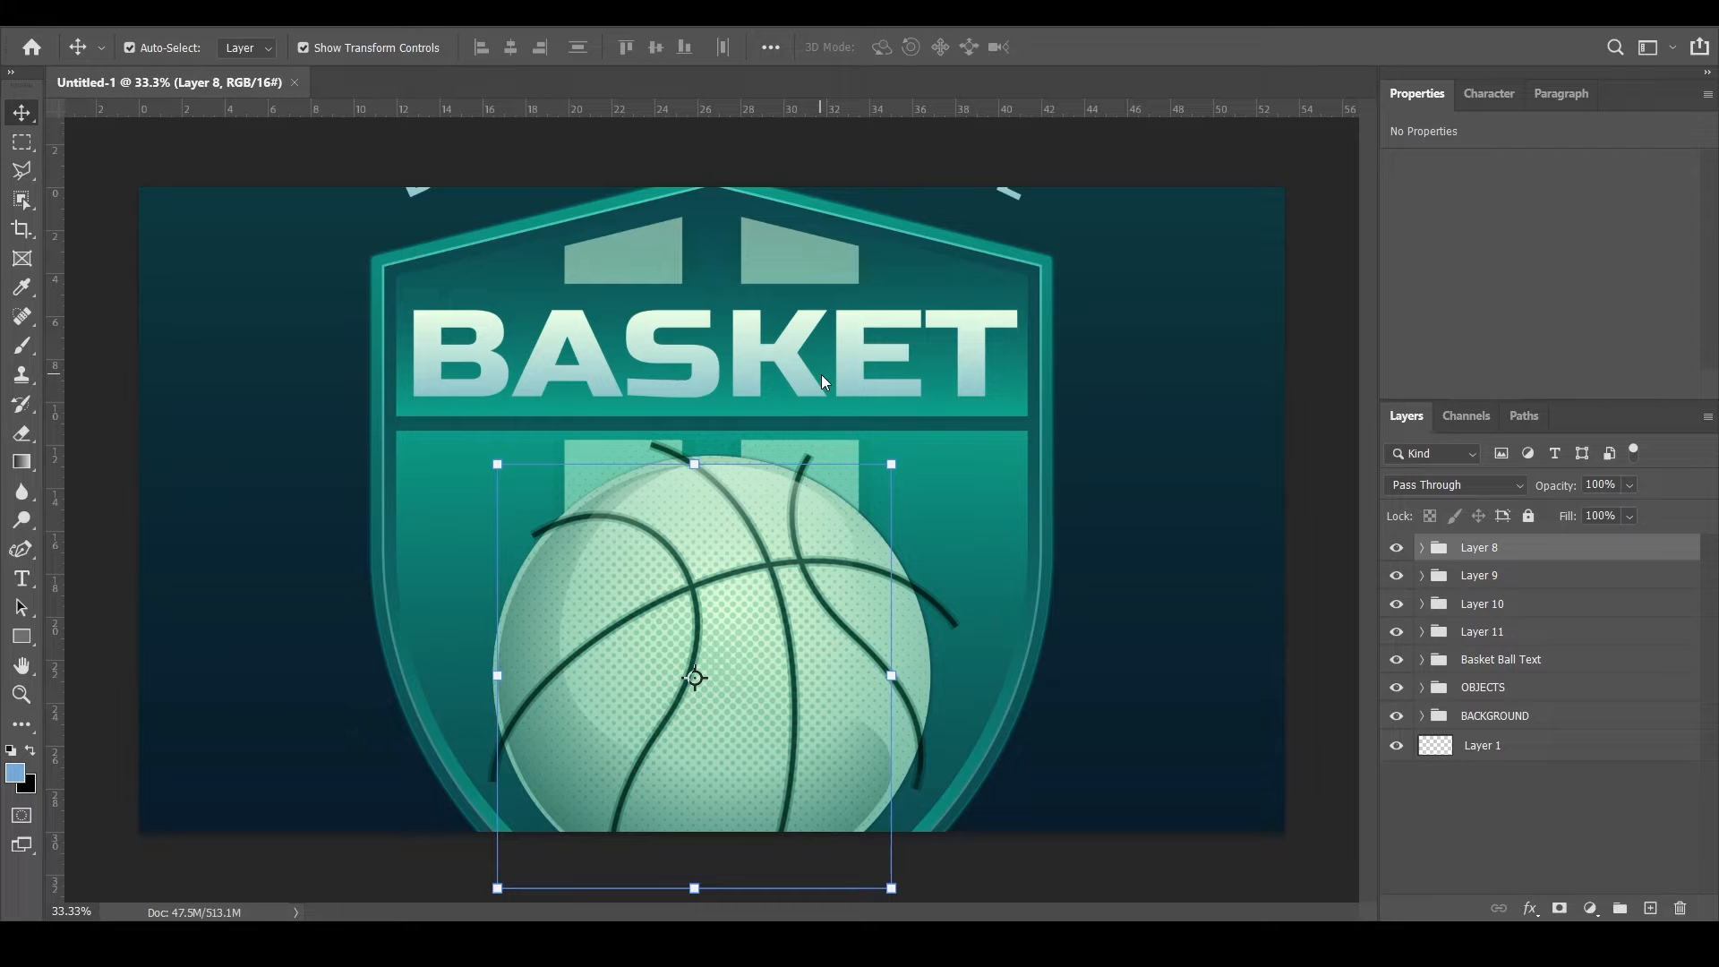
# Select all the pasted artwork to examine how far it extends beyond the canvas, and deselect it
pyautogui.scroll(-3, 787, 509)
pyautogui.scroll(-2, 1000, 534)
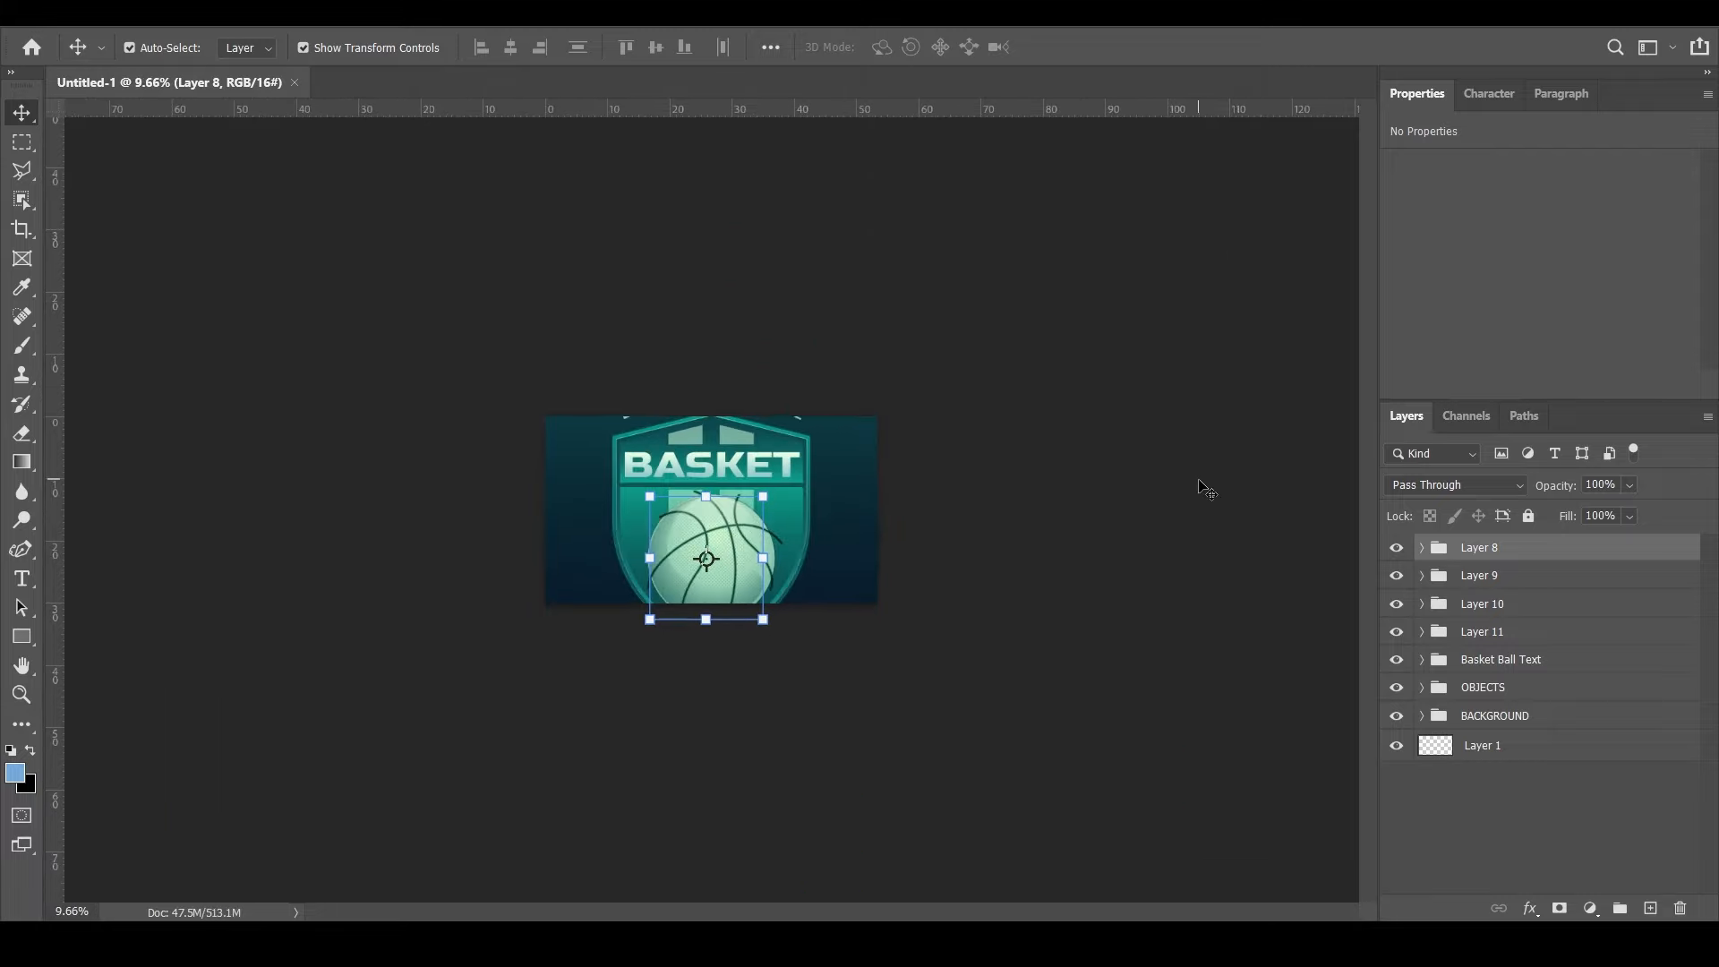
pyautogui.click(1204, 488)
pyautogui.moveTo(1154, 261); pyautogui.dragTo(211, 836)
pyautogui.scroll(2, 772, 565)
pyautogui.scroll(1, 776, 573)
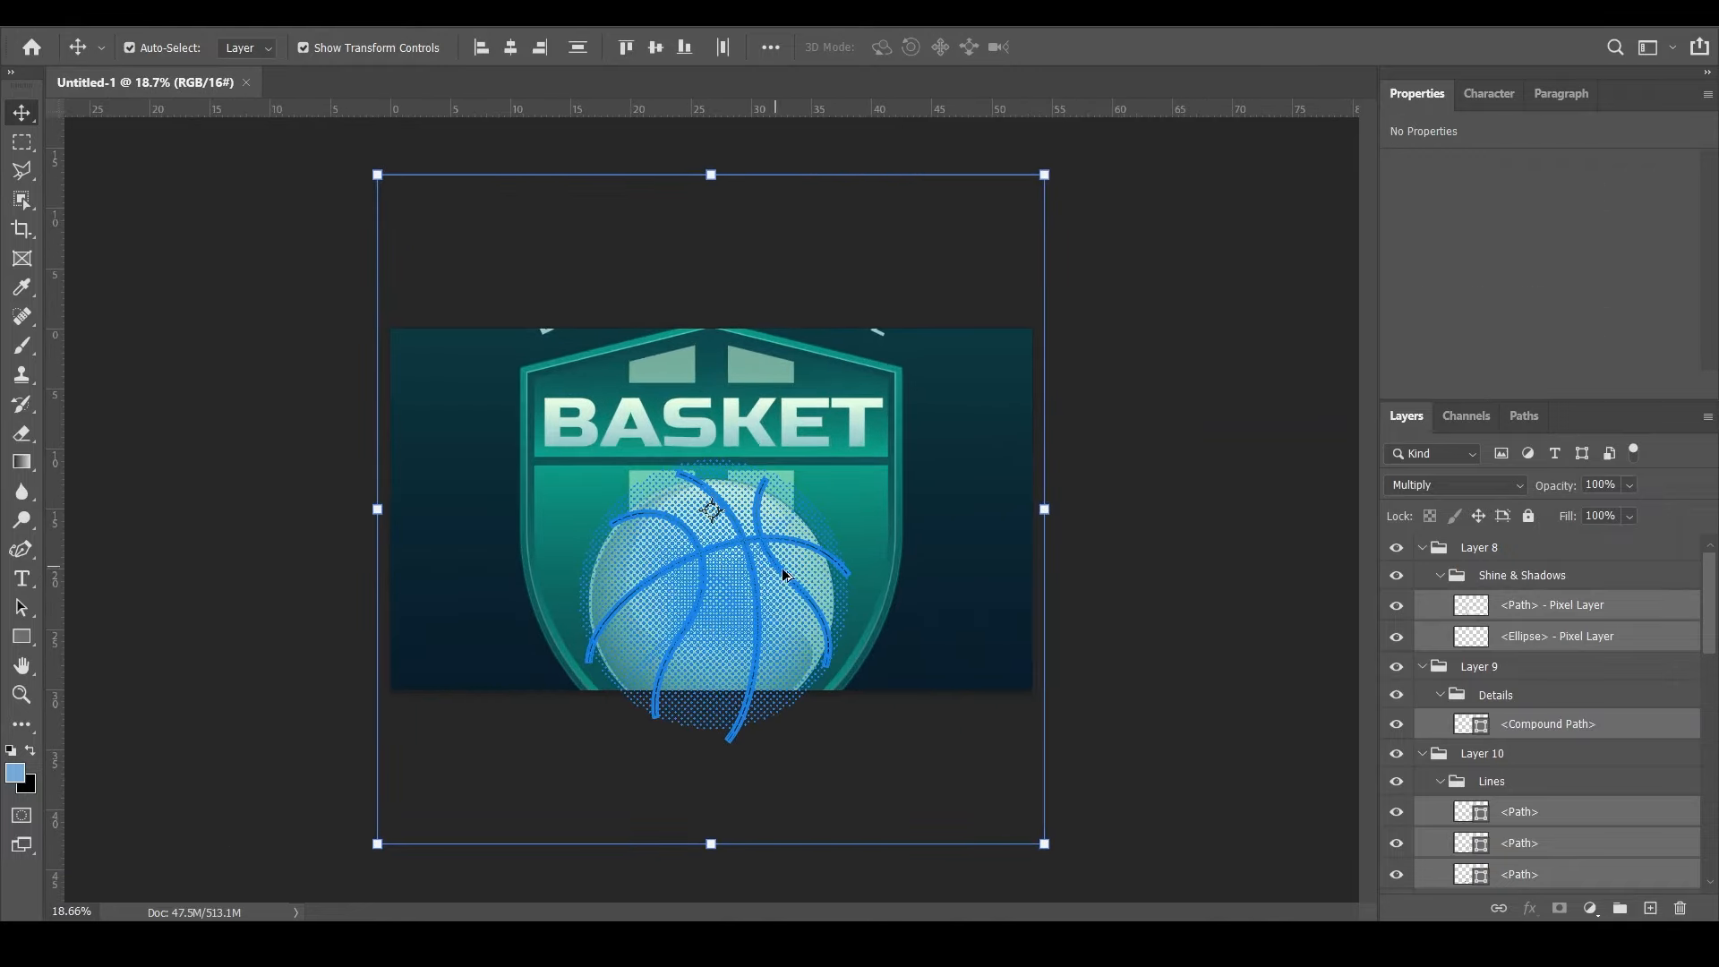
pyautogui.click(1216, 541)
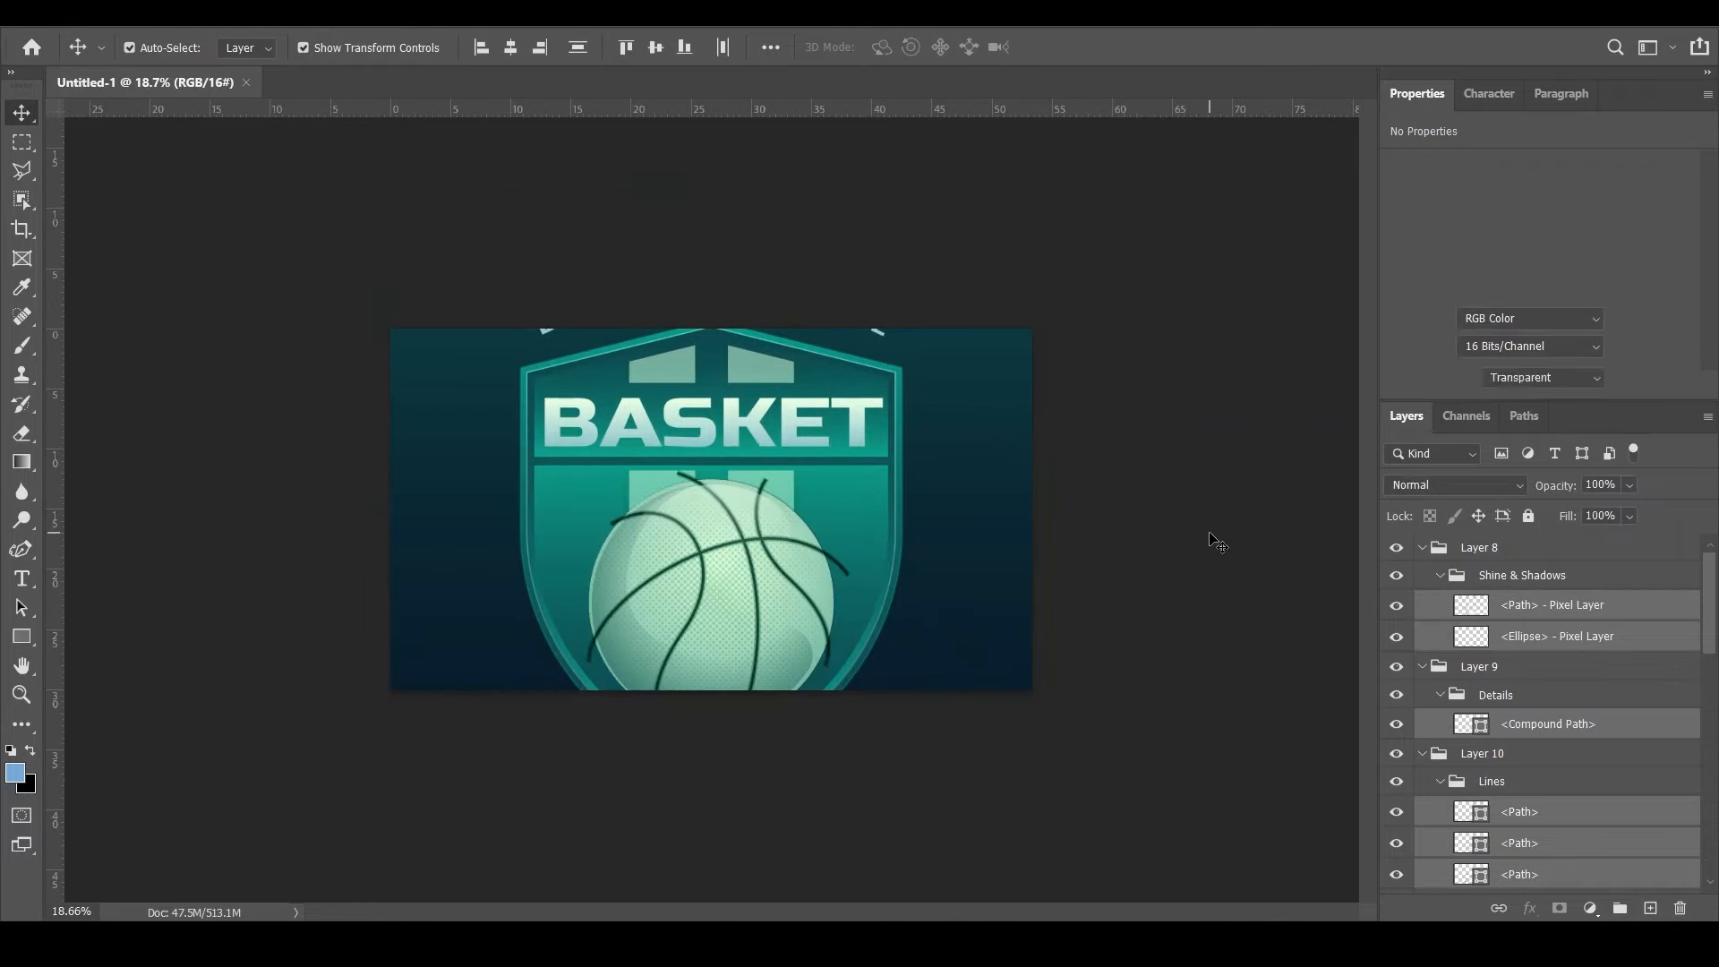
# Collapse the Layer 8 to Layer 11, Basket Ball Text, OBJECTS and BACKGROUND groups
pyautogui.click(1423, 547)
pyautogui.click(1423, 575)
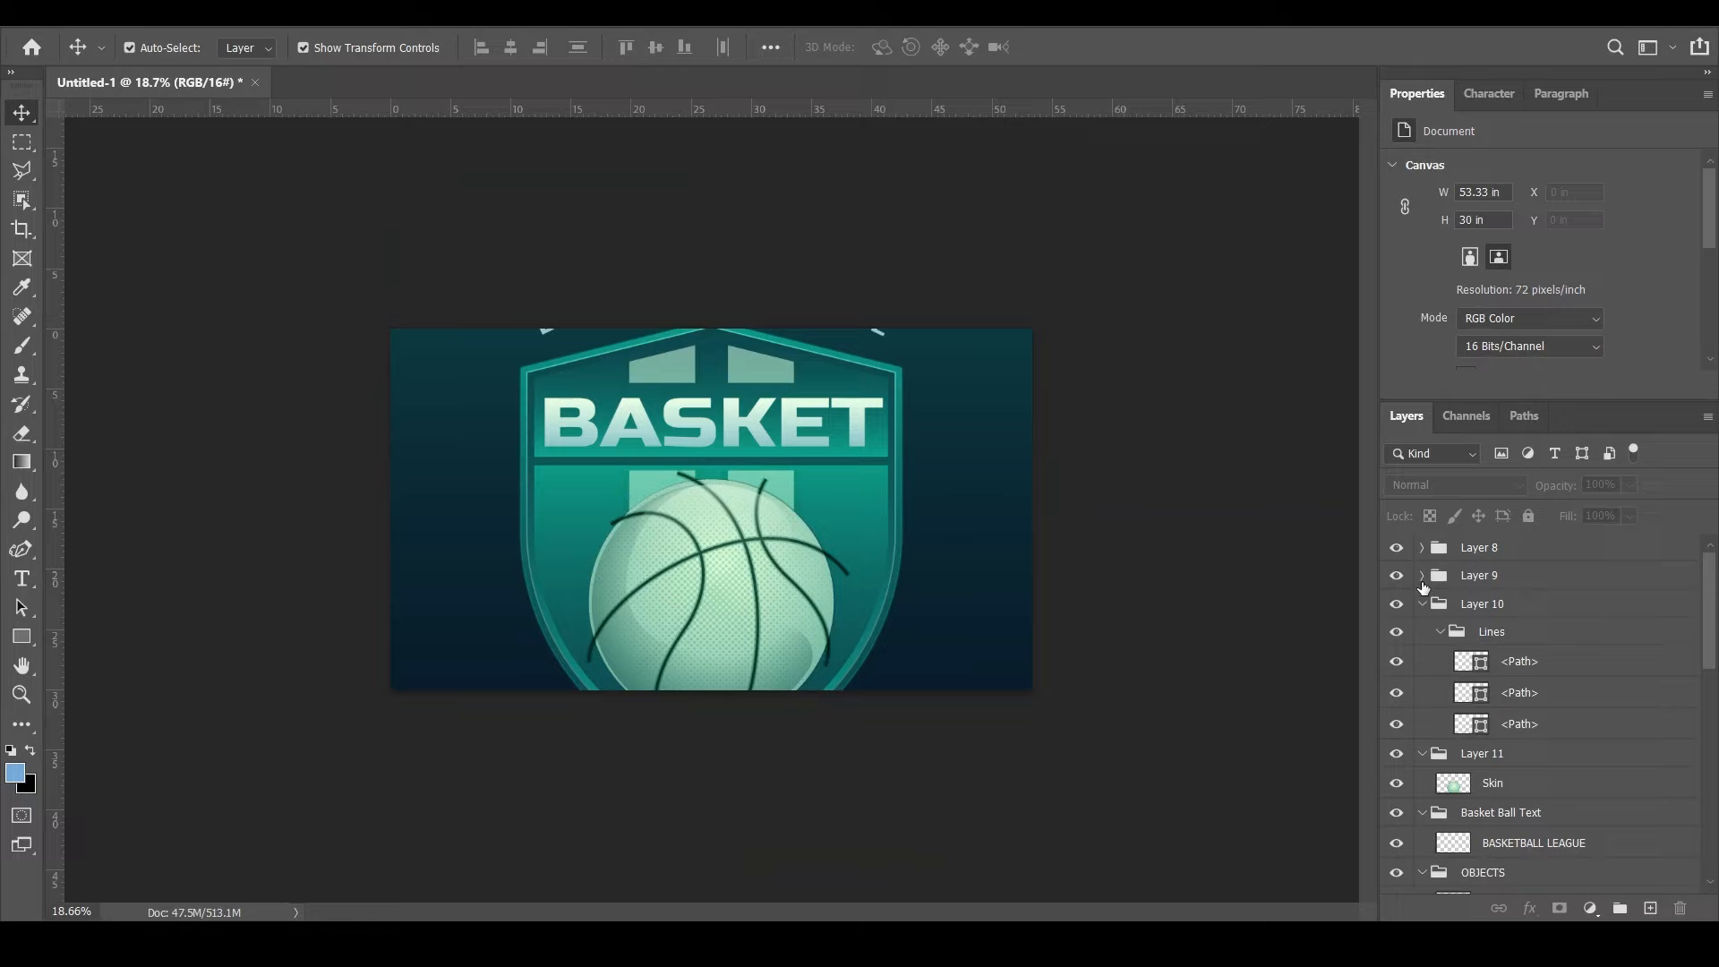
pyautogui.click(1422, 604)
pyautogui.click(1423, 631)
pyautogui.click(1423, 659)
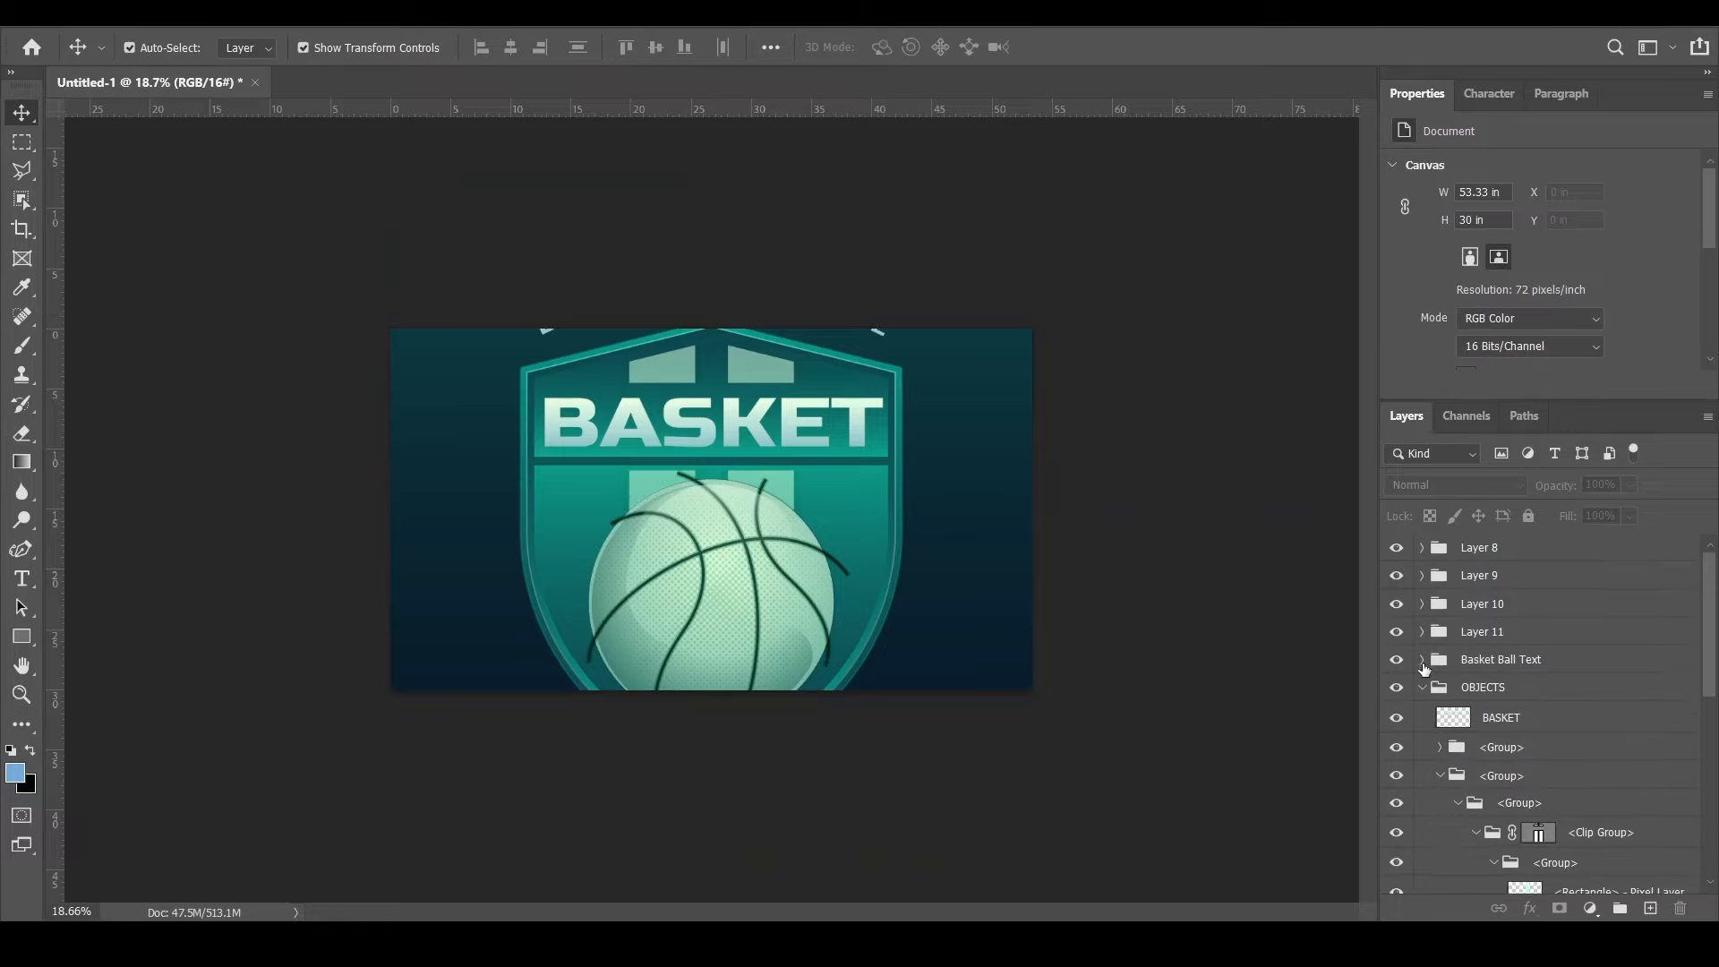
pyautogui.click(1423, 687)
pyautogui.click(1423, 715)
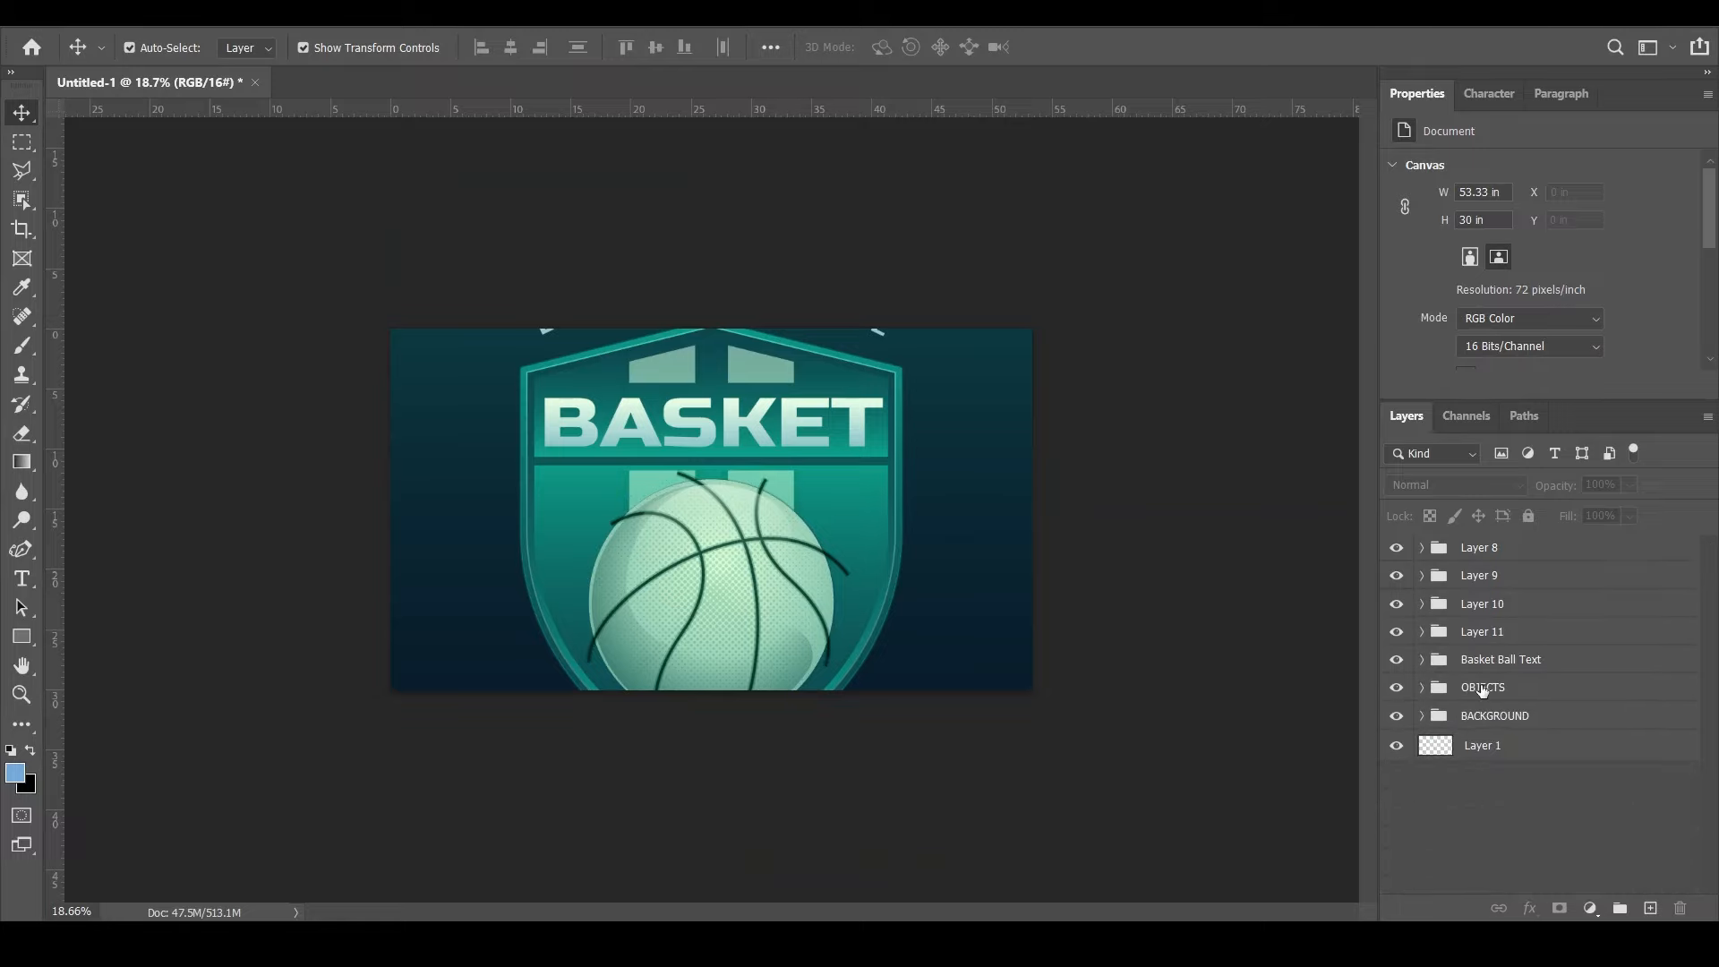
# Scale down the Layer 8 to Layer 11, Basket Ball Text and OBJECTS groups together so the whole logo fits inside the canvas
pyautogui.click(1482, 687)
pyautogui.keyDown('shift'); pyautogui.click(1487, 658); pyautogui.keyUp('shift')
pyautogui.keyDown('shift'); pyautogui.click(1484, 631); pyautogui.keyUp('shift')
pyautogui.keyDown('shift'); pyautogui.click(1485, 604); pyautogui.keyUp('shift')
pyautogui.keyDown('shift'); pyautogui.click(1485, 575); pyautogui.keyUp('shift')
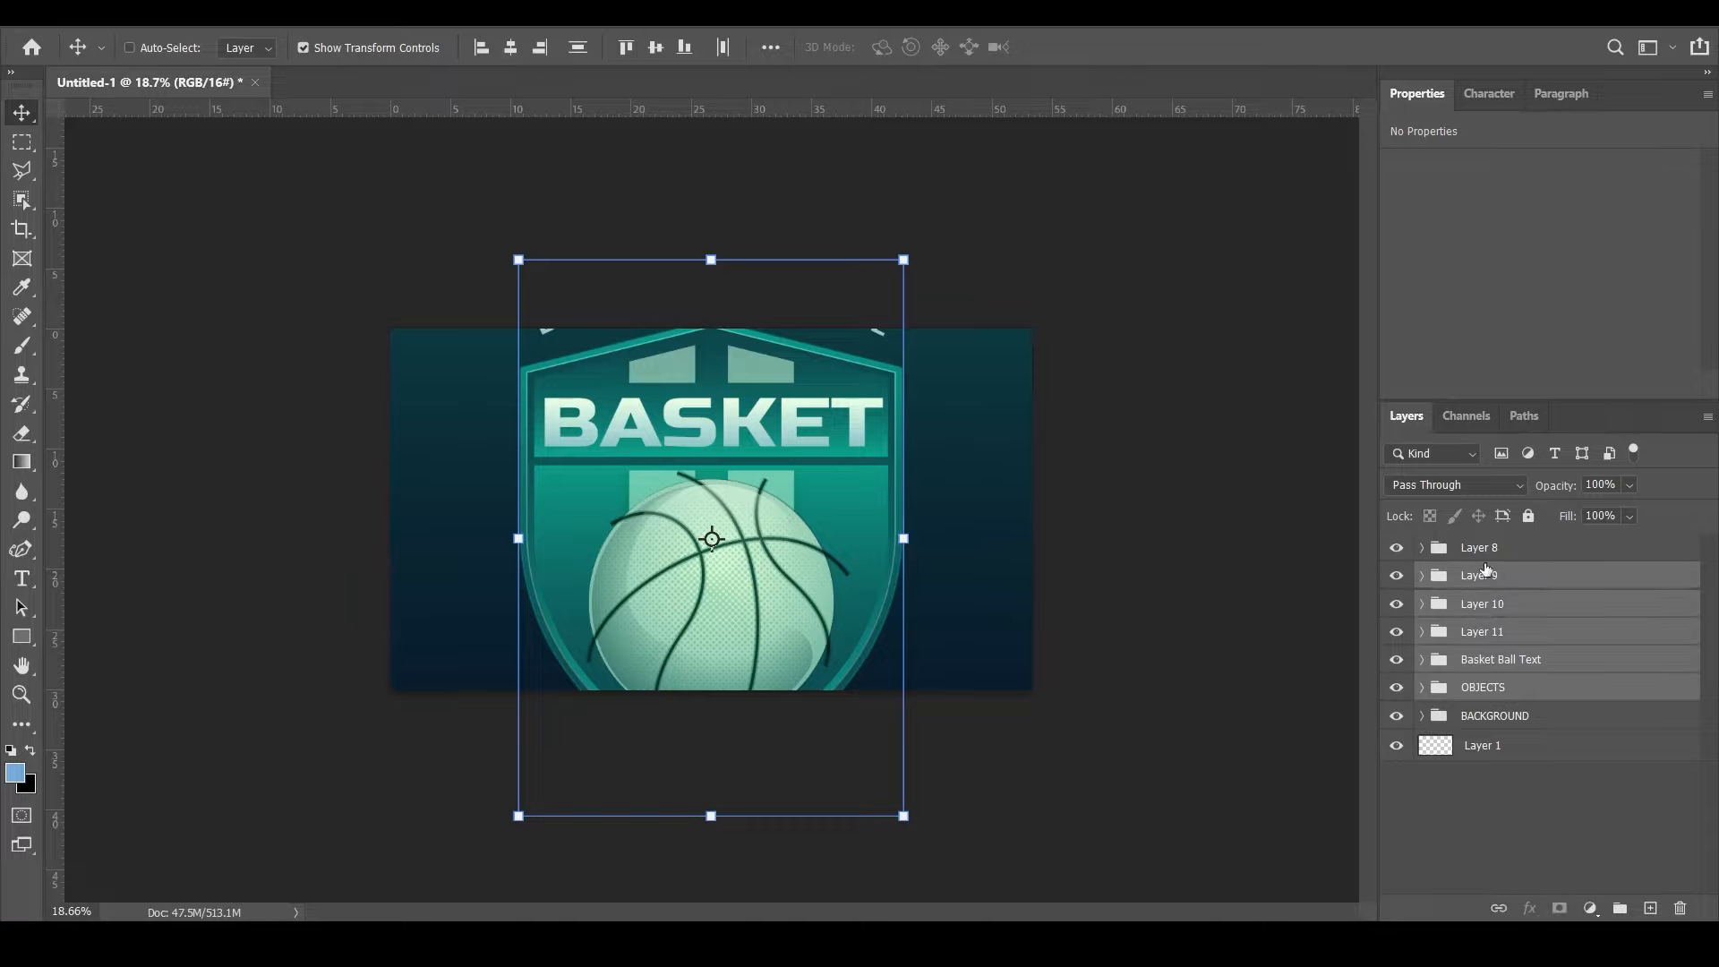
pyautogui.keyDown('shift'); pyautogui.click(1485, 547); pyautogui.keyUp('shift')
pyautogui.press('ctrl')
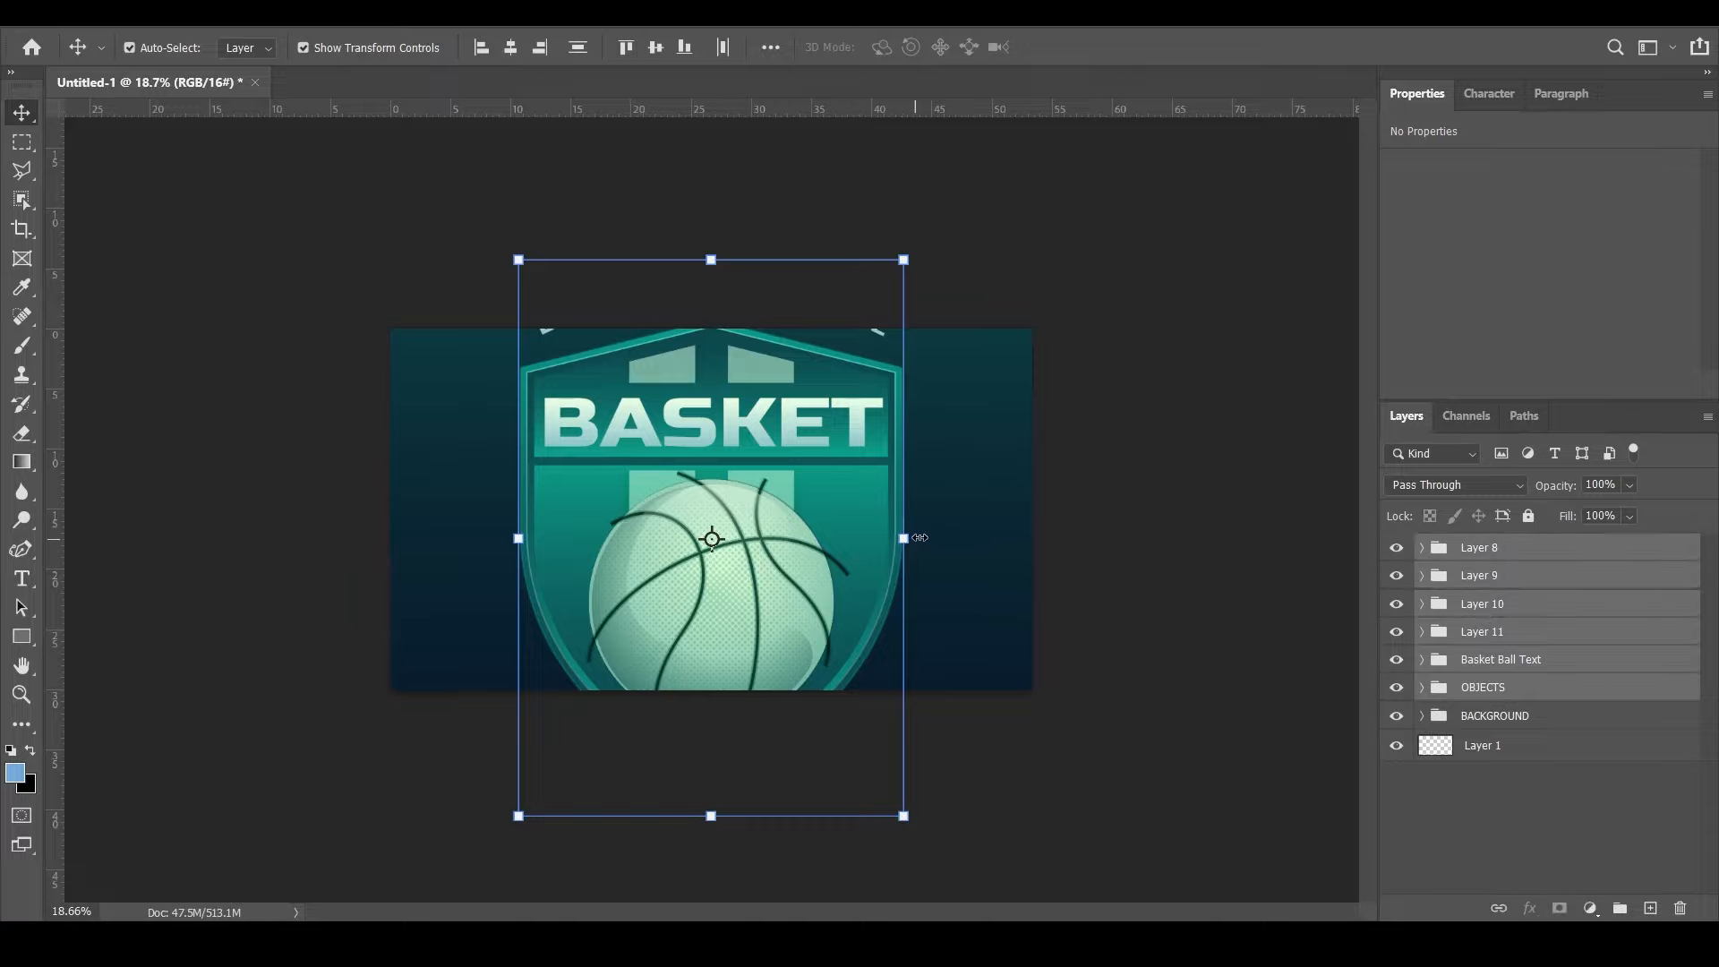
pyautogui.moveTo(900, 539); pyautogui.dragTo(740, 552)
pyautogui.press('Return')
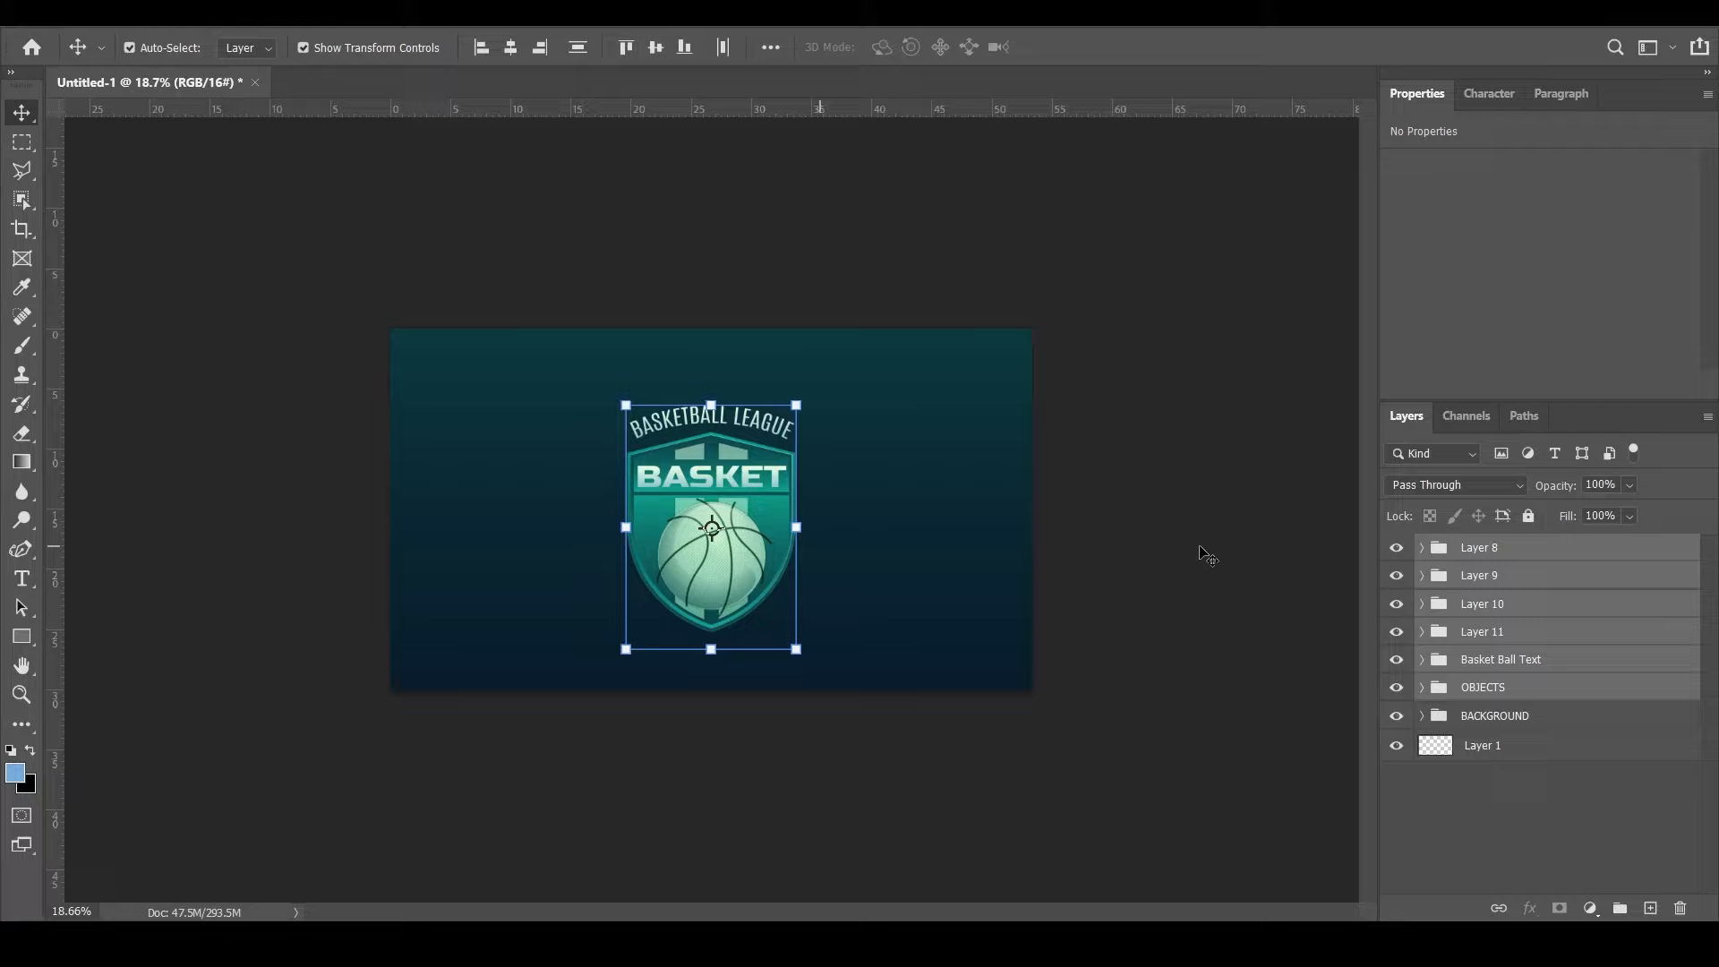
pyautogui.click(1130, 569)
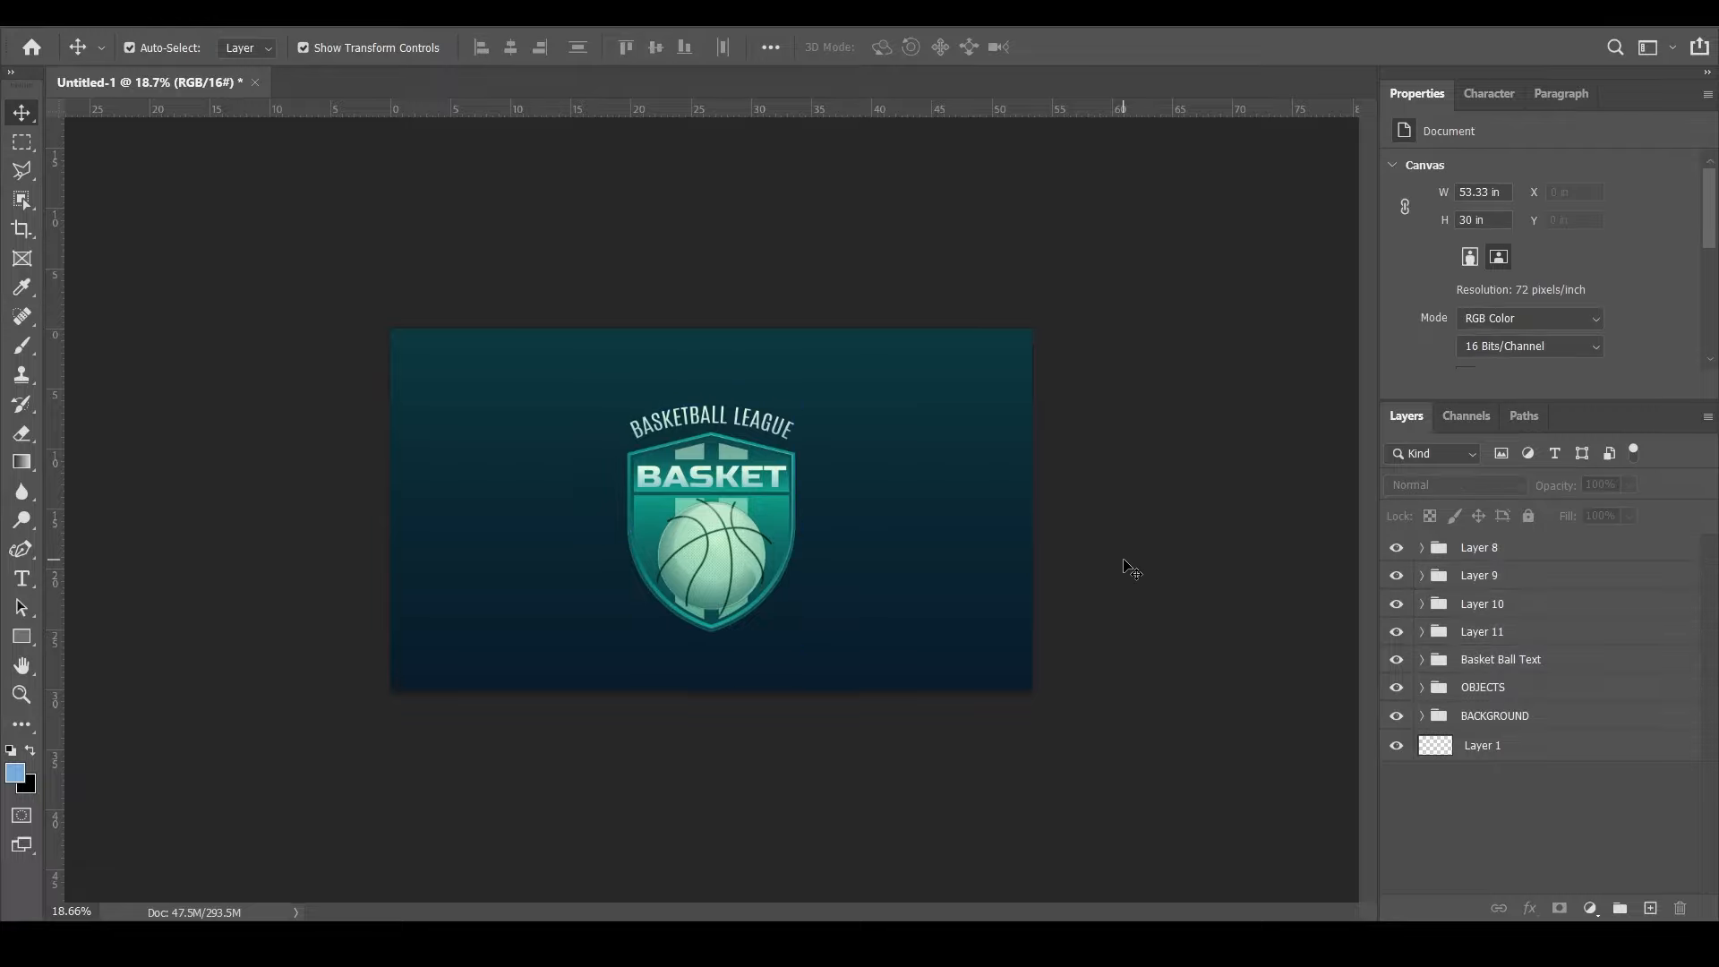
# Save the document as a Photoshop file named LOGO in the Basket Ball Animation folder, and delete the empty Layer 1
pyautogui.scroll(1, 701, 565)
pyautogui.scroll(1, 701, 566)
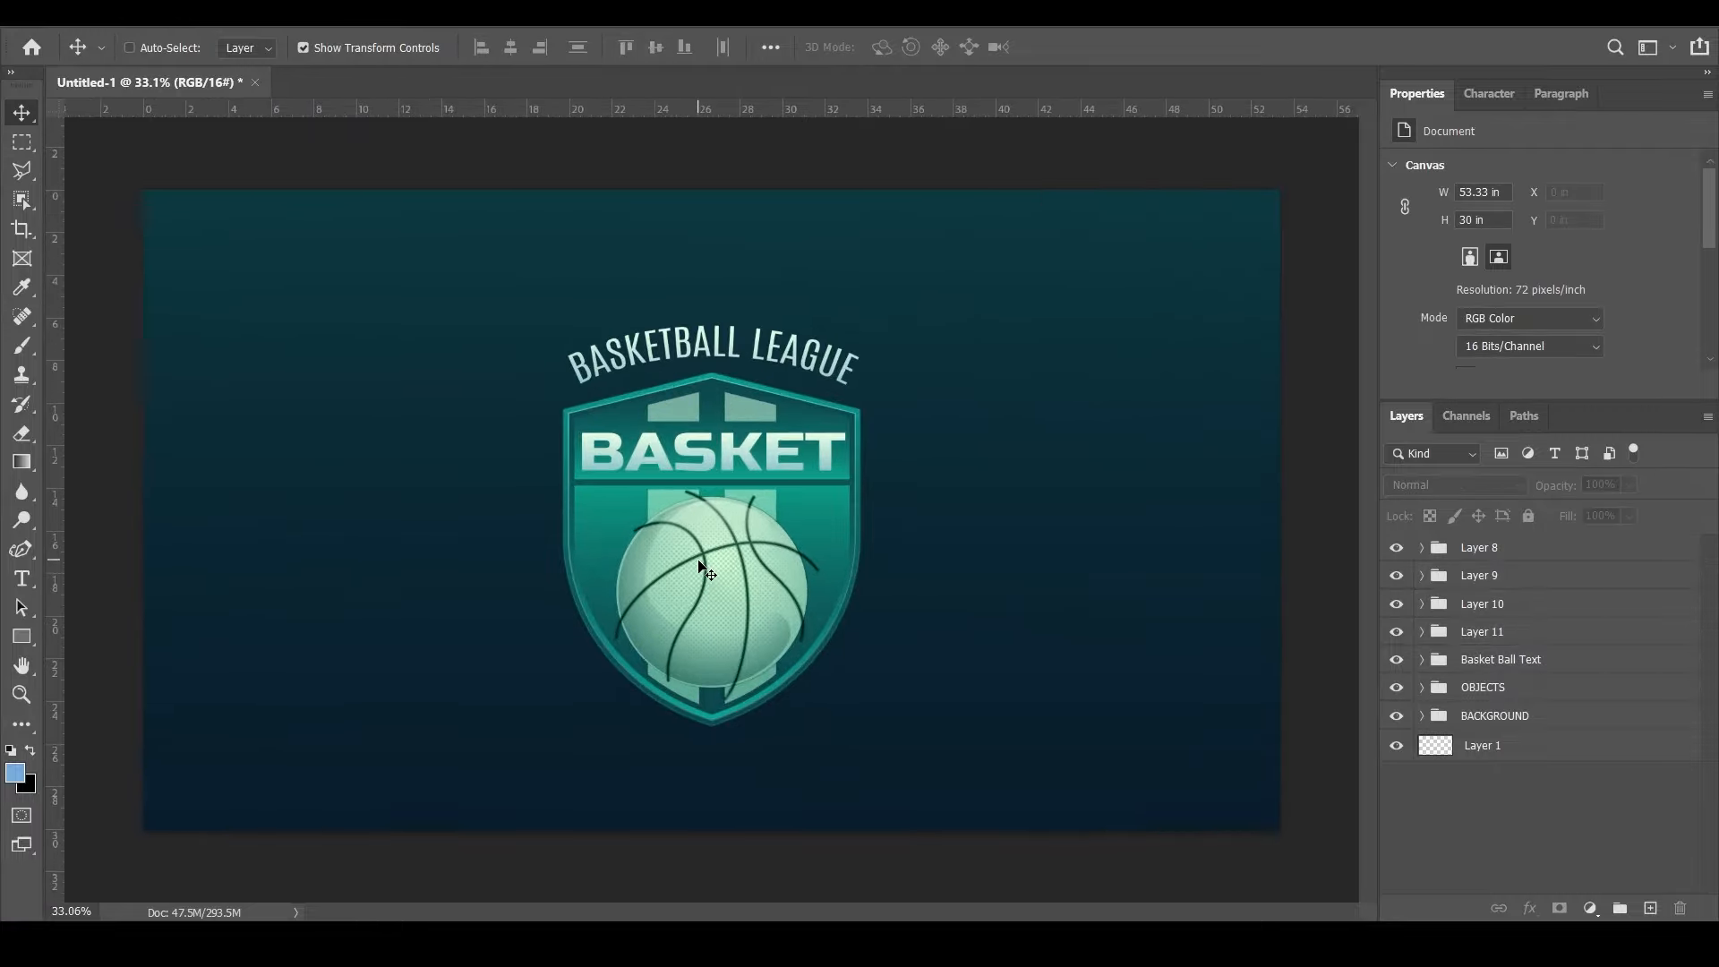
pyautogui.hotkey('ctrl', 's')
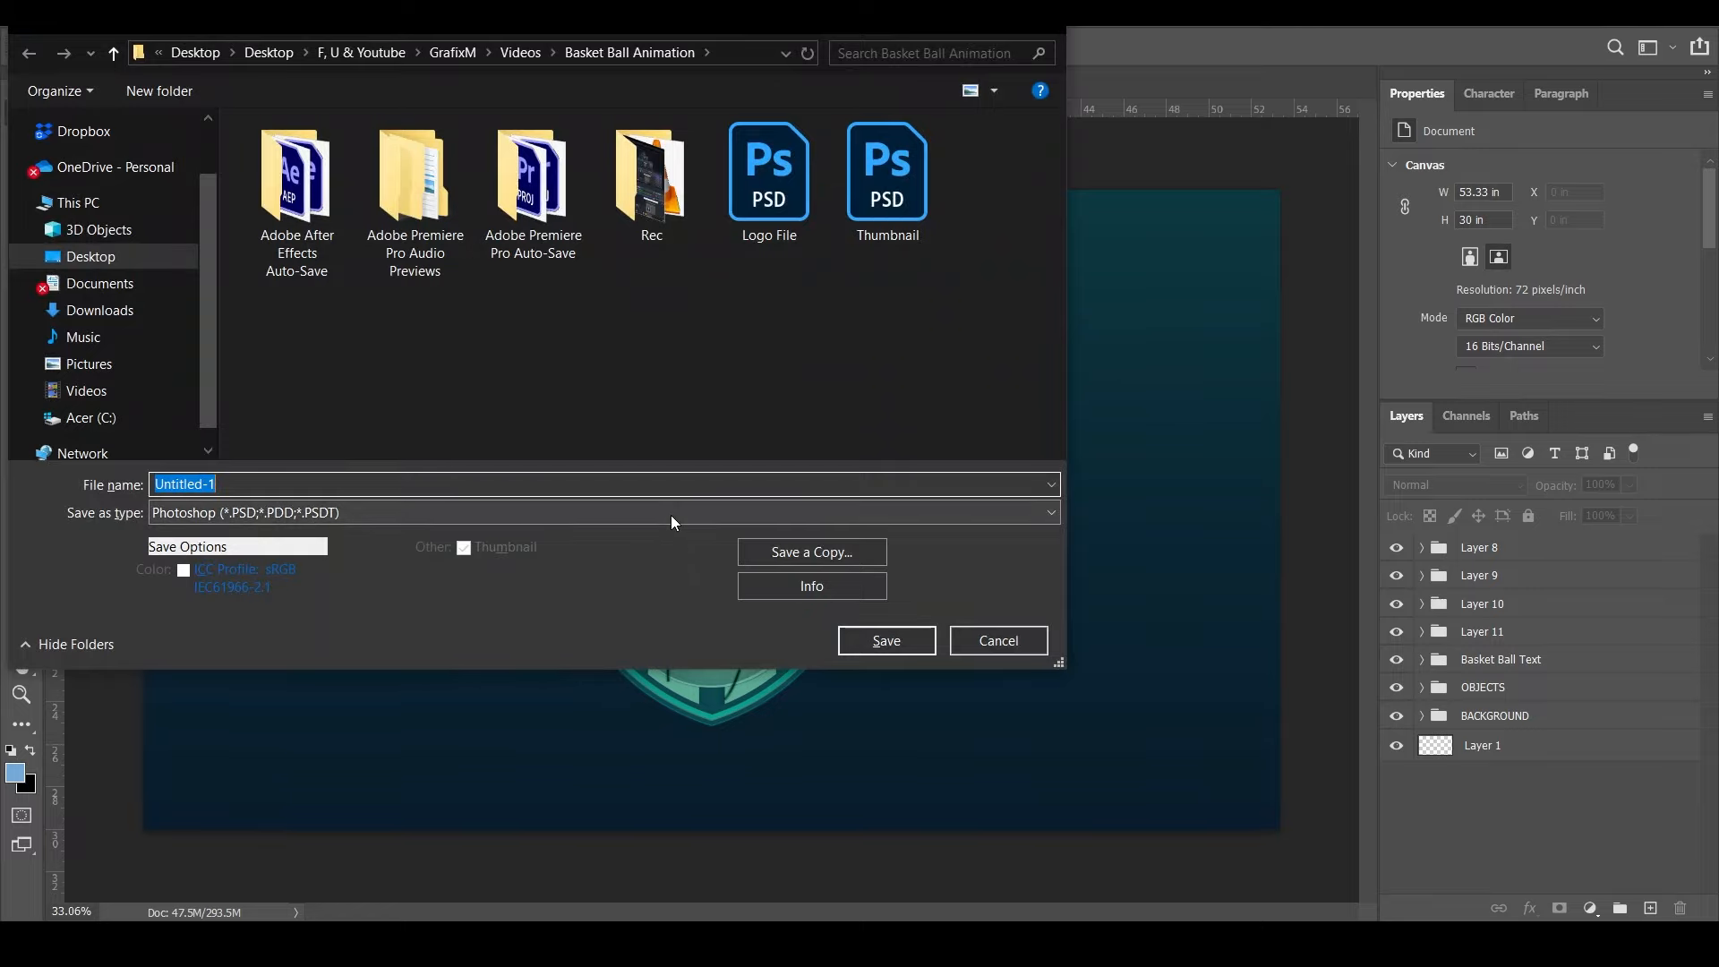
pyautogui.write('LOGO')
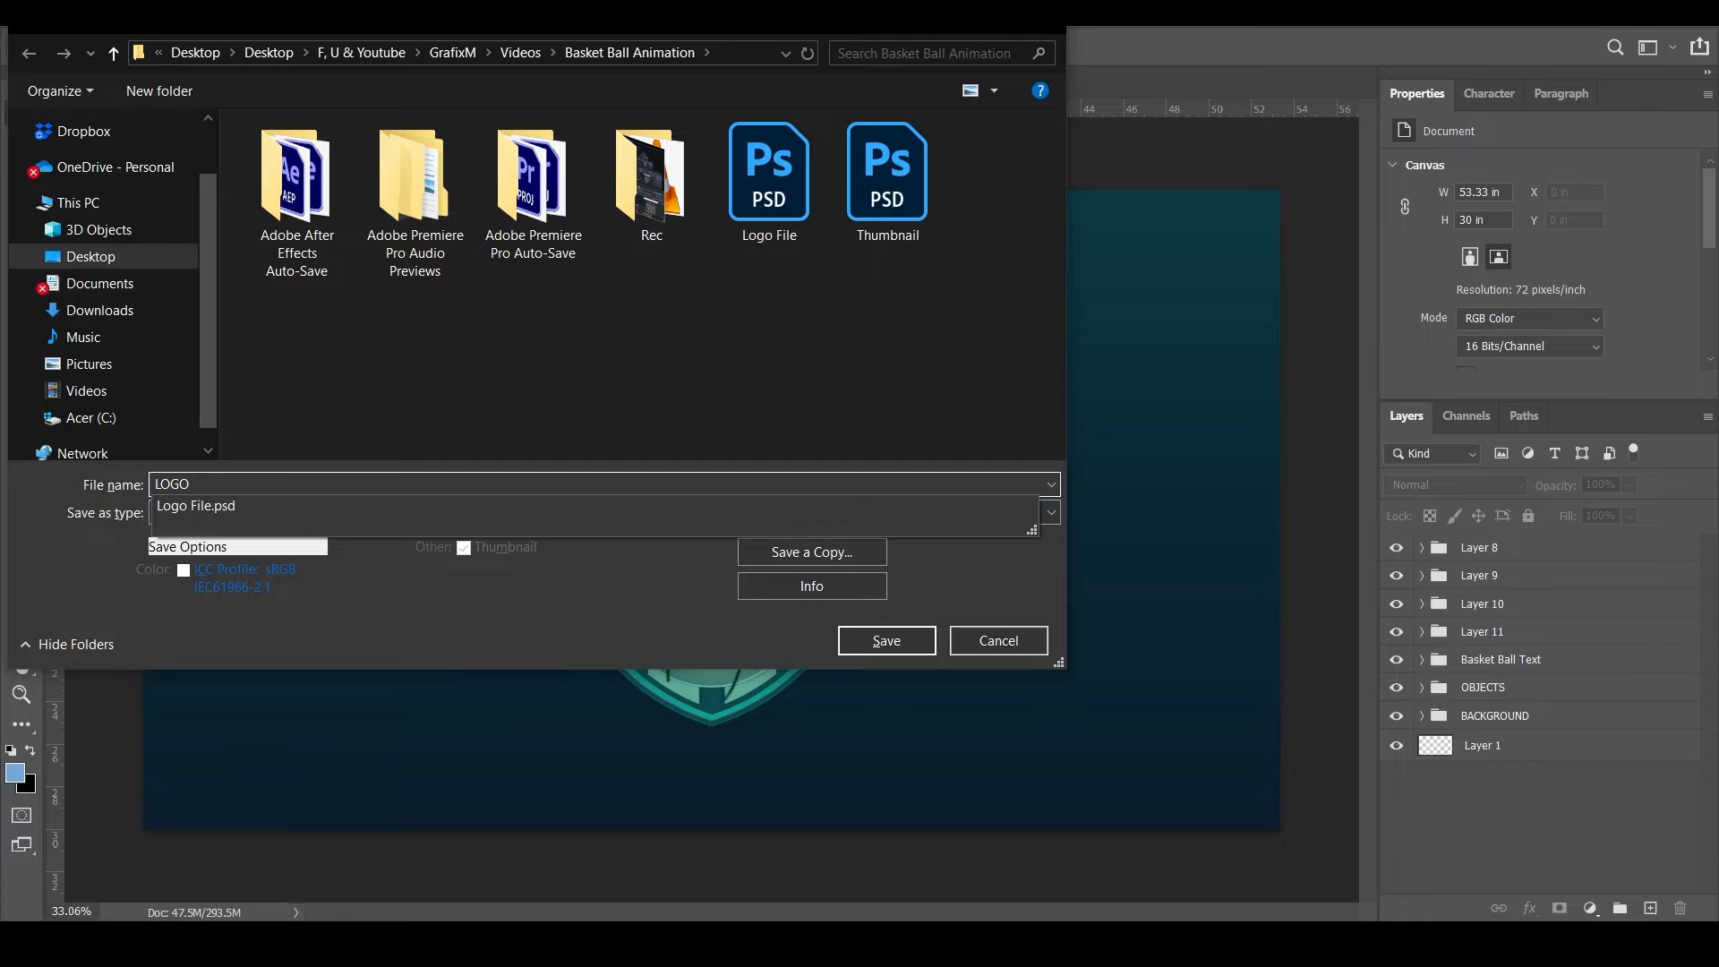
pyautogui.press('Return')
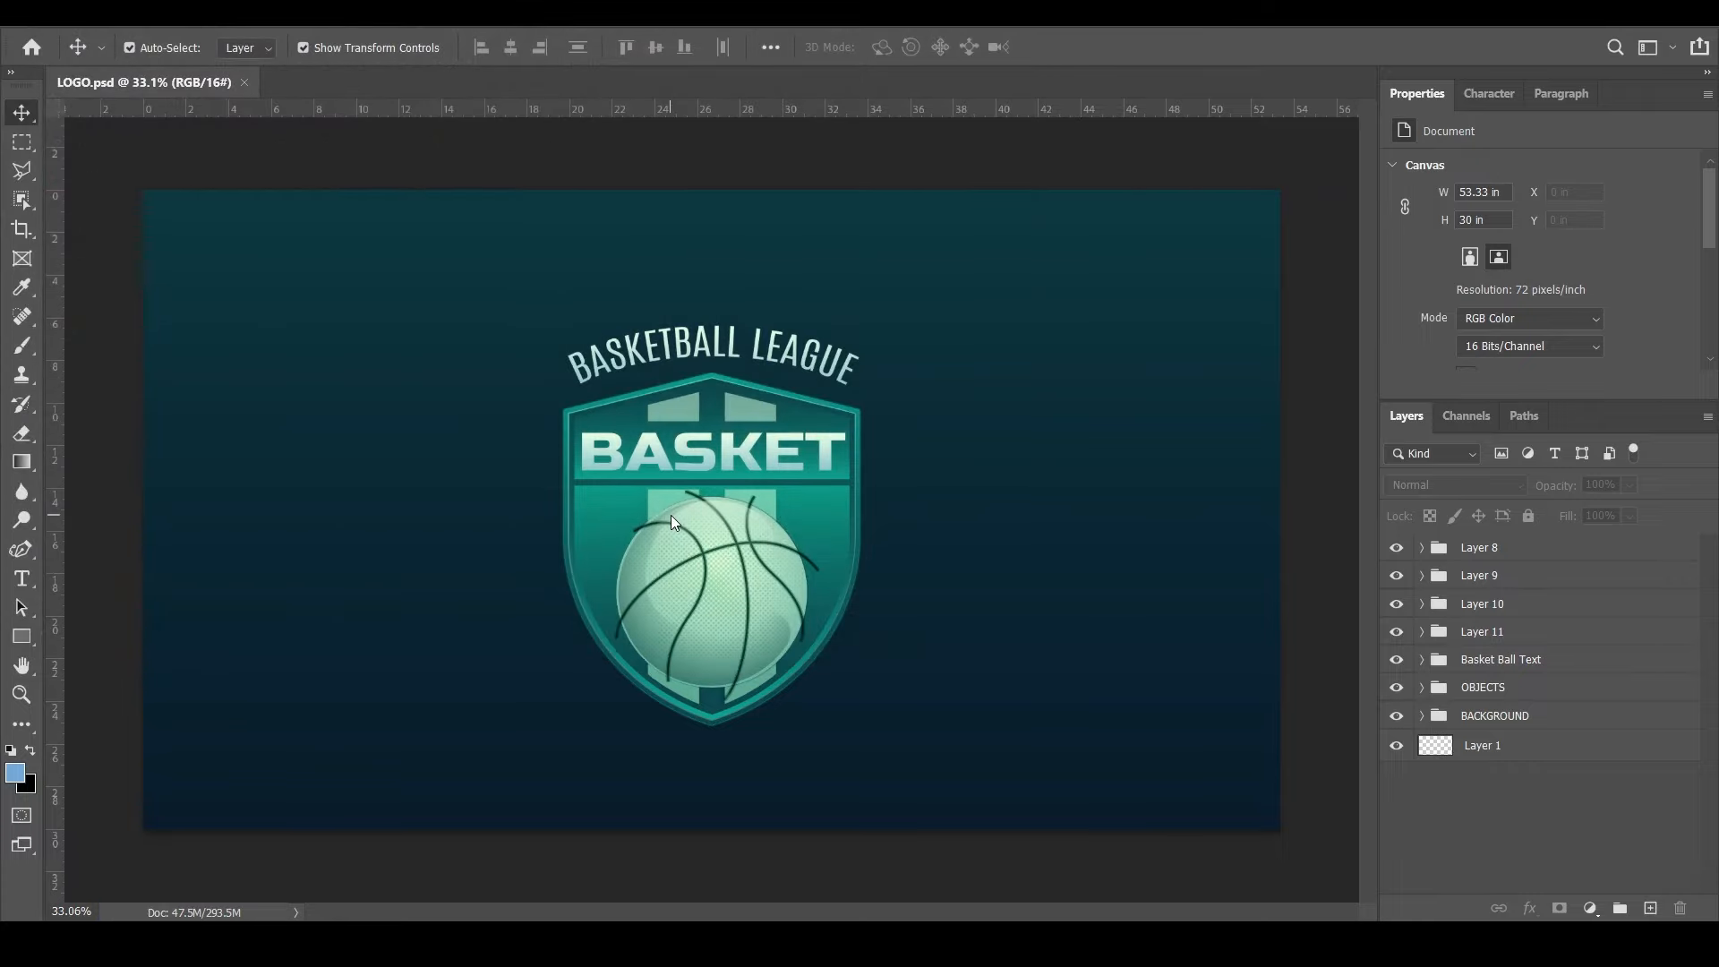
pyautogui.click(1483, 749)
pyautogui.click(1676, 905)
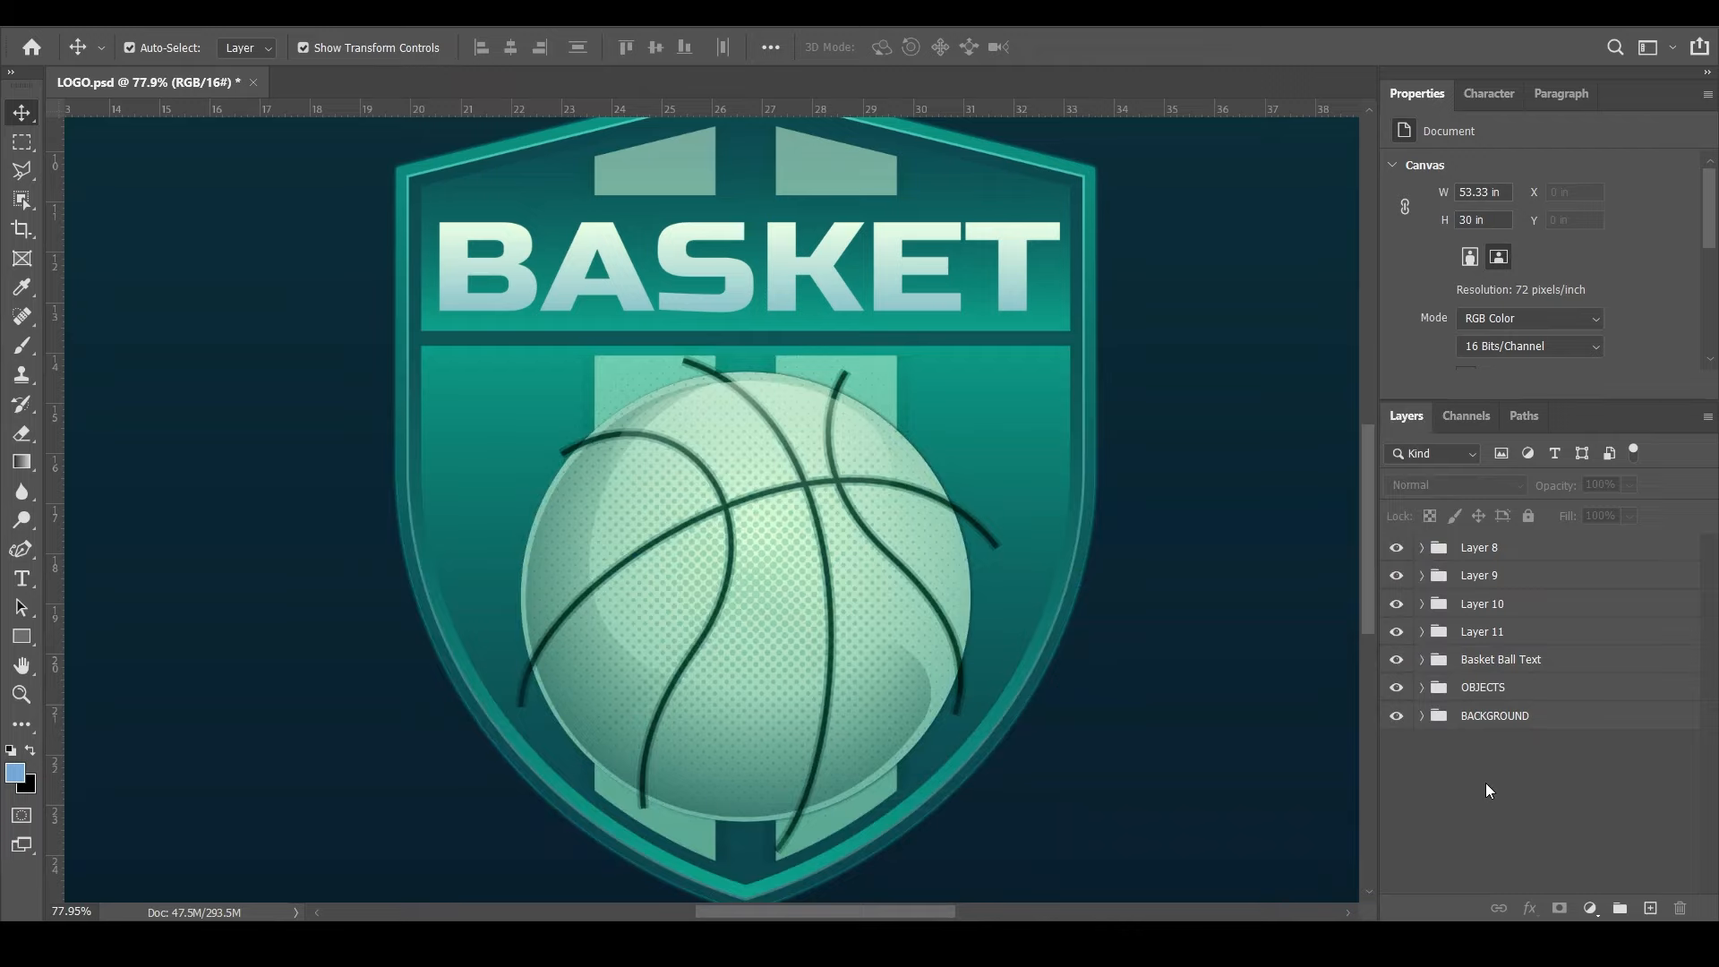
# Move the <Path> and <Ellipse> pixel layers out of Layer 8's Shine & Shadows subgroup to the top of the layer stack
pyautogui.click(1421, 548)
pyautogui.click(1439, 575)
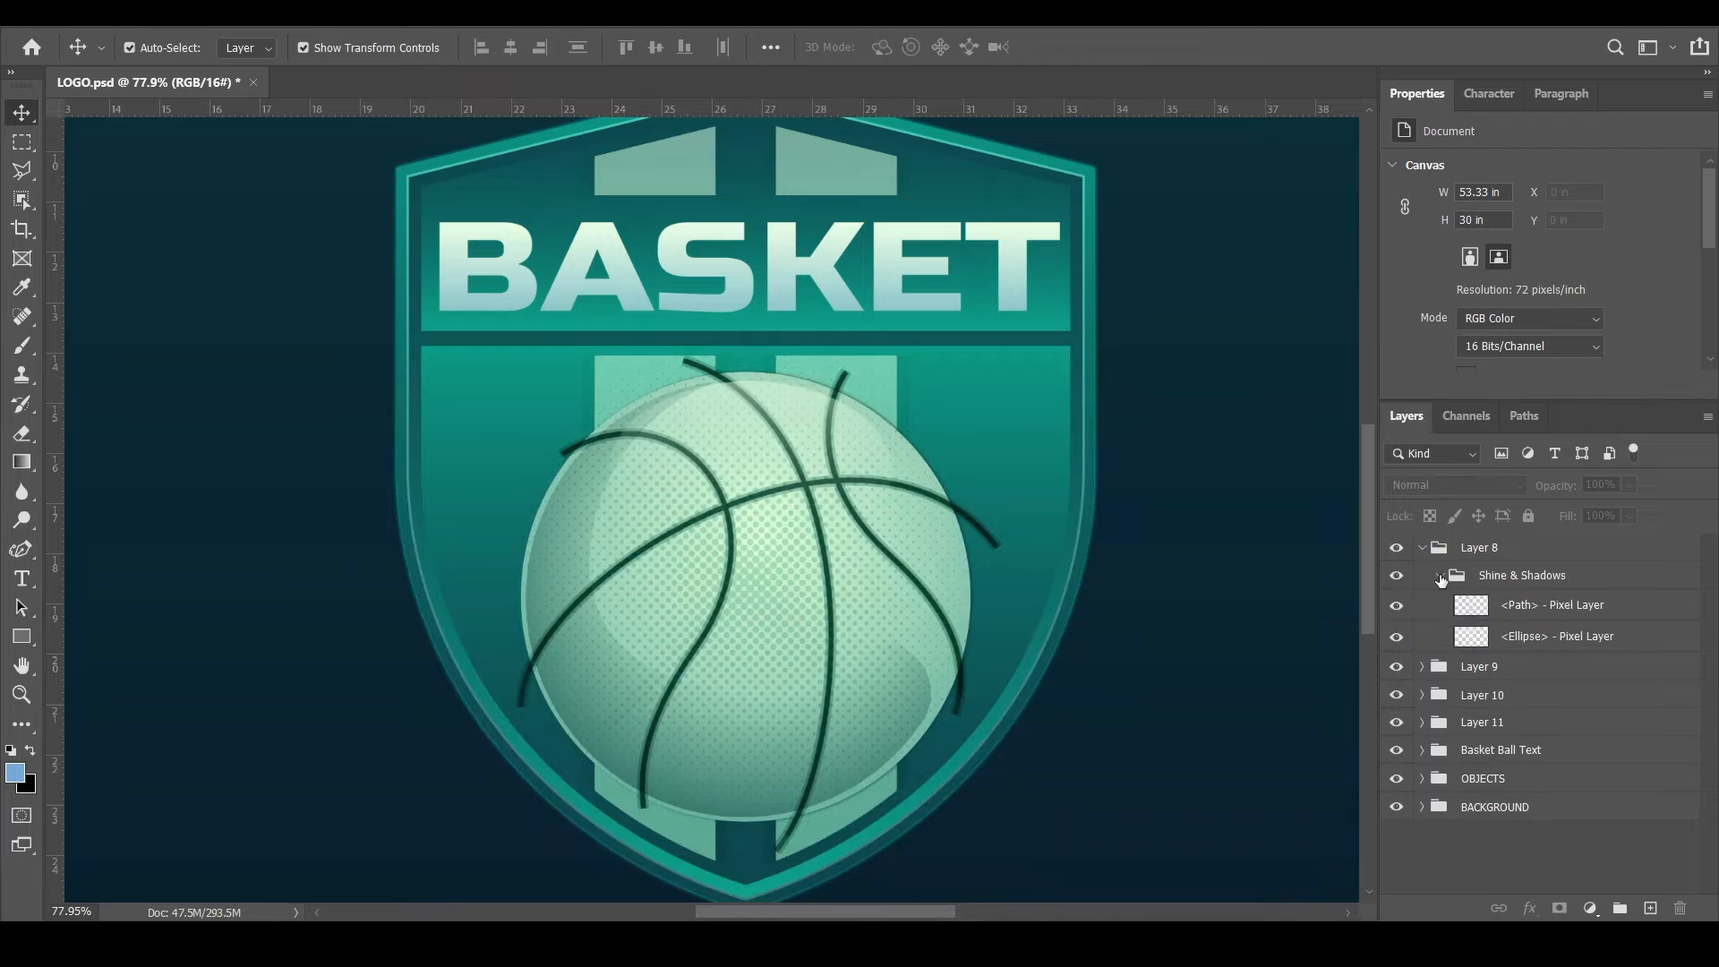
pyautogui.click(1536, 607)
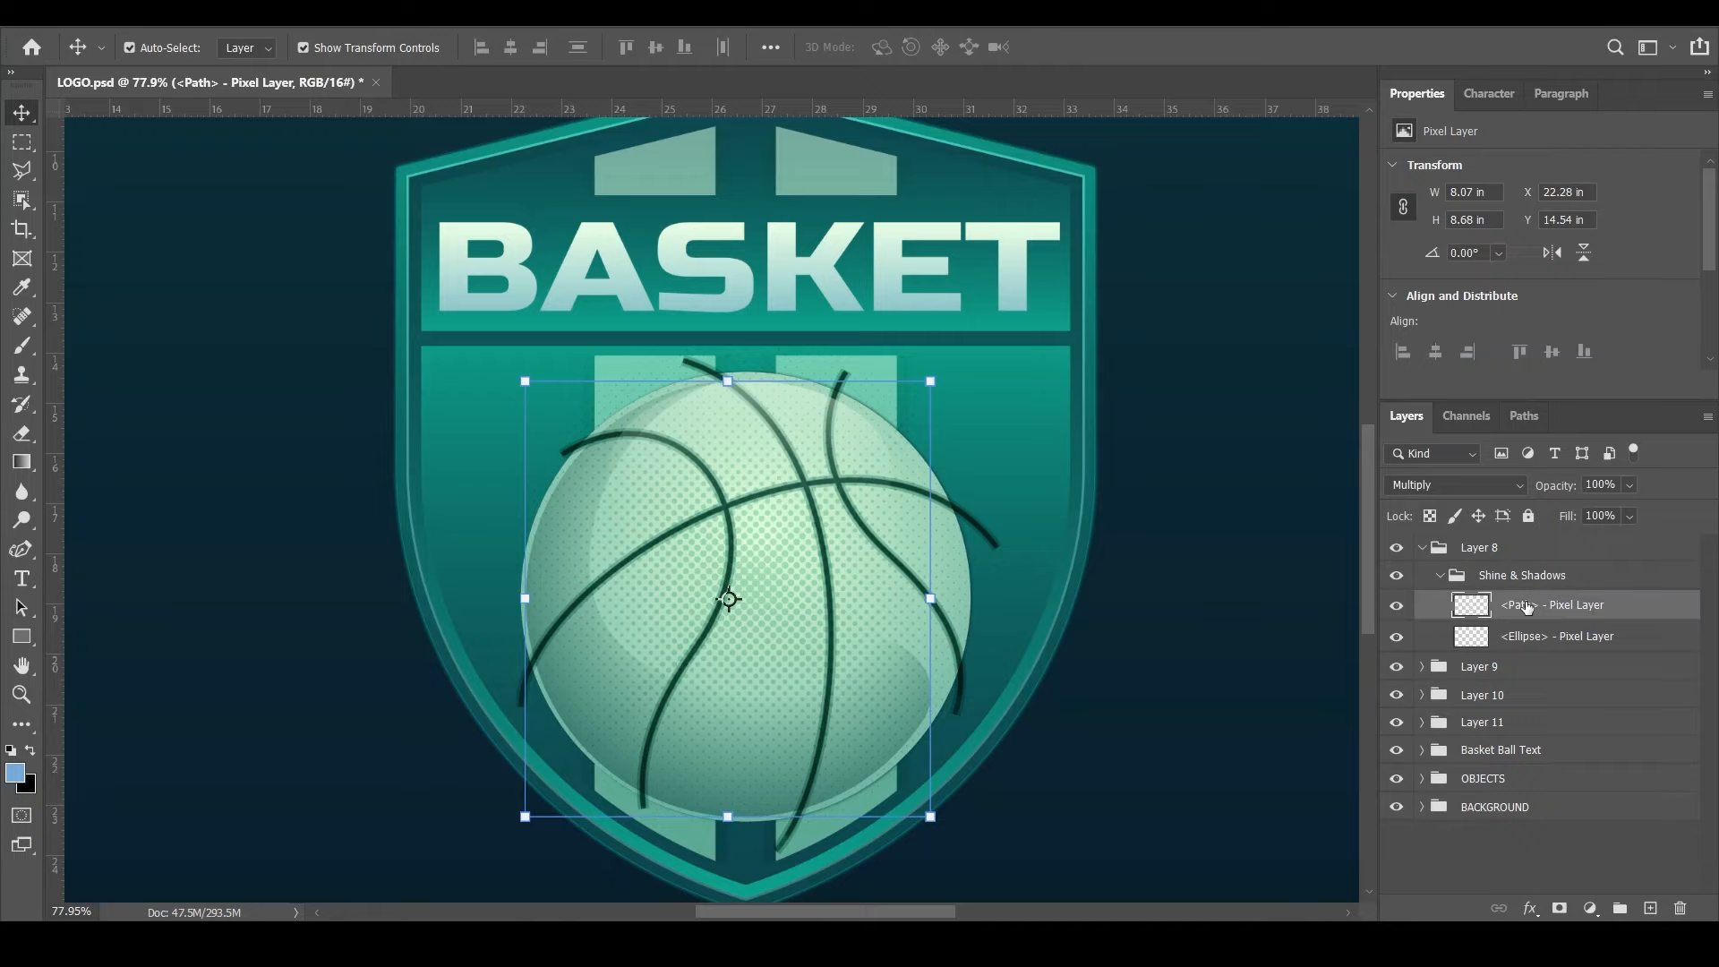
pyautogui.moveTo(1527, 611); pyautogui.dragTo(1503, 543)
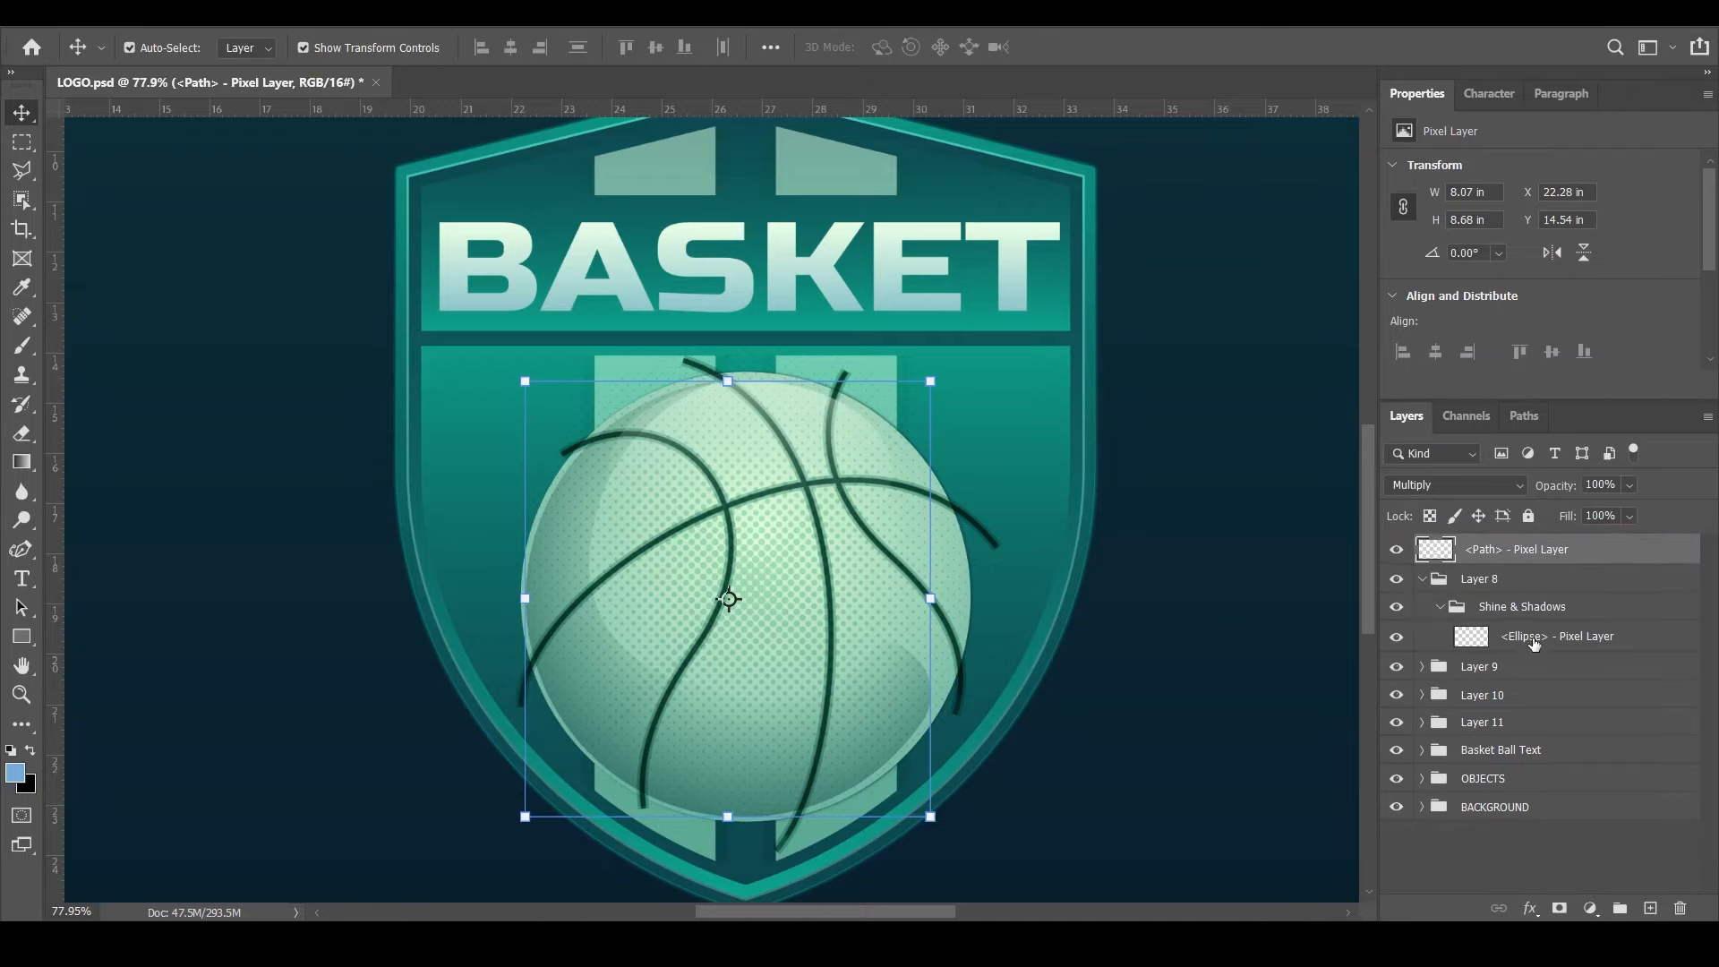
pyautogui.moveTo(1533, 641); pyautogui.dragTo(1516, 569)
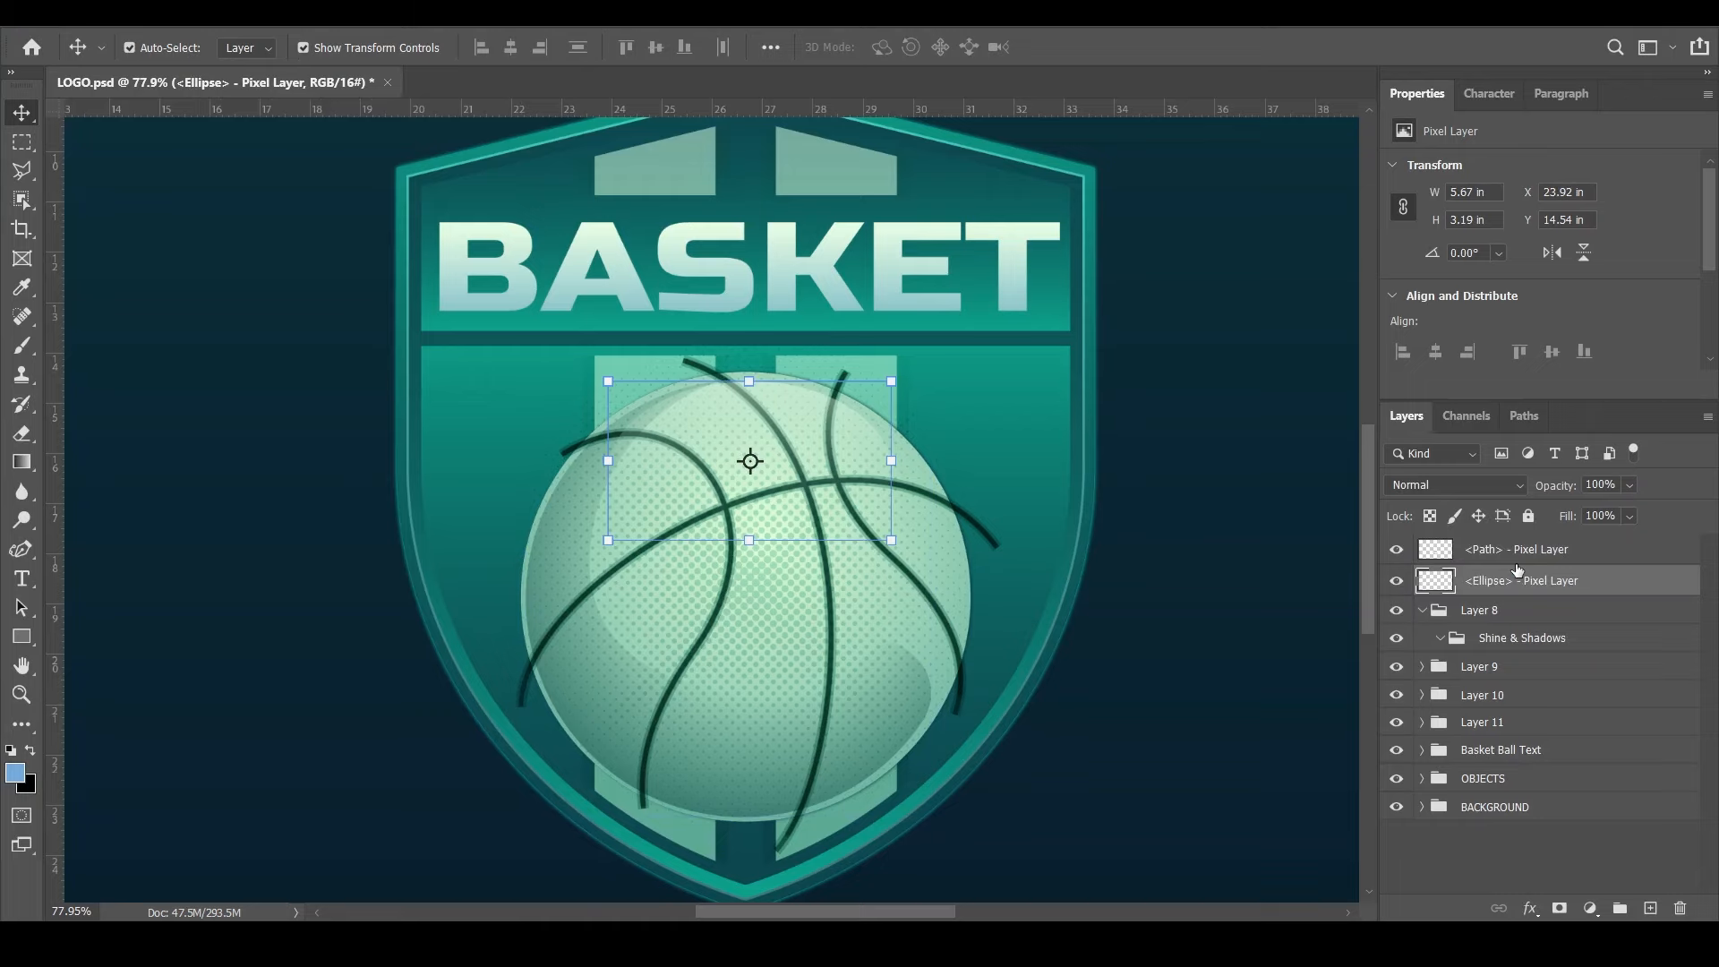
# Rename the <Path> pixel layer as Shadow and toggle its visibility to check what it covers
pyautogui.rightClick(1504, 552)
pyautogui.click(1527, 555)
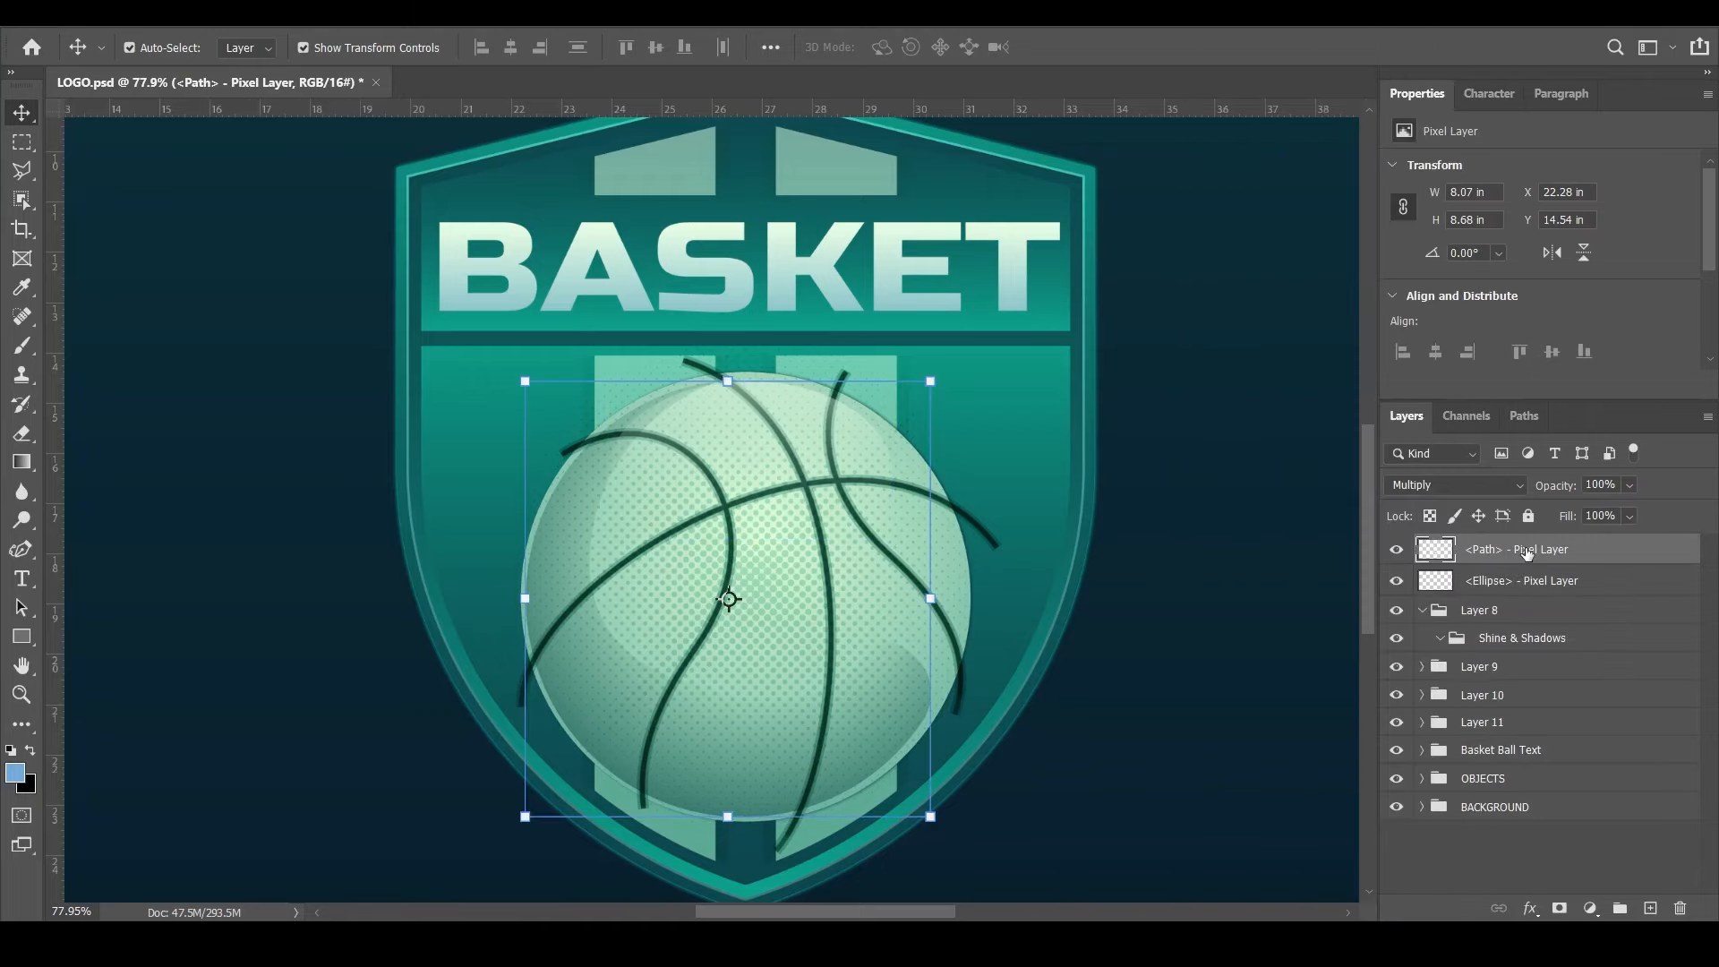
pyautogui.doubleClick(1527, 552)
pyautogui.write('Shadow')
pyautogui.press('Return')
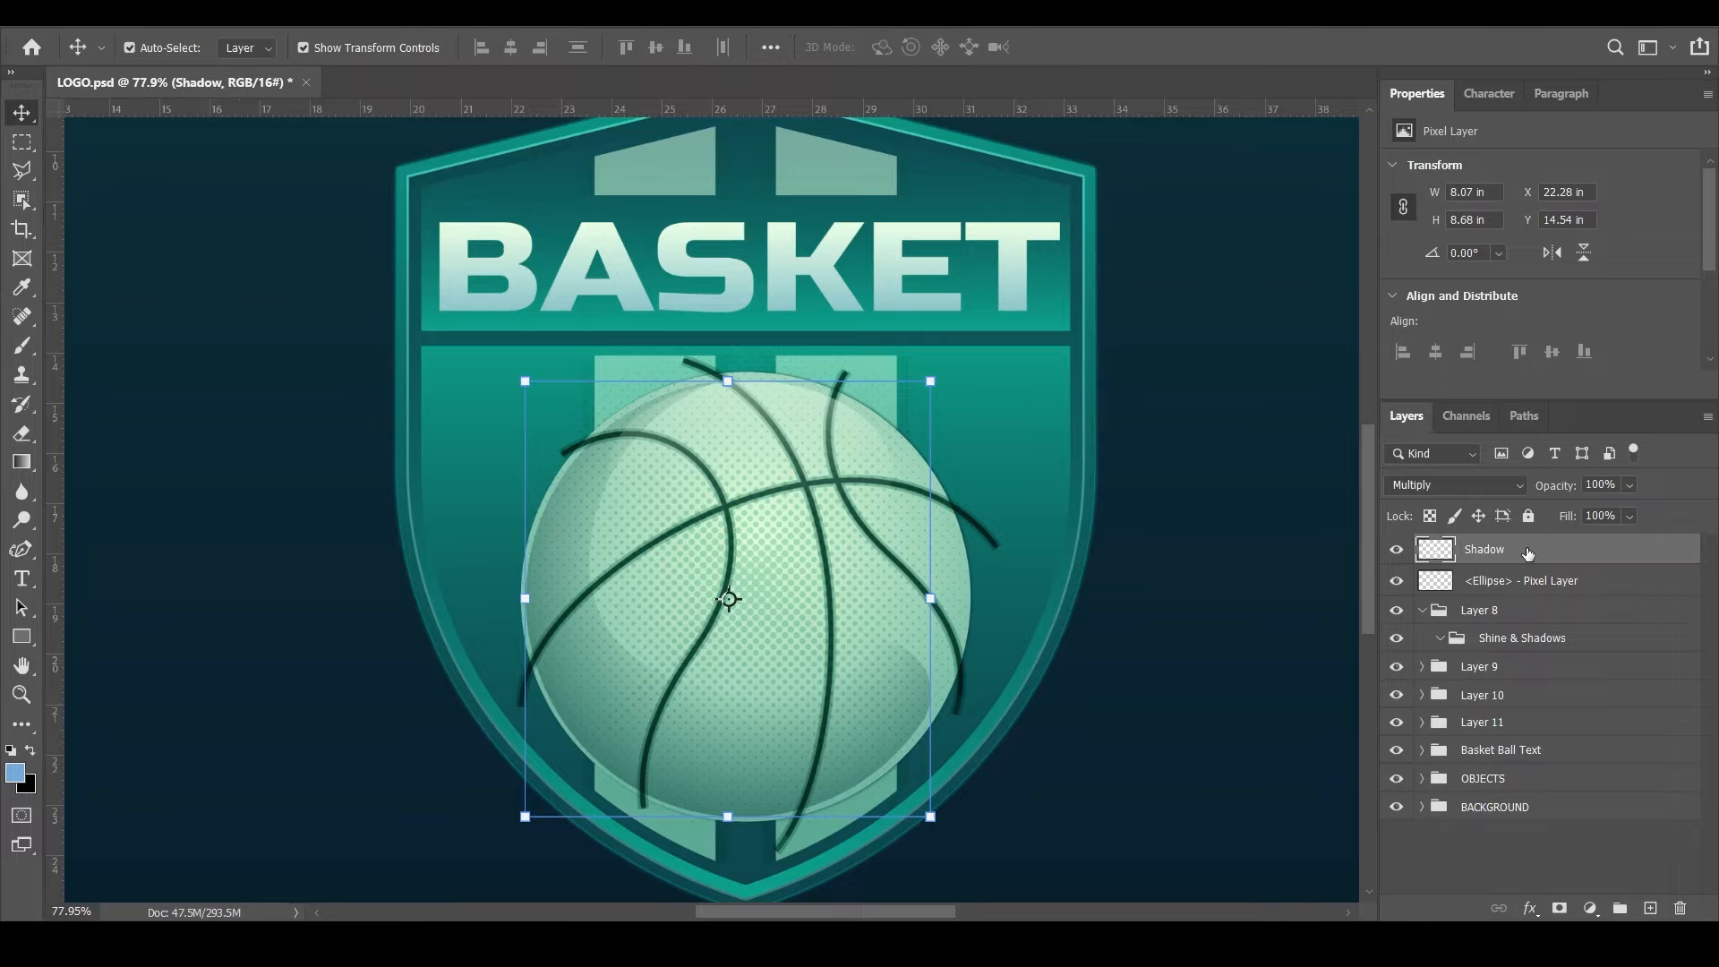
pyautogui.click(1395, 551)
pyautogui.click(1396, 550)
# Rename the <Ellipse> pixel layer as Shine and toggle its visibility to check what it covers
pyautogui.click(1528, 580)
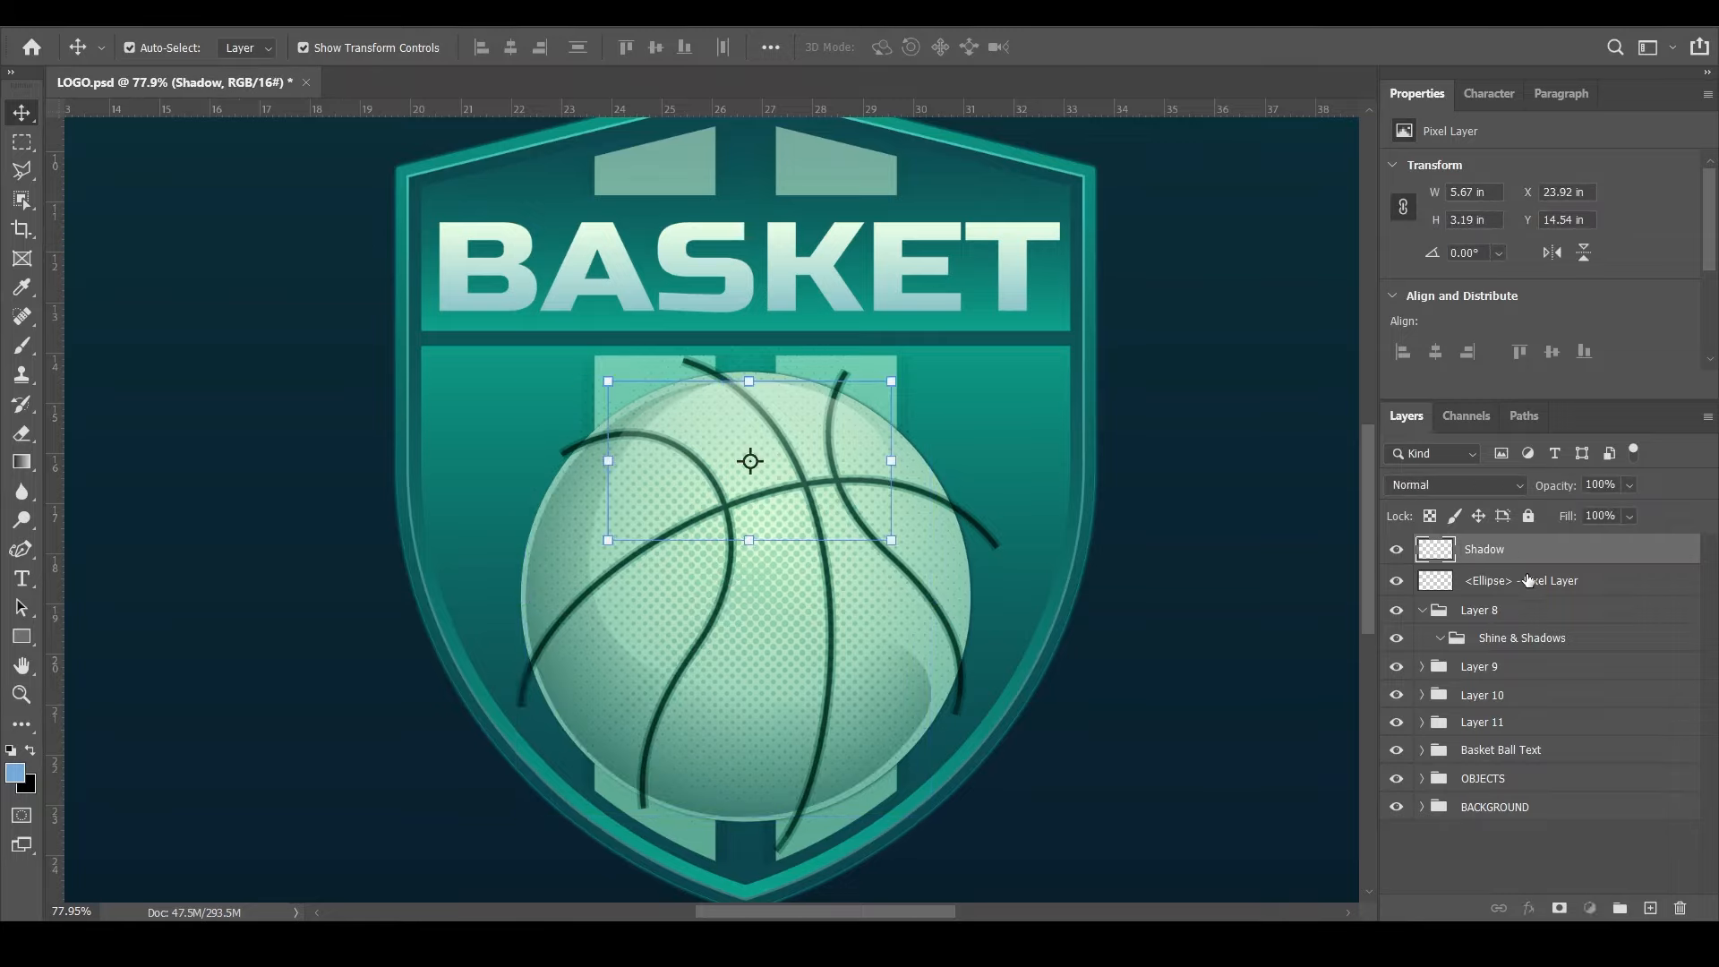
pyautogui.doubleClick(1529, 580)
pyautogui.write('Shine')
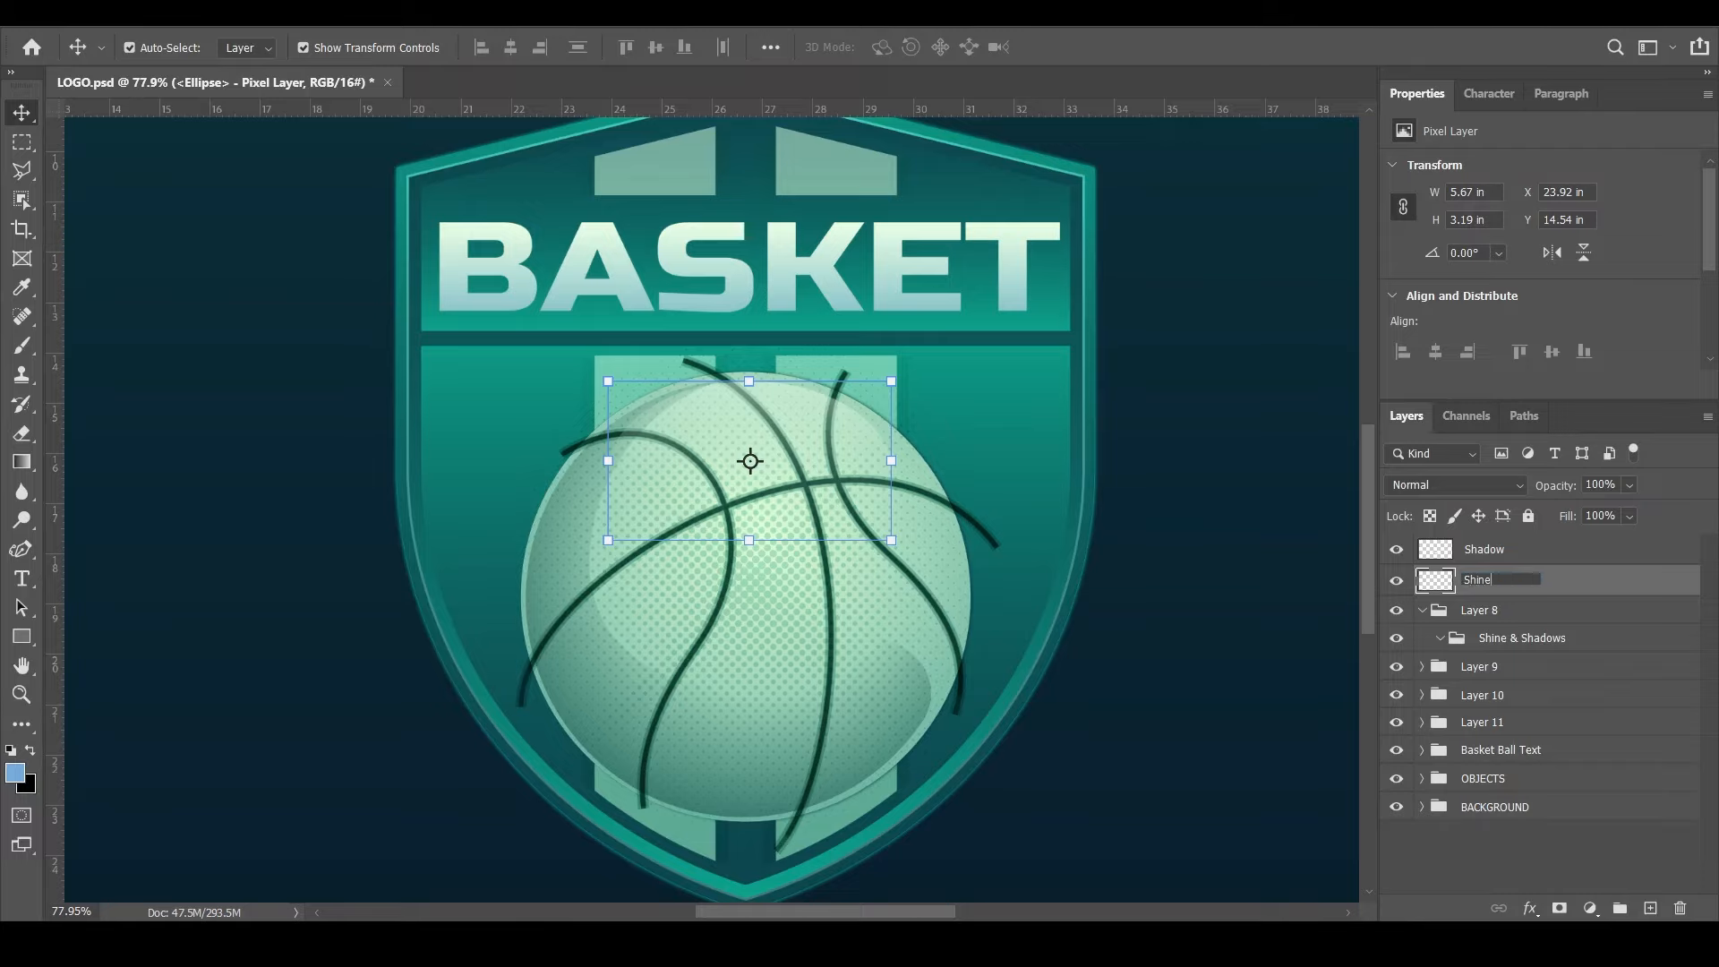
pyautogui.press('Return')
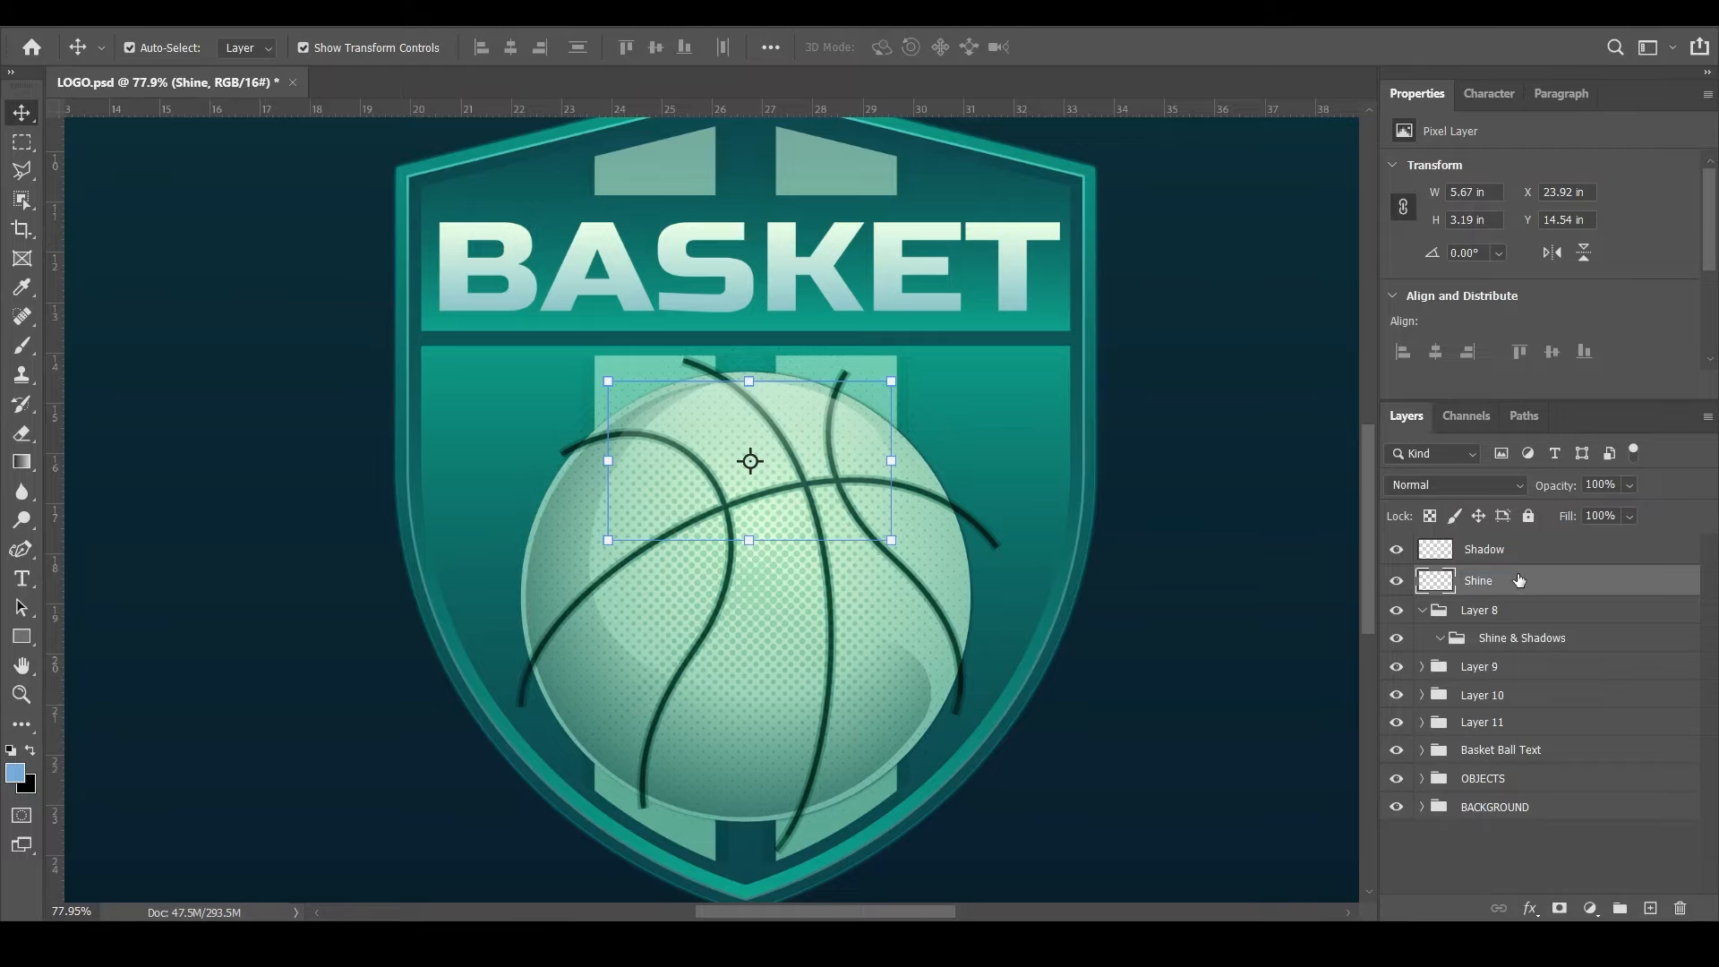
pyautogui.click(1396, 581)
pyautogui.click(1396, 581)
# Try converting the Shadow and Shine layers together into a single smart object, and undo the conversion
pyautogui.press('ctrl')
pyautogui.keyDown('ctrl'); pyautogui.click(1494, 559); pyautogui.keyUp('ctrl')
pyautogui.rightClick(1495, 560)
pyautogui.click(1303, 323)
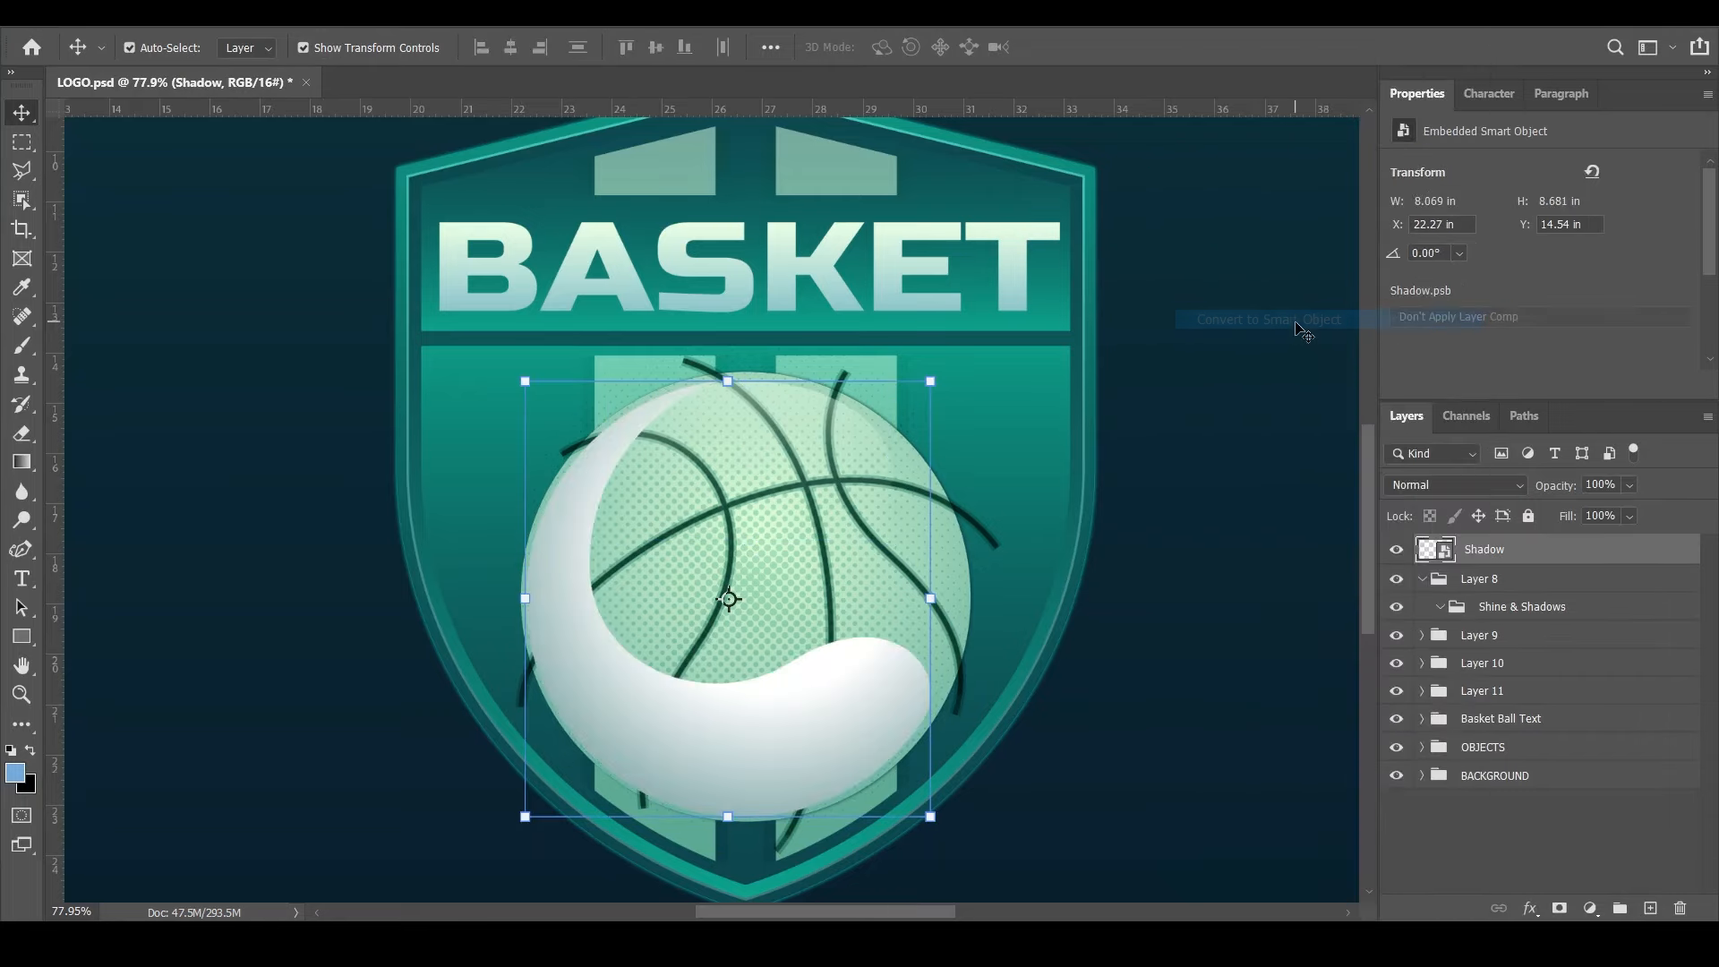
pyautogui.hotkey('ctrl', 'z')
# Try converting the Shadow and Shine layers into separate smart objects, undo both conversions and deselect the layers
pyautogui.click(1489, 587)
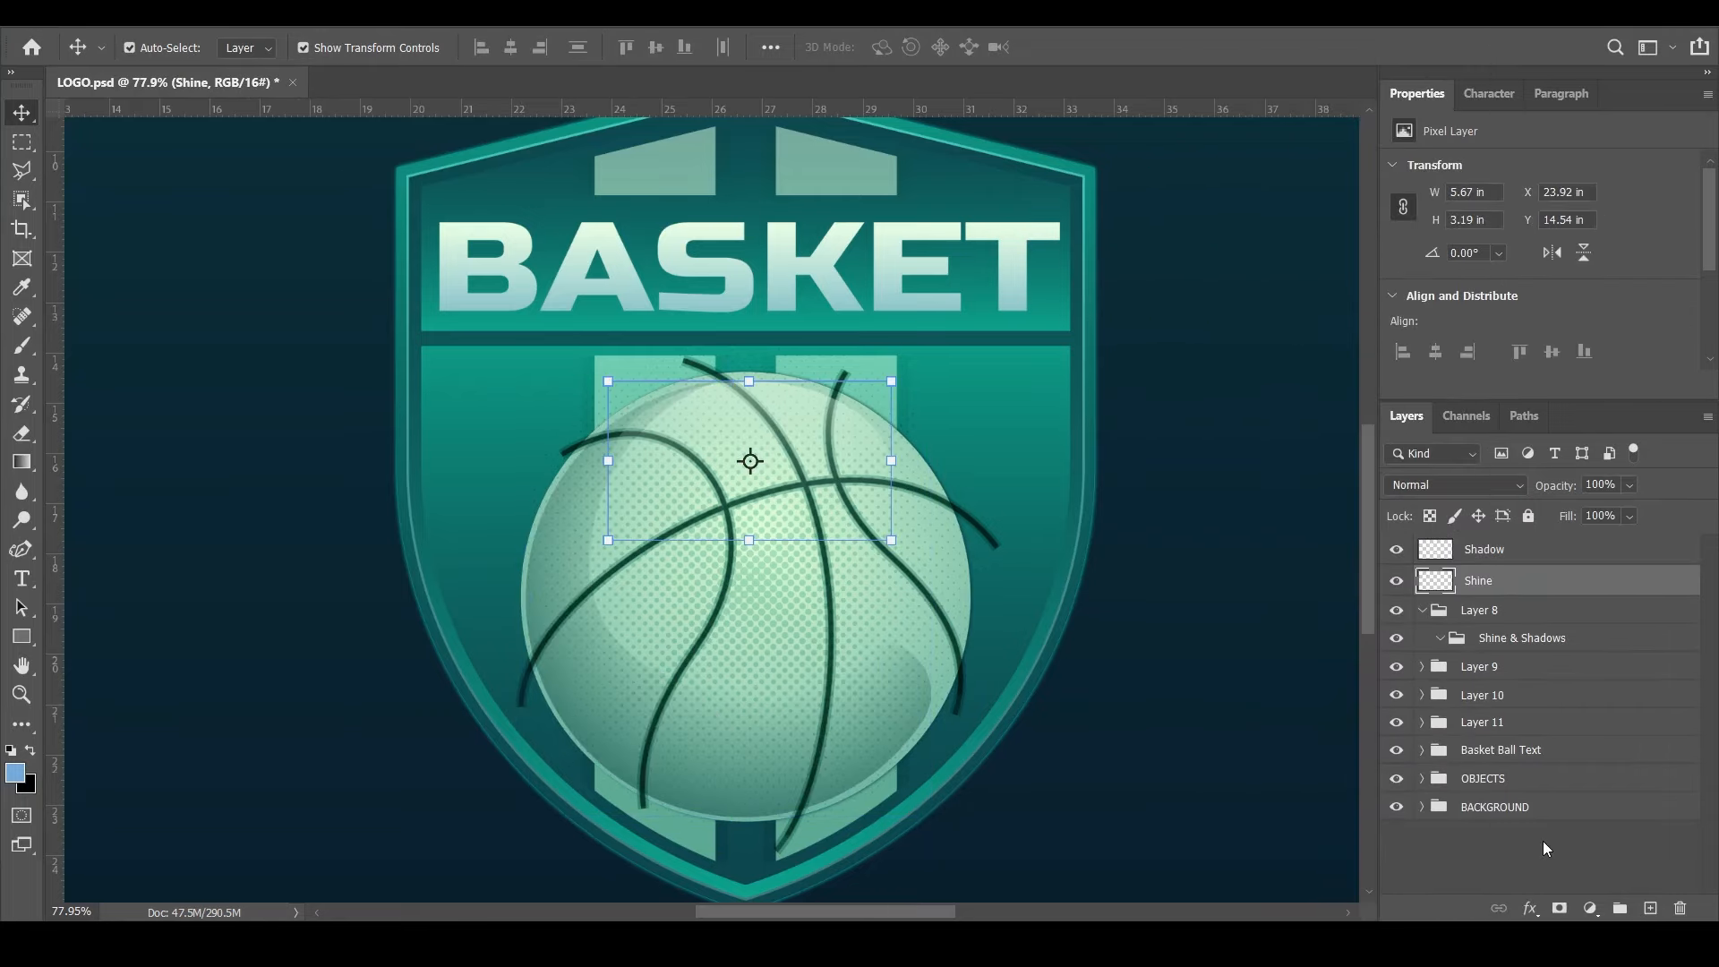
pyautogui.keyDown('ctrl'); pyautogui.click(1482, 553); pyautogui.keyUp('ctrl')
pyautogui.rightClick(1482, 553)
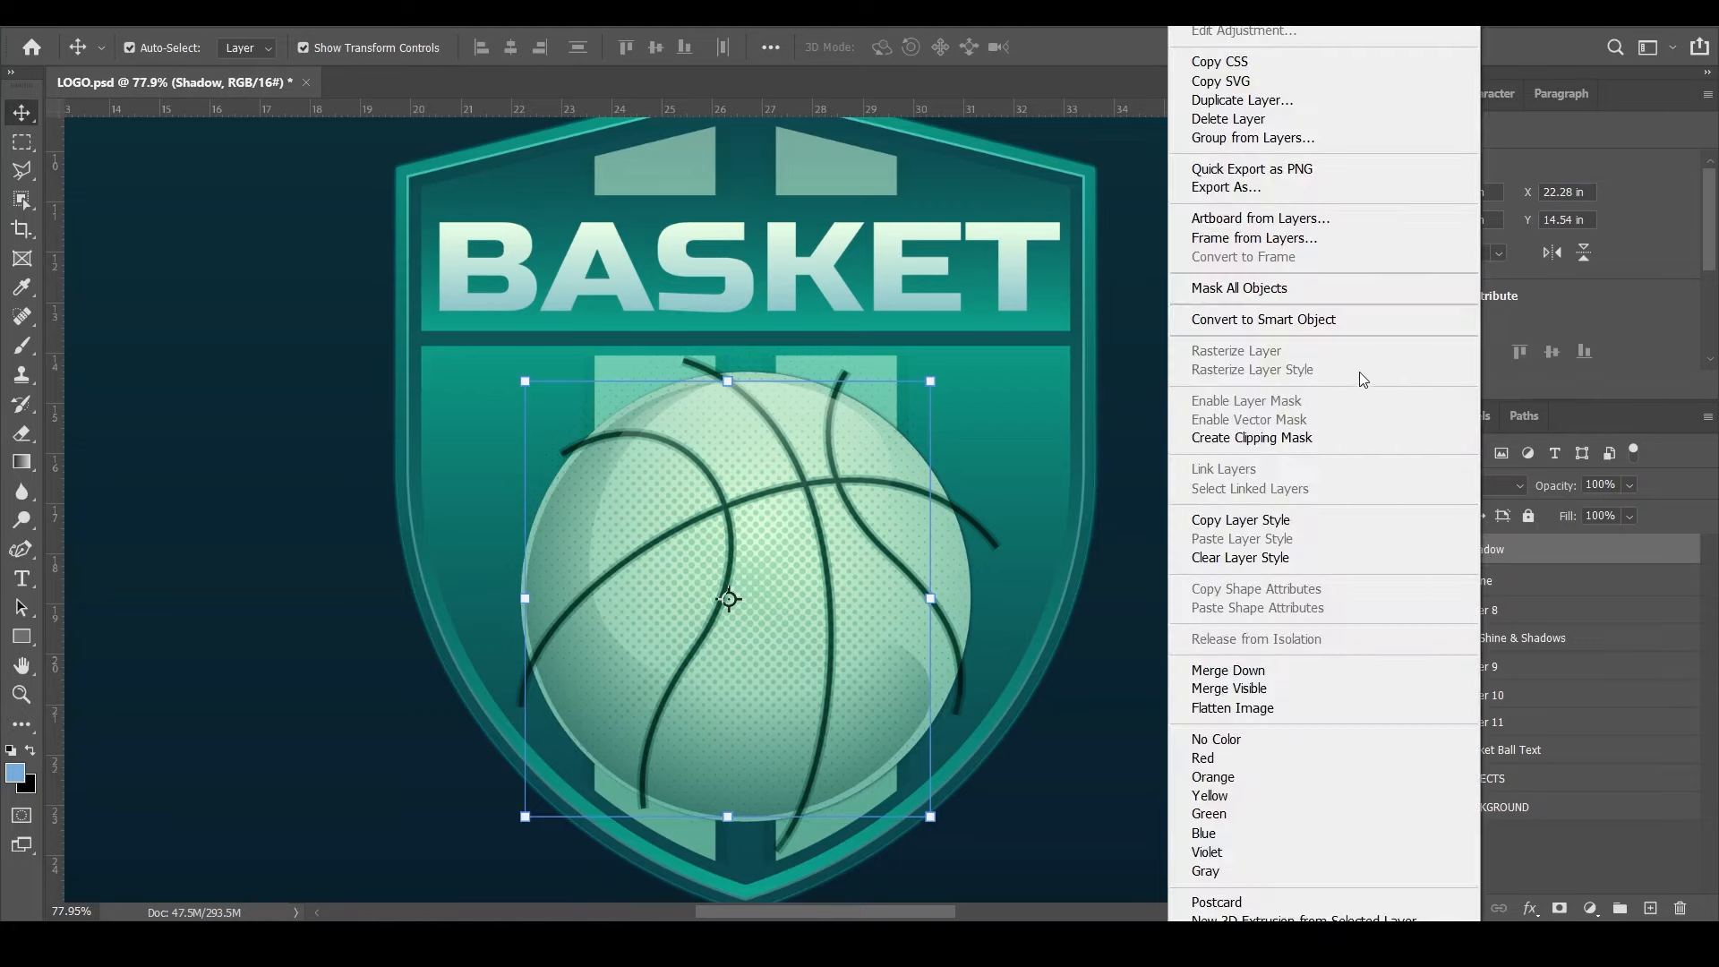
pyautogui.click(1303, 323)
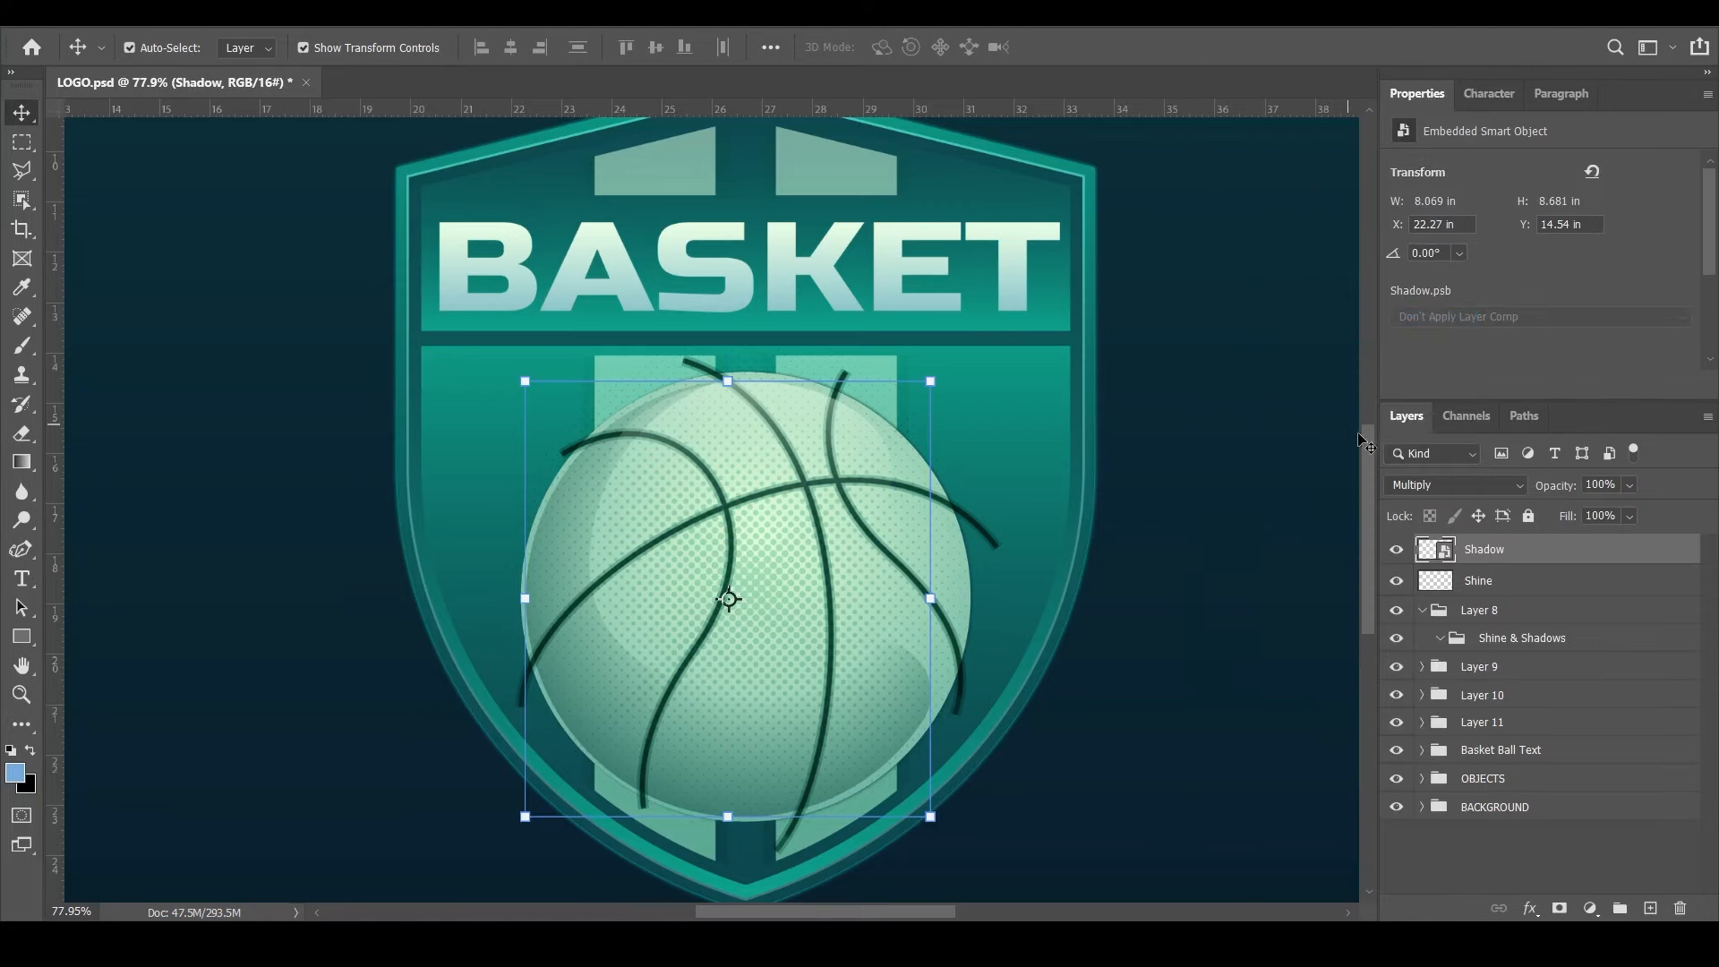
pyautogui.click(1479, 582)
pyautogui.rightClick(1479, 582)
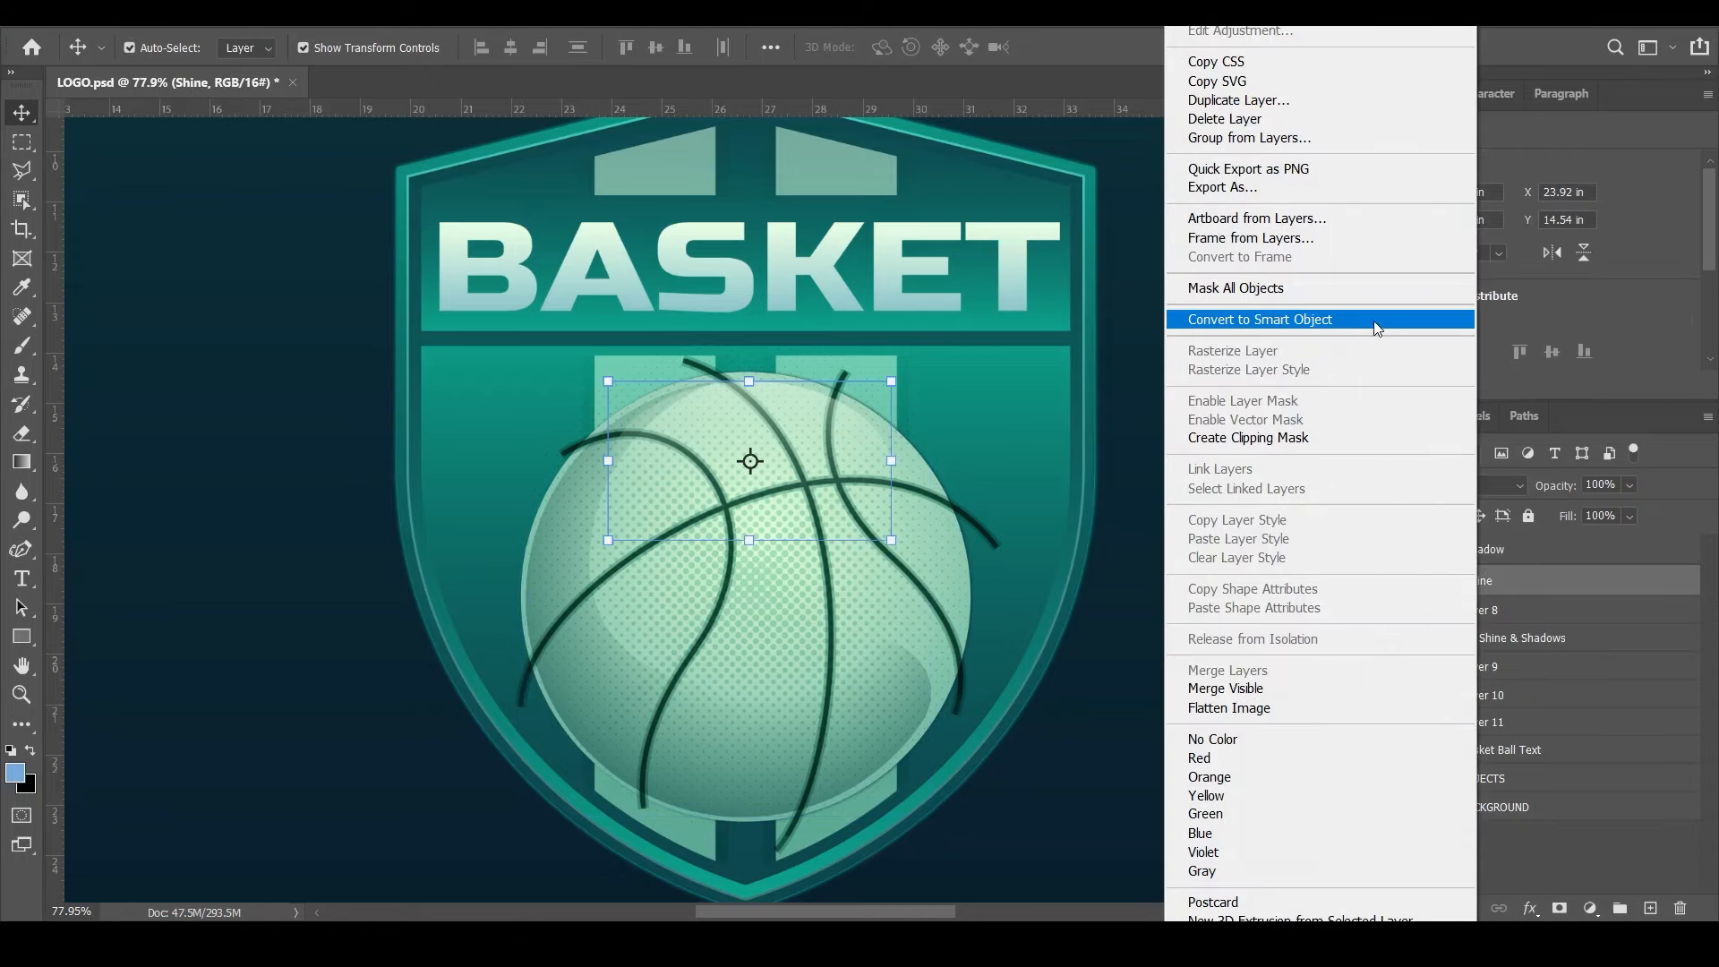
pyautogui.click(1374, 320)
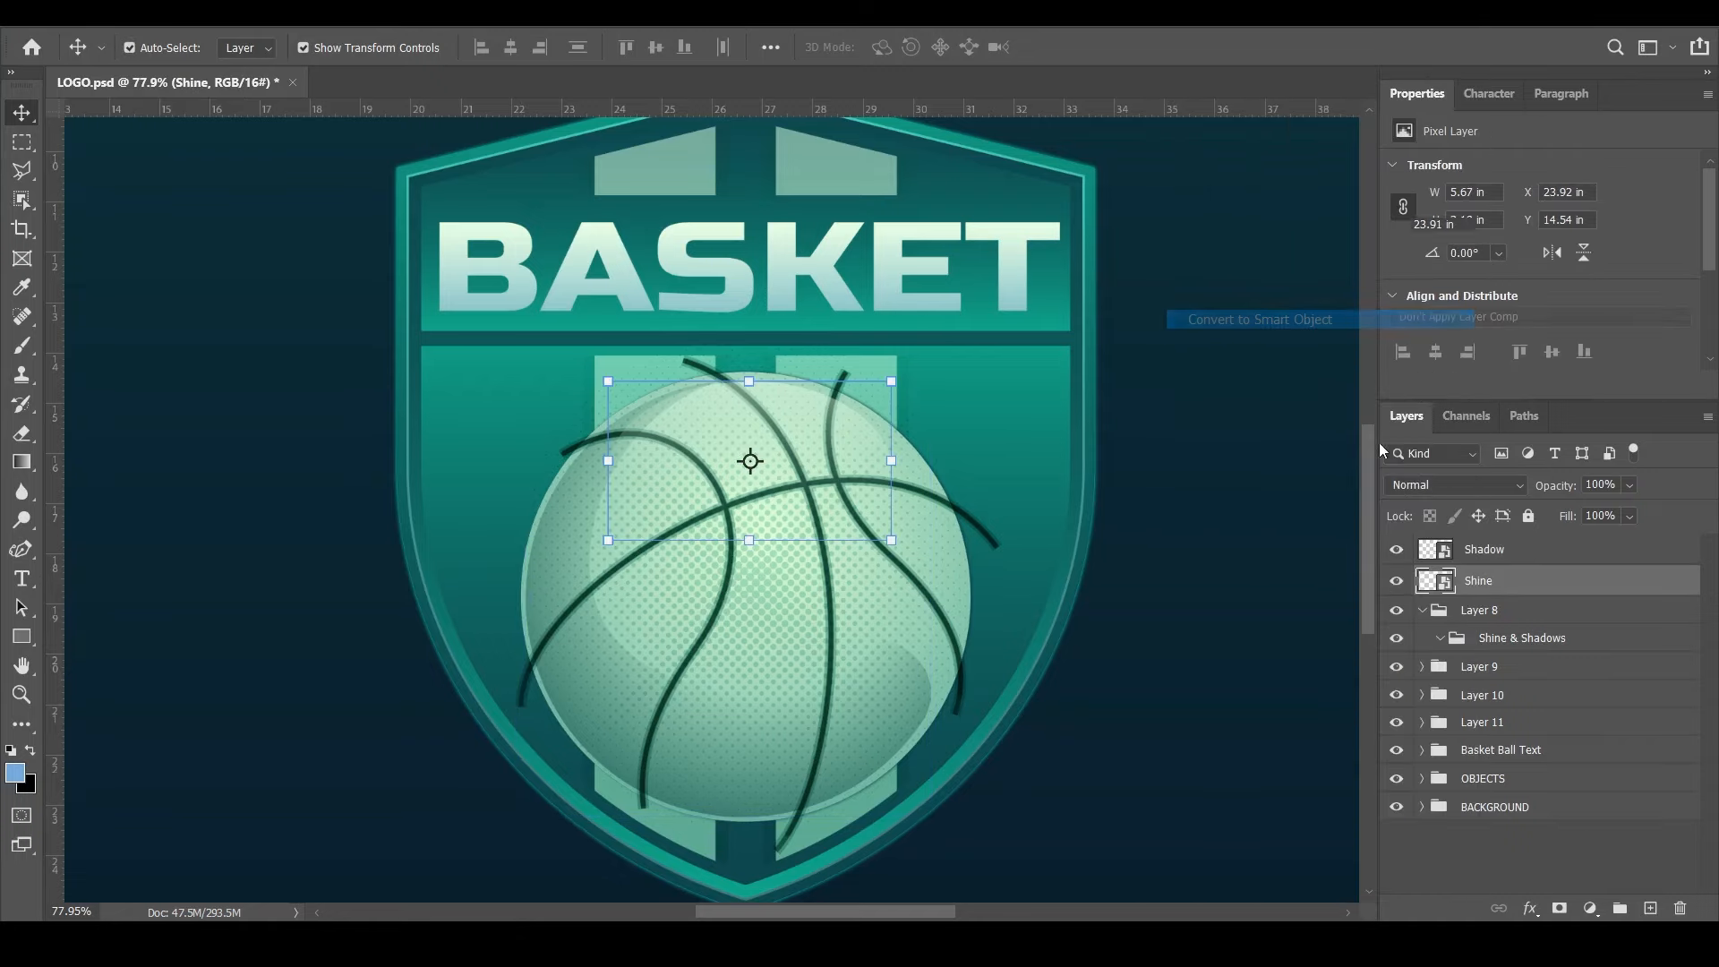
pyautogui.hotkey('ctrl', 'z')
pyautogui.hotkey('ctrl', 'z')
pyautogui.click(1522, 840)
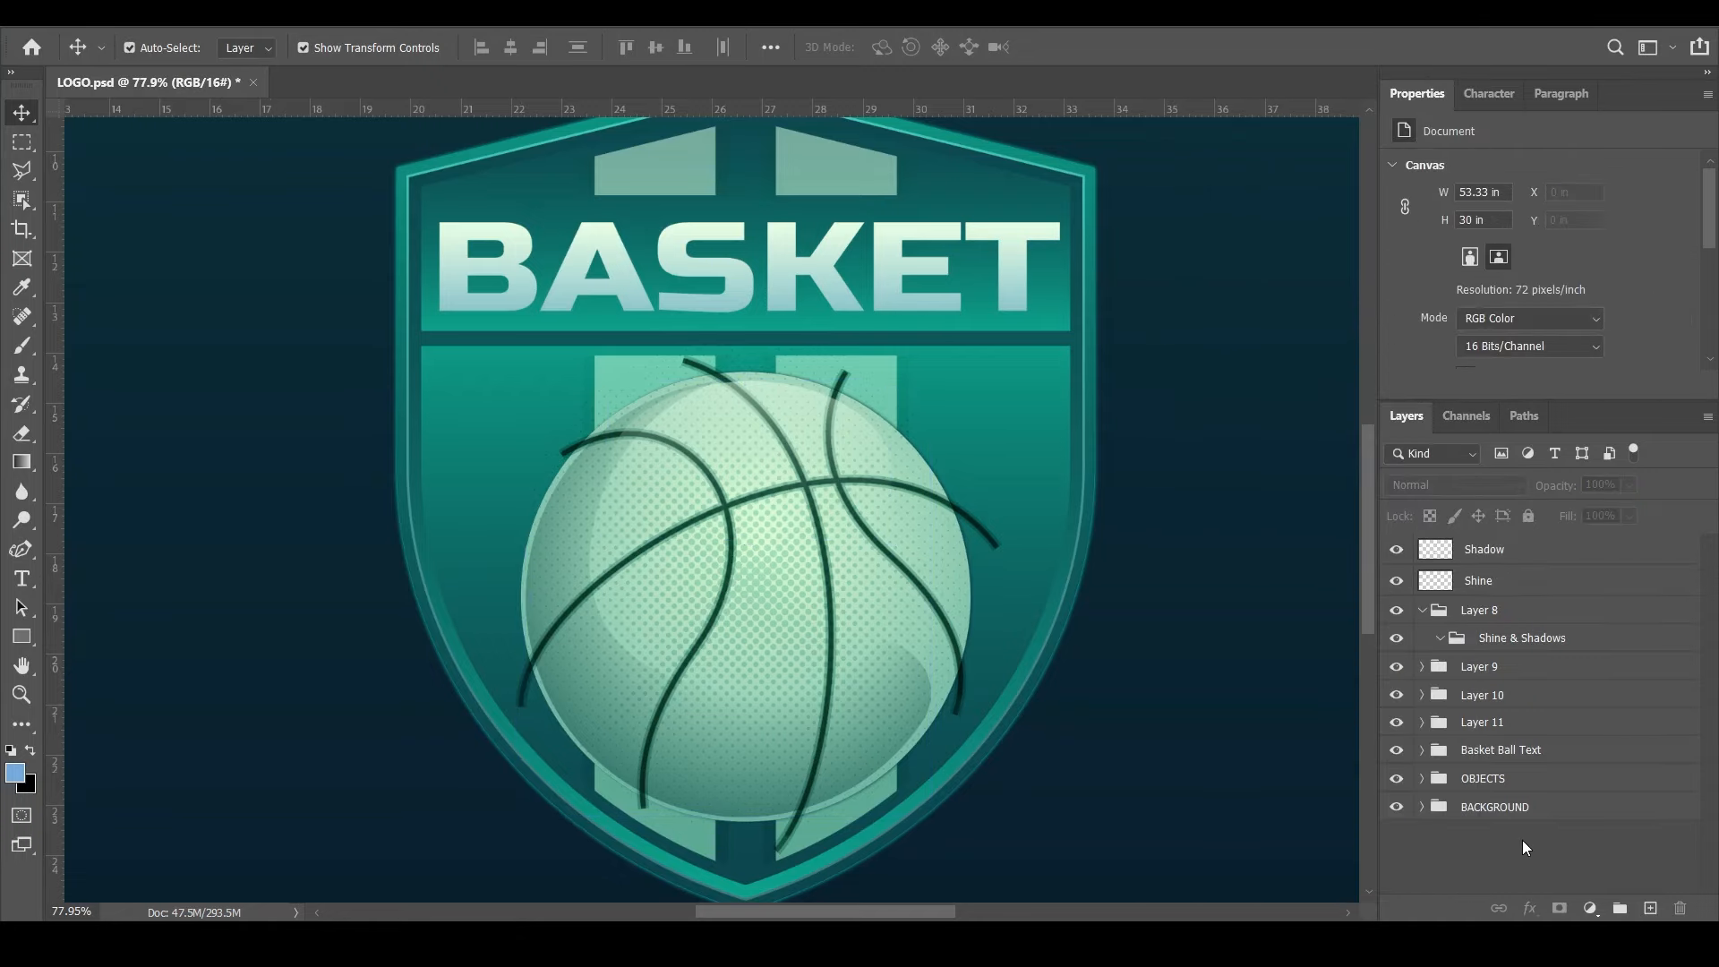
# Delete the emptied Layer 8 group together with its contents
pyautogui.click(1479, 616)
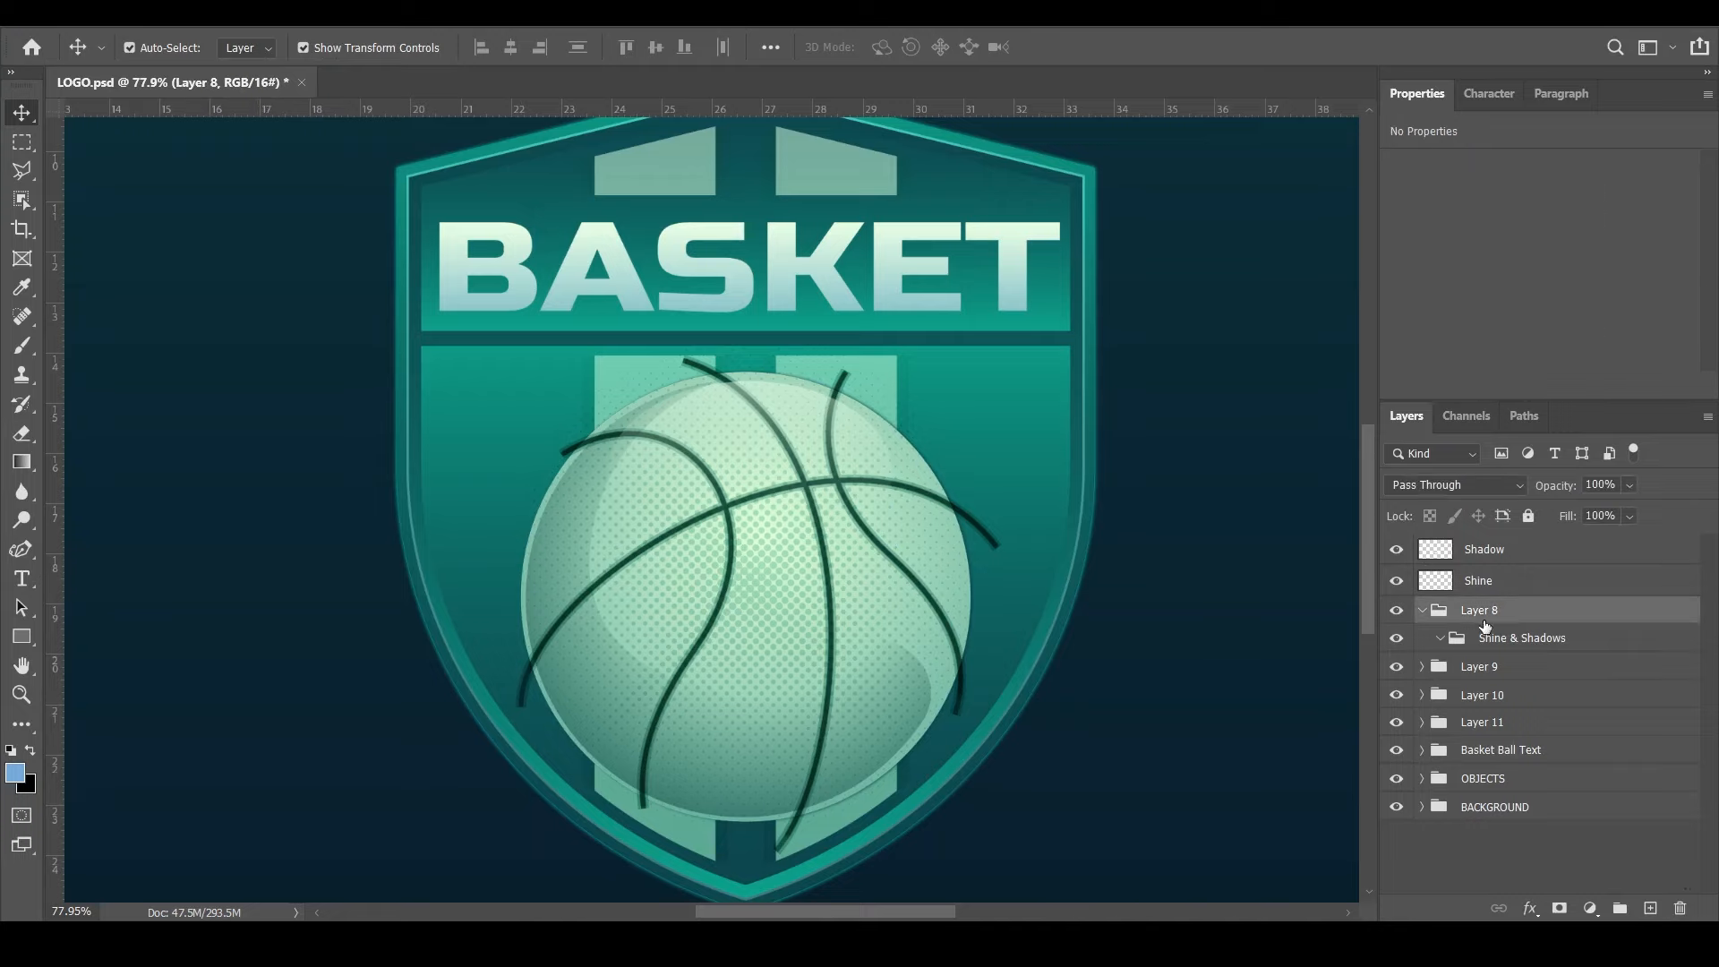
pyautogui.click(1681, 908)
pyautogui.click(889, 371)
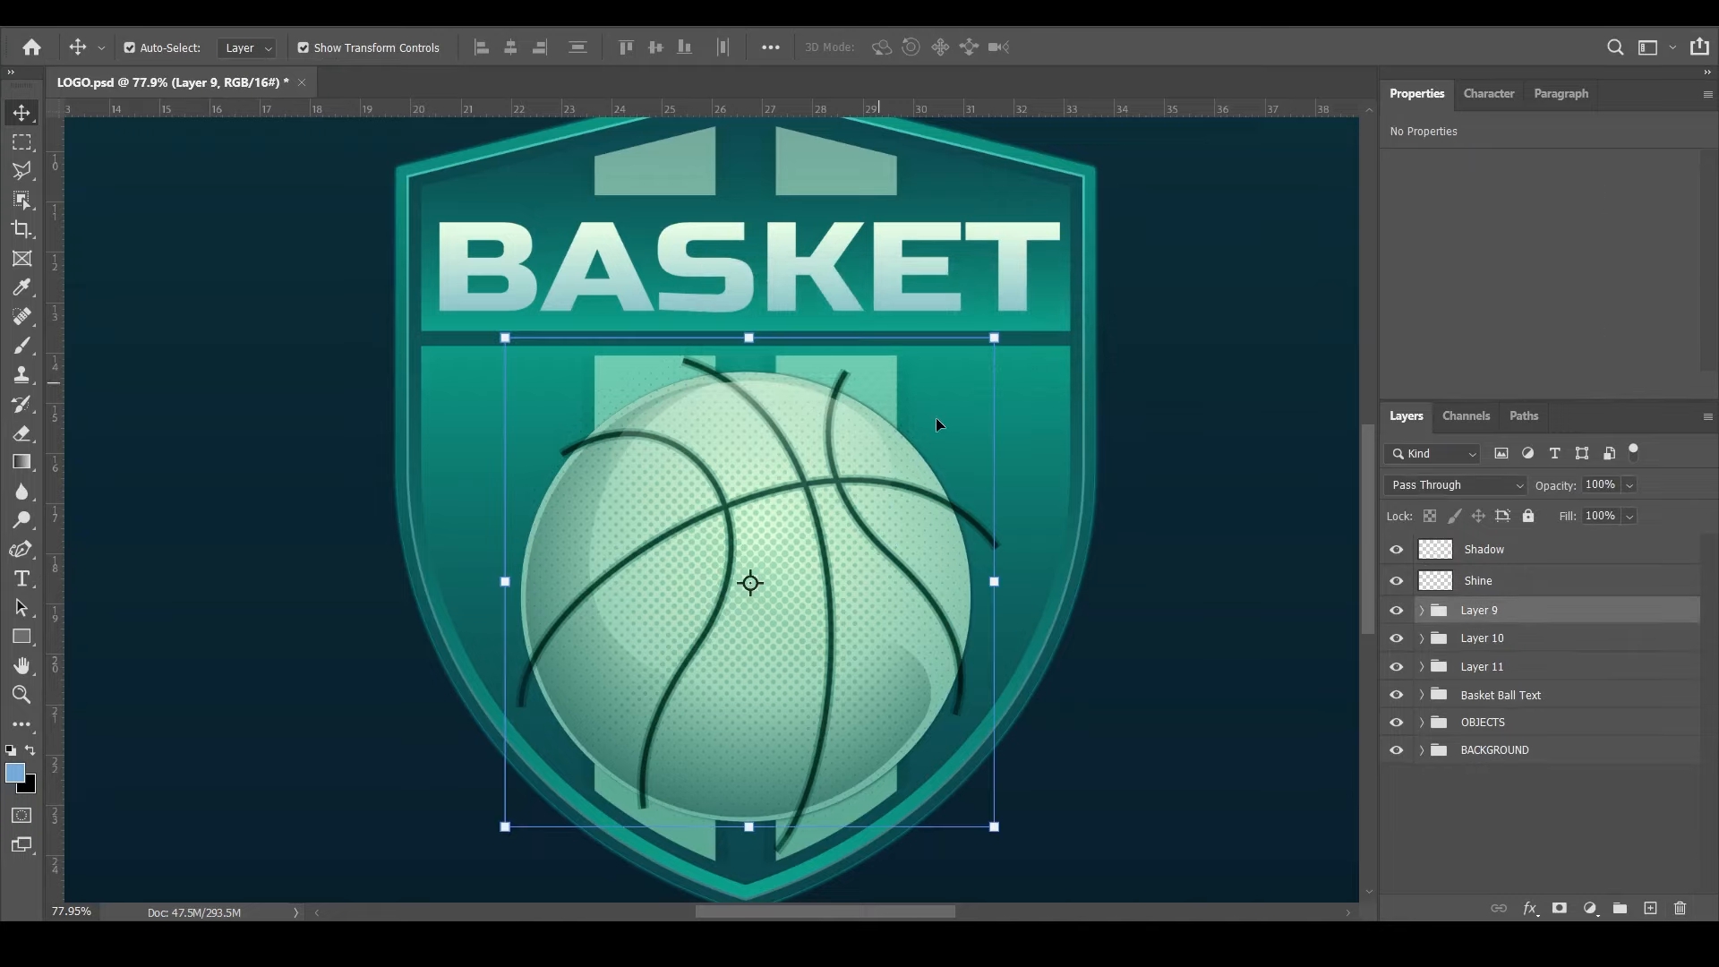
# Move the <Compound Path> layer out of Layer 9's Details subgroup to just below the Shine layer
pyautogui.click(1421, 610)
pyautogui.click(1540, 668)
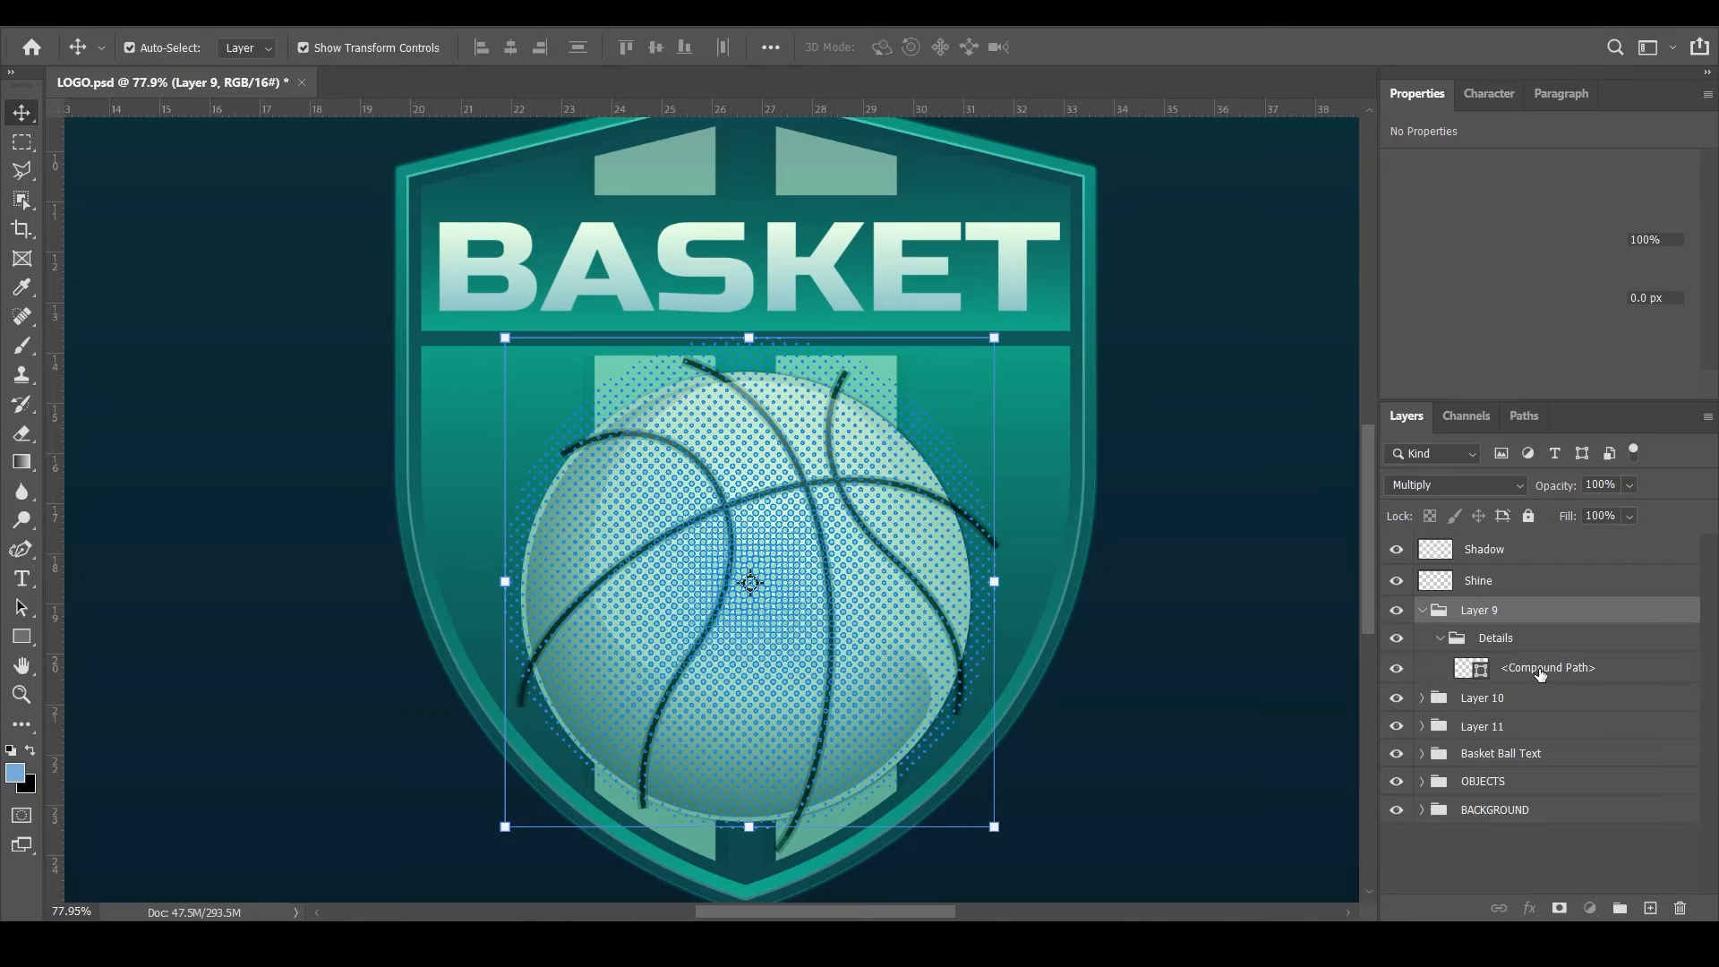
pyautogui.click(1002, 663)
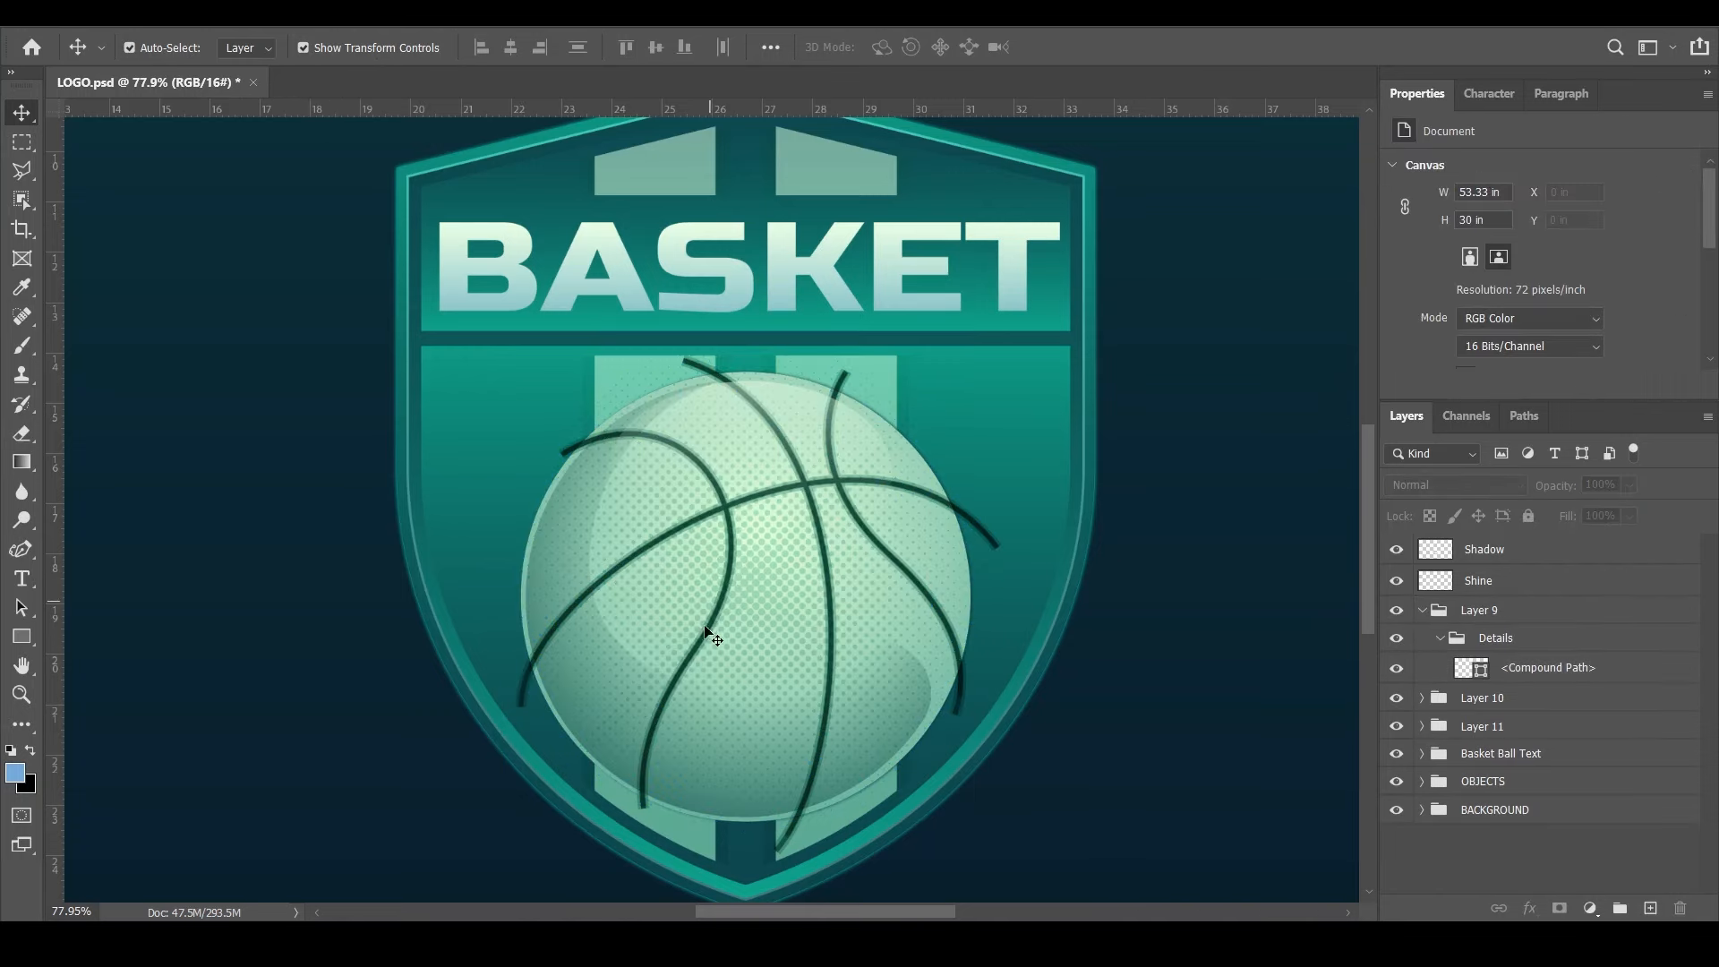
pyautogui.moveTo(1582, 675); pyautogui.dragTo(1551, 598)
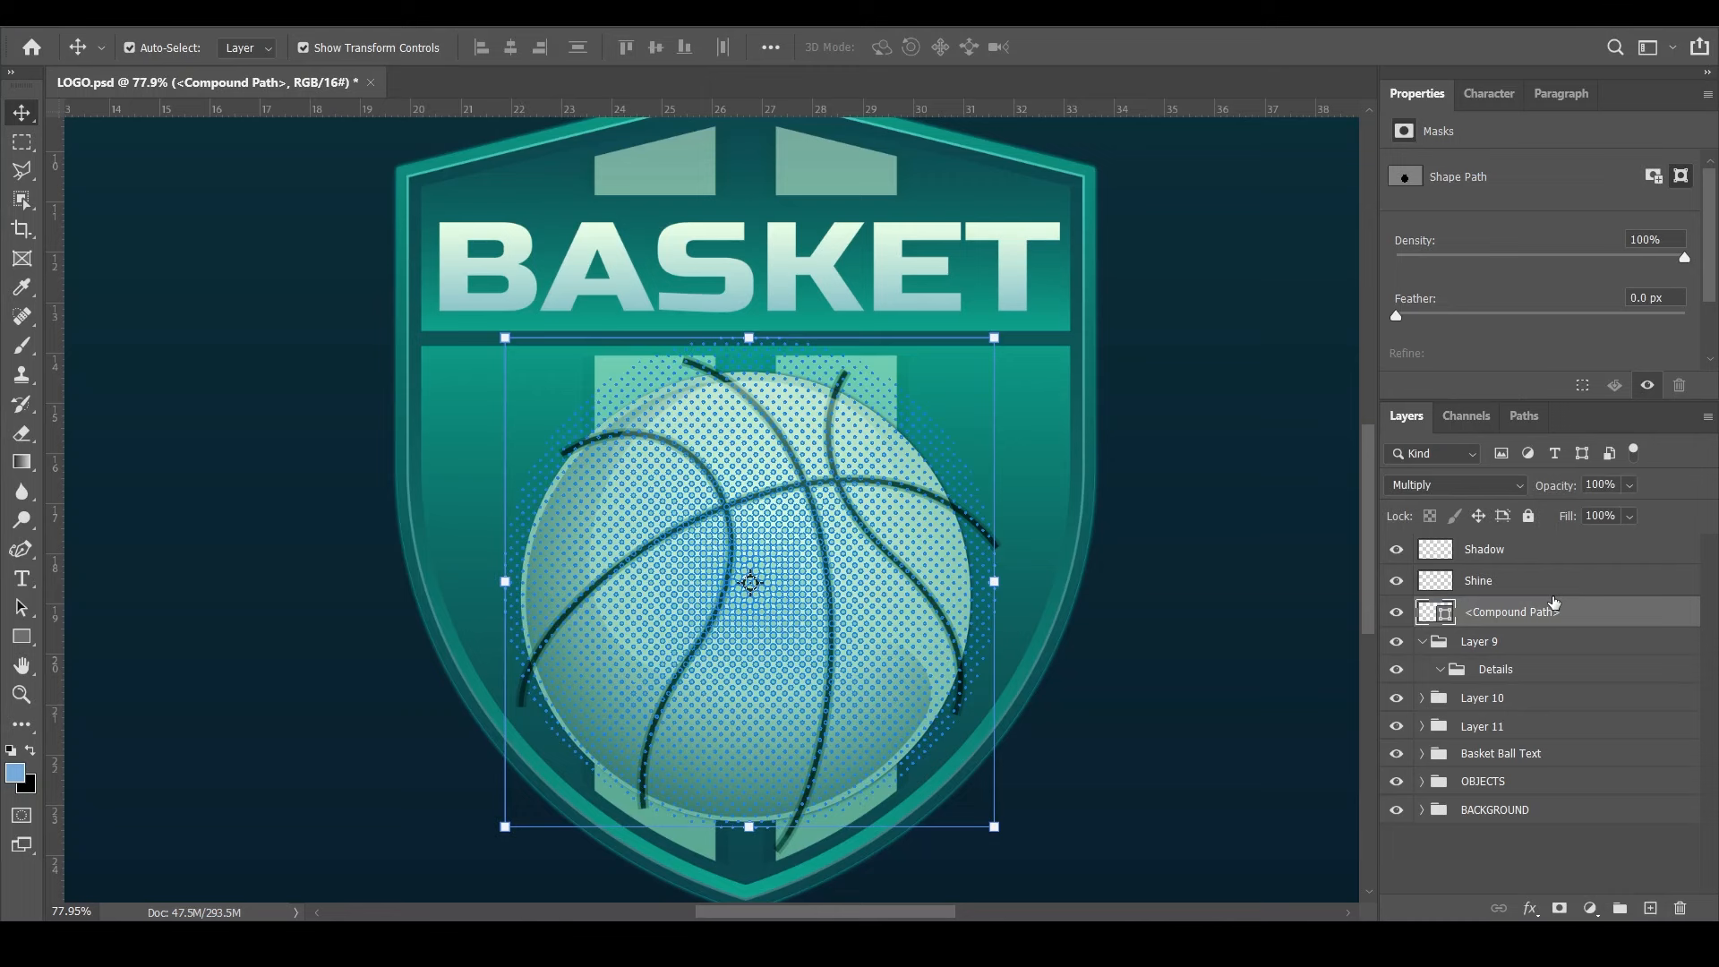
pyautogui.click(1525, 852)
# Toggle the <Compound Path> layer's visibility to identify it, and rename the layer as Dots
pyautogui.click(1398, 616)
pyautogui.click(1399, 616)
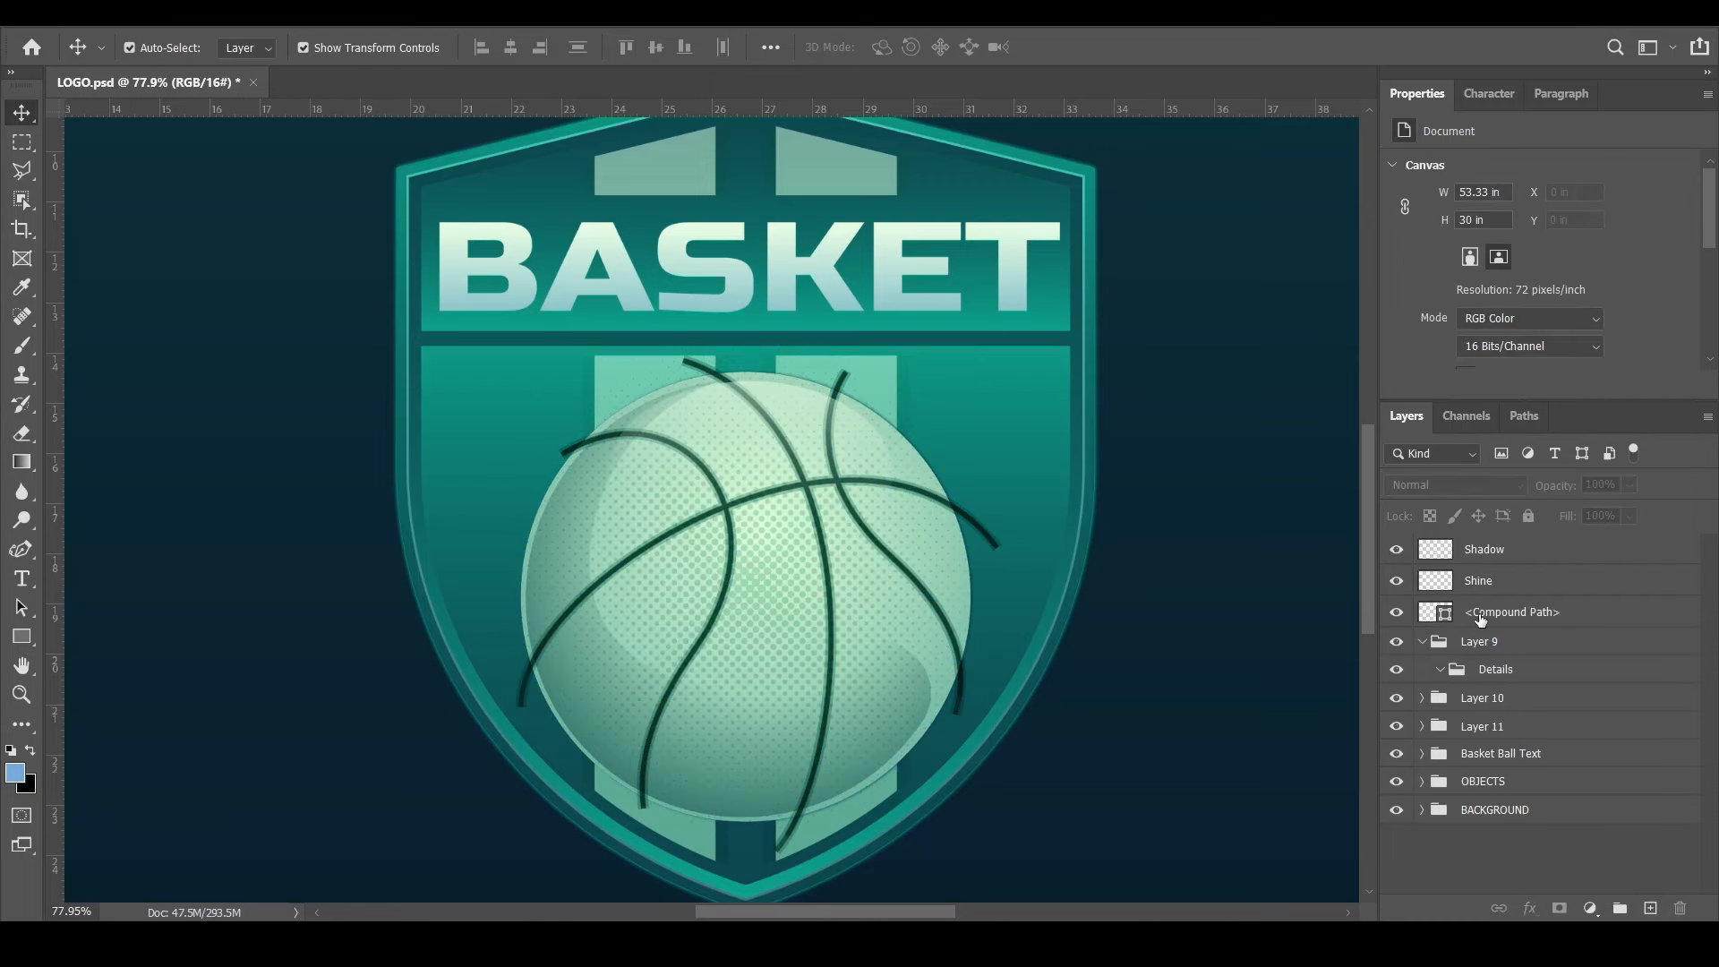
pyautogui.doubleClick(1501, 612)
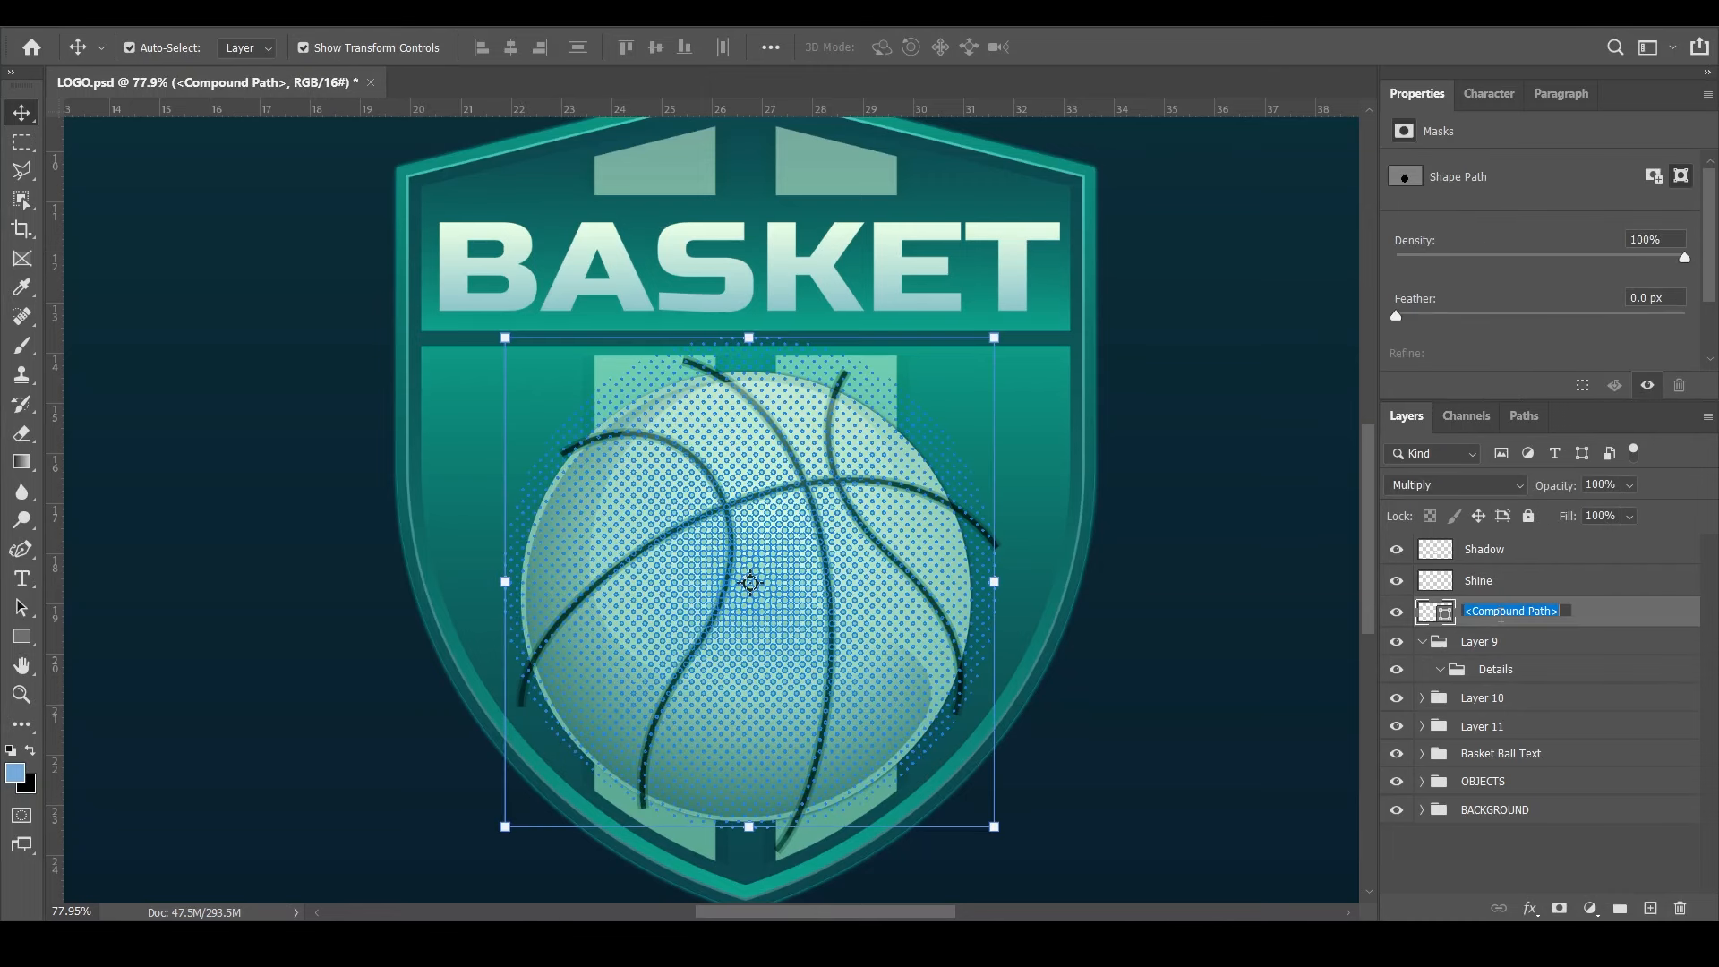
pyautogui.write('Dots')
pyautogui.press('Return')
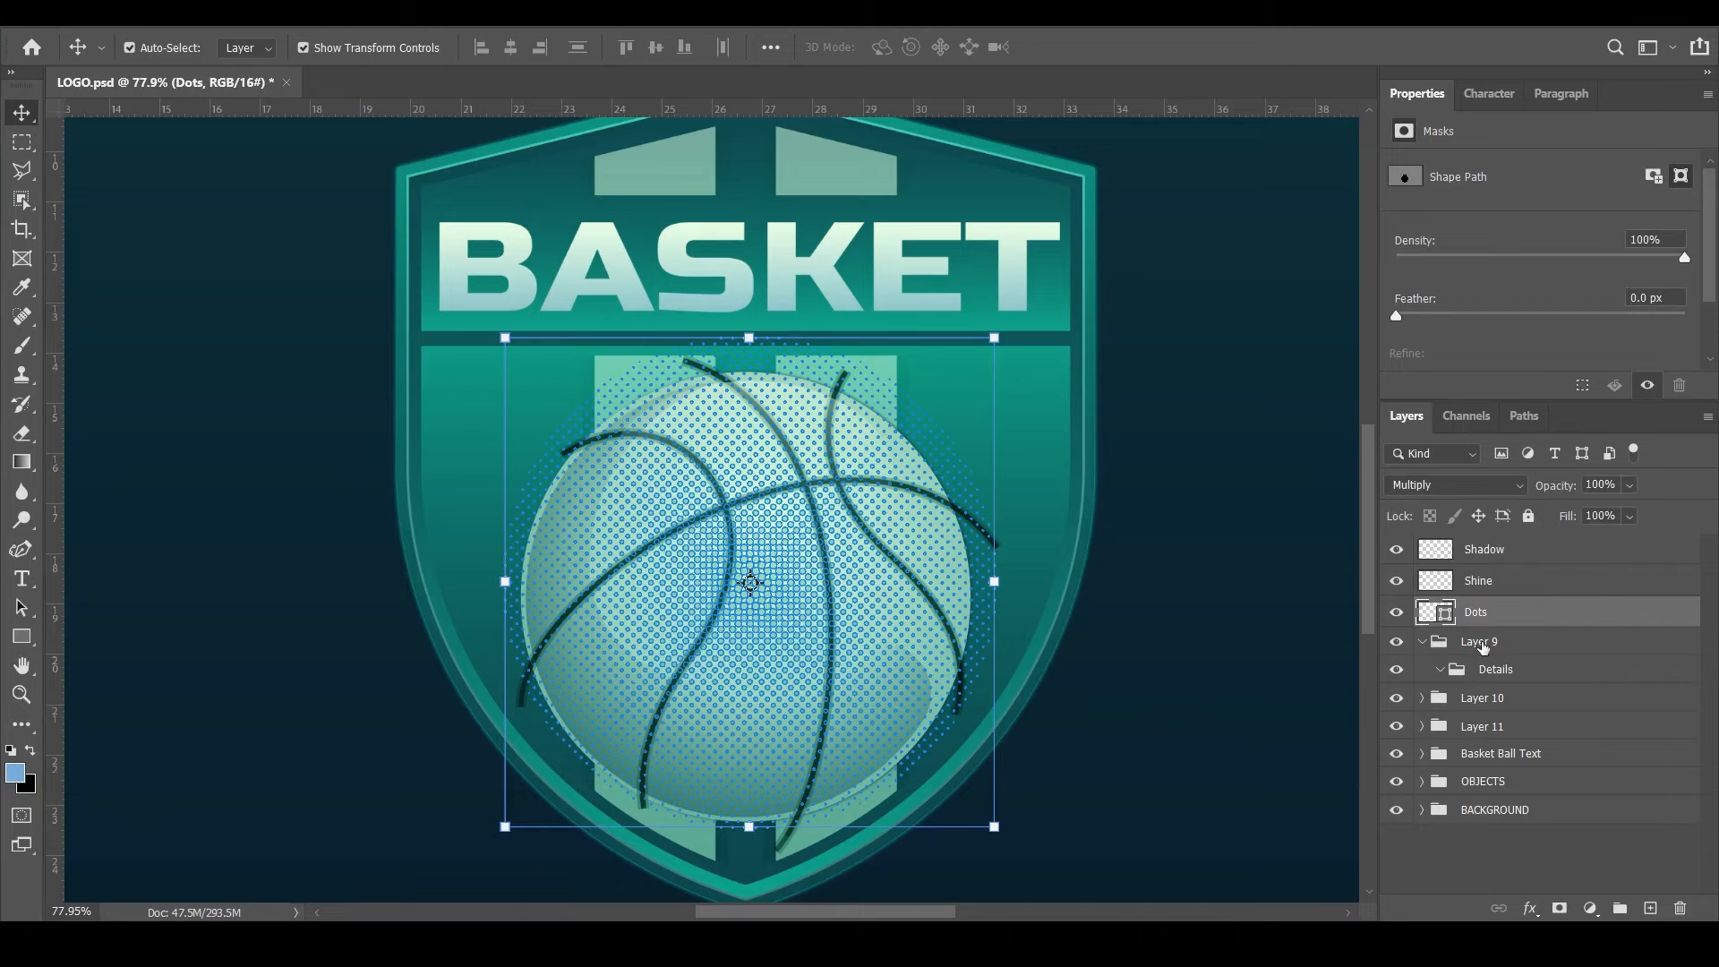
# Delete the emptied Layer 9 group together with its contents
pyautogui.click(1491, 644)
pyautogui.click(1682, 908)
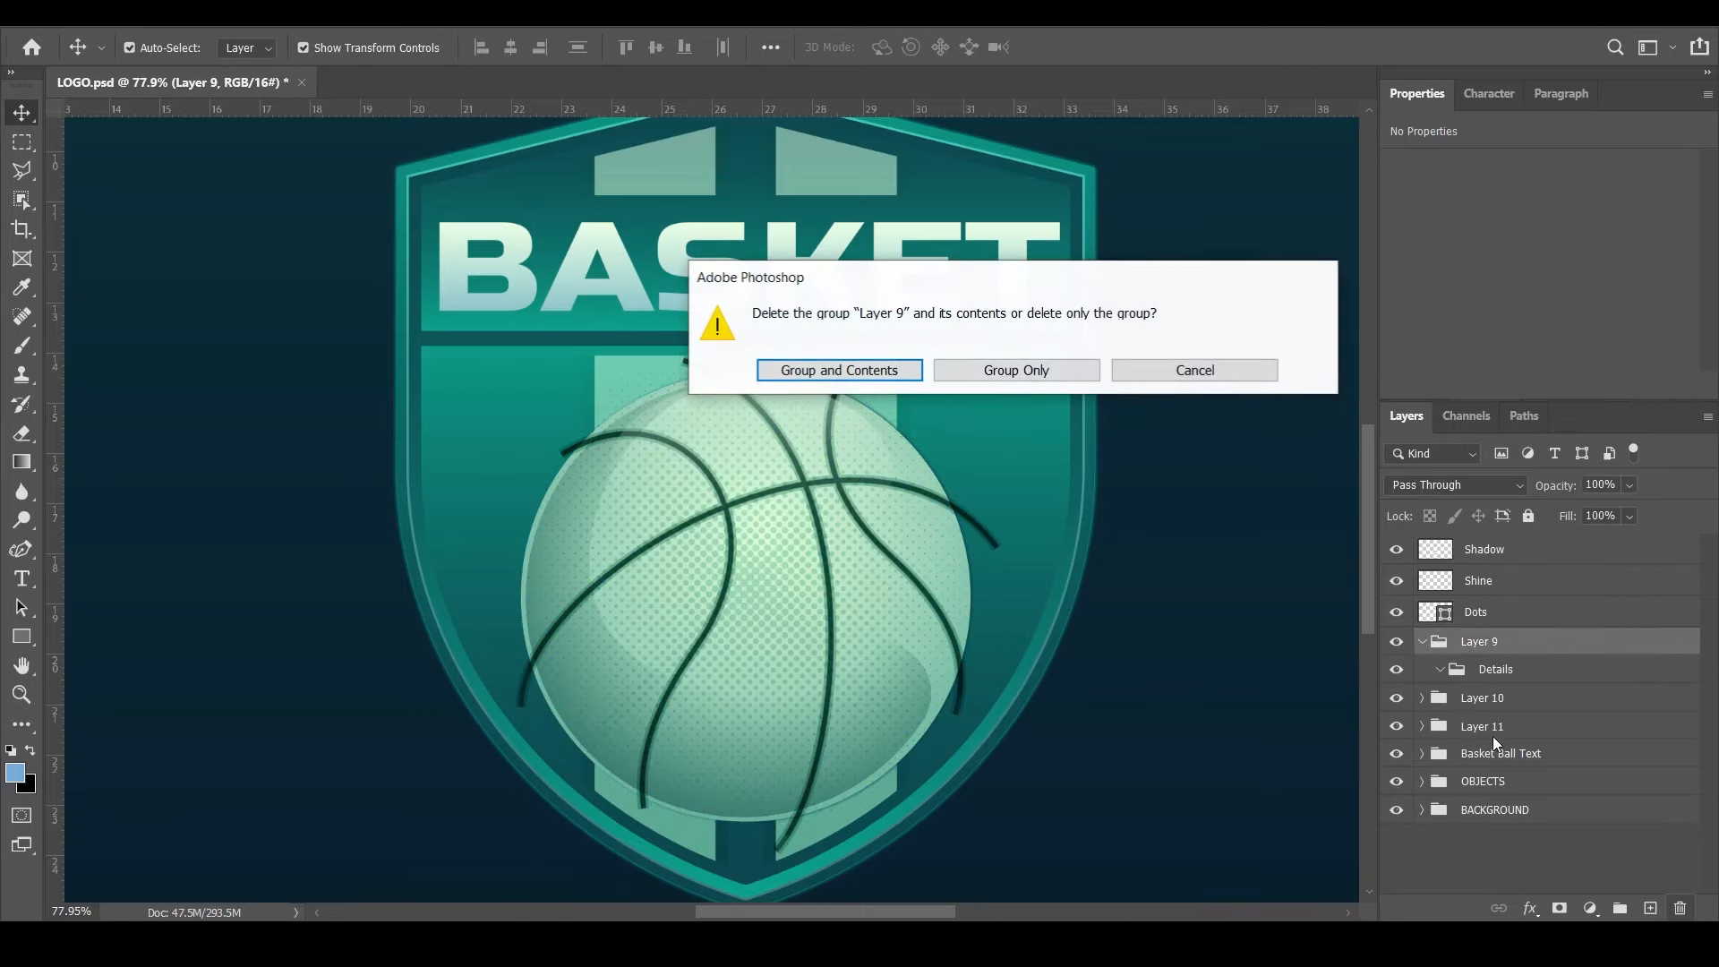
pyautogui.click(890, 376)
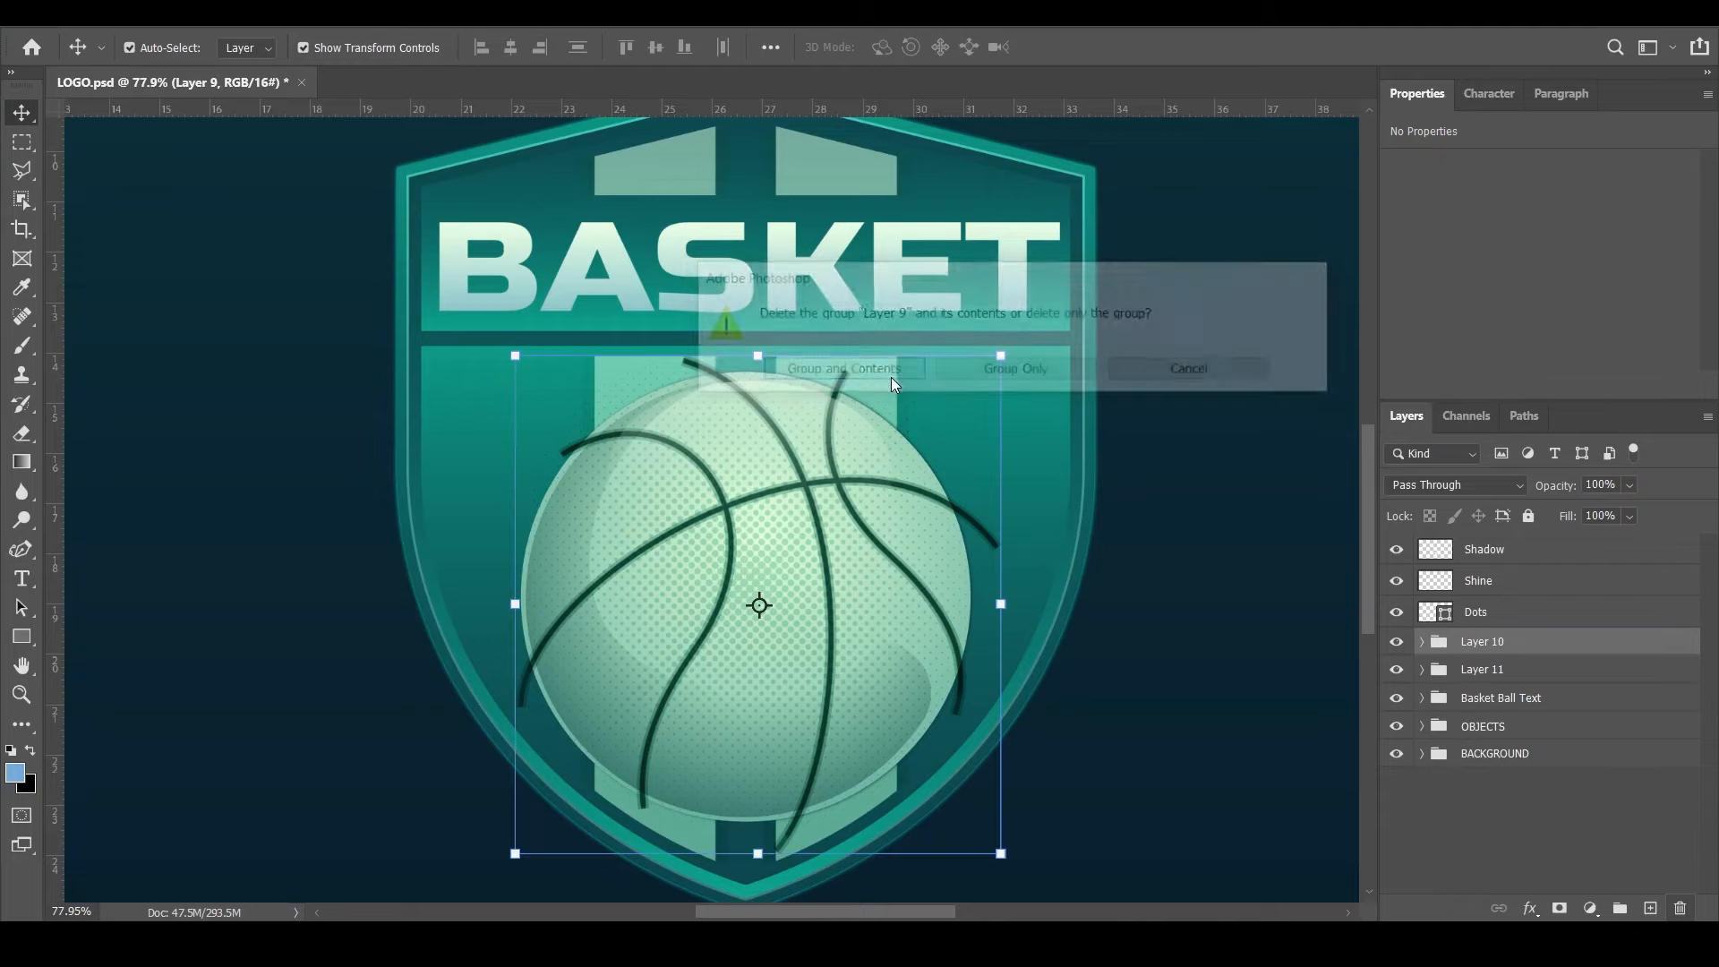
# Convert the Layer 10 group, which holds the three <Path> line layers, to a smart object
pyautogui.click(1422, 643)
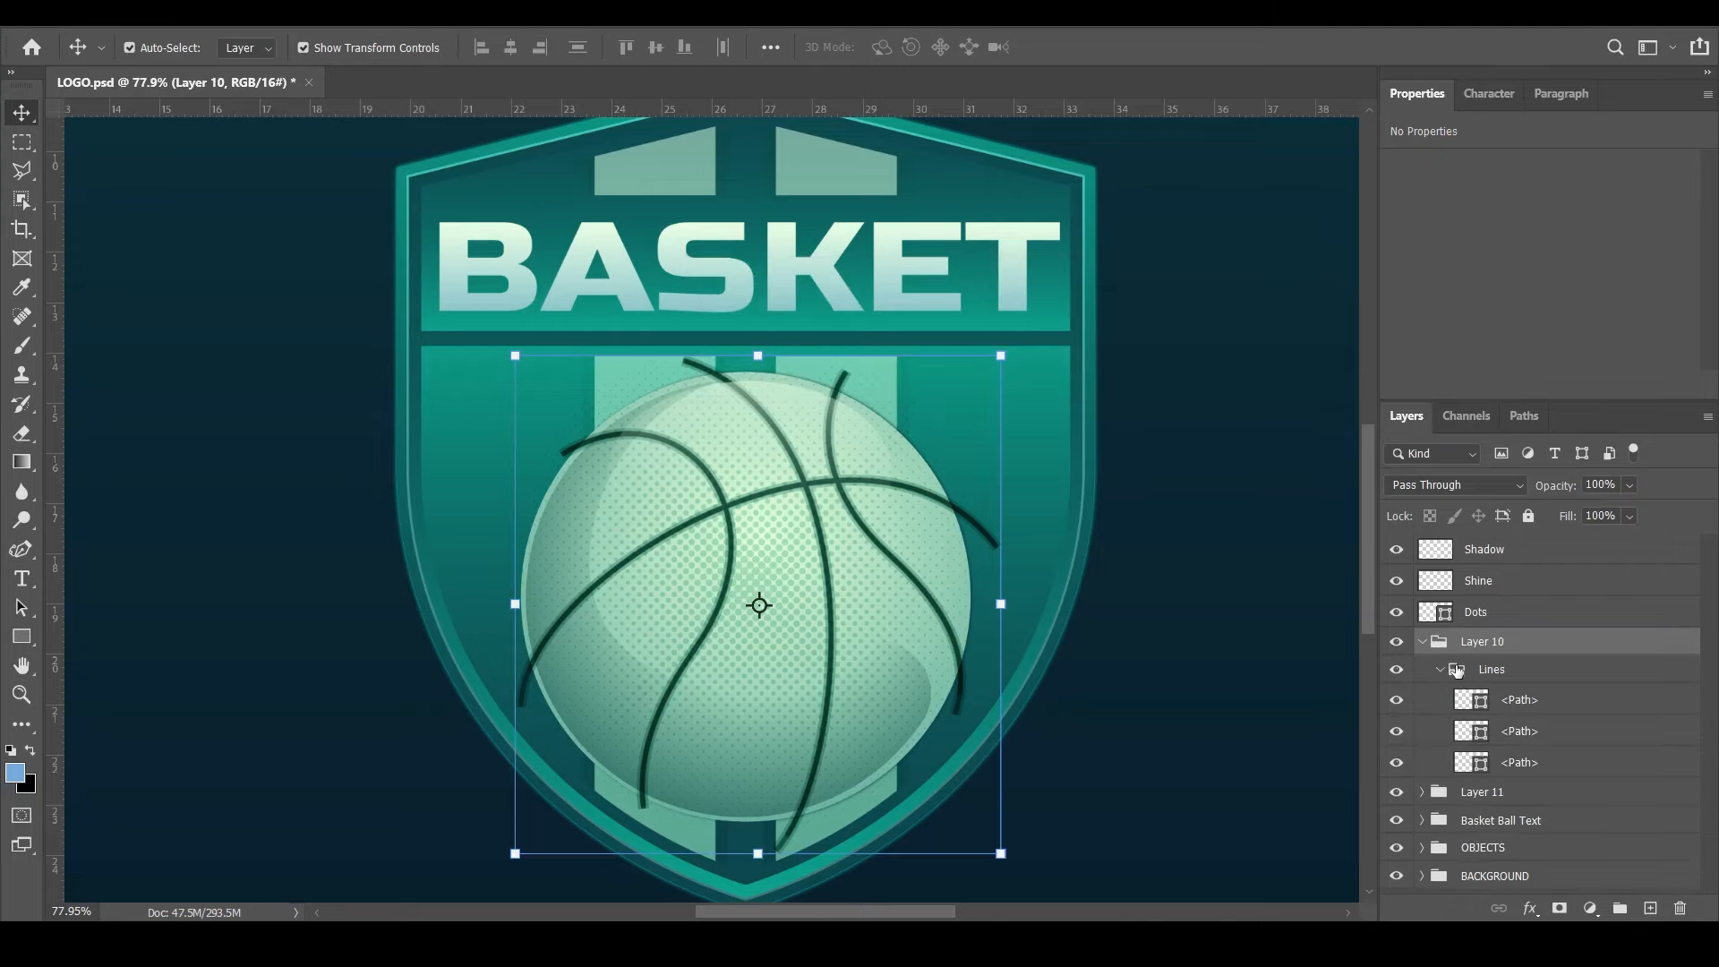
pyautogui.click(1494, 705)
pyautogui.keyDown('shift'); pyautogui.click(1516, 732); pyautogui.keyUp('shift')
pyautogui.keyDown('shift'); pyautogui.click(1522, 762); pyautogui.keyUp('shift')
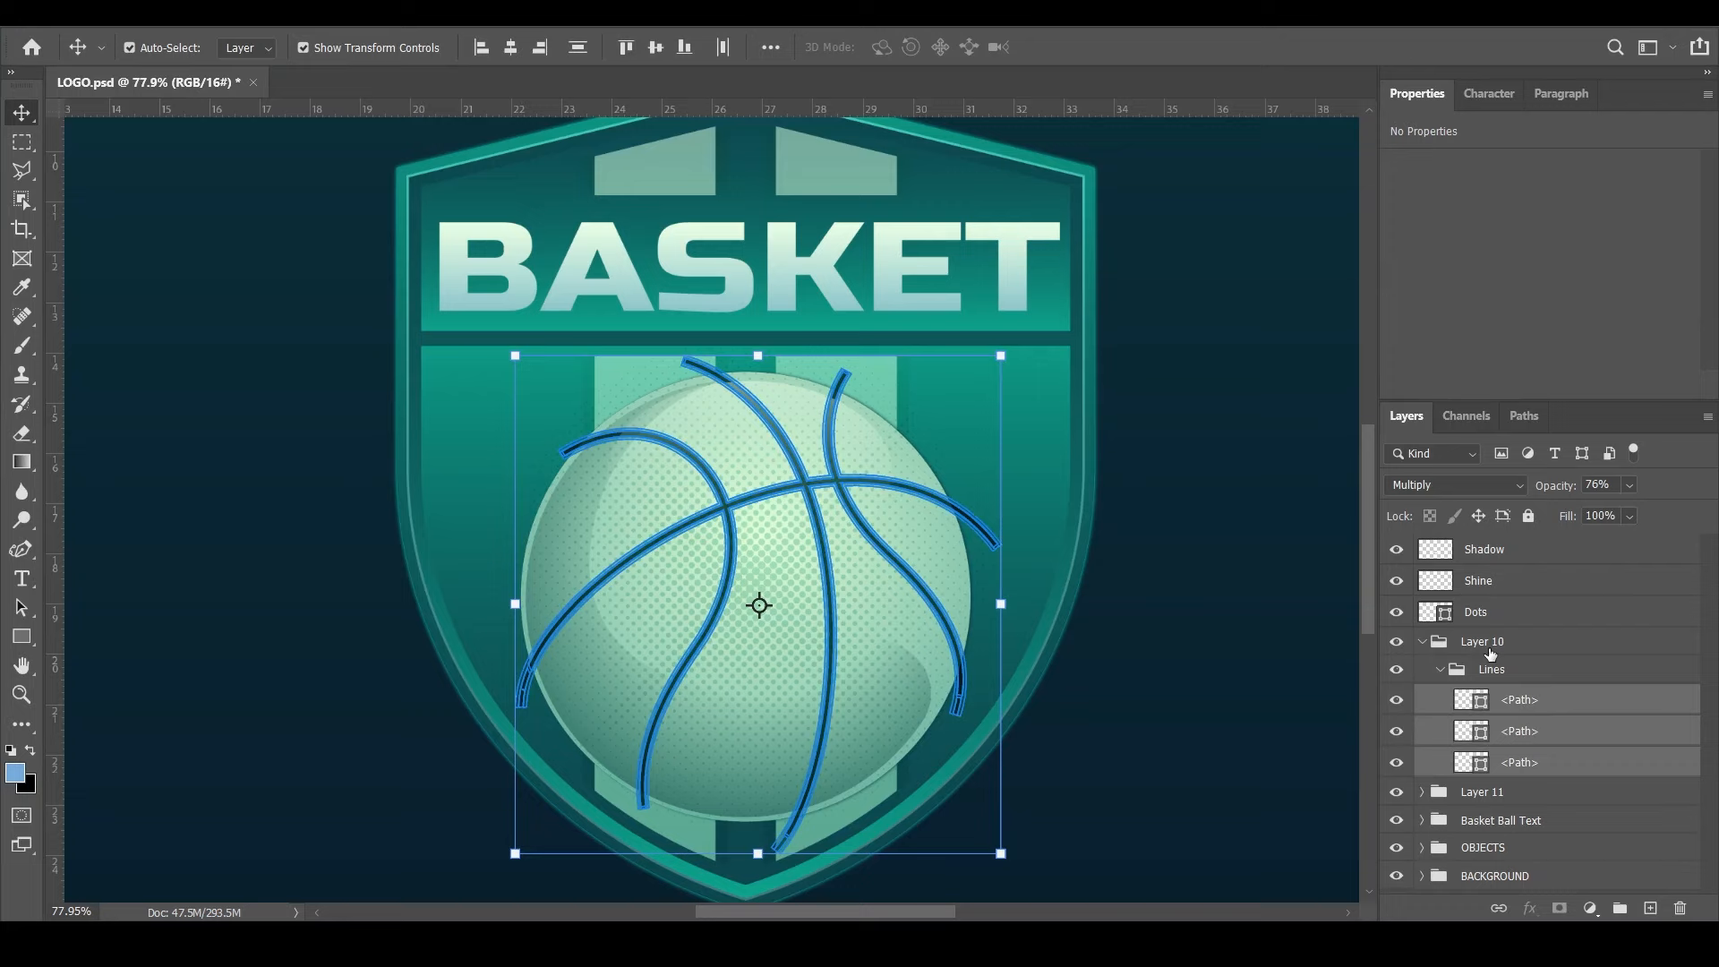
pyautogui.click(1488, 644)
pyautogui.rightClick(1489, 651)
pyautogui.click(1367, 315)
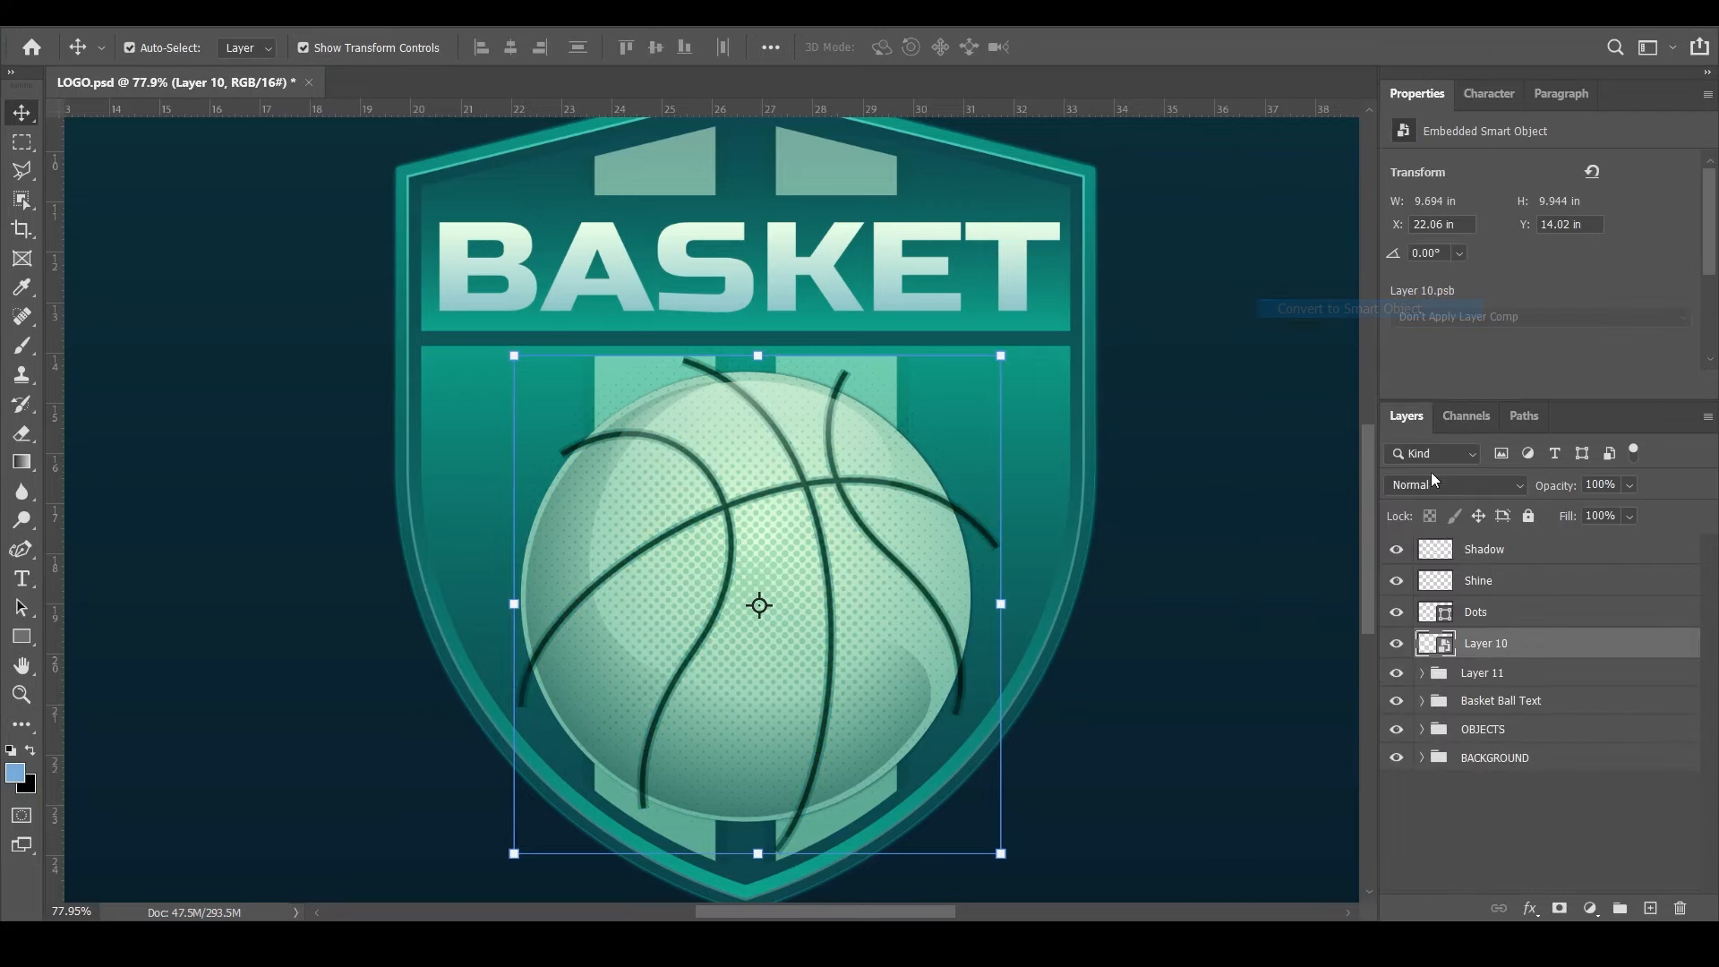
# Expand the Layer 11 group and toggle the Skin layer's visibility to identify its artwork
pyautogui.click(1486, 673)
pyautogui.click(1422, 672)
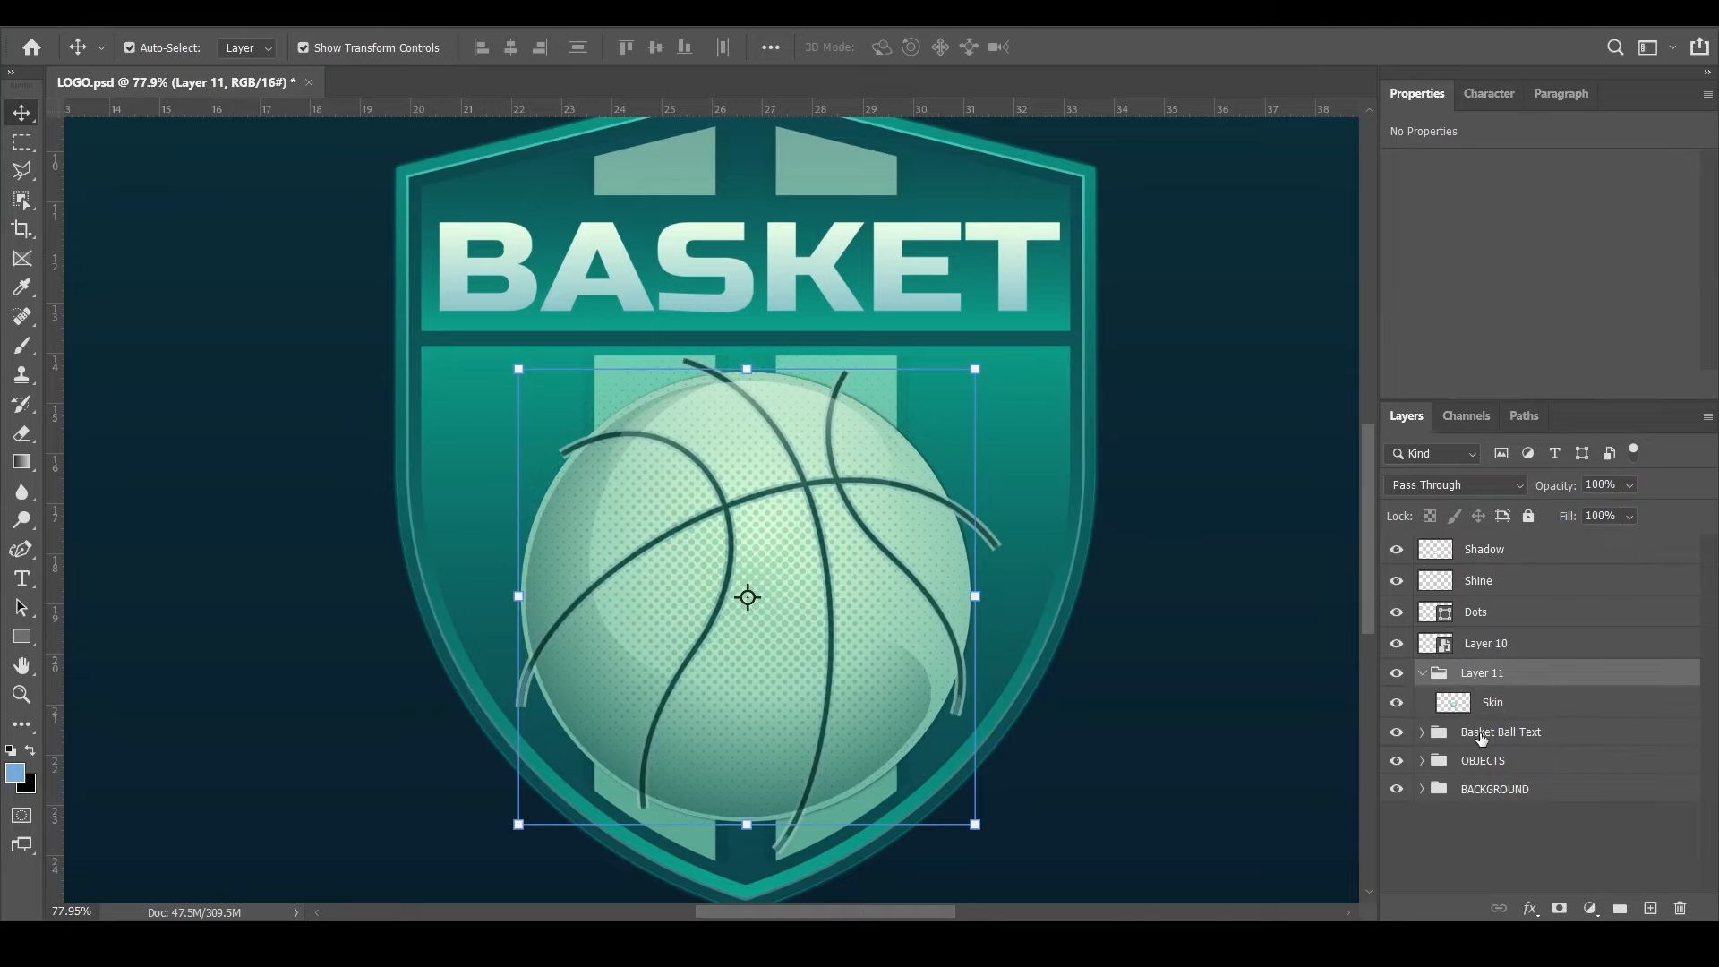
pyautogui.click(1491, 707)
pyautogui.click(1395, 705)
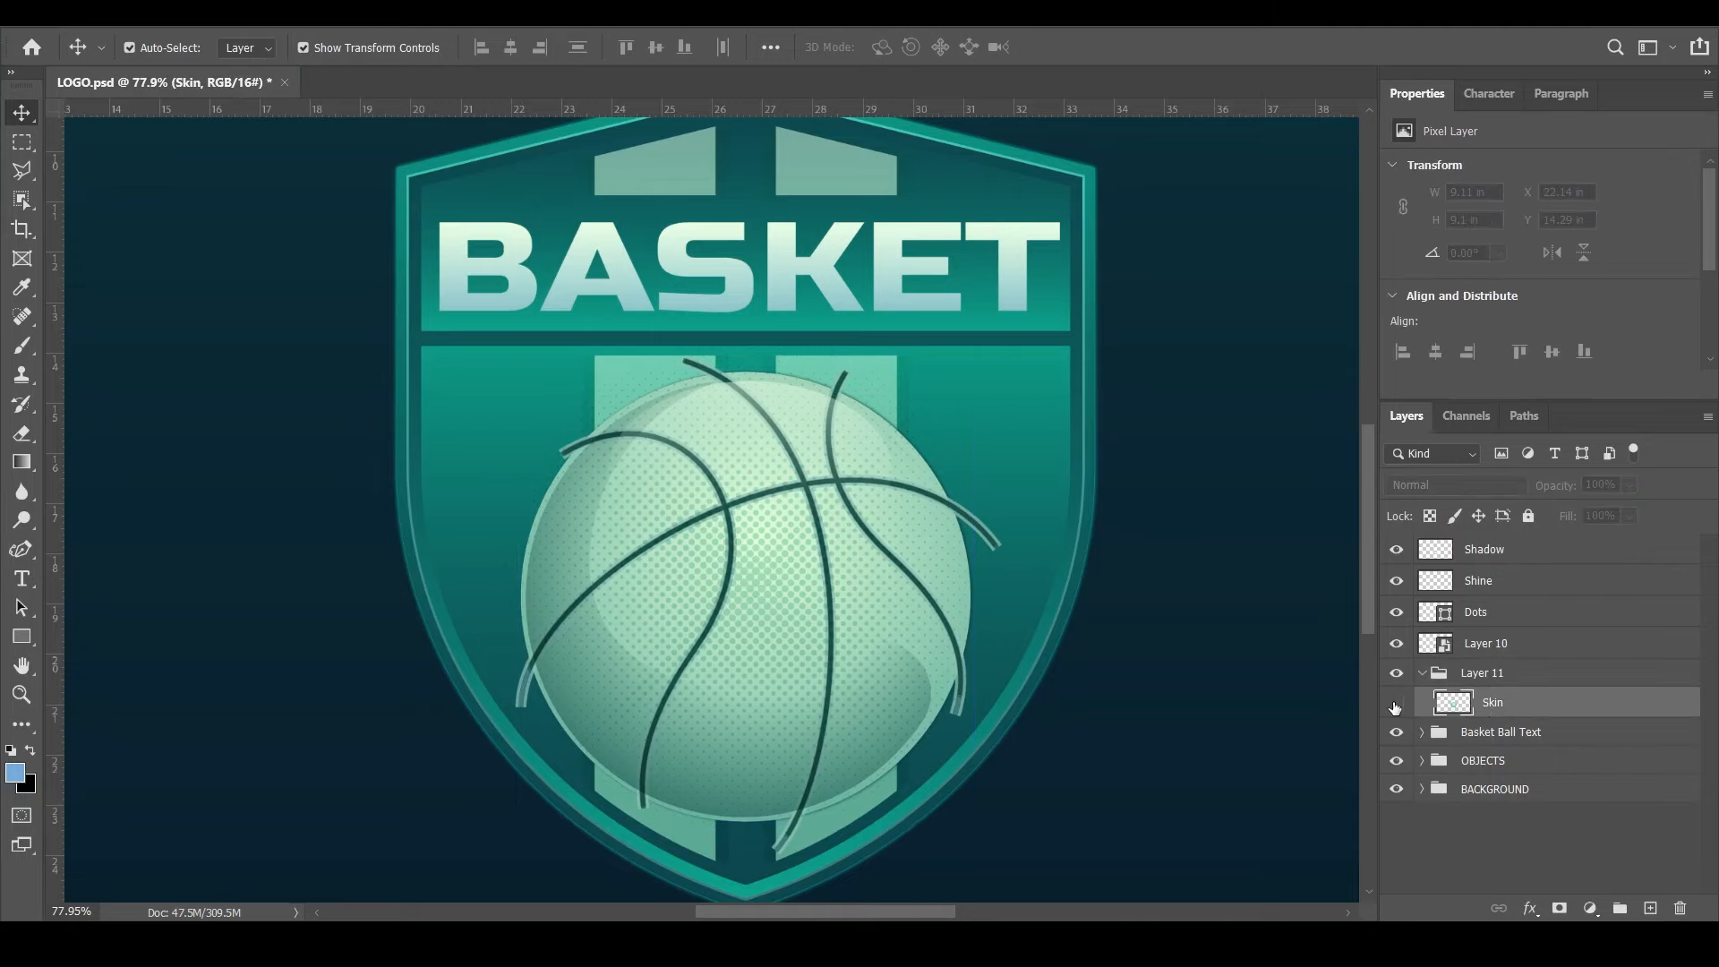
pyautogui.click(1395, 705)
pyautogui.click(1395, 704)
pyautogui.click(1395, 705)
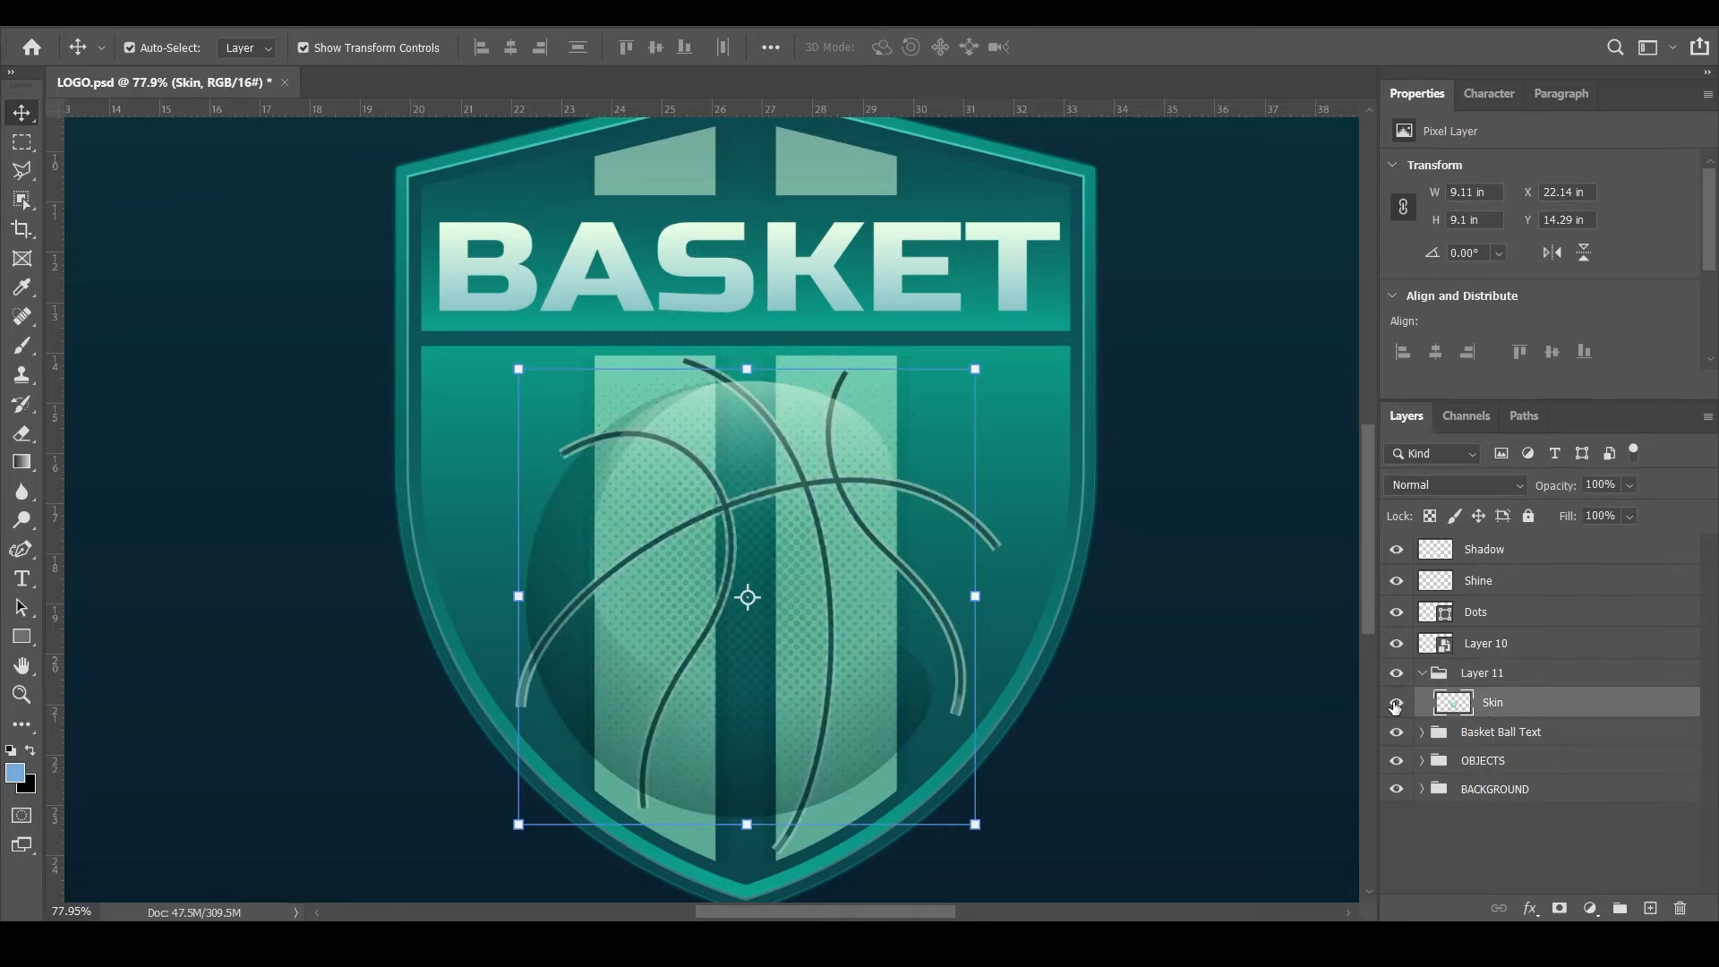
pyautogui.click(1395, 705)
# Move the Skin layer out of the Layer 11 group to just below Layer 10, and delete the emptied group
pyautogui.moveTo(1501, 707); pyautogui.dragTo(1492, 683)
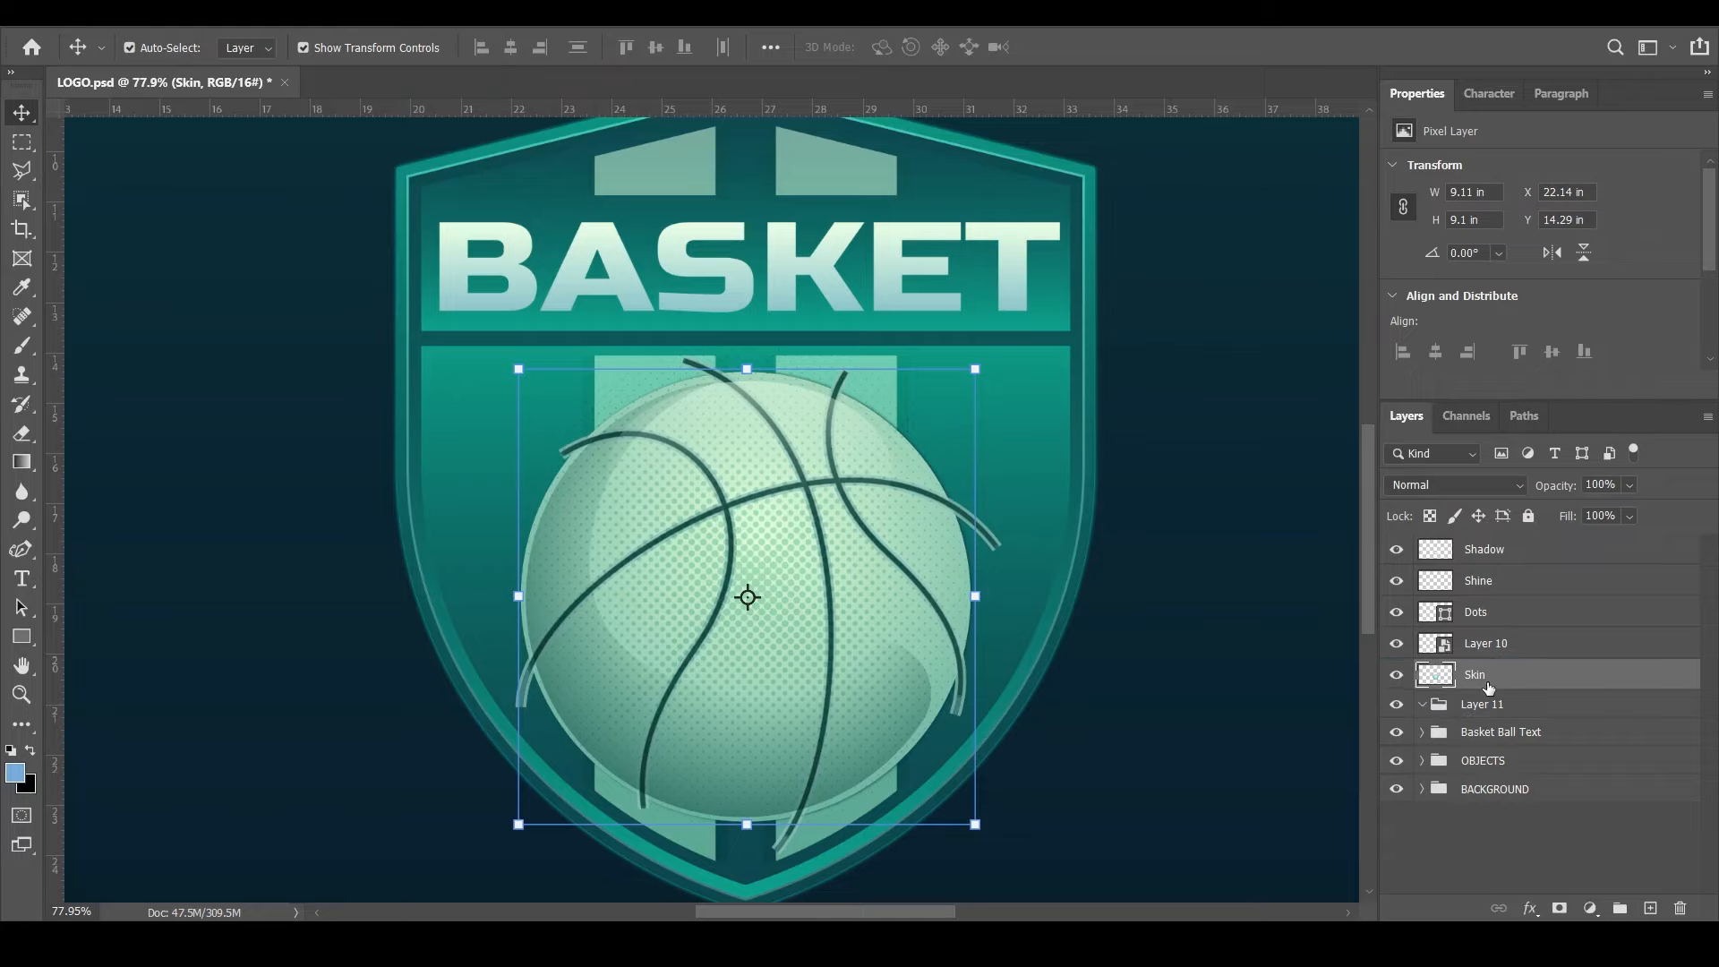
pyautogui.click(1396, 676)
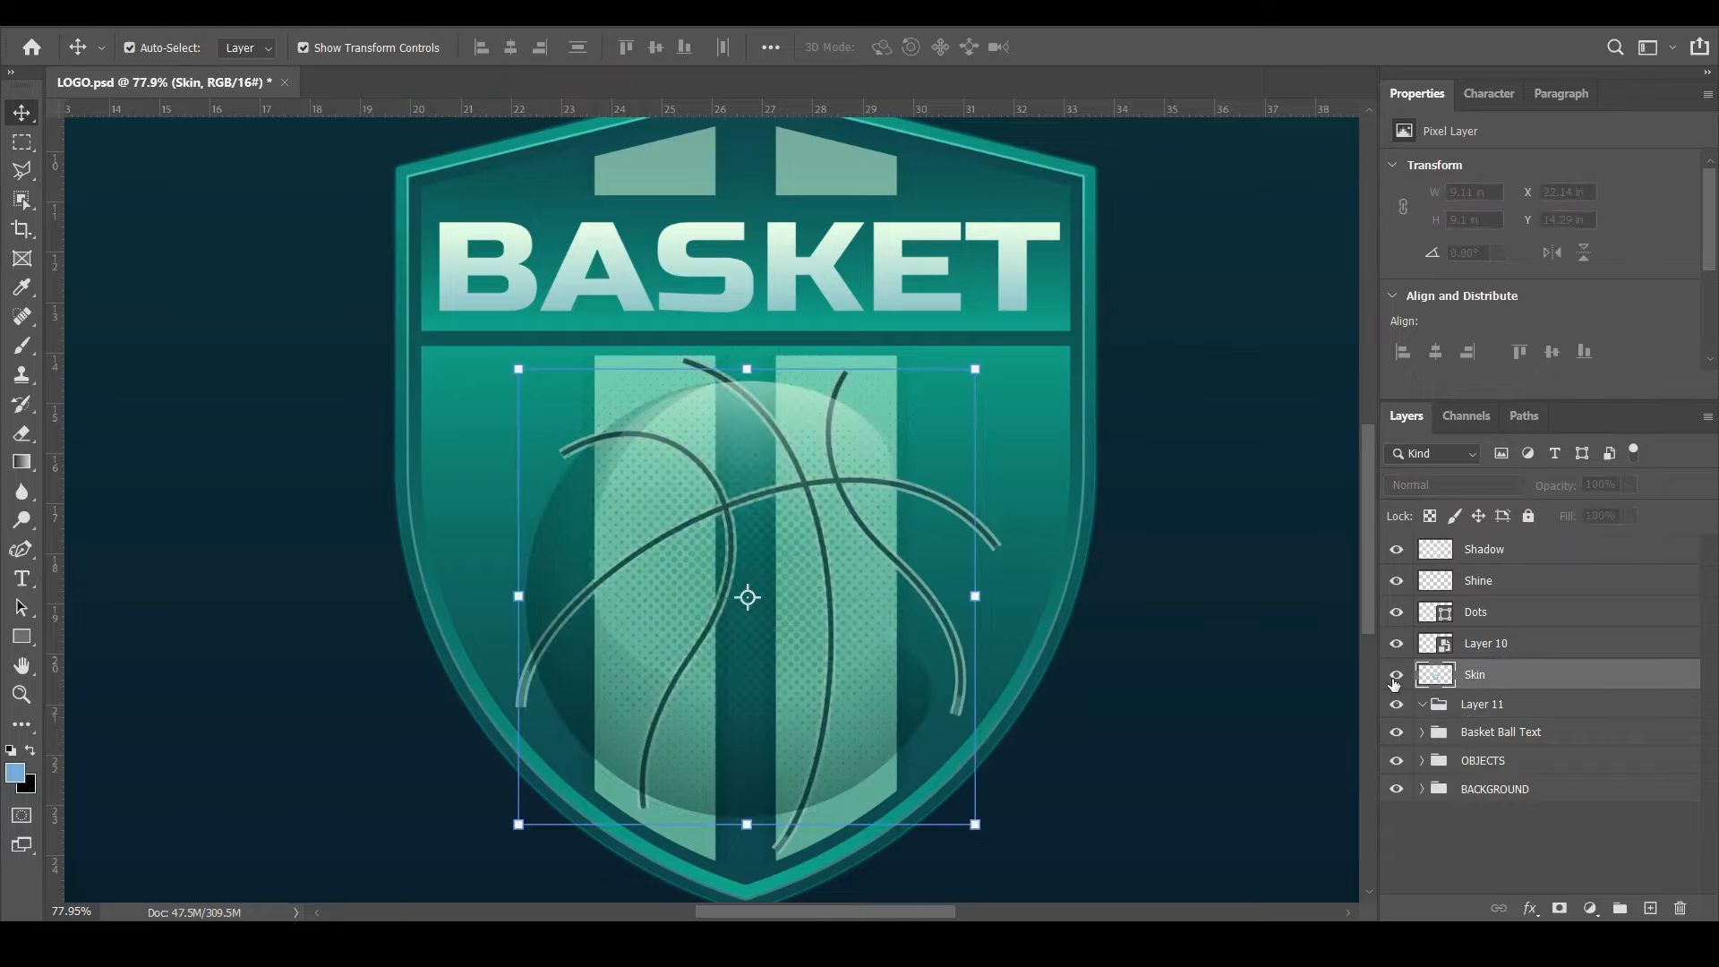
pyautogui.click(1396, 676)
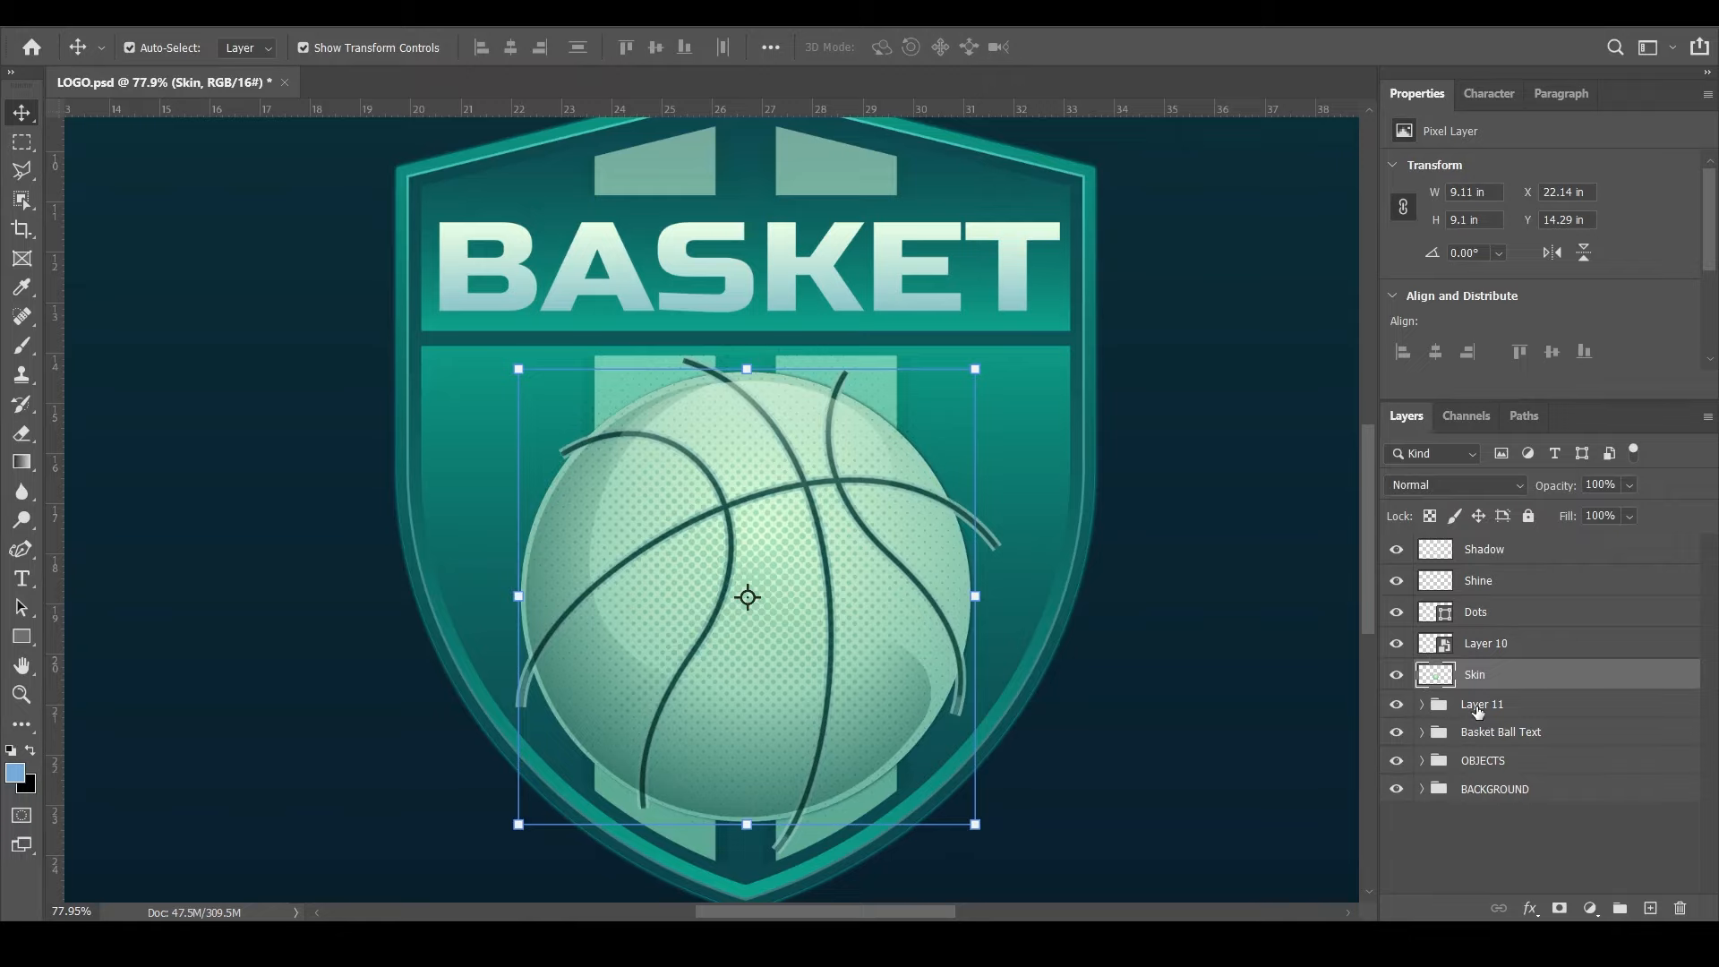
pyautogui.click(1474, 708)
pyautogui.click(1680, 910)
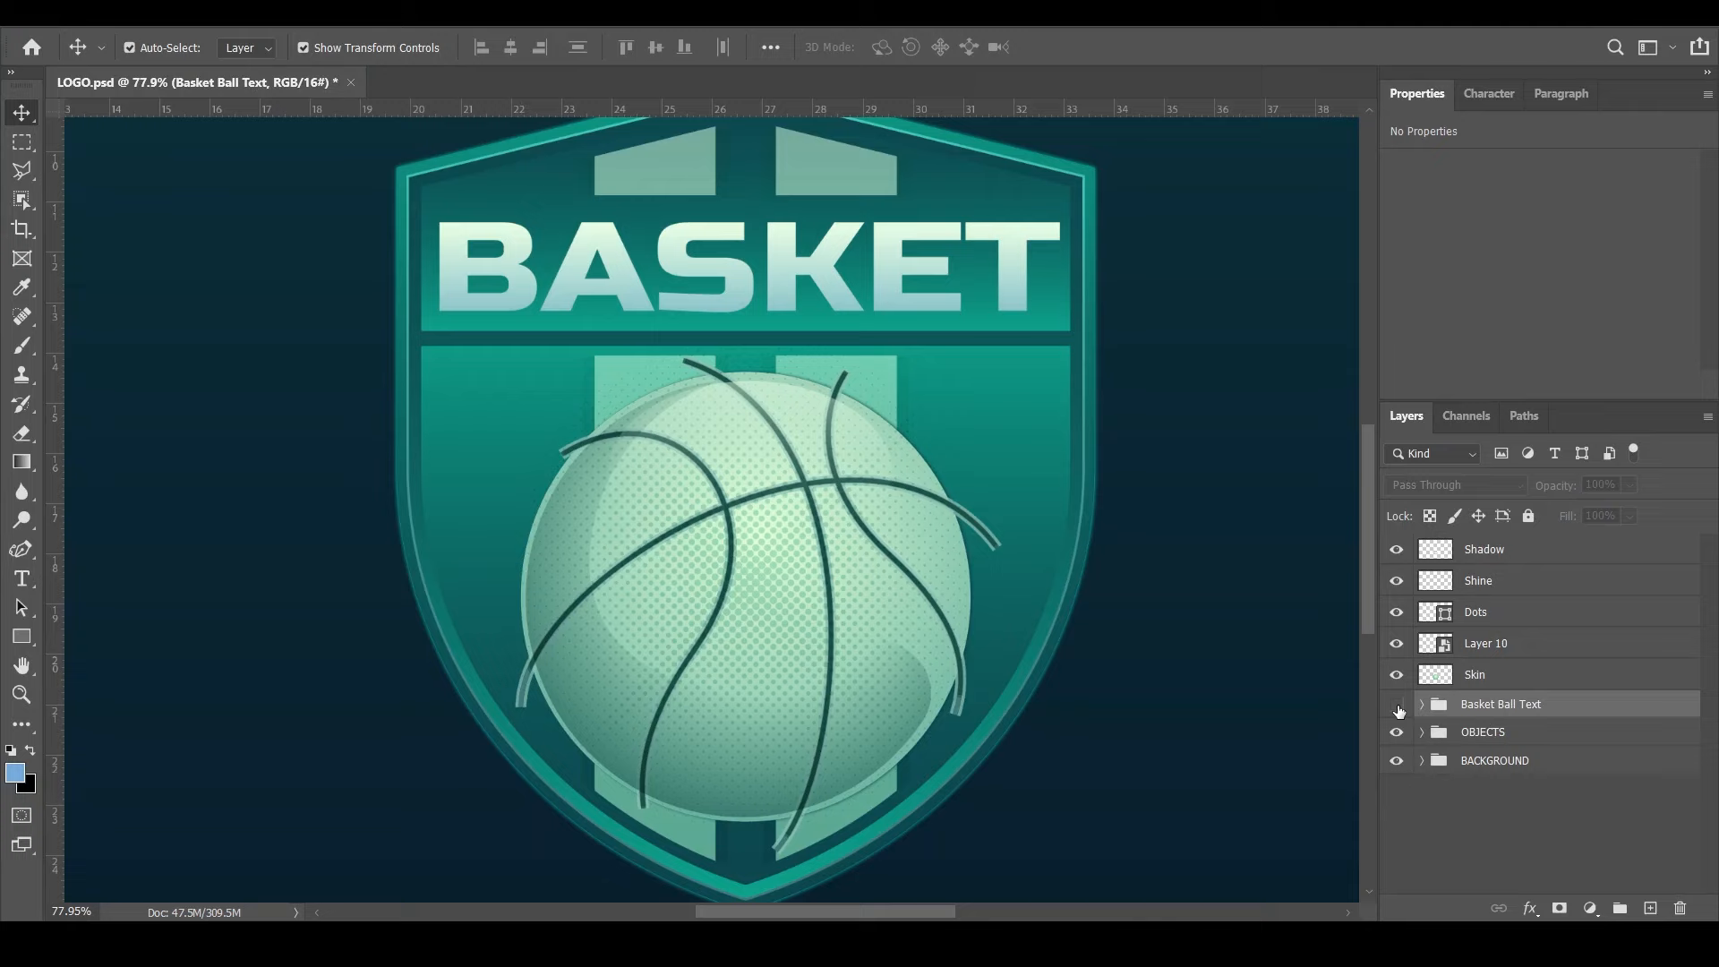
# Move the BASKETBALL LEAGUE layer out of the Basket Ball Text group to just below Skin, and delete the emptied group
pyautogui.scroll(-3, 896, 689)
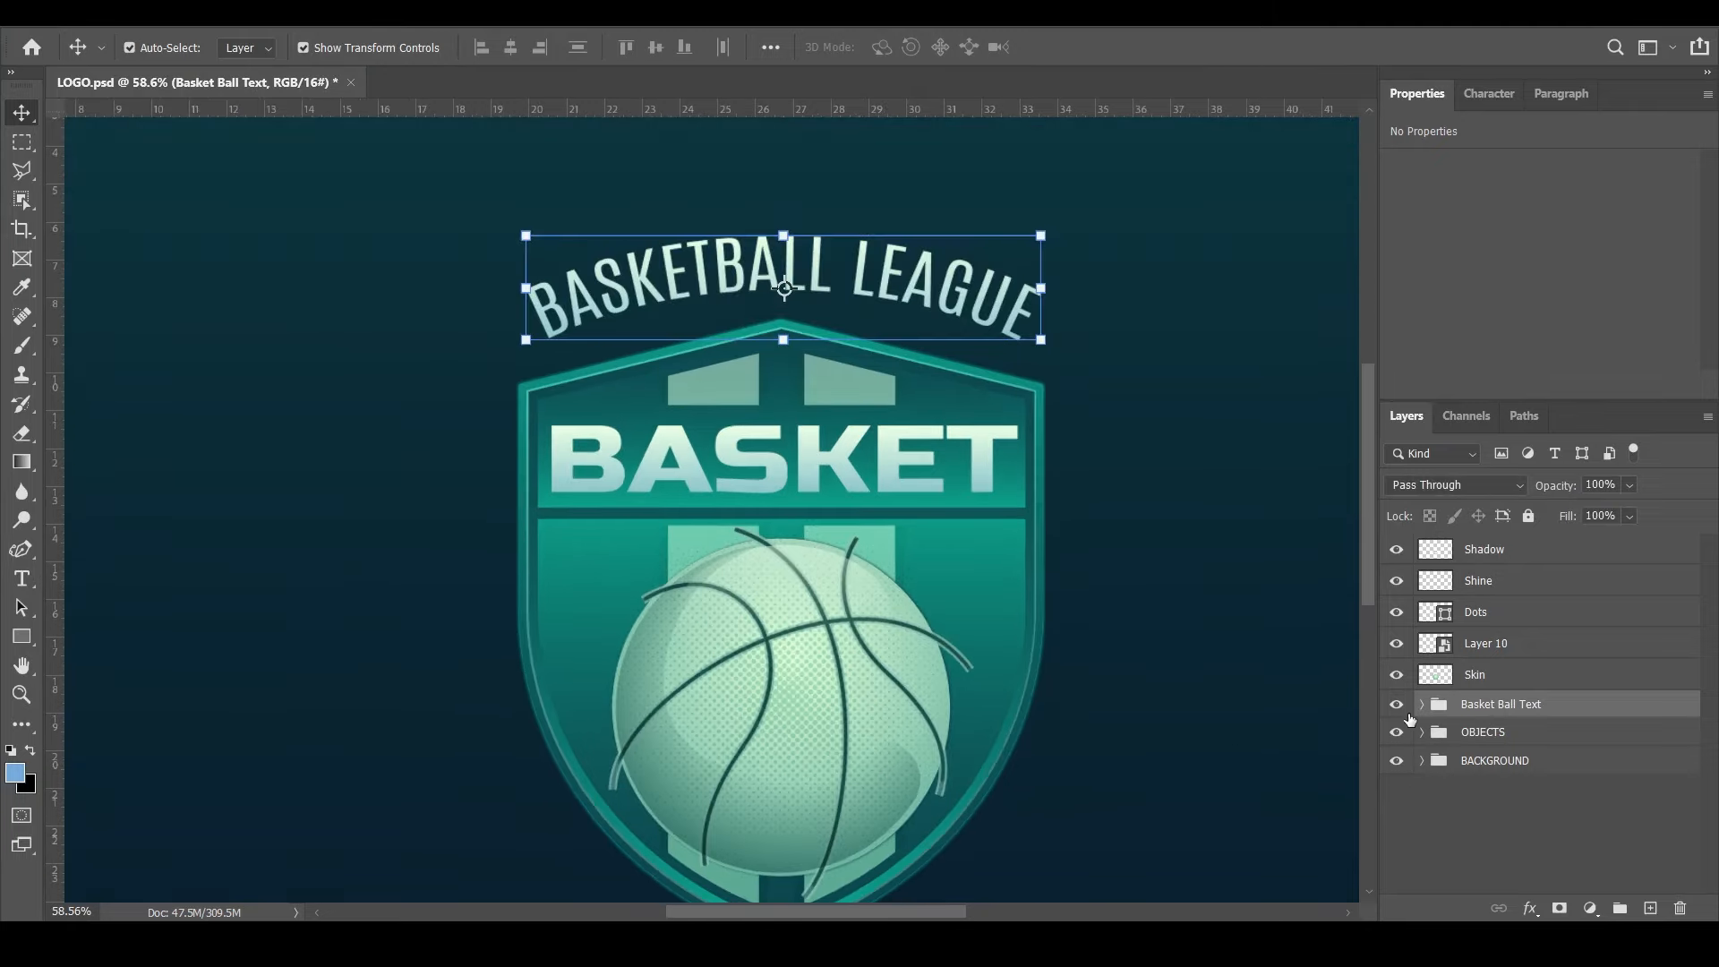
pyautogui.click(1396, 704)
pyautogui.click(1397, 704)
pyautogui.click(1422, 705)
pyautogui.moveTo(1513, 735); pyautogui.dragTo(1495, 697)
pyautogui.click(1496, 735)
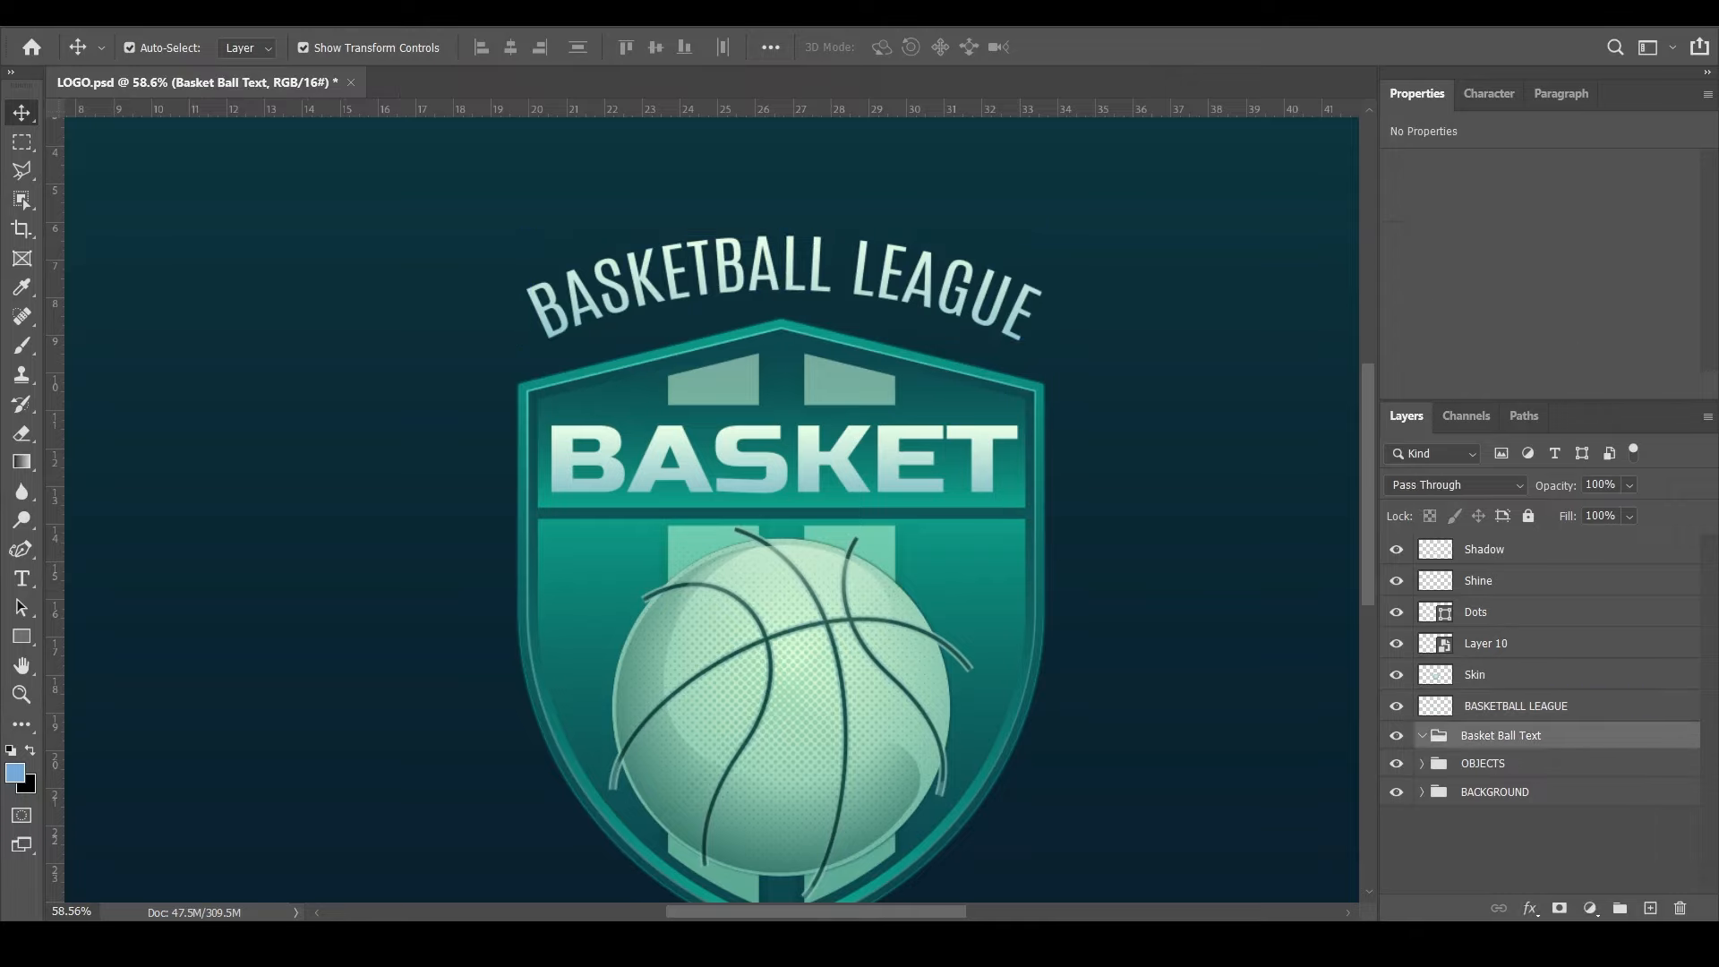
pyautogui.click(1680, 907)
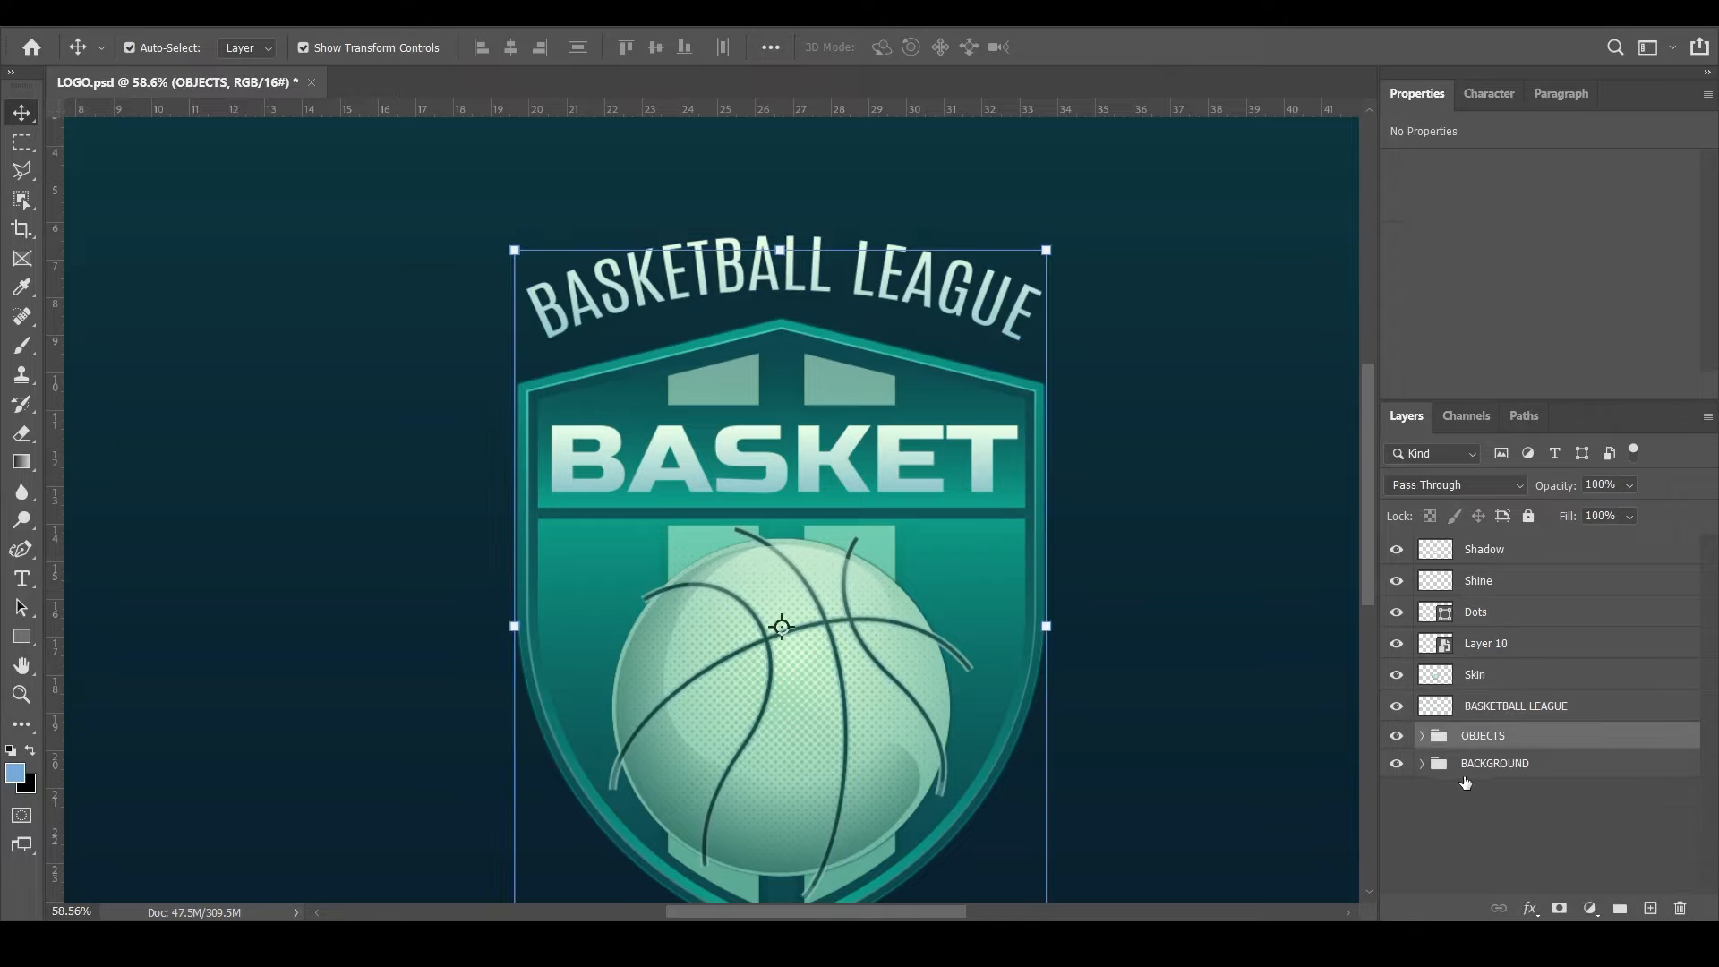
# Convert the OBJECTS group to a smart object, toggling its visibility to check what it contains
pyautogui.click(1395, 735)
pyautogui.click(1396, 735)
pyautogui.rightClick(1480, 742)
pyautogui.click(1558, 309)
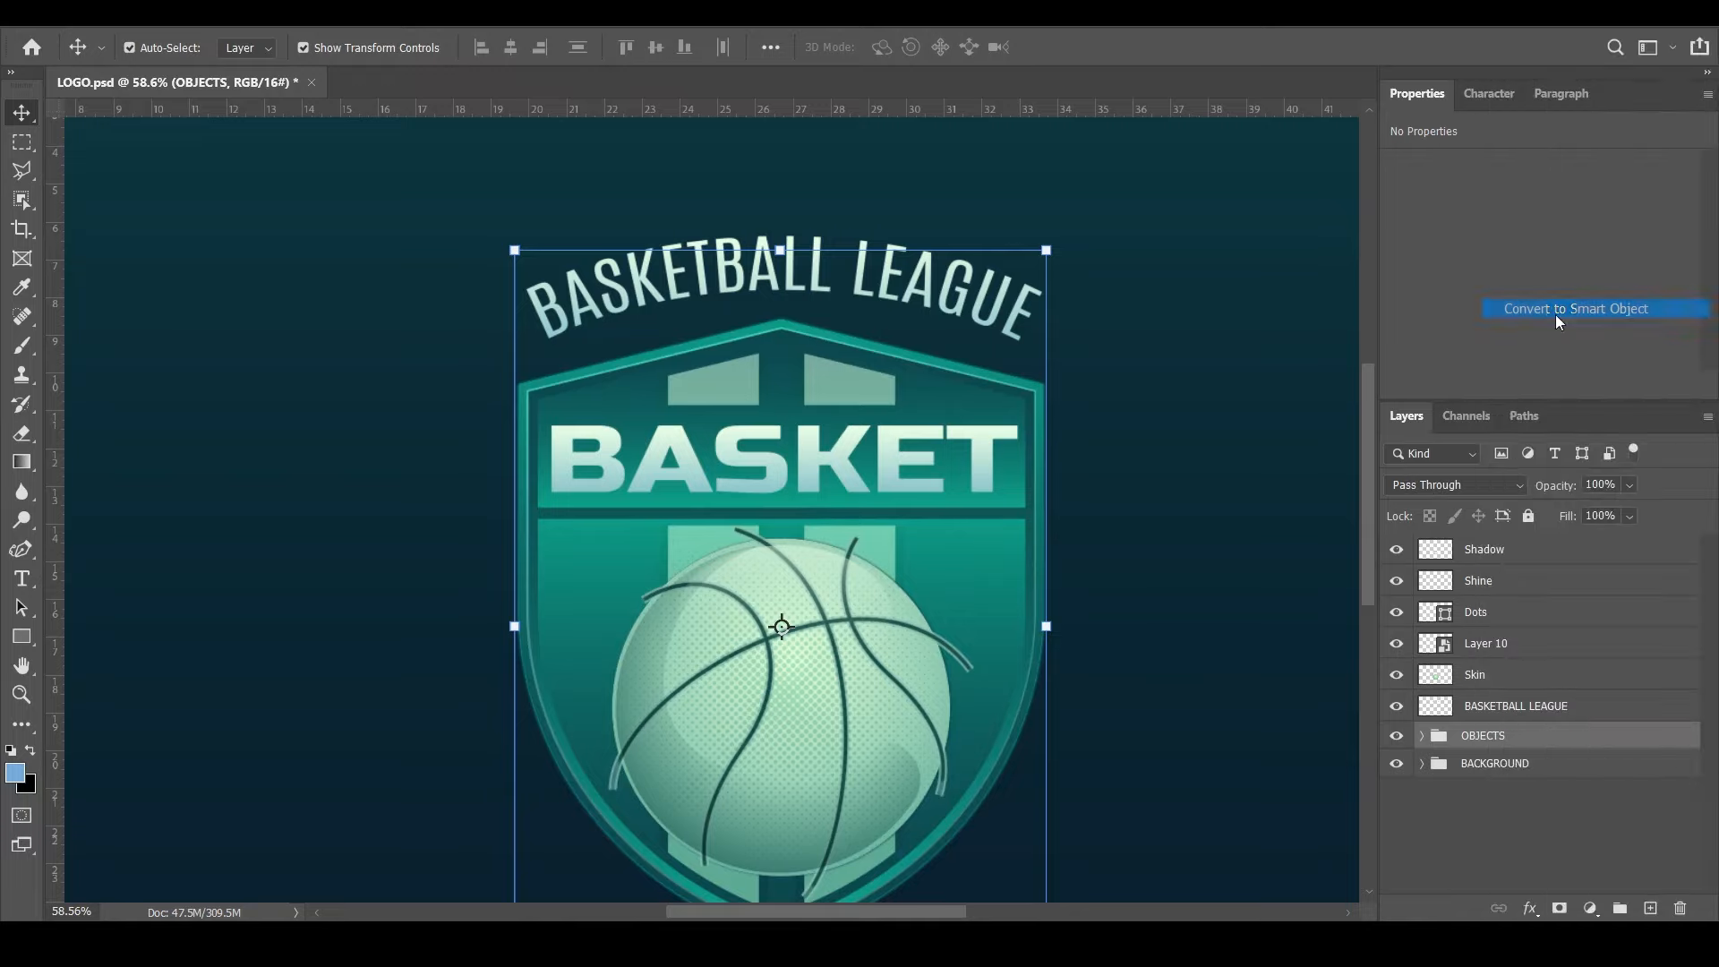
pyautogui.click(1396, 739)
pyautogui.click(1396, 740)
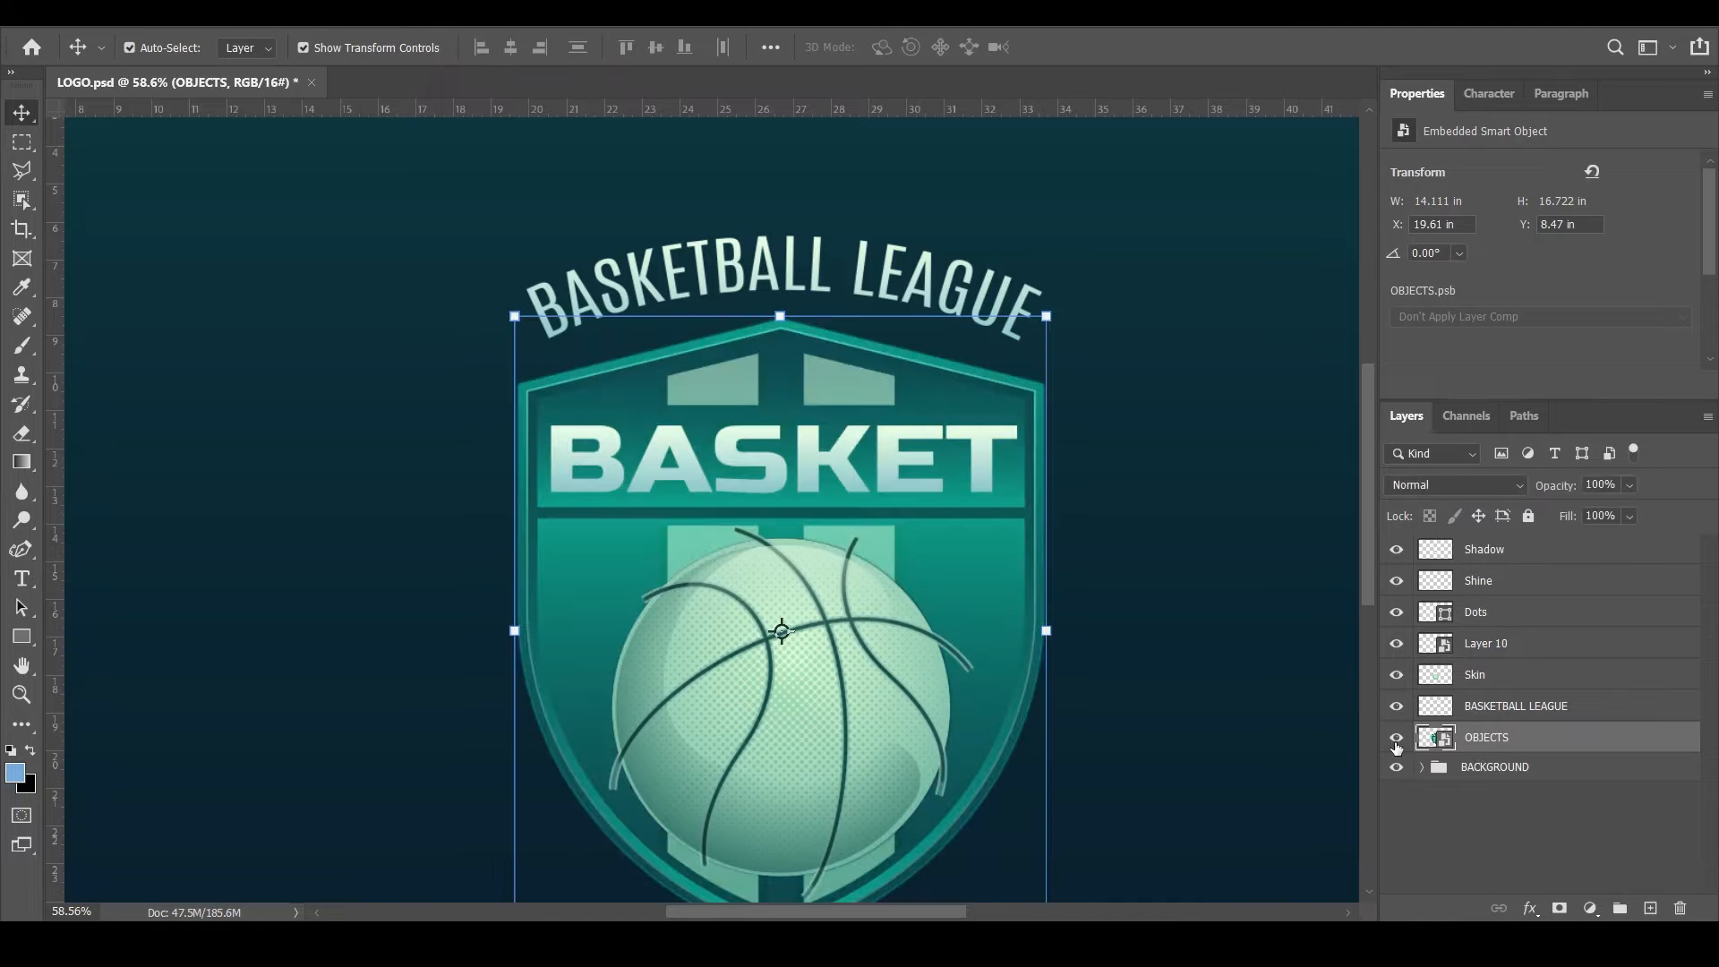
# Convert the BACKGROUND group to a smart object
pyautogui.click(1491, 773)
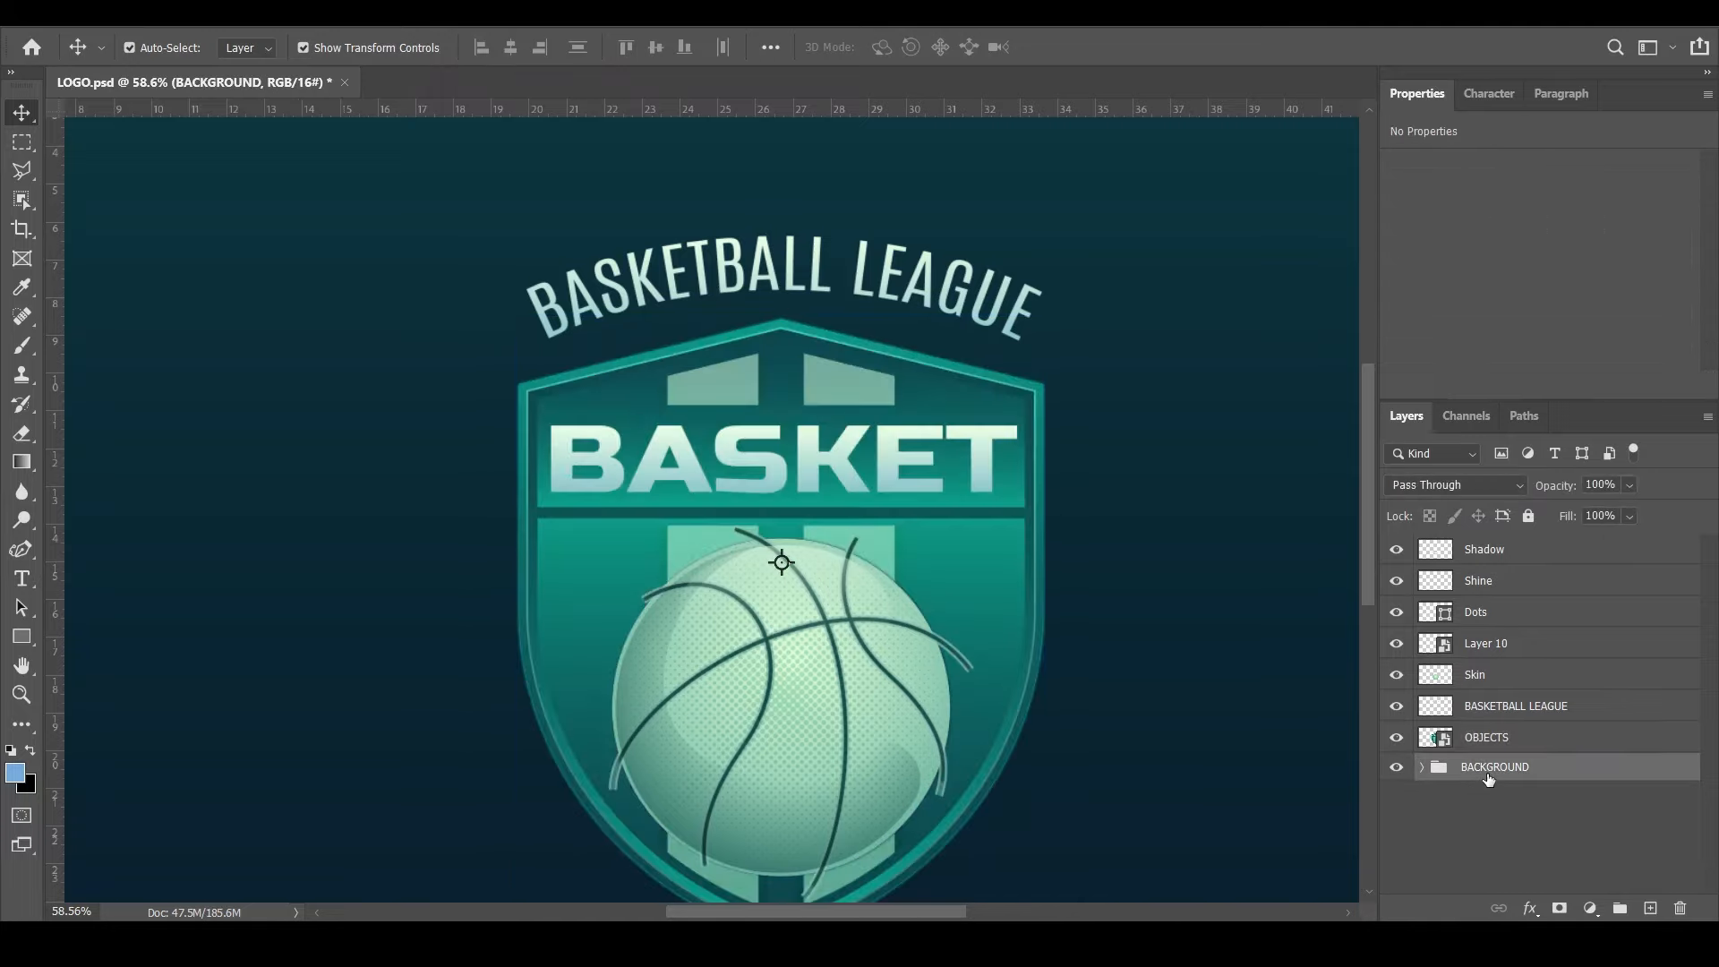
pyautogui.scroll(-4, 939, 709)
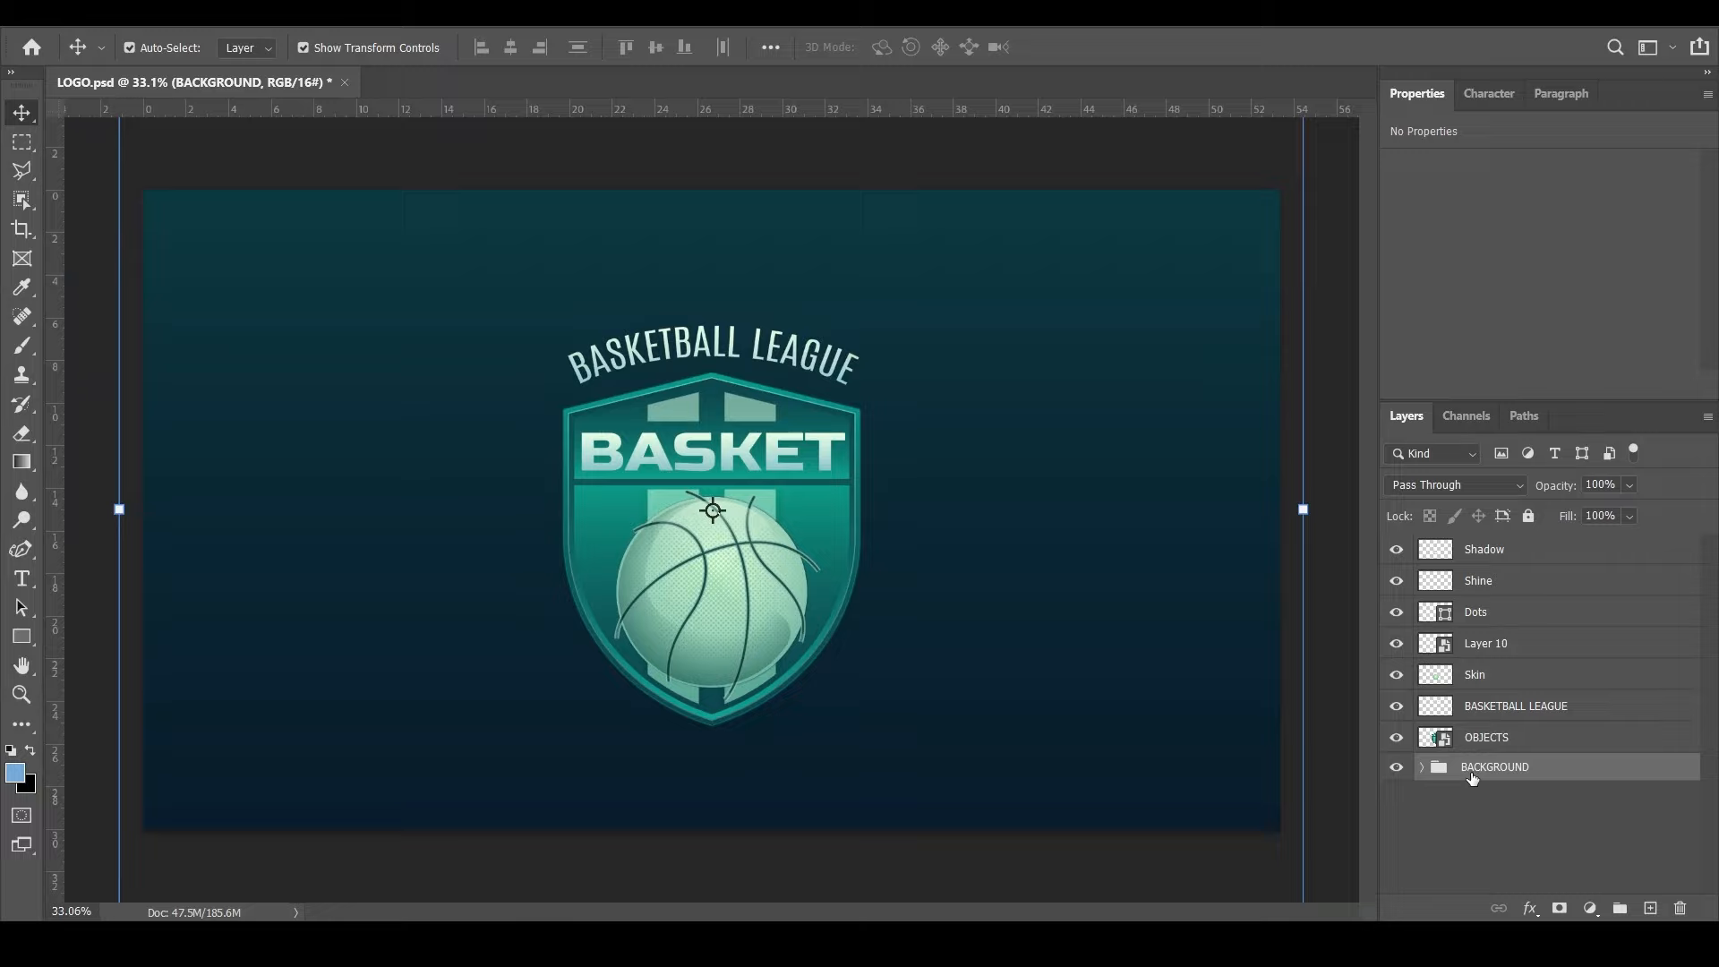
pyautogui.click(1421, 767)
pyautogui.click(1421, 768)
pyautogui.rightClick(1518, 768)
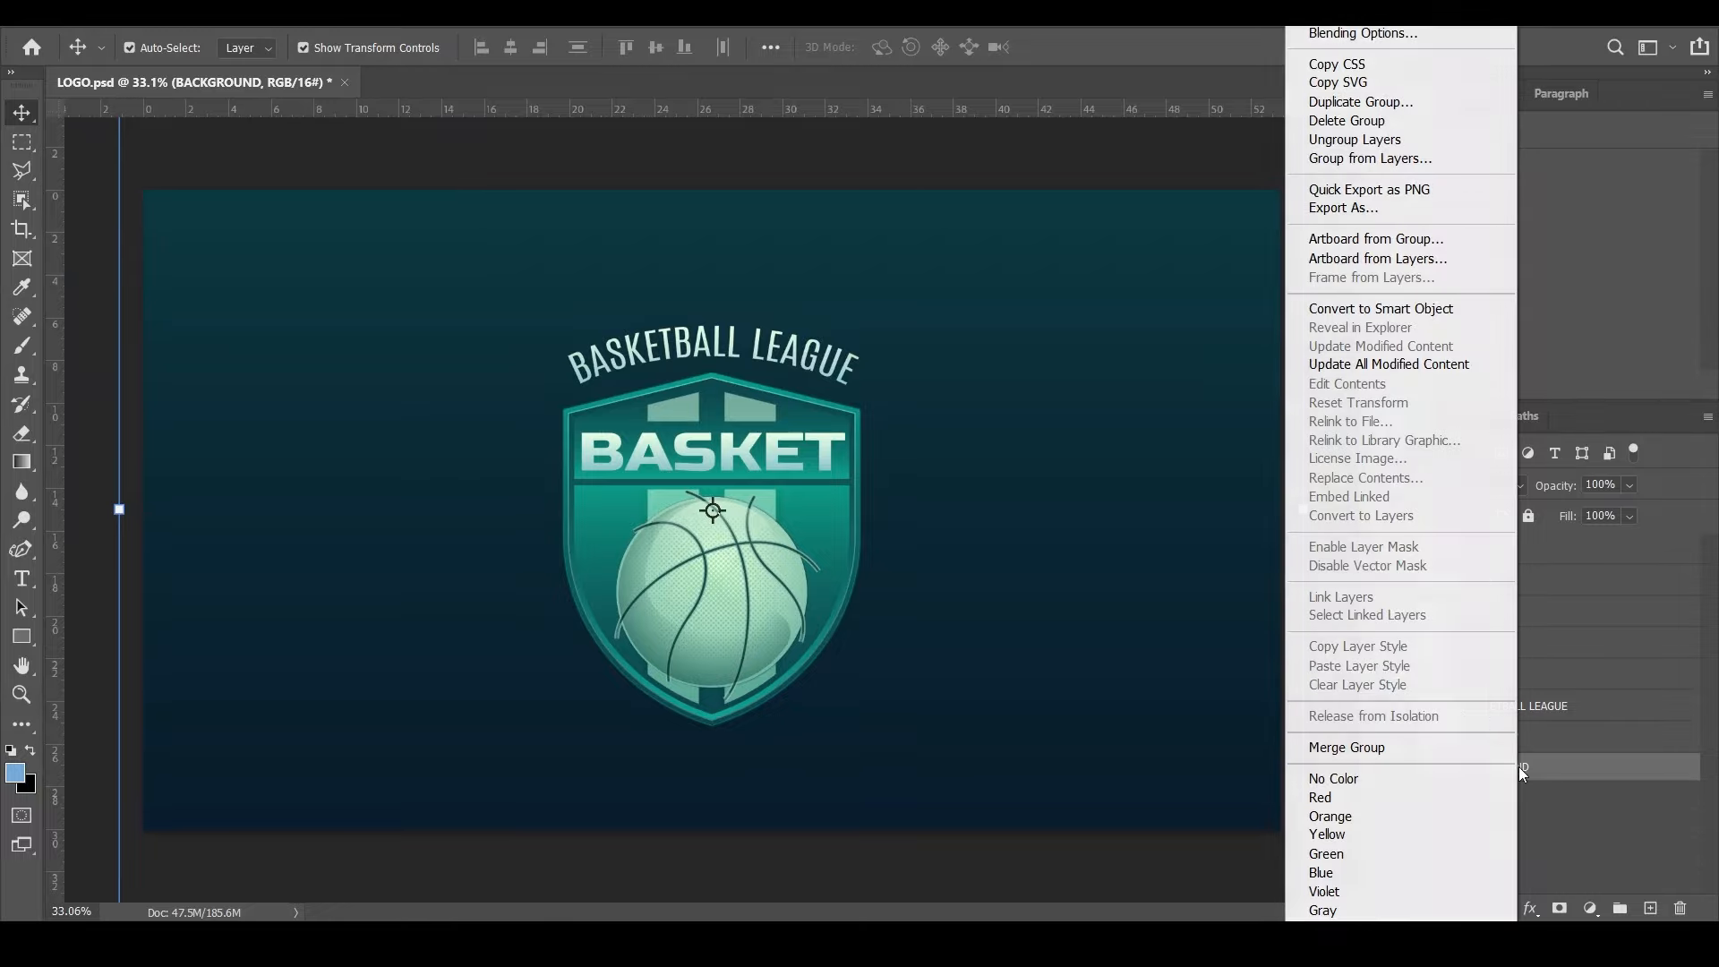
pyautogui.click(1367, 304)
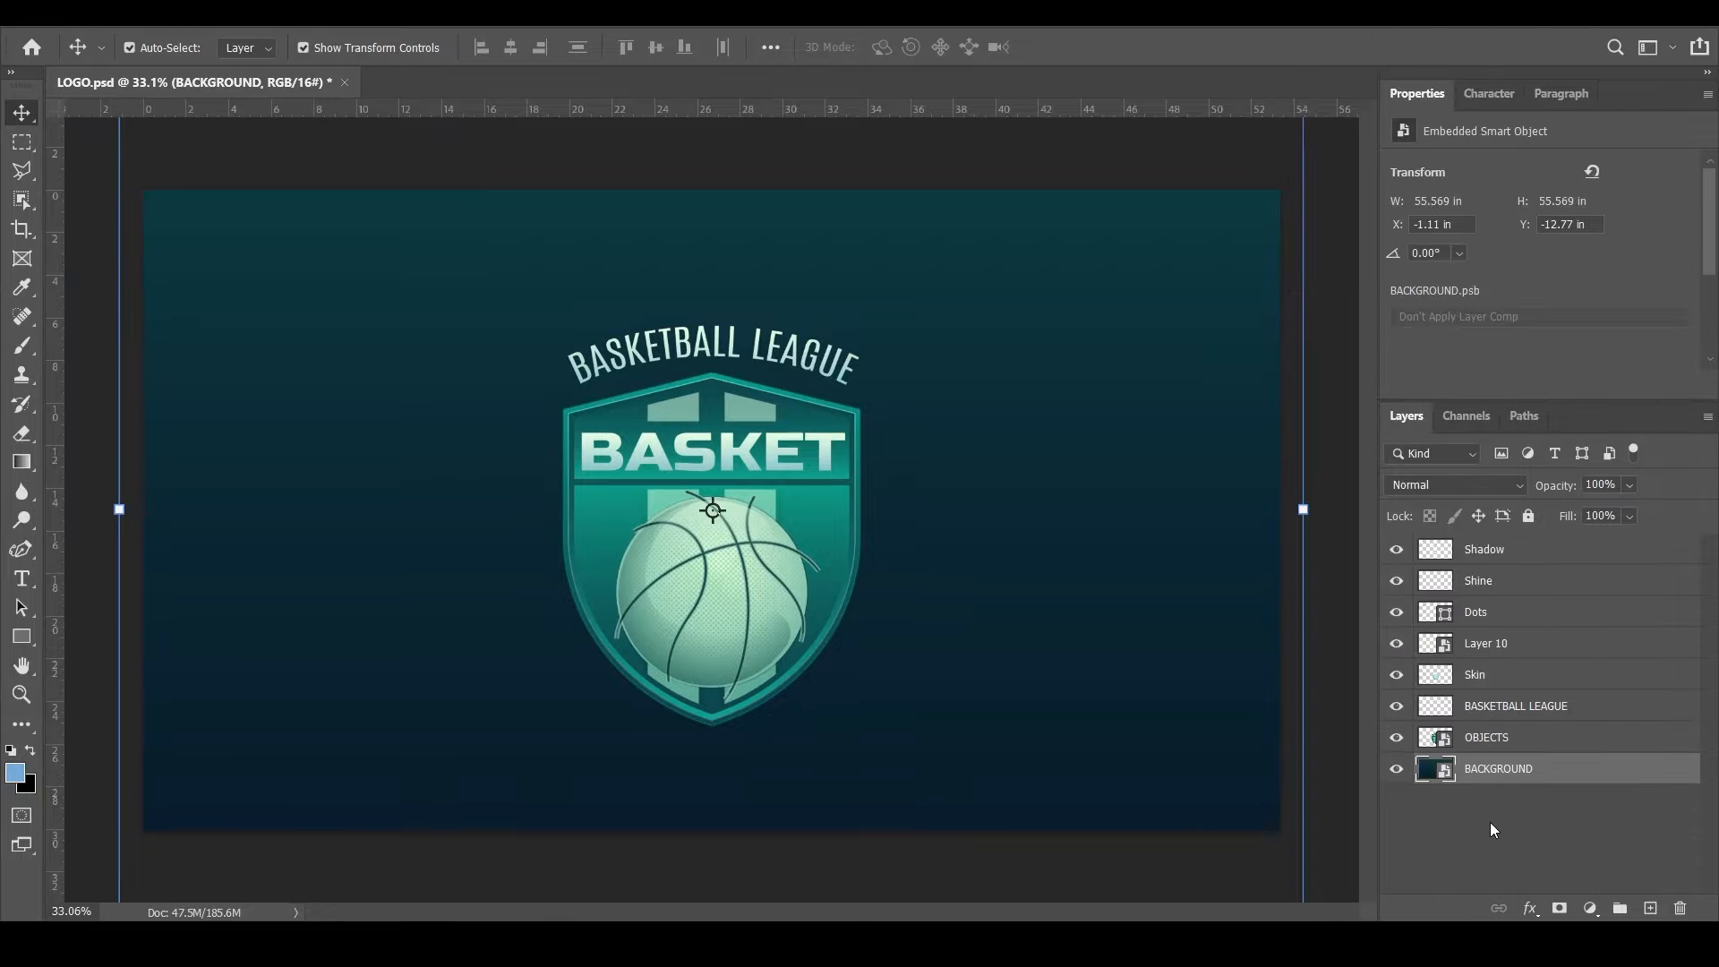
# Toggle the BACKGROUND layer's visibility to check it, leave it visible, and save LOGO.psd
pyautogui.click(1396, 770)
pyautogui.click(1397, 770)
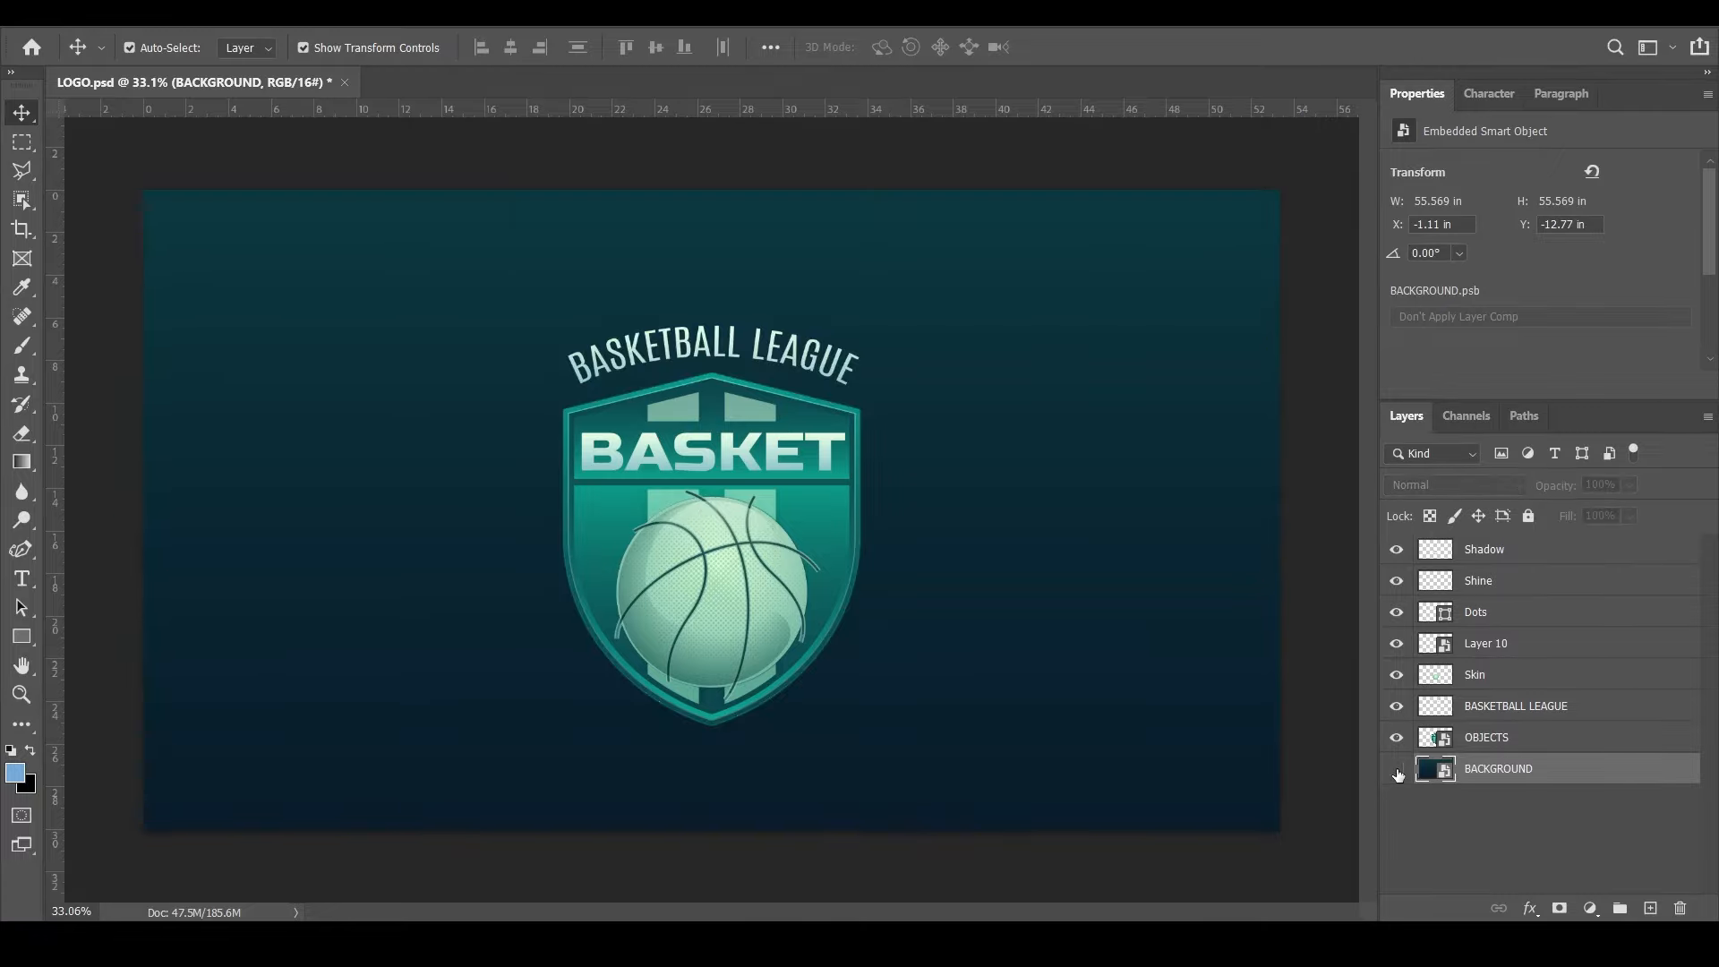
pyautogui.click(1397, 770)
pyautogui.click(1396, 770)
pyautogui.click(1397, 770)
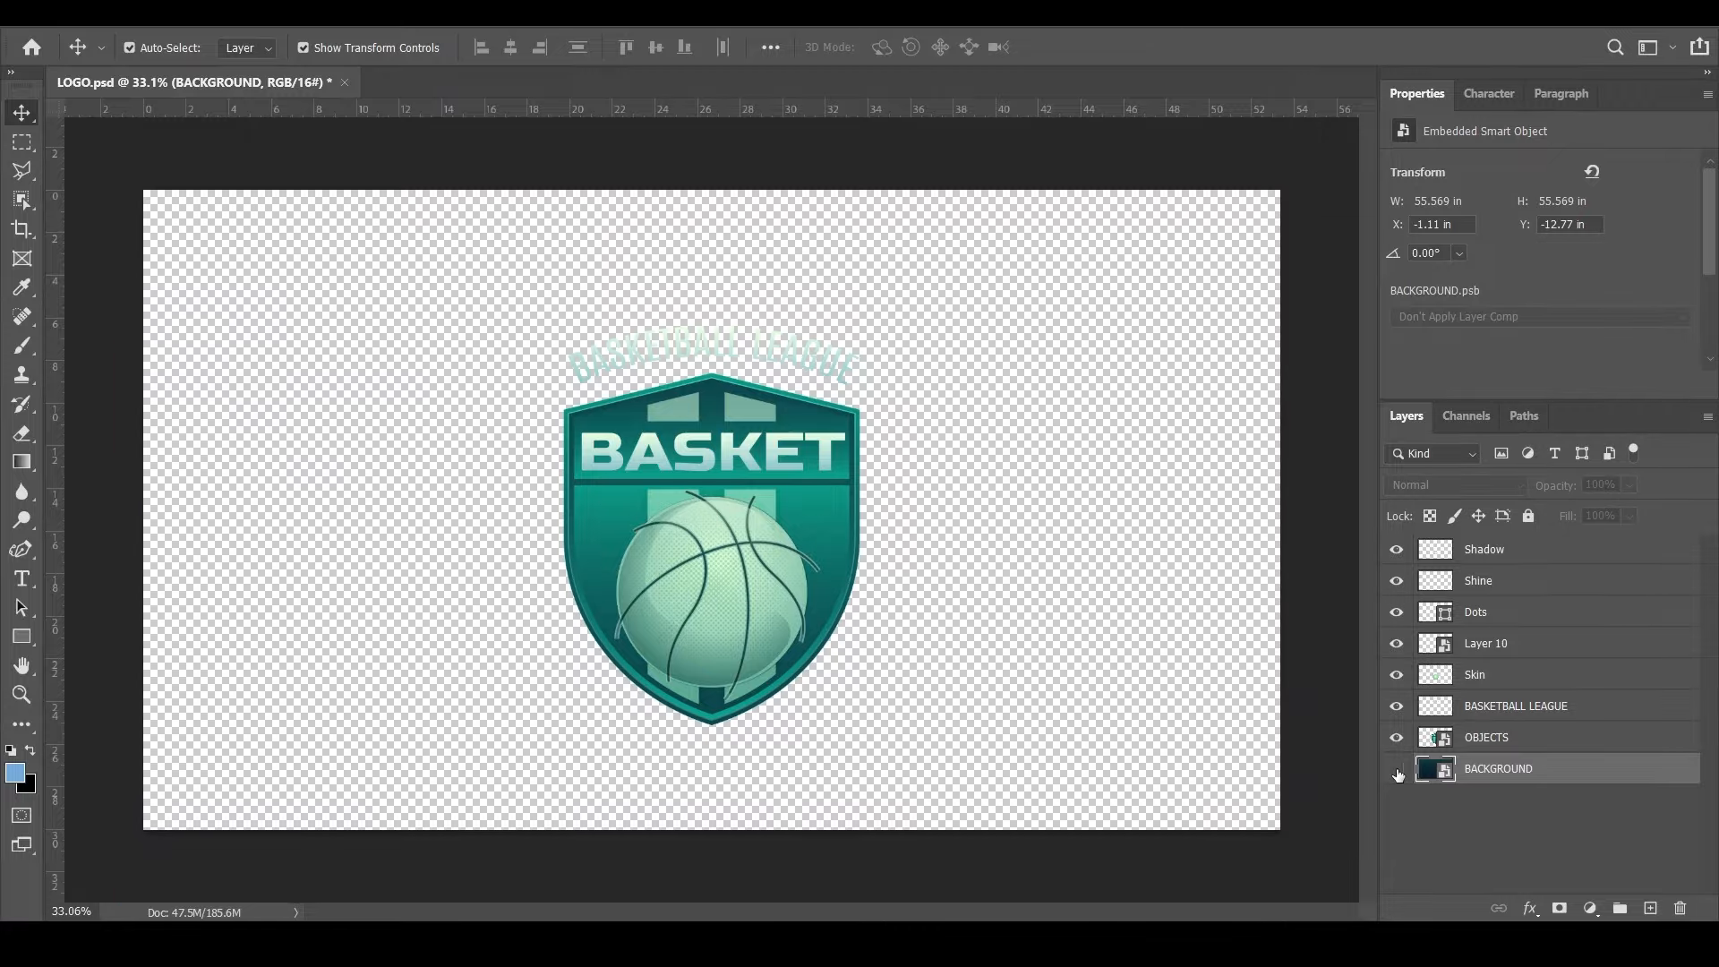
pyautogui.click(1397, 770)
pyautogui.click(1343, 855)
pyautogui.hotkey('ctrl', 's')
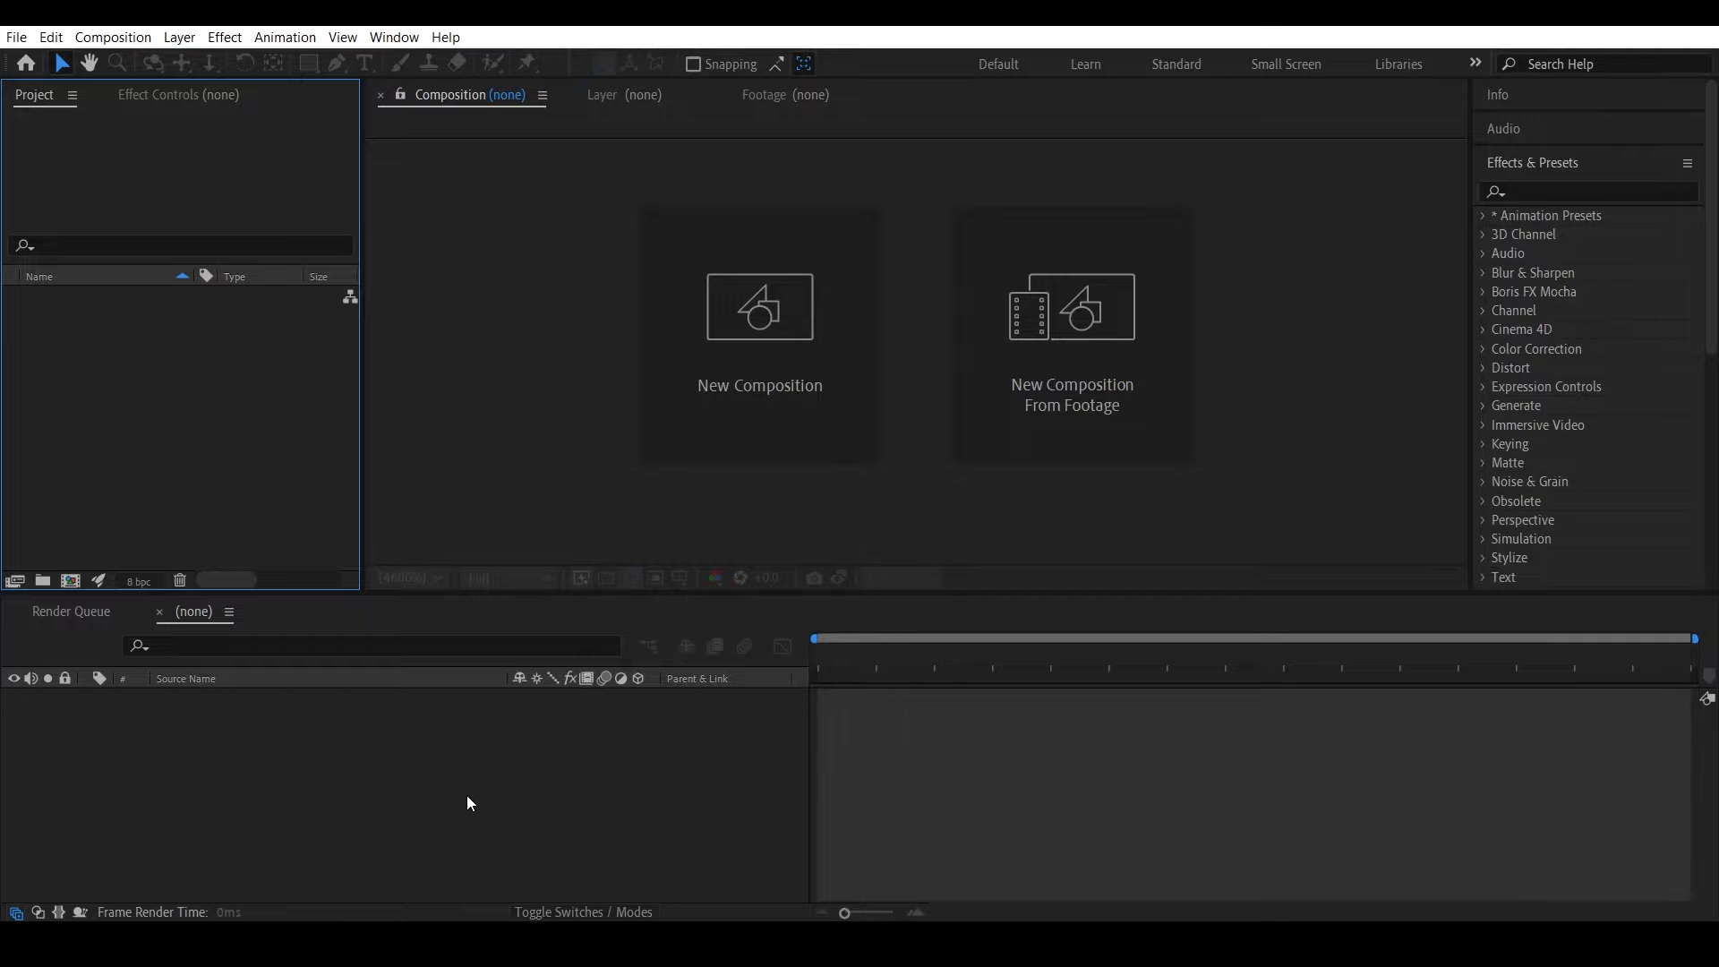
# In After Effects, create a 2000 x 1000 px composition named Seam Animation at 60 fps, lasting 10 seconds
pyautogui.click(762, 334)
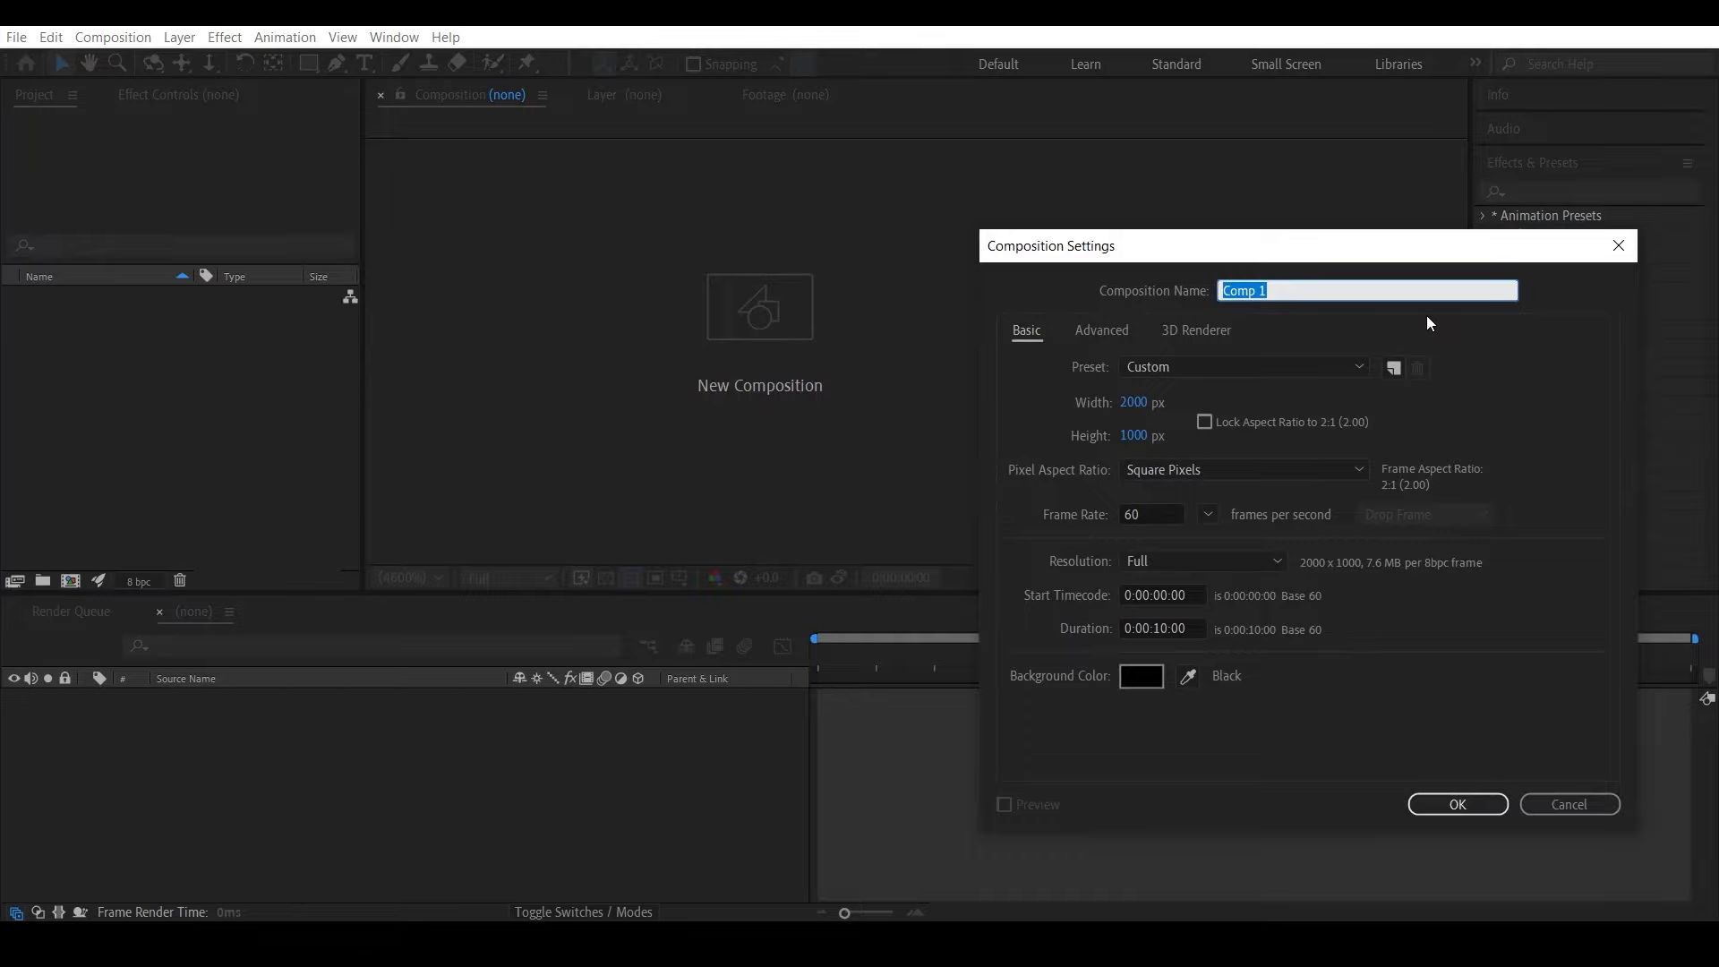
pyautogui.write('Seam Animation')
pyautogui.click(1204, 423)
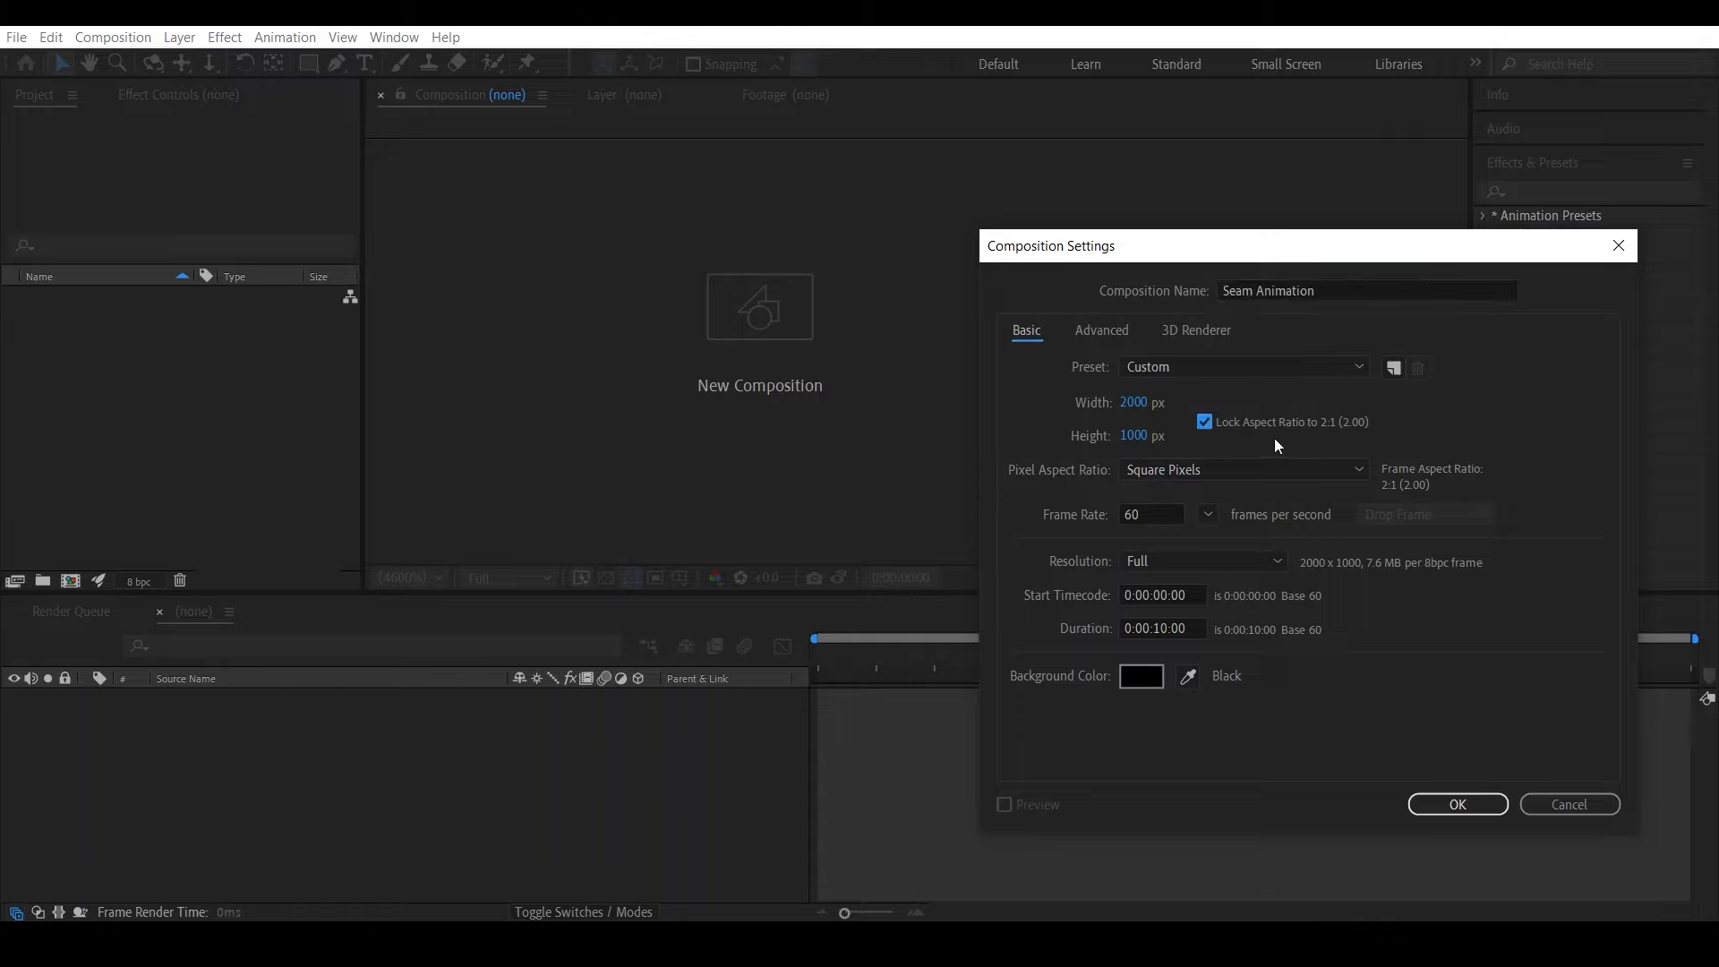
pyautogui.click(1329, 423)
pyautogui.click(1206, 425)
pyautogui.click(1424, 805)
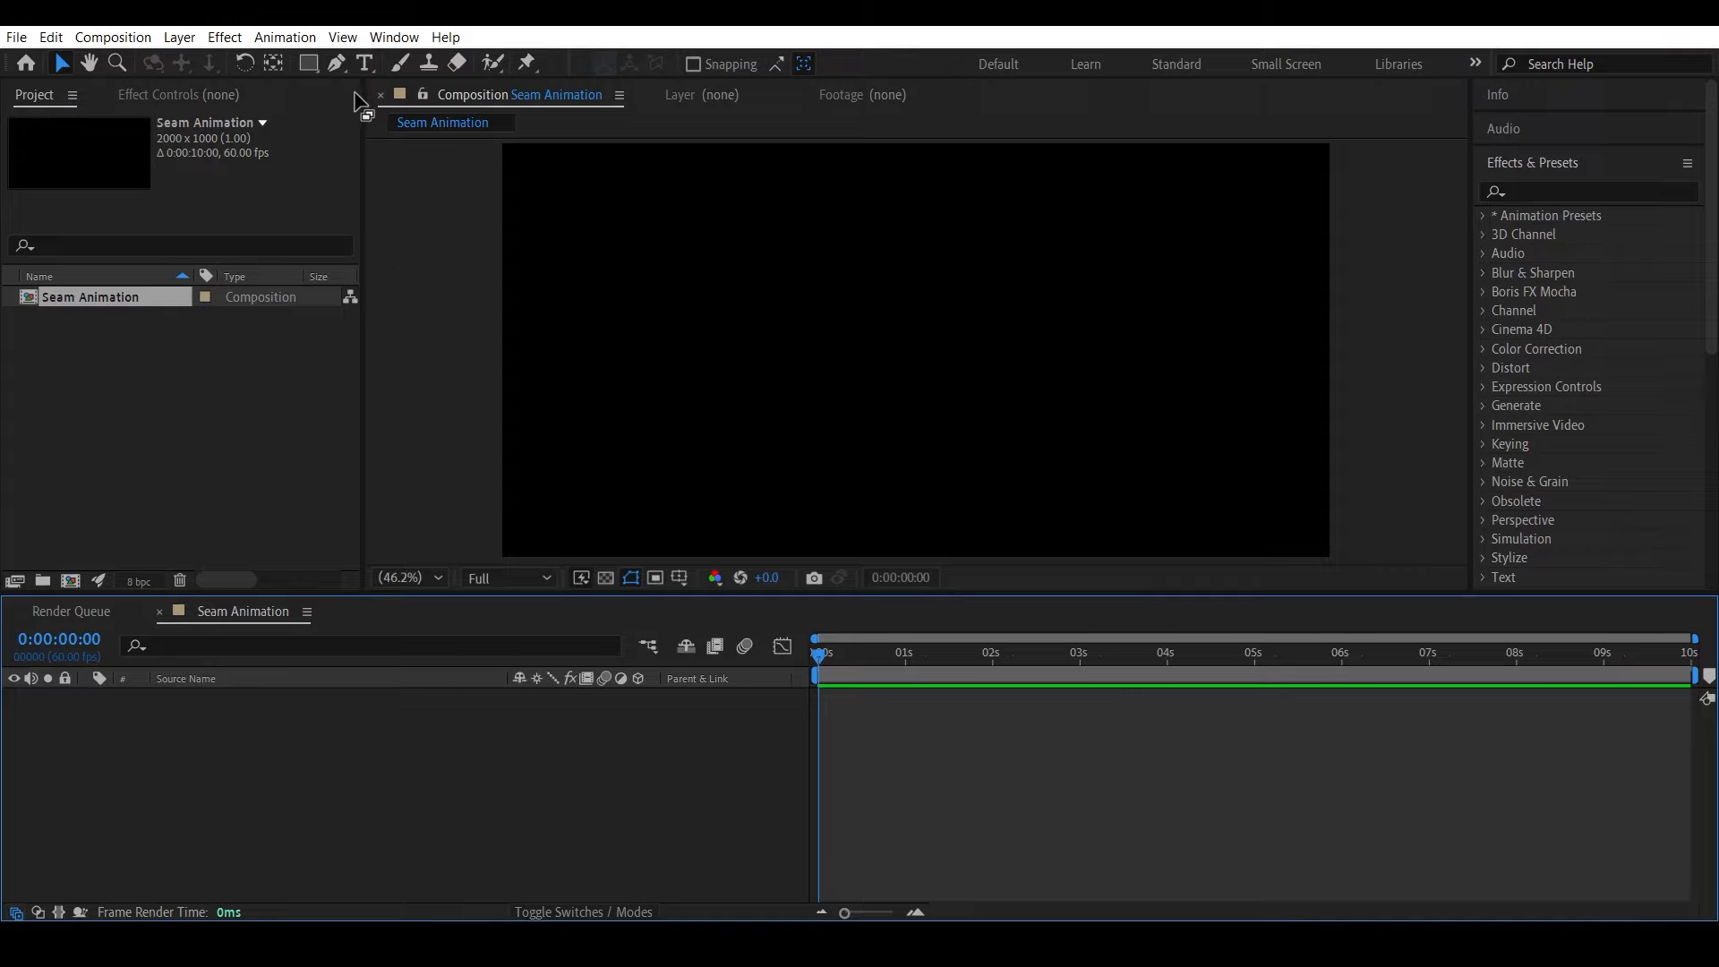
# Draw a straight horizontal line with the Pen tool near mid-height, extending slightly past both sides of the composition
pyautogui.click(341, 64)
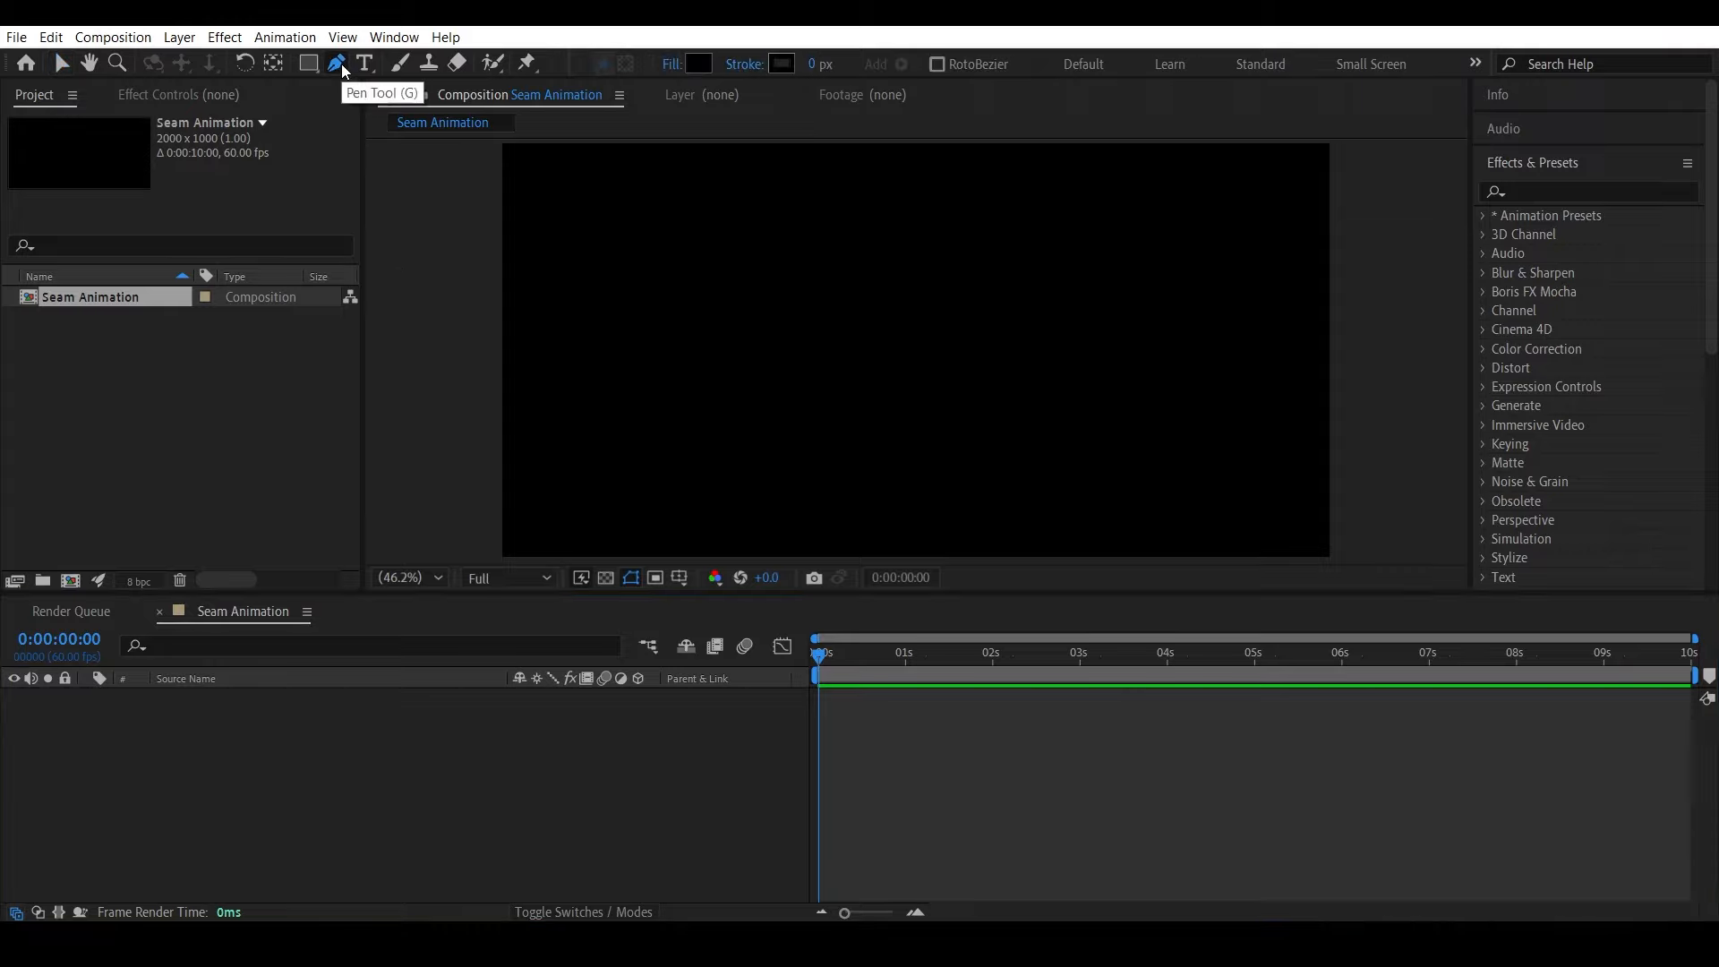
pyautogui.click(488, 349)
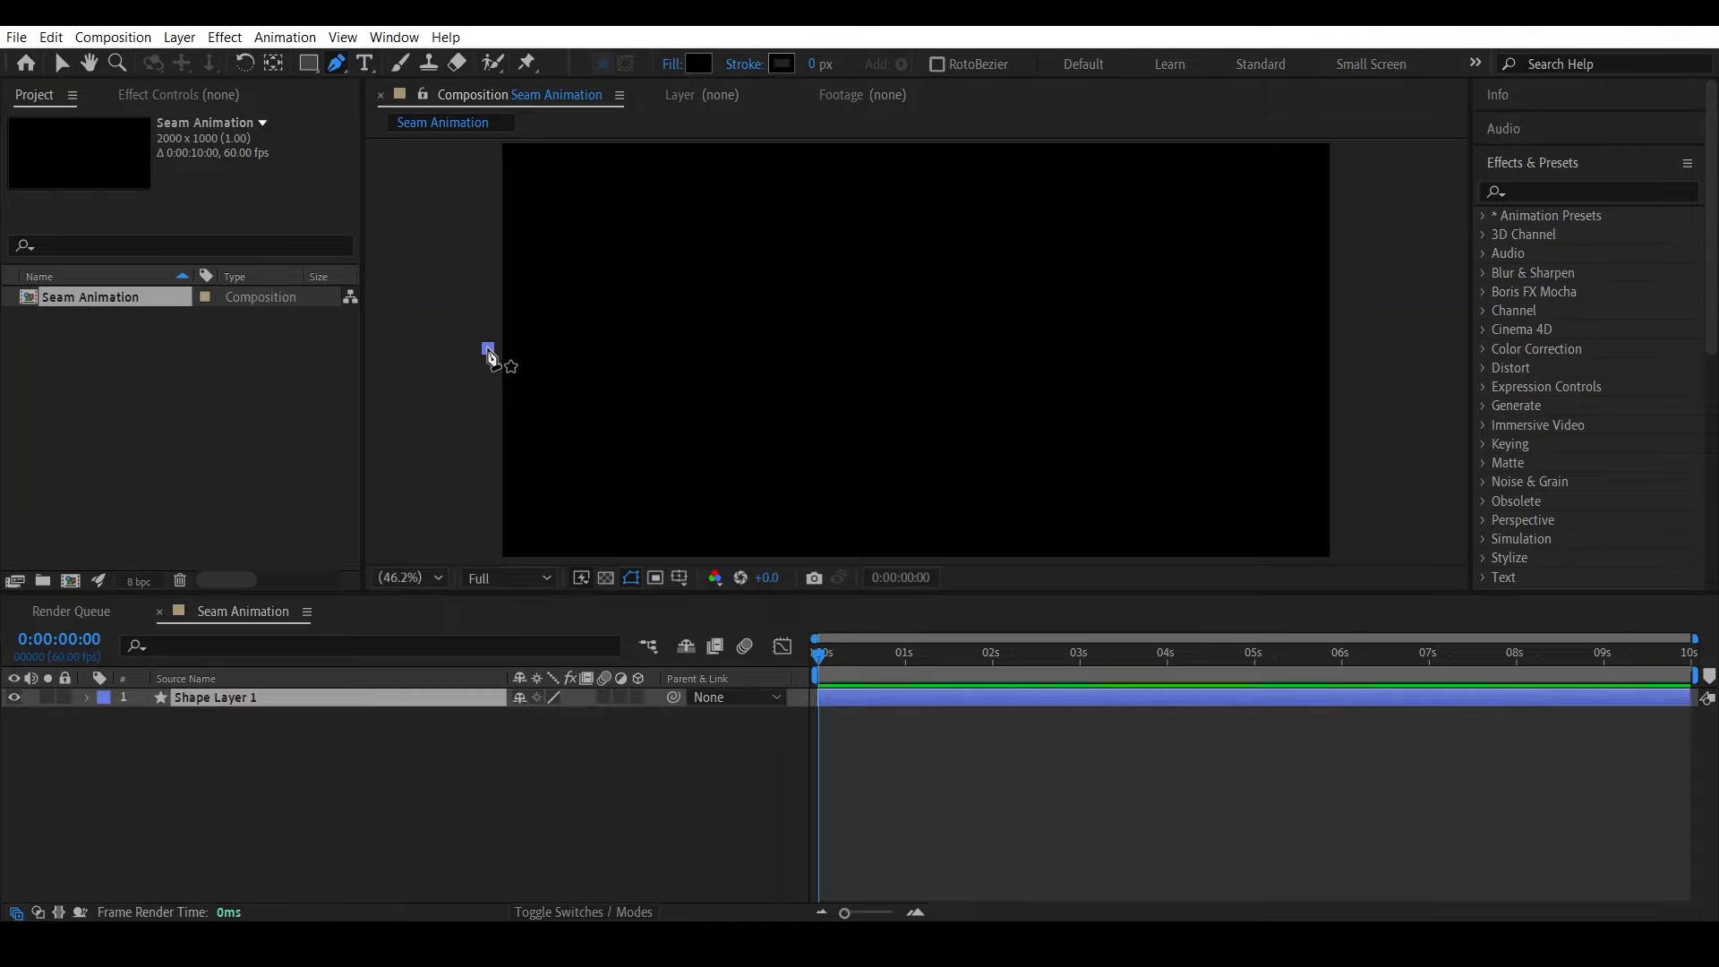
pyautogui.click(1349, 348)
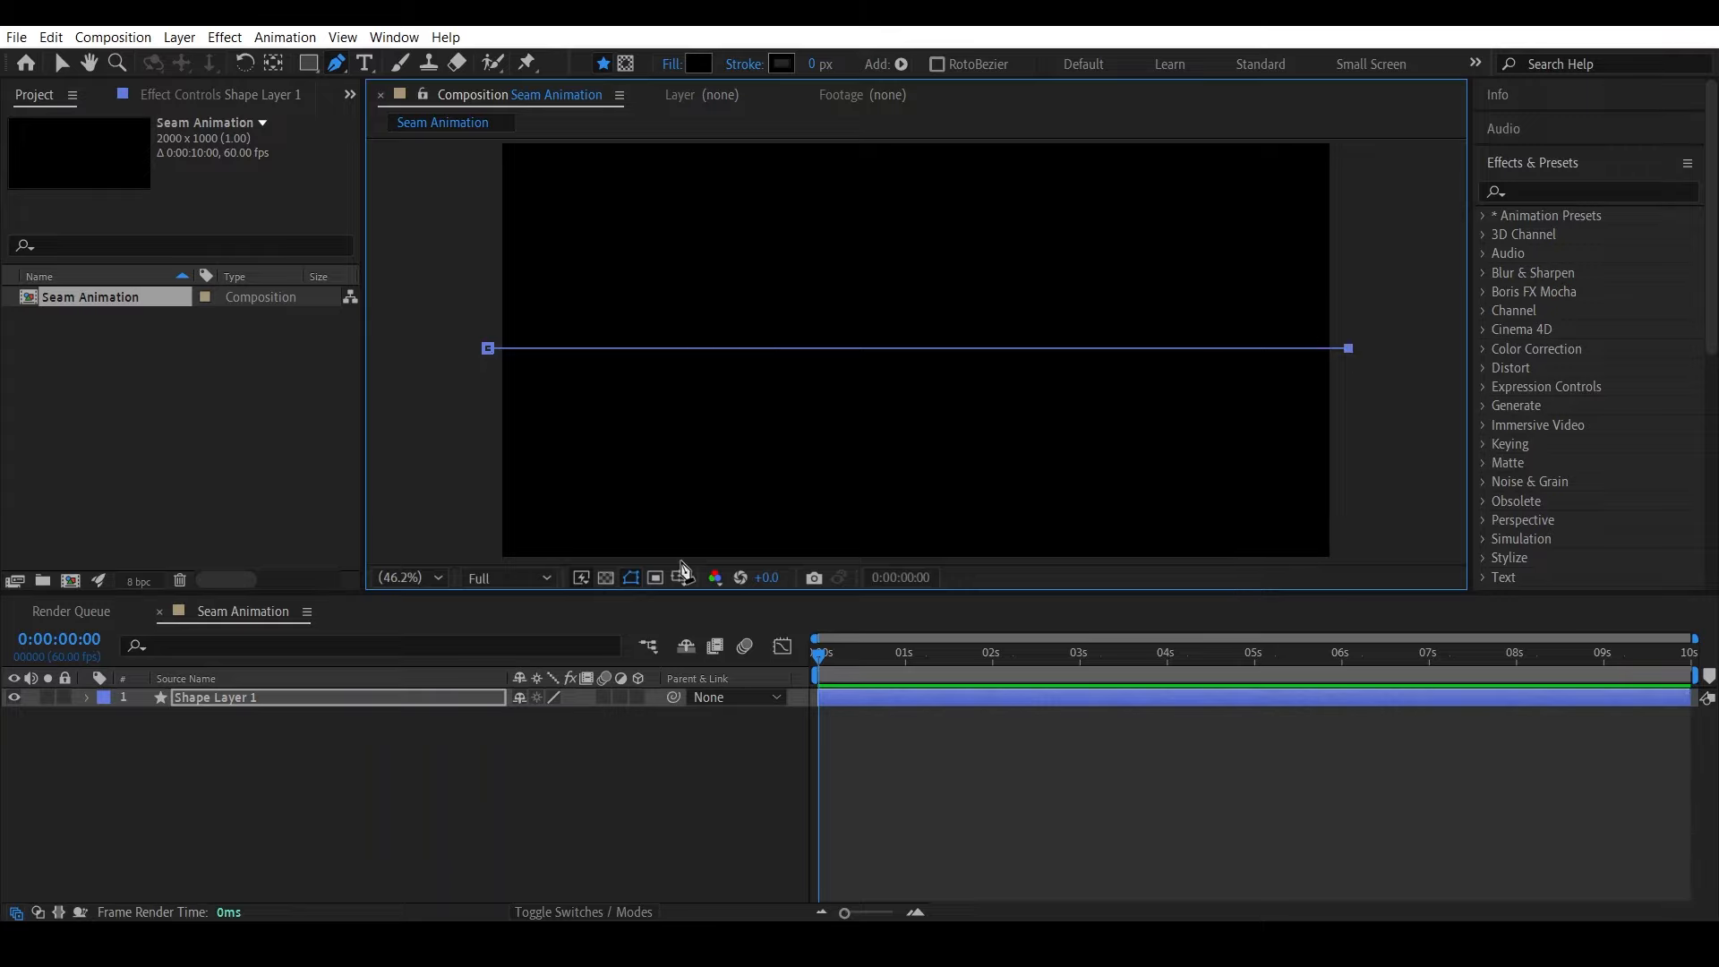
# Align the line's shape layer vertically to the centre of the composition
pyautogui.click(439, 577)
pyautogui.click(427, 179)
pyautogui.click(1549, 170)
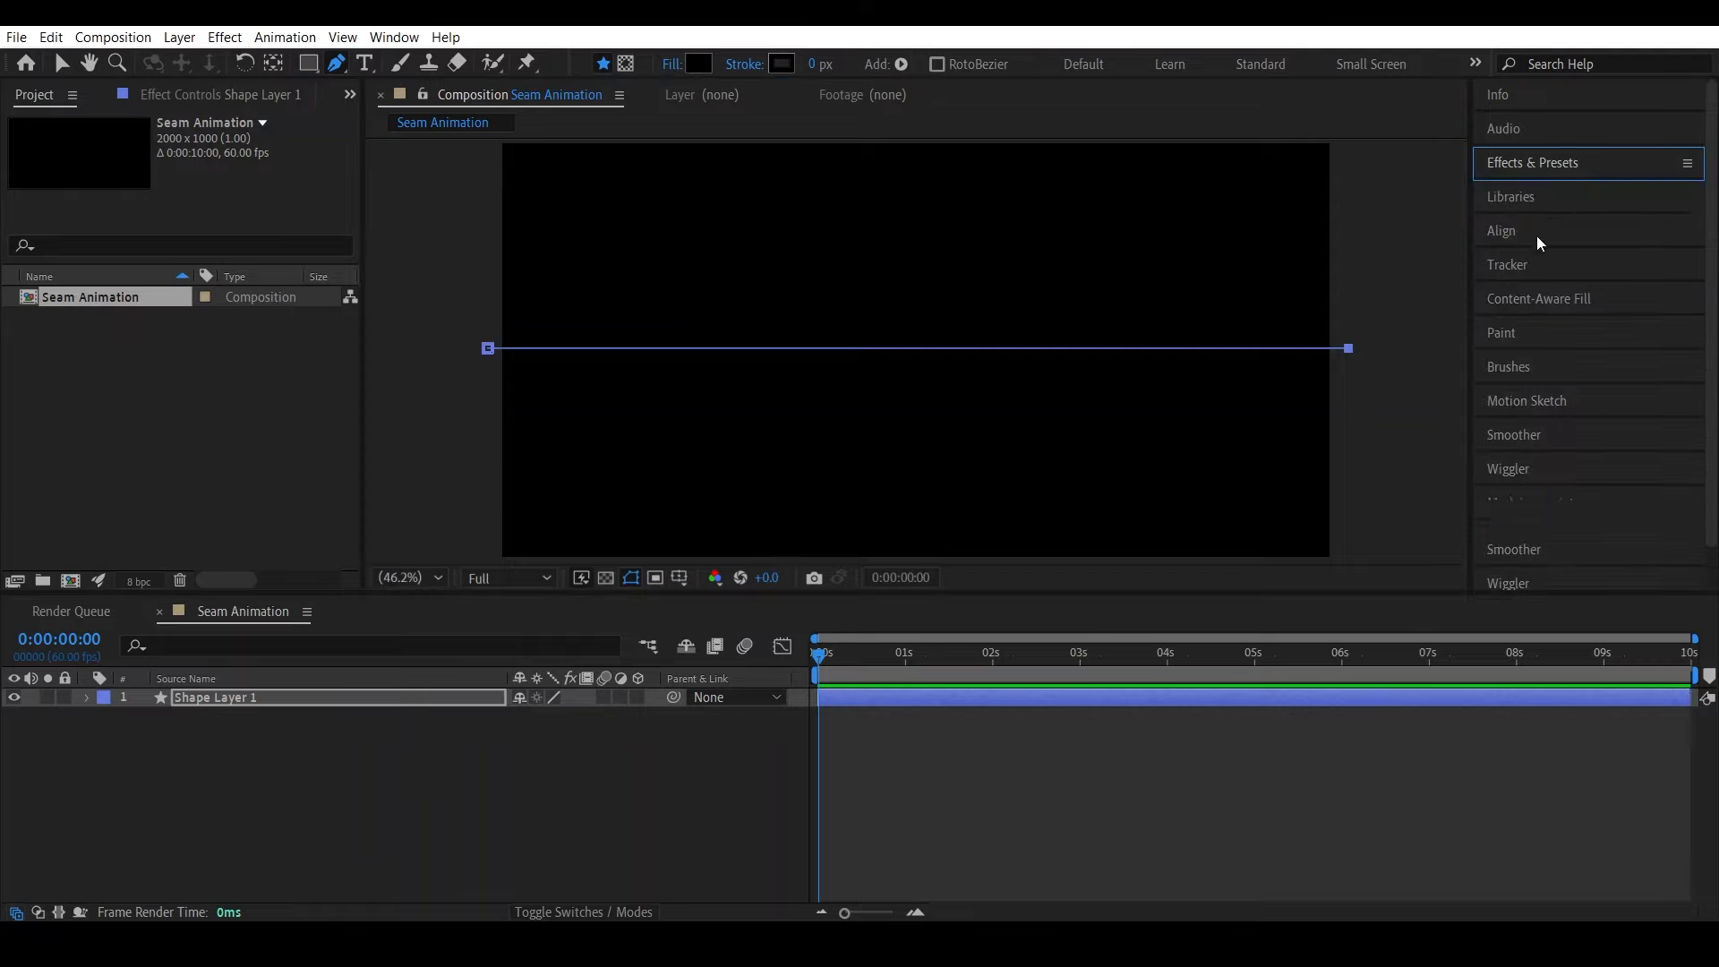
pyautogui.click(1536, 232)
pyautogui.click(1647, 288)
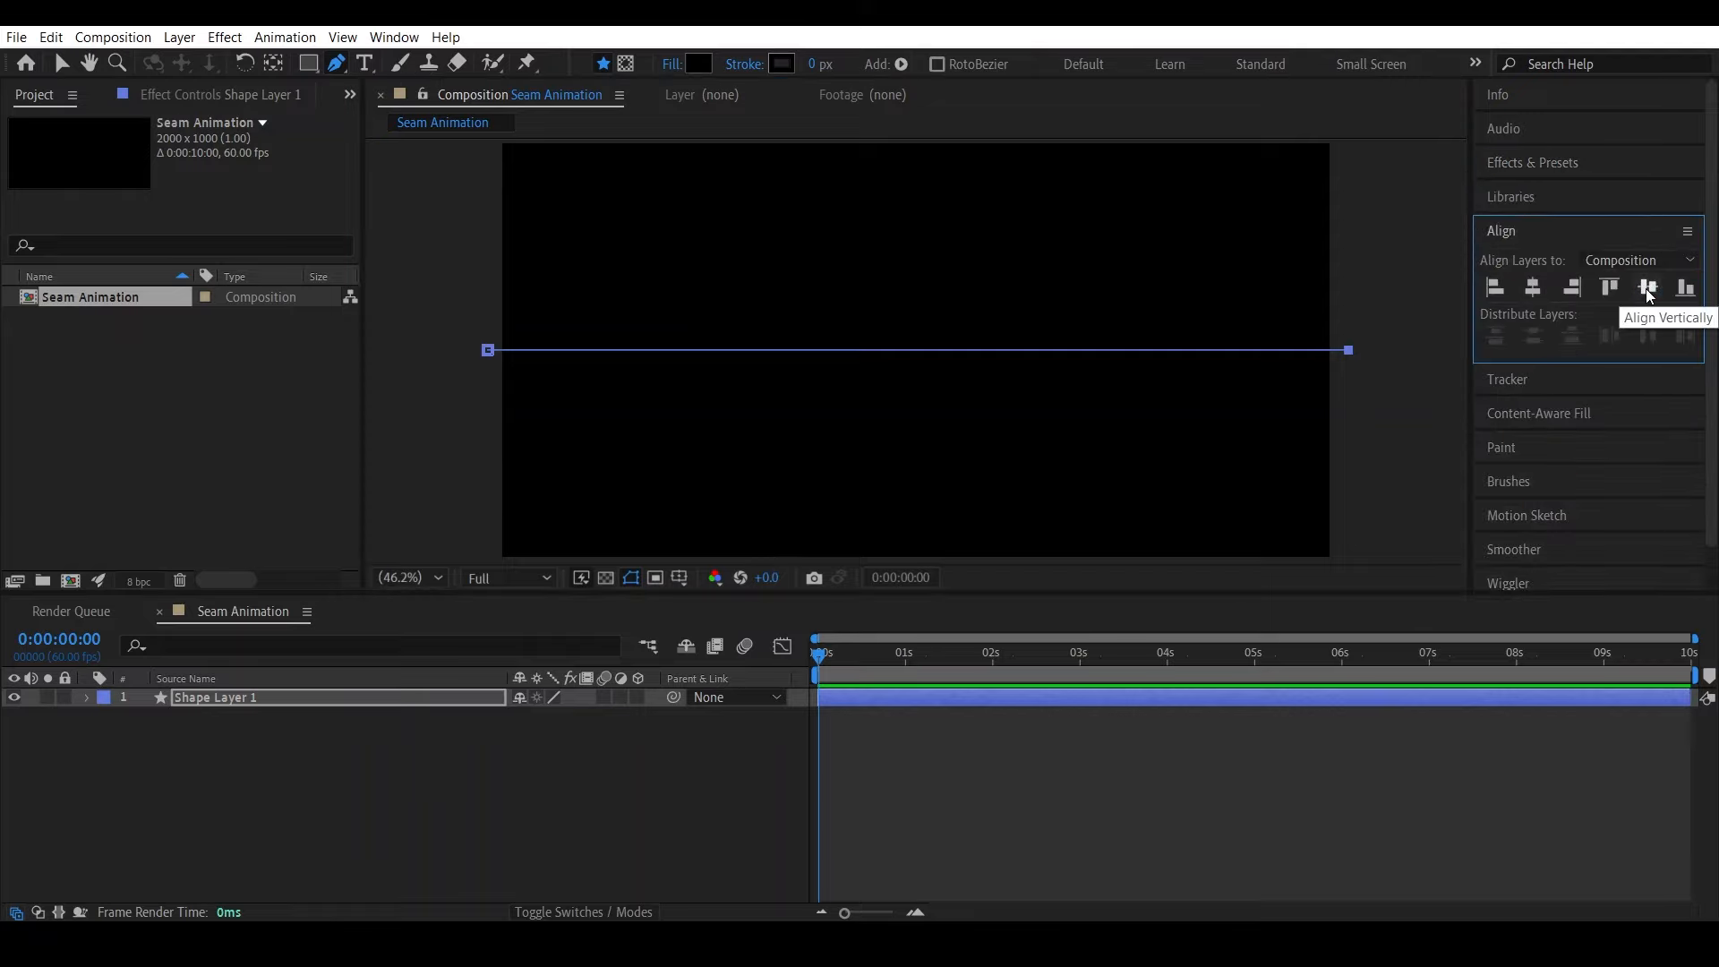
pyautogui.click(1646, 290)
pyautogui.click(1647, 290)
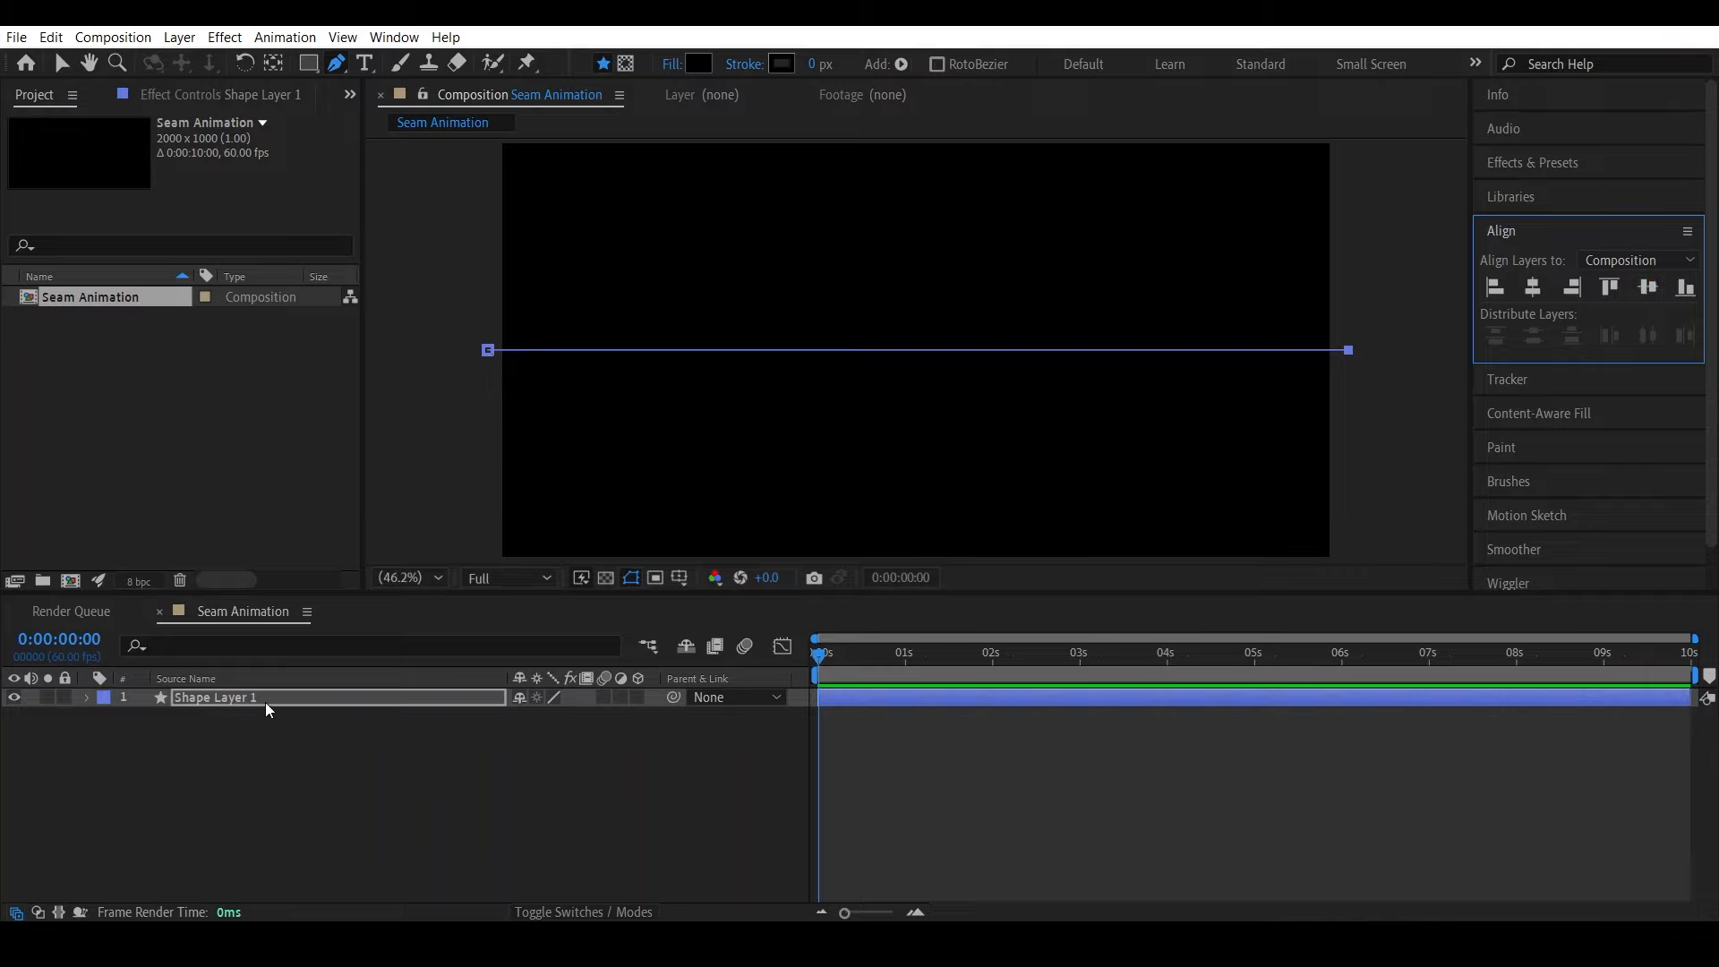
# Set the line's fill to None
pyautogui.click(672, 64)
pyautogui.click(746, 409)
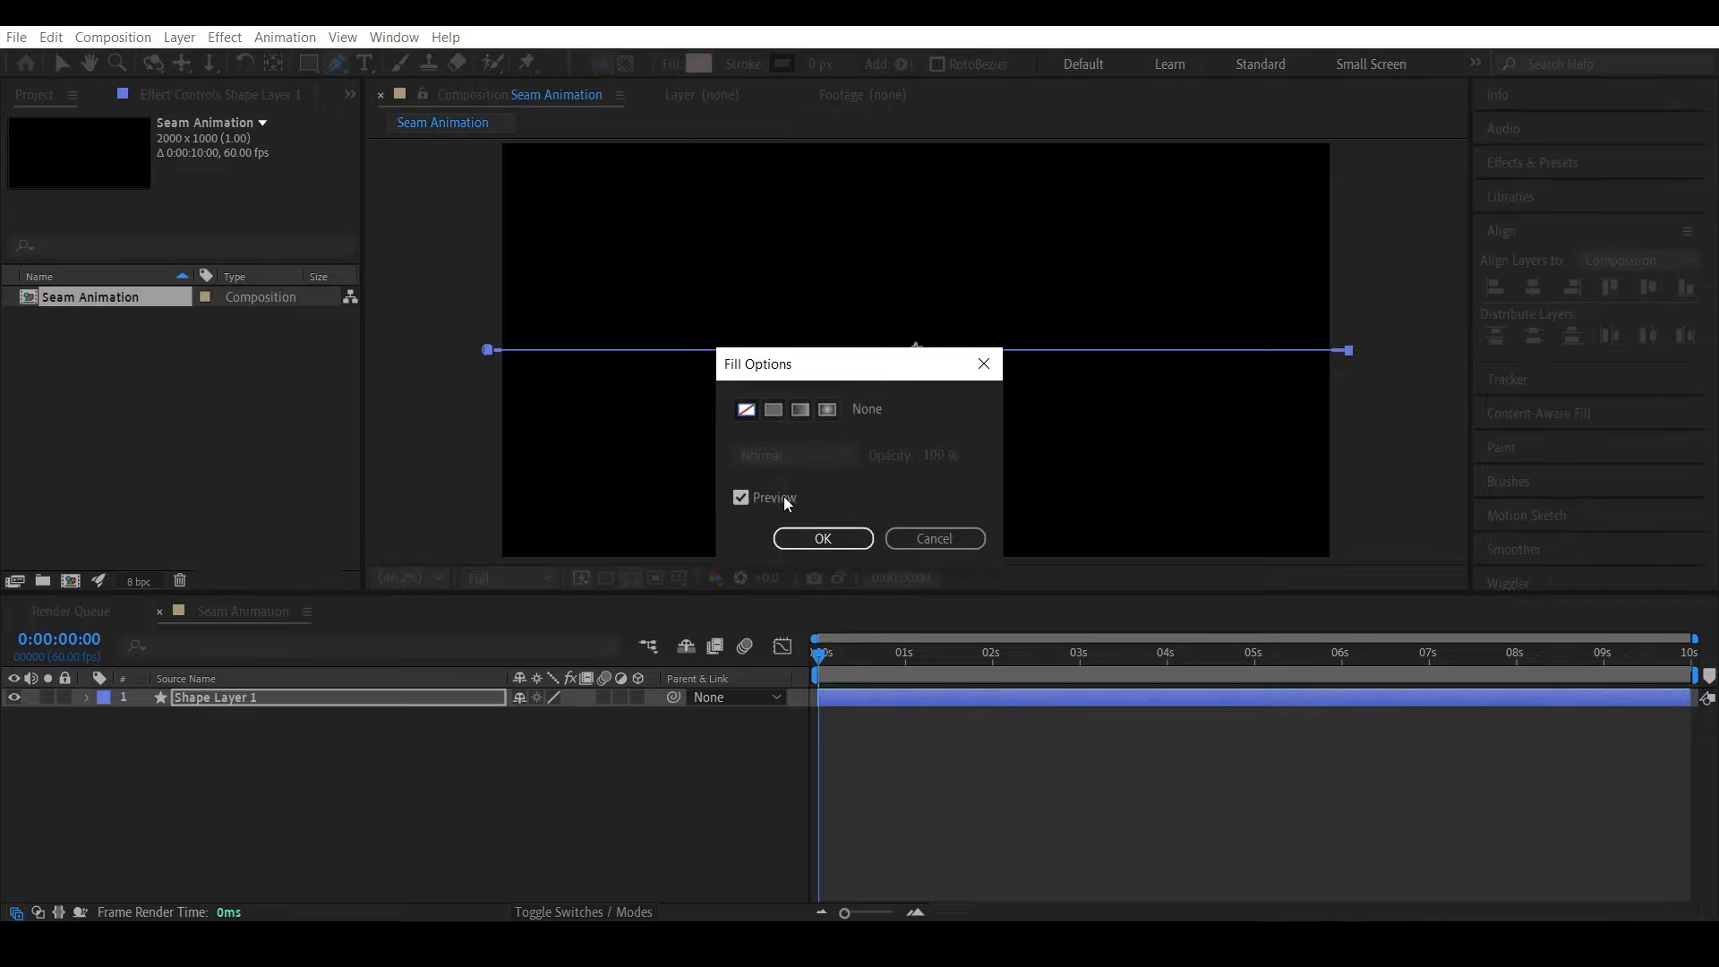
pyautogui.click(804, 535)
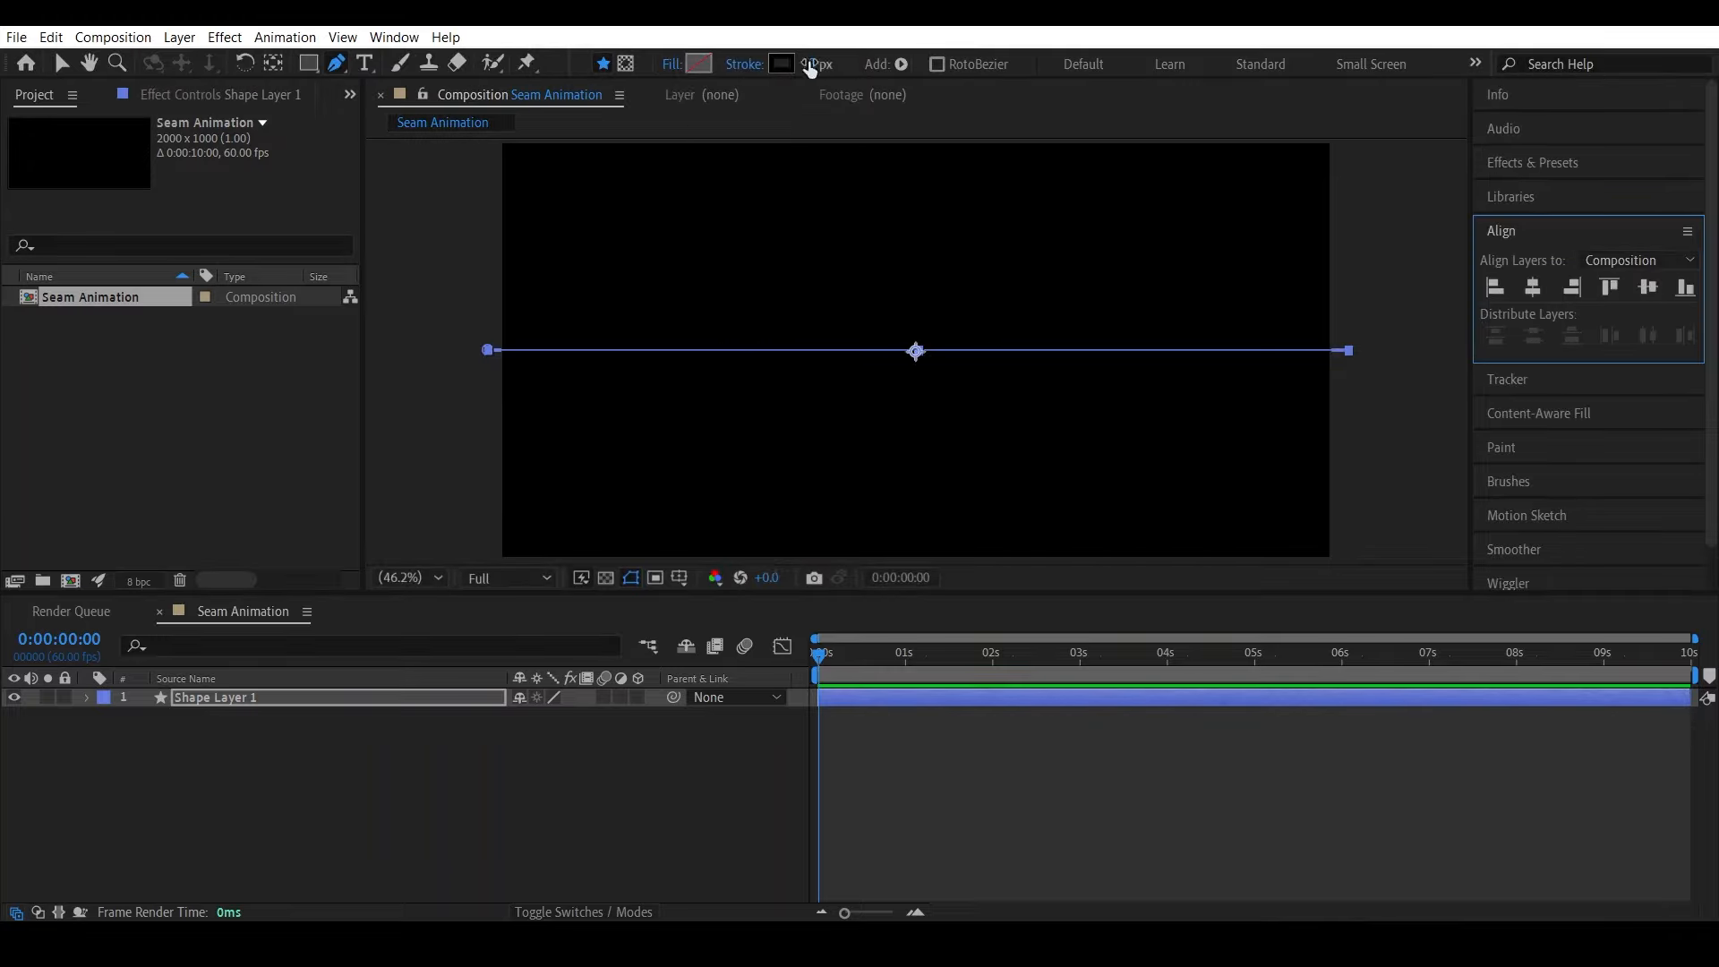
# Give the horizontal line a white (FFFFFF) stroke with a width of 25 px
pyautogui.moveTo(810, 66); pyautogui.dragTo(845, 64)
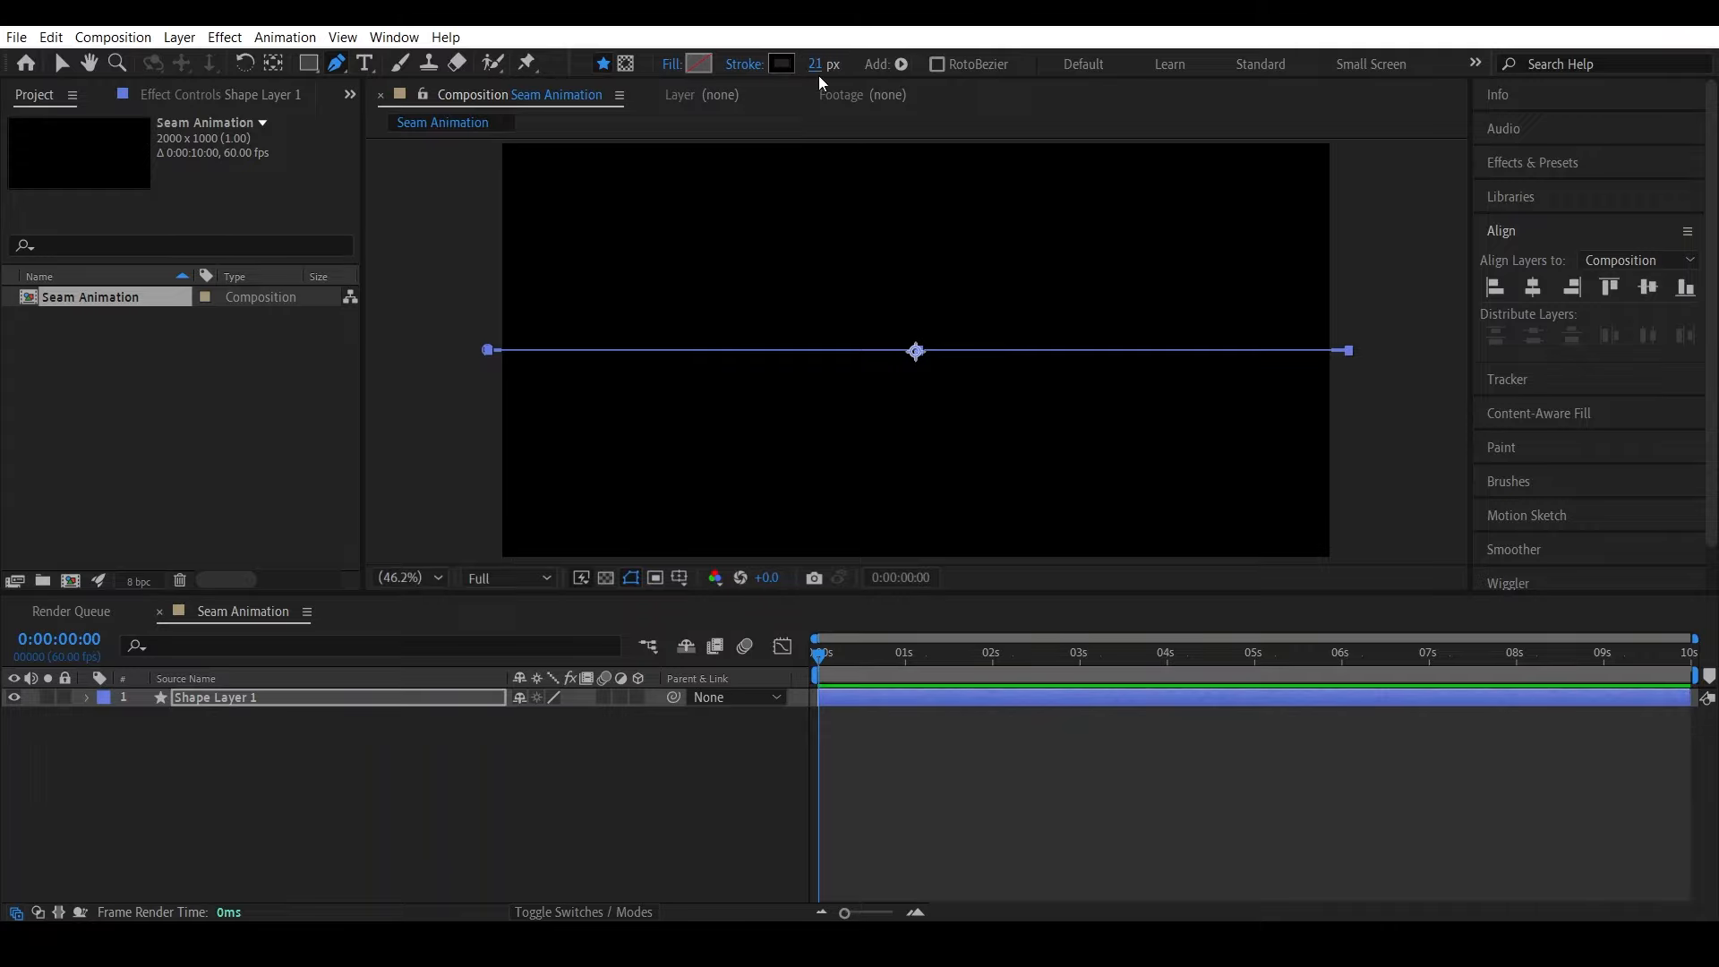
pyautogui.click(781, 63)
pyautogui.write('ffffff')
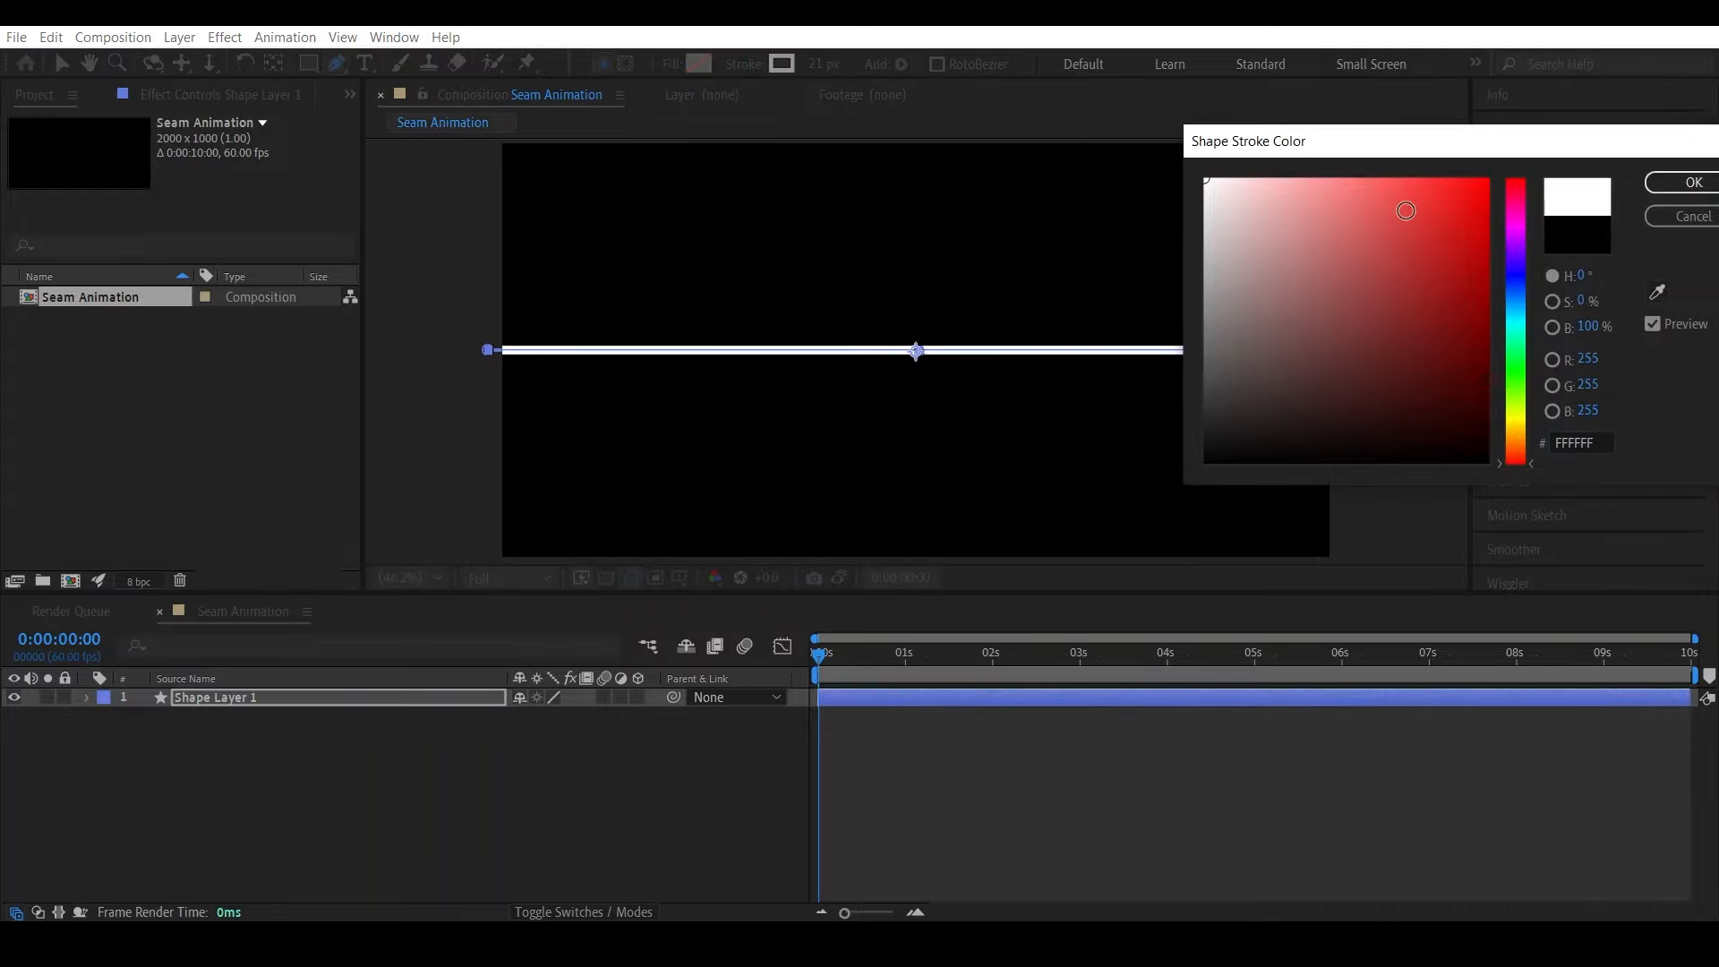
pyautogui.click(1664, 185)
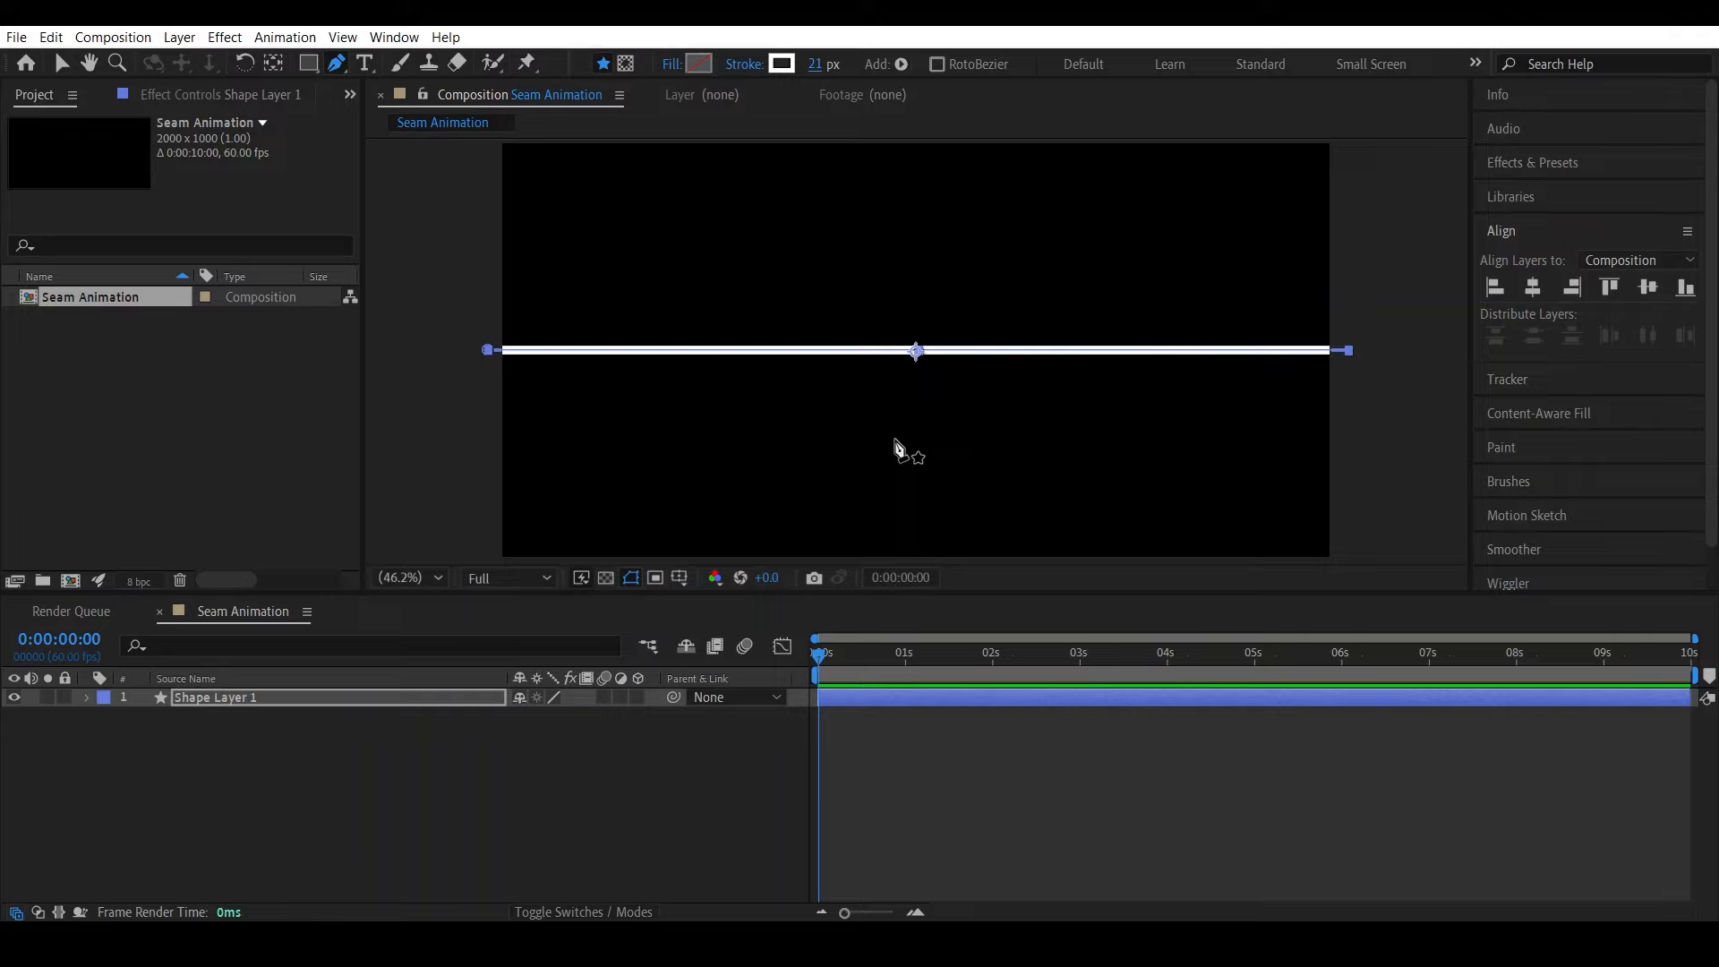
pyautogui.click(815, 63)
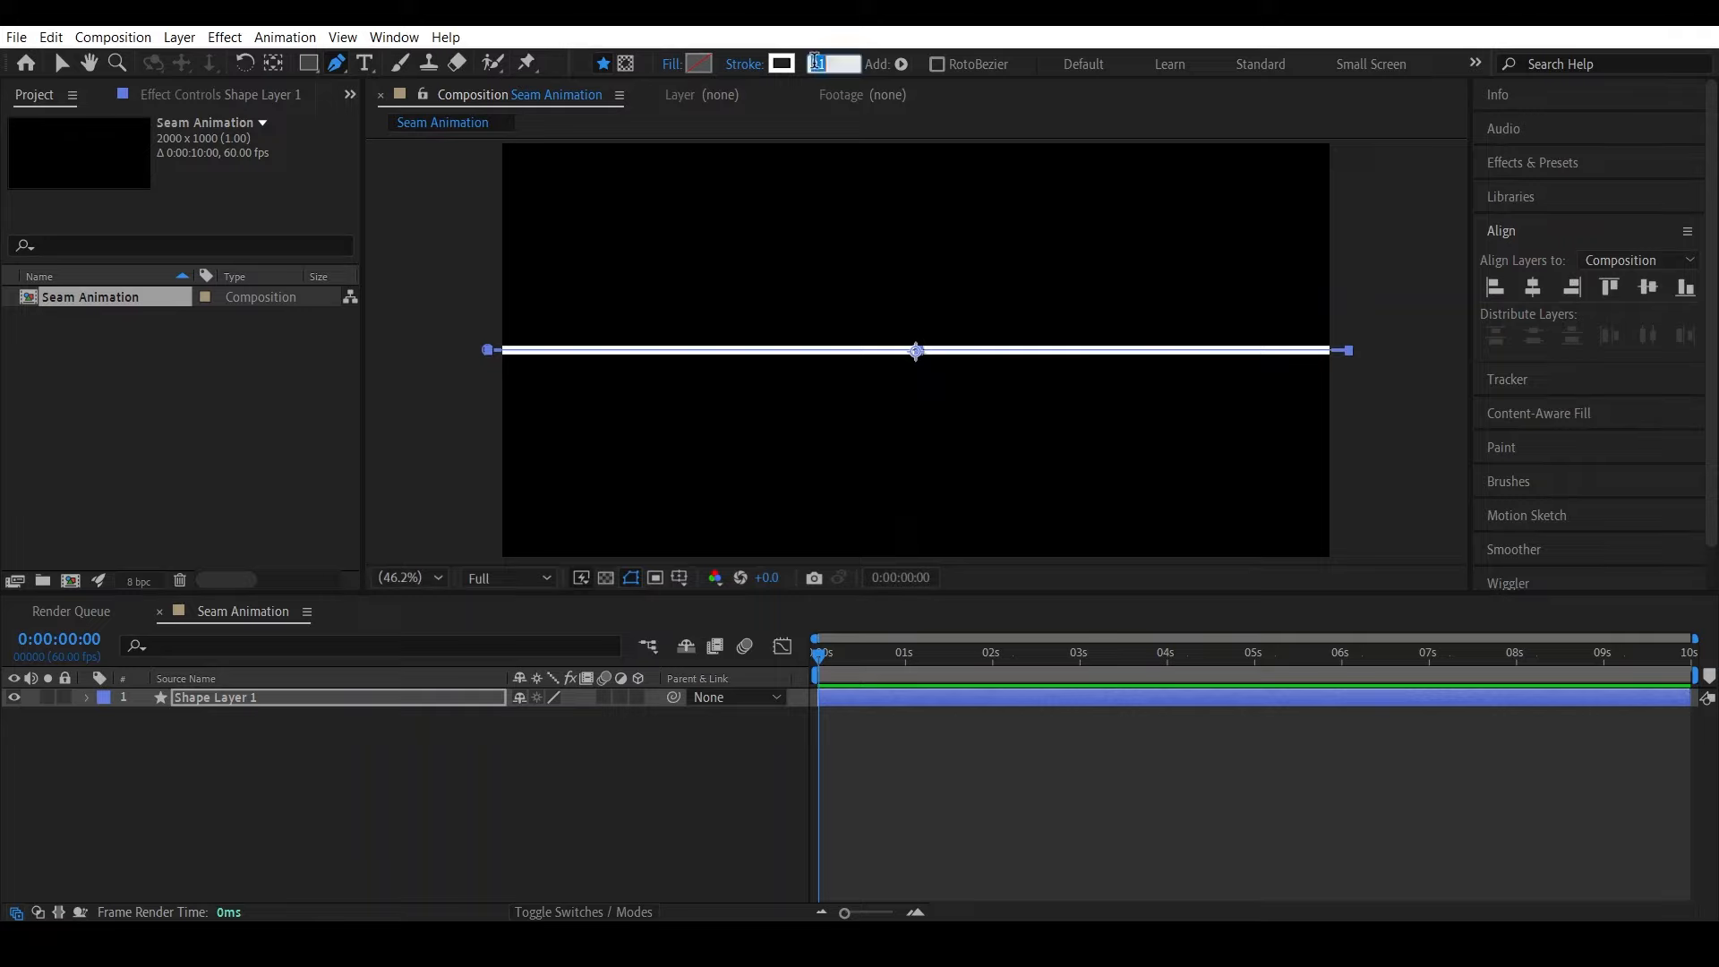
pyautogui.write('30')
pyautogui.press('Return')
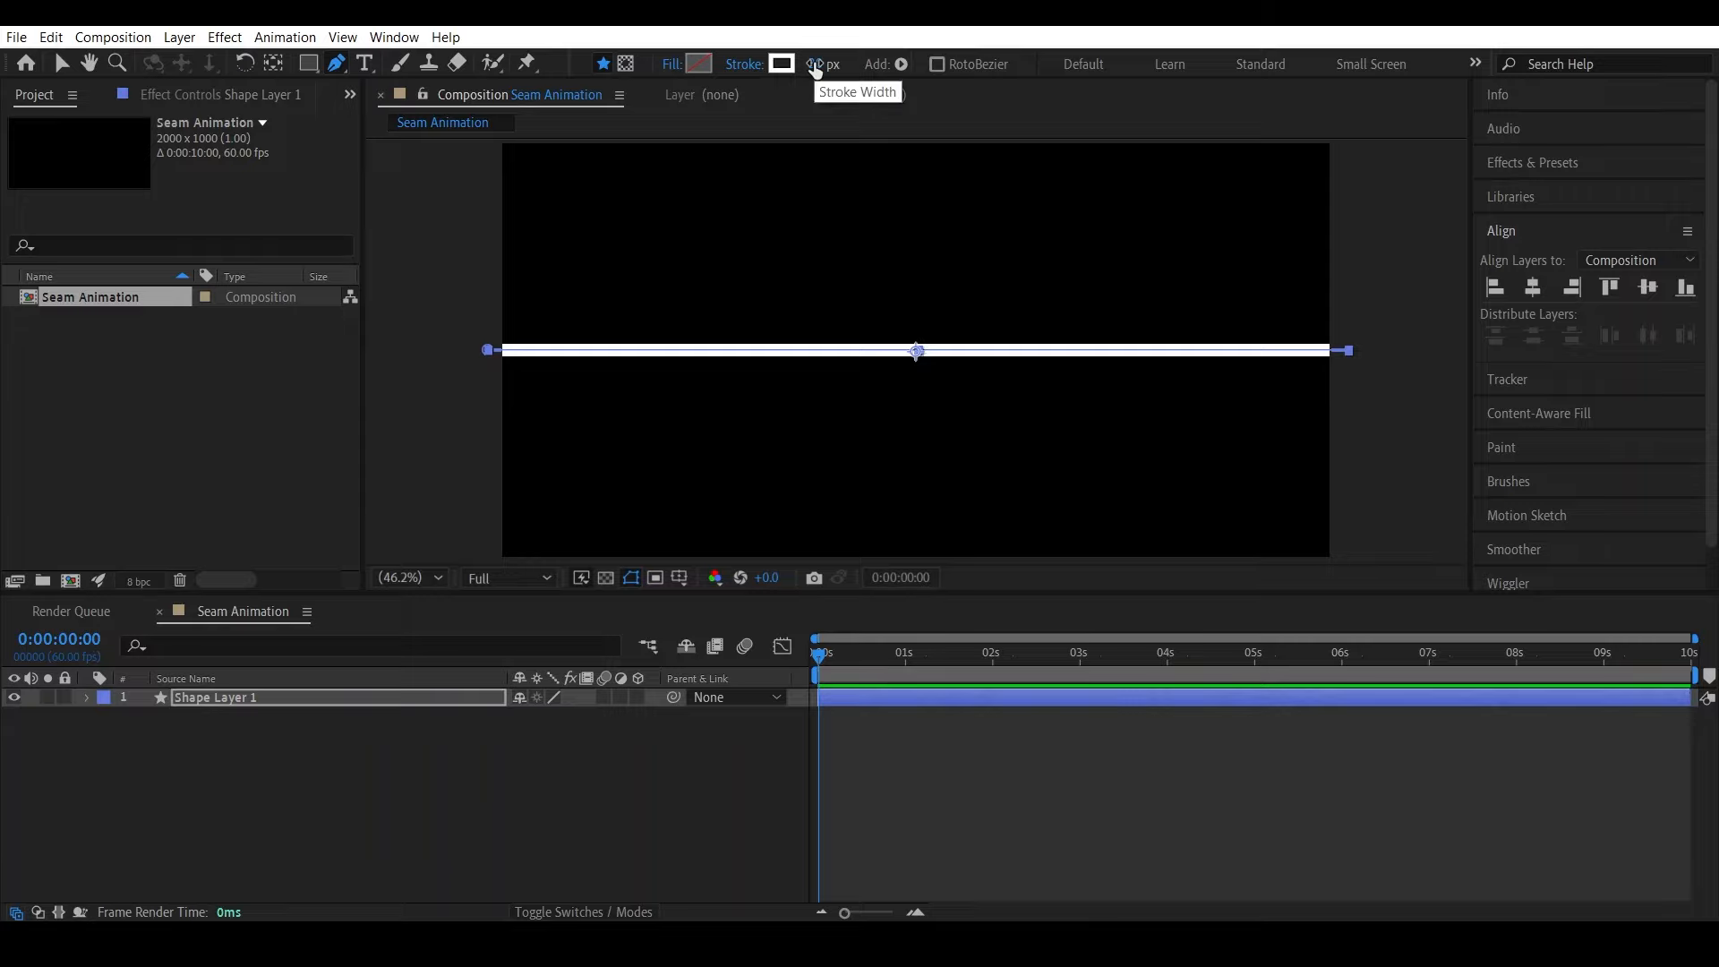
pyautogui.click(814, 65)
pyautogui.write('25')
pyautogui.press('Return')
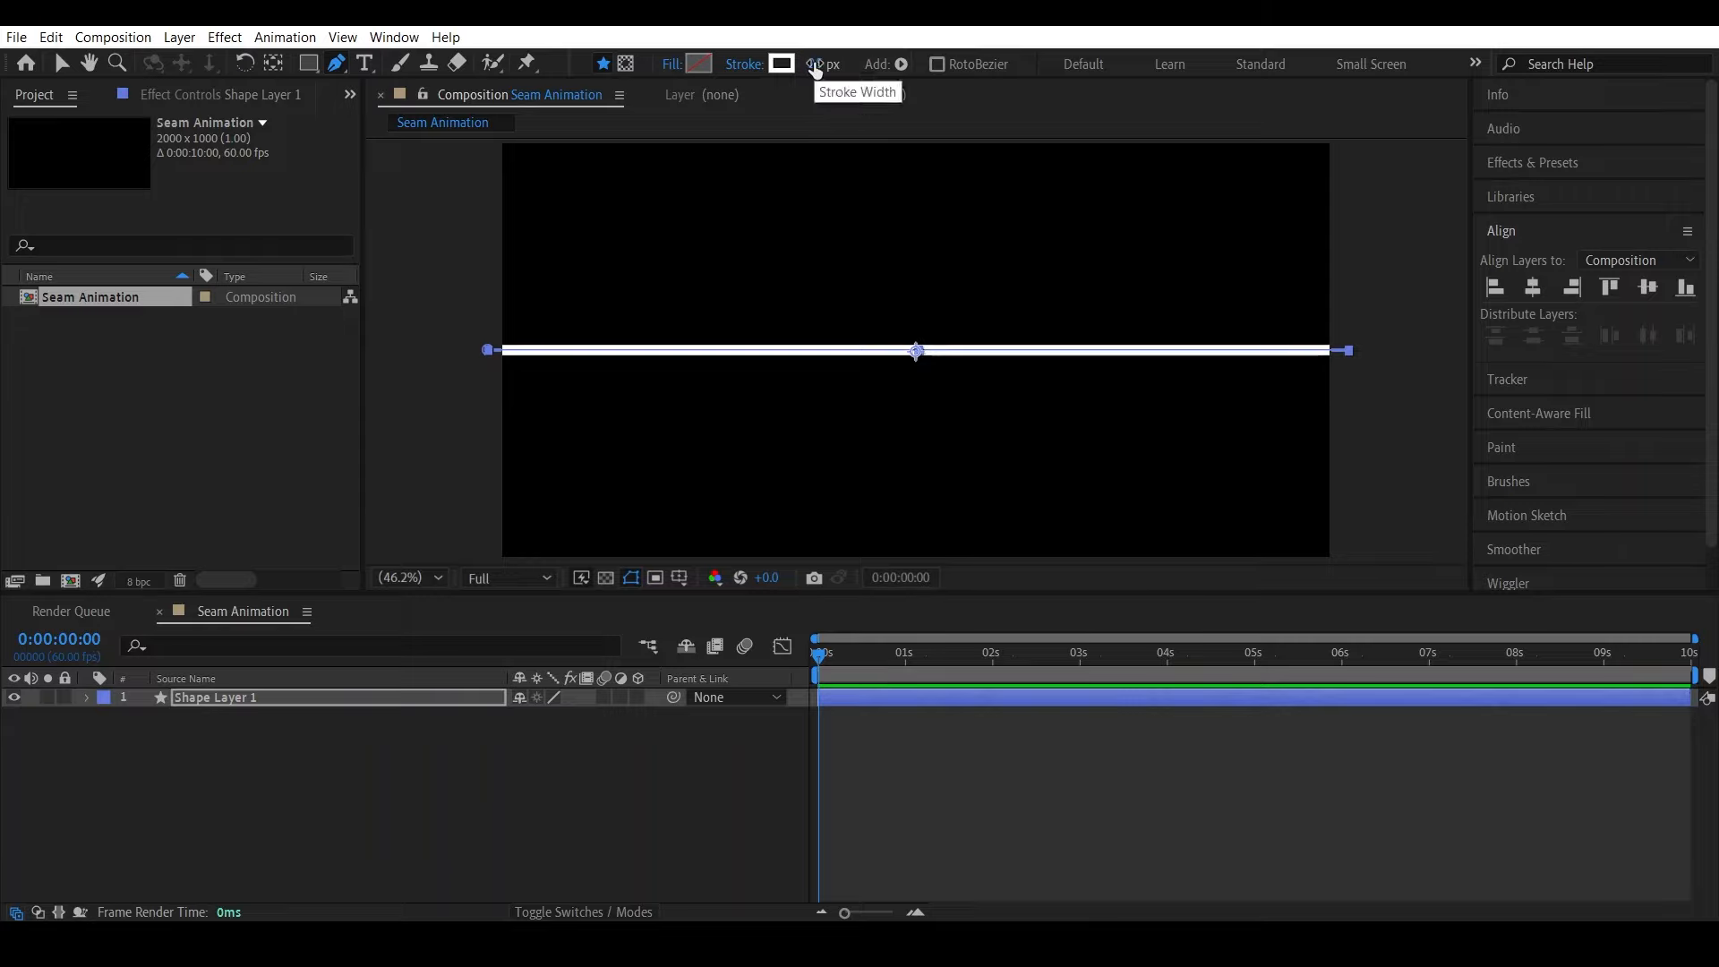
# Duplicate the line's shape layer and raise the copy above the original, to a Y position of 372.3
pyautogui.click(256, 699)
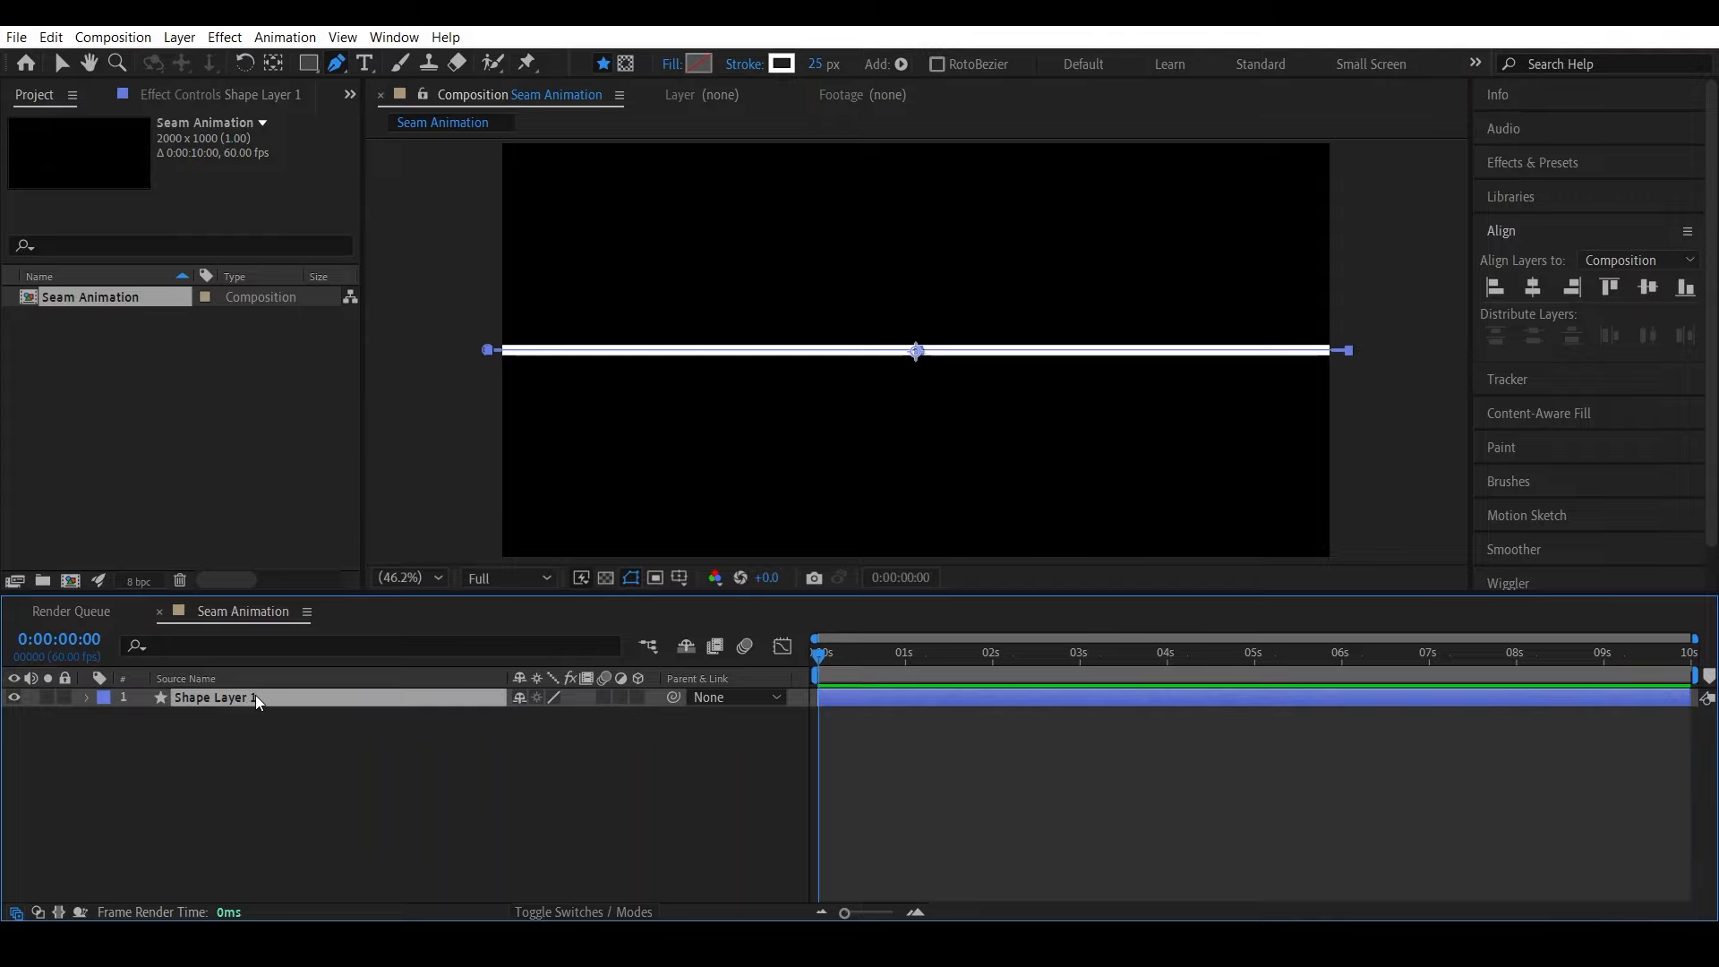
pyautogui.click(50, 36)
pyautogui.click(132, 289)
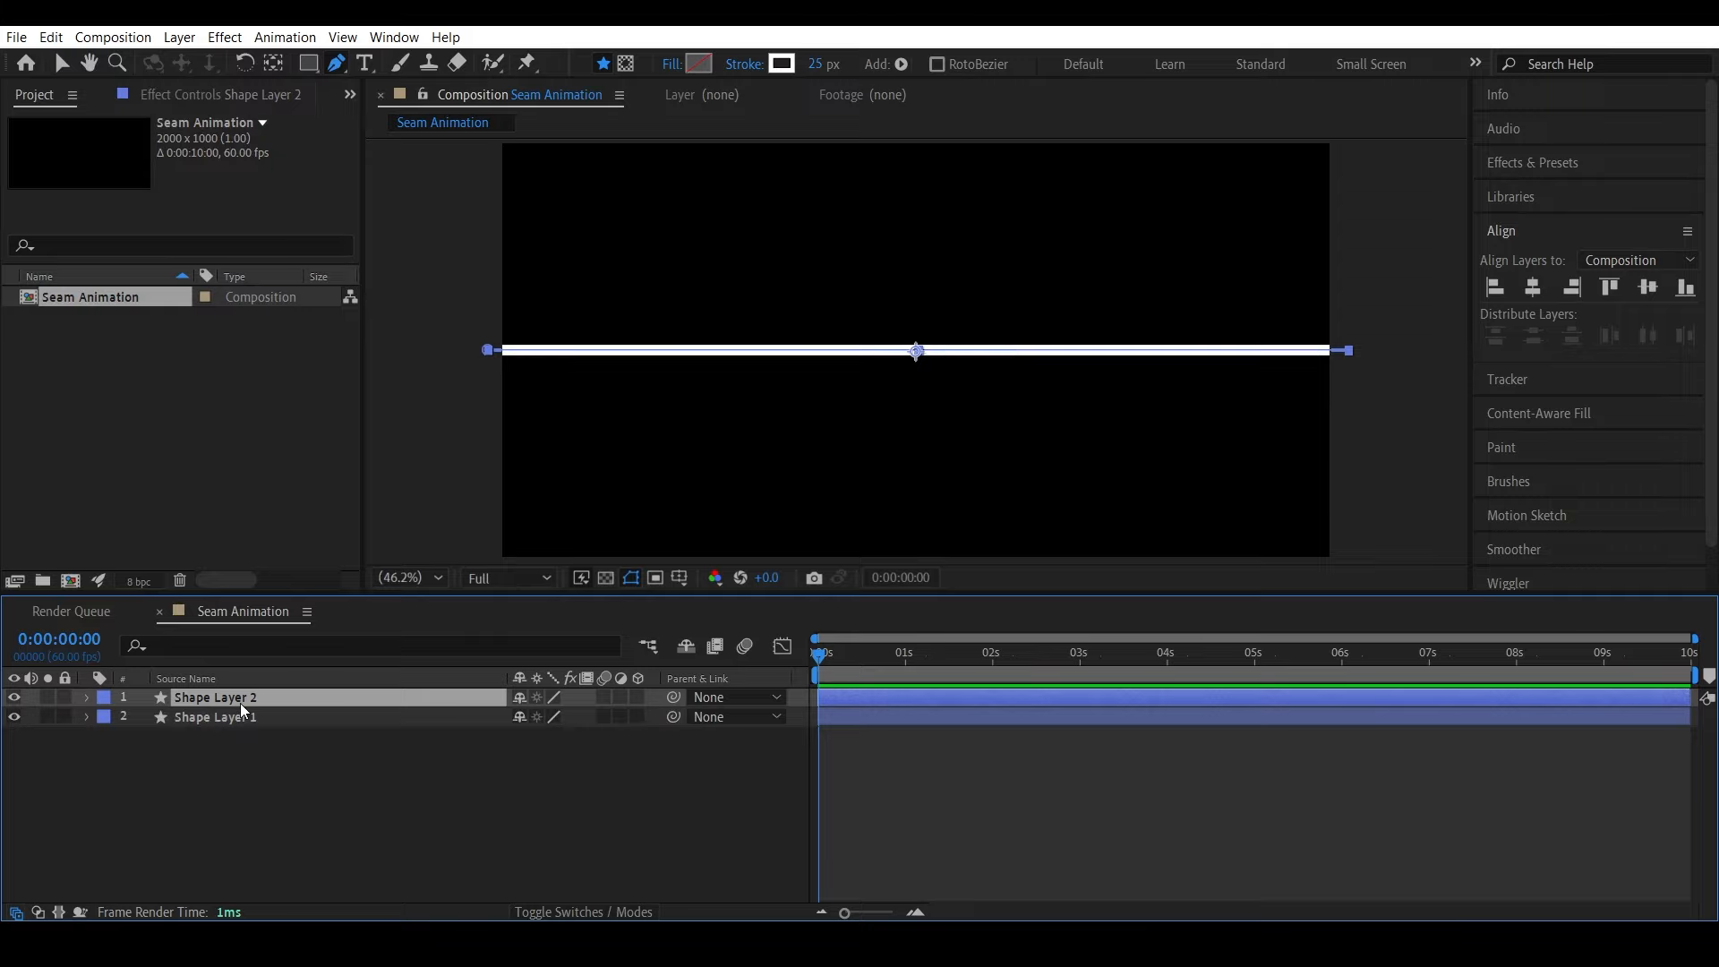
pyautogui.press('p')
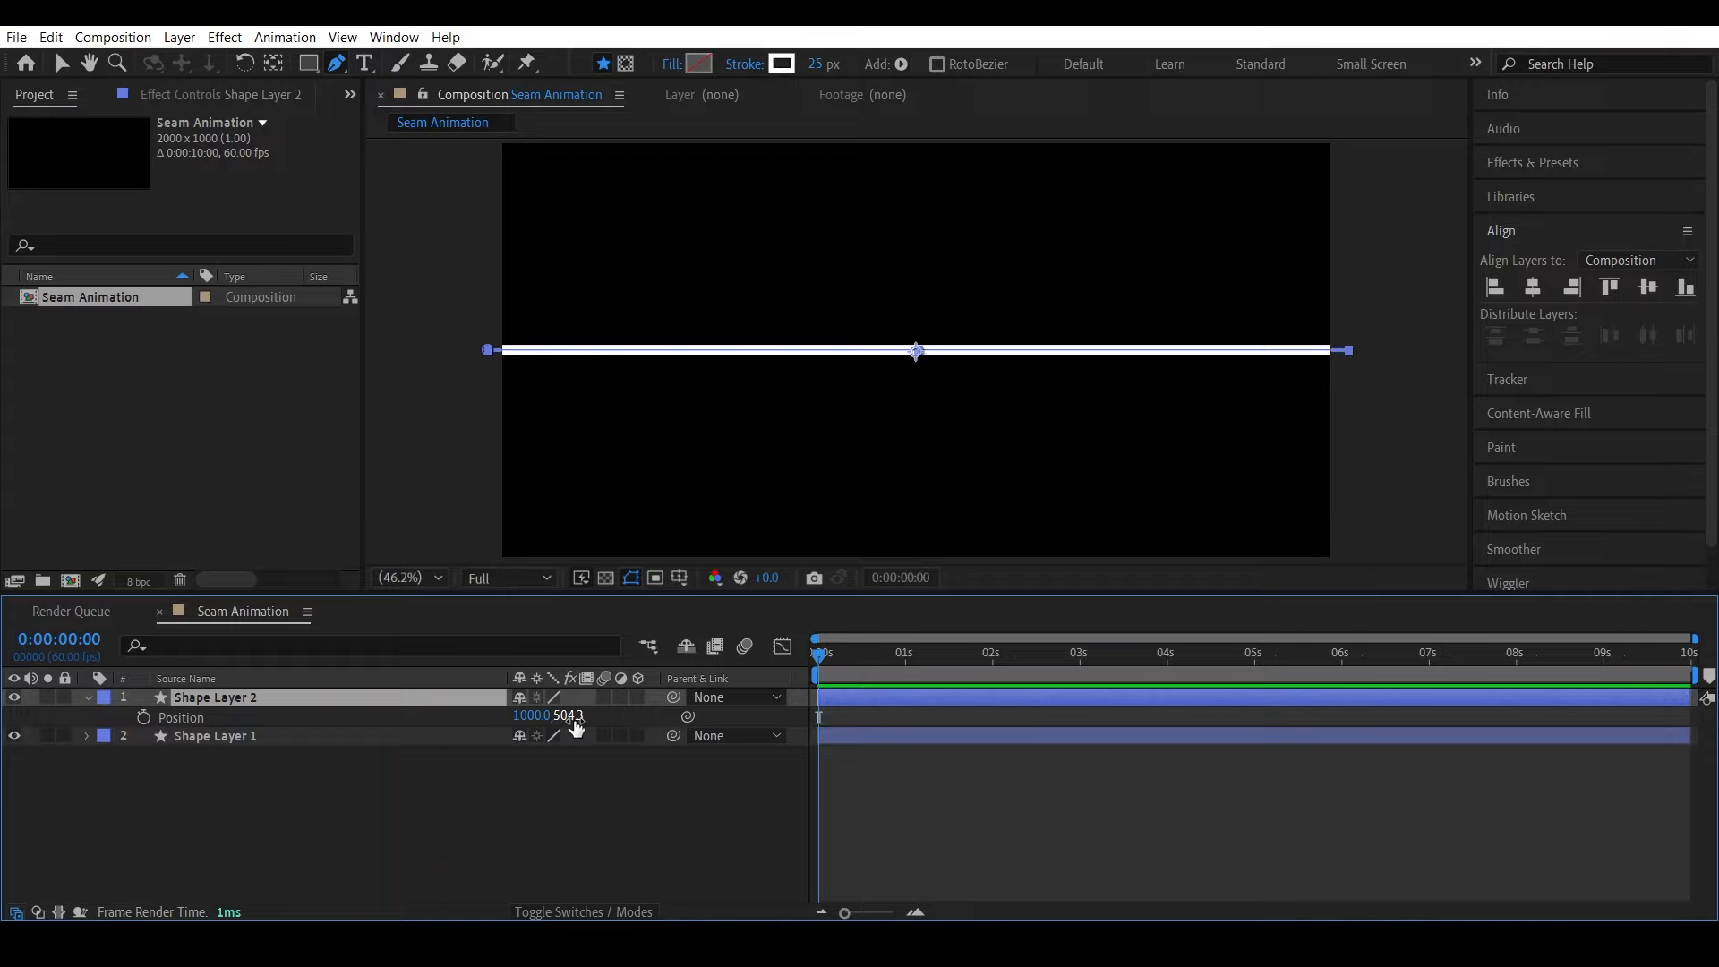
pyautogui.moveTo(574, 727); pyautogui.dragTo(471, 674)
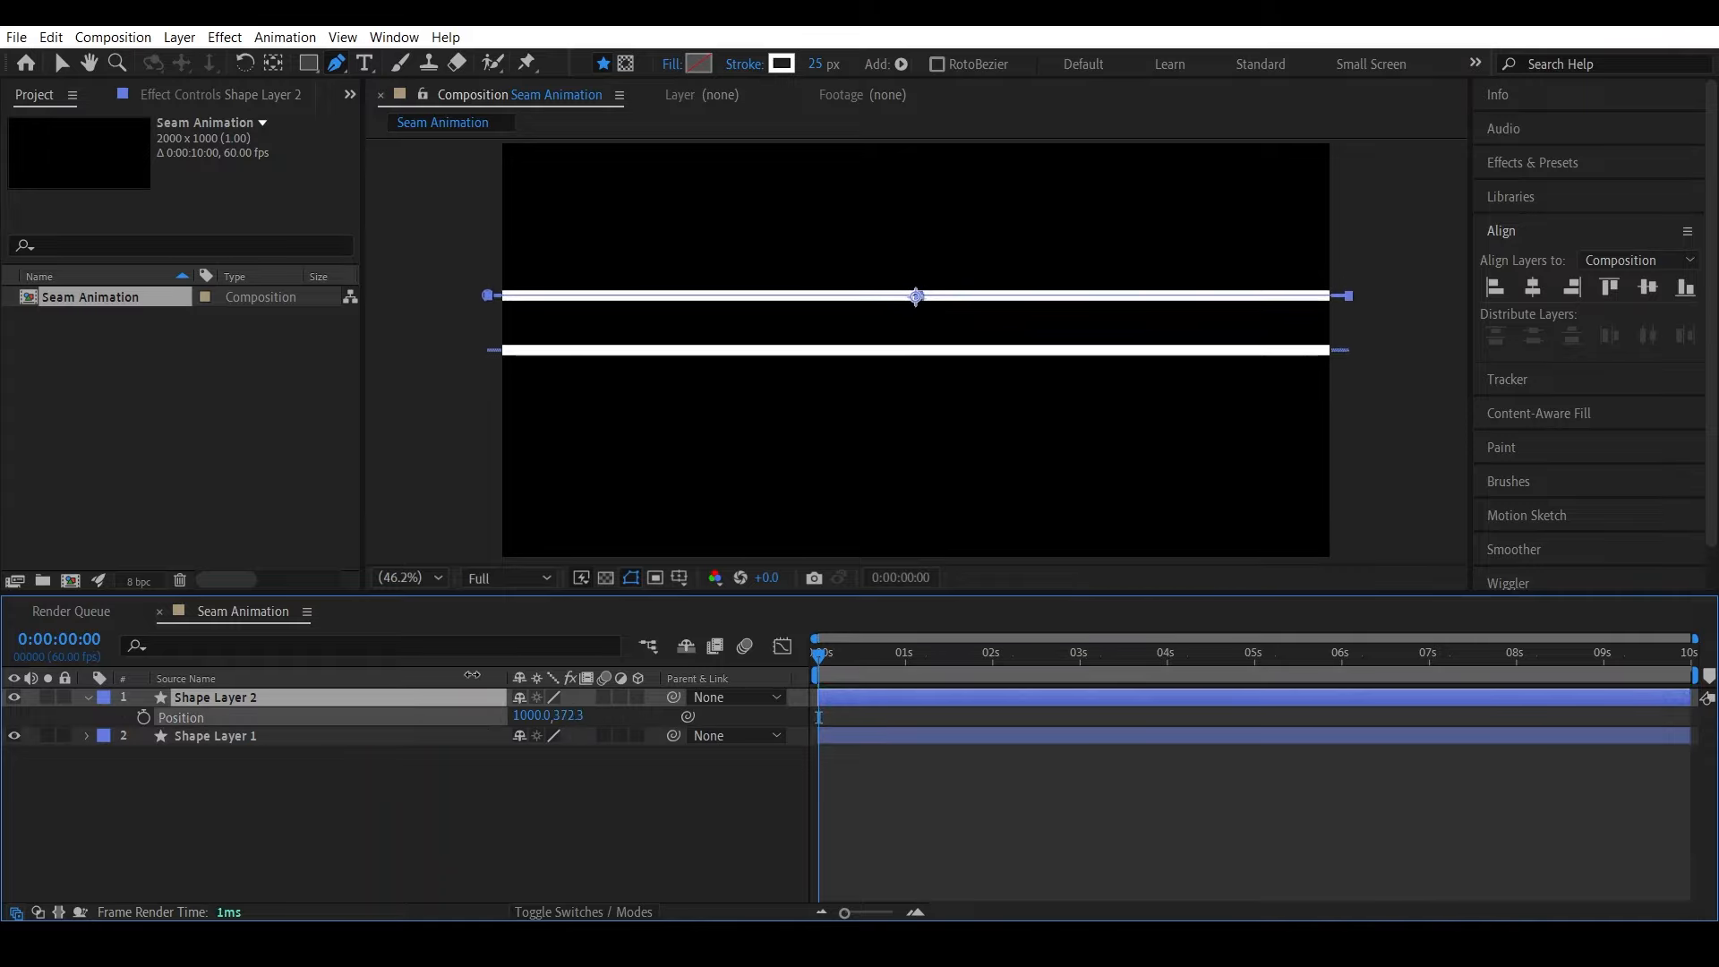
# Duplicate the upper line's layer and move the new copy below the centre line, to a Y position of 637.3
pyautogui.click(335, 700)
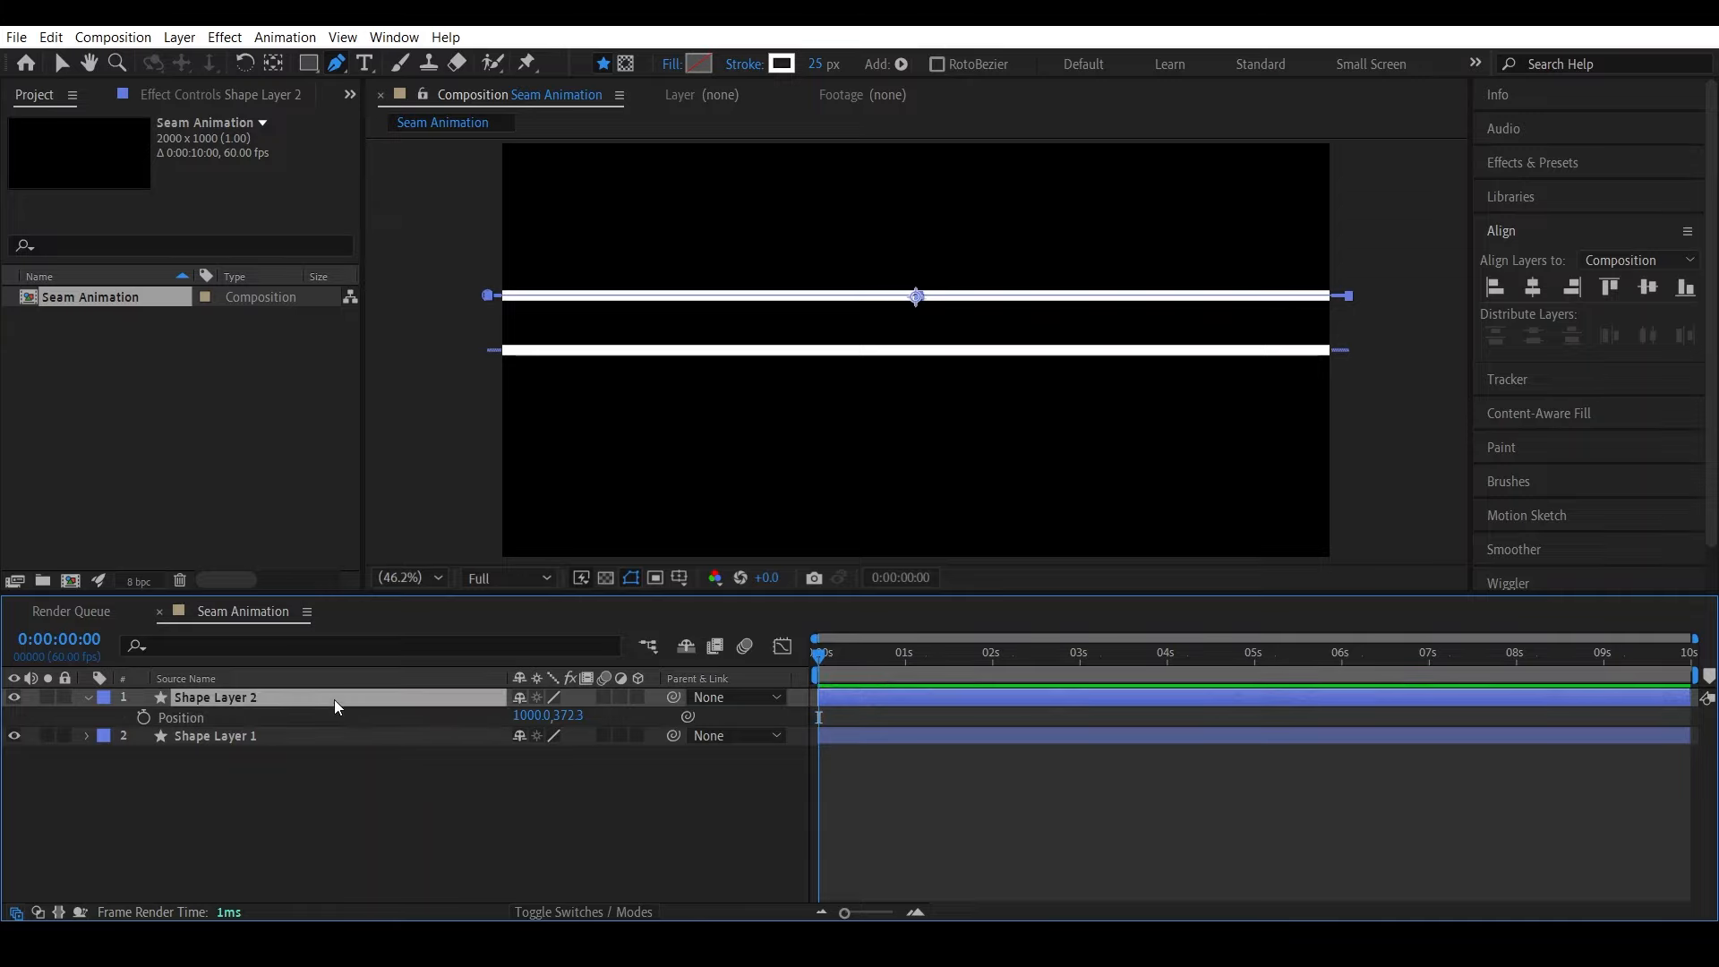
pyautogui.hotkey('ctrl', 'd')
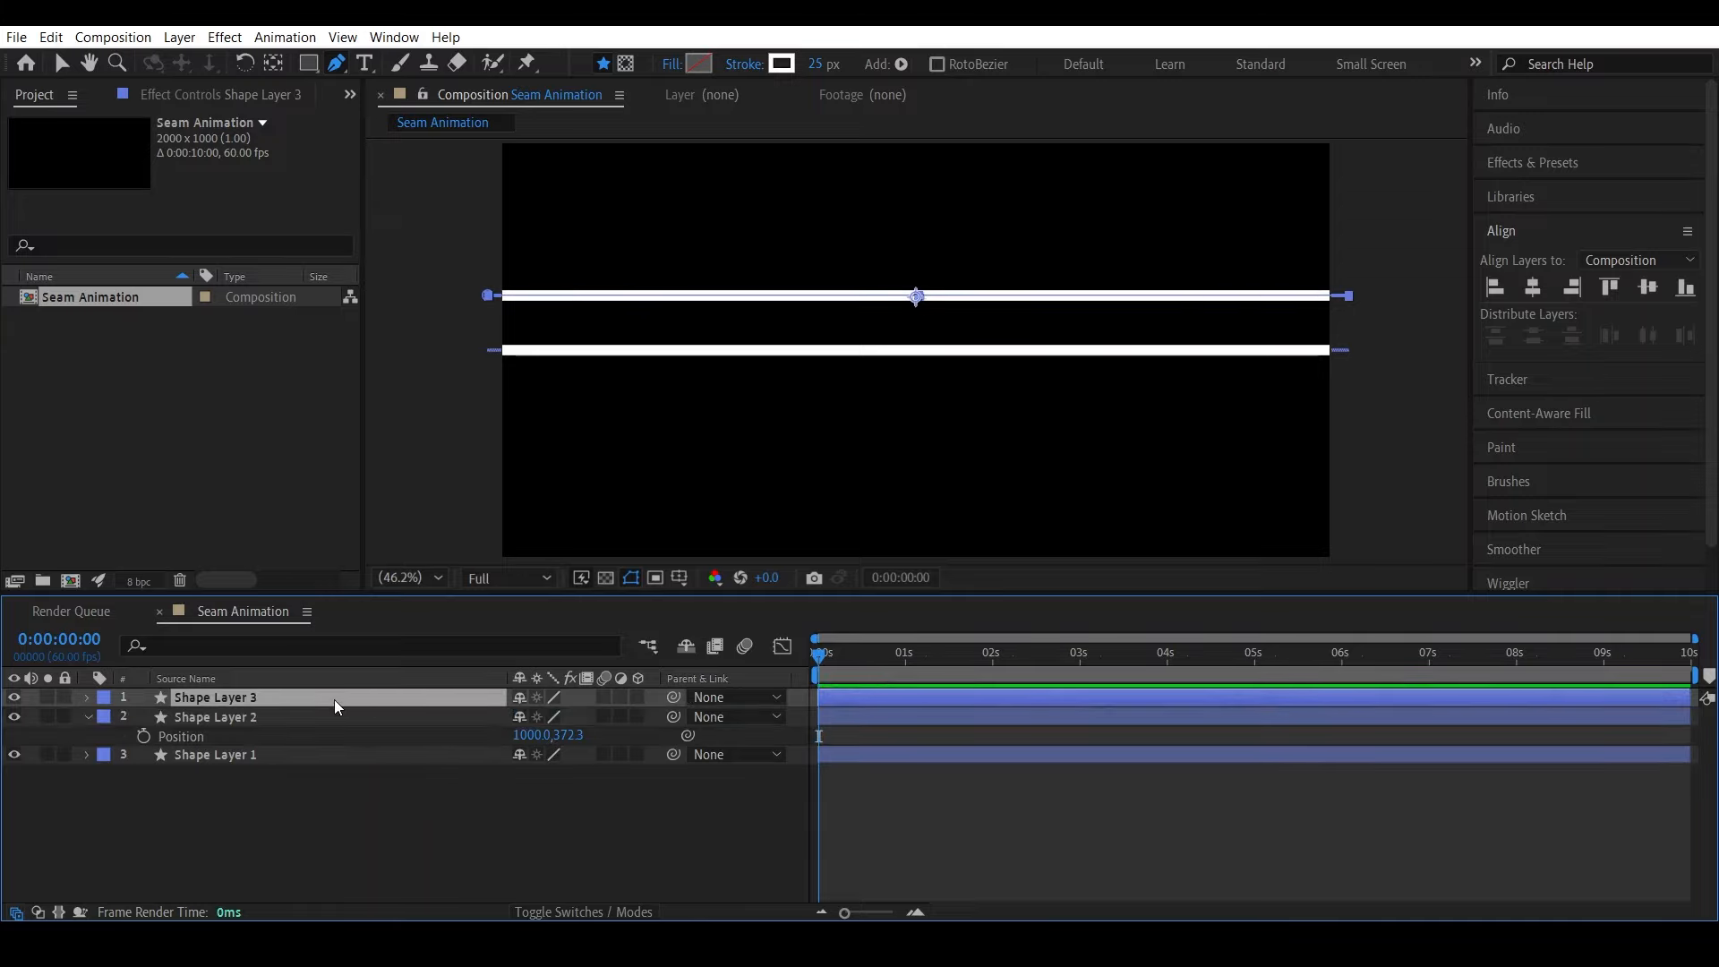
pyautogui.press('p')
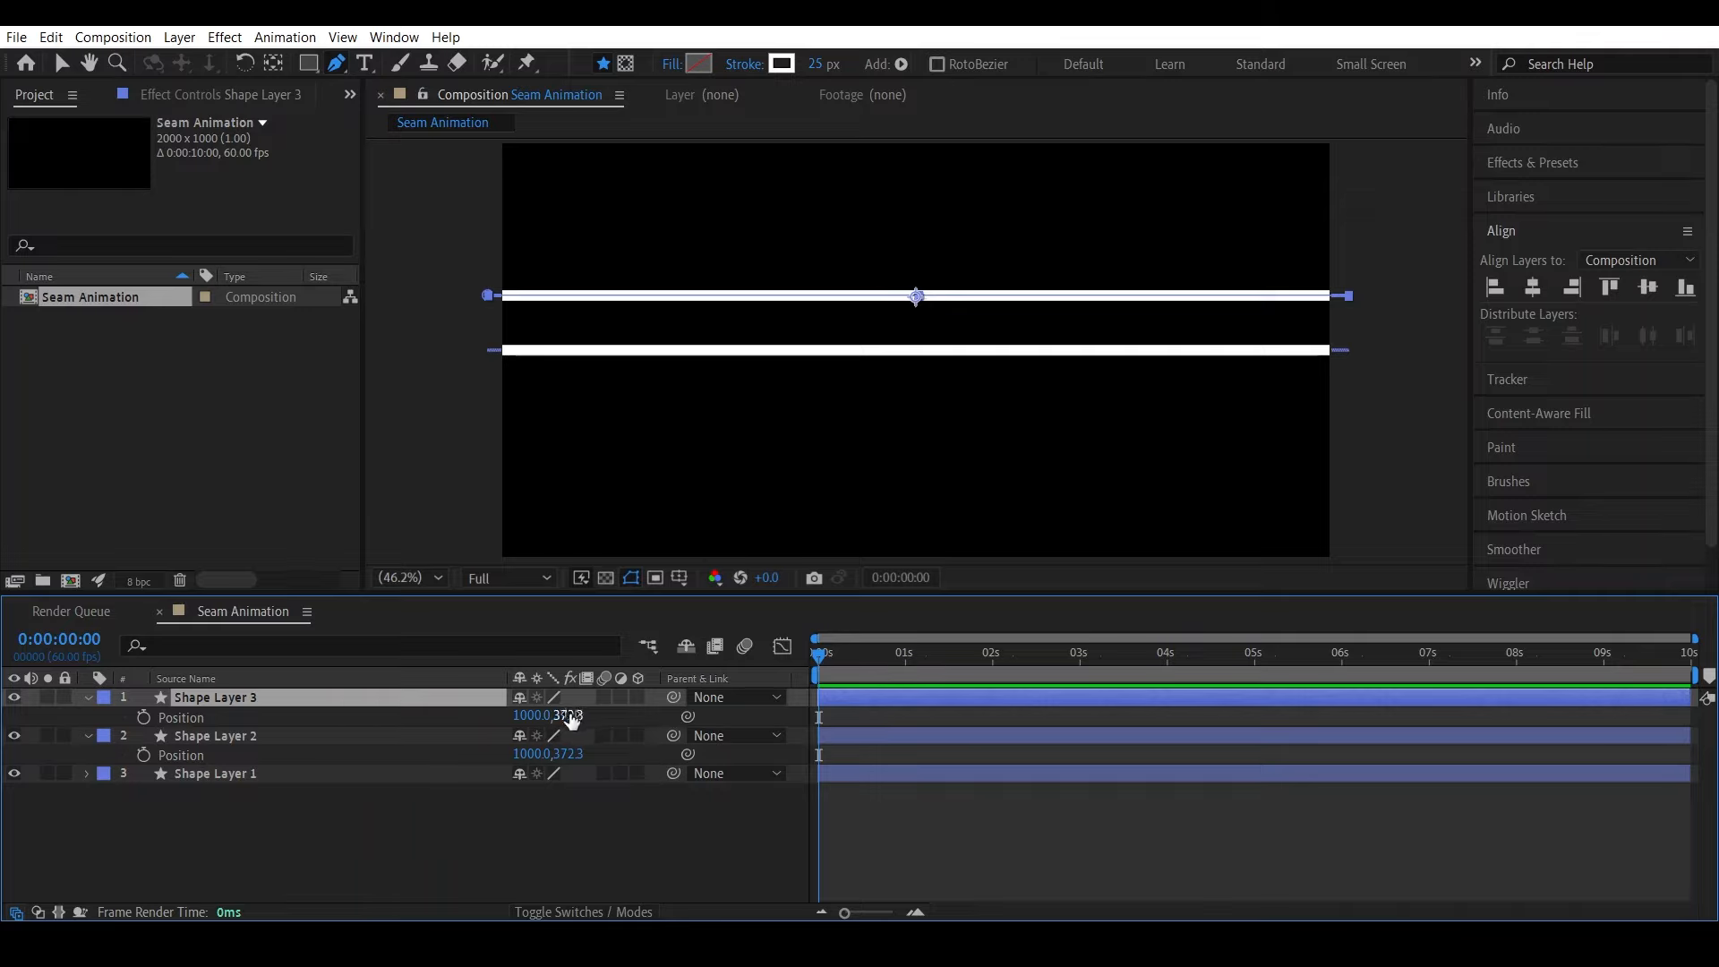
pyautogui.moveTo(571, 719); pyautogui.dragTo(859, 715)
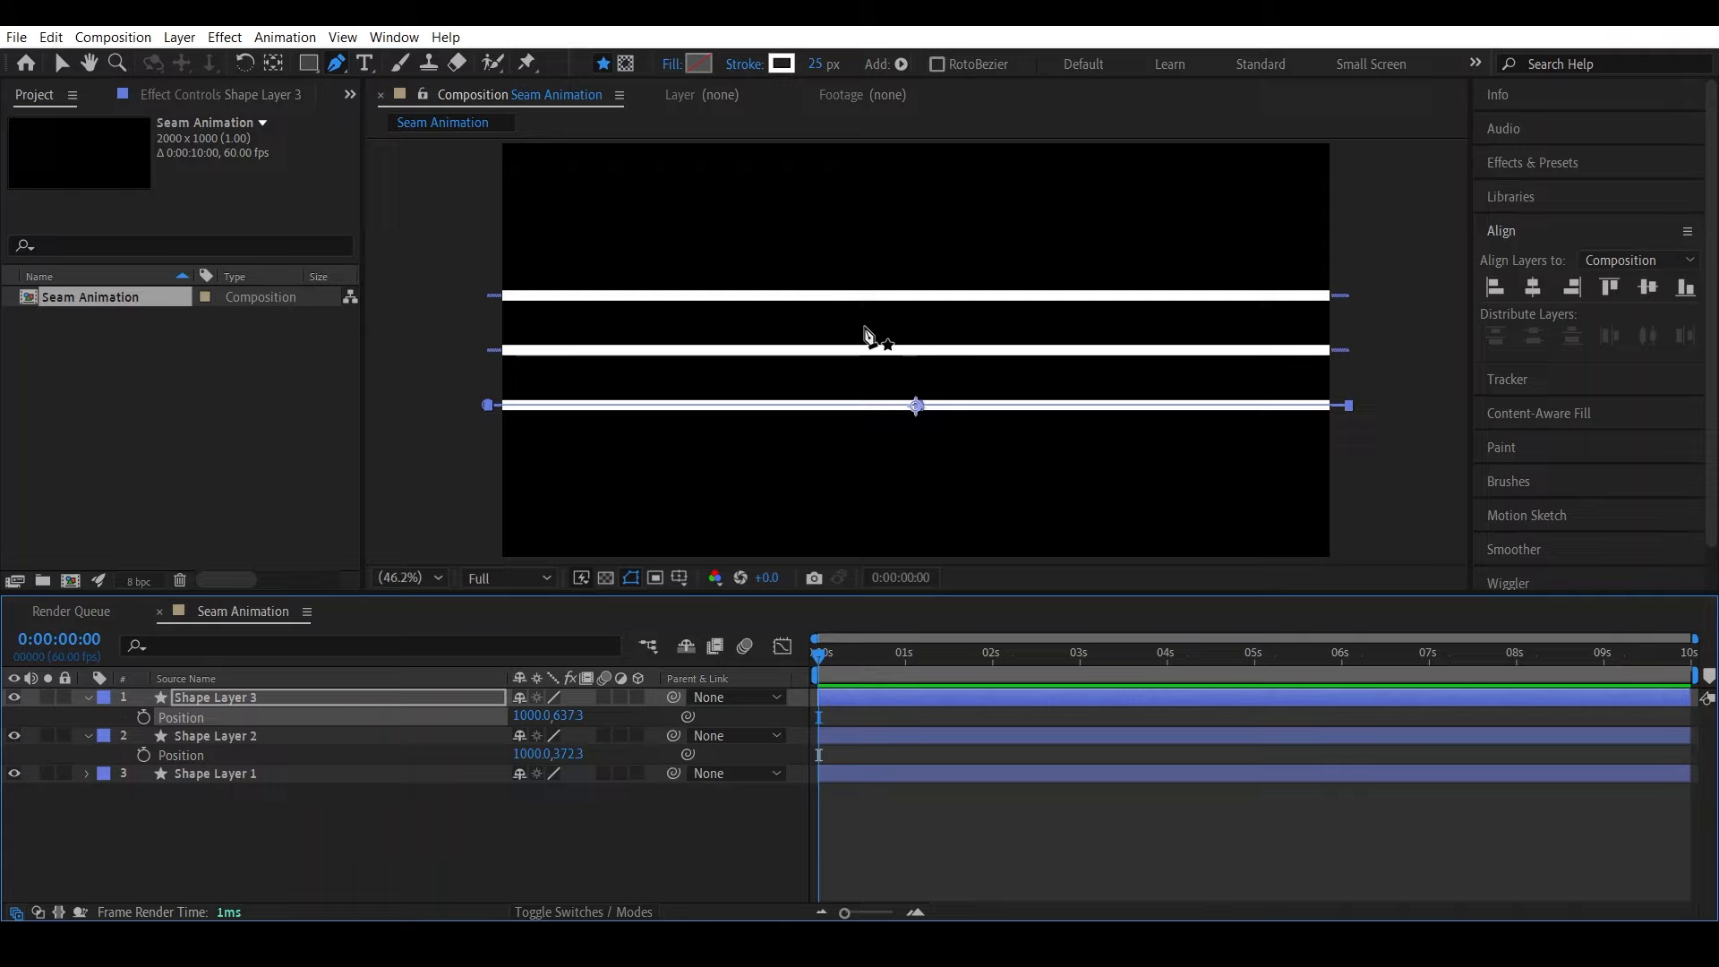
# Find the Wave Warp effect and apply it to the lowest line, Shape Layer 3
pyautogui.click(1562, 166)
pyautogui.click(1558, 193)
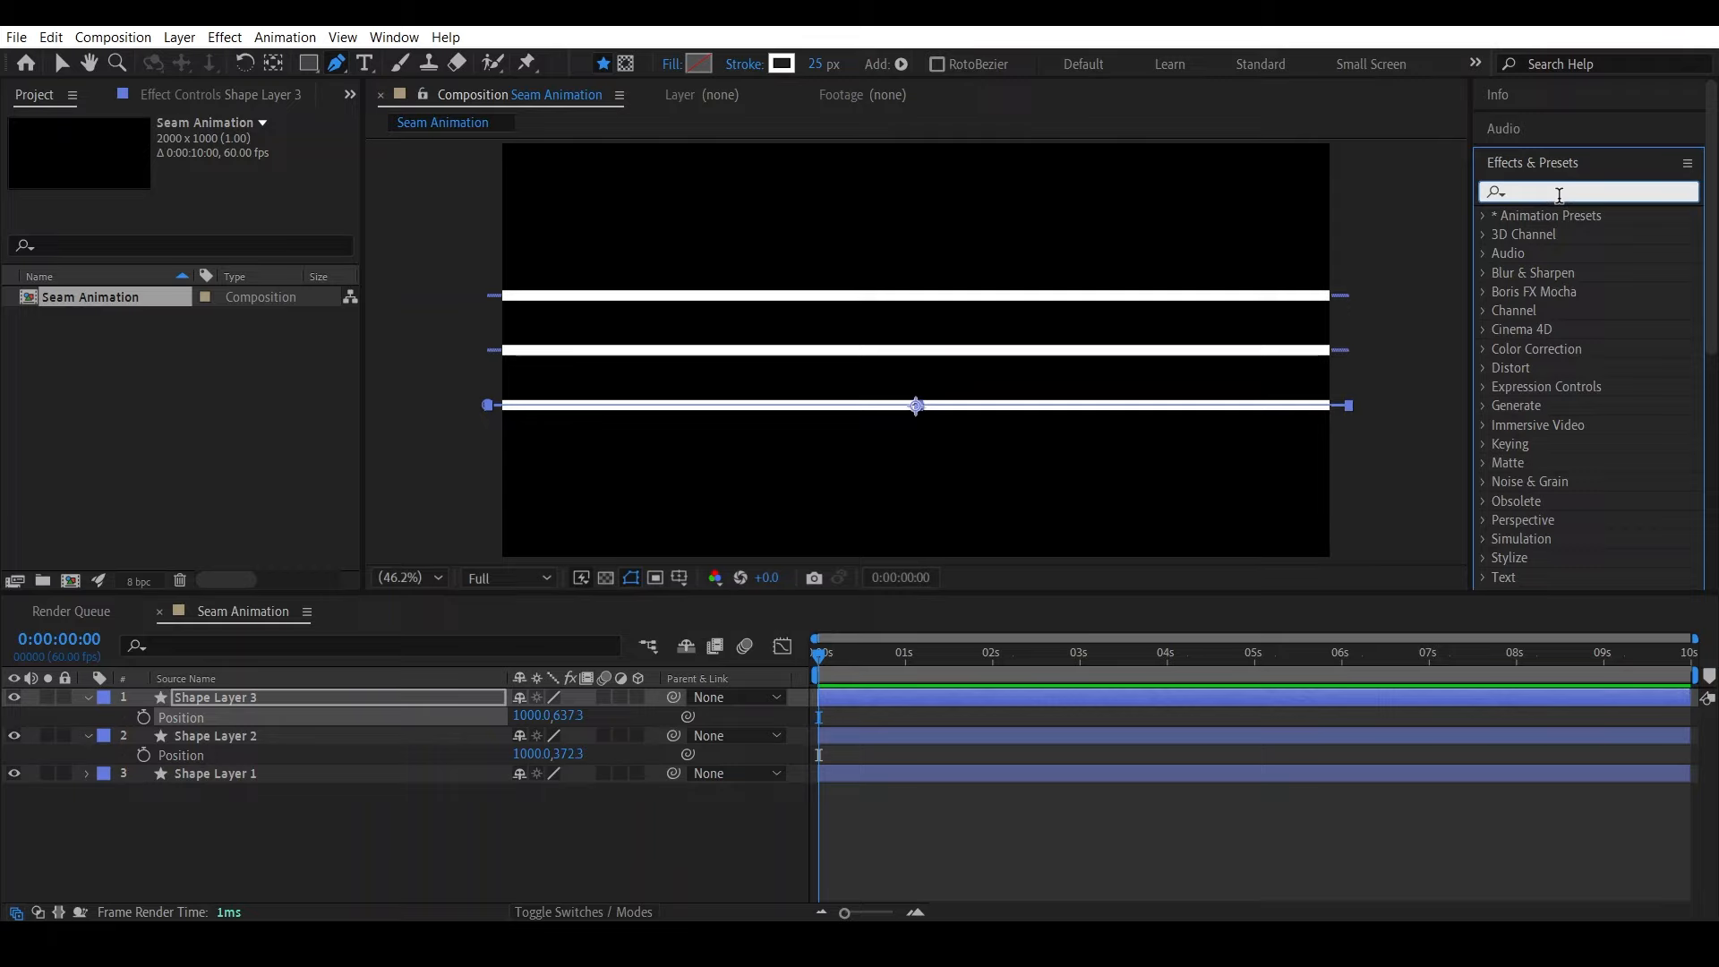
pyautogui.write('wave warp')
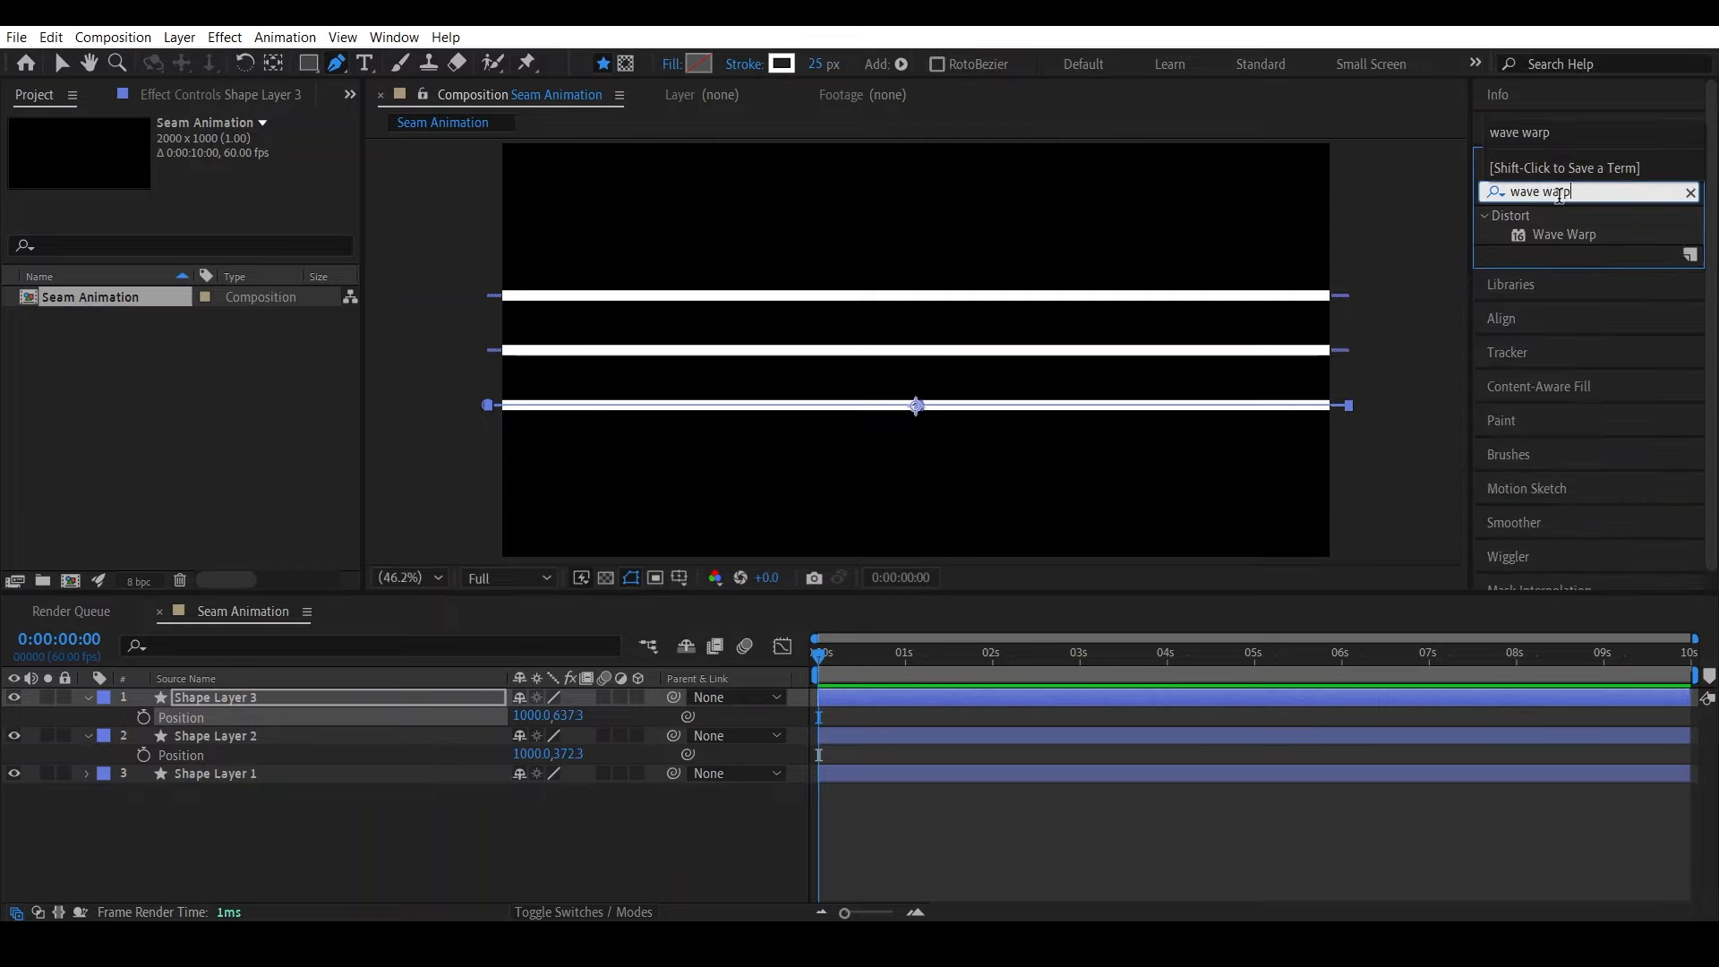
pyautogui.moveTo(1571, 236)
pyautogui.mouseDown()
pyautogui.moveTo(403, 703)
pyautogui.moveTo(329, 697)
pyautogui.mouseUp()
pyautogui.press('v')
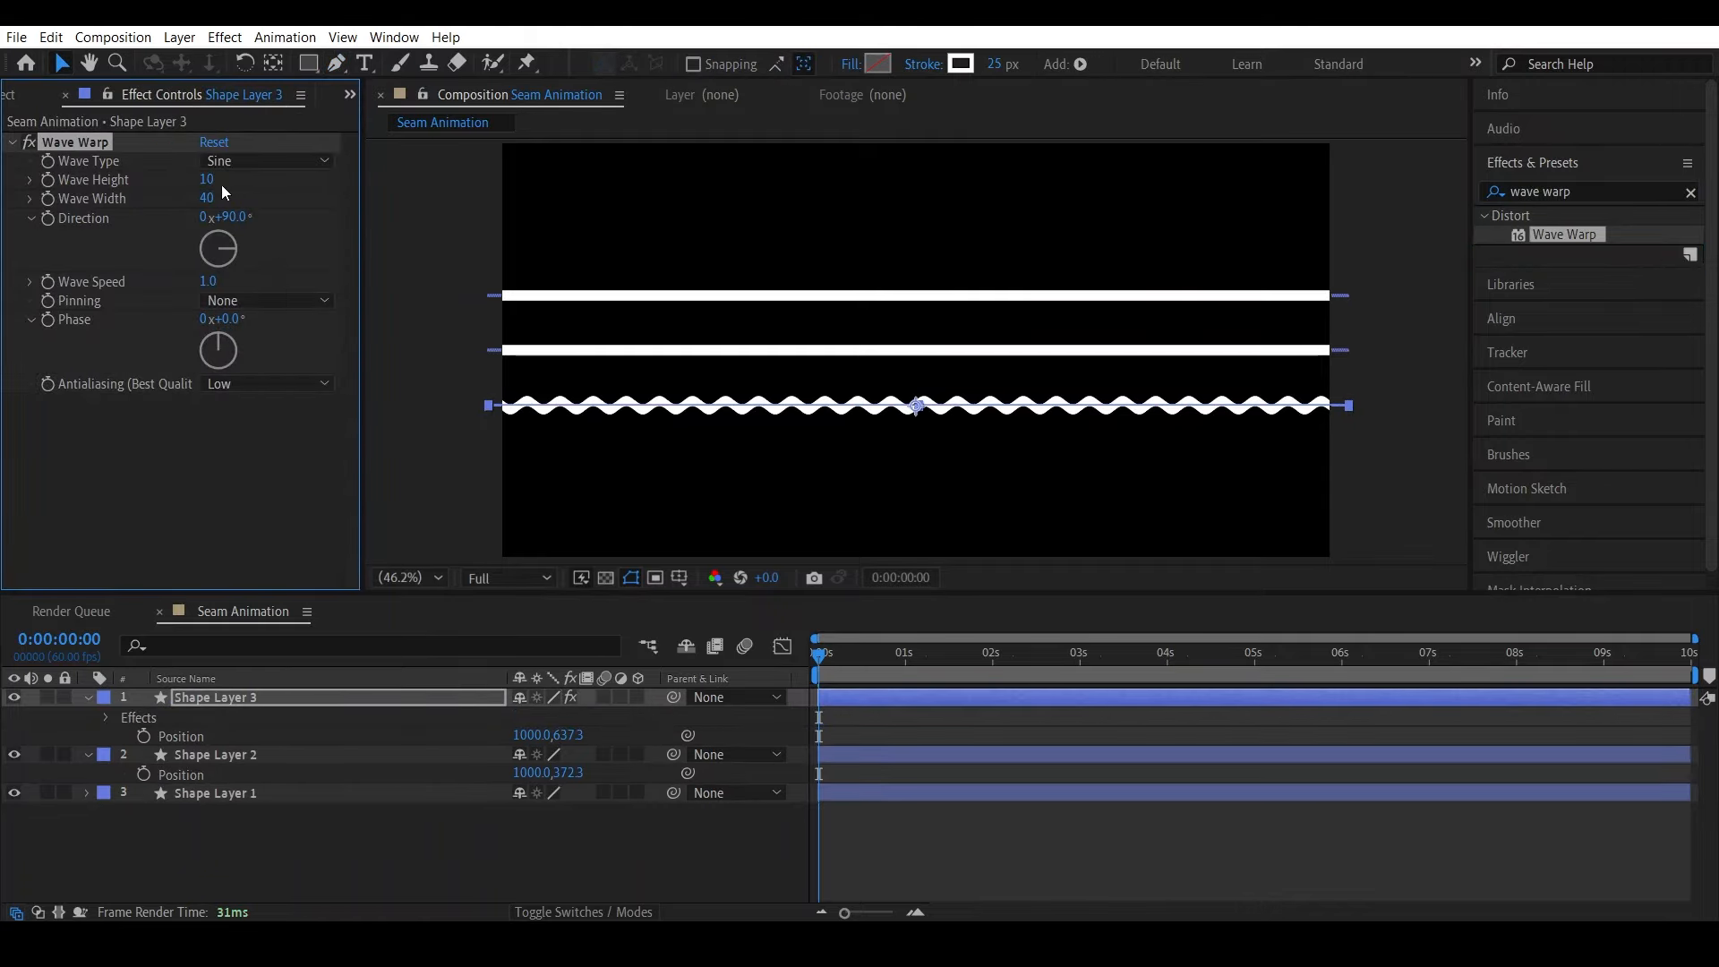
# Increase the lowest line's Wave Warp height to 93 and its wave width to 526
pyautogui.moveTo(206, 179); pyautogui.dragTo(318, 204)
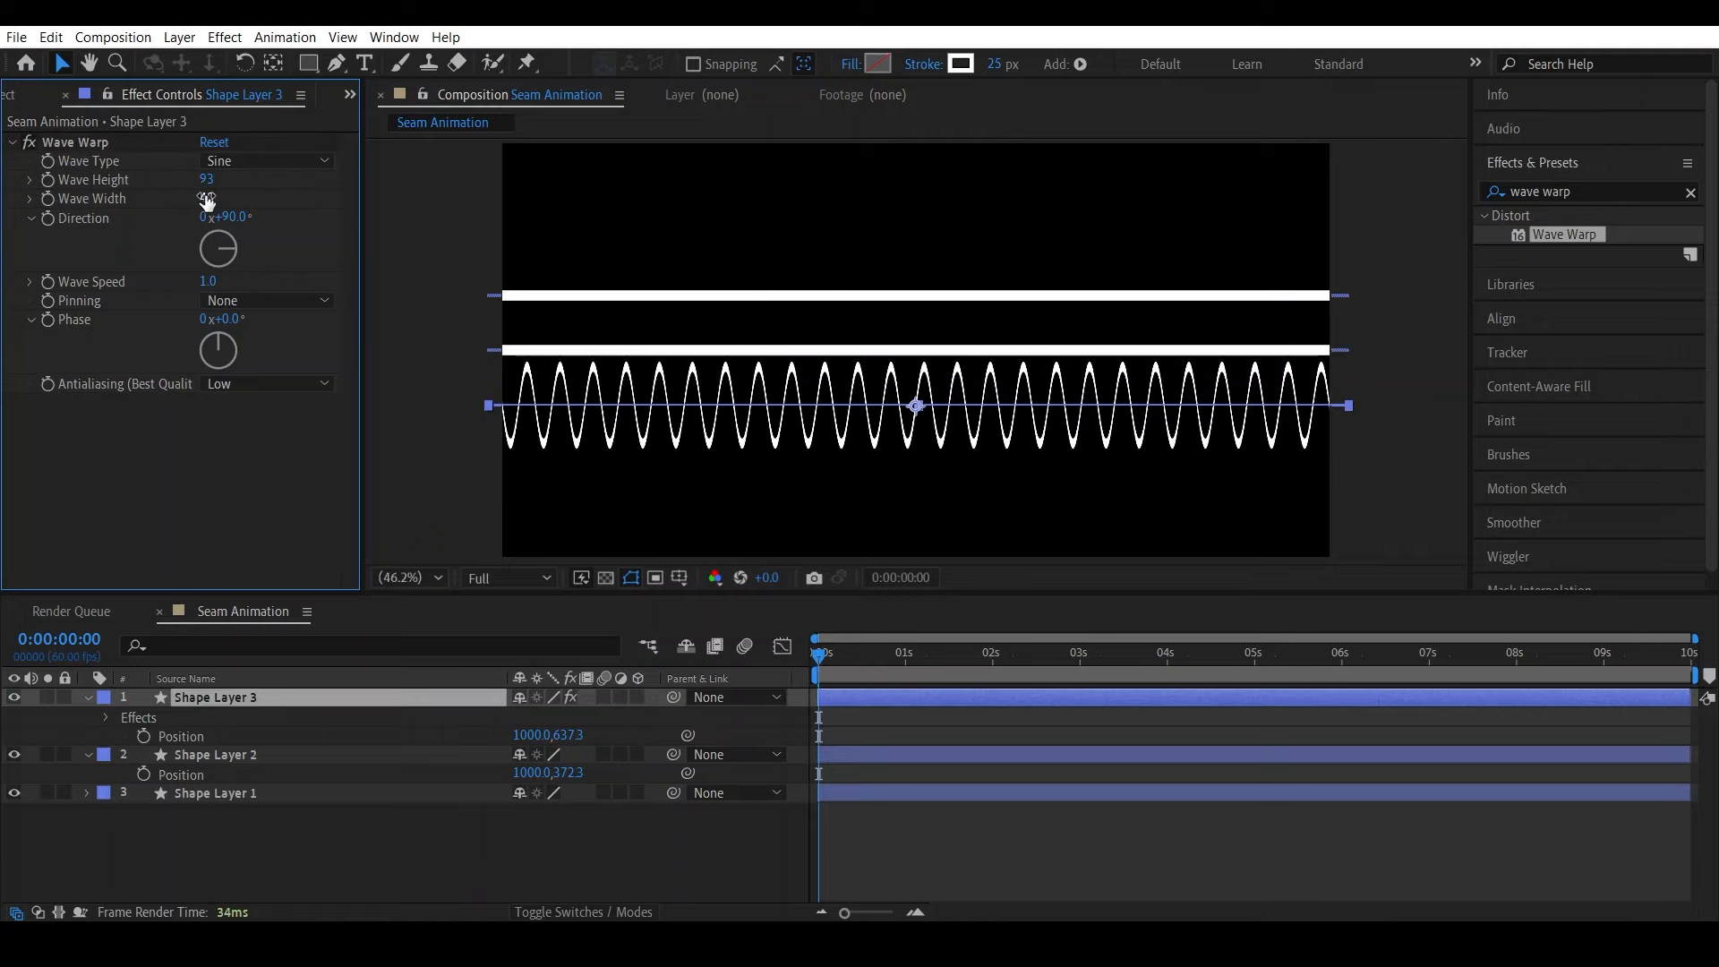
pyautogui.moveTo(228, 201); pyautogui.dragTo(1417, 268)
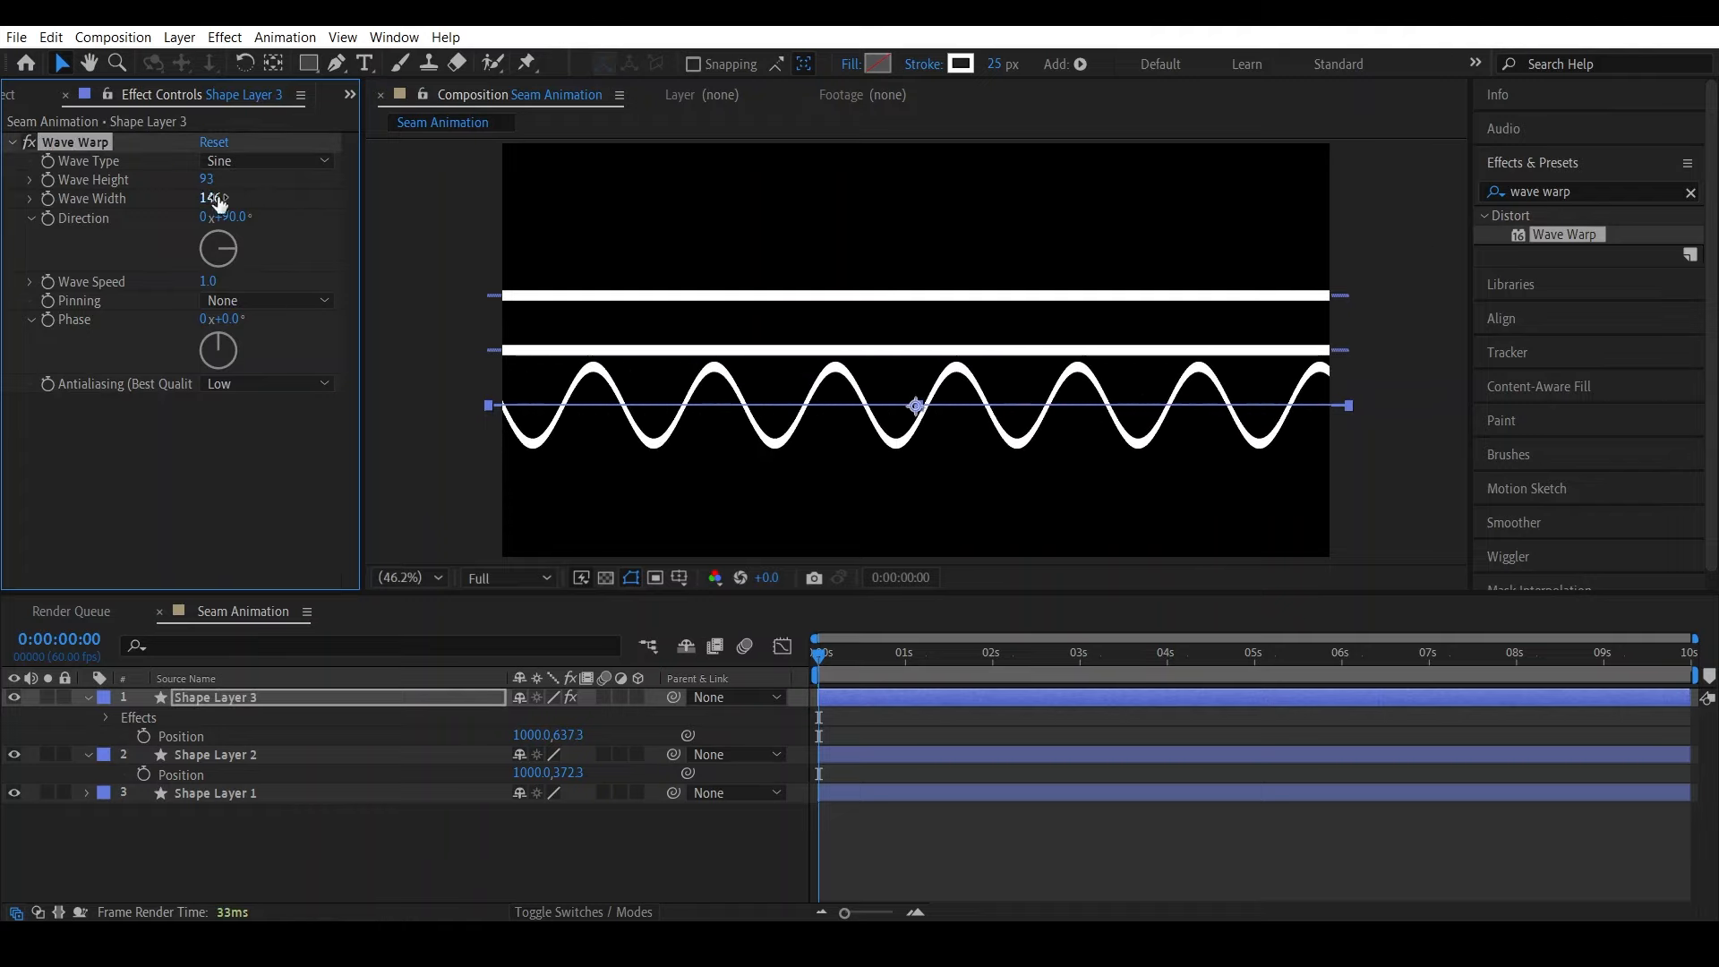
pyautogui.moveTo(211, 198); pyautogui.dragTo(522, 277)
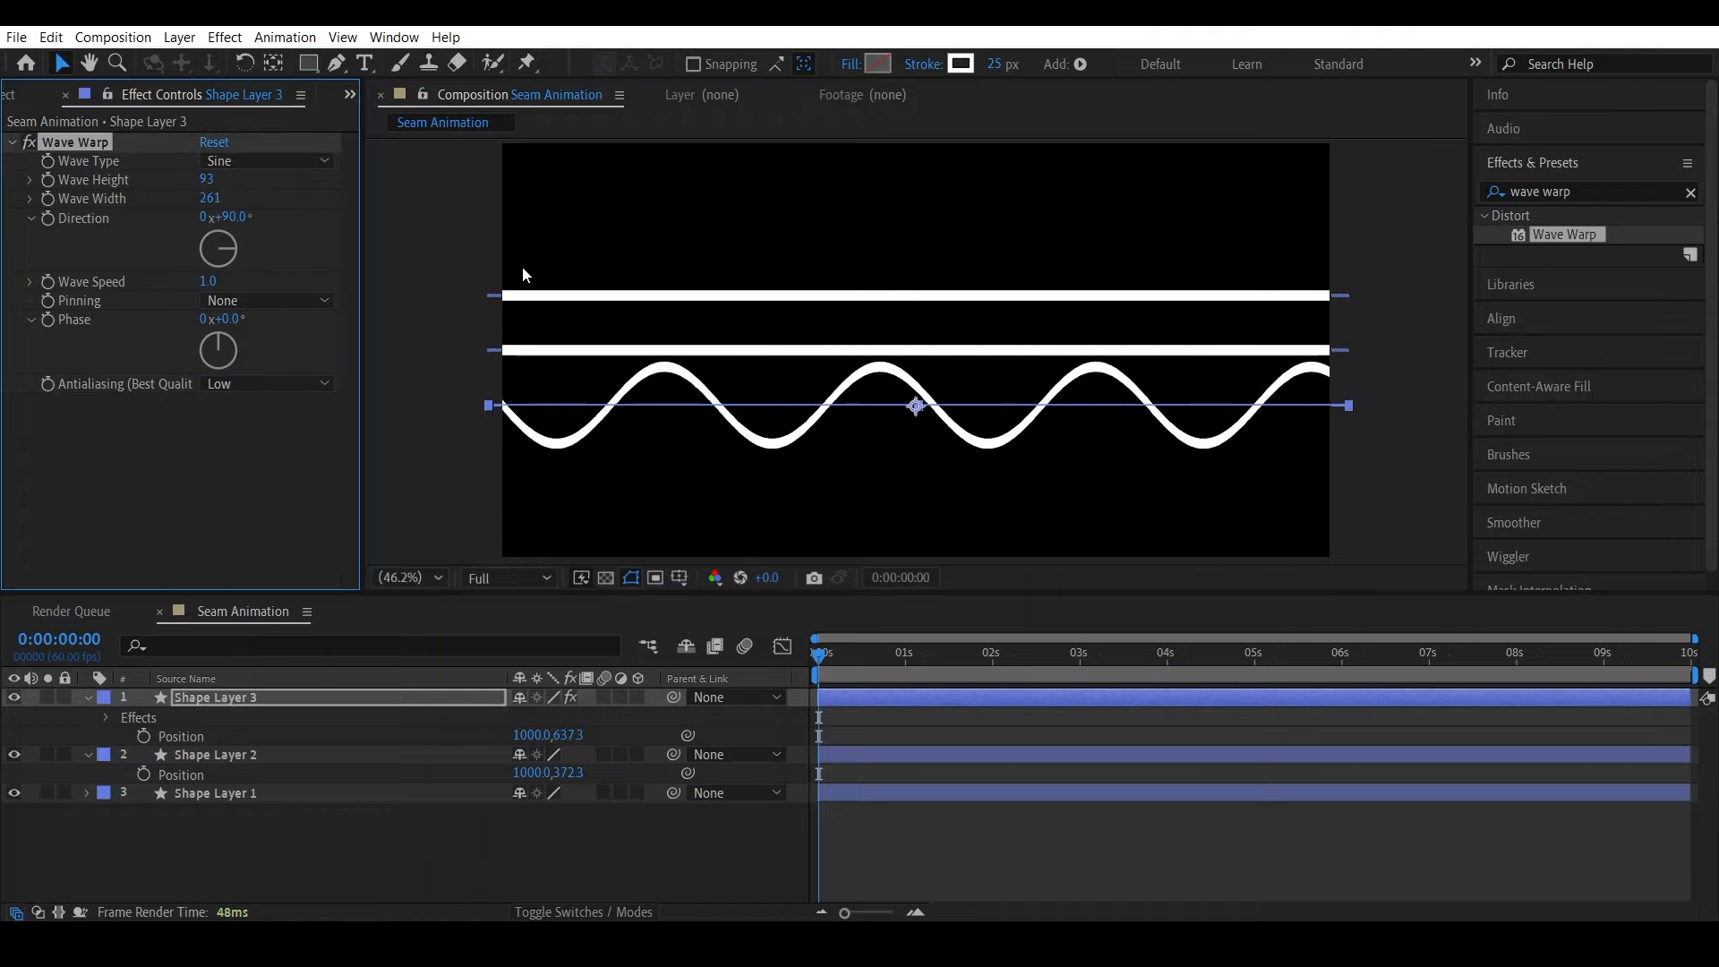
pyautogui.moveTo(227, 199); pyautogui.dragTo(484, 143)
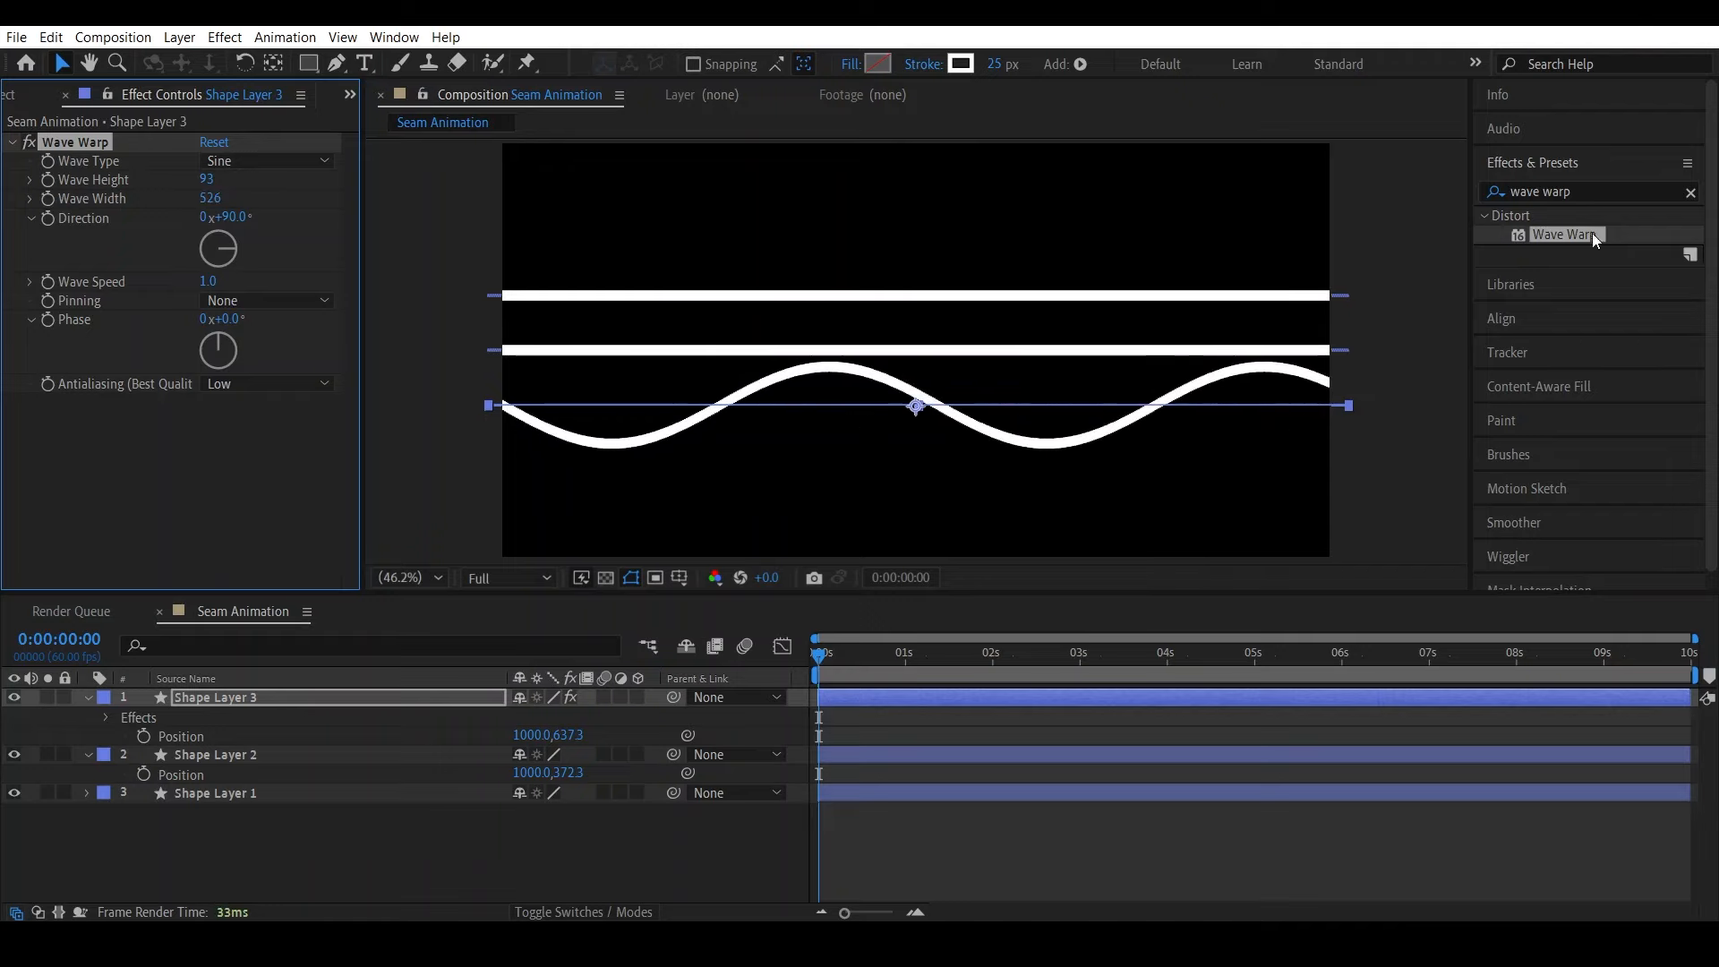
# Check the composition's dimensions, then set the Wave Warp's wave width to 1000 and its phase to -62°
pyautogui.click(208, 197)
pyautogui.click(126, 36)
pyautogui.click(152, 84)
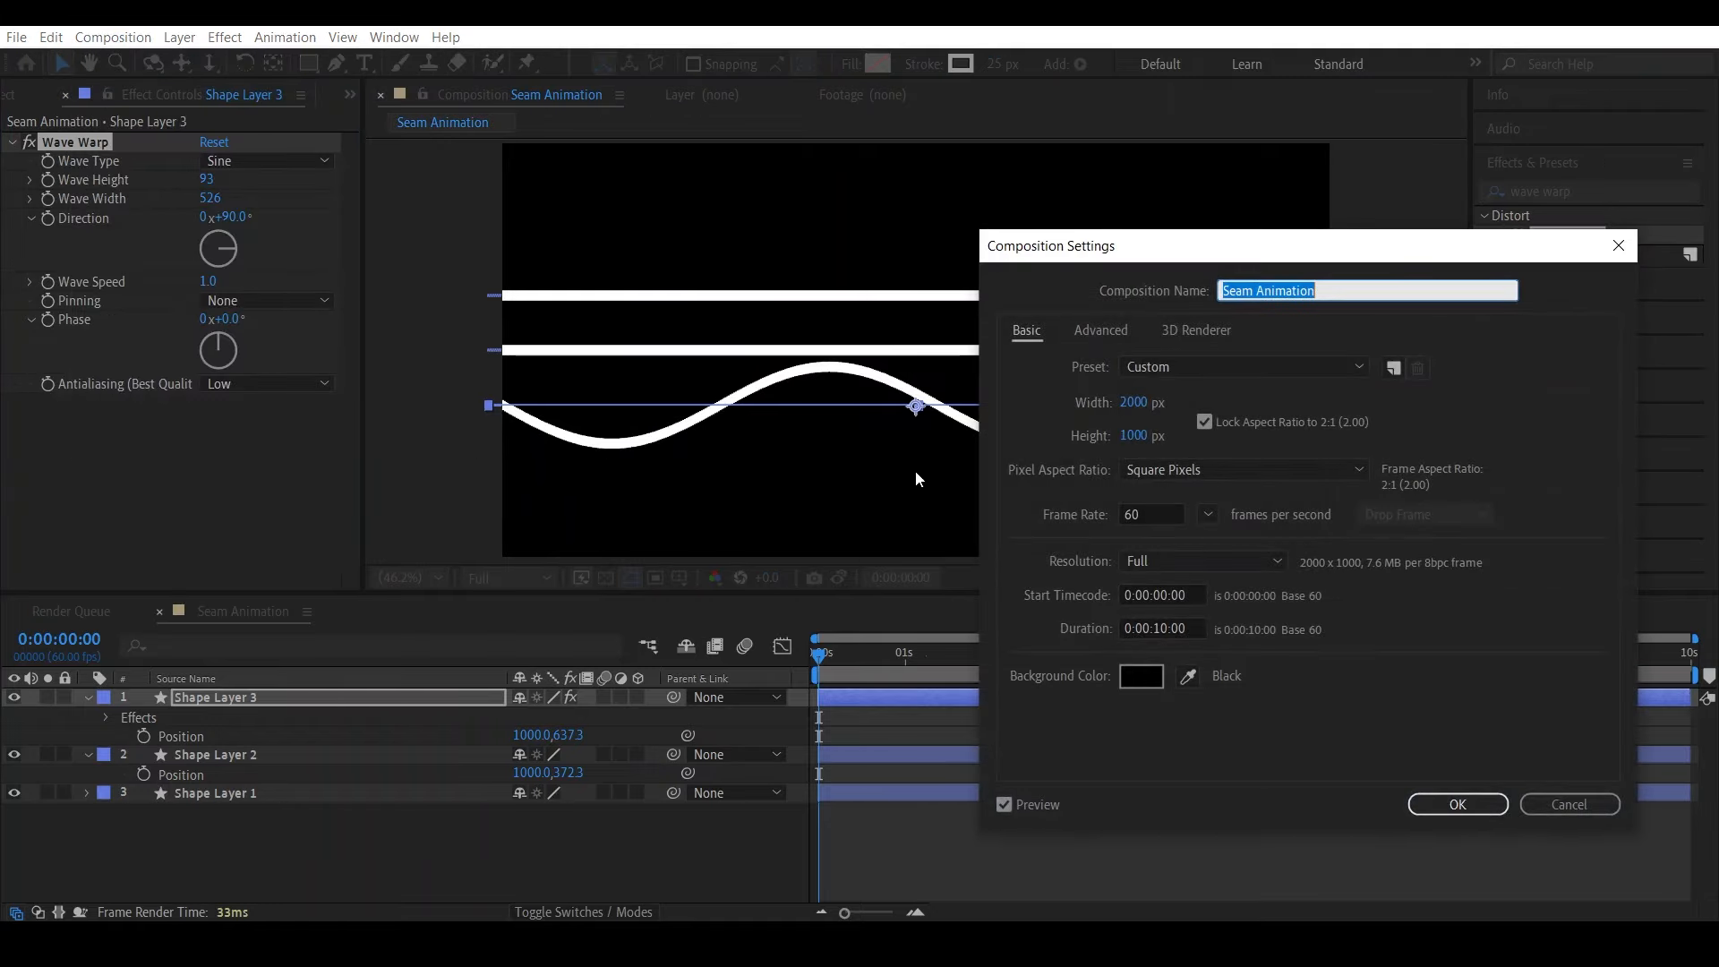
pyautogui.click(1581, 804)
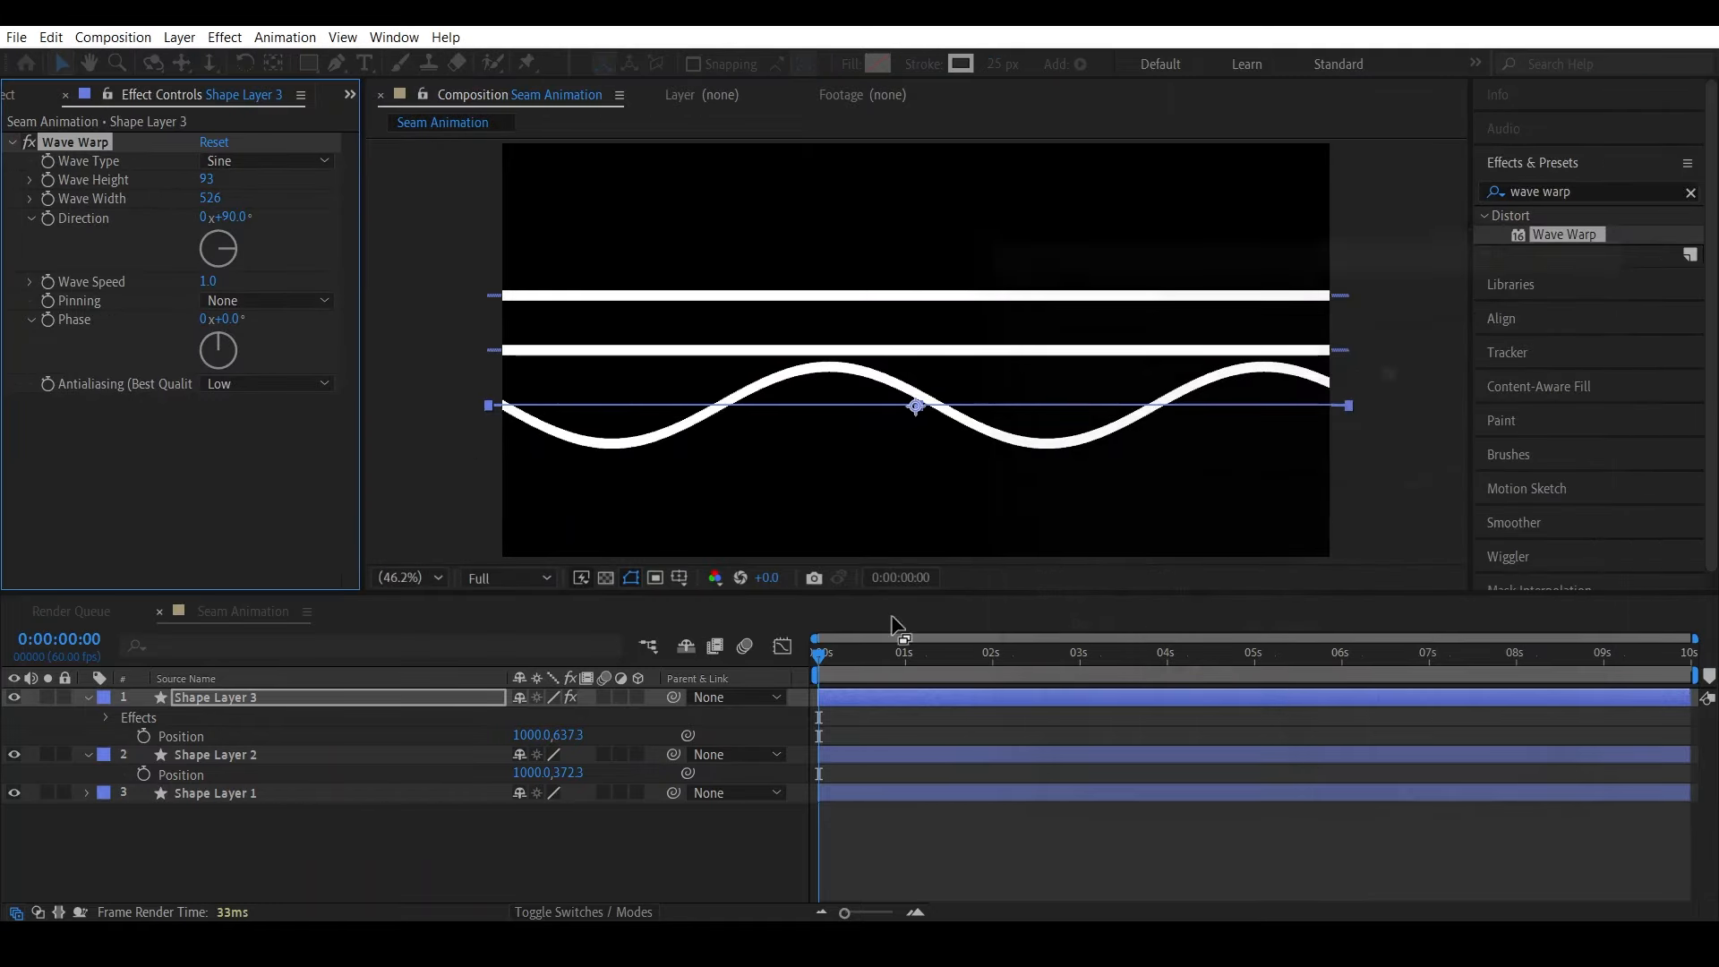
pyautogui.click(213, 199)
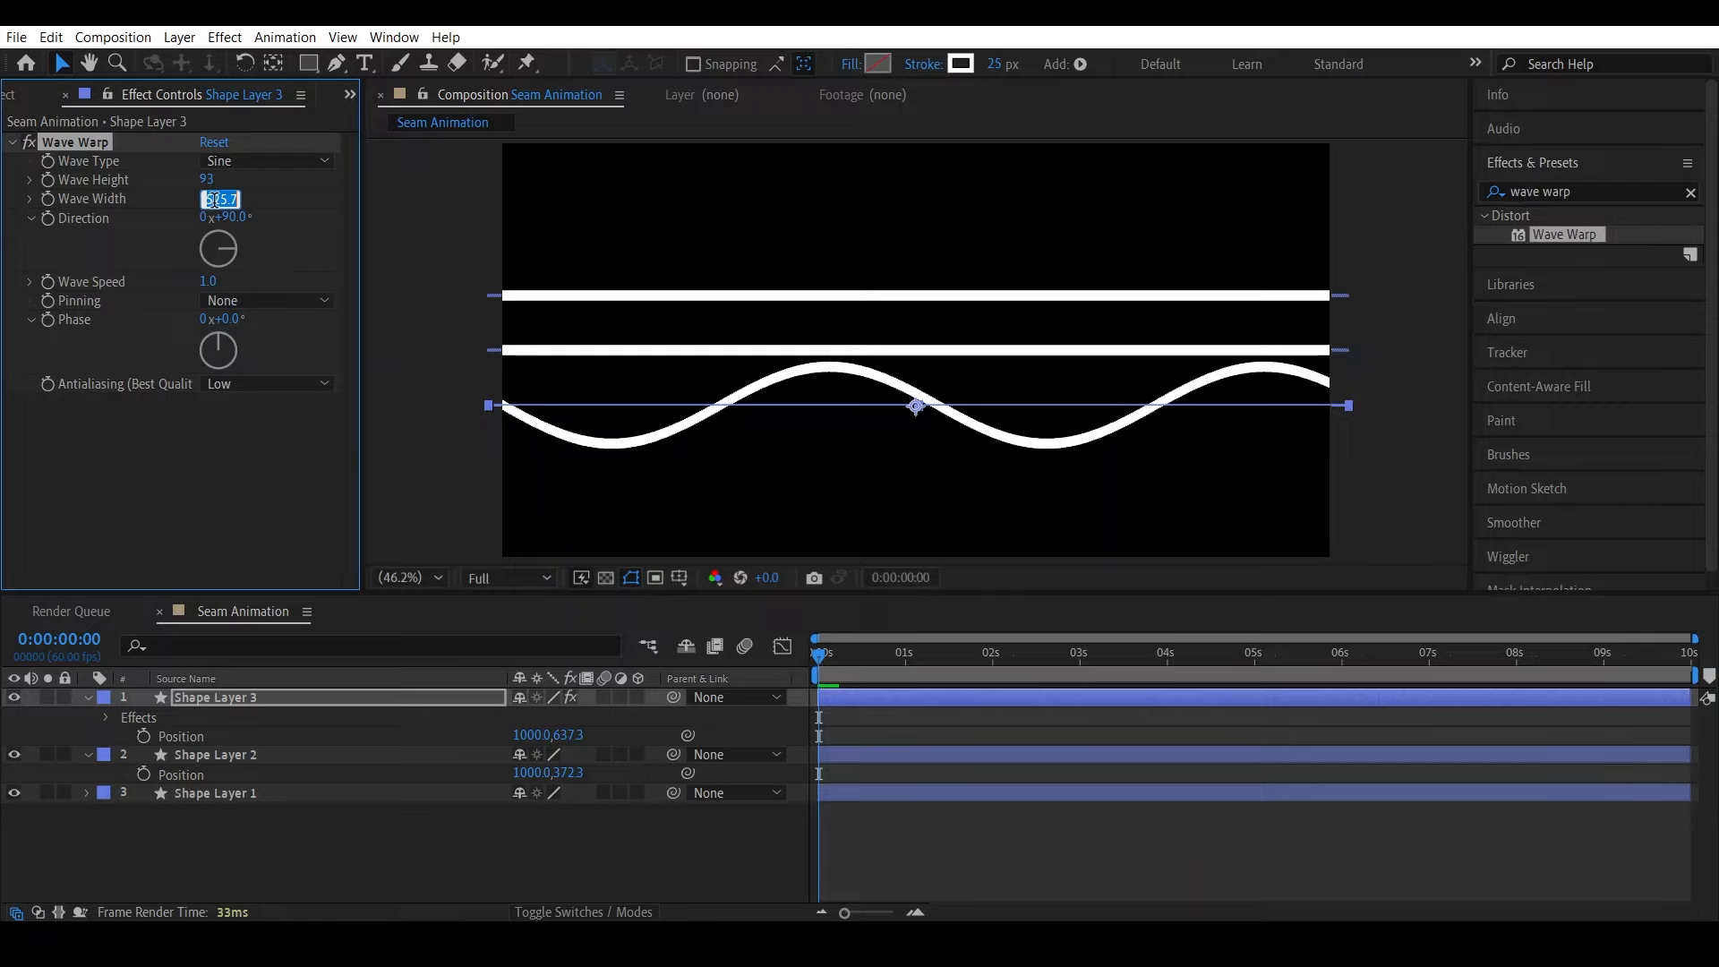
pyautogui.write('1000')
pyautogui.press('Return')
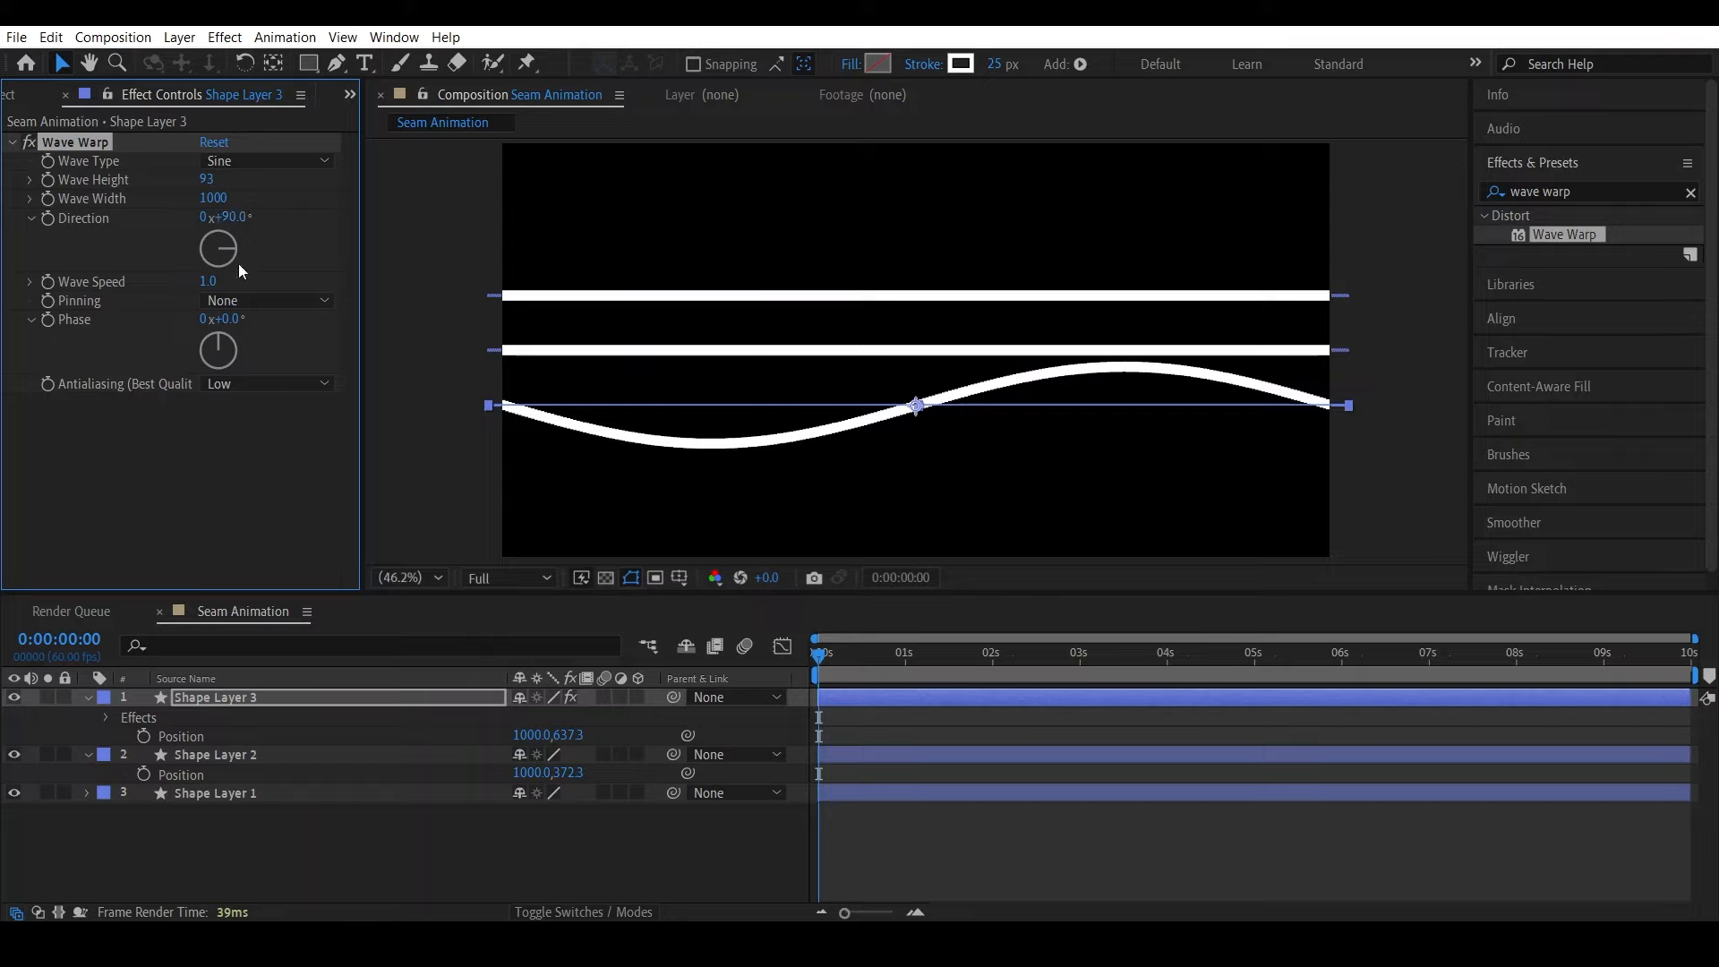
pyautogui.moveTo(224, 320); pyautogui.dragTo(173, 331)
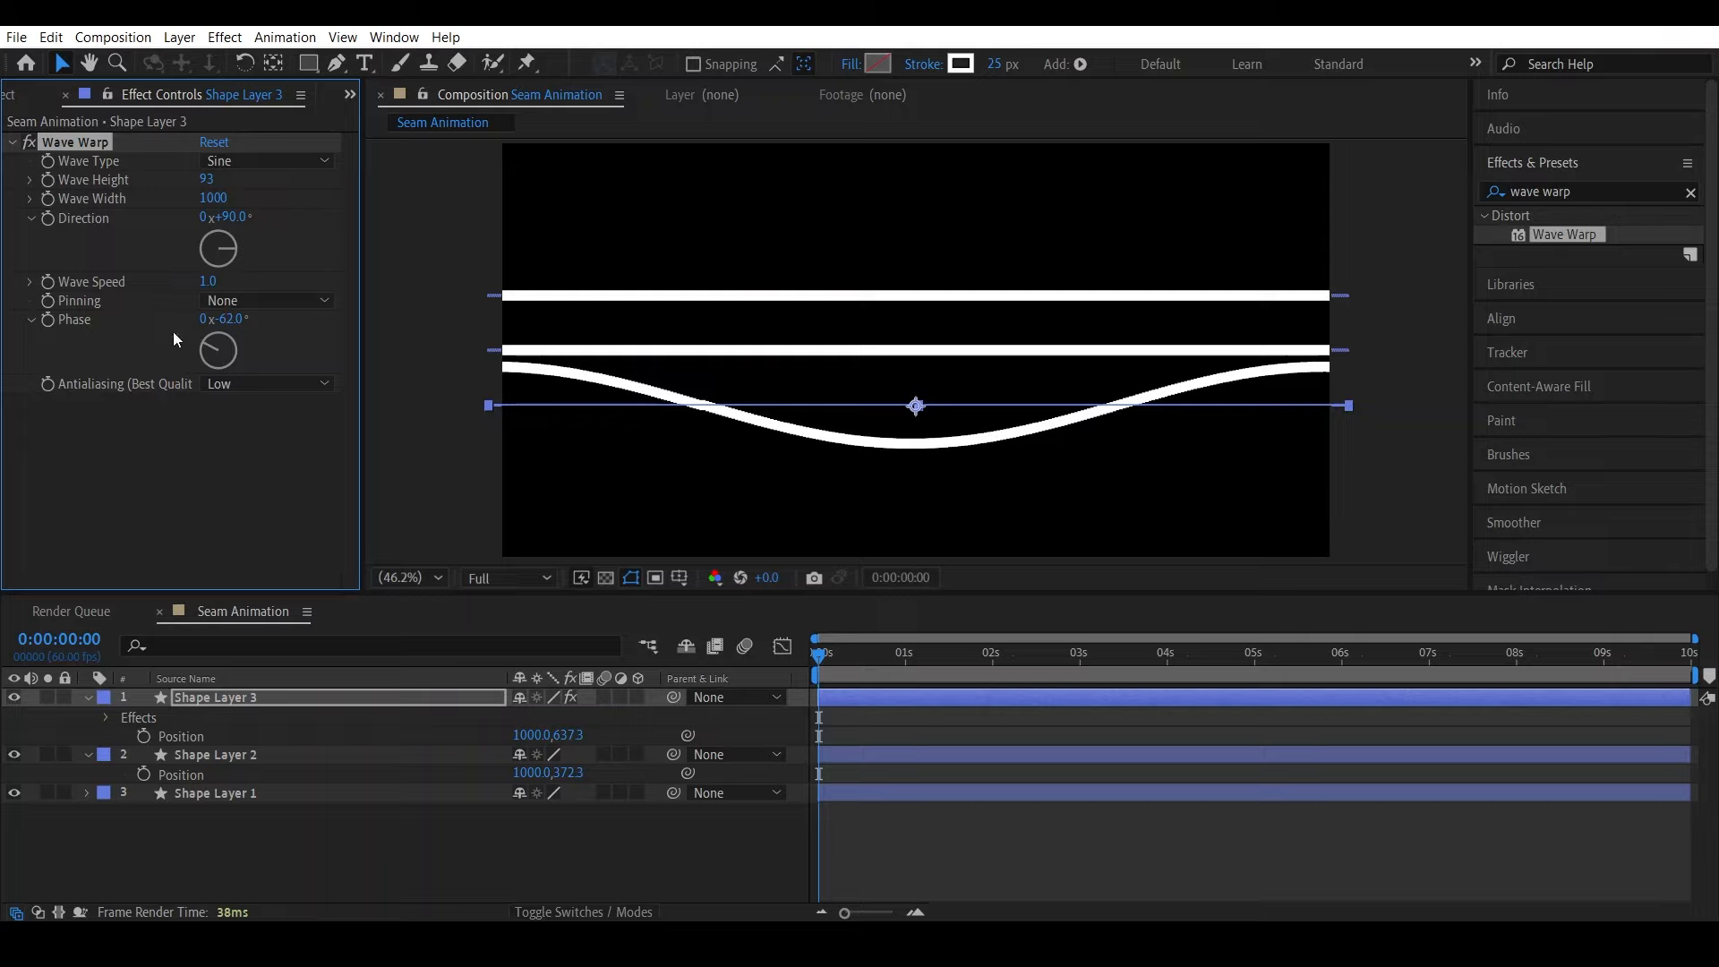
# Try wave heights of 150 and 100 for the lowest line's Wave Warp
pyautogui.click(218, 702)
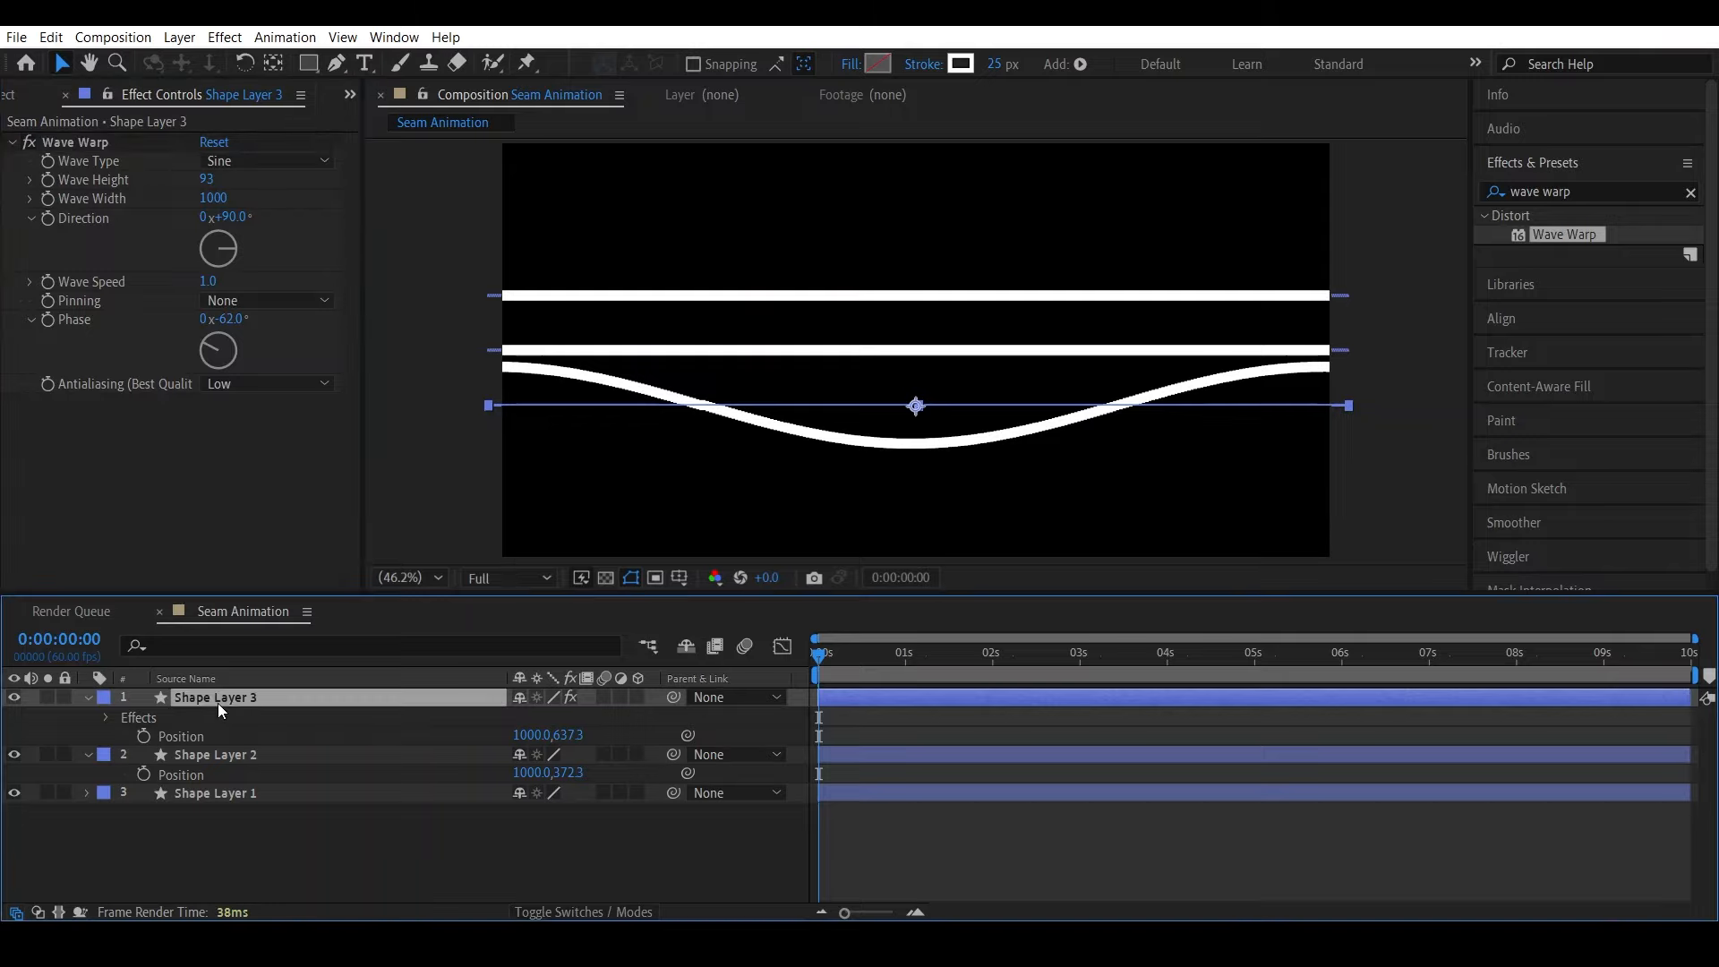
pyautogui.click(204, 180)
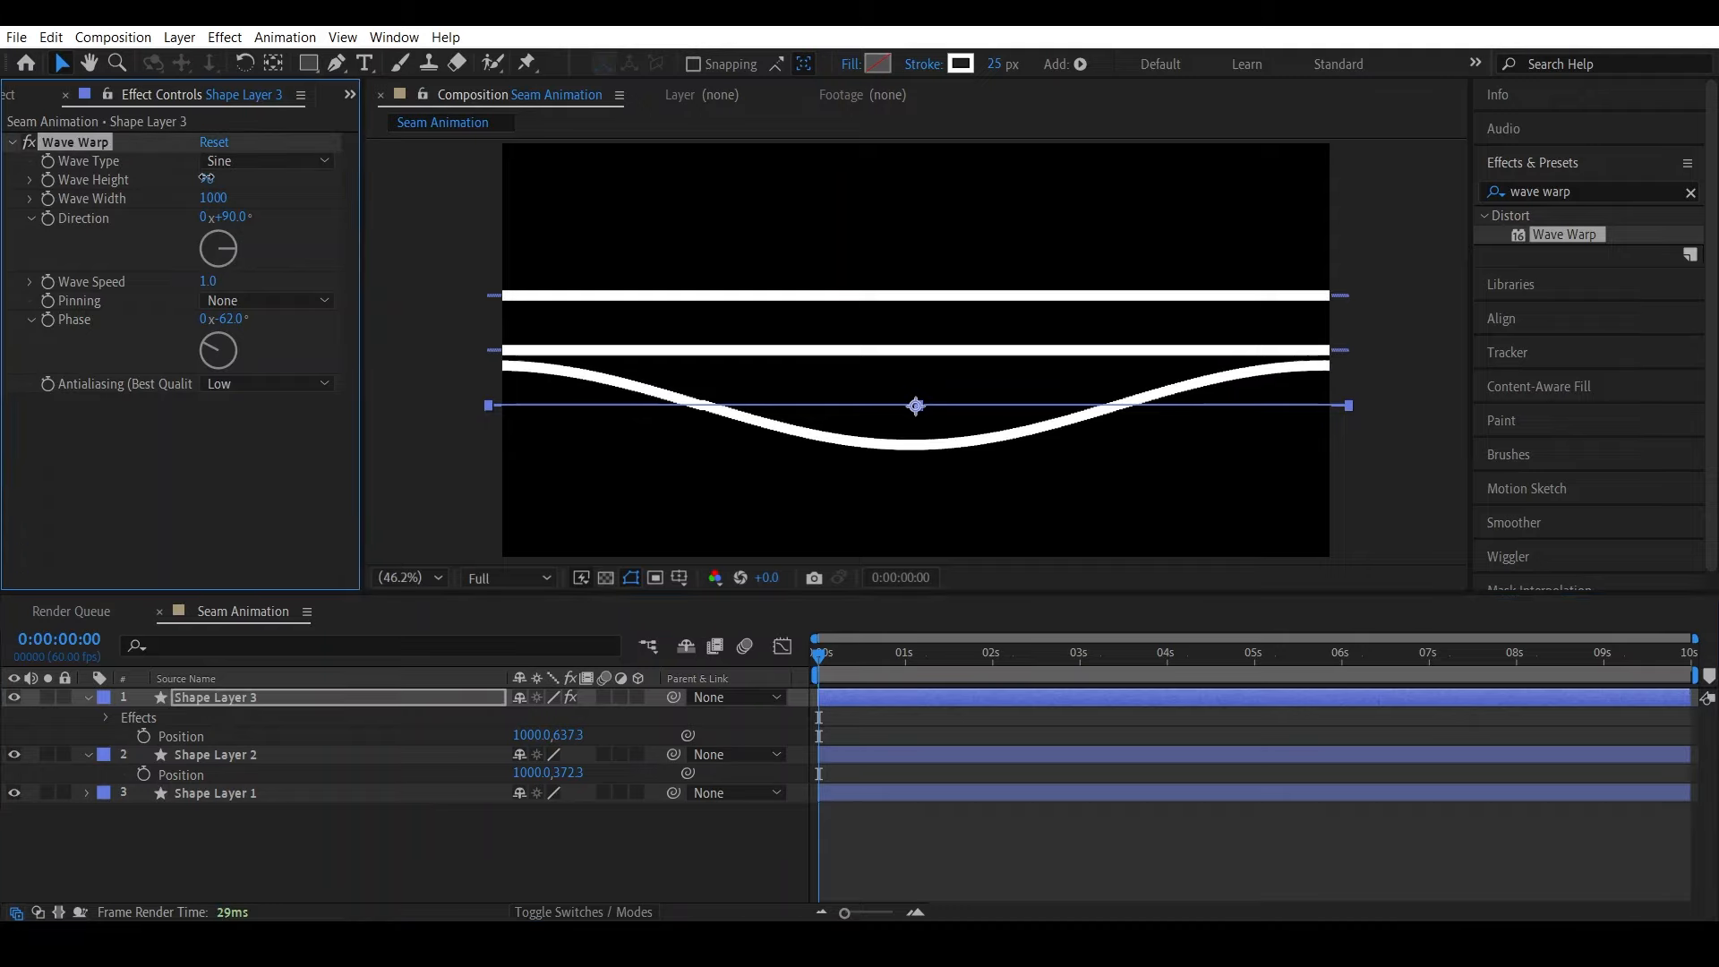
pyautogui.write('150')
pyautogui.press('Return')
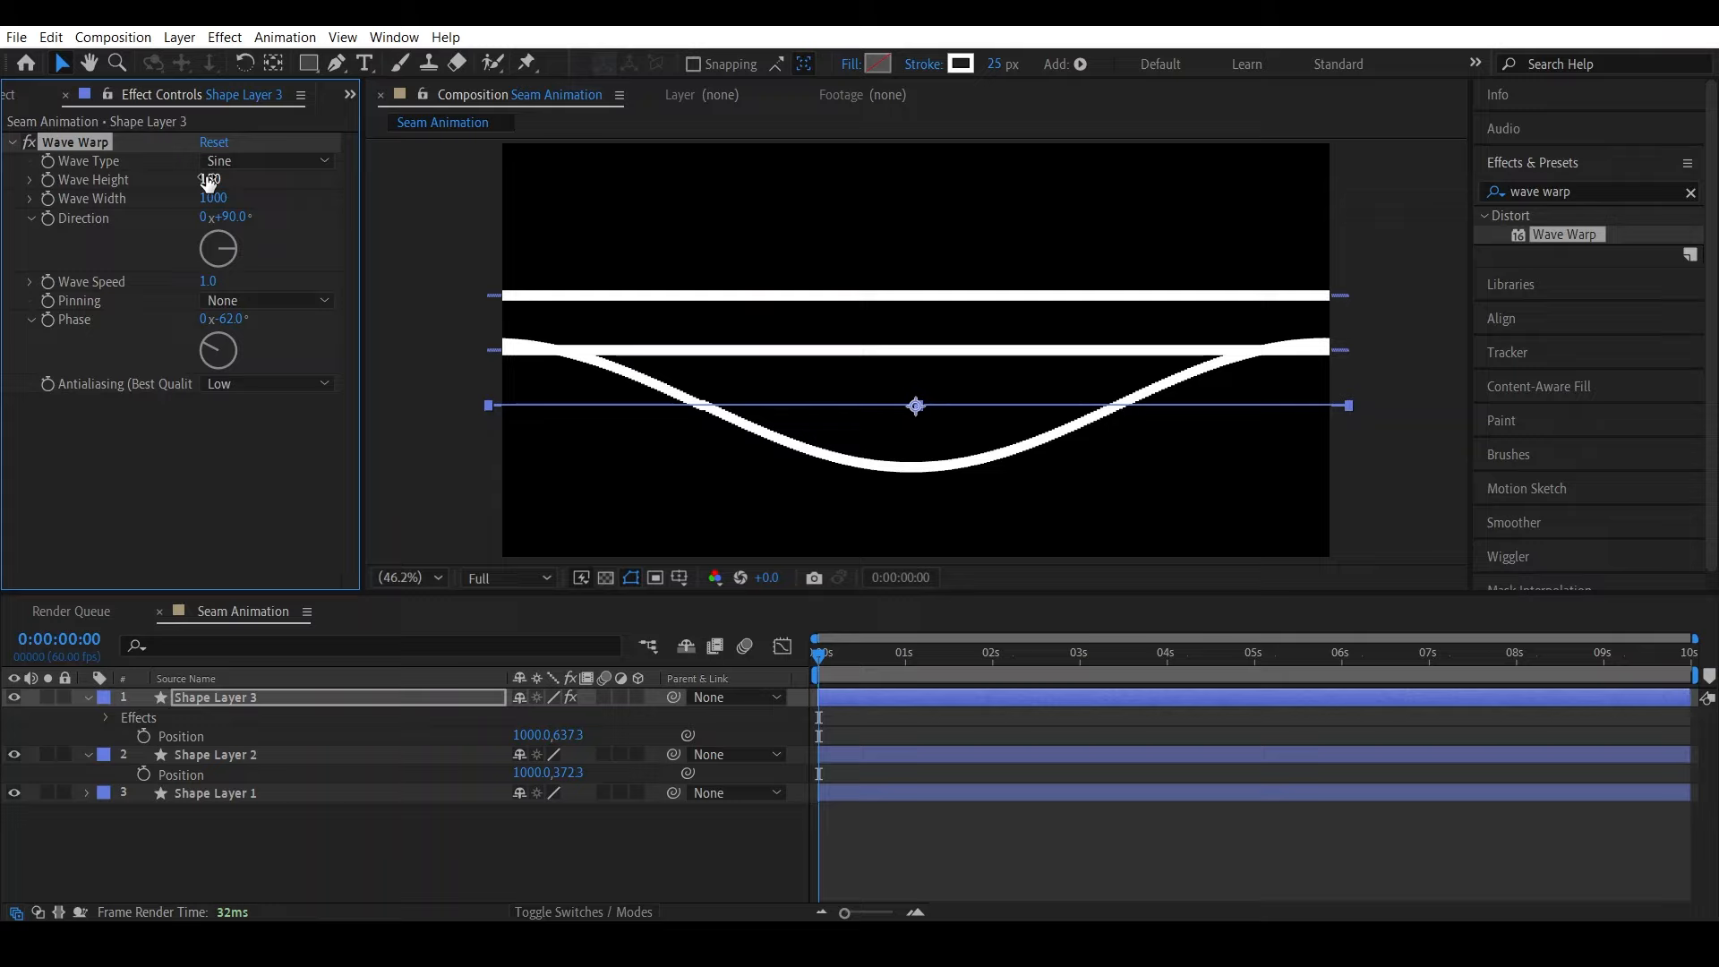
pyautogui.click(208, 180)
pyautogui.write('100')
pyautogui.press('Return')
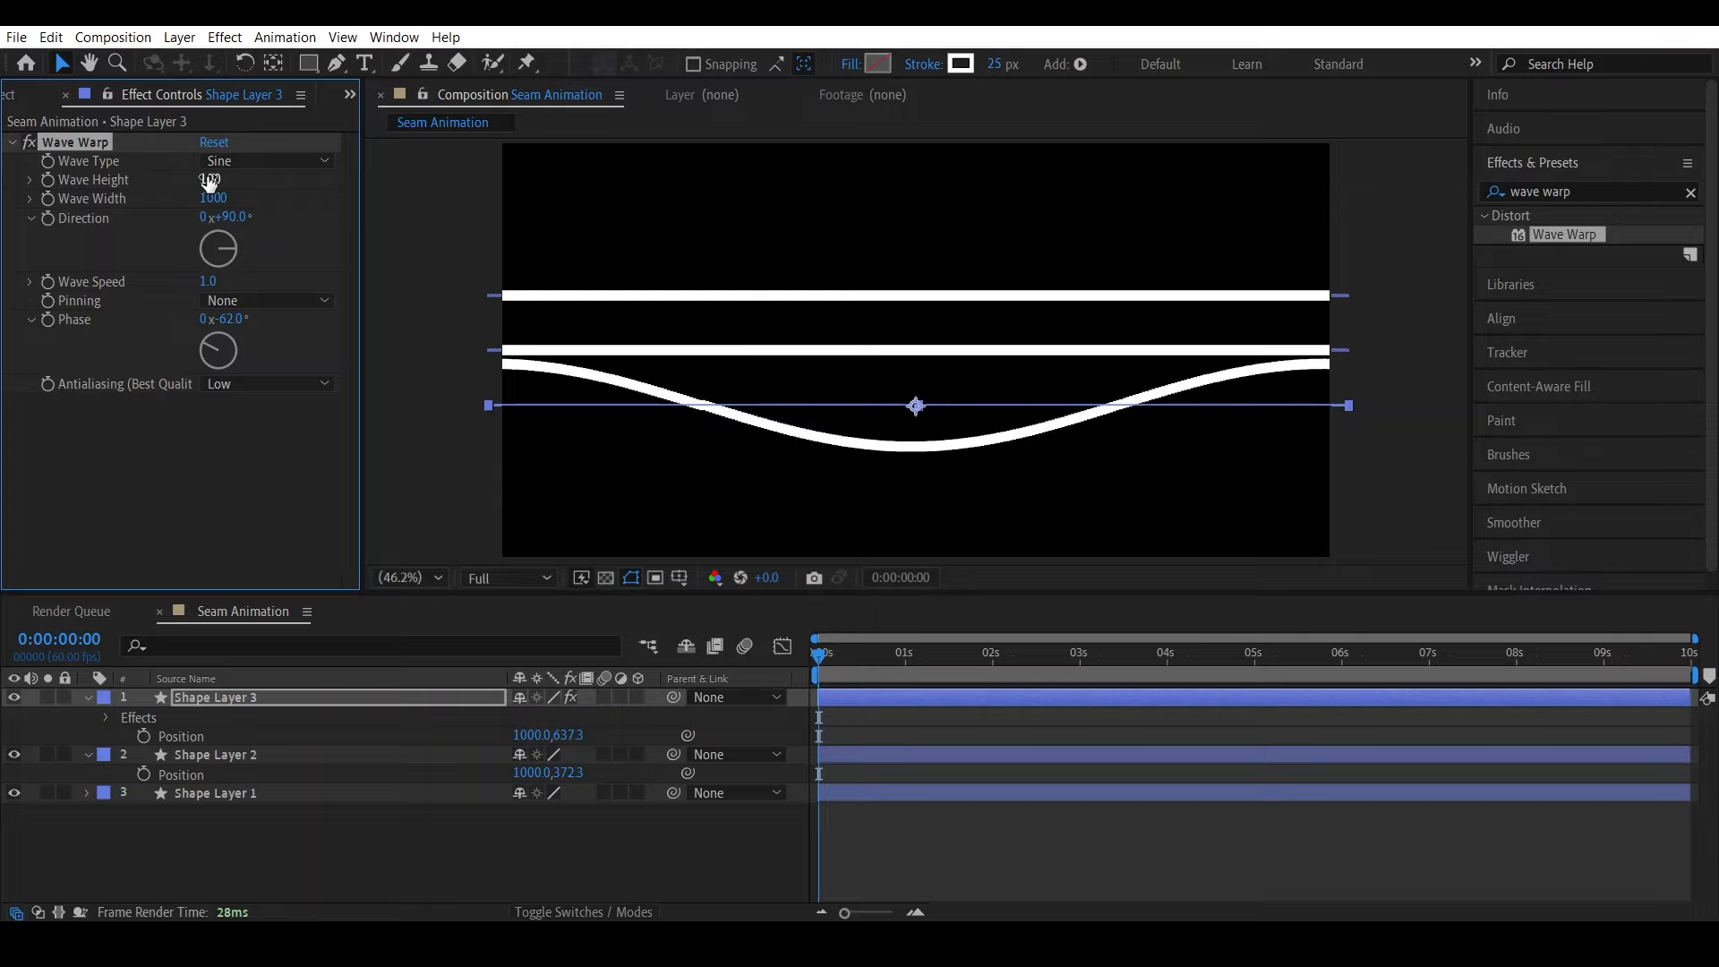
# Lower the wavy line to a Y position of 714.3, set its wave height to 60 and scrub through the animation
pyautogui.click(293, 681)
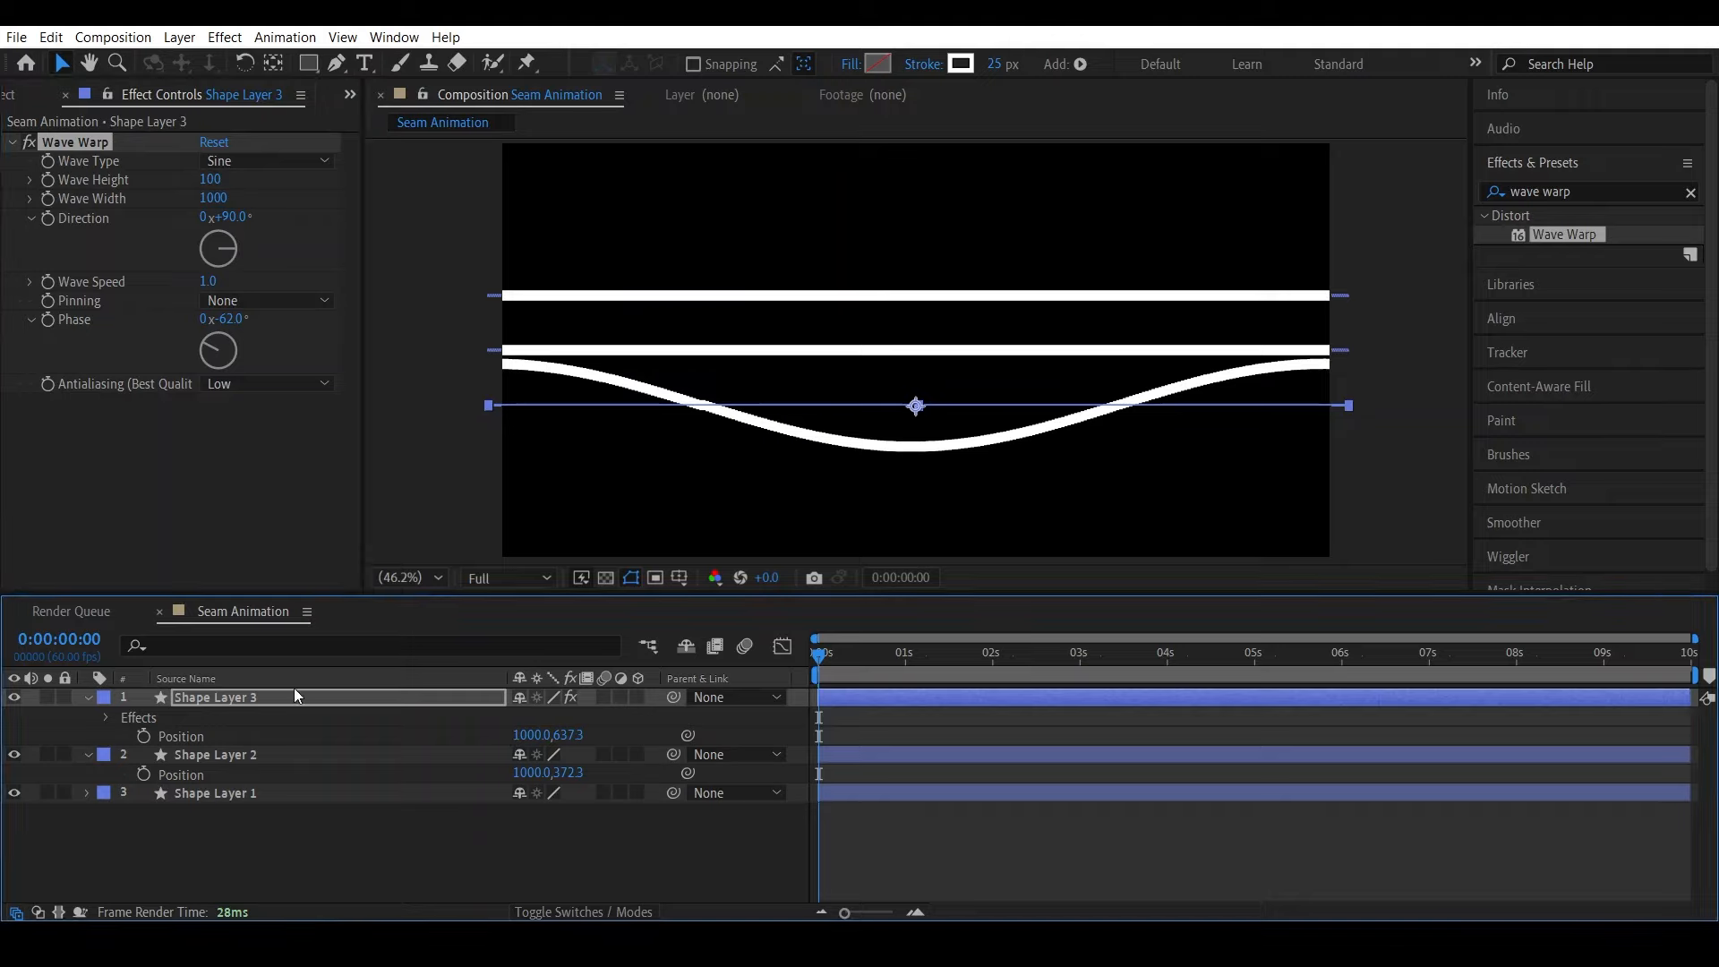
pyautogui.moveTo(567, 735); pyautogui.dragTo(645, 735)
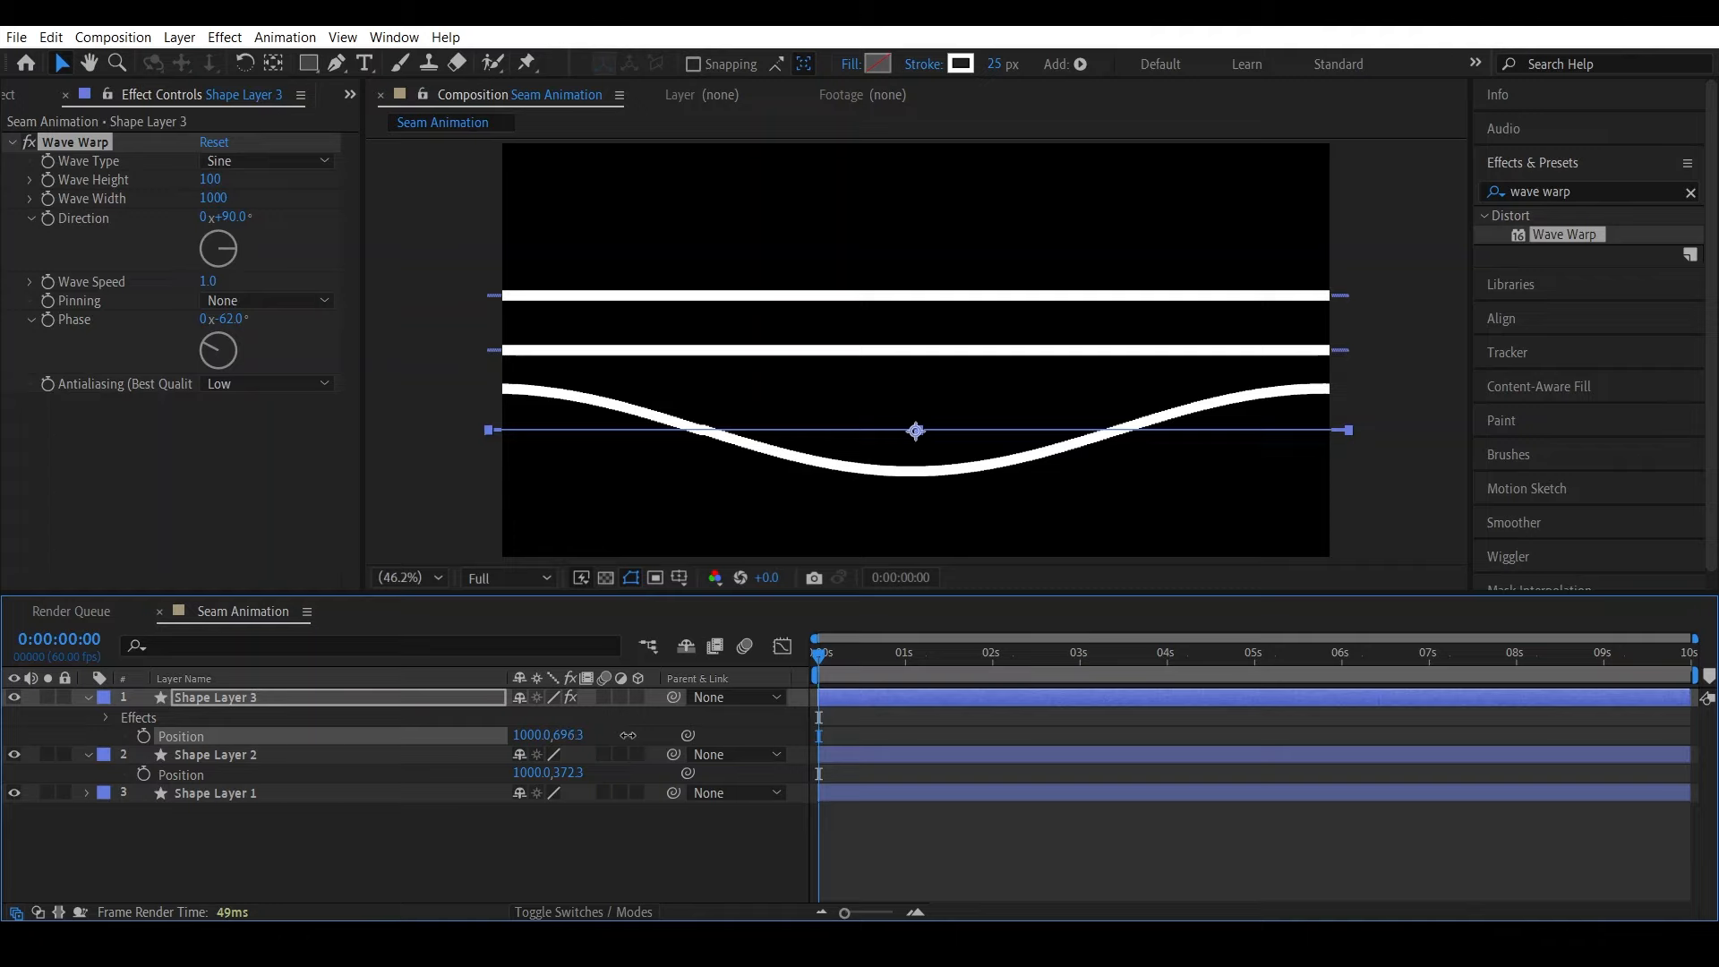
pyautogui.click(270, 222)
pyautogui.click(205, 181)
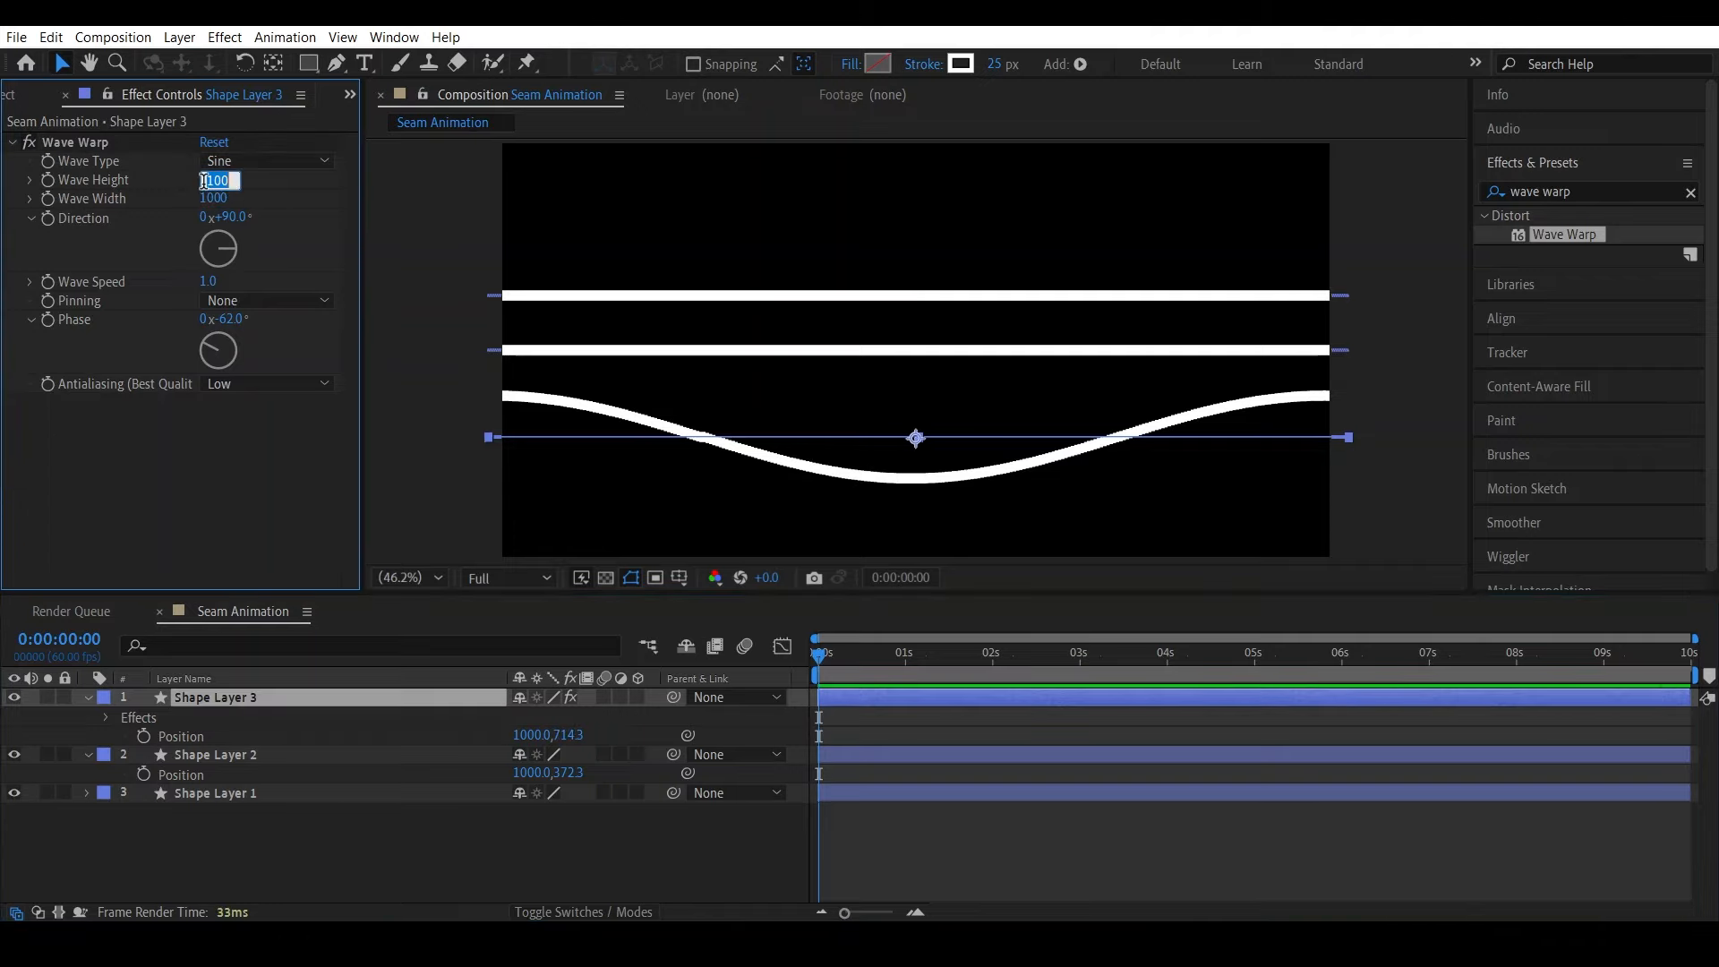
pyautogui.write('60')
pyautogui.press('Return')
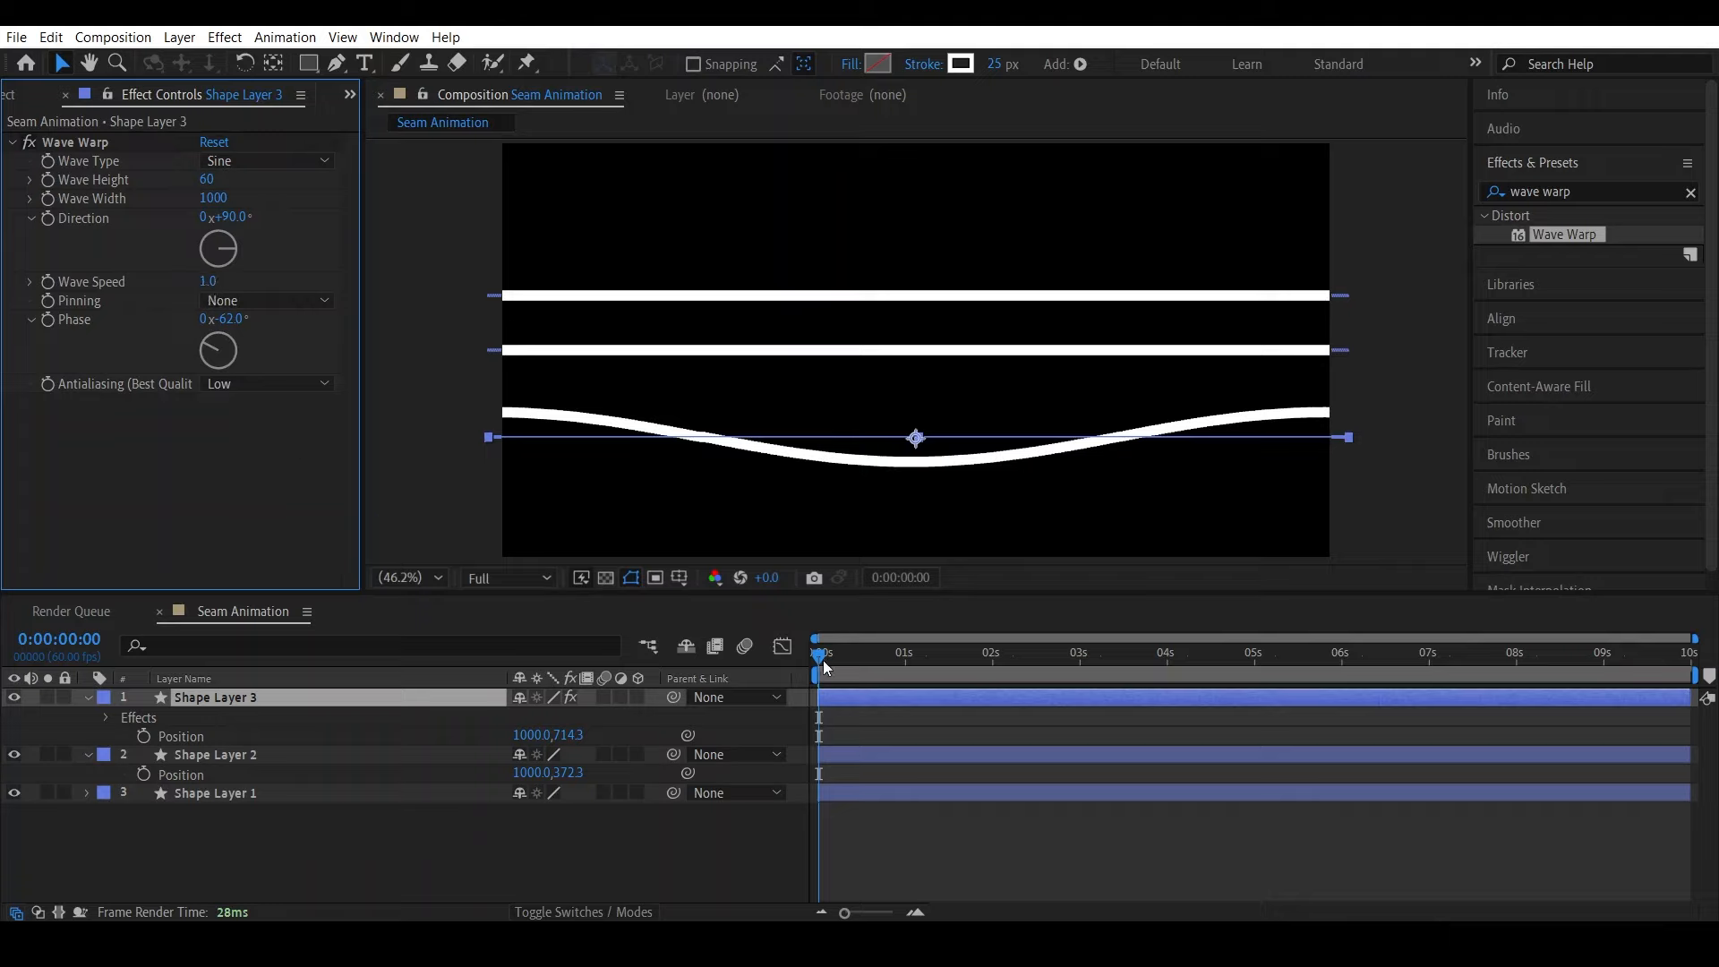
pyautogui.moveTo(822, 662)
pyautogui.mouseDown()
pyautogui.moveTo(1169, 666)
pyautogui.moveTo(803, 659)
pyautogui.mouseUp()
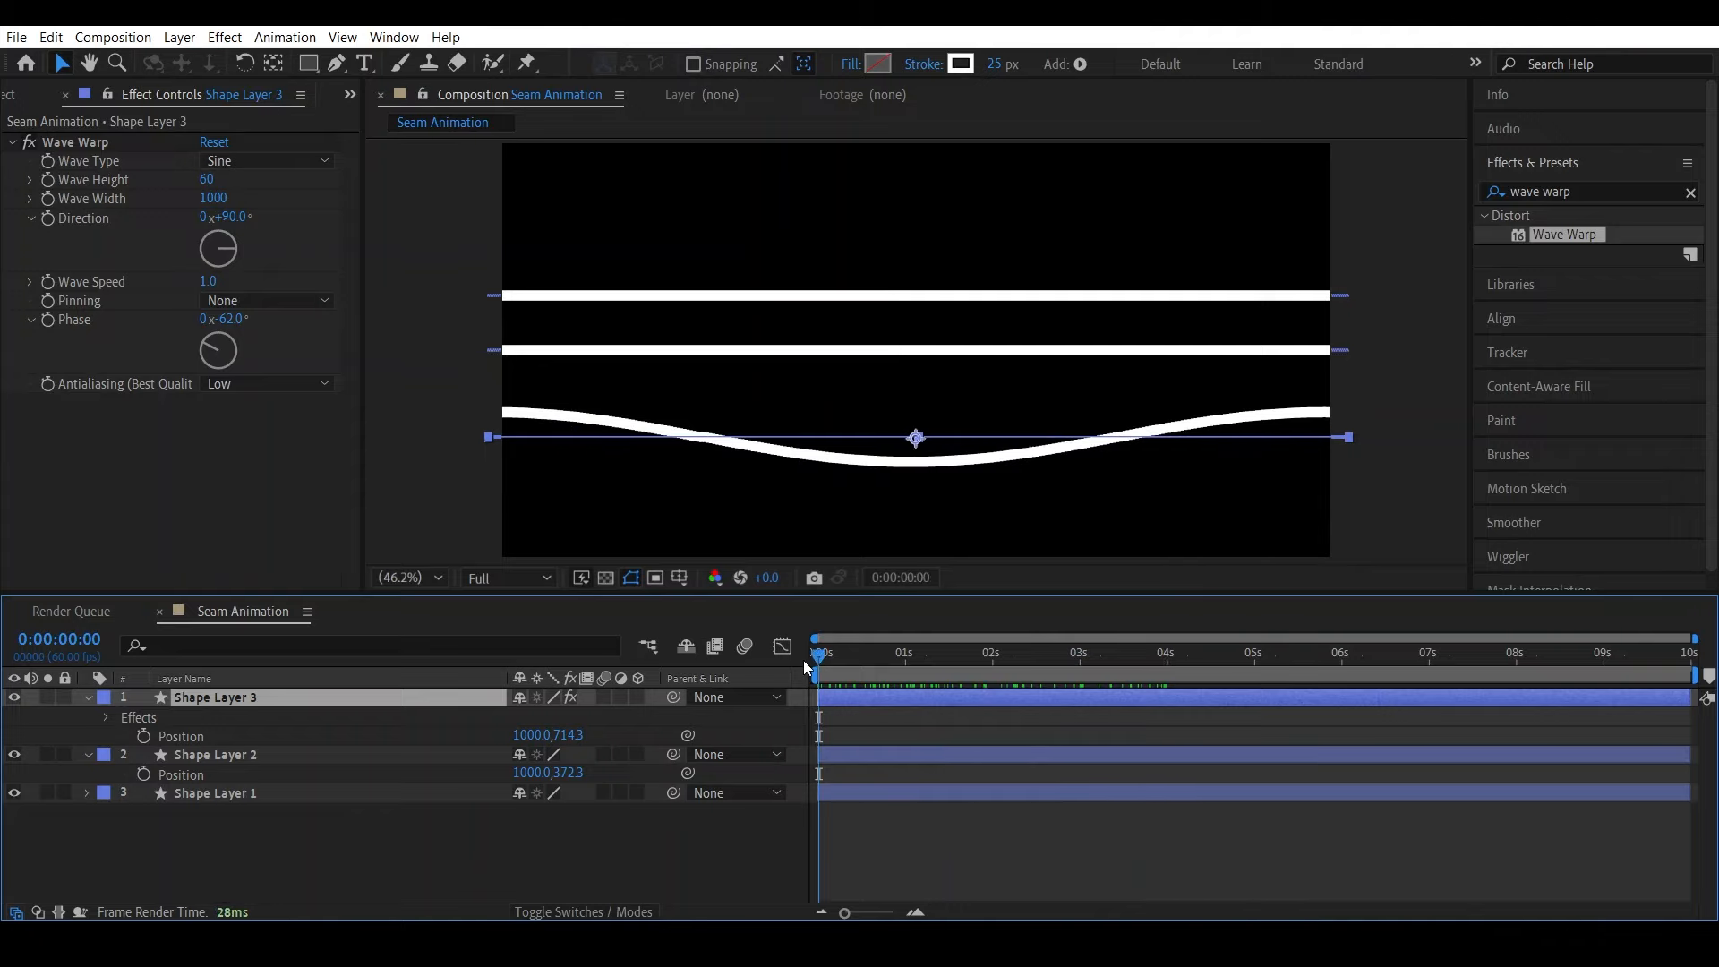
# Set the wave speed of the lowest line's Wave Warp to 0
pyautogui.click(208, 282)
pyautogui.write('0')
pyautogui.press('Return')
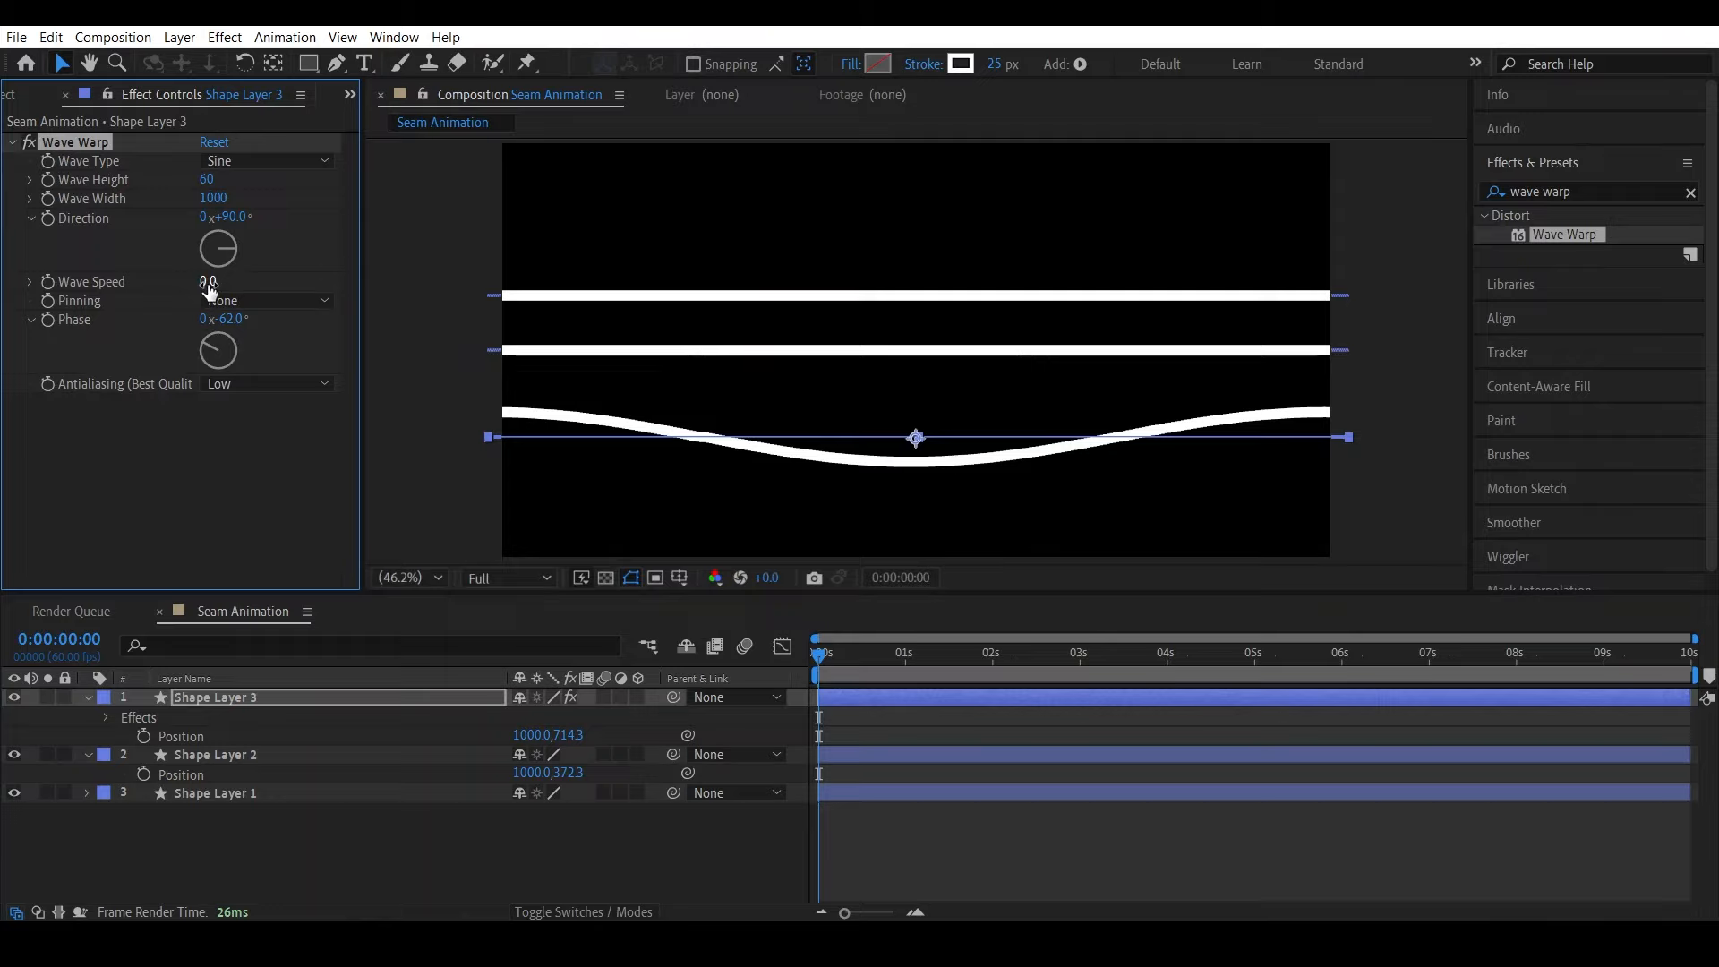
# Copy the Wave Warp effect from the lowest line's Shape Layer 3 onto the upper line, Shape Layer 2
pyautogui.click(265, 696)
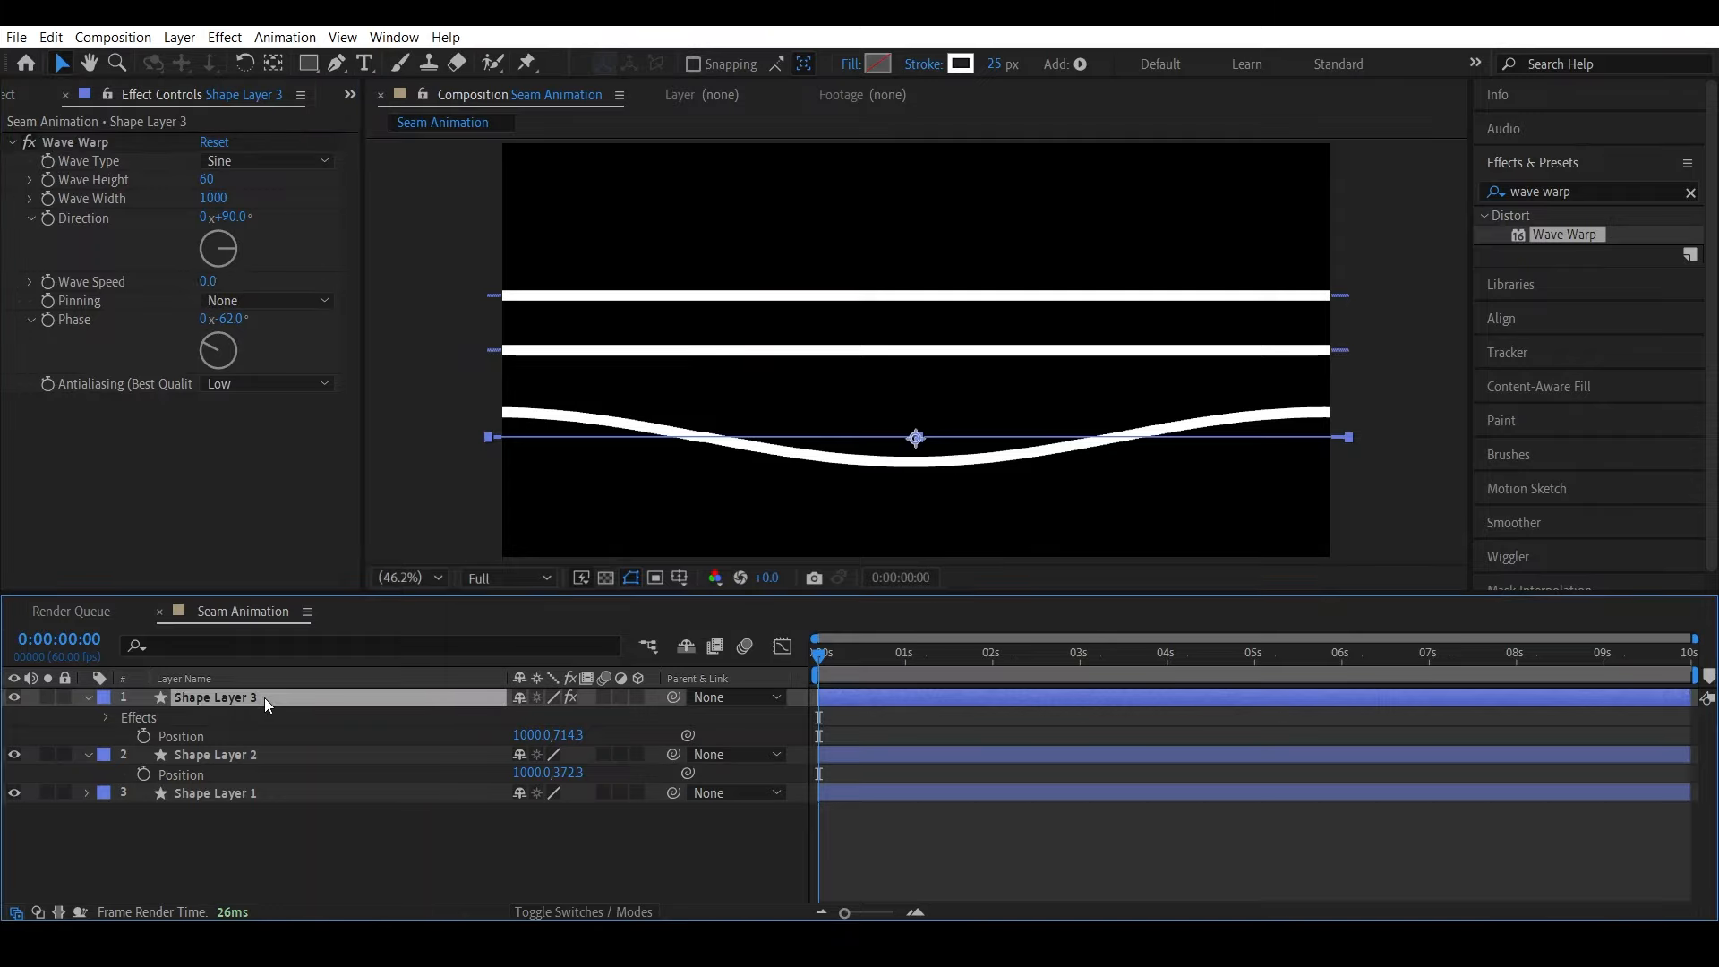
pyautogui.click(71, 144)
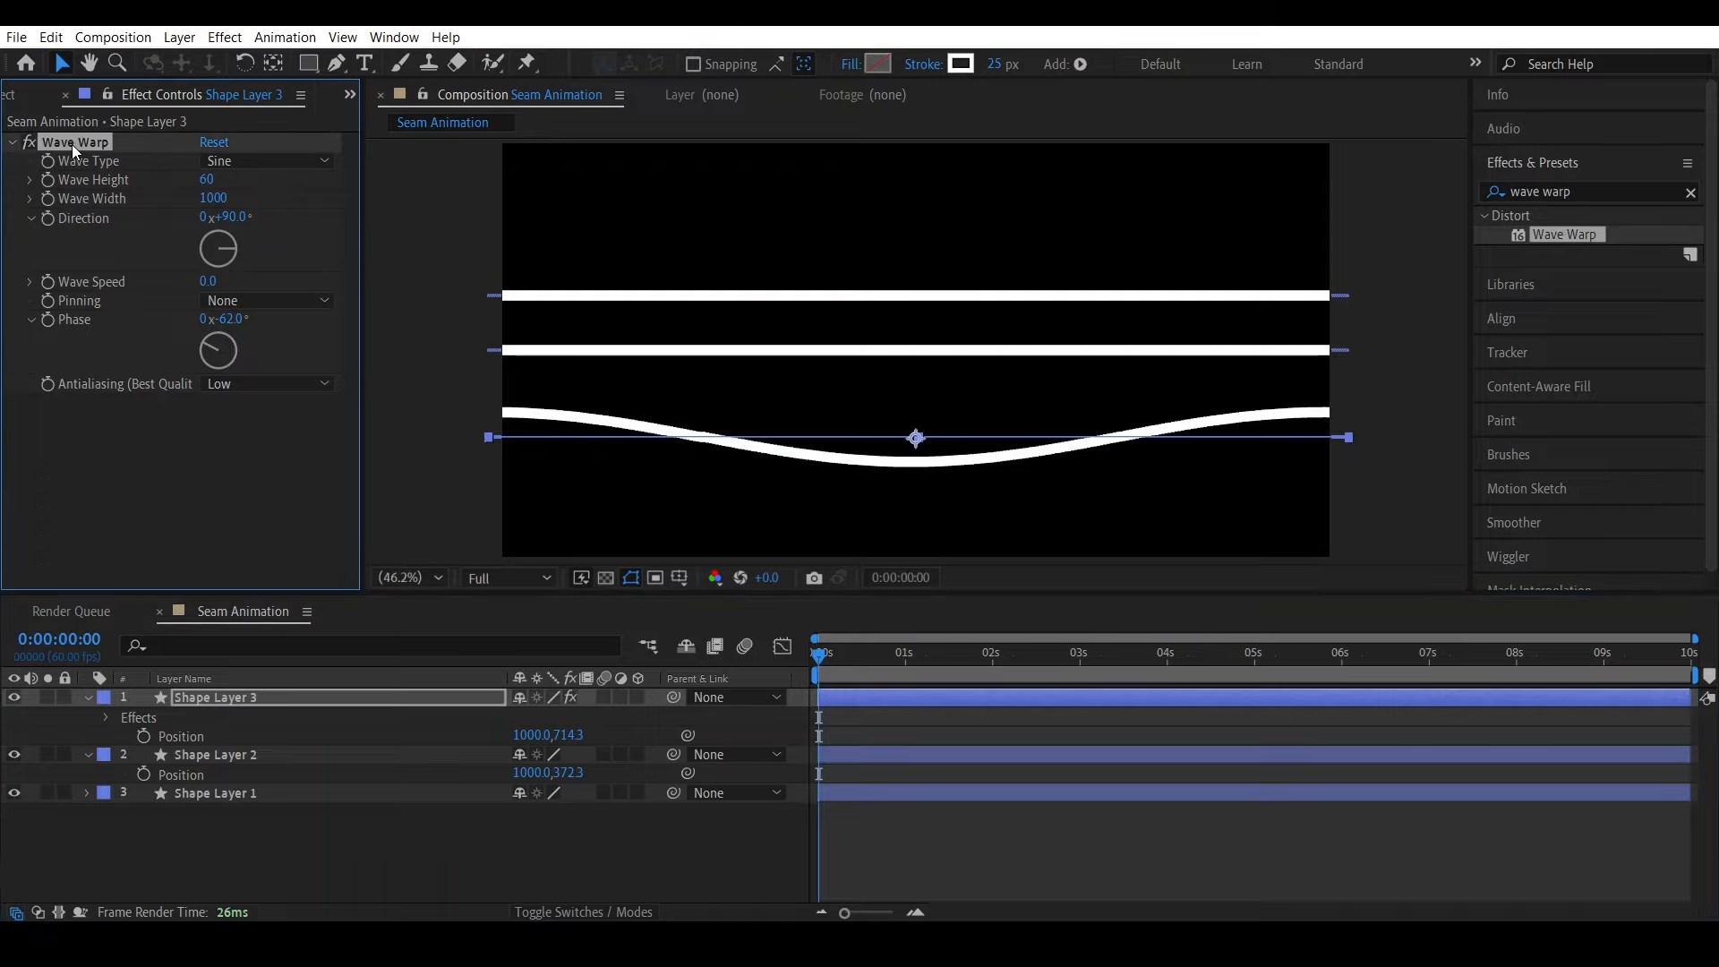
pyautogui.click(51, 36)
pyautogui.click(122, 151)
pyautogui.click(229, 757)
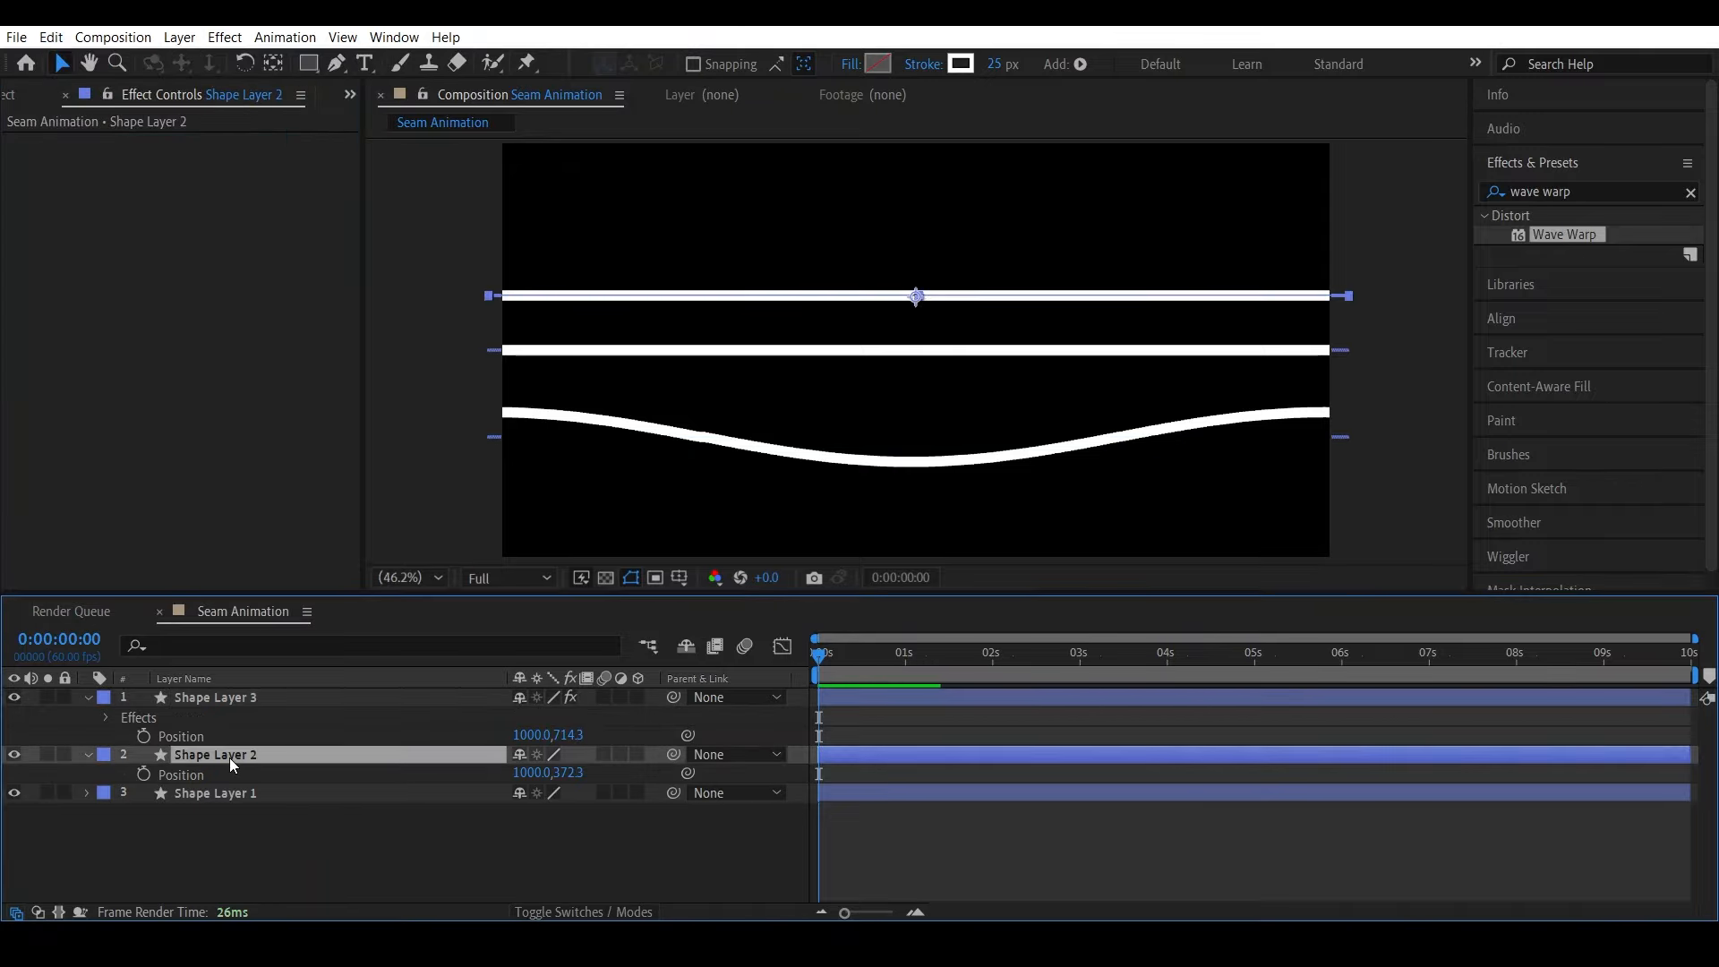
pyautogui.click(51, 37)
pyautogui.click(122, 240)
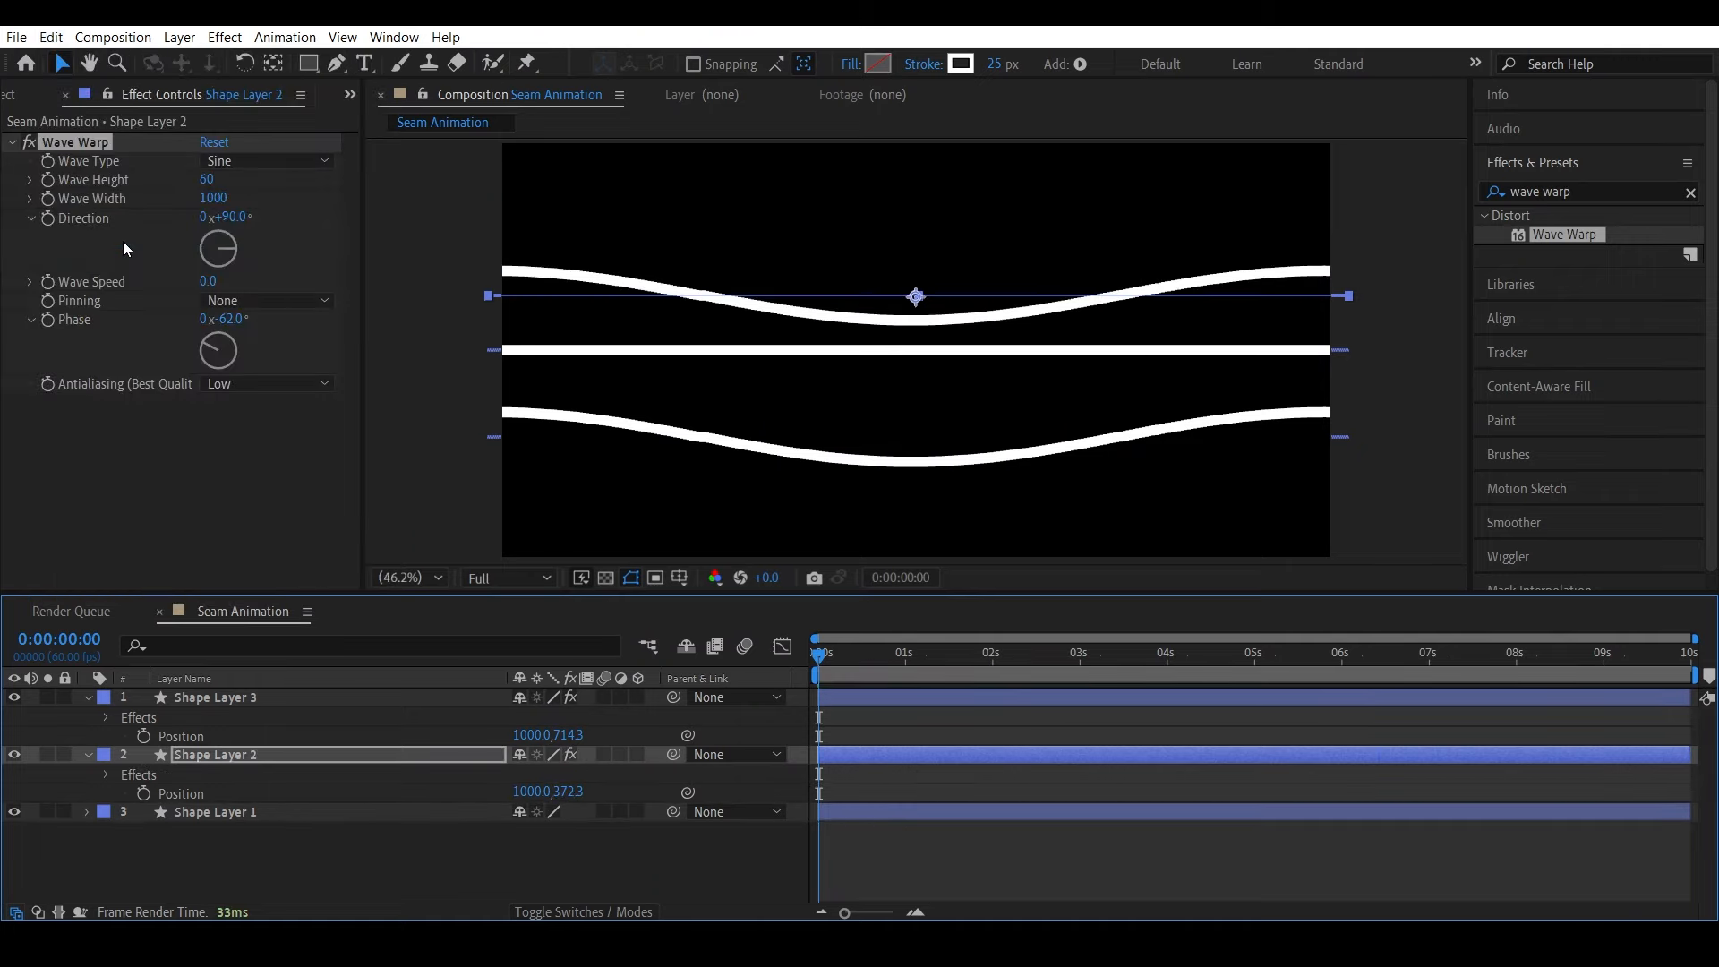
# Set the direction of the upper line's Wave Warp to 270°
pyautogui.click(232, 218)
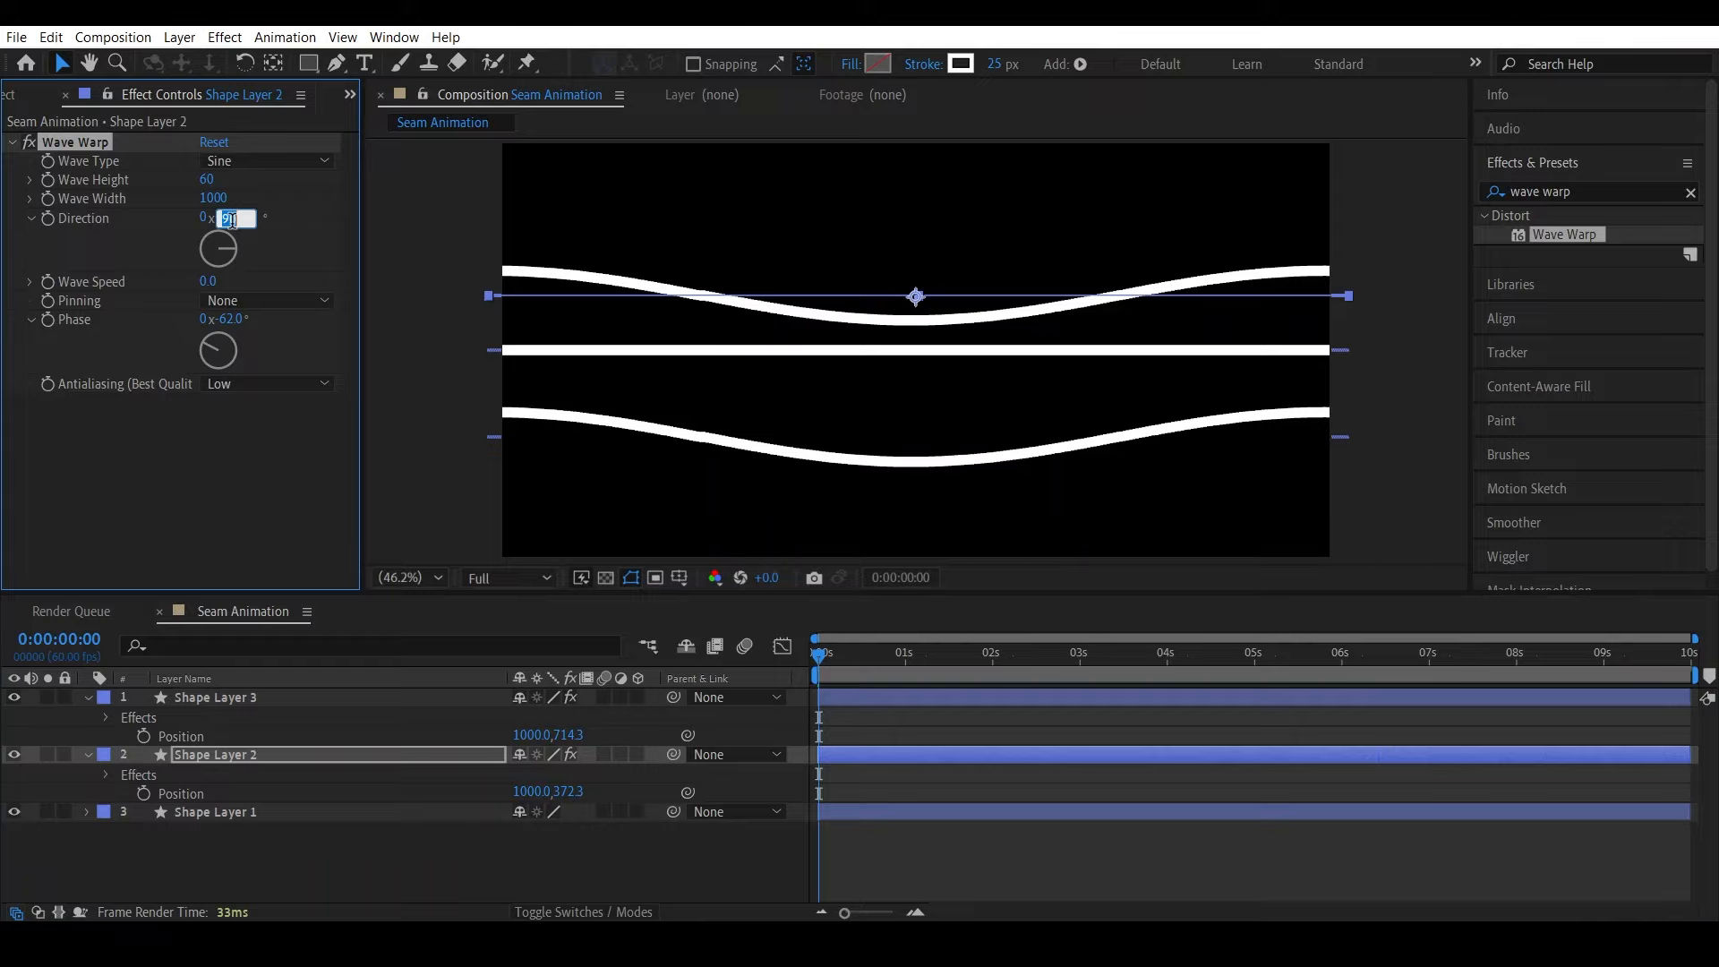
pyautogui.write('270')
pyautogui.press('Return')
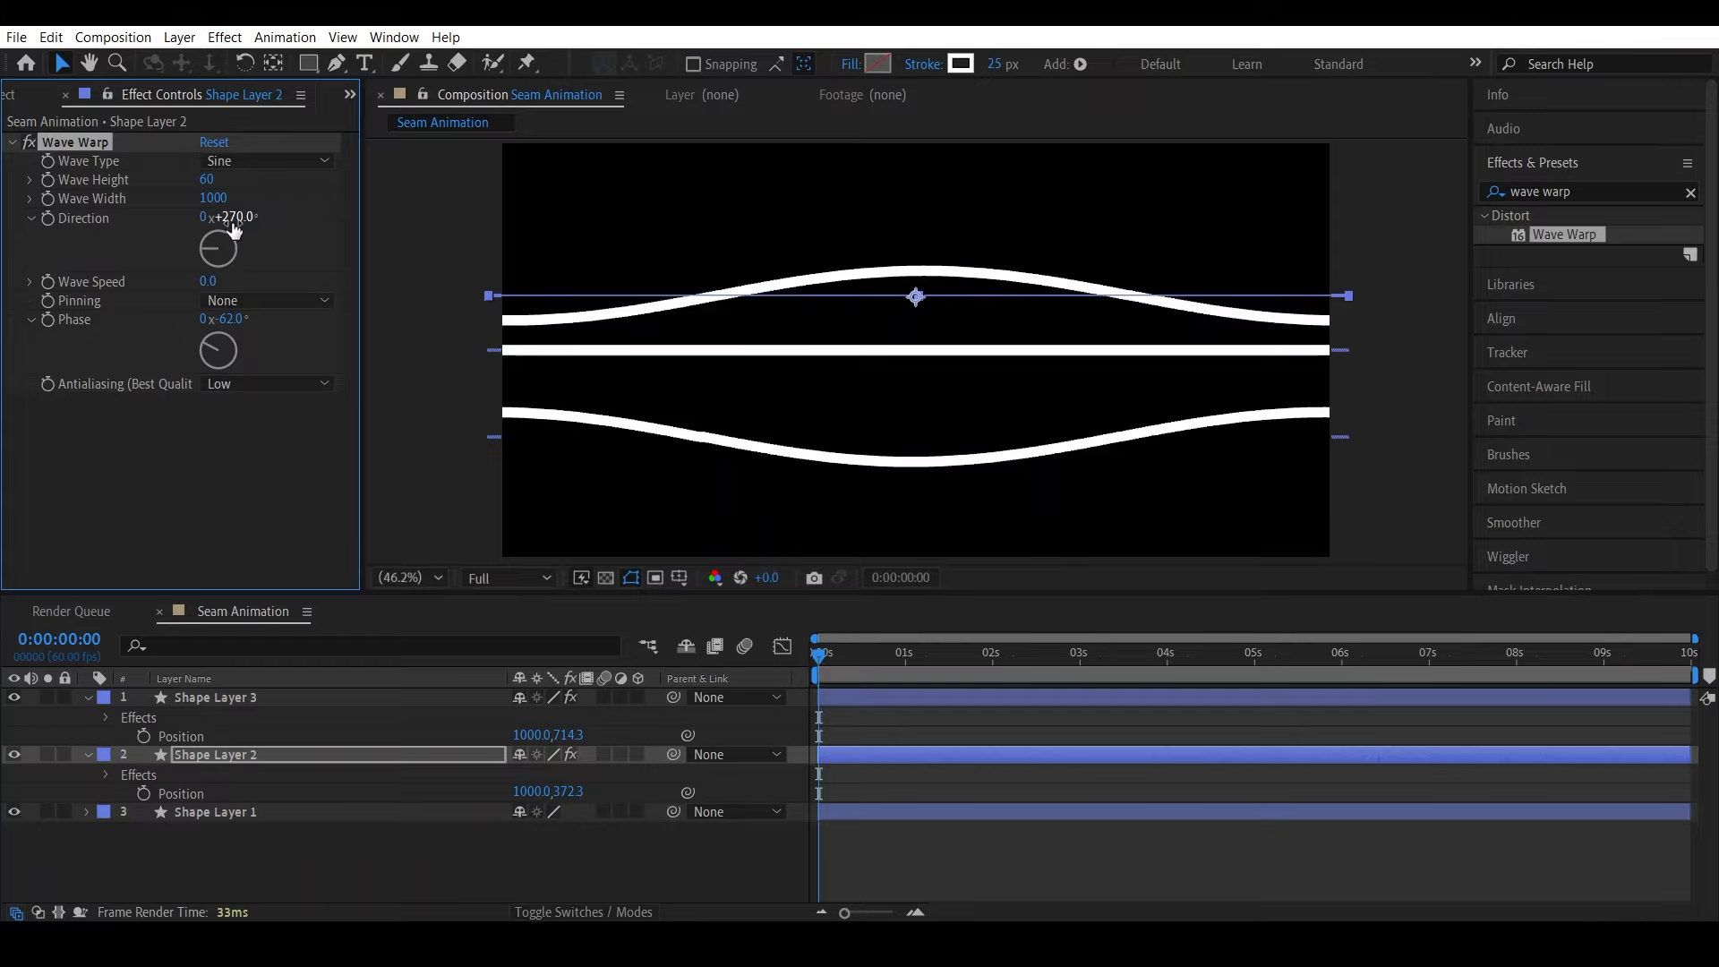
# Raise the upper wavy line to a Y position of 299.3 and preview the composition
pyautogui.click(391, 754)
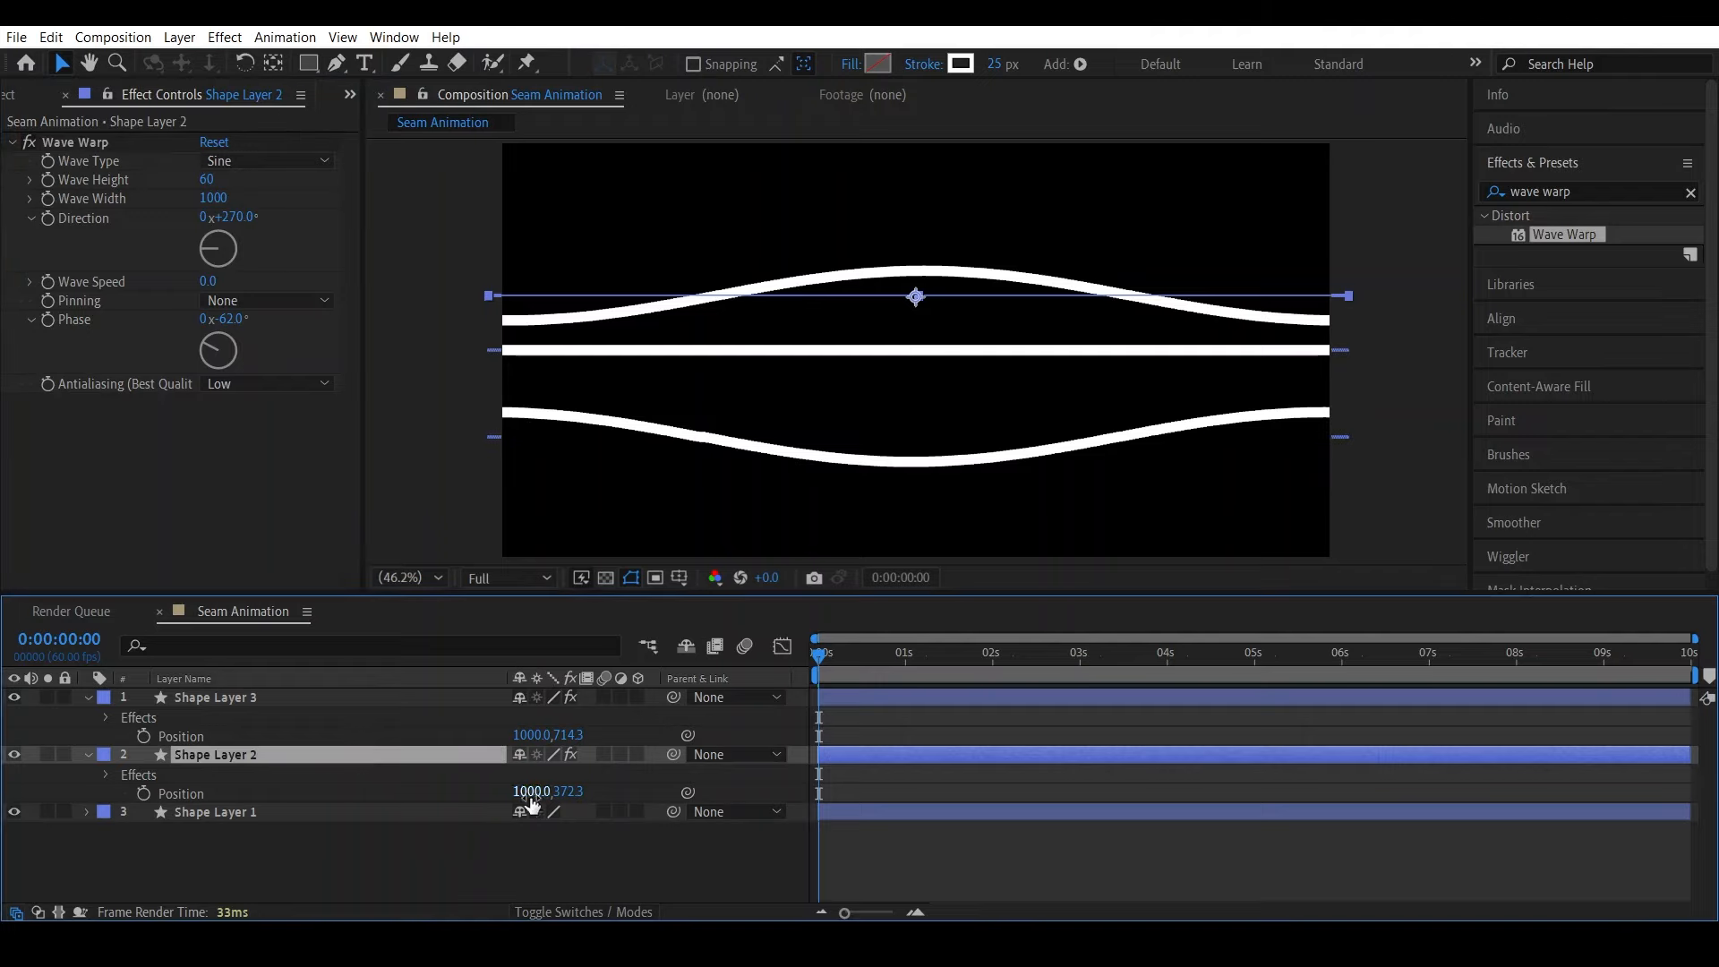
pyautogui.moveTo(566, 792); pyautogui.dragTo(502, 782)
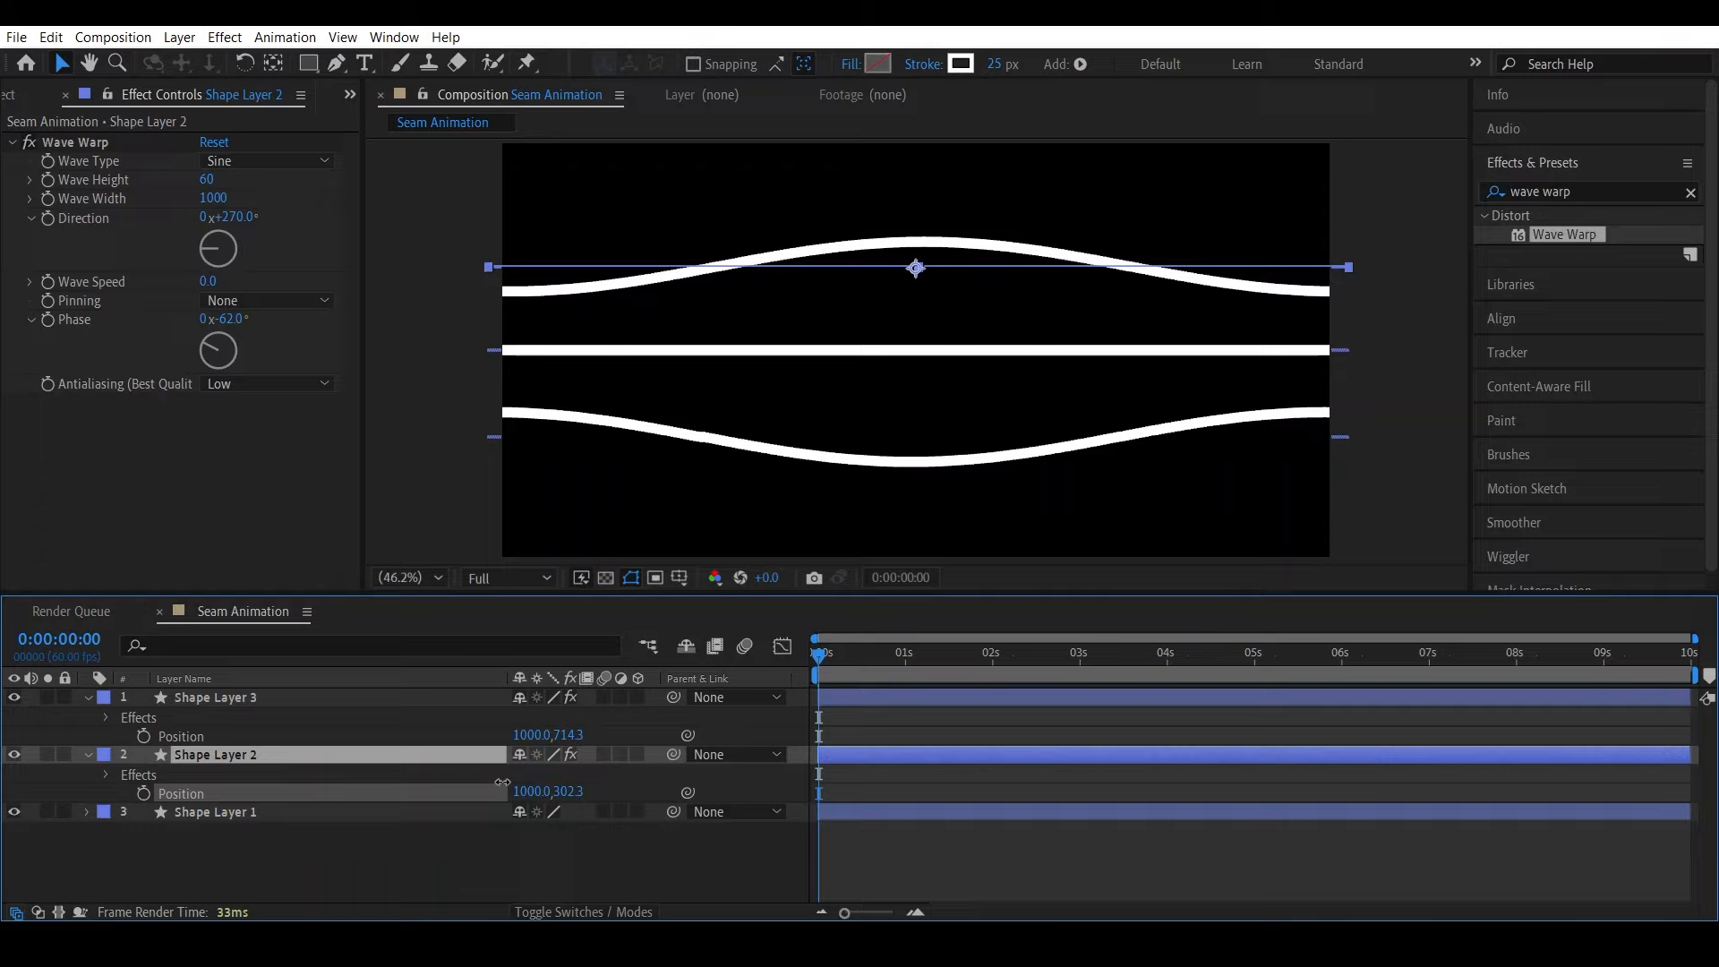
pyautogui.moveTo(502, 783); pyautogui.dragTo(499, 782)
pyautogui.click(703, 873)
pyautogui.press('space')
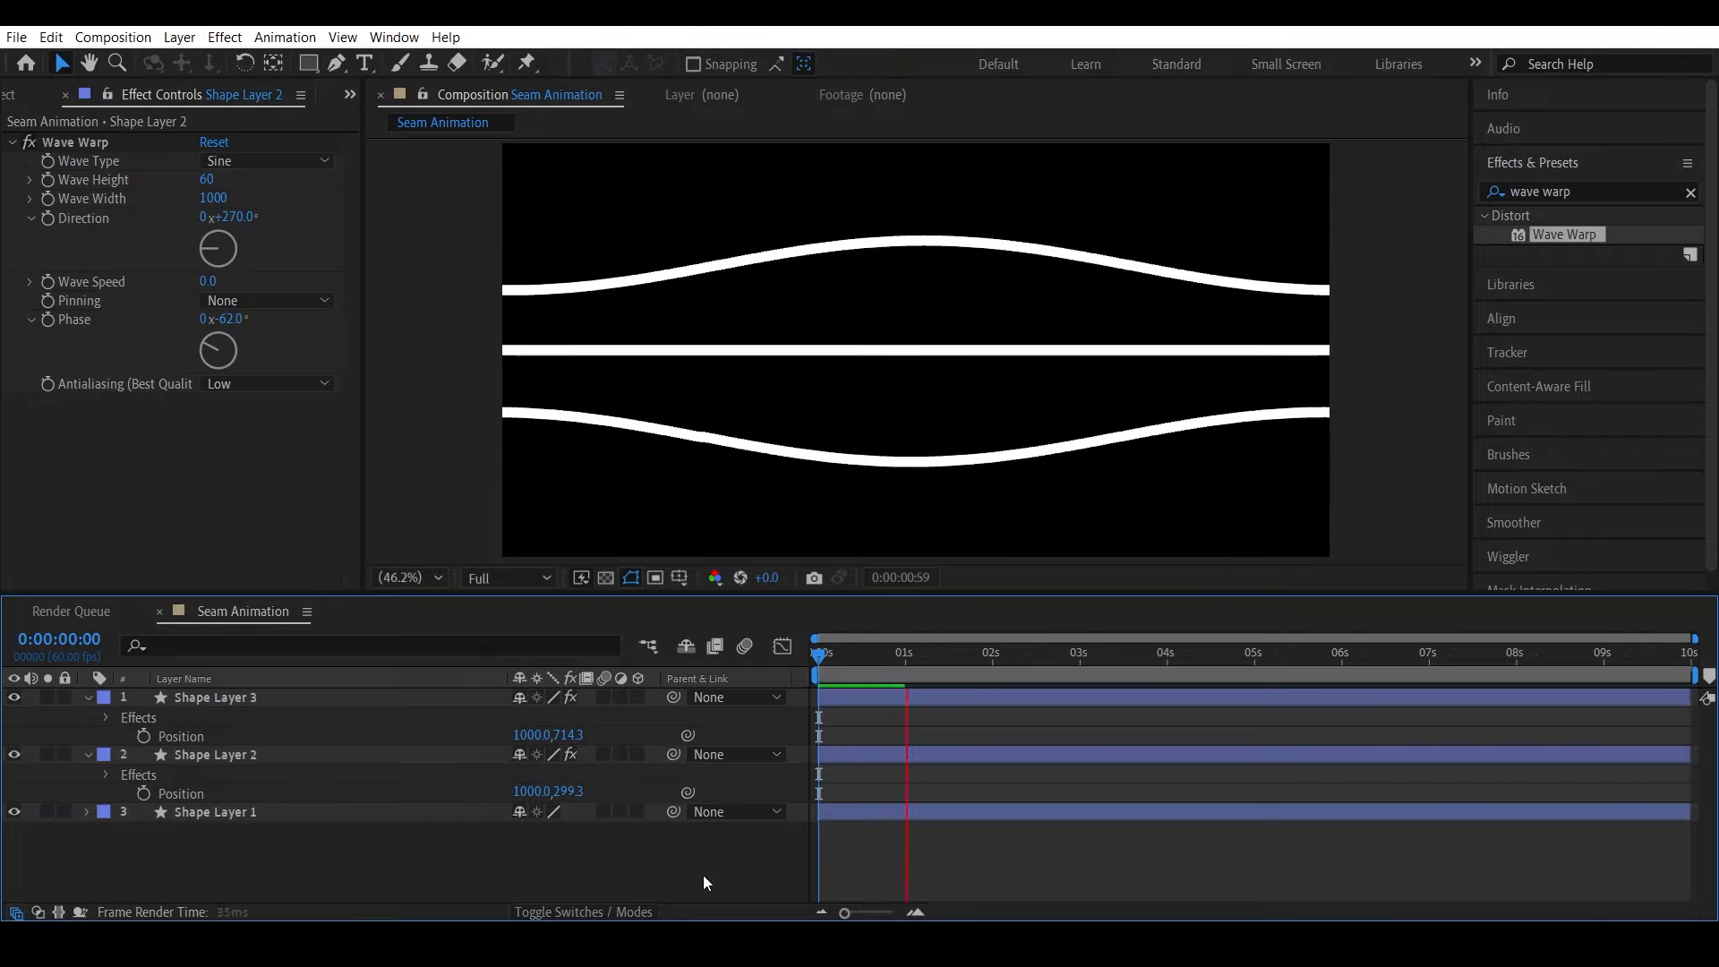
pyautogui.press('space')
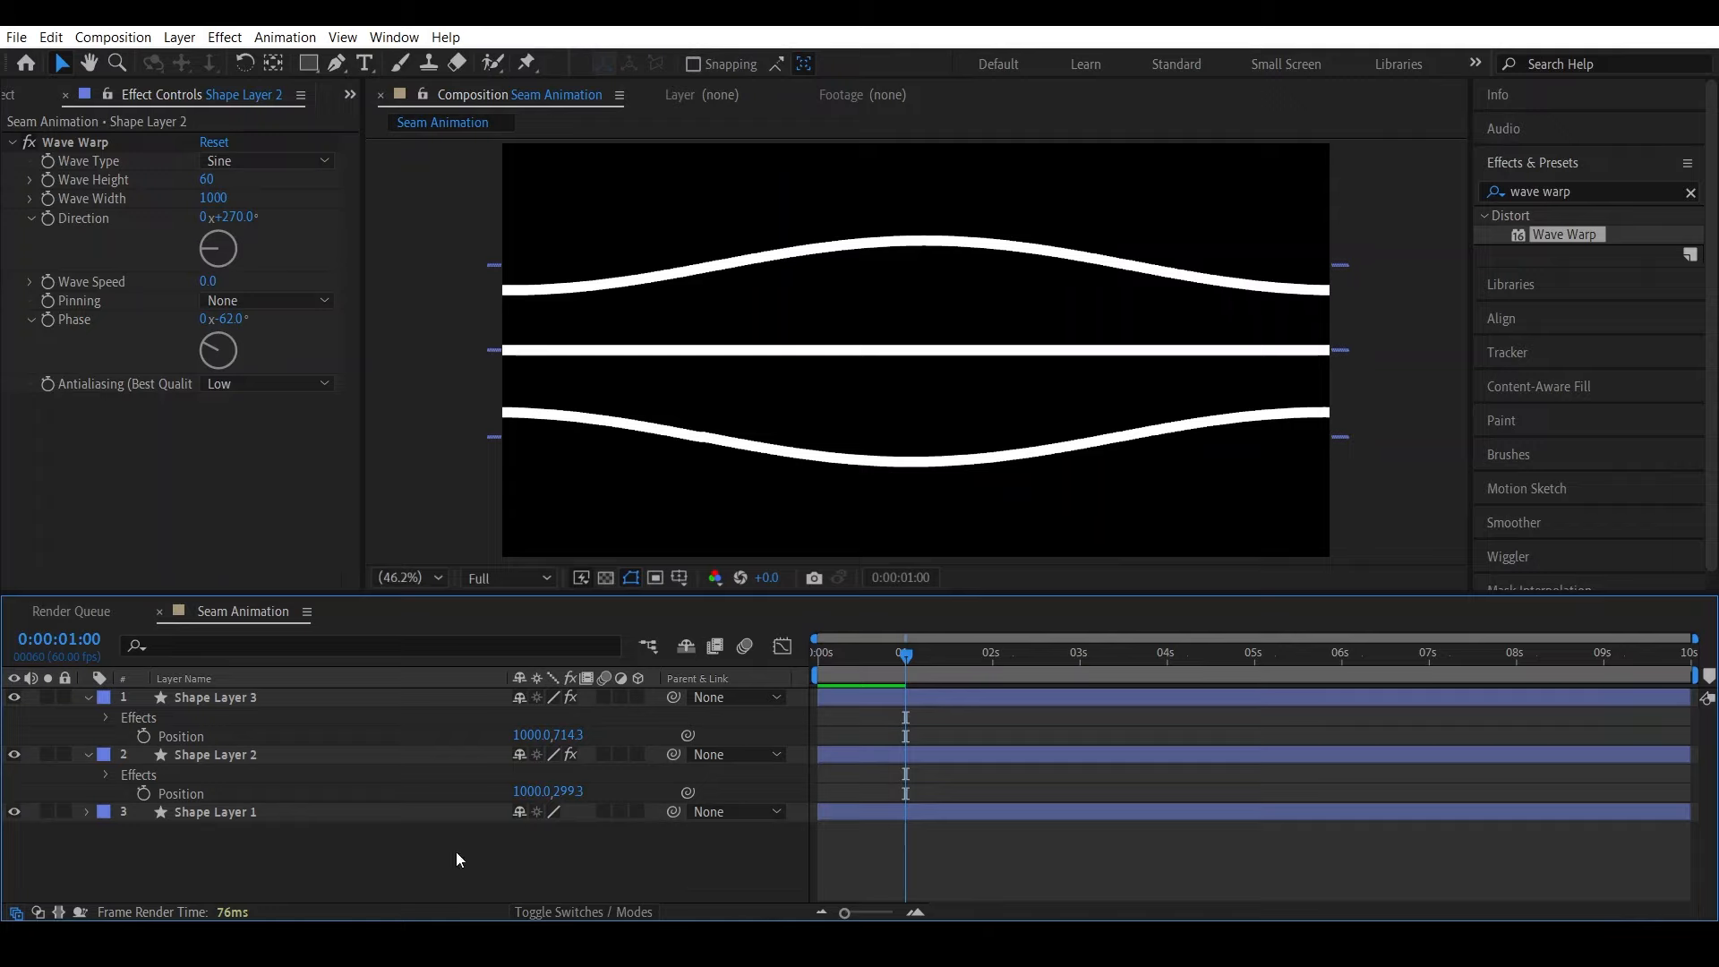
pyautogui.moveTo(800, 695); pyautogui.dragTo(185, 814)
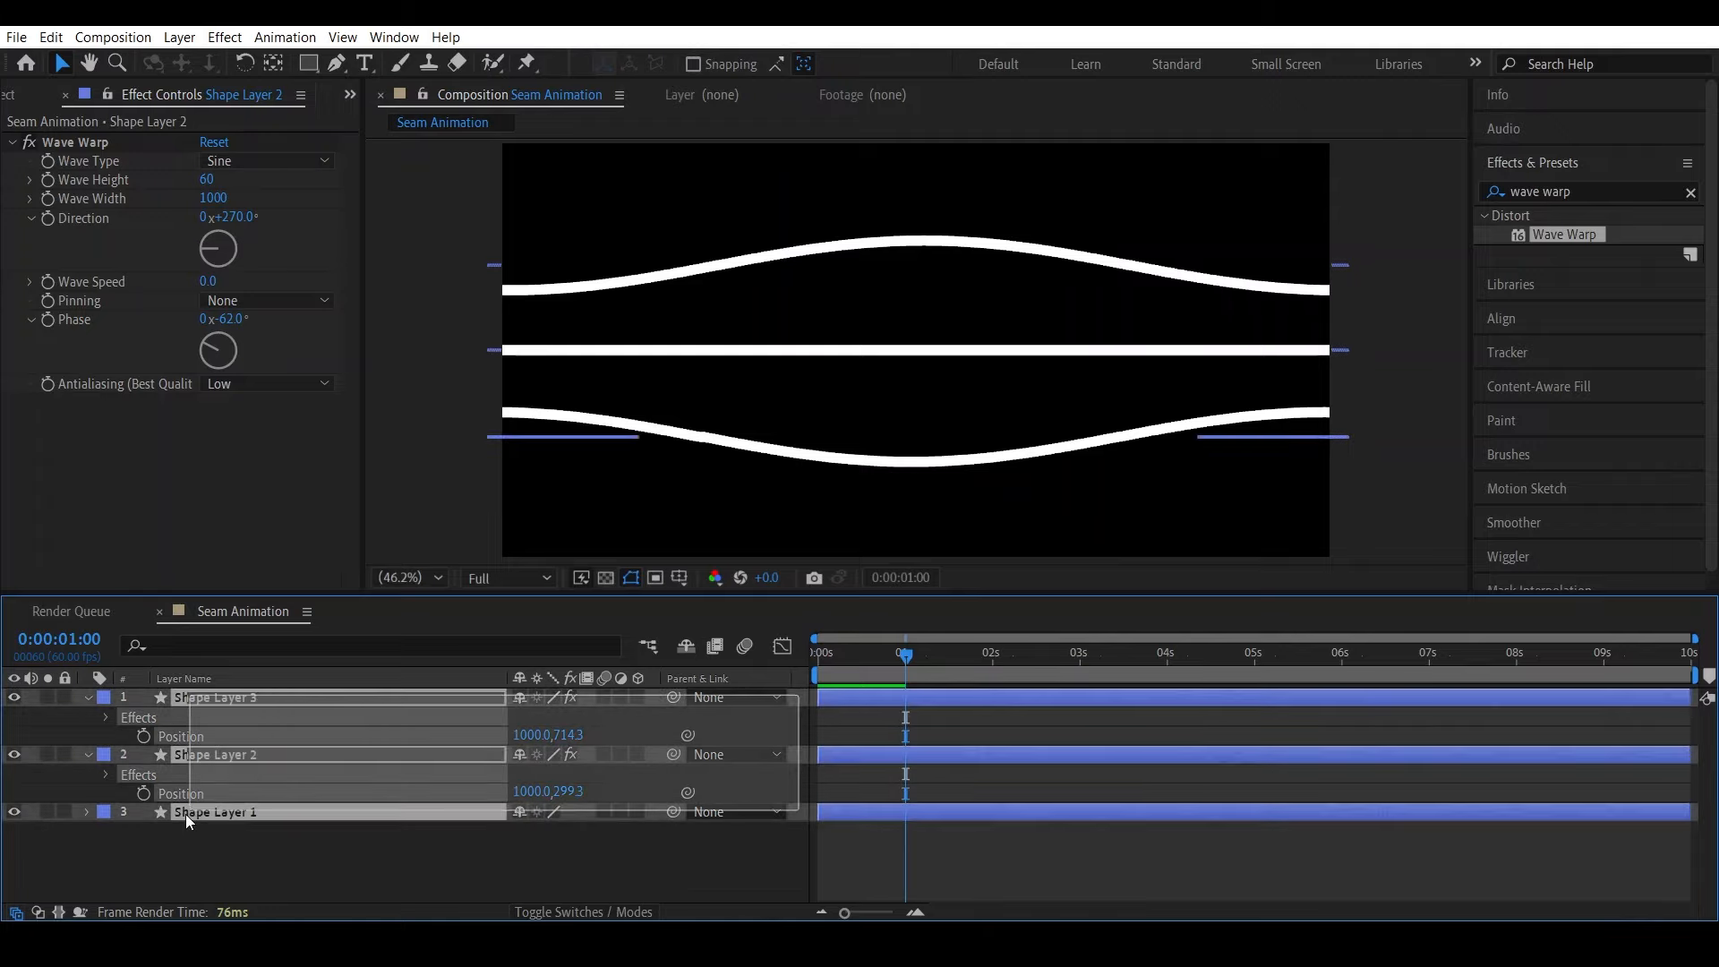
pyautogui.rightClick(220, 700)
pyautogui.click(379, 873)
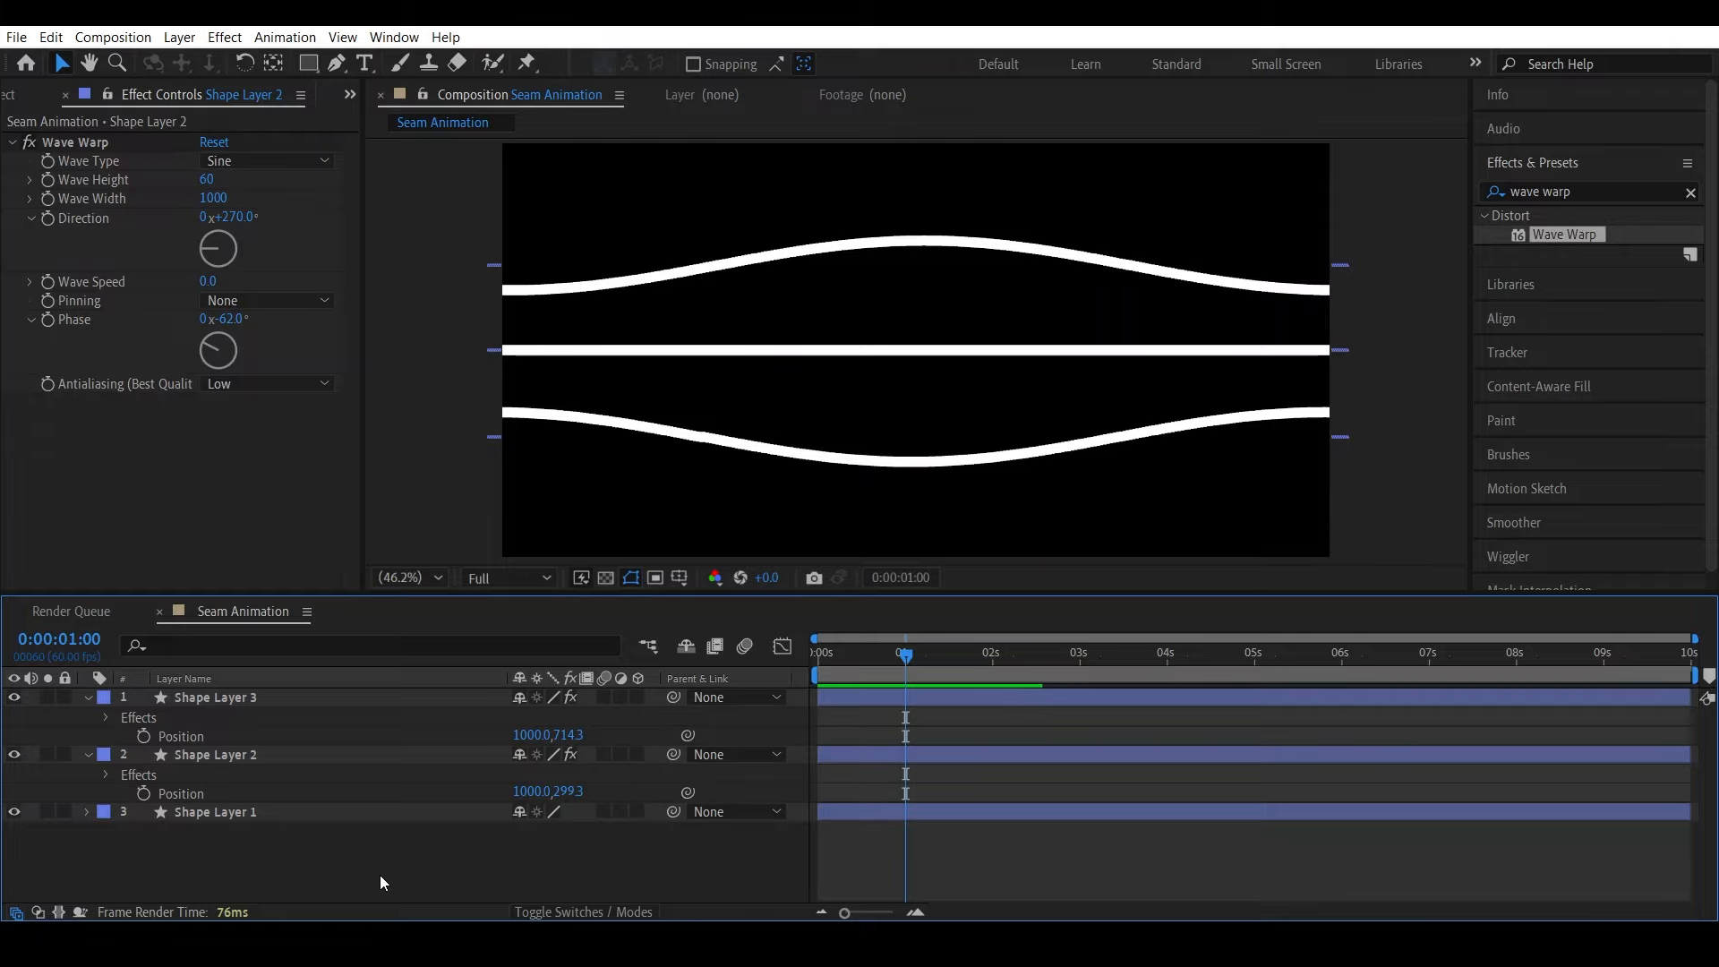
# Duplicate the straight middle line and move the copy to the frame's upper edge at a Y position of 6.3
pyautogui.click(242, 812)
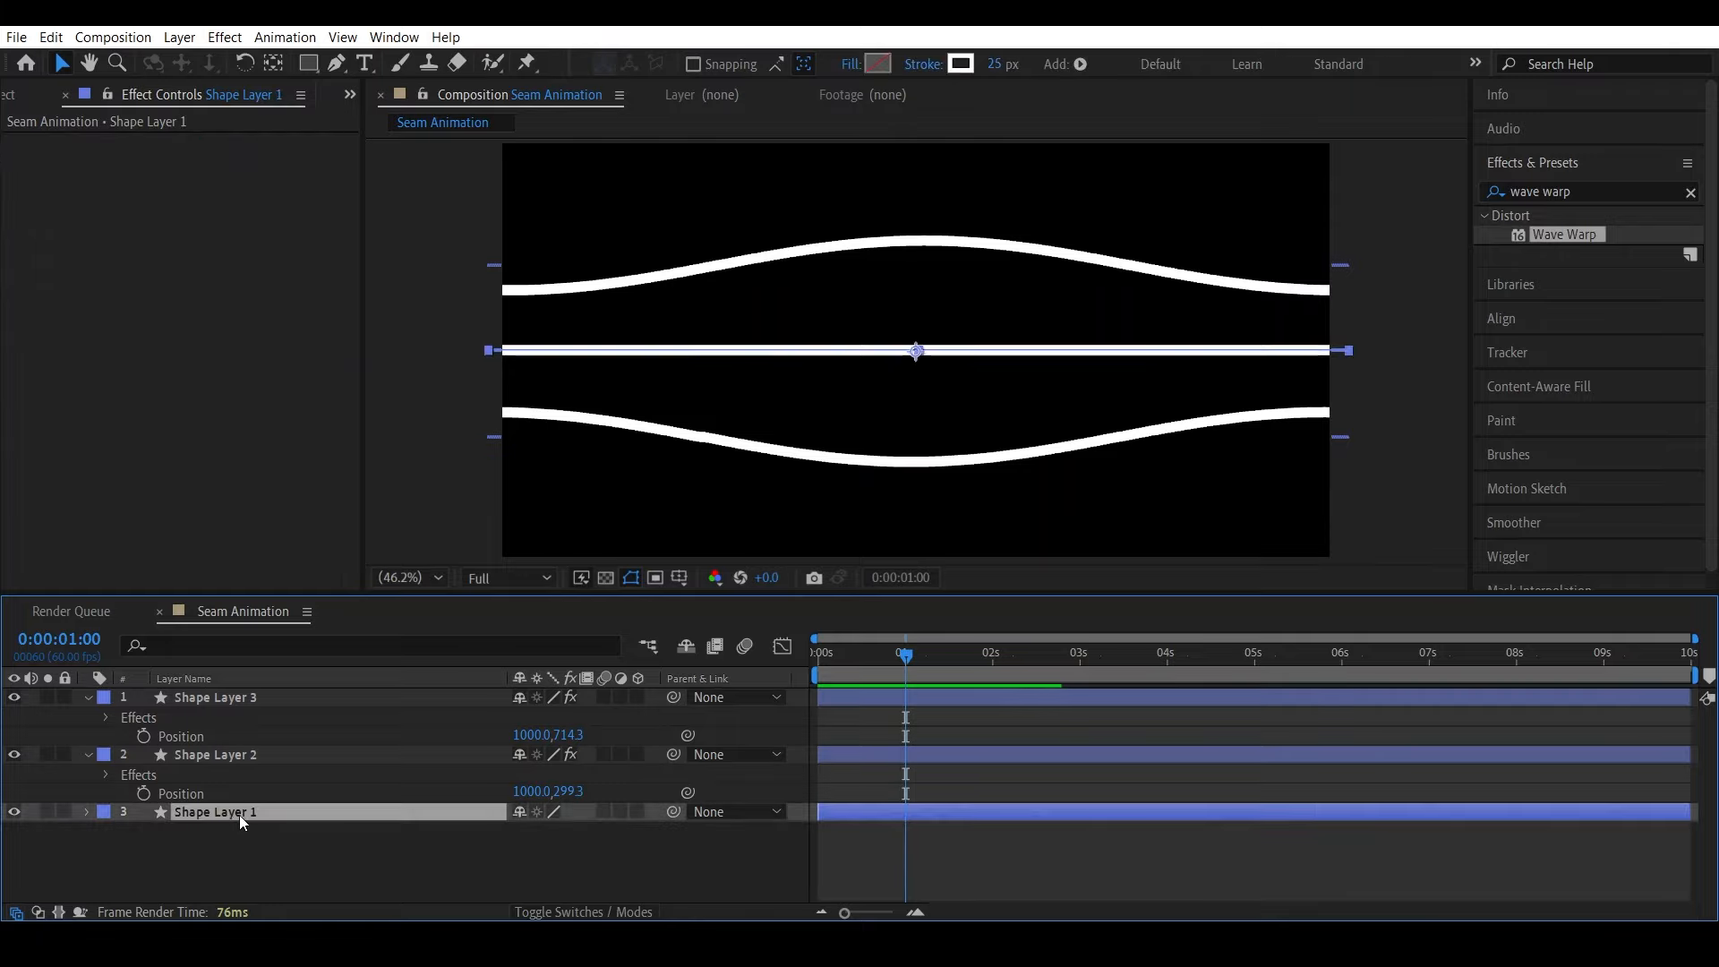
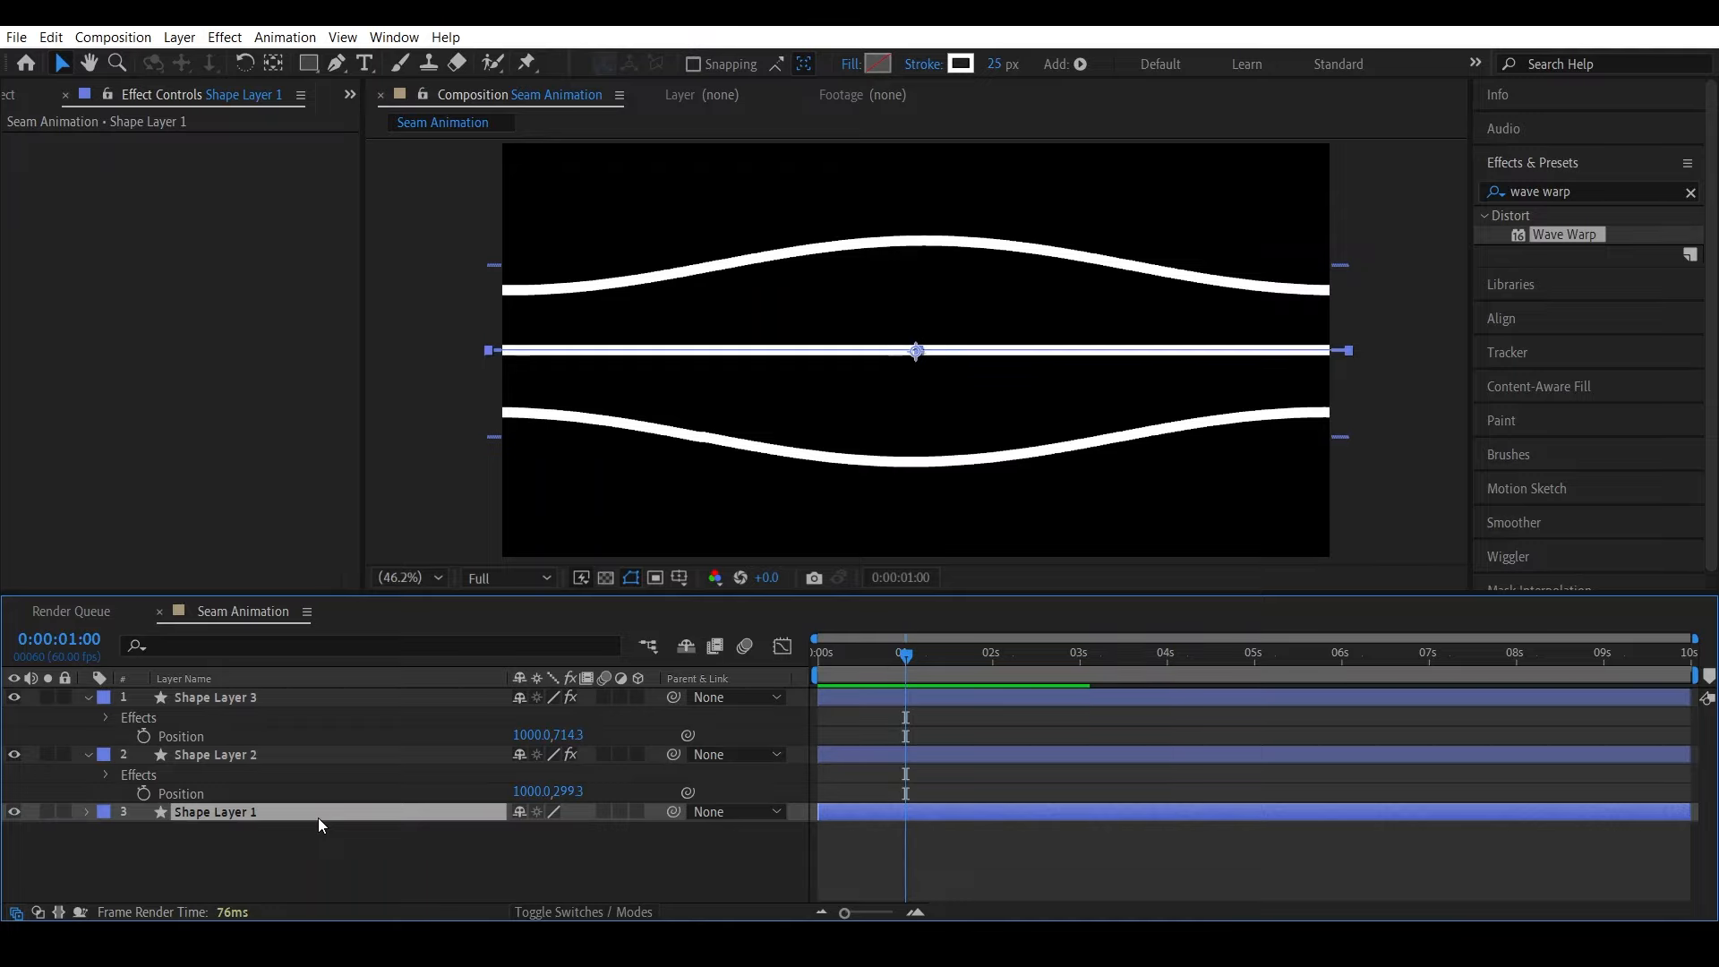
pyautogui.hotkey('ctrl', 'd')
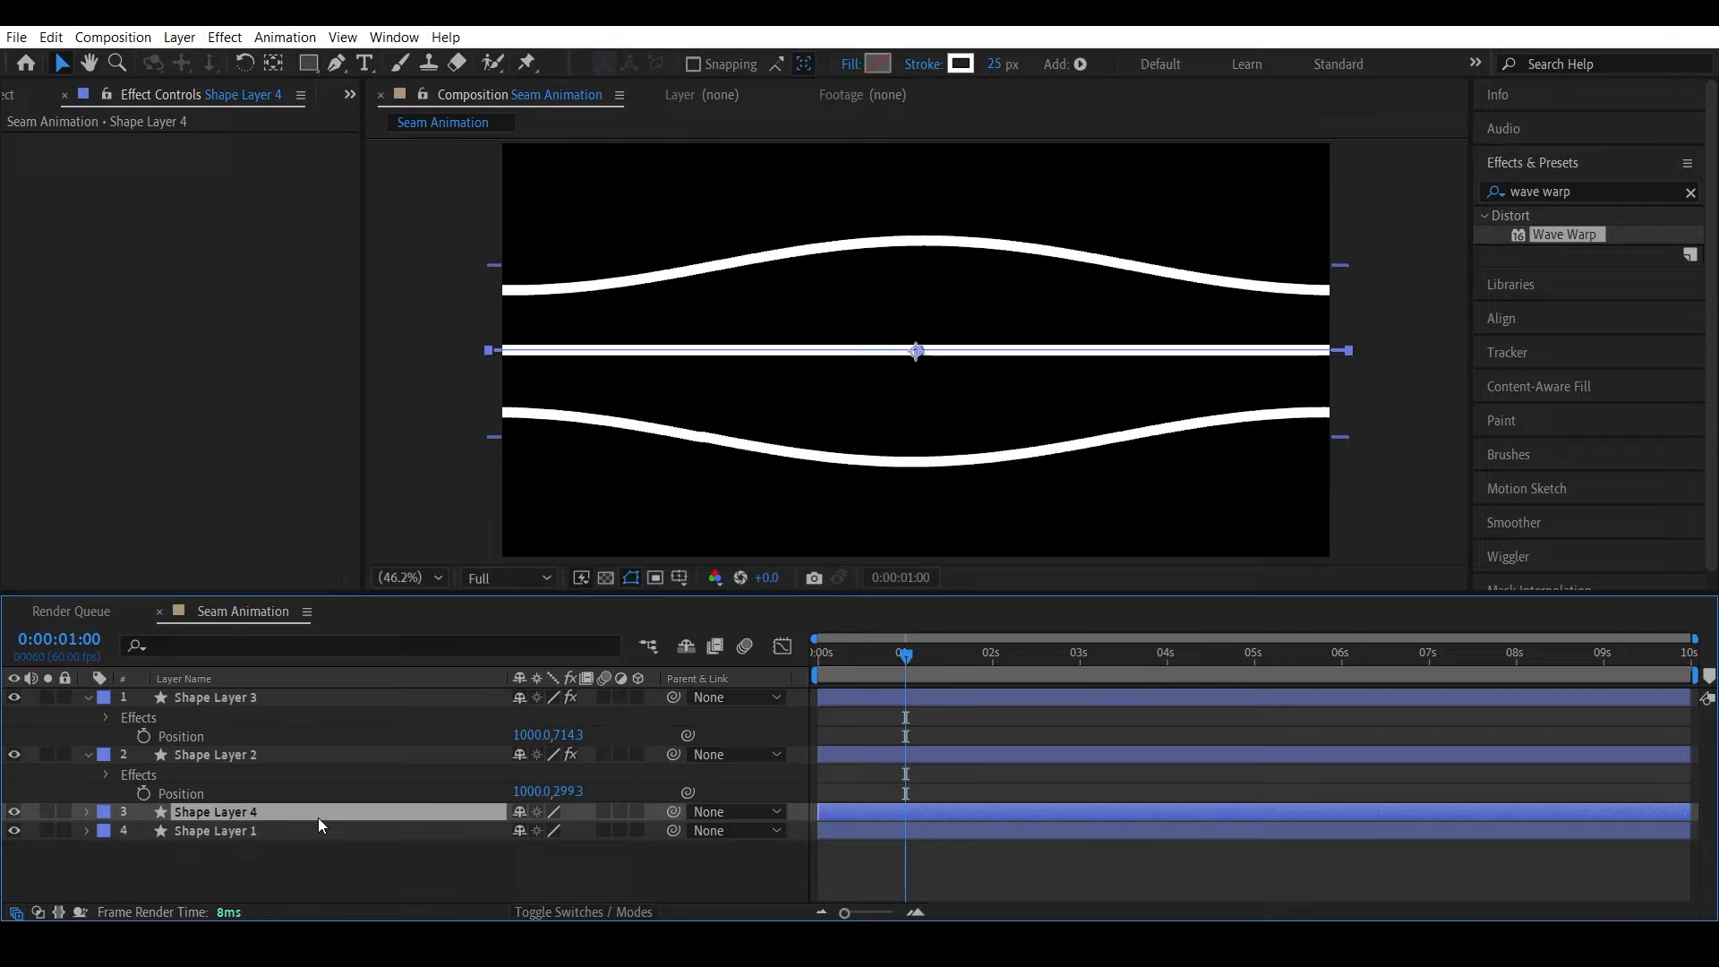
pyautogui.press('p')
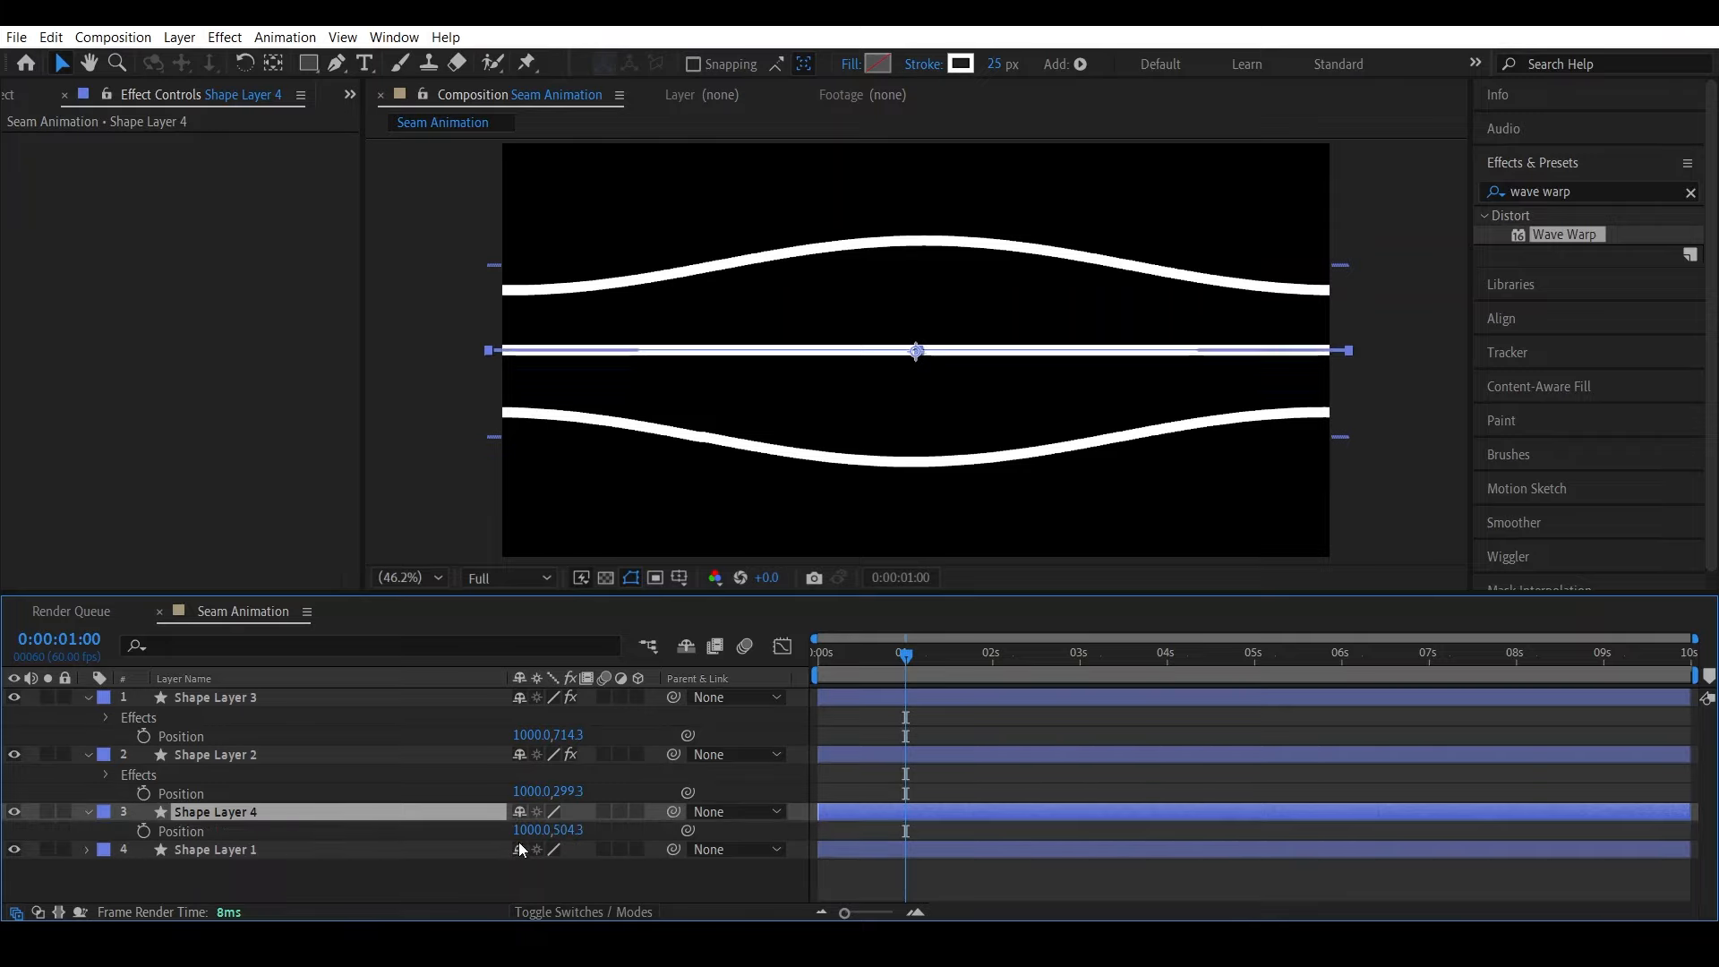
pyautogui.moveTo(568, 830); pyautogui.dragTo(173, 664)
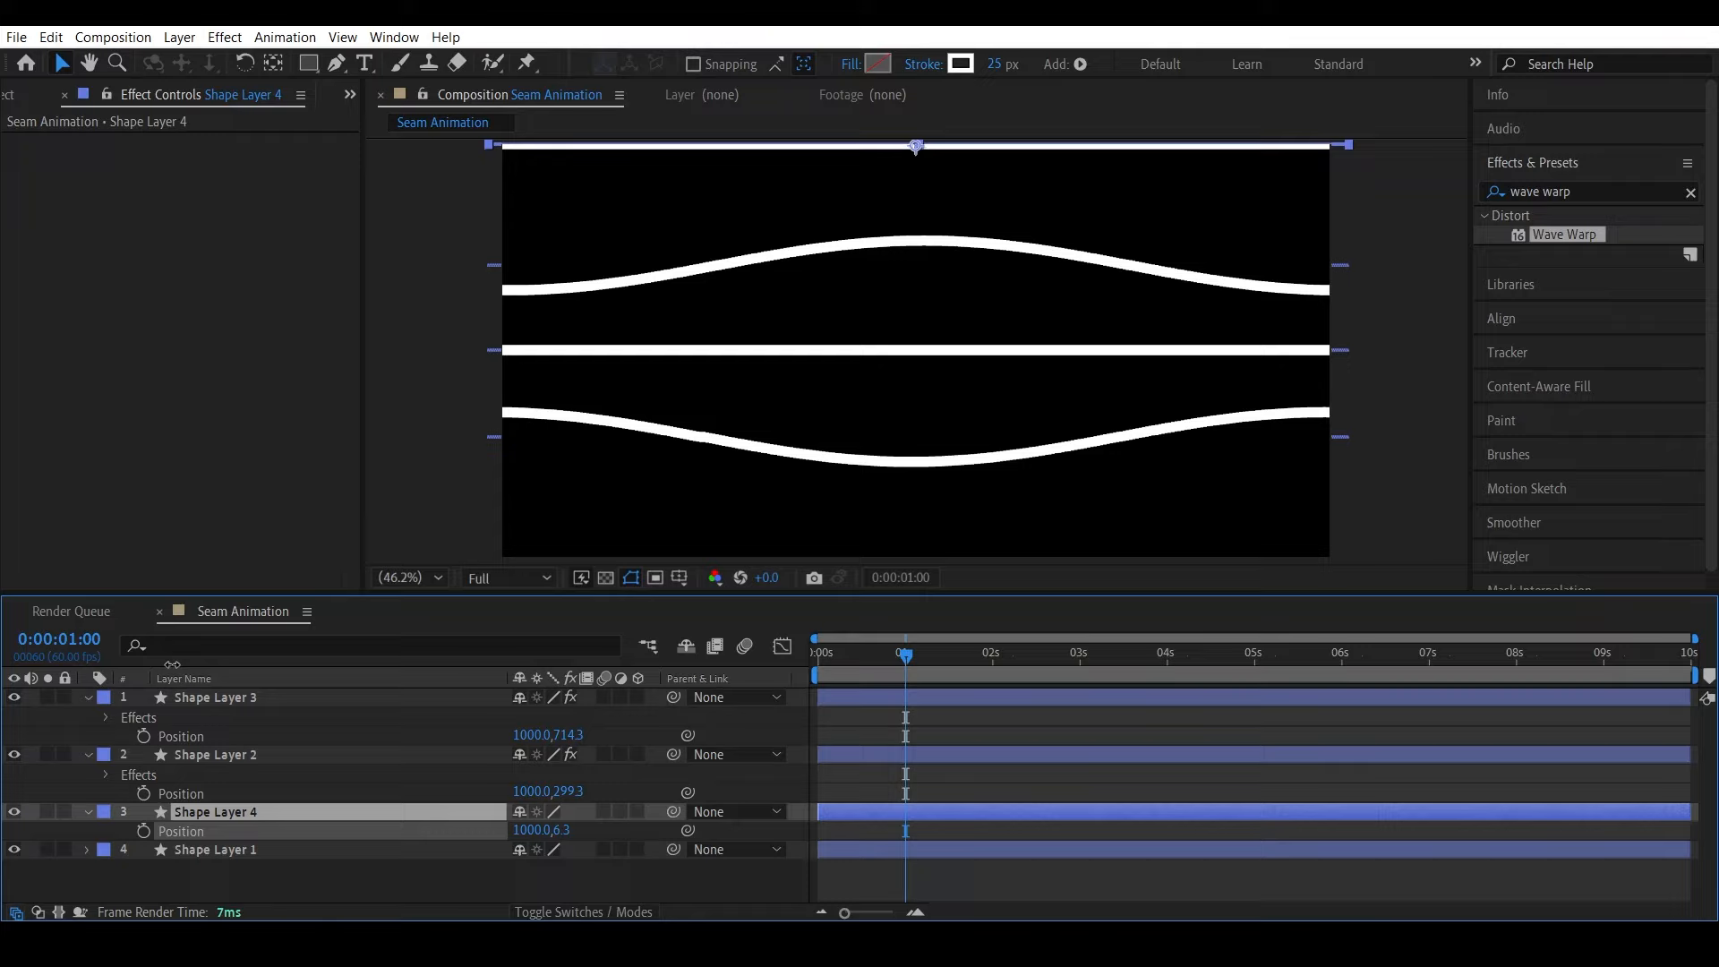
# Duplicate the straight line at the frame's upper edge and move the copy to the lower edge at a Y position of 1004.3
pyautogui.click(292, 810)
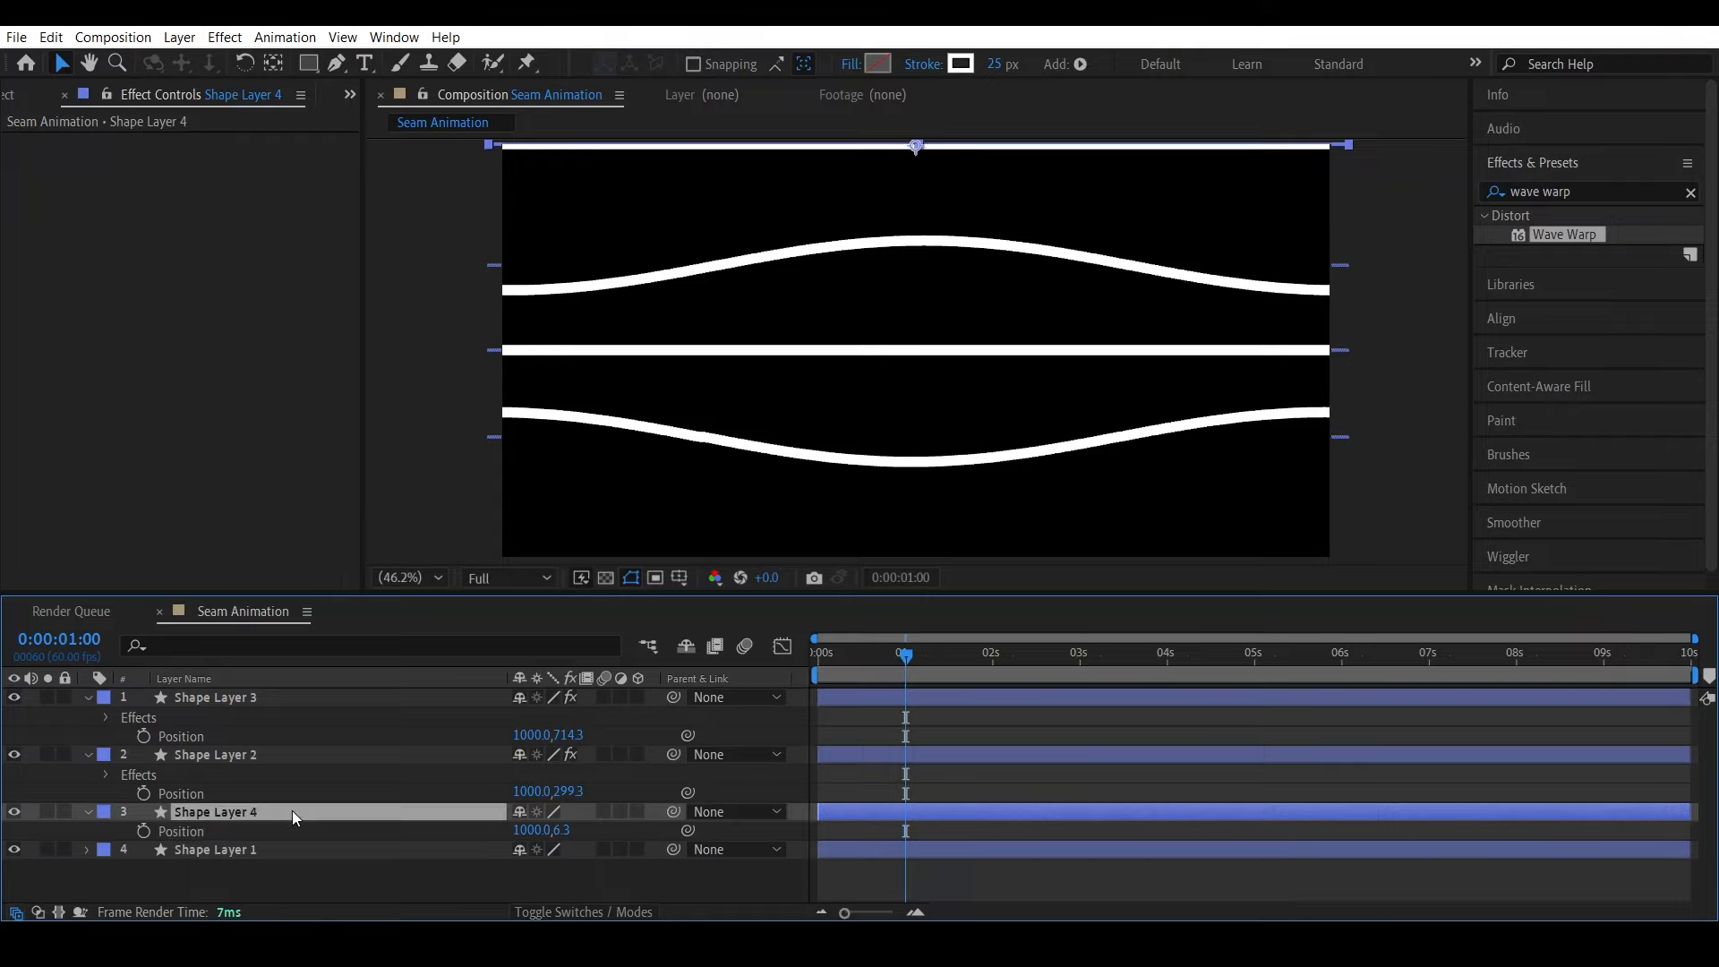
pyautogui.hotkey('ctrl', 'd')
pyautogui.press('p')
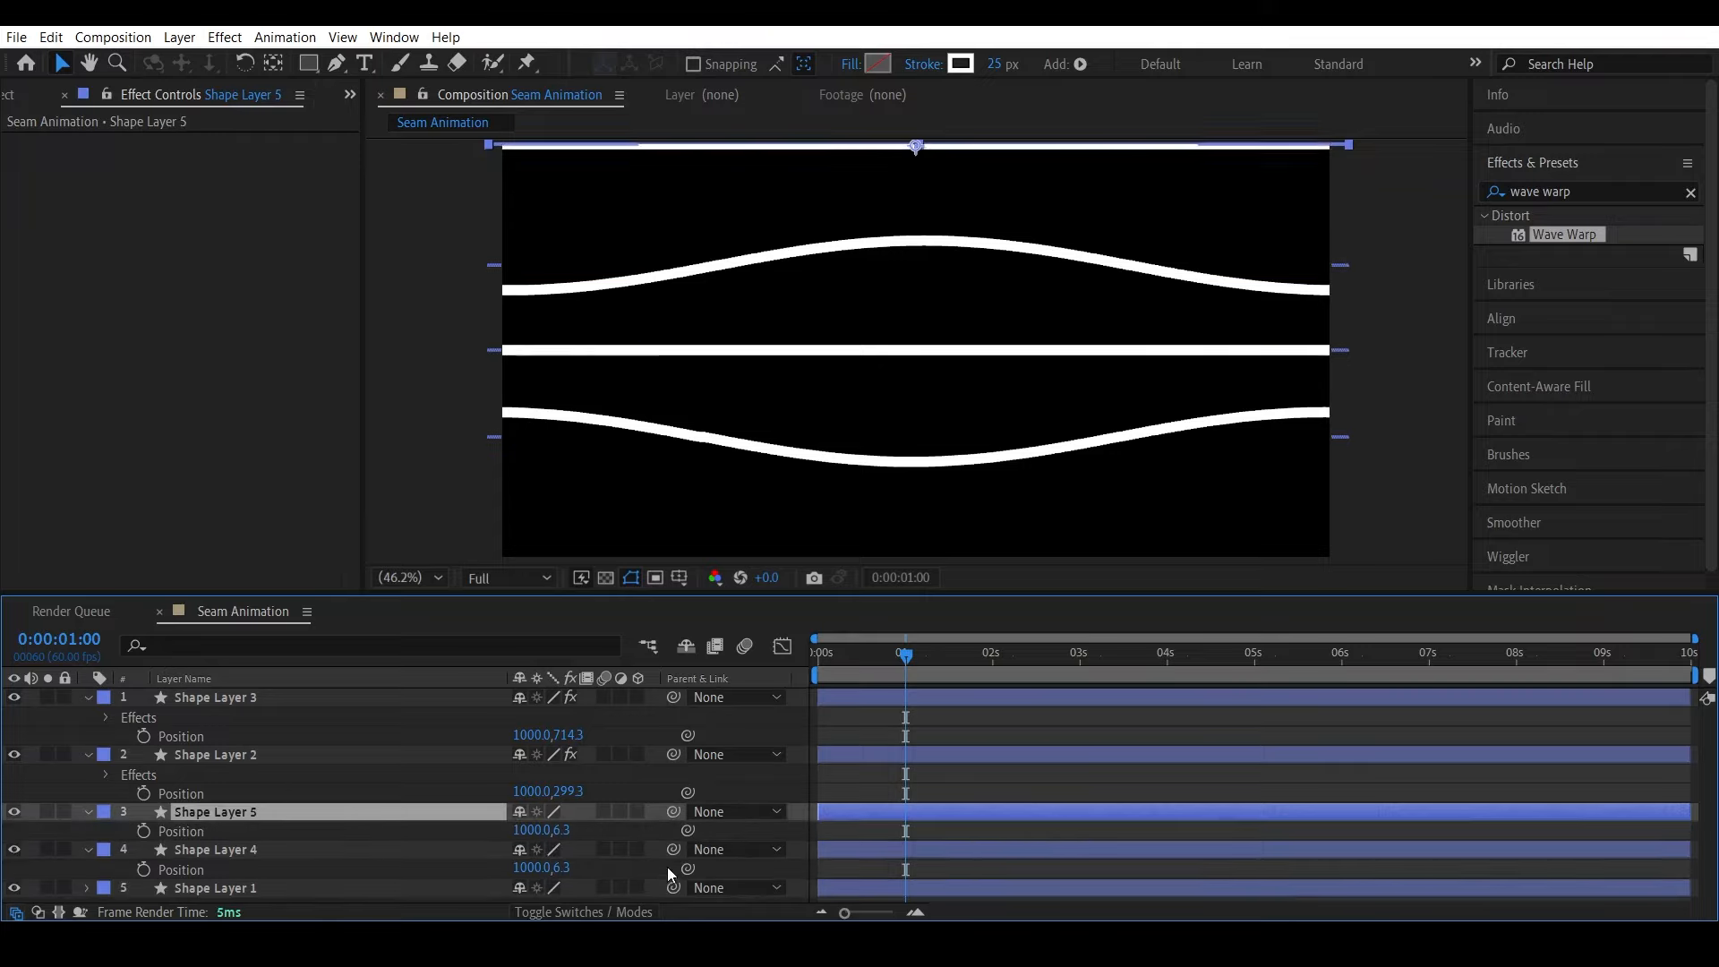
pyautogui.click(565, 829)
pyautogui.click(621, 830)
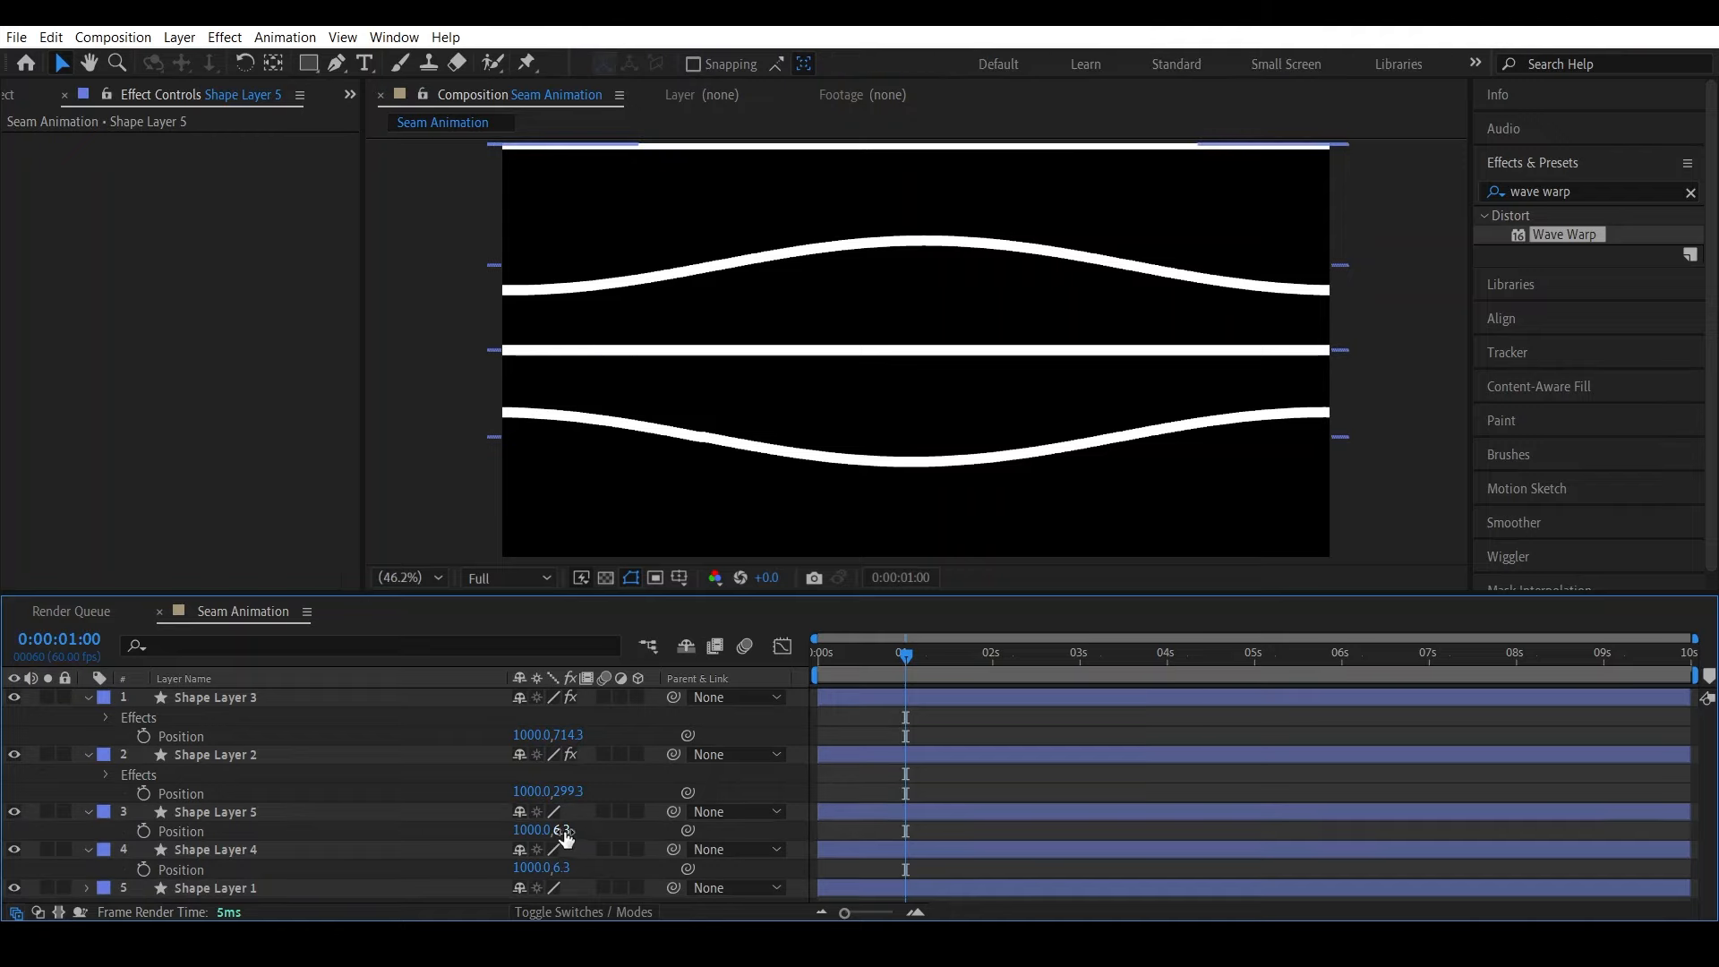
pyautogui.moveTo(565, 830); pyautogui.dragTo(1621, 894)
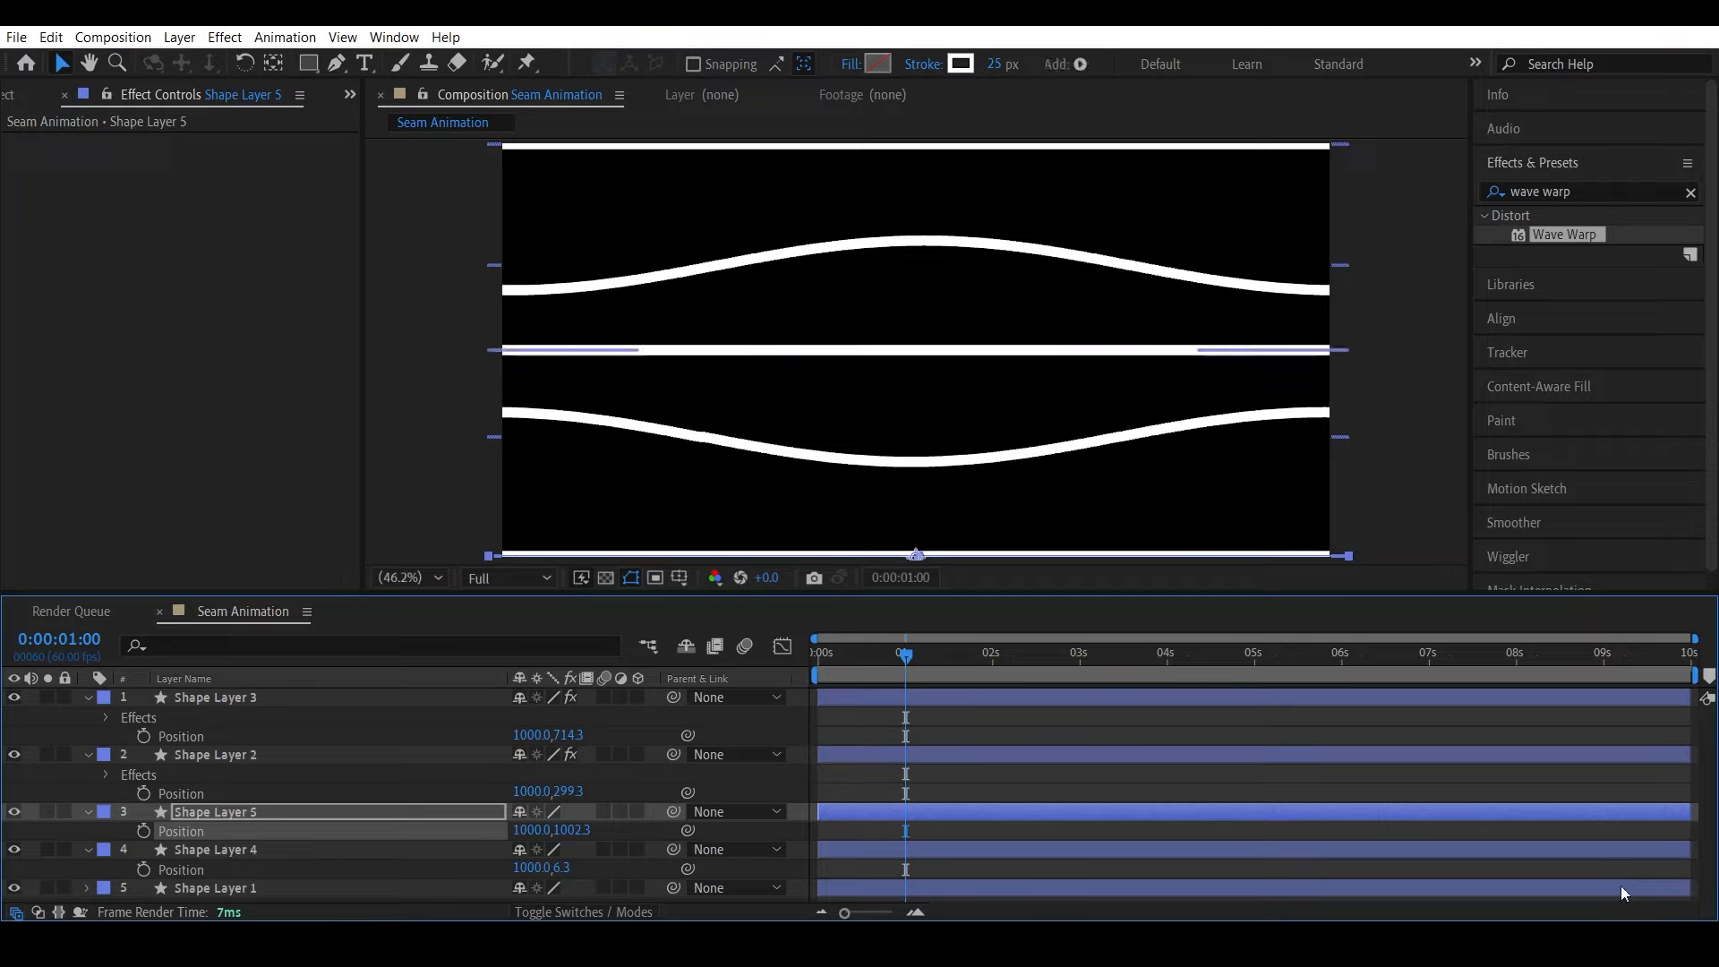
pyautogui.press('Down')
pyautogui.press('Down')
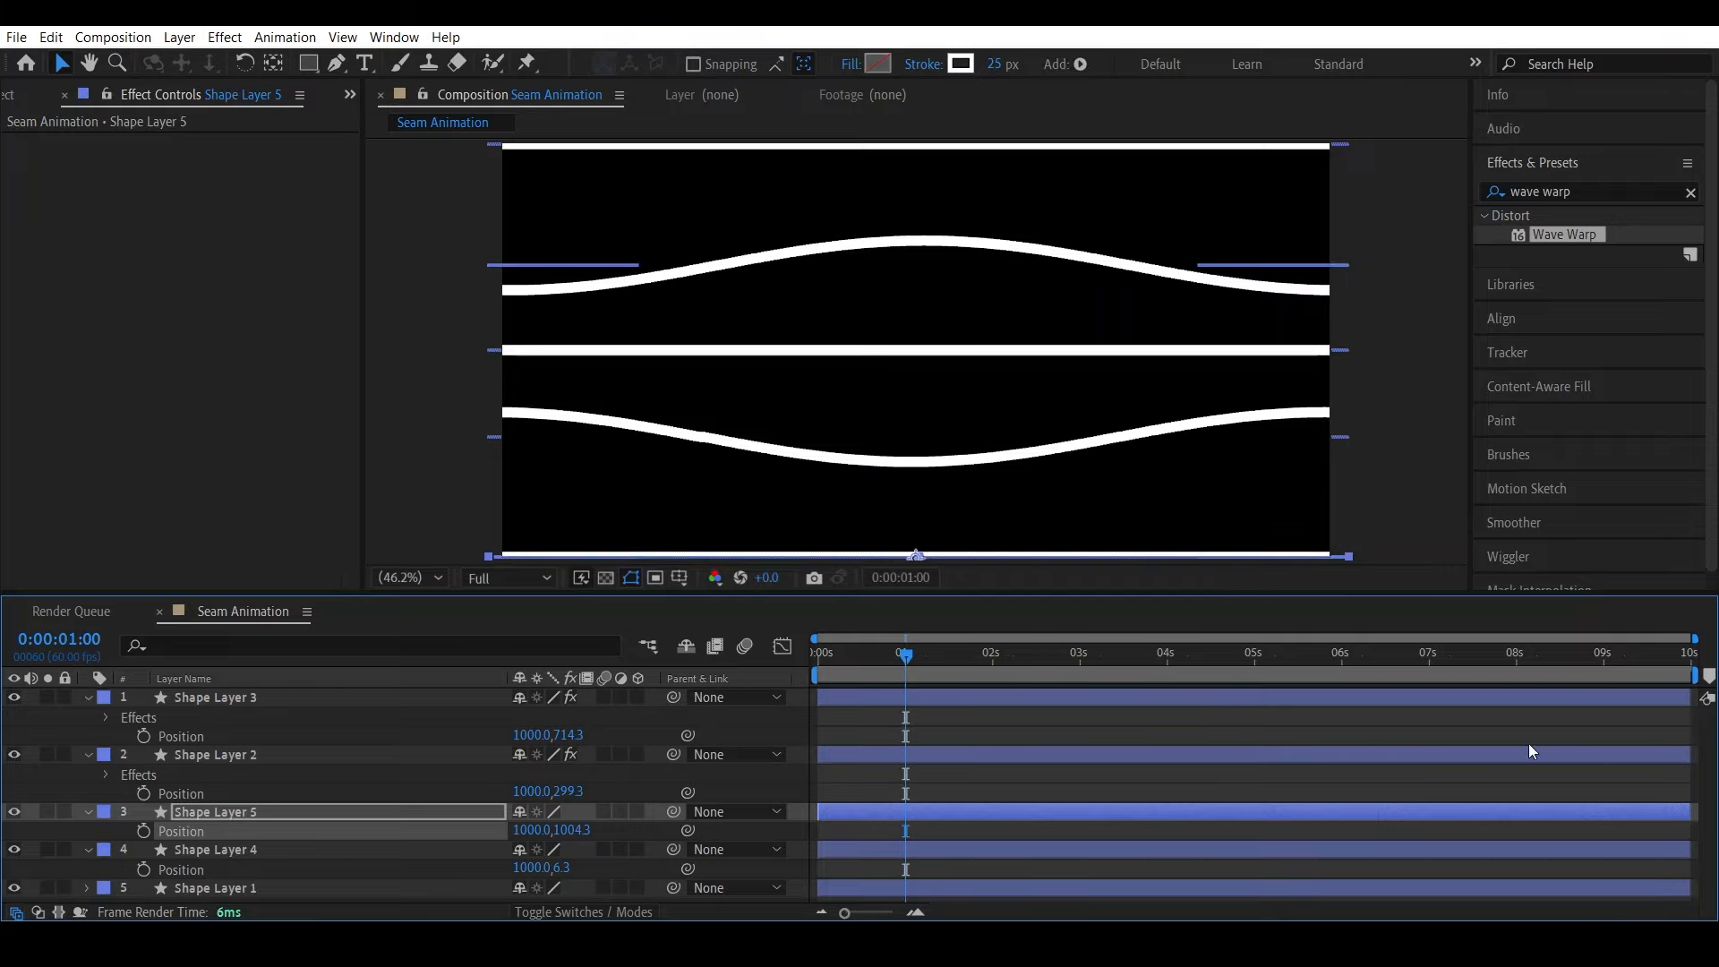
# Duplicate the straight line at the frame's lower edge and rotate the copy 90°
pyautogui.click(222, 813)
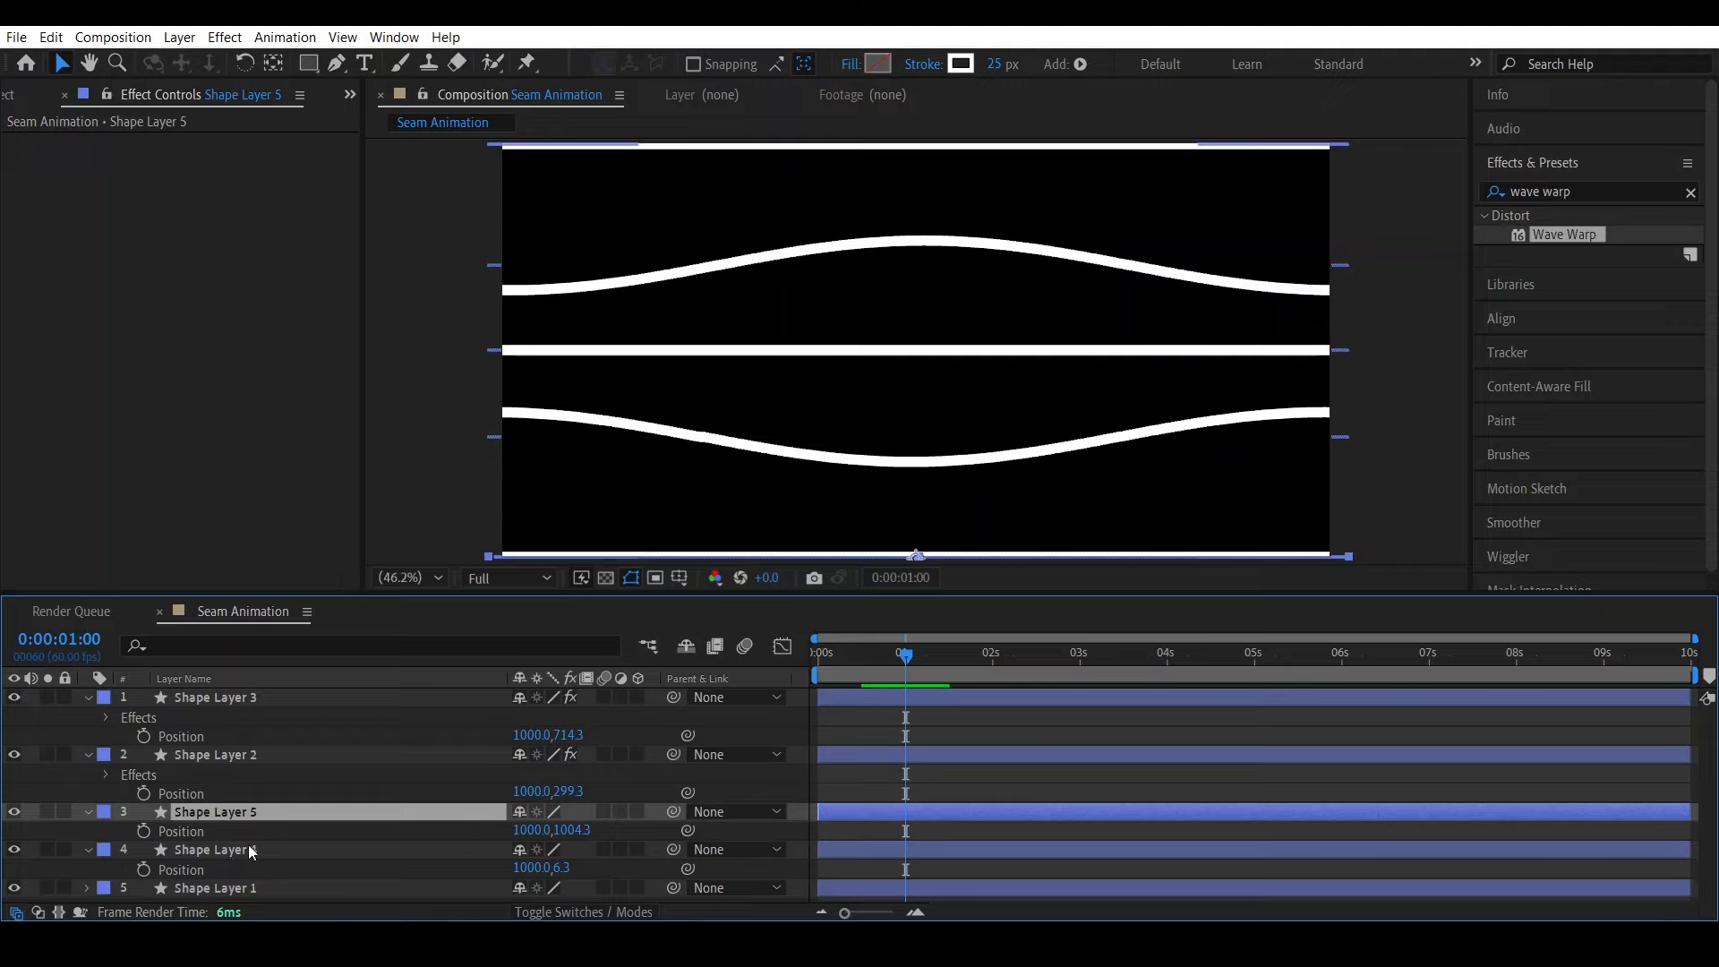
pyautogui.hotkey('ctrl', 'd')
pyautogui.press('r')
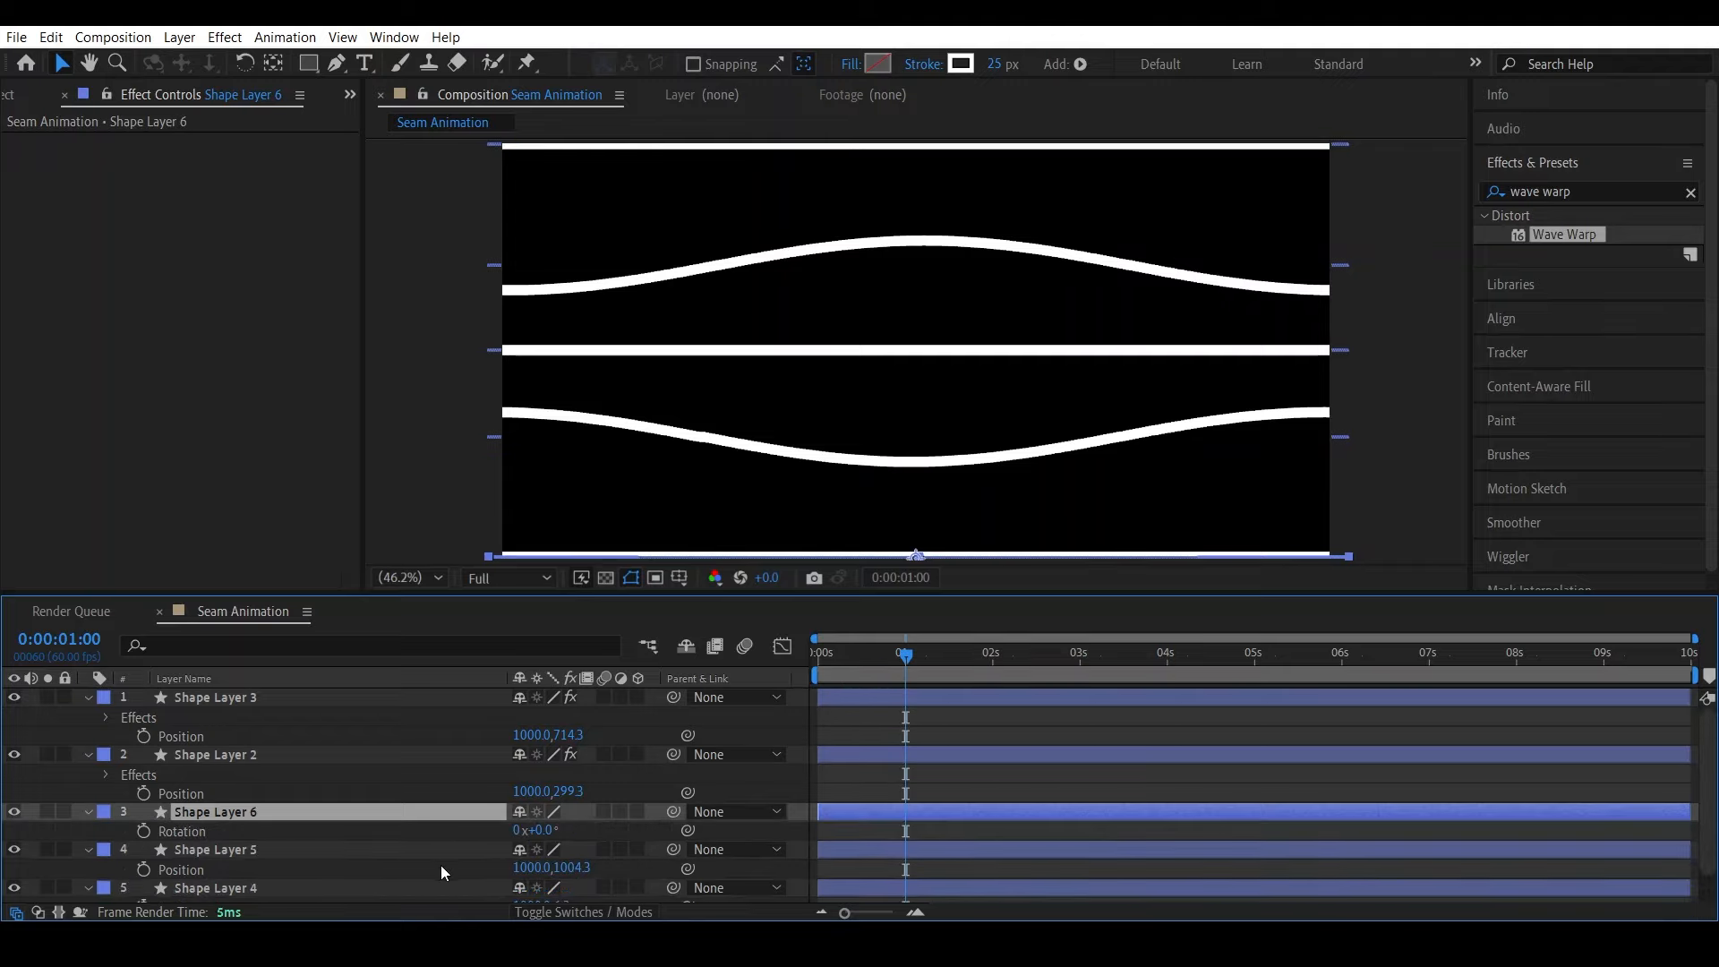
pyautogui.click(543, 830)
pyautogui.write('90')
pyautogui.press('Return')
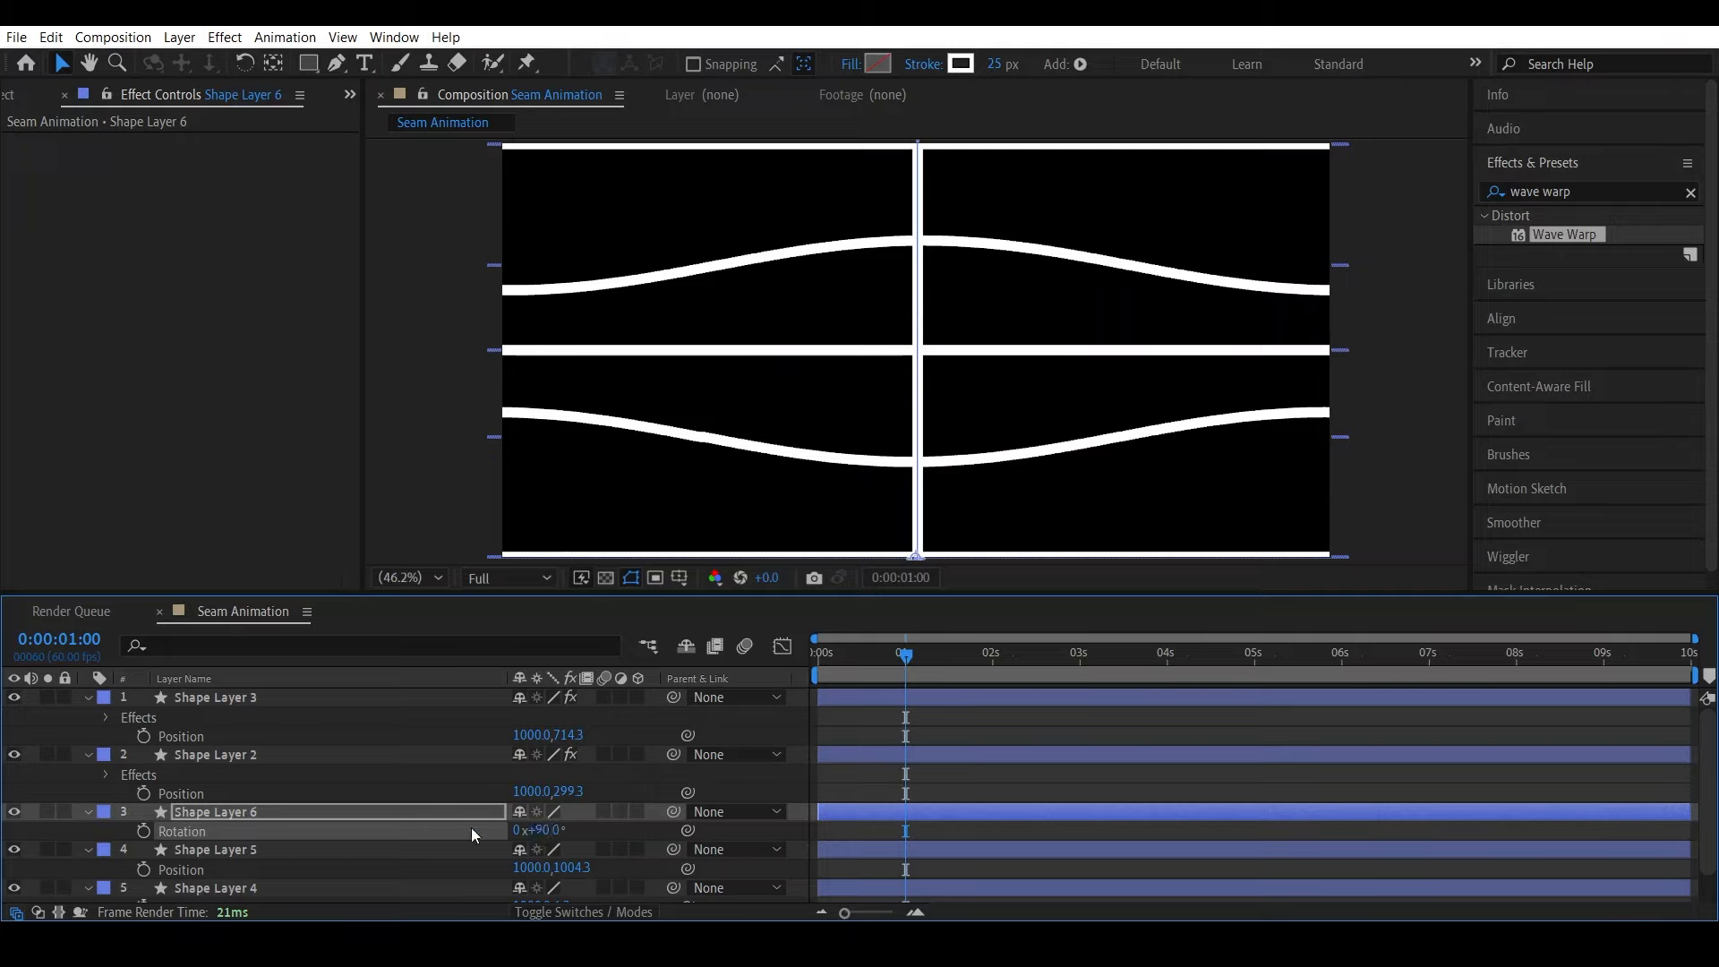
# Move the vertical line to the frame's right edge at an X position of 1995
pyautogui.click(364, 808)
pyautogui.press('p')
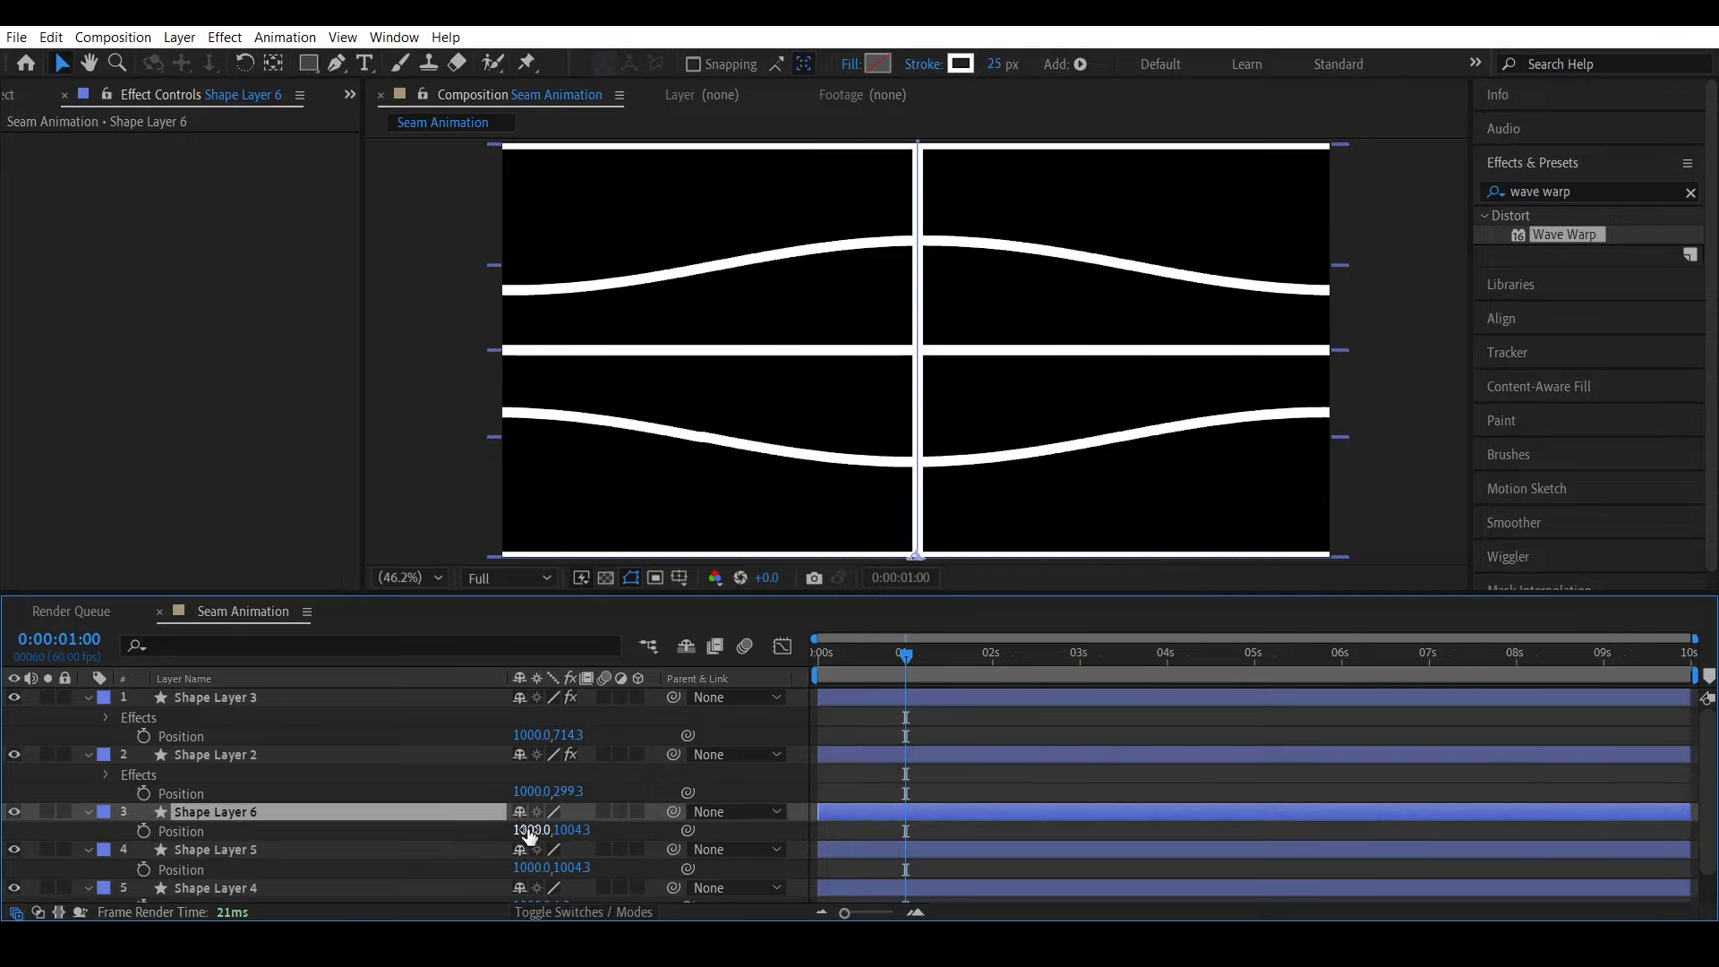
pyautogui.moveTo(530, 829); pyautogui.dragTo(1614, 804)
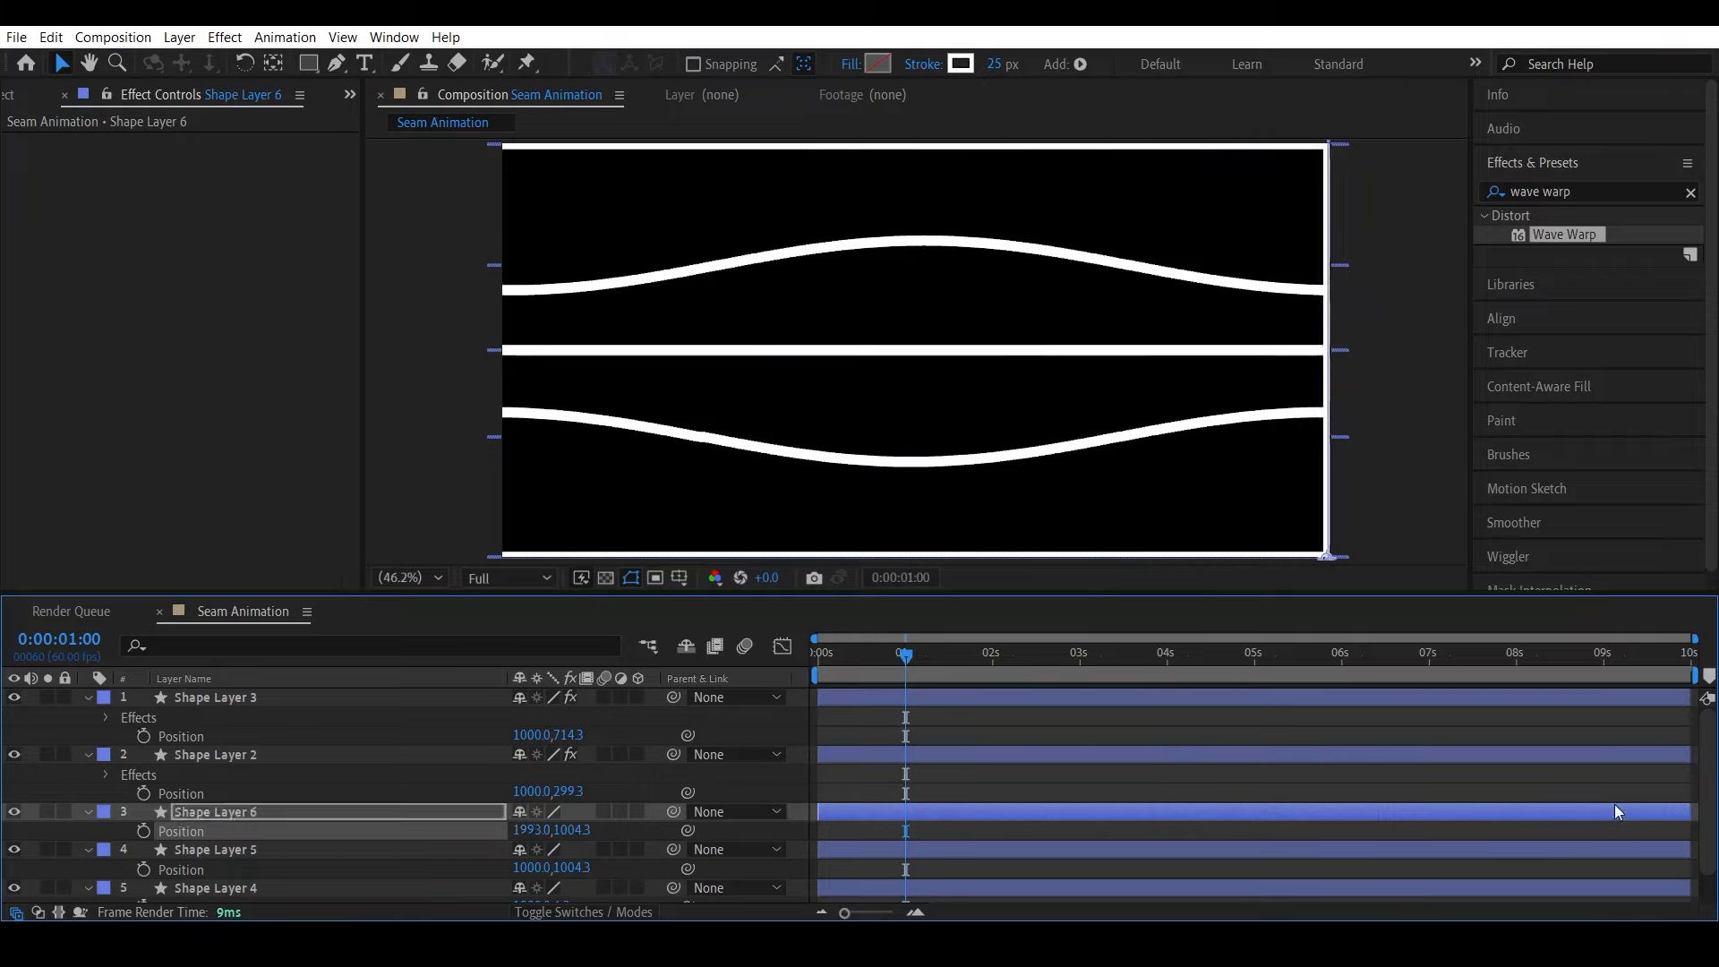
pyautogui.press('Right')
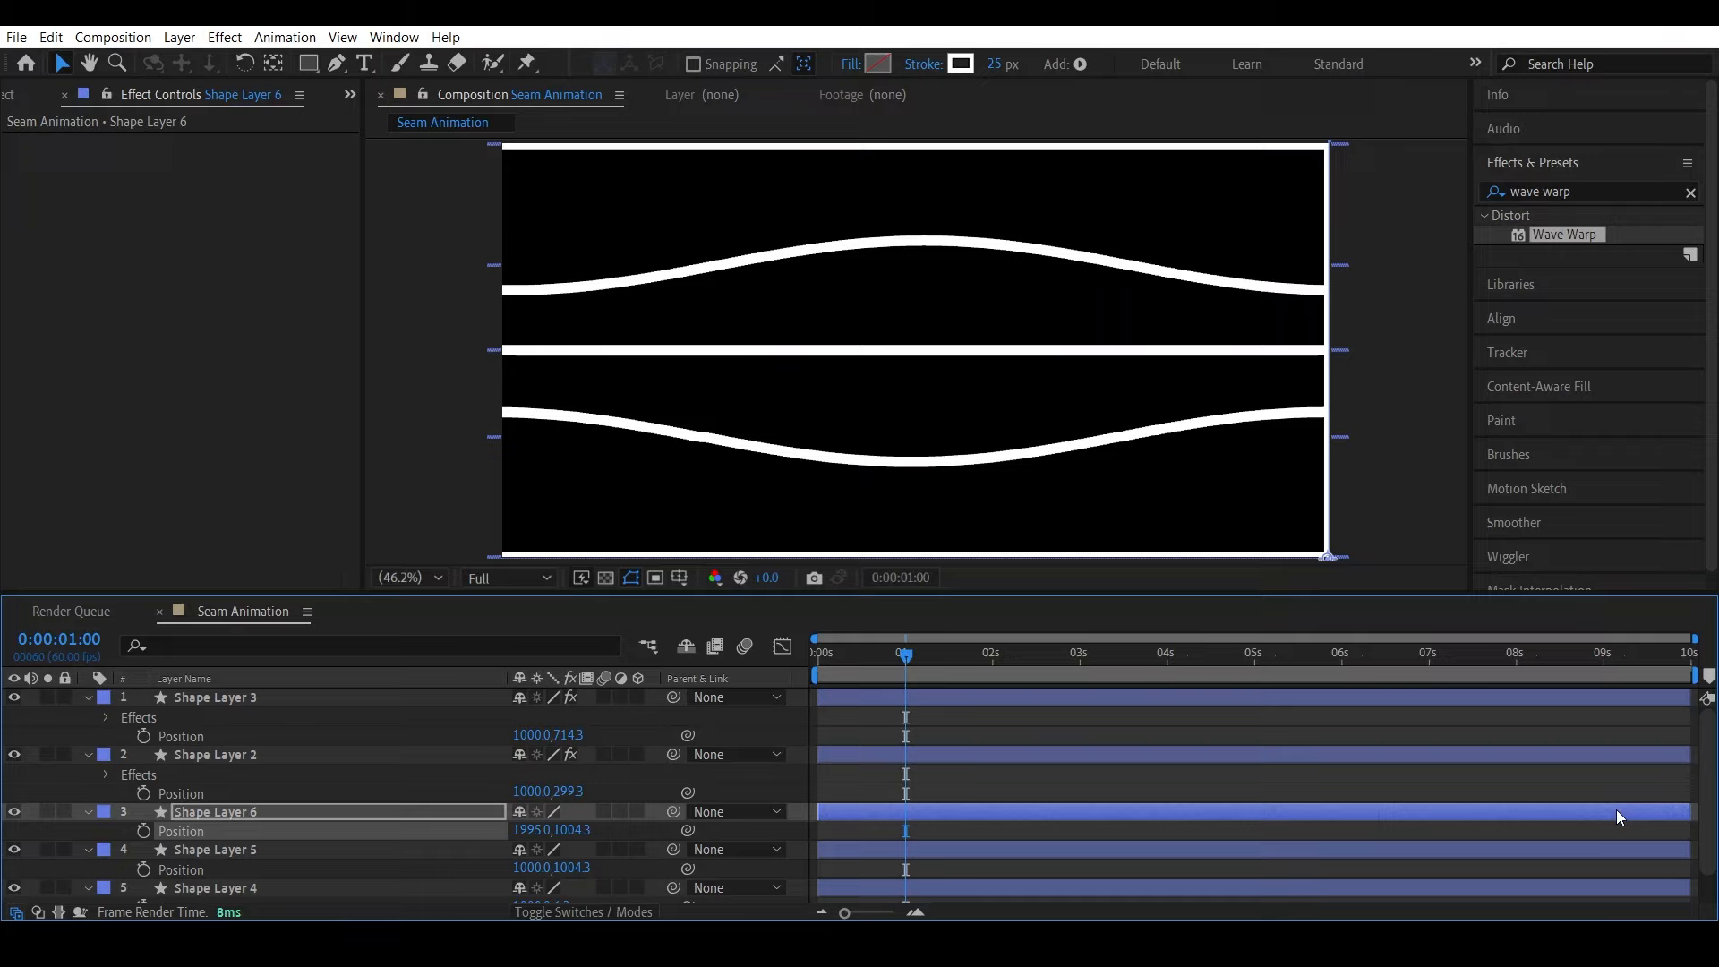
# Duplicate the vertical line and move the copy to the frame's left edge at an X position of -3
pyautogui.click(392, 810)
pyautogui.hotkey('ctrl', 'd')
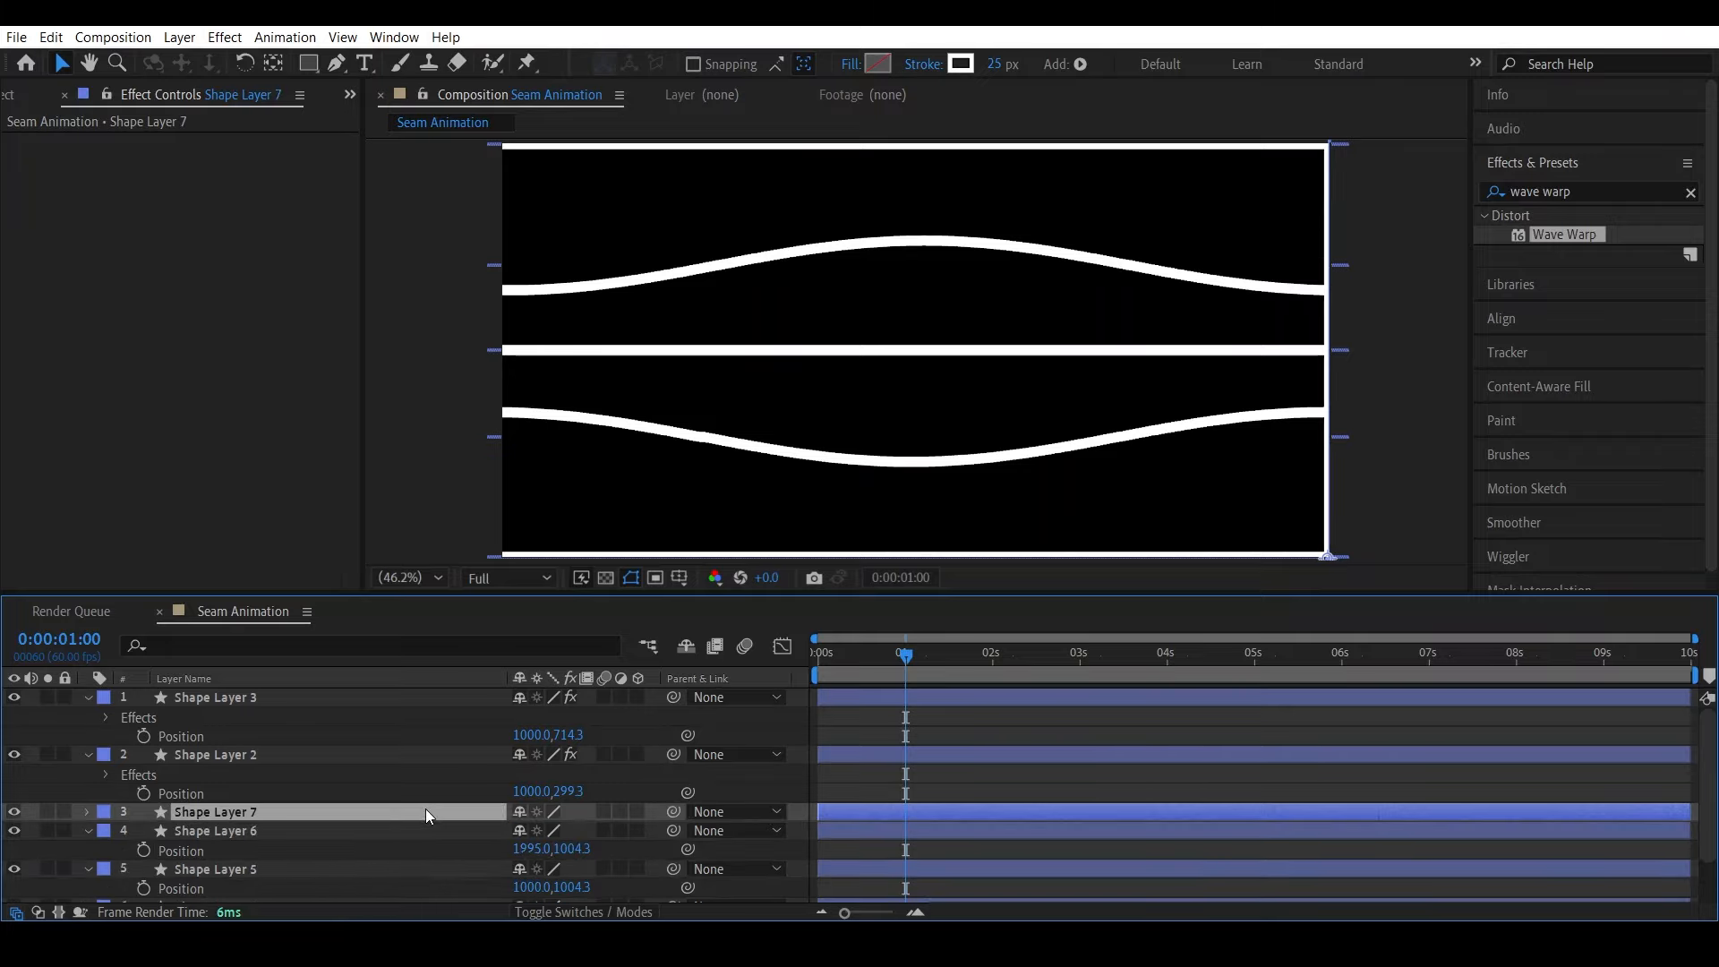
pyautogui.moveTo(537, 830); pyautogui.dragTo(5, 803)
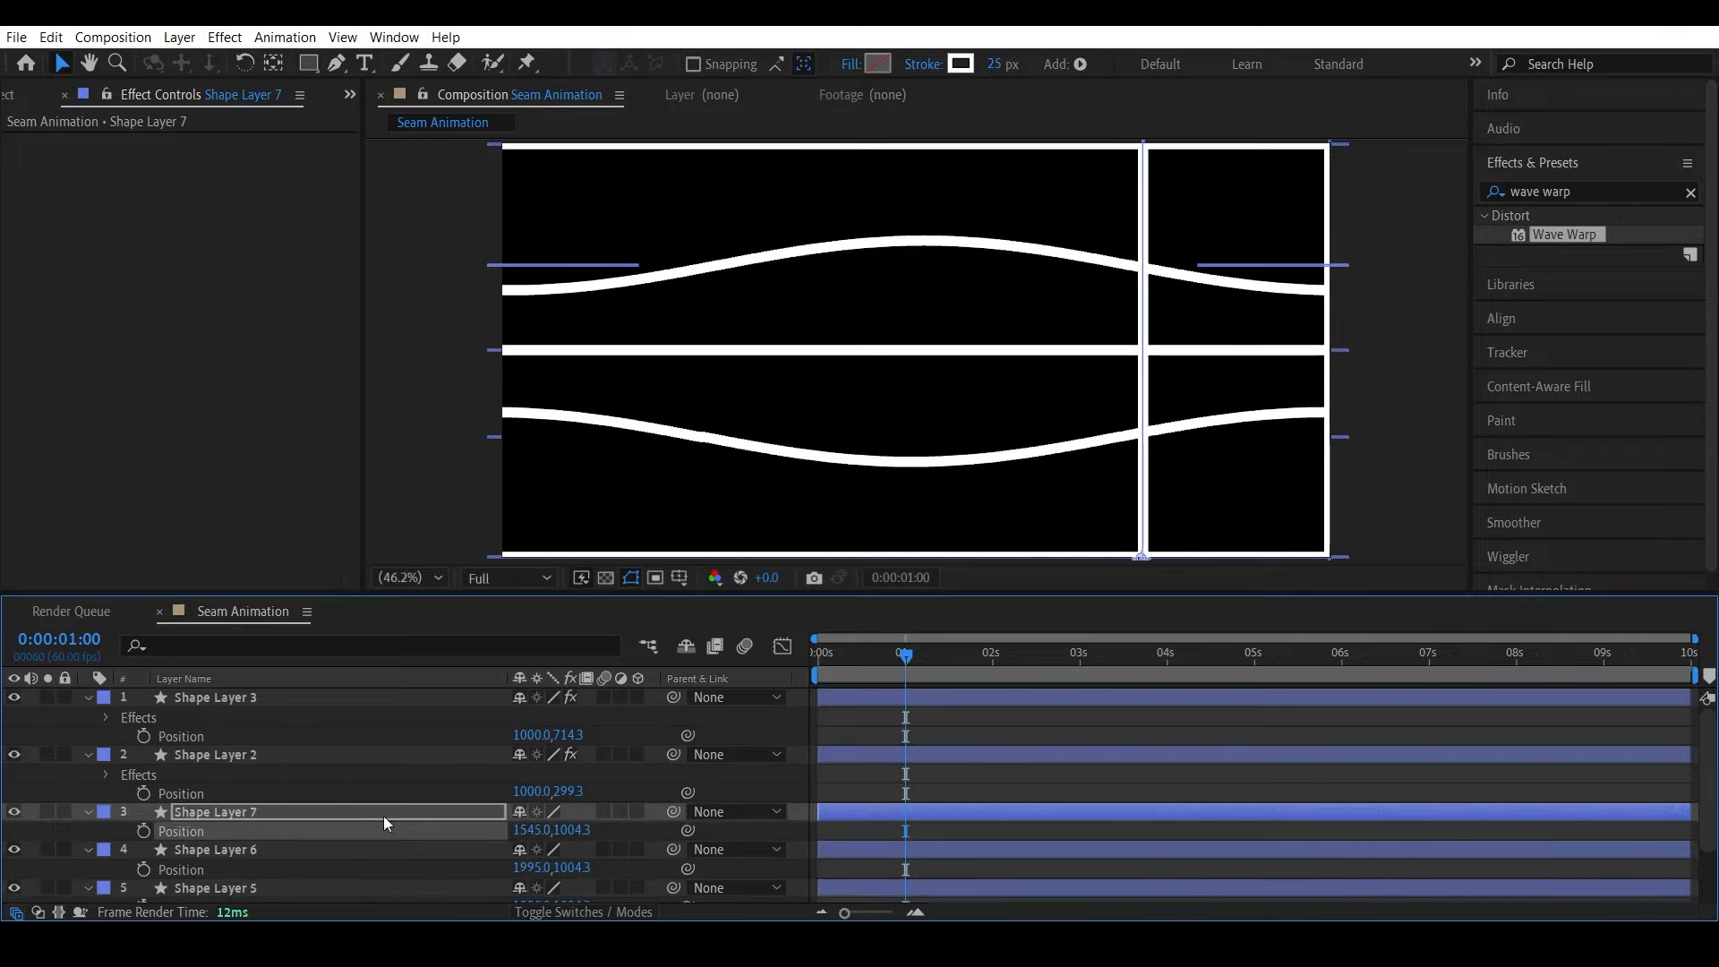
pyautogui.moveTo(537, 830); pyautogui.dragTo(288, 836)
pyautogui.moveTo(505, 831); pyautogui.dragTo(290, 837)
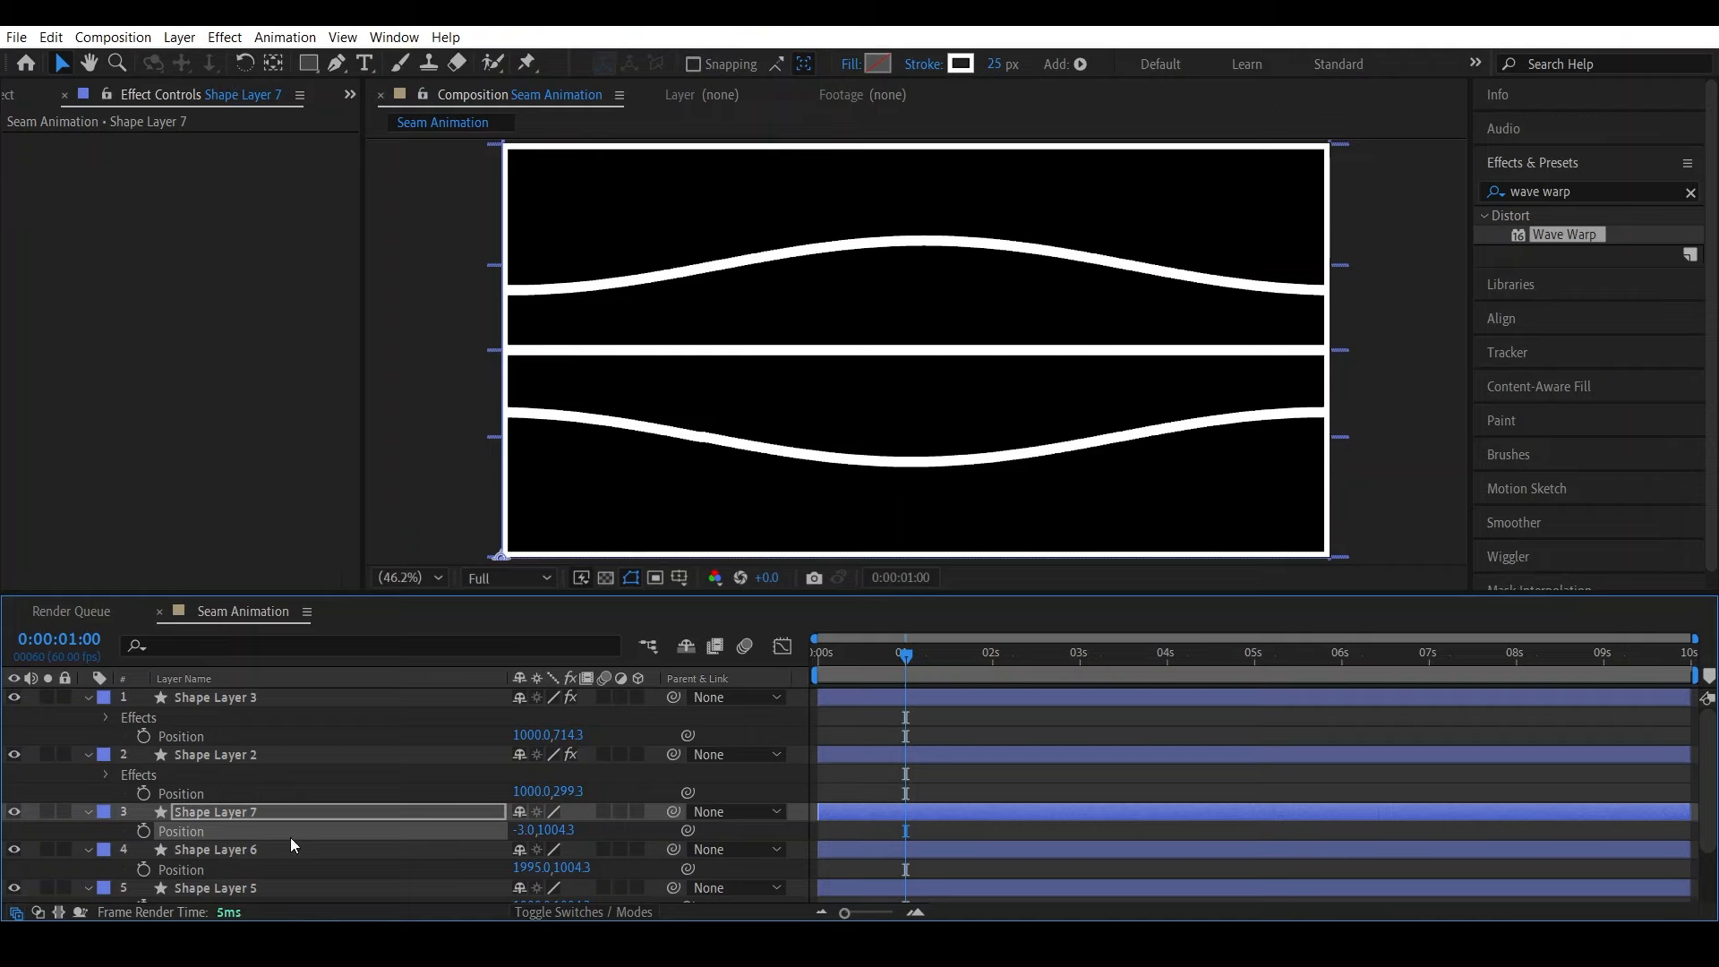
# Save the project and pre-compose all the line layers into a new composition named Seam Shape
pyautogui.click(793, 757)
pyautogui.hotkey('ctrl', 's')
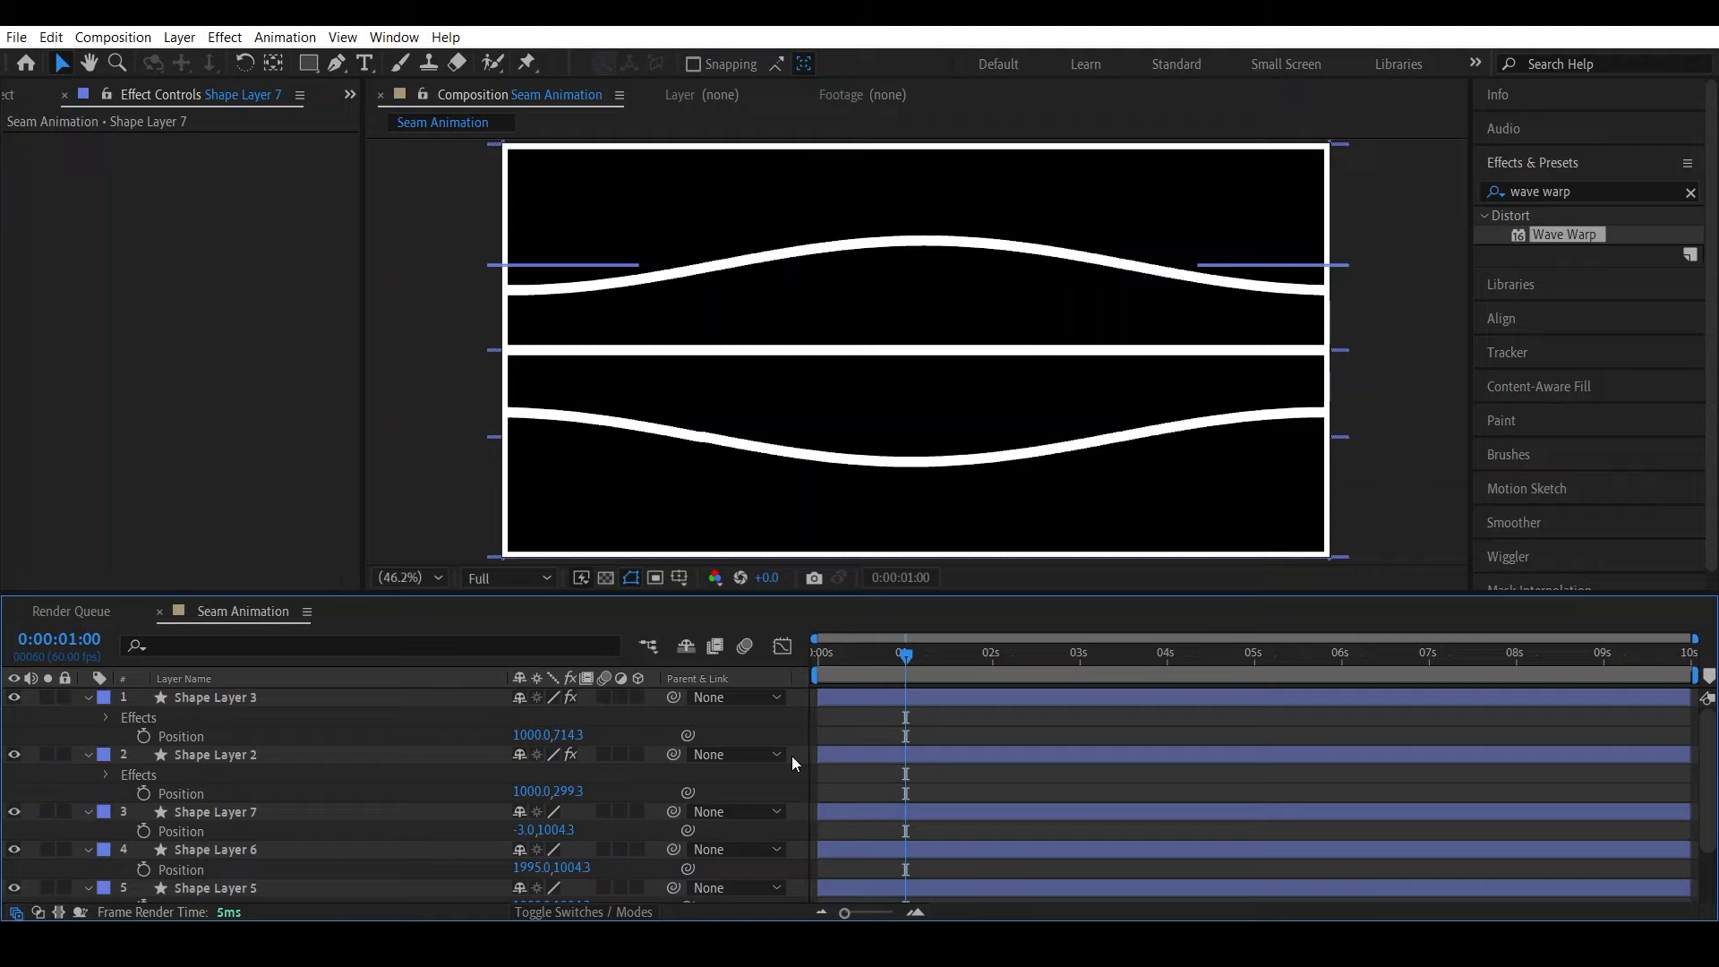
pyautogui.hotkey('ctrl', 'a')
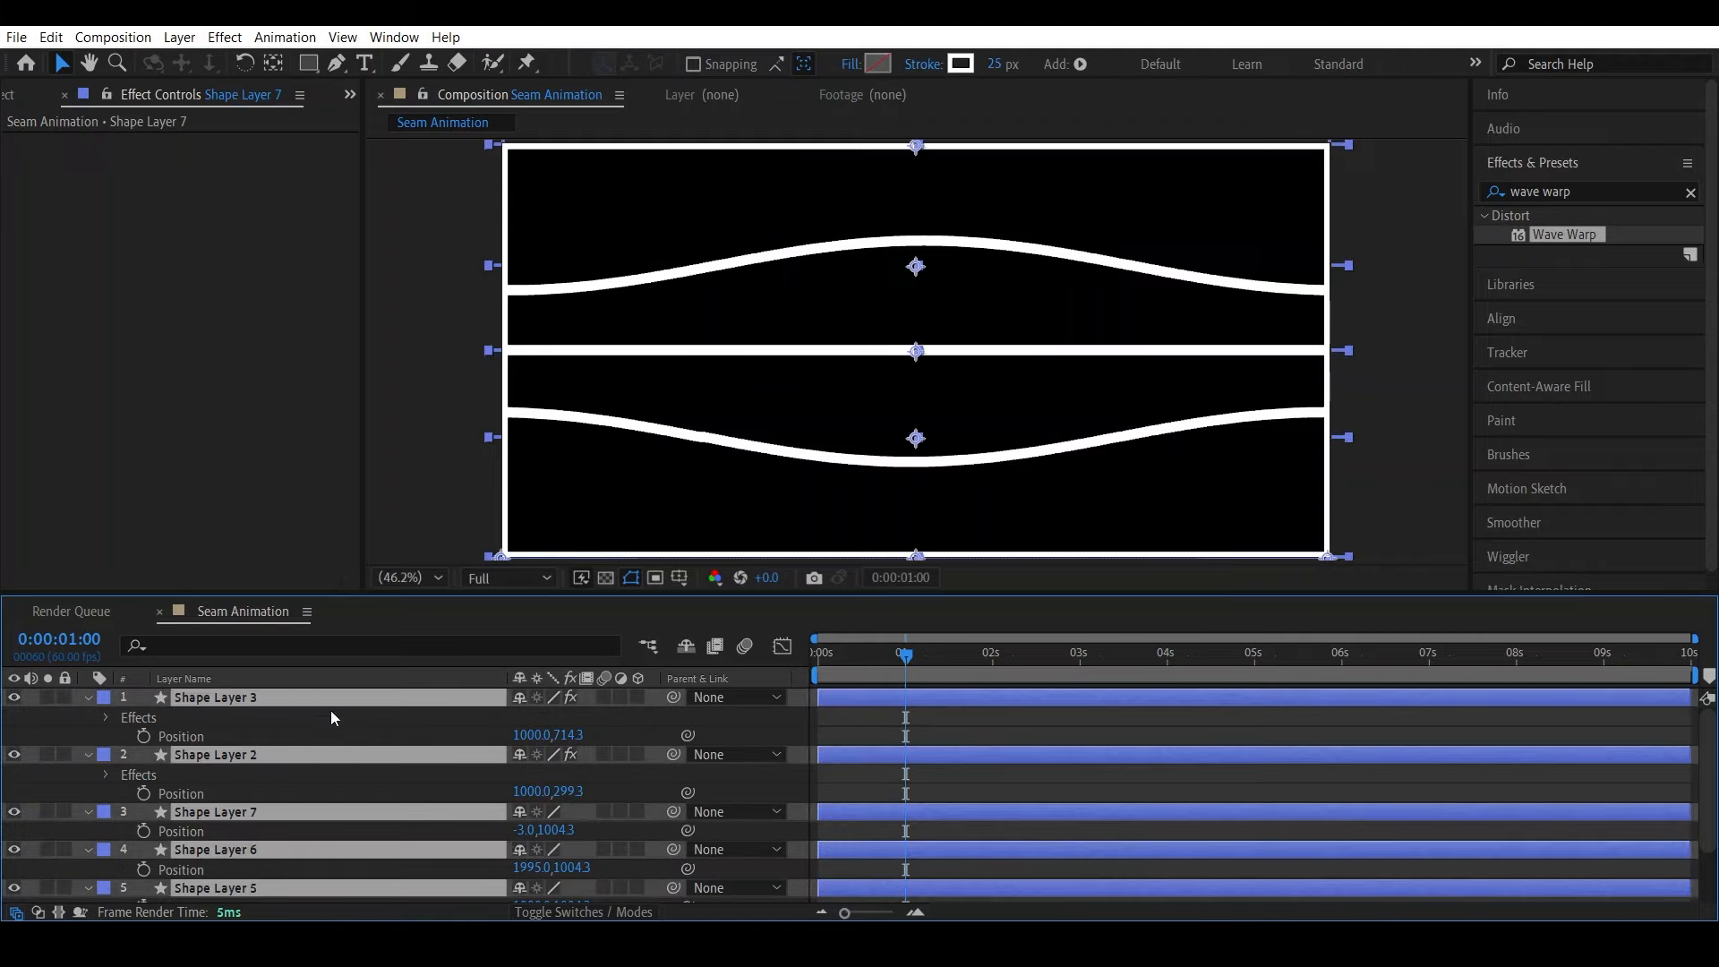
pyautogui.rightClick(235, 701)
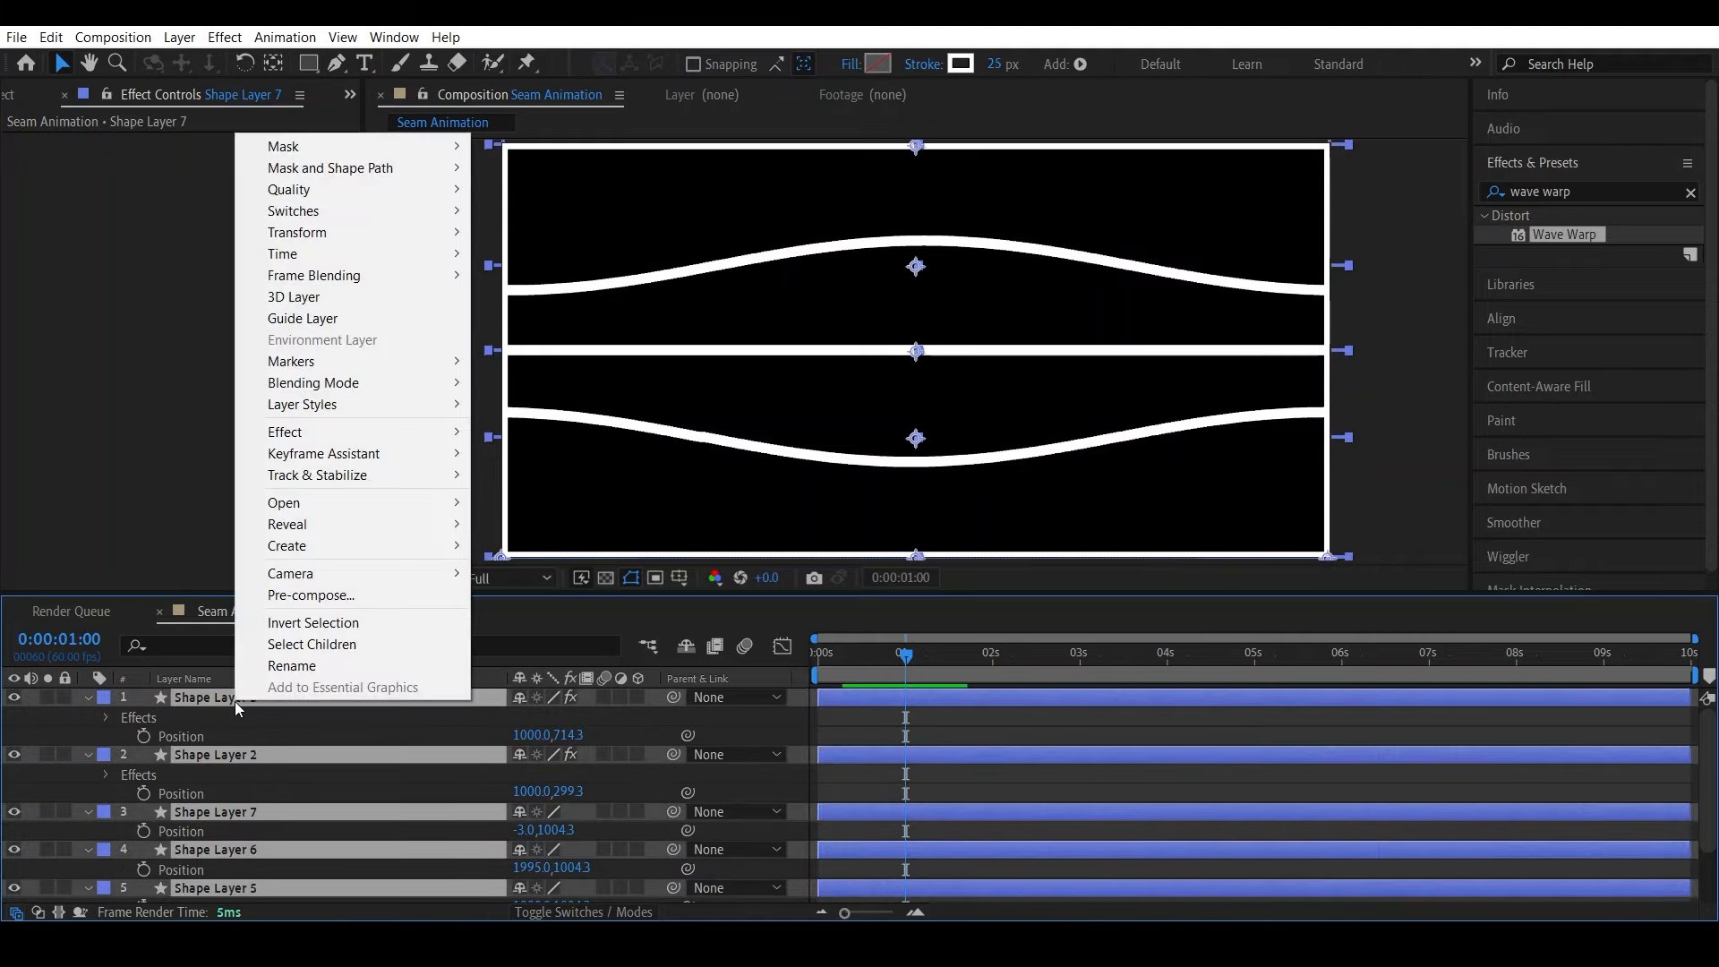
pyautogui.click(316, 598)
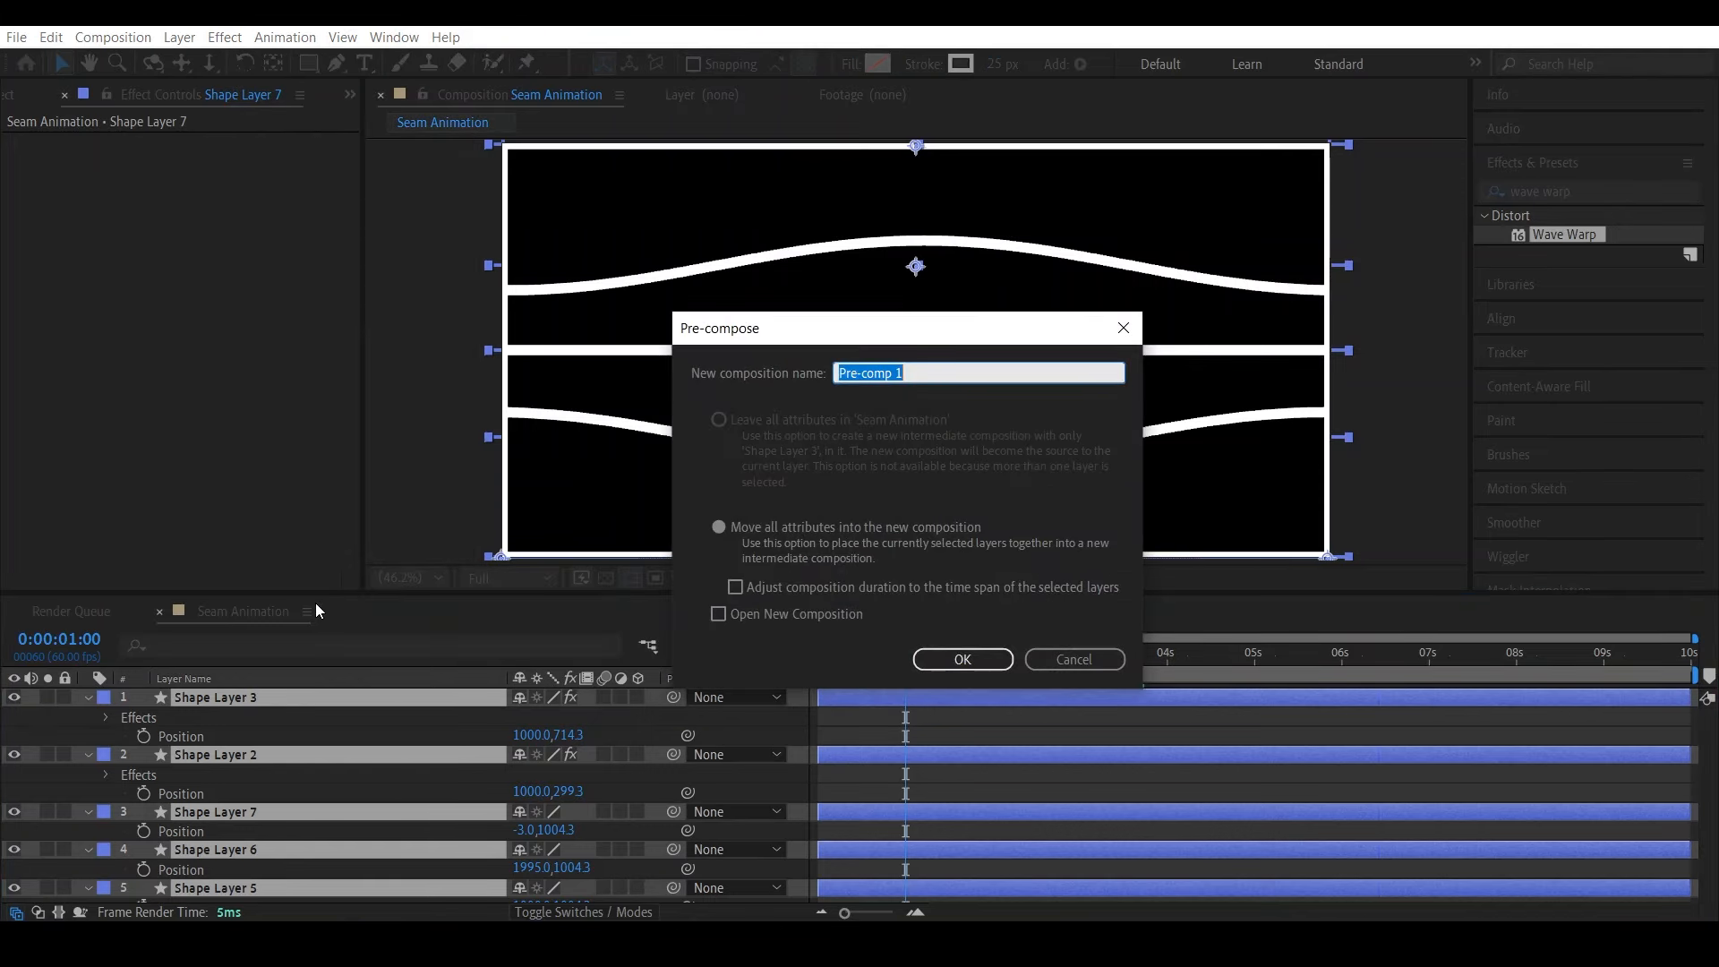
pyautogui.write('Seam SHape')
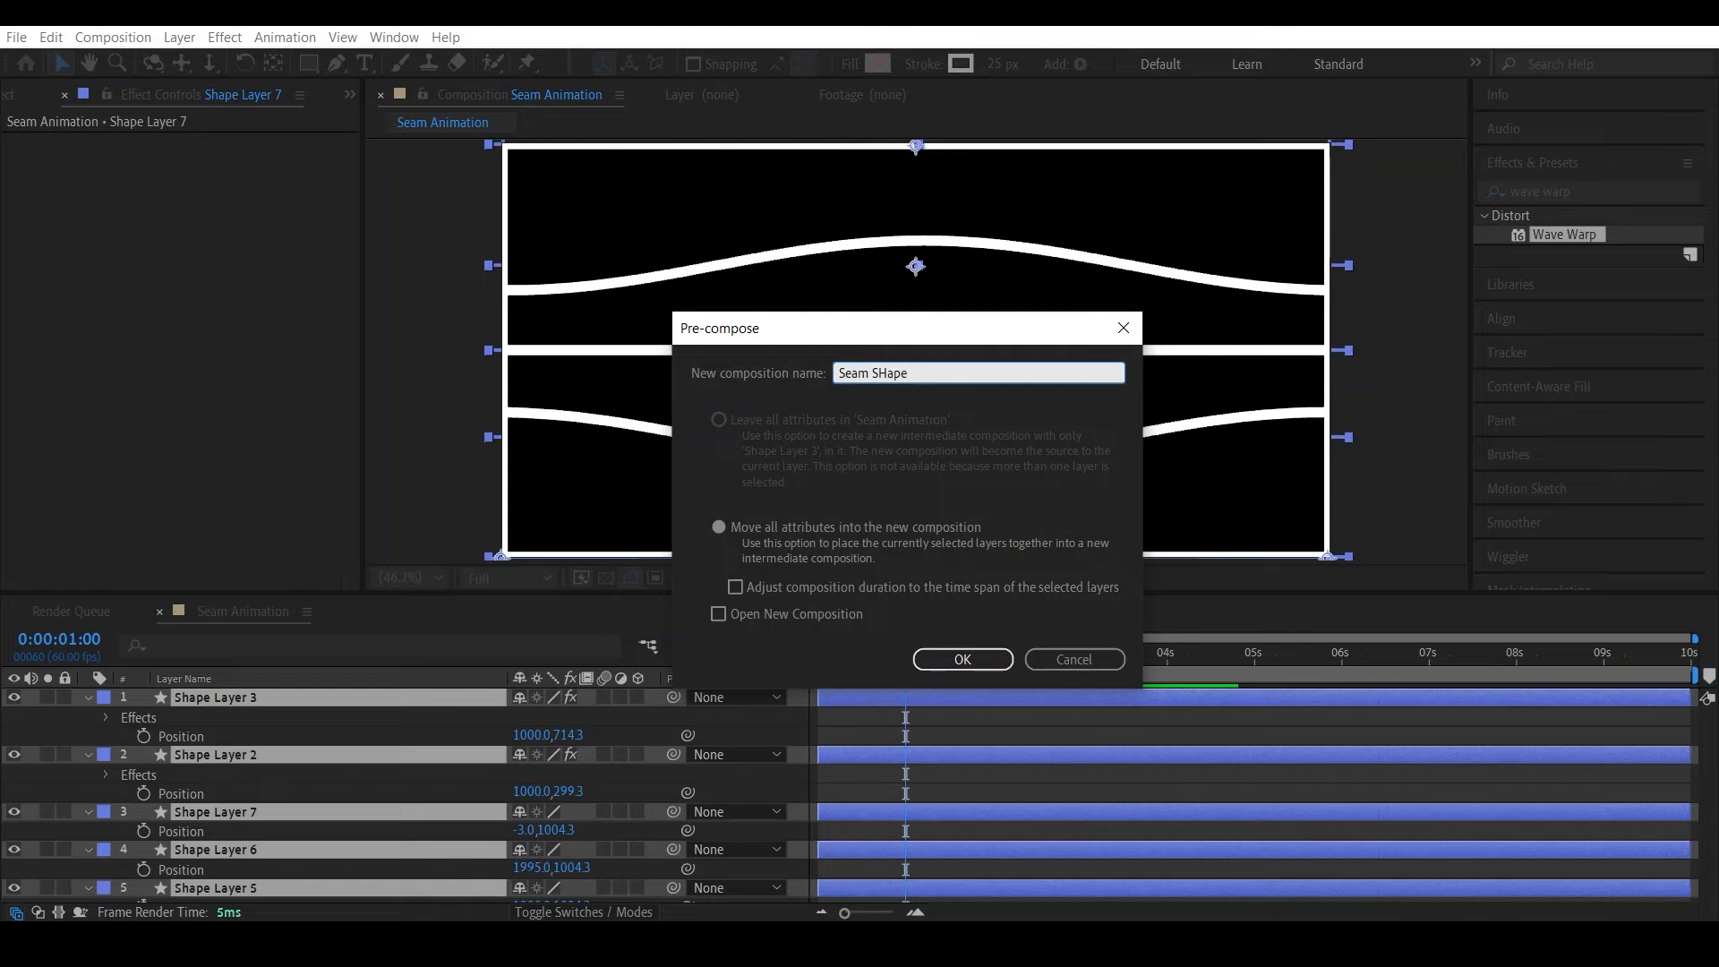
pyautogui.press('BackSpace')
pyautogui.press('BackSpace')
pyautogui.press('BackSpace')
pyautogui.press('BackSpace')
pyautogui.write('hape')
pyautogui.press('Return')
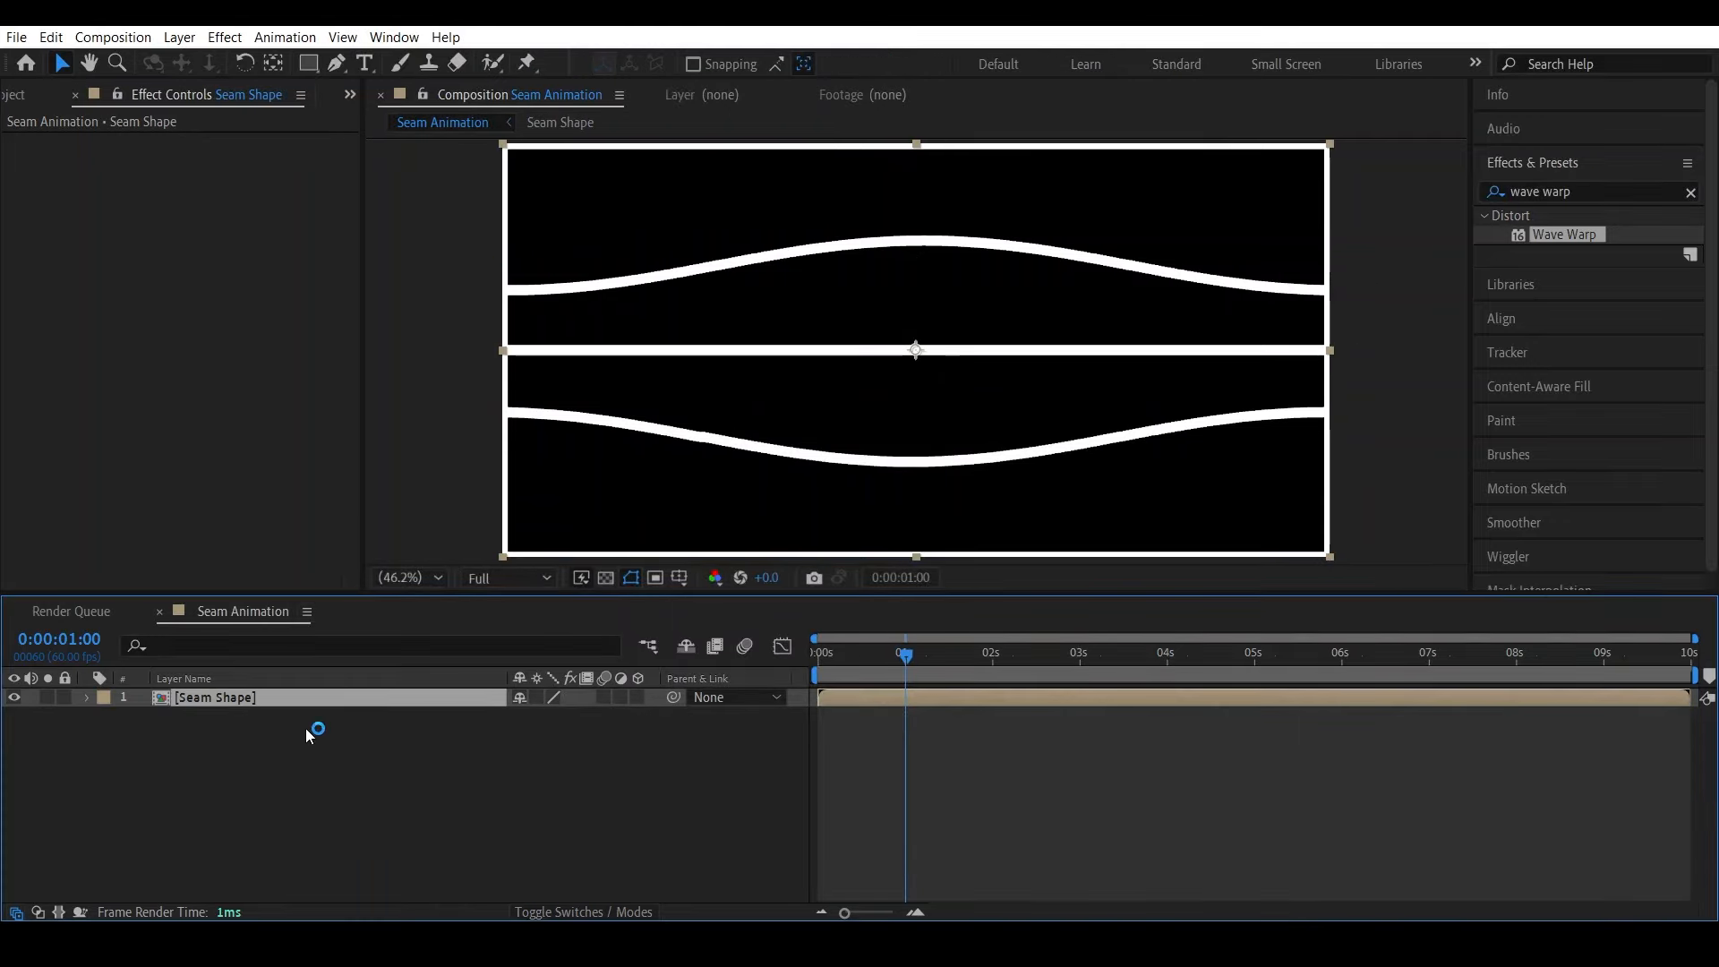
pyautogui.click(312, 759)
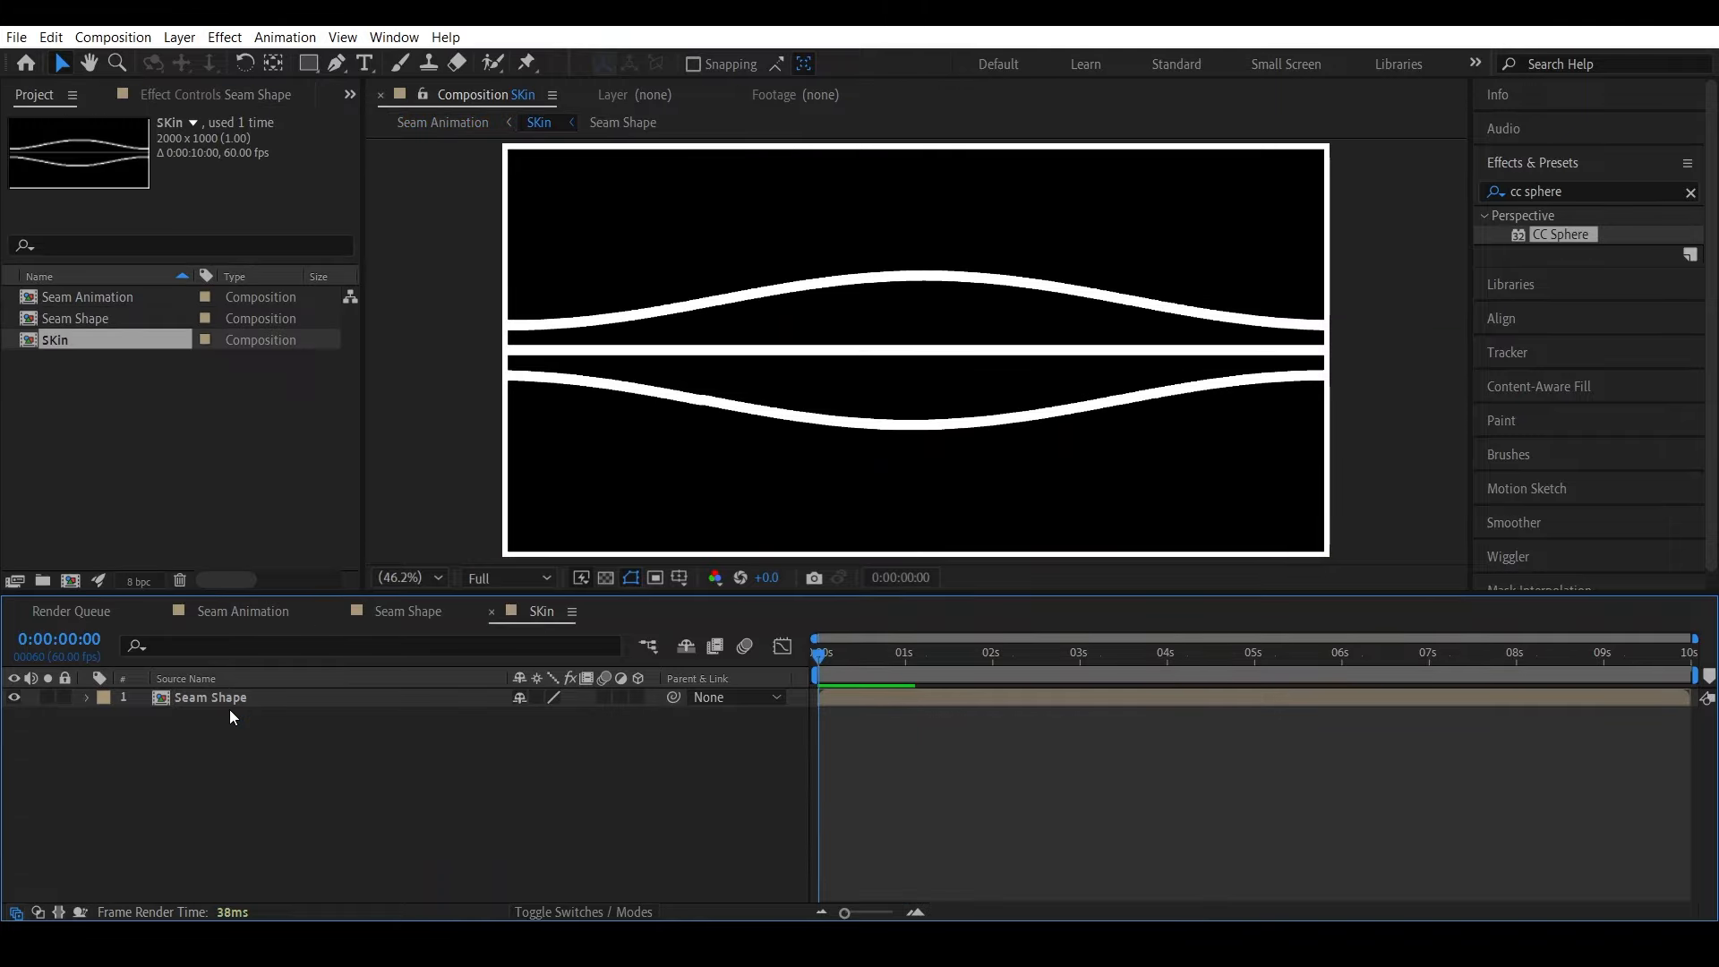
pyautogui.click(218, 696)
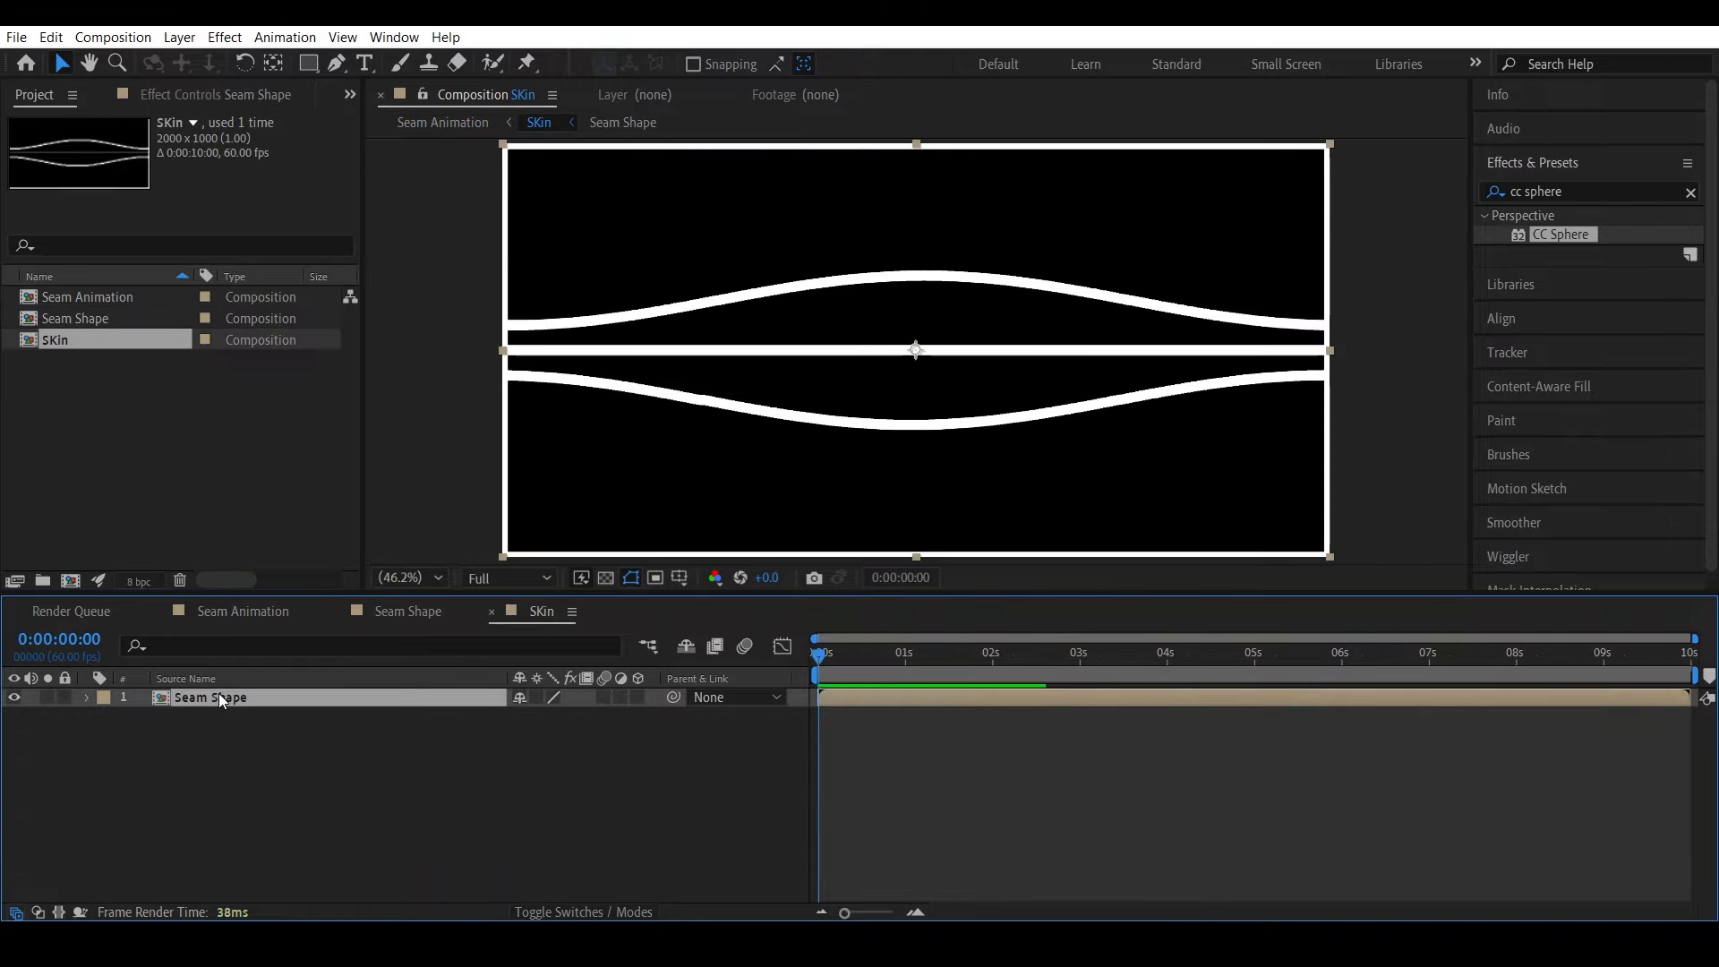
pyautogui.press('p')
pyautogui.moveTo(541, 716); pyautogui.dragTo(635, 793)
pyautogui.hotkey('ctrl', 'z')
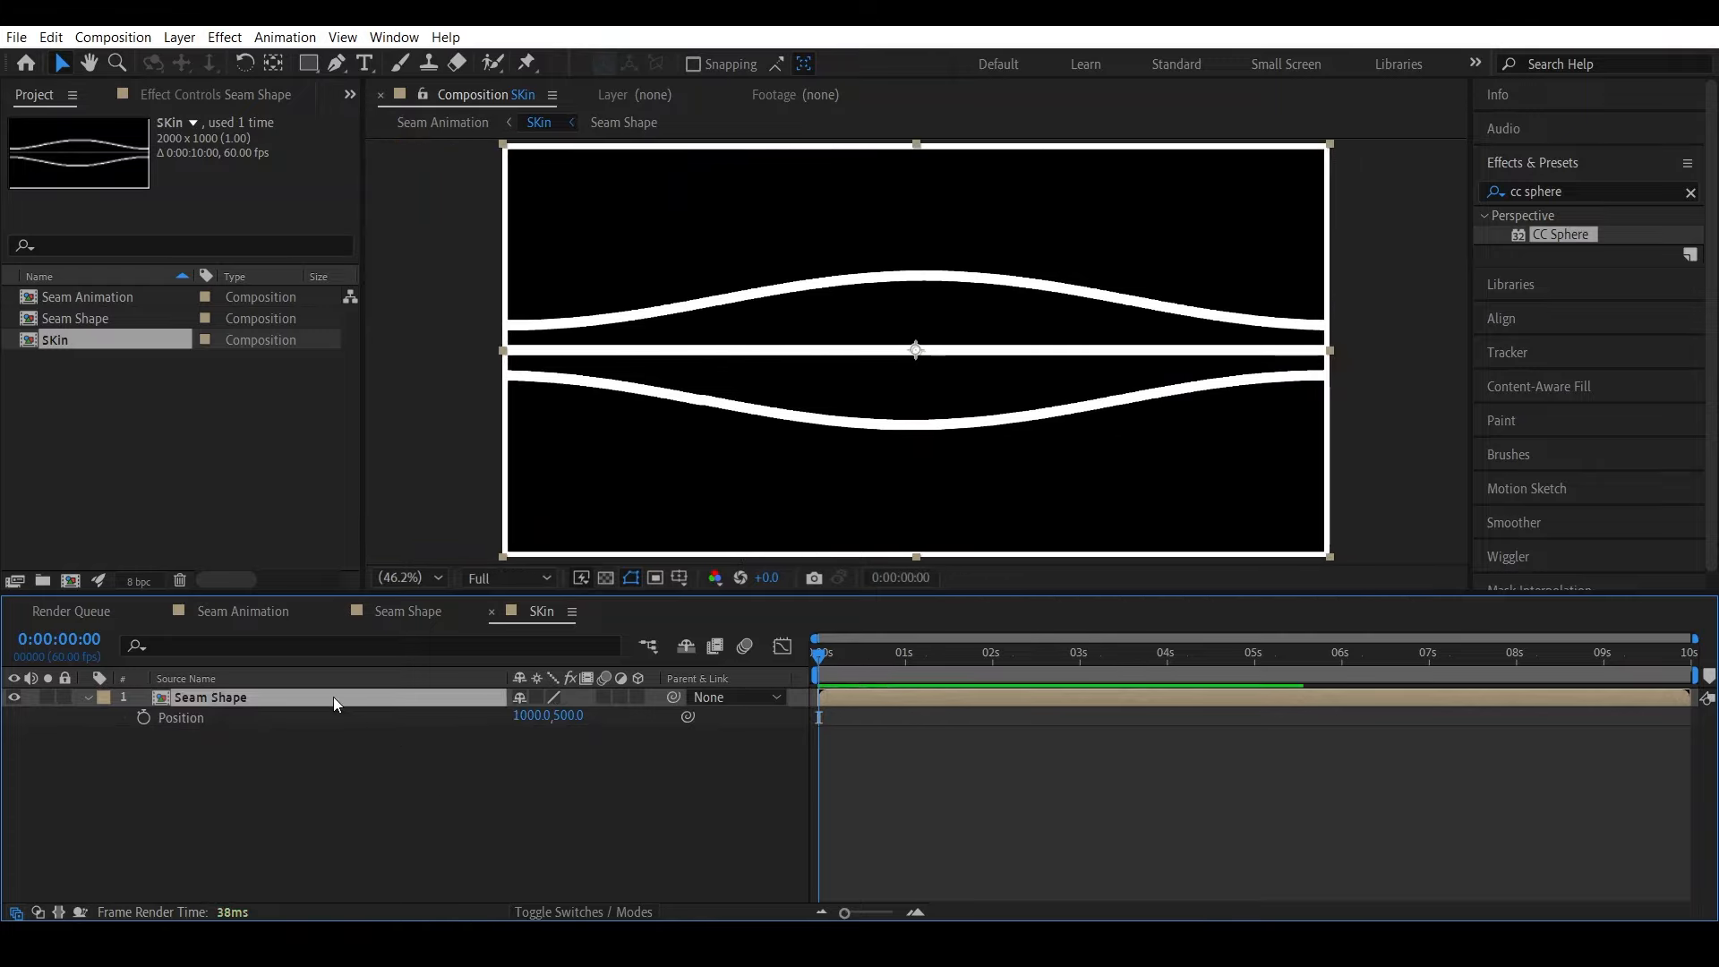
# Unlink the Seam Shape layer's scale proportions in the SKin composition and set its horizontal scale to 50%
pyautogui.press('s')
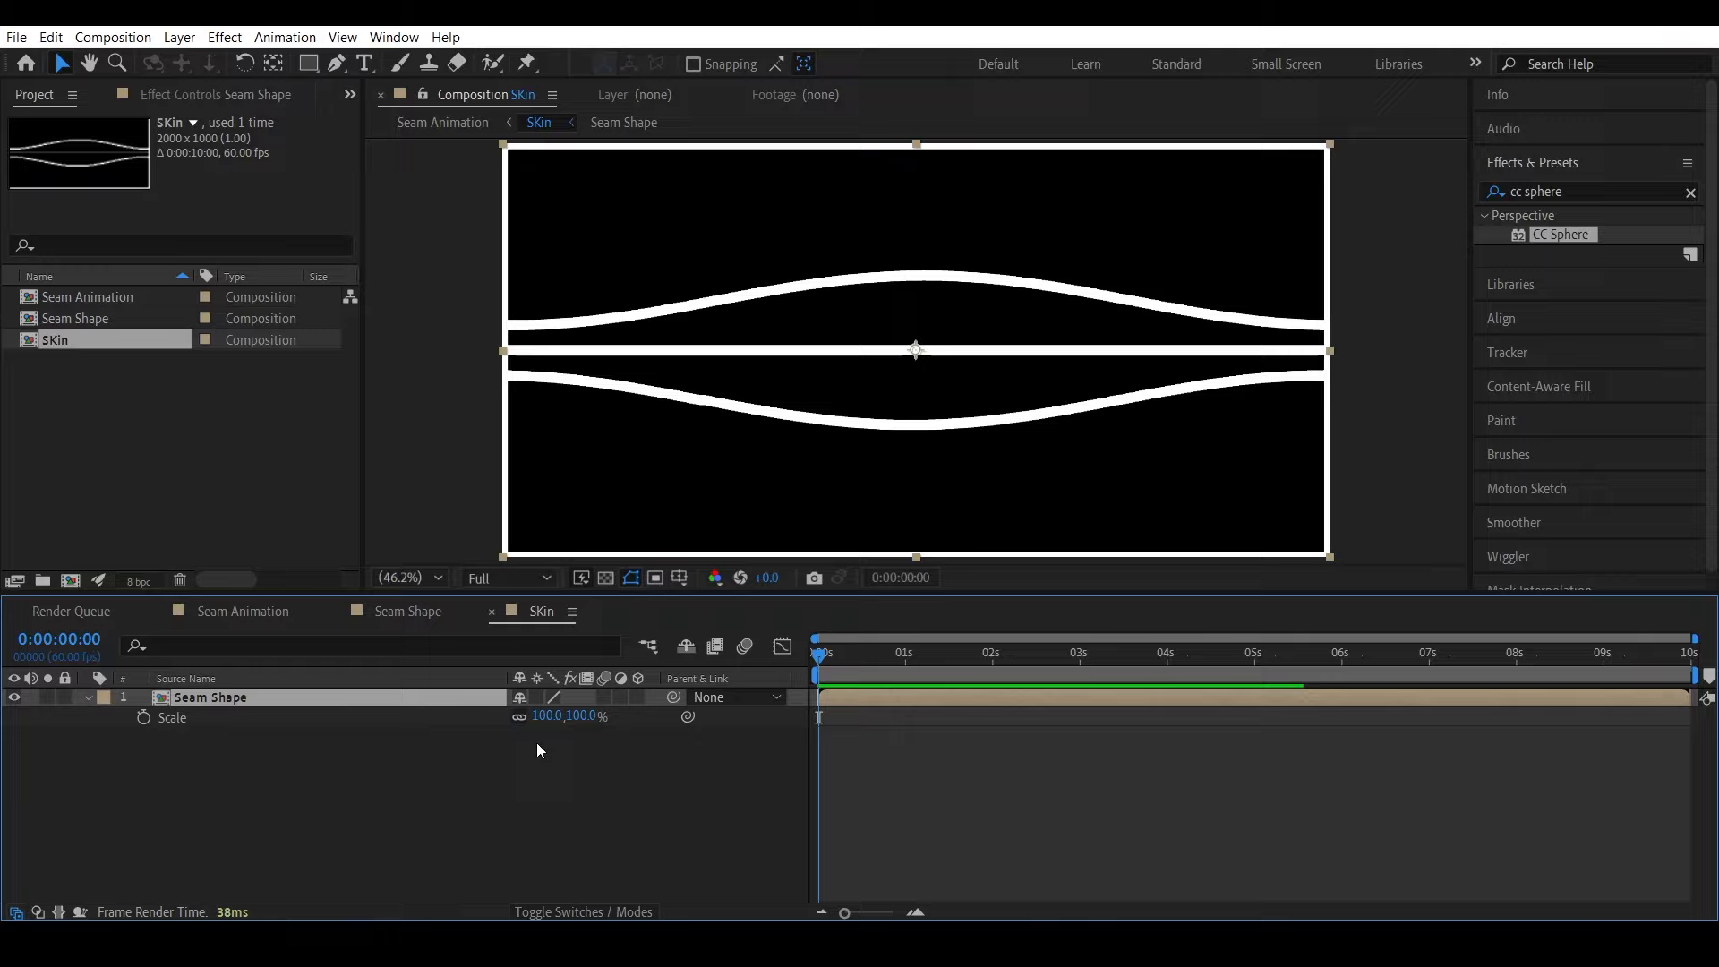
pyautogui.moveTo(548, 717)
pyautogui.mouseDown()
pyautogui.moveTo(525, 717)
pyautogui.moveTo(550, 722)
pyautogui.mouseUp()
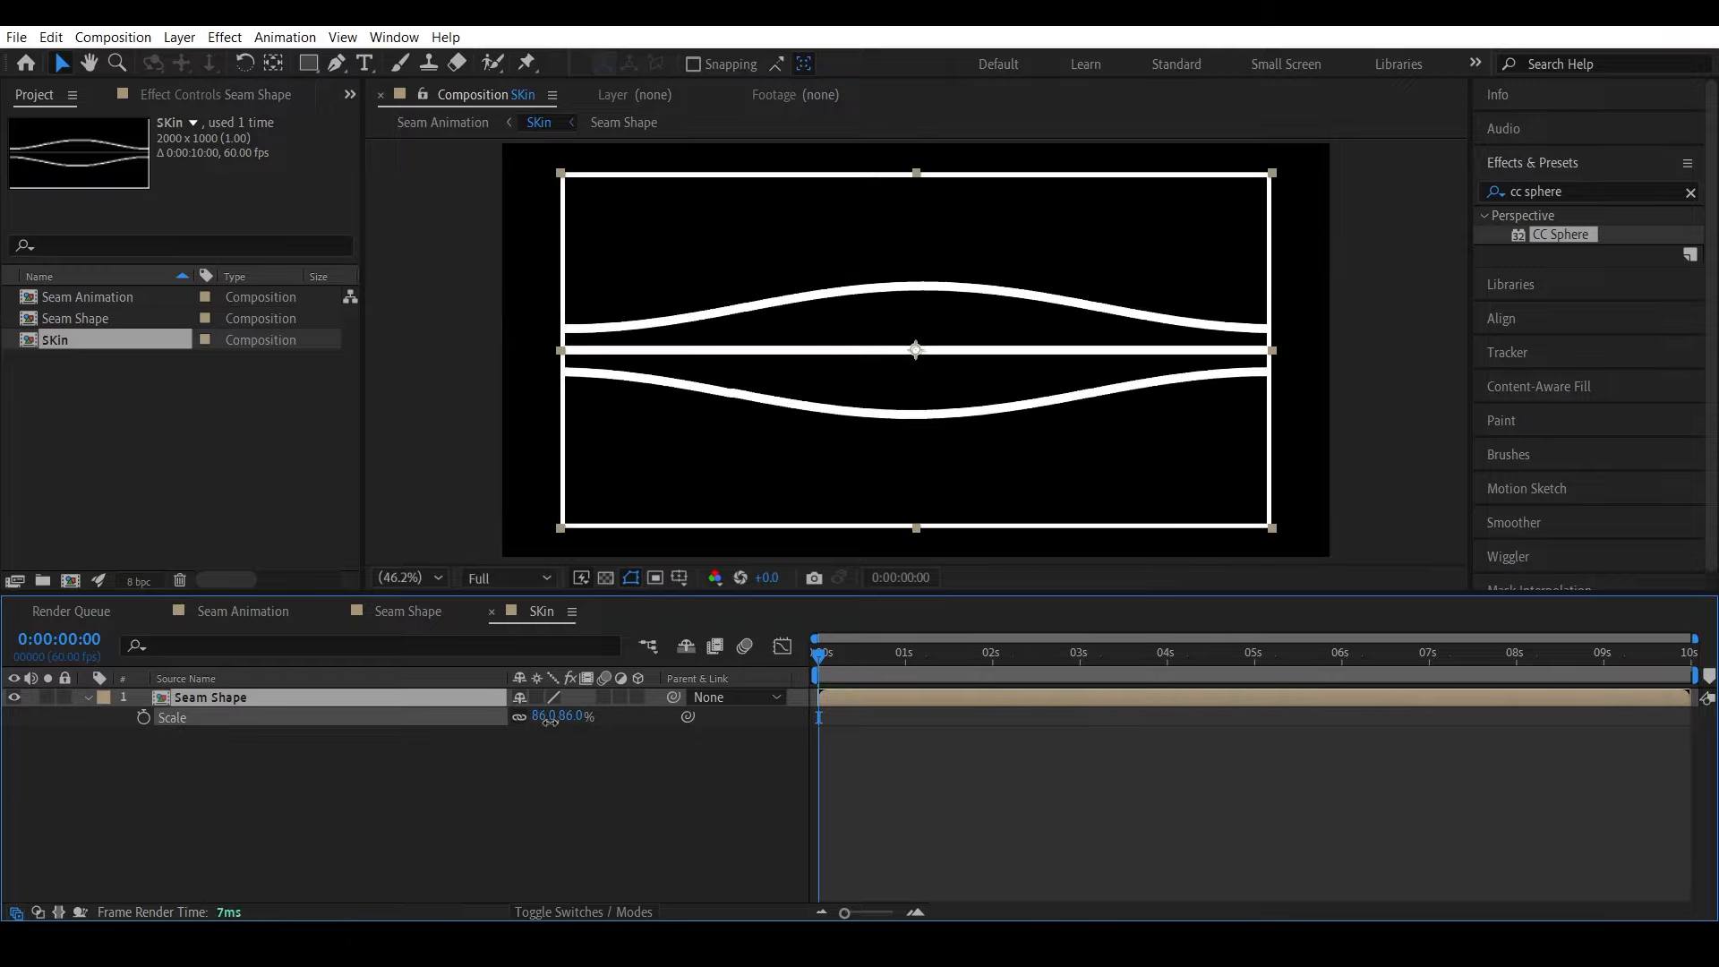
pyautogui.click(550, 721)
pyautogui.write('100')
pyautogui.press('Return')
pyautogui.click(523, 717)
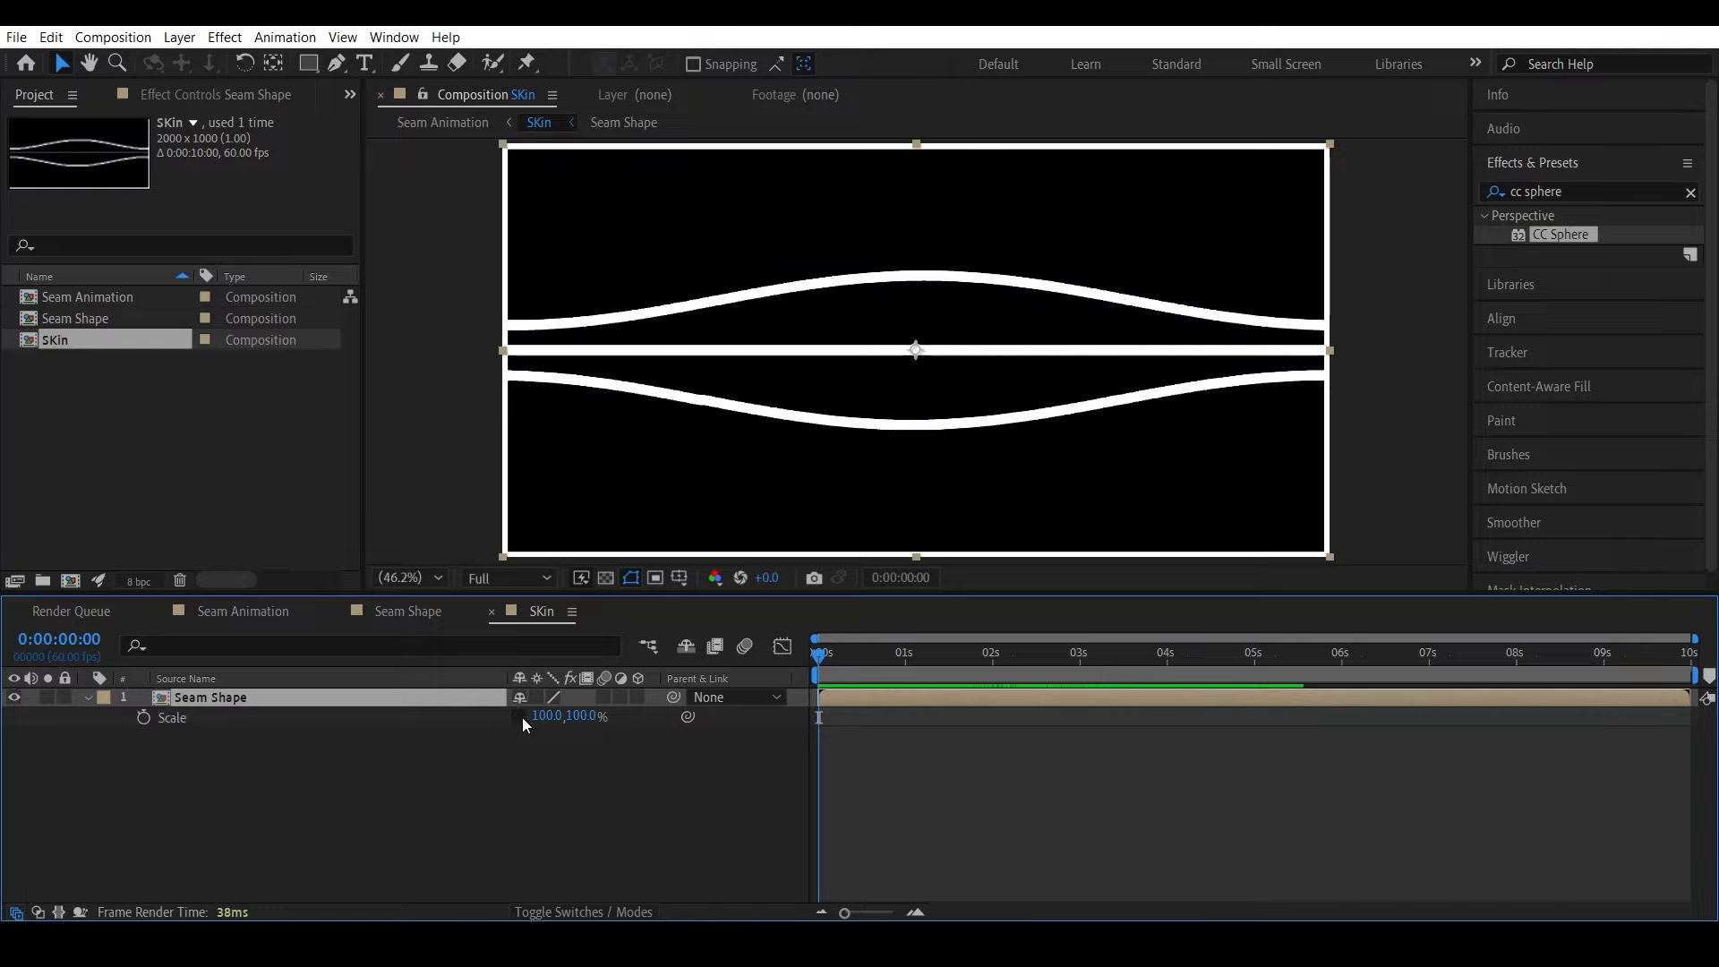
pyautogui.click(545, 717)
pyautogui.press('BackSpace')
pyautogui.press('BackSpace')
pyautogui.write('50')
pyautogui.press('Return')
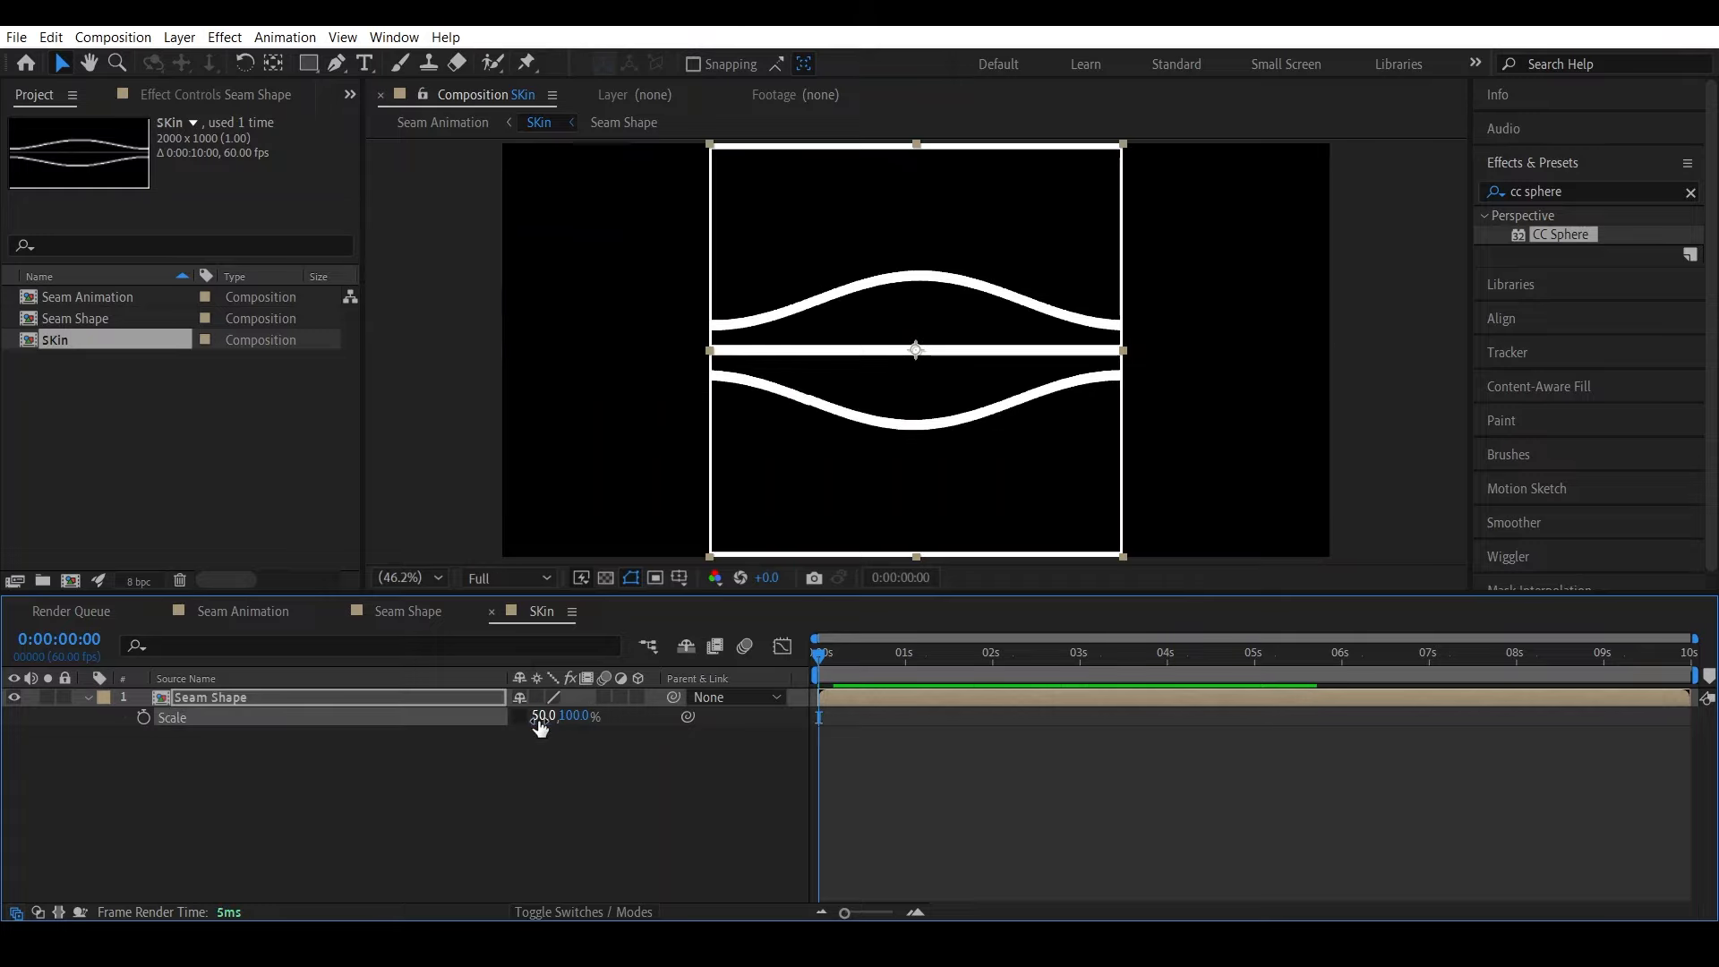
# Set the Seam Shape layer's X position to 500 so it fills one half of the frame
pyautogui.click(394, 704)
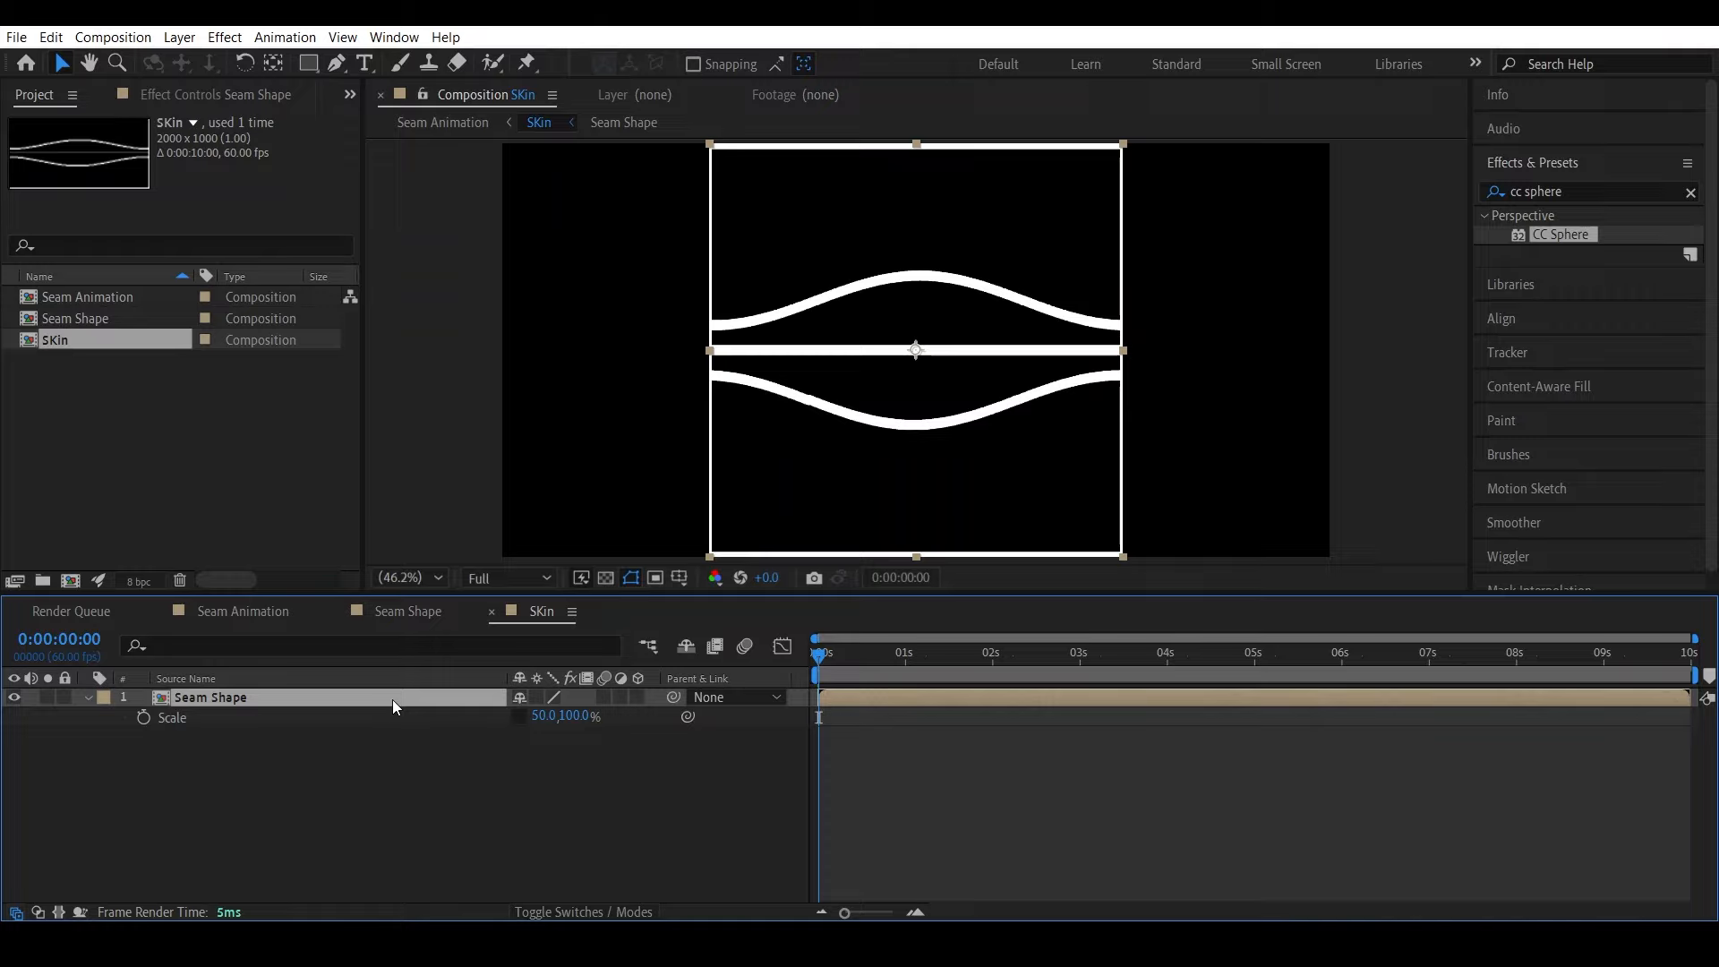
pyautogui.press('p')
pyautogui.moveTo(526, 717); pyautogui.dragTo(5, 730)
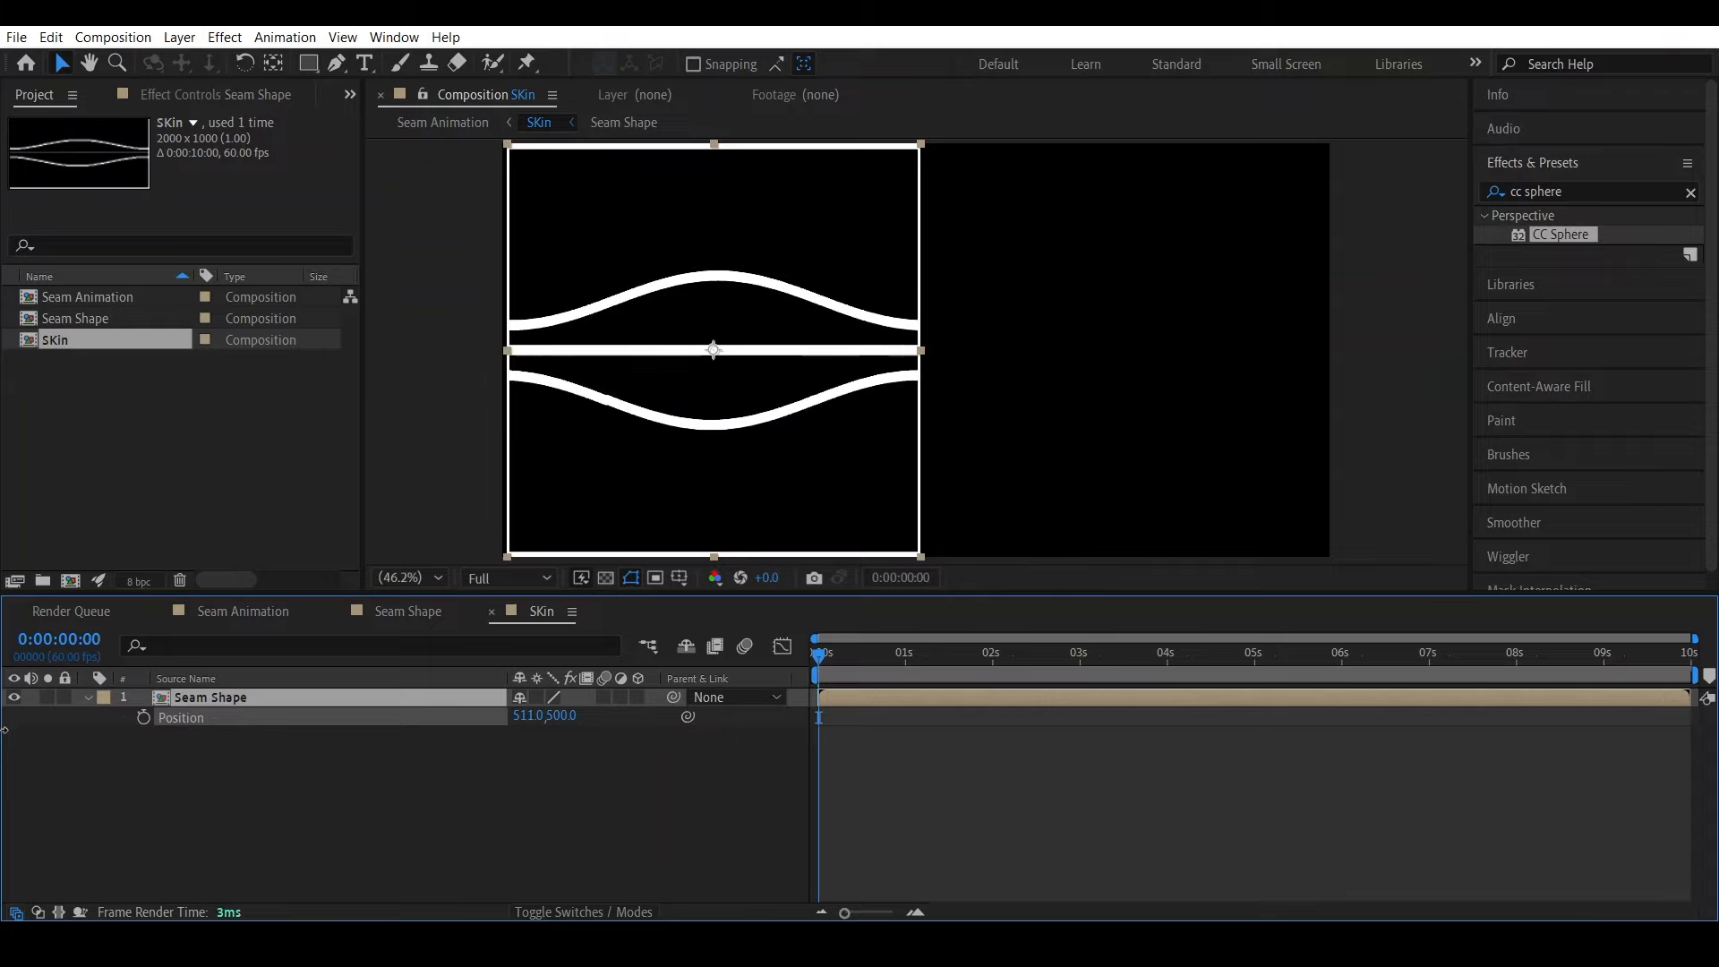
pyautogui.moveTo(526, 716); pyautogui.dragTo(548, 717)
pyautogui.click(529, 716)
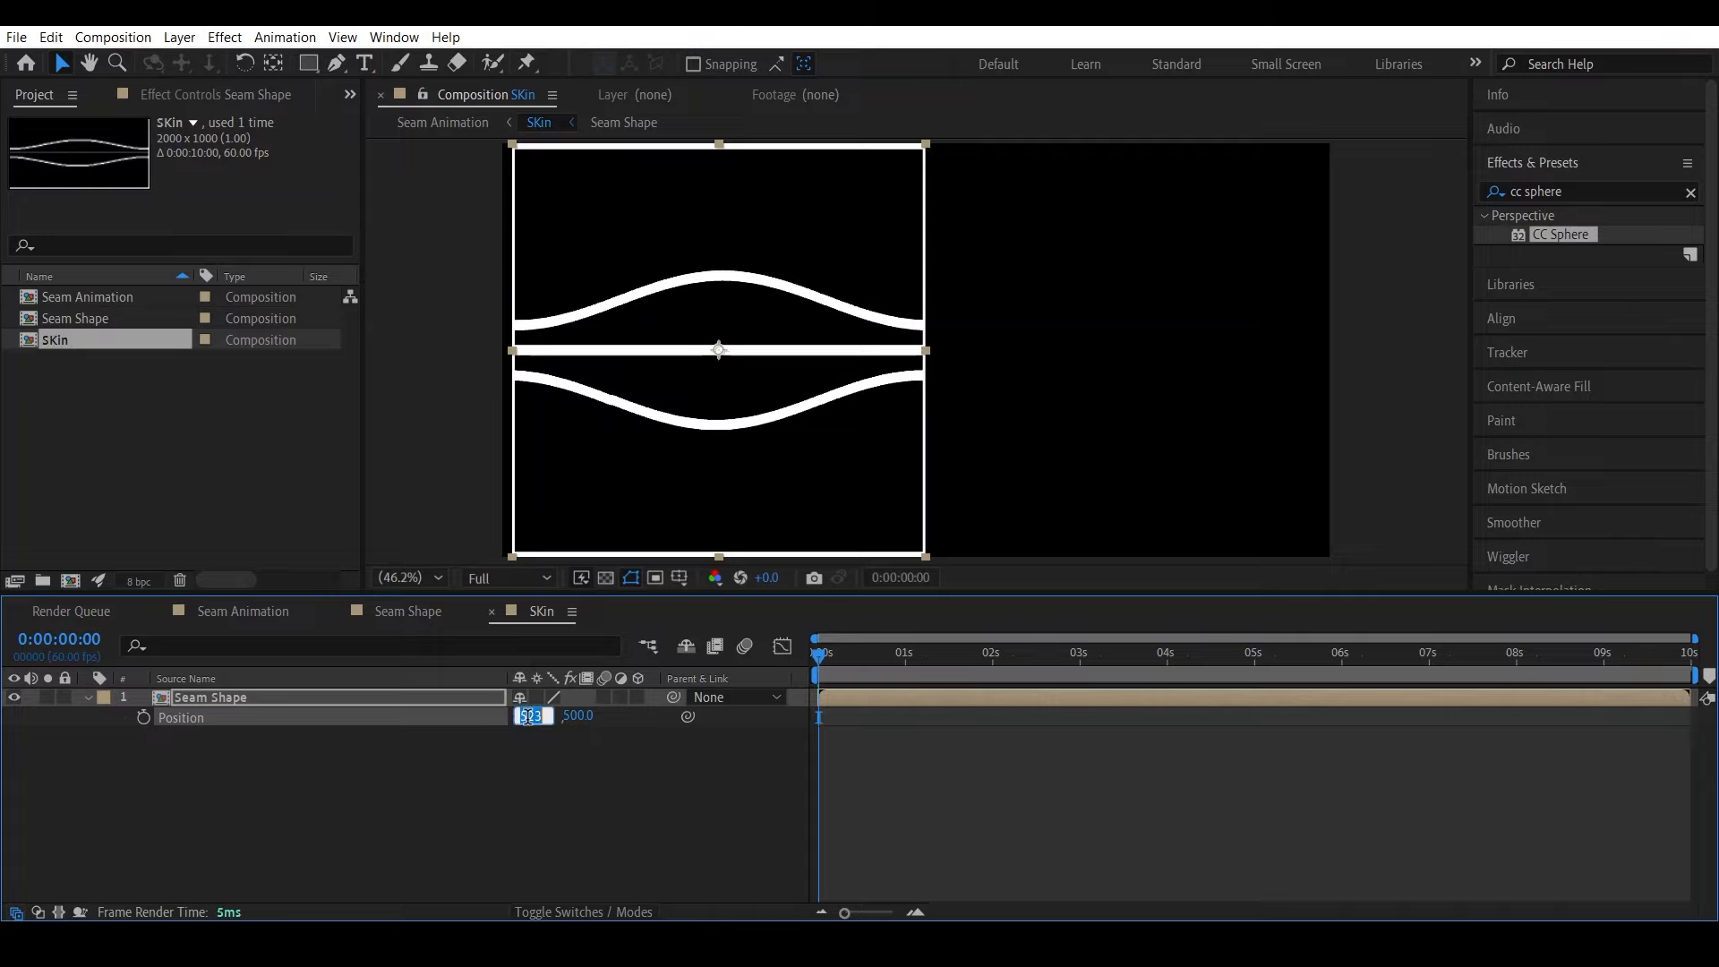
pyautogui.write('500')
pyautogui.press('Return')
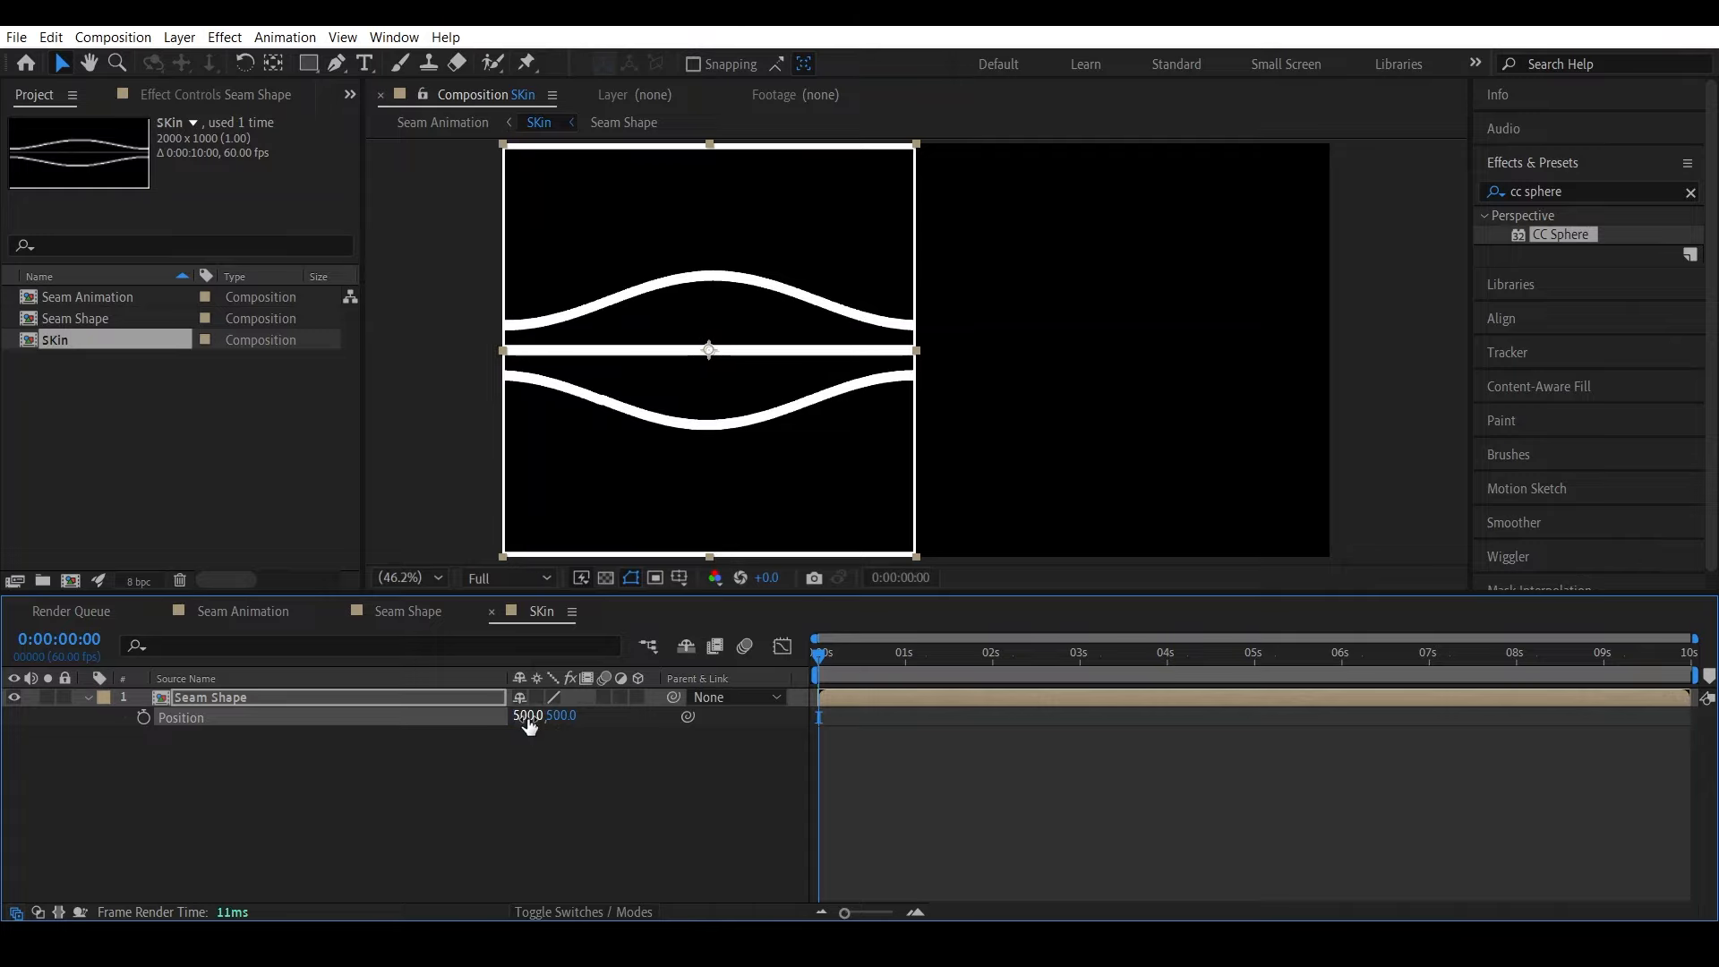
pyautogui.click(467, 758)
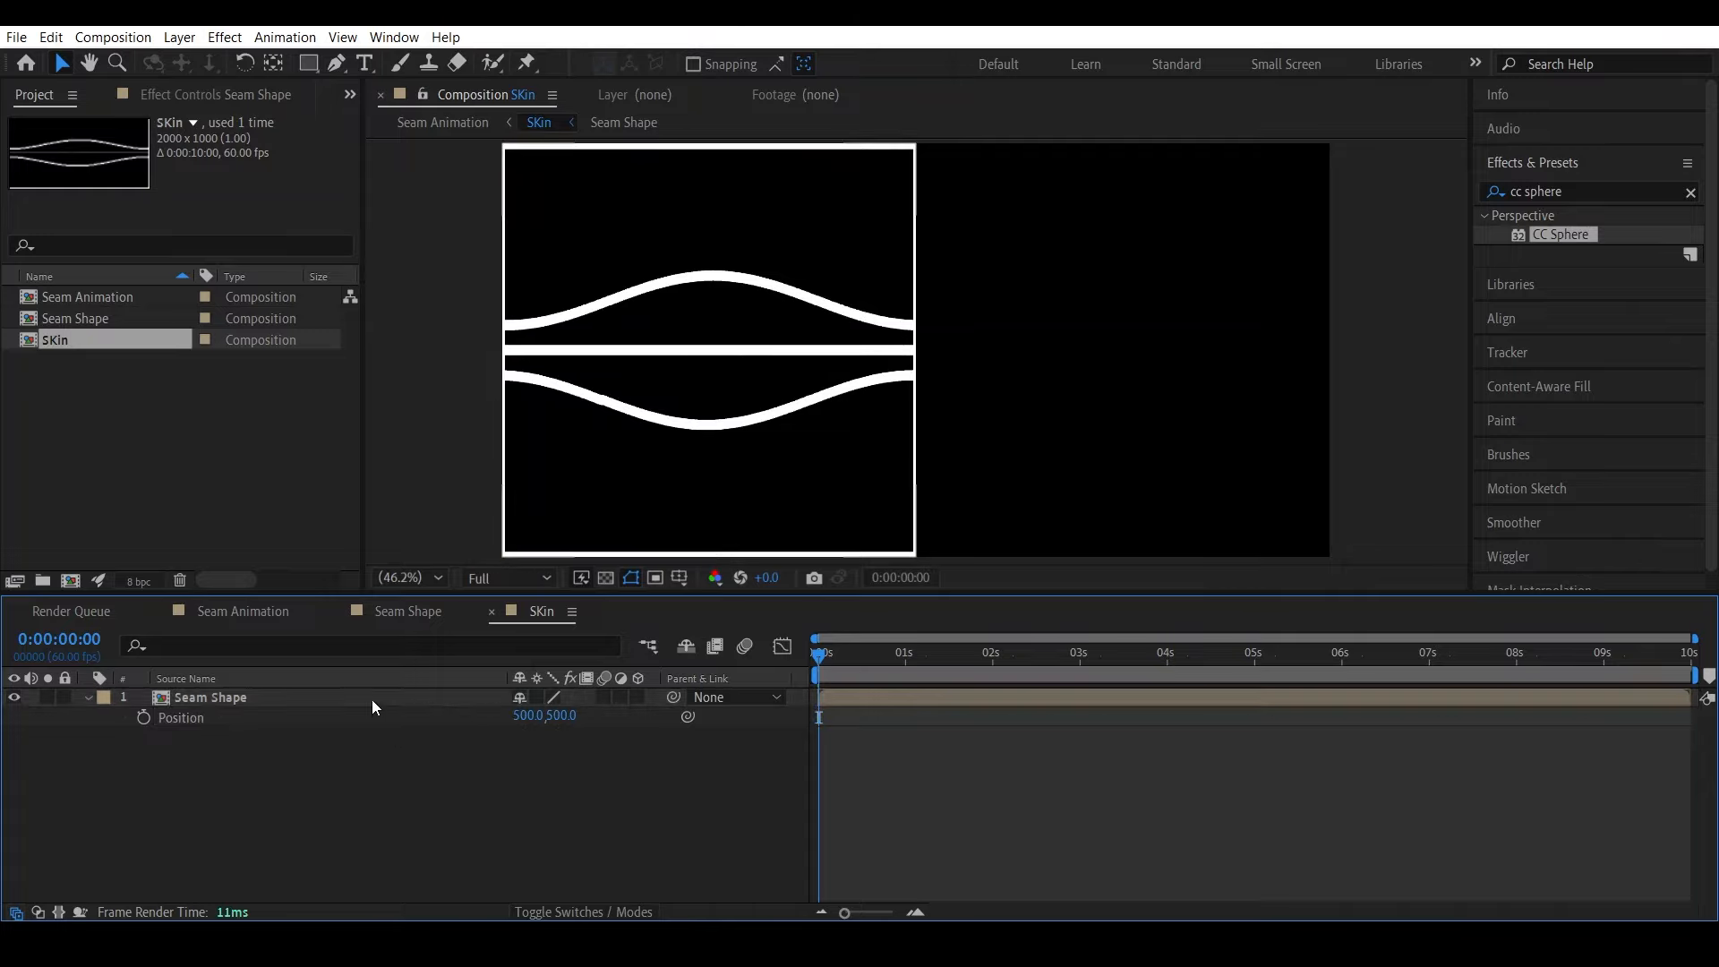
# Duplicate the Seam Shape layer and set the copy's X position to 1500
pyautogui.click(373, 700)
pyautogui.hotkey('ctrl', 'd')
pyautogui.press('p')
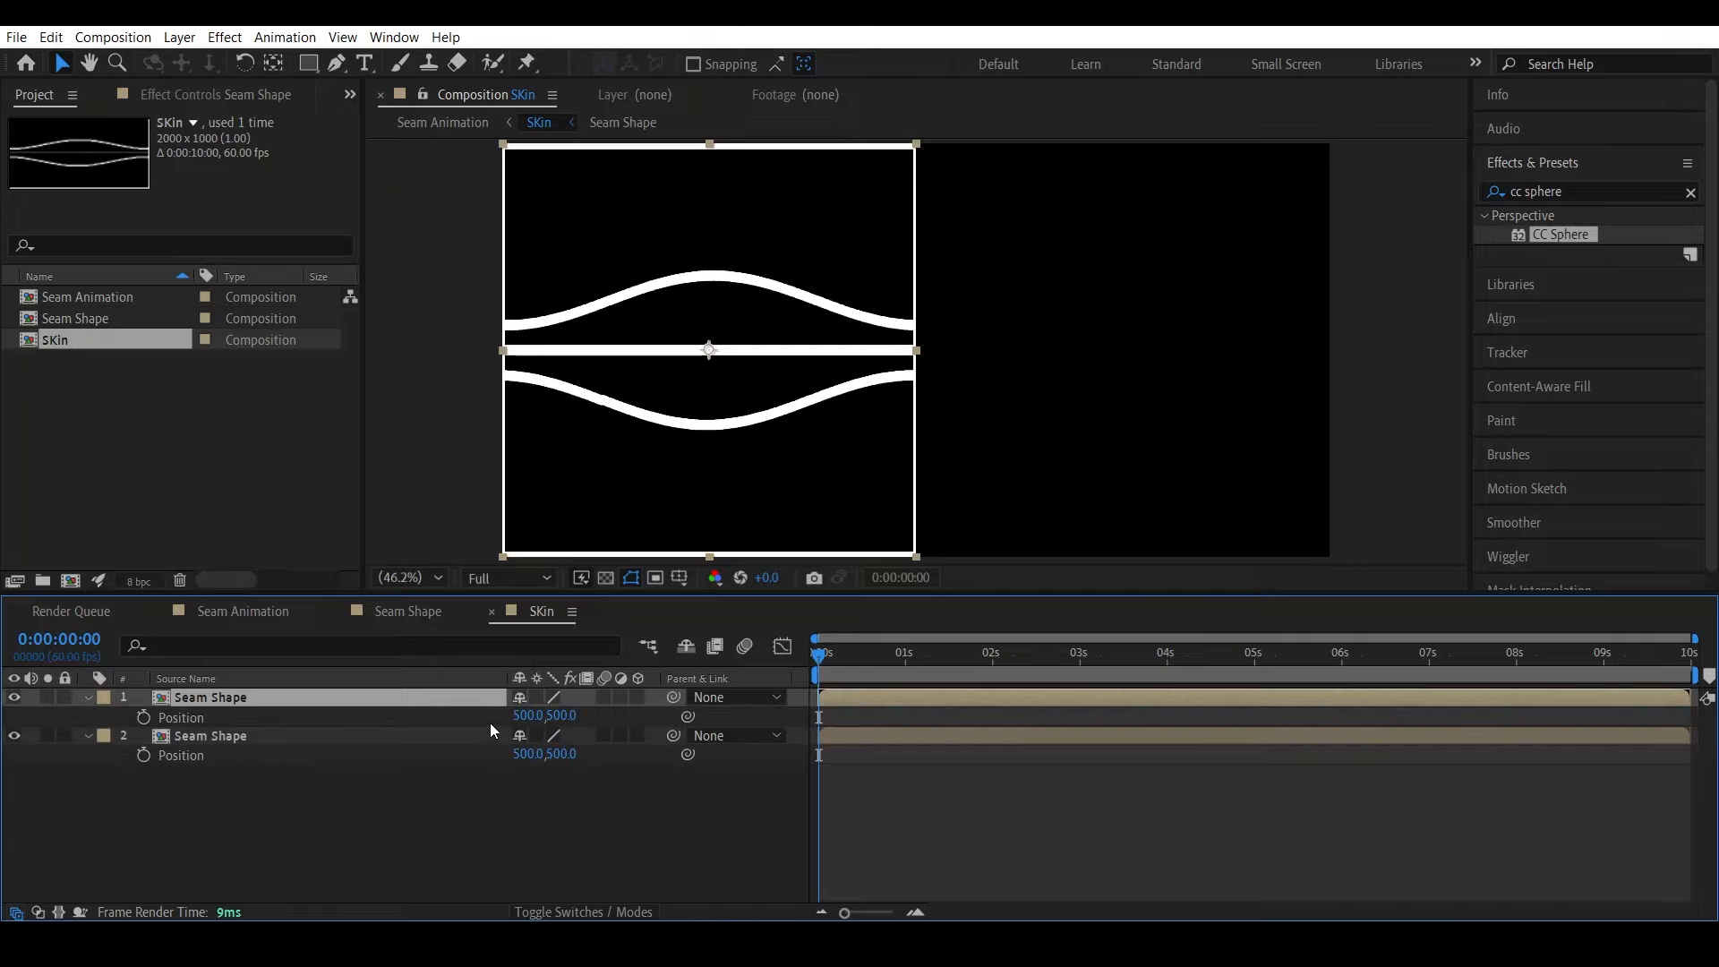
pyautogui.moveTo(525, 716); pyautogui.dragTo(739, 717)
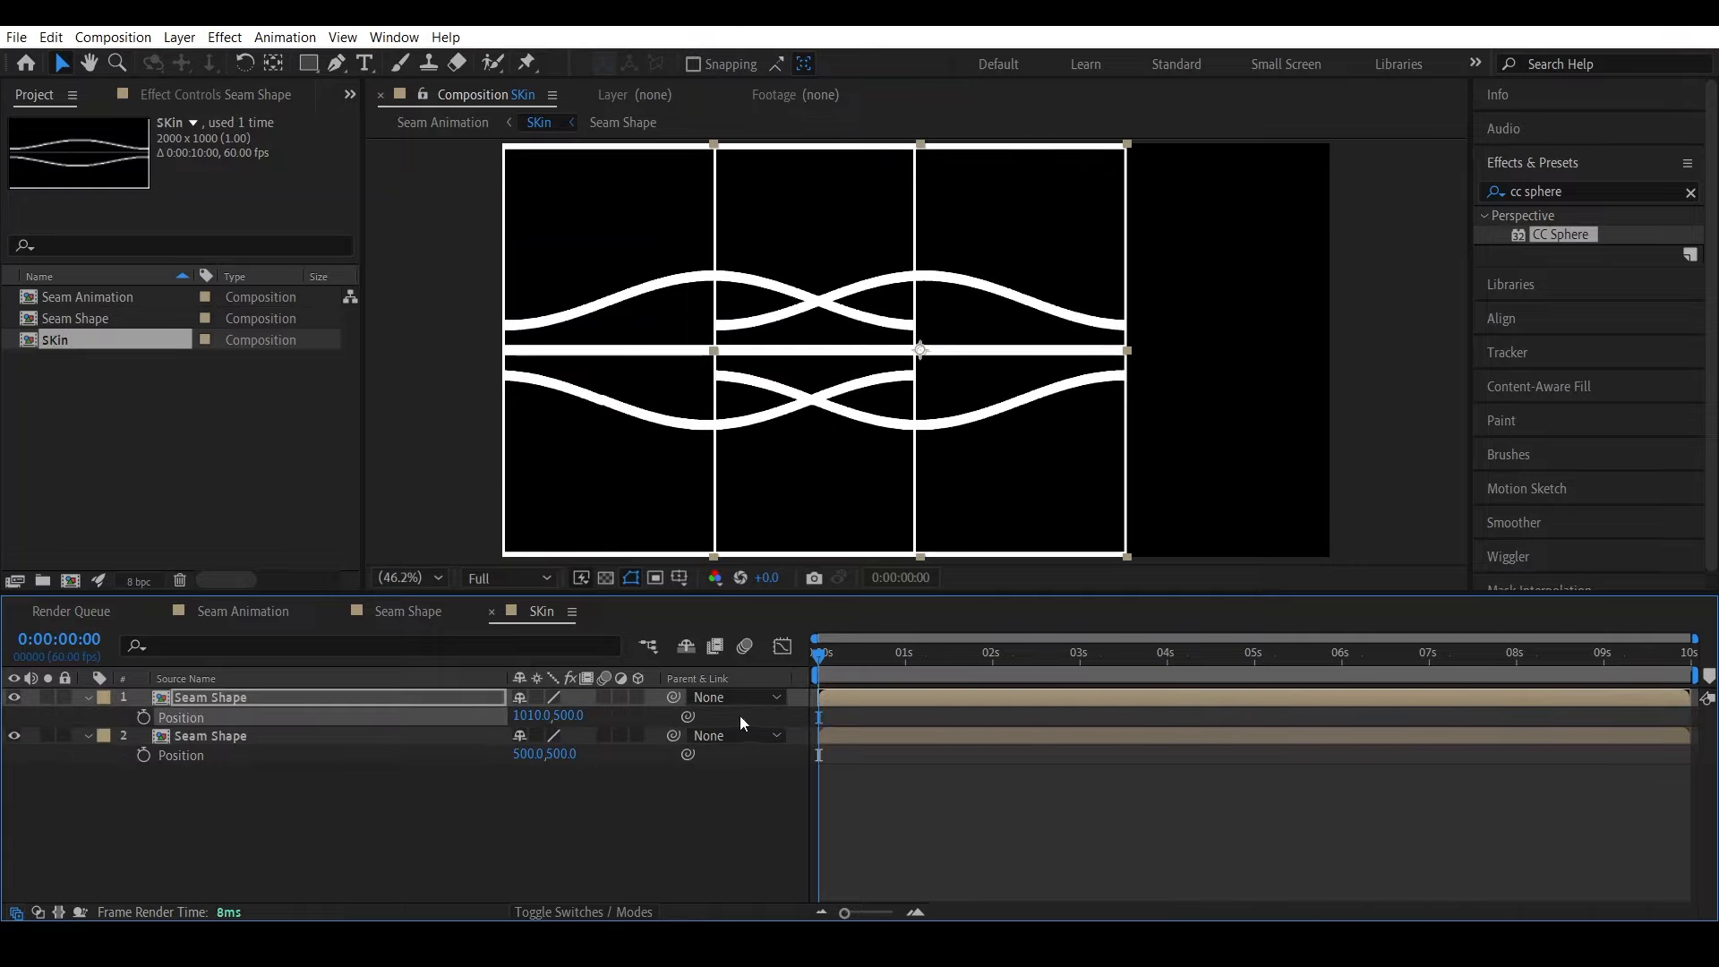
pyautogui.click(537, 716)
pyautogui.write('15')
pyautogui.press('Return')
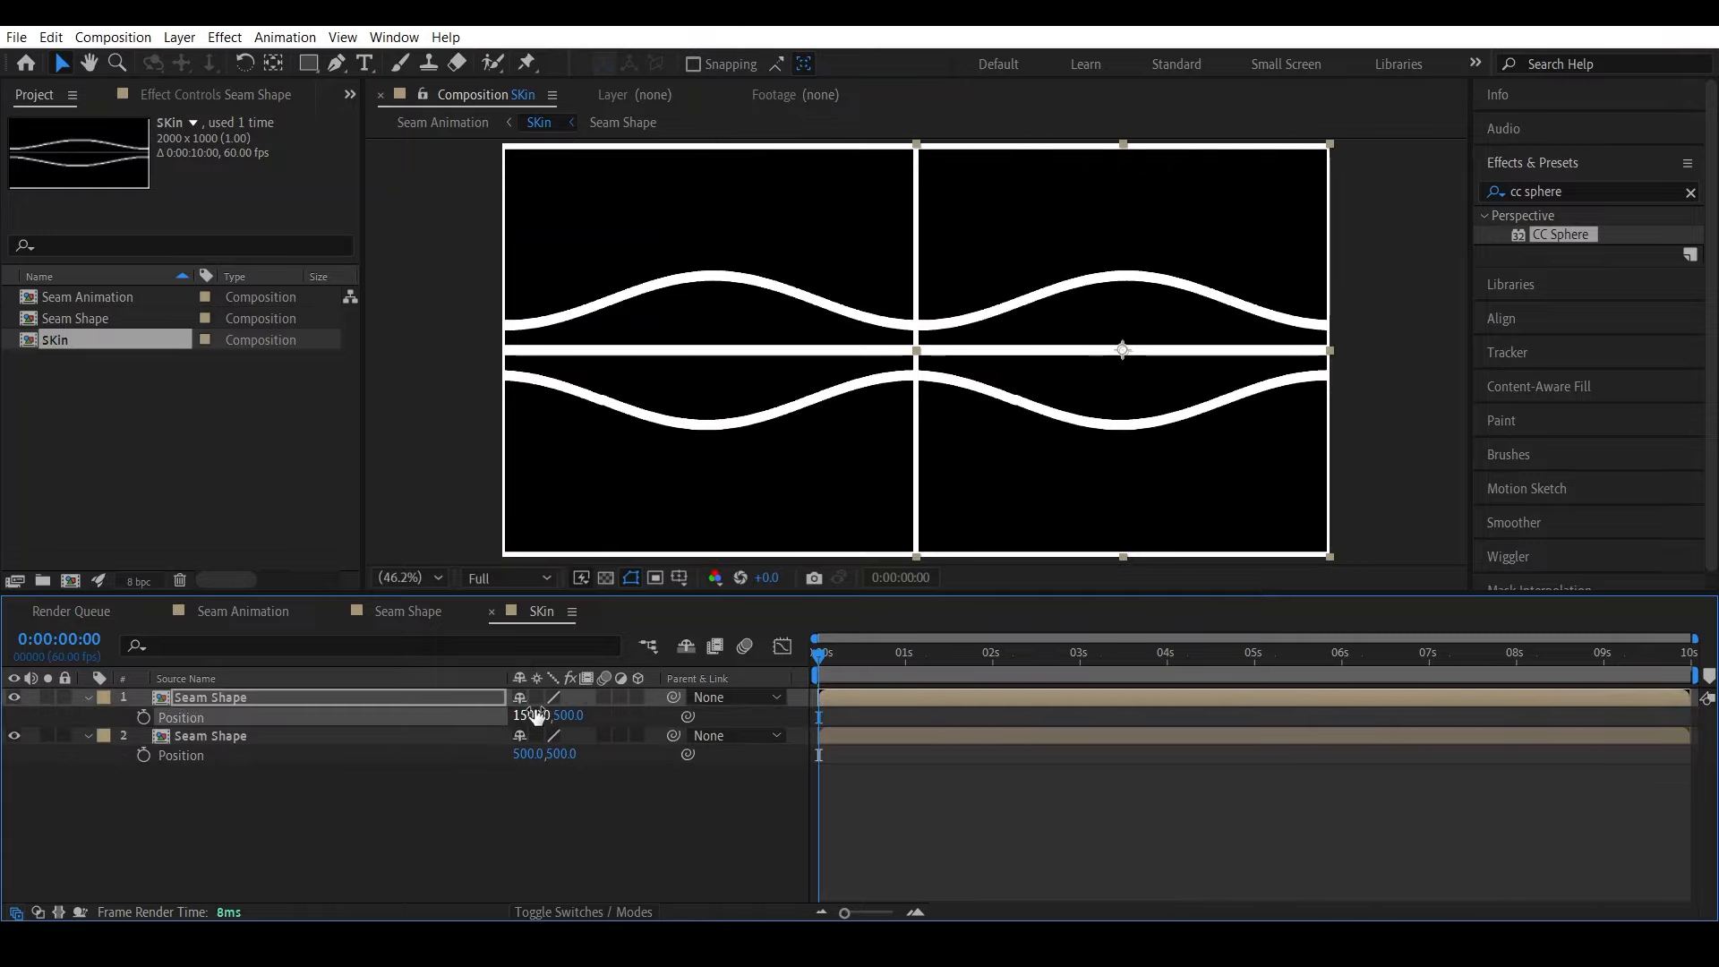
# Pre-compose both Seam Shape layers into a new composition named SHape
pyautogui.click(303, 697)
pyautogui.keyDown('shift'); pyautogui.click(269, 734); pyautogui.keyUp('shift')
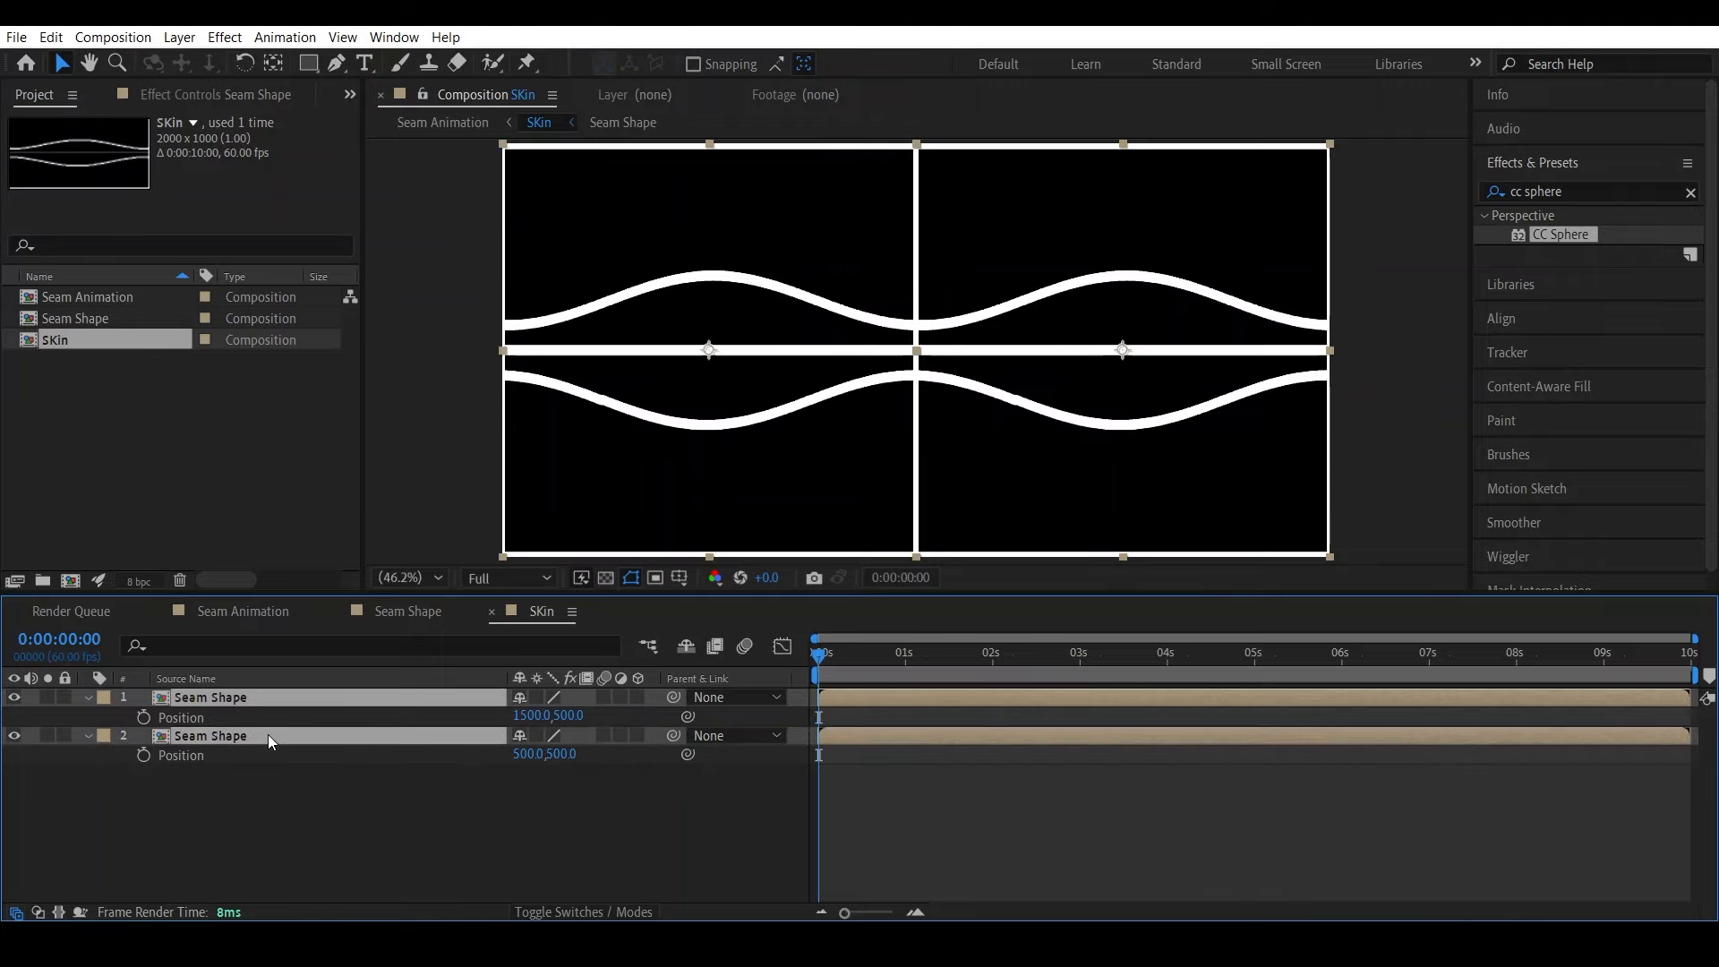
pyautogui.rightClick(266, 734)
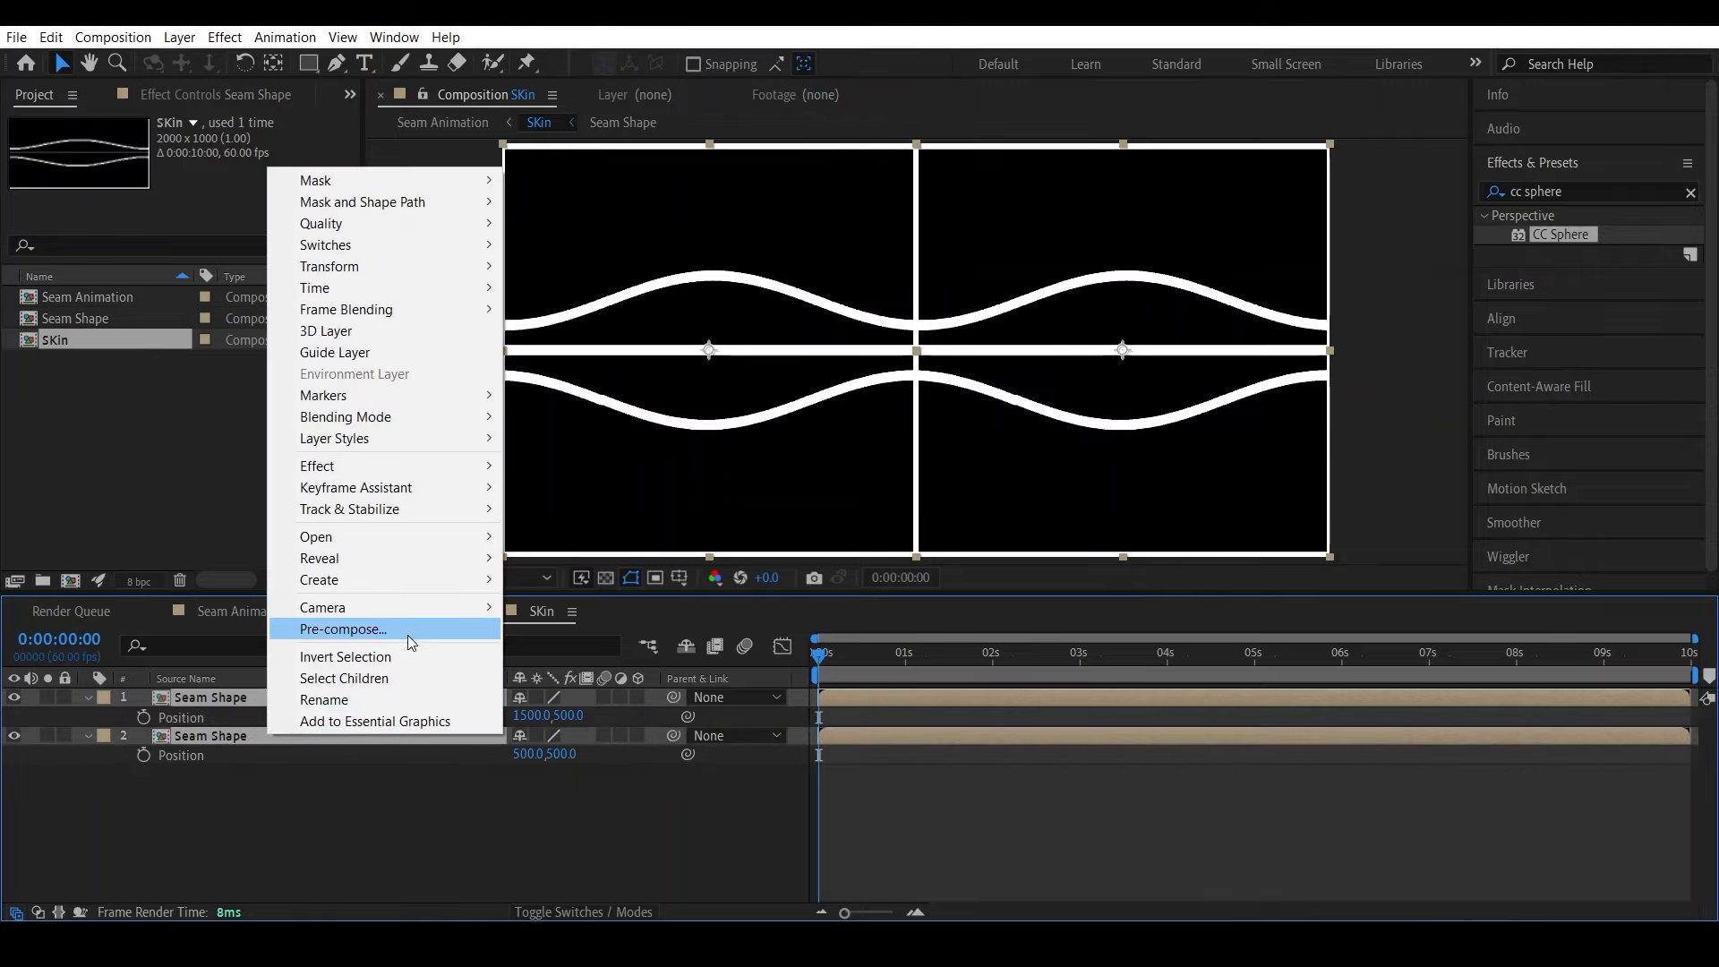
pyautogui.click(408, 634)
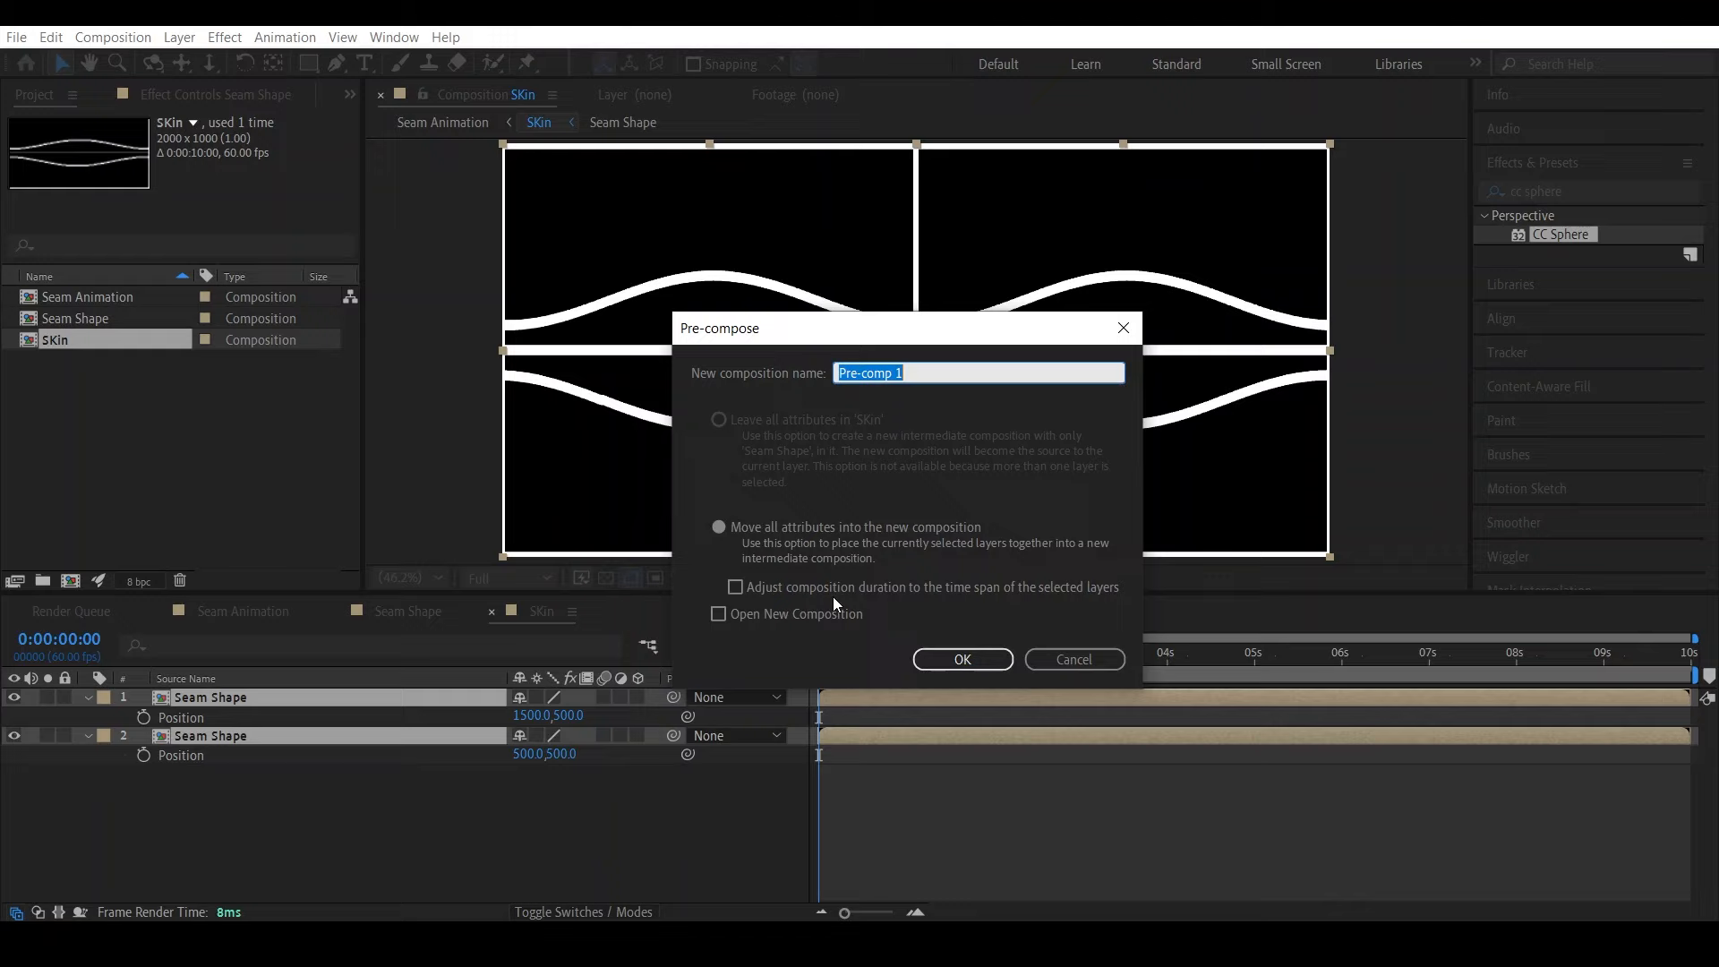
pyautogui.write('SHape')
pyautogui.press('Return')
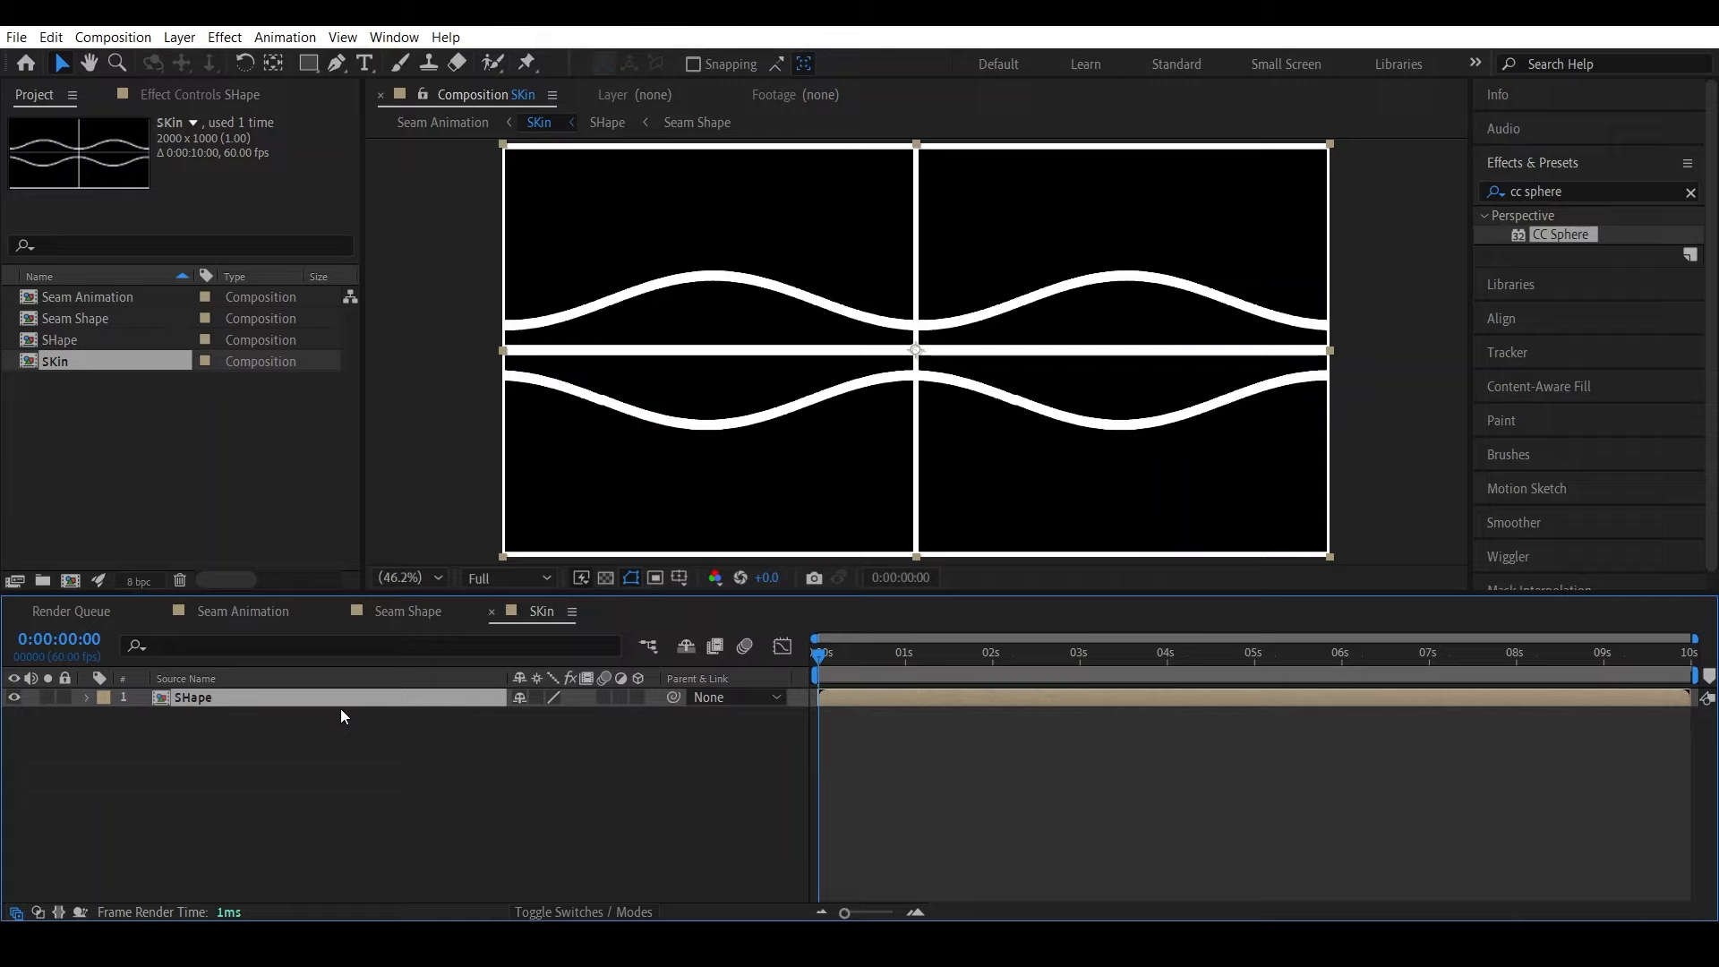
# Duplicate the SHape layer and set the copy's X position to 3000, directly beside the original
pyautogui.hotkey('ctrl', 'd')
pyautogui.press('p')
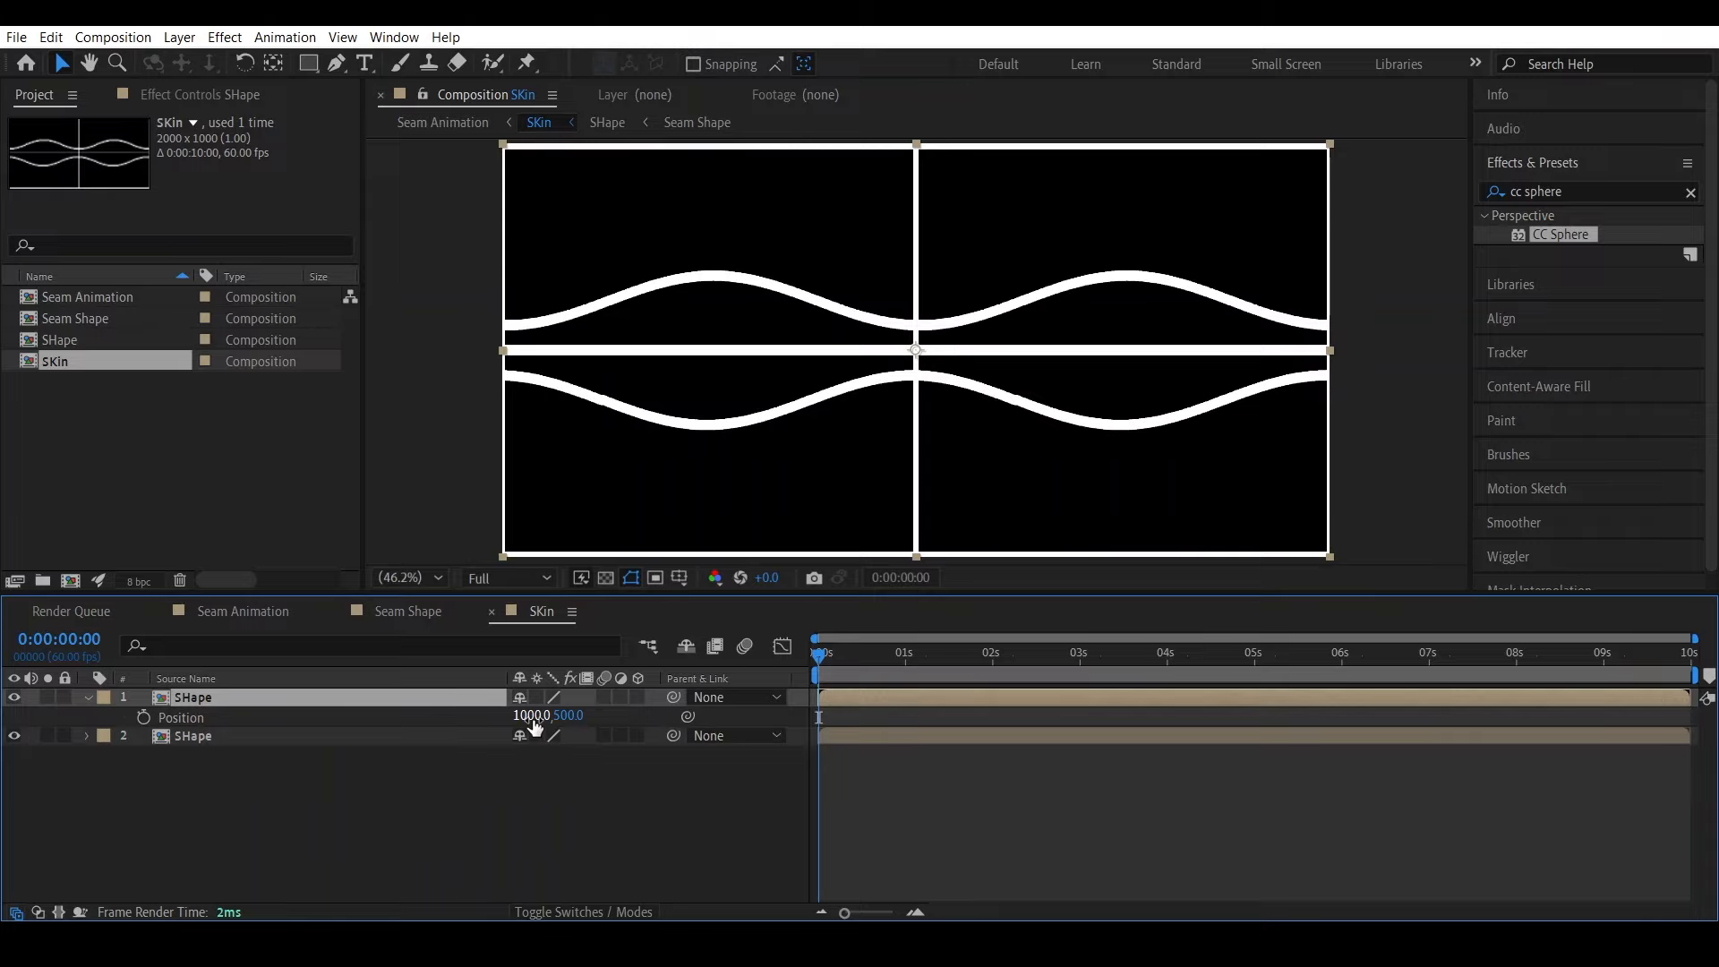
pyautogui.moveTo(535, 718); pyautogui.dragTo(1603, 745)
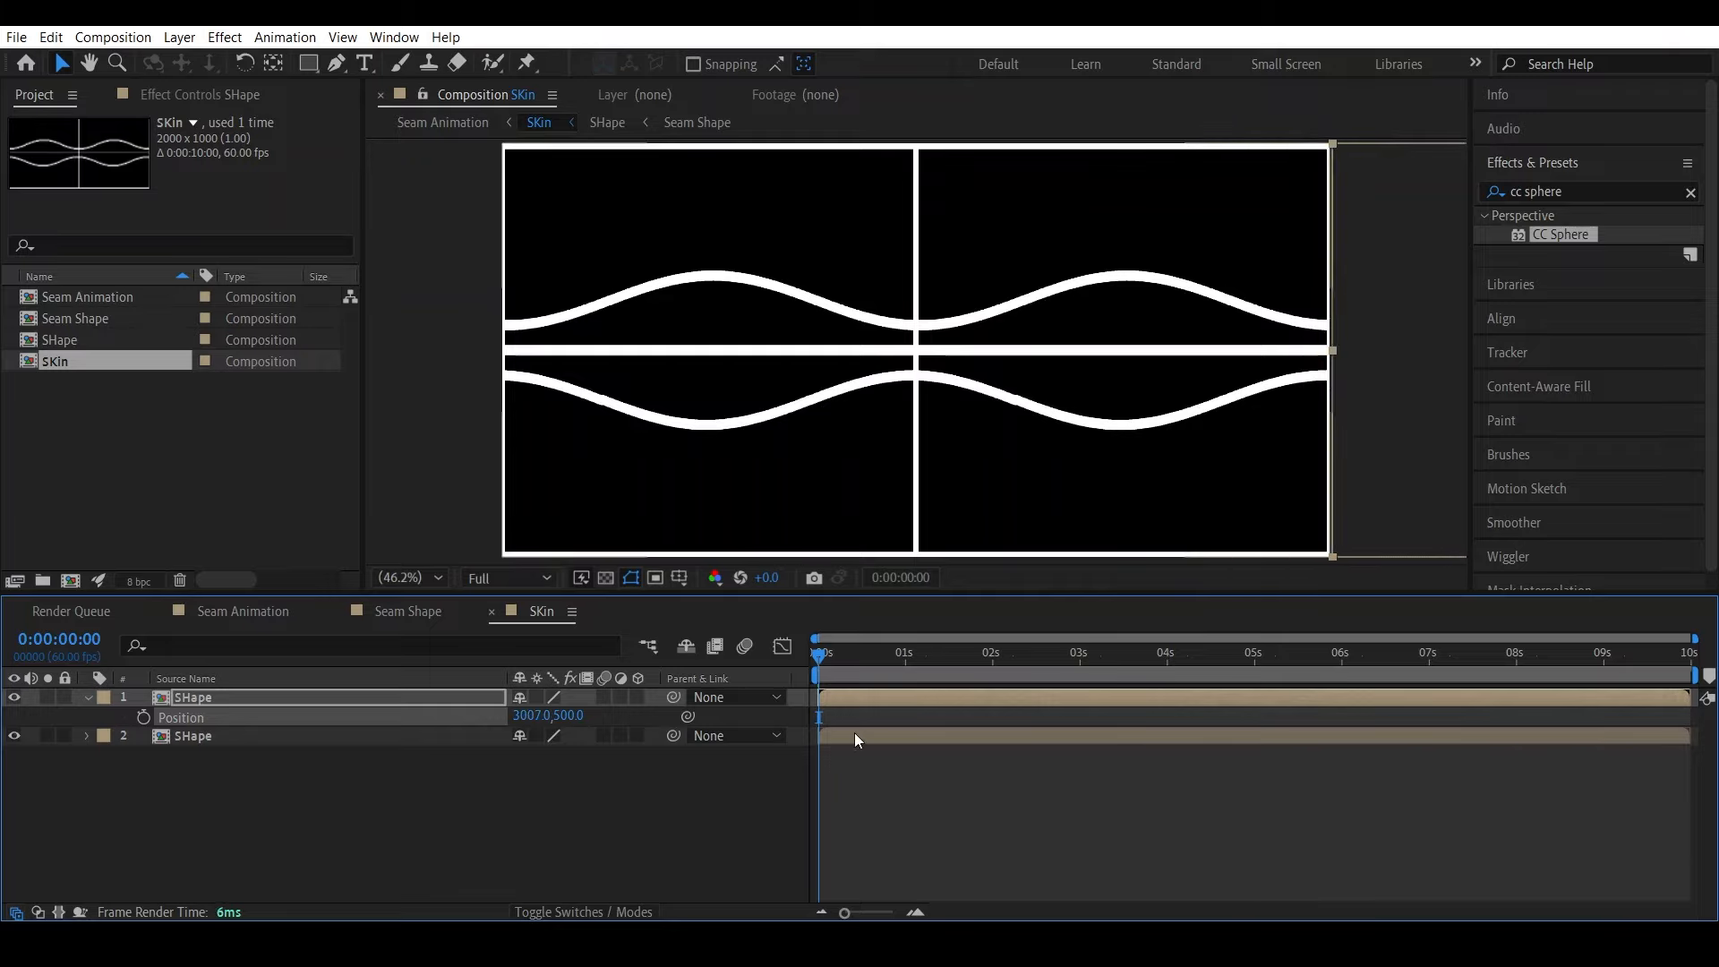
pyautogui.click(530, 715)
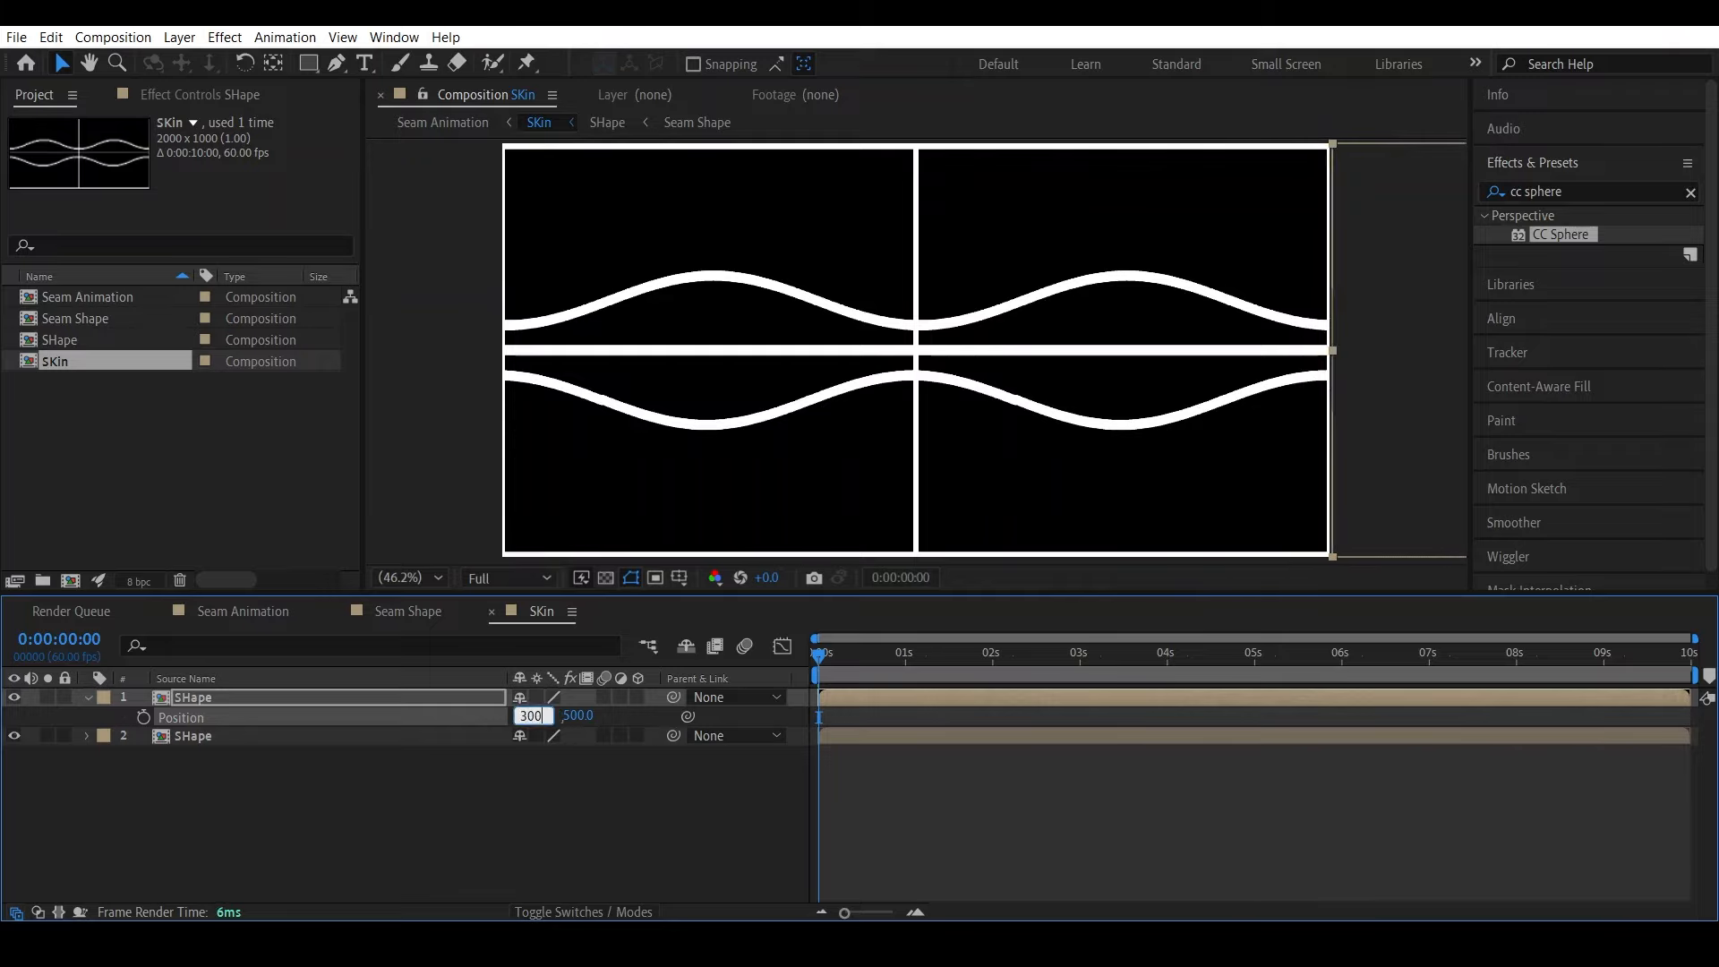
pyautogui.press('Return')
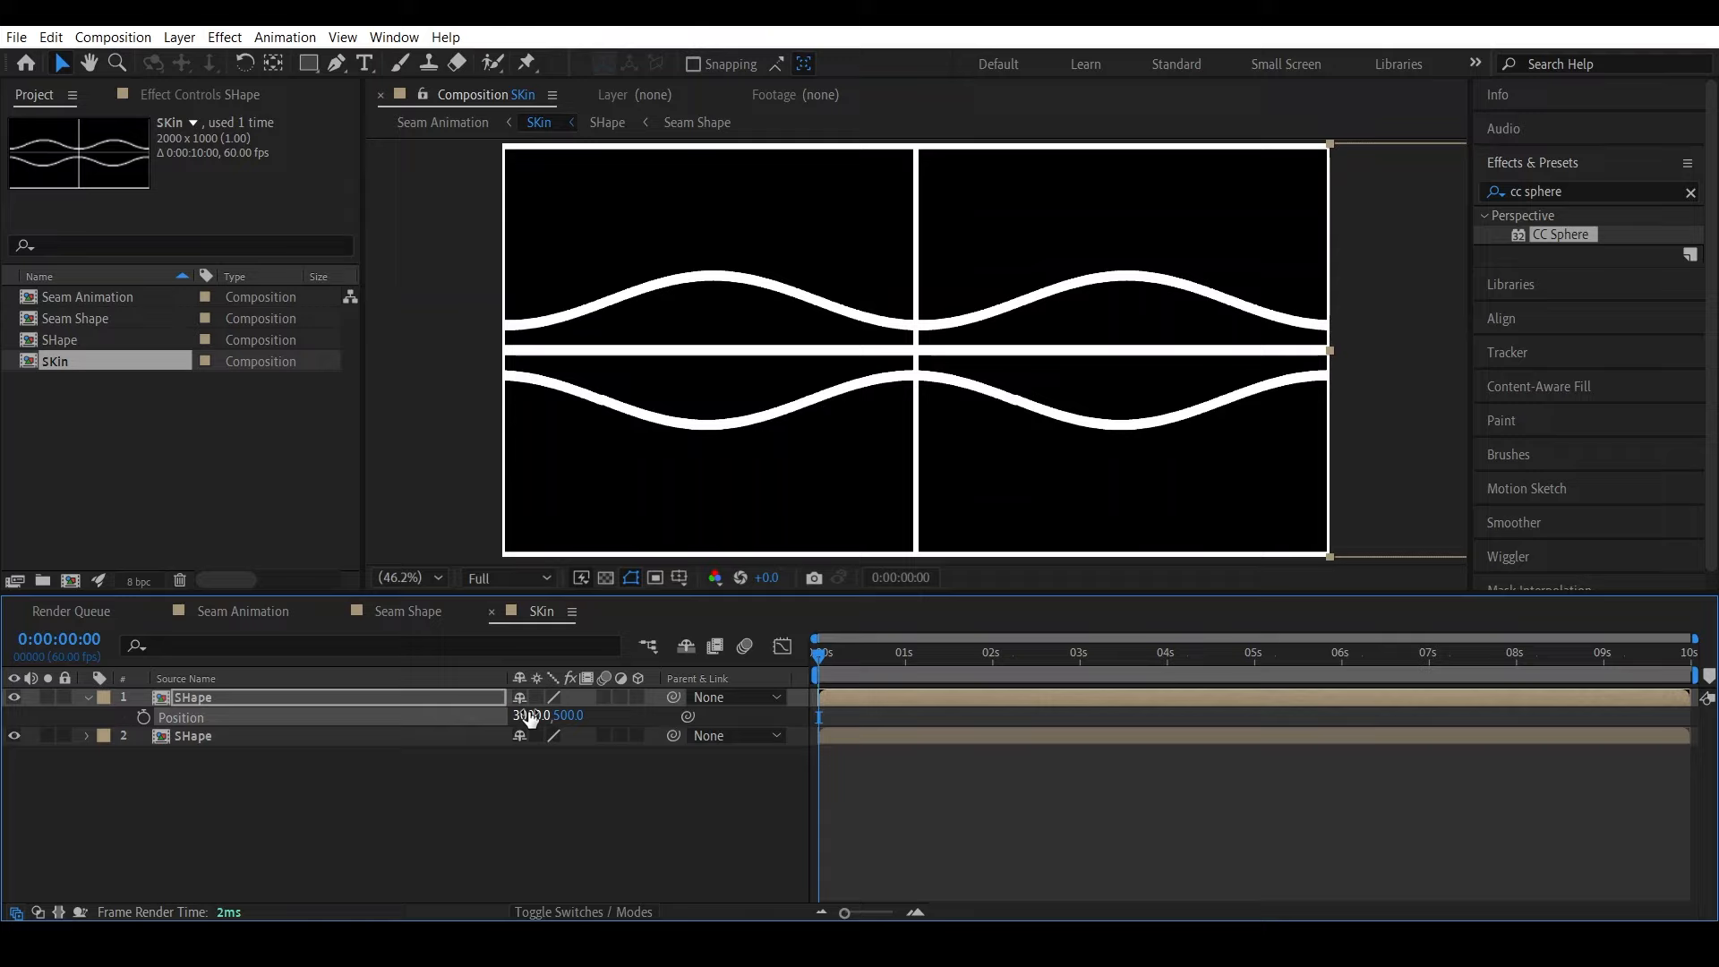
pyautogui.click(363, 735)
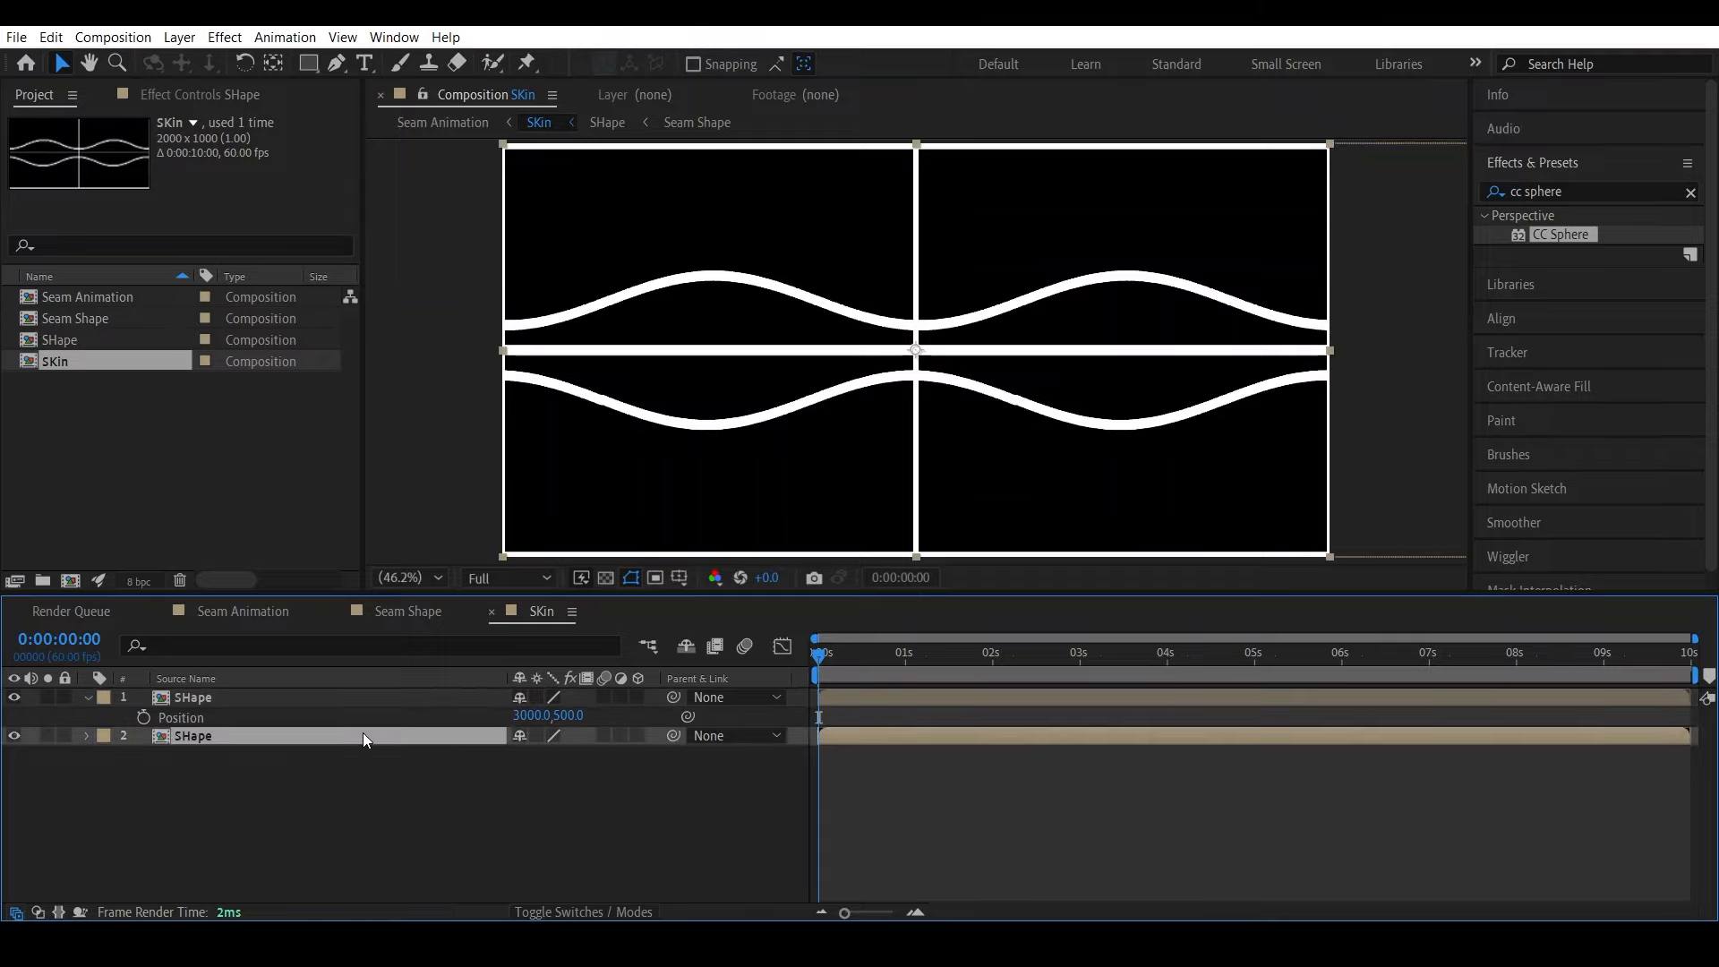
pyautogui.press('p')
pyautogui.moveTo(542, 761); pyautogui.dragTo(412, 797)
pyautogui.hotkey('ctrl', 'z')
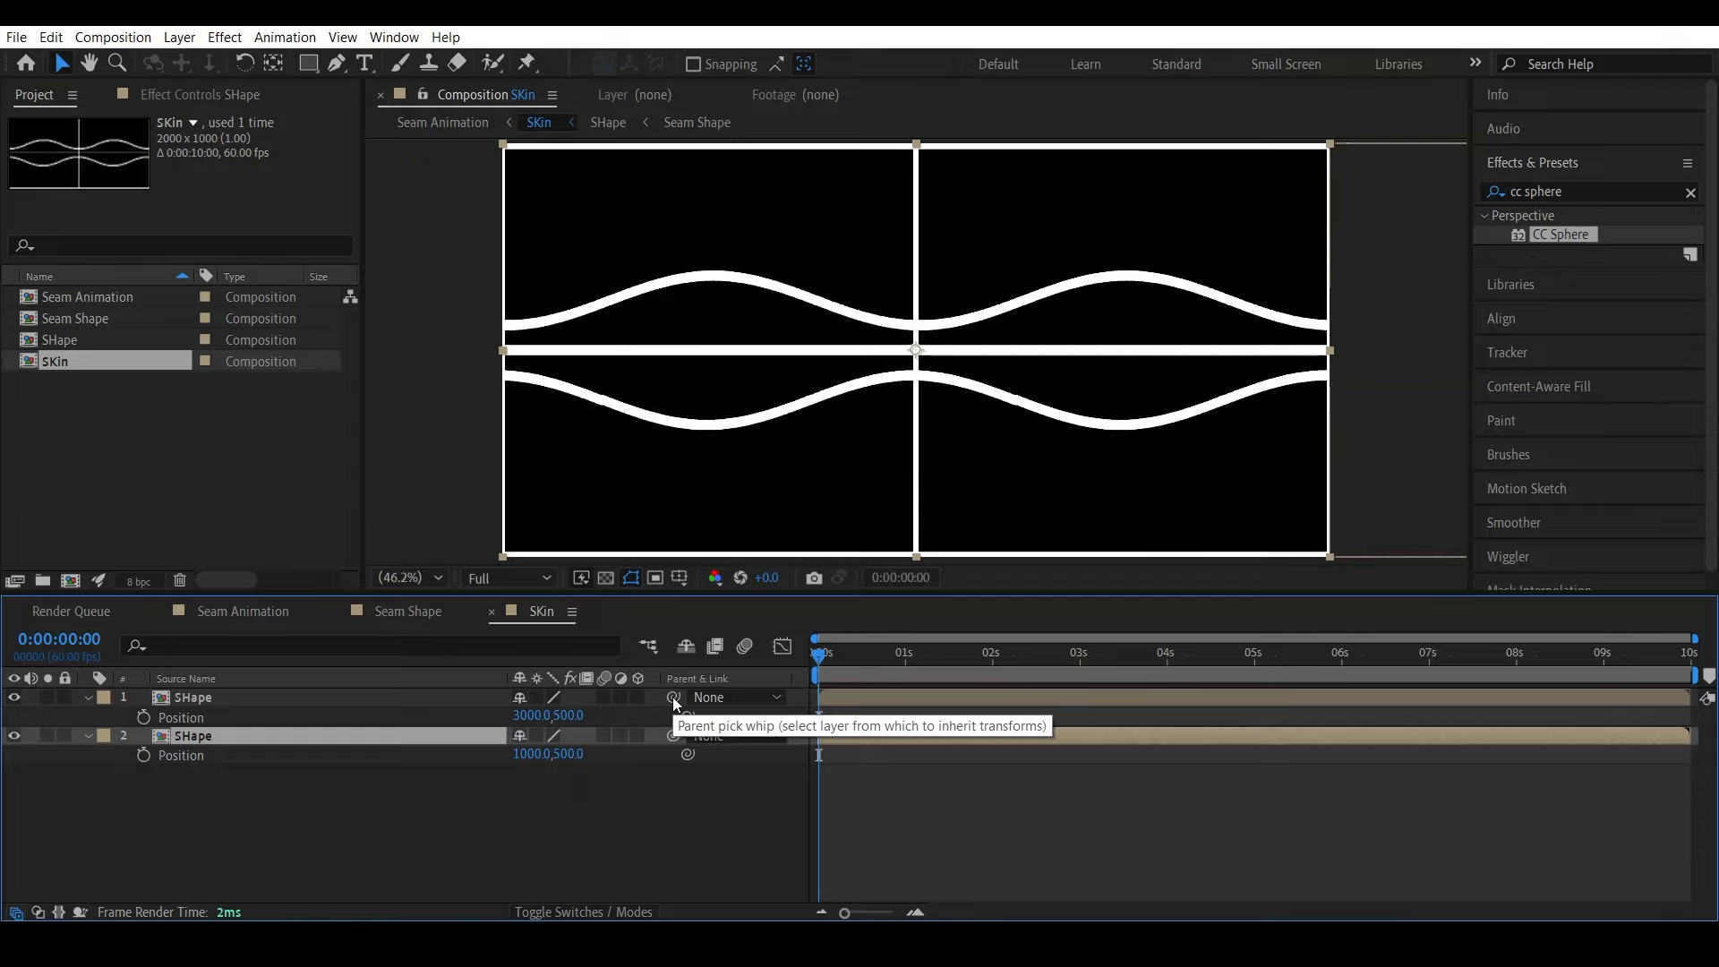
# Parent the duplicated SHape layer to the original SHape layer and test that the two move together
pyautogui.moveTo(673, 696); pyautogui.dragTo(326, 739)
pyautogui.moveTo(532, 757); pyautogui.dragTo(455, 788)
pyautogui.hotkey('ctrl', 'z')
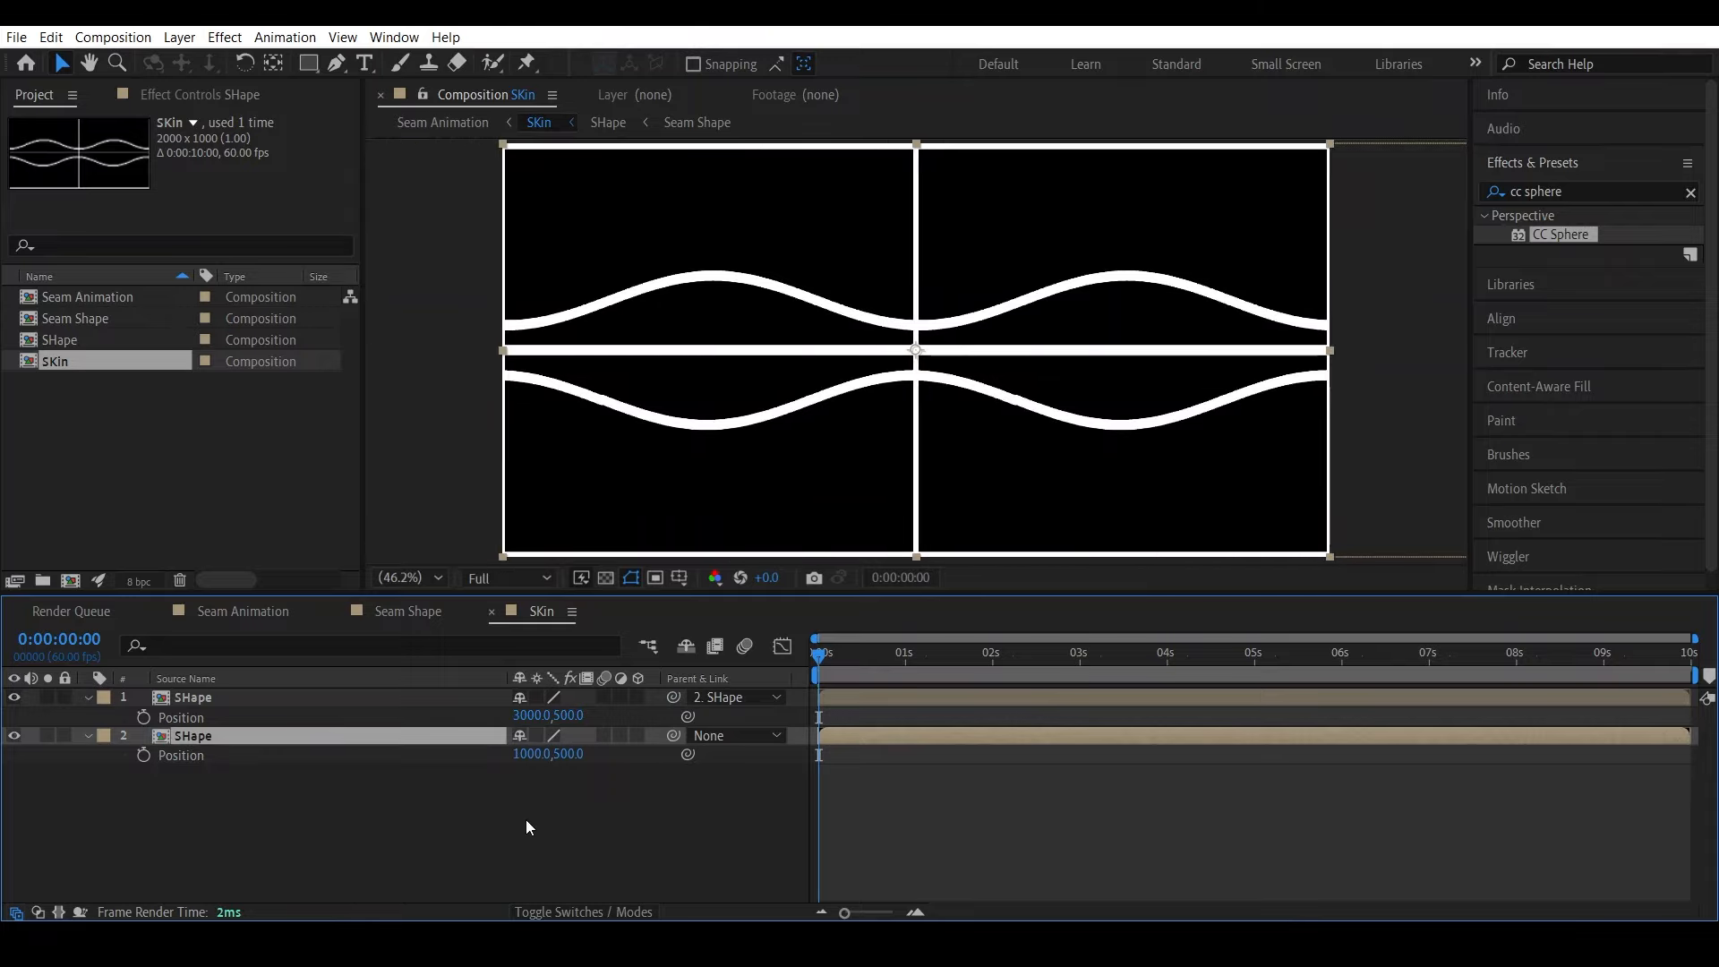
# Keyframe the original SHape layer's X position from 1000 at 0 seconds to -1000 at 5 seconds
pyautogui.click(144, 756)
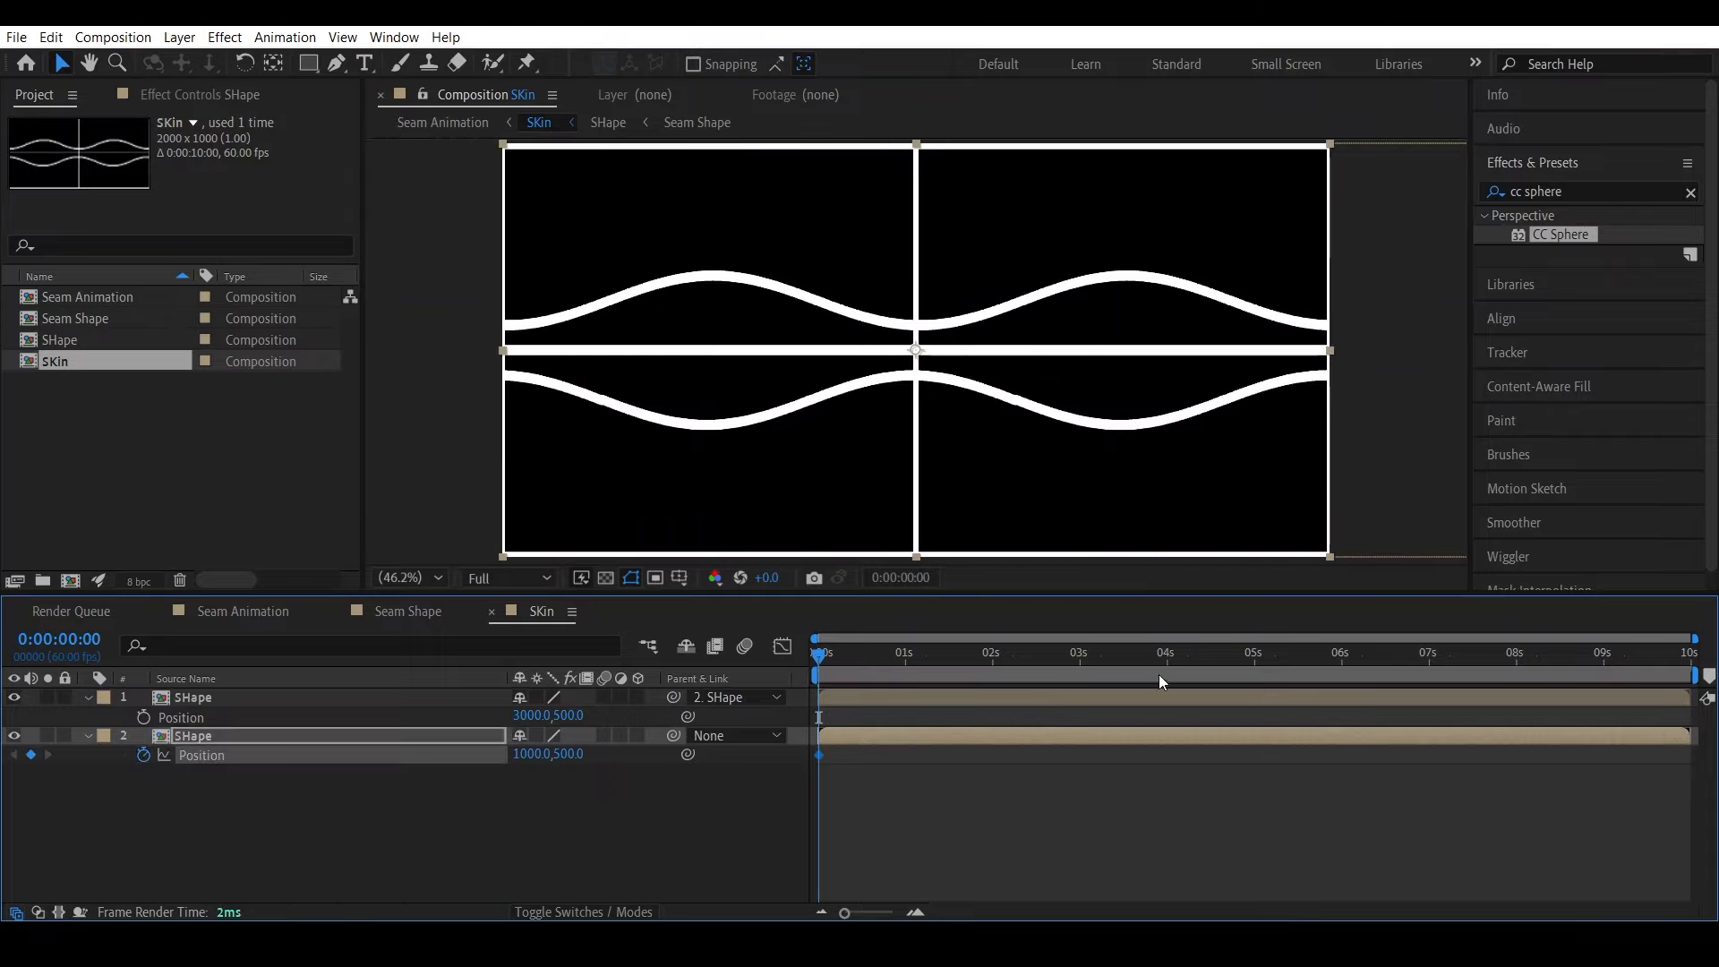
pyautogui.moveTo(1225, 661); pyautogui.dragTo(1256, 674)
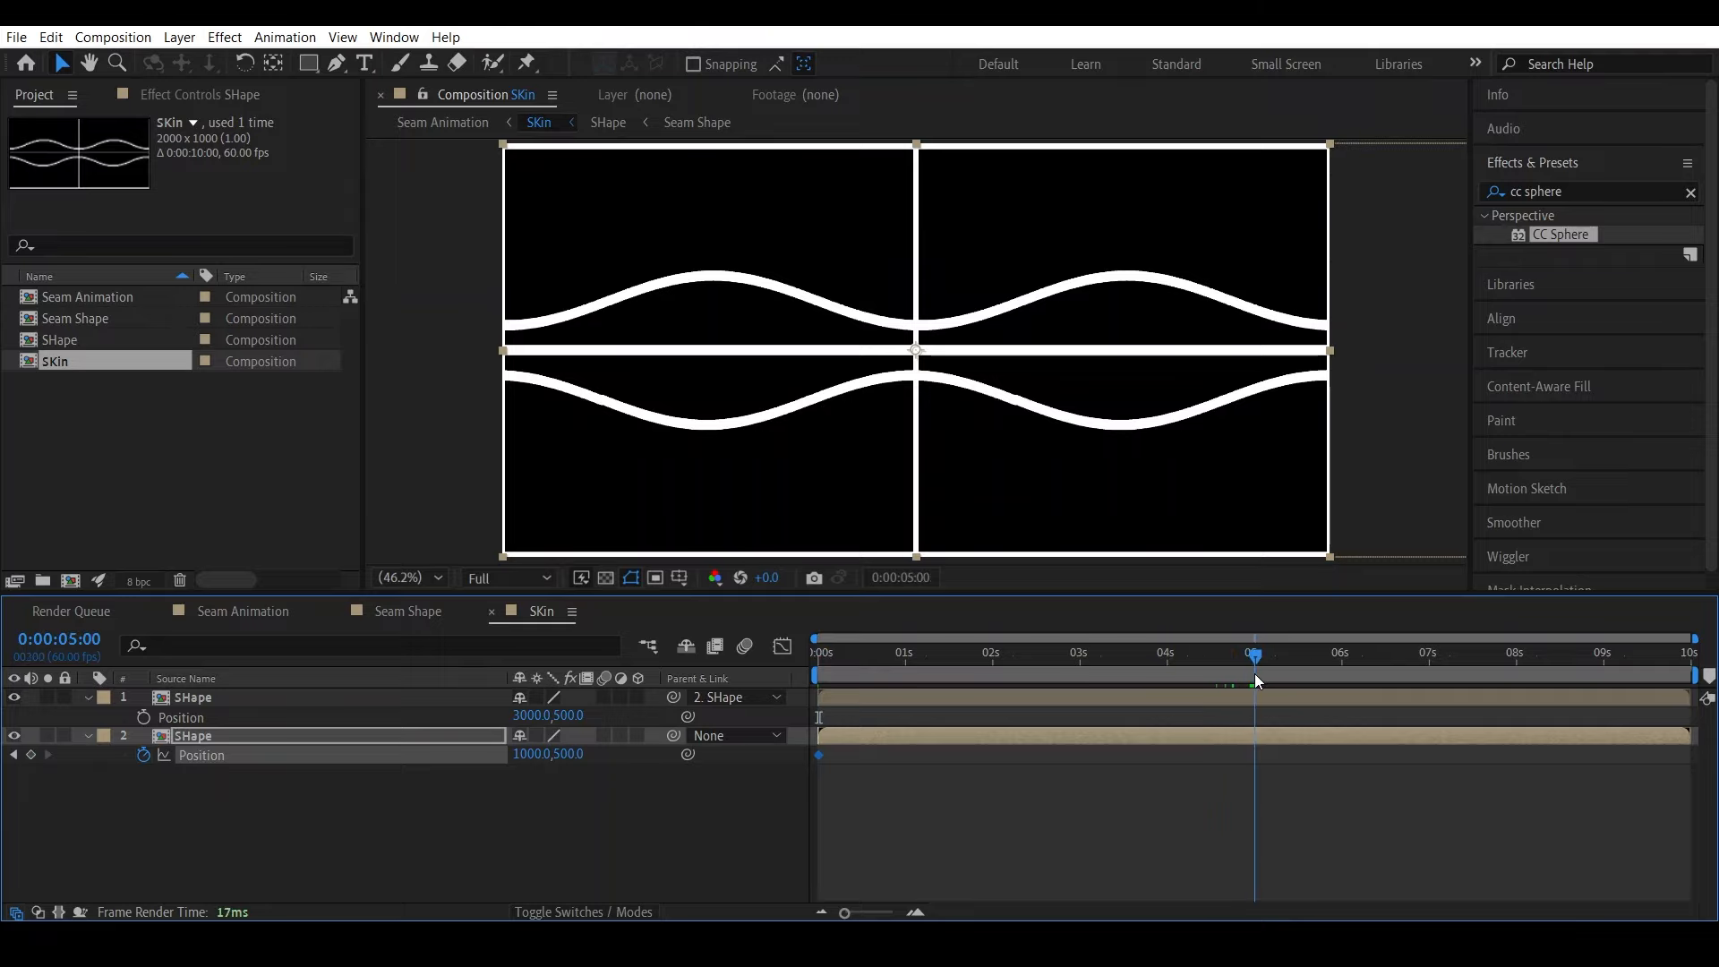
pyautogui.moveTo(518, 755); pyautogui.dragTo(384, 764)
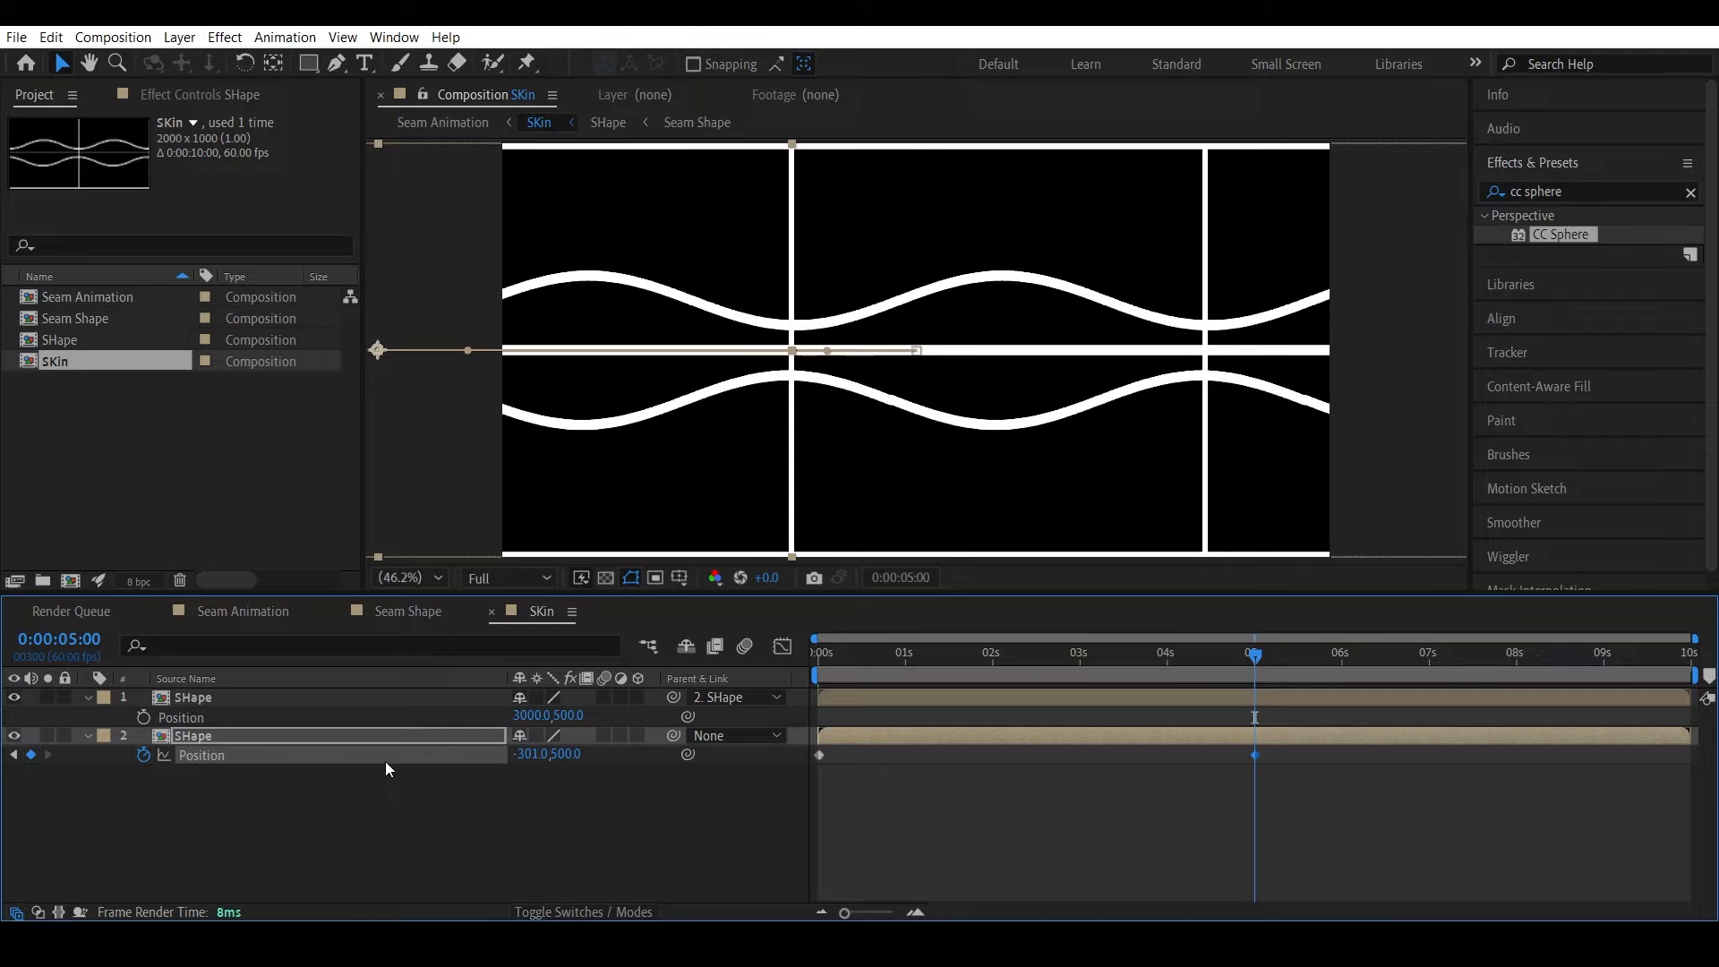
pyautogui.click(528, 755)
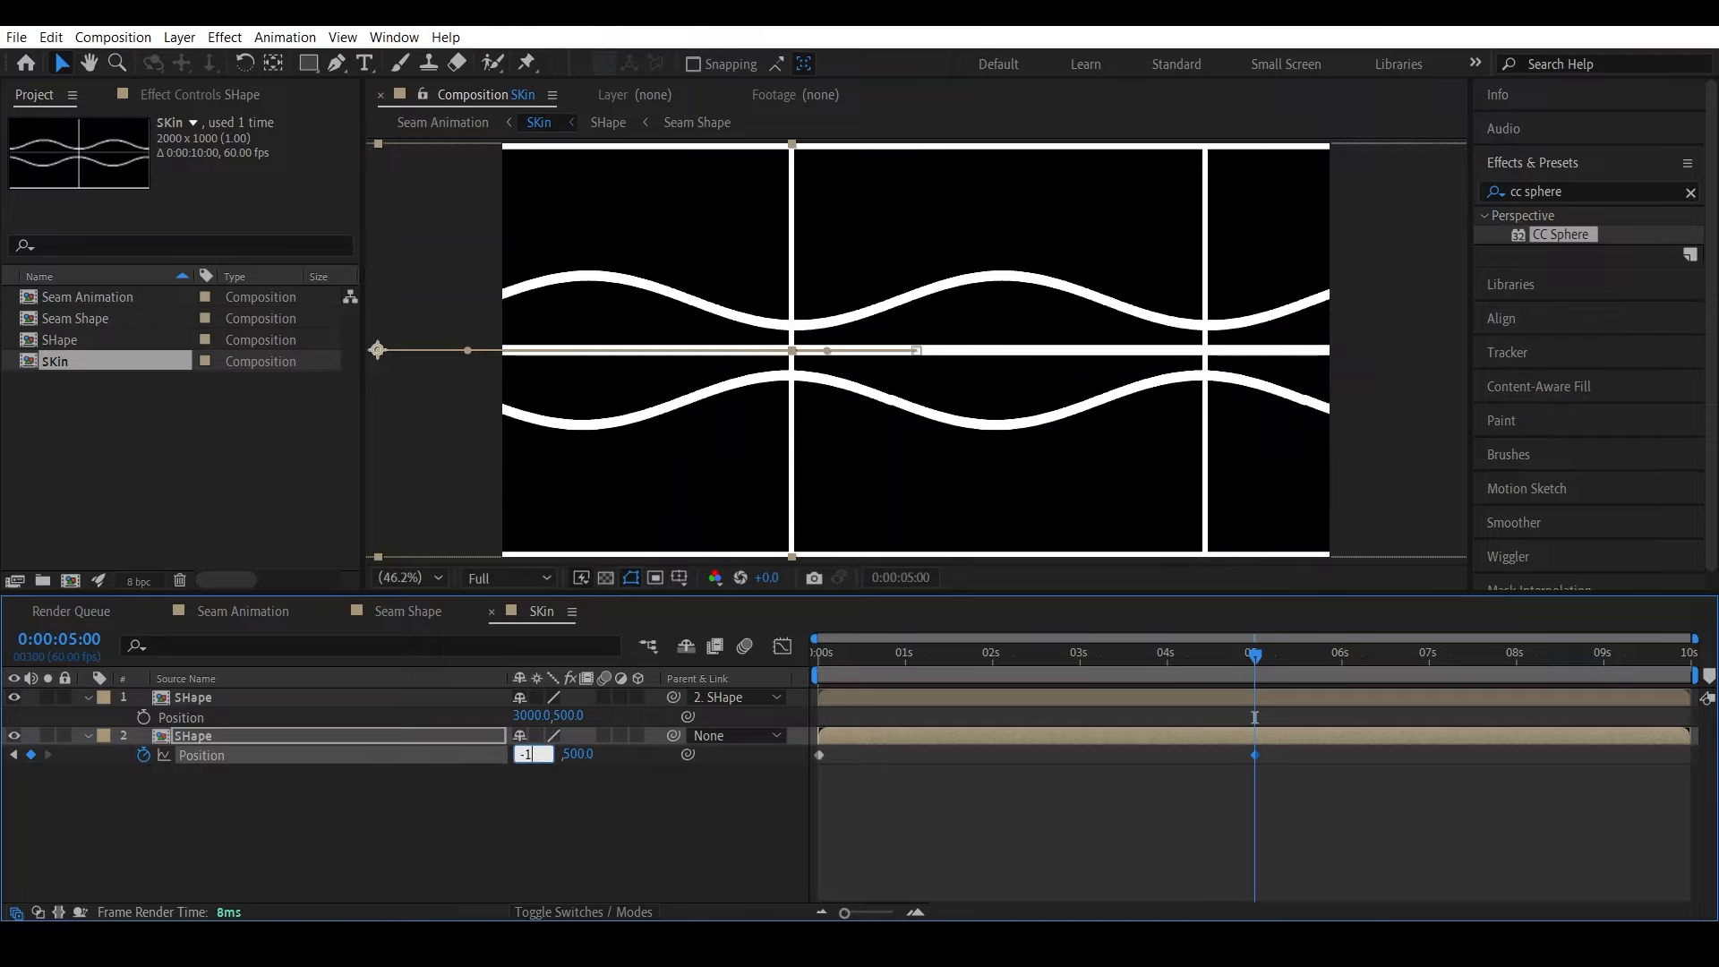
pyautogui.press('Return')
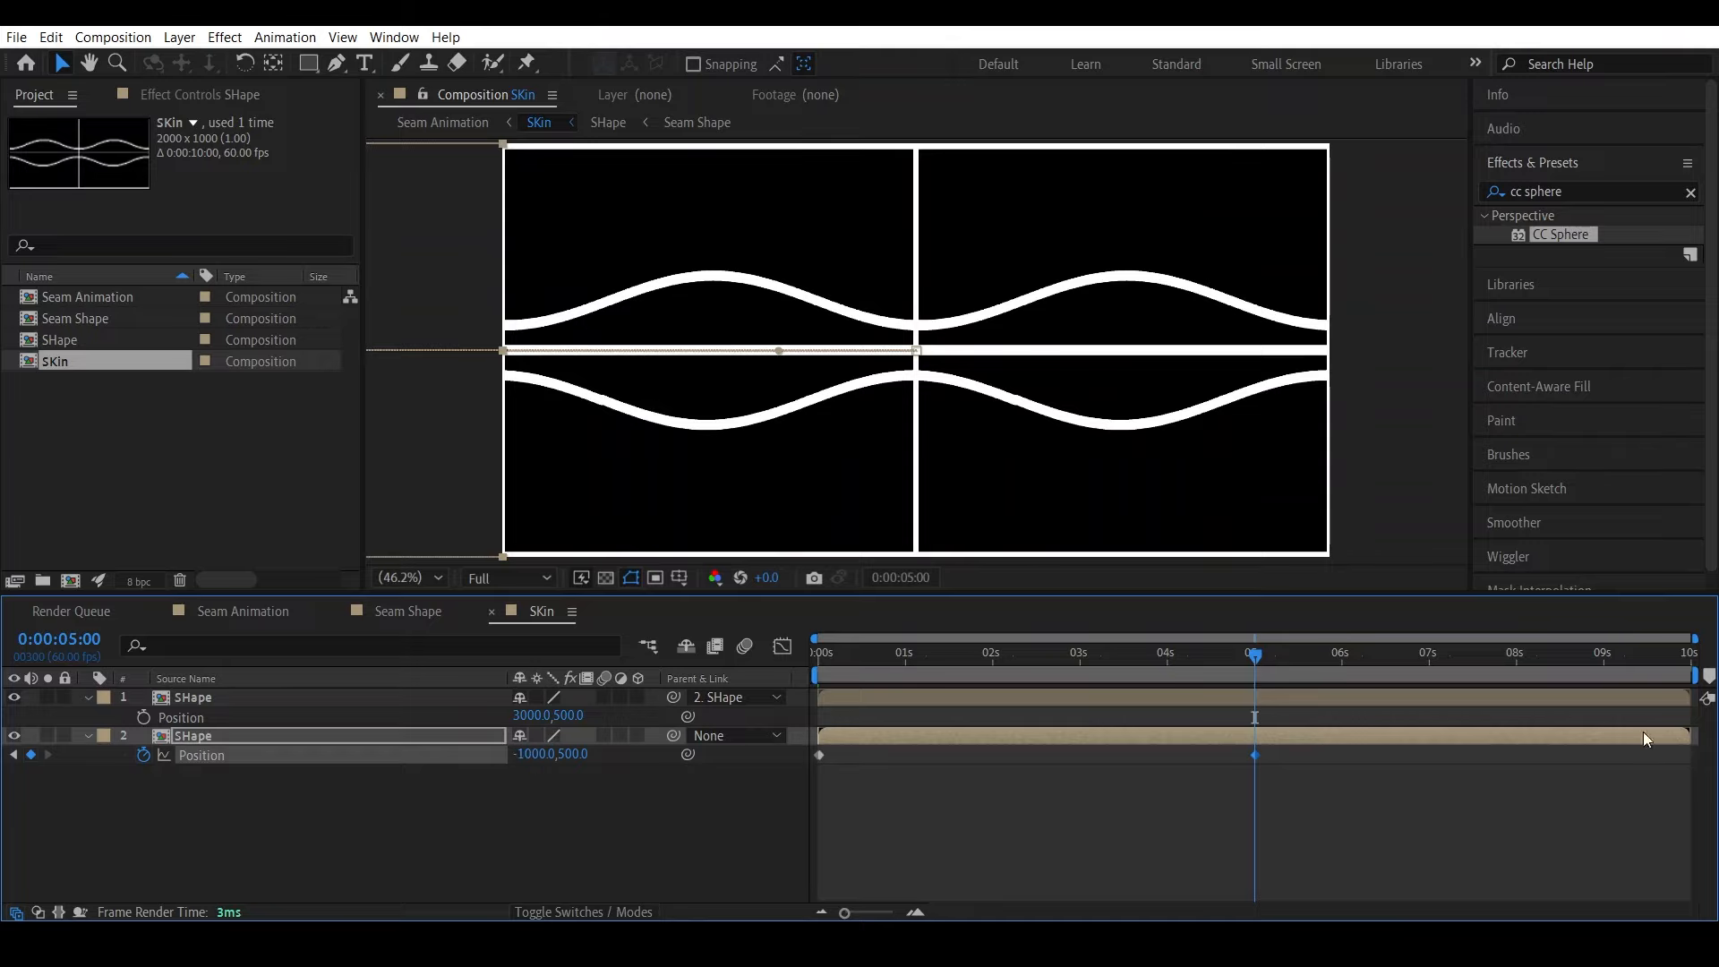
# Play the SKin composition from the first frame to check the sideways scroll of the seams
pyautogui.moveTo(1255, 658); pyautogui.dragTo(938, 683)
pyautogui.press('space')
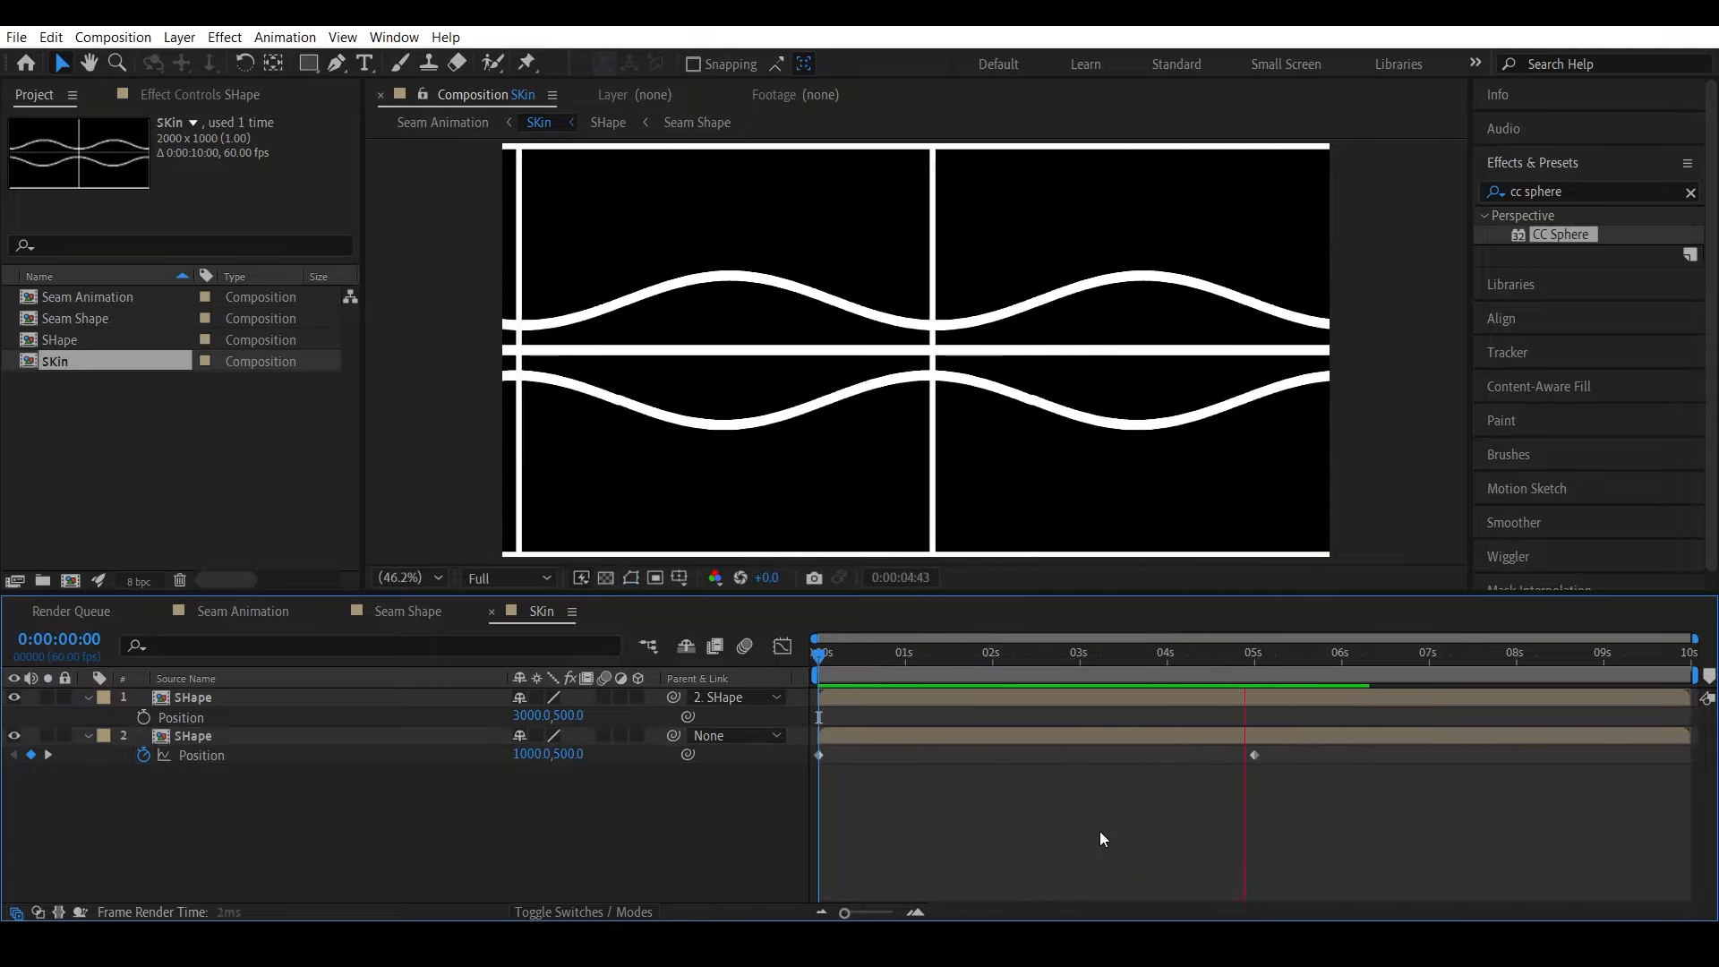
pyautogui.moveTo(914, 661); pyautogui.dragTo(857, 674)
pyautogui.press('Home')
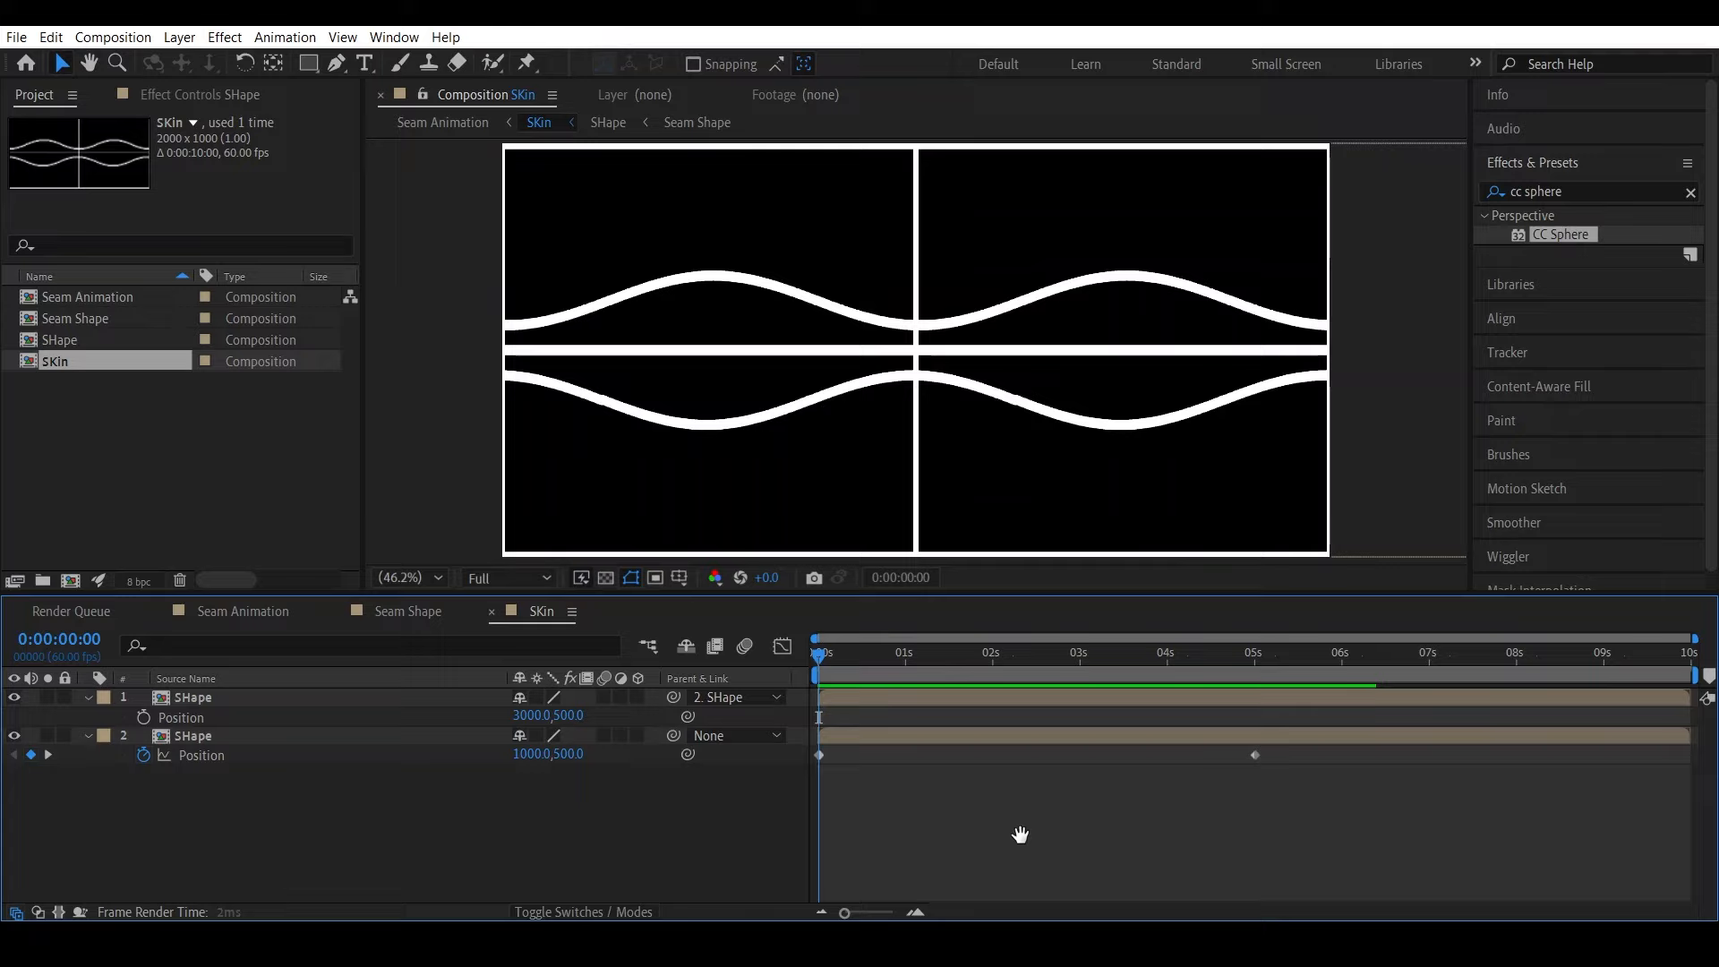
pyautogui.moveTo(890, 663); pyautogui.dragTo(810, 700)
pyautogui.press('space')
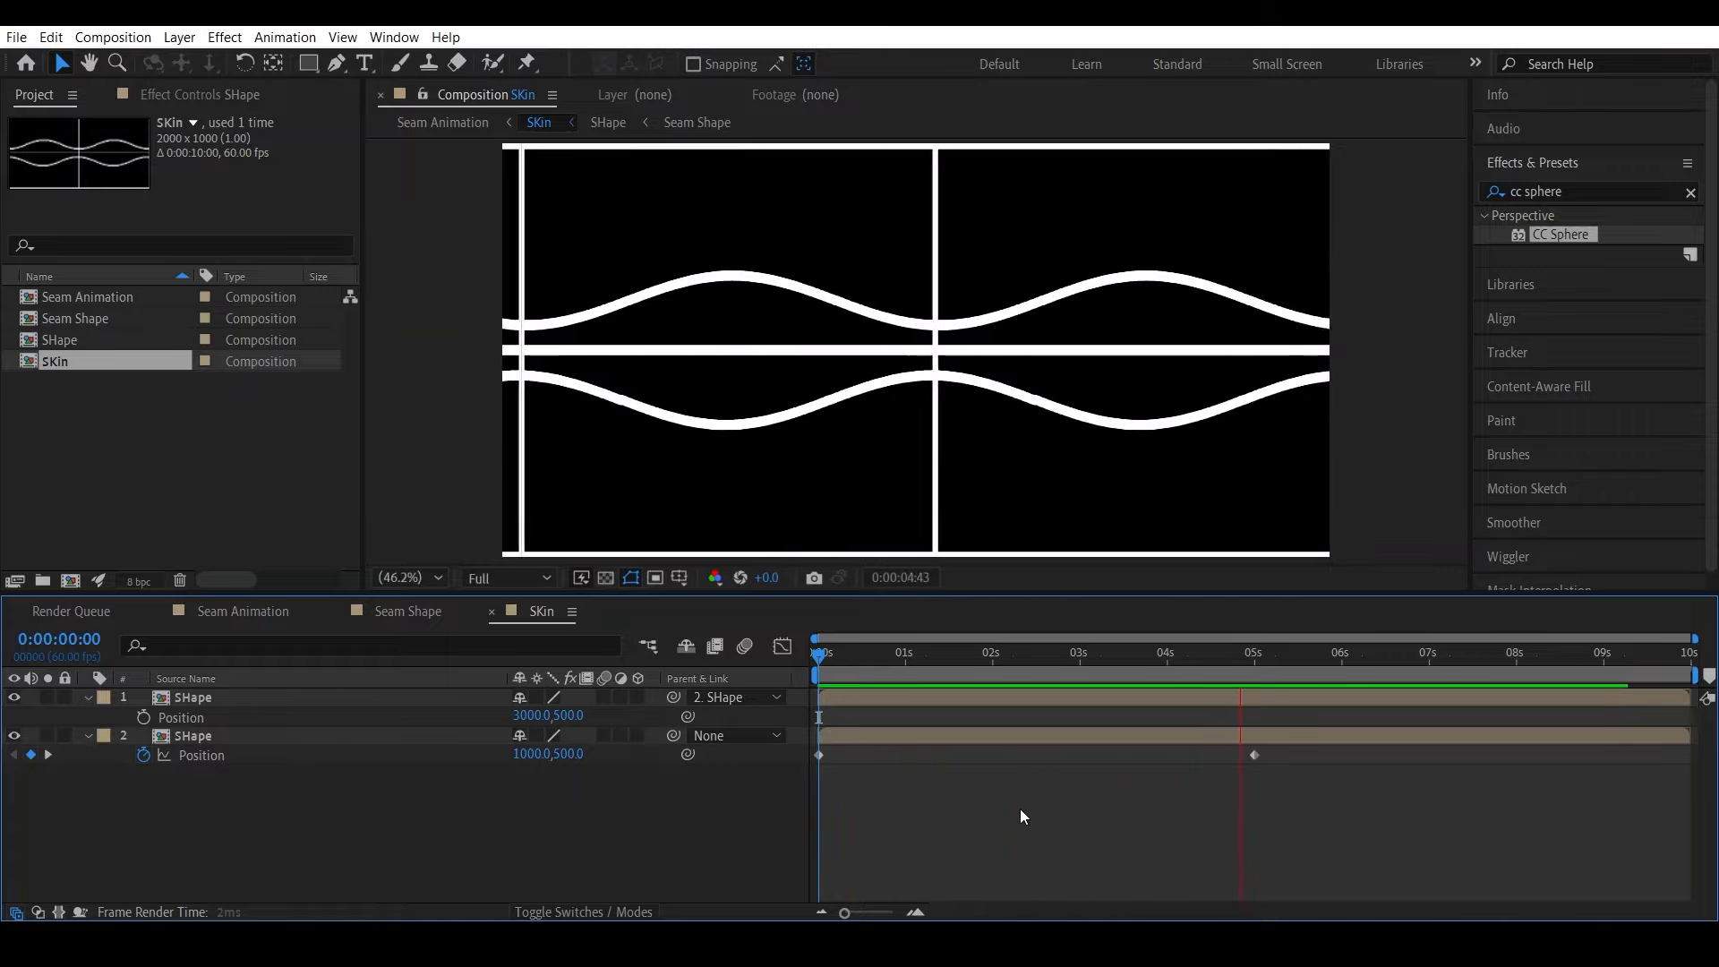
pyautogui.press('space')
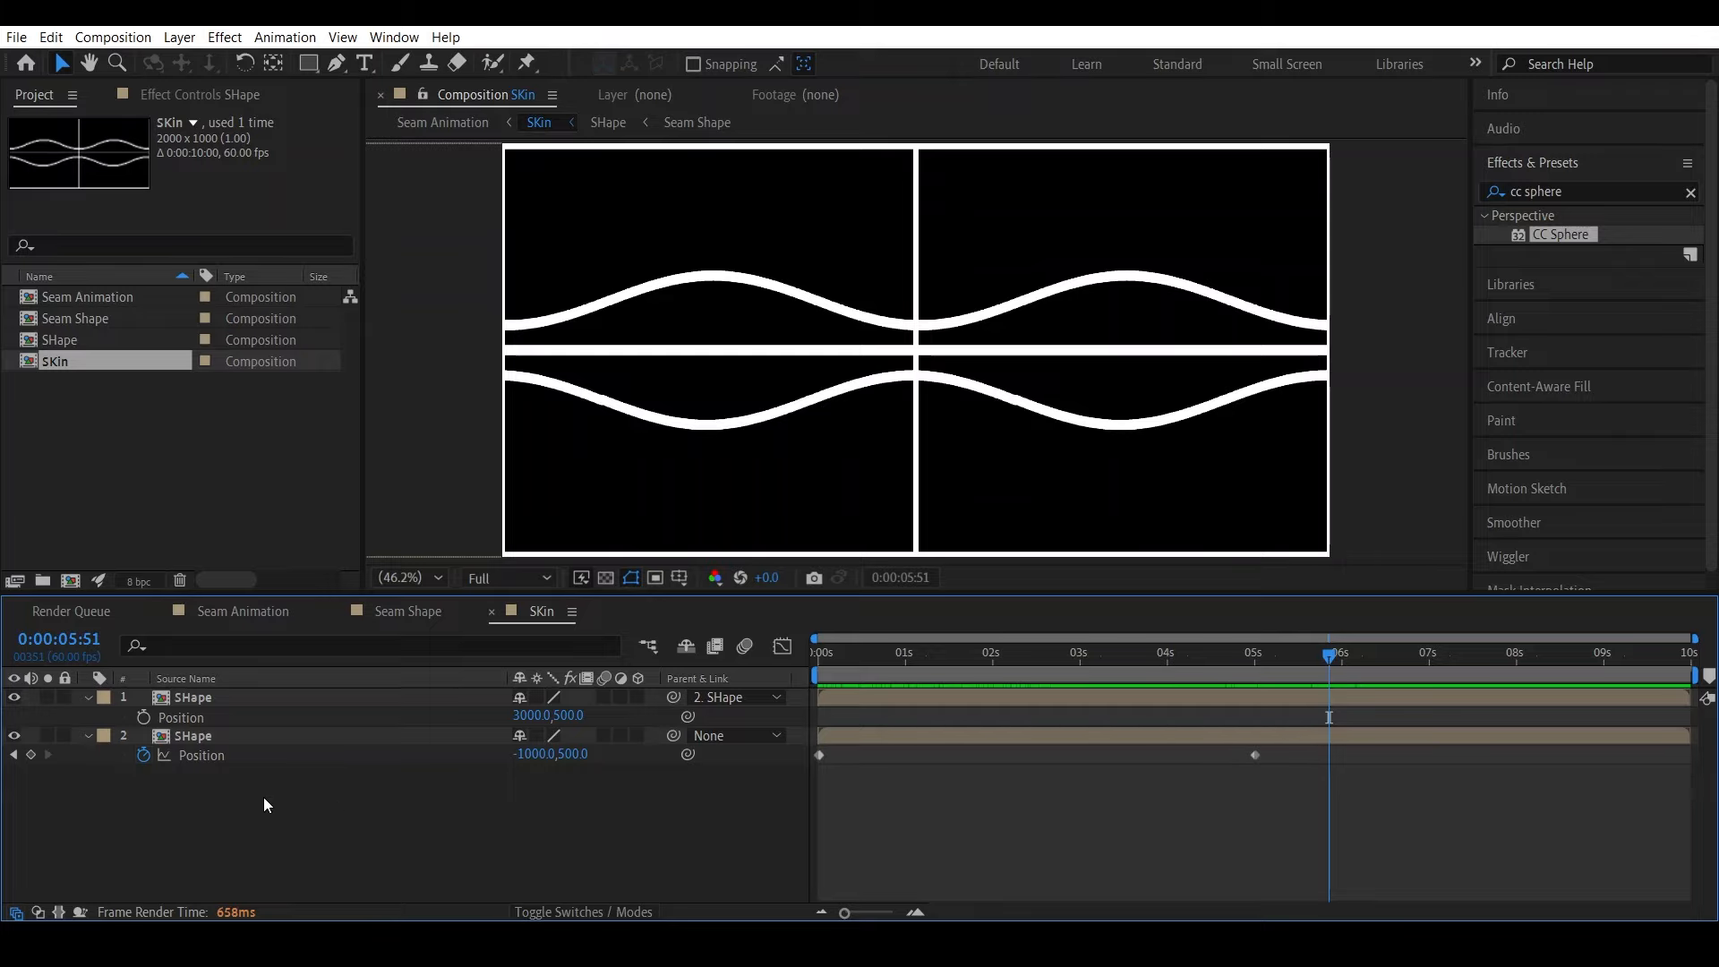
# Add a loopOut() expression to the Position property of the original SHape layer
pyautogui.keyDown('alt'); pyautogui.click(143, 755); pyautogui.keyUp('alt')
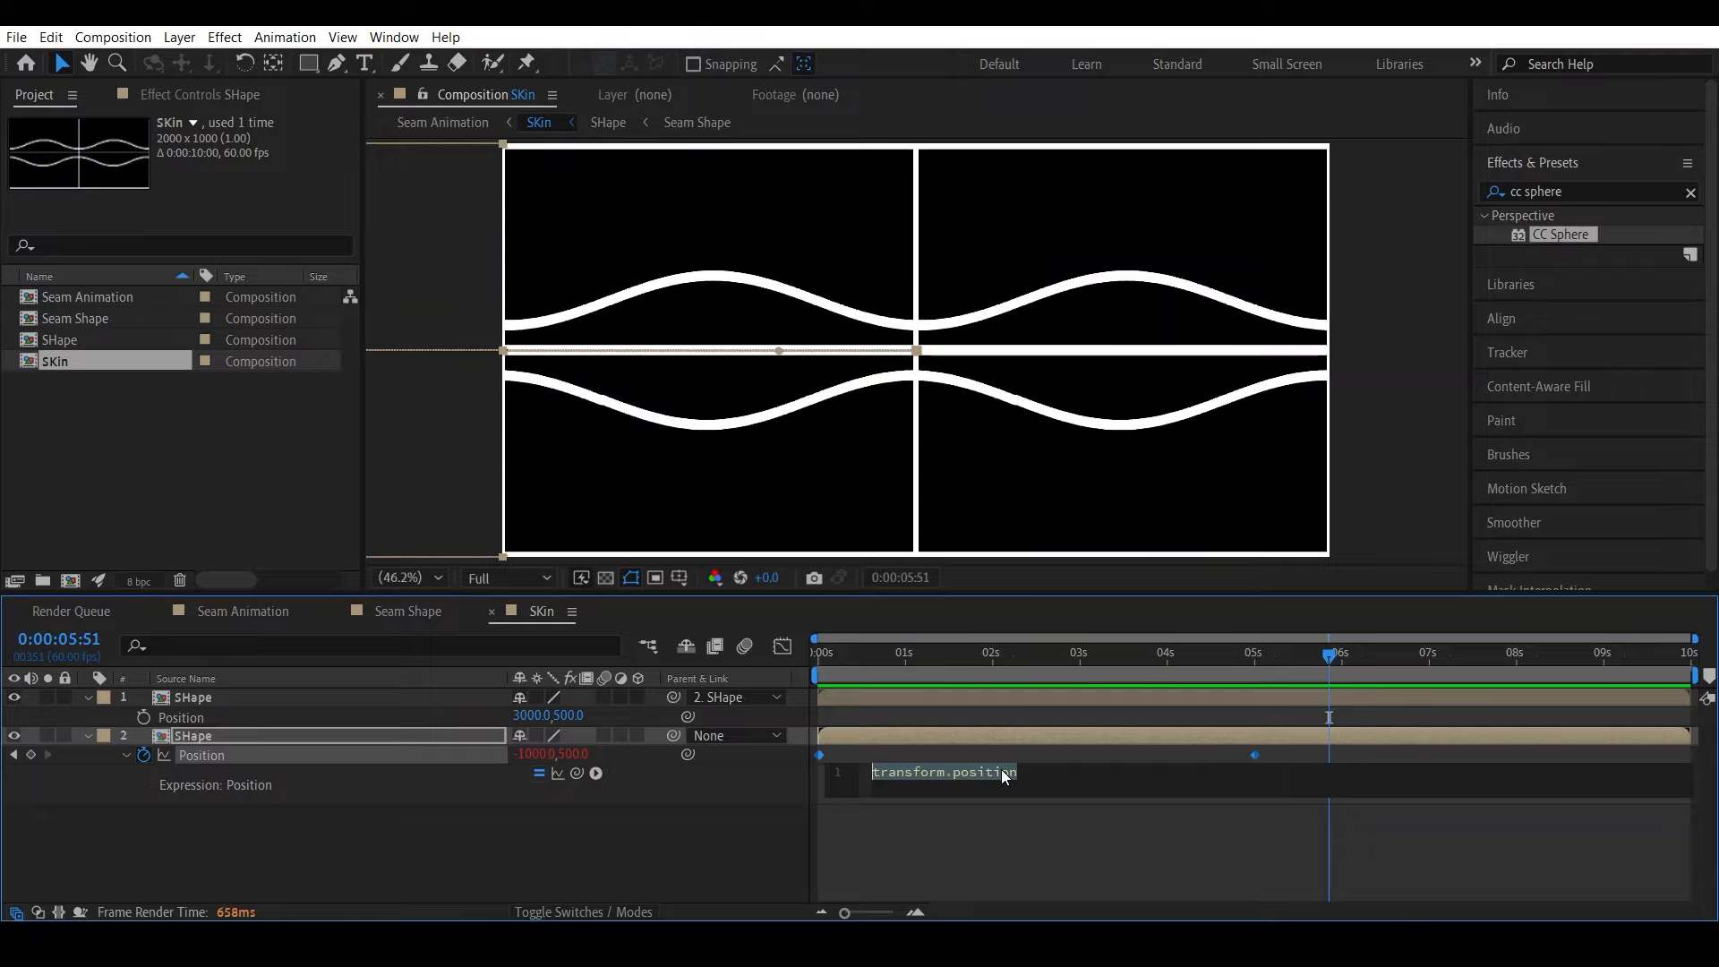
pyautogui.write('loop')
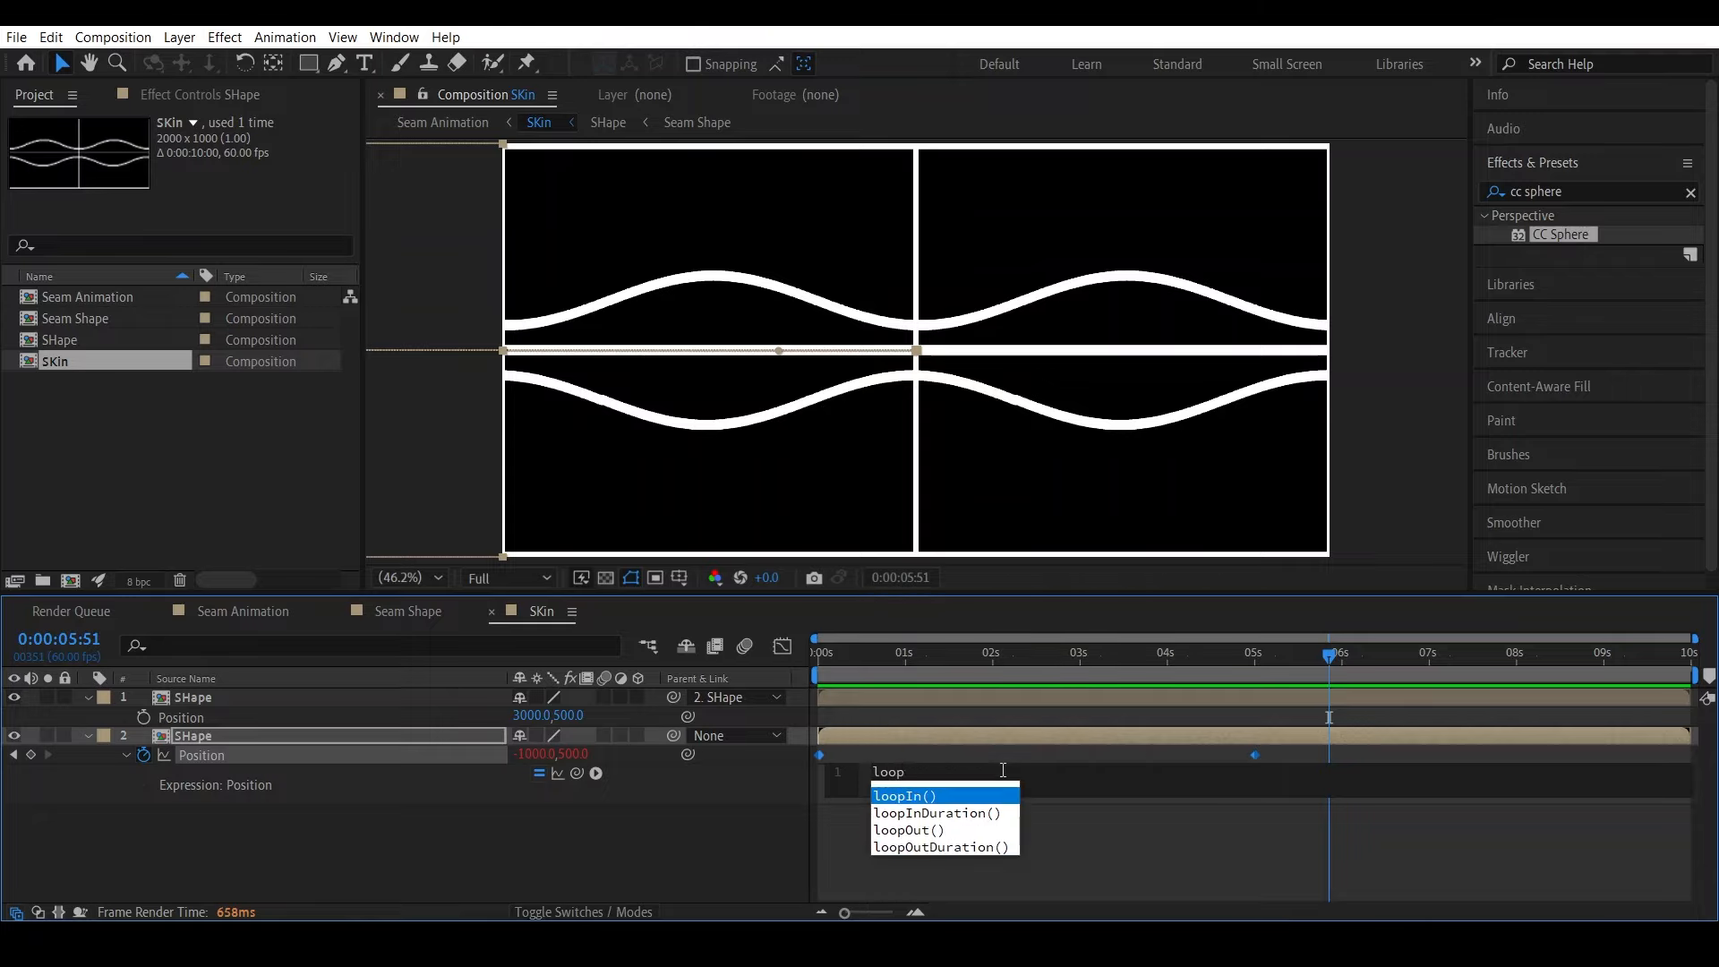
pyautogui.press('Down')
pyautogui.press('Down')
pyautogui.press('Return')
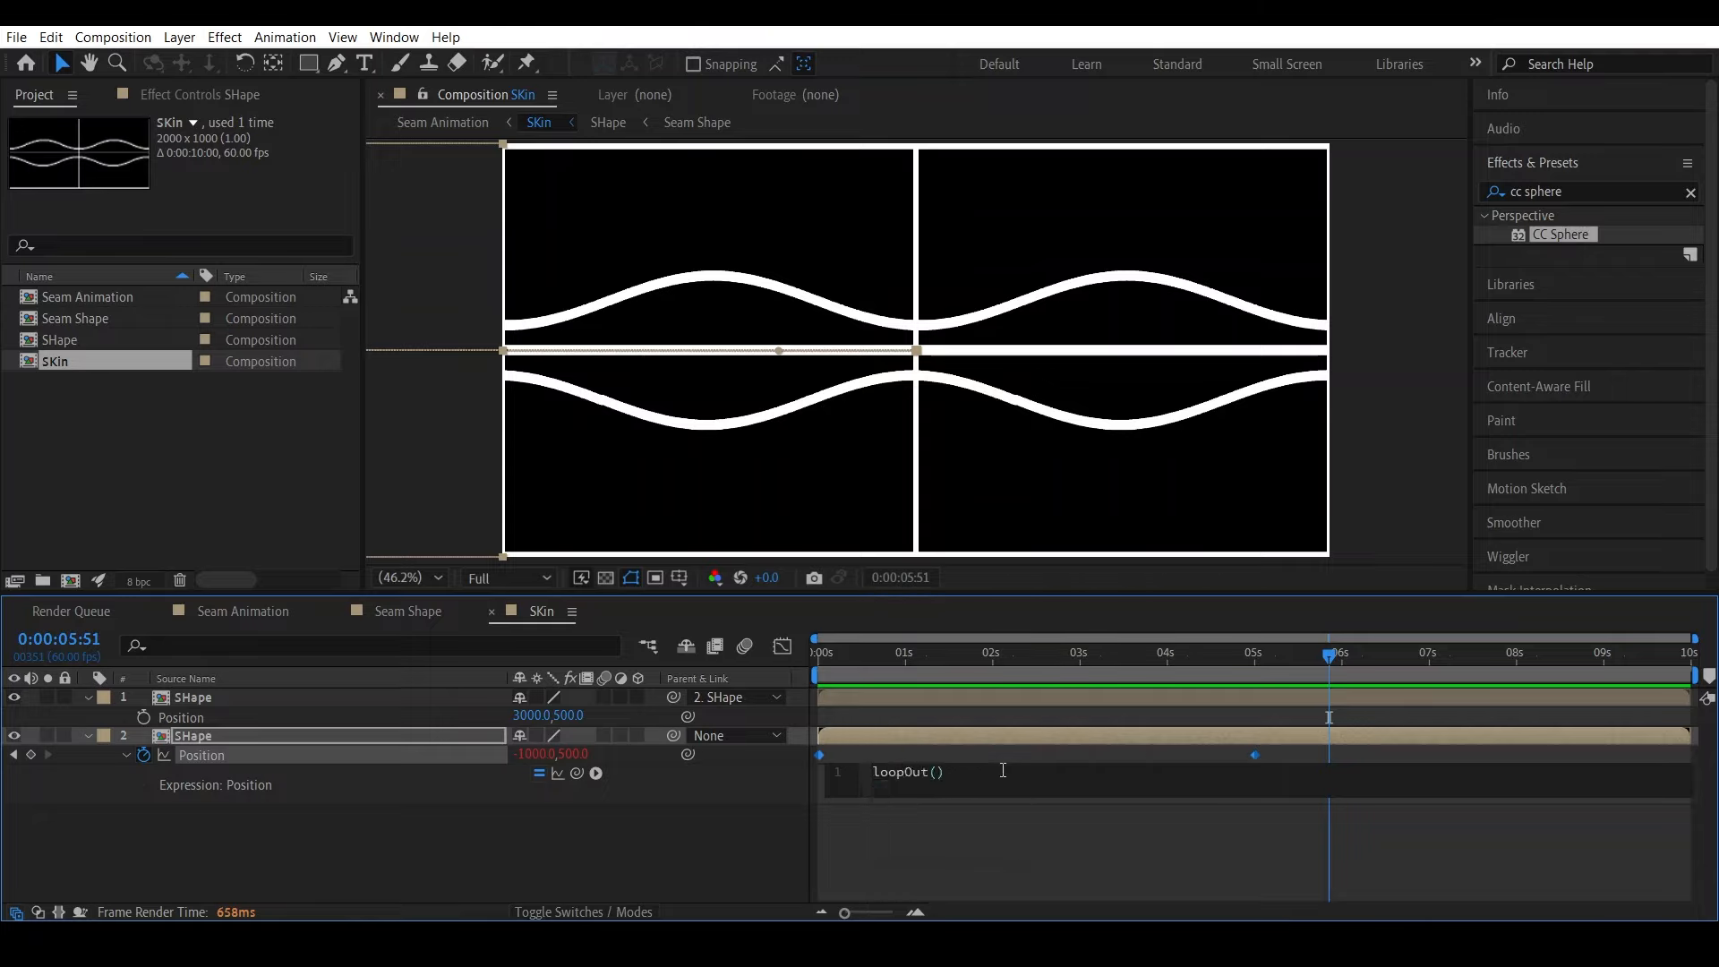
pyautogui.click(723, 860)
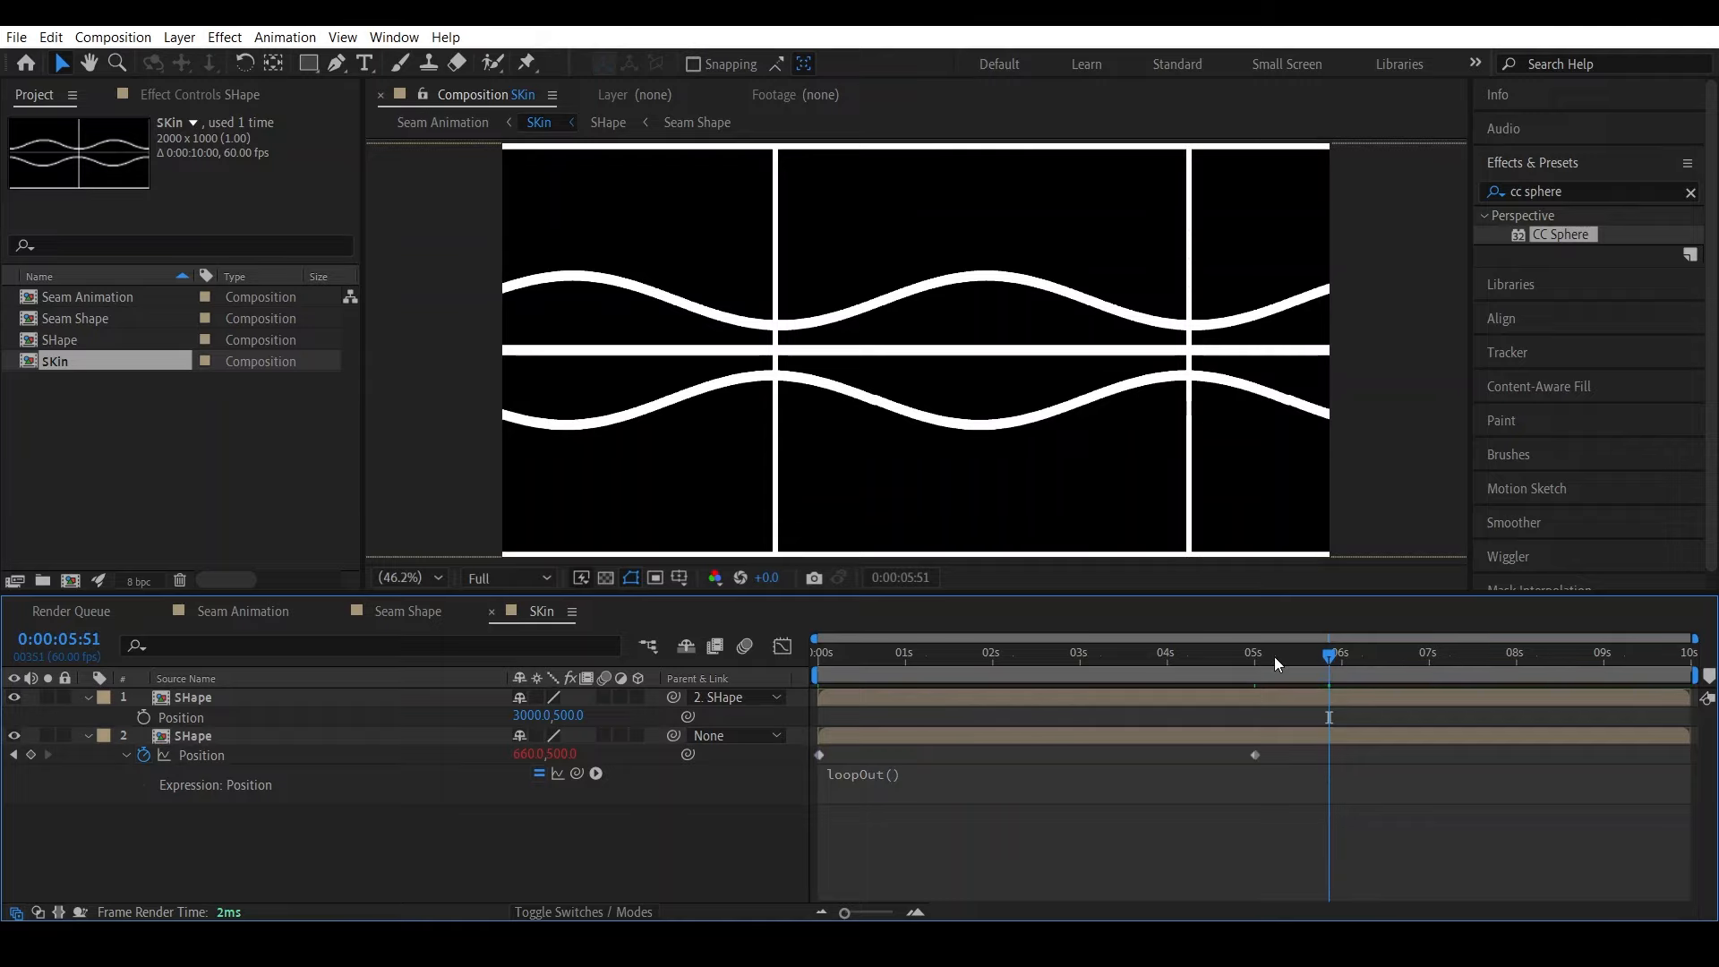
# Preview the looping seam scroll past 5 seconds and from the first frame, and save the project
pyautogui.moveTo(1275, 657); pyautogui.dragTo(1539, 682)
pyautogui.moveTo(1320, 768); pyautogui.dragTo(811, 749)
pyautogui.click(758, 822)
pyautogui.press('Home')
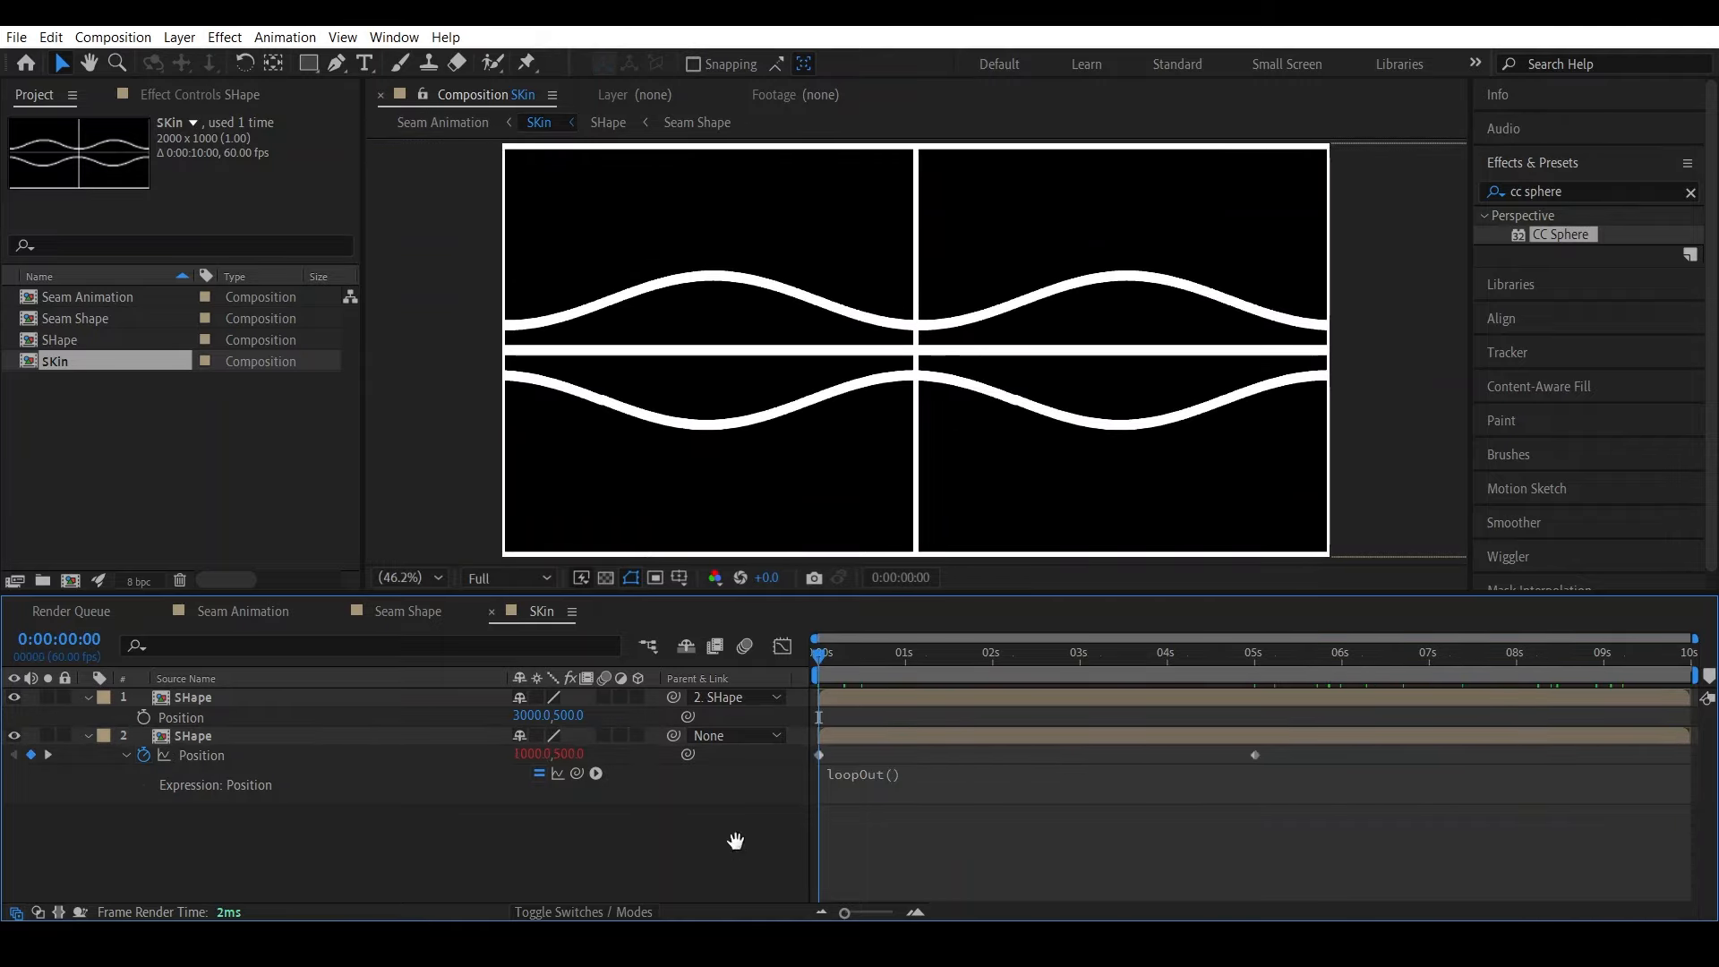
pyautogui.press('space')
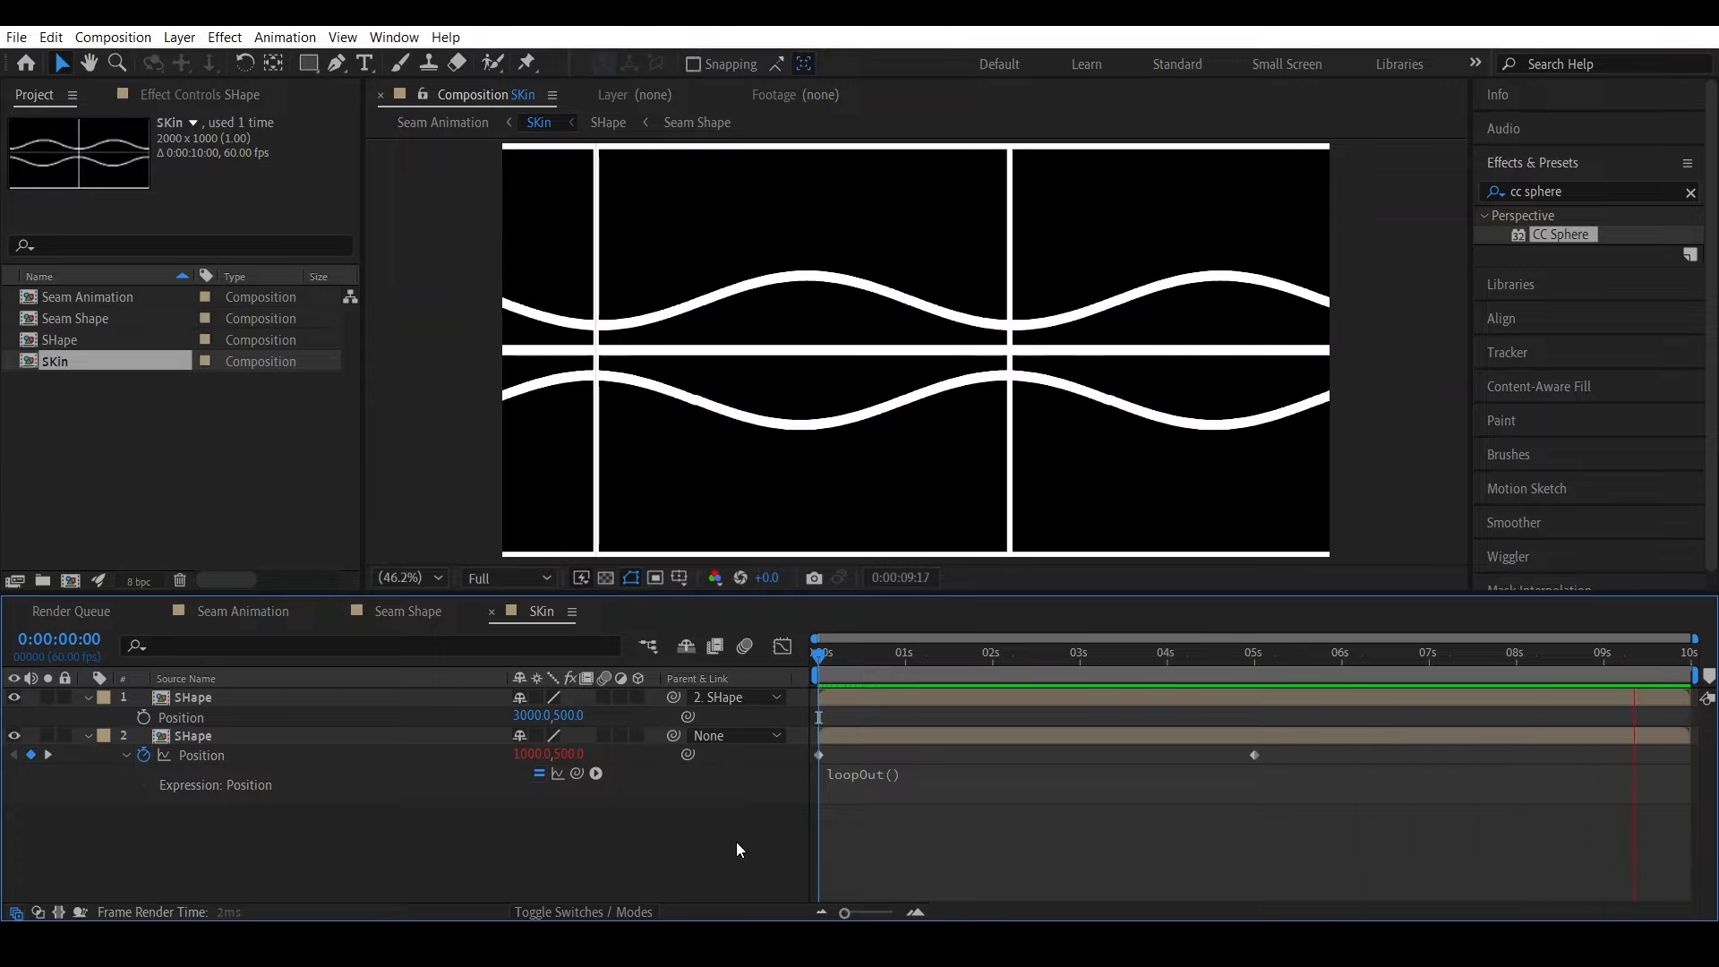
pyautogui.hotkey('ctrl', 's')
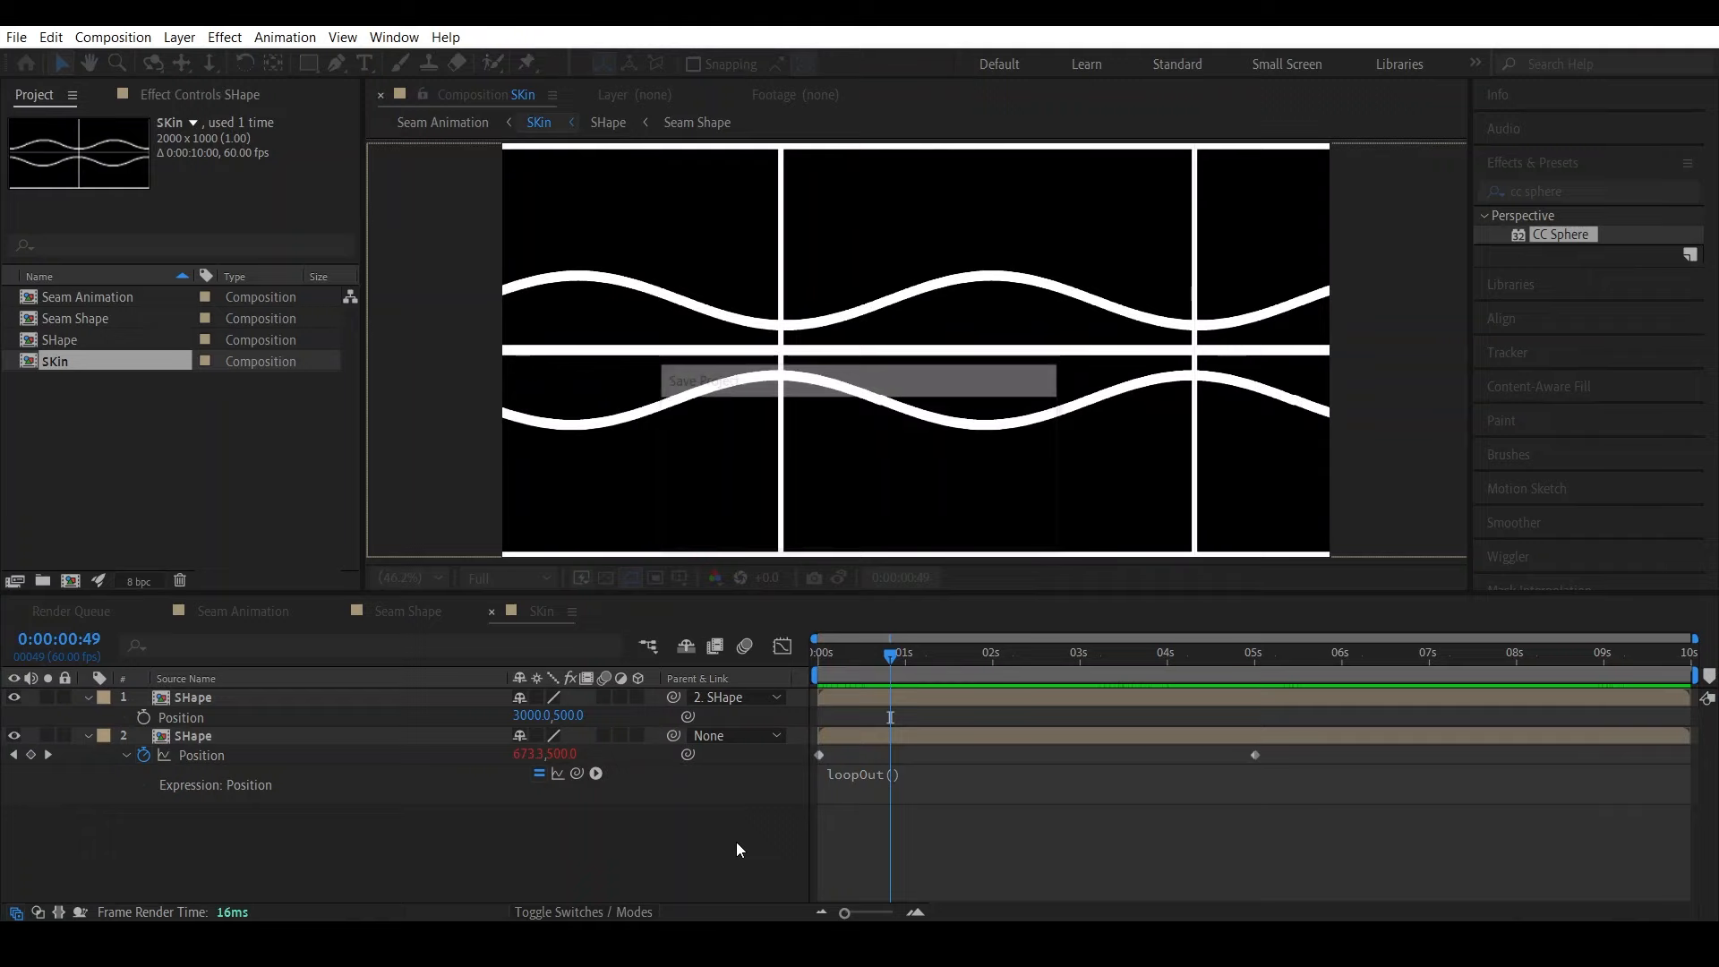
# Pre-compose both SHape layers into a new composition named Skin, moving all attributes into it
pyautogui.click(242, 693)
pyautogui.keyDown('shift'); pyautogui.click(226, 740); pyautogui.keyUp('shift')
pyautogui.rightClick(226, 739)
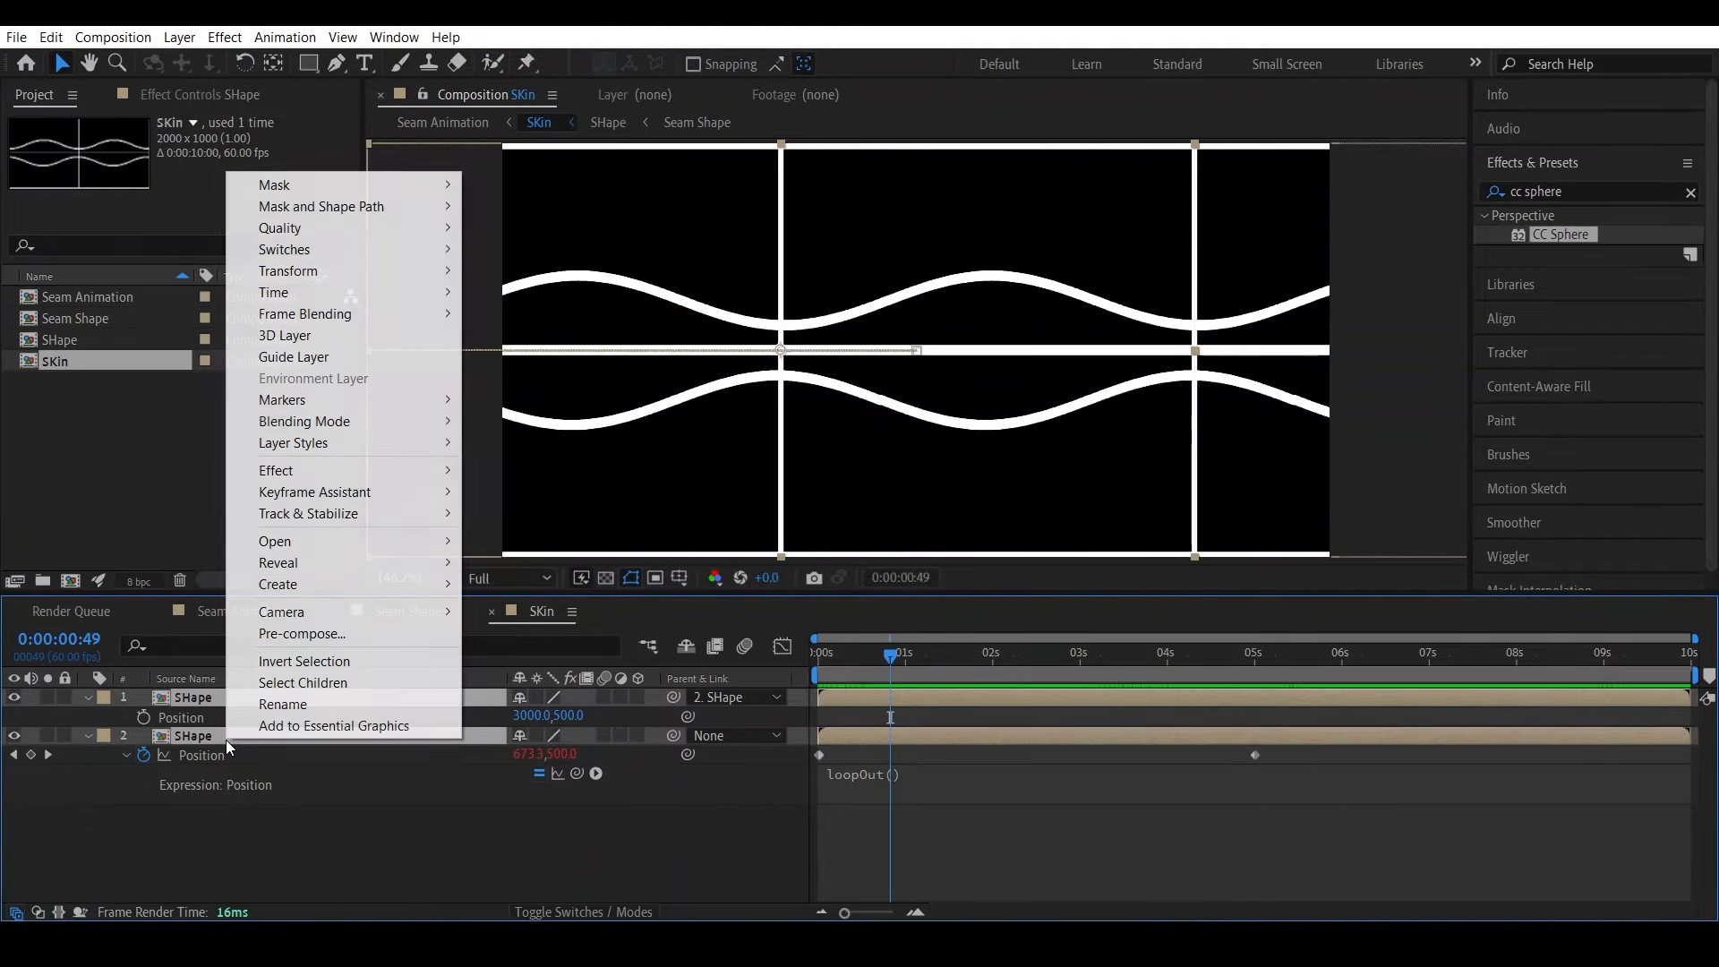
pyautogui.click(333, 637)
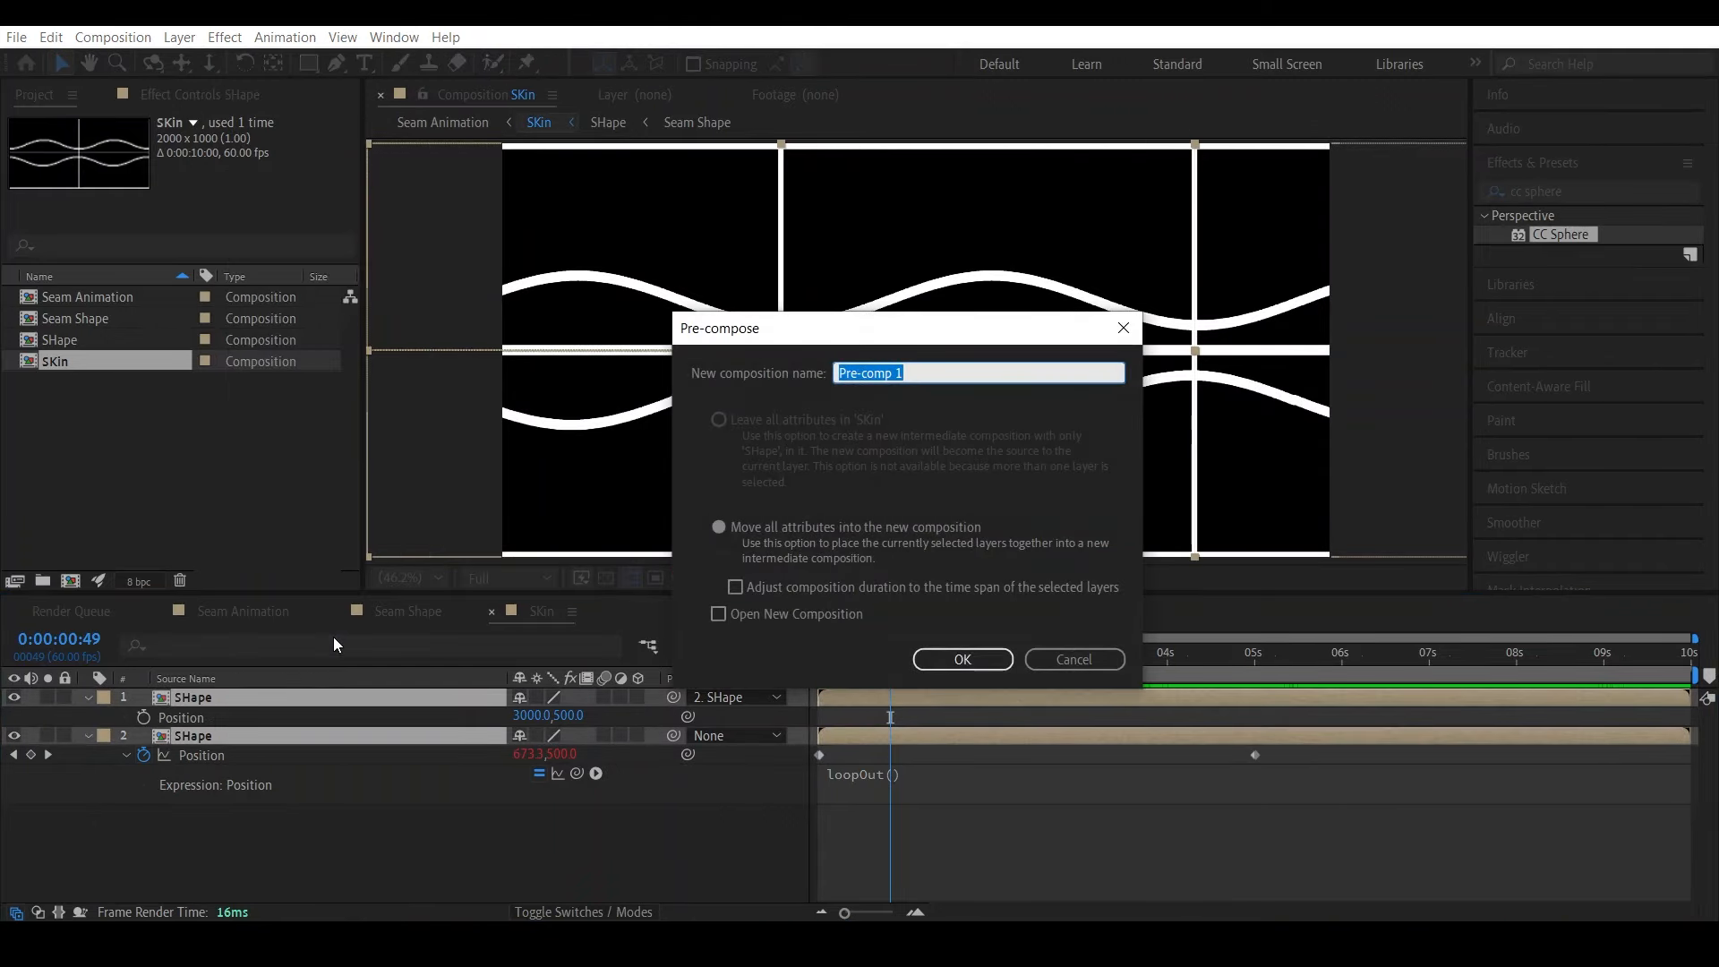
pyautogui.press('Return')
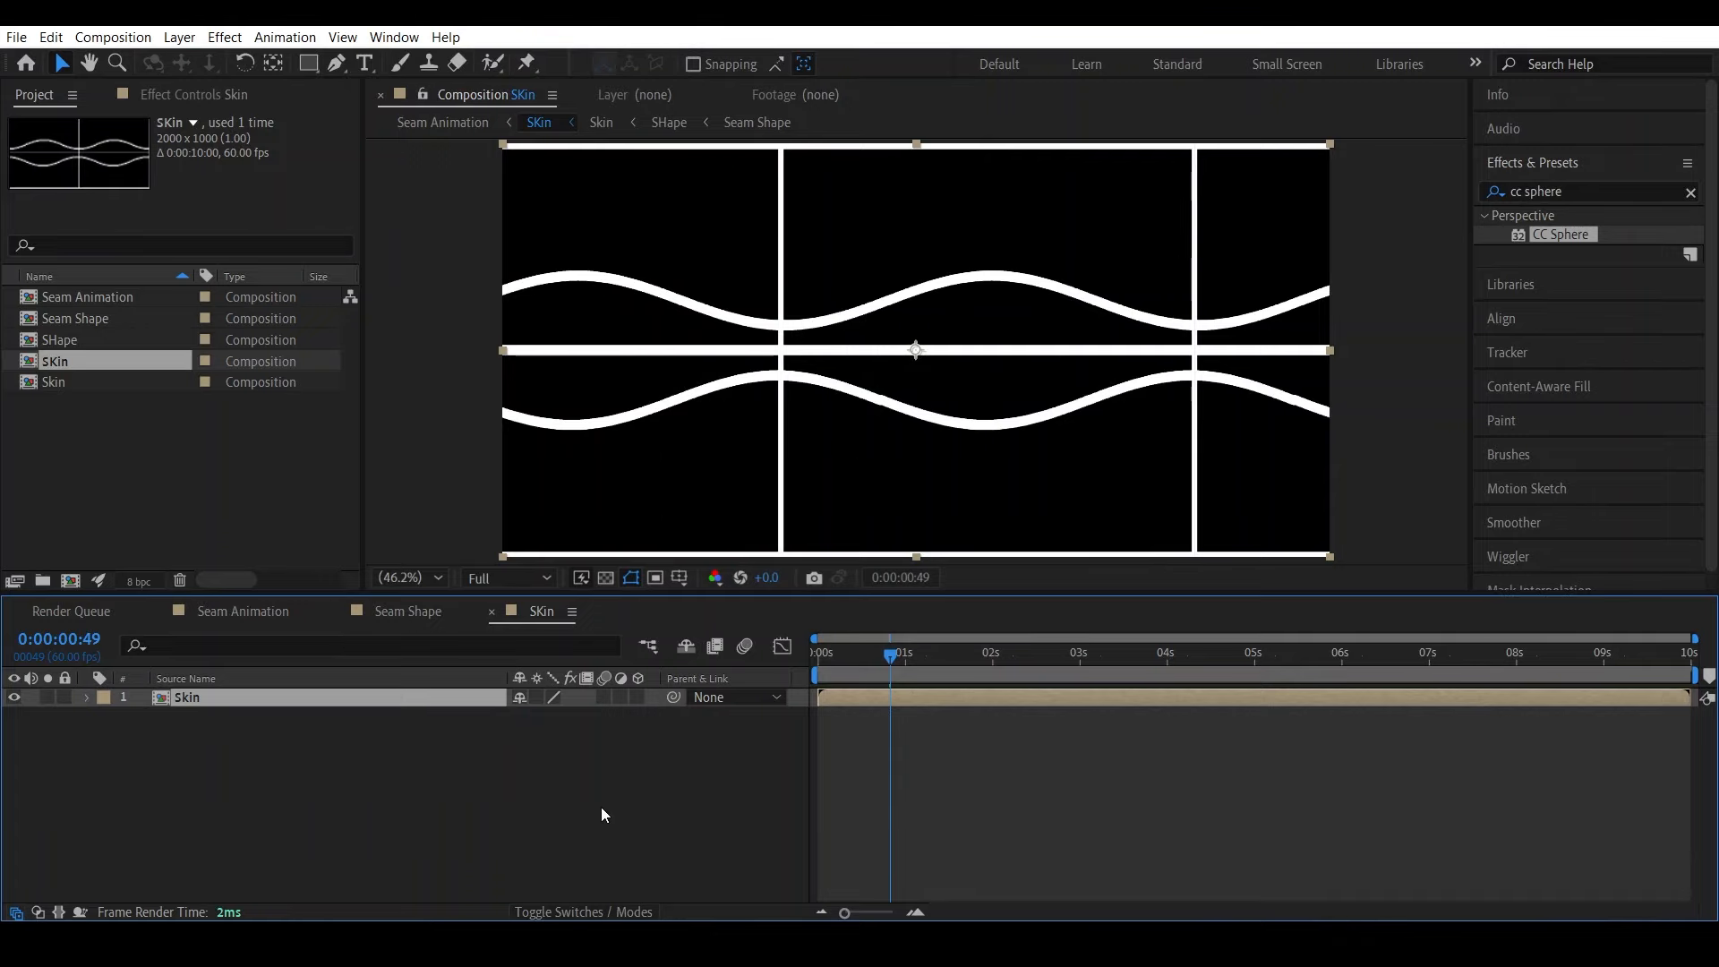
# Apply the CC Sphere effect to the Skin layer and scrub through the timeline to check the rotation
pyautogui.click(1581, 189)
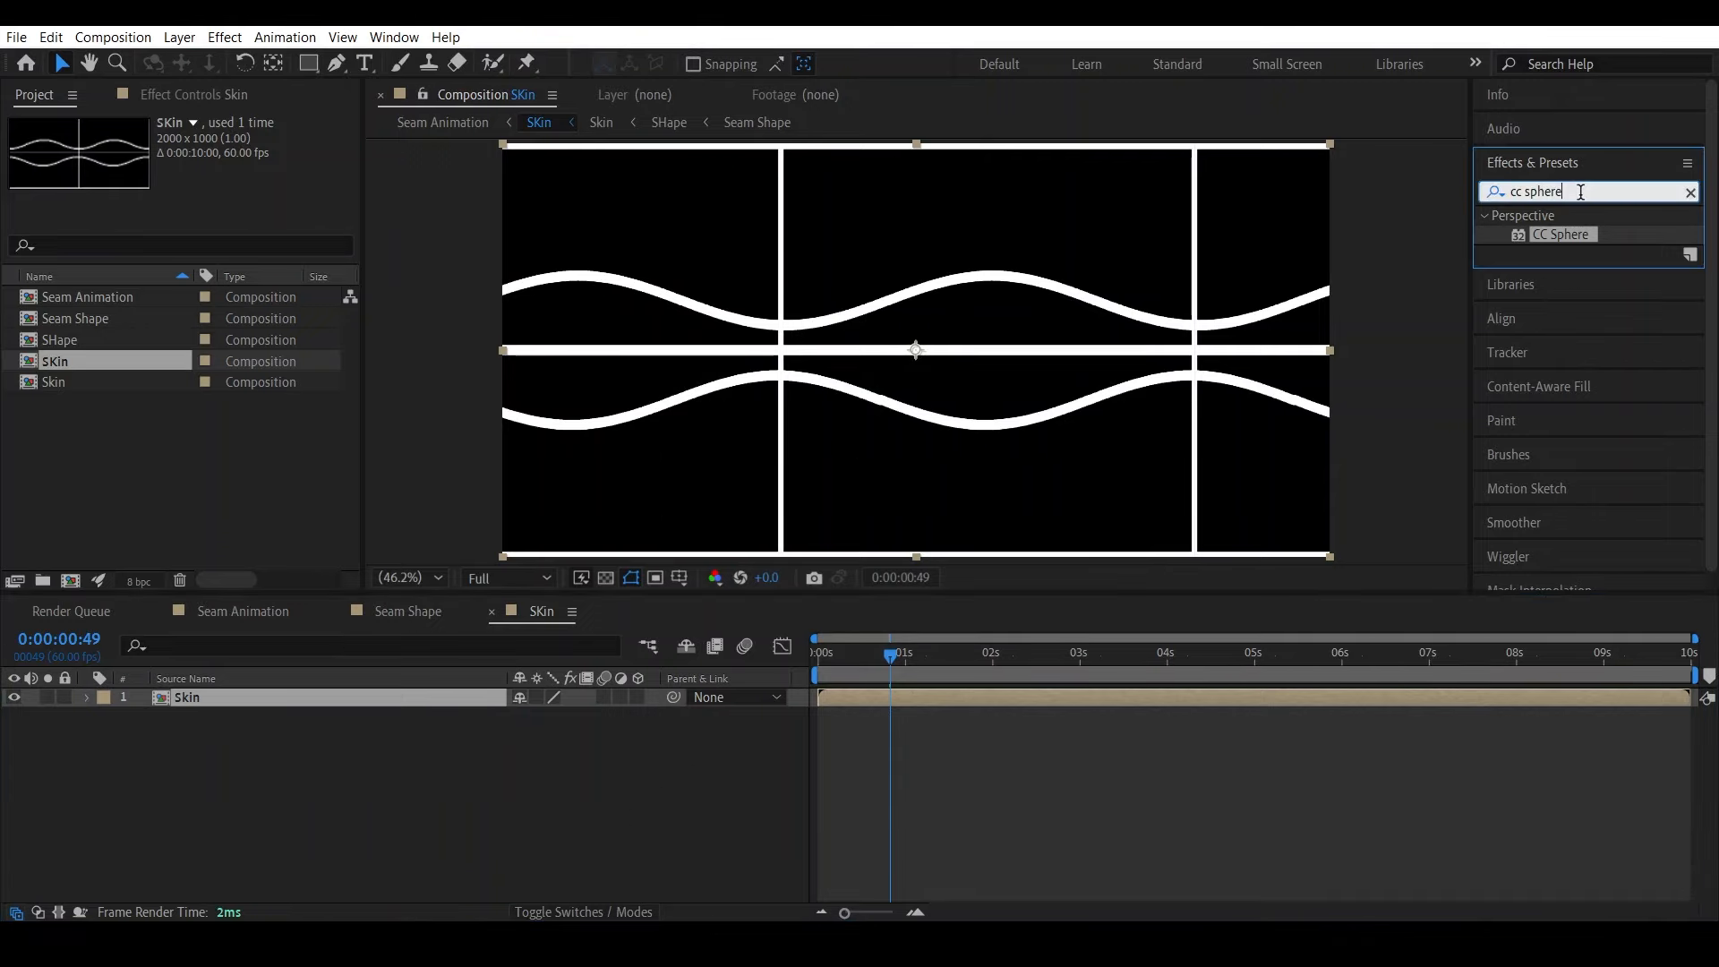
pyautogui.hotkey('ctrl', 'a')
pyautogui.moveTo(1579, 235); pyautogui.dragTo(262, 690)
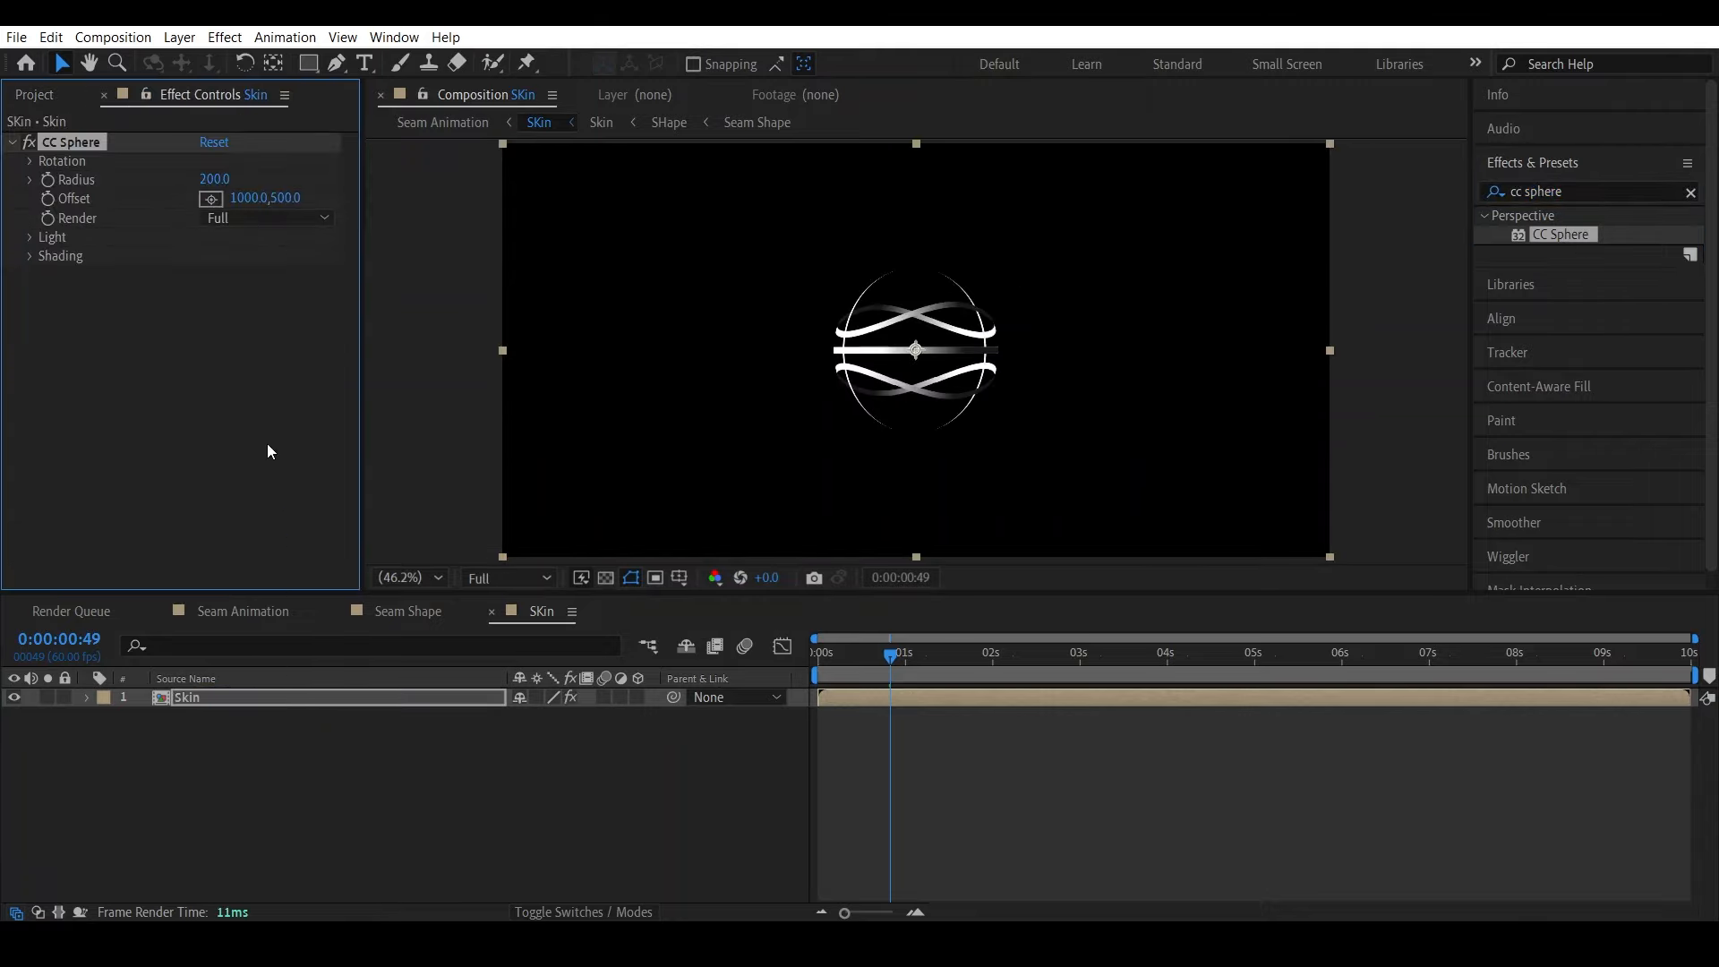
pyautogui.moveTo(900, 651); pyautogui.dragTo(1022, 661)
pyautogui.click(185, 700)
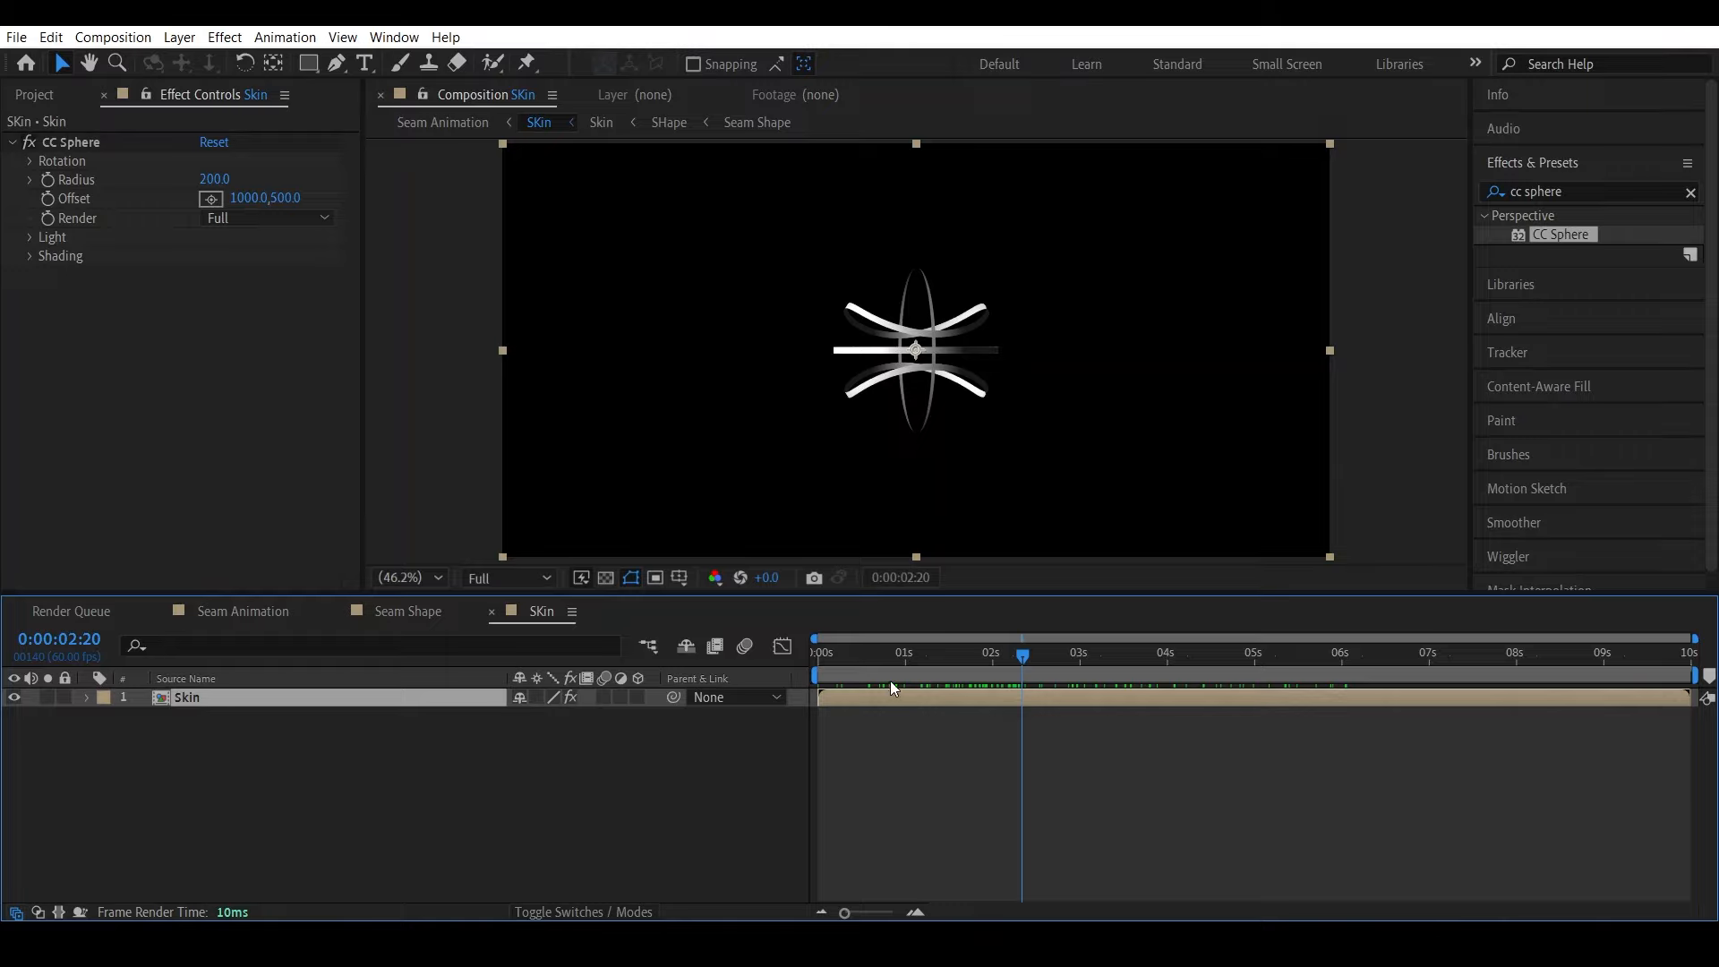
pyautogui.moveTo(1025, 661); pyautogui.dragTo(880, 670)
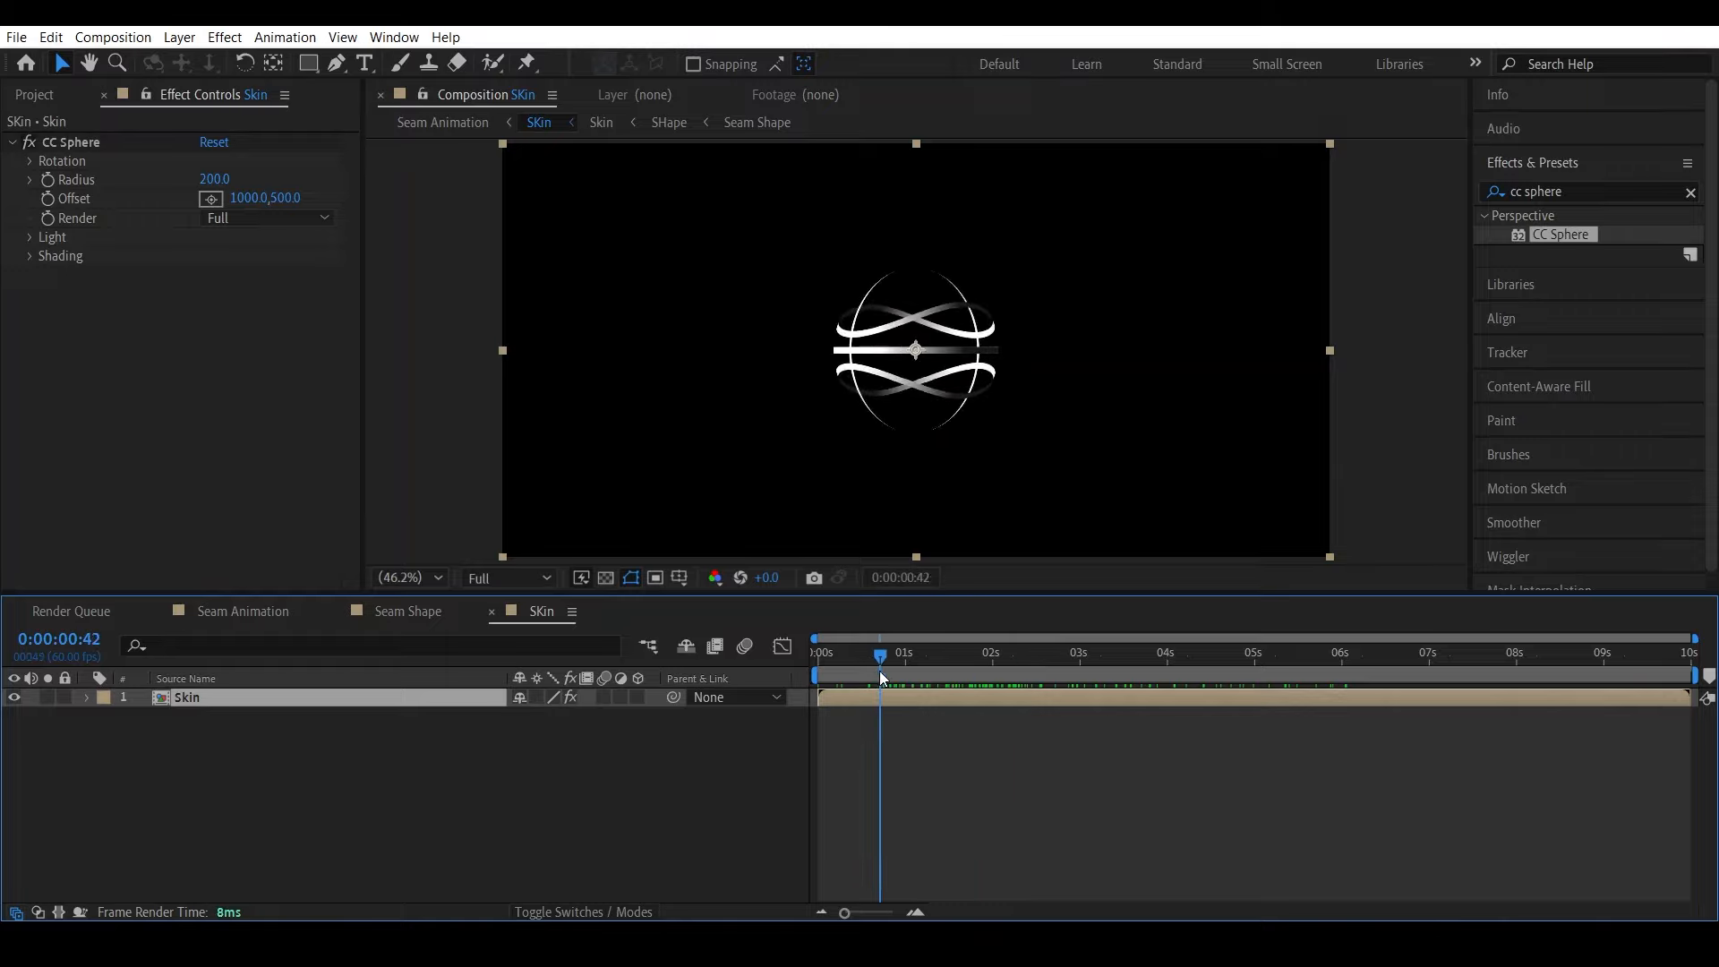
# Set the CC Sphere radius to 500 and its render mode to Outside, and return to the first frame
pyautogui.moveTo(208, 195); pyautogui.dragTo(217, 181)
pyautogui.click(218, 182)
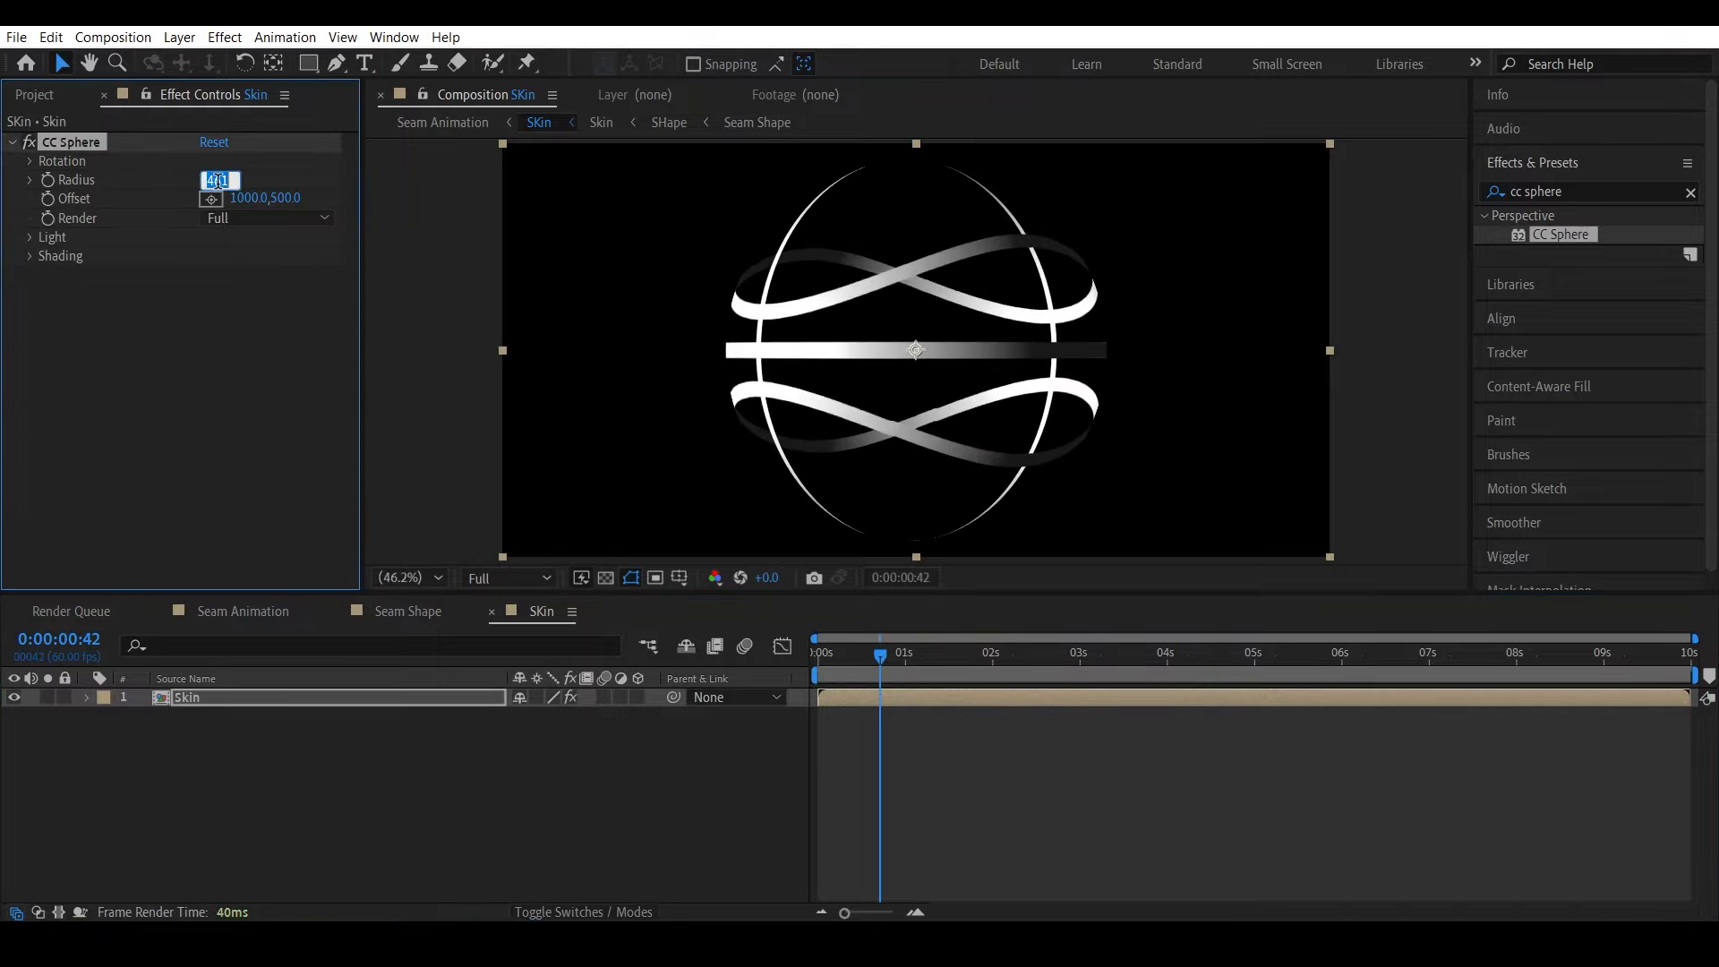
pyautogui.press('Return')
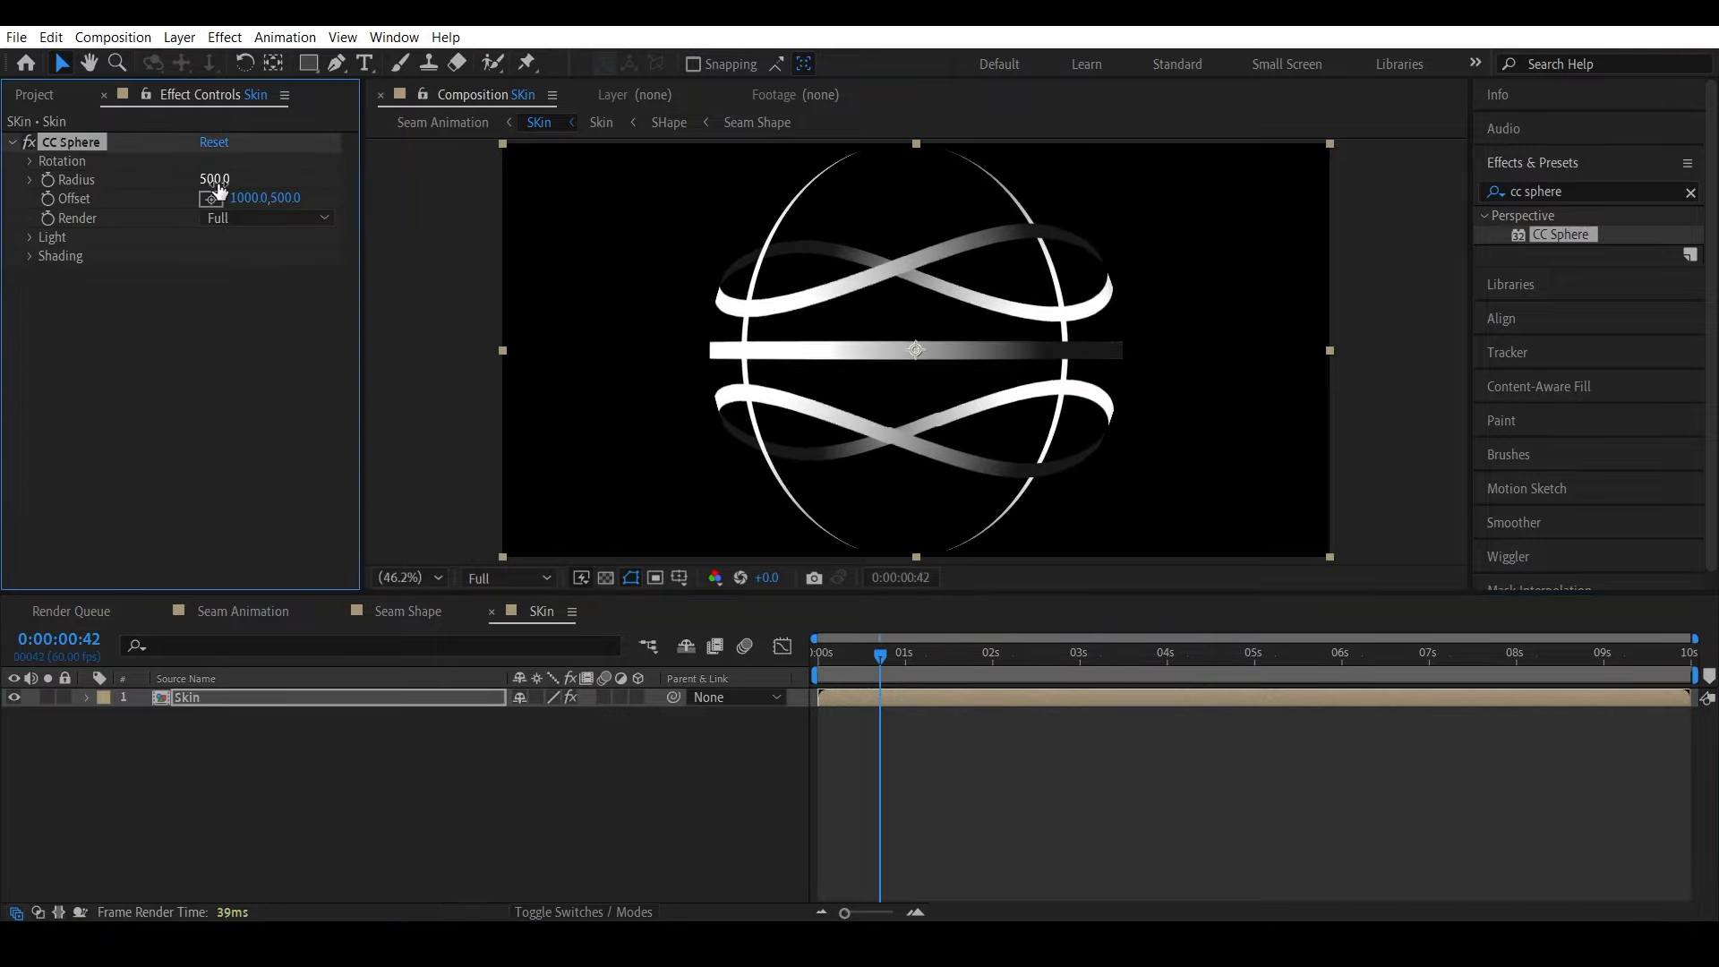
pyautogui.click(260, 220)
pyautogui.click(267, 263)
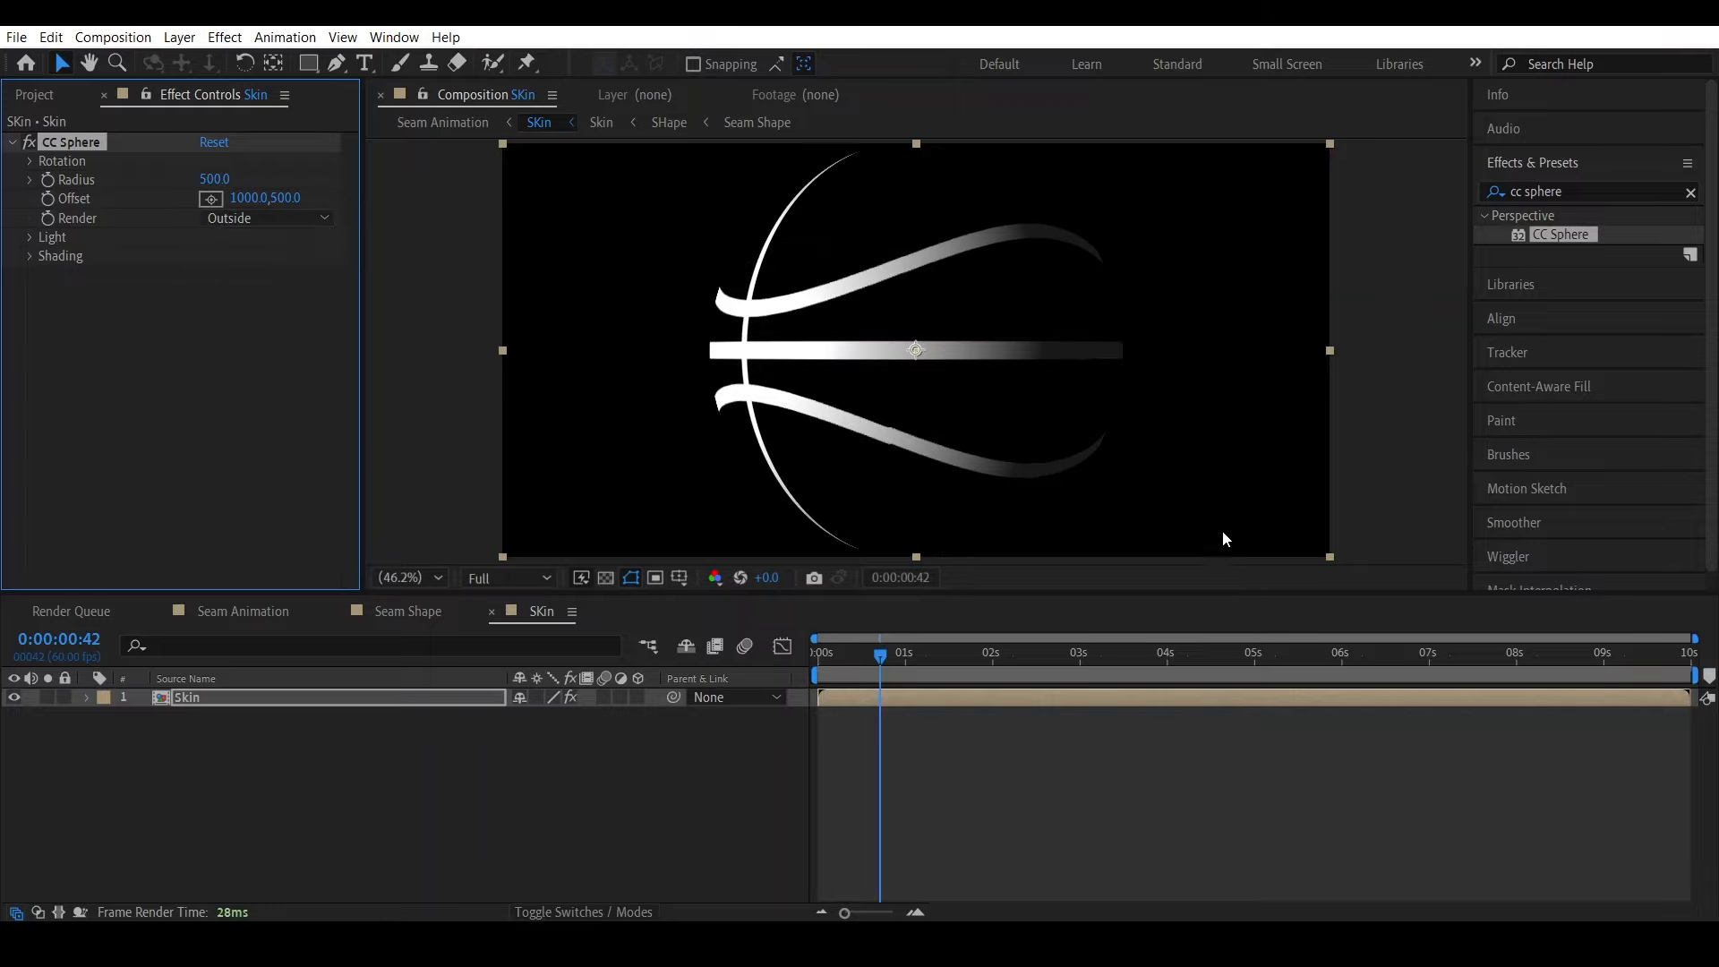
pyautogui.moveTo(904, 679); pyautogui.dragTo(750, 681)
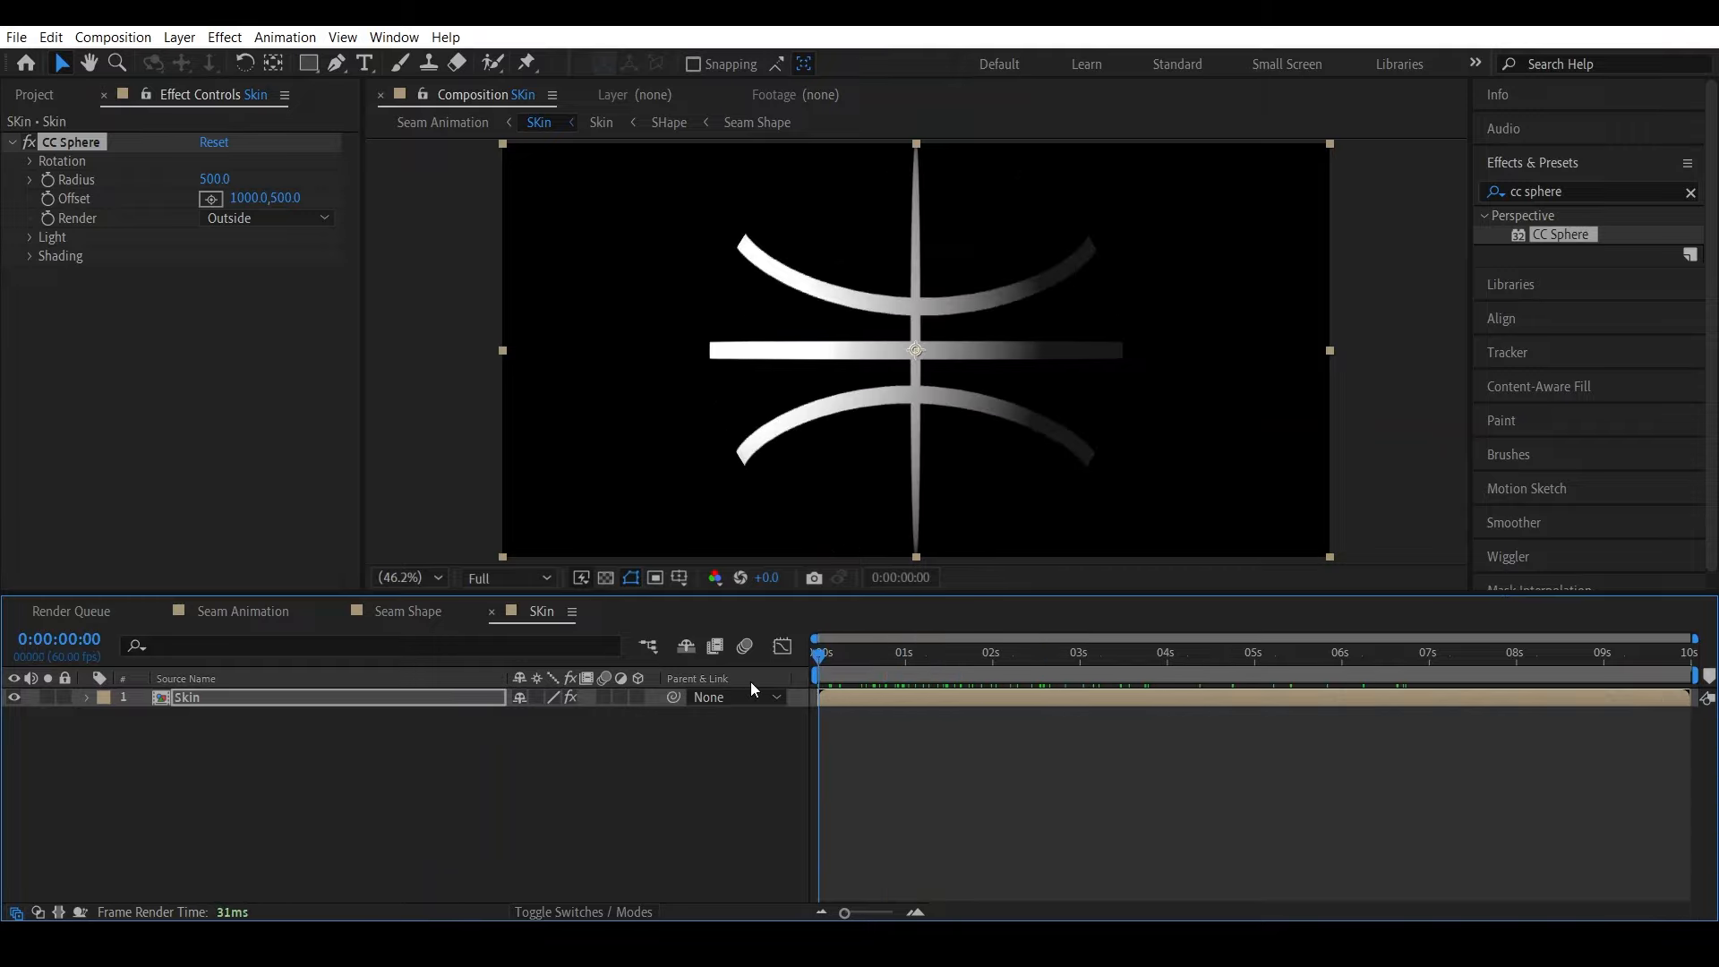
# Play back the rotating seam animation in the SKin composition from the start
pyautogui.press('space')
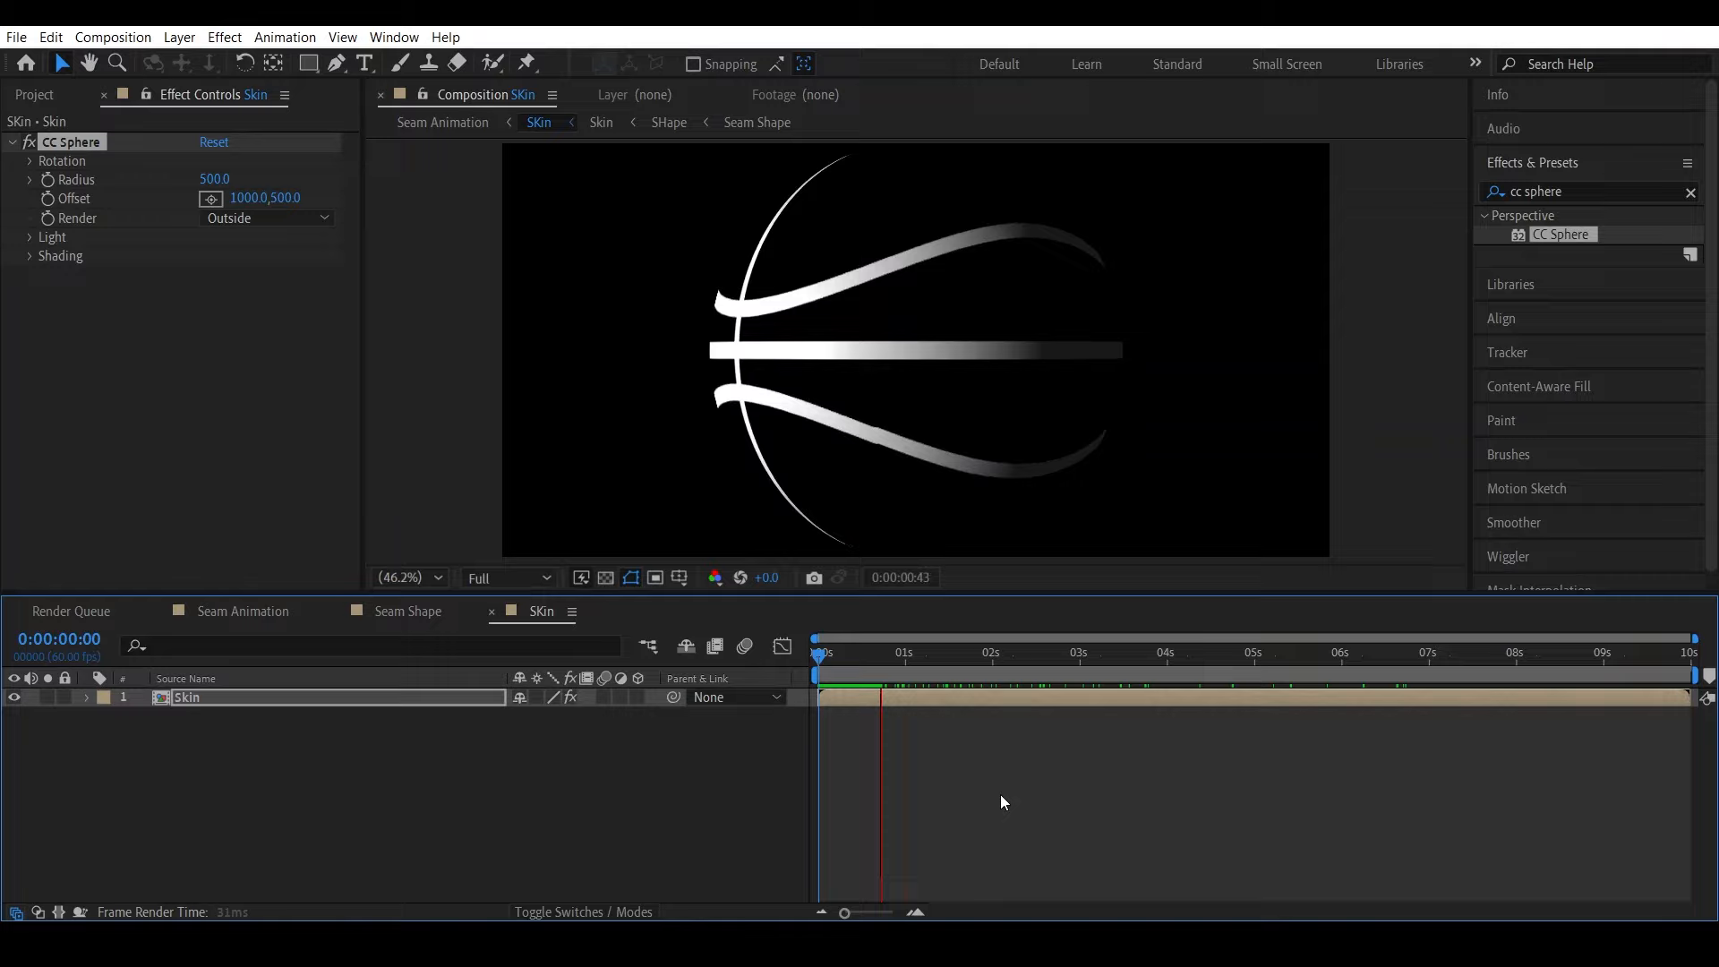
pyautogui.press('space')
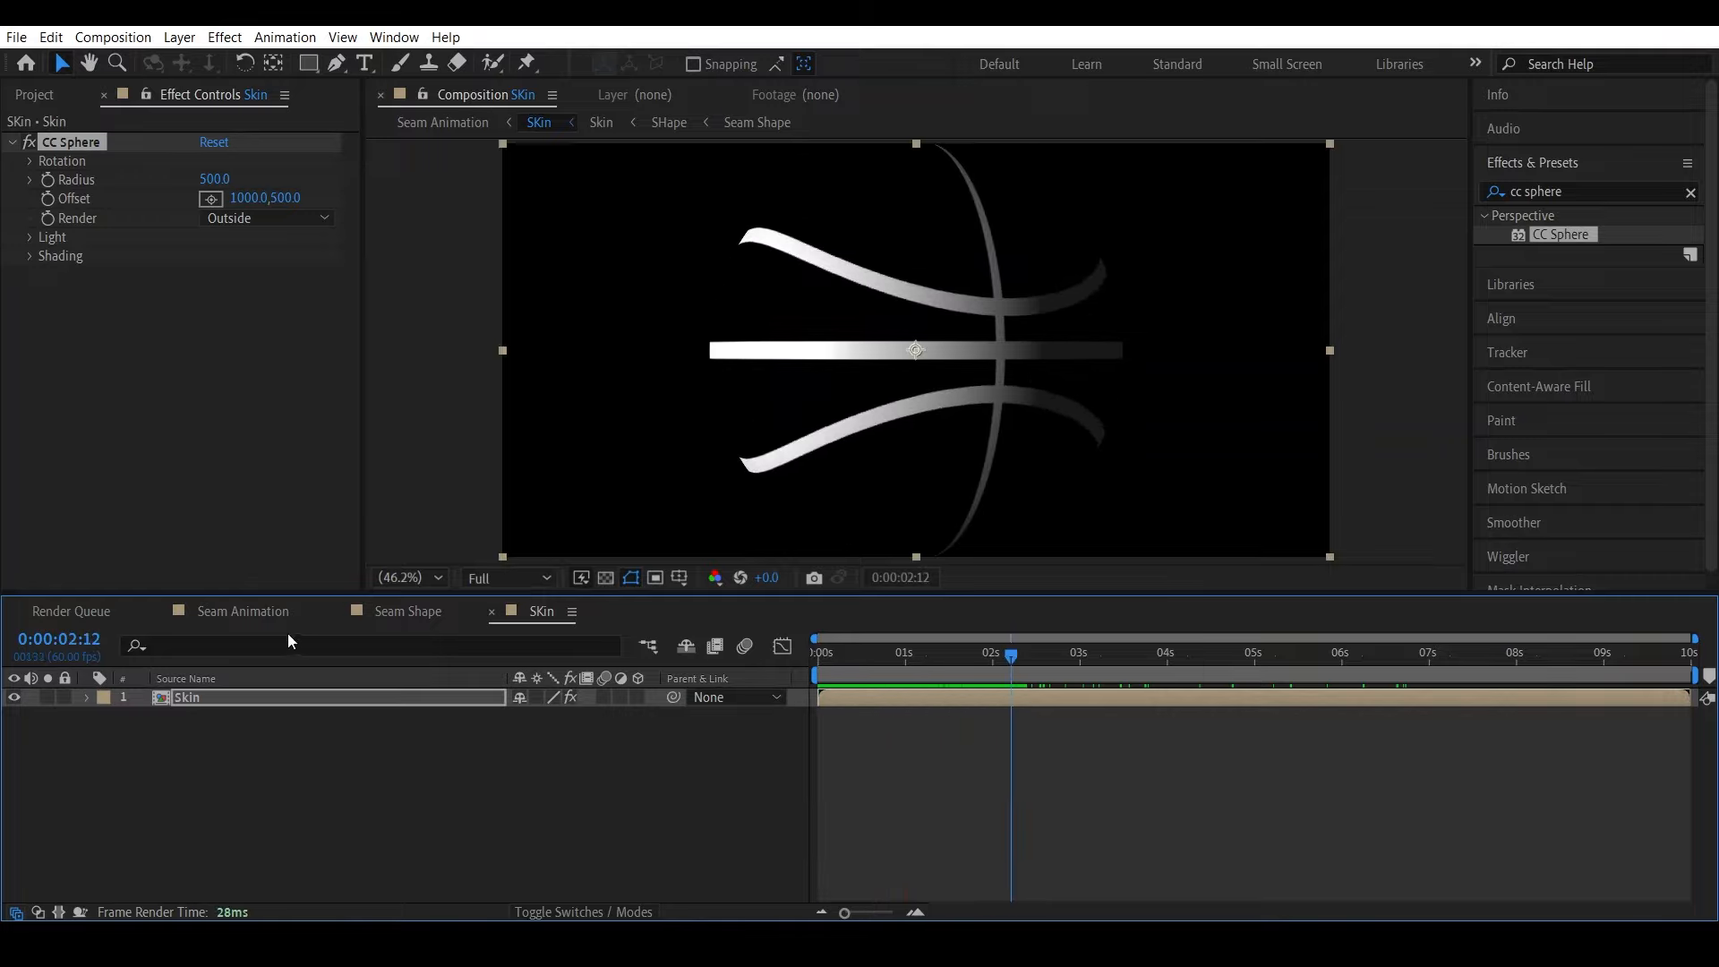
pyautogui.moveTo(890, 661); pyautogui.dragTo(811, 666)
pyautogui.press('space')
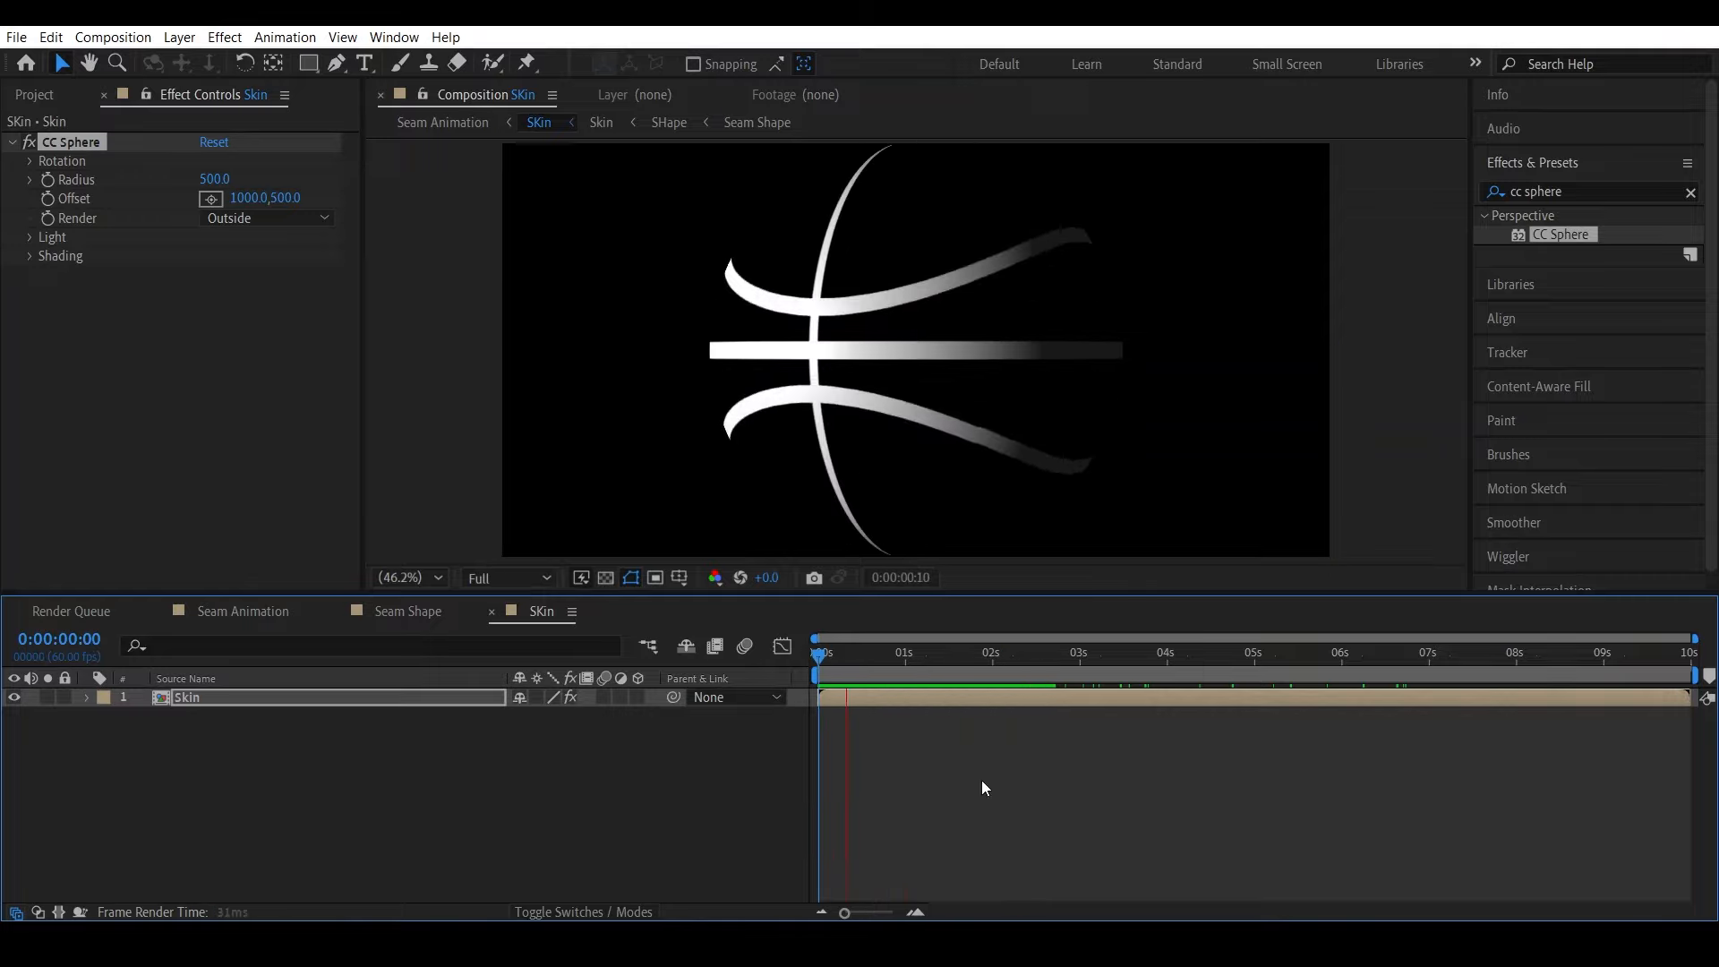
pyautogui.press('space')
# Set the CC Sphere effect's Light Intensity to 100 and Light Height to 100, checking the lighting at another frame
pyautogui.click(31, 238)
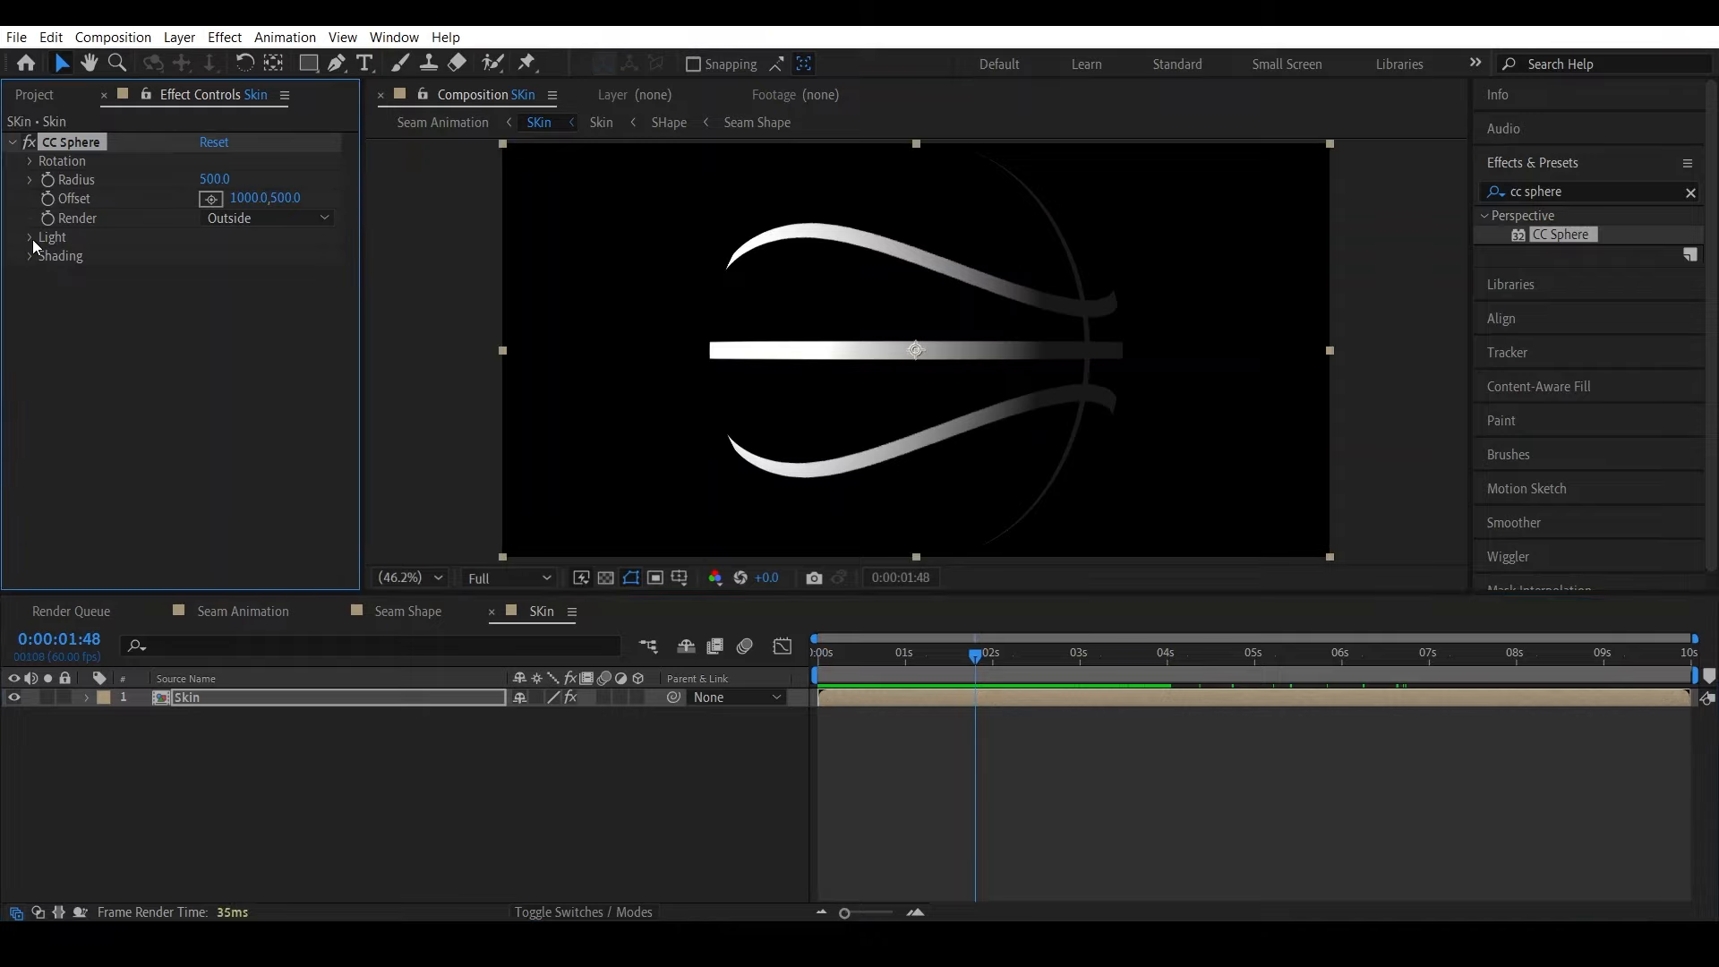
pyautogui.write('5')
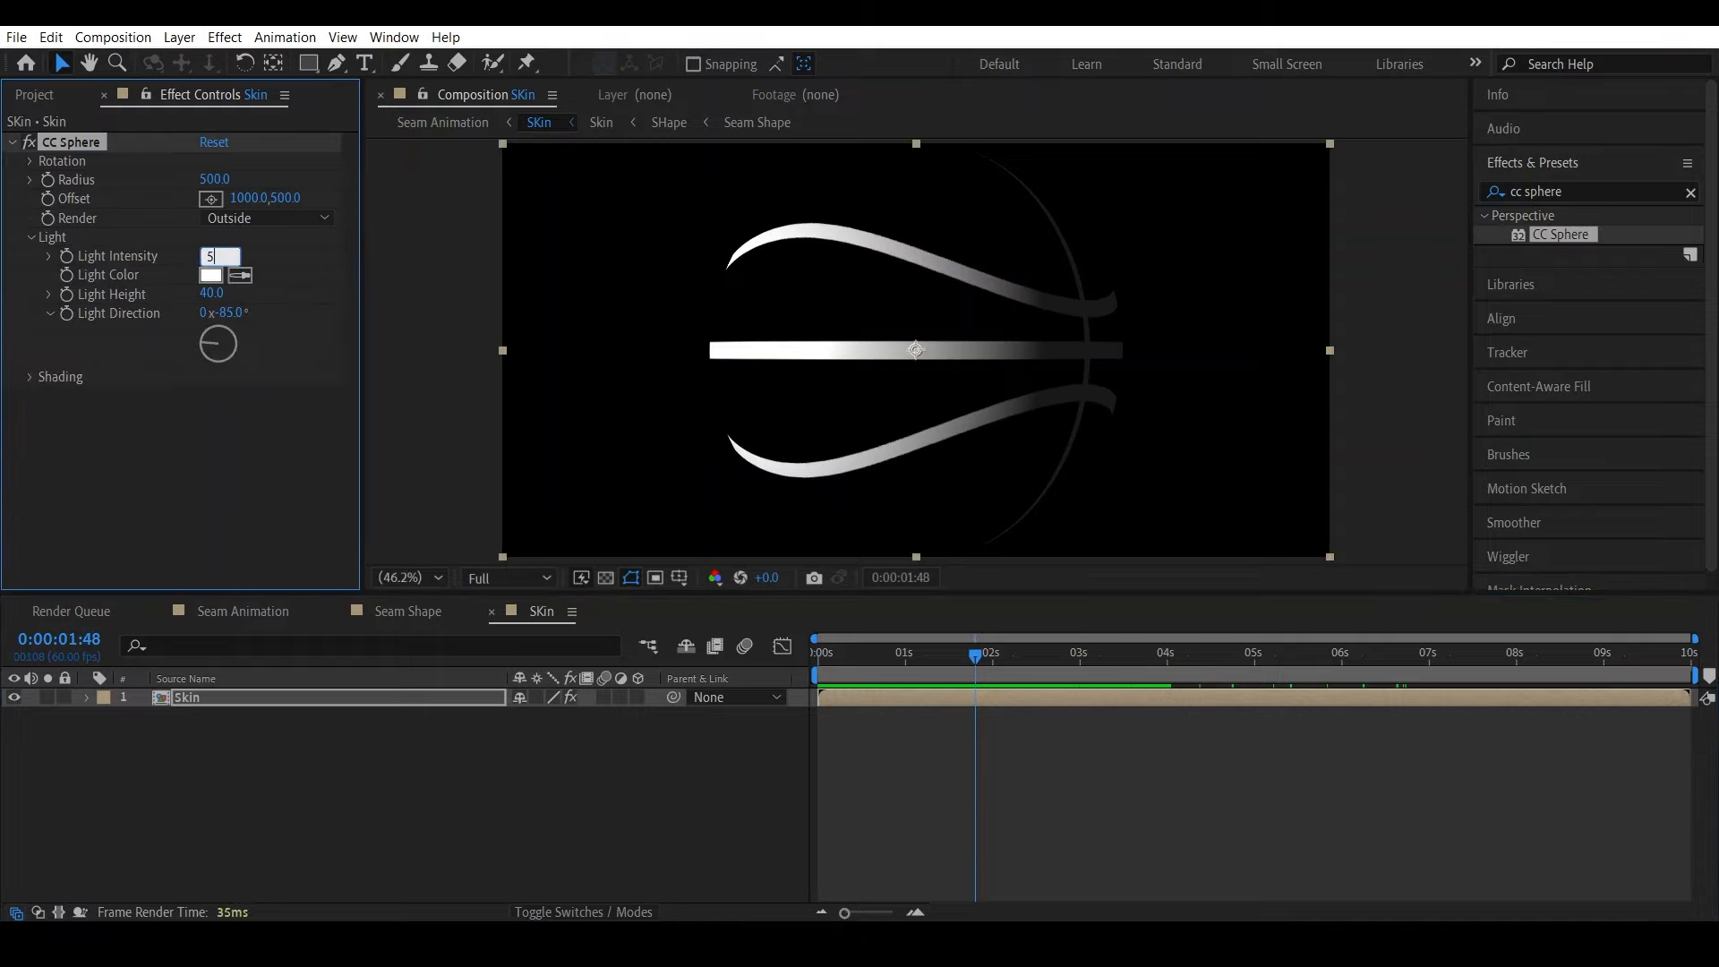
pyautogui.write('0')
pyautogui.press('Return')
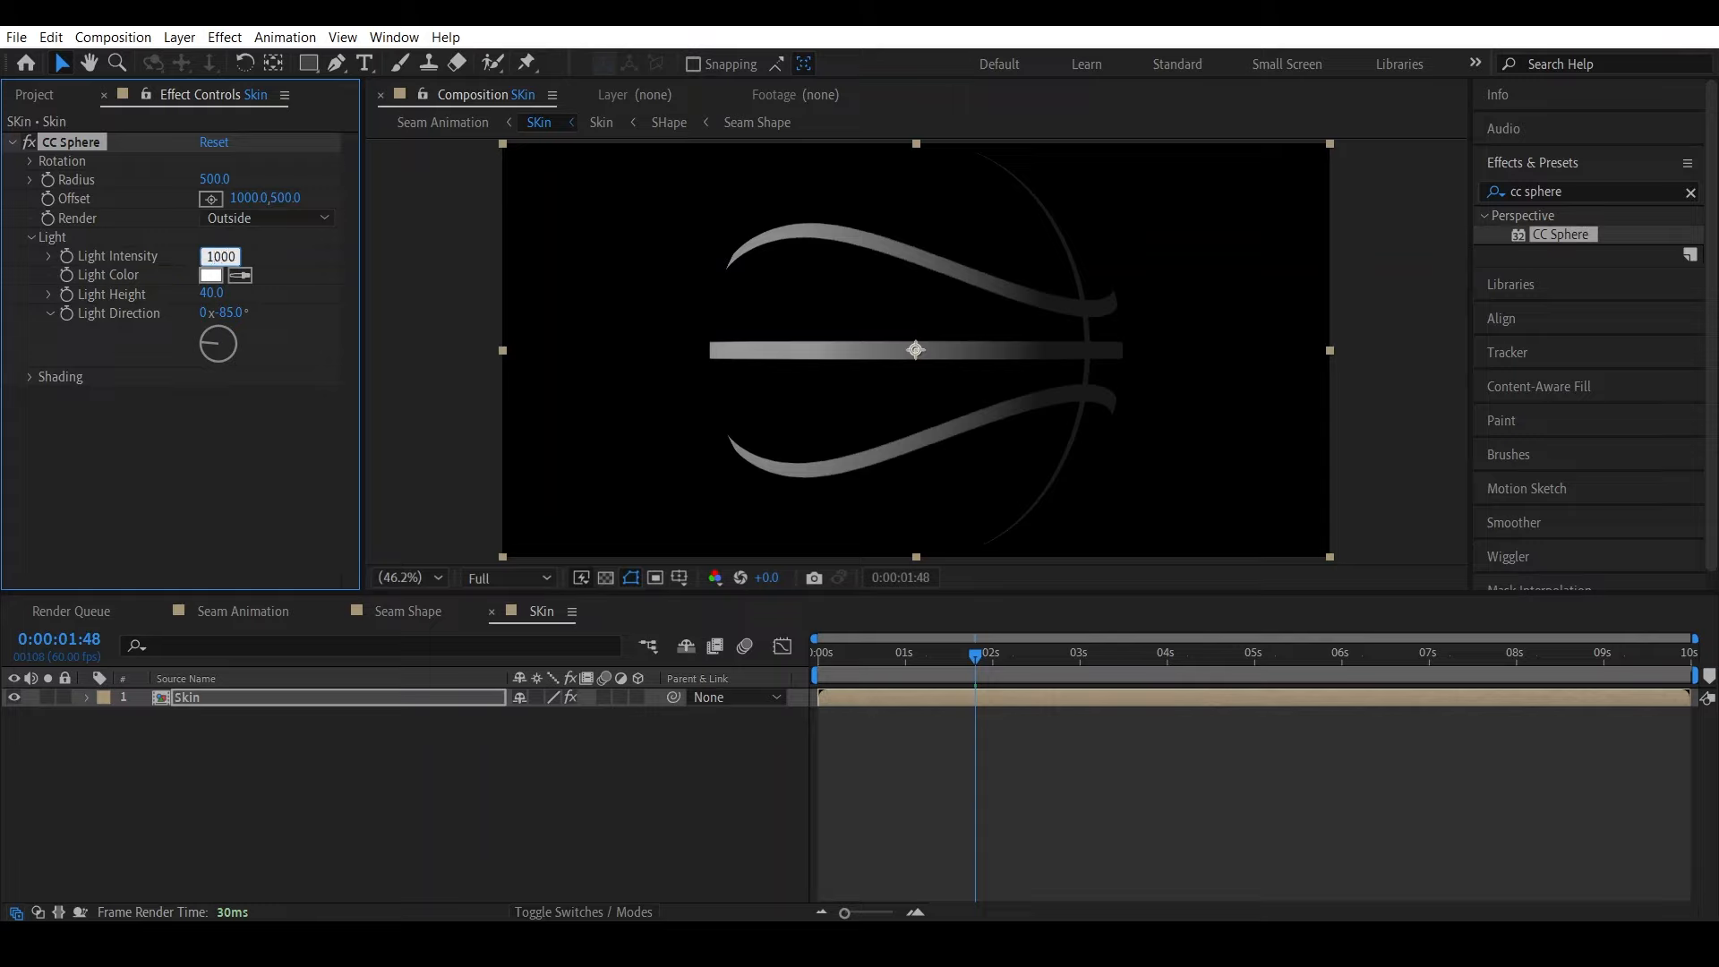
pyautogui.press('Return')
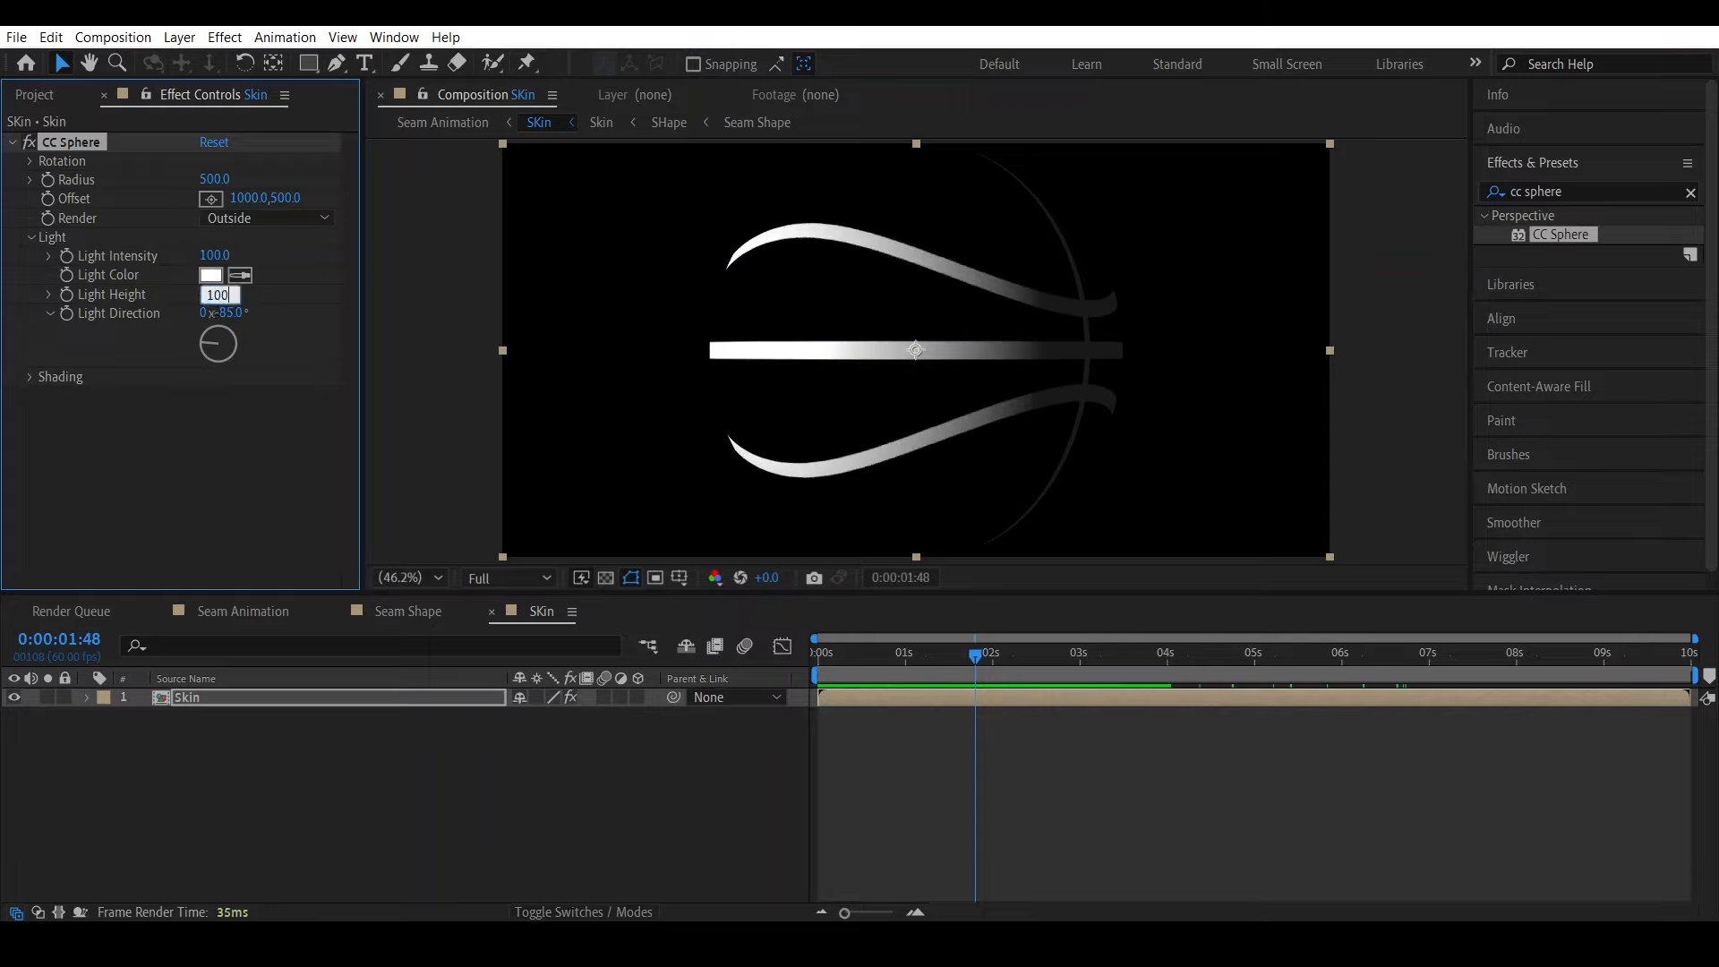
pyautogui.press('Return')
pyautogui.moveTo(946, 645); pyautogui.dragTo(1195, 681)
# Import LOGO.psd as Composition - Retain Layer Sizes with Editable Layer Styles
pyautogui.click(286, 612)
pyautogui.click(16, 37)
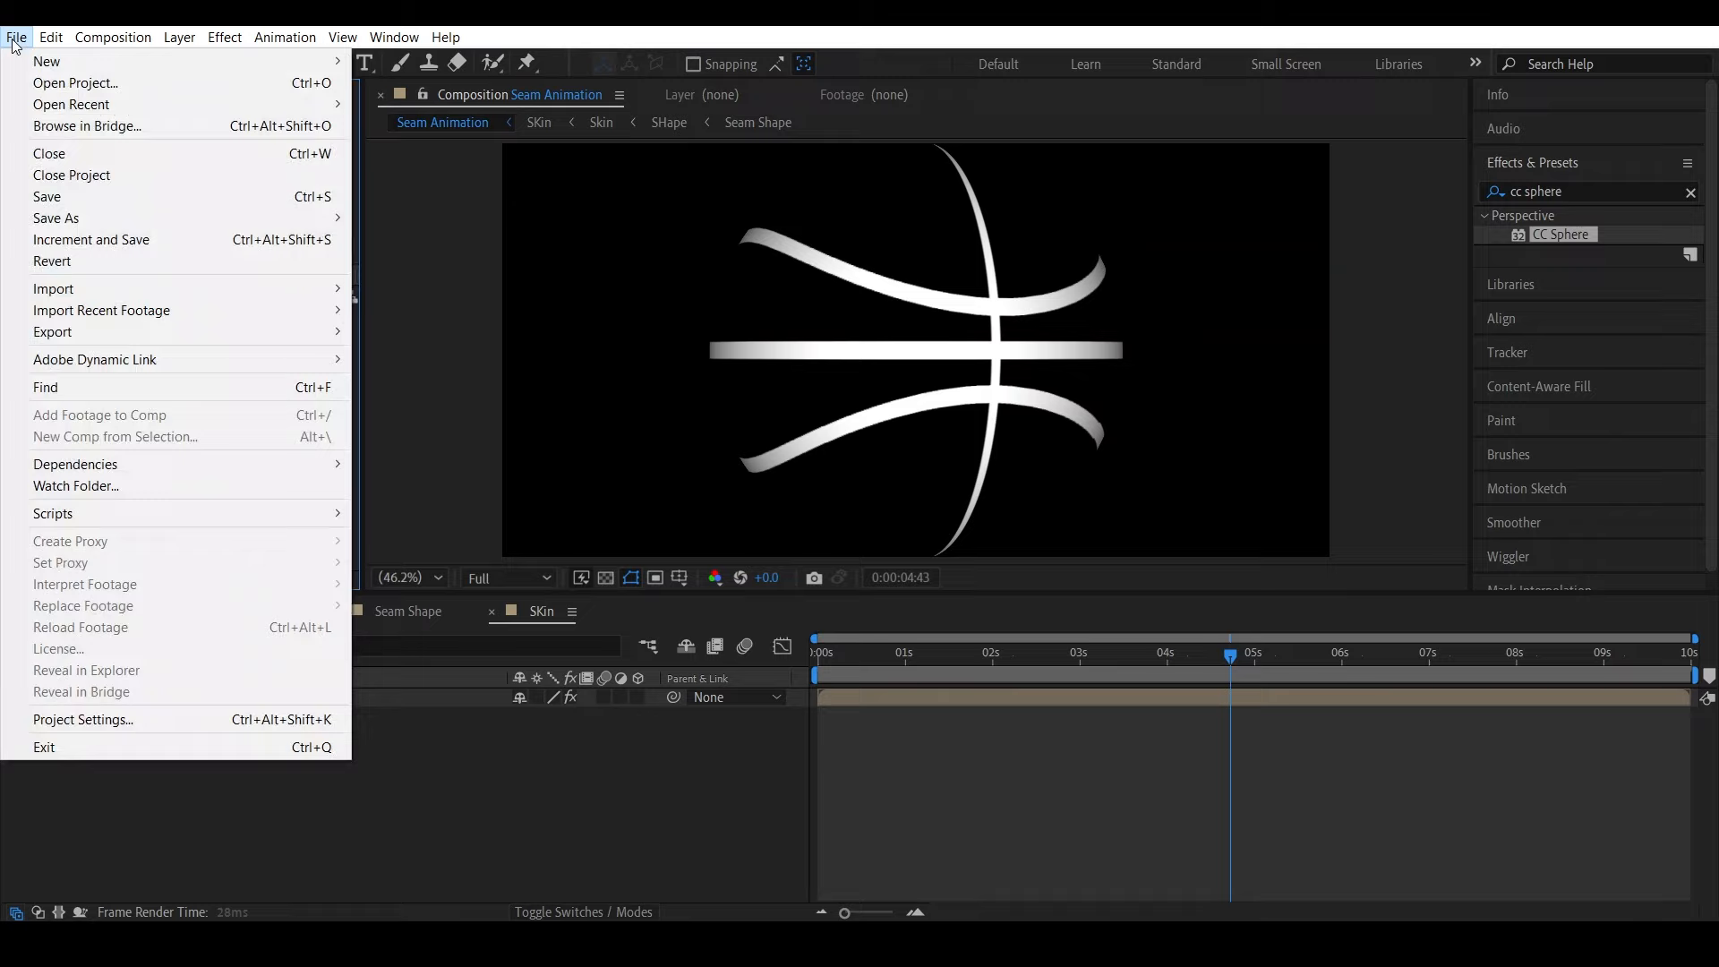
pyautogui.moveTo(293, 286)
pyautogui.click(401, 289)
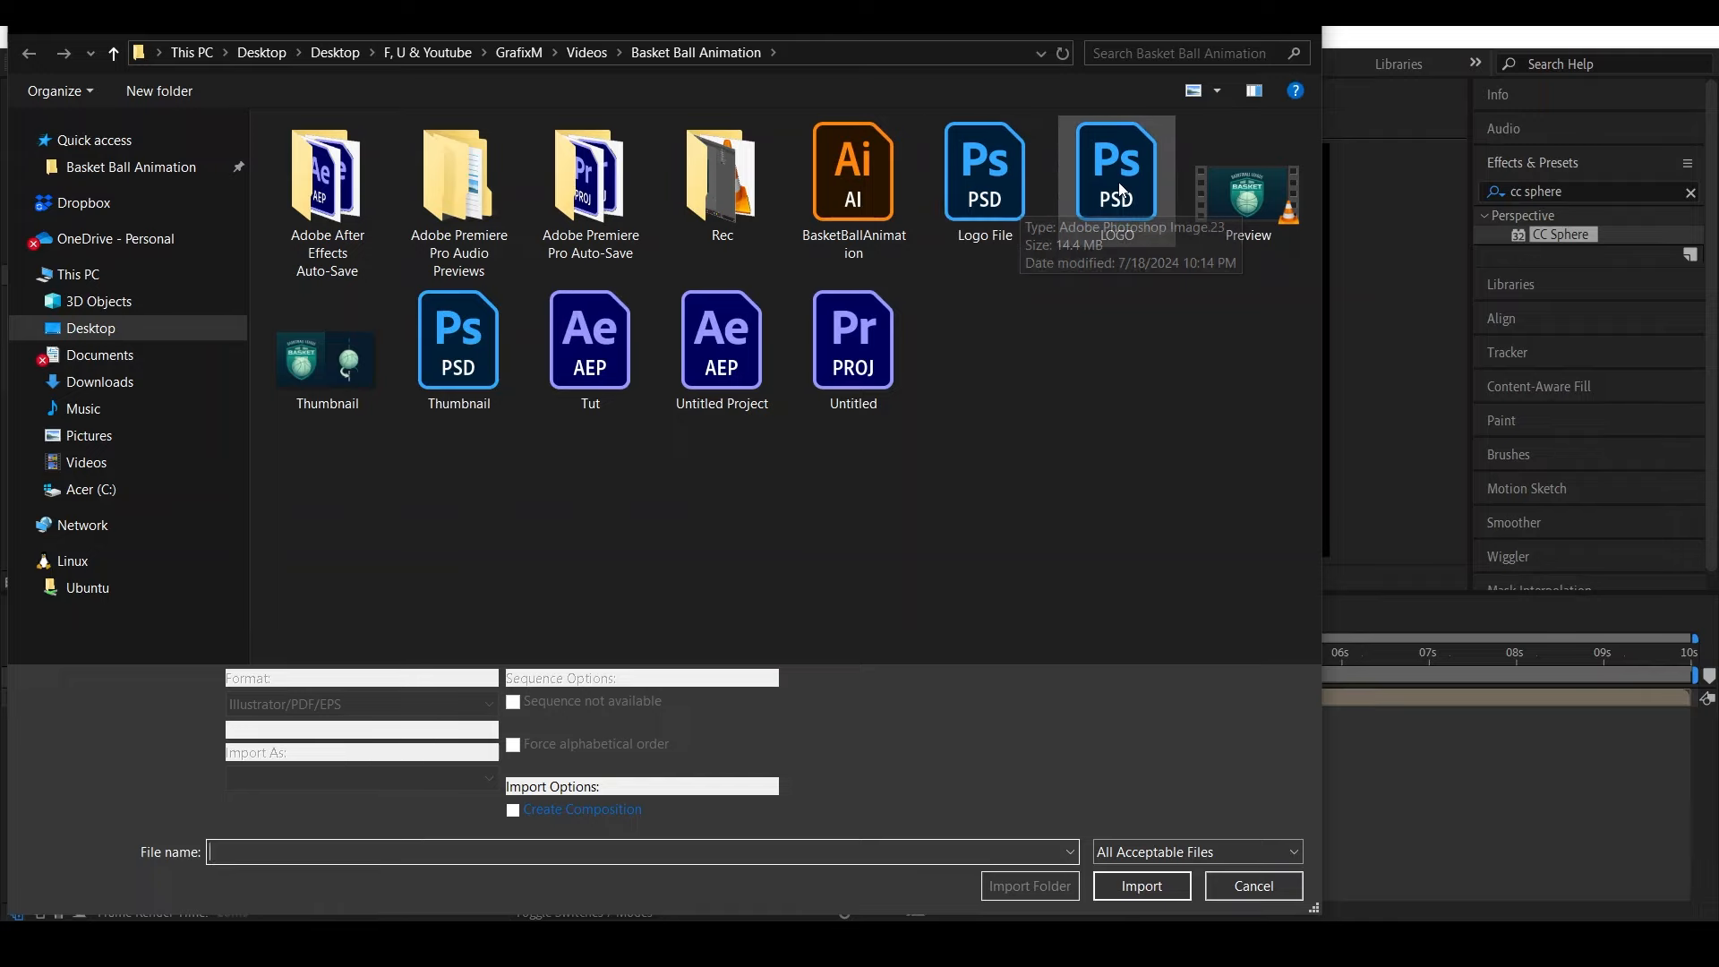
pyautogui.doubleClick(1018, 201)
pyautogui.click(944, 383)
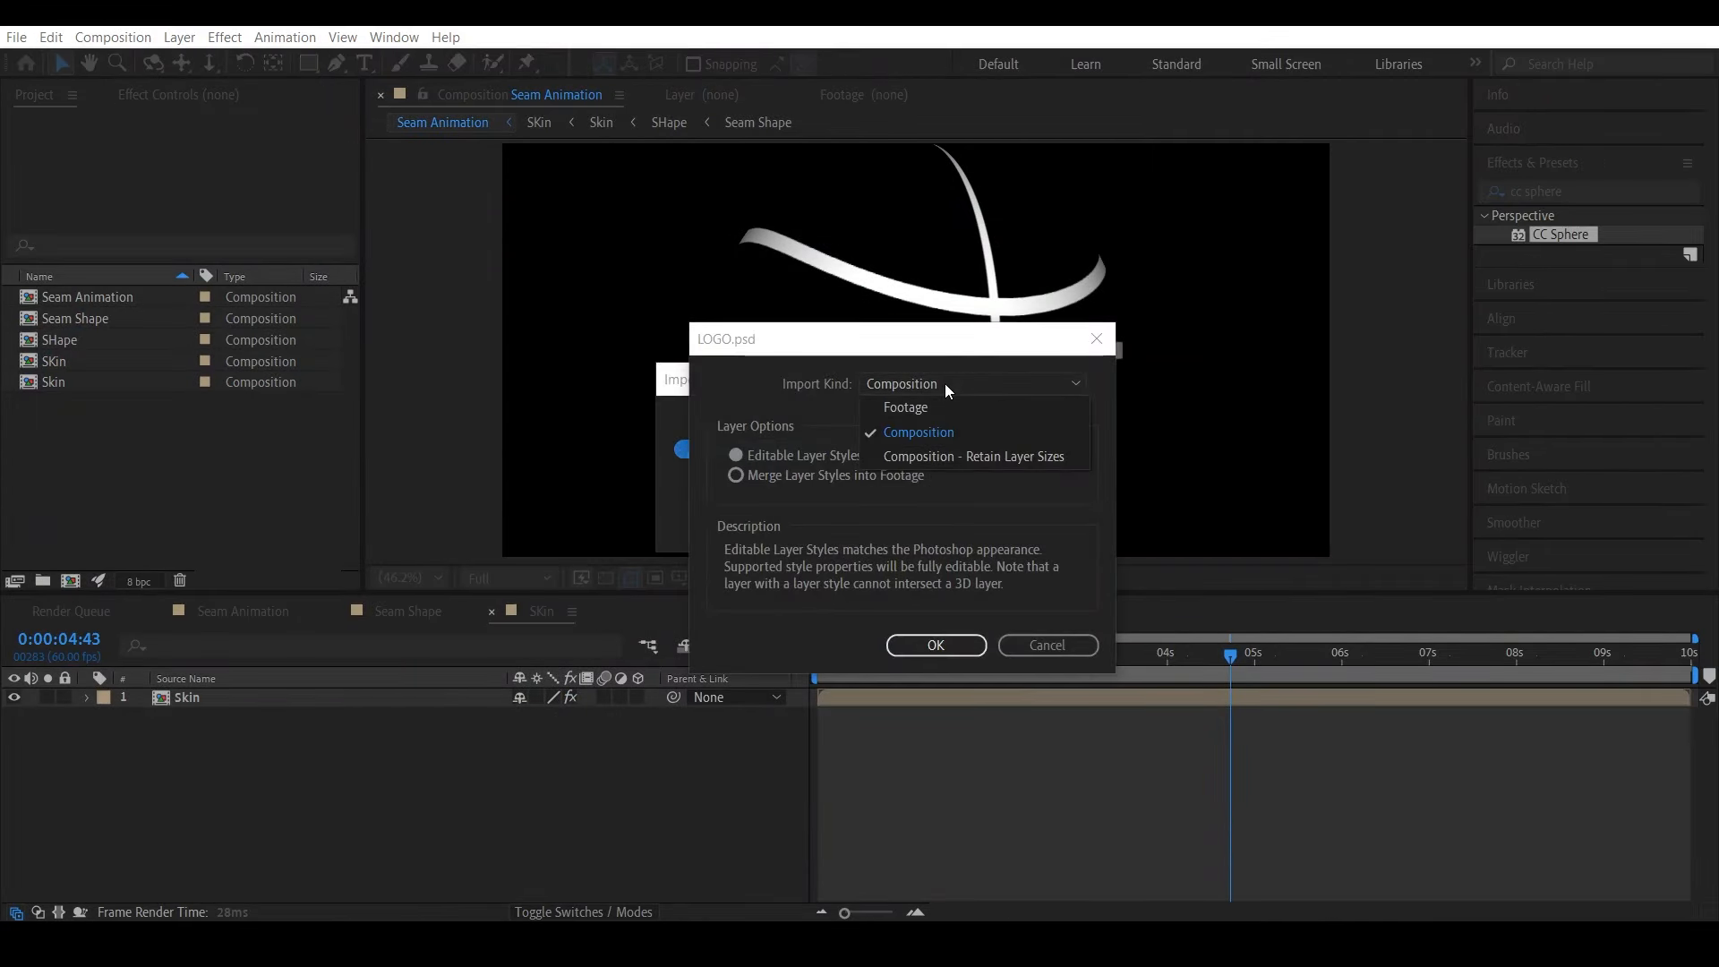
pyautogui.click(1008, 458)
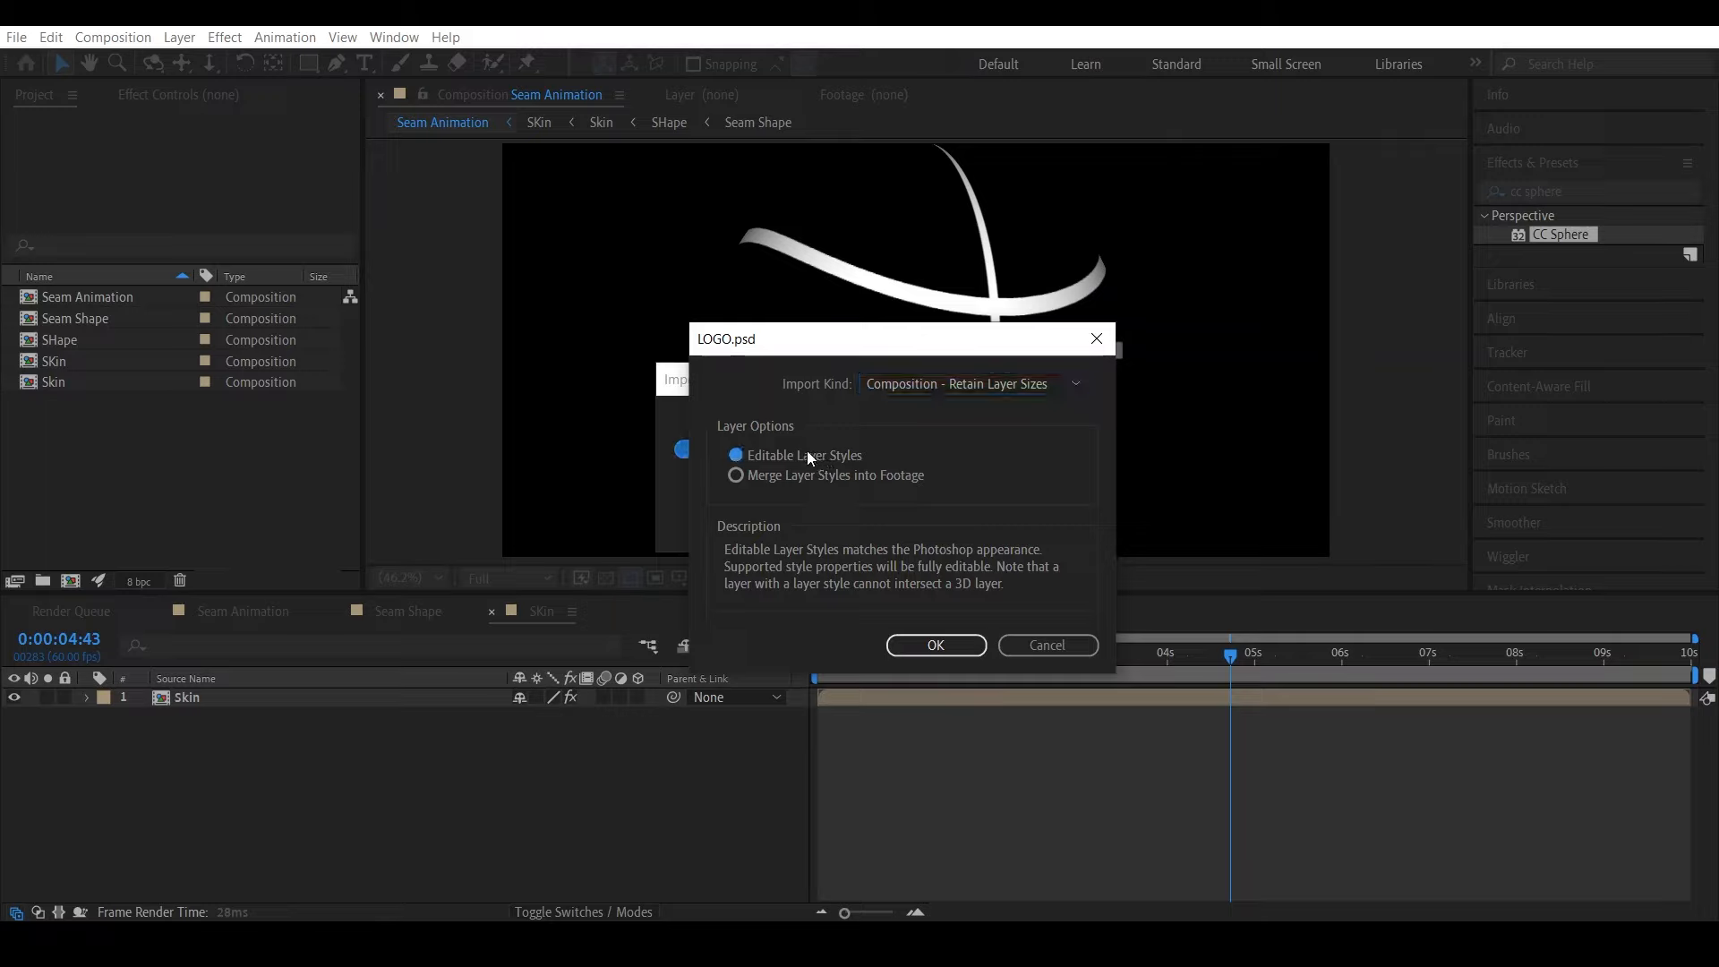
pyautogui.click(938, 645)
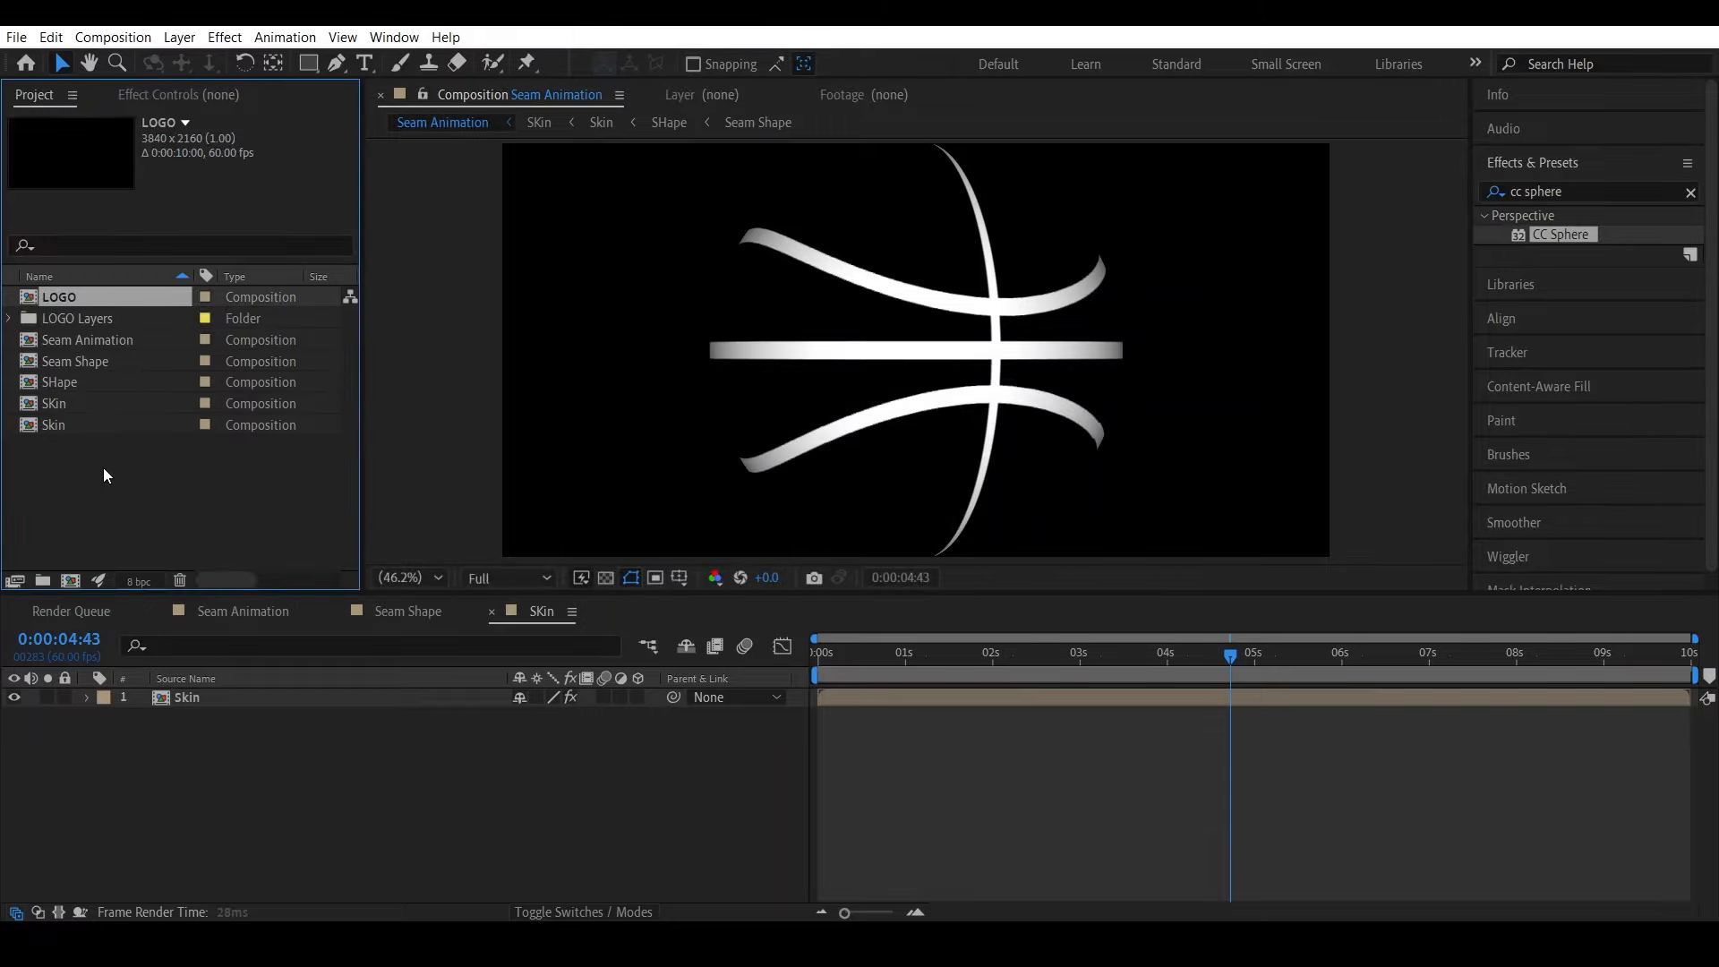
# Open the LOGO composition and move the current time to 0:00:03:58
pyautogui.doubleClick(72, 304)
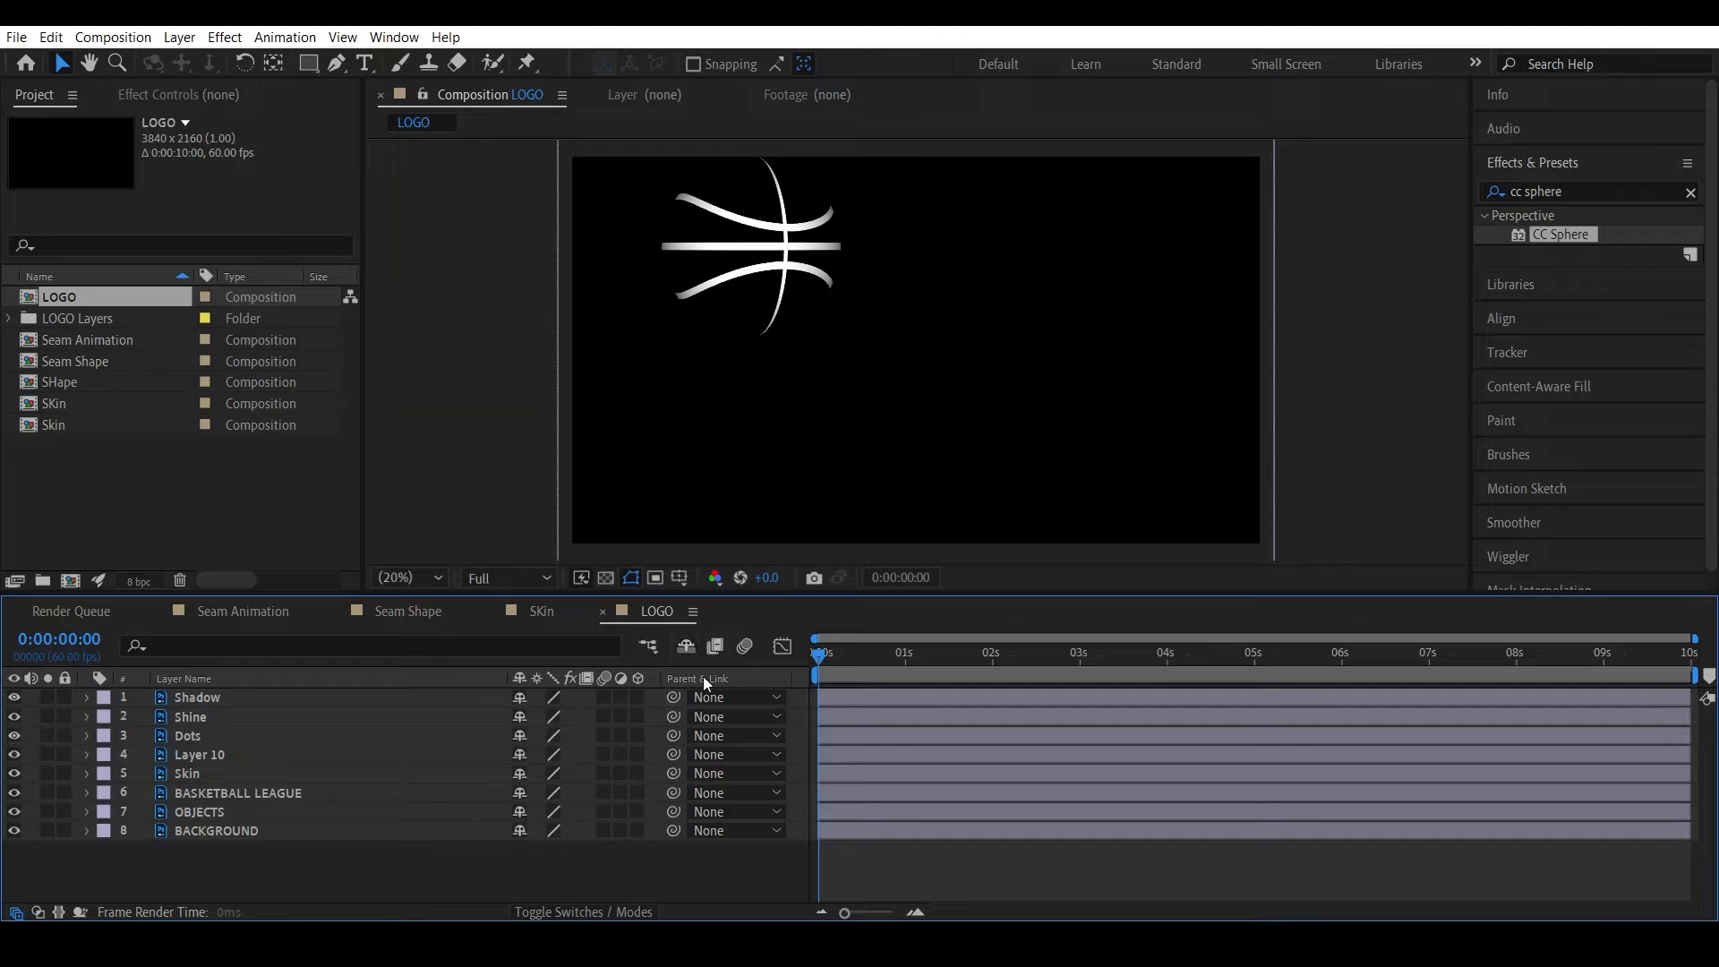
pyautogui.click(865, 655)
pyautogui.moveTo(931, 659); pyautogui.dragTo(1164, 675)
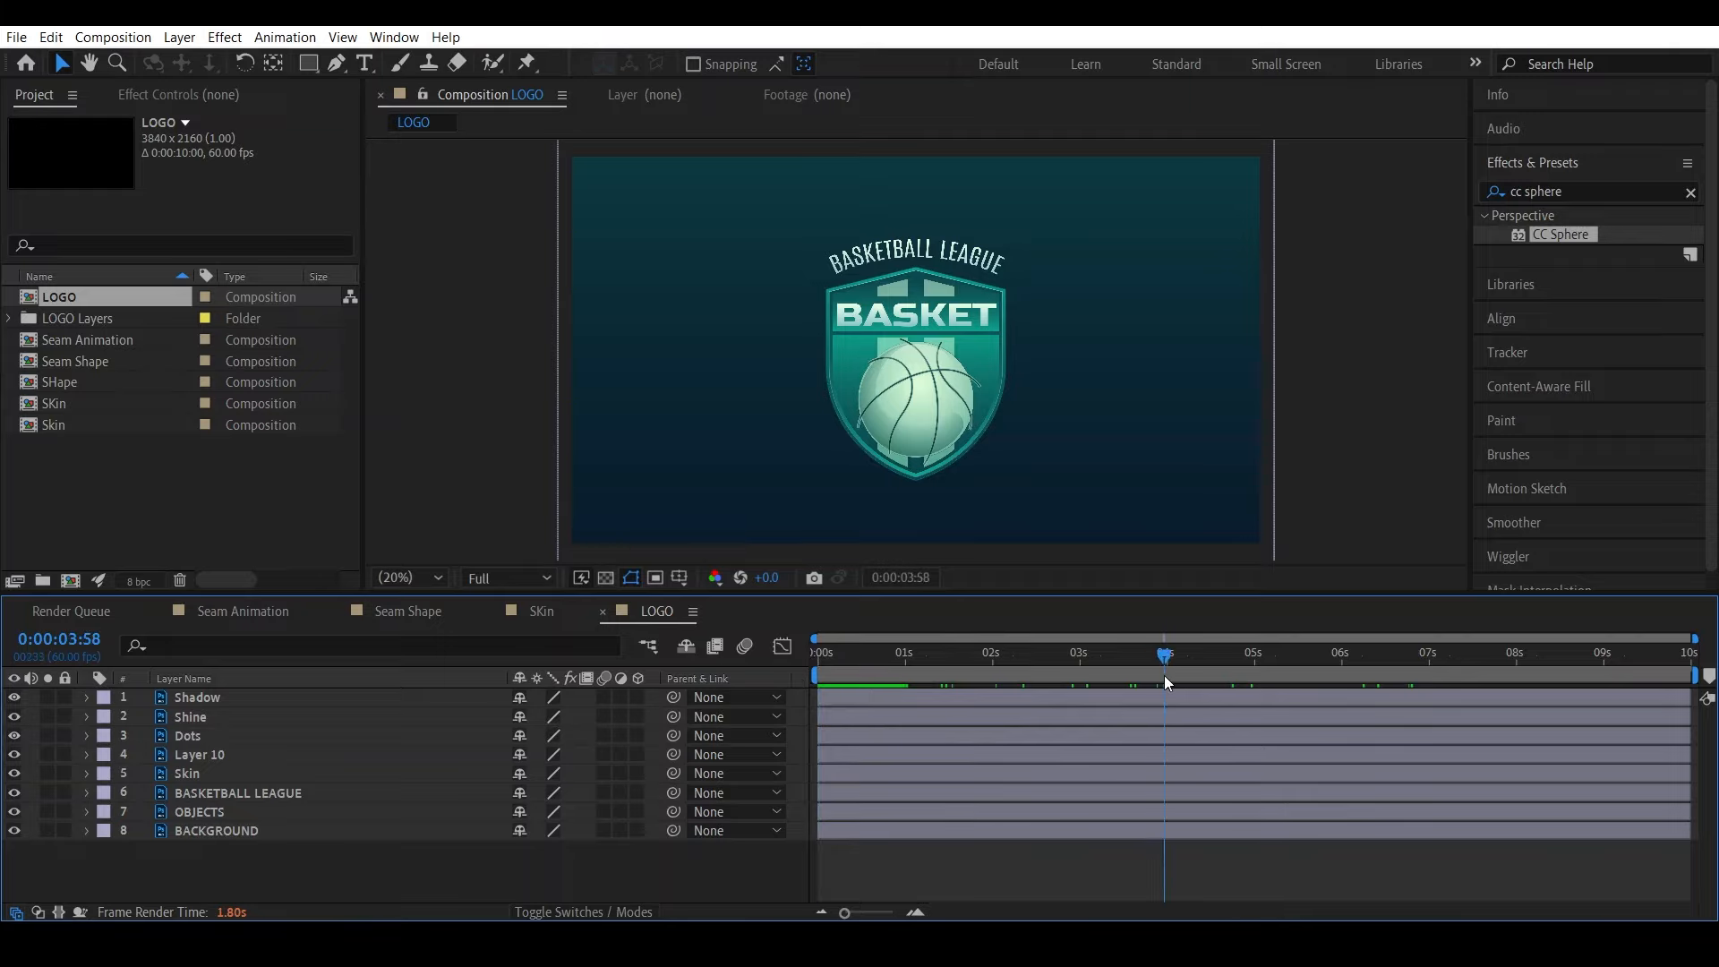
# Identify the ball's seam layer, Layer 10, by toggling its visibility and rename it Line
pyautogui.click(218, 752)
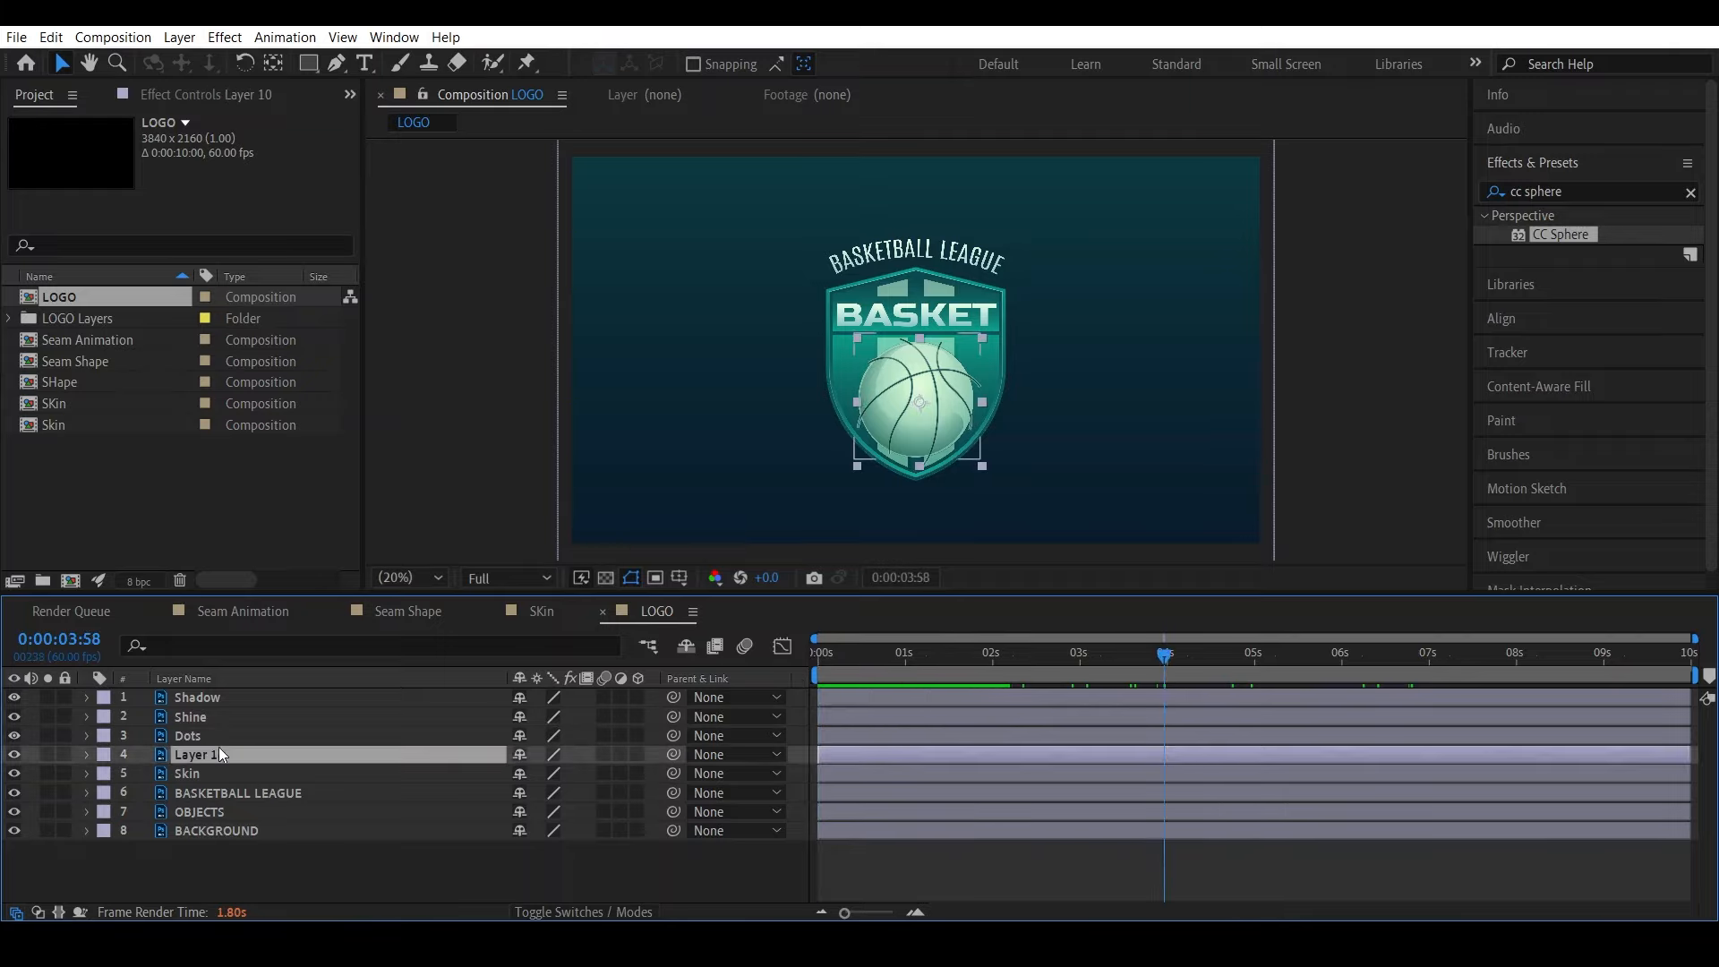
pyautogui.click(143, 772)
pyautogui.click(185, 757)
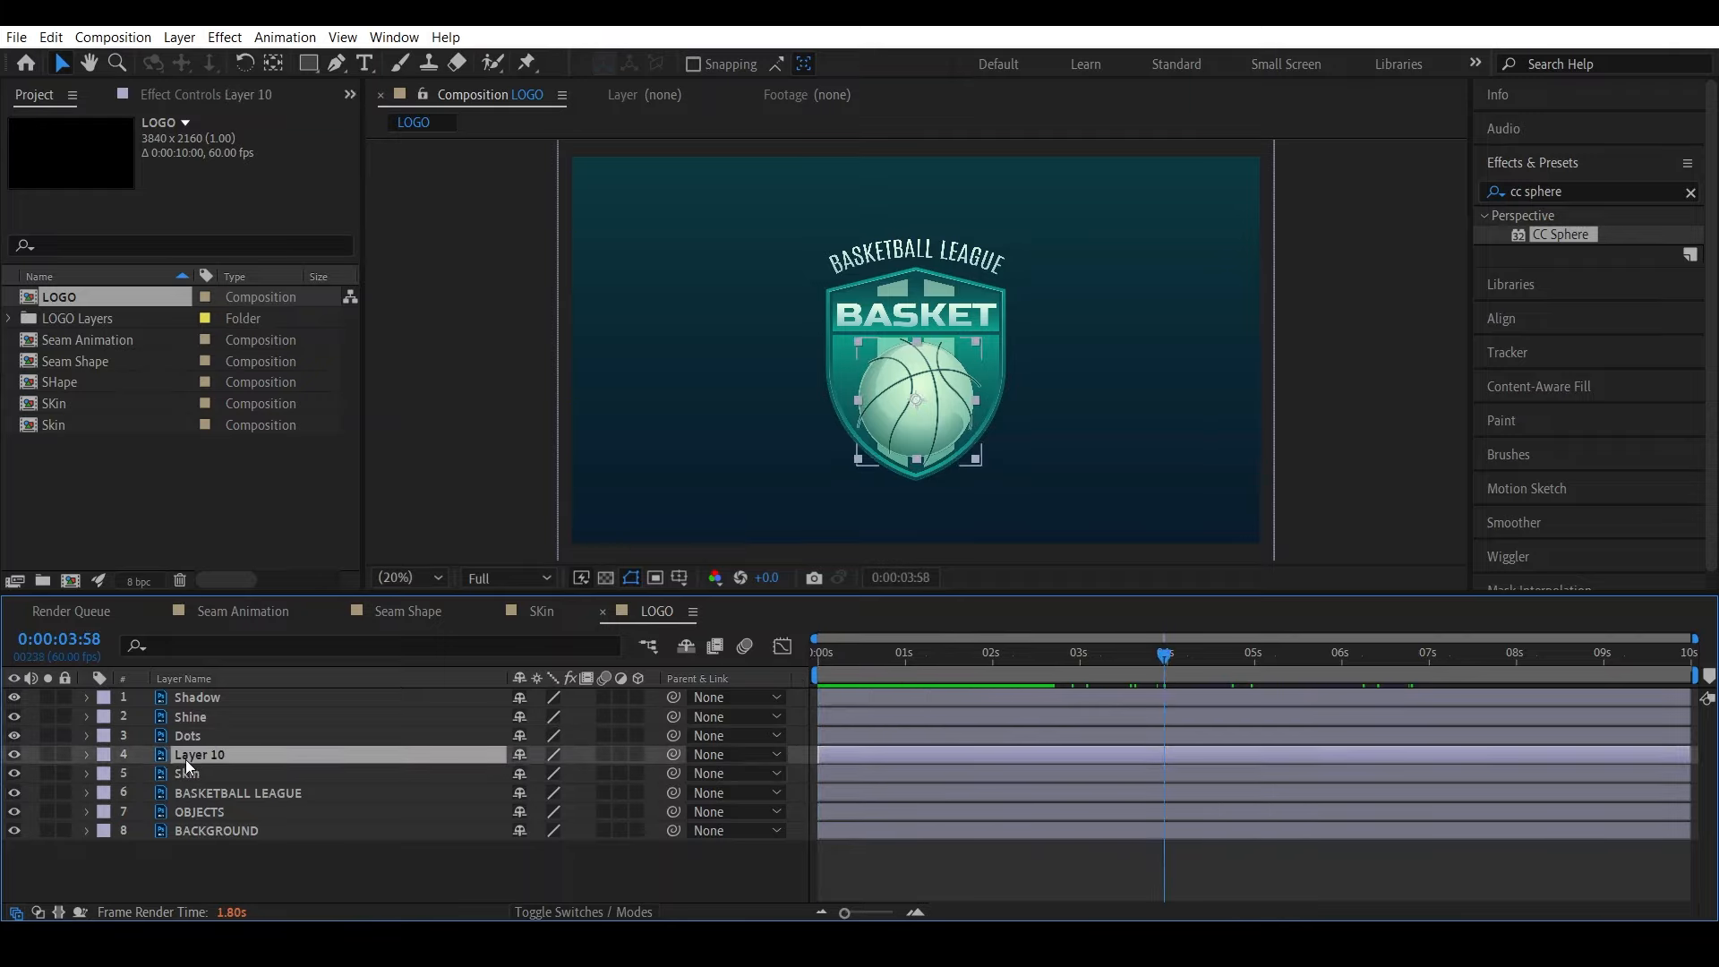
pyautogui.click(14, 753)
pyautogui.click(13, 754)
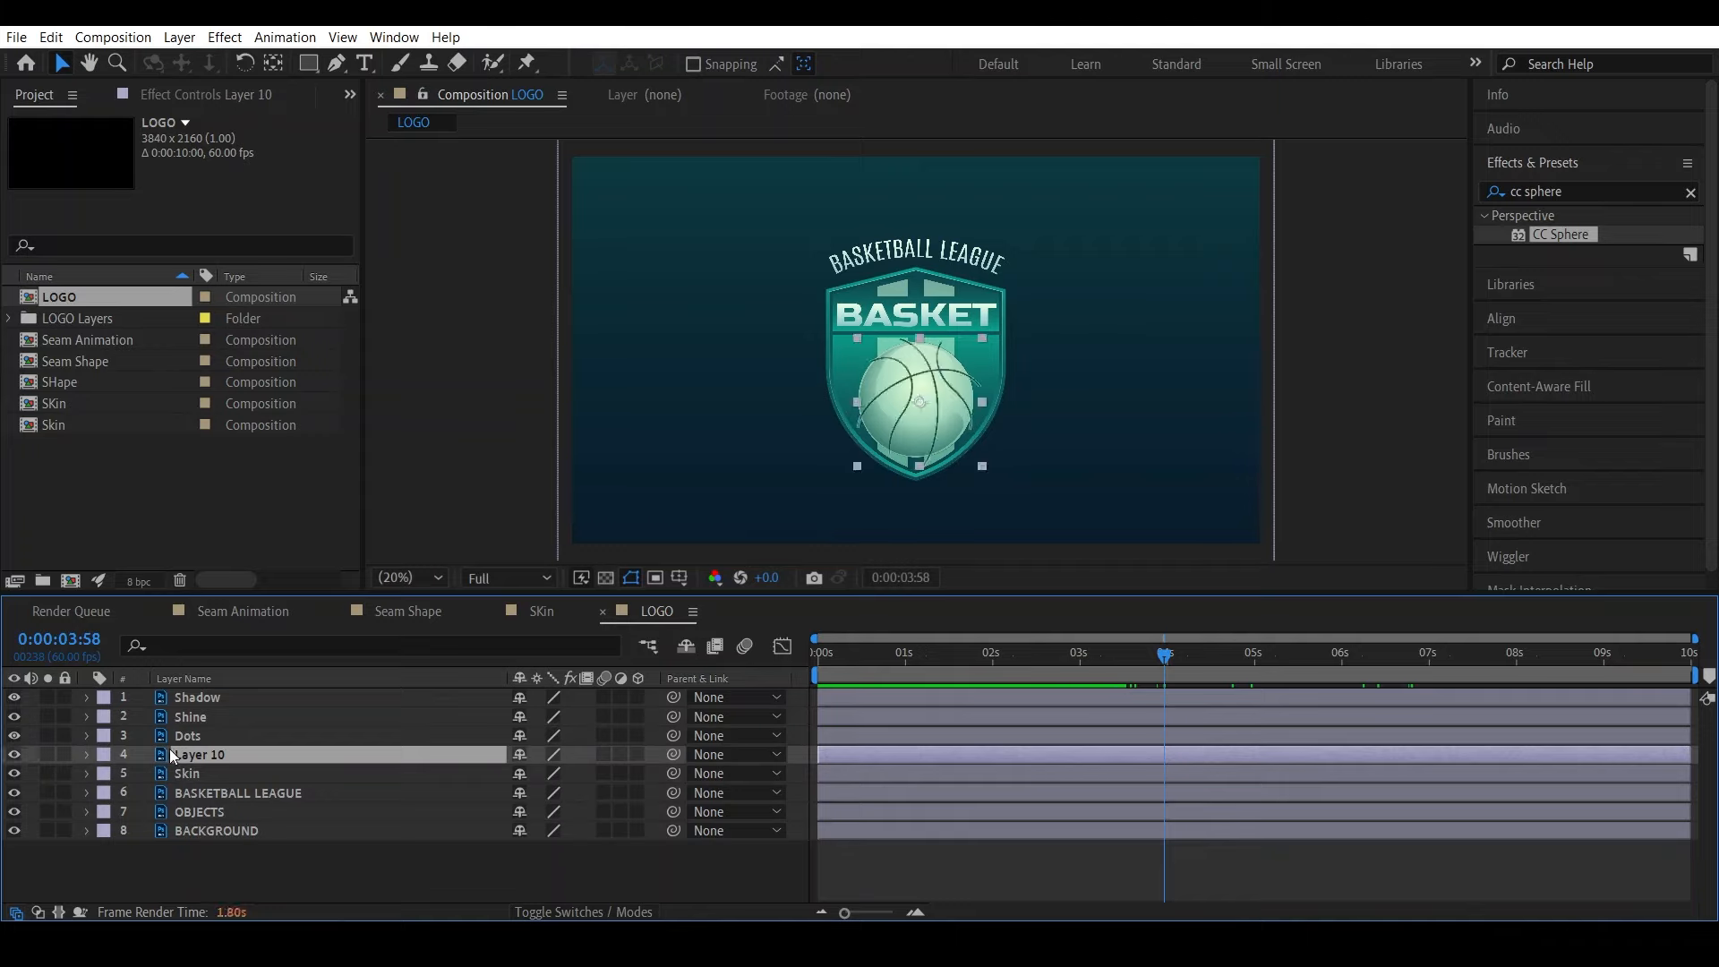
pyautogui.rightClick(200, 753)
pyautogui.click(283, 718)
pyautogui.write('L')
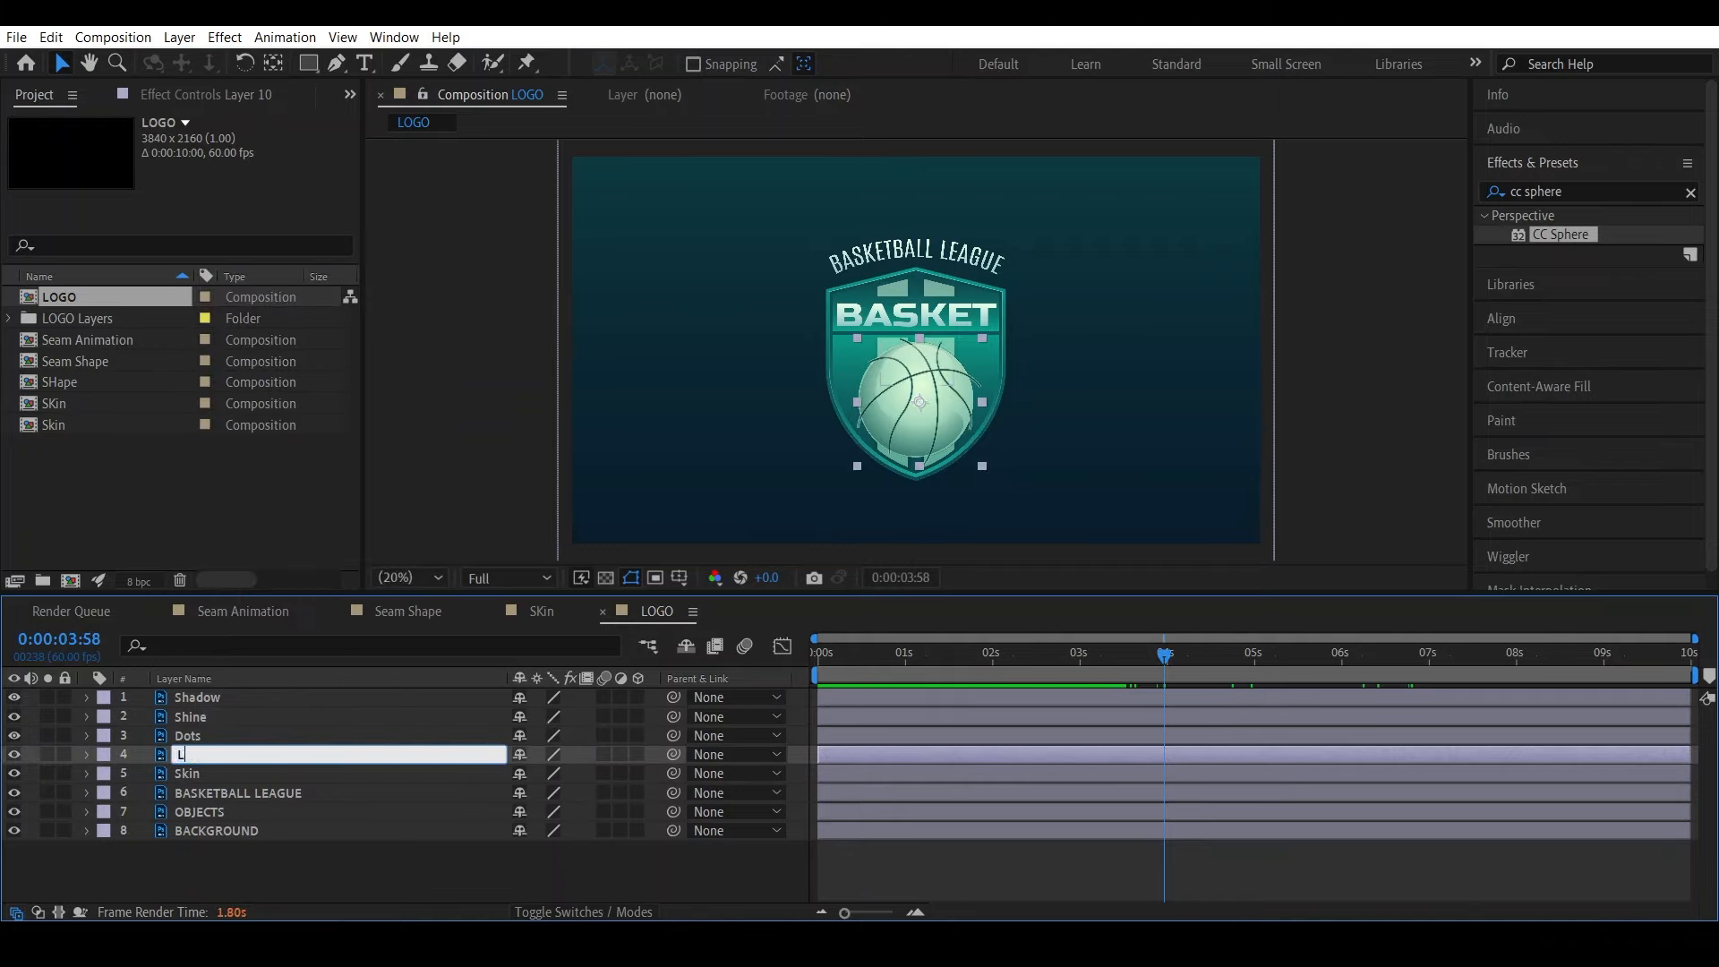
pyautogui.write('ine')
pyautogui.press('Return')
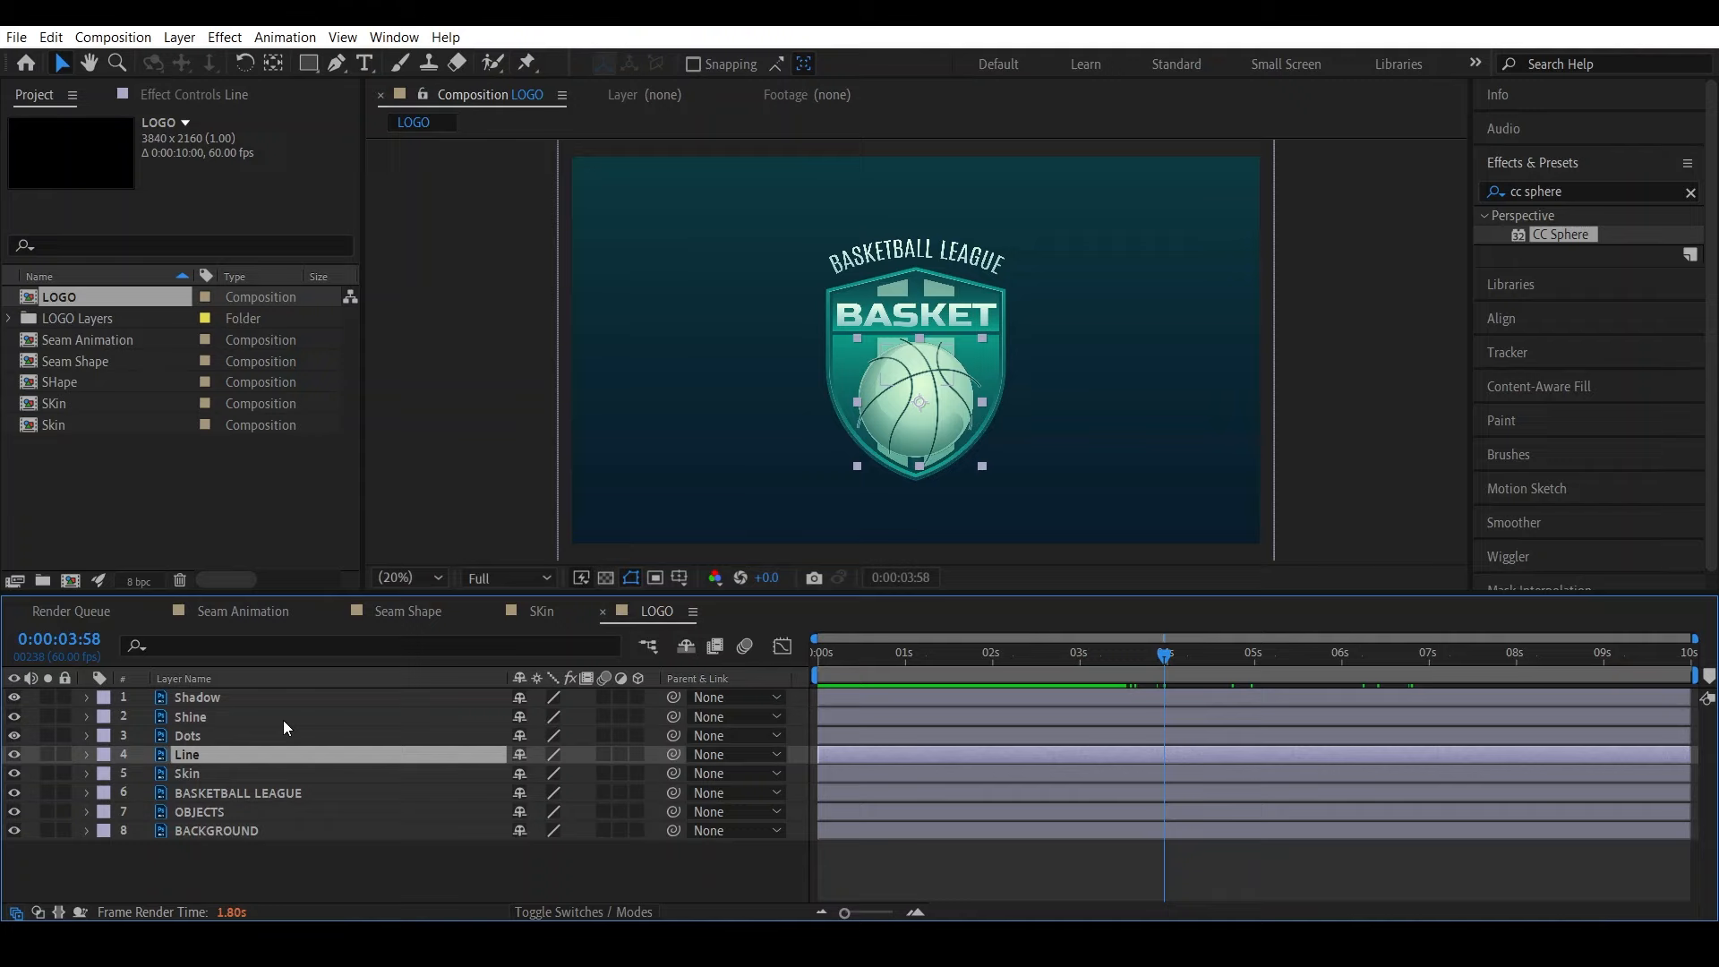
# Examine the ball up close, toggling the Line and Skin layers' visibility to see what each contributes
pyautogui.click(14, 754)
pyautogui.click(13, 753)
pyautogui.scroll(5, 960, 425)
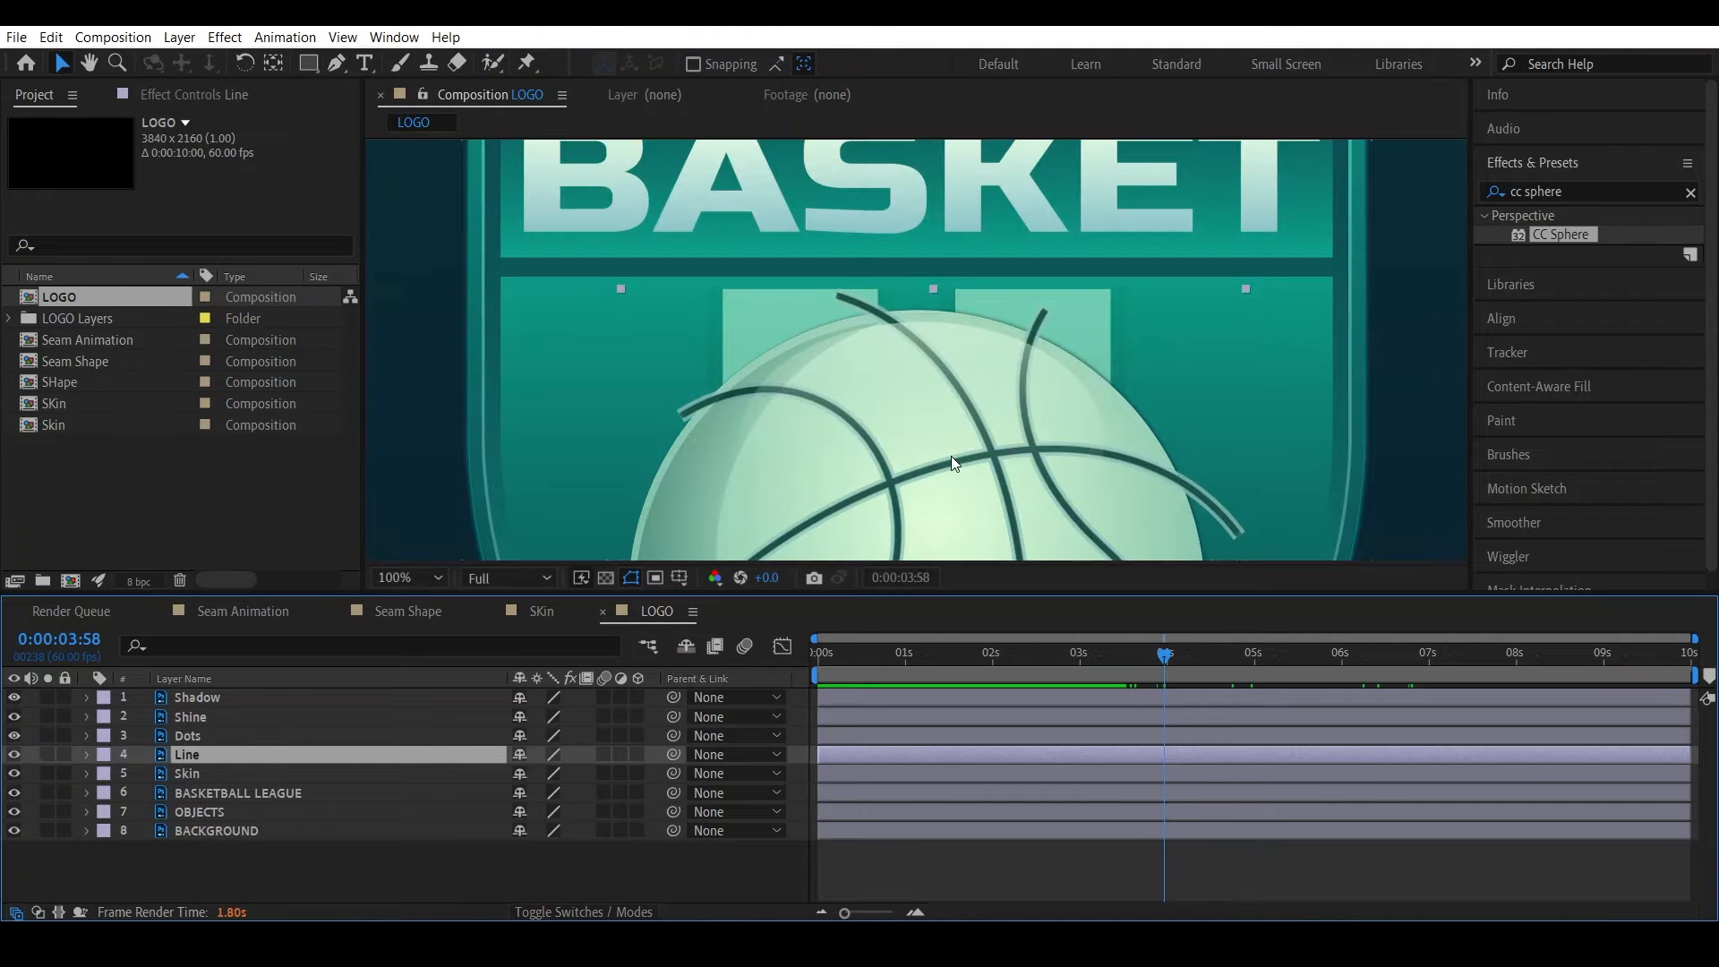
pyautogui.press('h')
pyautogui.moveTo(950, 455); pyautogui.dragTo(935, 213)
pyautogui.press('v')
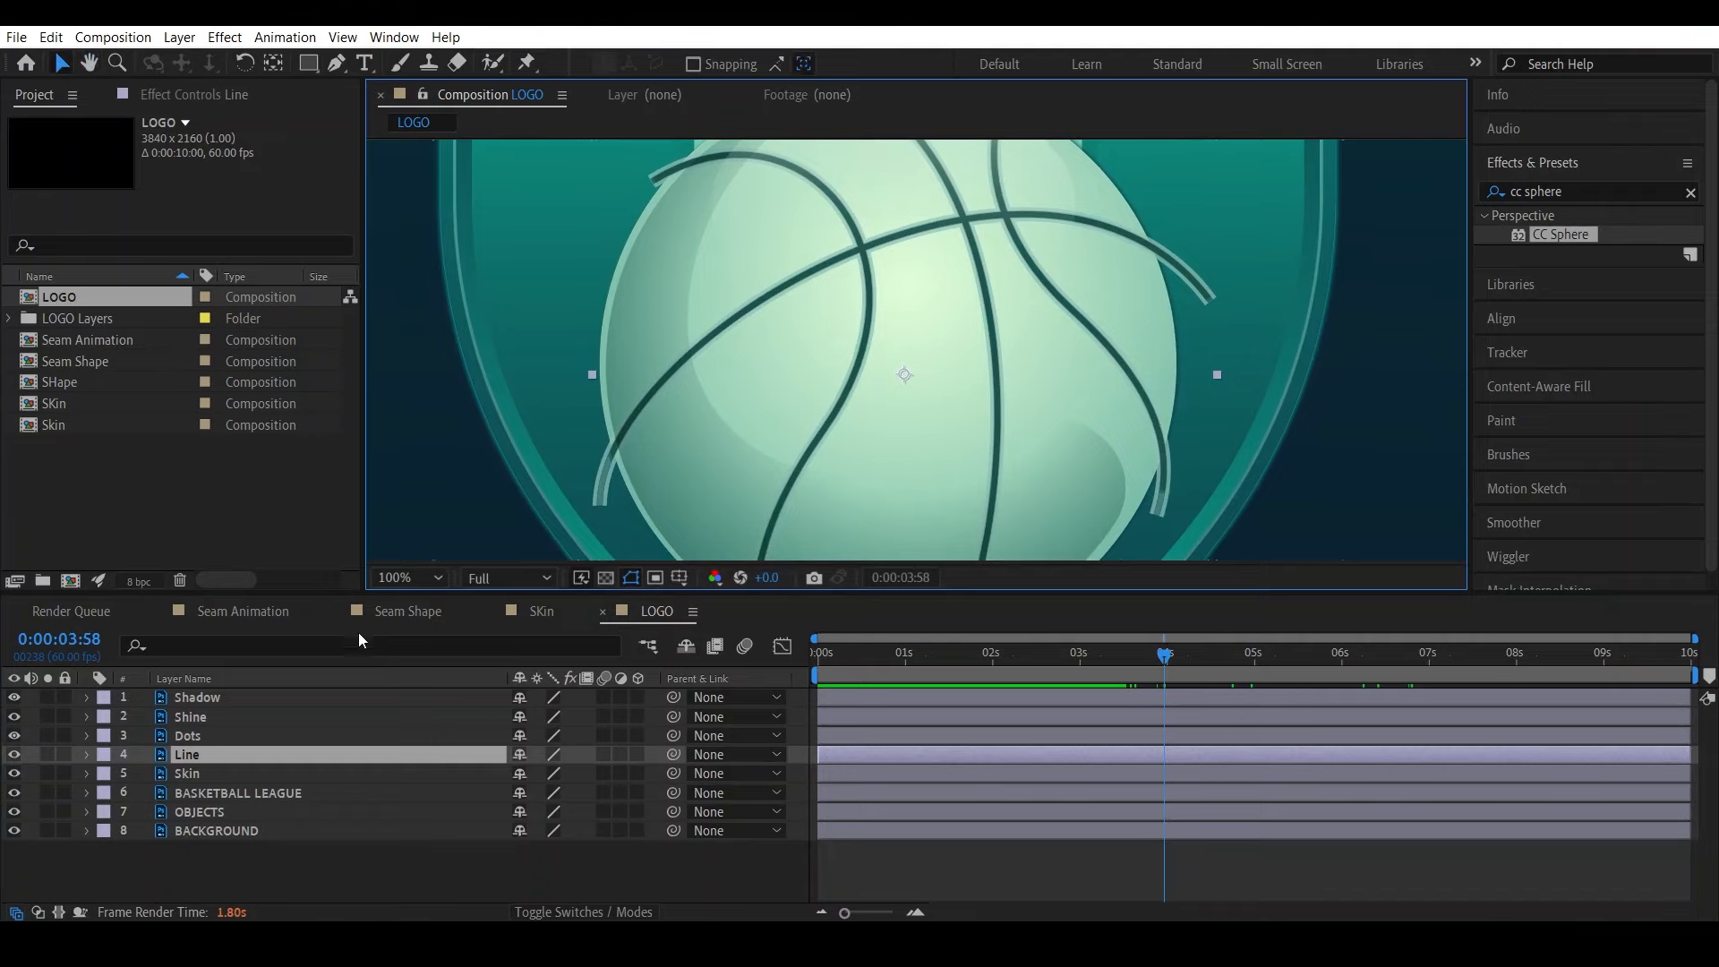
pyautogui.click(201, 772)
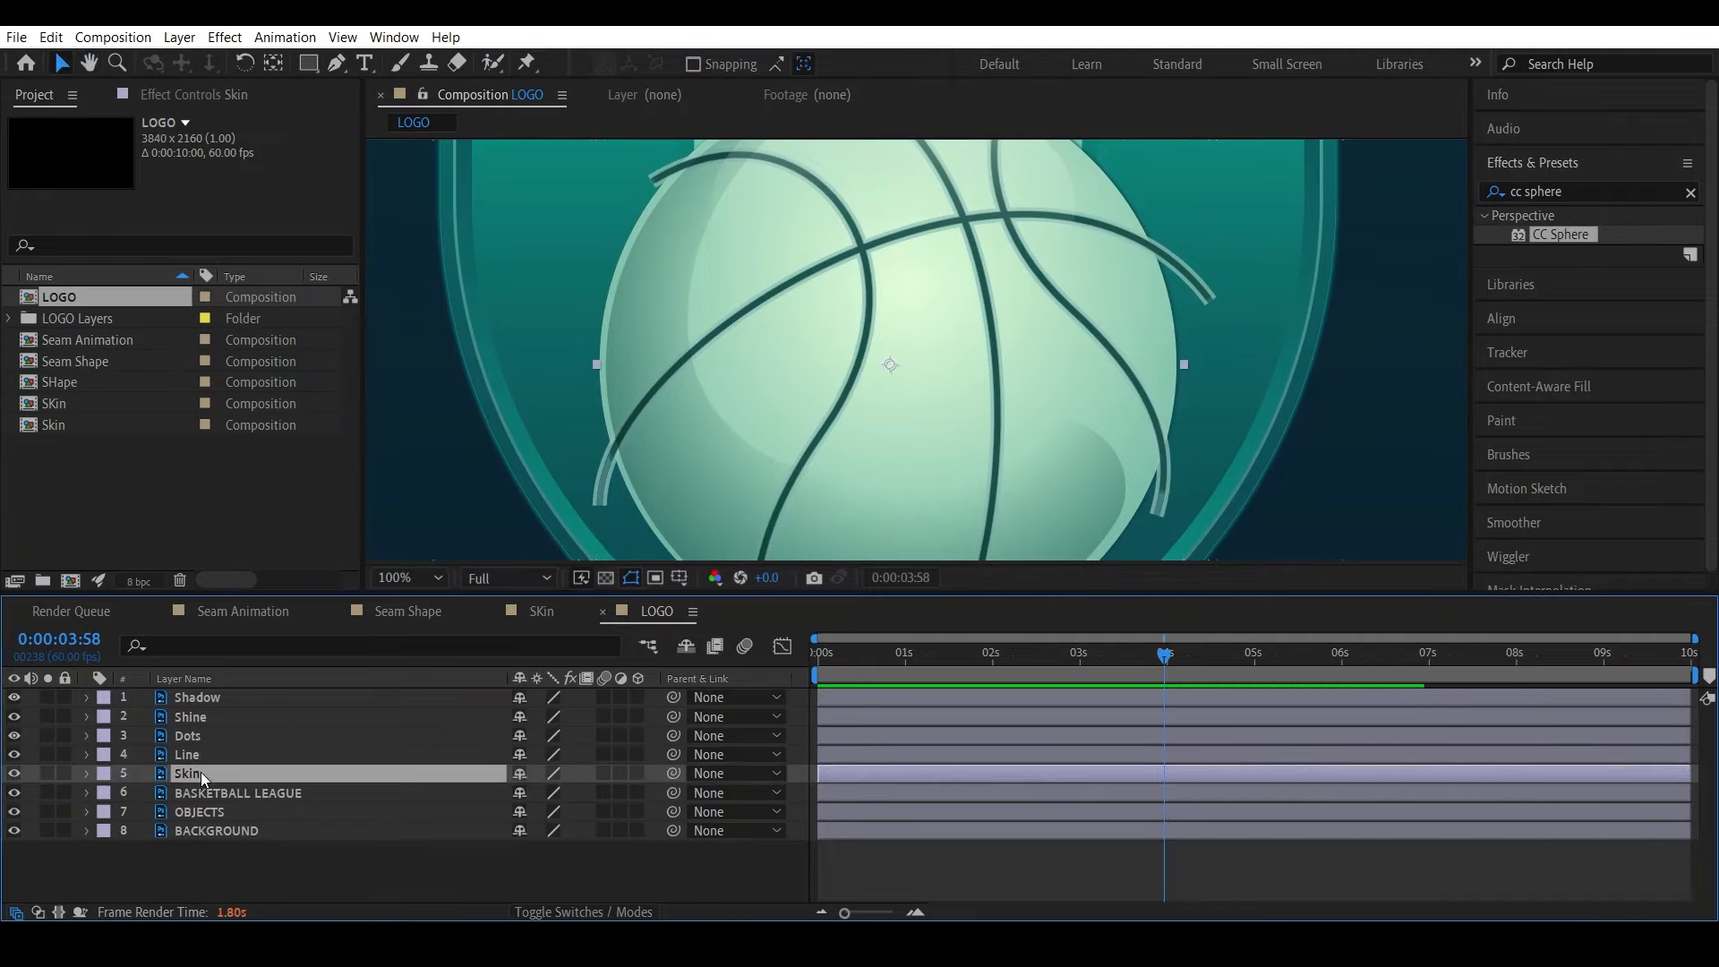
pyautogui.click(13, 774)
pyautogui.click(14, 774)
# Hide the Line layer and add the Seam Animation composition to the LOGO composition between Line and Skin
pyautogui.click(197, 754)
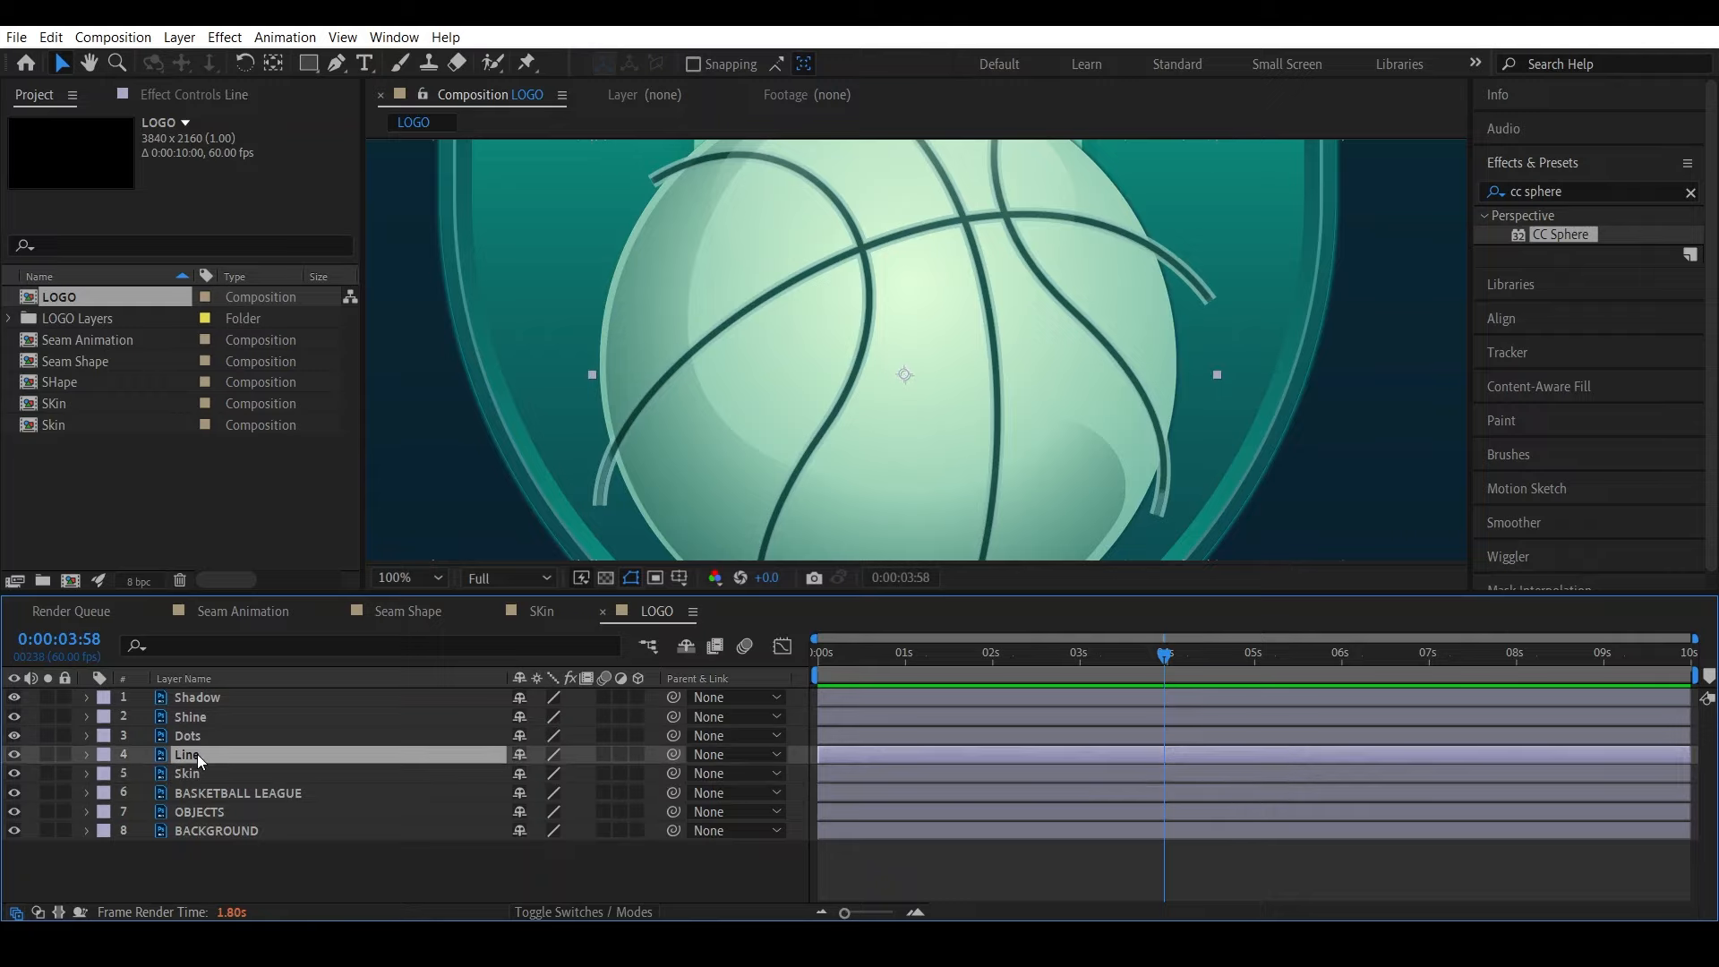
pyautogui.click(14, 755)
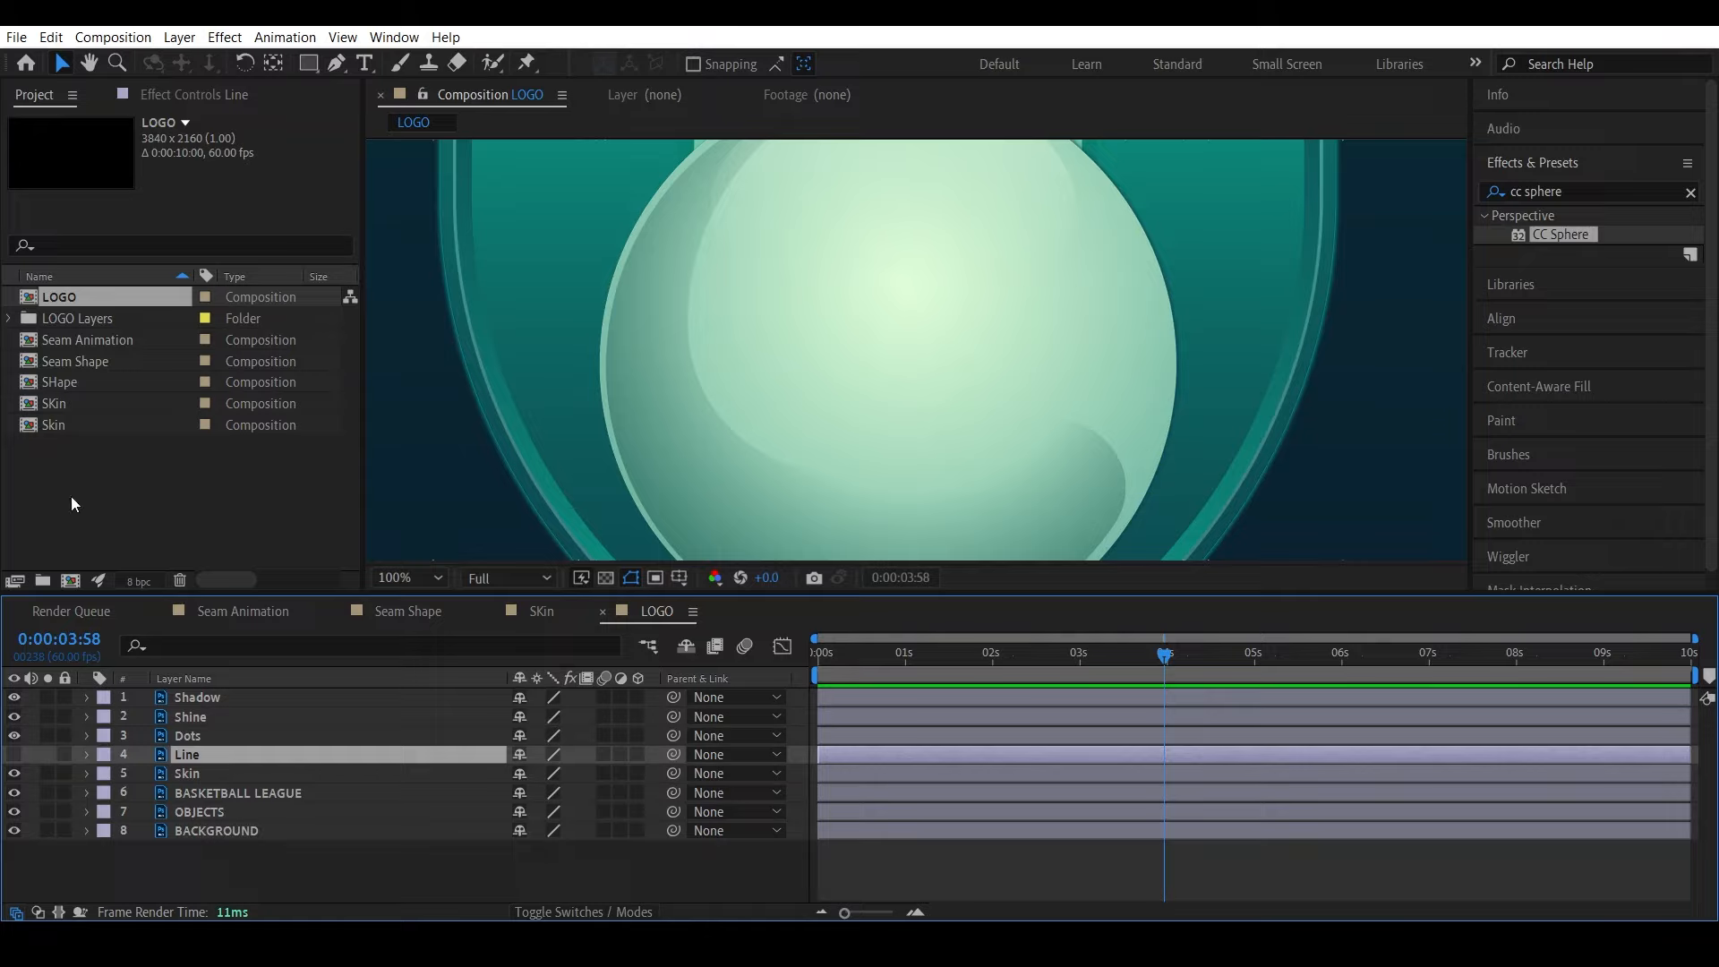
pyautogui.click(73, 362)
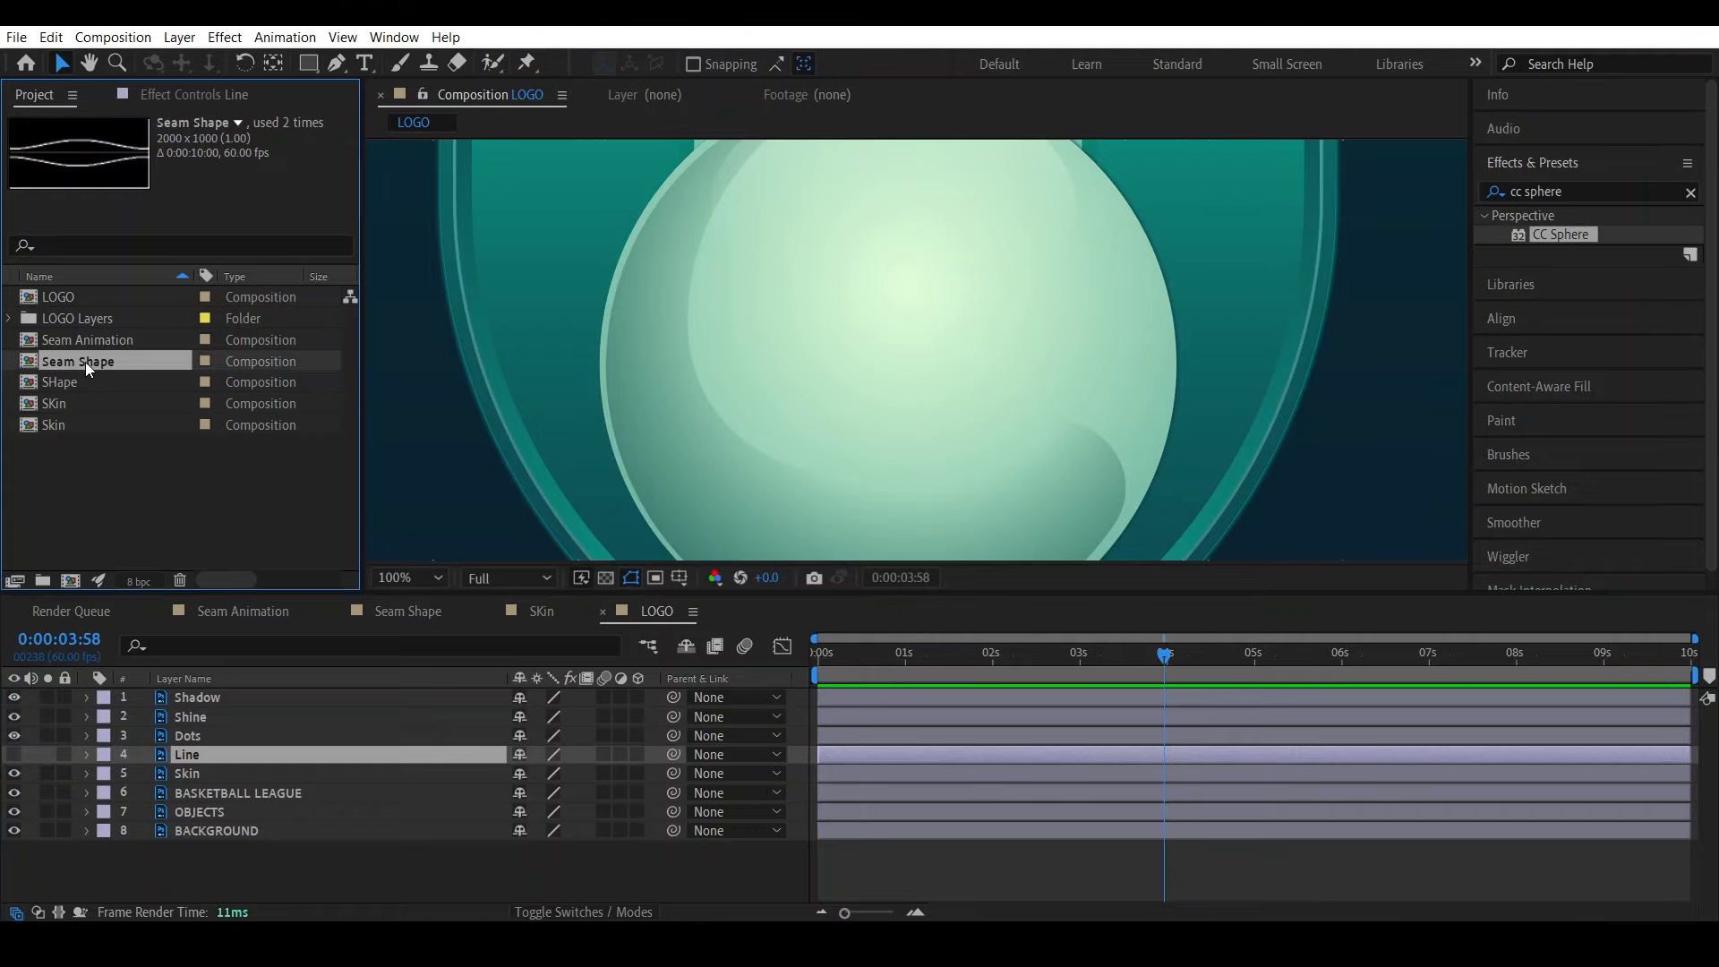
pyautogui.click(86, 343)
pyautogui.moveTo(86, 340); pyautogui.dragTo(193, 759)
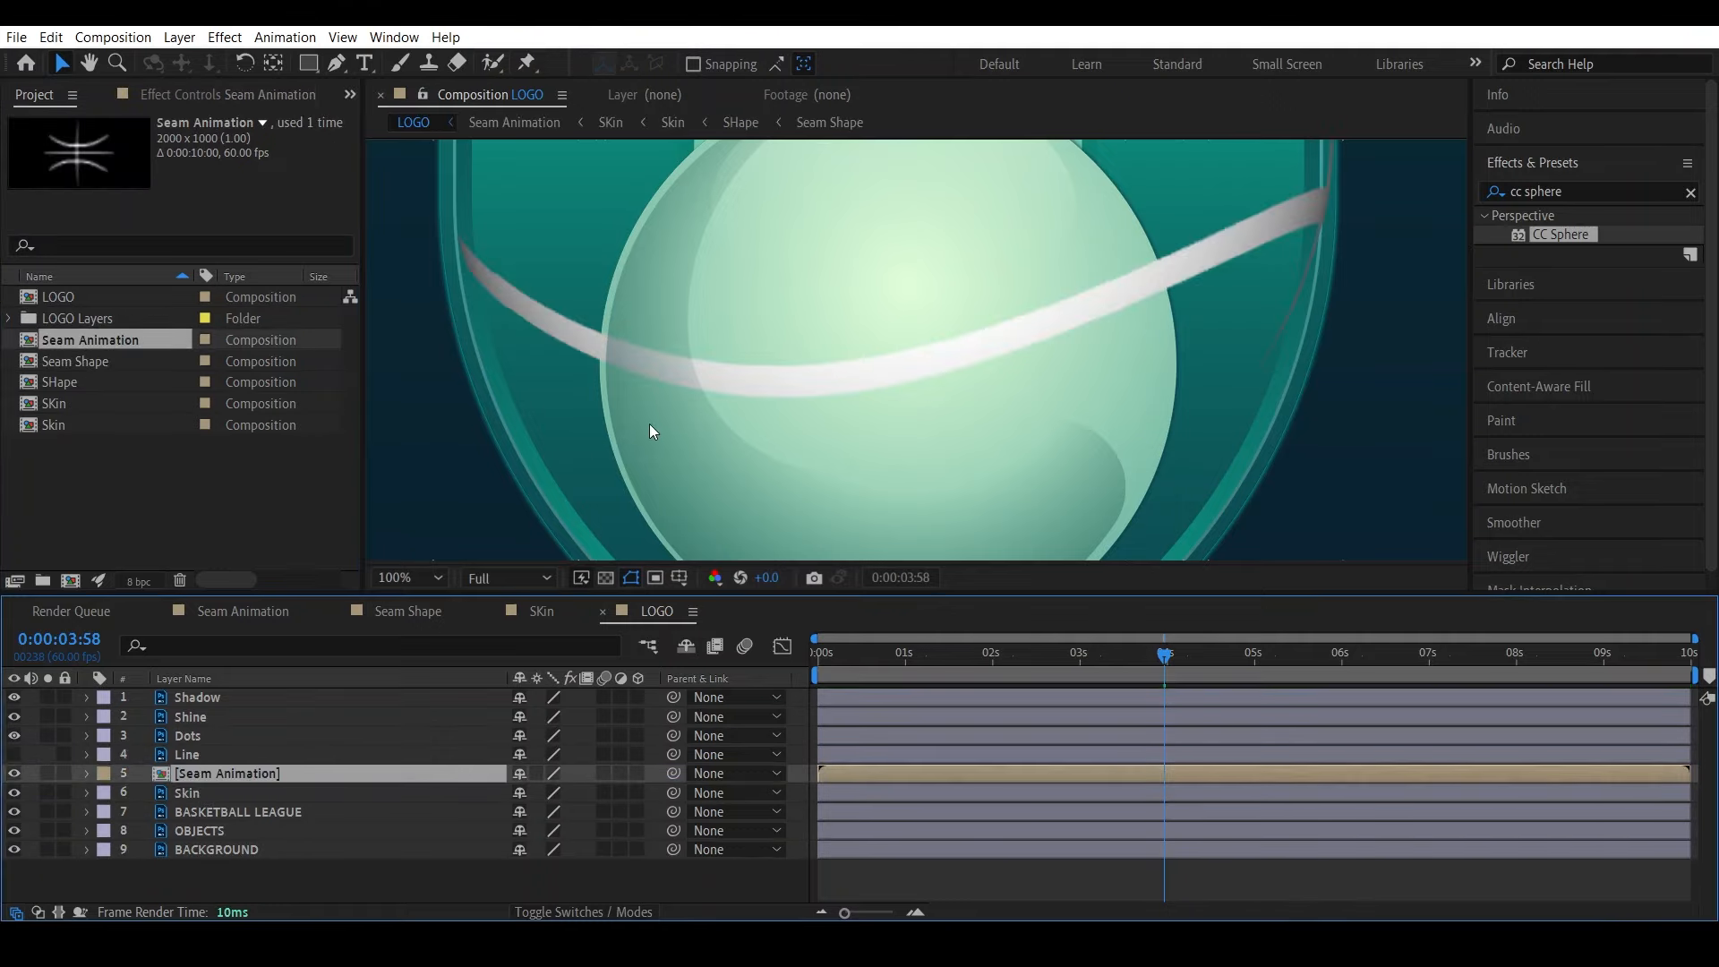
# Preview the LOGO composition with the seam animation at Third resolution, starting from 0:00:01:22
pyautogui.scroll(-1, 739, 398)
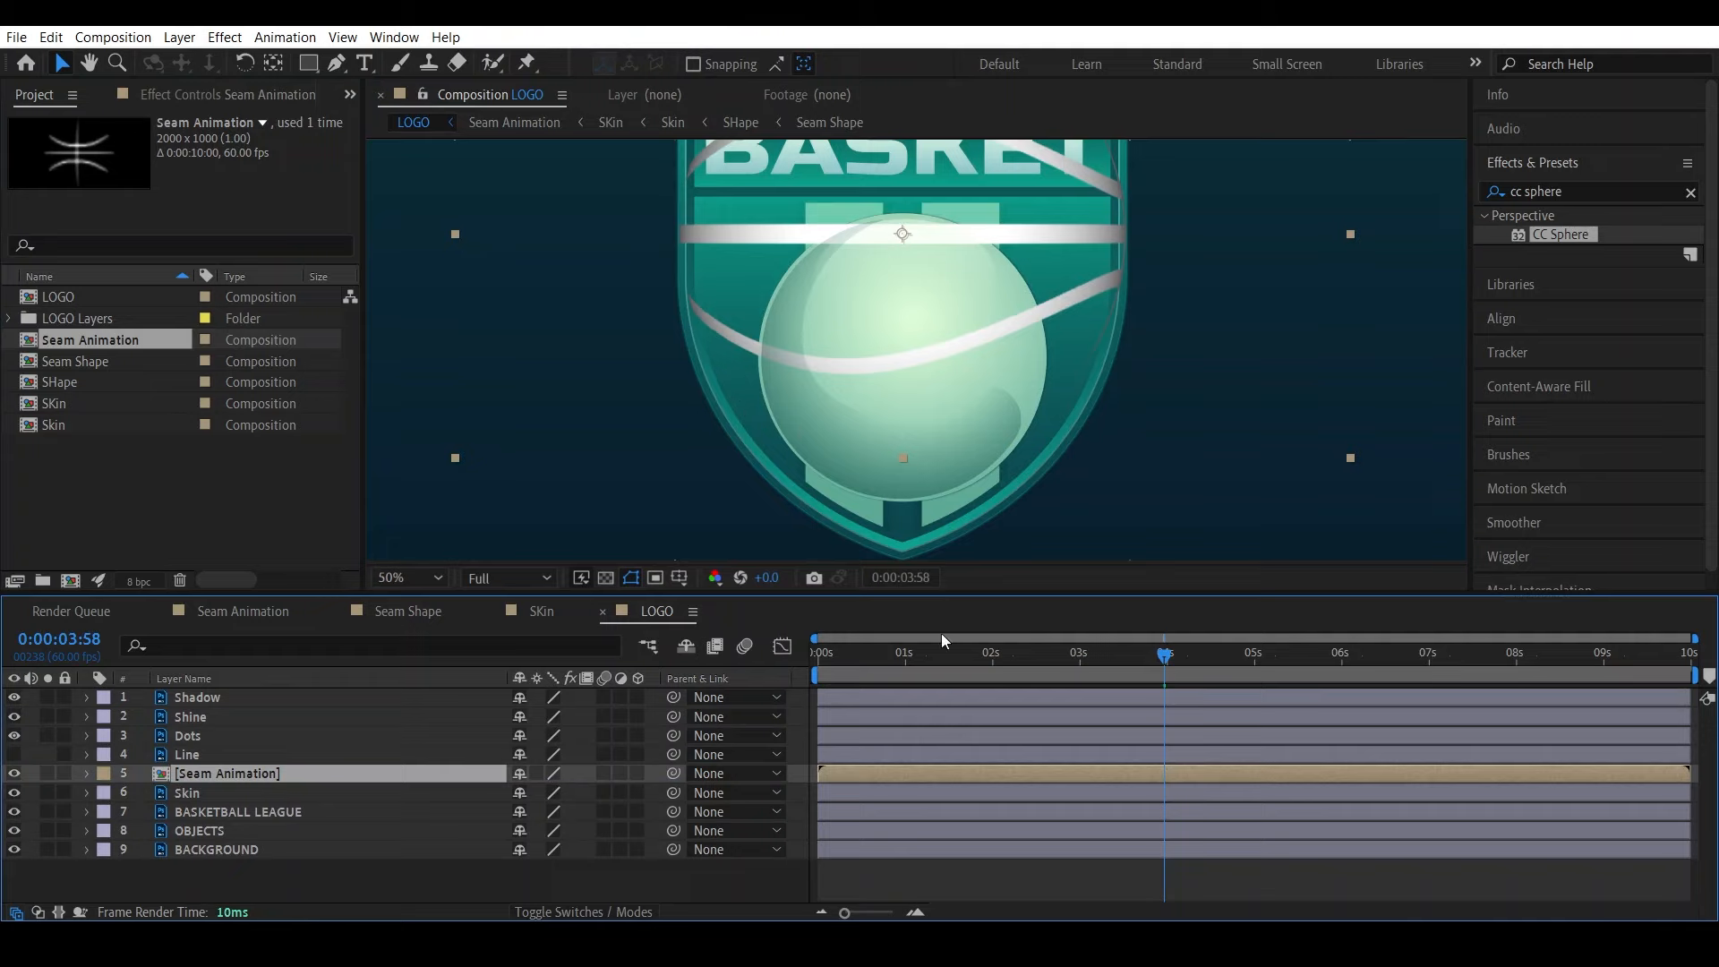
pyautogui.moveTo(980, 652); pyautogui.dragTo(938, 700)
pyautogui.click(526, 583)
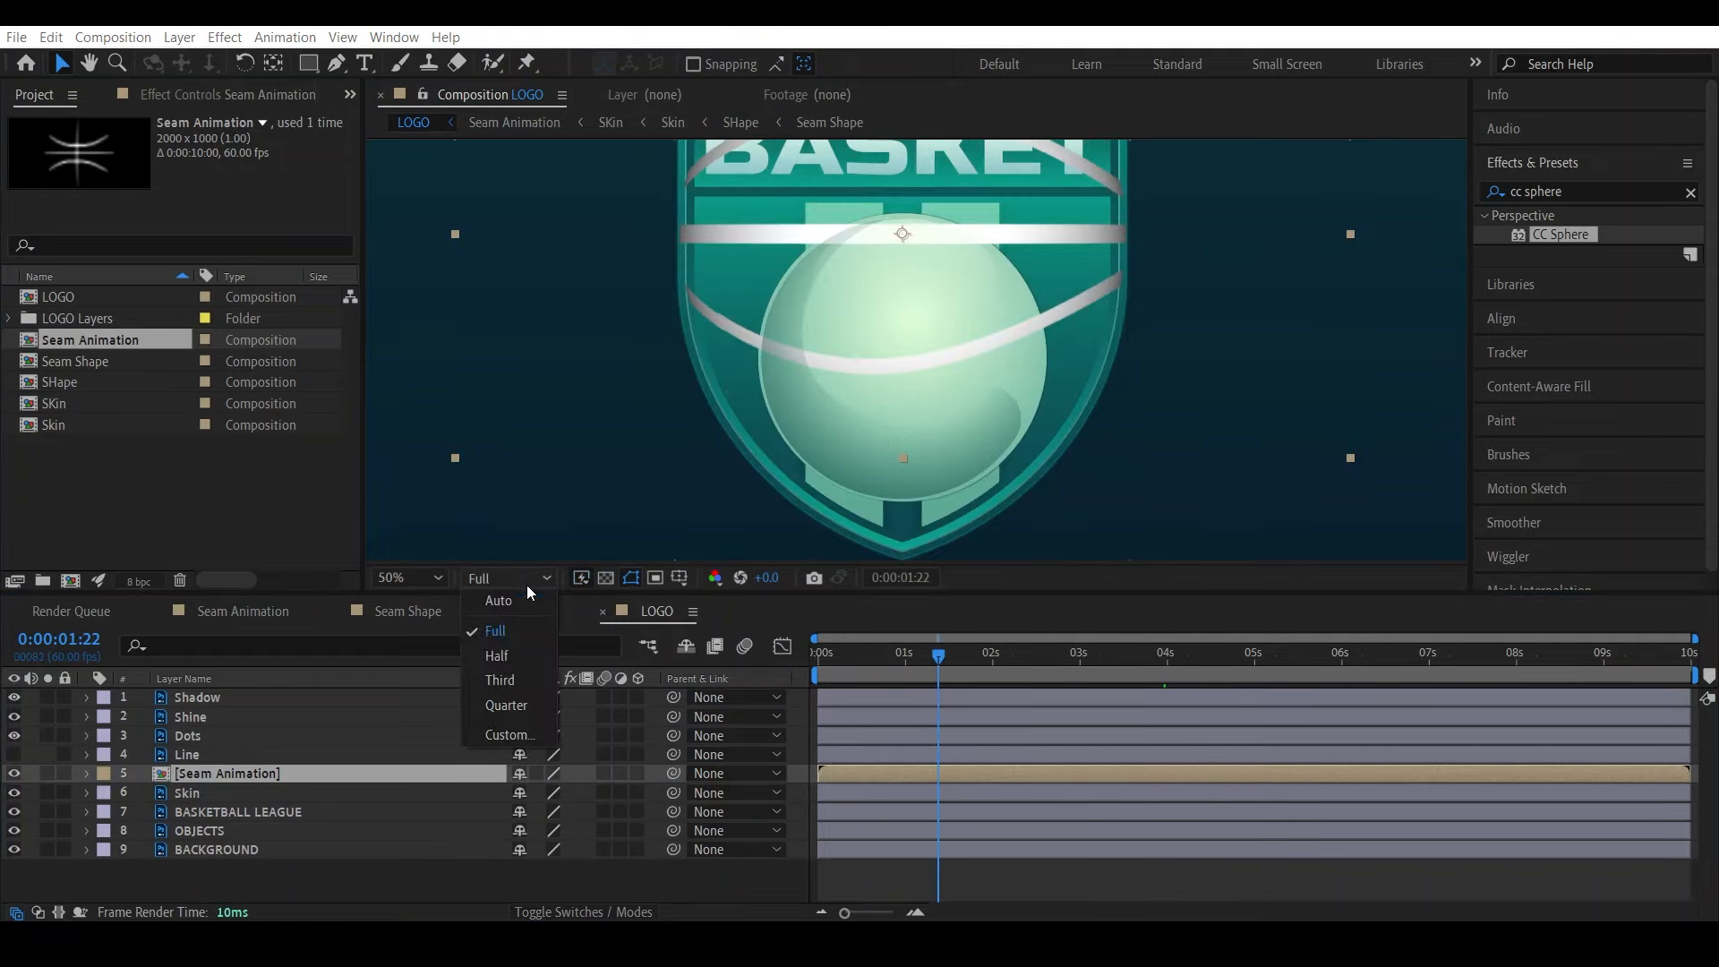
pyautogui.click(534, 680)
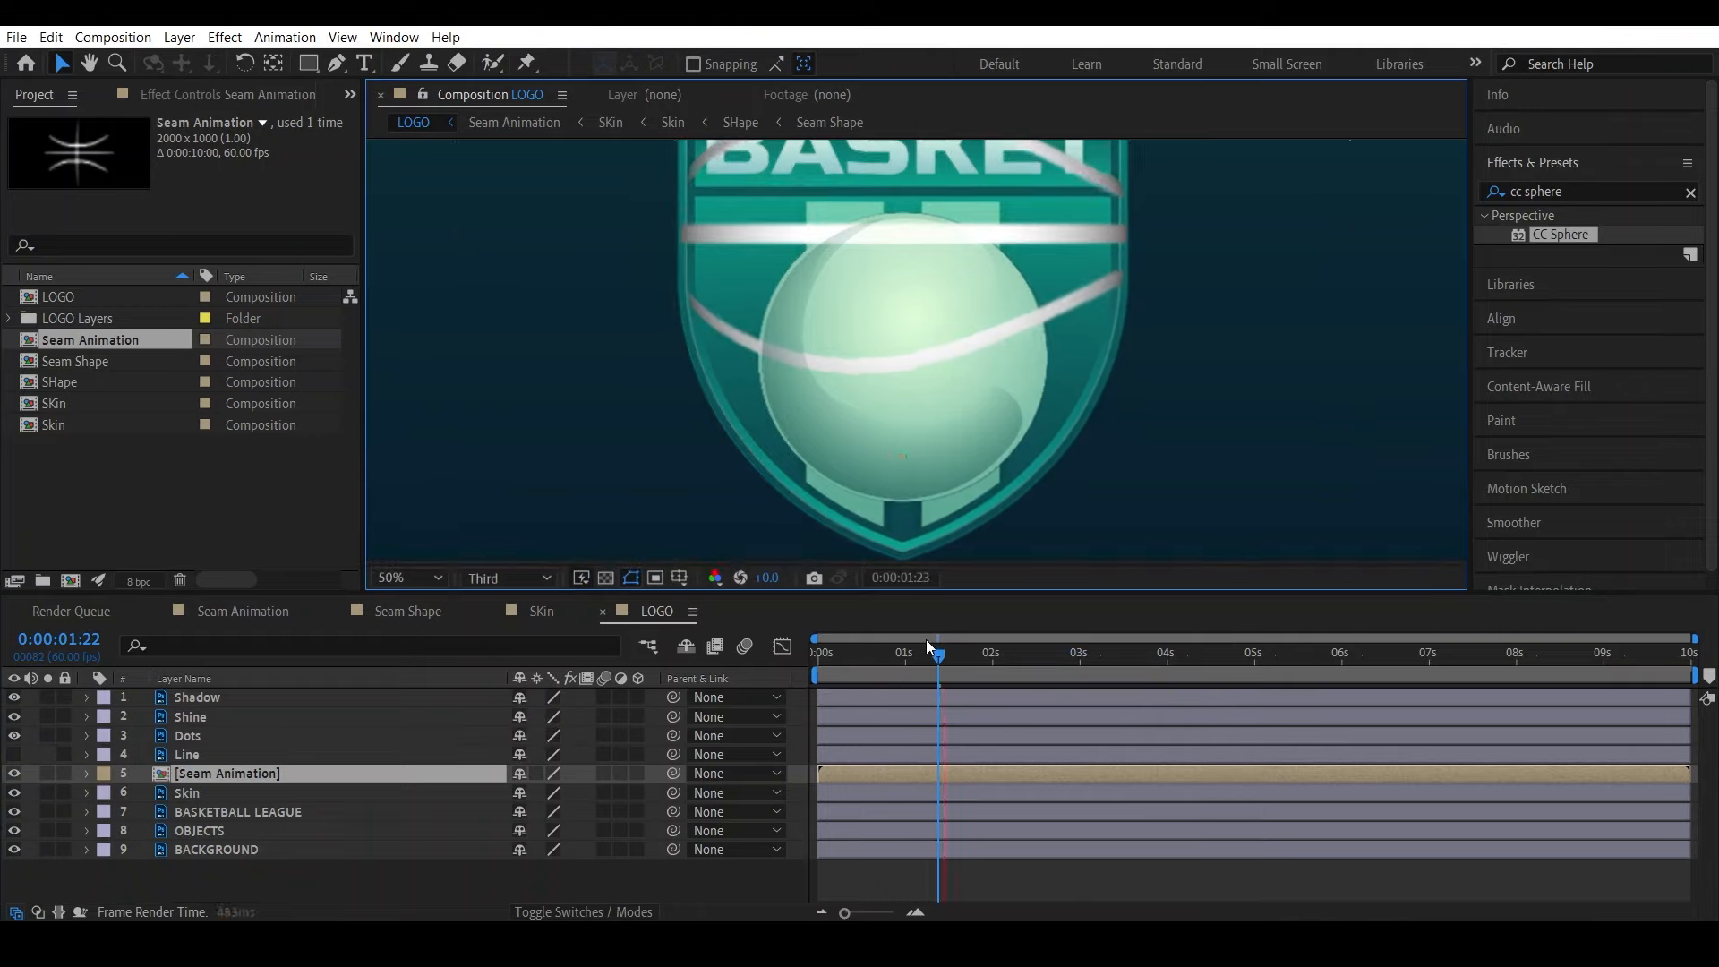
pyautogui.press('space')
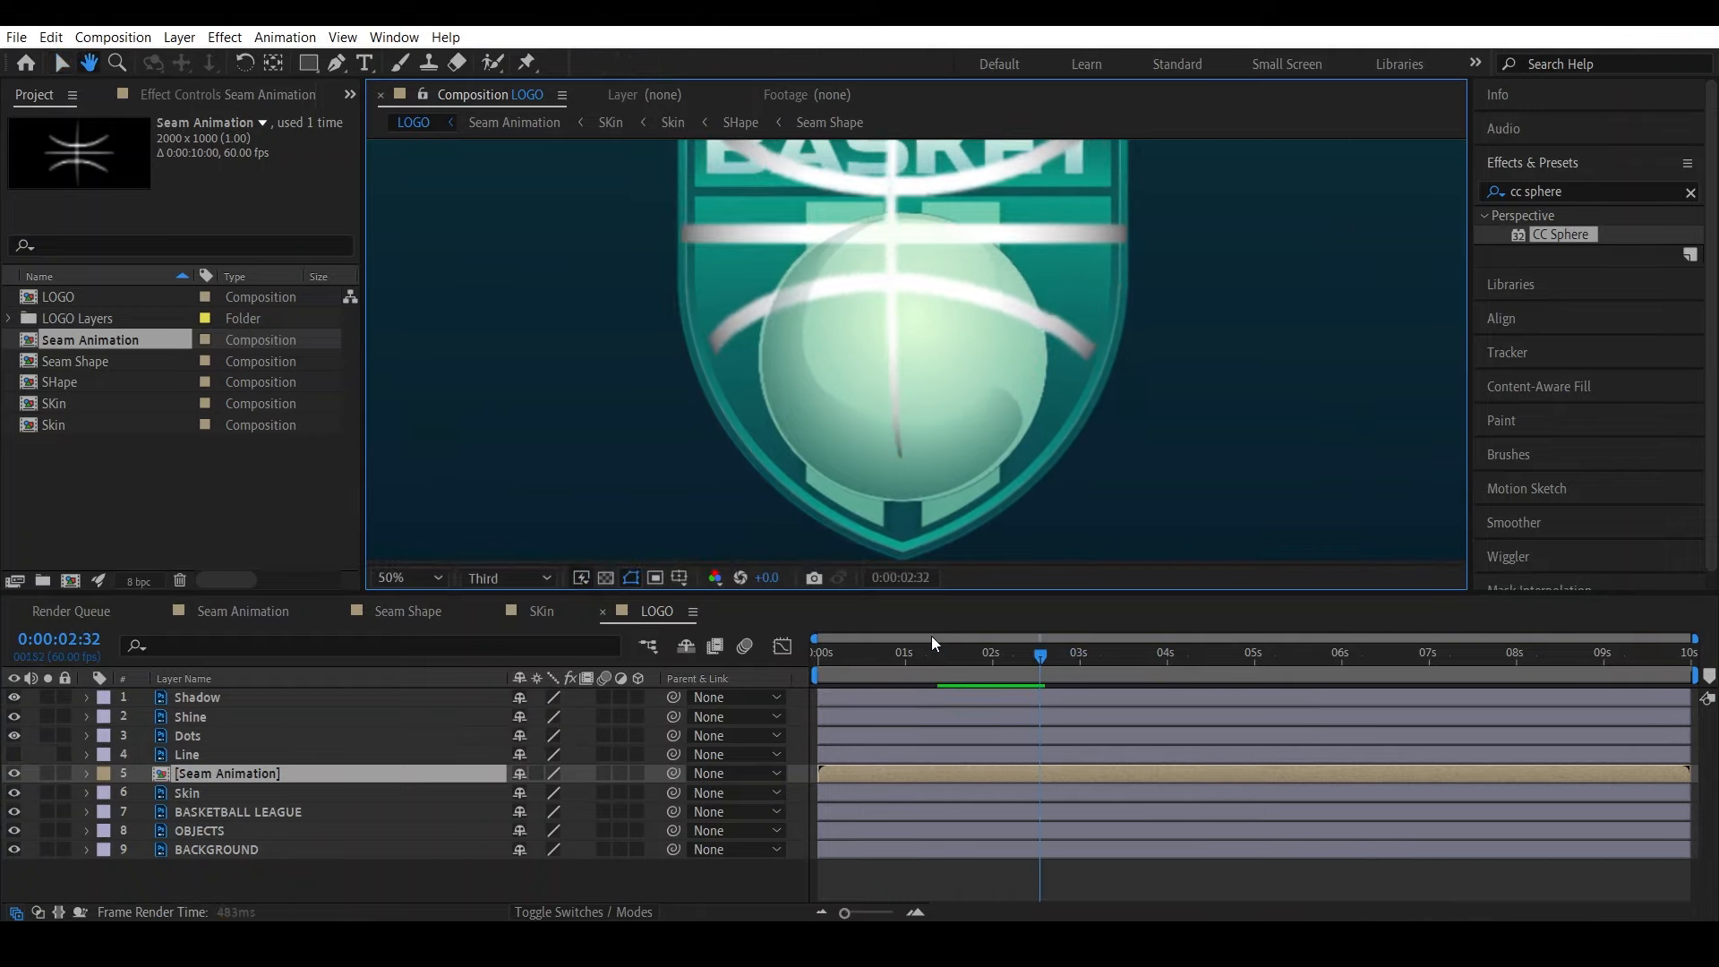
# Move the current time to 0:00:02:28 and set the preview resolution back to Full
pyautogui.moveTo(936, 642); pyautogui.dragTo(1036, 656)
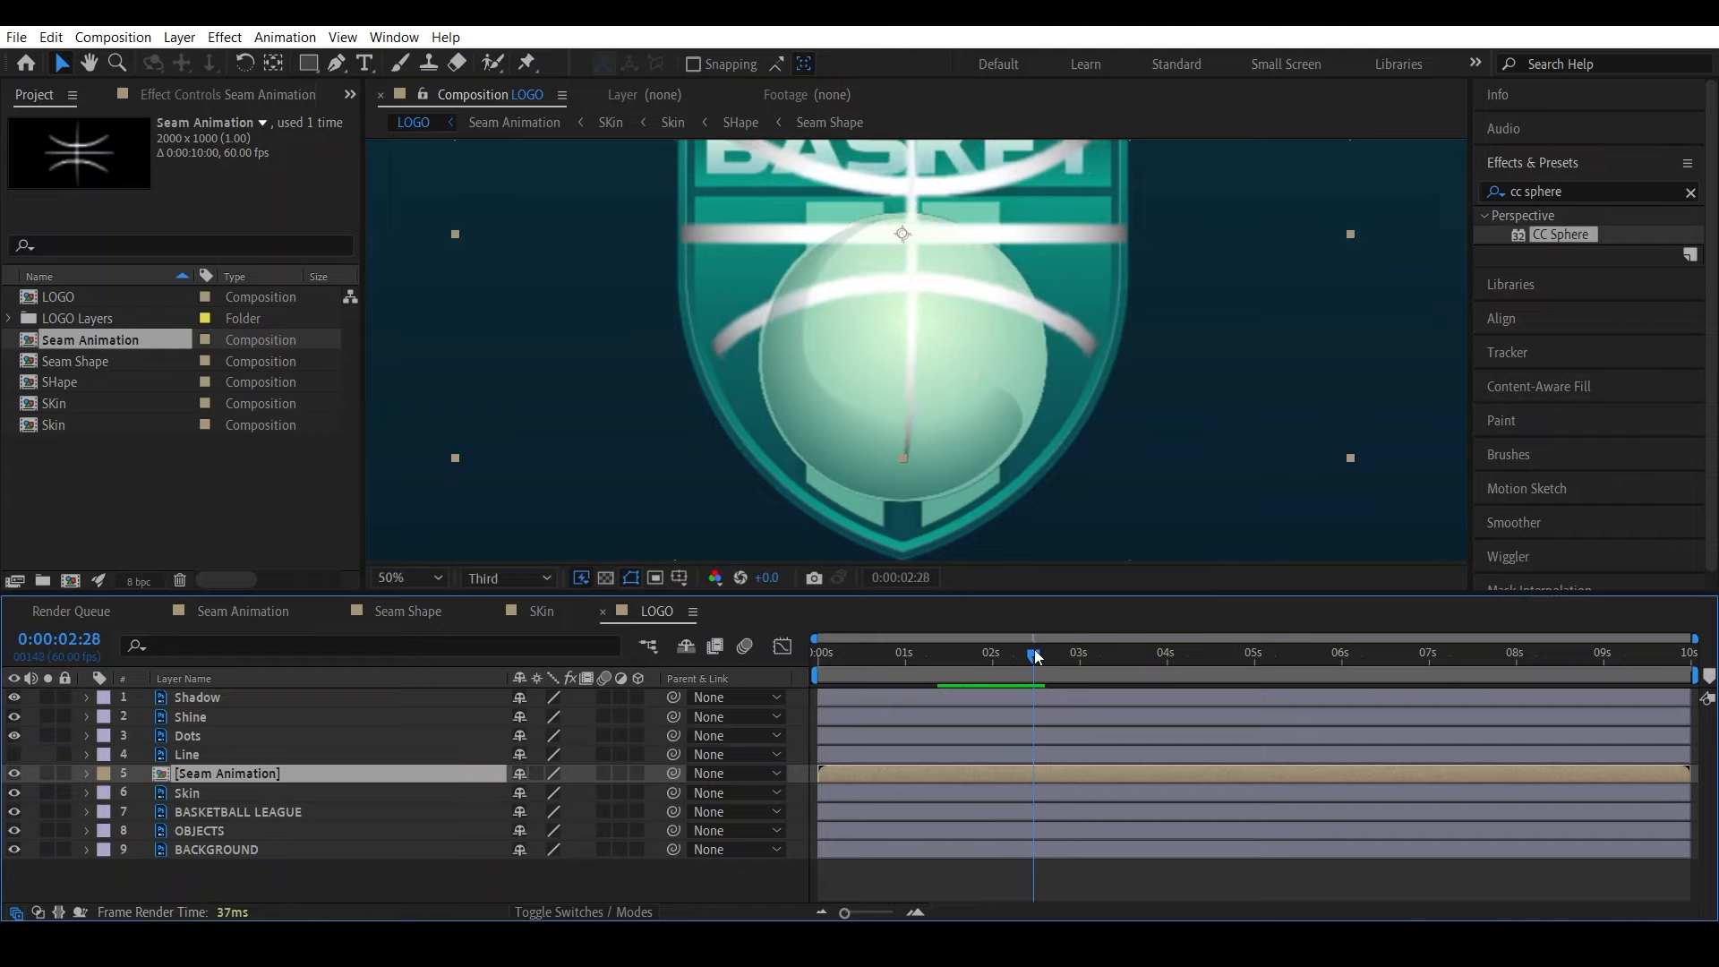
pyautogui.click(489, 580)
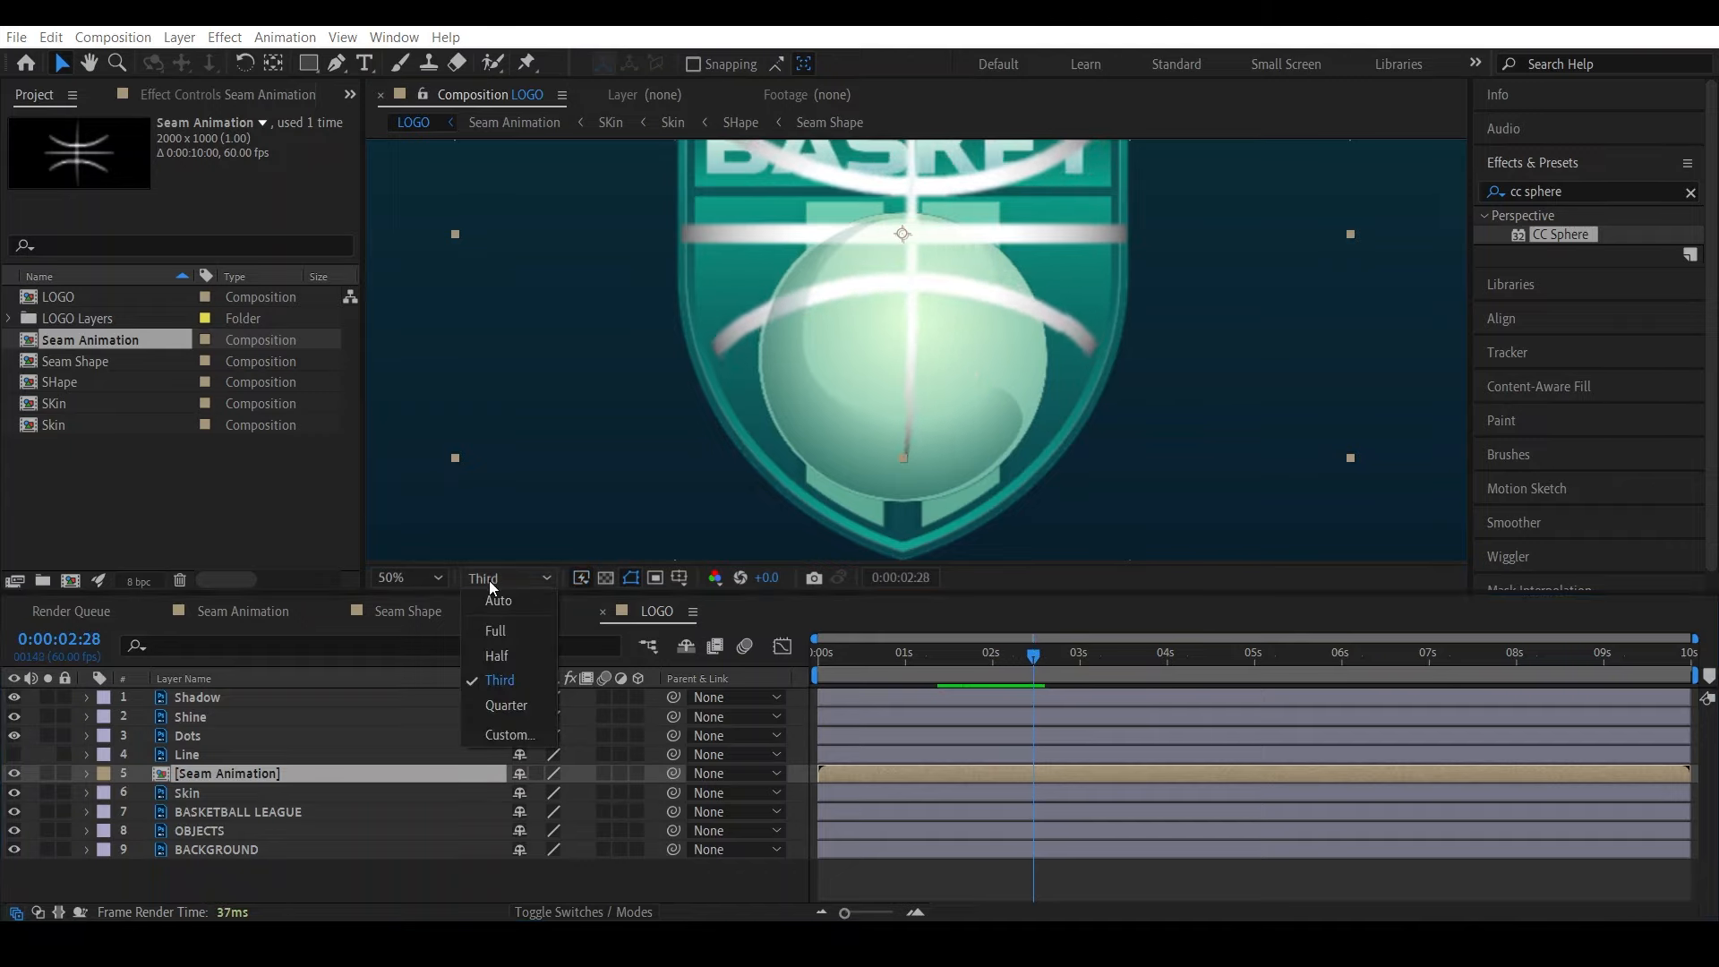
pyautogui.click(509, 627)
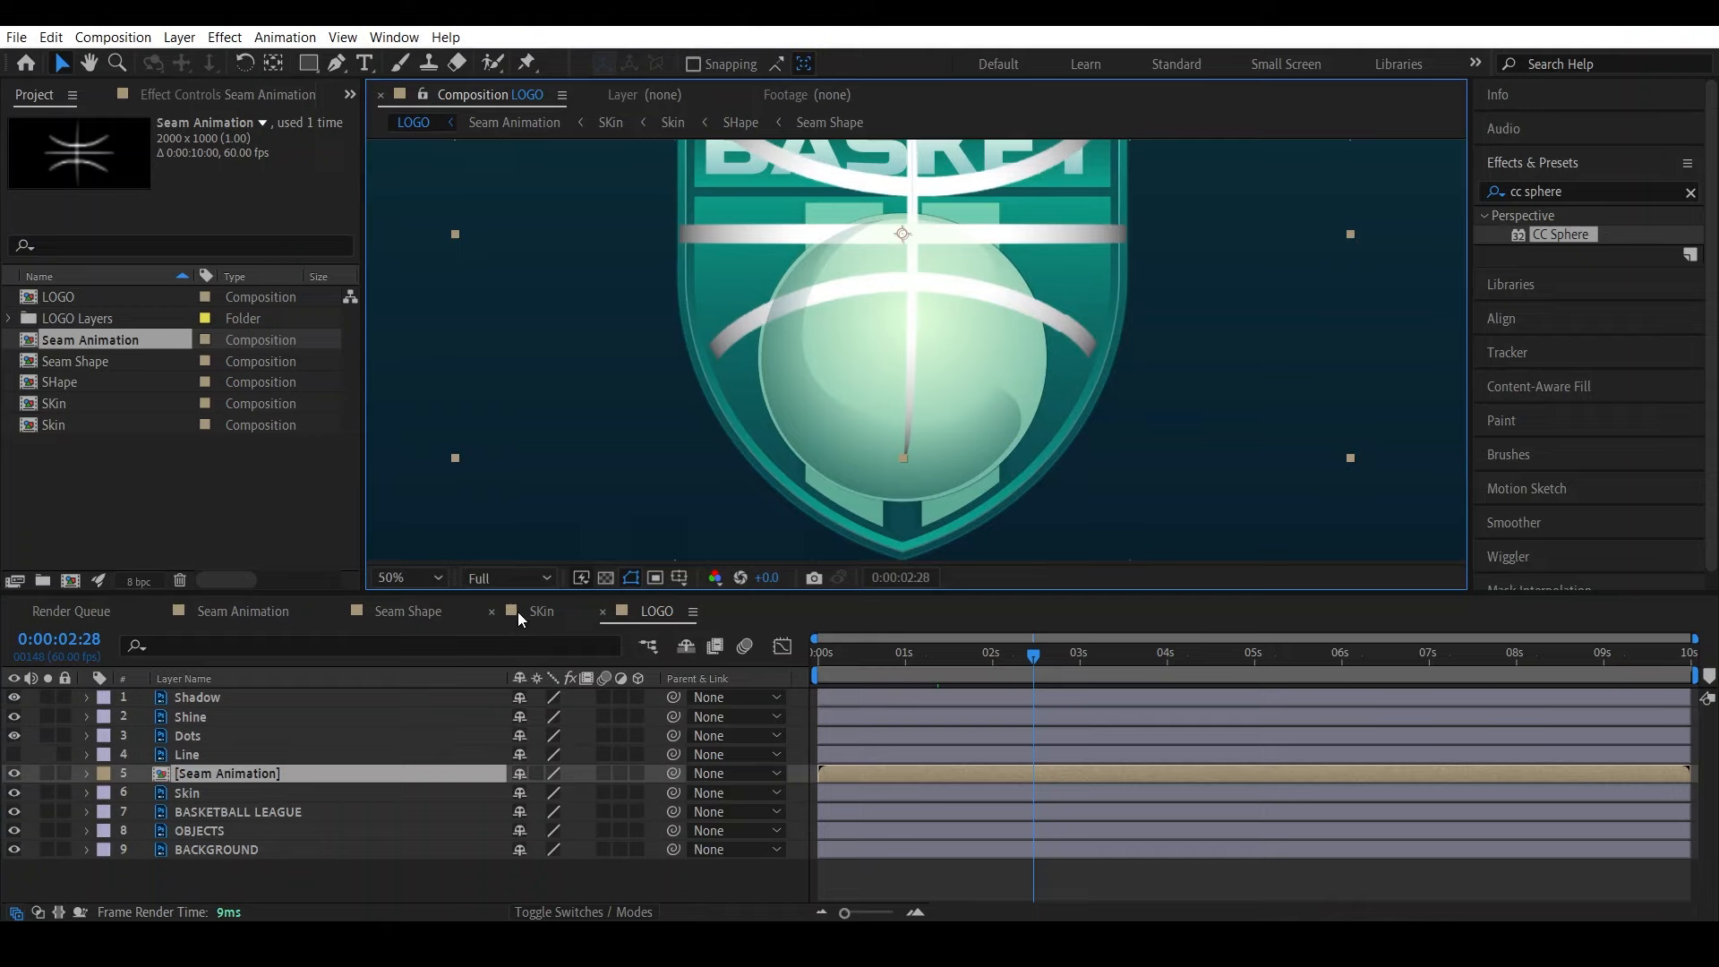
# Reveal the Skin layer's Position and set the Seam Animation layer's Y position to the matching 1356.5
pyautogui.click(240, 797)
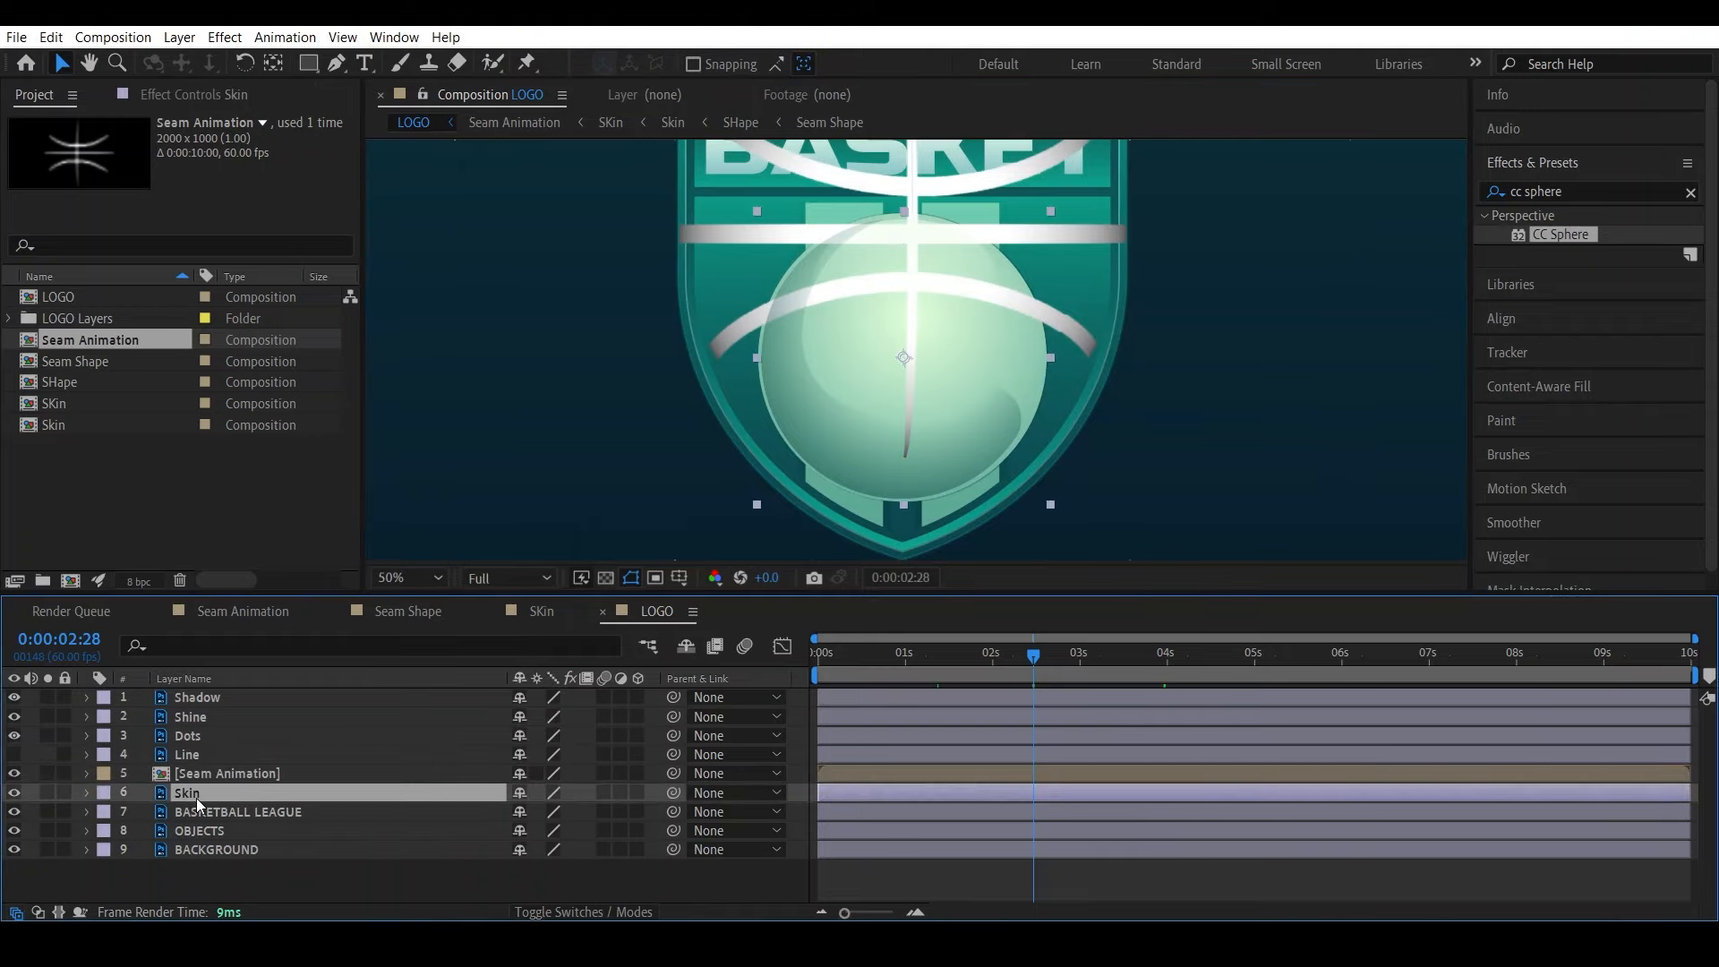
pyautogui.press('p')
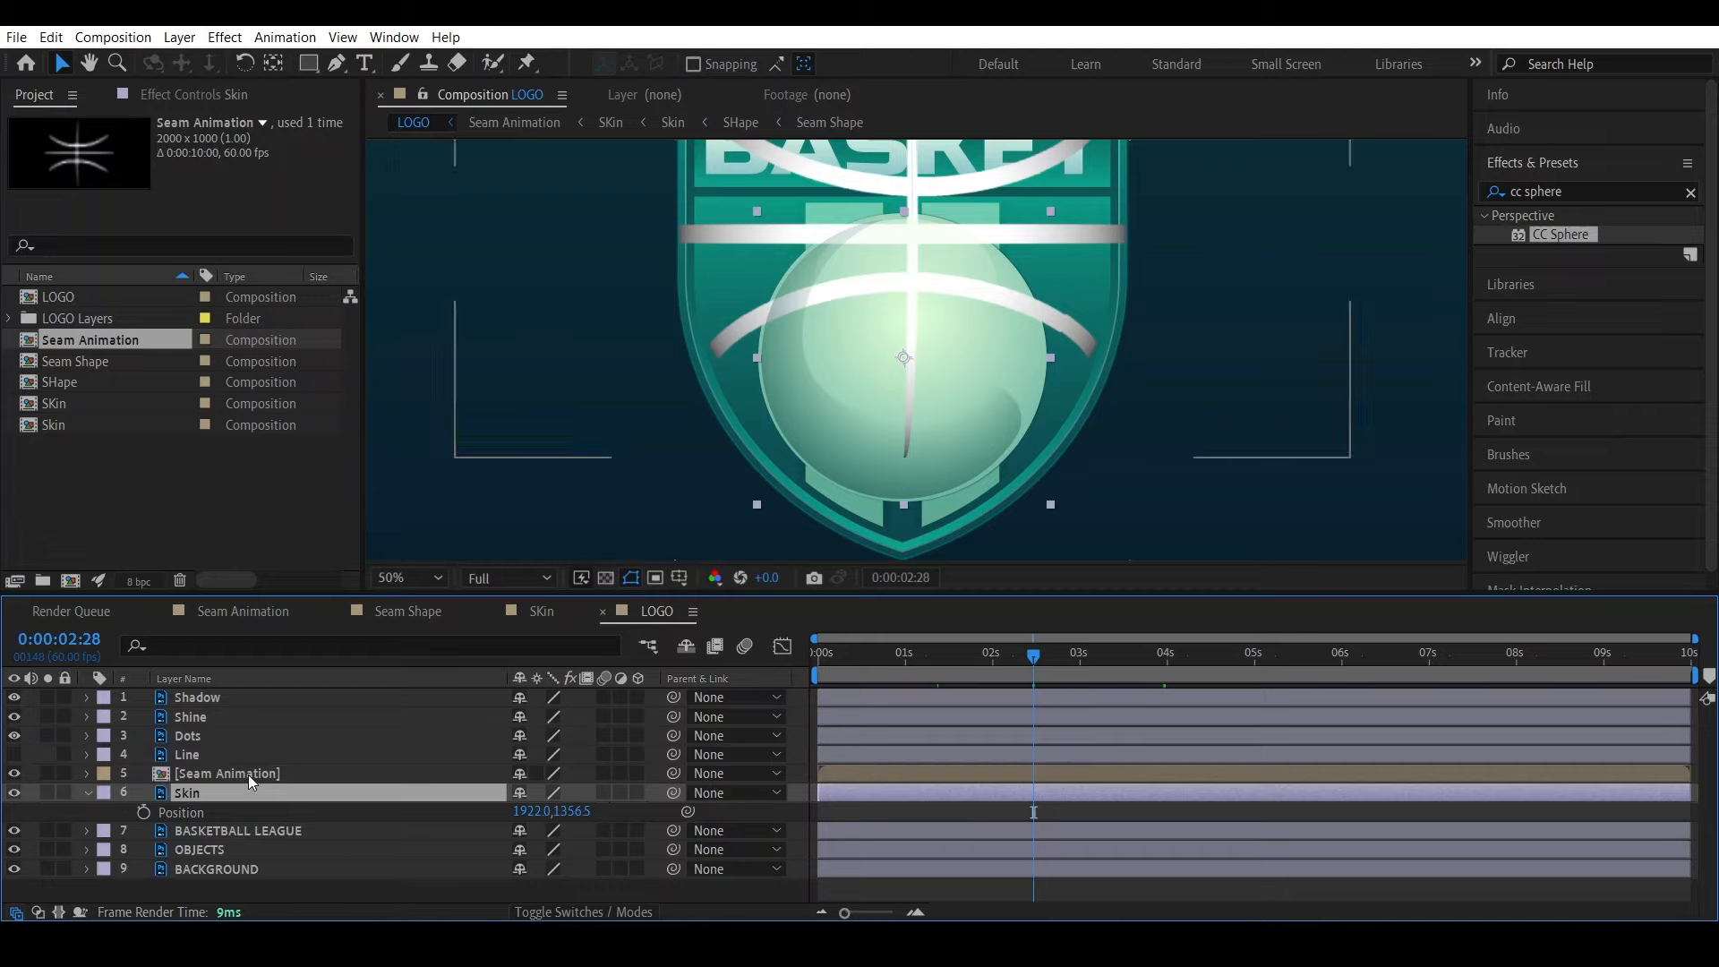
pyautogui.click(245, 773)
pyautogui.press('p')
pyautogui.click(577, 791)
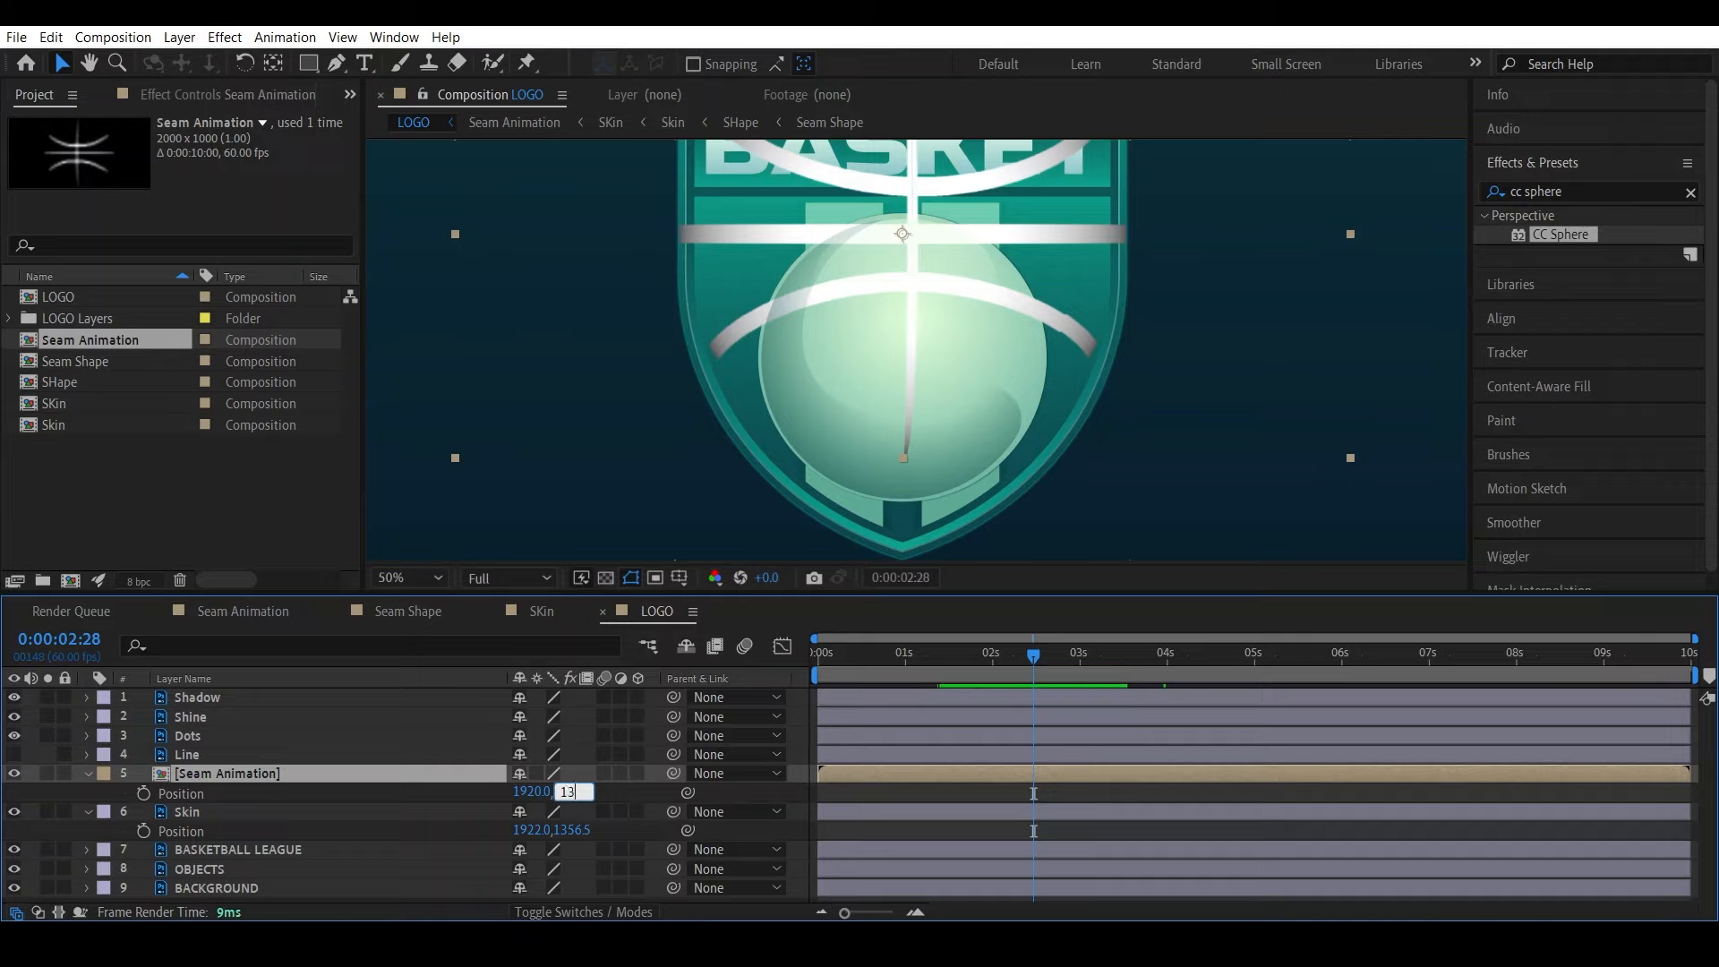
pyautogui.write('1356')
pyautogui.write('.5')
pyautogui.press('Return')
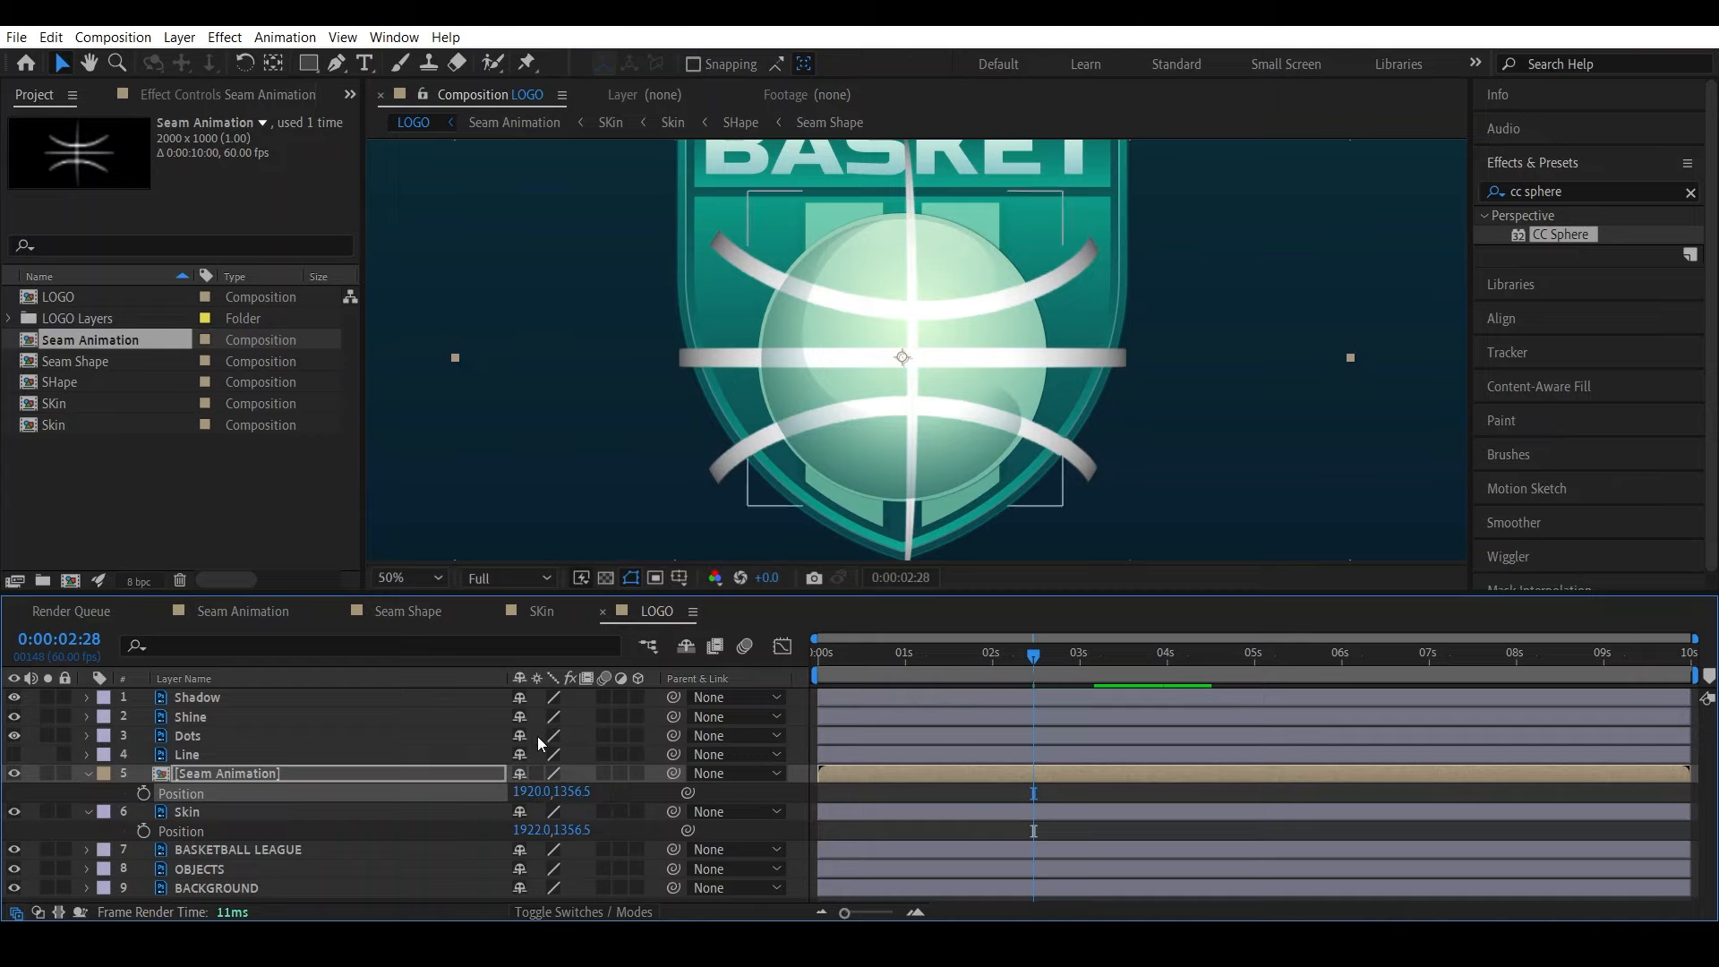
# Scale the Seam Animation layer to 65% so the seams fit the ball, and preview the rotation
pyautogui.press('s')
pyautogui.moveTo(587, 803); pyautogui.dragTo(556, 797)
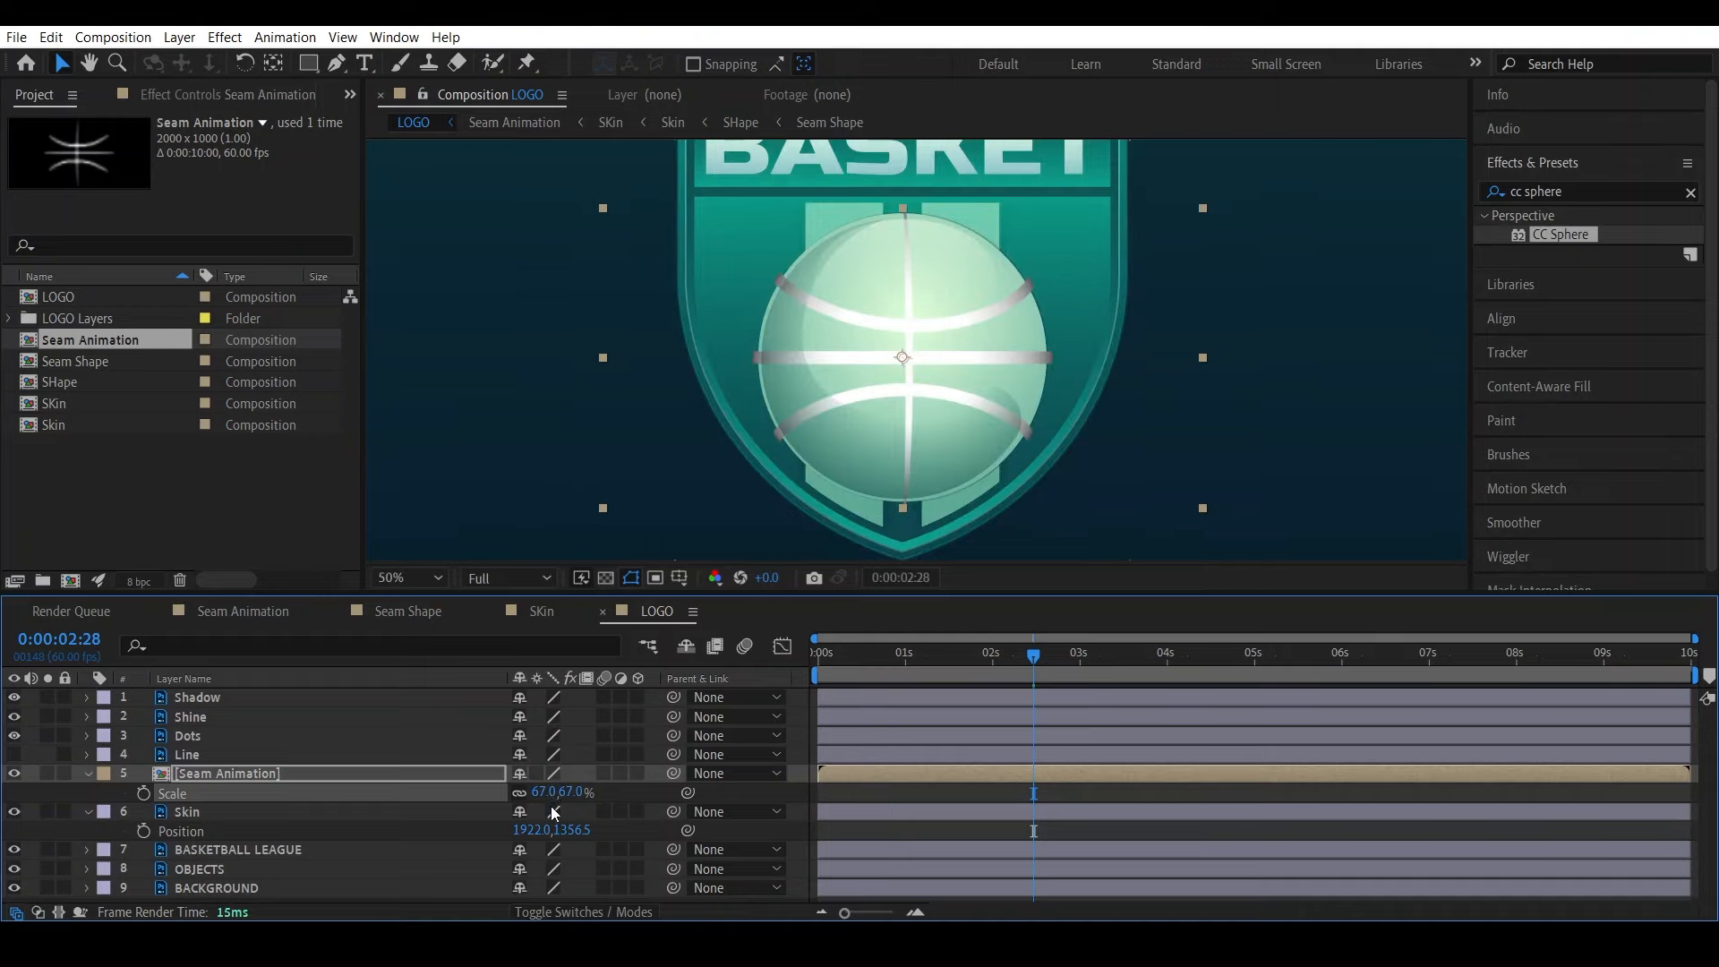
pyautogui.click(576, 794)
pyautogui.write('65')
pyautogui.press('Return')
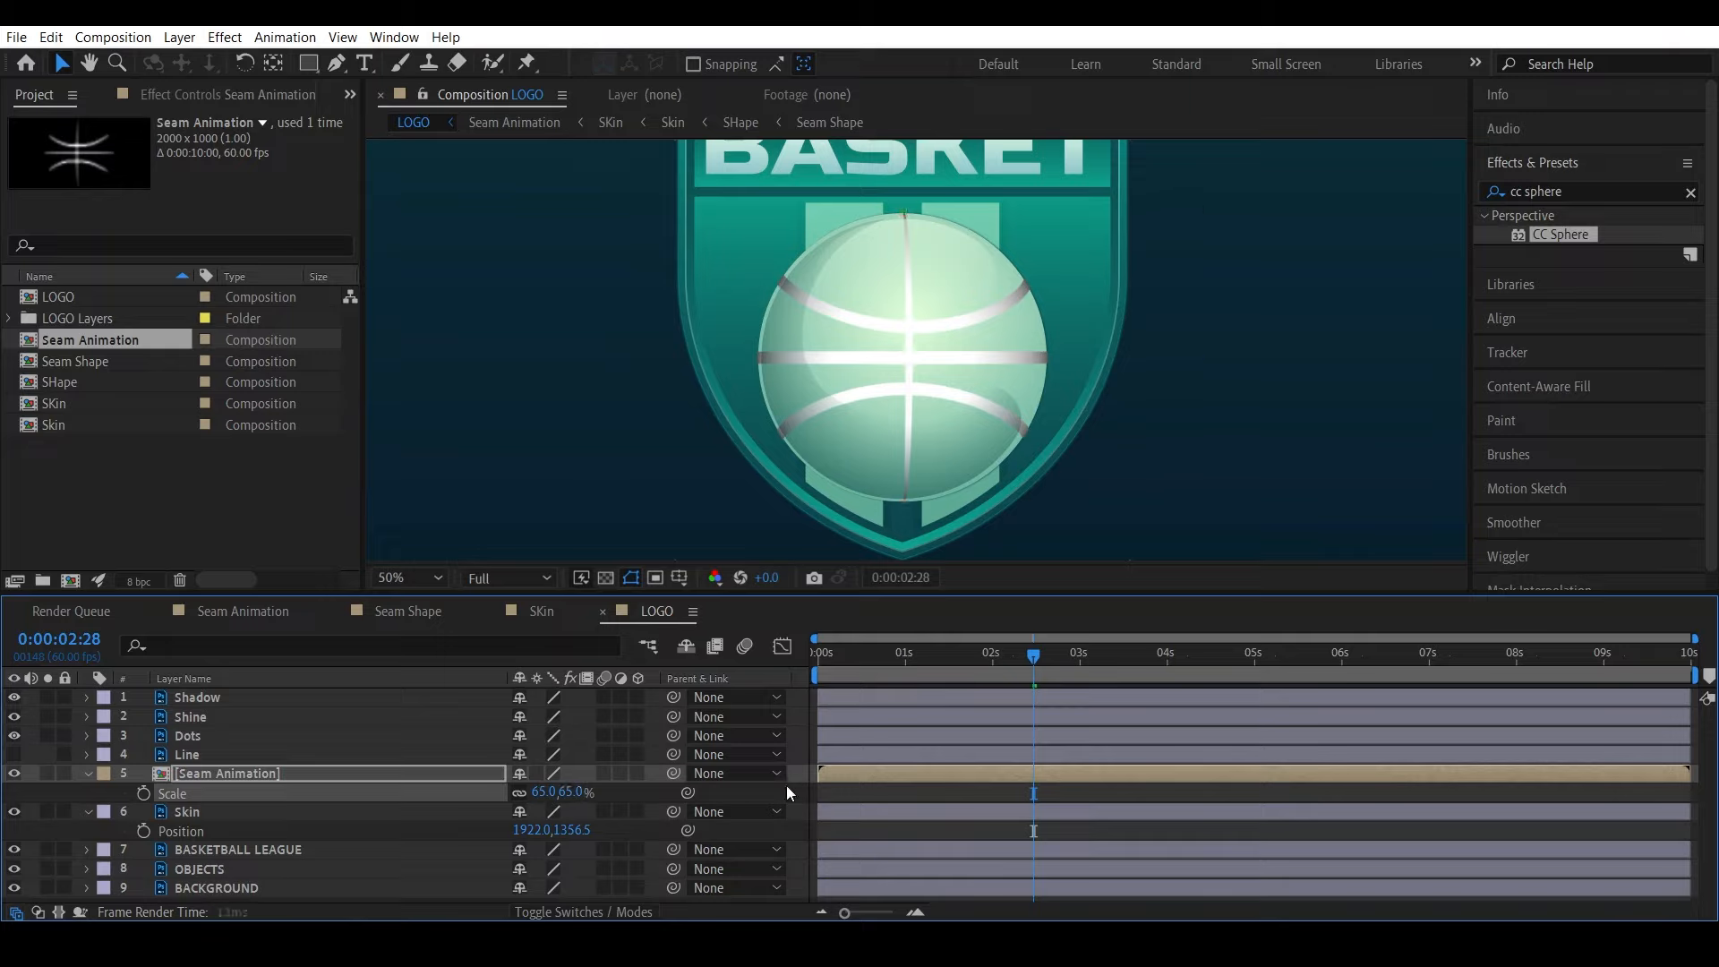
pyautogui.press('space')
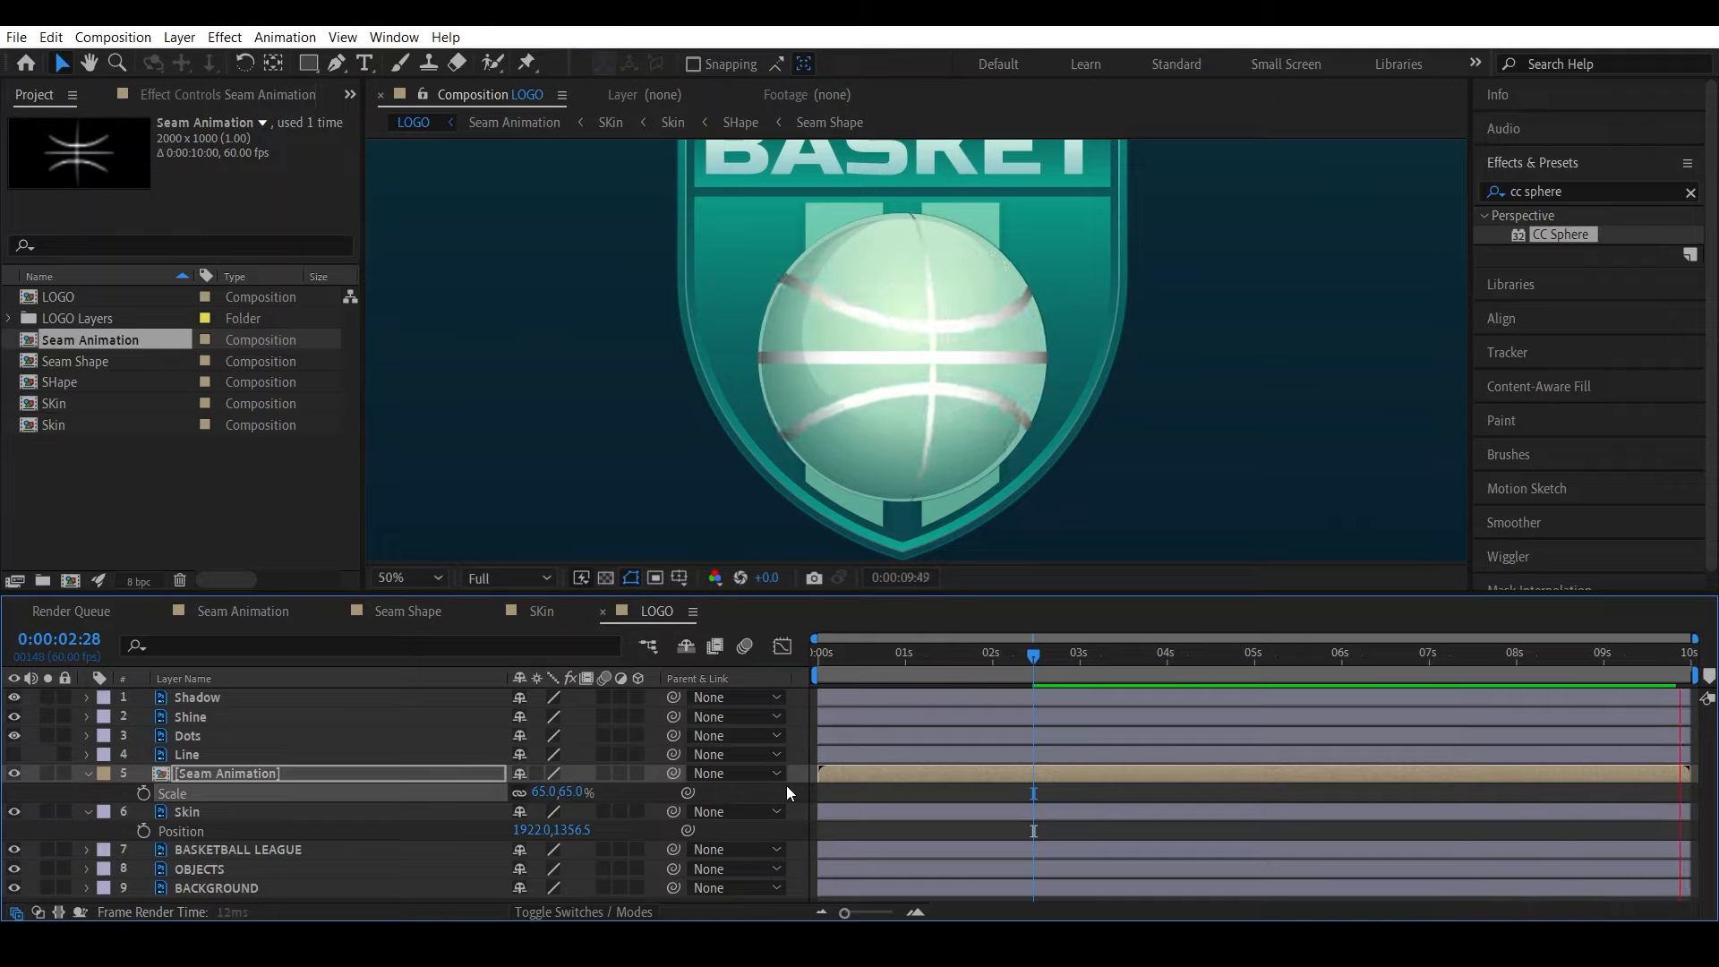
# Change the Dots layer's blending mode to Normal
pyautogui.click(200, 739)
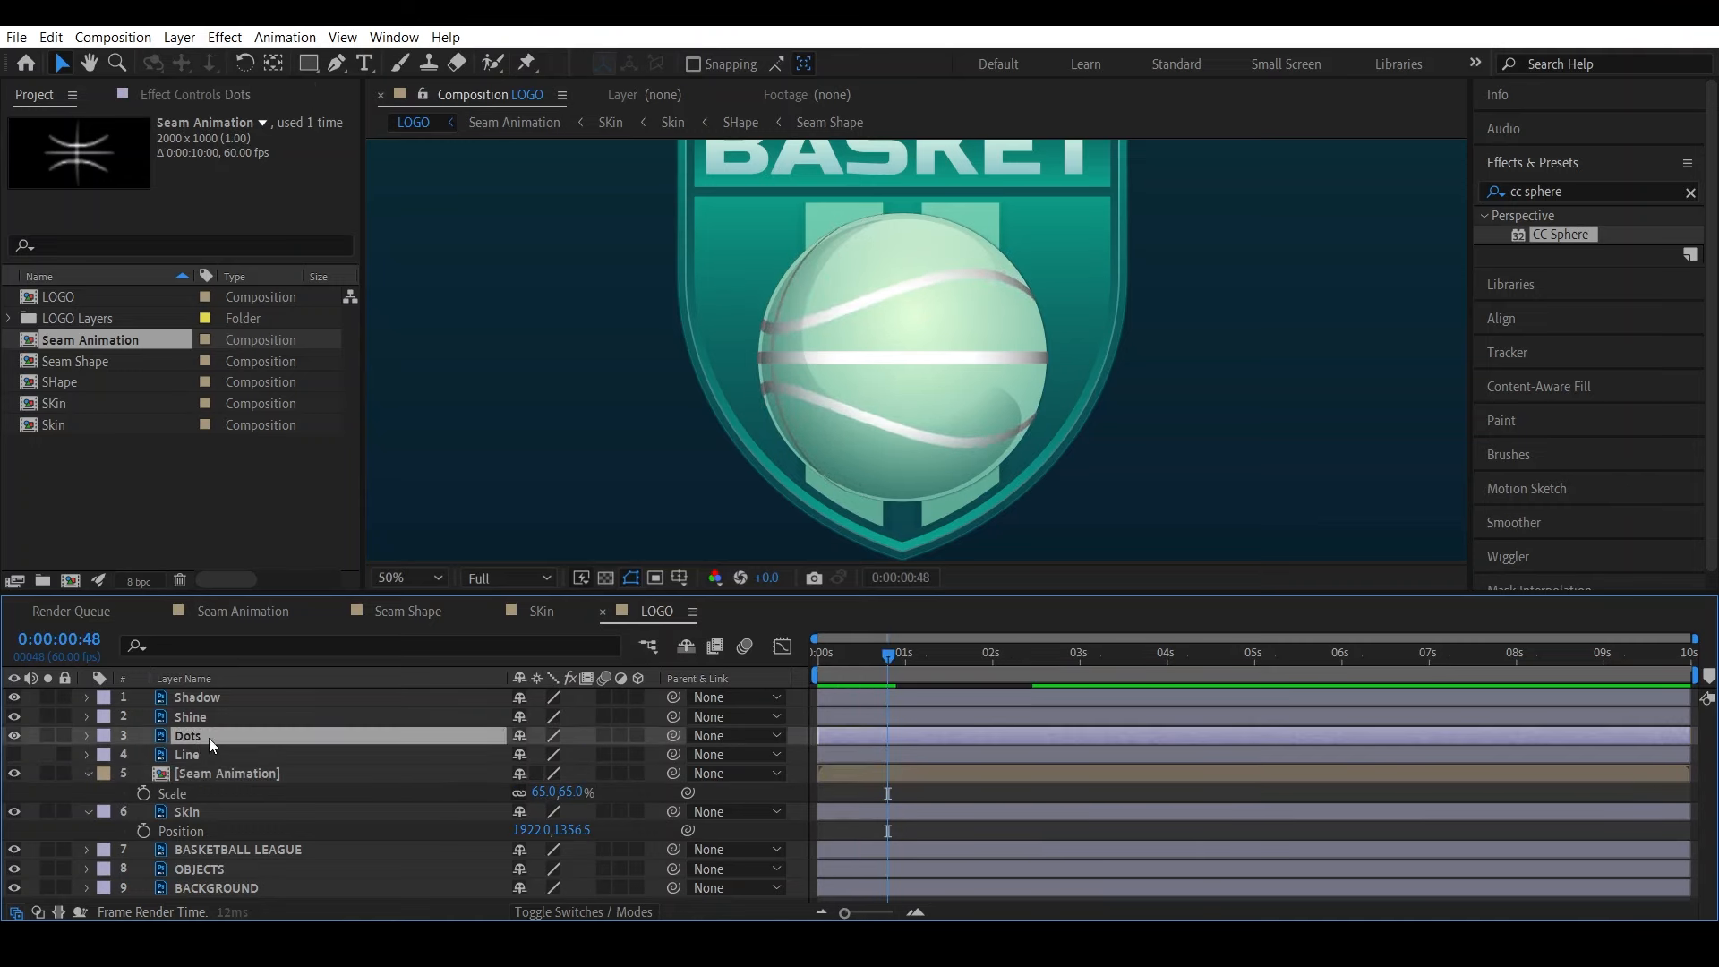
pyautogui.click(620, 912)
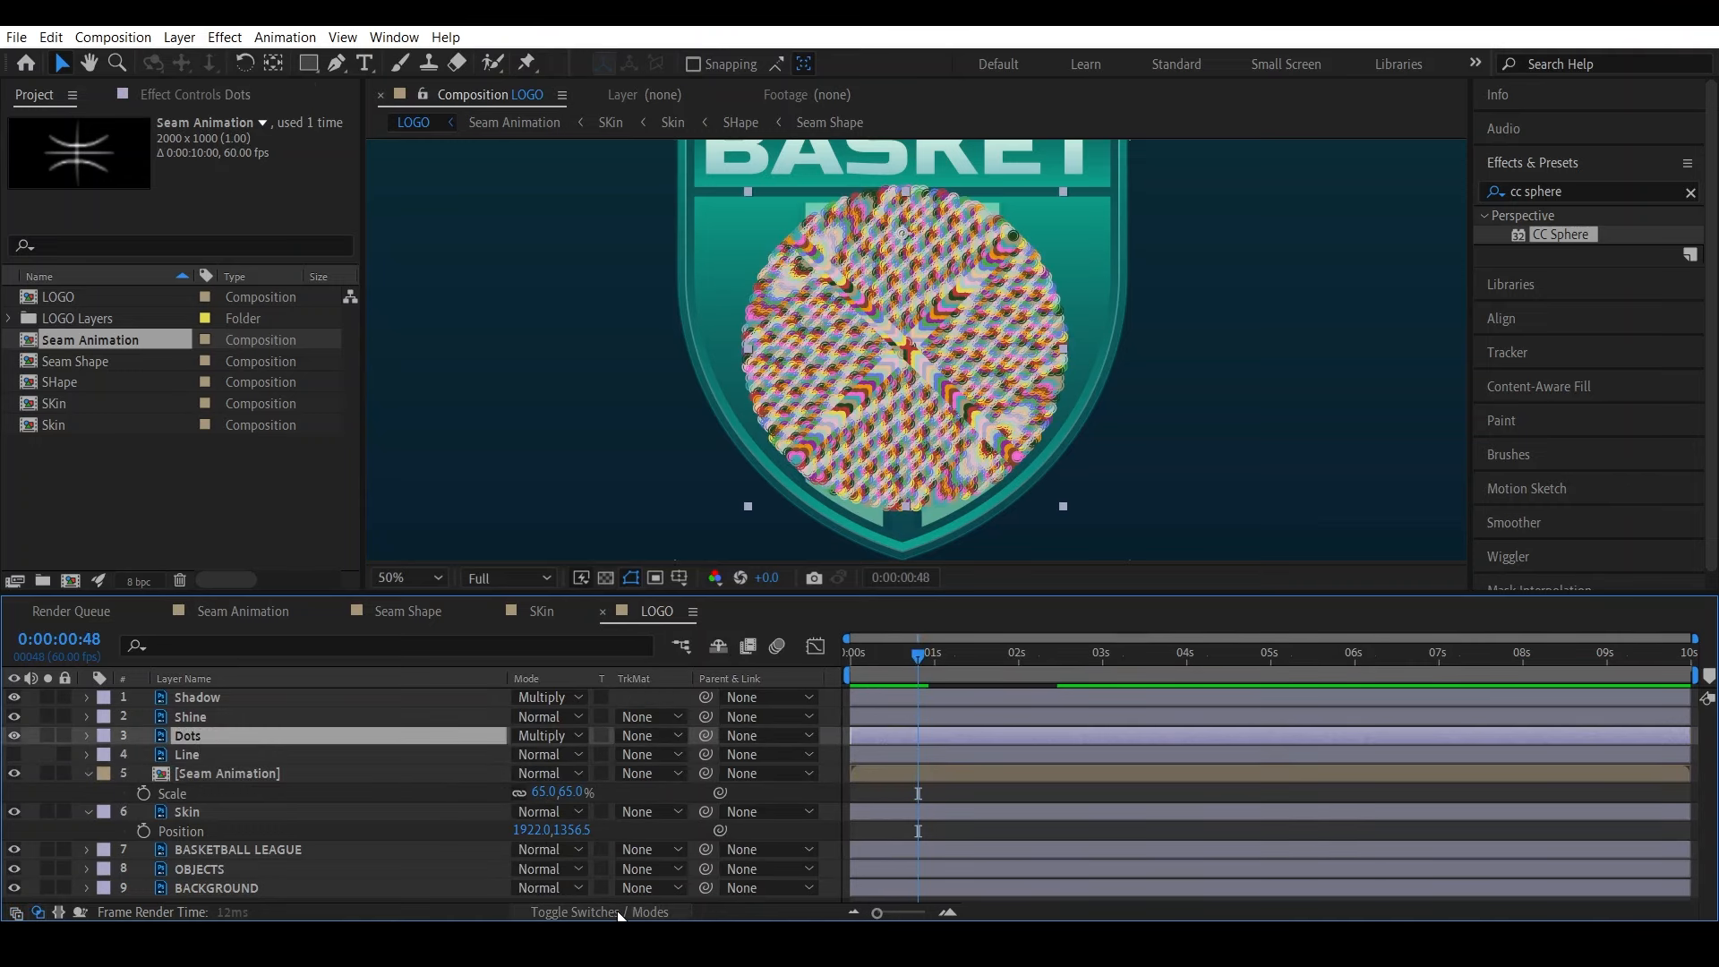
pyautogui.click(546, 734)
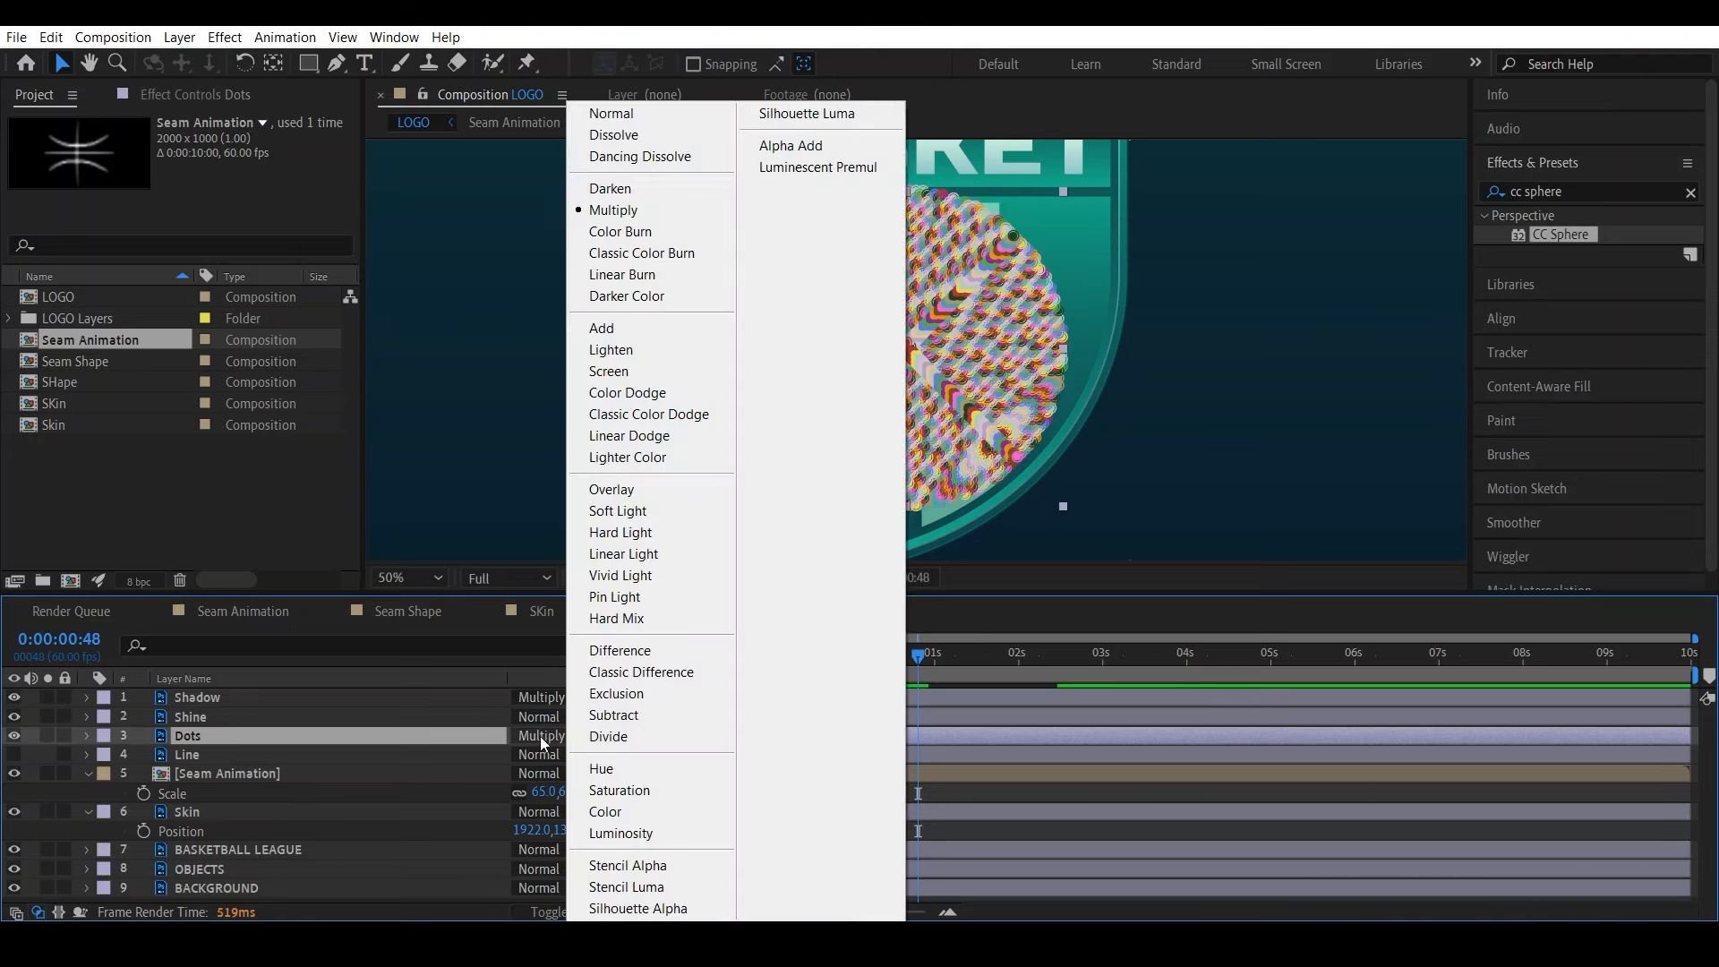
pyautogui.click(591, 118)
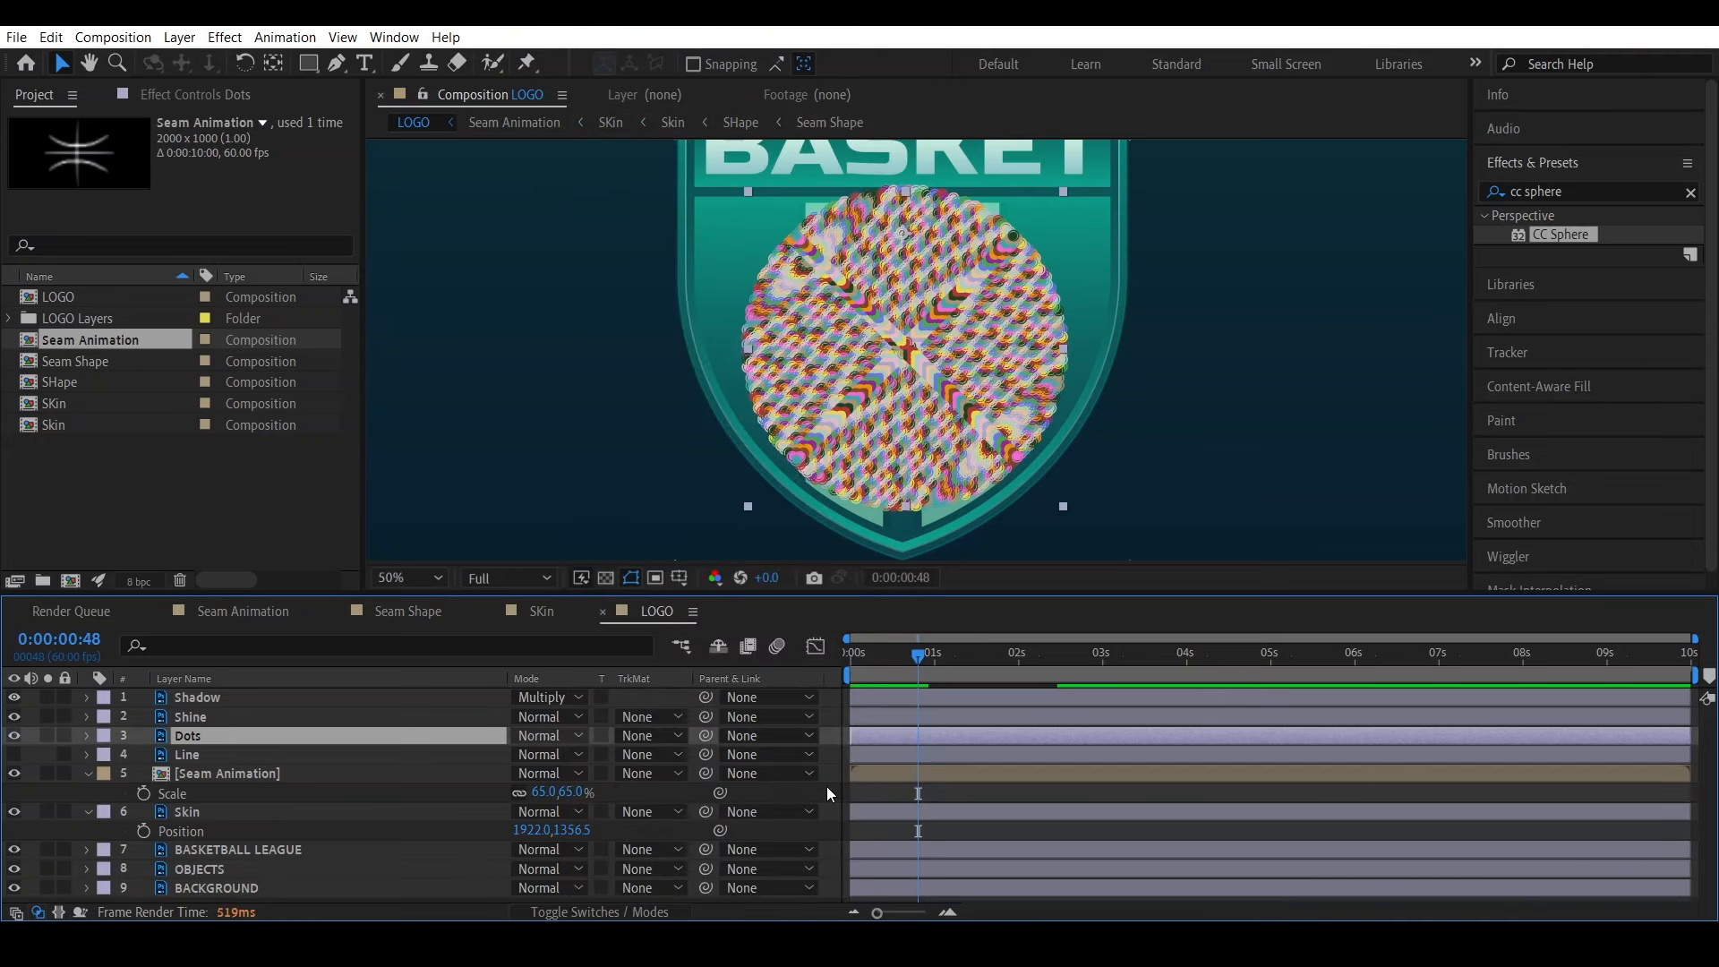
# Preview the LOGO composition, and move the current time to 0:00:02:26
pyautogui.click(826, 786)
pyautogui.press('space')
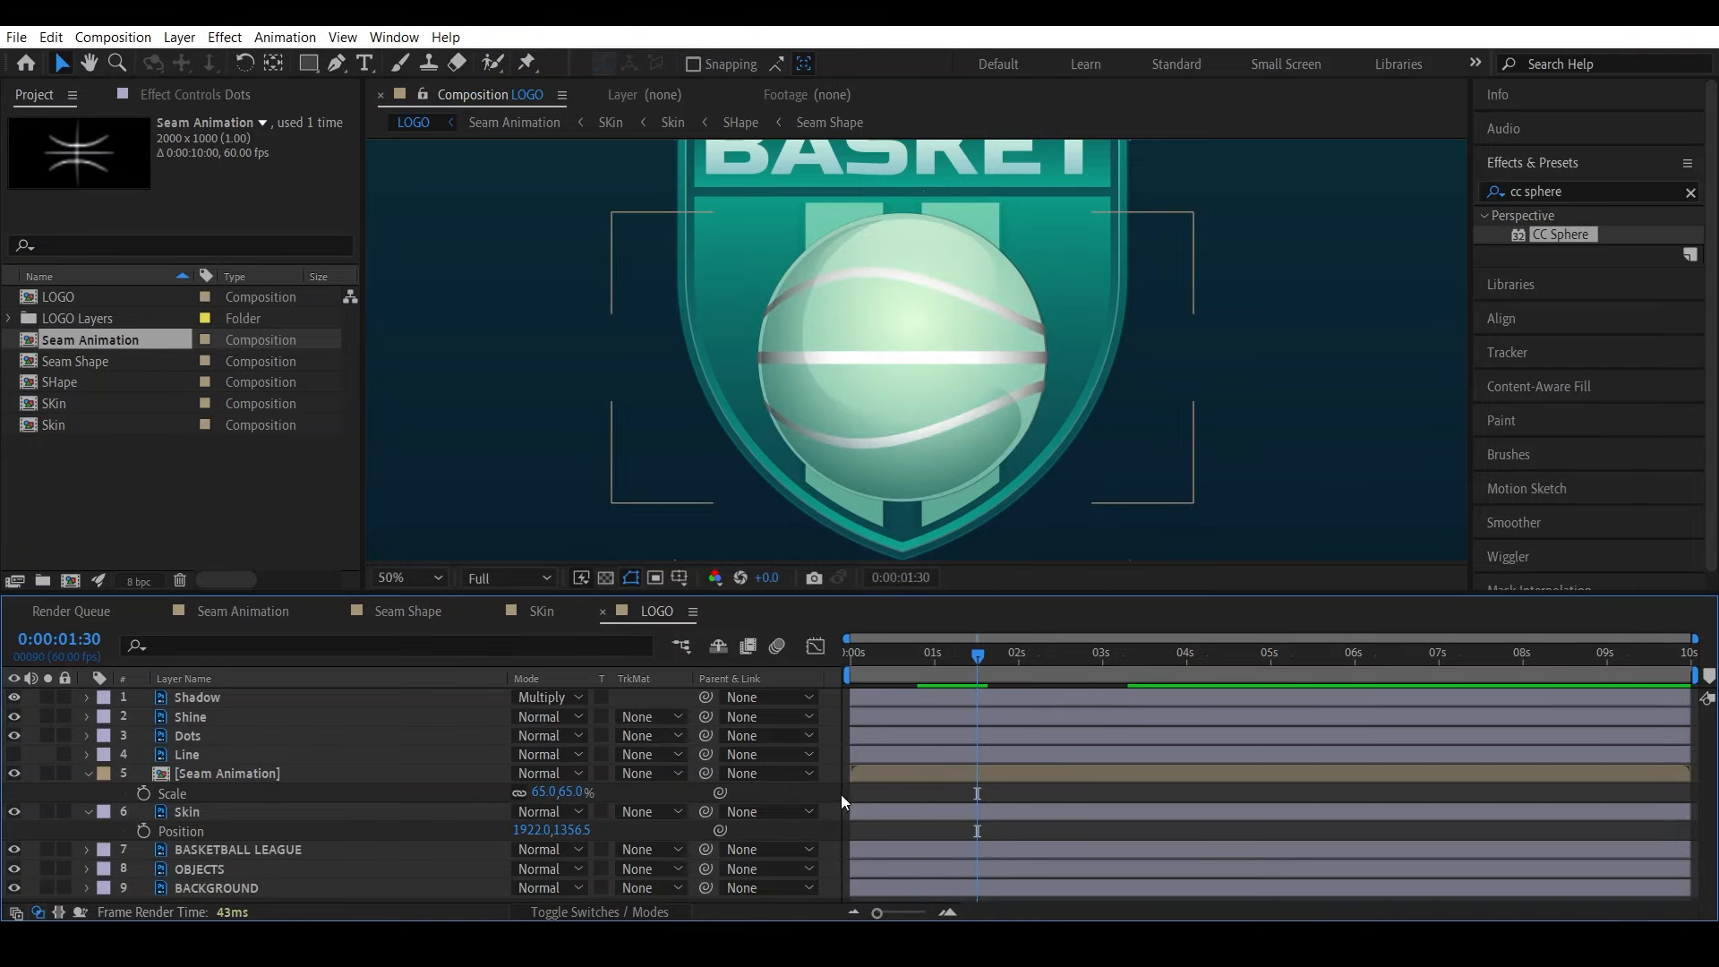
pyautogui.moveTo(1028, 654)
pyautogui.mouseDown()
pyautogui.moveTo(1117, 654)
pyautogui.moveTo(1056, 664)
pyautogui.mouseUp()
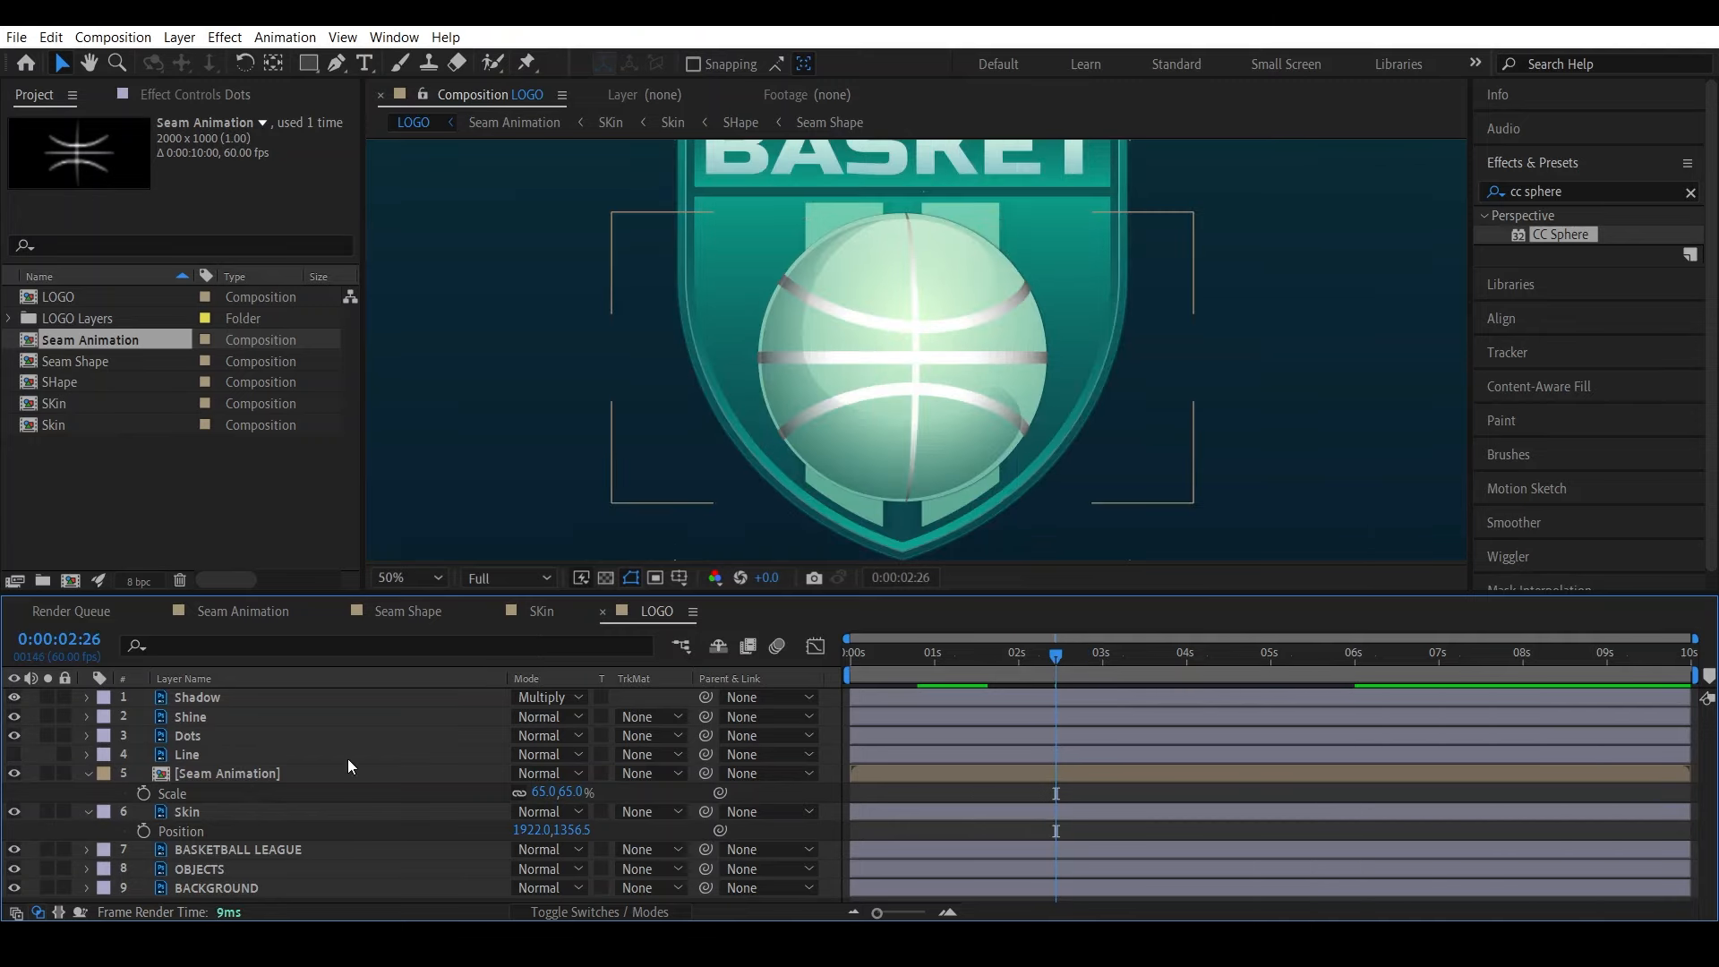
# In the Seam Shape composition, try stroke widths of 10 and 20 px on all shape layers and settle on 15 px
pyautogui.click(436, 614)
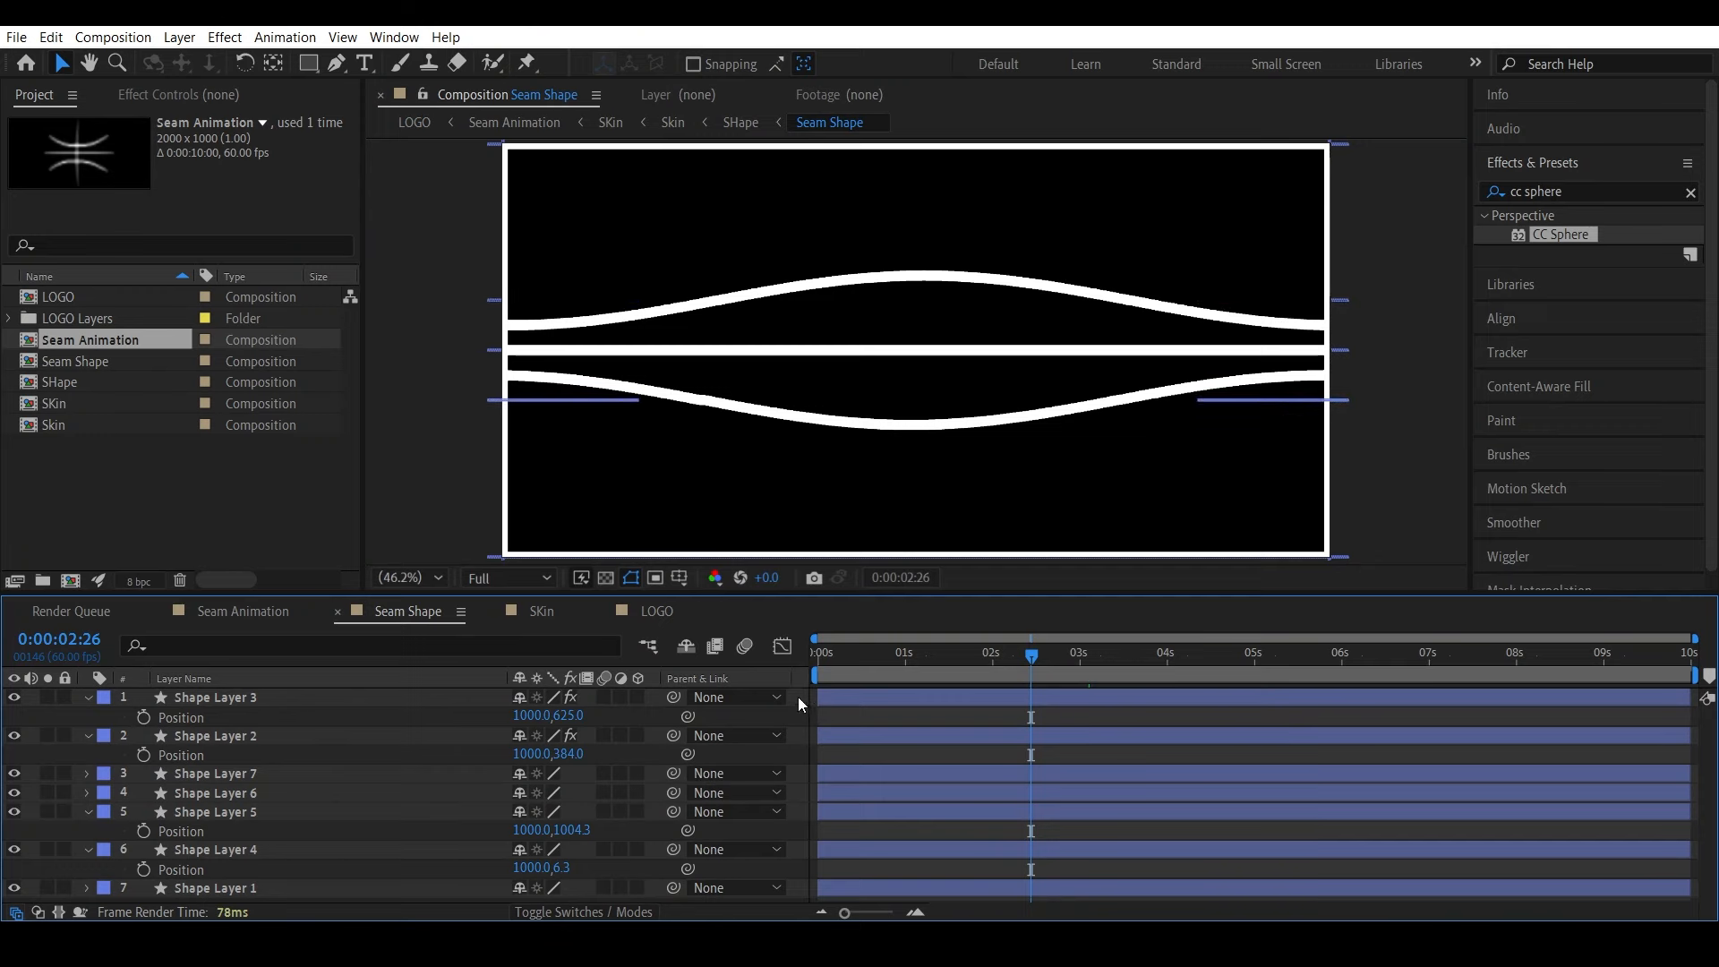
pyautogui.moveTo(797, 696)
pyautogui.mouseDown()
pyautogui.moveTo(383, 824)
pyautogui.moveTo(253, 895)
pyautogui.moveTo(192, 884)
pyautogui.mouseUp()
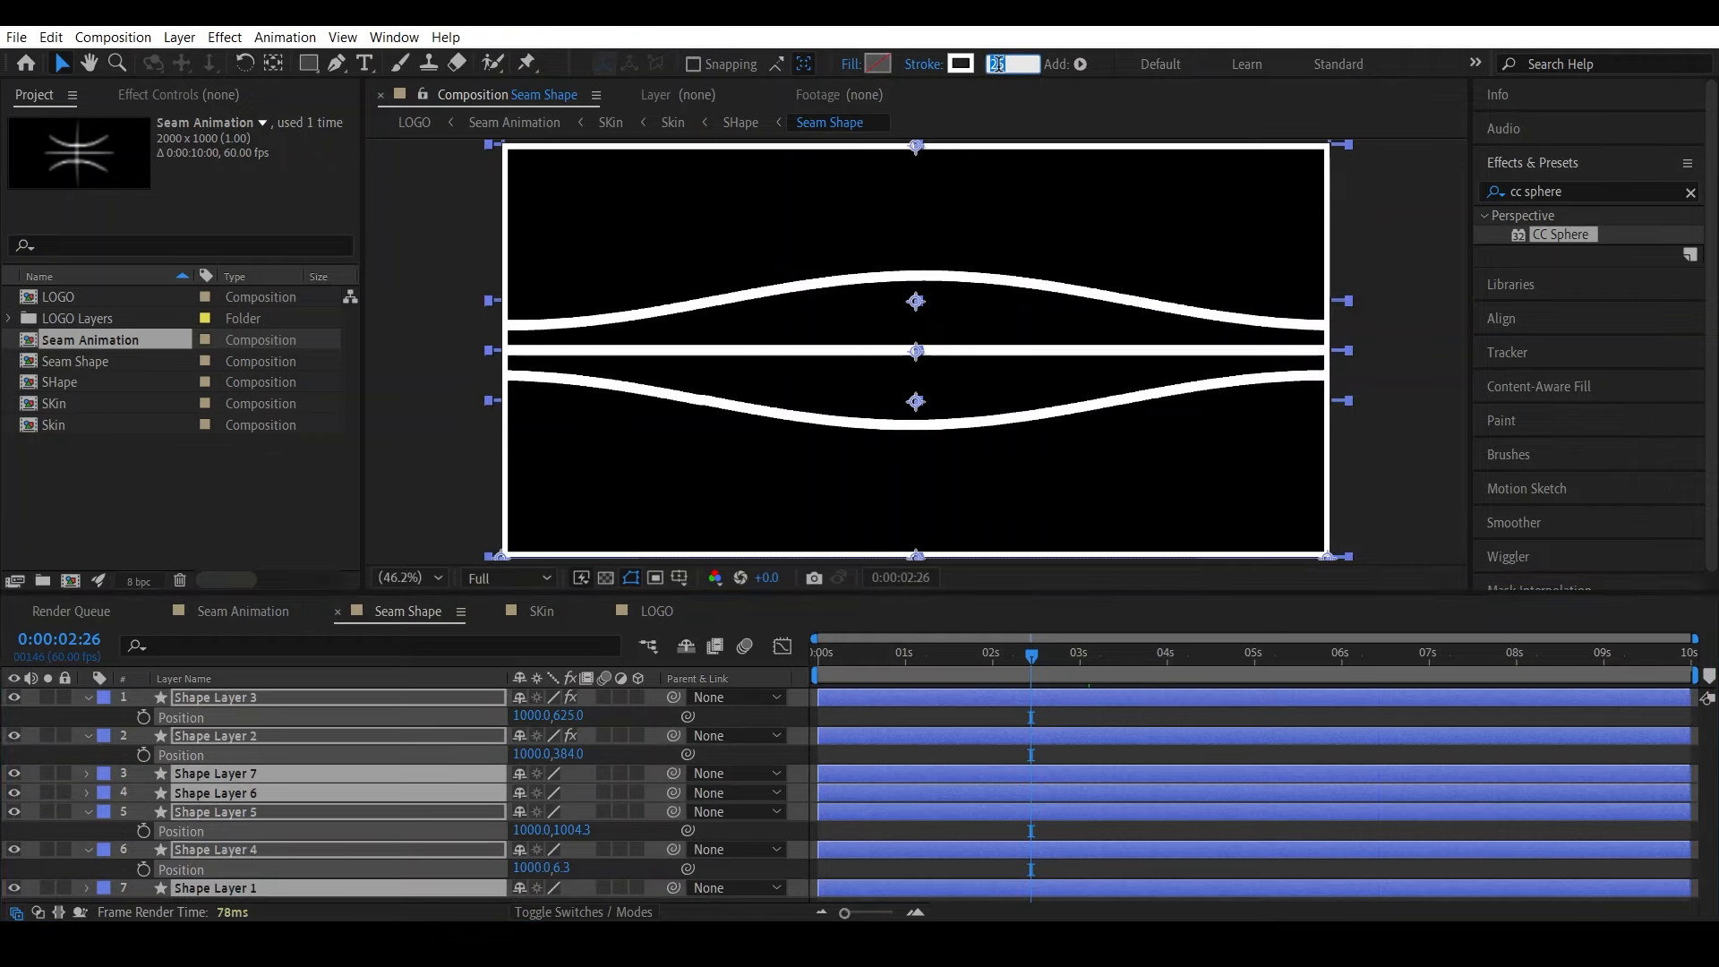
pyautogui.write('10')
pyautogui.press('Return')
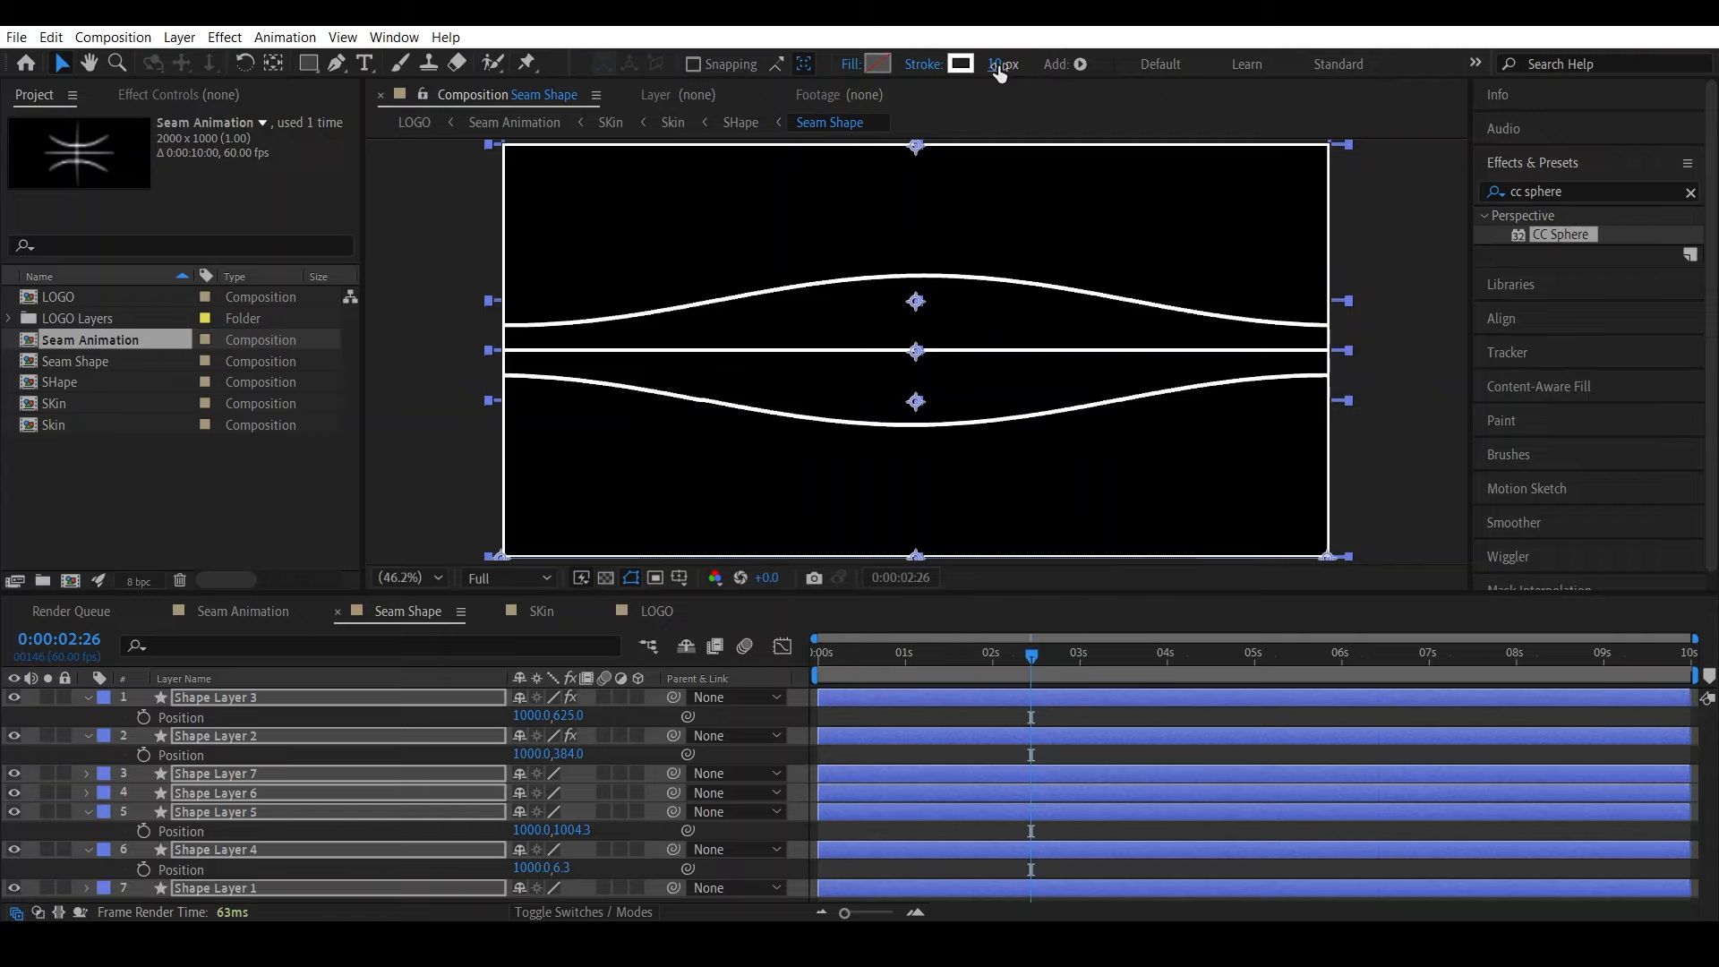
pyautogui.click(996, 63)
pyautogui.write('20')
pyautogui.press('Return')
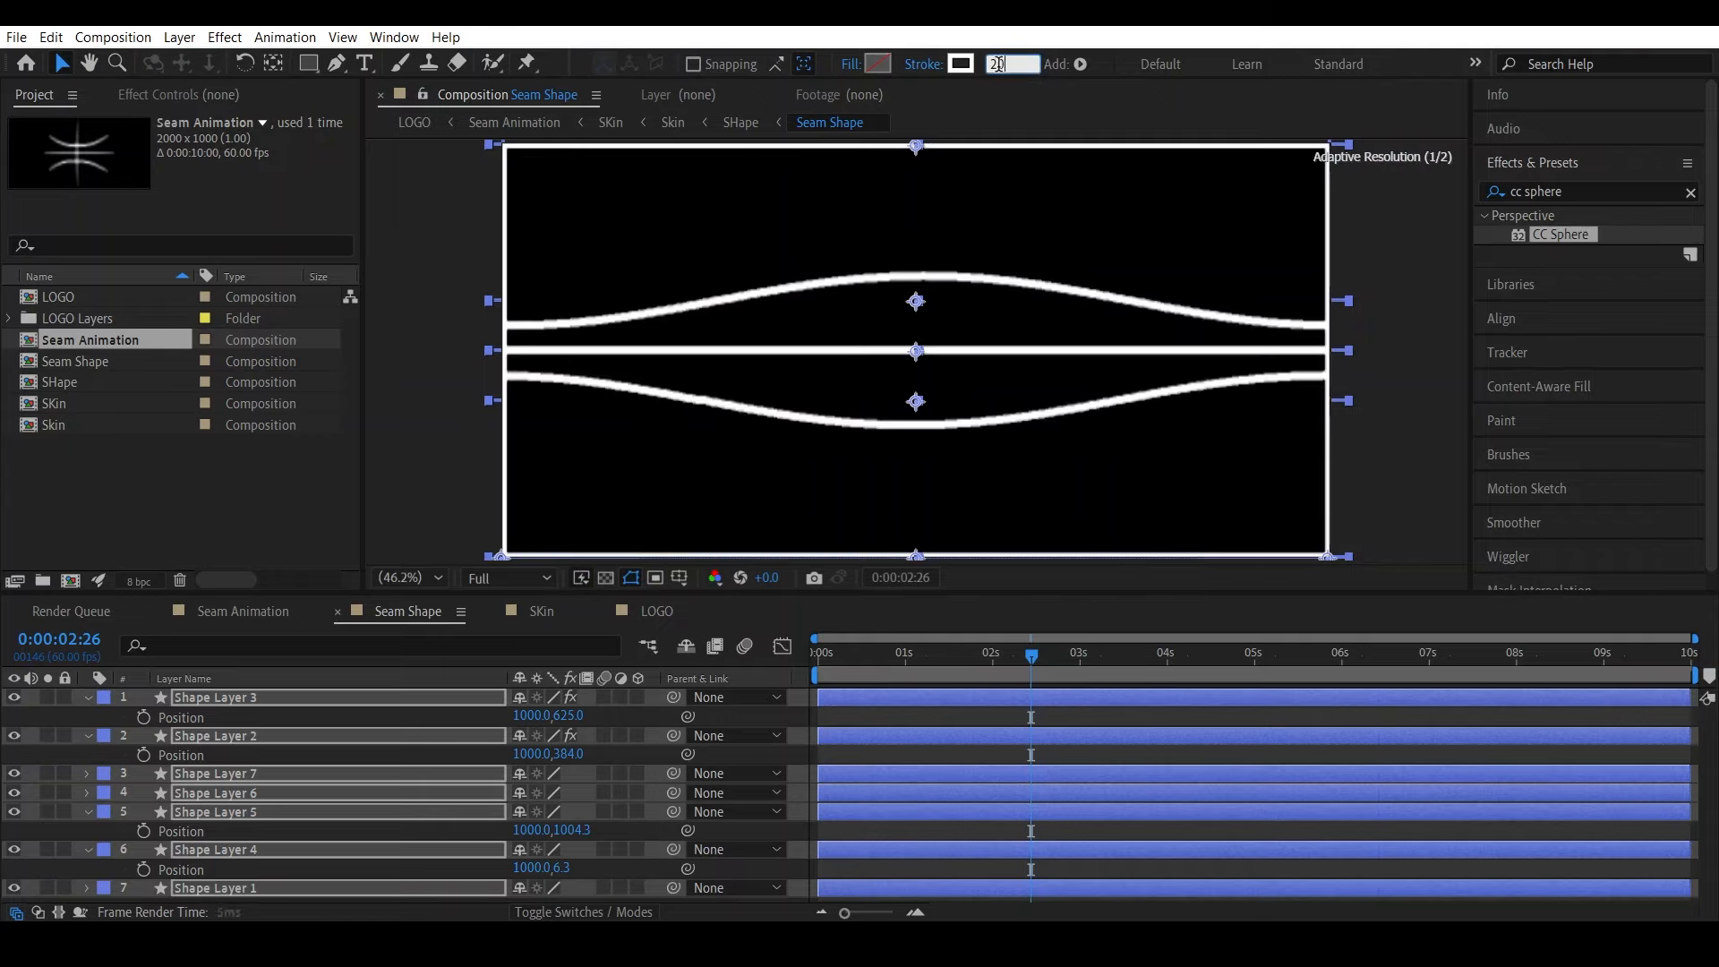
pyautogui.write('1')
pyautogui.press('Return')
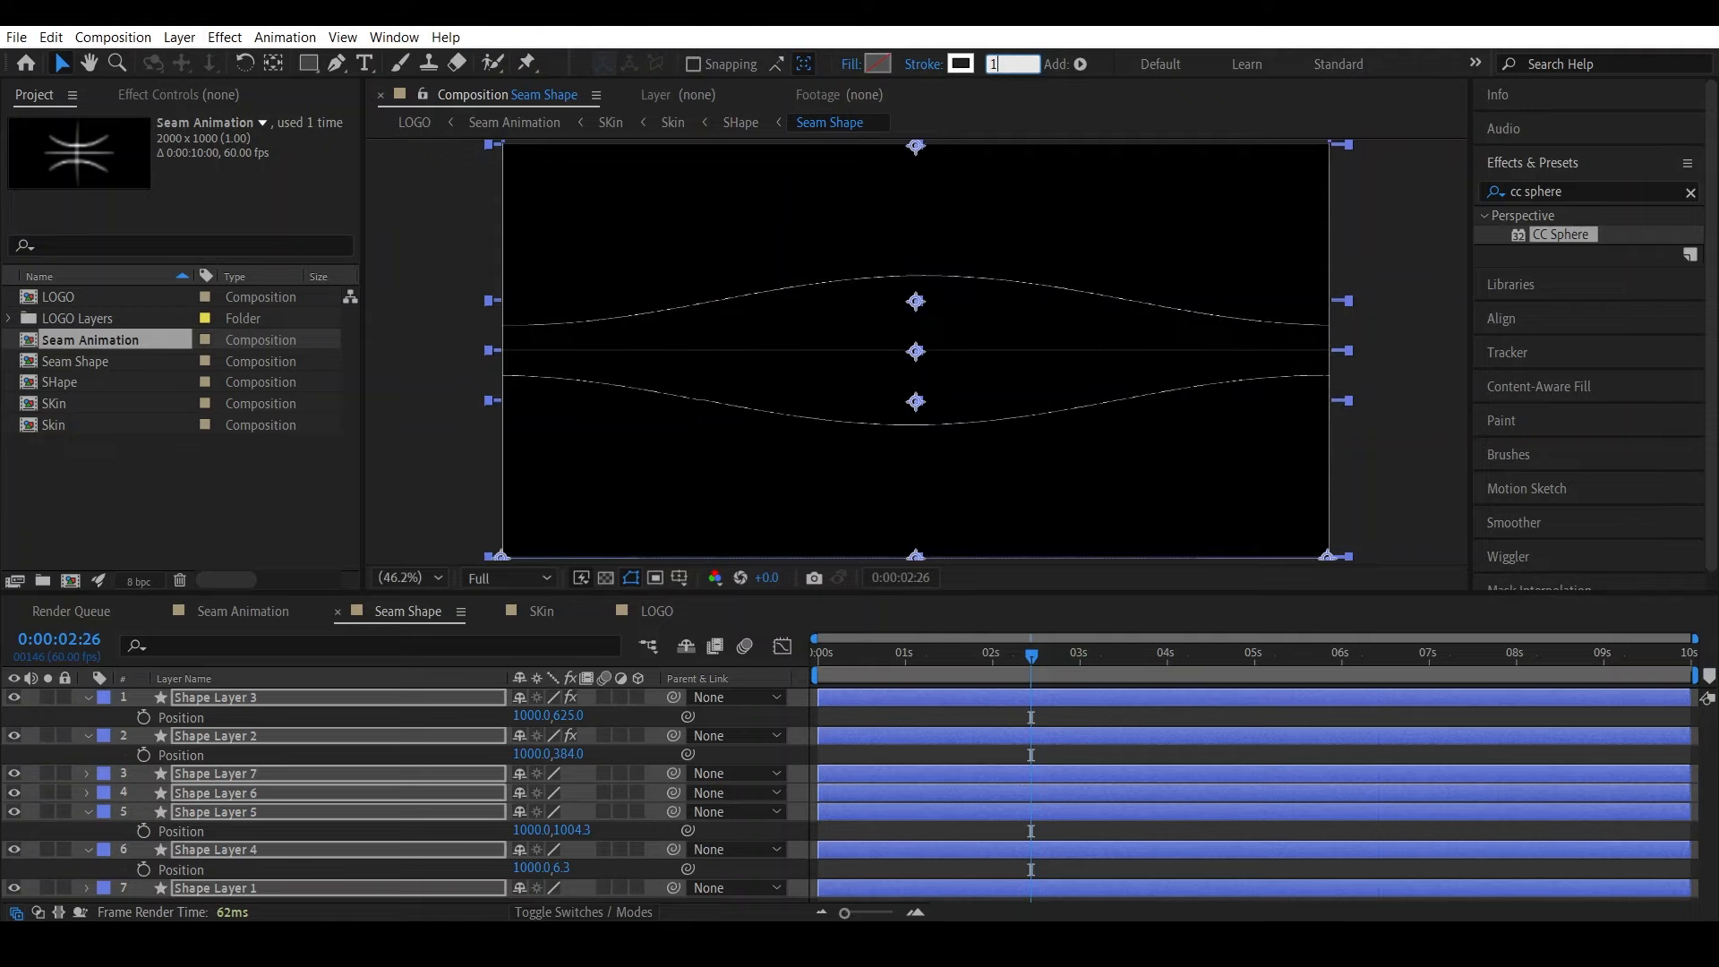
pyautogui.write('5')
pyautogui.press('Return')
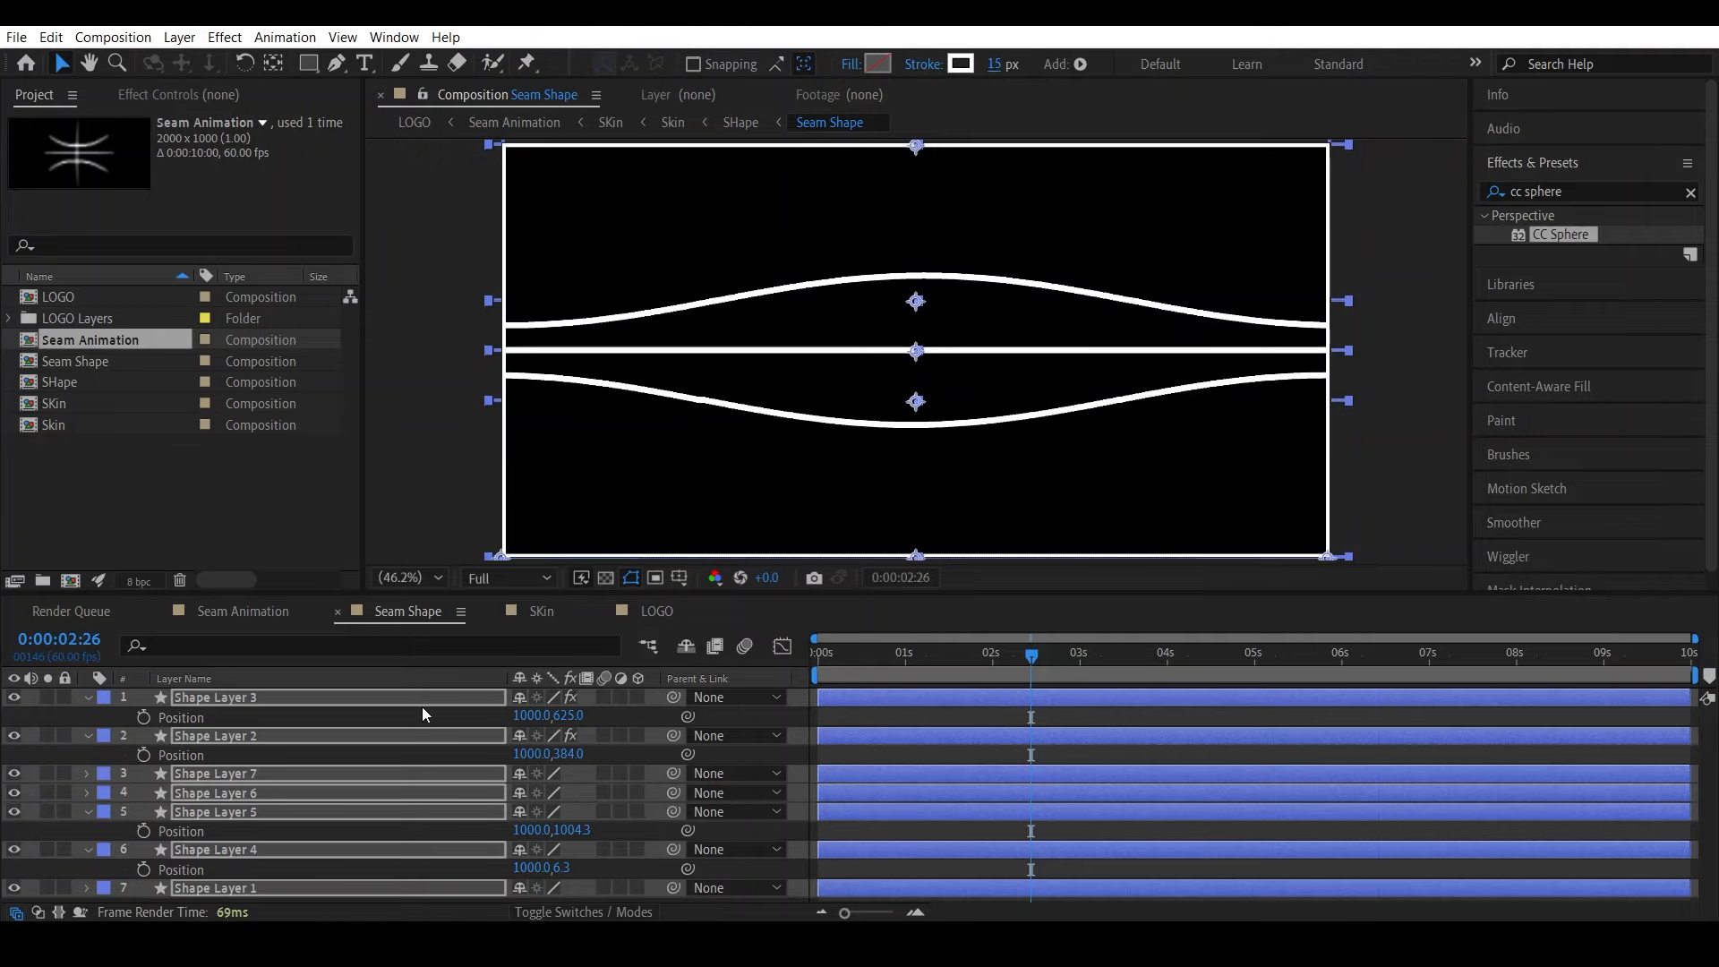
# Change the stroke color of all seam shape layers to black (000000) and show the transparency grid
pyautogui.click(961, 63)
pyautogui.moveTo(1328, 391); pyautogui.dragTo(1107, 533)
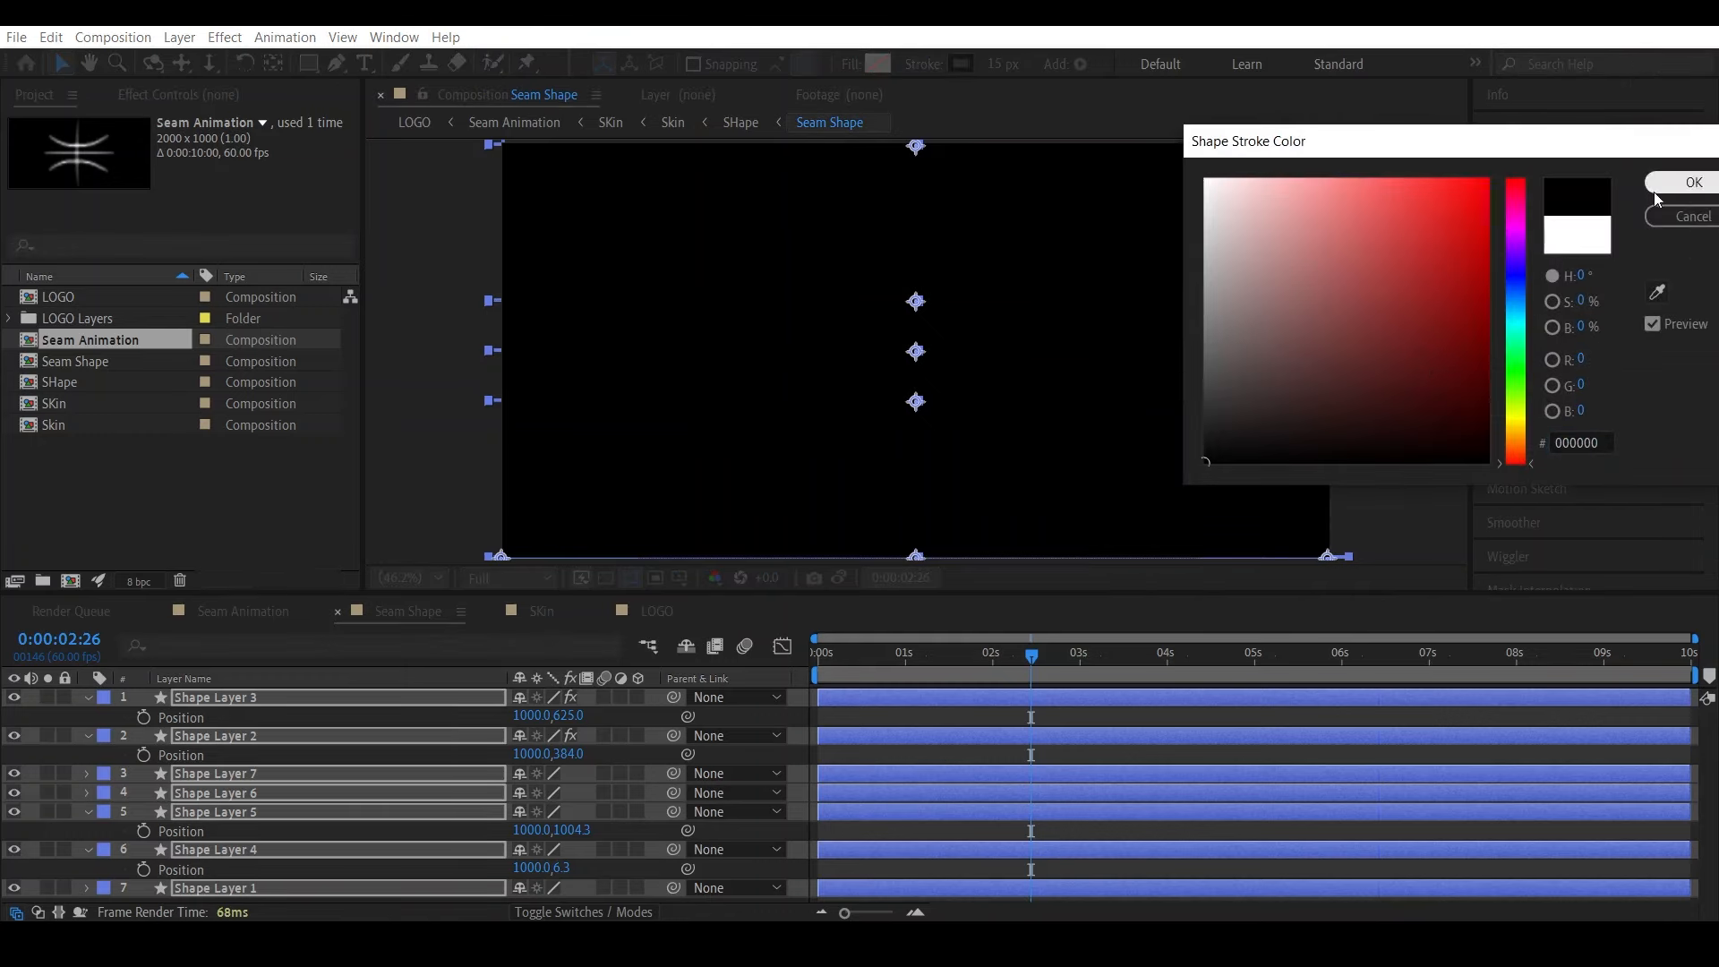
pyautogui.click(1694, 182)
pyautogui.click(606, 578)
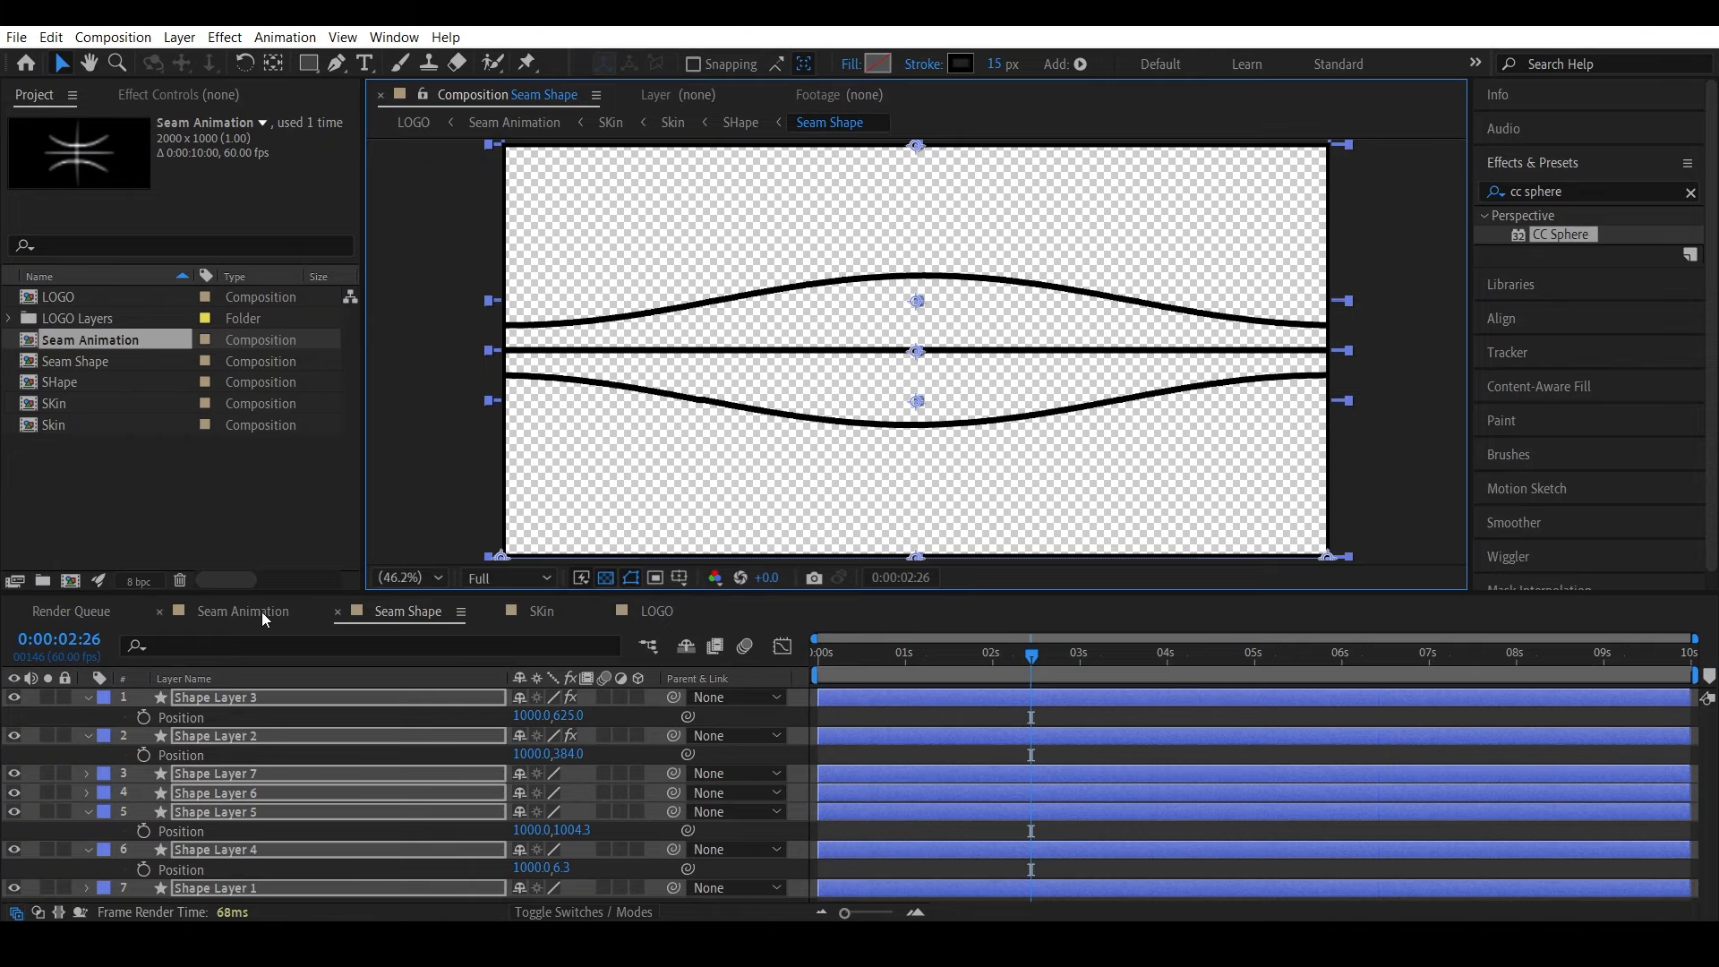
# Return to the LOGO composition and examine the black seams up close around 0:00:02:25, including the ball's upper part
pyautogui.click(674, 616)
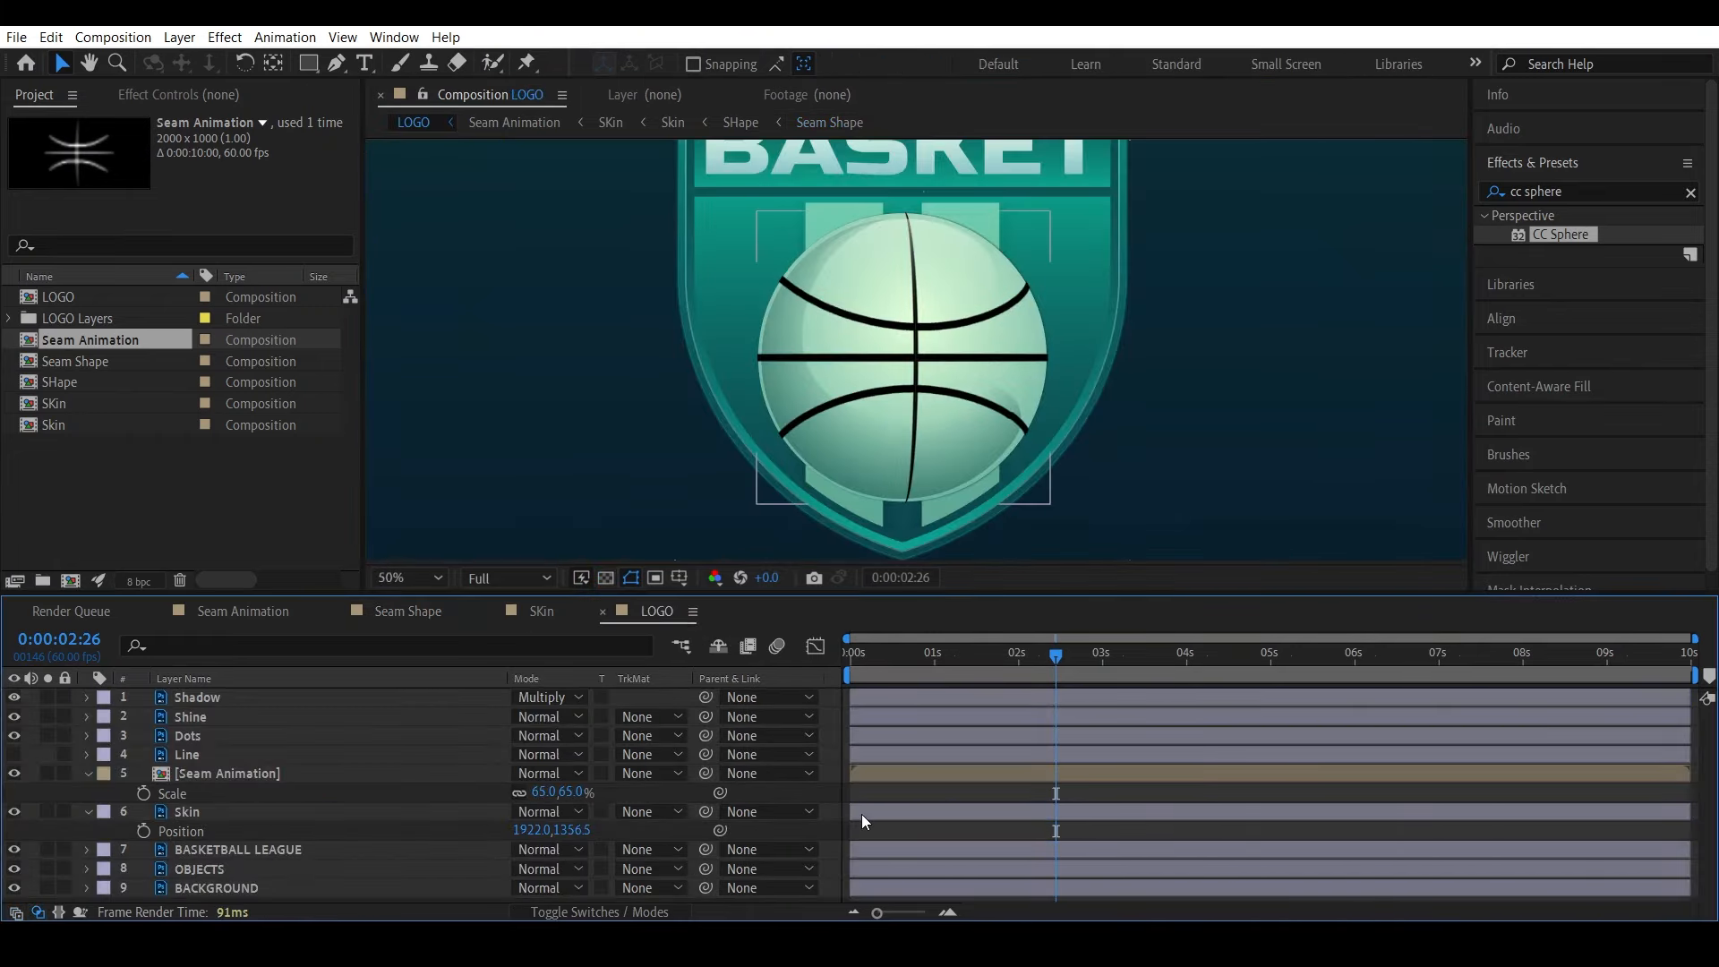
pyautogui.click(235, 773)
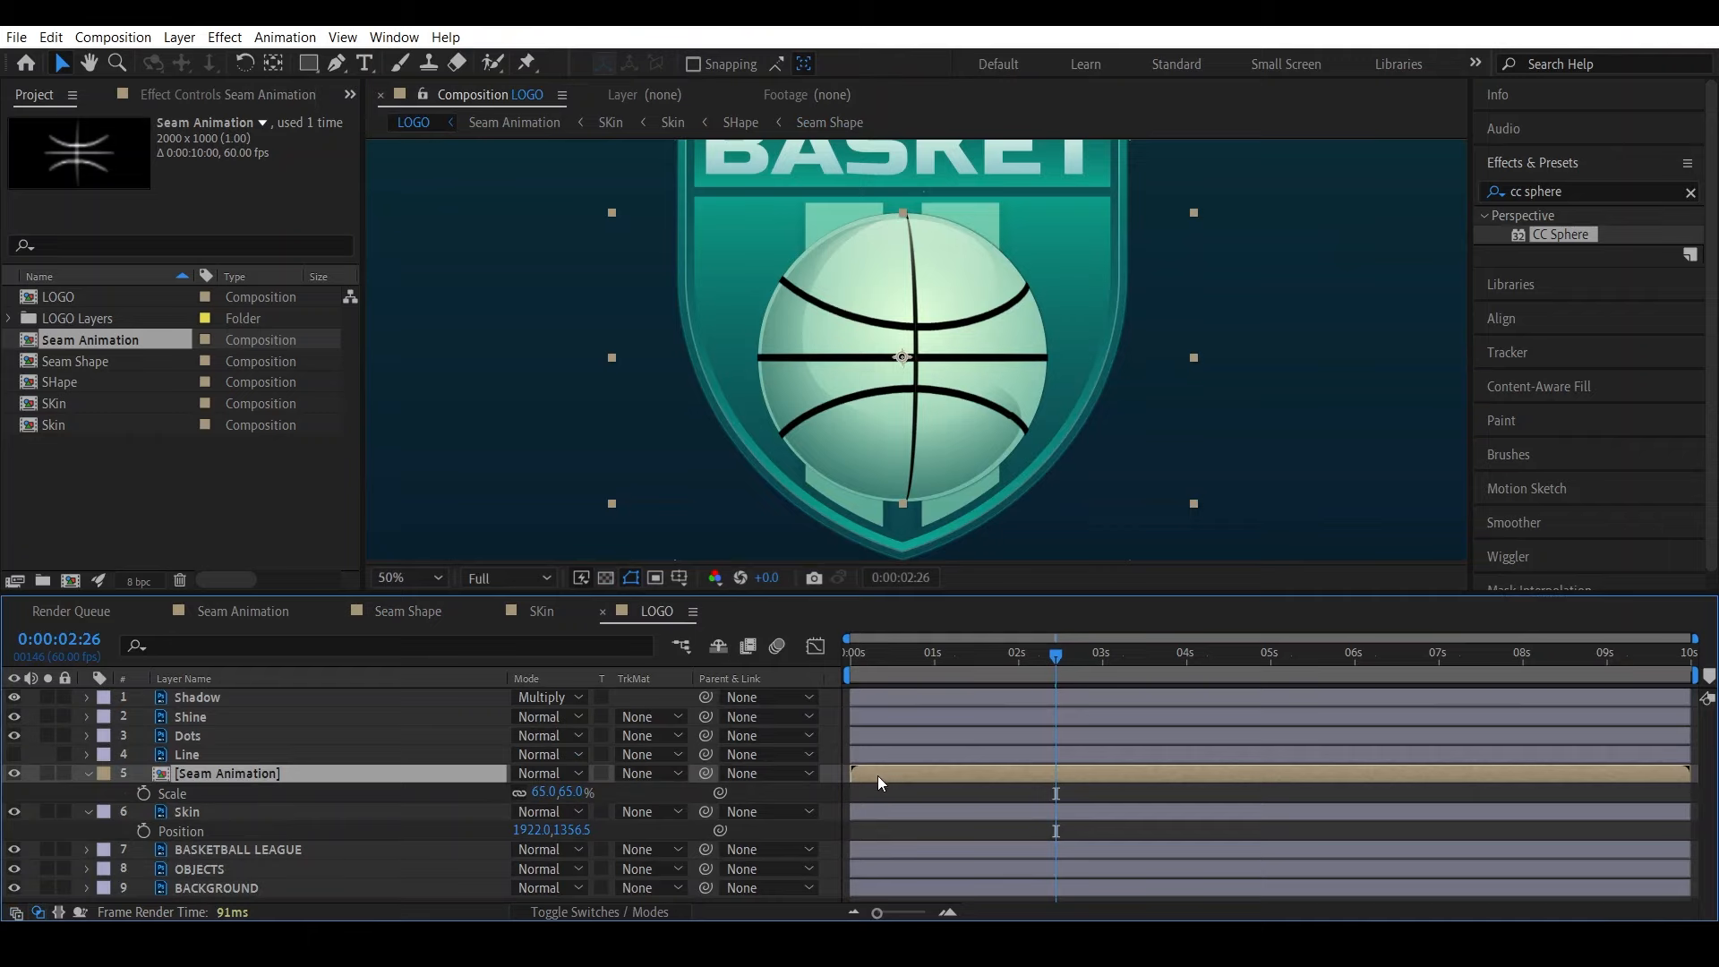
pyautogui.moveTo(969, 667); pyautogui.dragTo(1056, 675)
pyautogui.scroll(1, 946, 387)
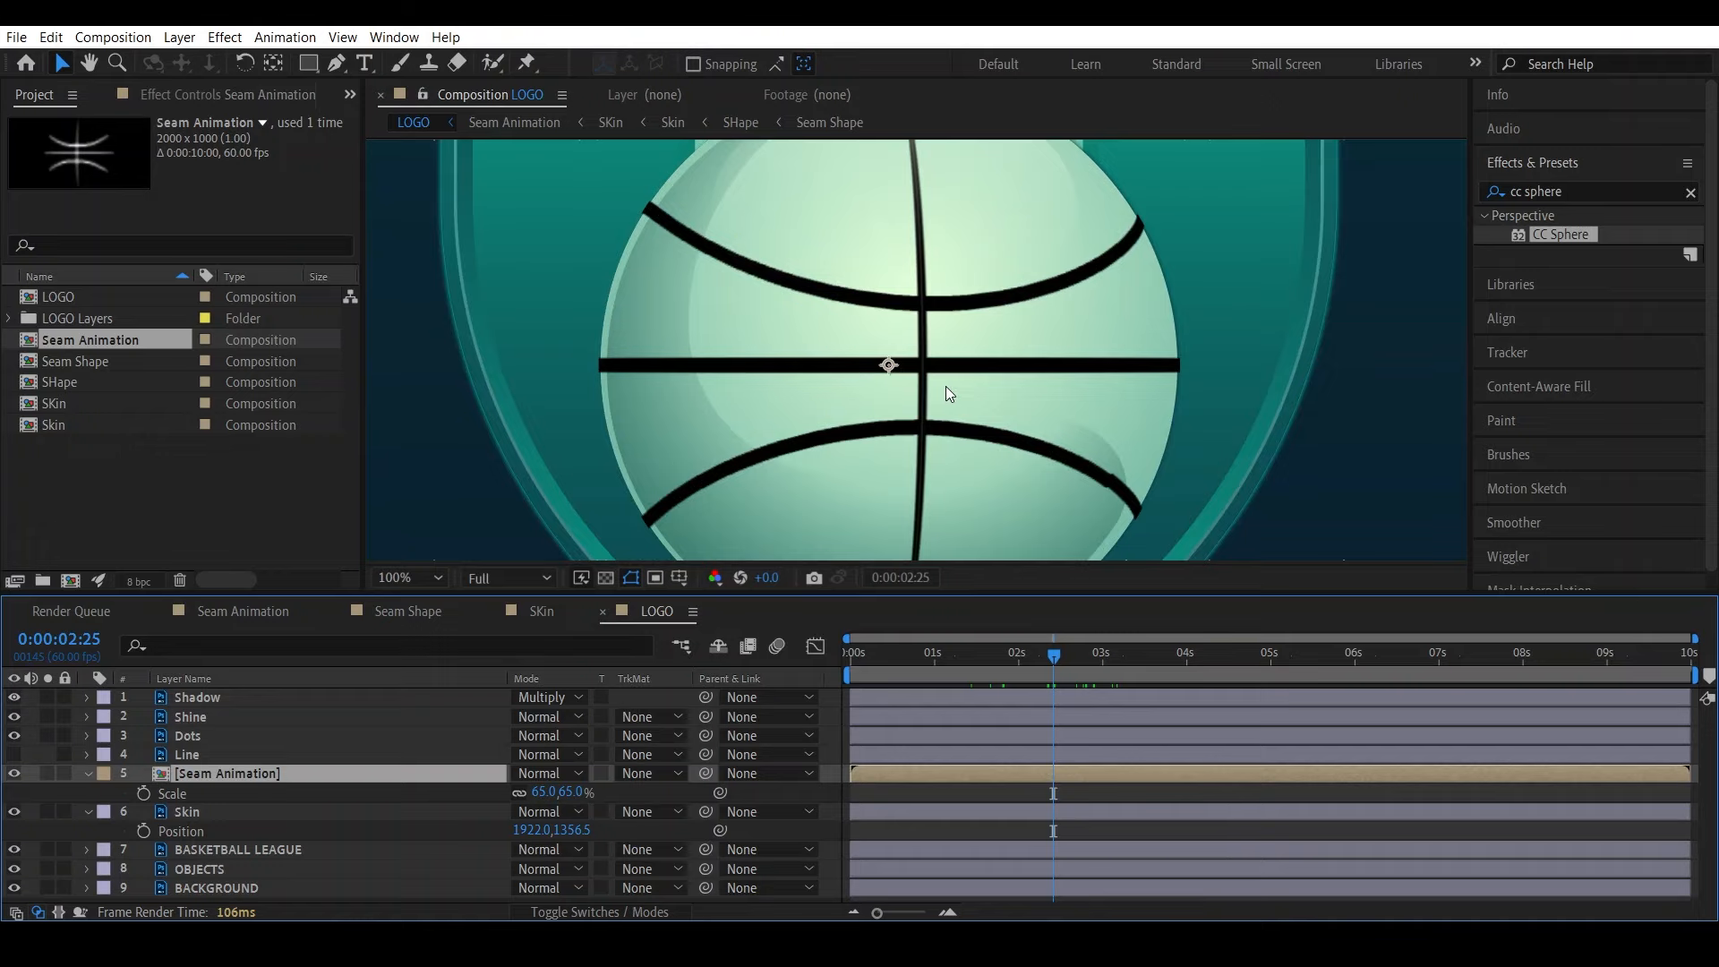
pyautogui.press('space')
pyautogui.moveTo(968, 283); pyautogui.dragTo(866, 375)
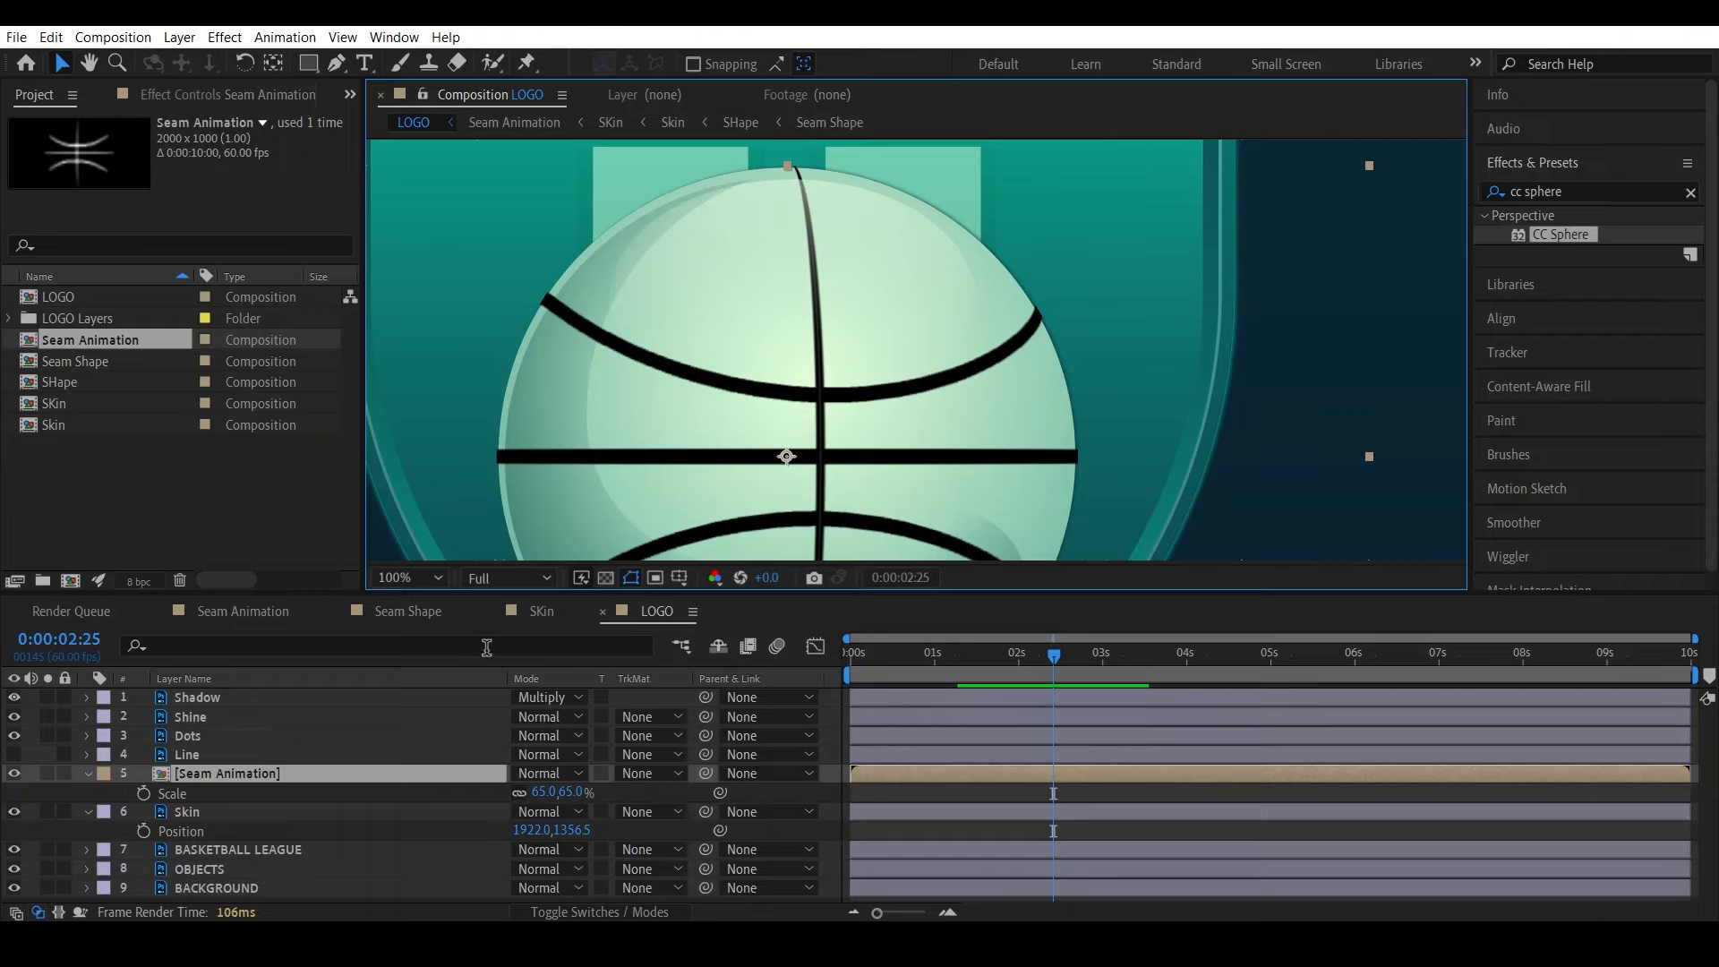
# Back in Seam Shape, try a 0.01 px stroke width on all shape layers, set it to 1 px, and deselect them
pyautogui.click(426, 614)
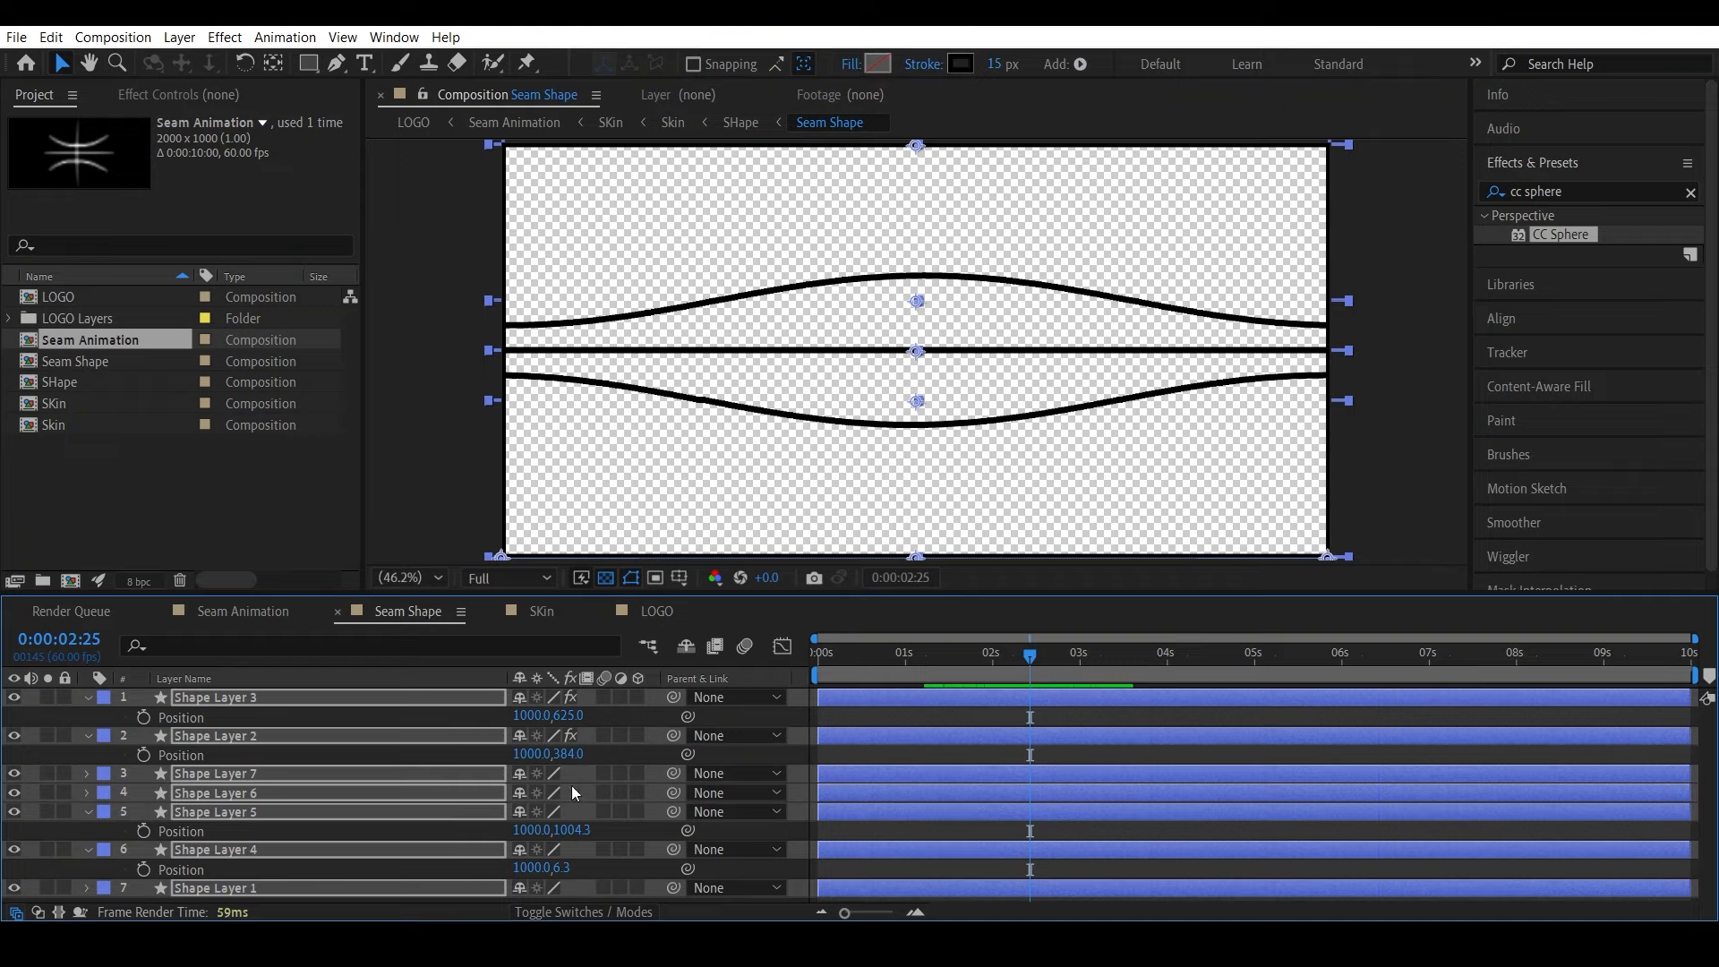
pyautogui.click(997, 65)
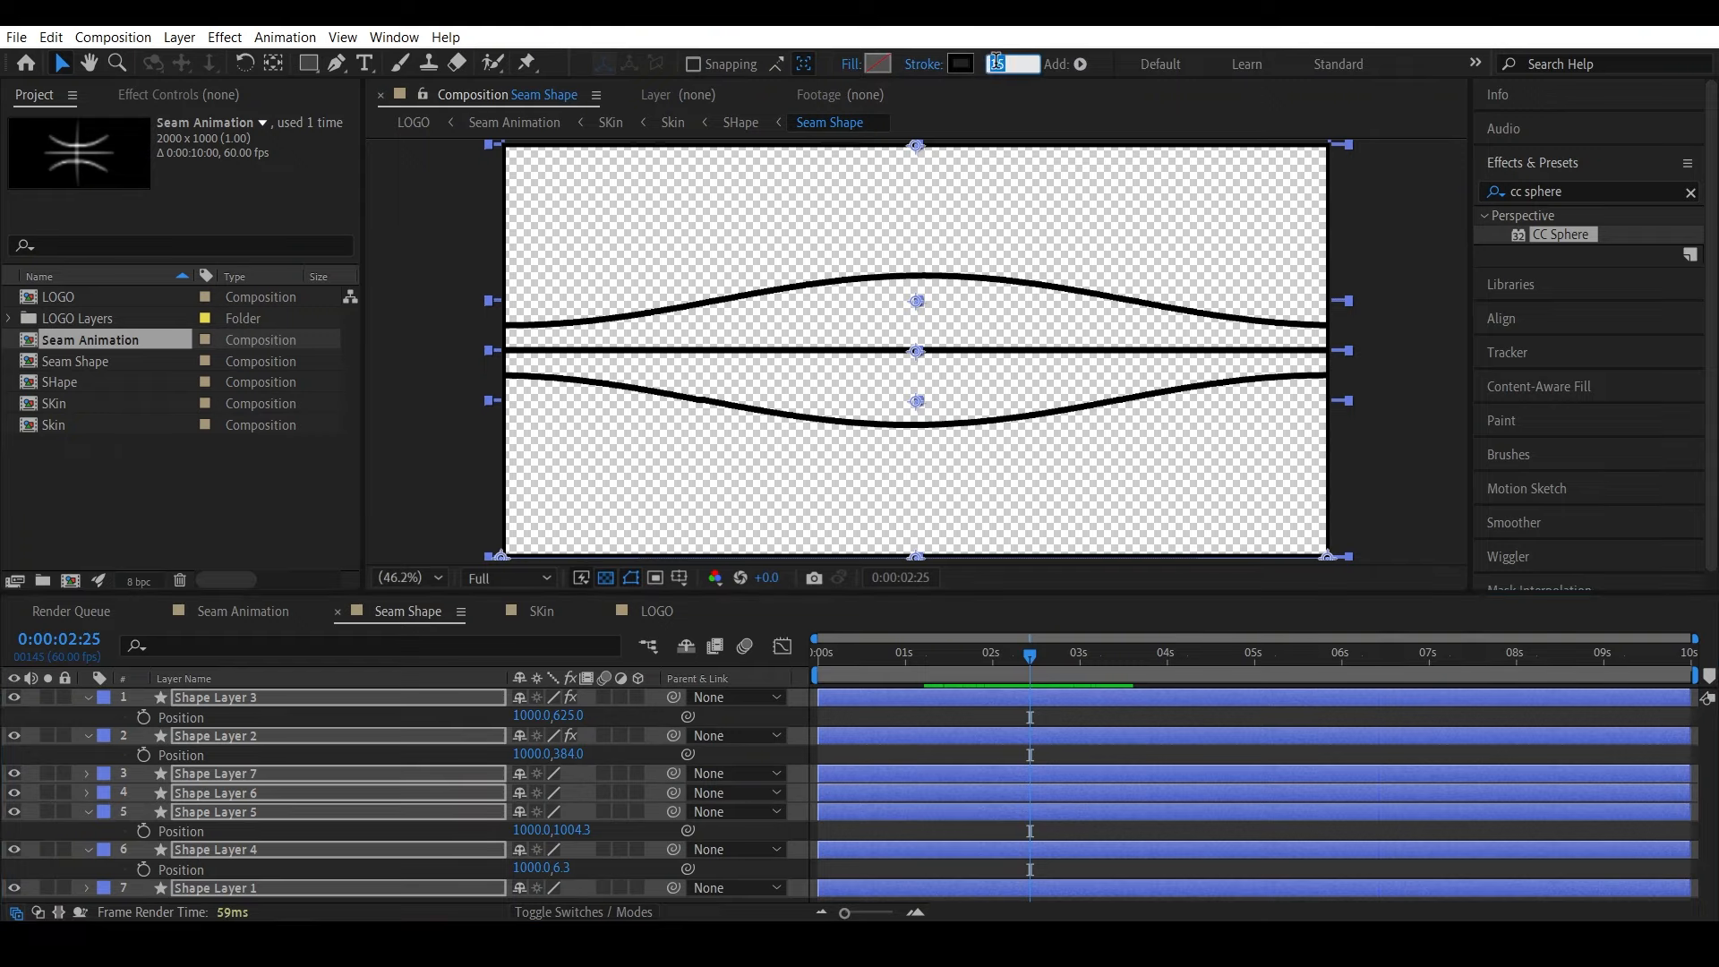
pyautogui.press('BackSpace')
pyautogui.write('0.01')
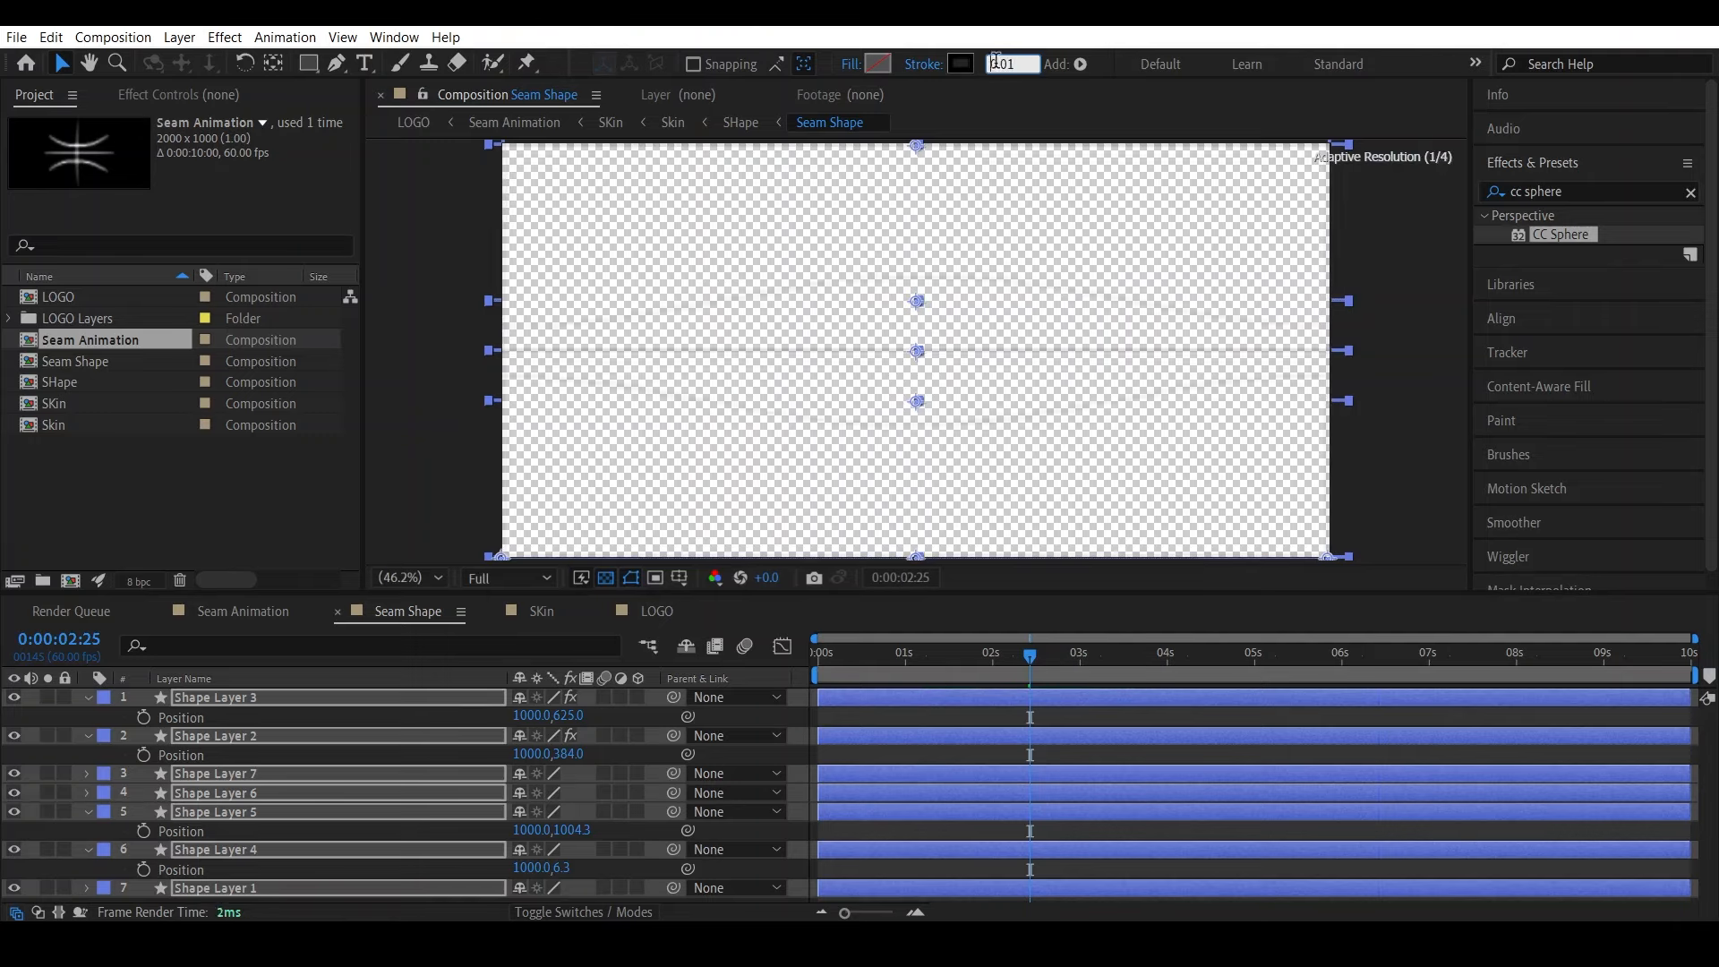
pyautogui.press('Return')
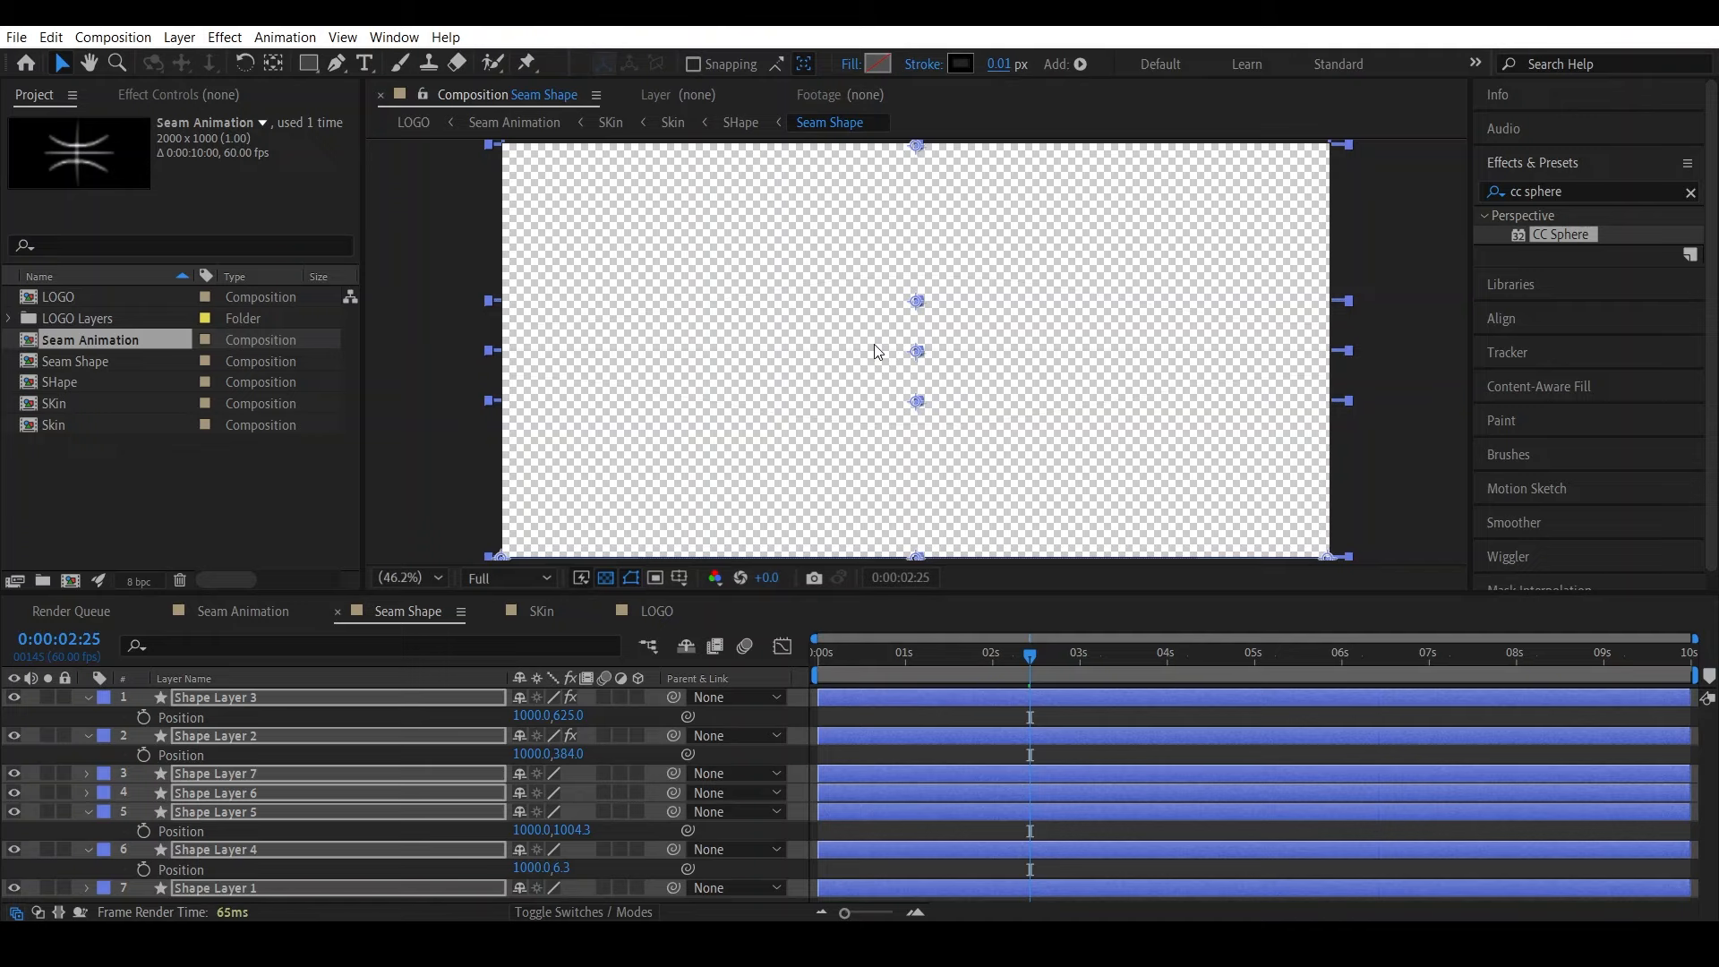
pyautogui.click(561, 869)
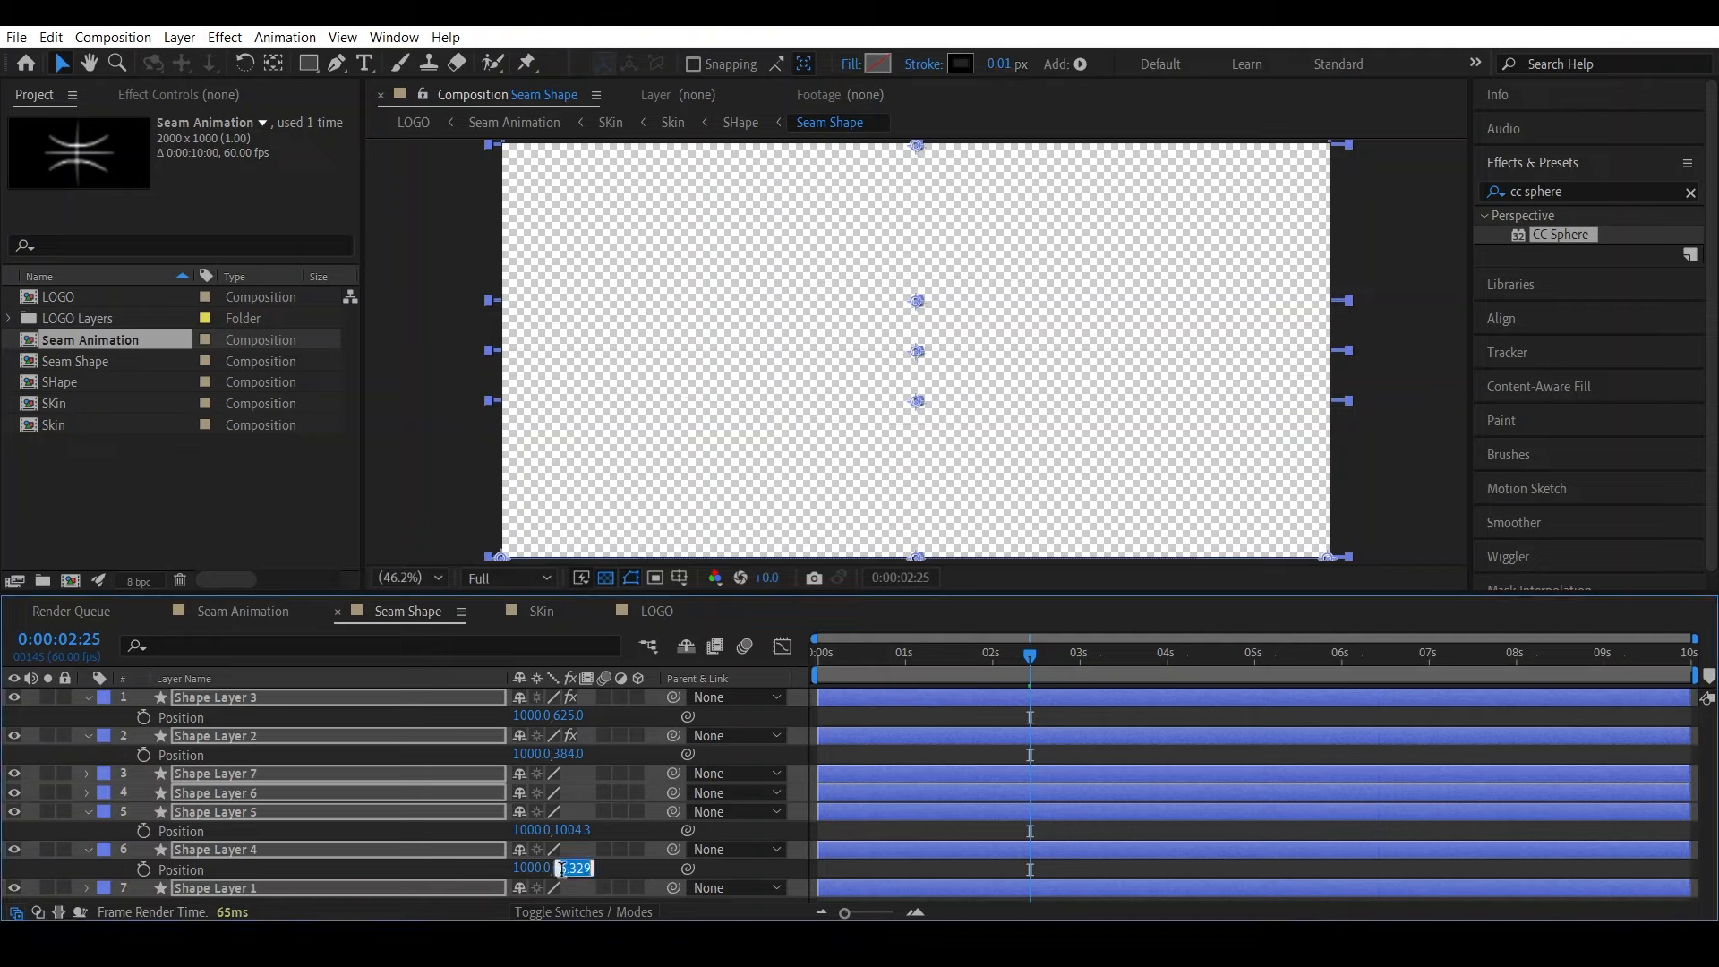
pyautogui.click(1003, 64)
pyautogui.write('1')
pyautogui.press('Return')
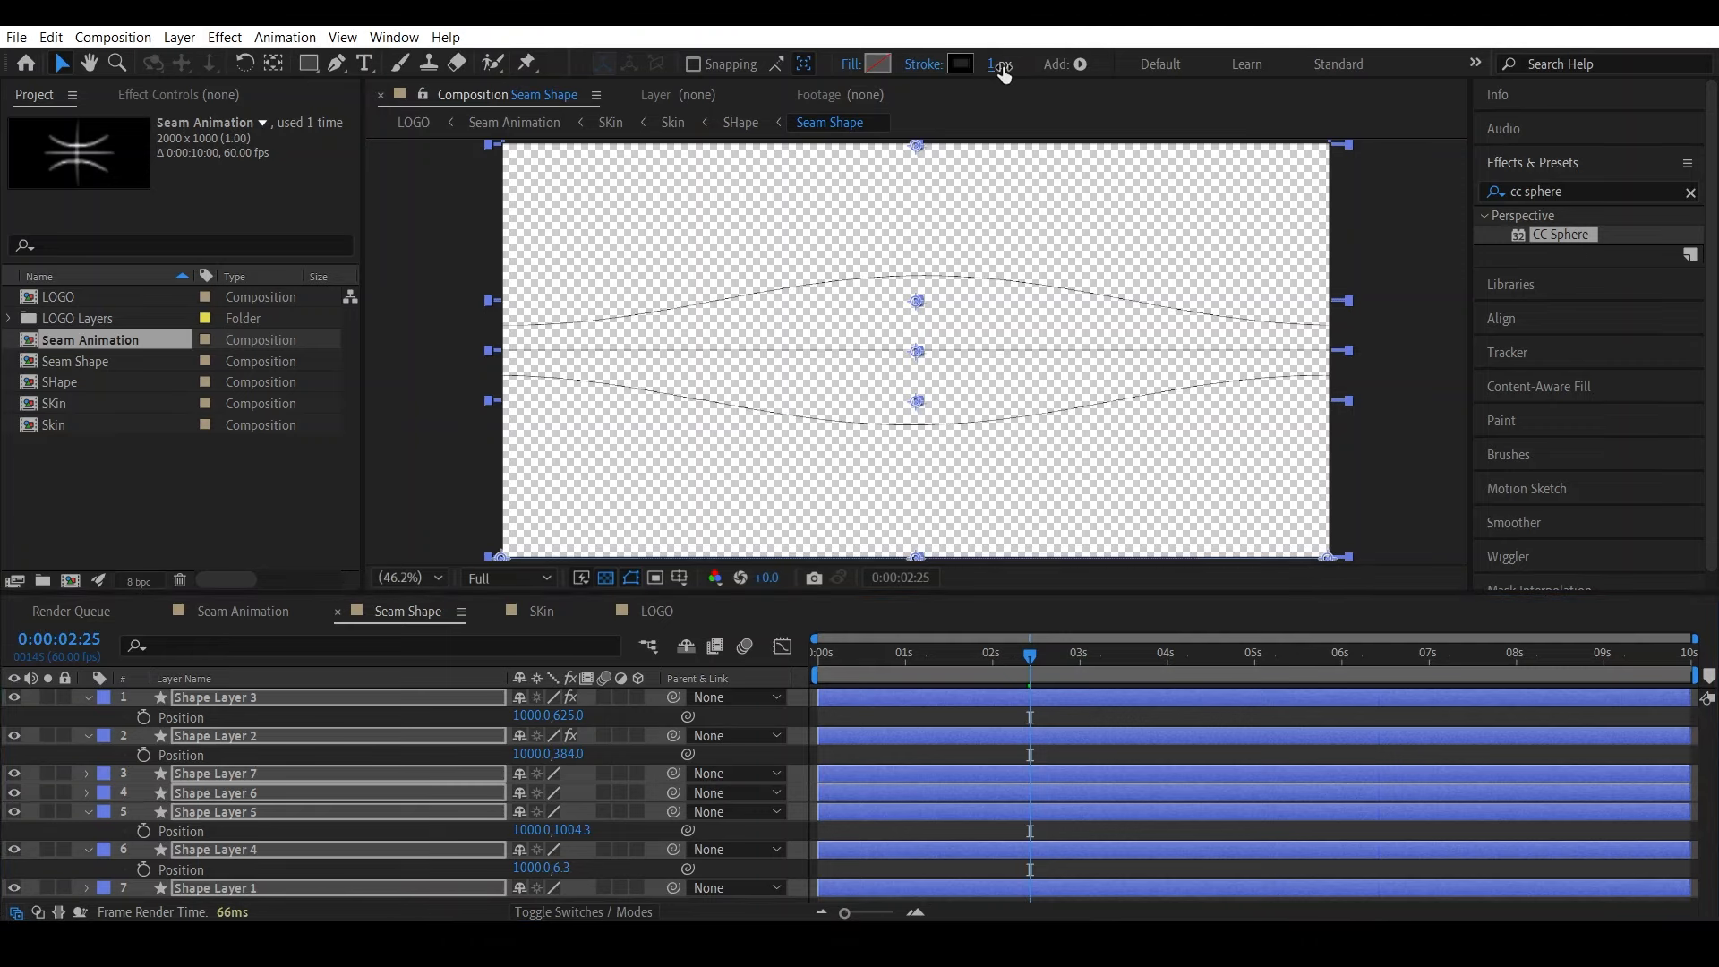
pyautogui.click(798, 768)
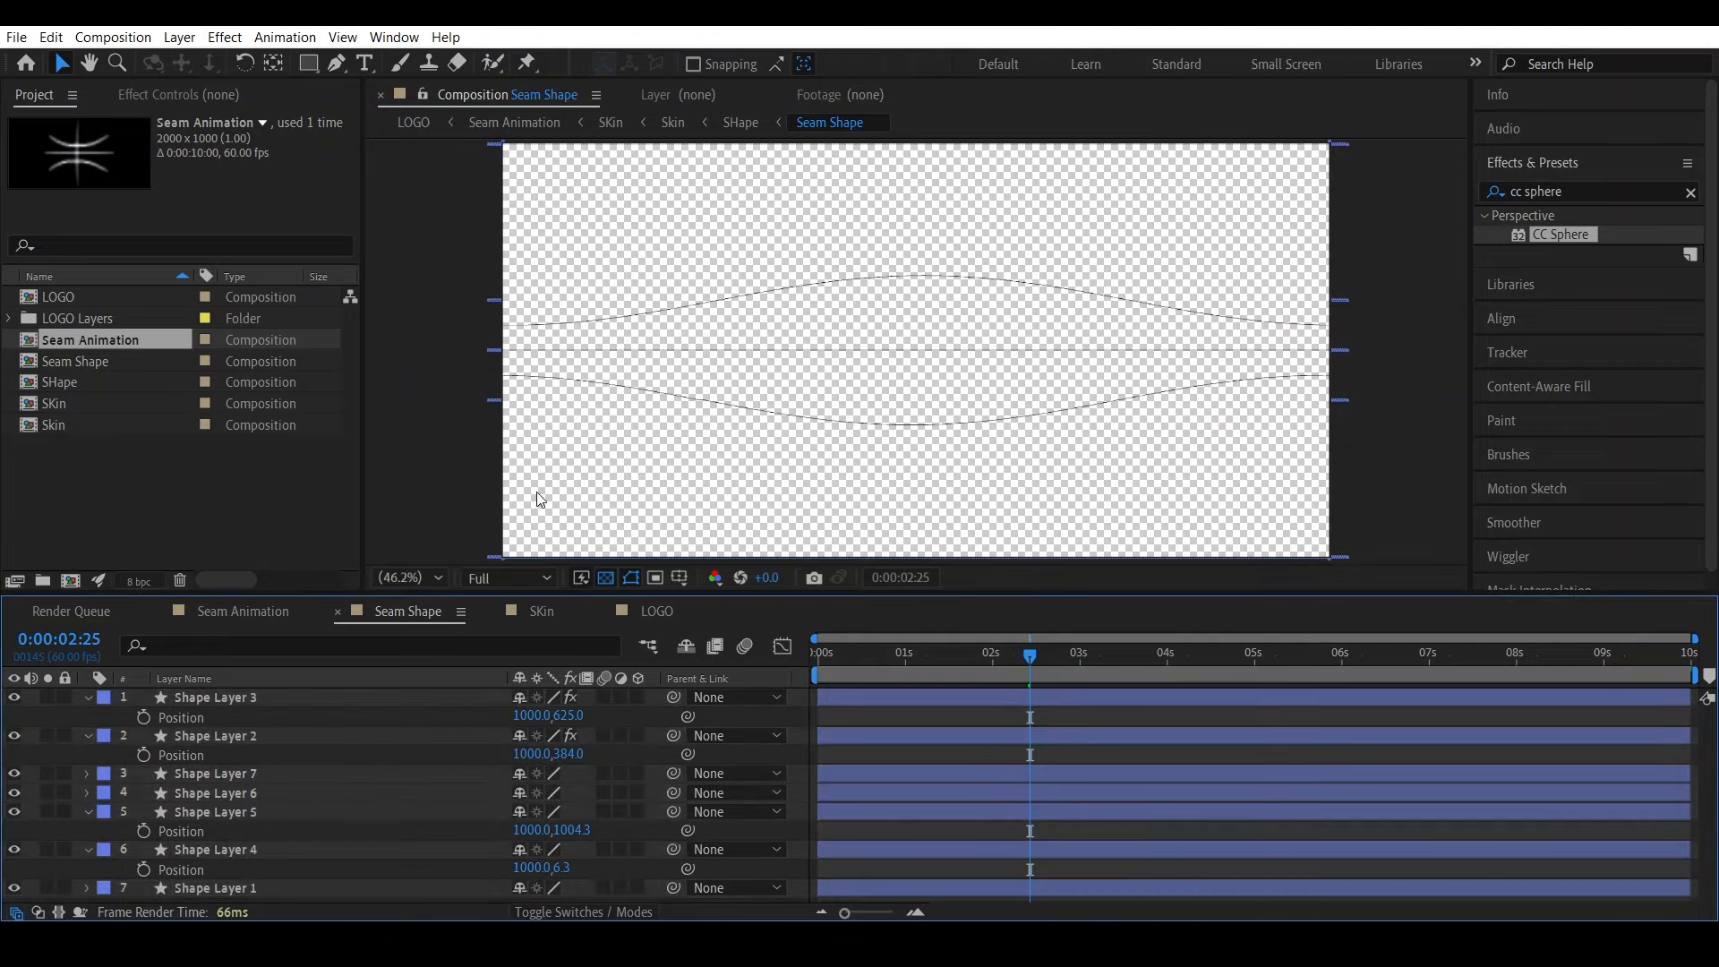
# Identify the layer drawing the vertical line at the Seam Shape composition's left edge and nudge Shape Layer 7 slightly left onto that edge
pyautogui.scroll(1, 507, 422)
pyautogui.scroll(6, 513, 407)
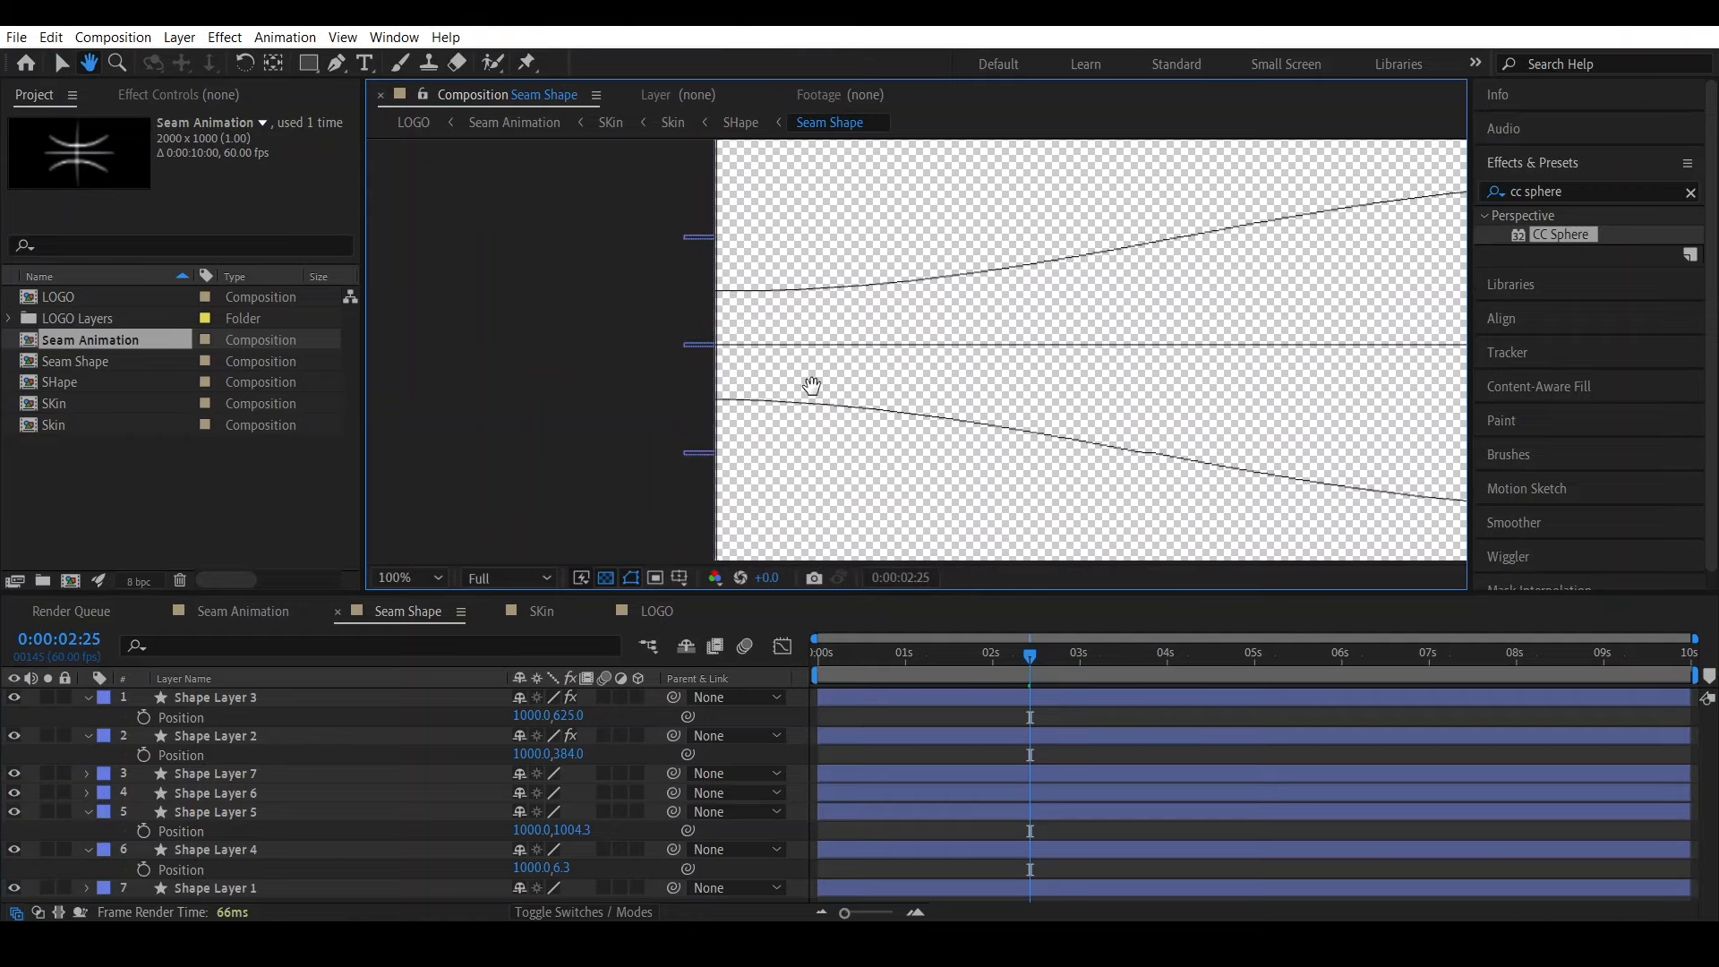
pyautogui.moveTo(508, 391); pyautogui.dragTo(1136, 389)
pyautogui.scroll(1, 607, 368)
pyautogui.press('v')
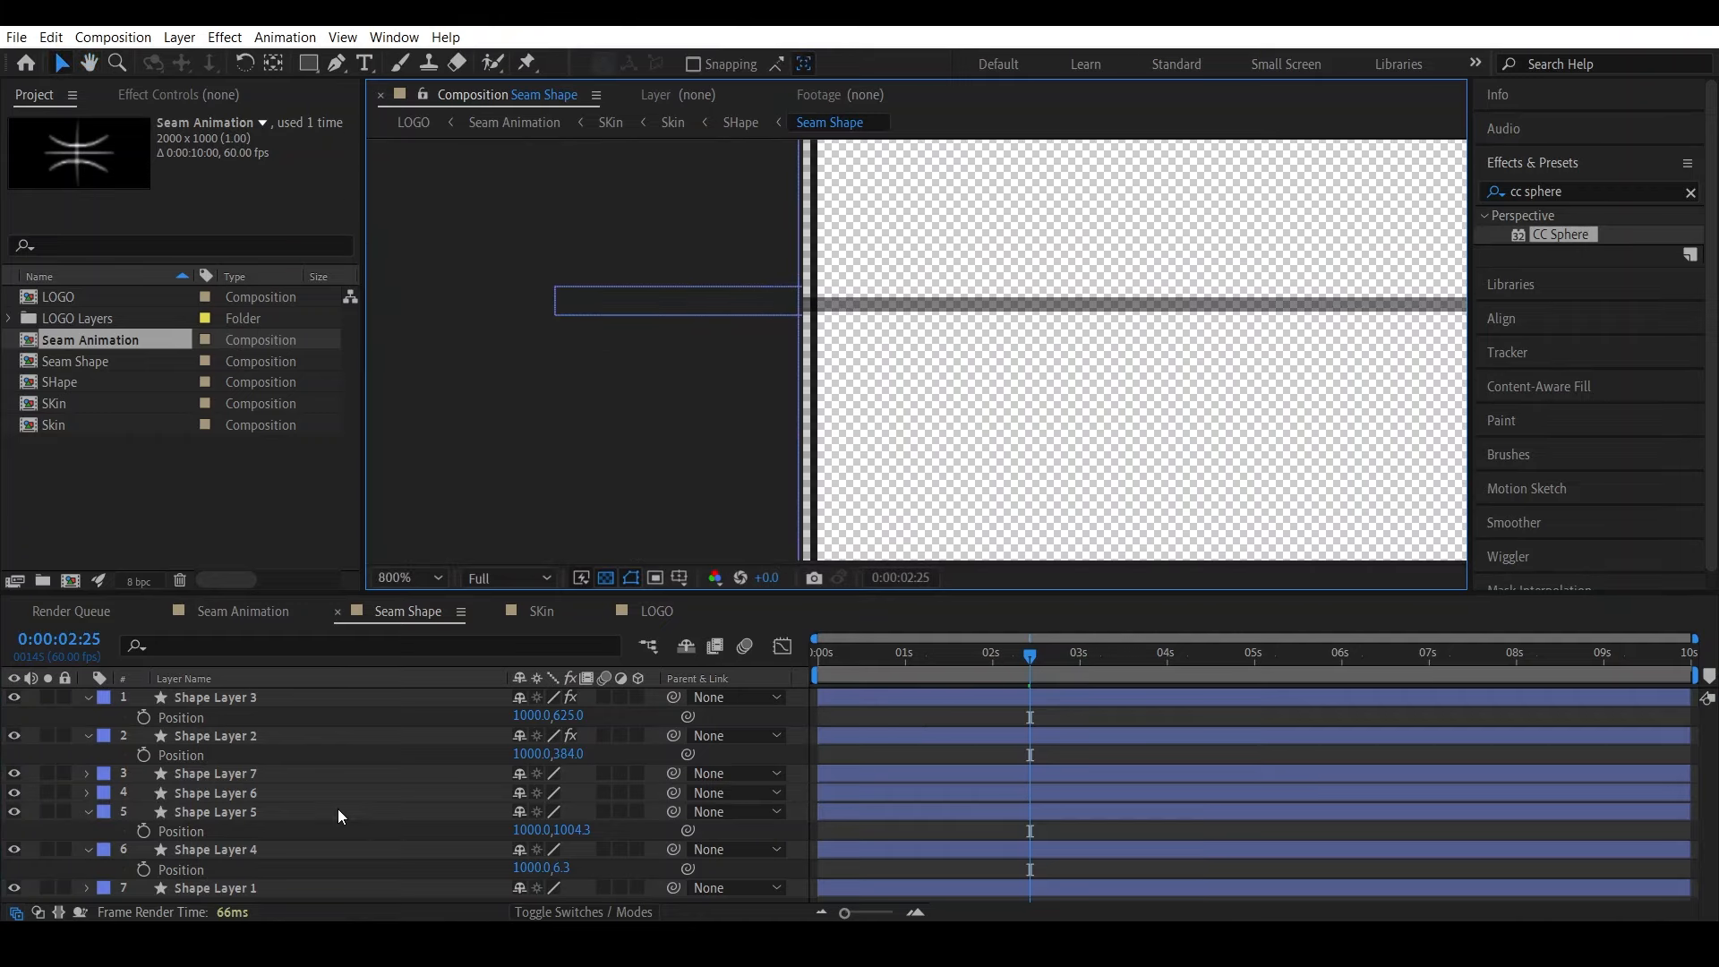
pyautogui.click(255, 736)
pyautogui.click(234, 700)
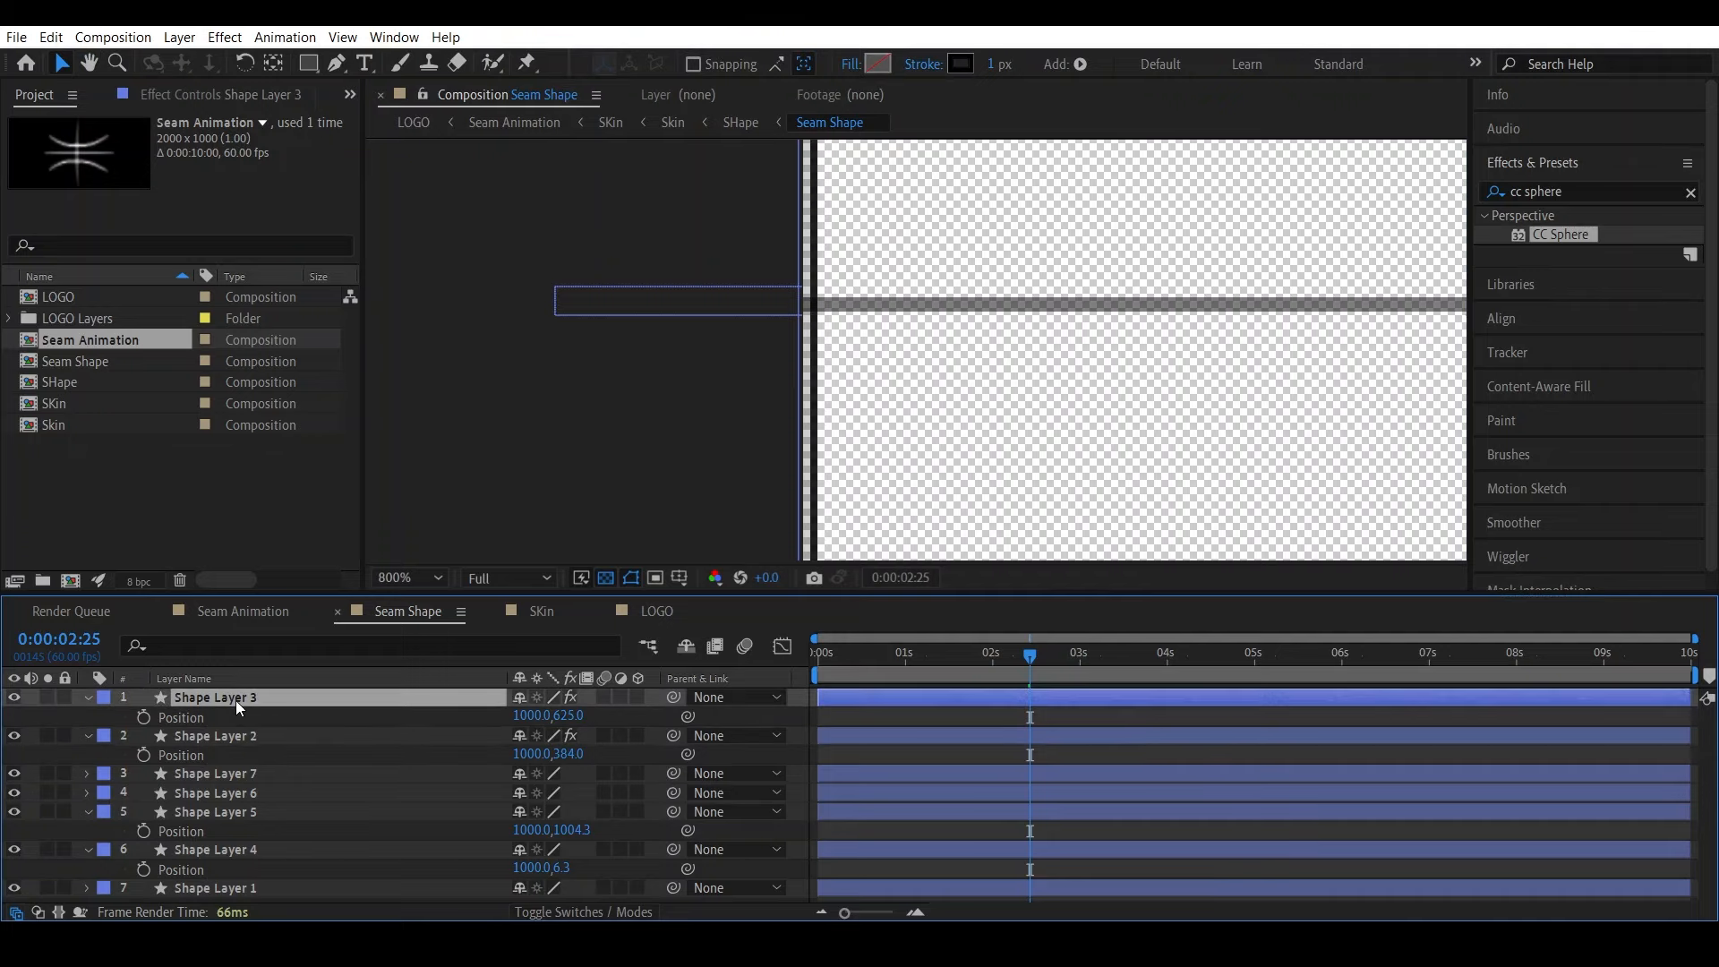
pyautogui.click(229, 856)
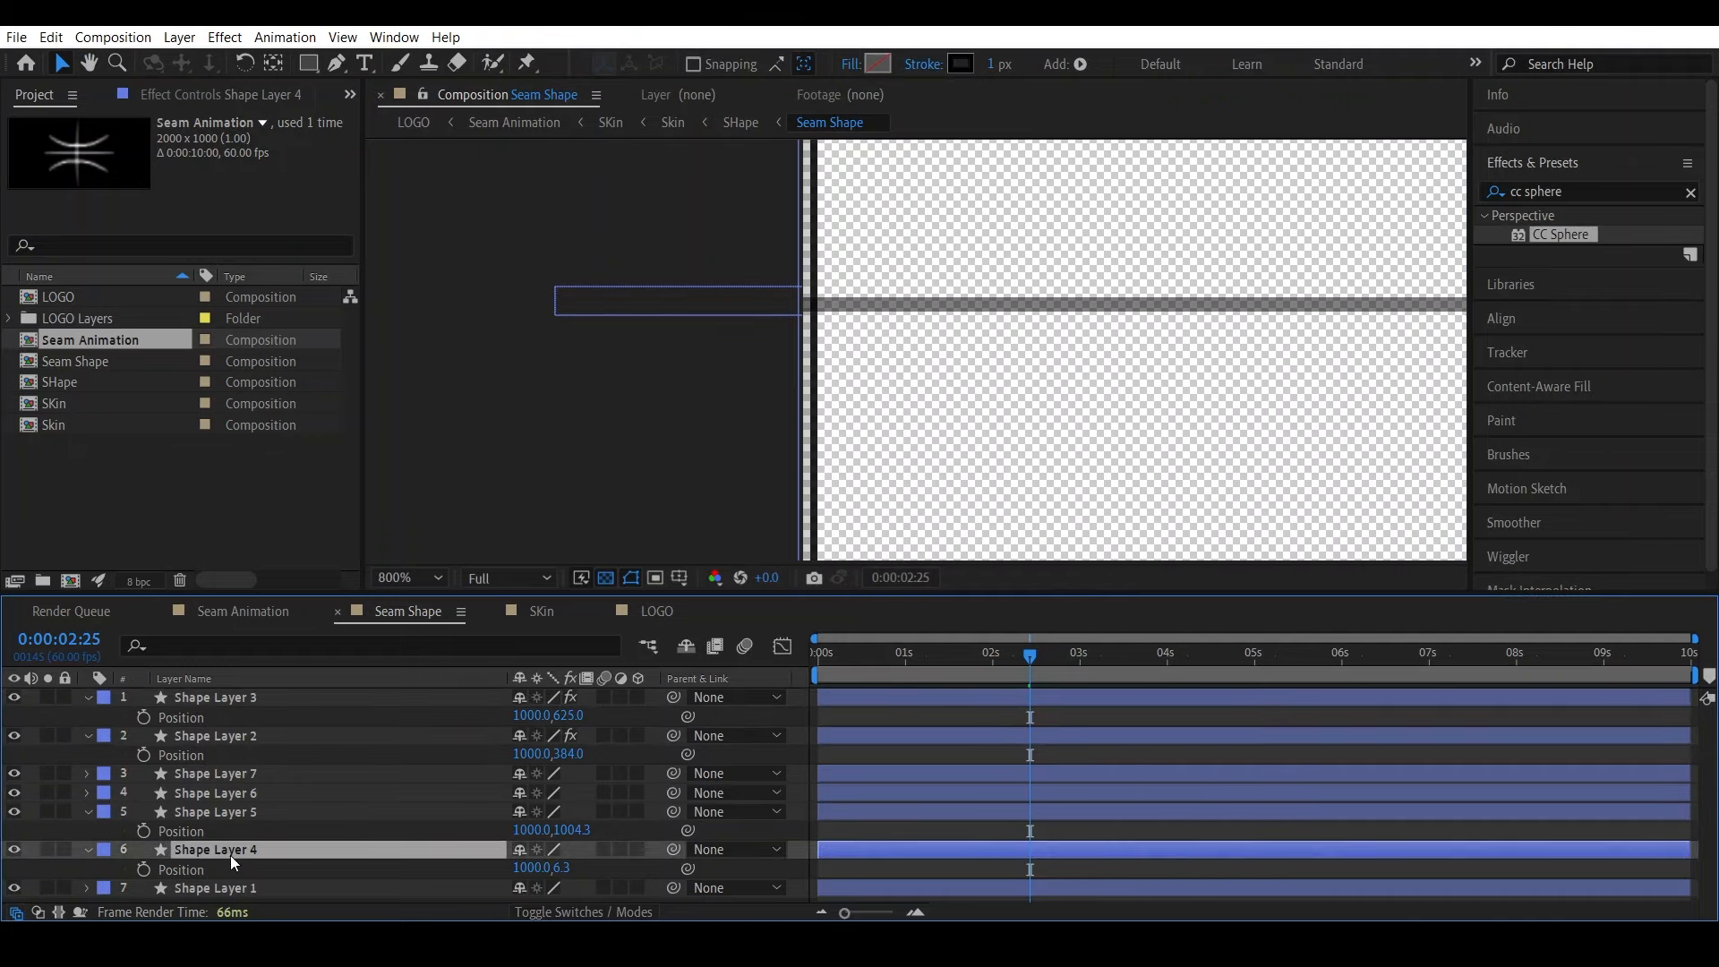
pyautogui.click(219, 793)
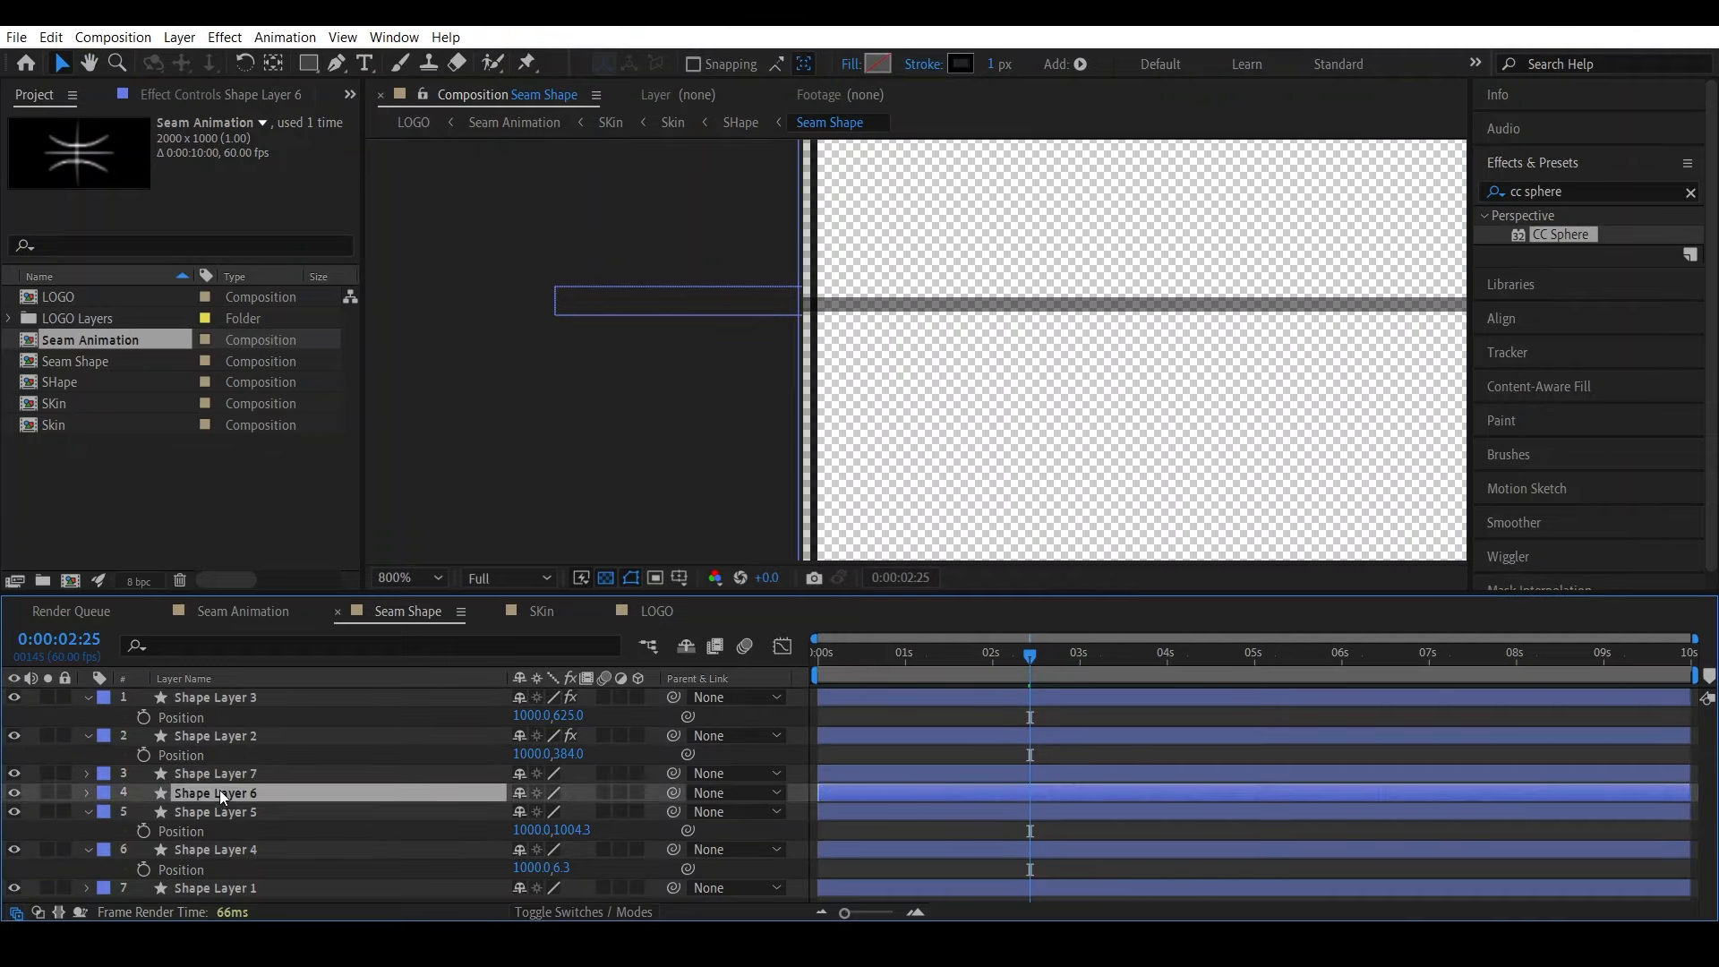
pyautogui.click(13, 783)
pyautogui.click(13, 791)
pyautogui.click(204, 773)
pyautogui.click(202, 771)
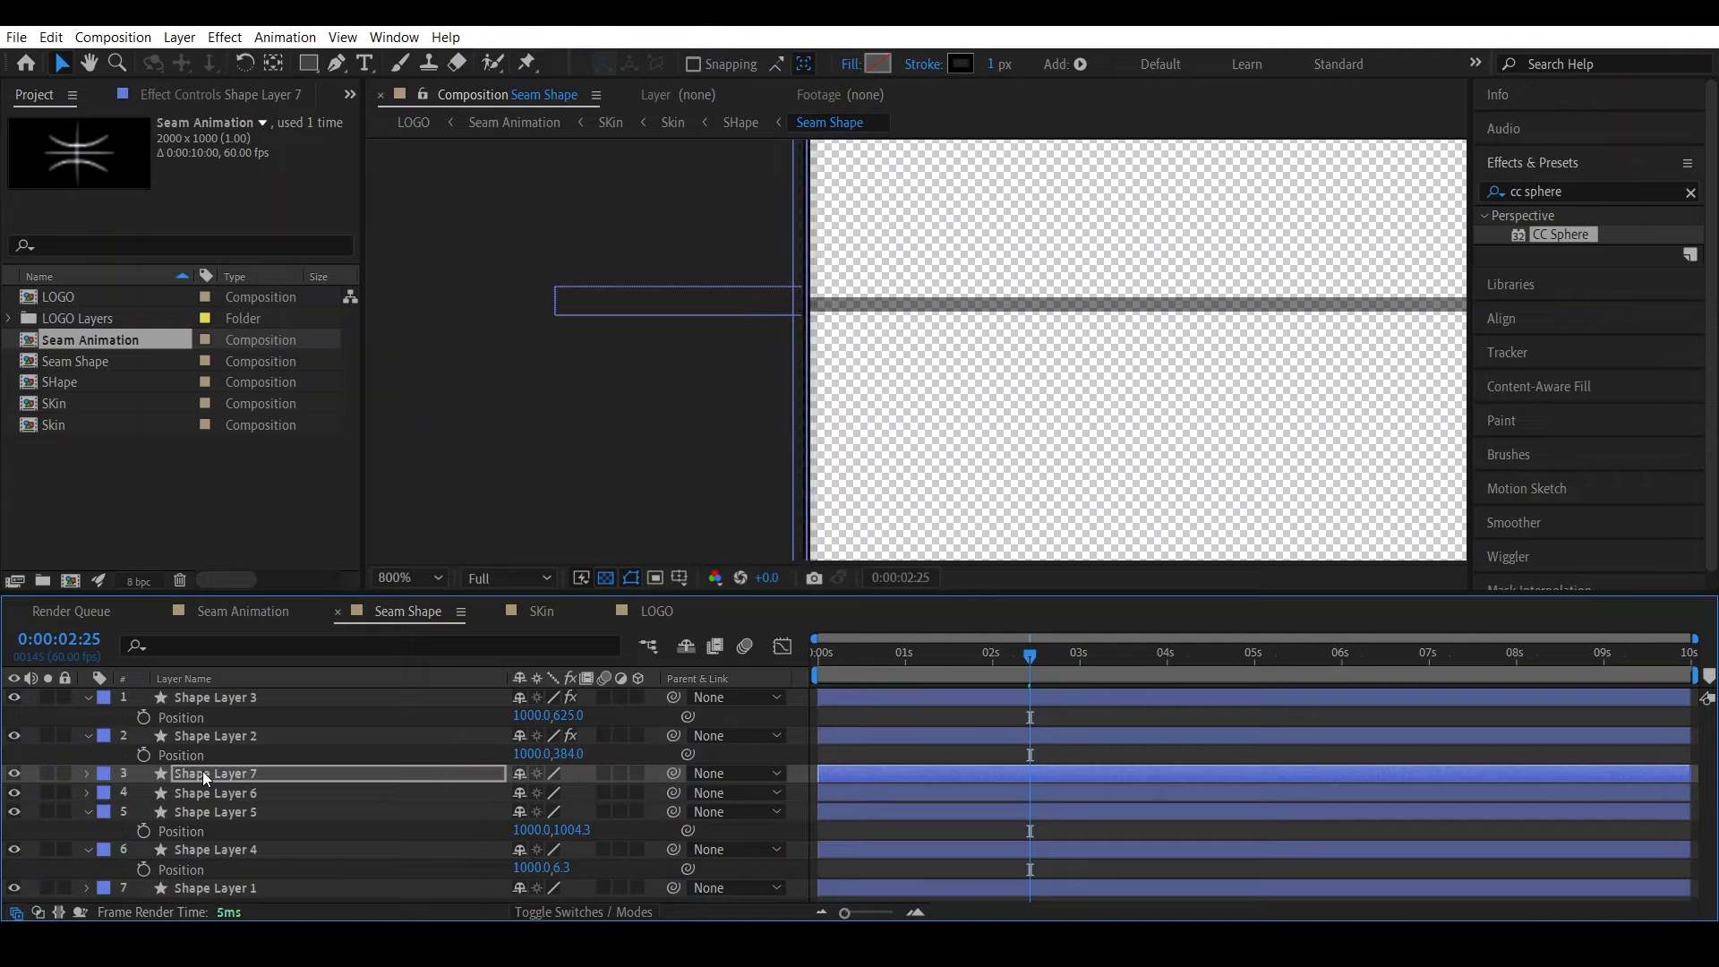
# Examine the composition's right edge up close, toggling Shape Layer 6 off and on to check its vertical line
pyautogui.click(244, 793)
pyautogui.scroll(-3, 586, 457)
pyautogui.press('h')
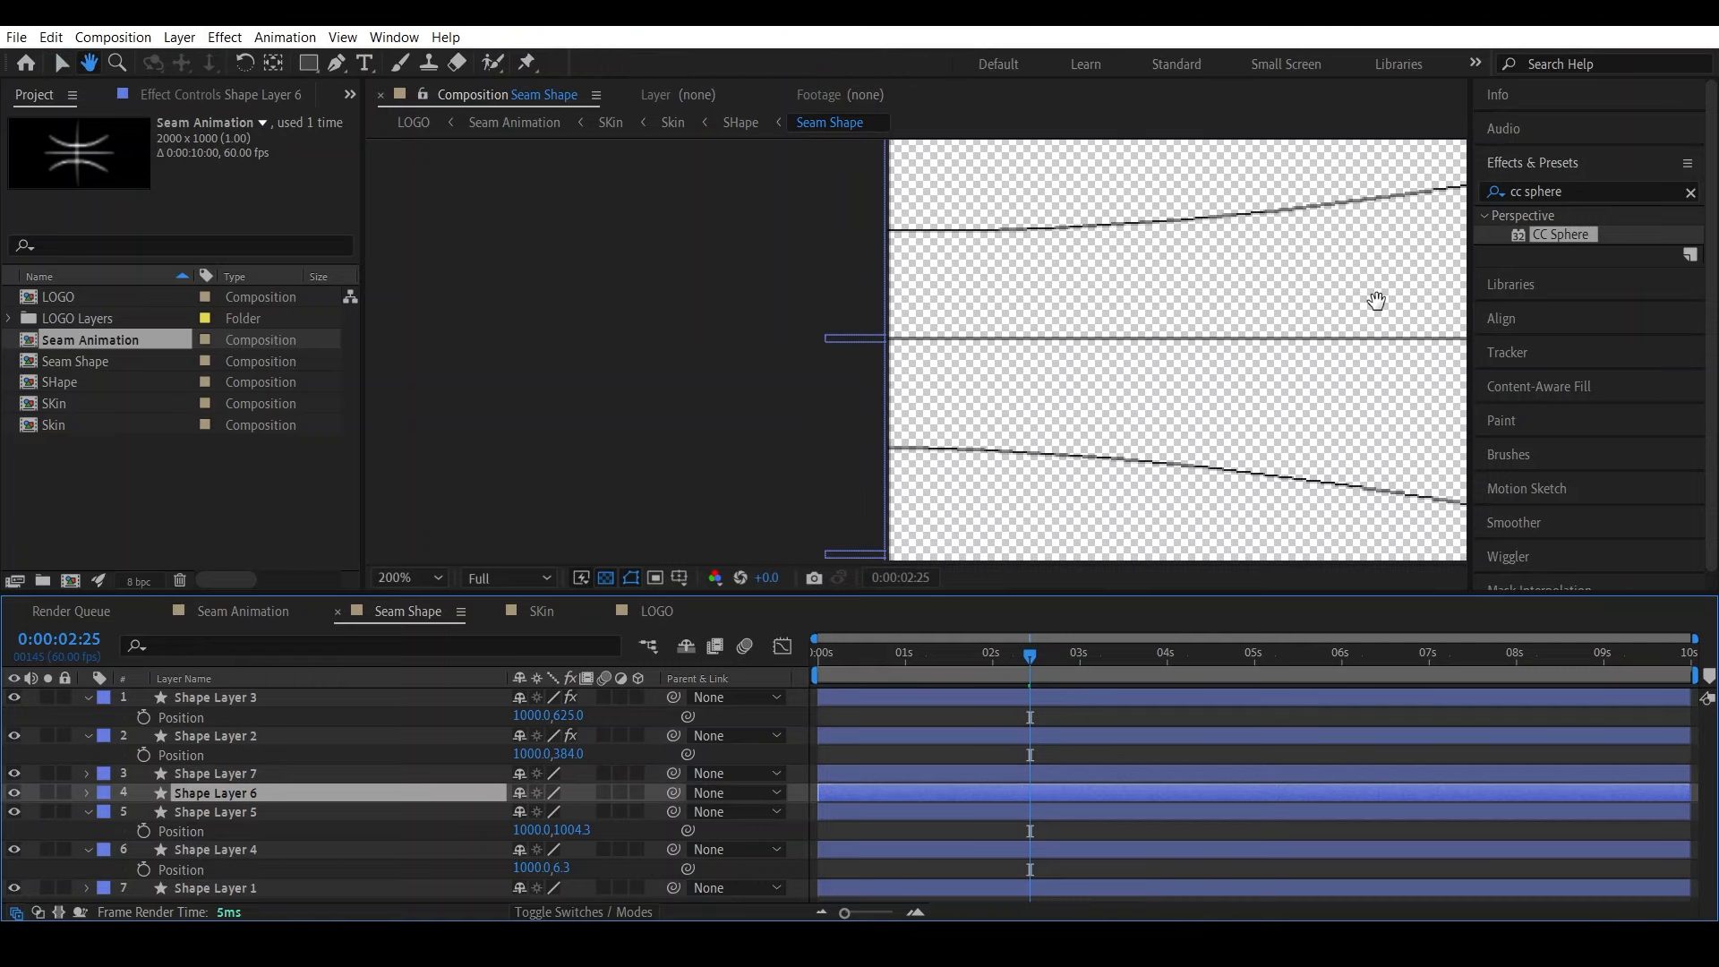
pyautogui.moveTo(1378, 303); pyautogui.dragTo(116, 368)
pyautogui.moveTo(1186, 394); pyautogui.dragTo(532, 392)
pyautogui.moveTo(1240, 398); pyautogui.dragTo(221, 399)
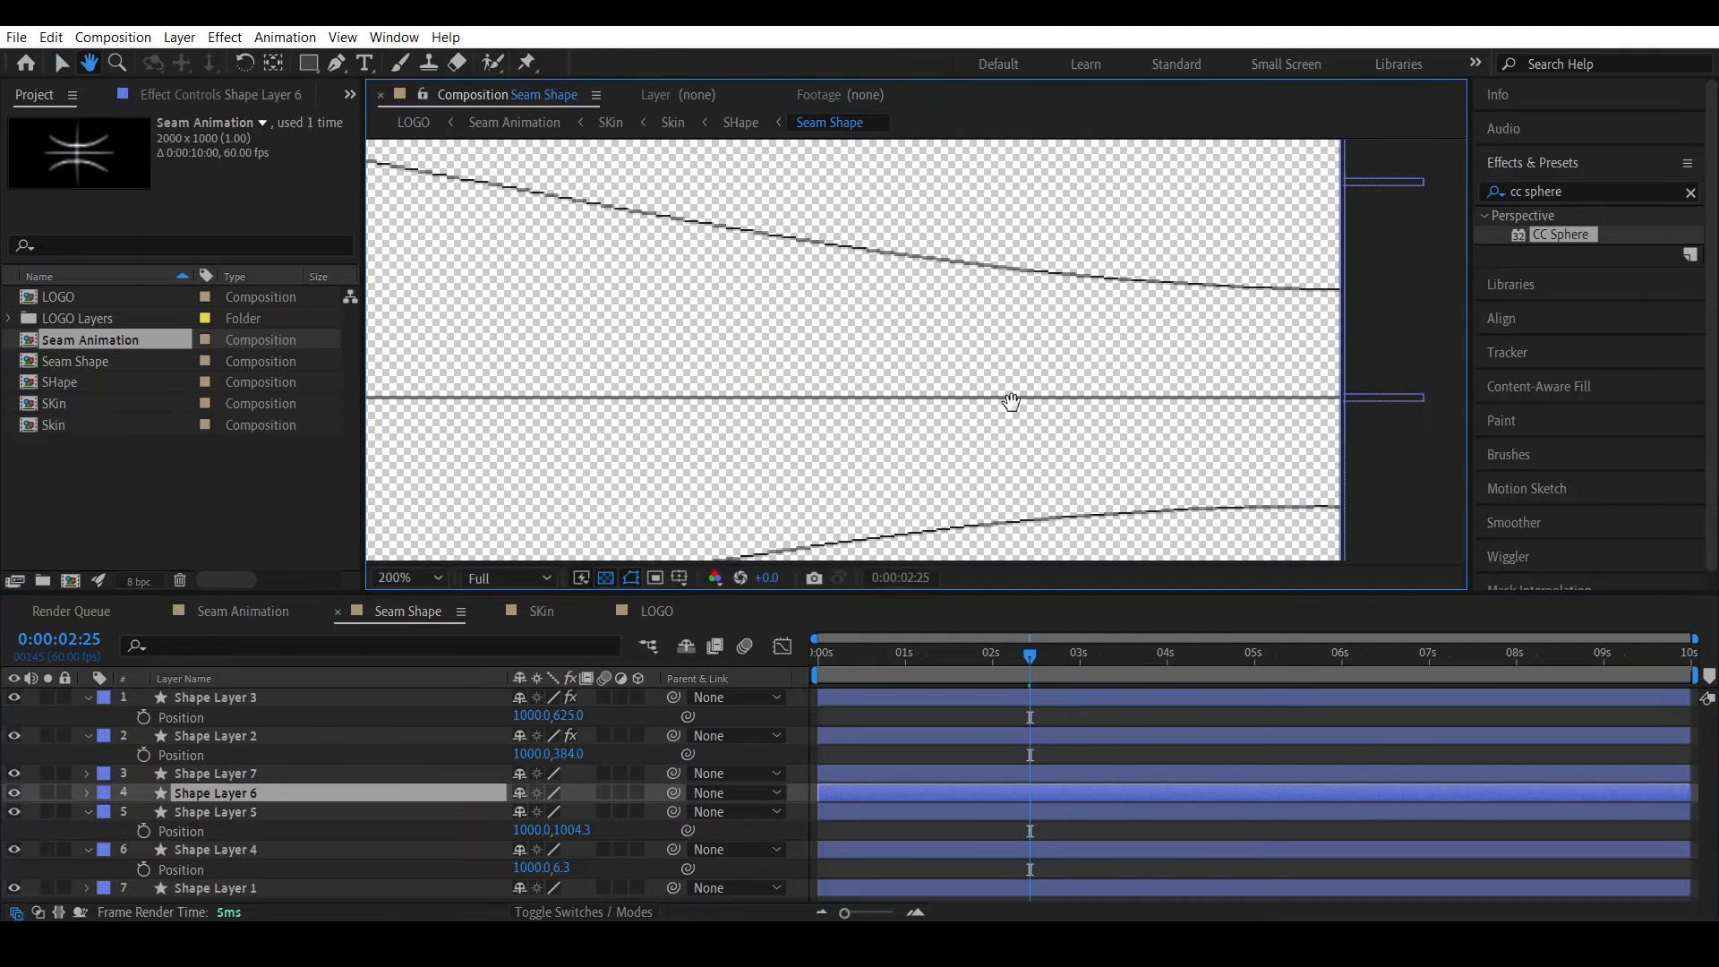
pyautogui.moveTo(1128, 389); pyautogui.dragTo(423, 267)
pyautogui.scroll(1, 713, 313)
pyautogui.moveTo(713, 313)
pyautogui.mouseDown()
pyautogui.moveTo(1450, 361)
pyautogui.moveTo(1347, 418)
pyautogui.mouseUp()
pyautogui.press('v')
pyautogui.click(13, 792)
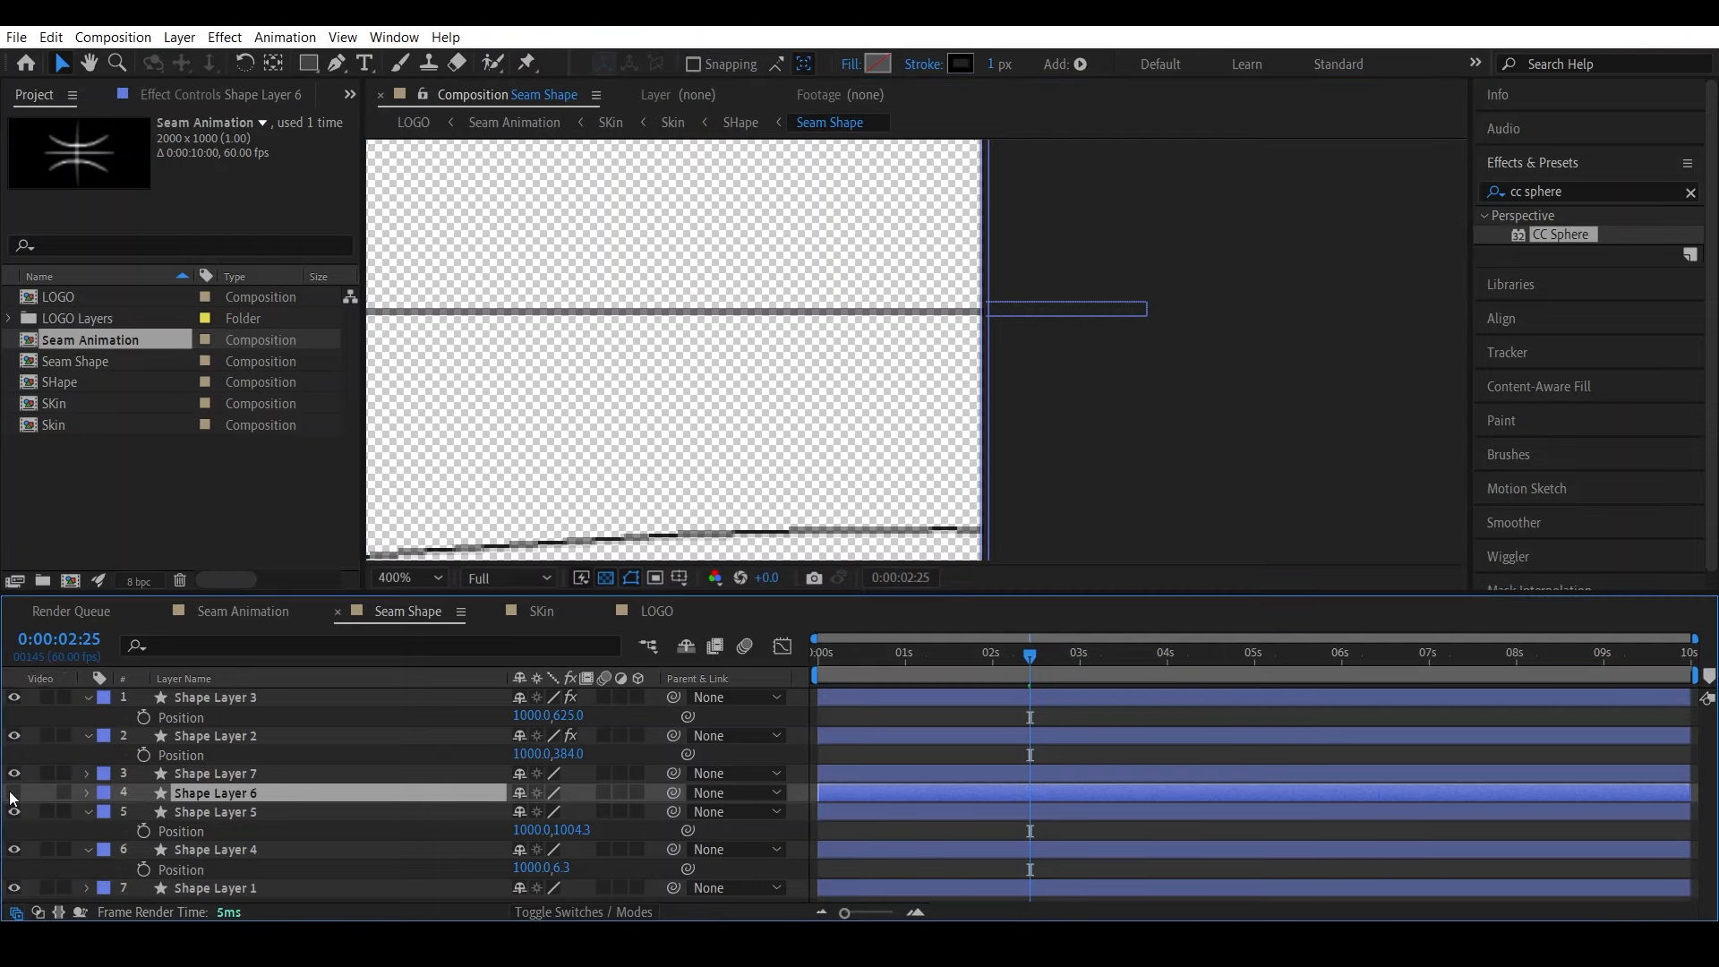
pyautogui.click(13, 792)
pyautogui.scroll(1, 1010, 326)
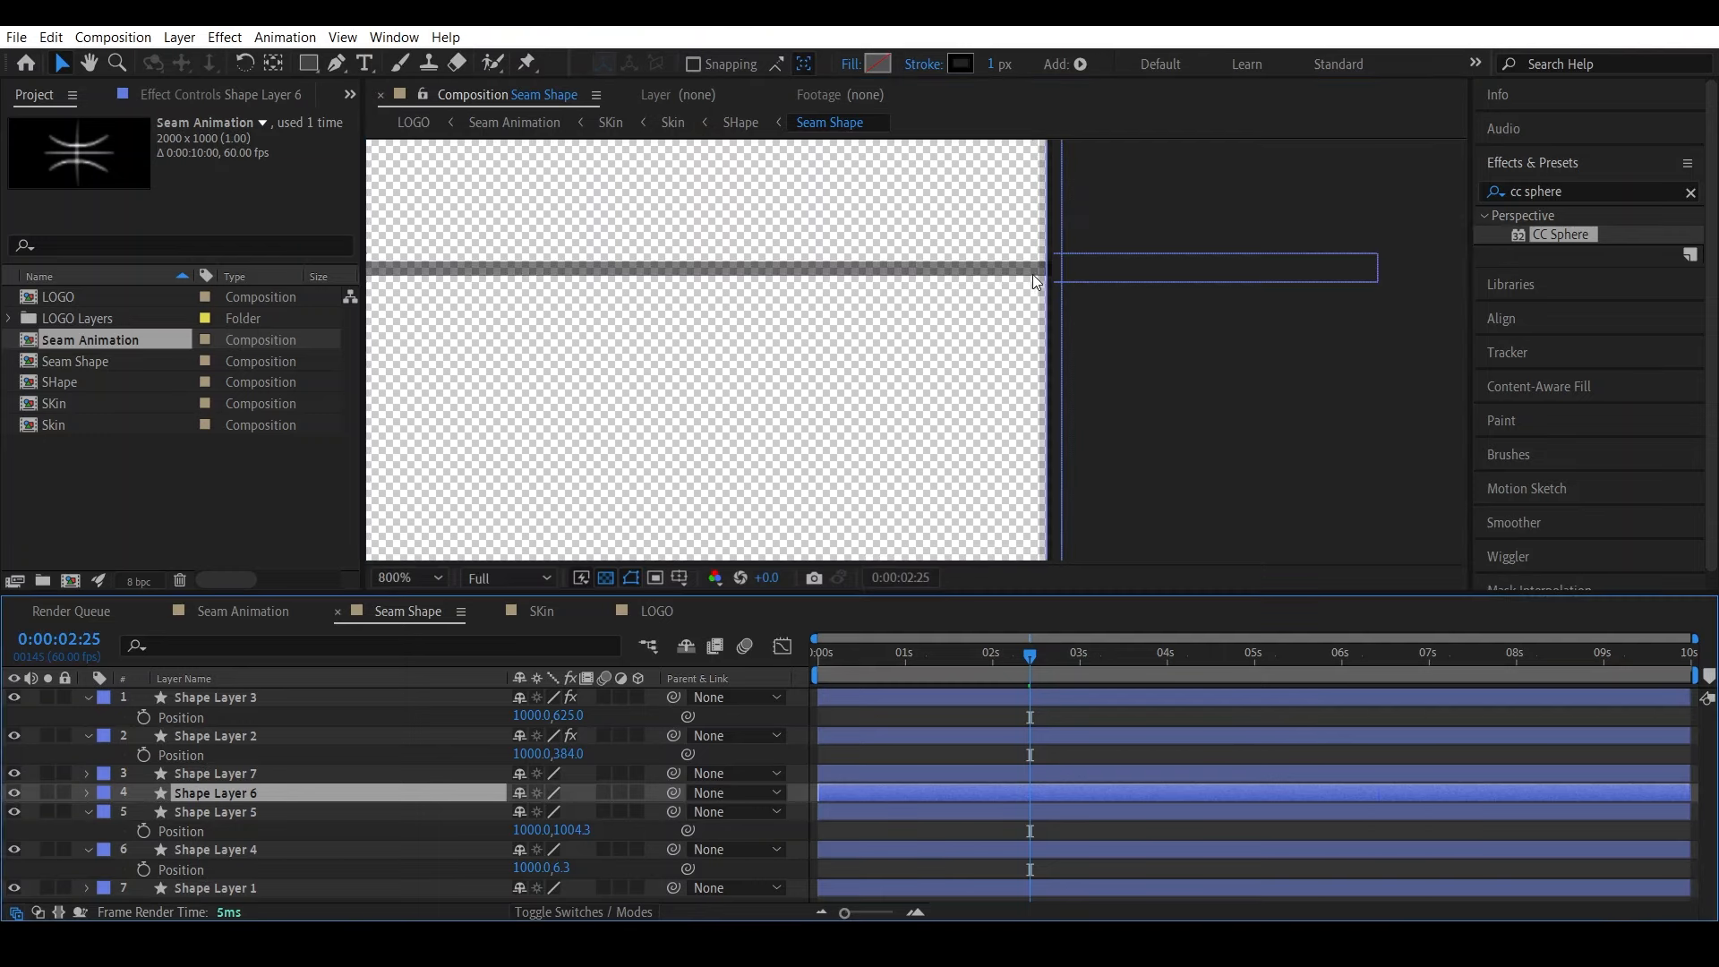
pyautogui.moveTo(1035, 242); pyautogui.dragTo(934, 288)
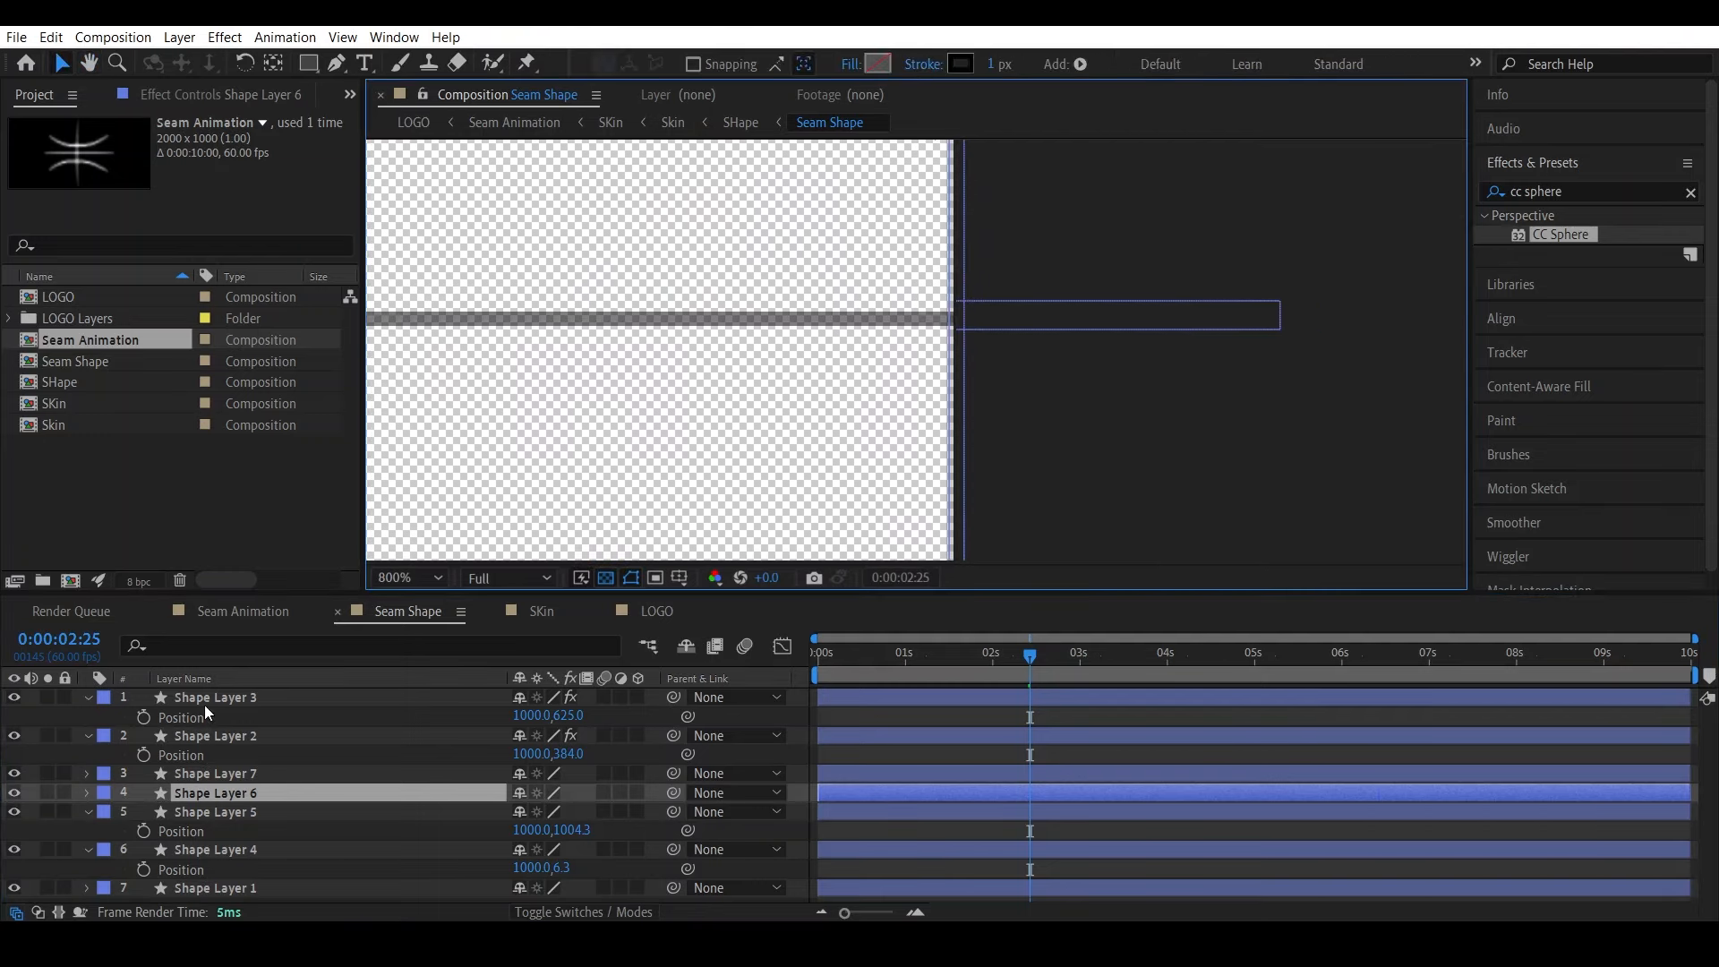
# Set Shape Layer 6's X position to 1994.8 and fit the whole composition in the viewer
pyautogui.click(210, 793)
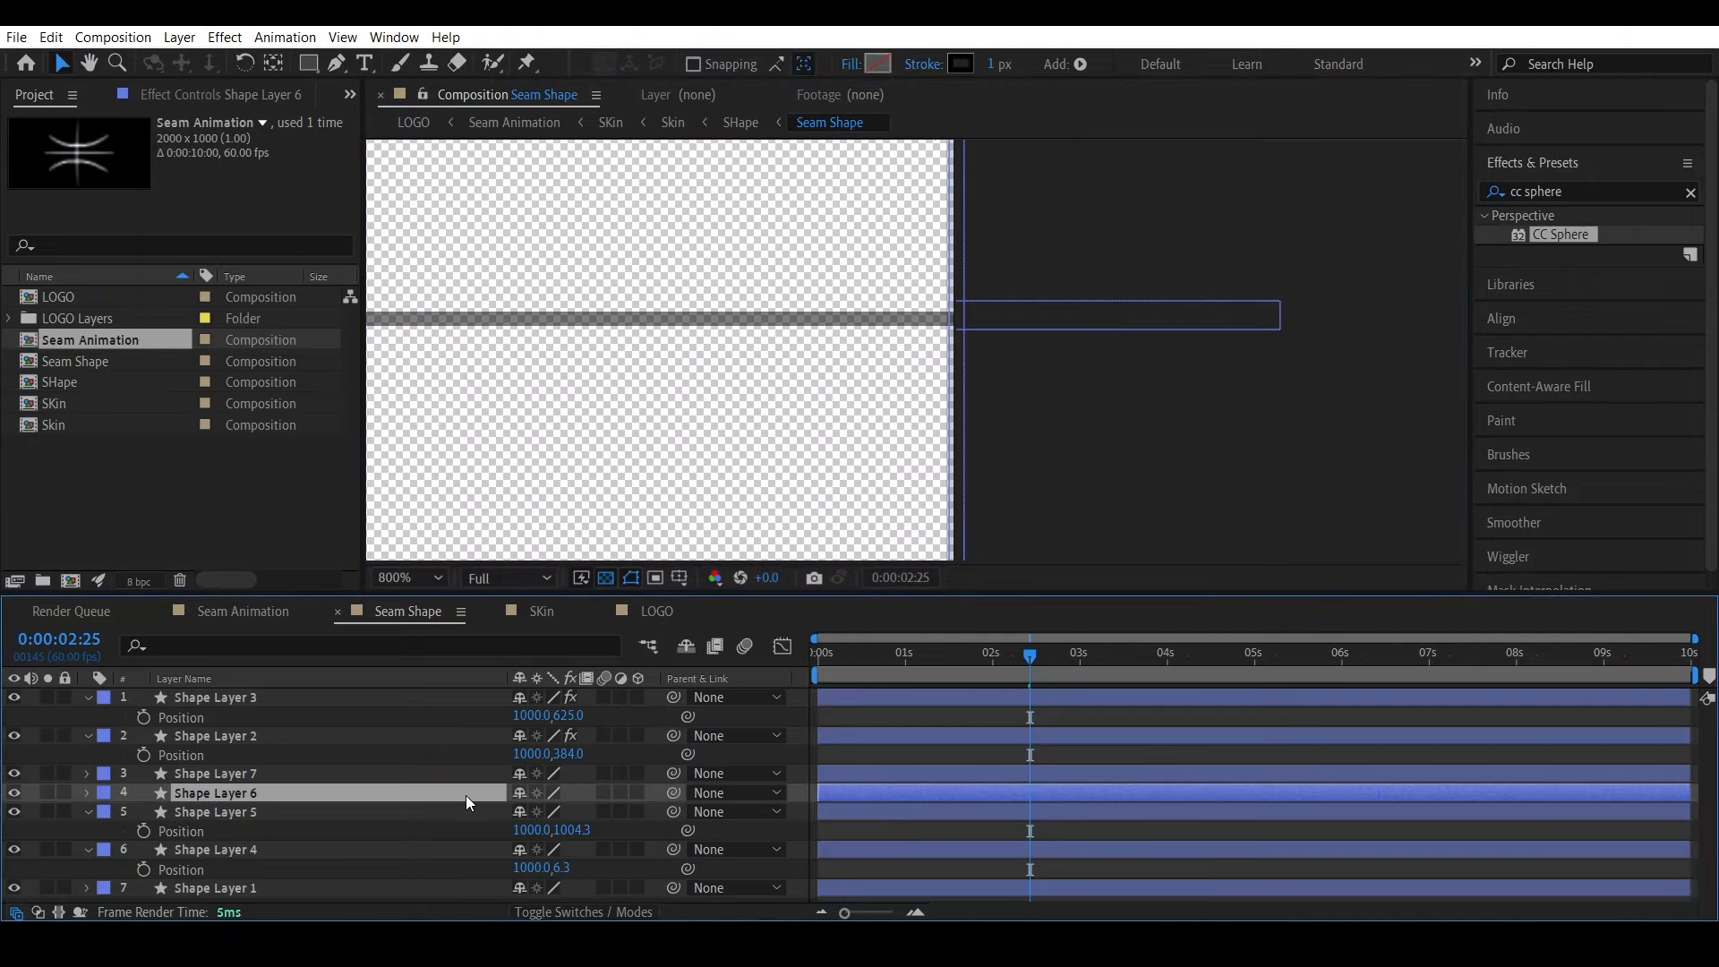
pyautogui.press('p')
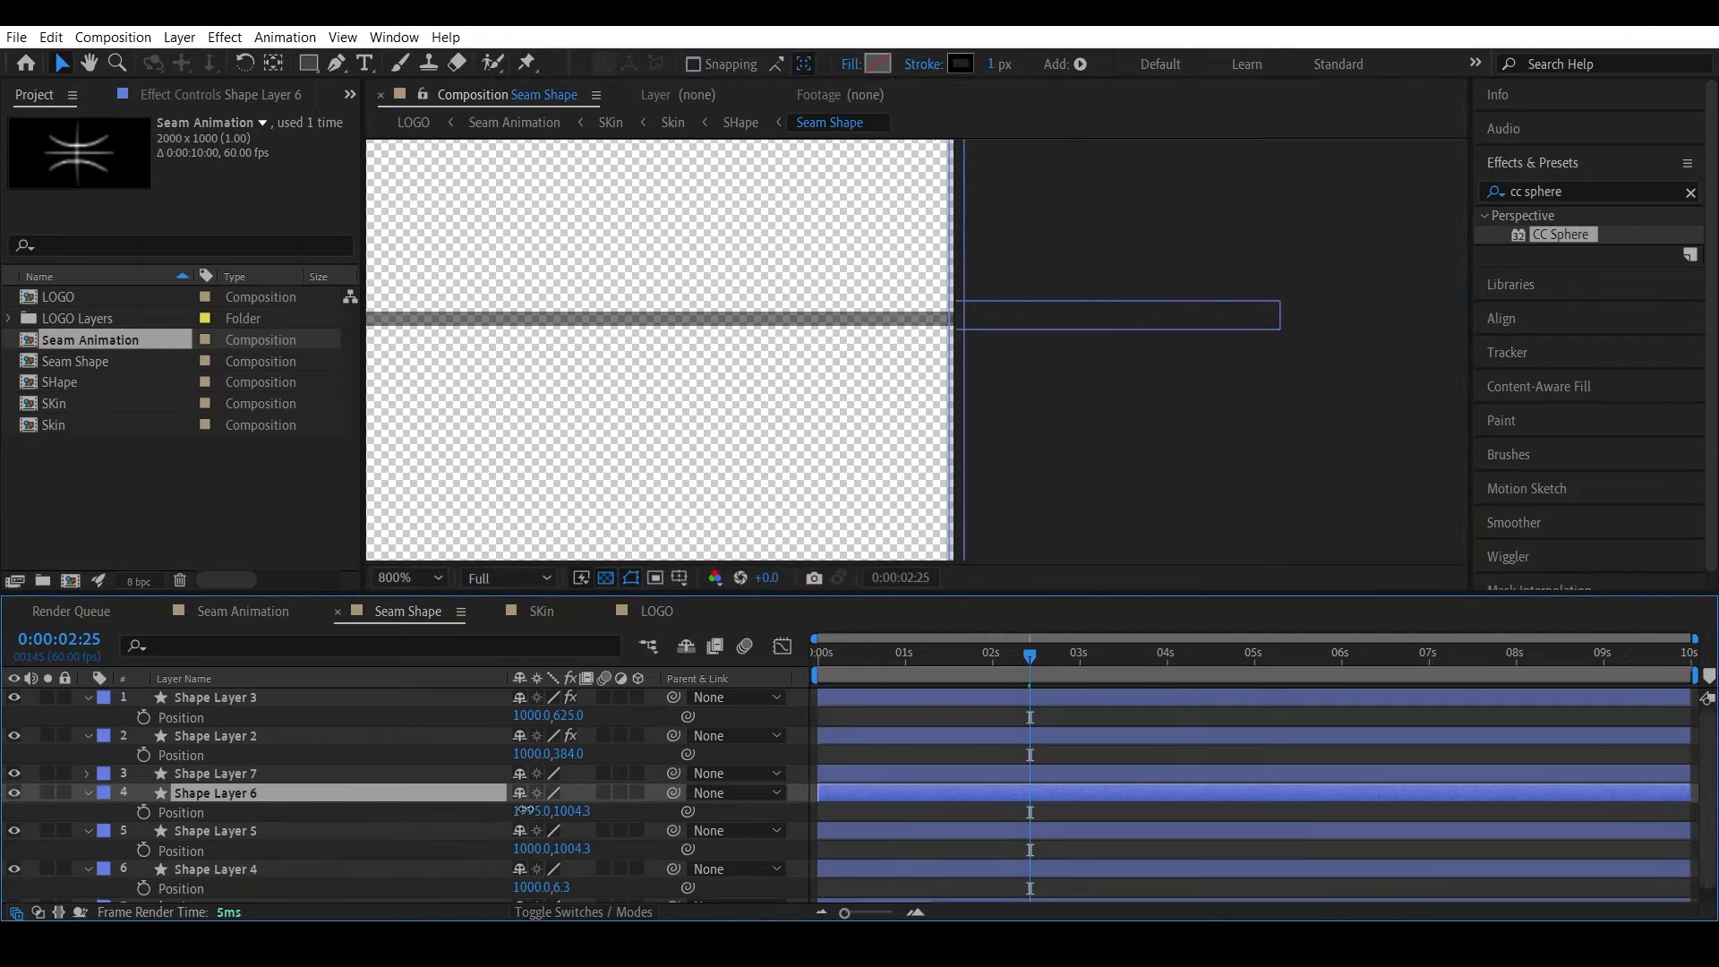
pyautogui.moveTo(524, 810); pyautogui.dragTo(529, 813)
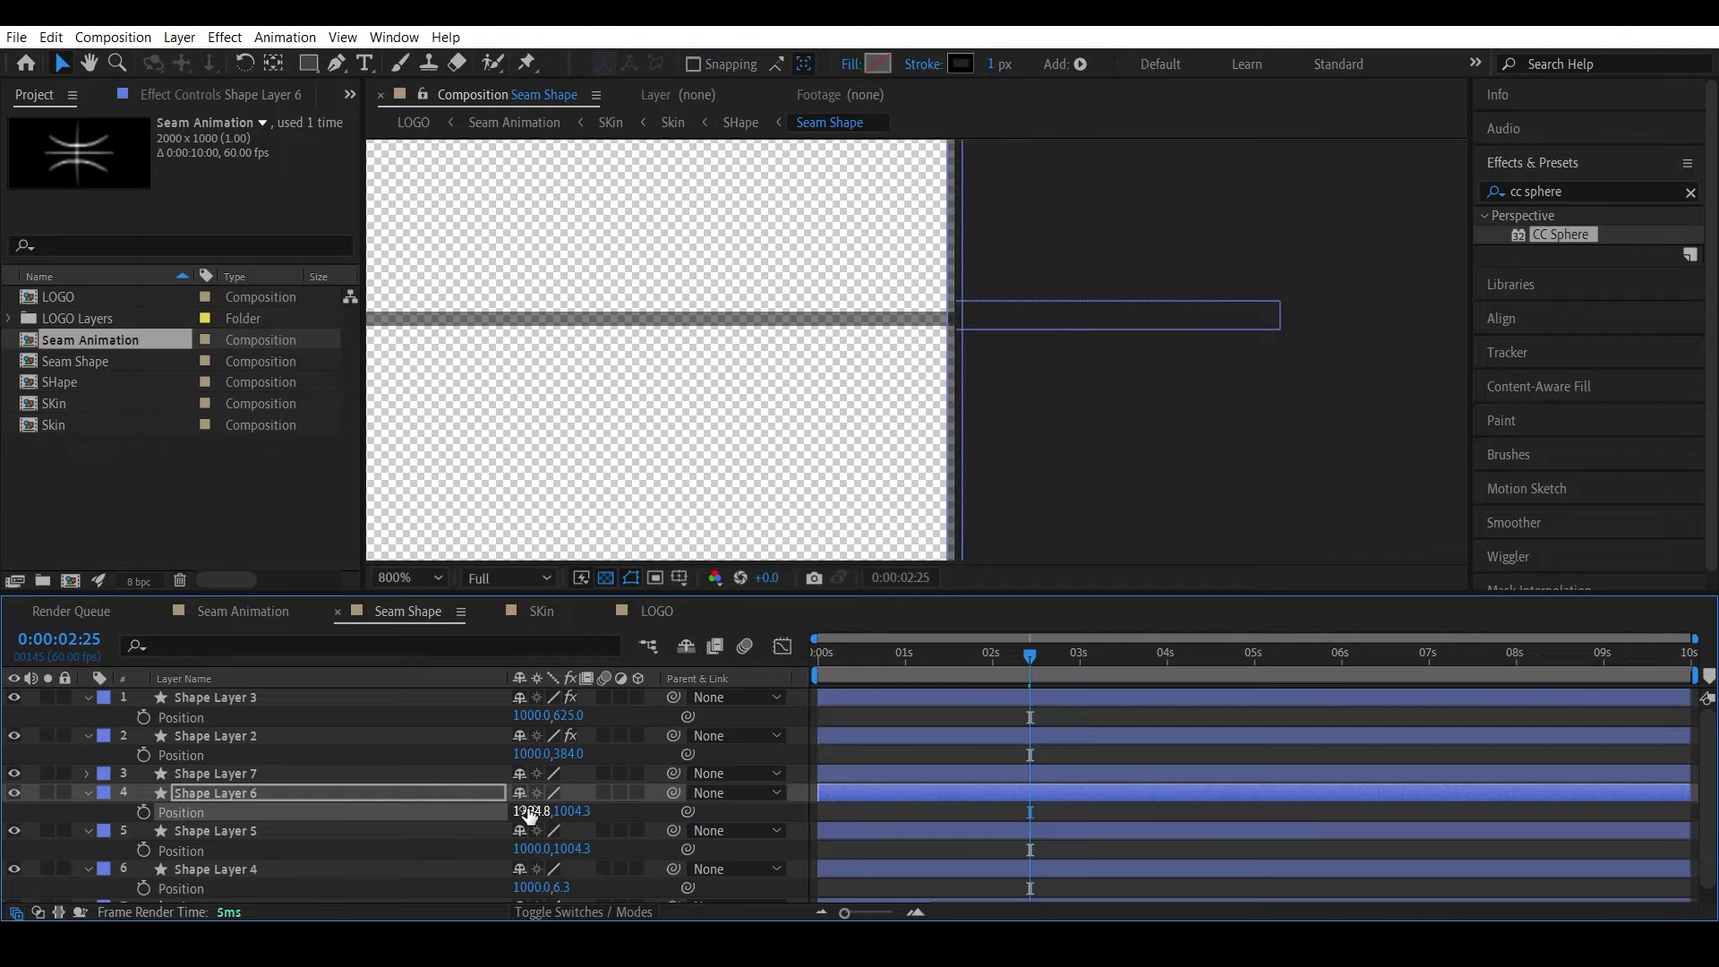
pyautogui.click(405, 580)
pyautogui.click(432, 180)
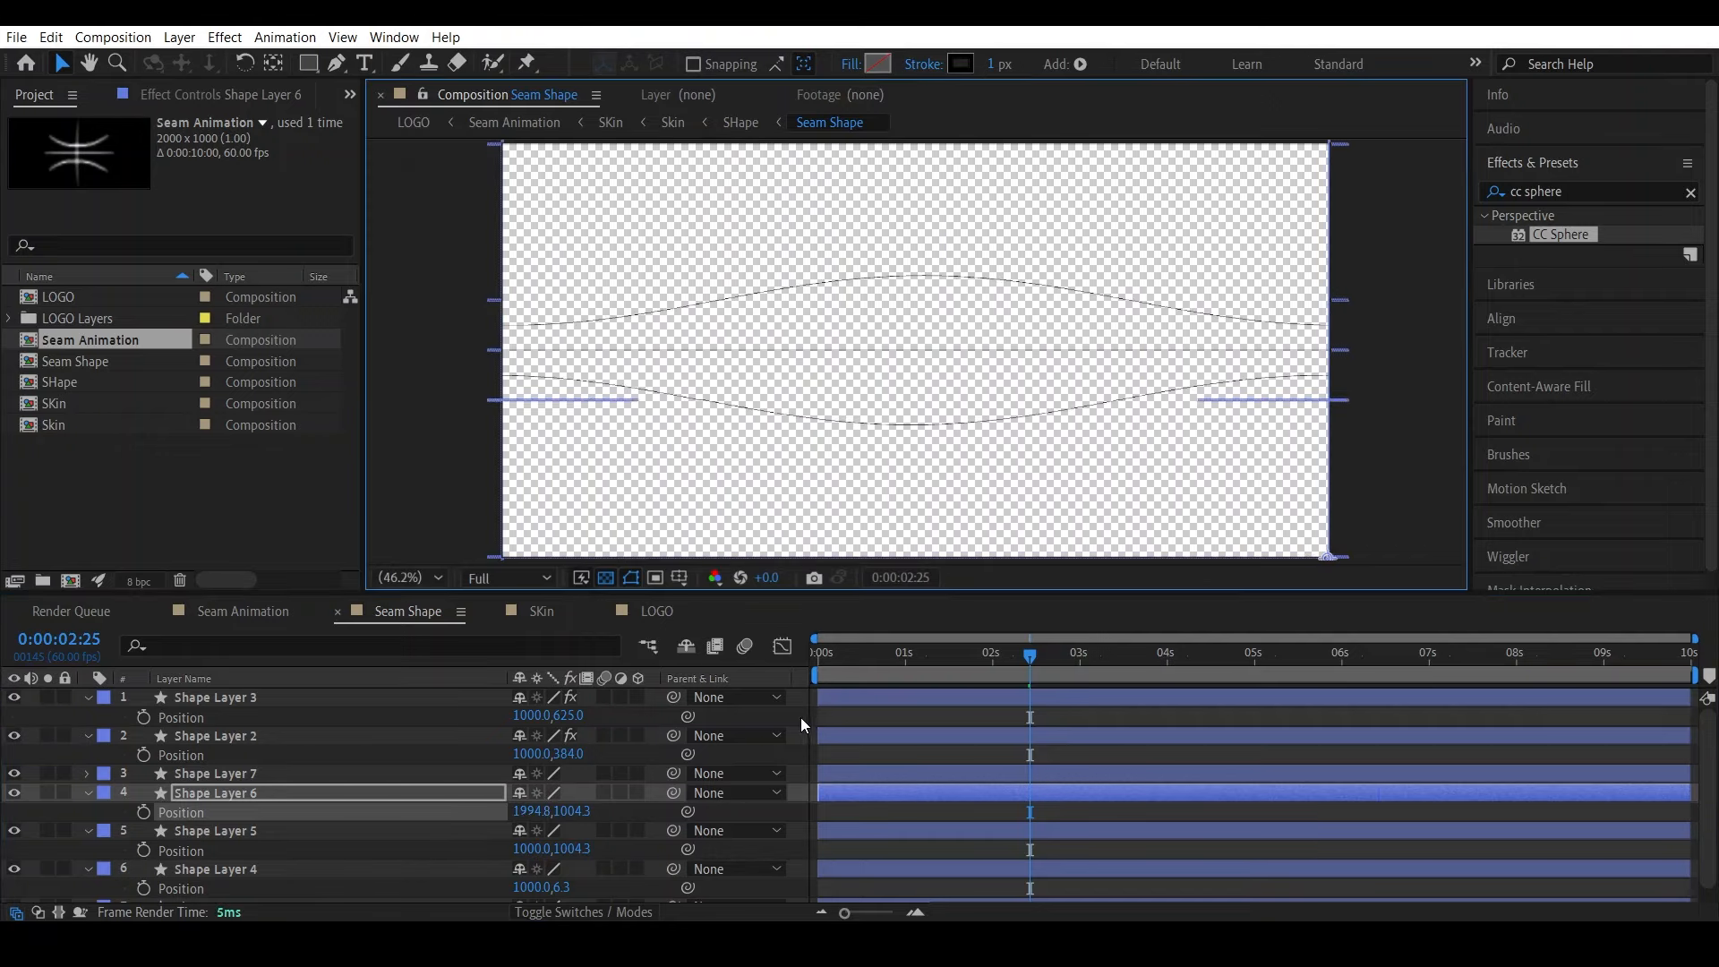
# Examine the line along the composition's bottom edge up close, toggling Shape Layer 7 to check whether it belongs to that layer
pyautogui.click(729, 746)
pyautogui.click(217, 775)
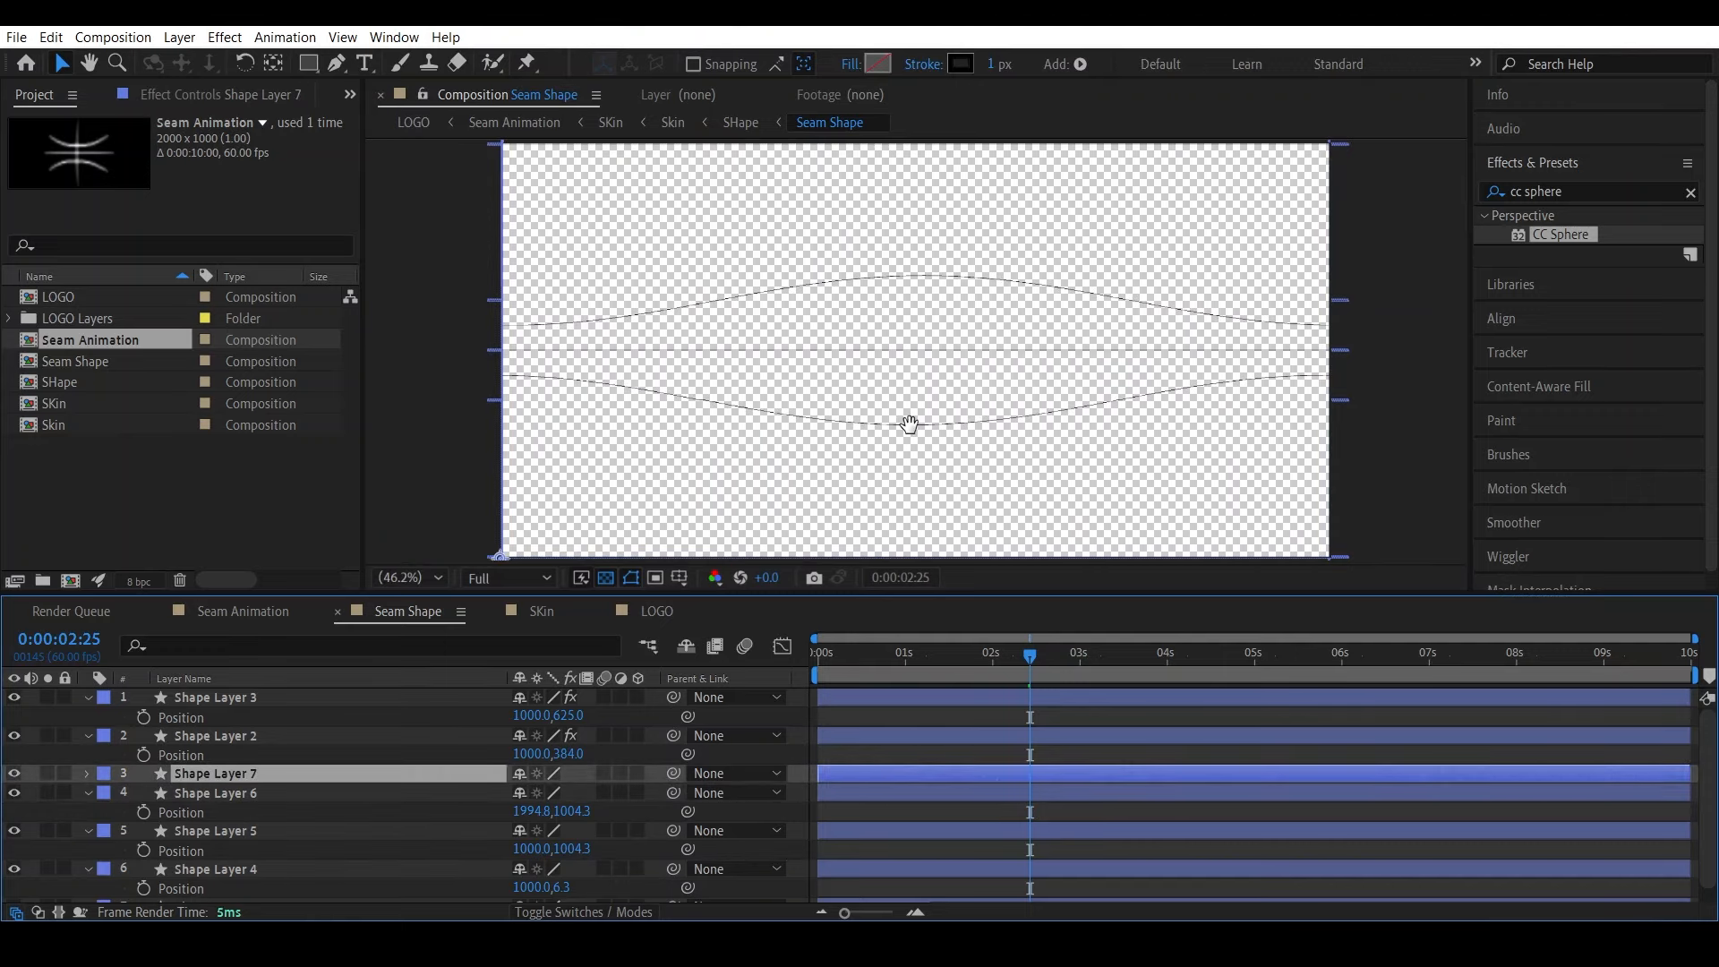
pyautogui.press('h')
pyautogui.moveTo(904, 412); pyautogui.dragTo(910, 363)
pyautogui.scroll(7, 910, 363)
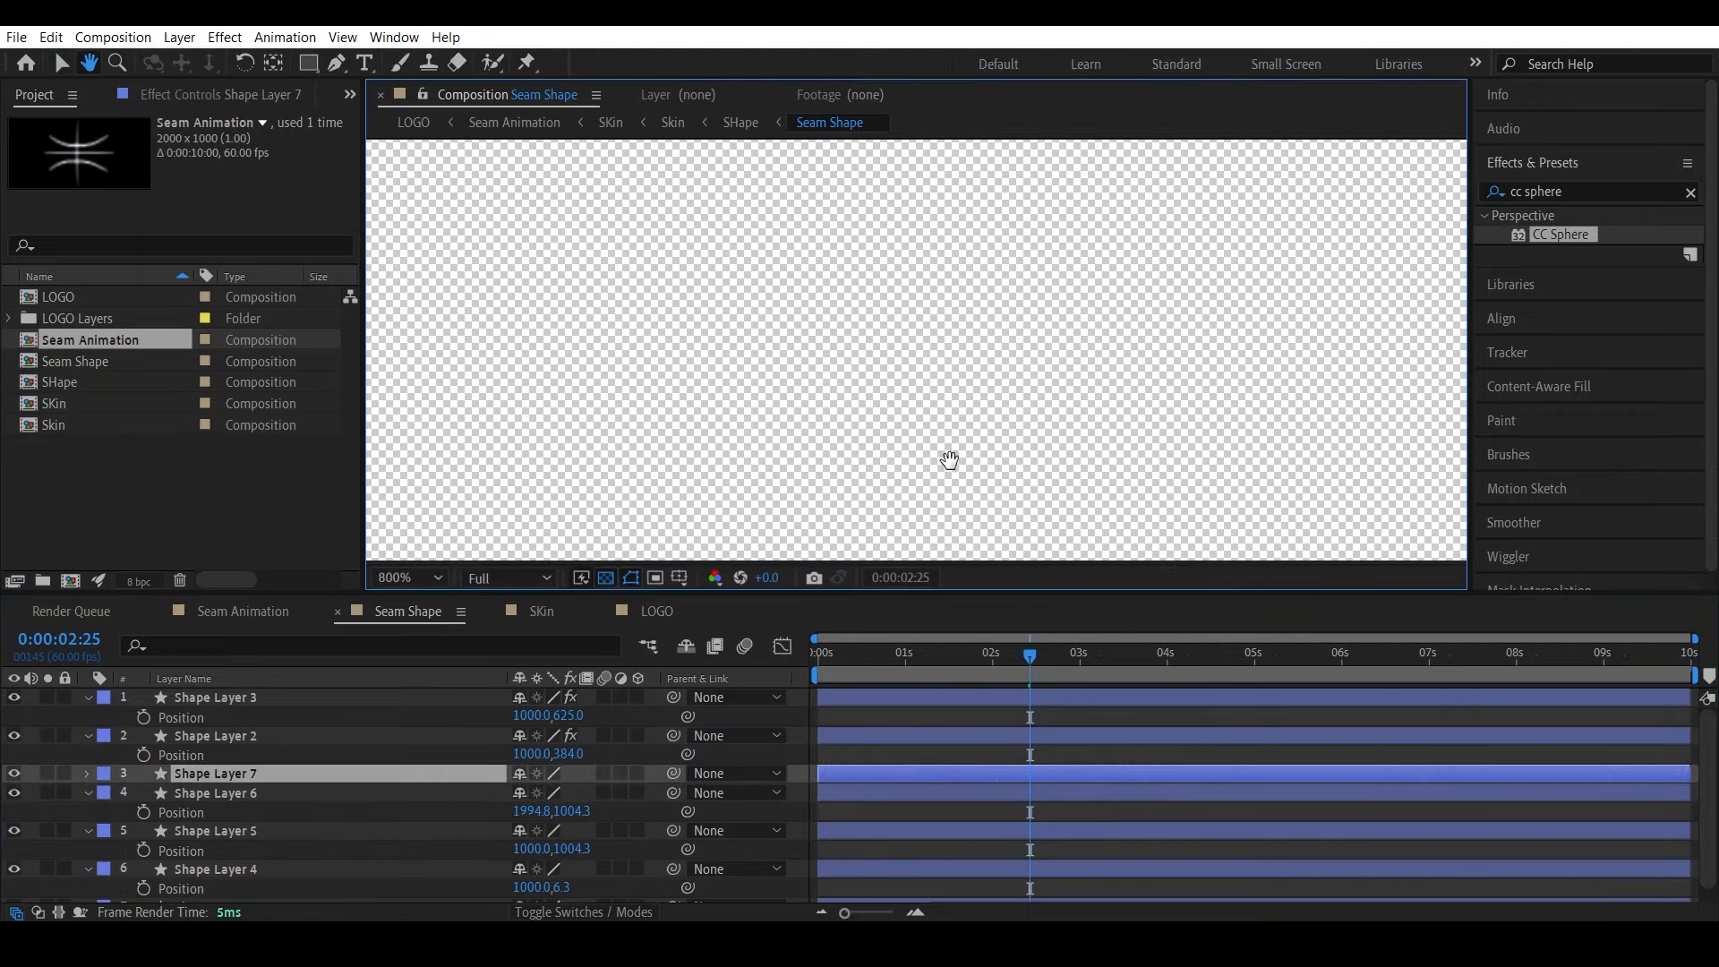
pyautogui.scroll(-3, 935, 405)
pyautogui.press('v')
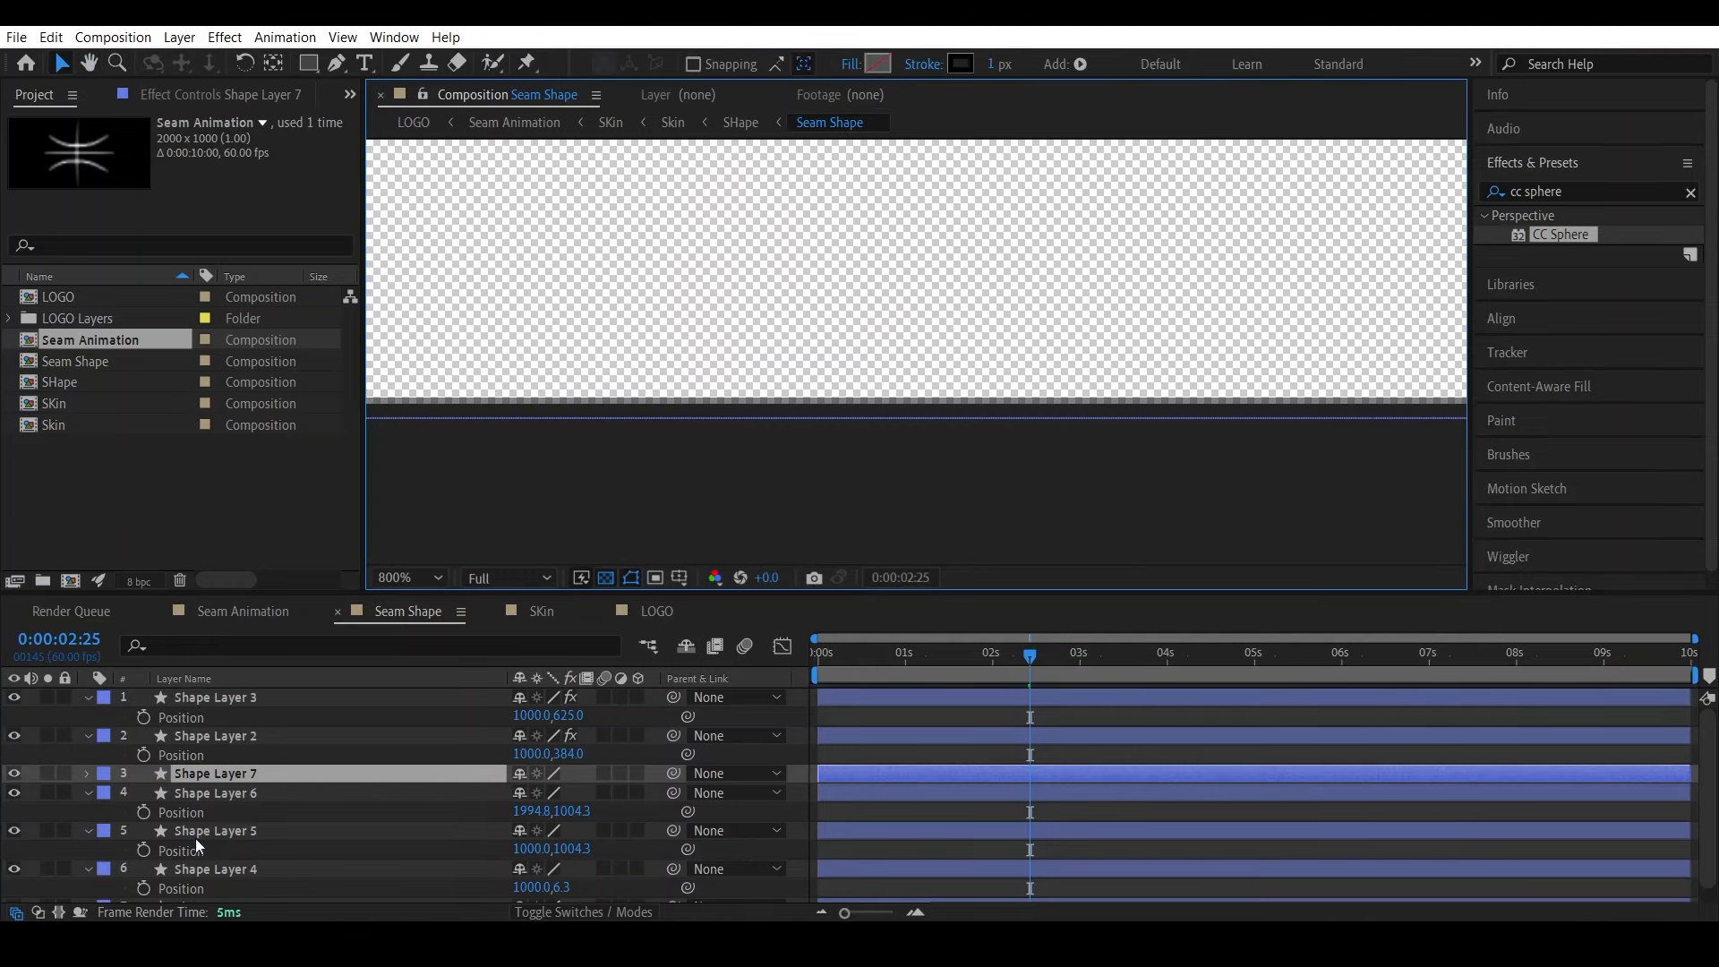
pyautogui.press('Return')
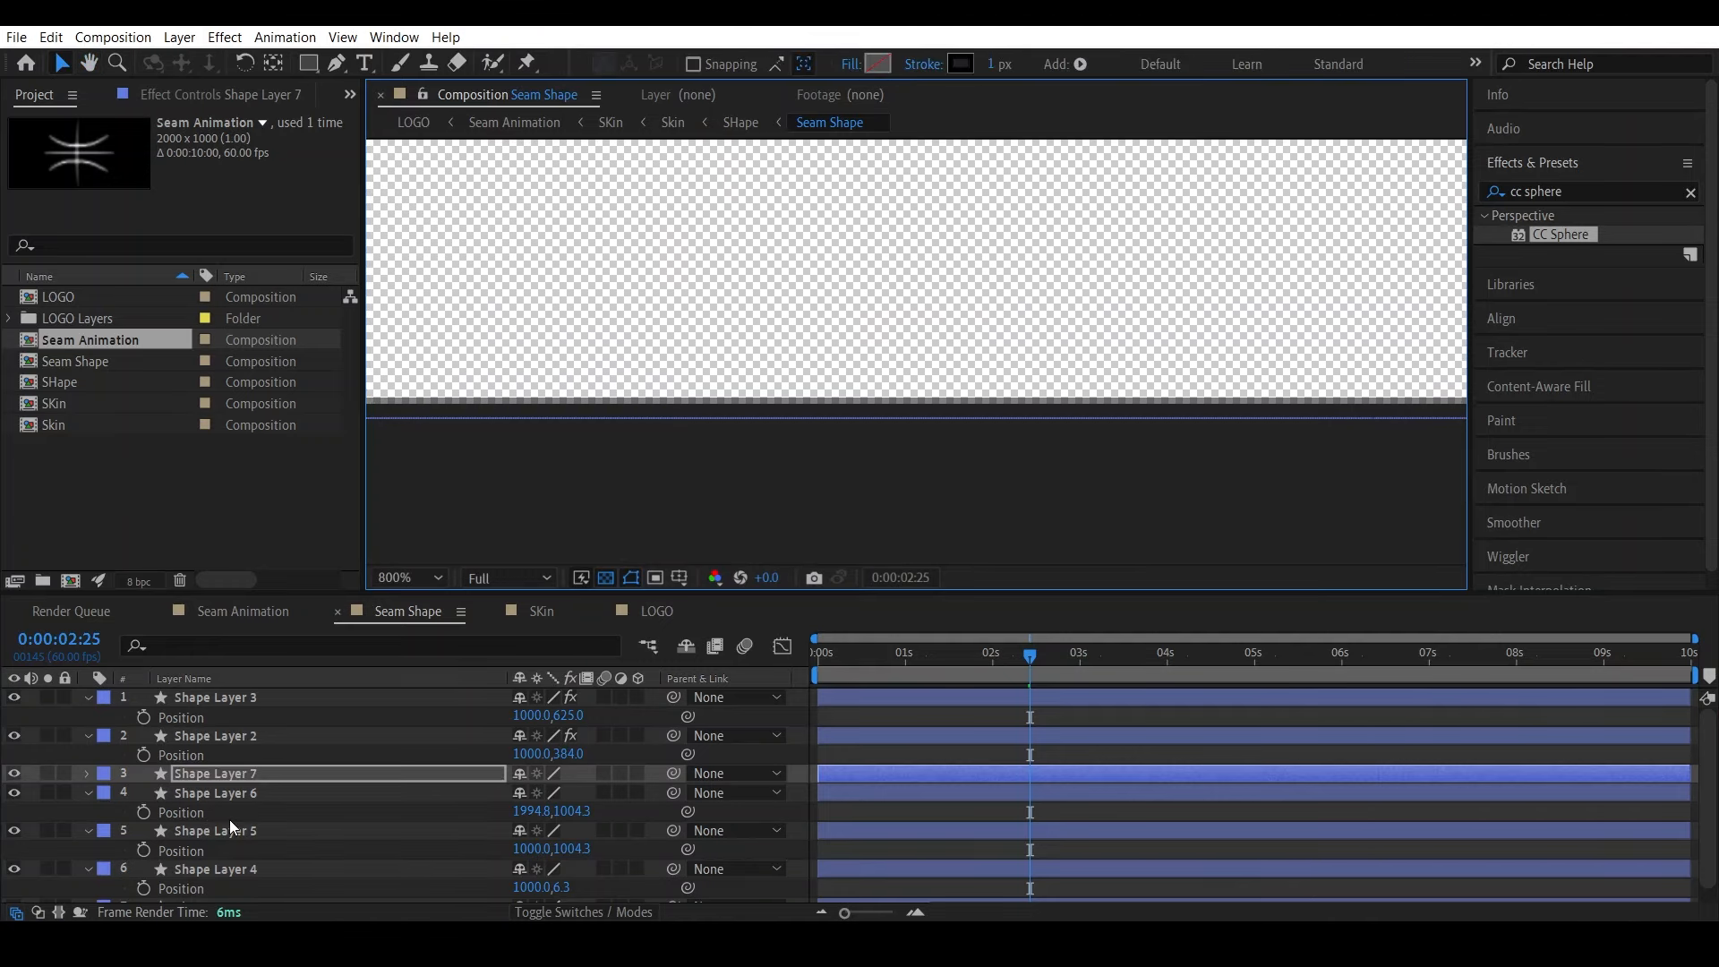
pyautogui.click(14, 775)
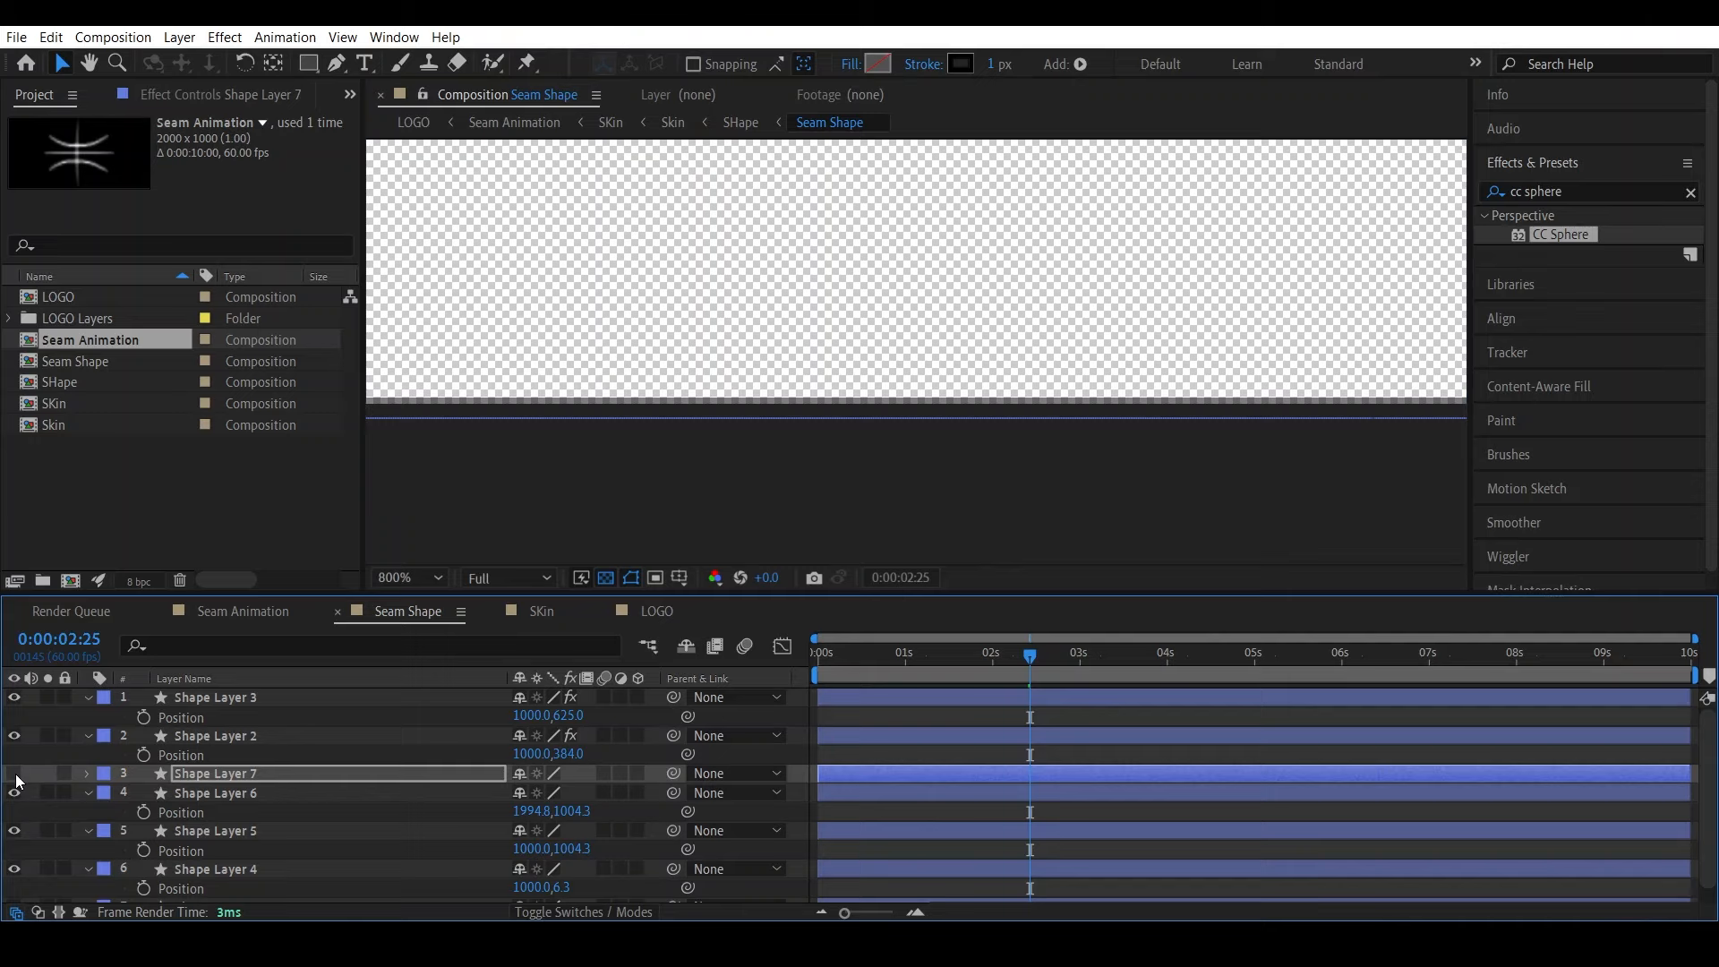
pyautogui.click(14, 775)
pyautogui.click(229, 792)
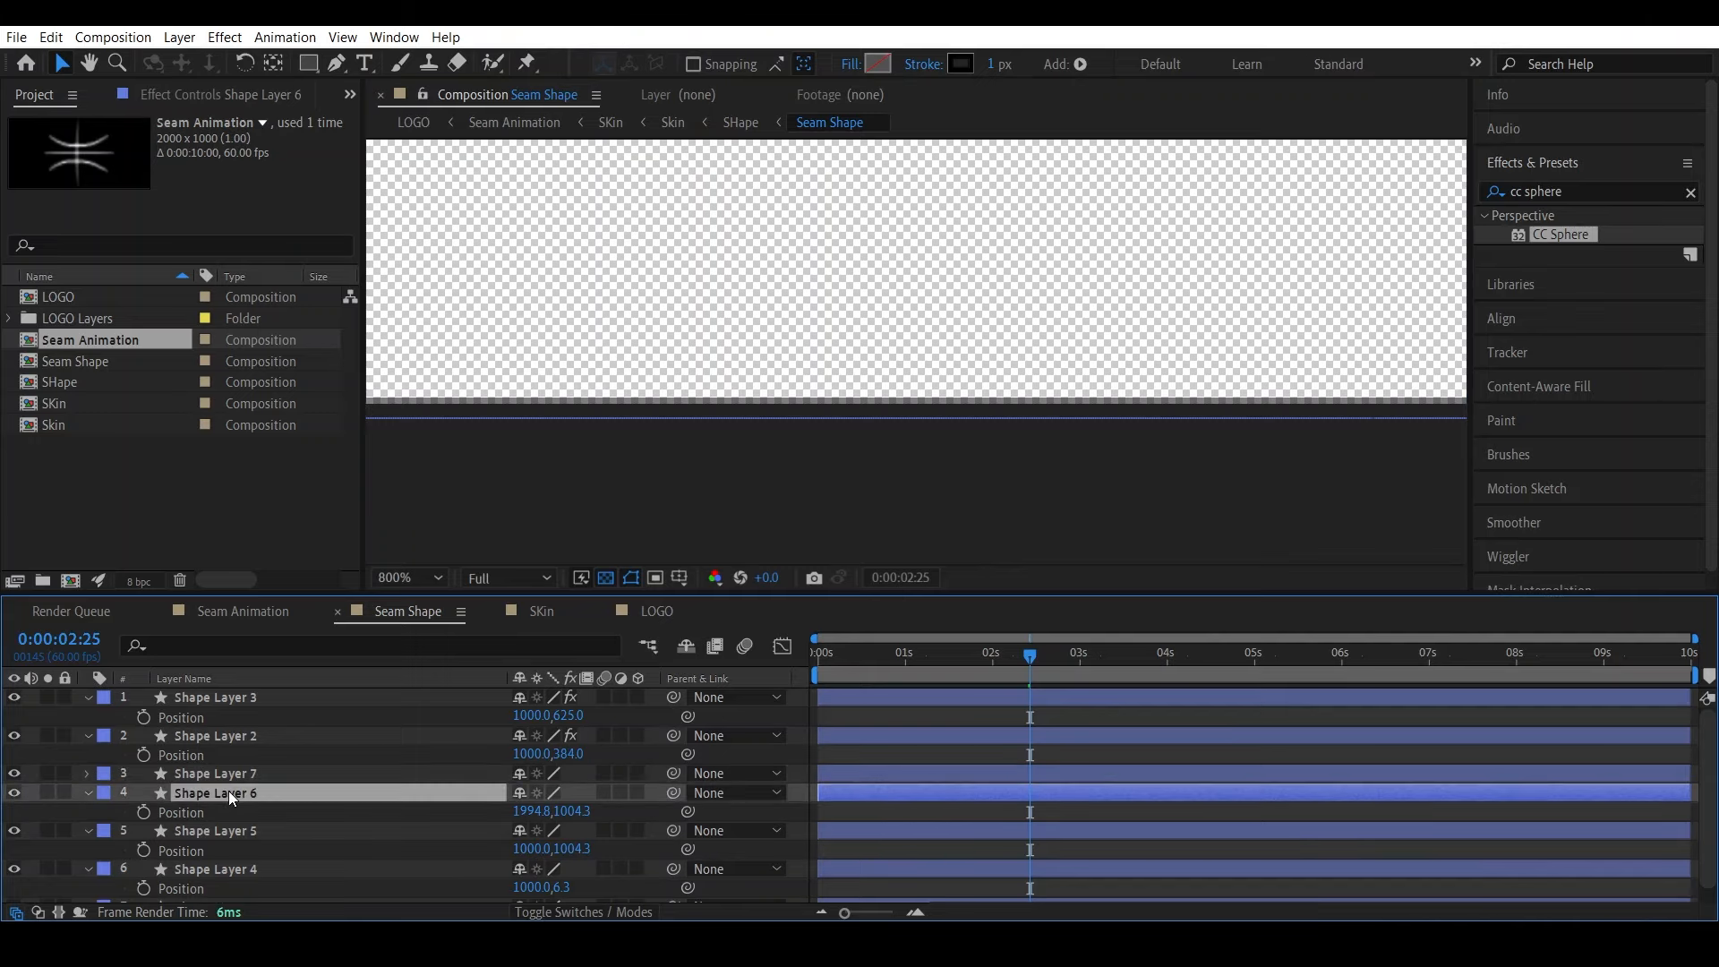
# Step through the upper shape layers and toggle Shape Layer 7 again to find which one draws the bottom edge line
pyautogui.click(218, 735)
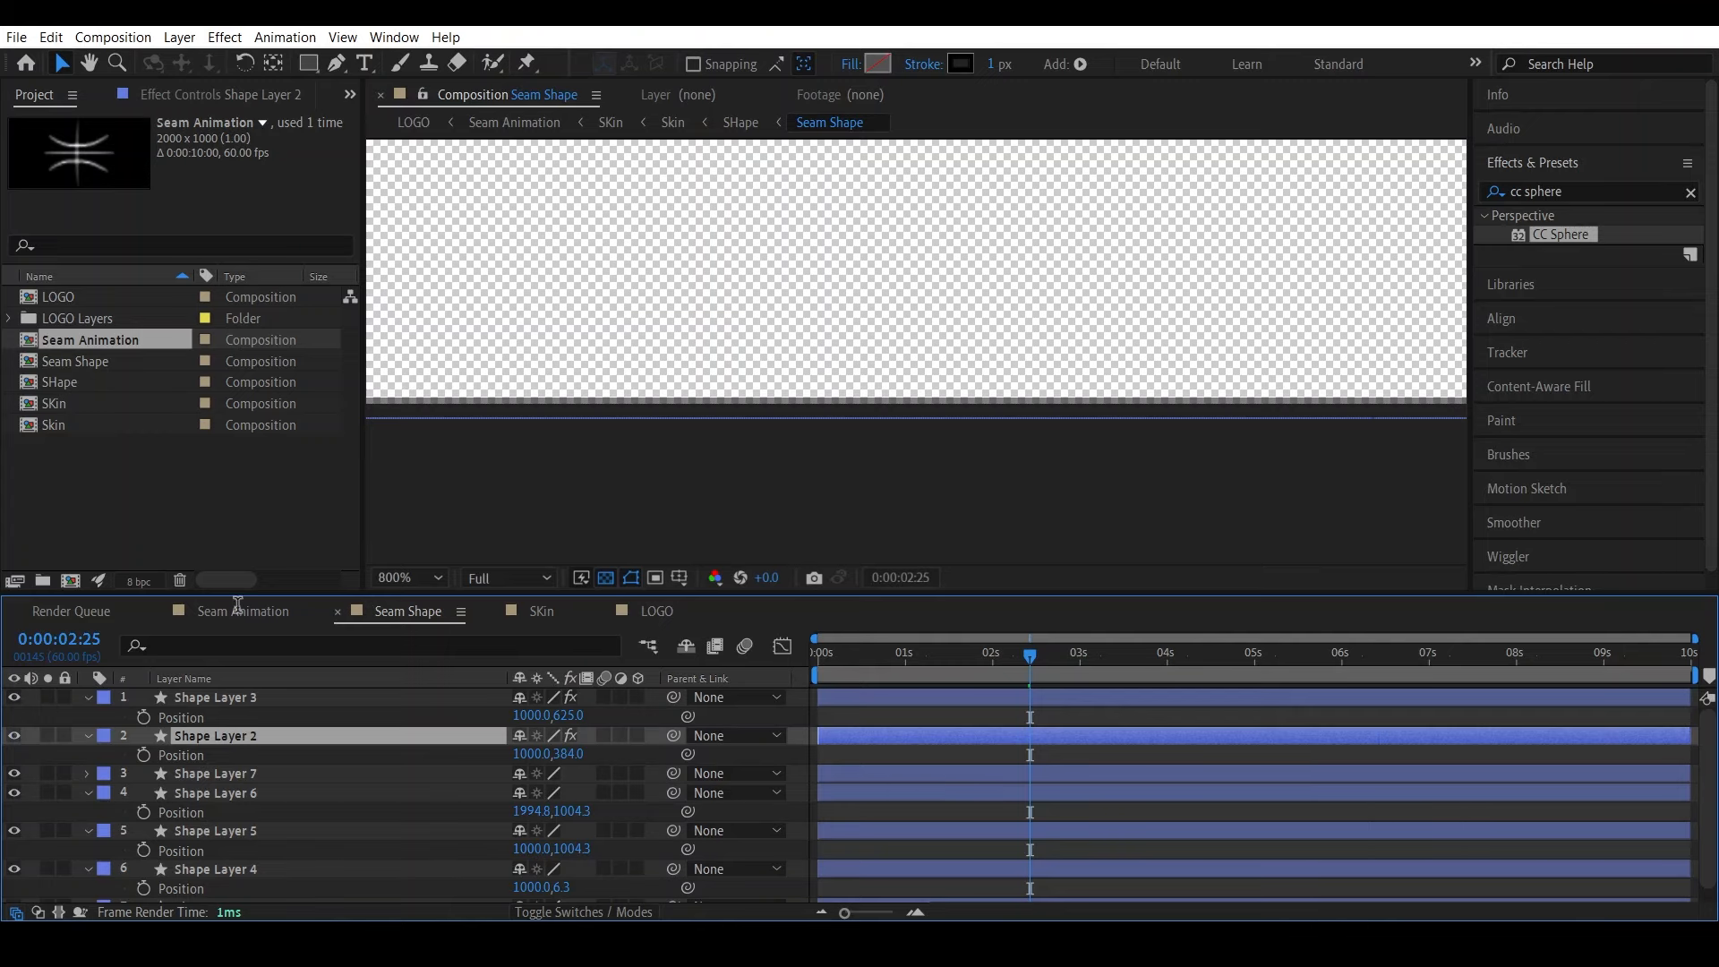
pyautogui.scroll(-4, 710, 512)
pyautogui.scroll(-4, 729, 513)
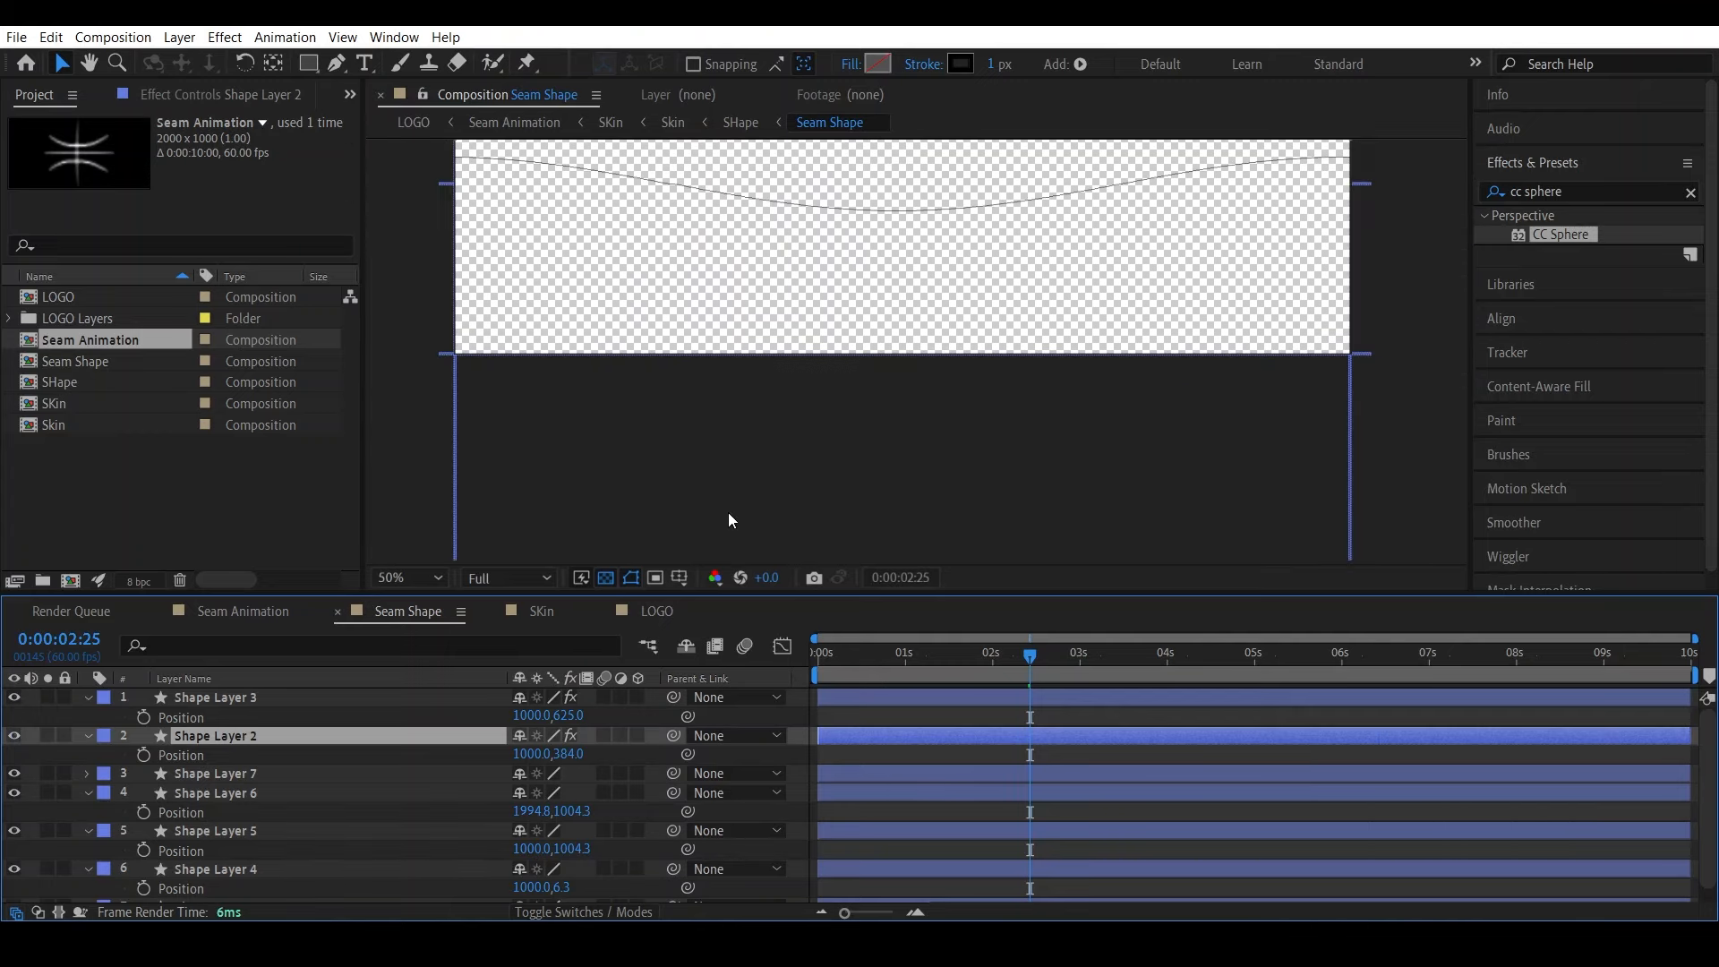
pyautogui.click(230, 775)
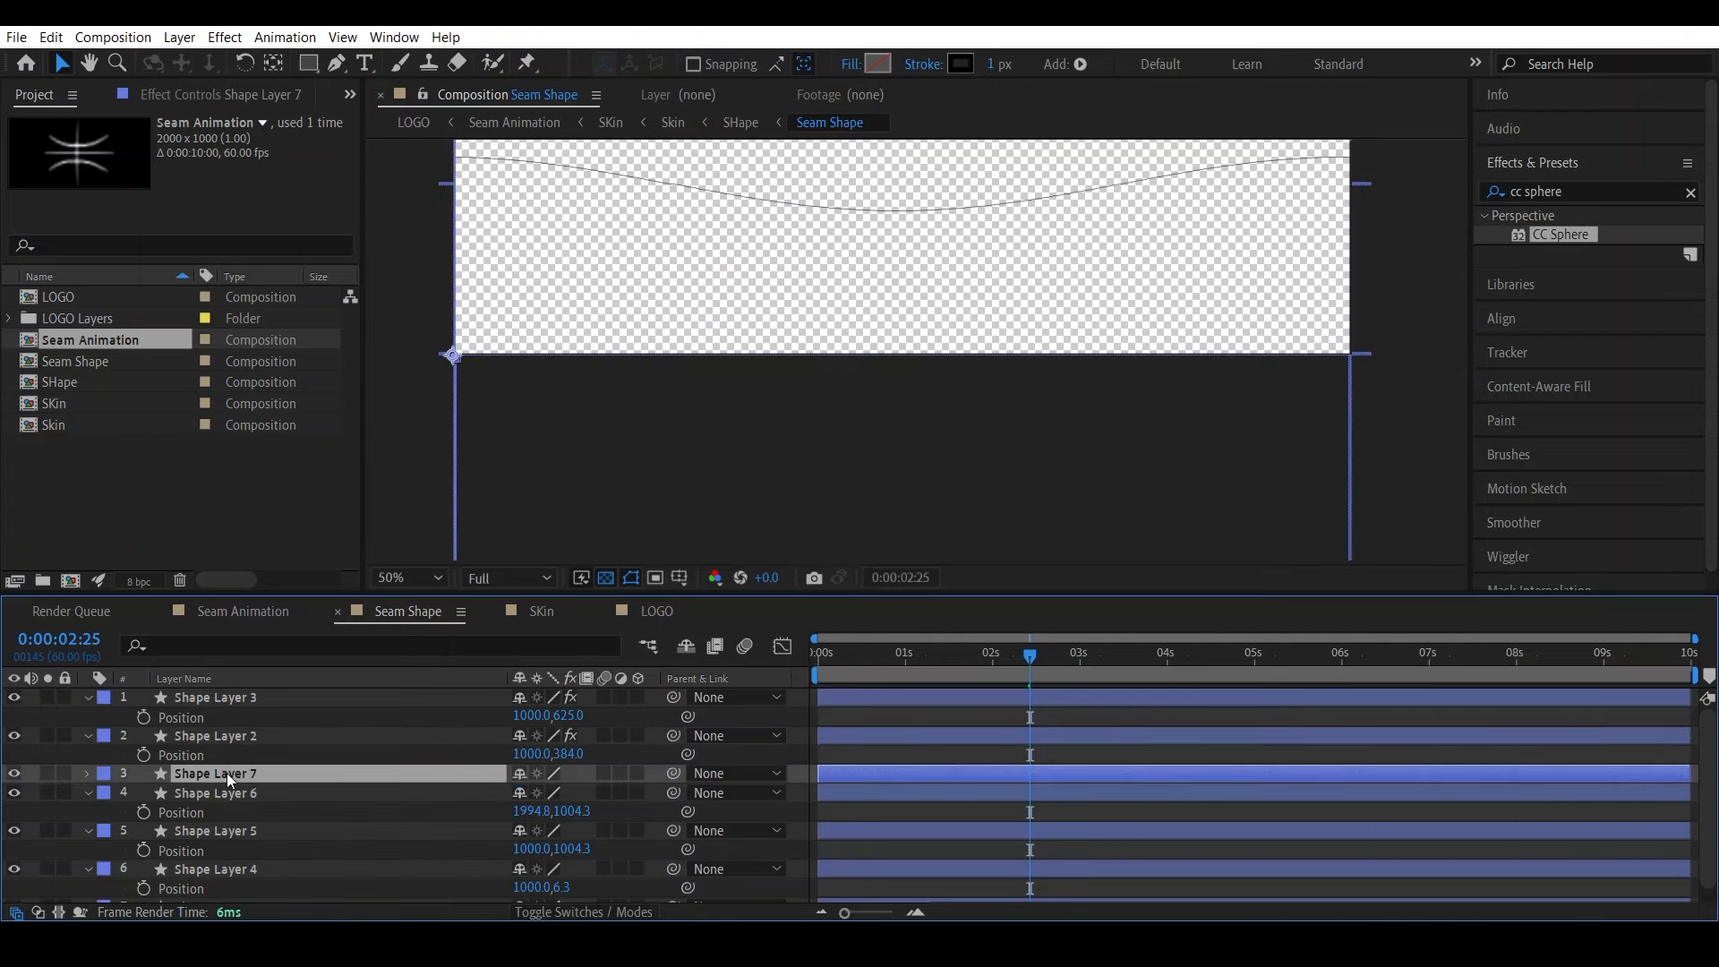
pyautogui.click(211, 793)
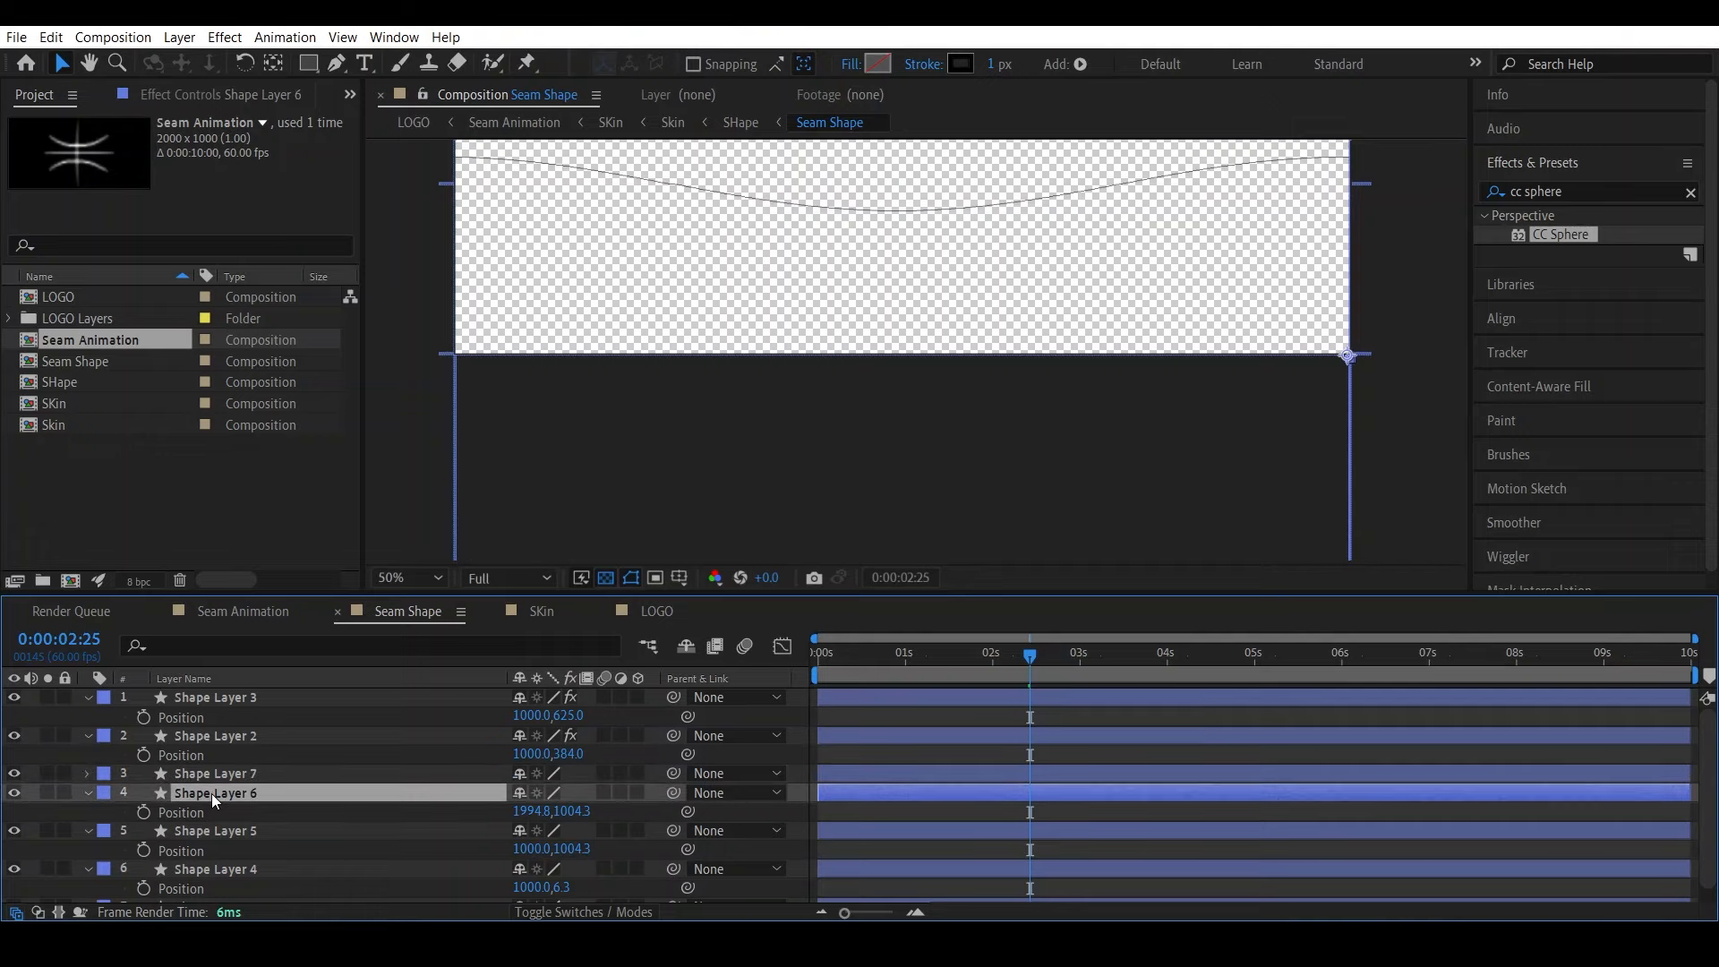
pyautogui.click(213, 702)
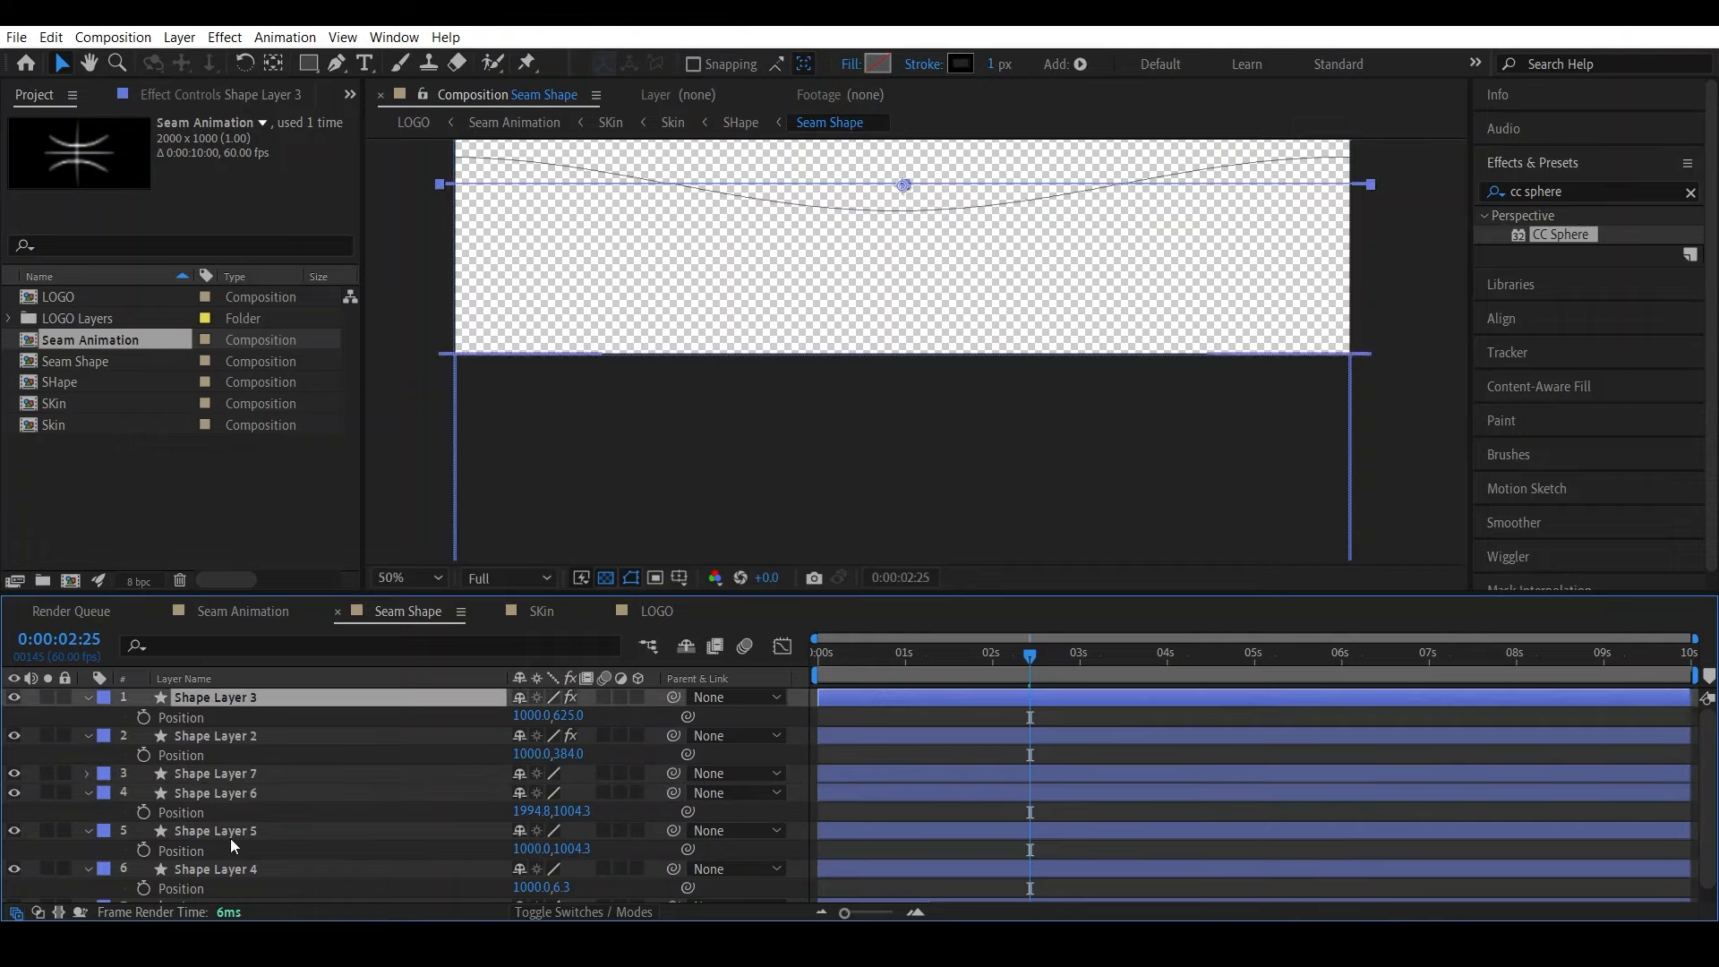
pyautogui.scroll(-1, 230, 854)
pyautogui.hotkey('ctrl', 'Down')
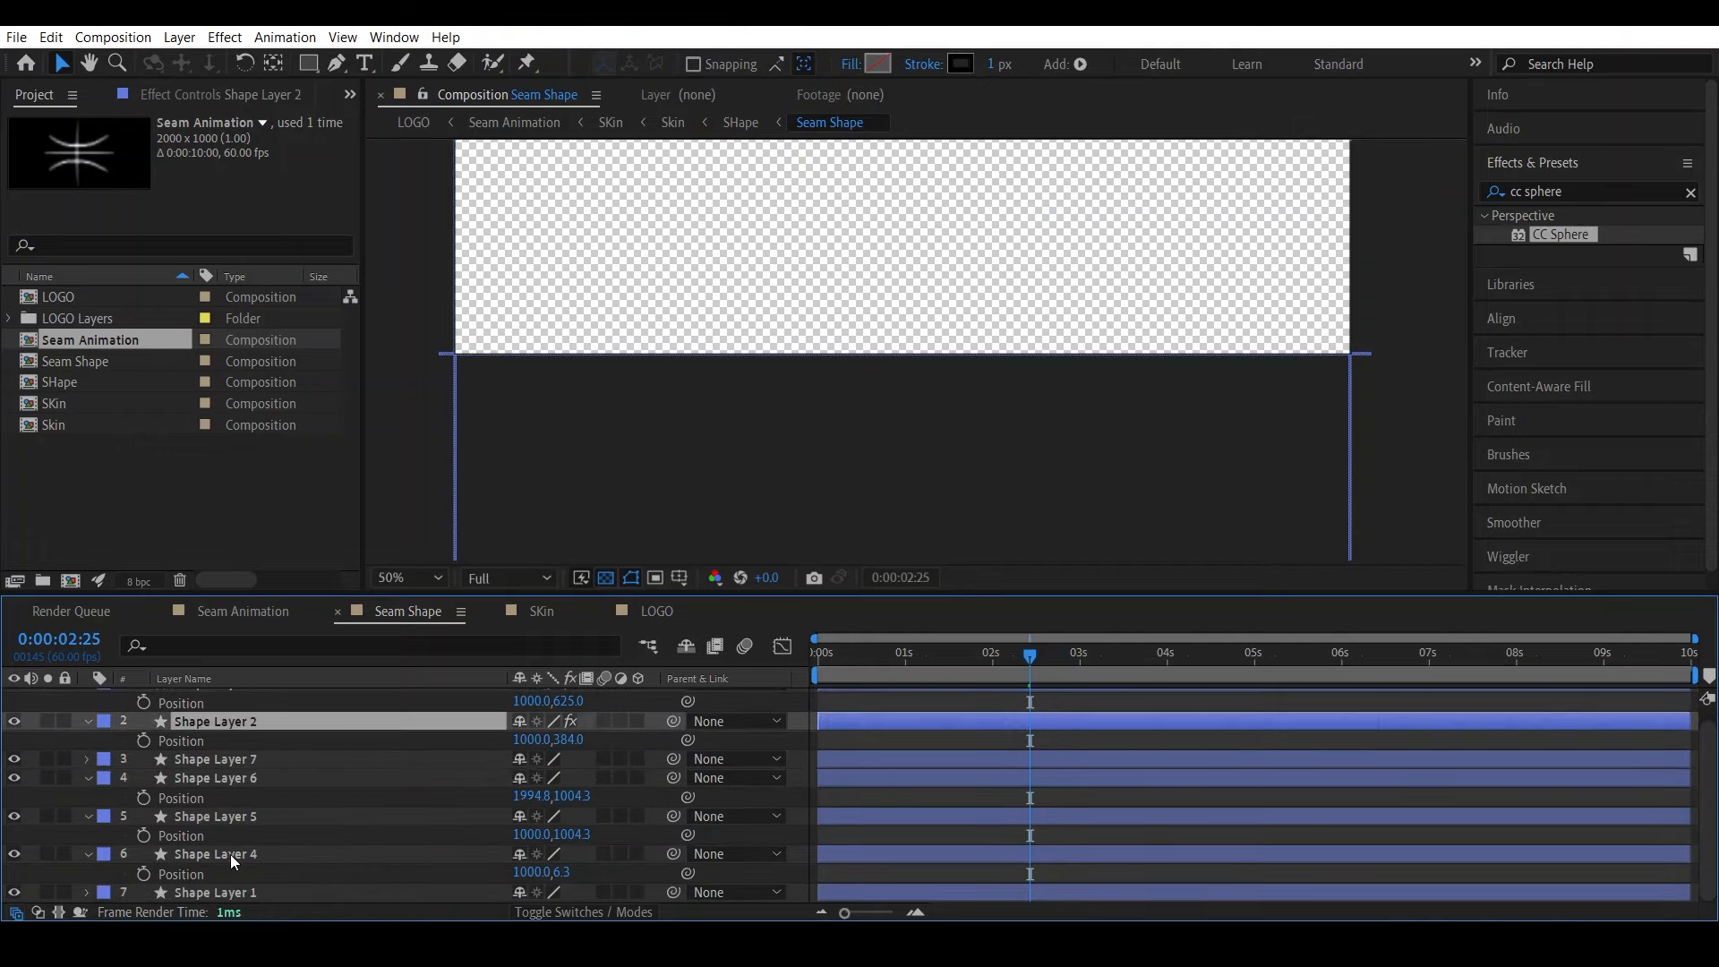
pyautogui.hotkey('ctrl', 'Down')
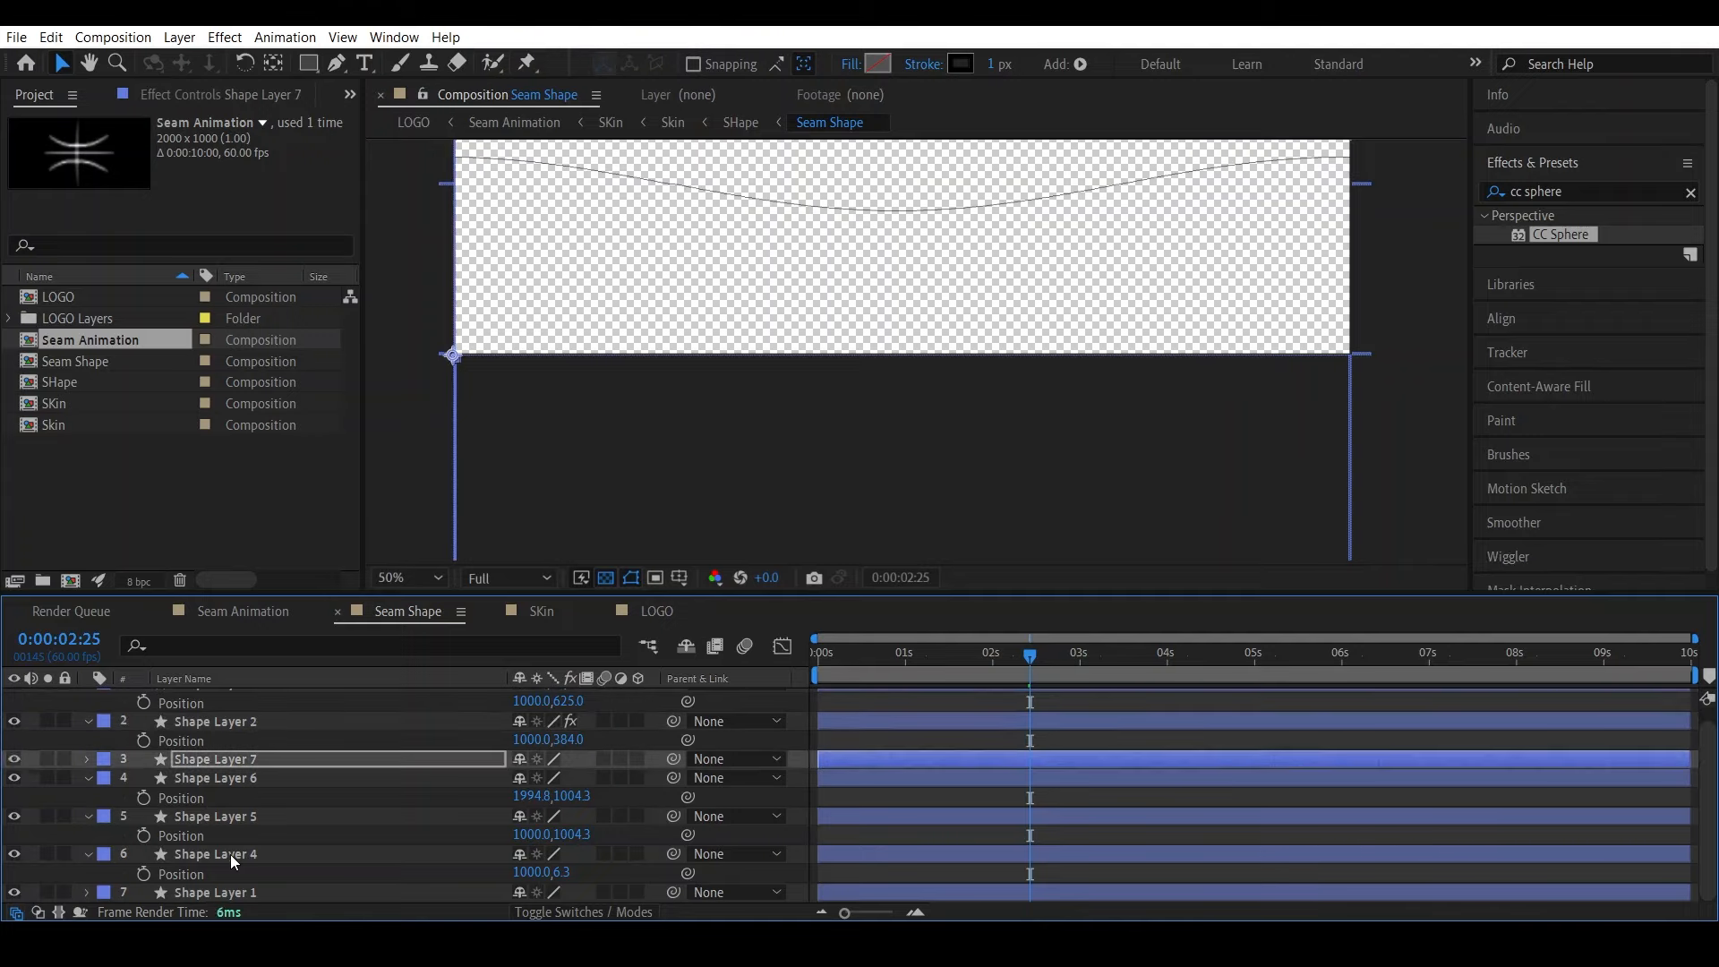
pyautogui.hotkey('ctrl', 'Up')
pyautogui.hotkey('ctrl', 'Up')
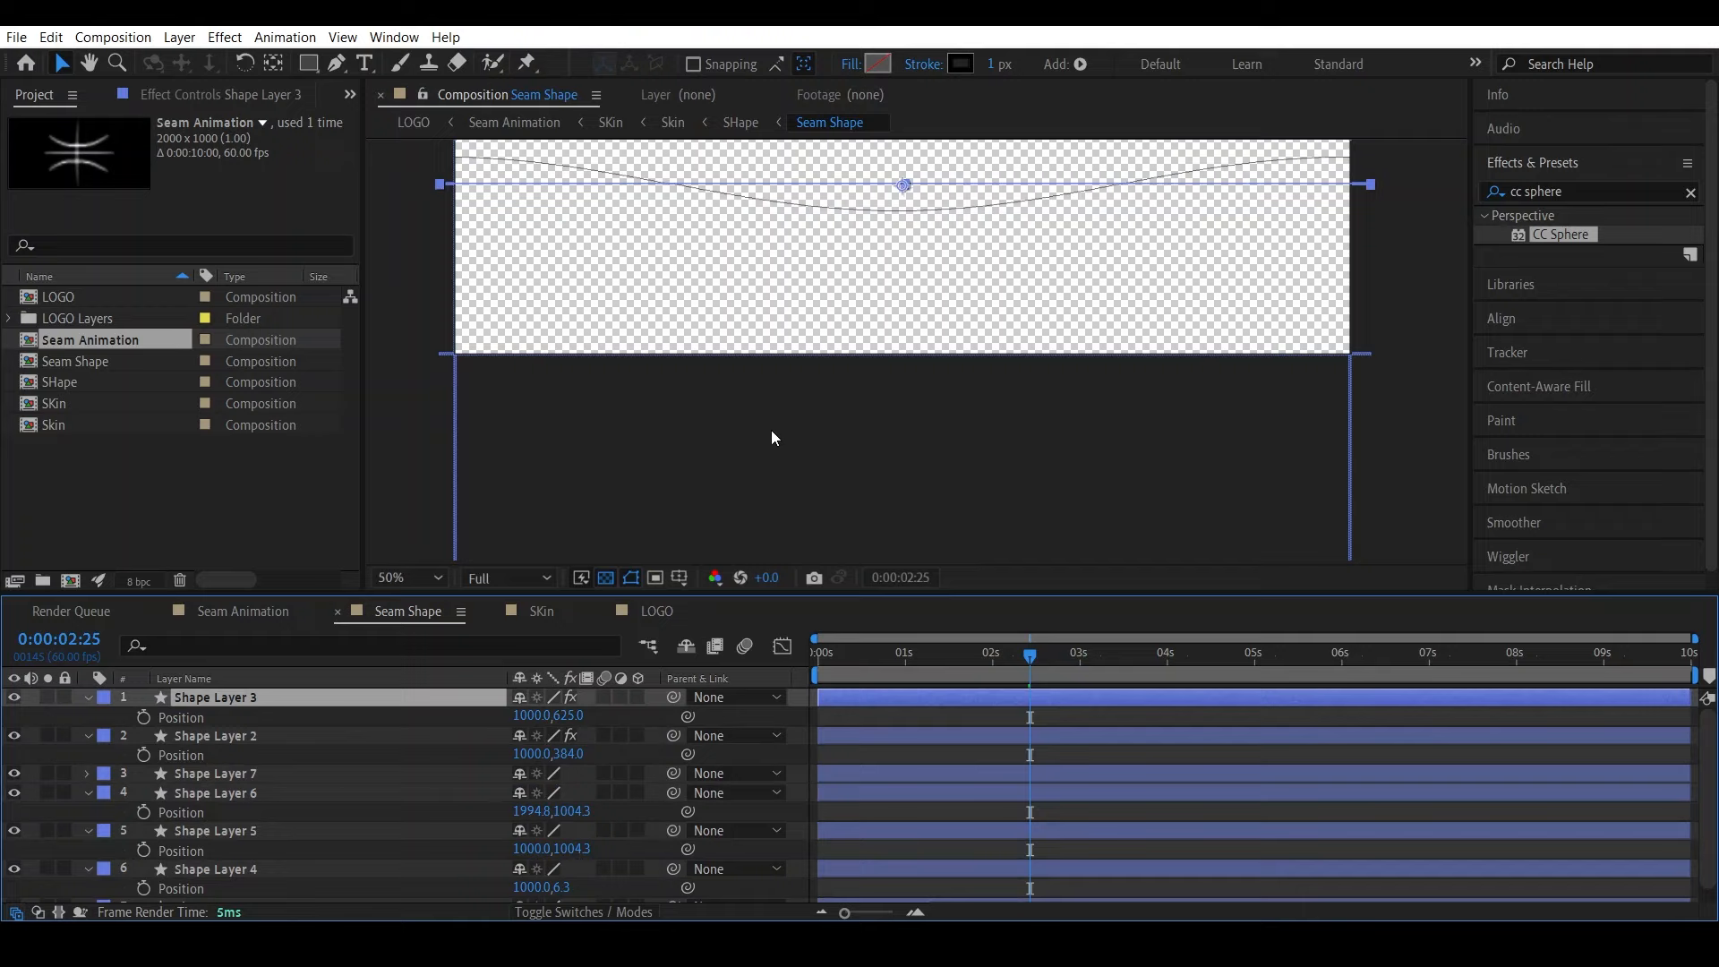
pyautogui.hotkey('ctrl', 'Down')
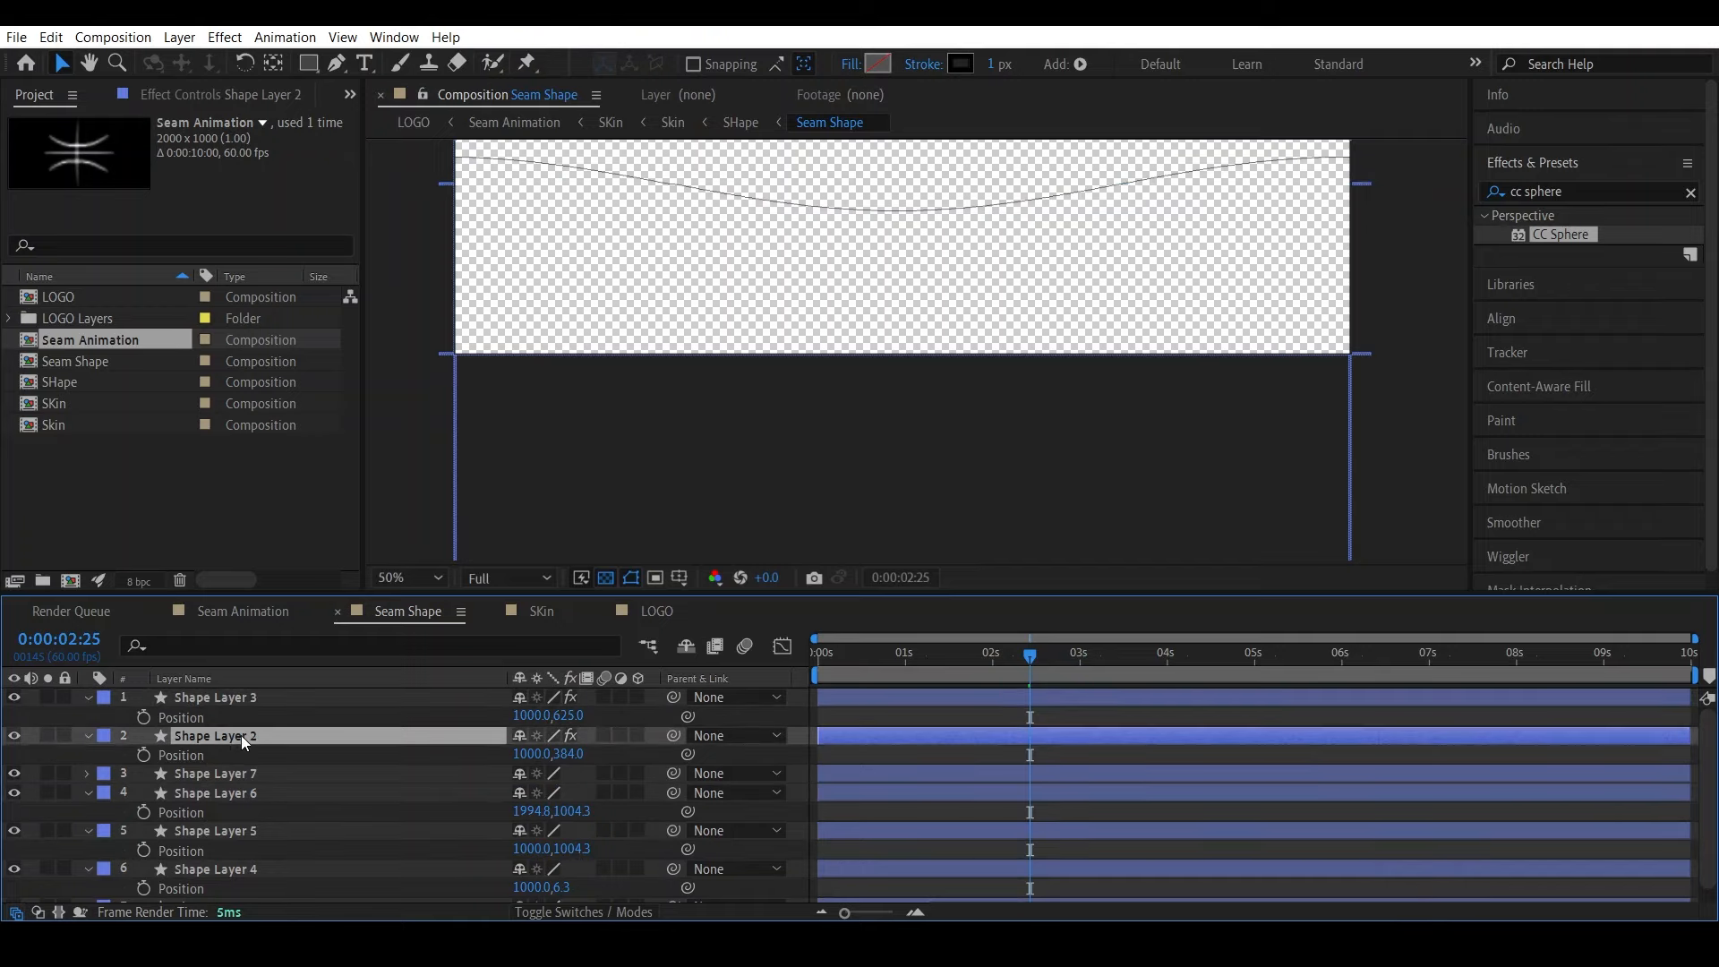
pyautogui.click(228, 776)
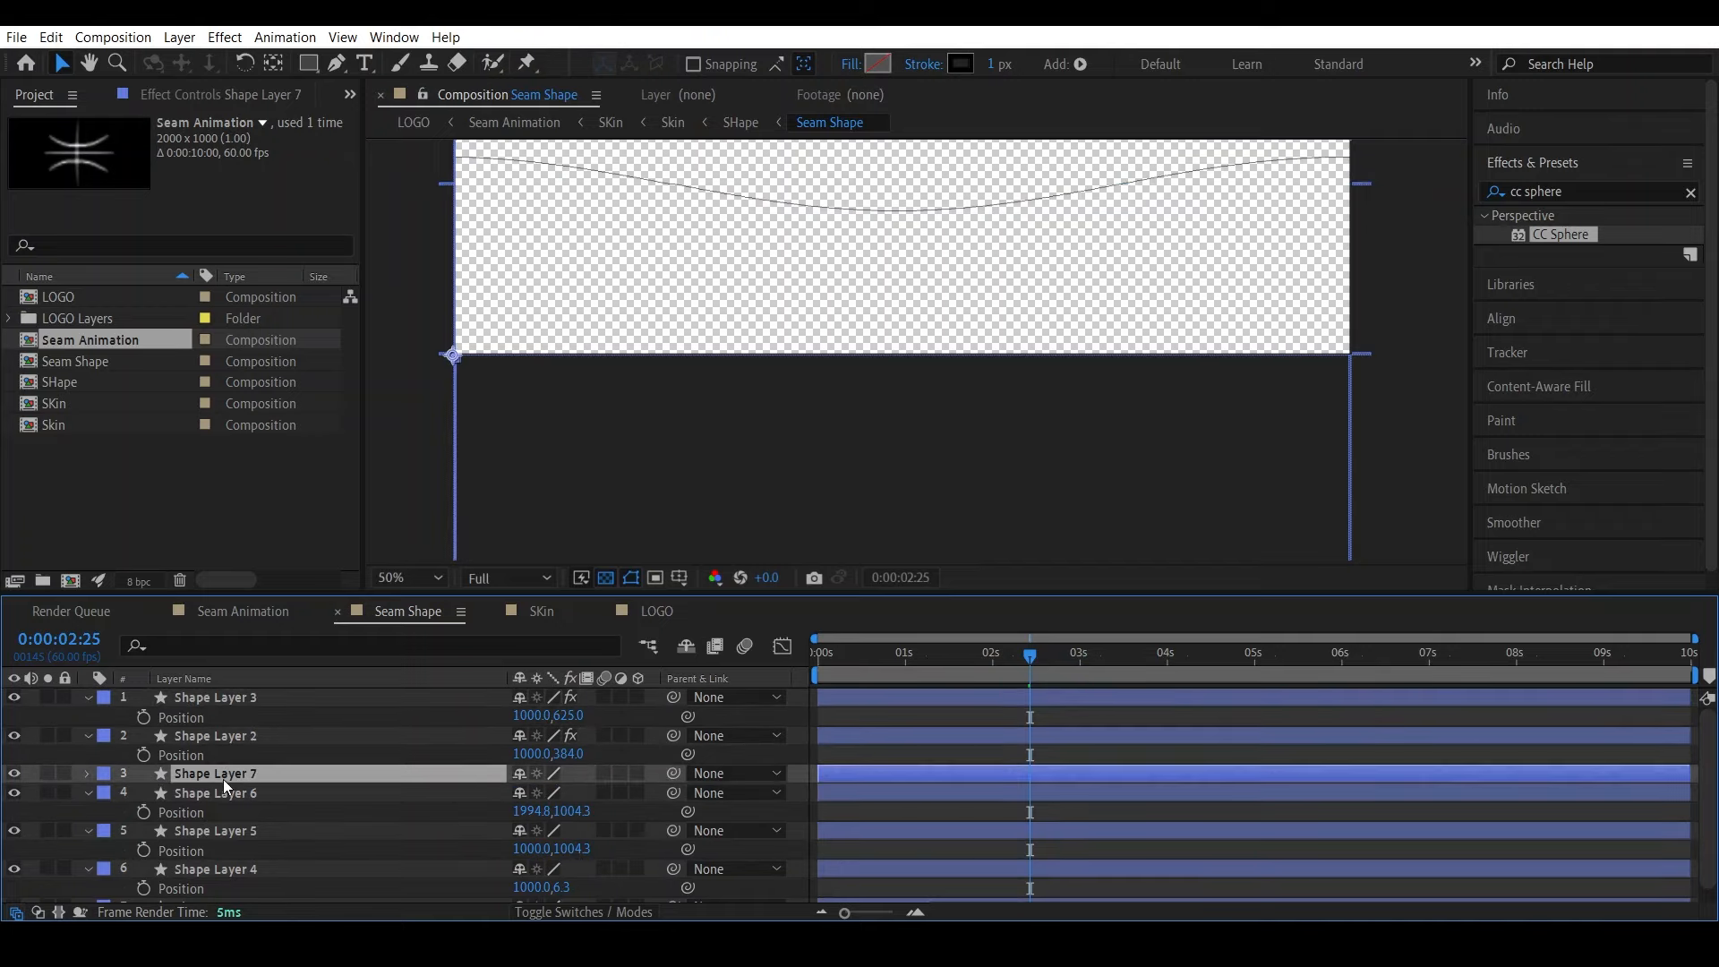
pyautogui.click(14, 774)
pyautogui.click(14, 775)
# Nudge Shape Layer 5 up at the composition's bottom edge until its Y position is 1004.1
pyautogui.click(810, 806)
pyautogui.scroll(7, 858, 428)
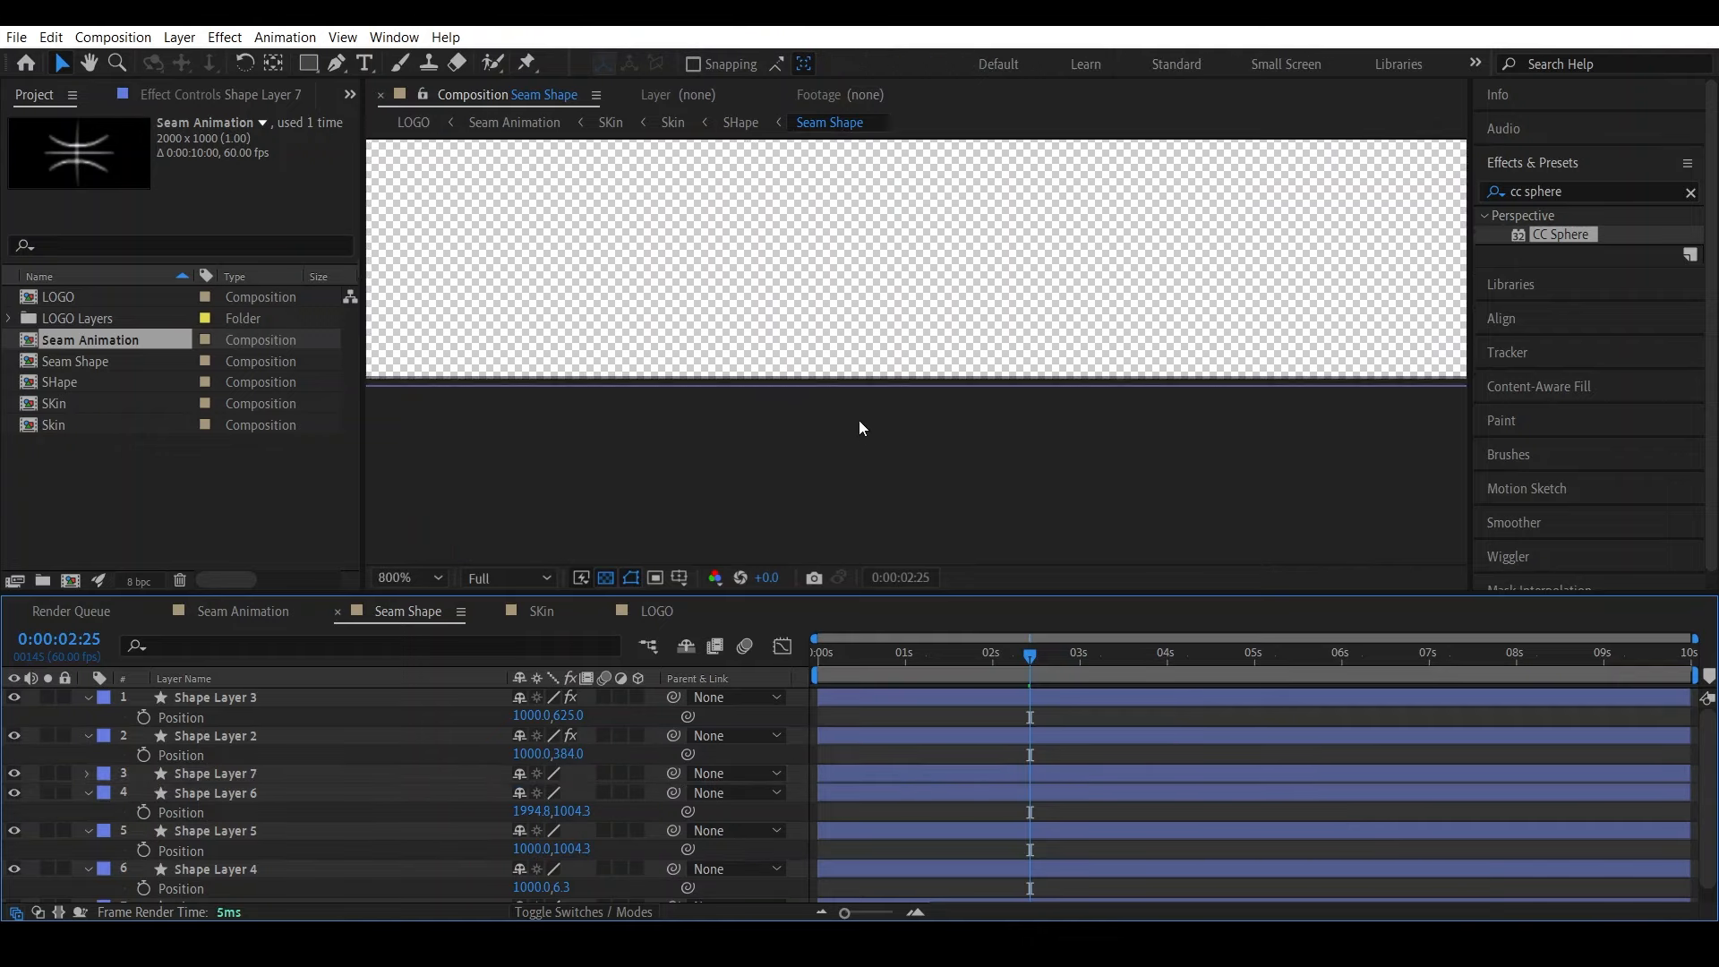
pyautogui.press('h')
pyautogui.moveTo(859, 376); pyautogui.dragTo(848, 326)
pyautogui.press('v')
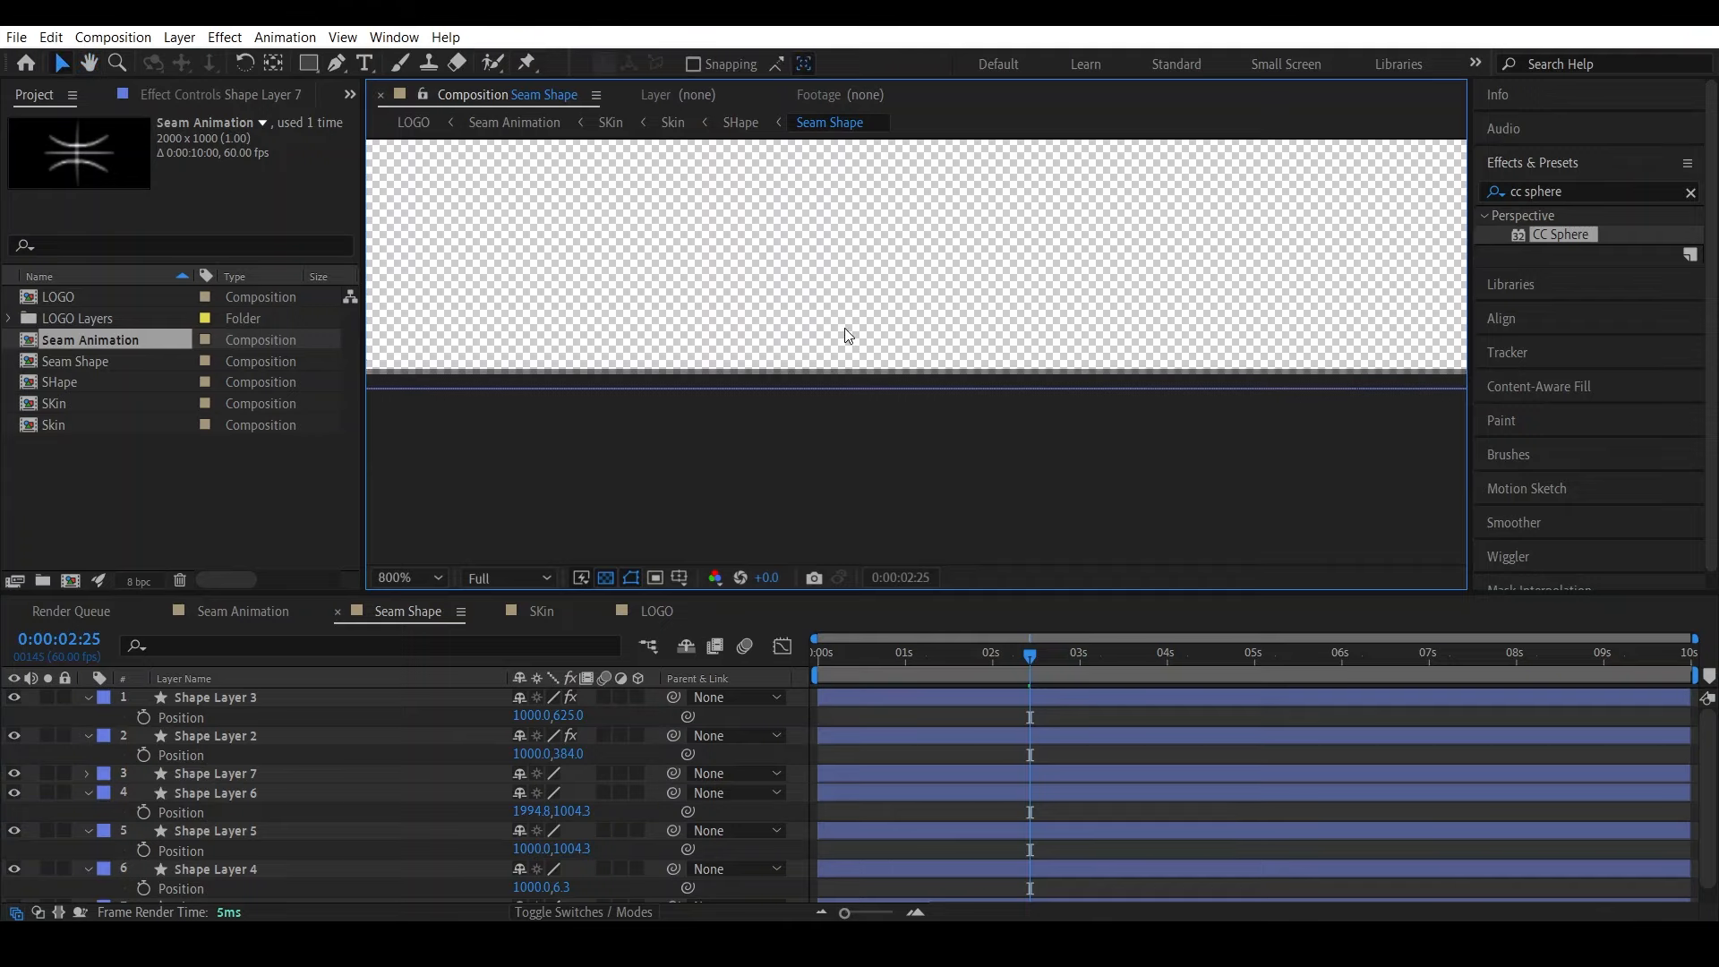
pyautogui.click(857, 419)
pyautogui.press('Up')
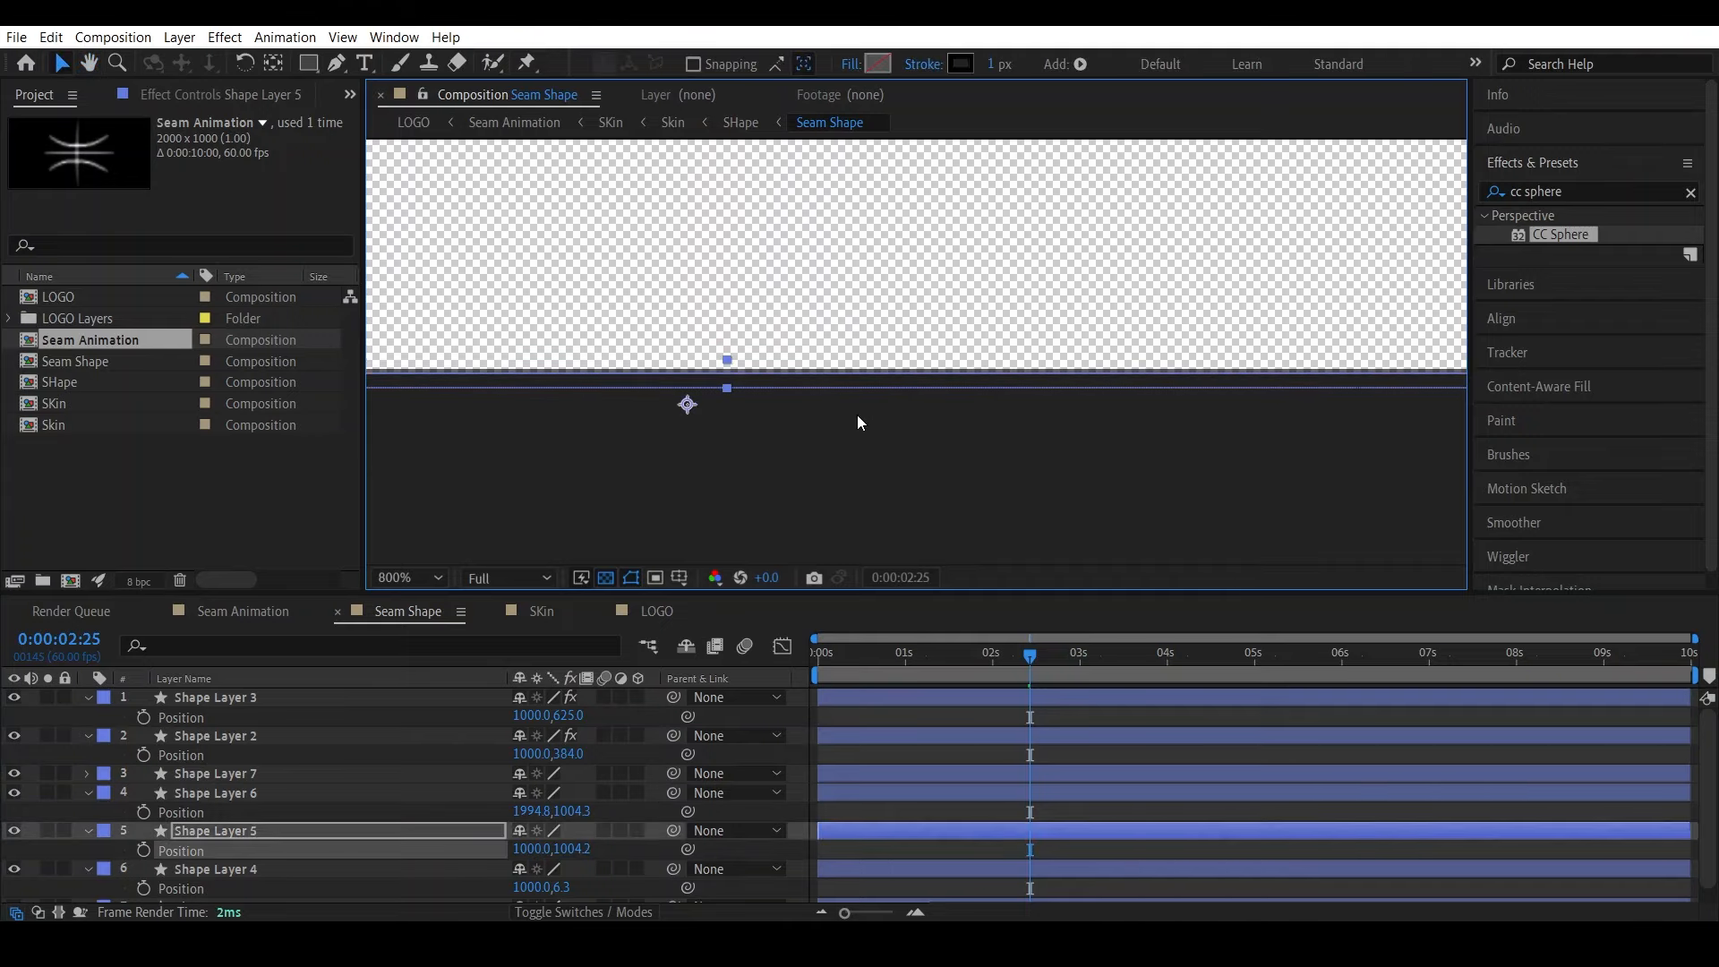
pyautogui.press('Up')
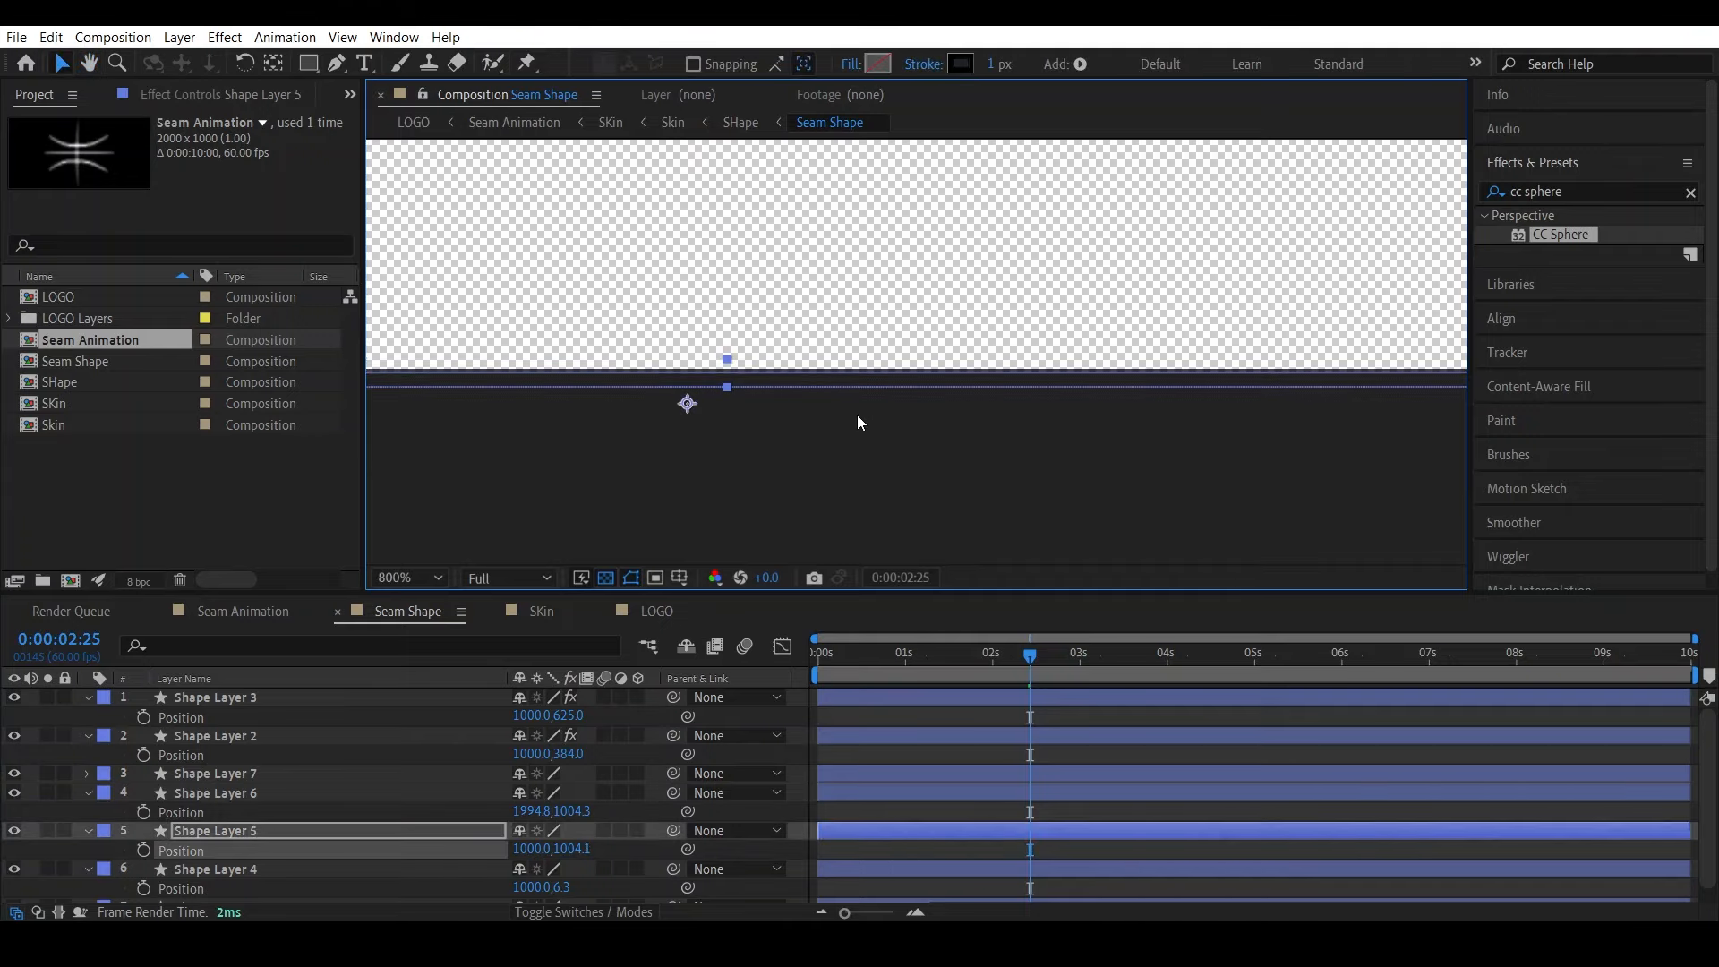
# Nudge Shape Layer 4, the line along the composition's top edge, up until its Y position is 5.3
pyautogui.scroll(-2, 861, 376)
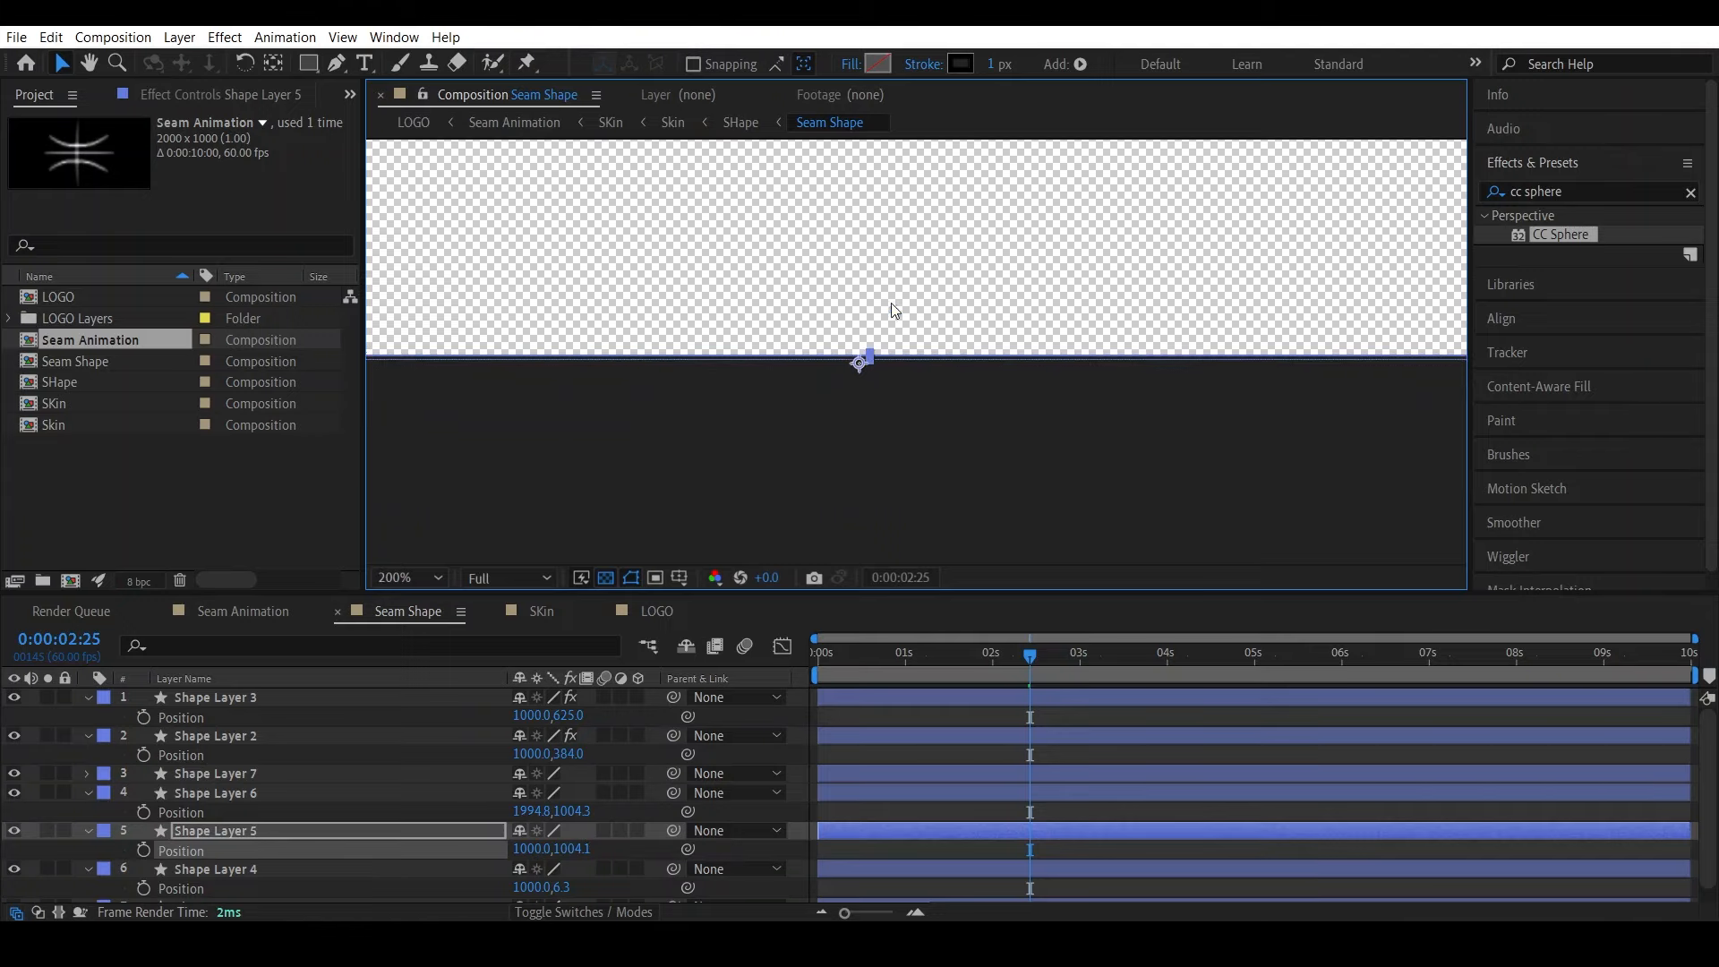
pyautogui.press('space')
pyautogui.moveTo(922, 238); pyautogui.dragTo(928, 609)
pyautogui.scroll(-1, 927, 498)
pyautogui.moveTo(958, 277); pyautogui.dragTo(982, 844)
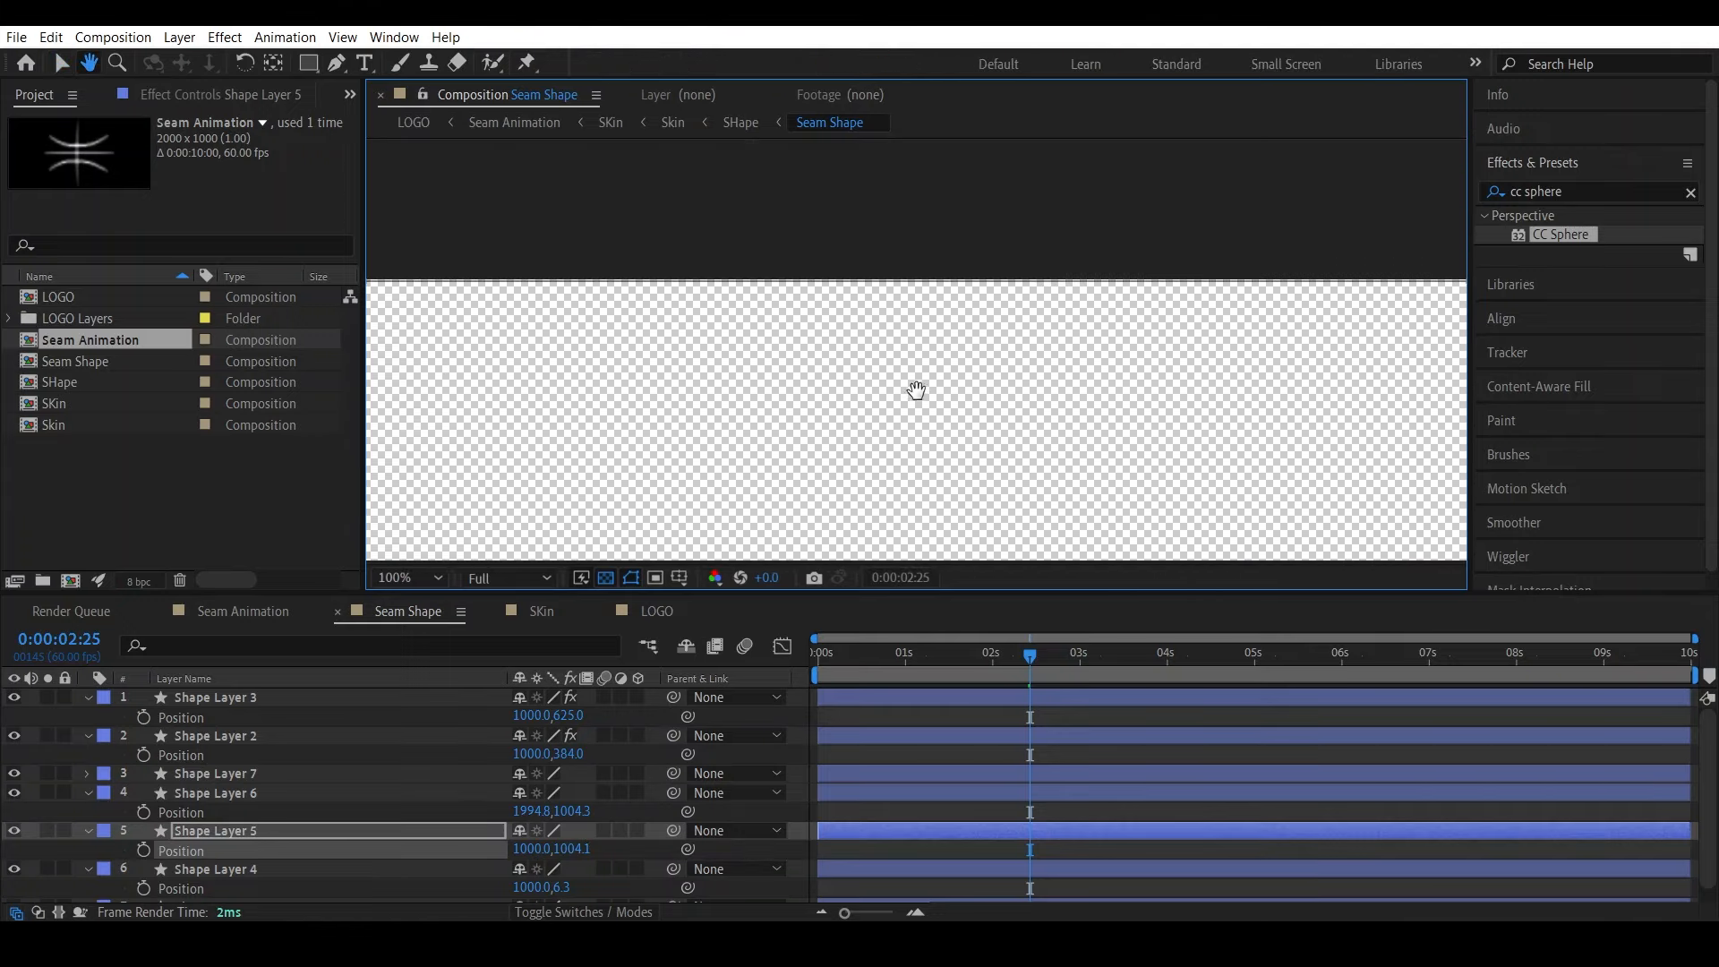
pyautogui.scroll(2, 921, 349)
pyautogui.moveTo(924, 272); pyautogui.dragTo(937, 307)
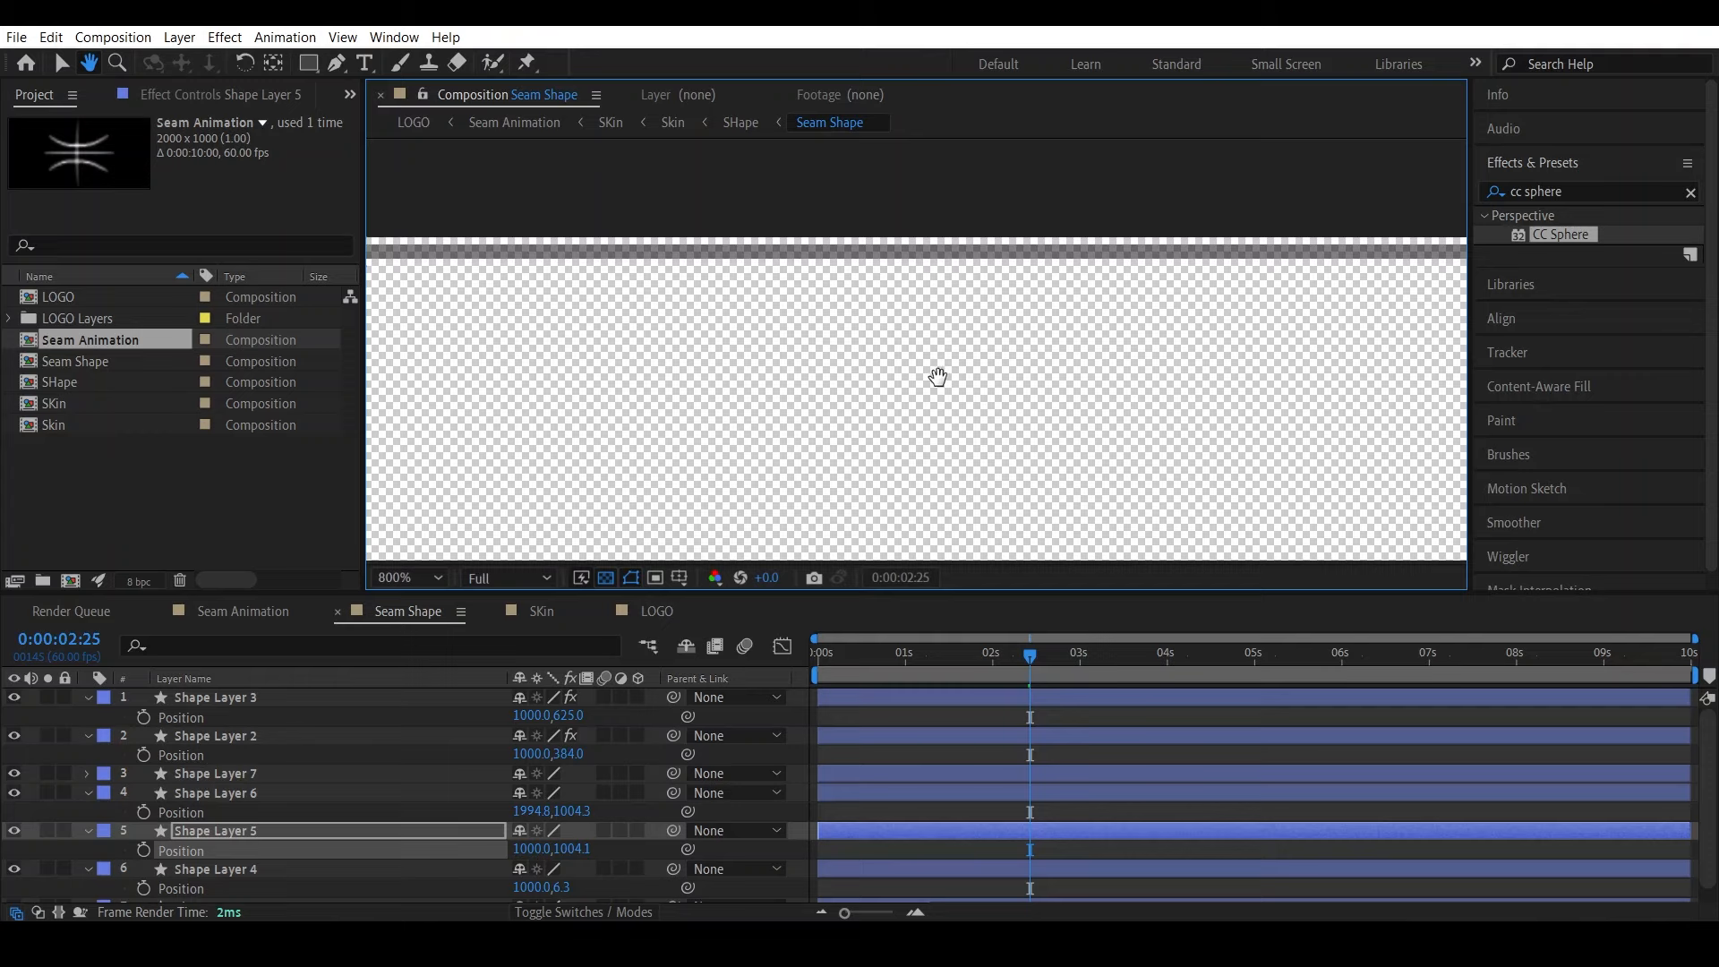
pyautogui.scroll(1, 935, 376)
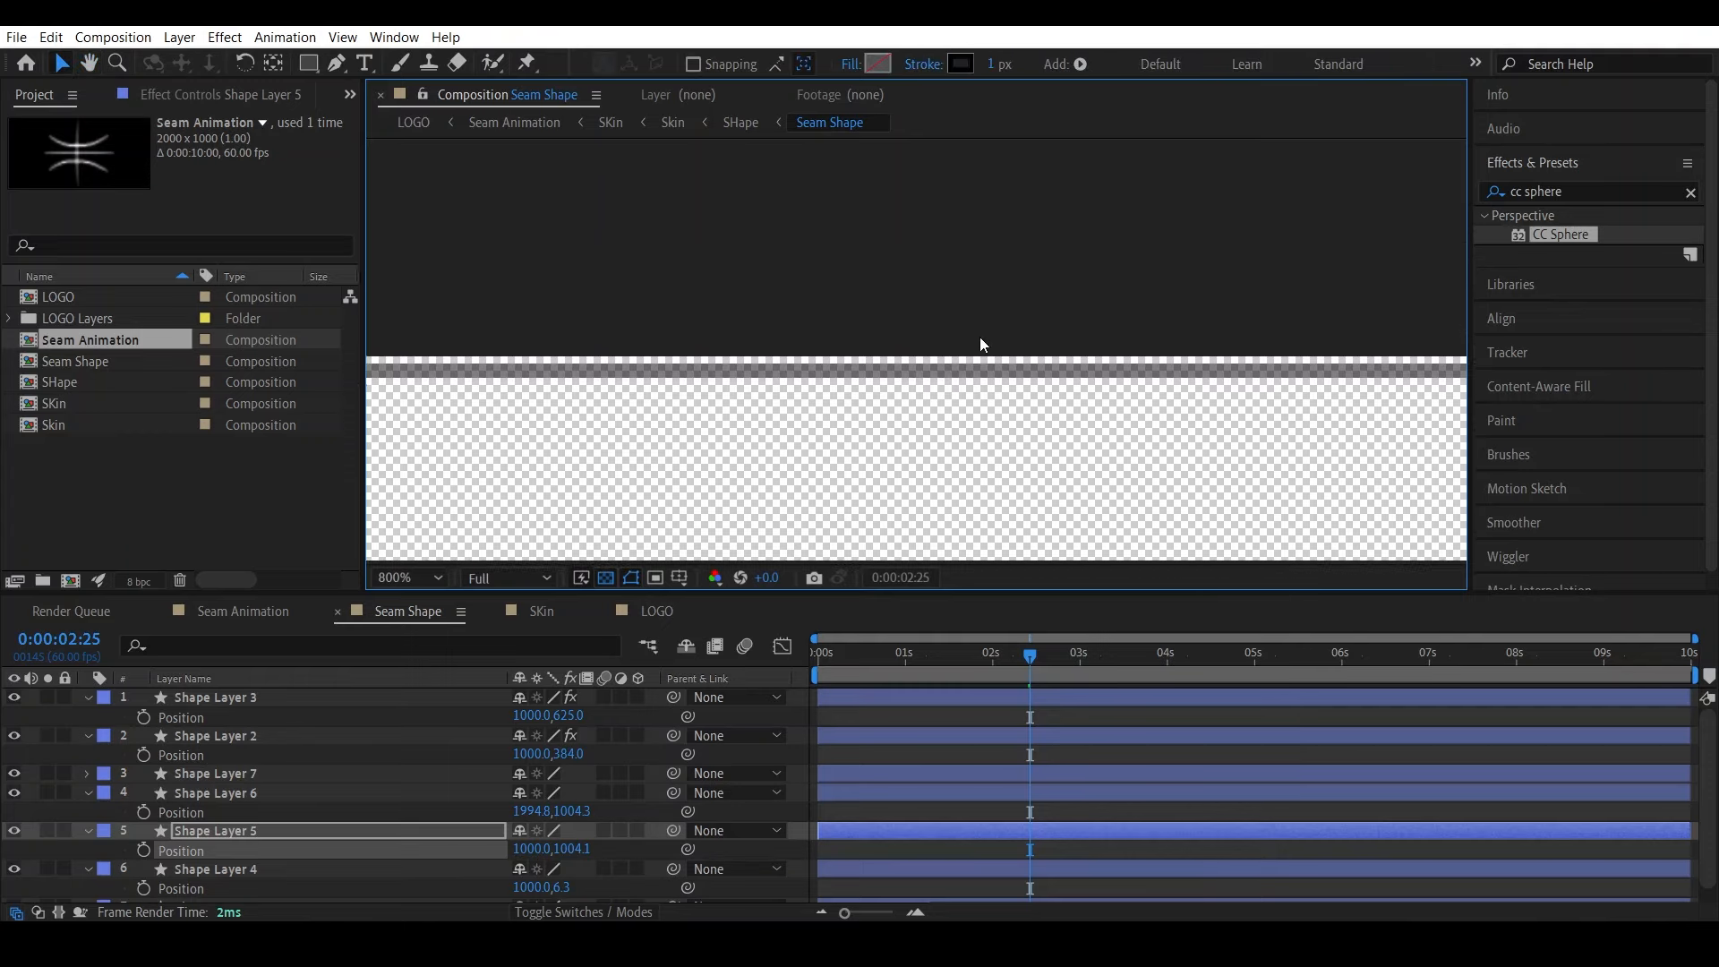
pyautogui.click(985, 244)
pyautogui.moveTo(997, 224); pyautogui.dragTo(940, 444)
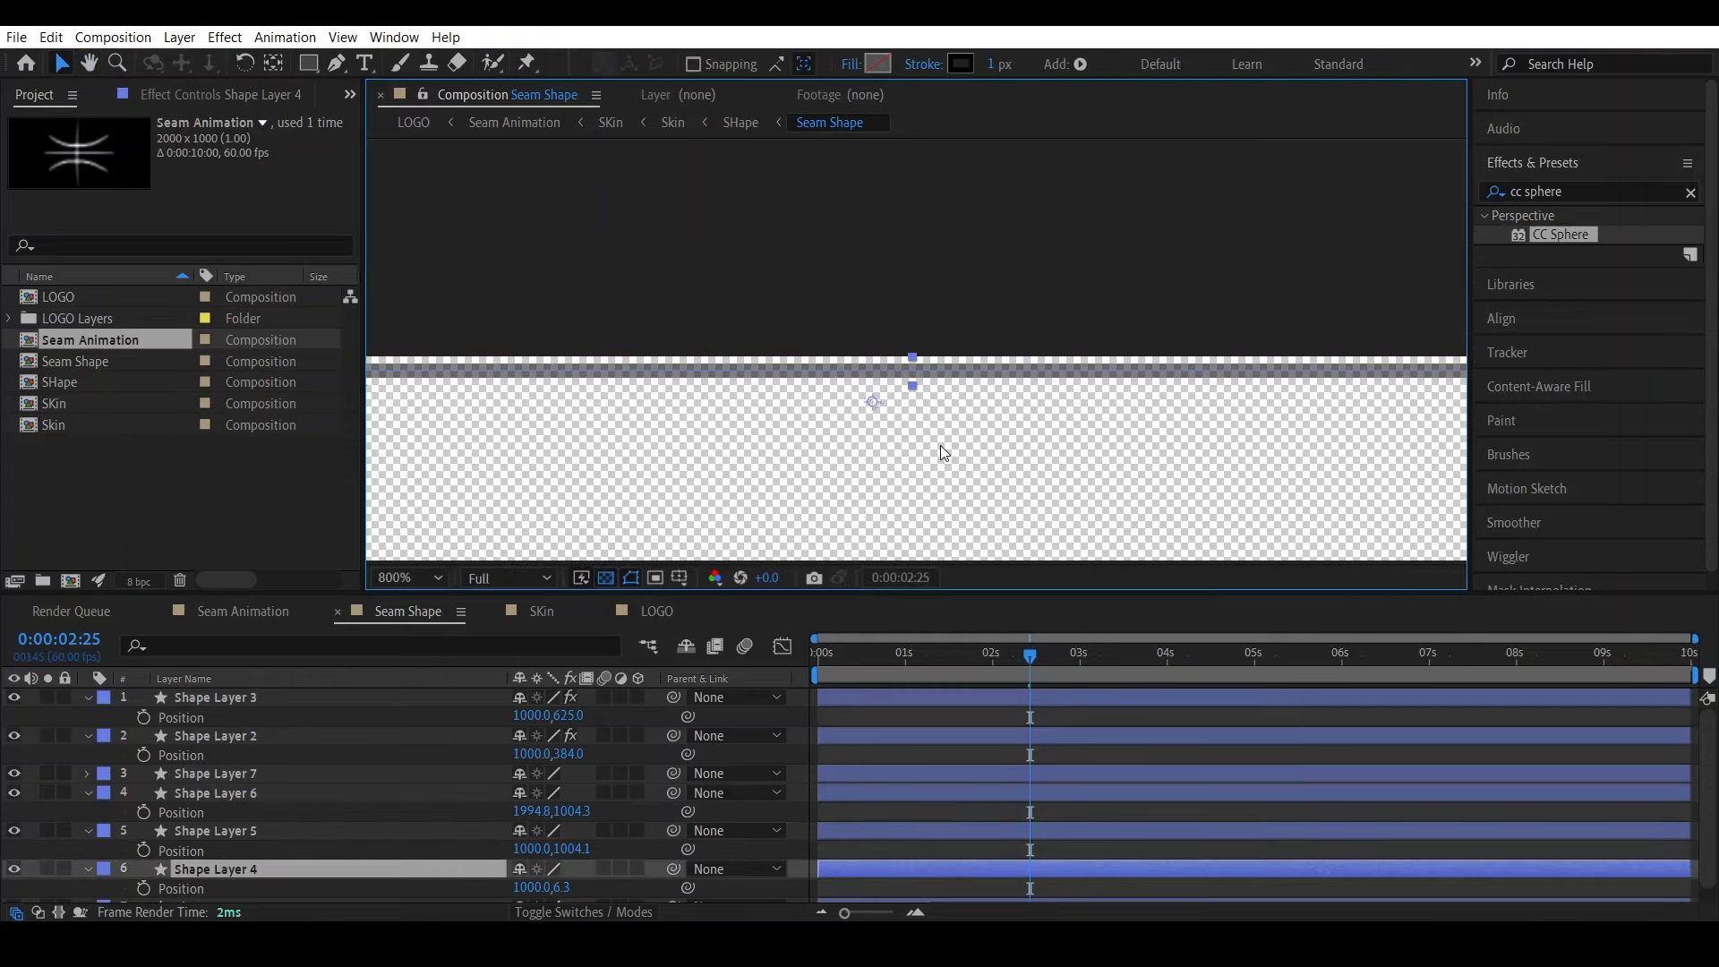
pyautogui.press('Up')
pyautogui.press('Up')
pyautogui.press('Up')
pyautogui.press('Up')
pyautogui.press('Up')
pyautogui.press('Up')
pyautogui.press('Up')
pyautogui.press('Up')
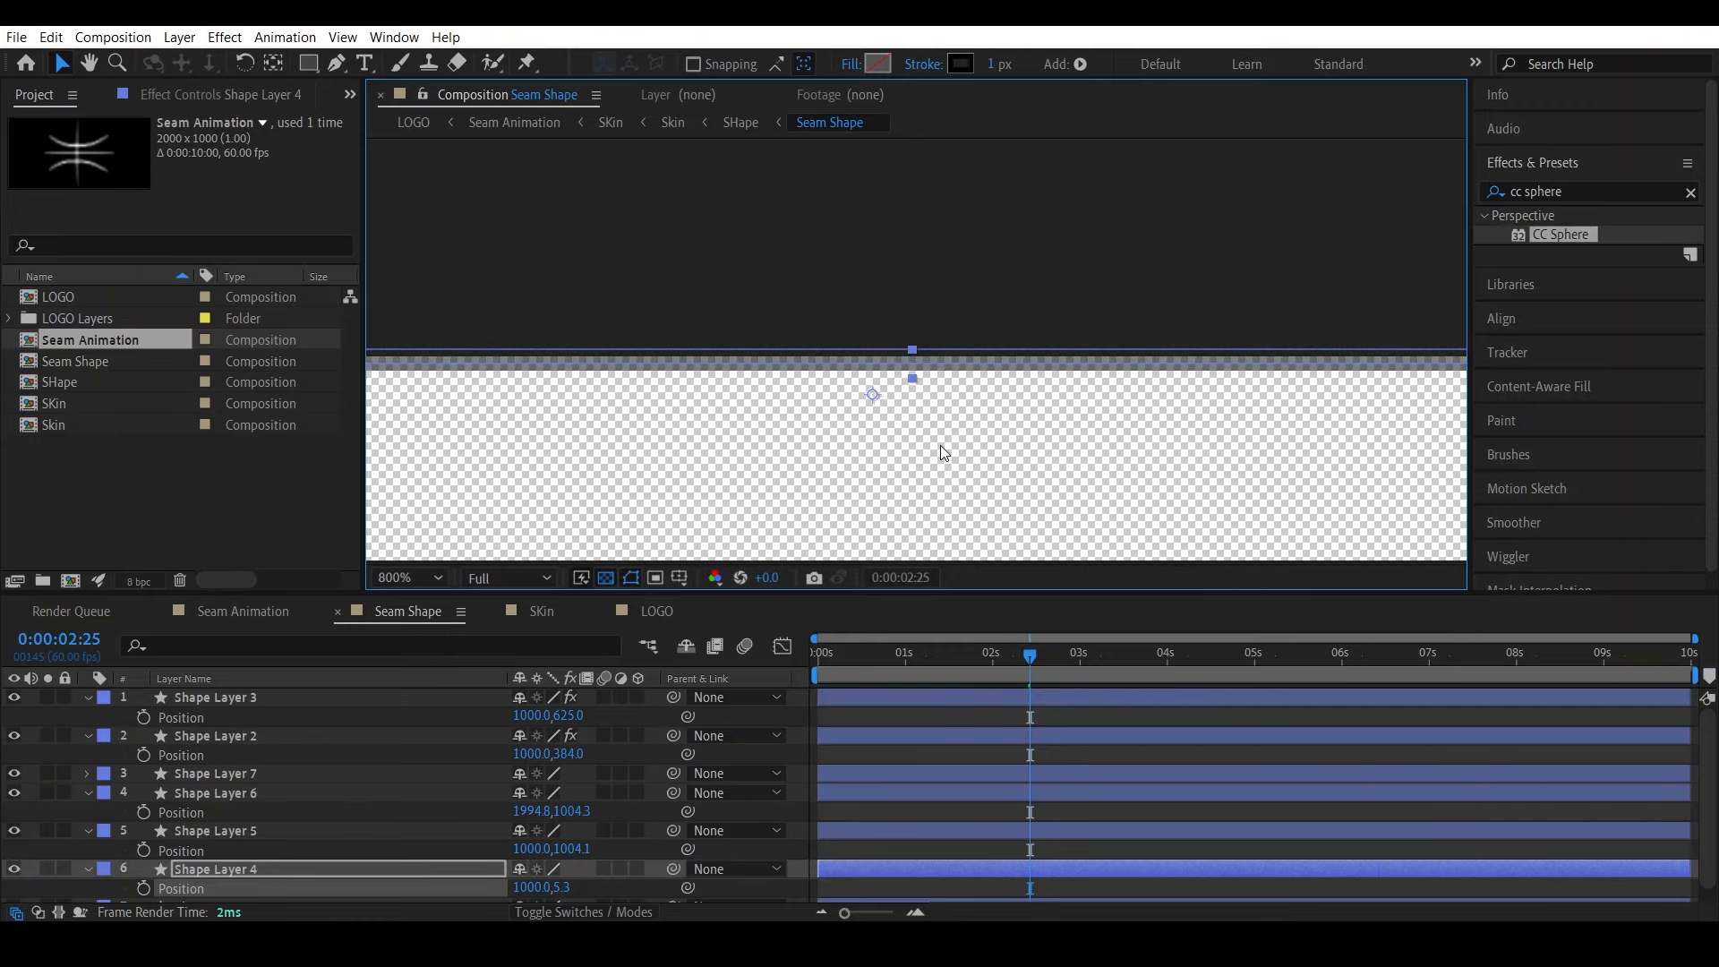
# Fit the whole Seam Shape composition in the viewer and return to the LOGO composition to check the ball's seams
pyautogui.click(799, 755)
pyautogui.click(401, 576)
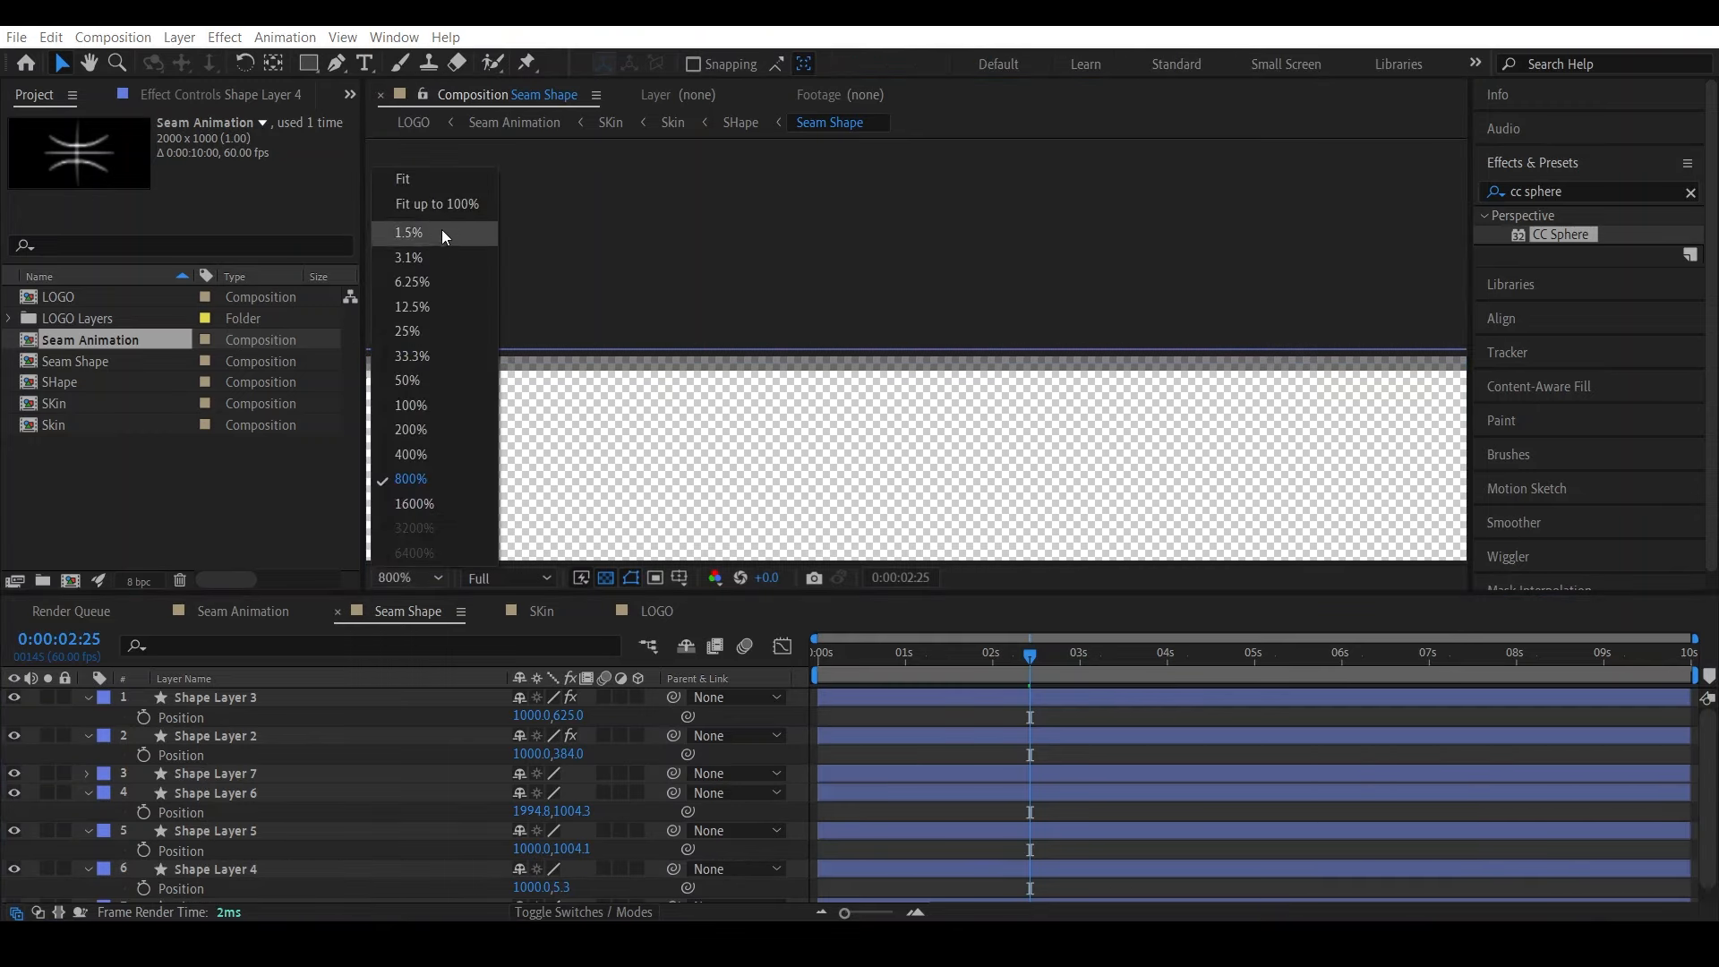
pyautogui.click(436, 176)
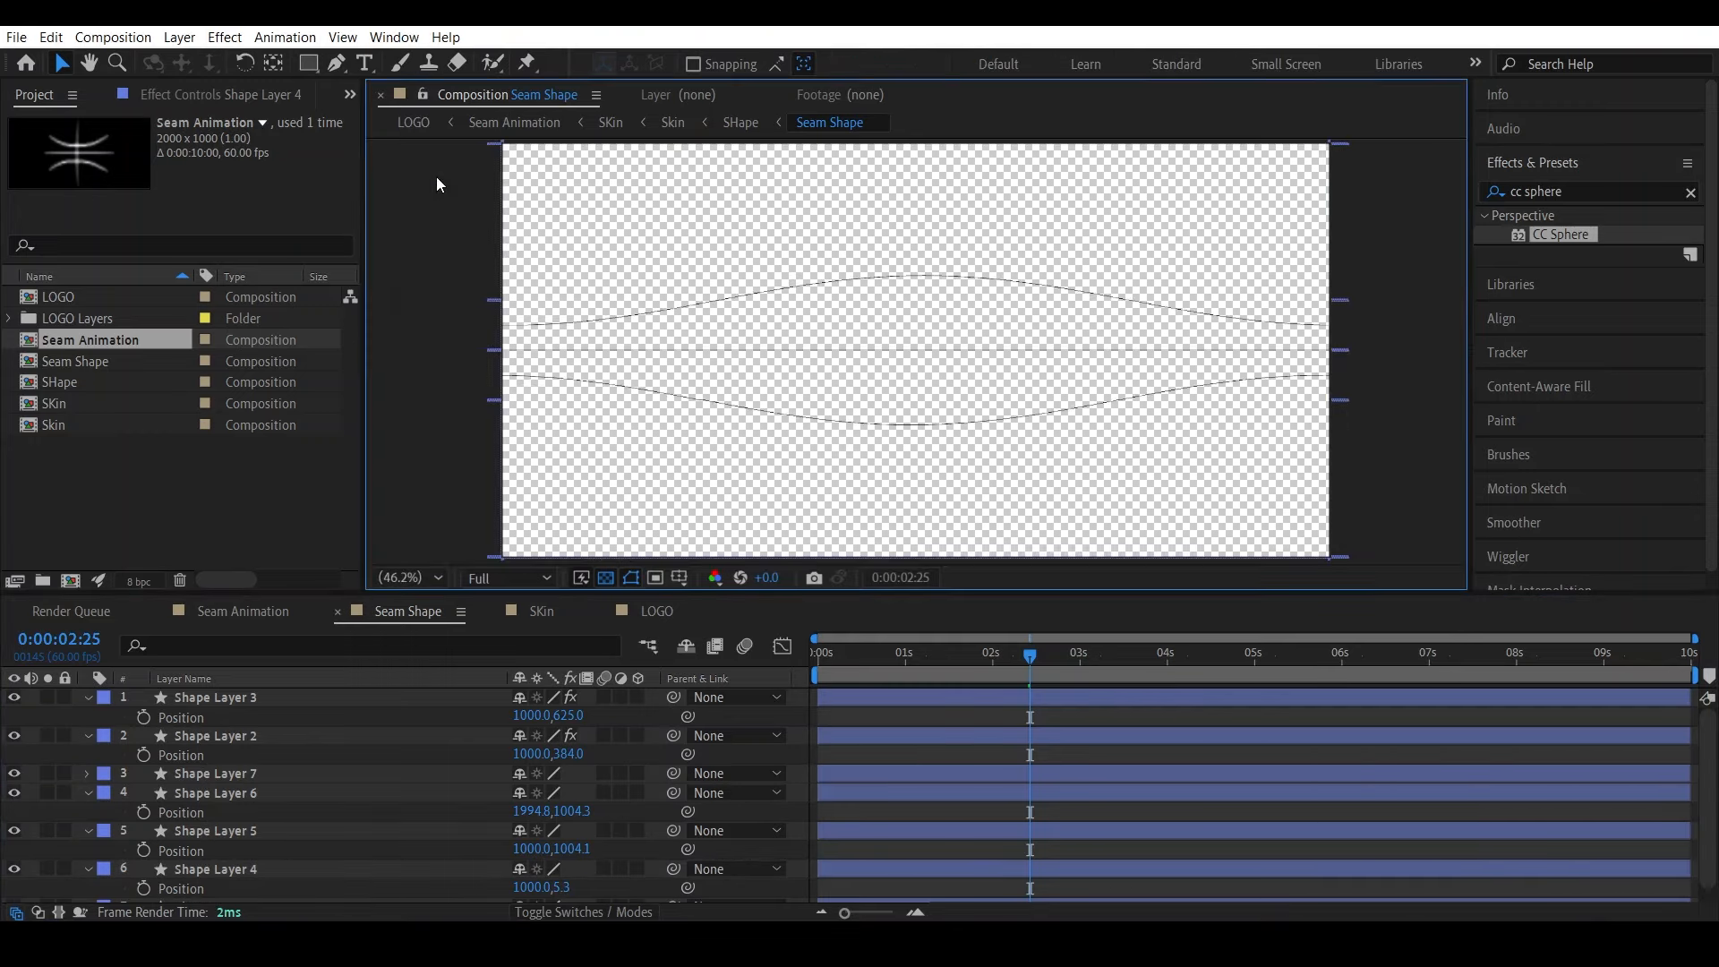
pyautogui.click(803, 754)
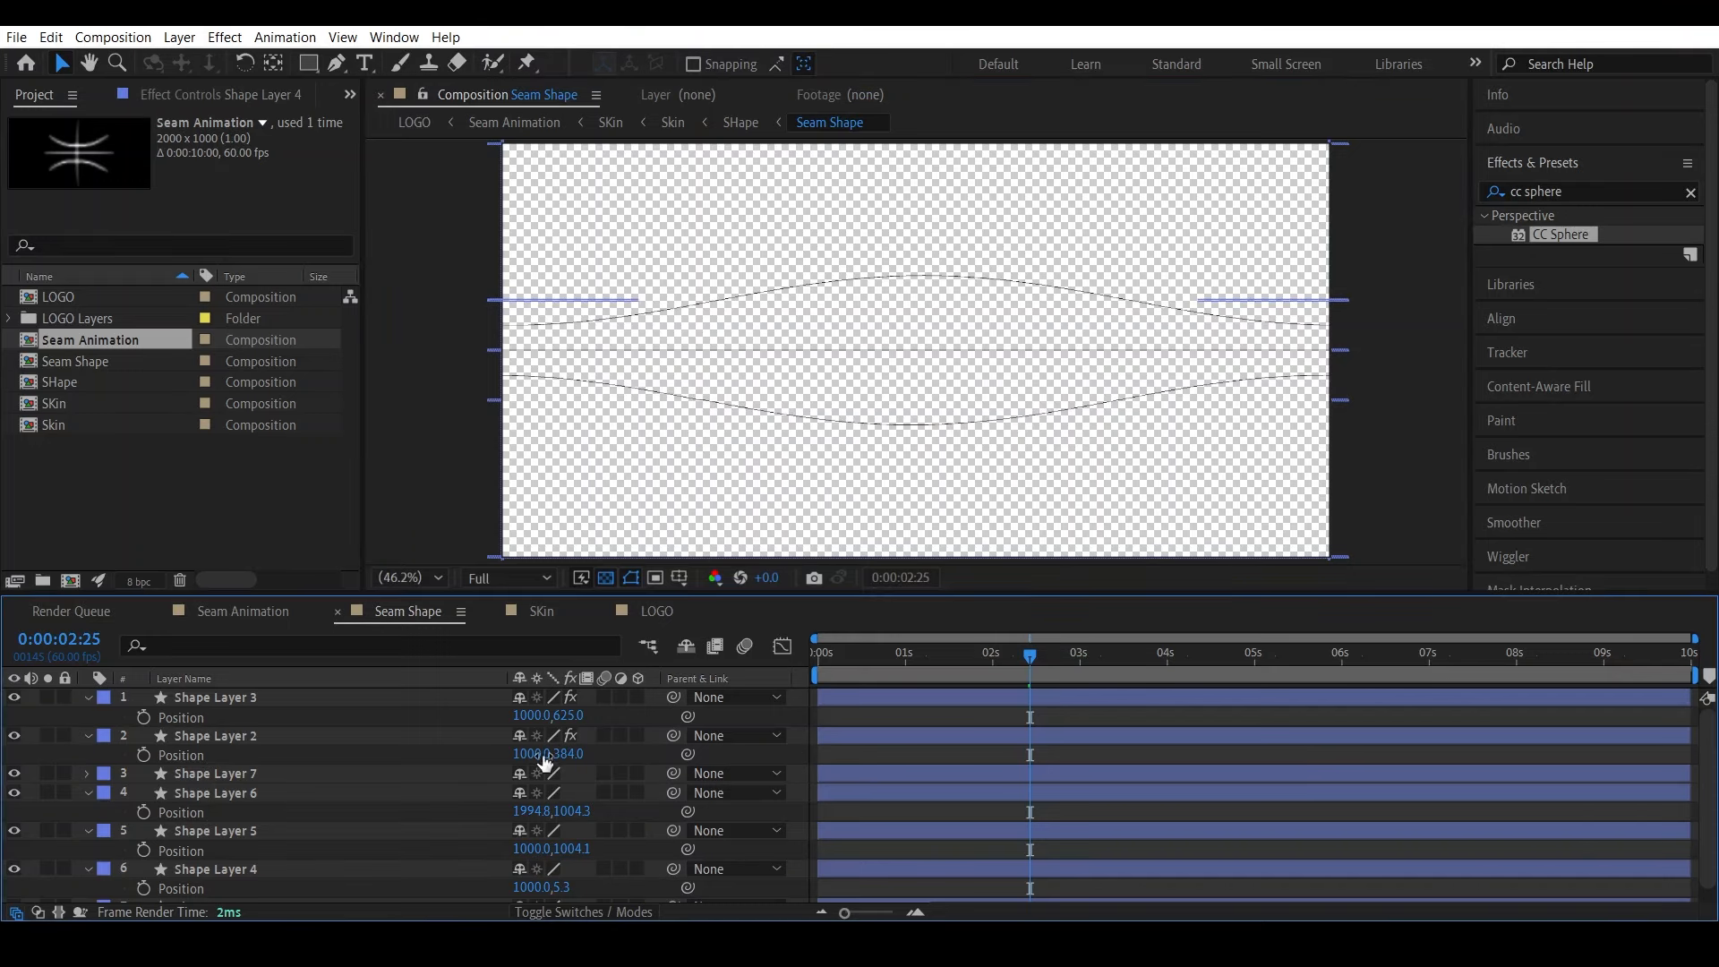
pyautogui.click(658, 610)
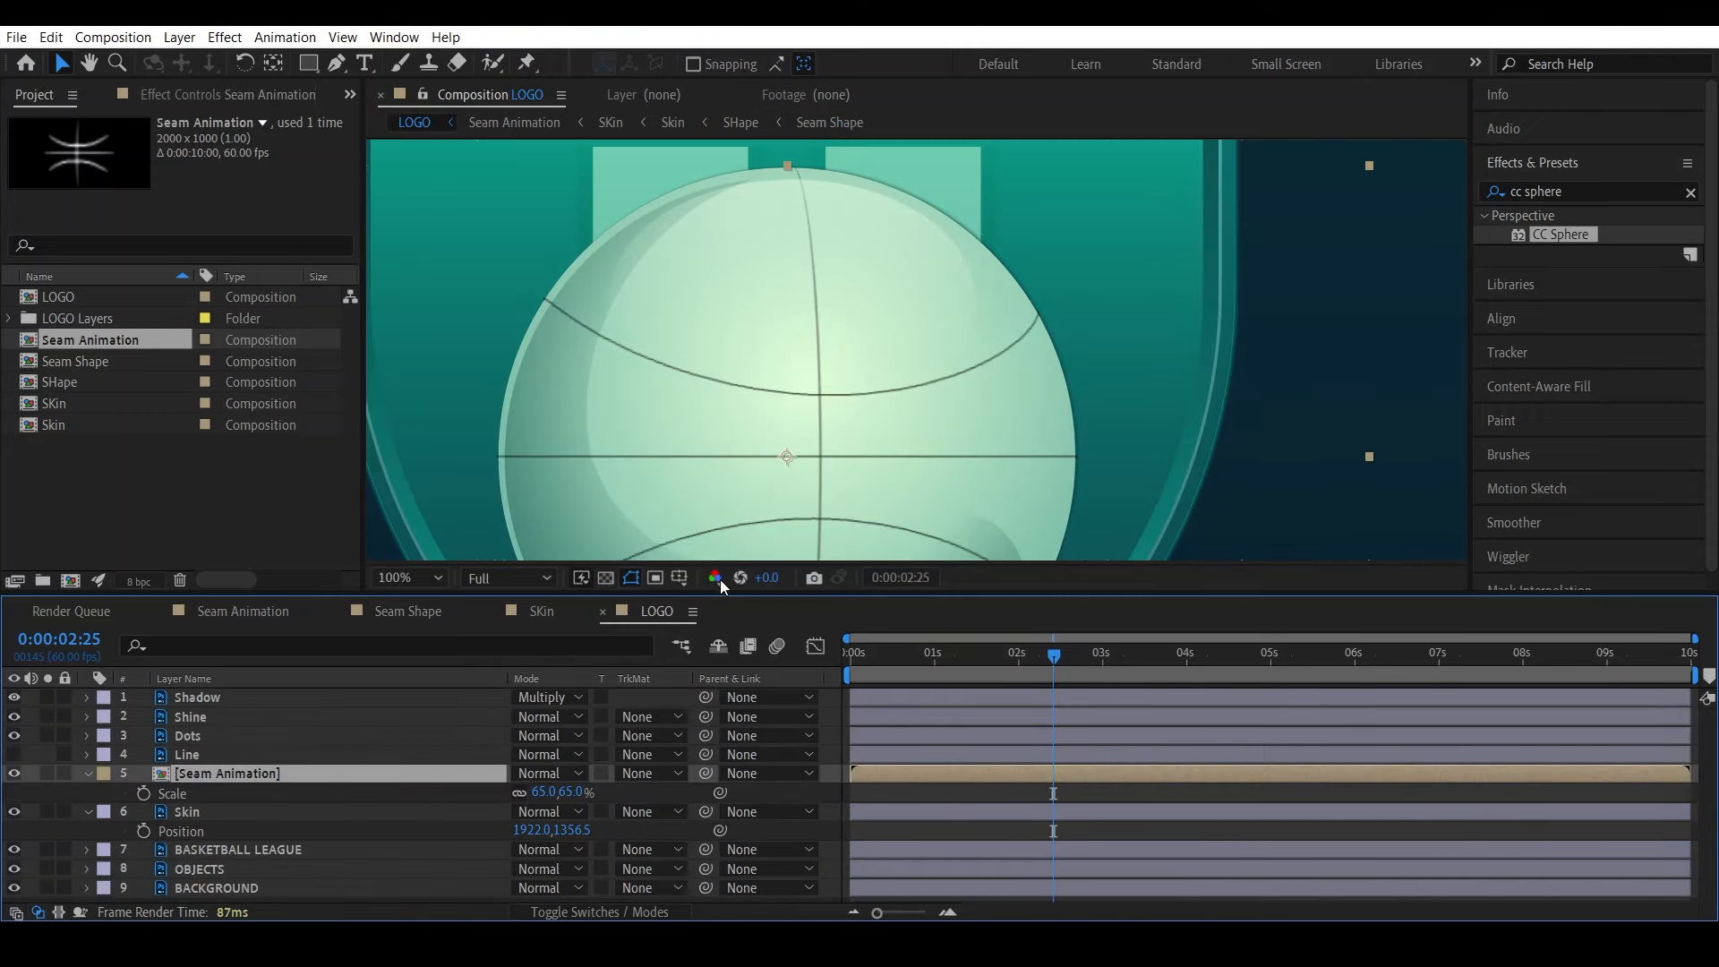
pyautogui.scroll(-3, 931, 363)
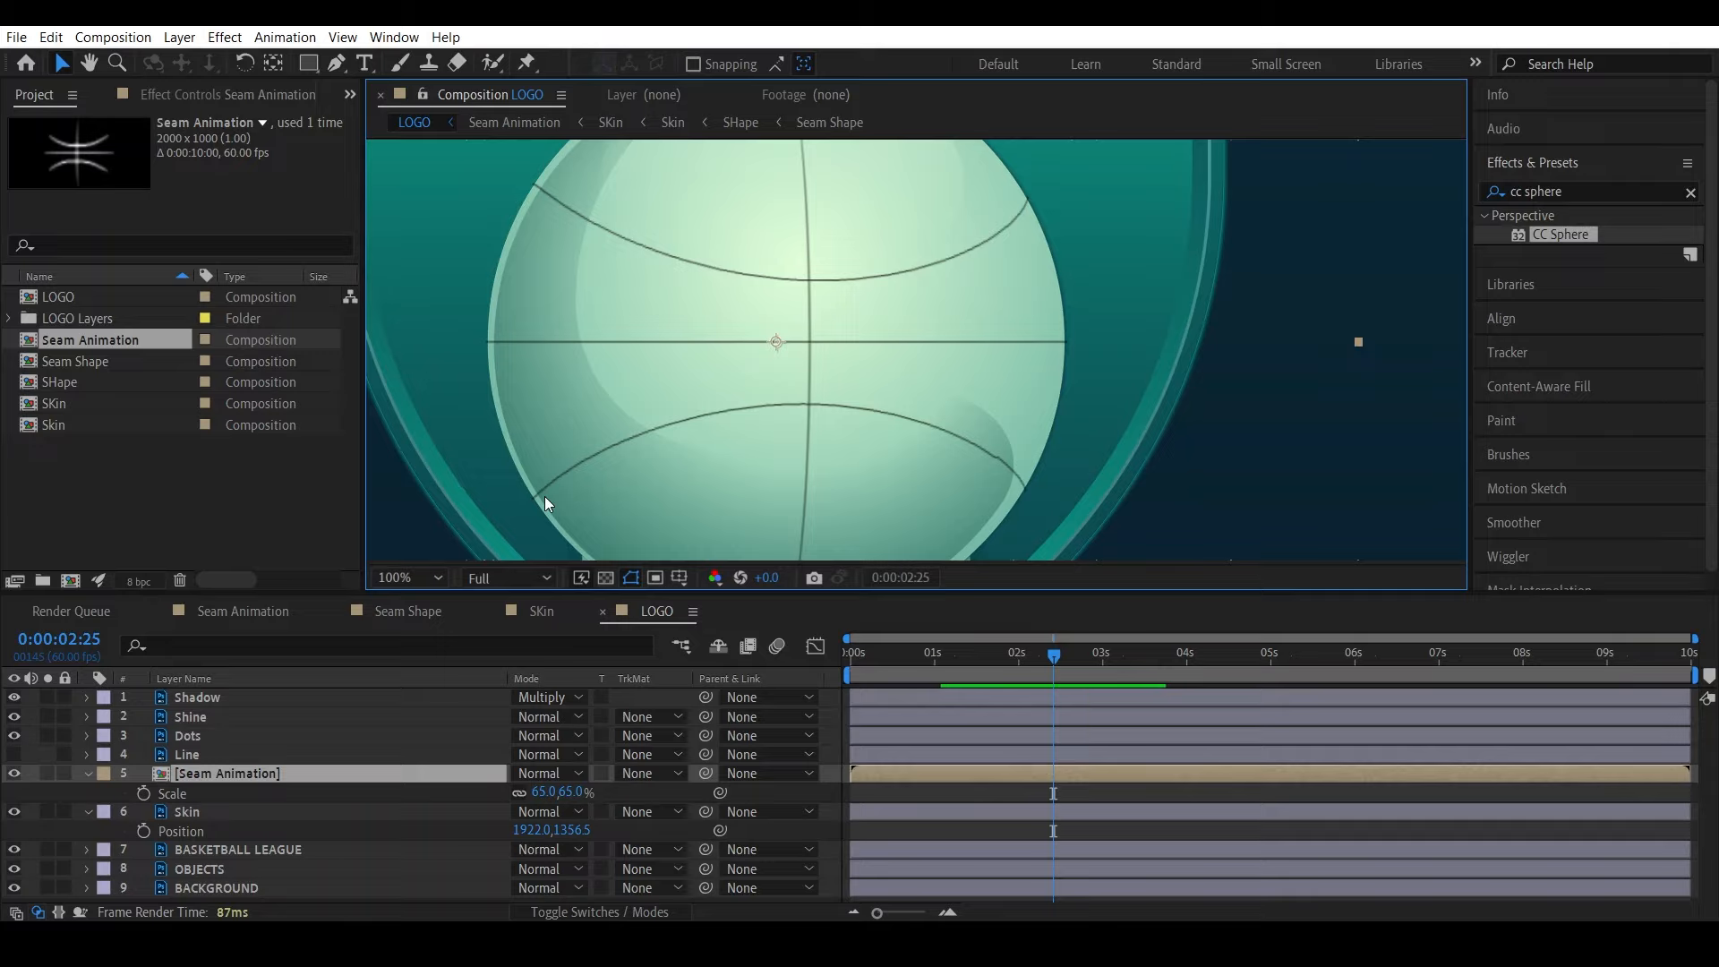
# Add a Stroke layer style to the Seam Animation layer and set its color to black (000000)
pyautogui.rightClick(247, 781)
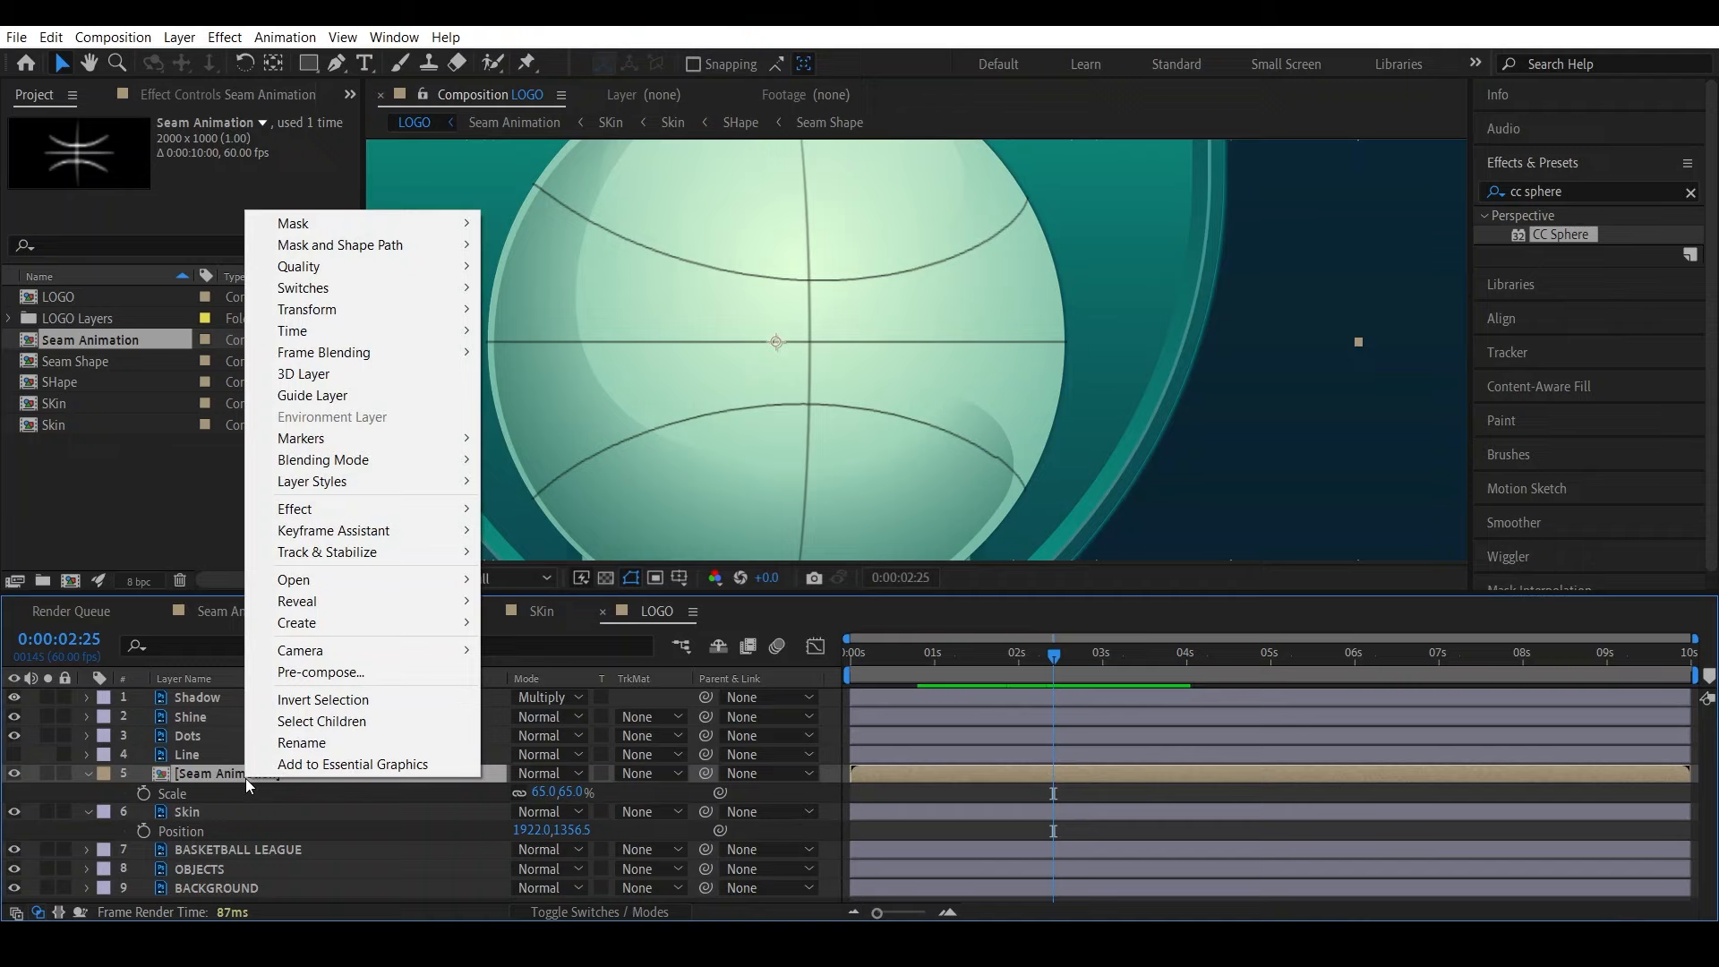
pyautogui.moveTo(473, 484)
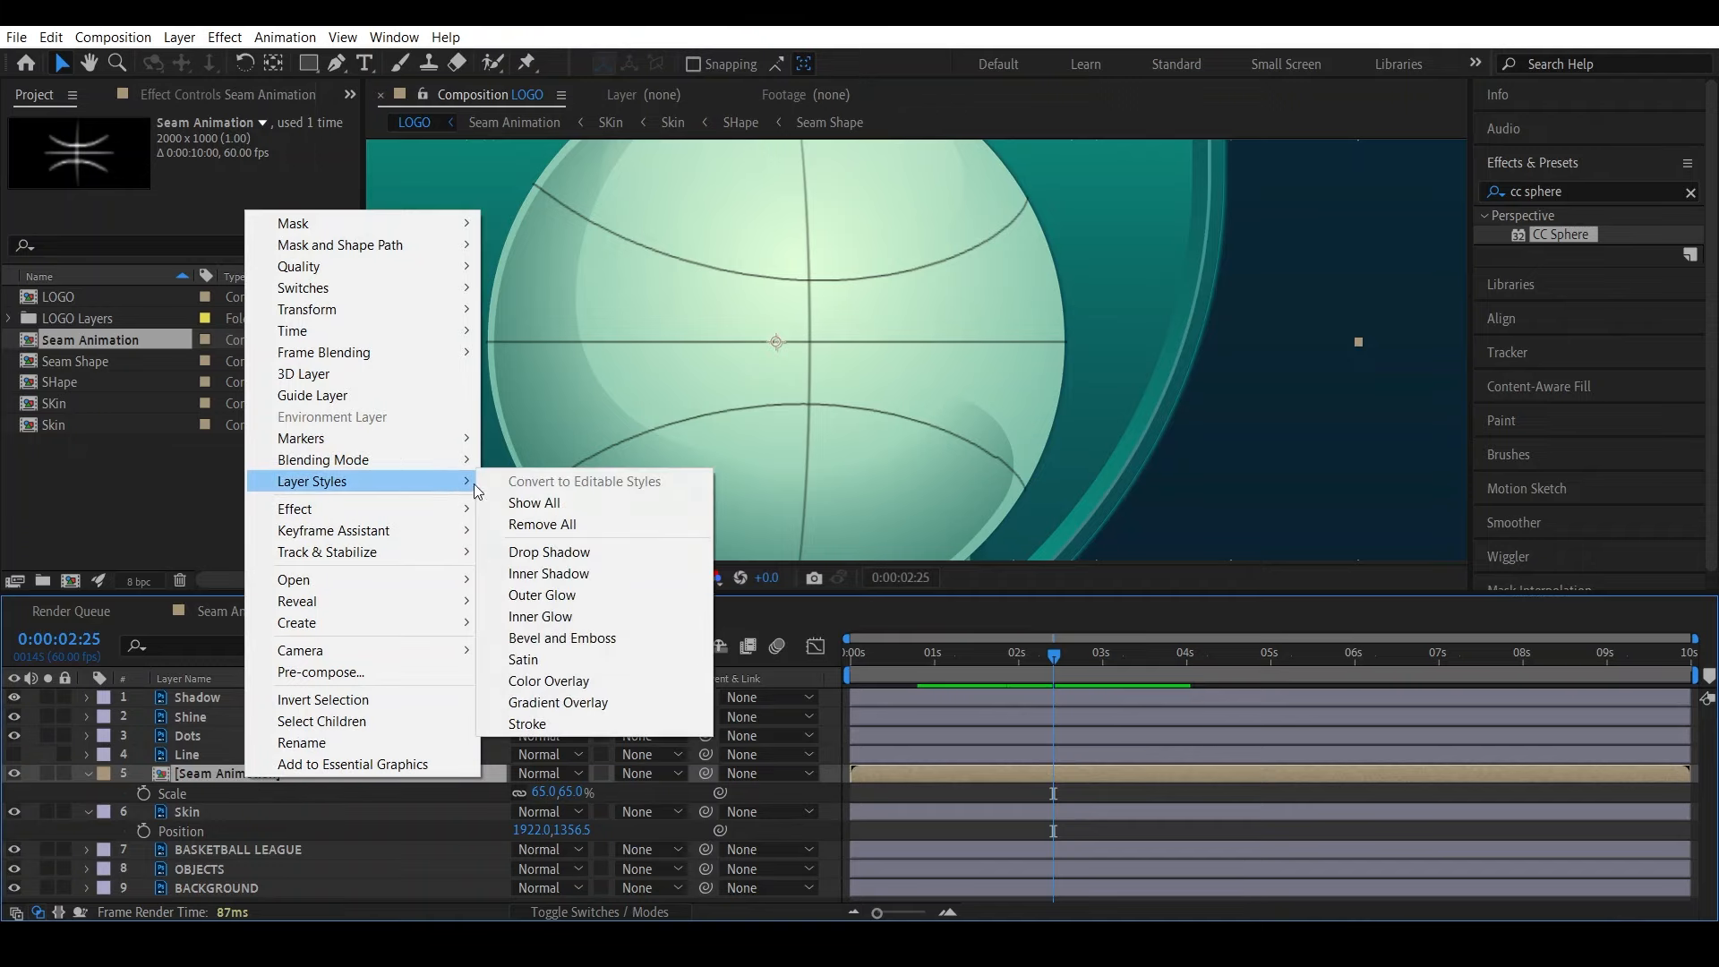
pyautogui.click(557, 722)
pyautogui.click(125, 851)
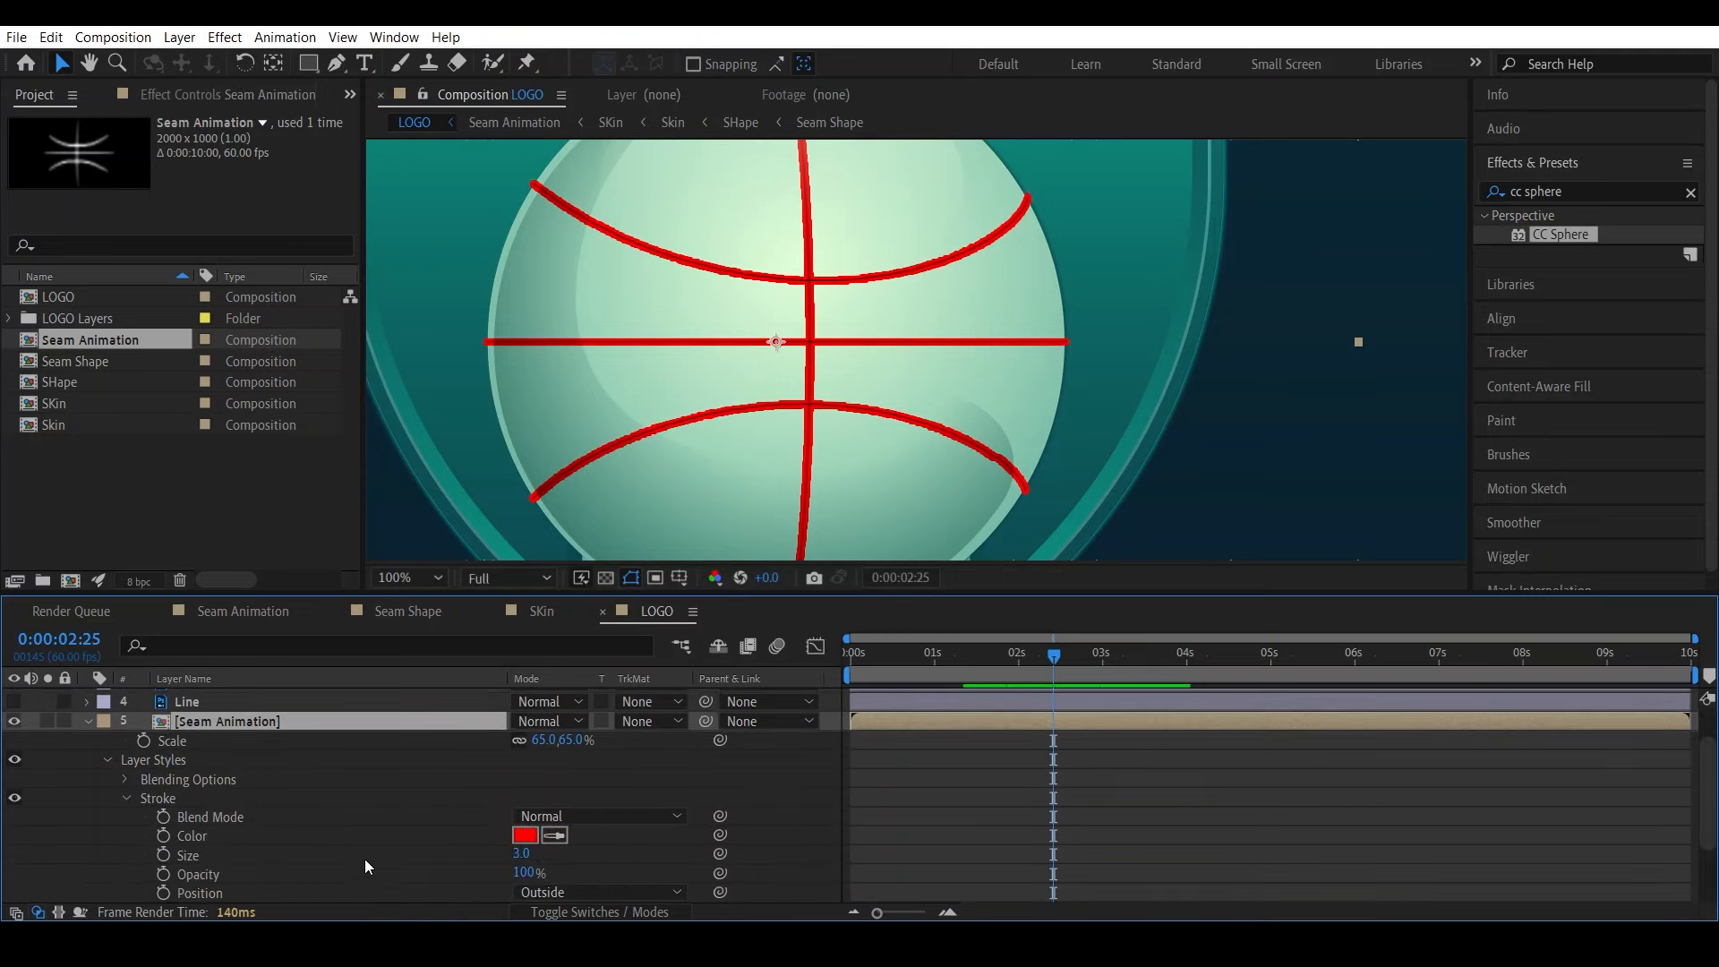
pyautogui.click(526, 839)
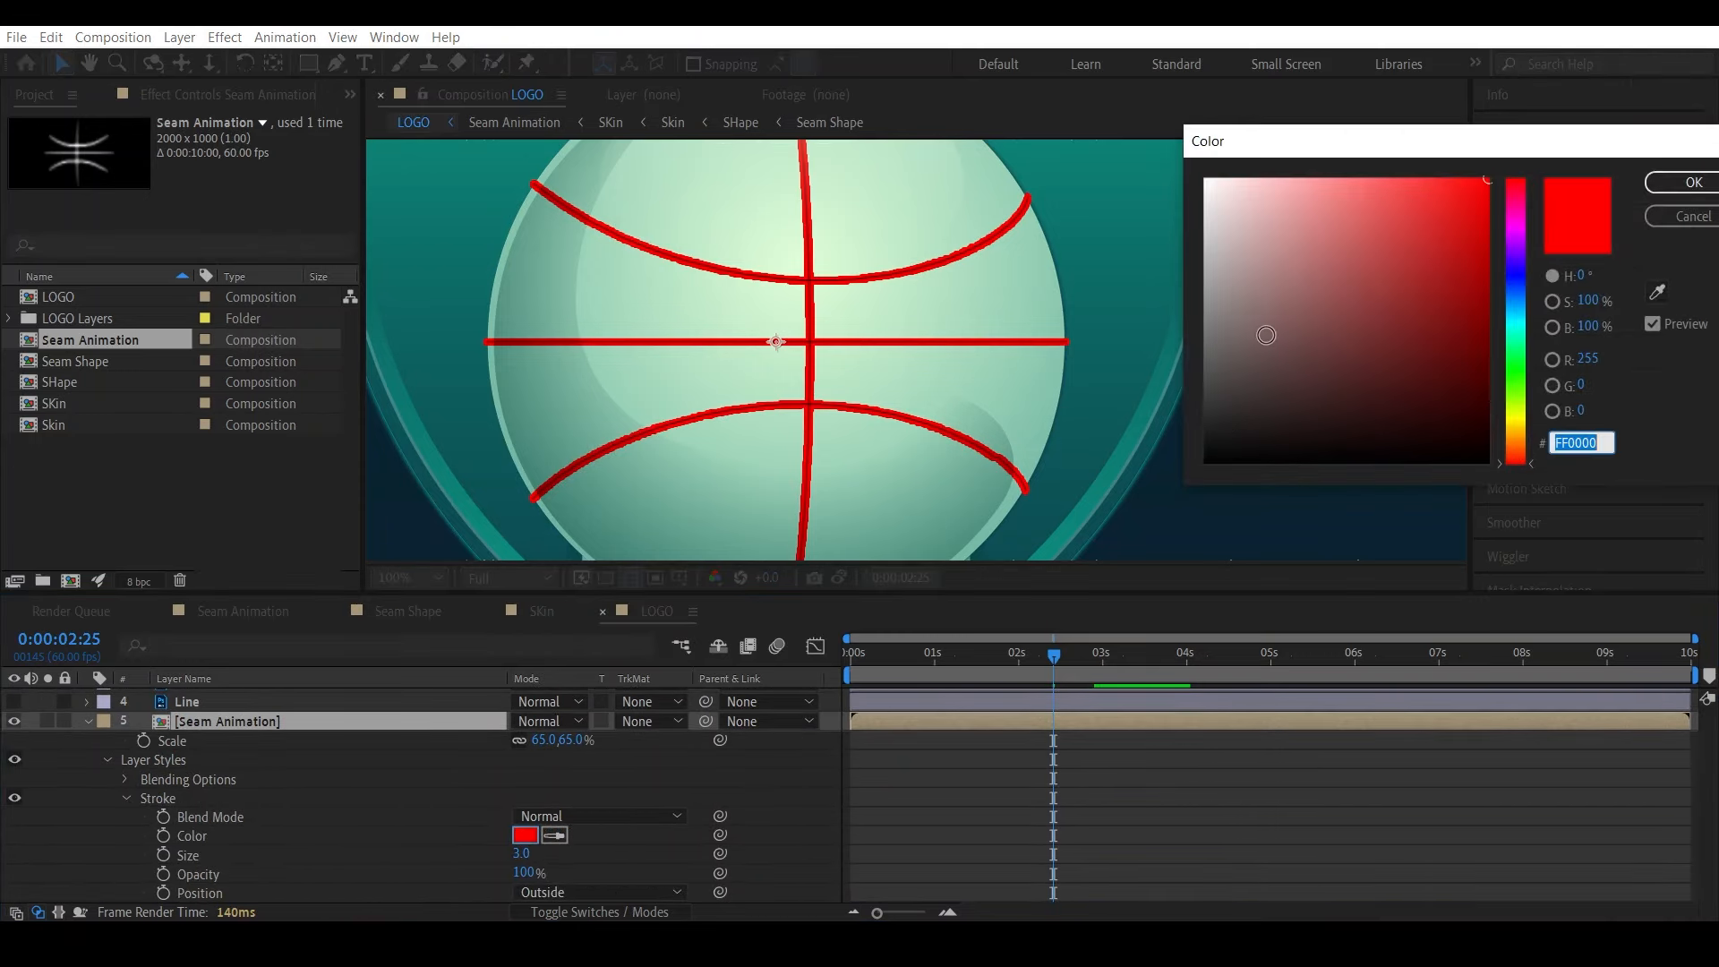
pyautogui.moveTo(1230, 410); pyautogui.dragTo(1153, 521)
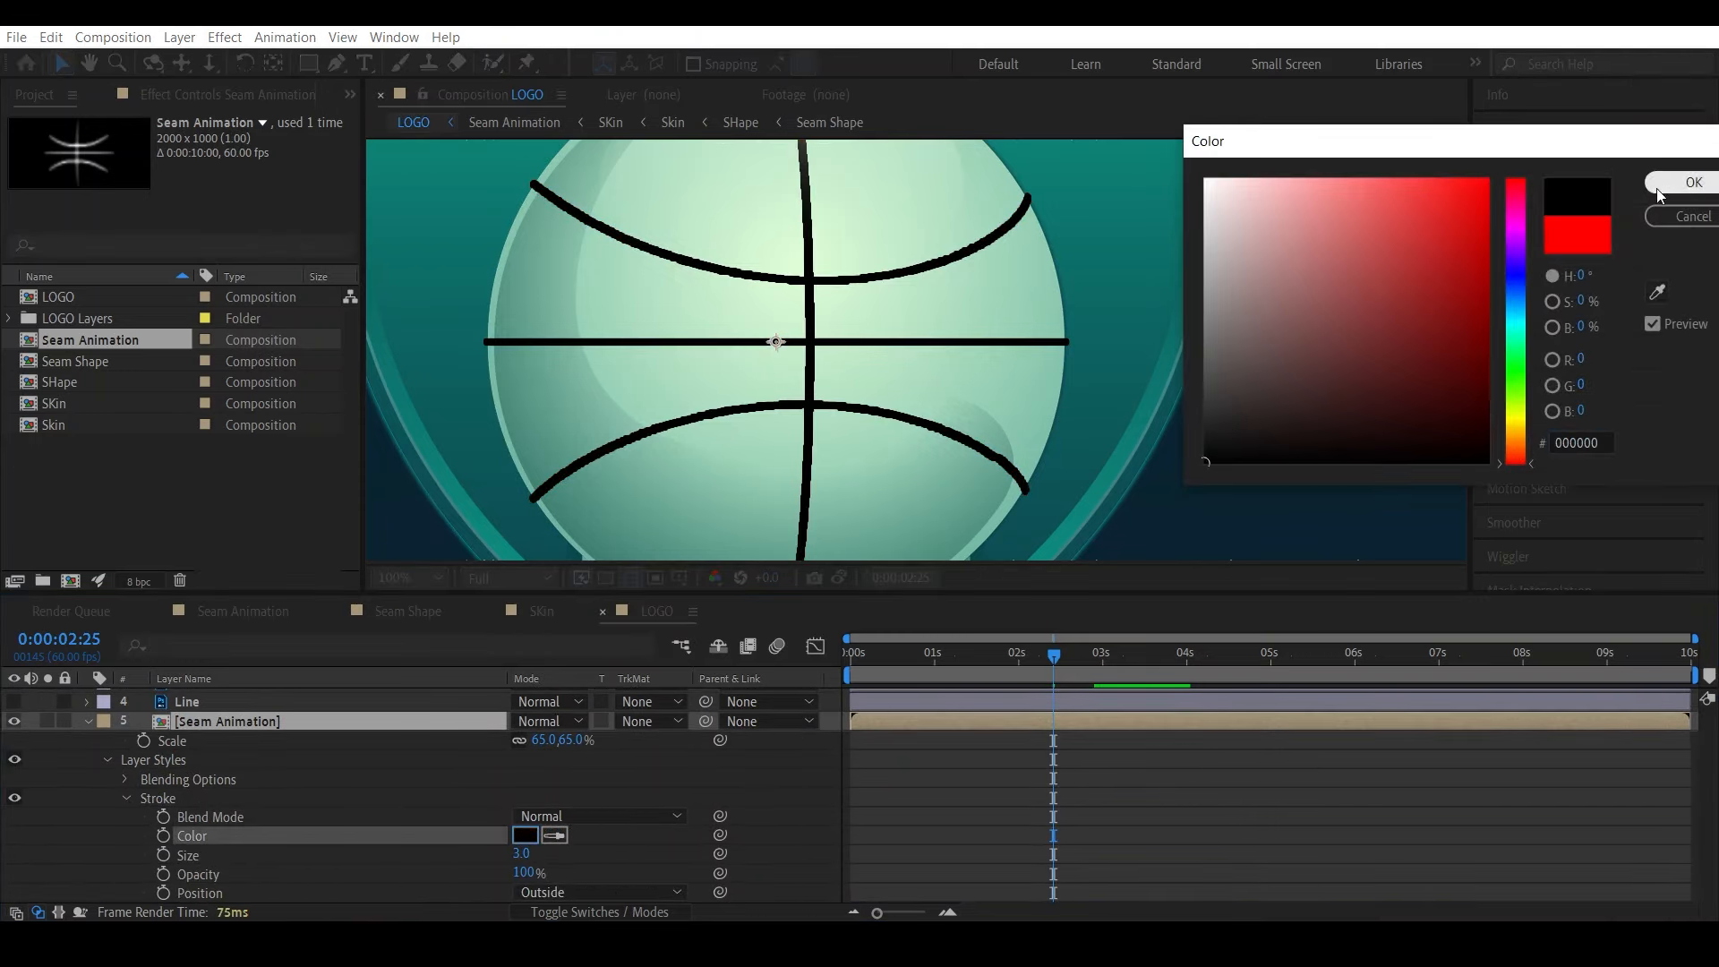
pyautogui.click(1694, 182)
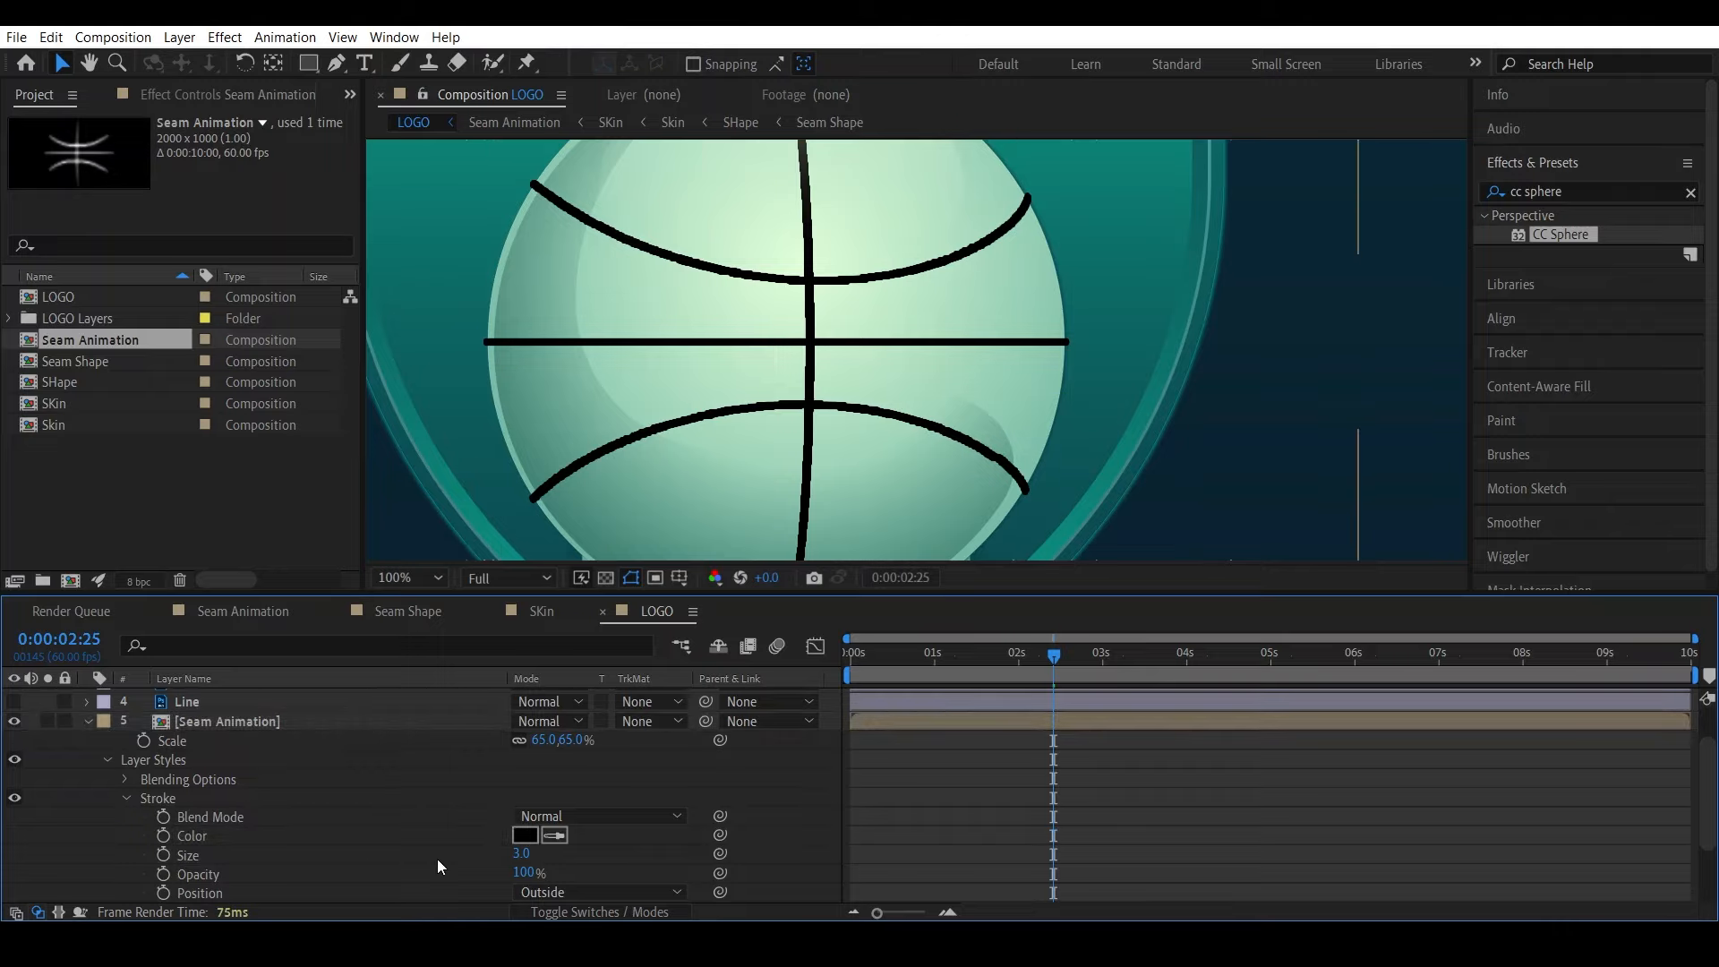
# Check the stroked seams on the whole logo, scrub the animation to 0:00:02:19 and inspect the ball up close
pyautogui.click(222, 726)
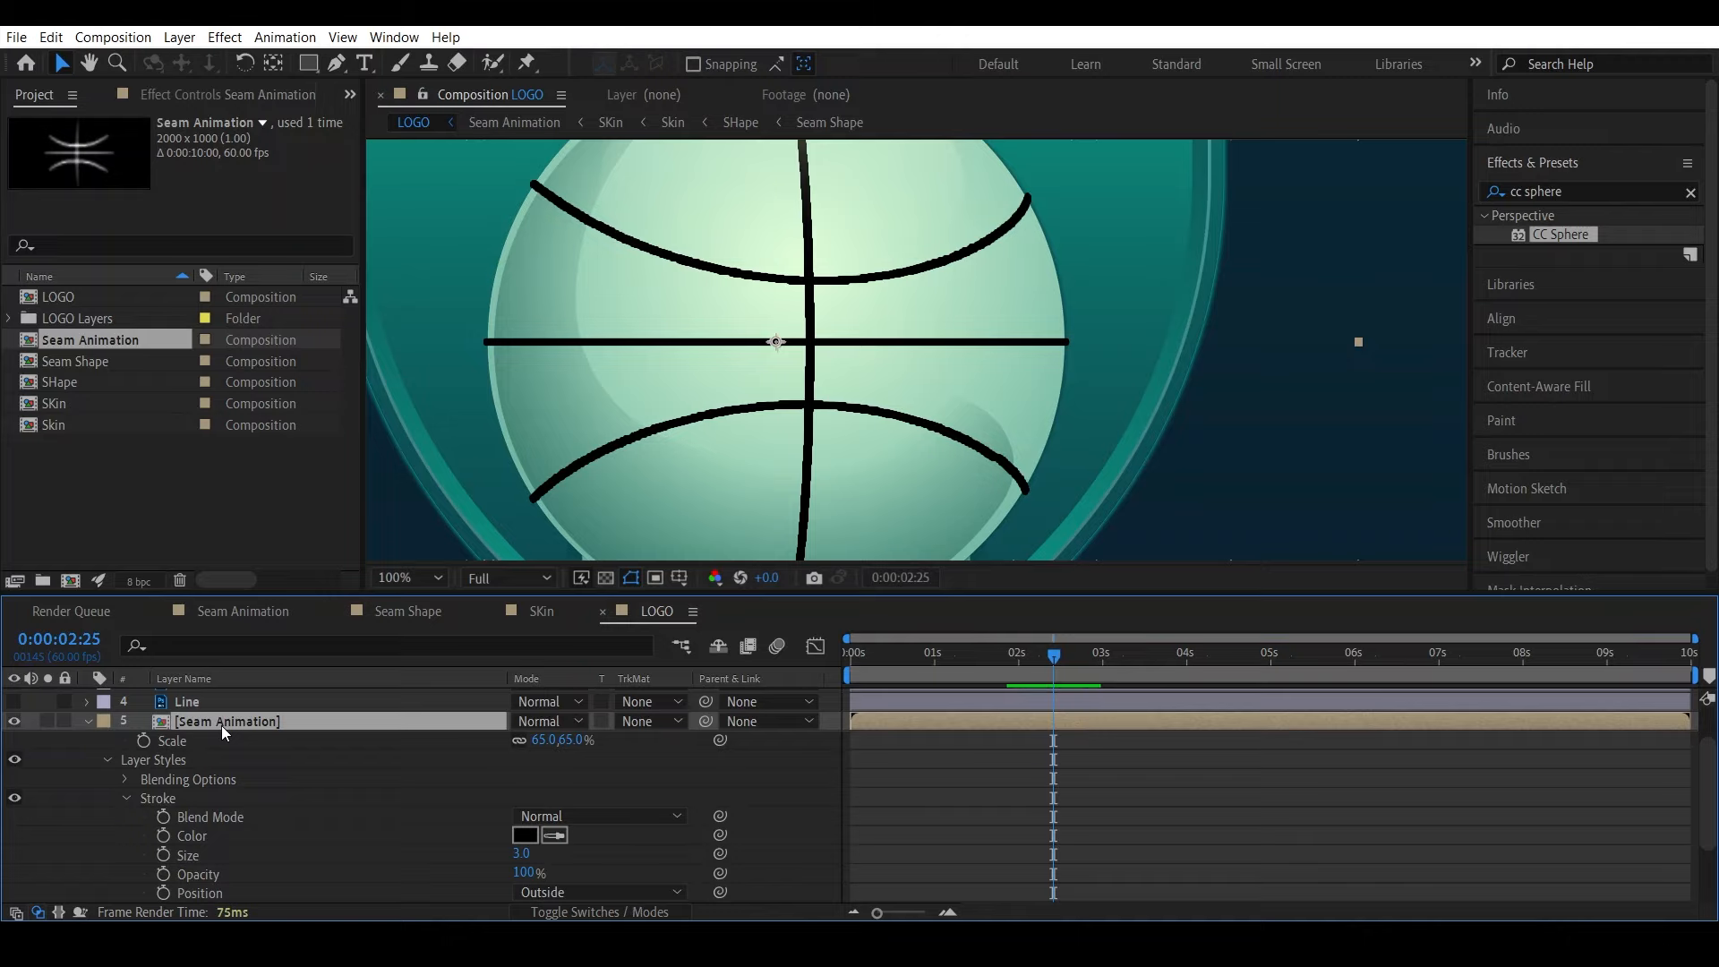
pyautogui.click(403, 575)
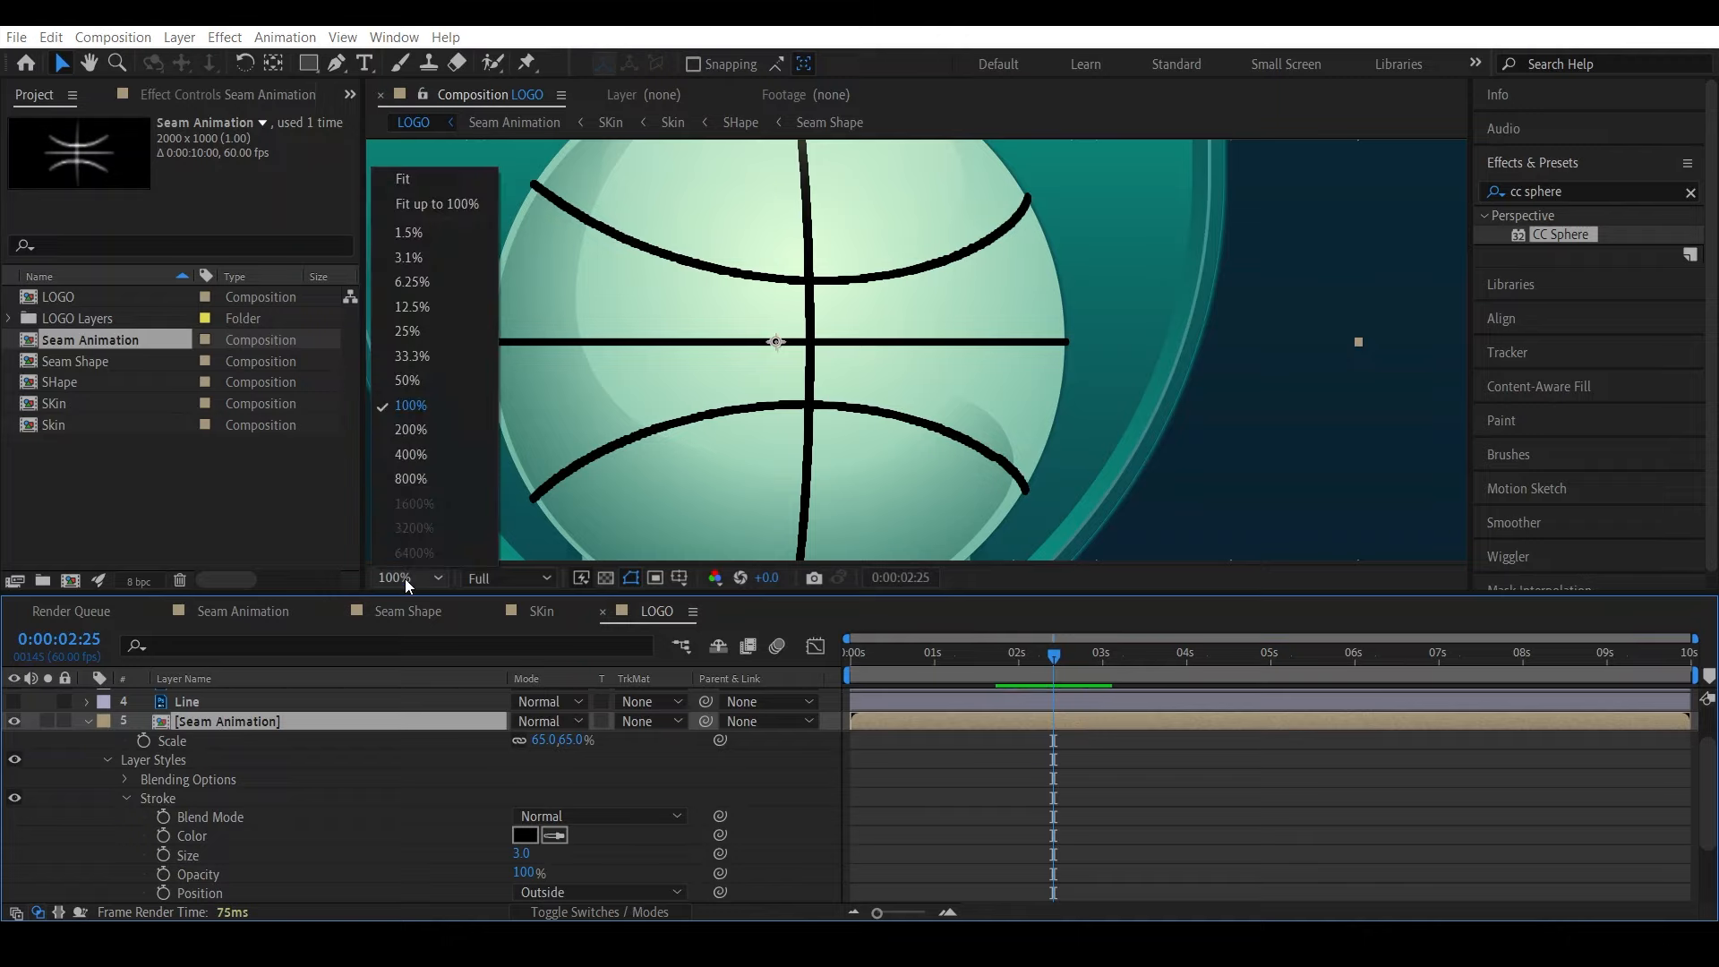
pyautogui.click(447, 182)
pyautogui.scroll(2, 944, 474)
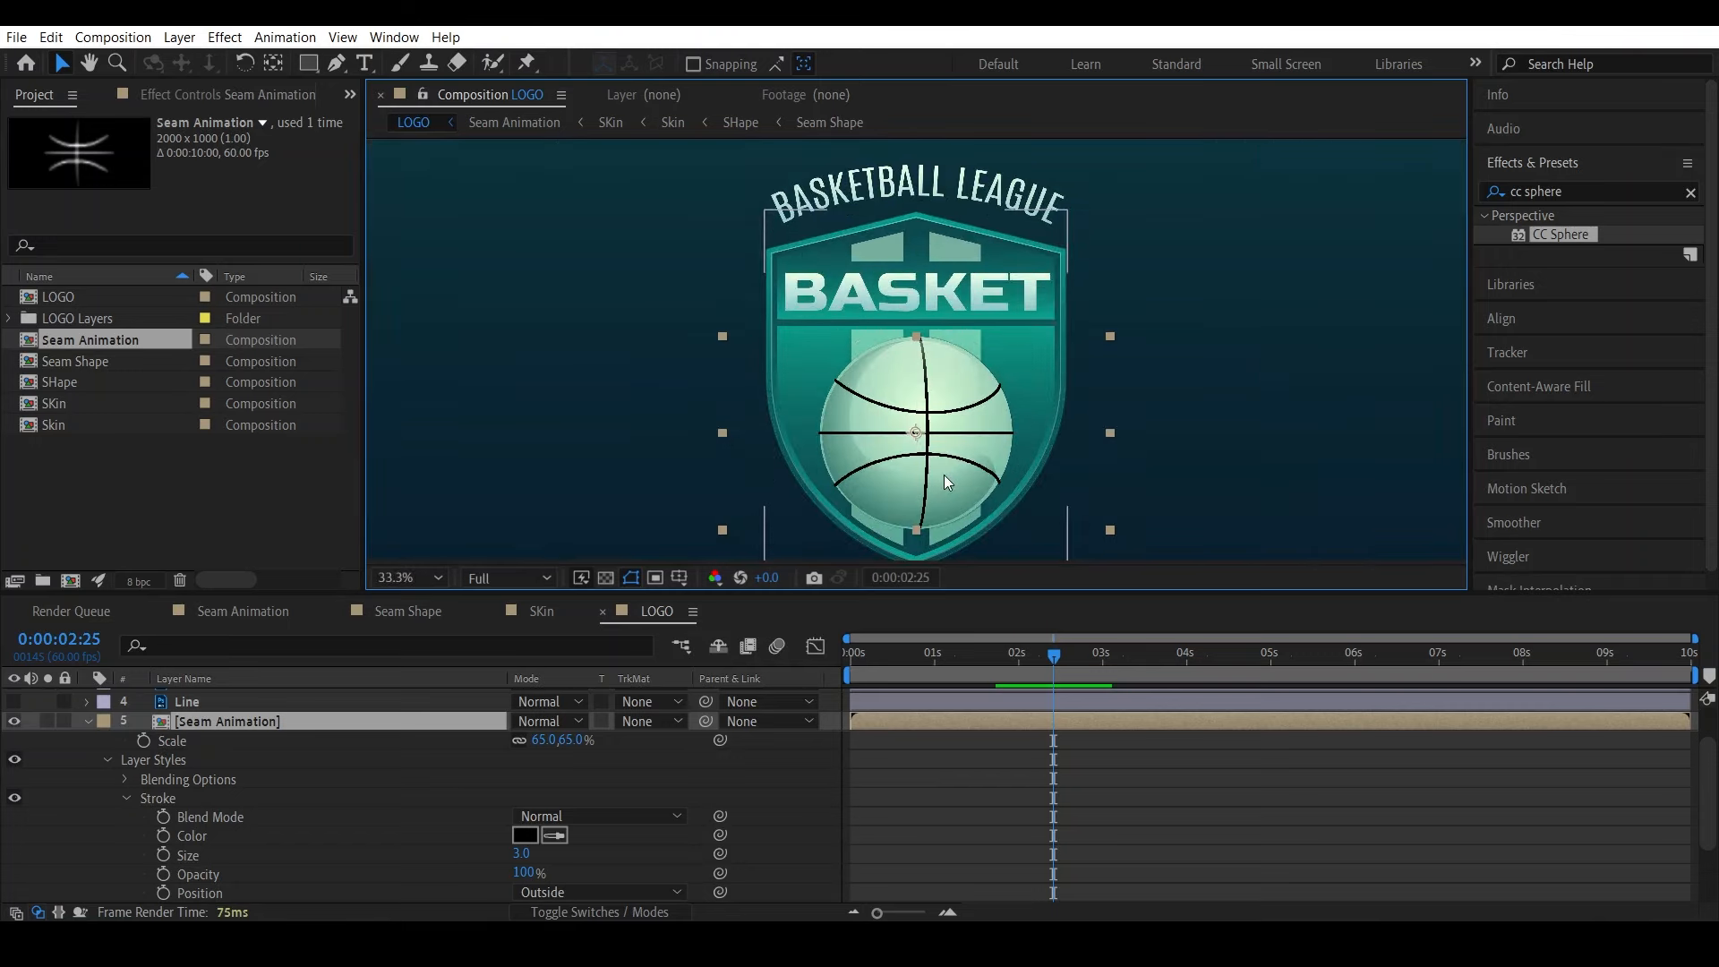
pyautogui.click(985, 661)
pyautogui.moveTo(975, 663); pyautogui.dragTo(1046, 668)
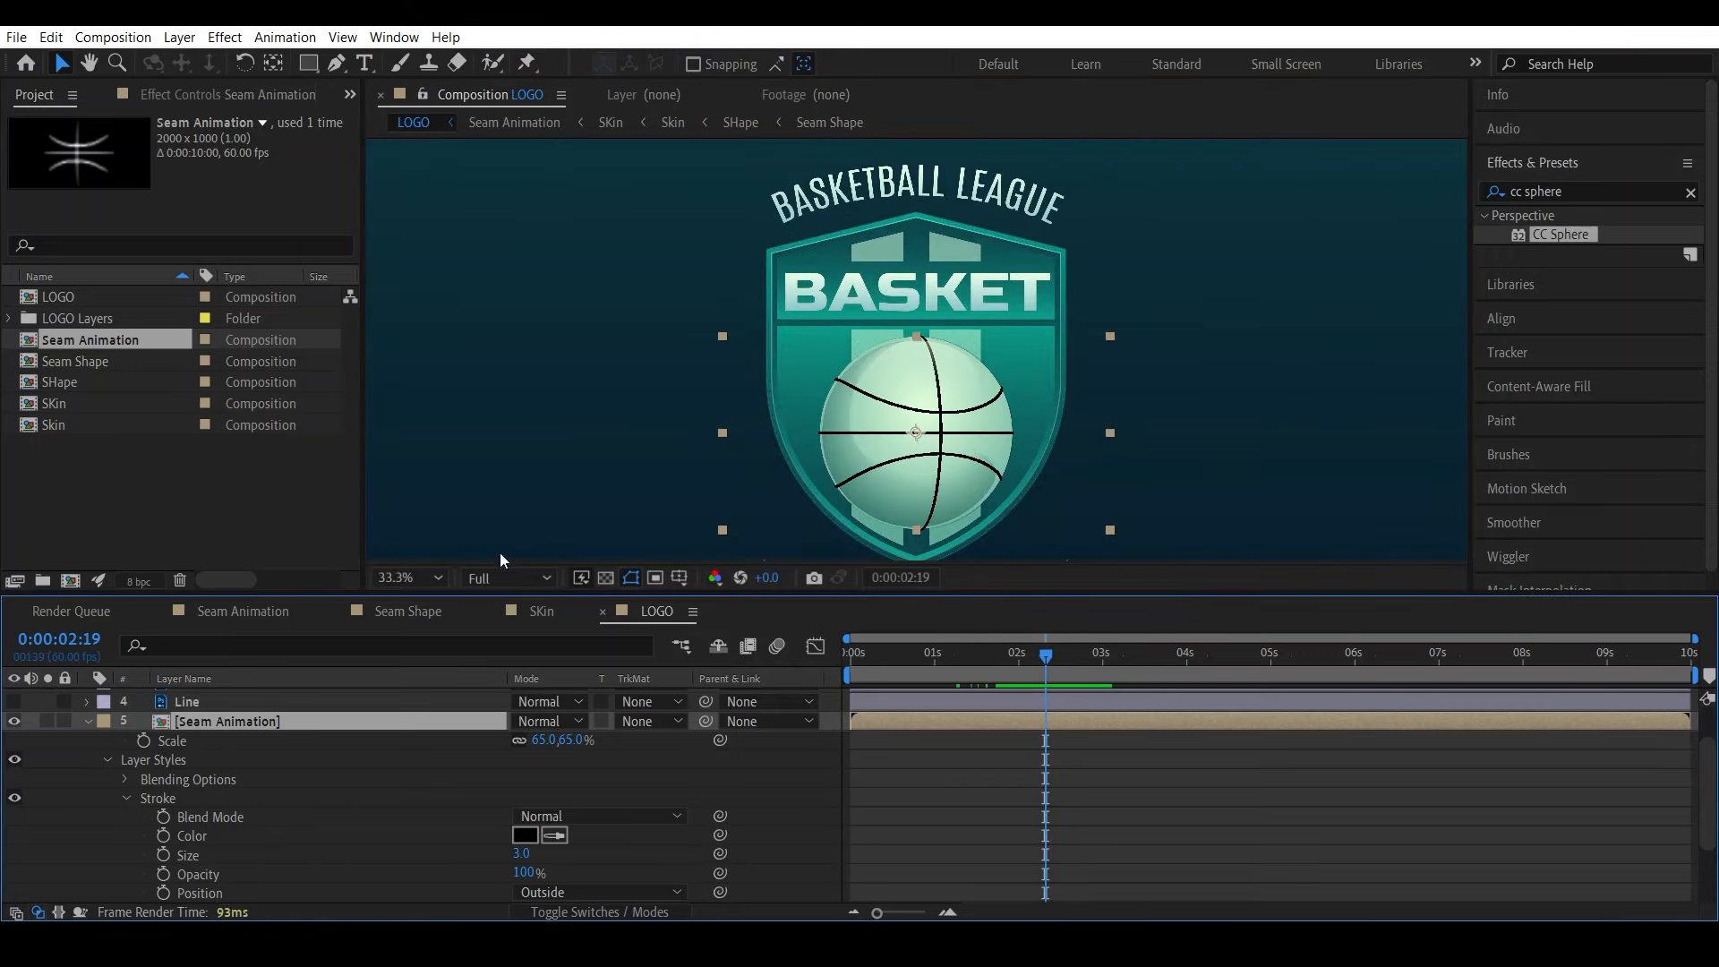
pyautogui.scroll(3, 940, 452)
pyautogui.press('space')
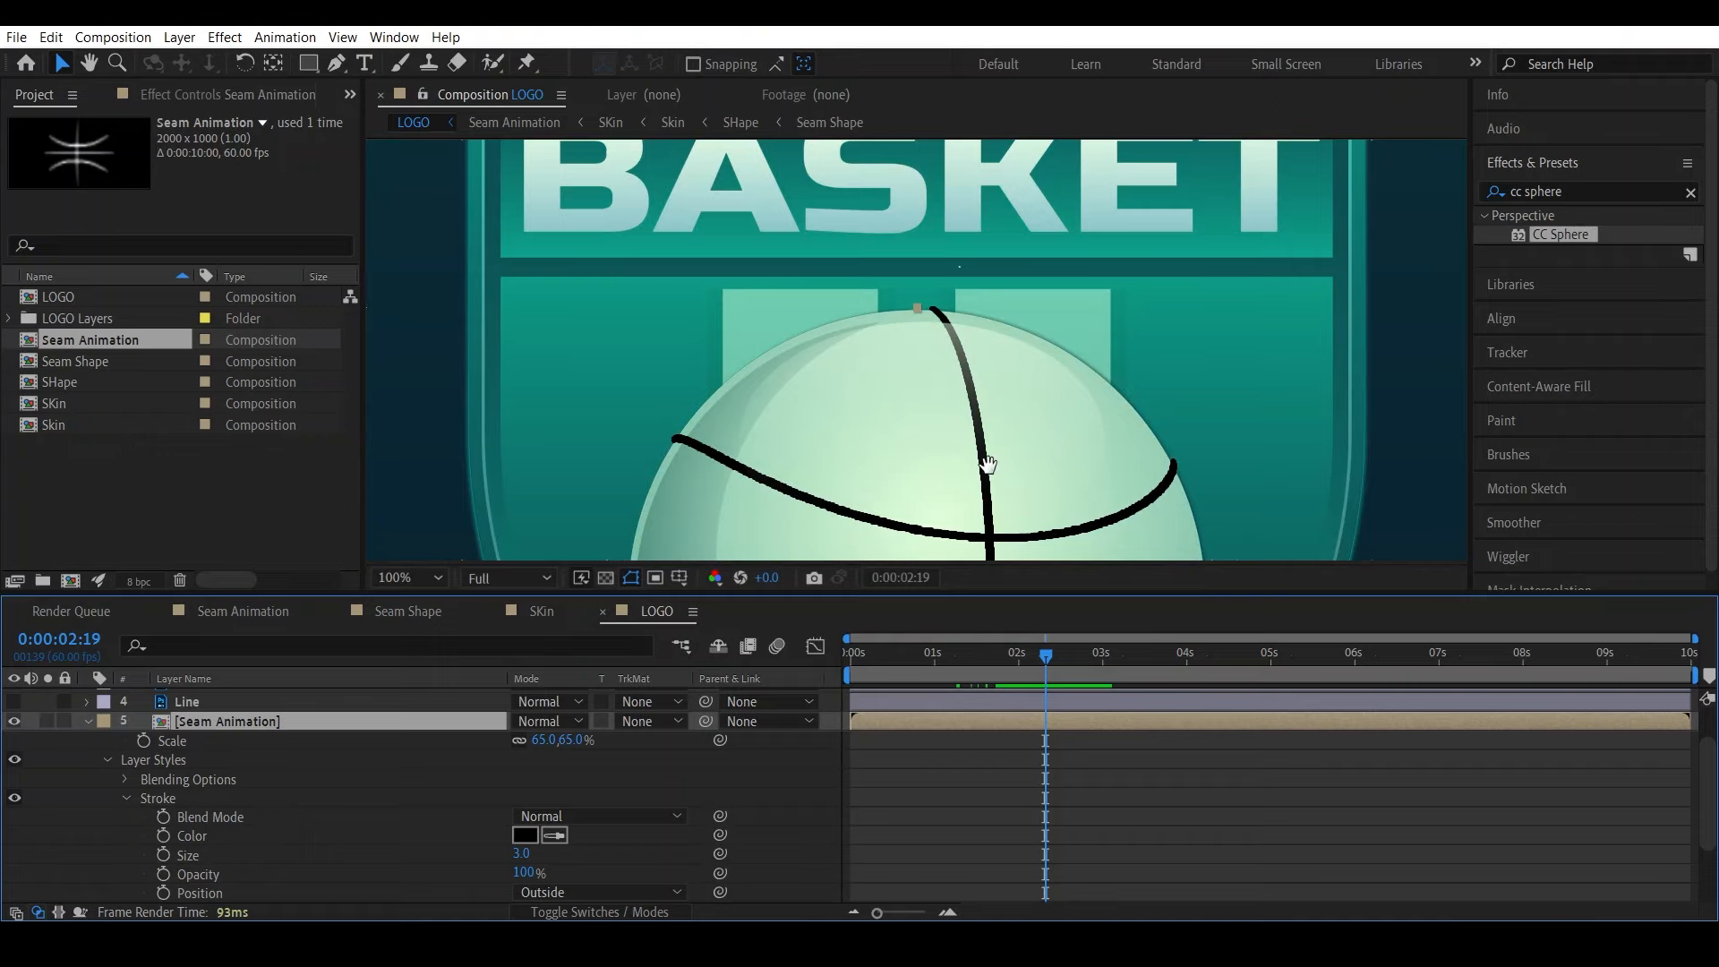
pyautogui.moveTo(985, 466); pyautogui.dragTo(891, 249)
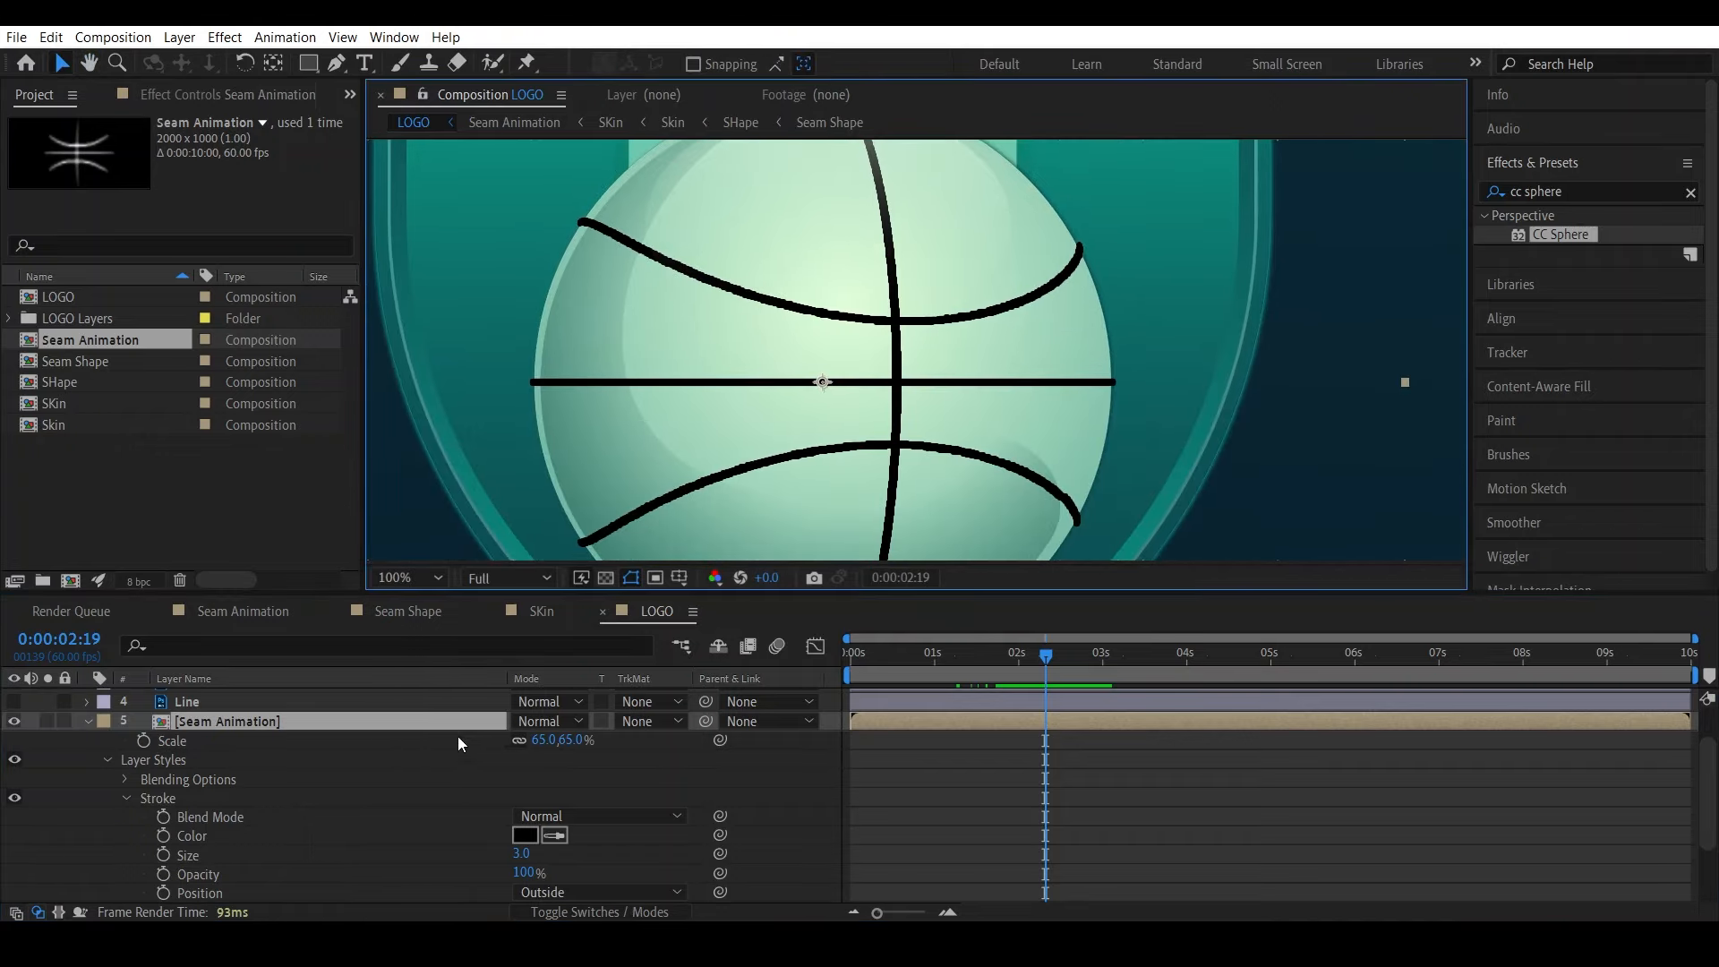
# Lower the Seam Animation layer's opacity, trying 70% and settling on 50%
pyautogui.press('t')
pyautogui.click(525, 794)
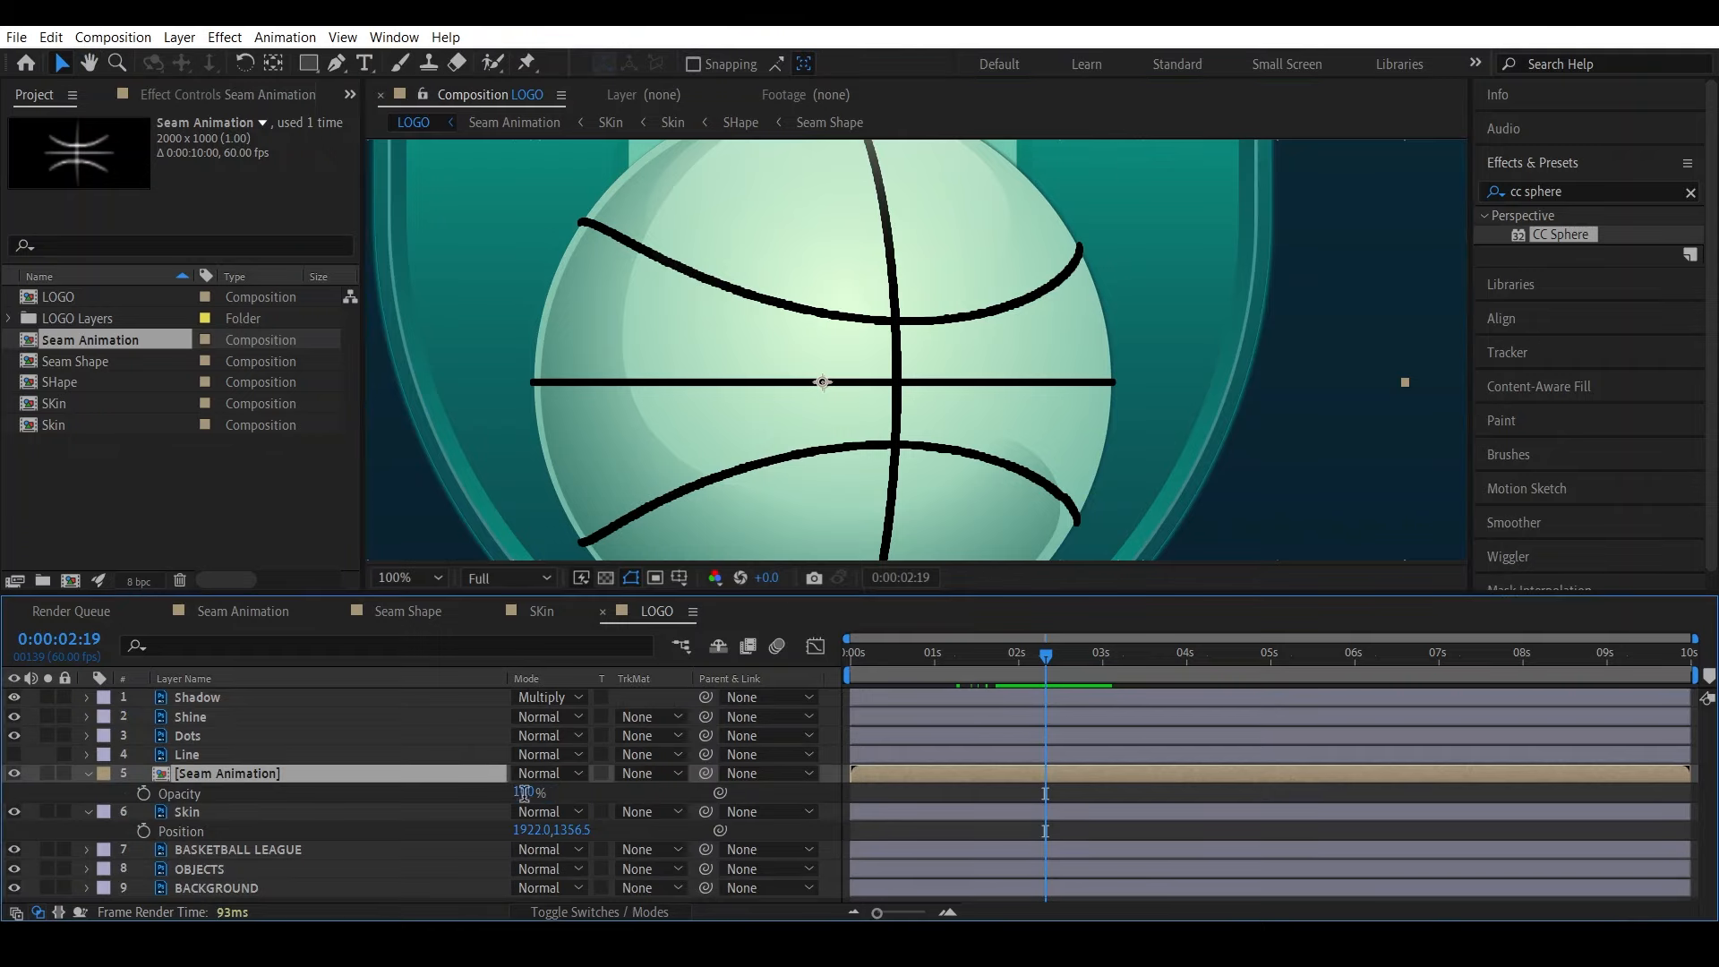
pyautogui.click(525, 794)
pyautogui.write('70')
pyautogui.press('Return')
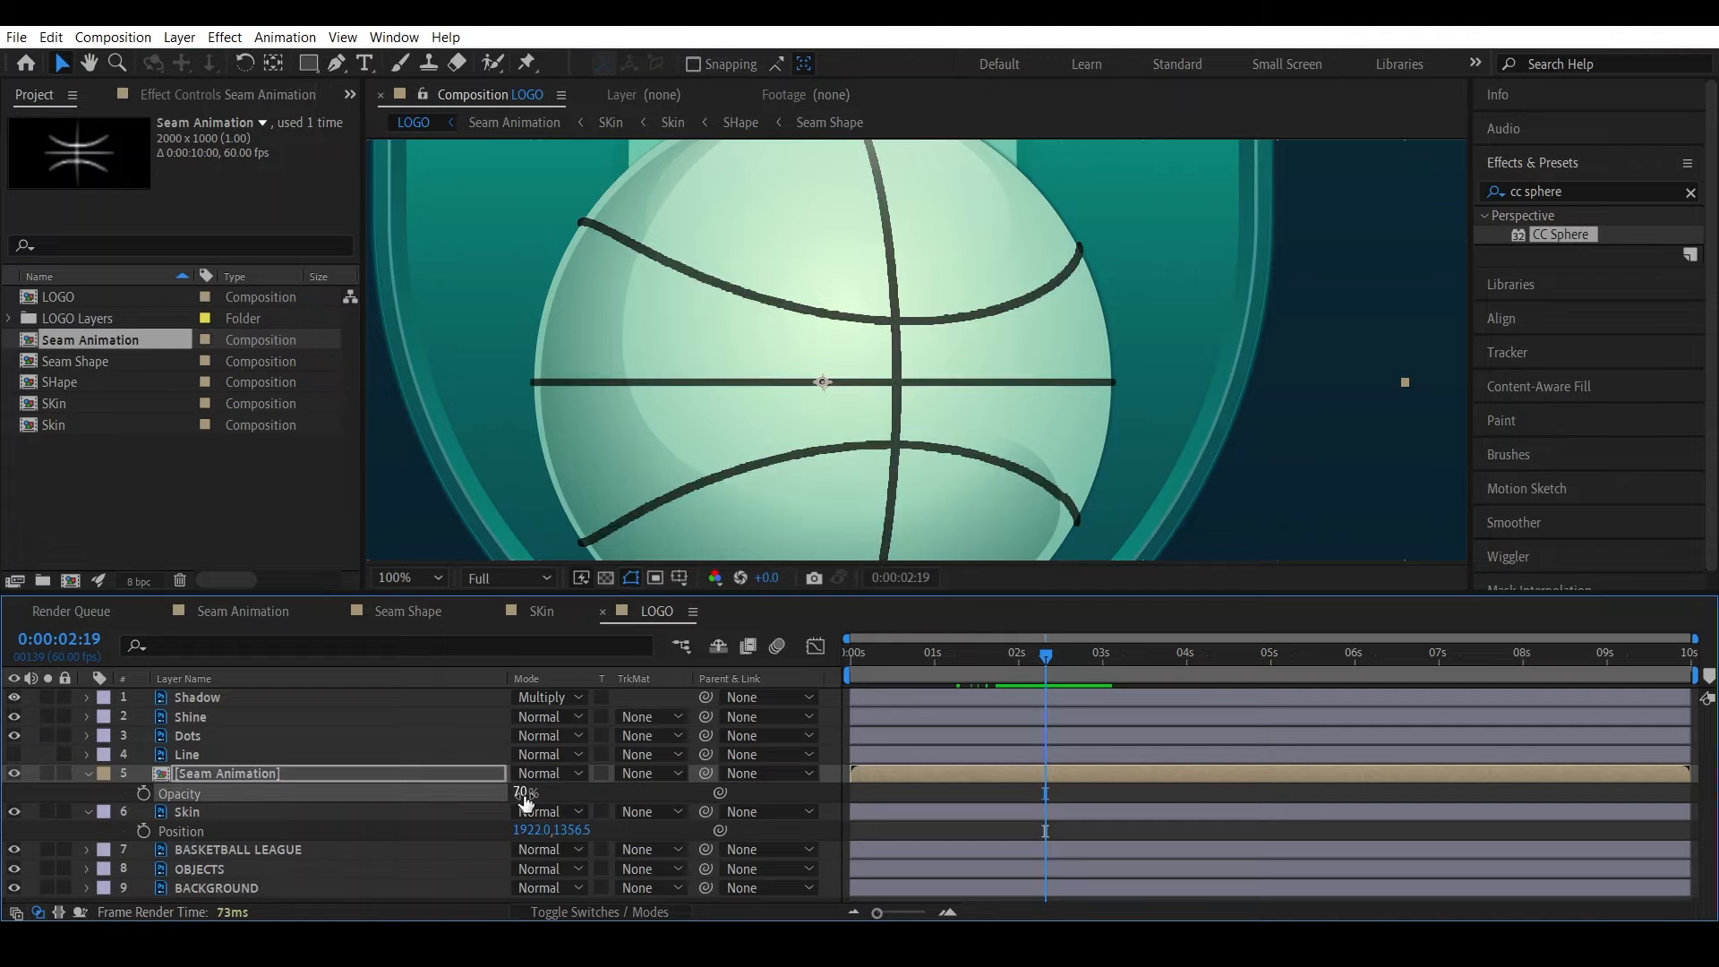
pyautogui.click(522, 793)
pyautogui.write('50')
pyautogui.press('Return')
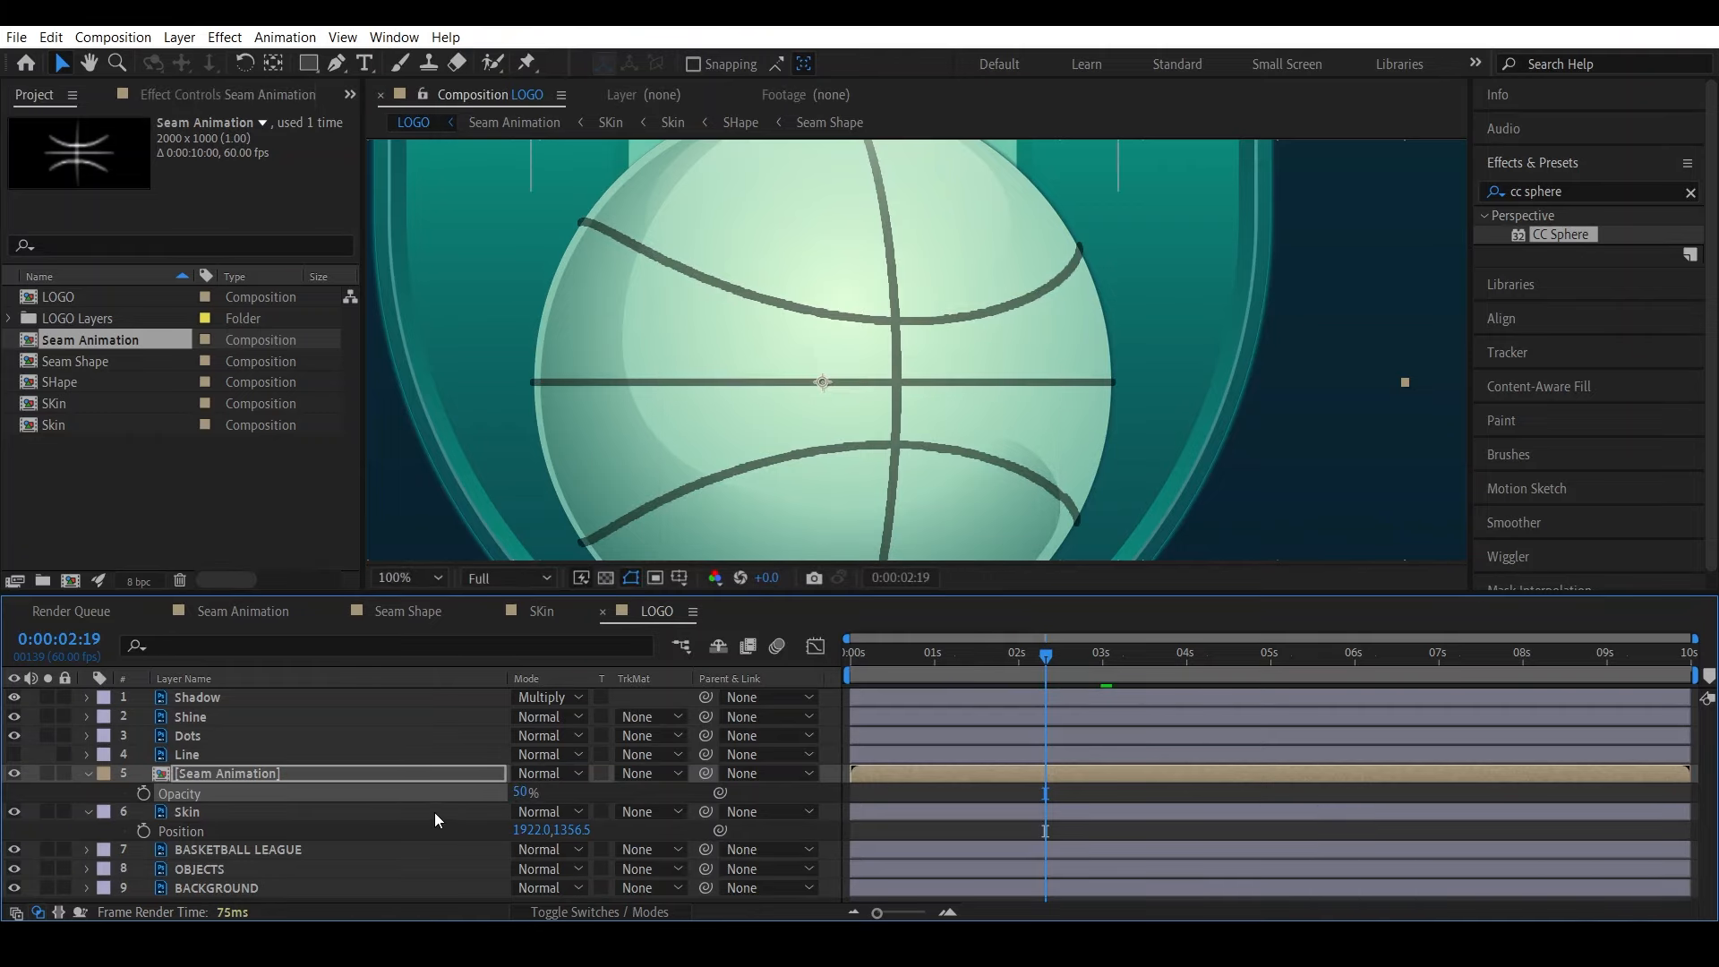
# Reveal the Seam Animation layer's Stroke style settings and set the stroke size to 3.5
pyautogui.click(211, 775)
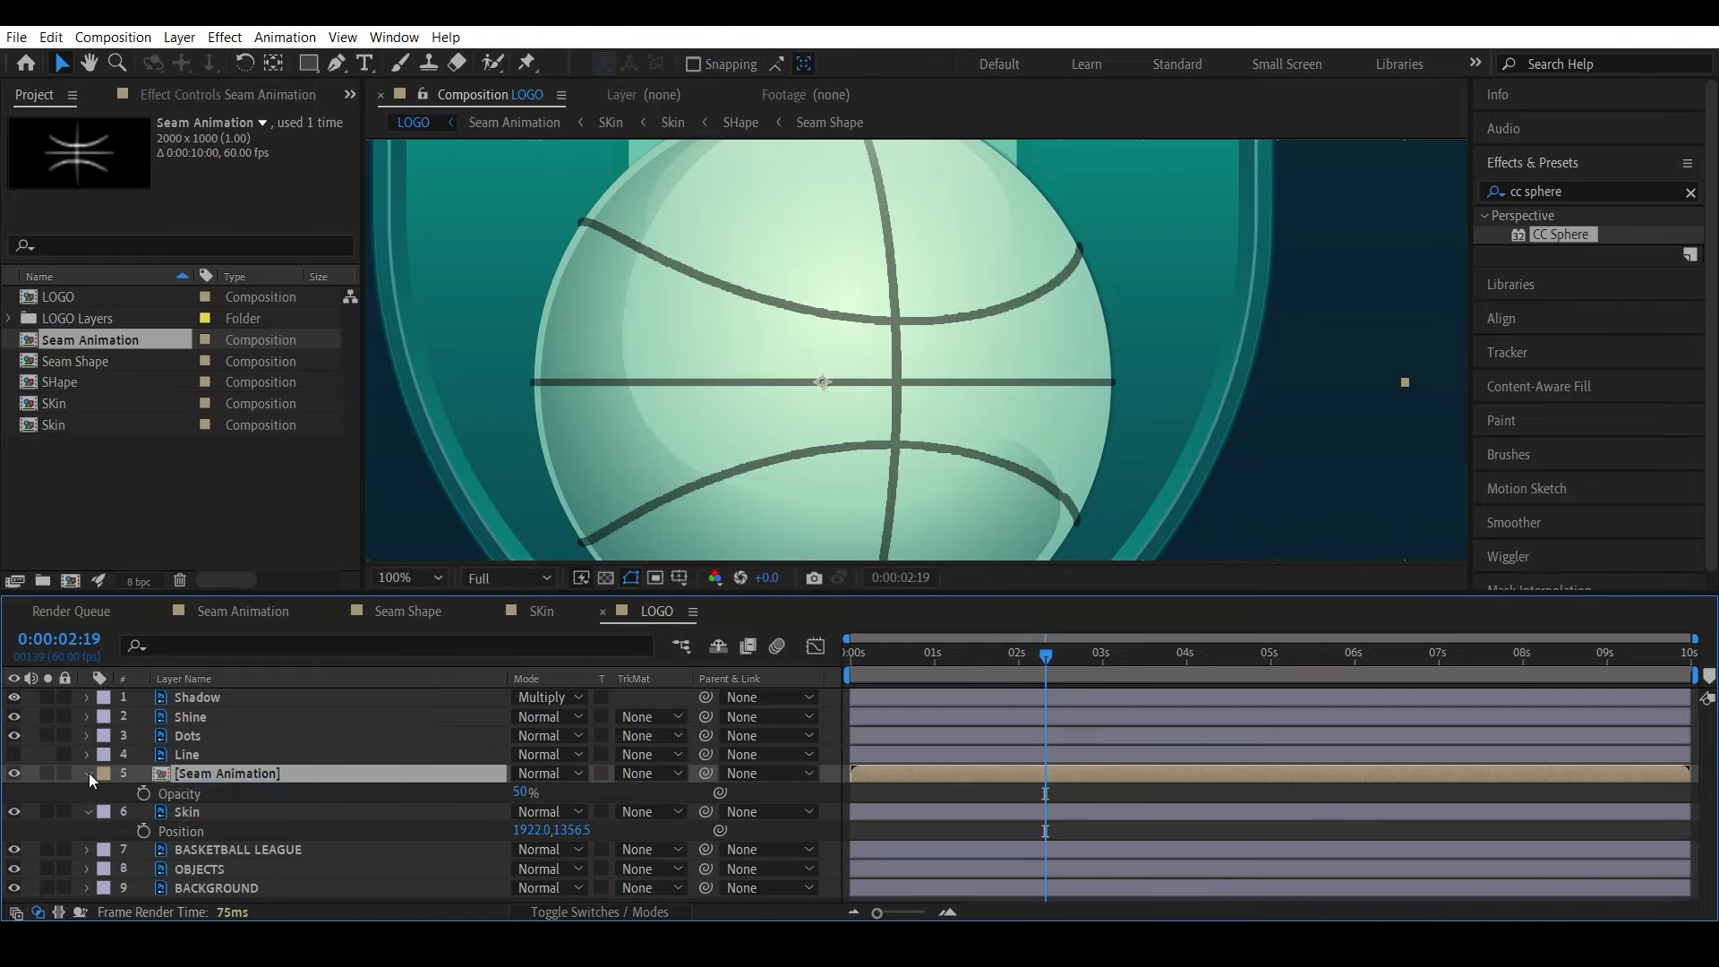
pyautogui.click(88, 774)
pyautogui.click(88, 774)
pyautogui.scroll(-2, 114, 864)
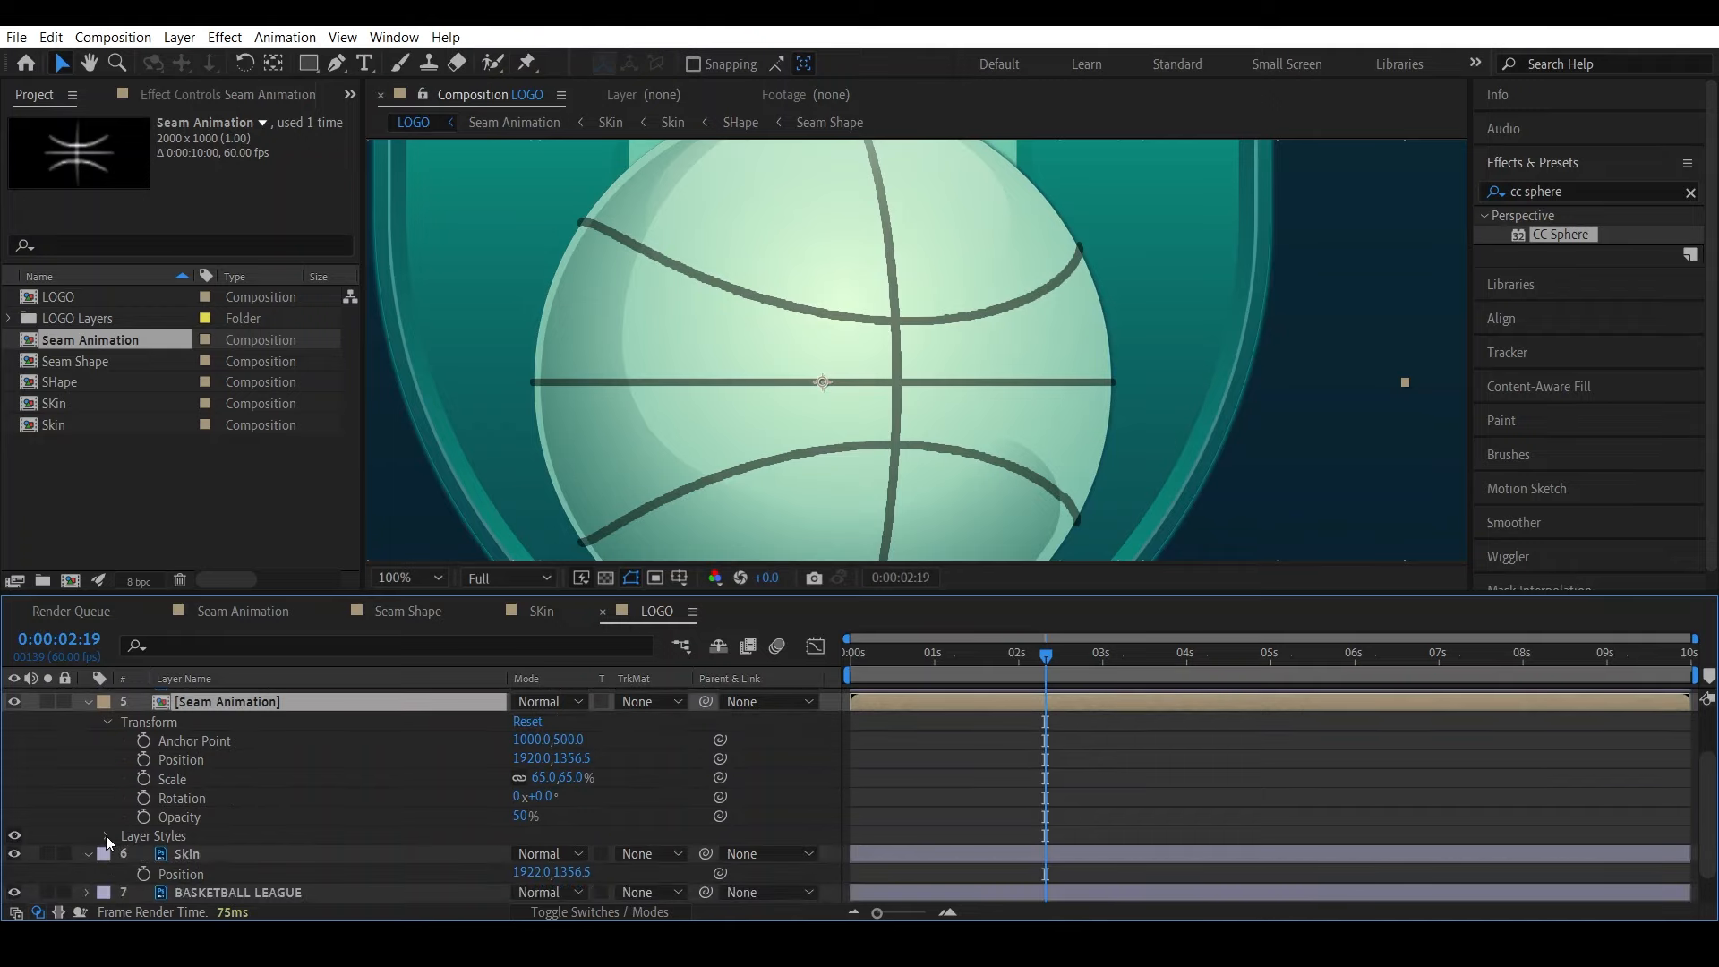
pyautogui.click(106, 835)
pyautogui.scroll(-2, 107, 859)
pyautogui.click(122, 820)
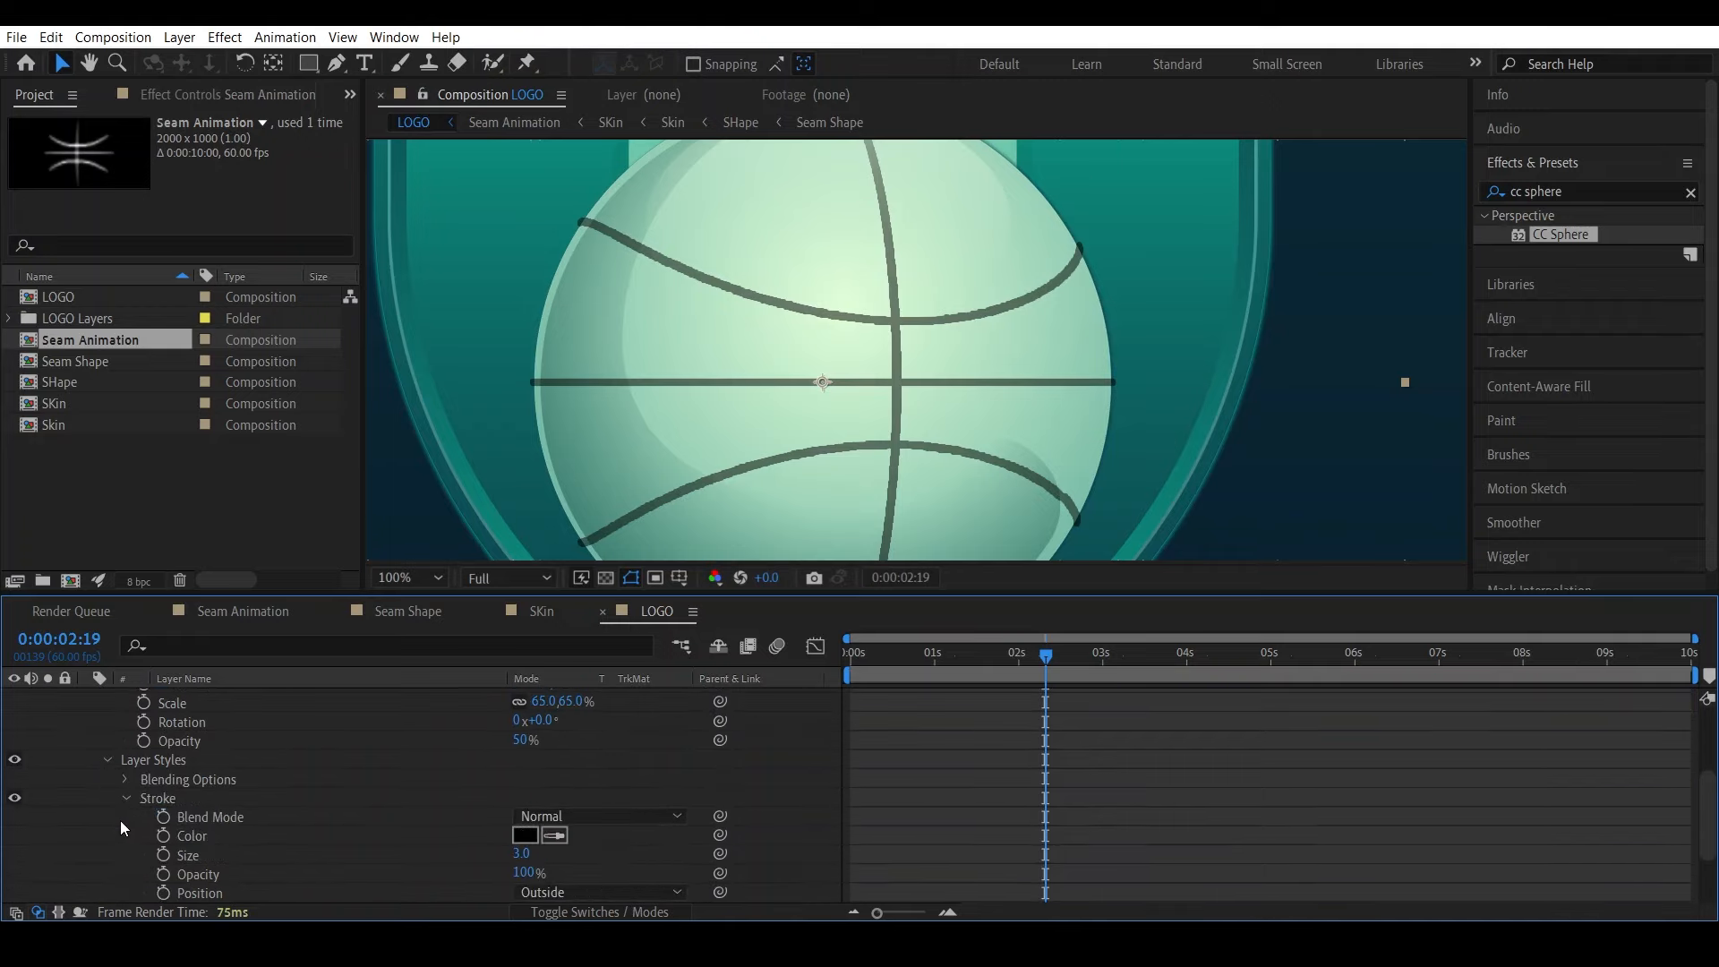
pyautogui.click(521, 855)
pyautogui.write('3.5')
pyautogui.press('Return')
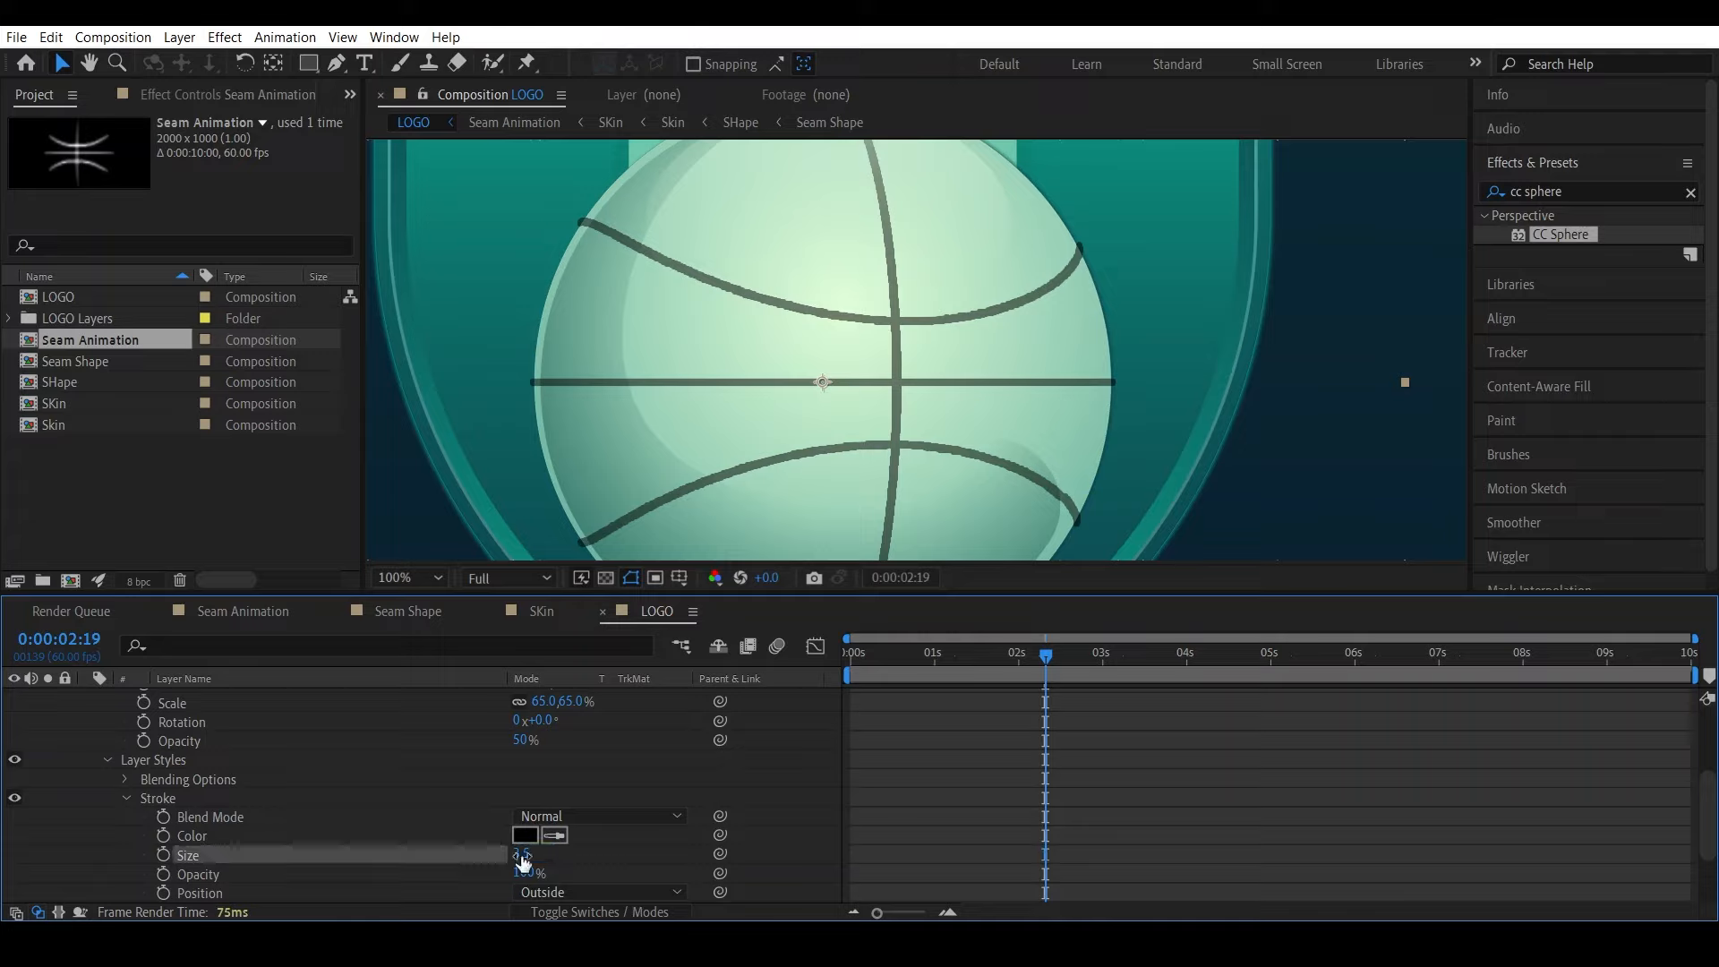
# Set the stroke size of the Seam Animation layer to 3
pyautogui.click(522, 855)
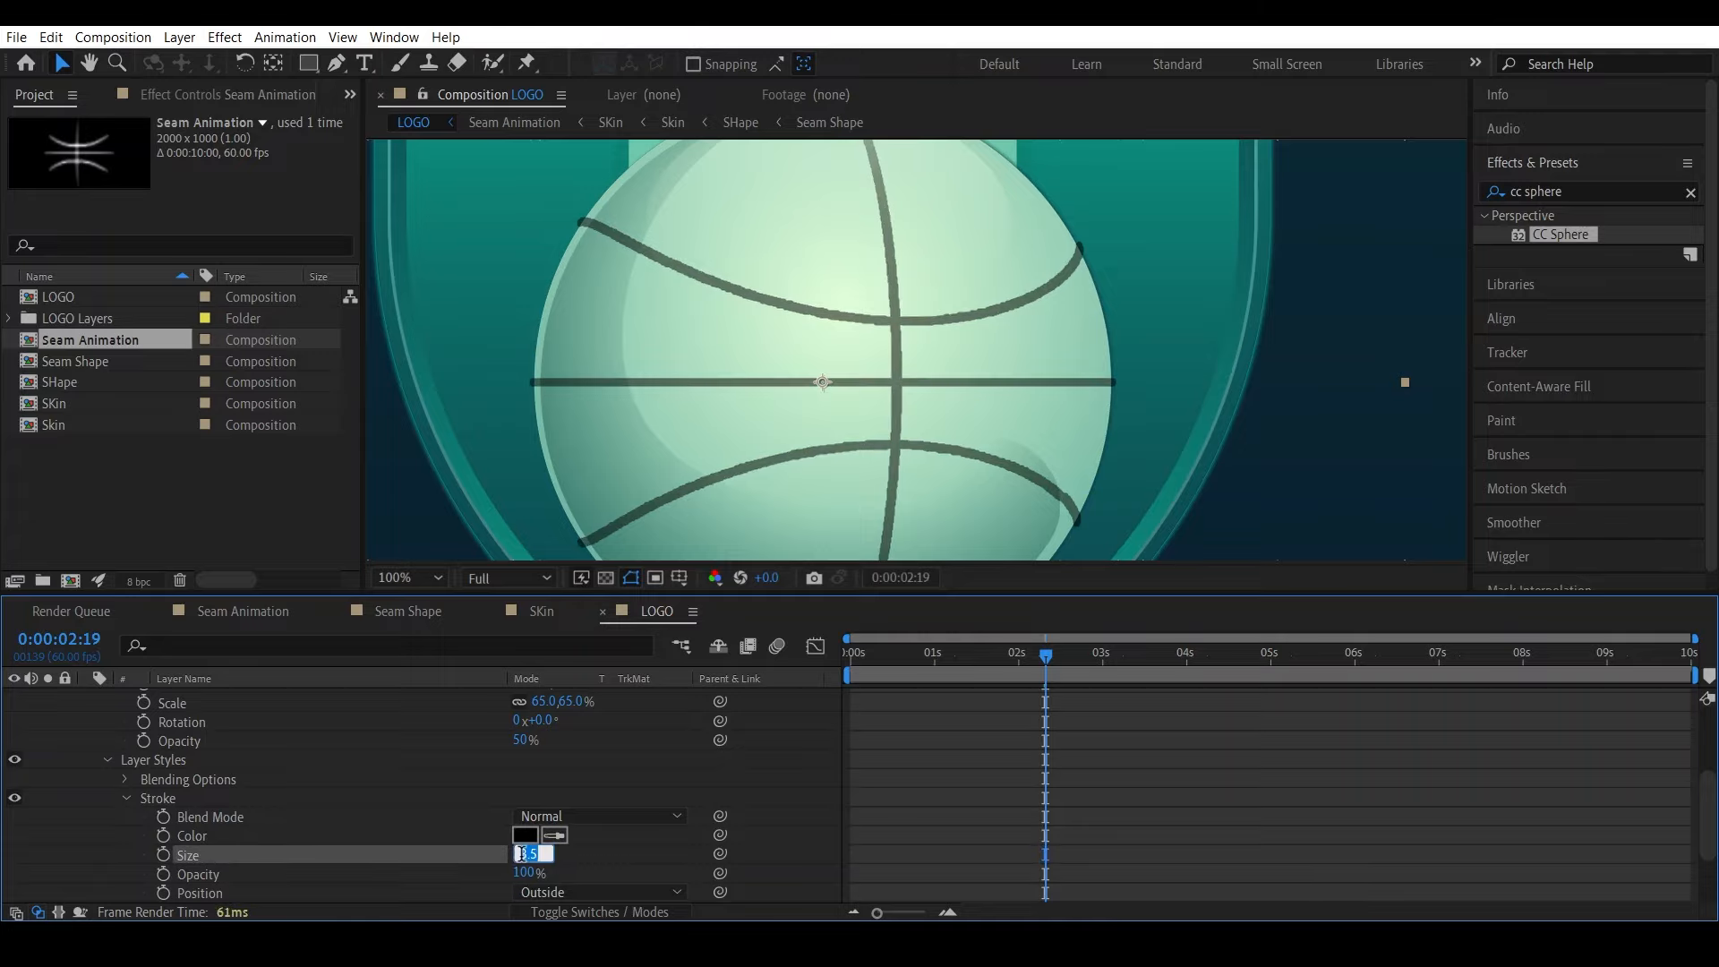
pyautogui.write('3')
pyautogui.press('Return')
# Duplicate the Seam Animation layer and place the copy with the expanded properties above the other one
pyautogui.scroll(3, 522, 860)
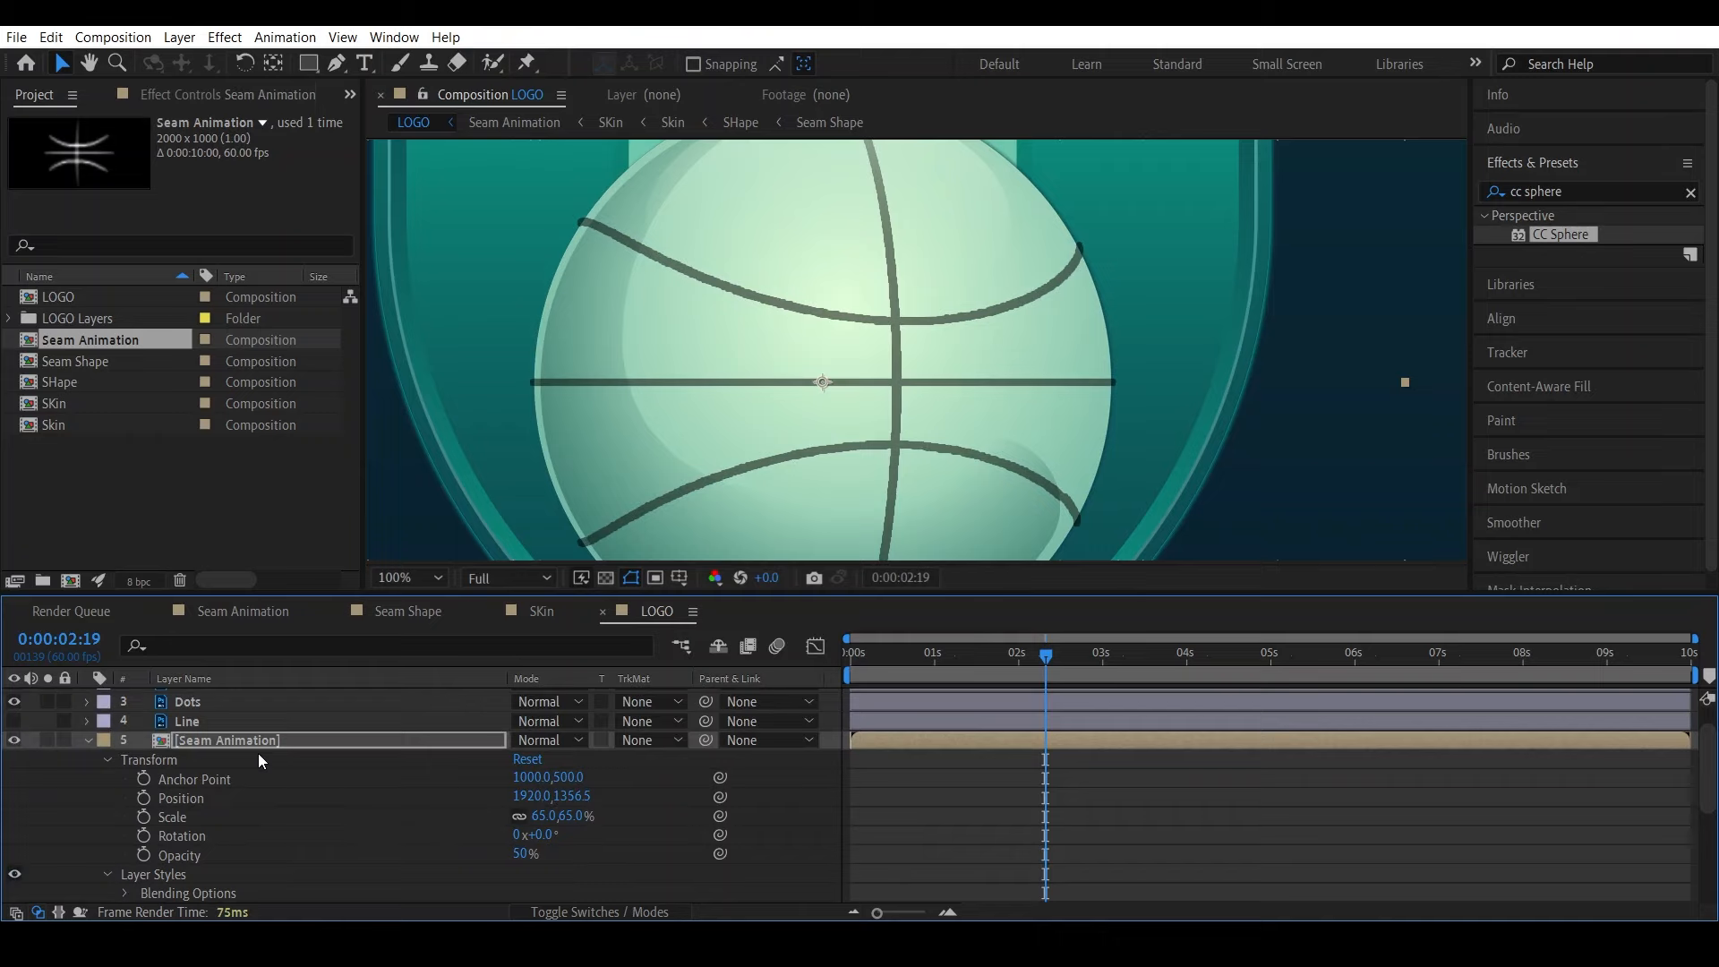
pyautogui.click(261, 741)
pyautogui.click(51, 37)
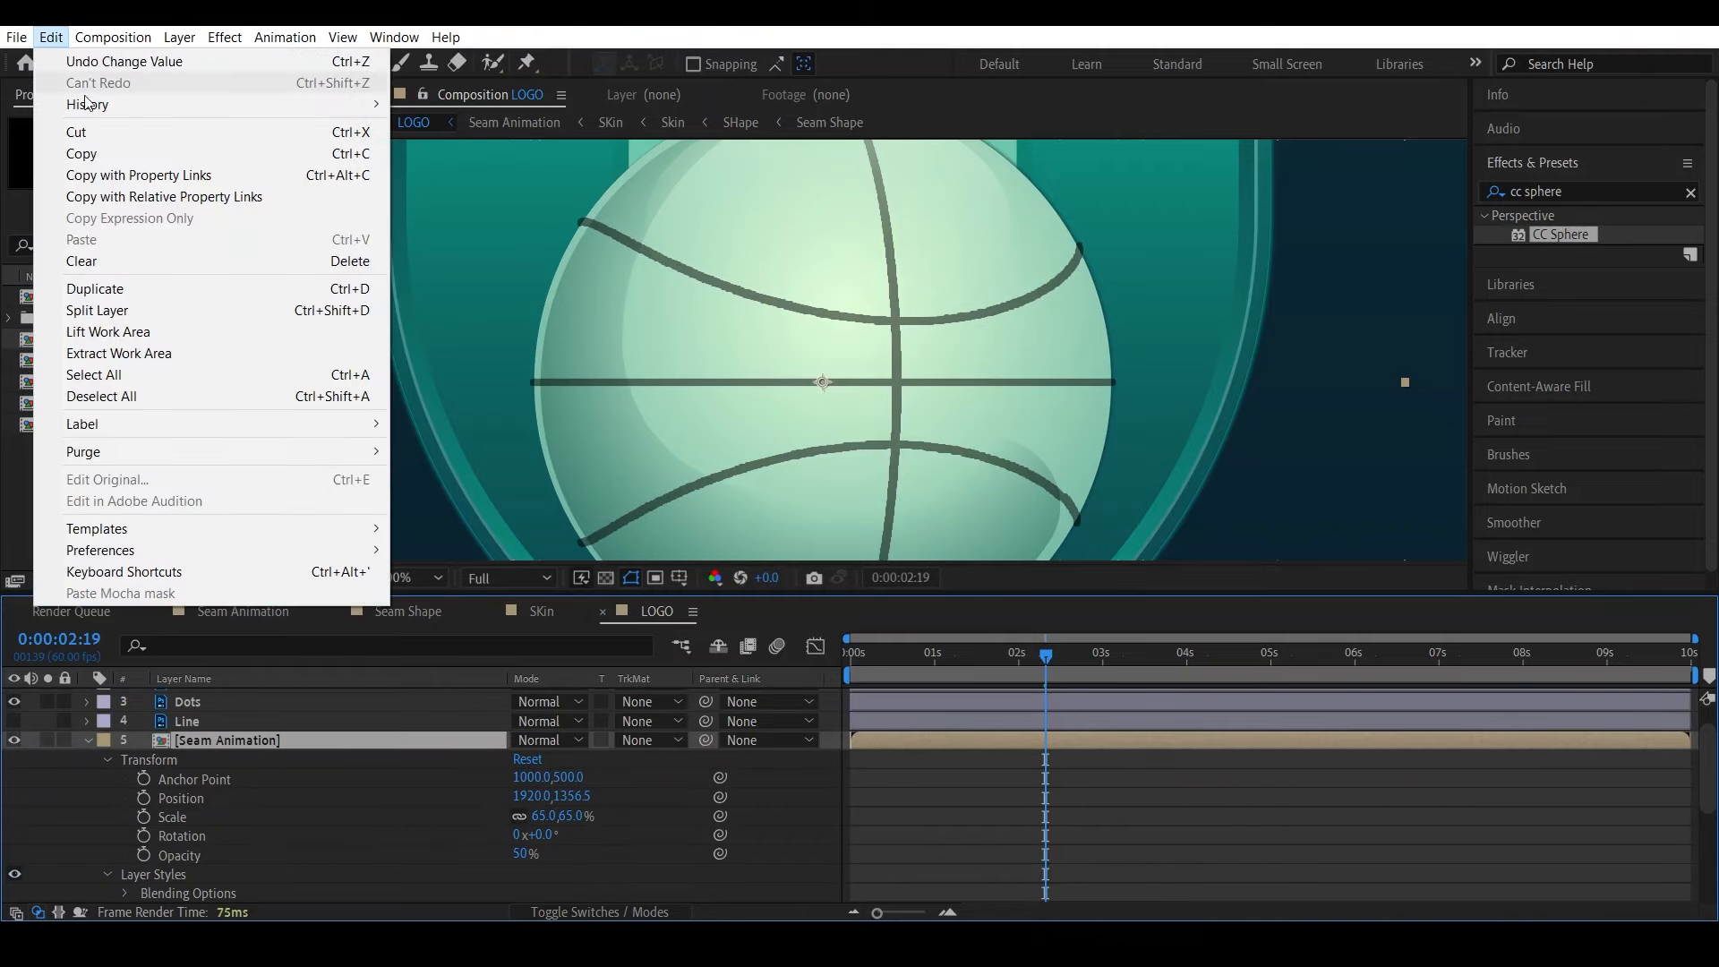
pyautogui.click(143, 288)
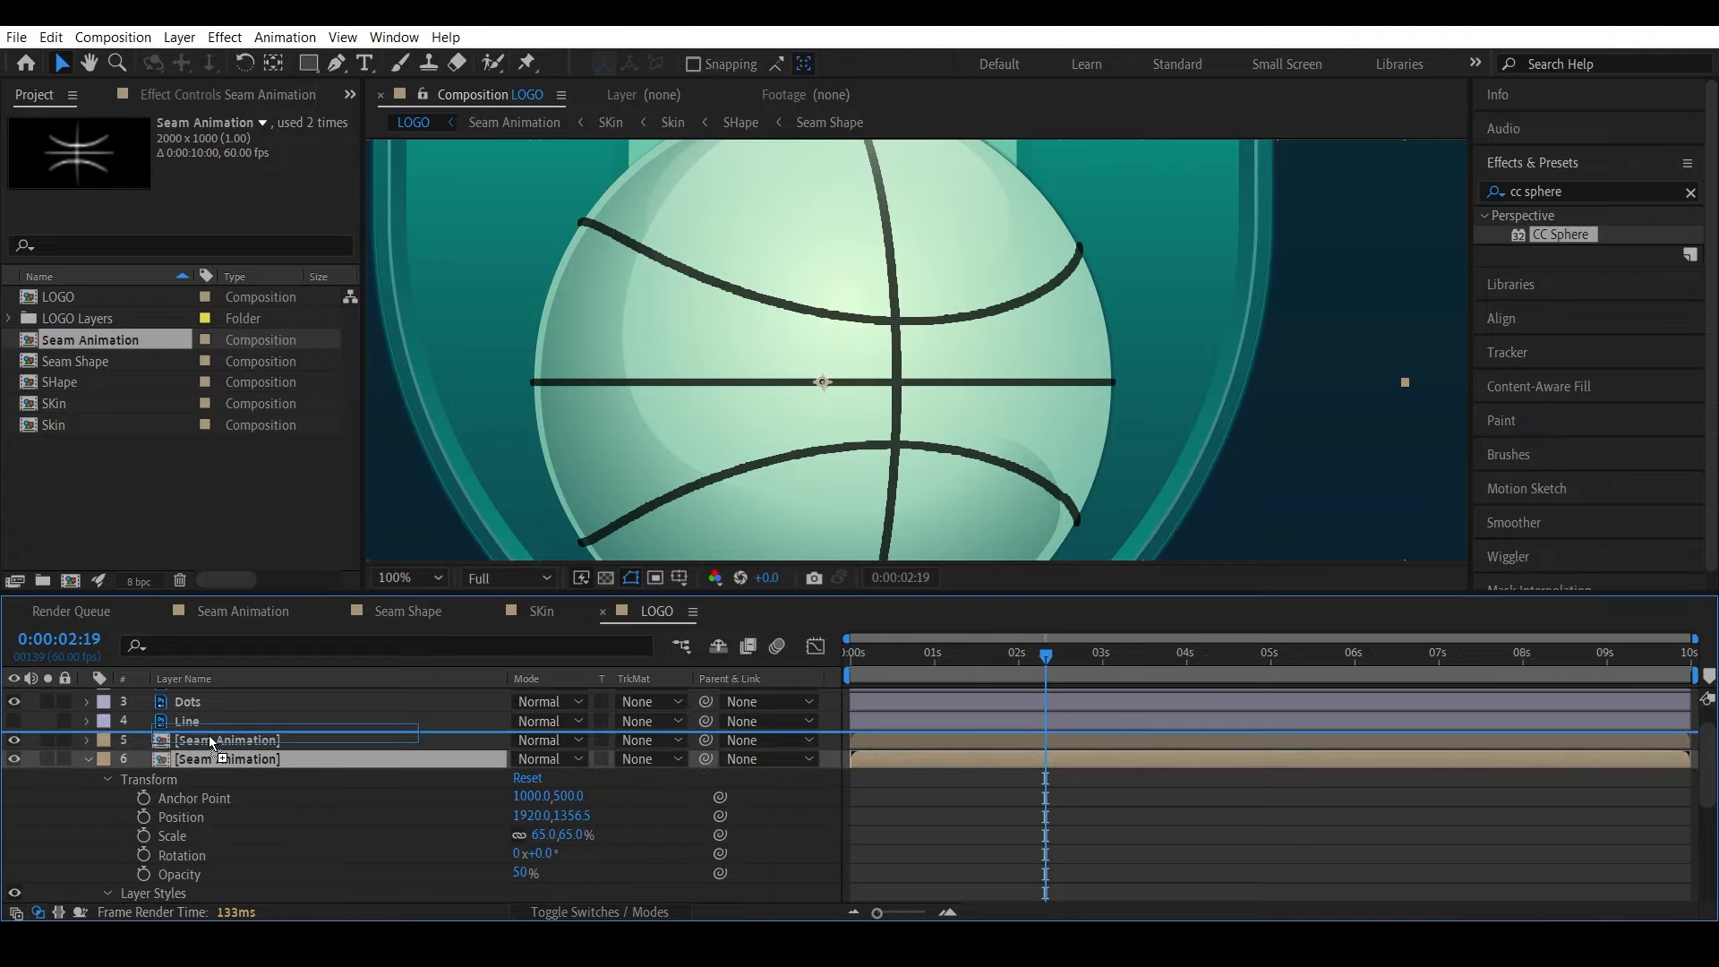
pyautogui.press('Delete')
# Set the upper Seam Animation layer's stroke size to 2 and check the seam crossing up close
pyautogui.scroll(-4, 267, 750)
pyautogui.click(521, 796)
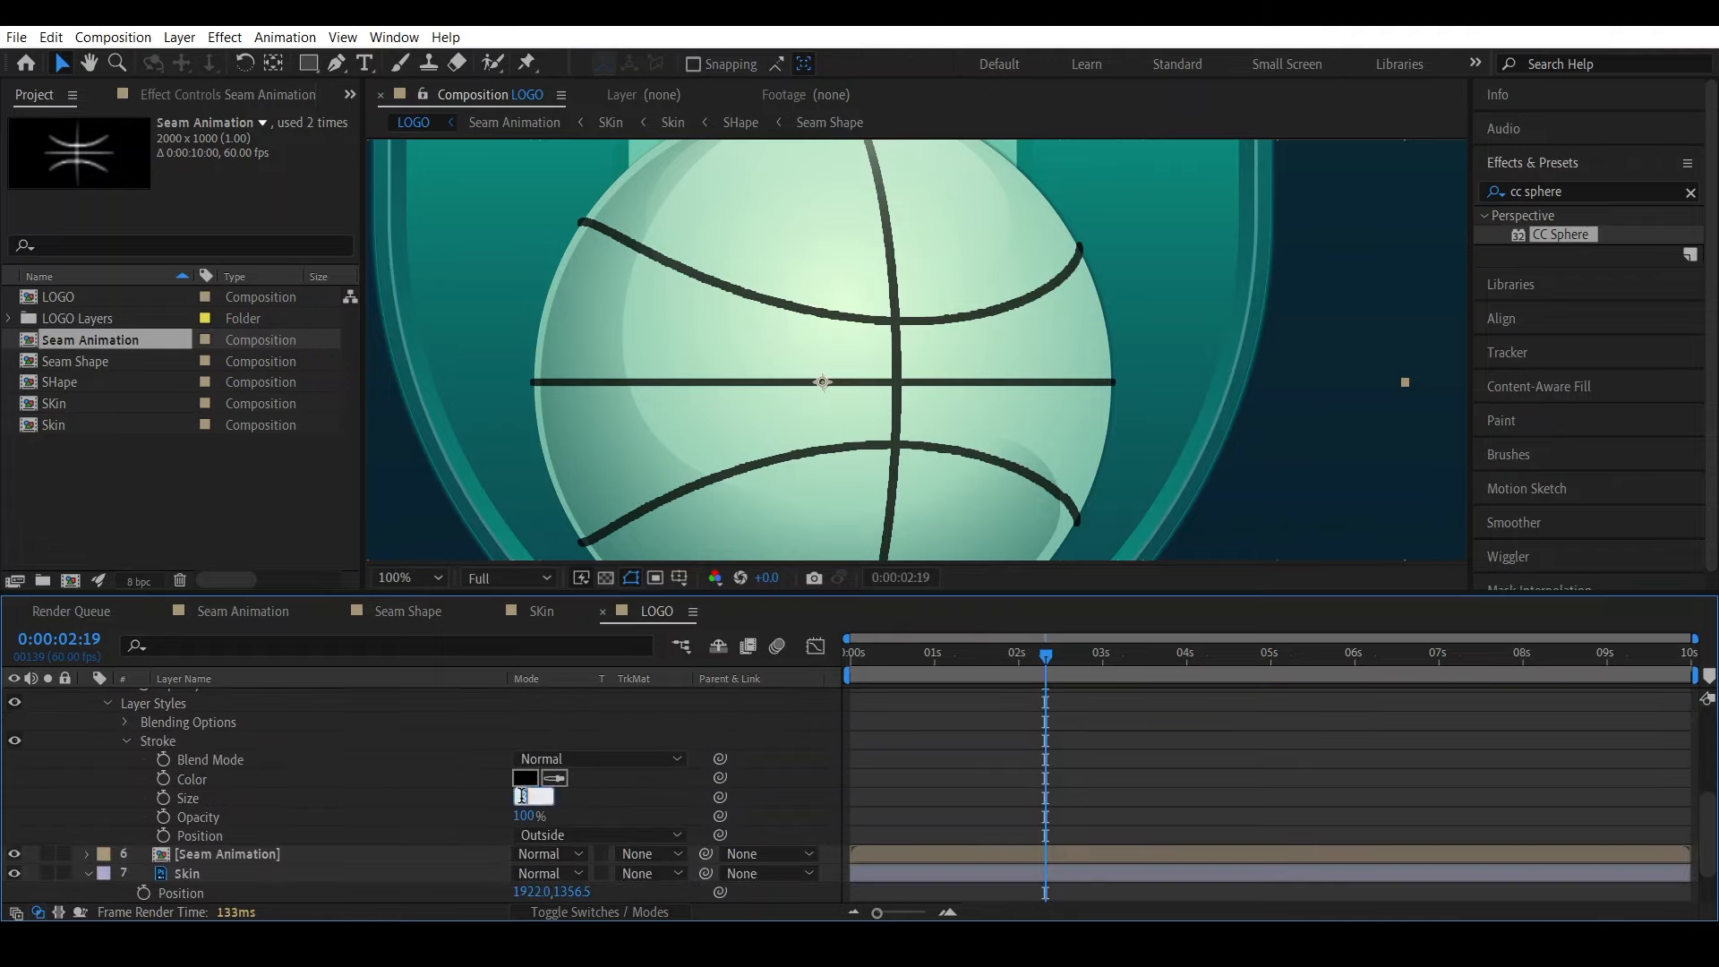
pyautogui.write('2')
pyautogui.press('Return')
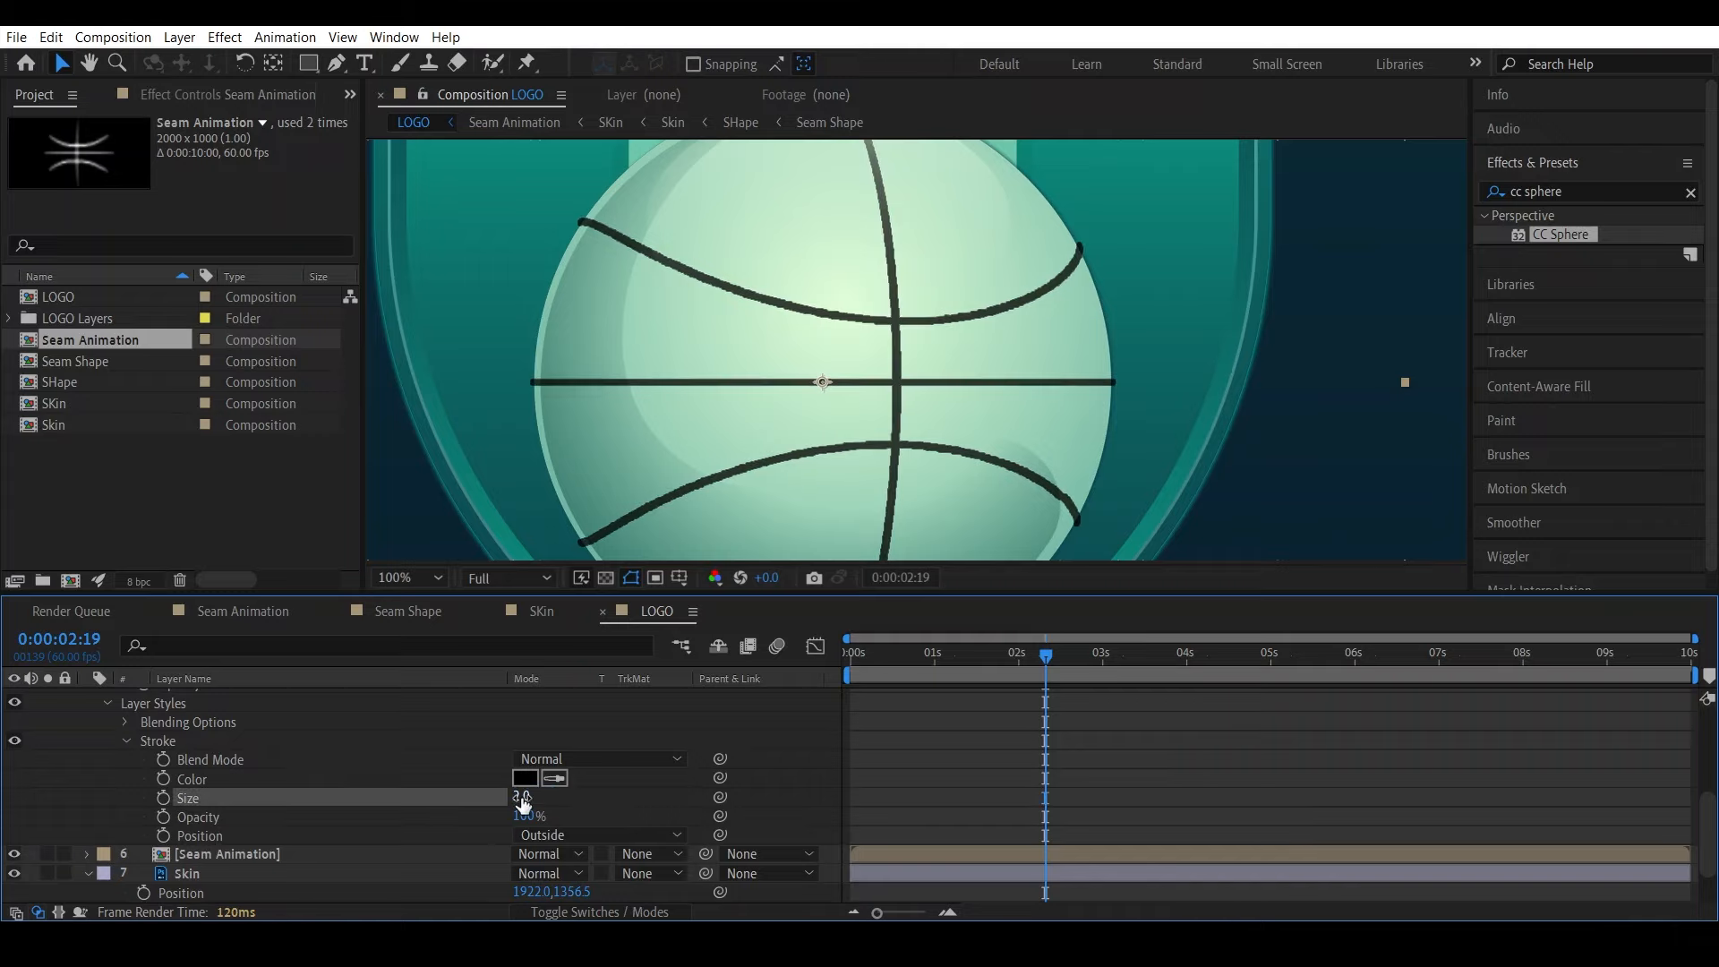
pyautogui.scroll(4, 805, 493)
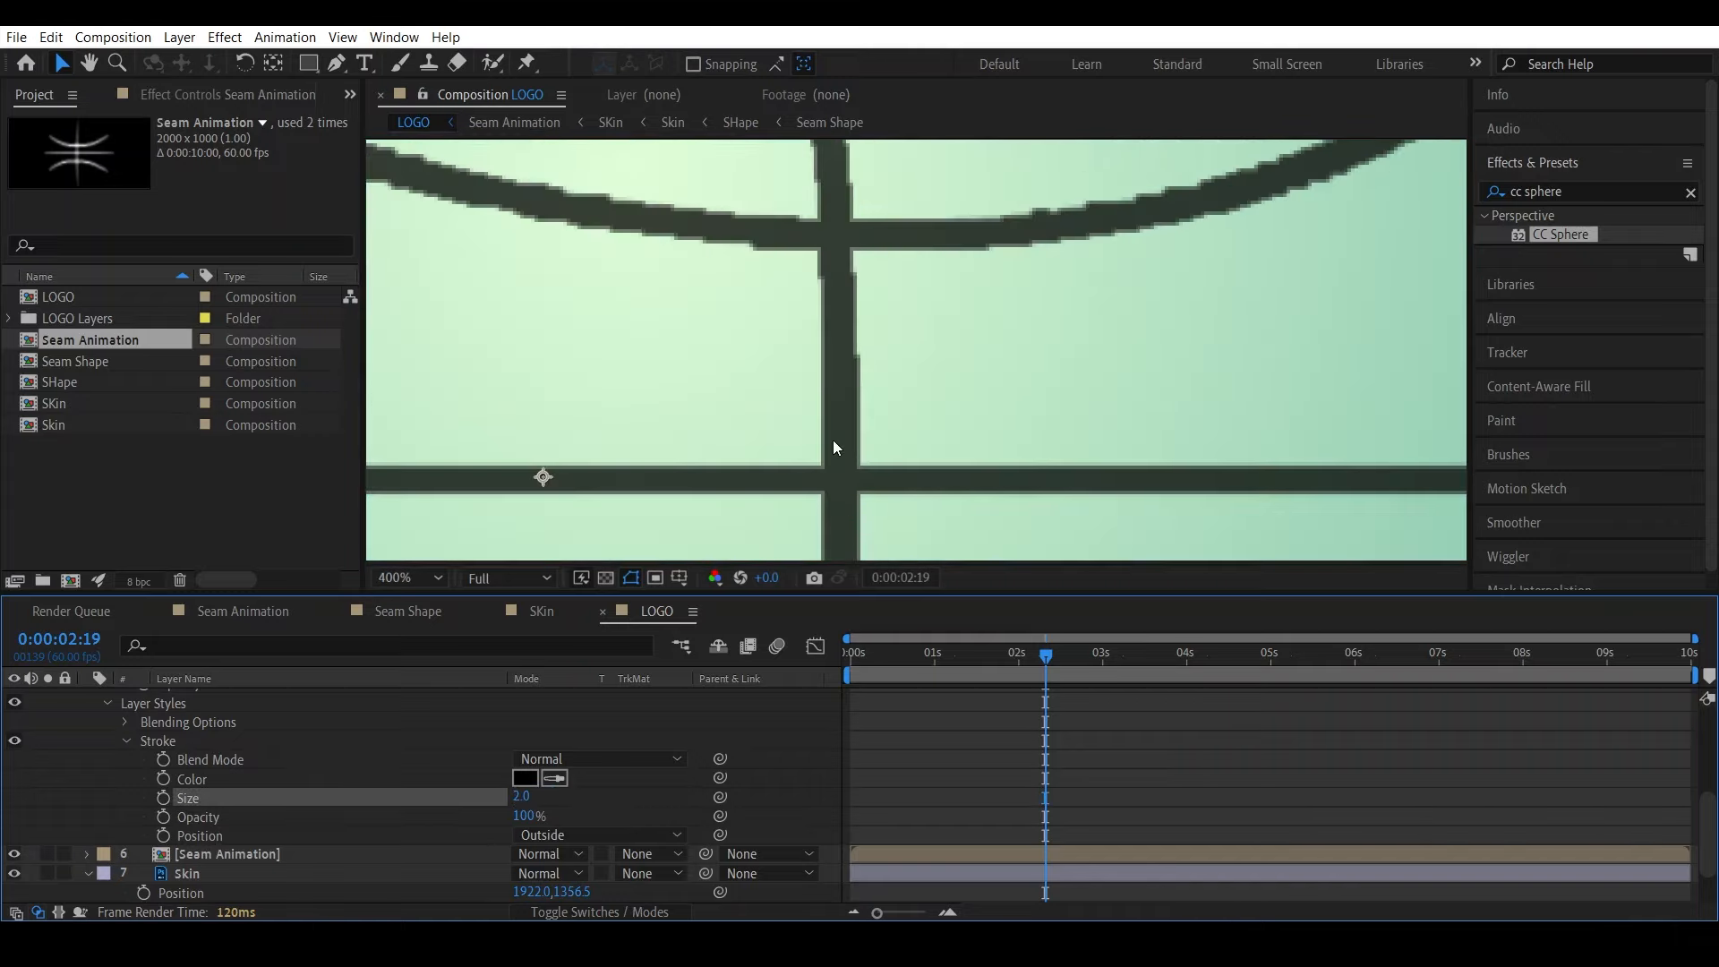
pyautogui.scroll(3, 250, 798)
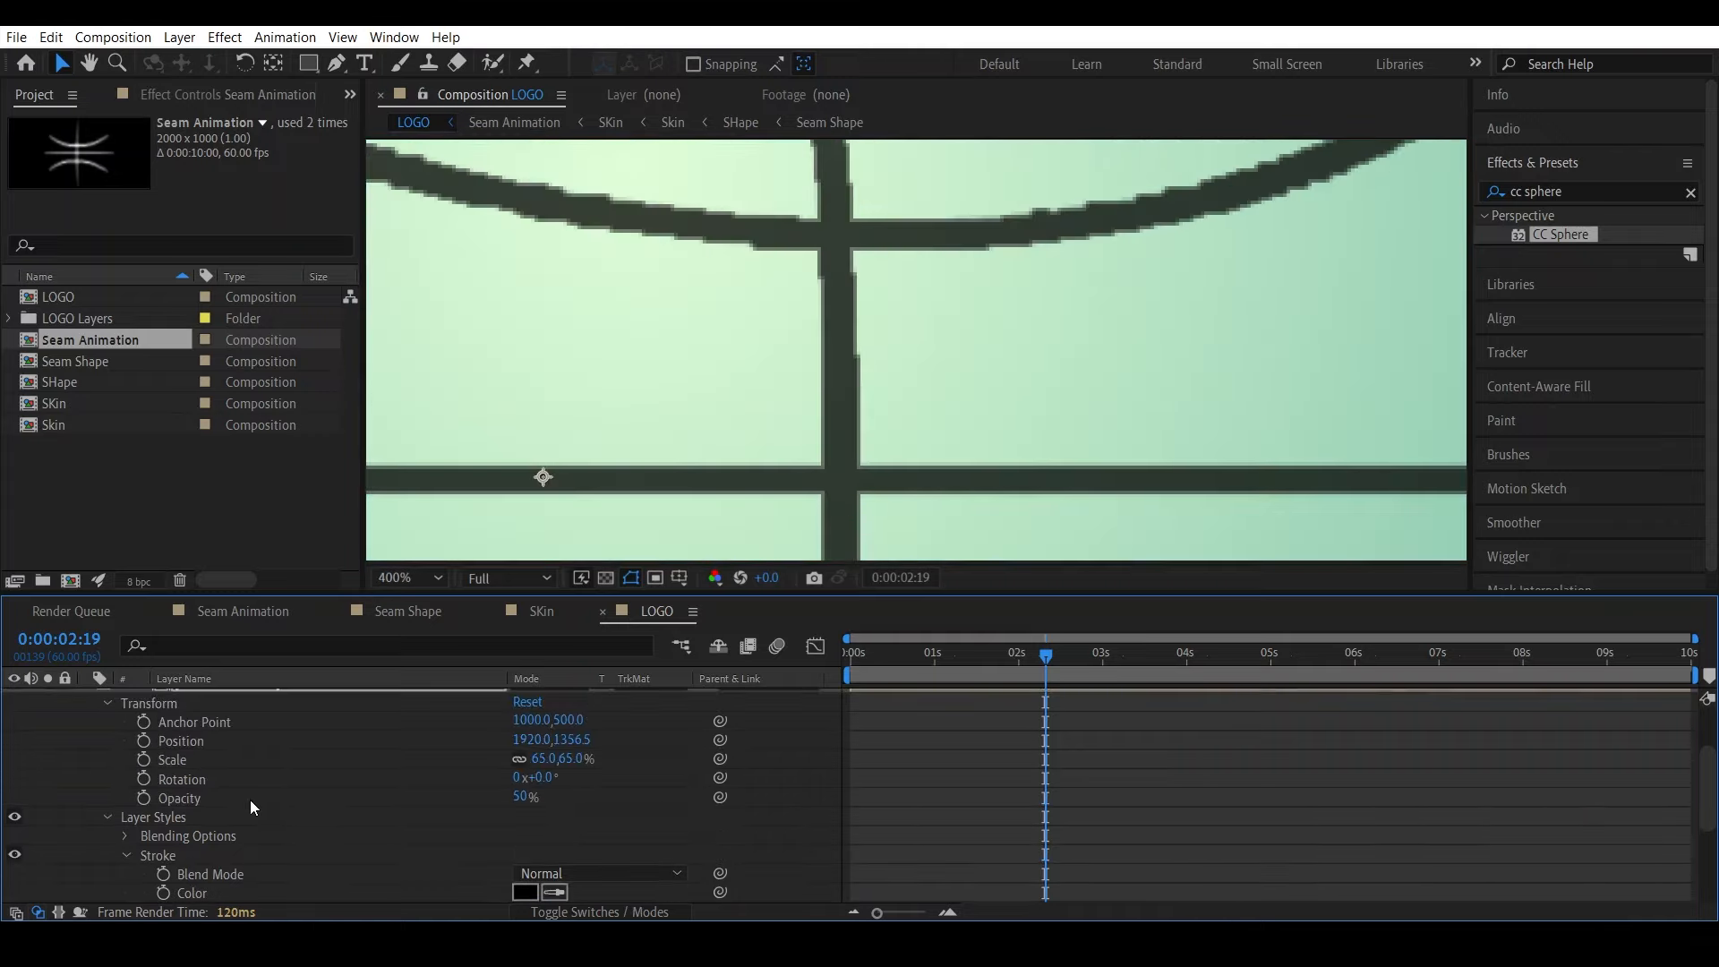
# Set the opacity of the lower Seam Animation layer to 30%
pyautogui.scroll(-3, 260, 801)
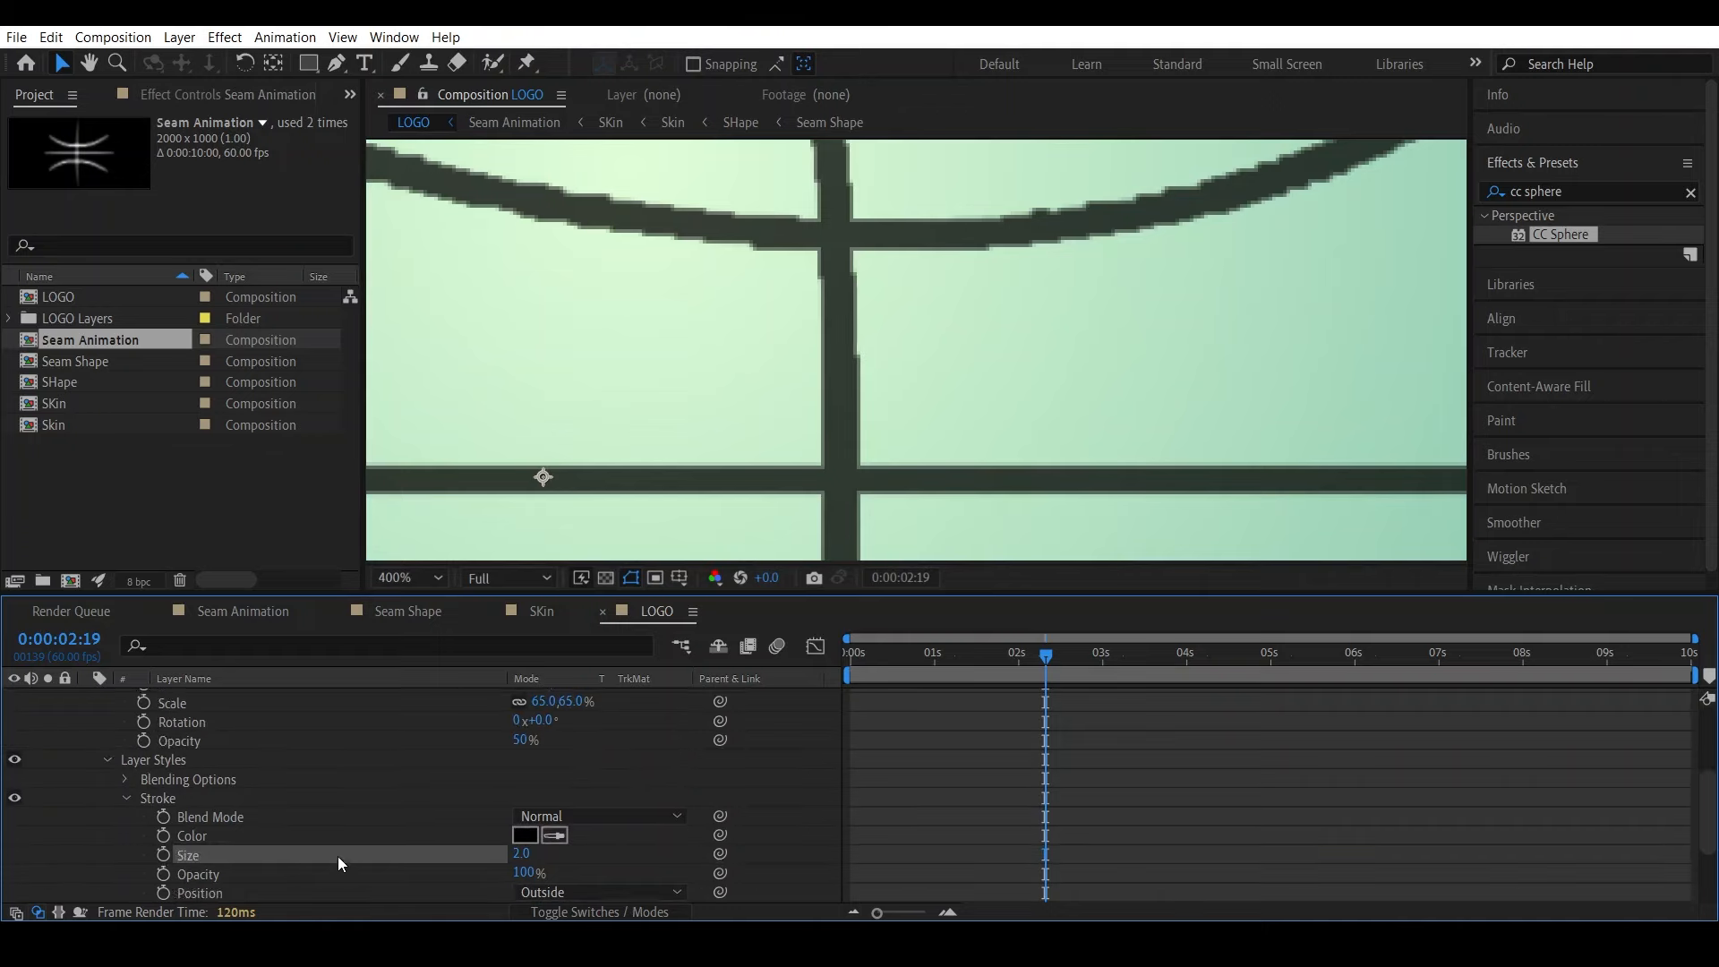
pyautogui.scroll(5, 336, 856)
pyautogui.click(250, 743)
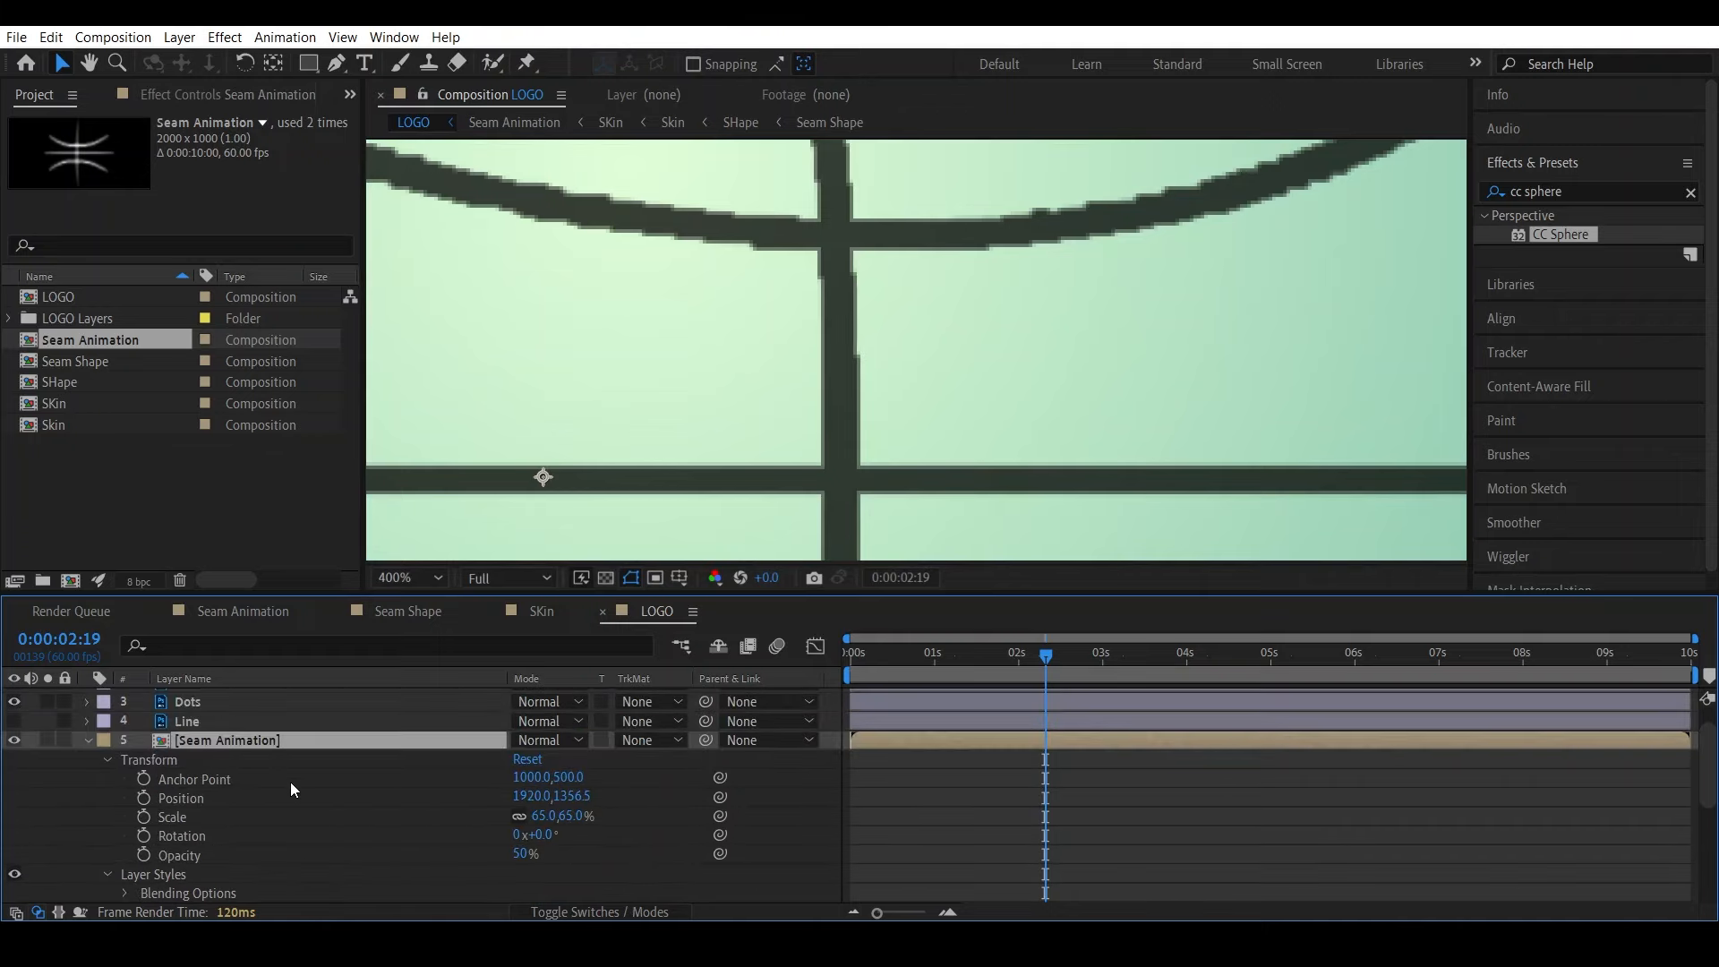
pyautogui.scroll(-6, 327, 819)
pyautogui.click(260, 795)
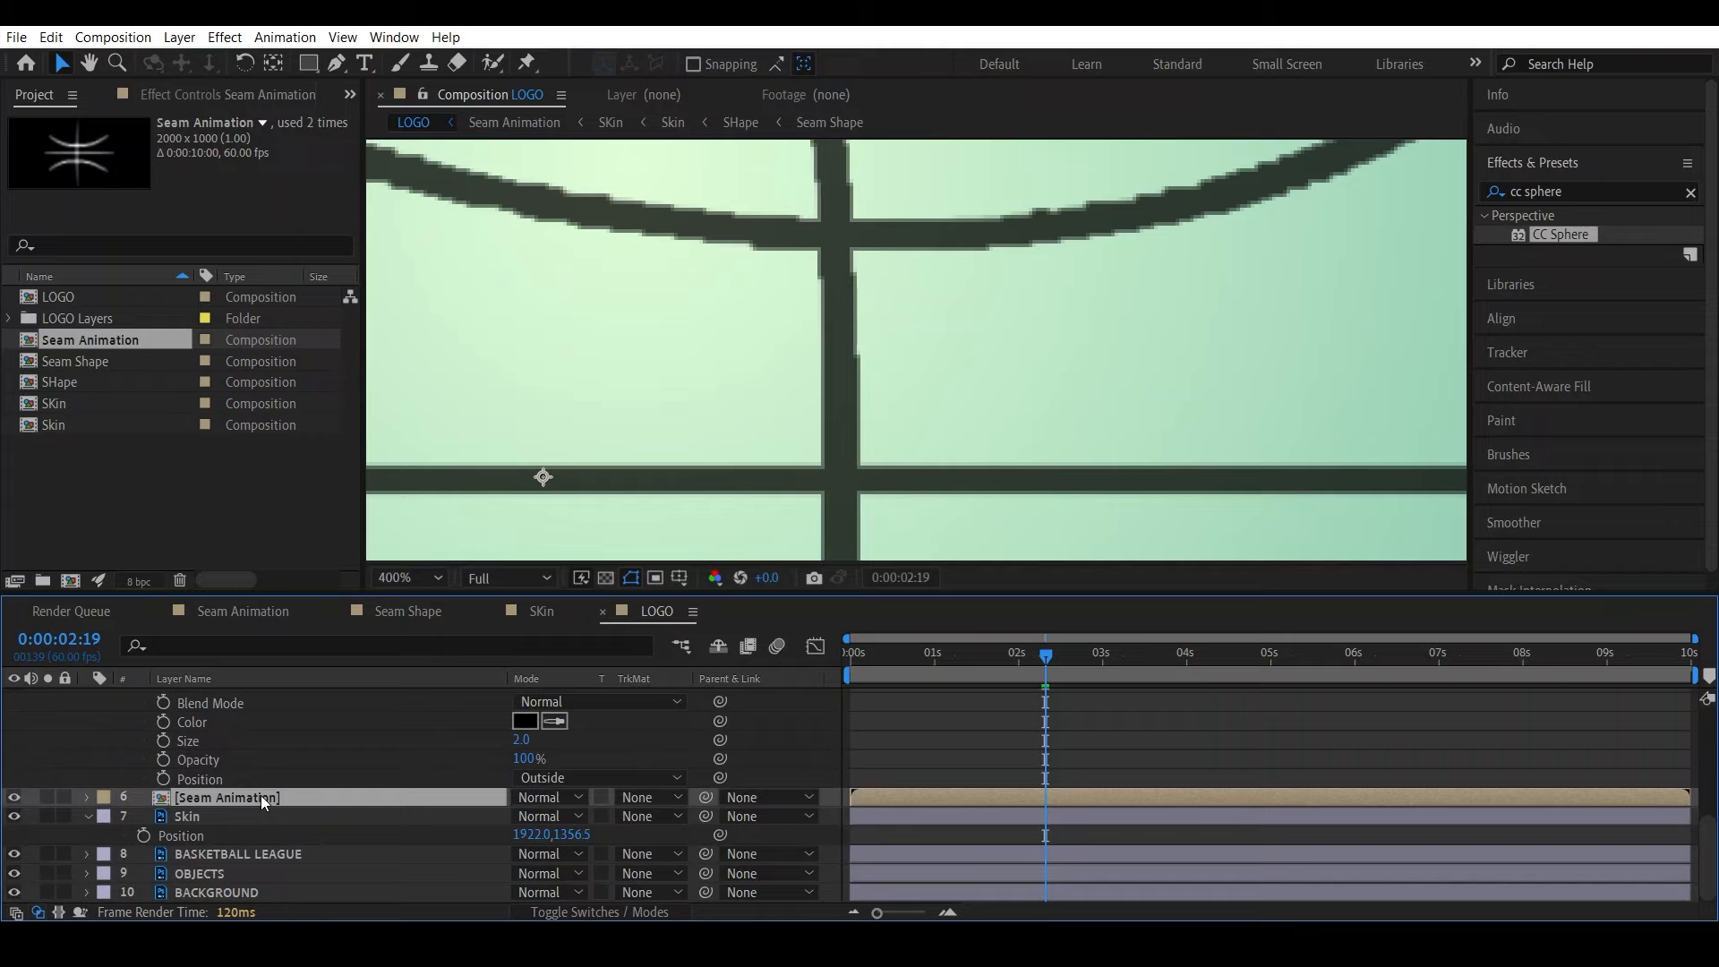
pyautogui.press('t')
pyautogui.click(526, 815)
pyautogui.write('30')
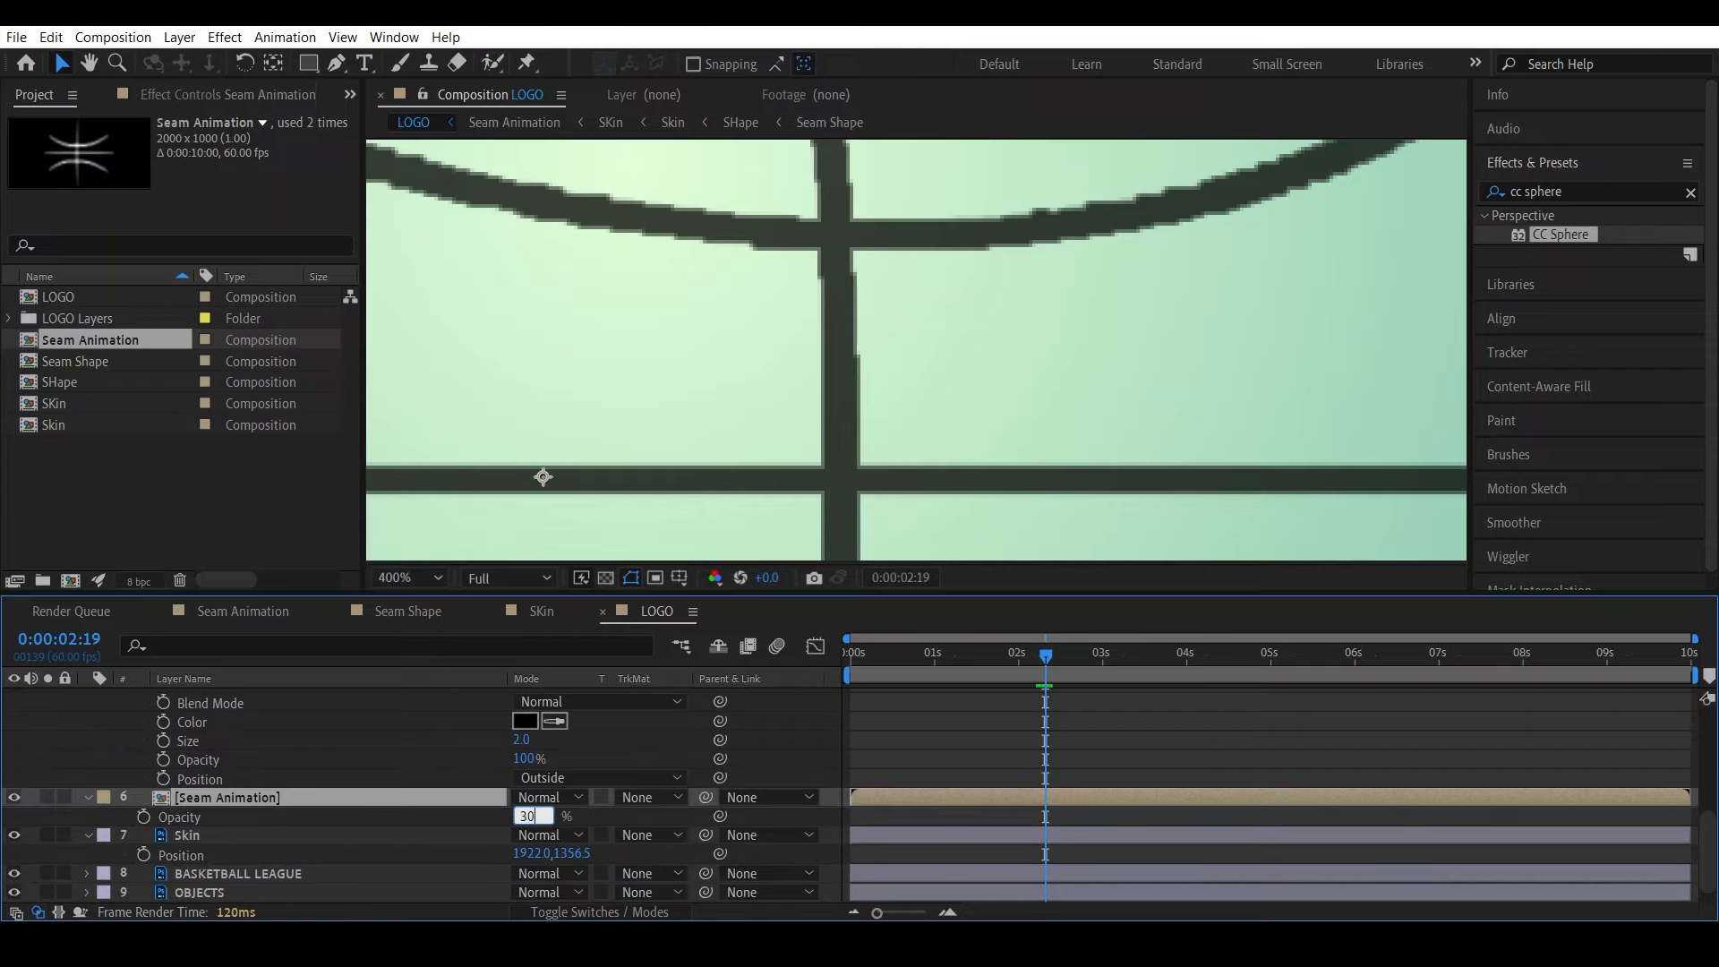
pyautogui.press('Return')
# Show only the opacity property of the upper Seam Animation layer and set it to 70%
pyautogui.scroll(8, 360, 782)
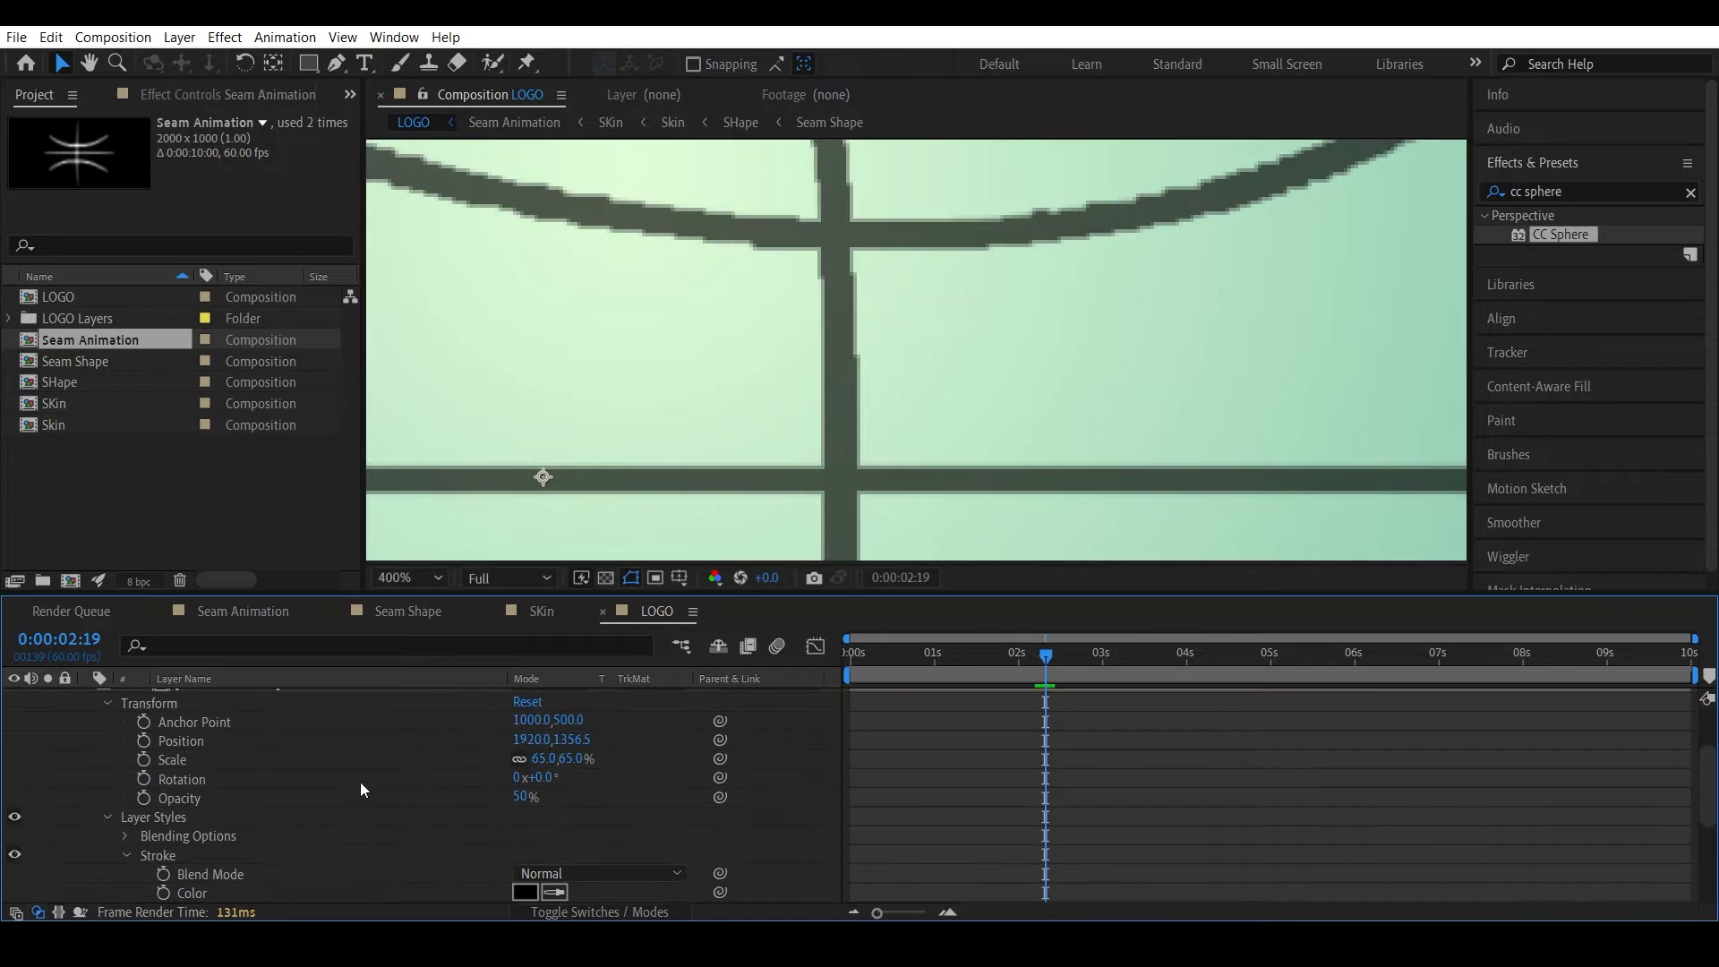
pyautogui.click(324, 777)
pyautogui.scroll(-2, 325, 780)
pyautogui.scroll(-3, 336, 788)
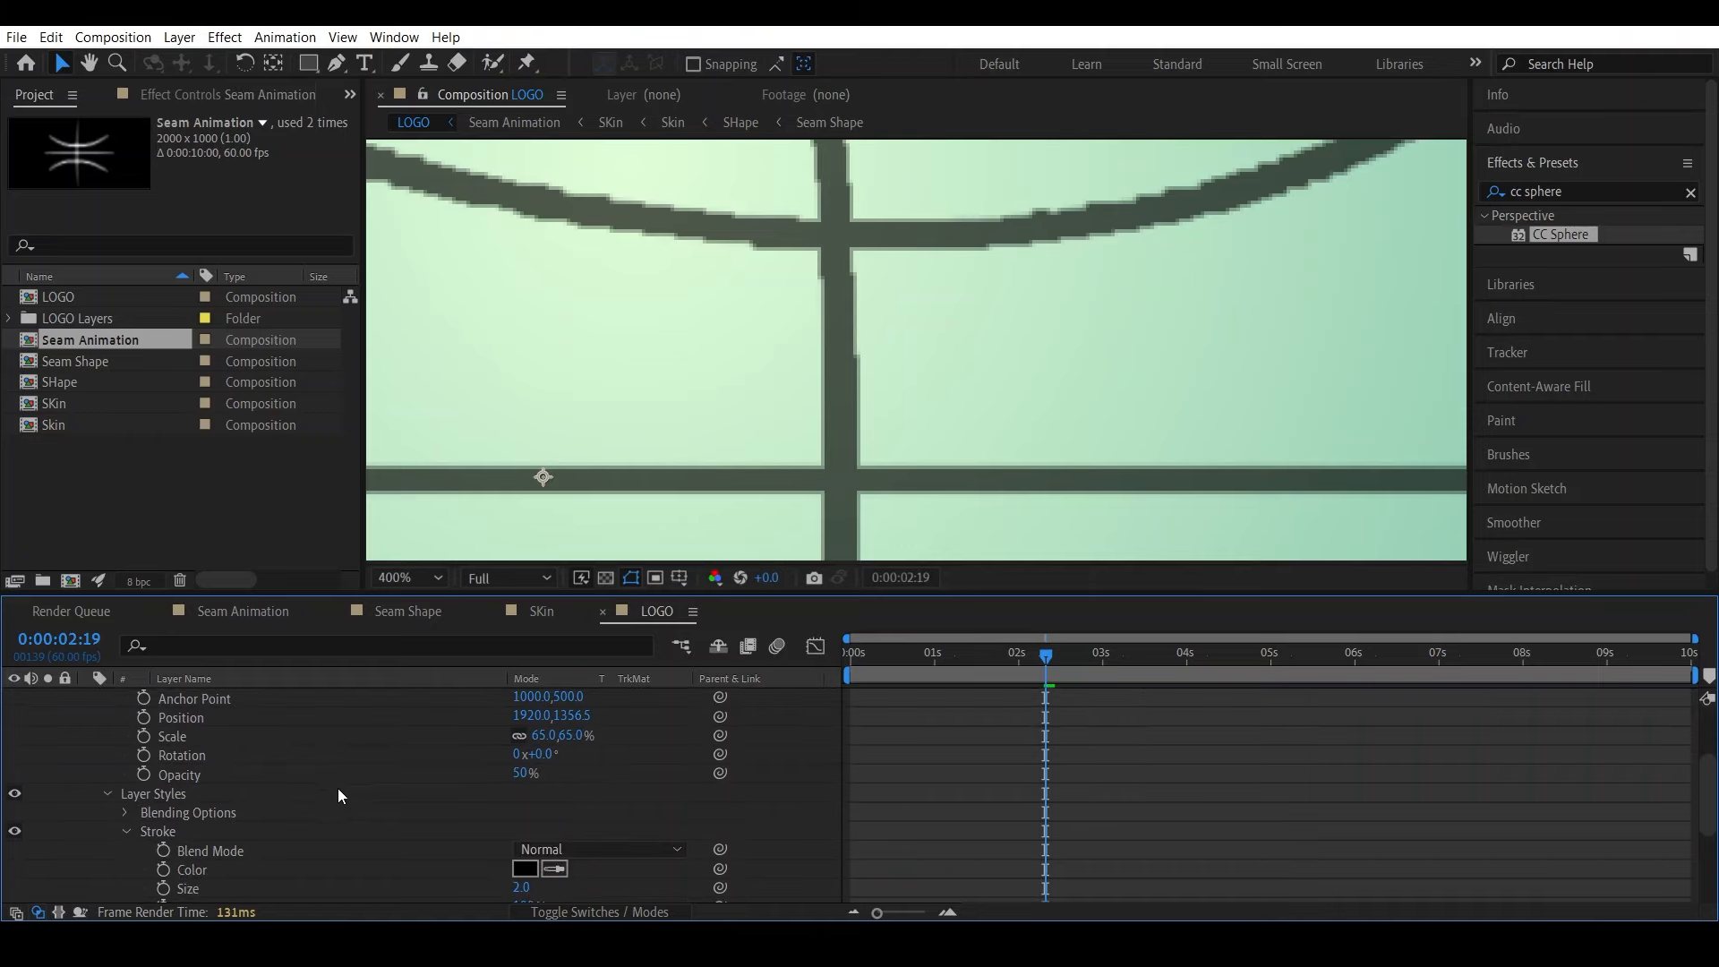
pyautogui.scroll(3, 348, 798)
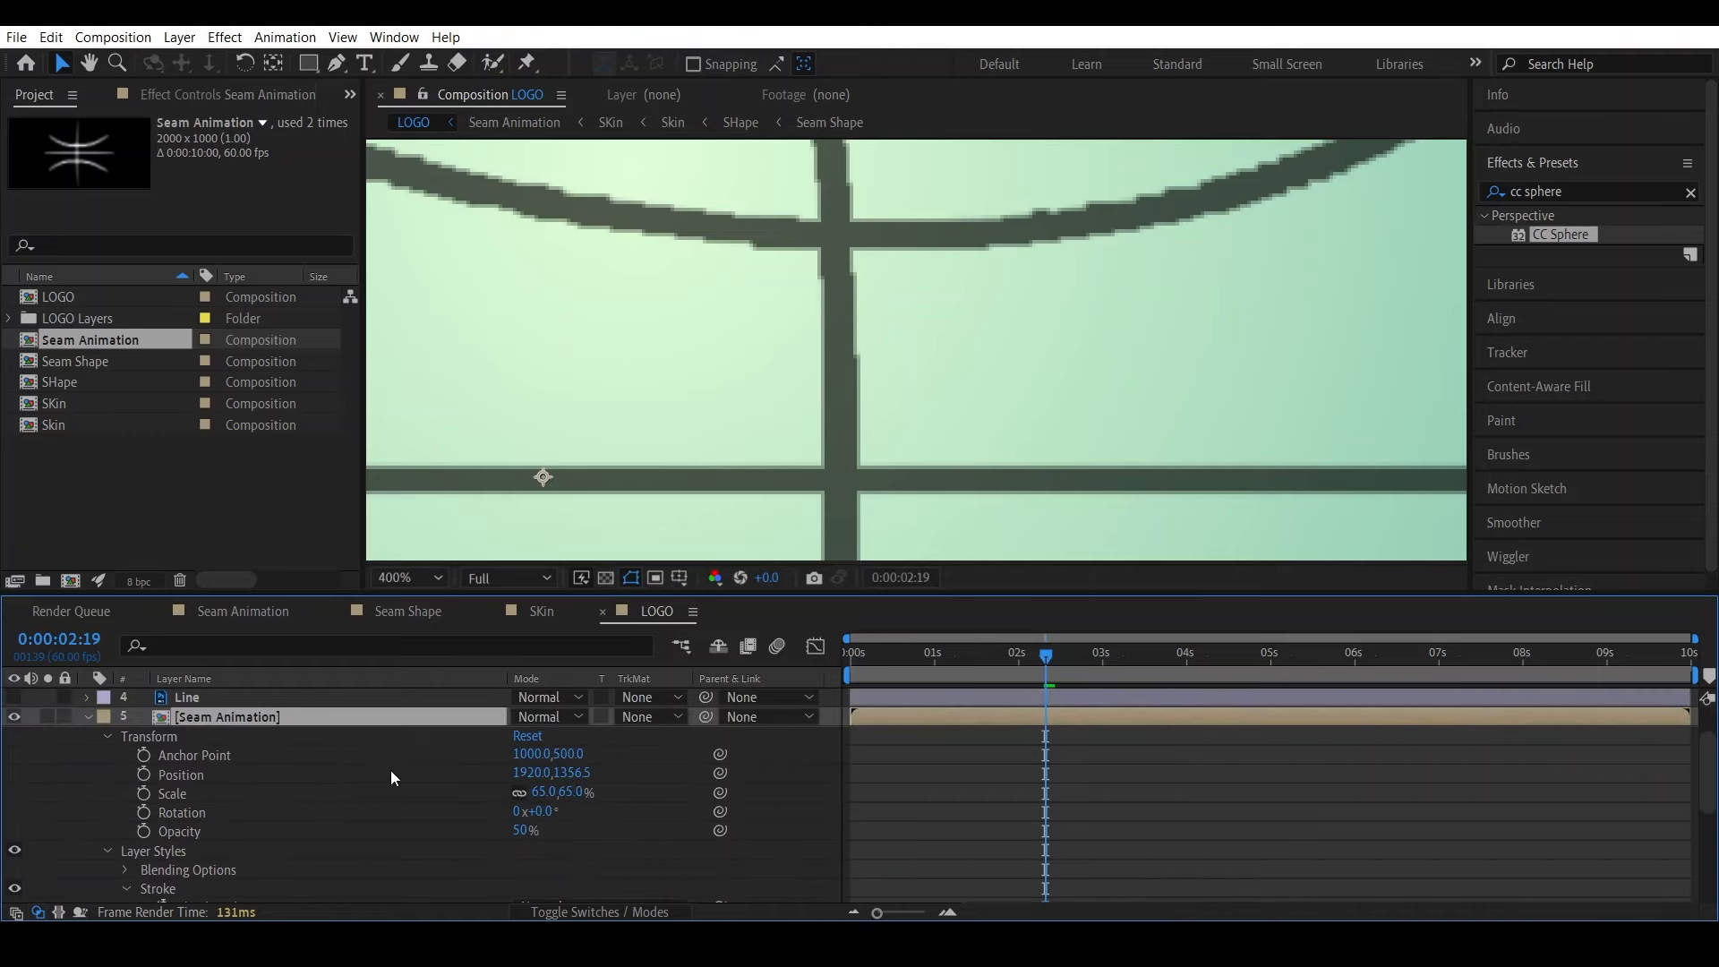
pyautogui.press('u')
pyautogui.click(527, 761)
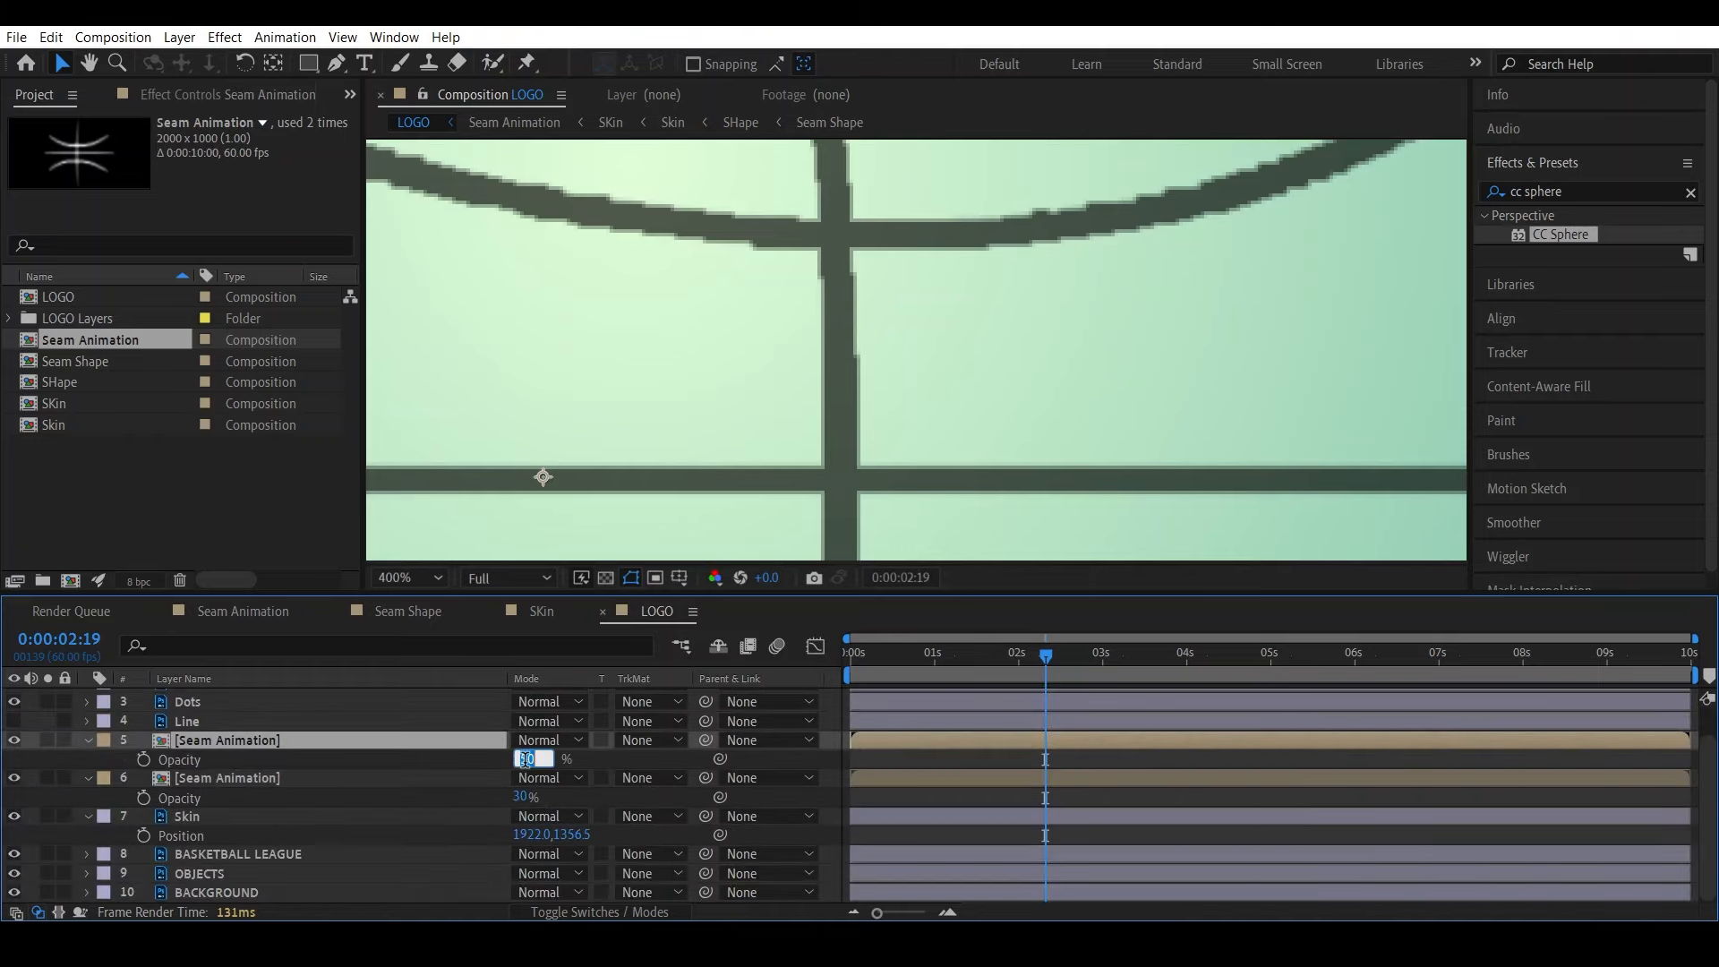
pyautogui.write('70')
pyautogui.press('Return')
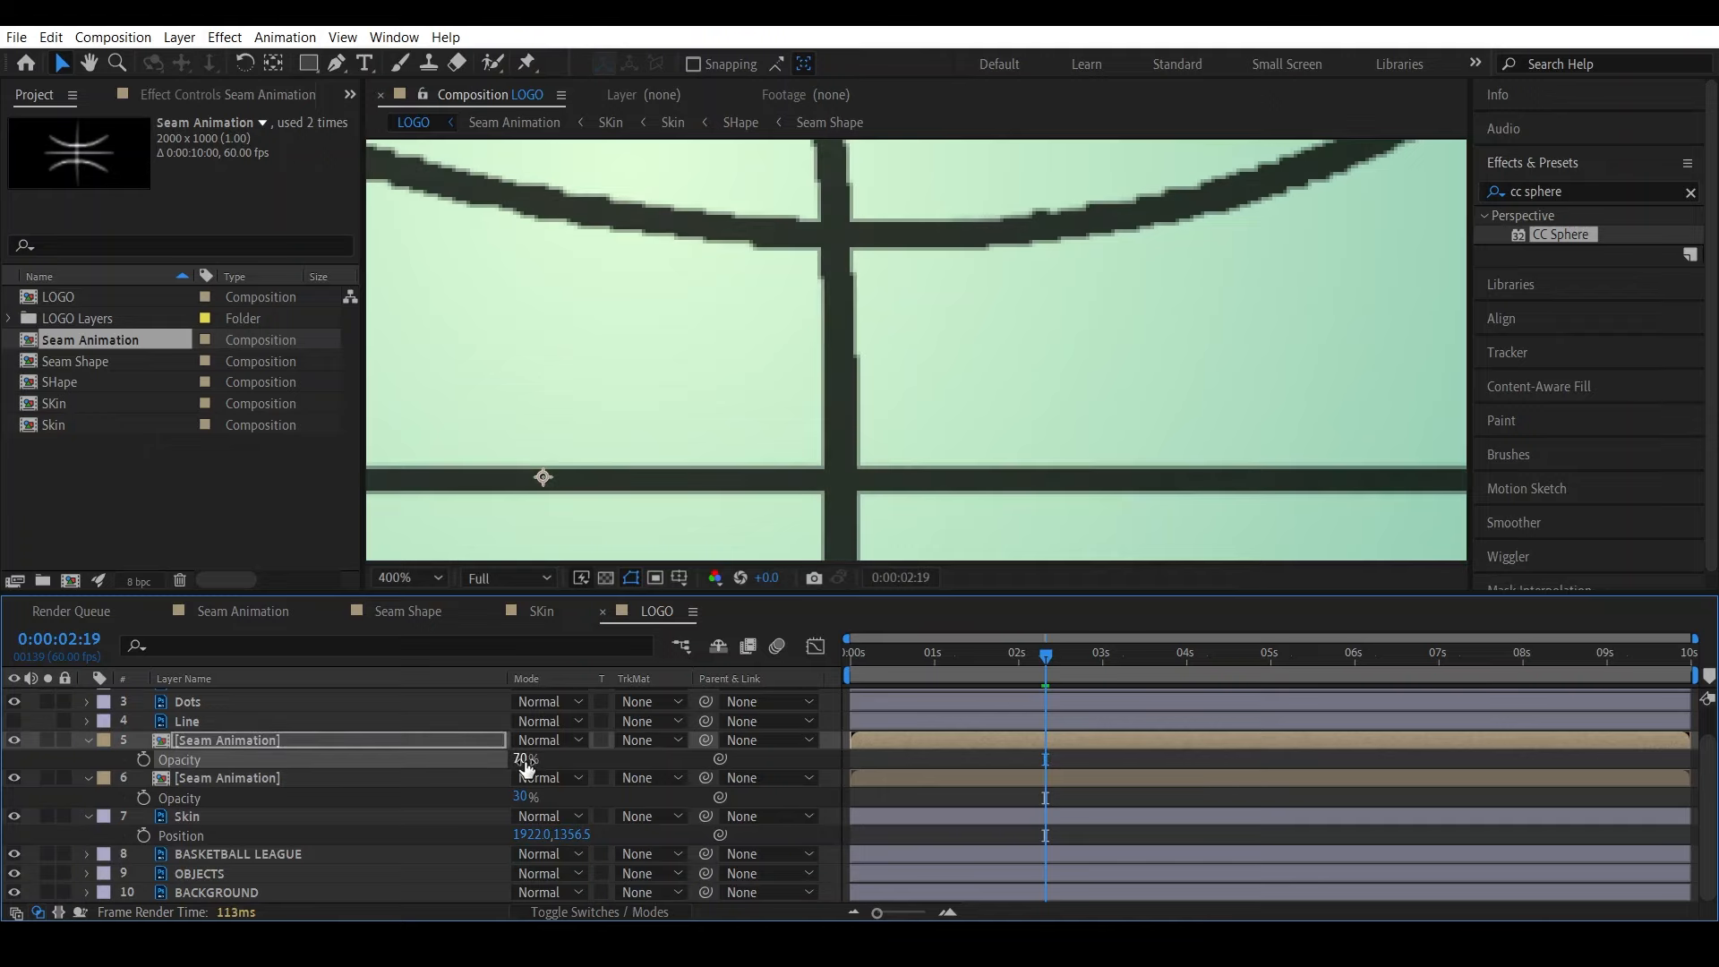
# Reveal the lower Seam Animation layer's Stroke settings and set the stroke size to 4 after trying 3.5
pyautogui.click(239, 782)
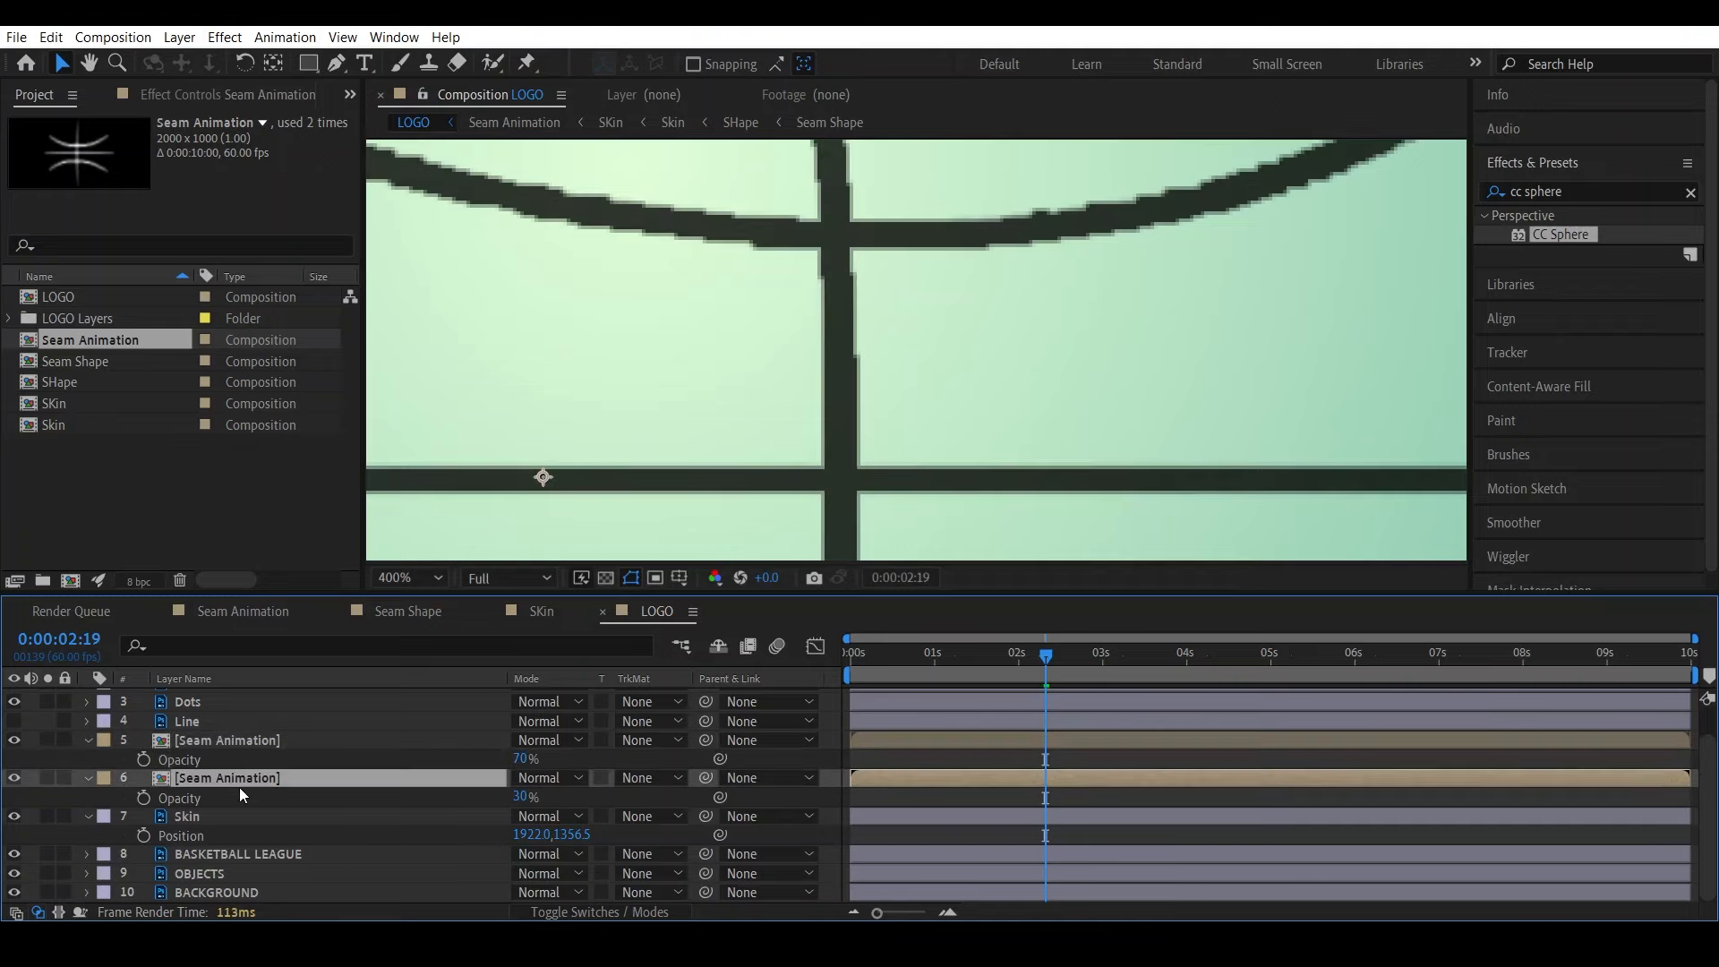
pyautogui.click(86, 777)
pyautogui.click(86, 777)
pyautogui.click(87, 796)
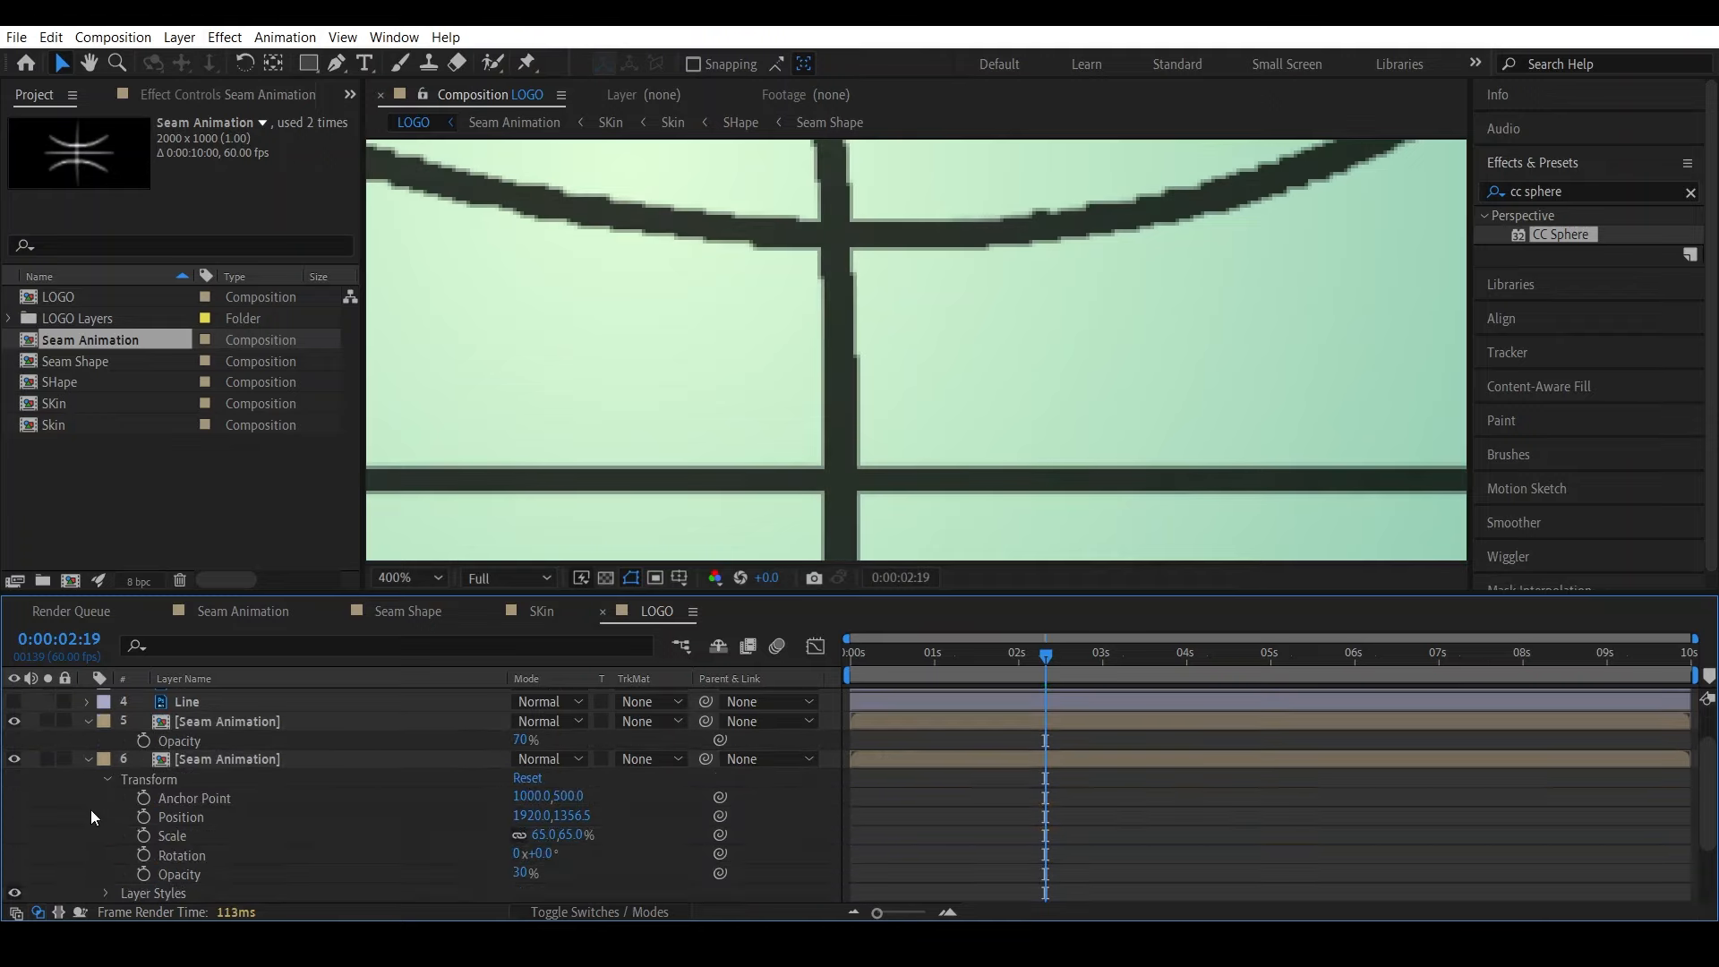
pyautogui.scroll(-2, 109, 868)
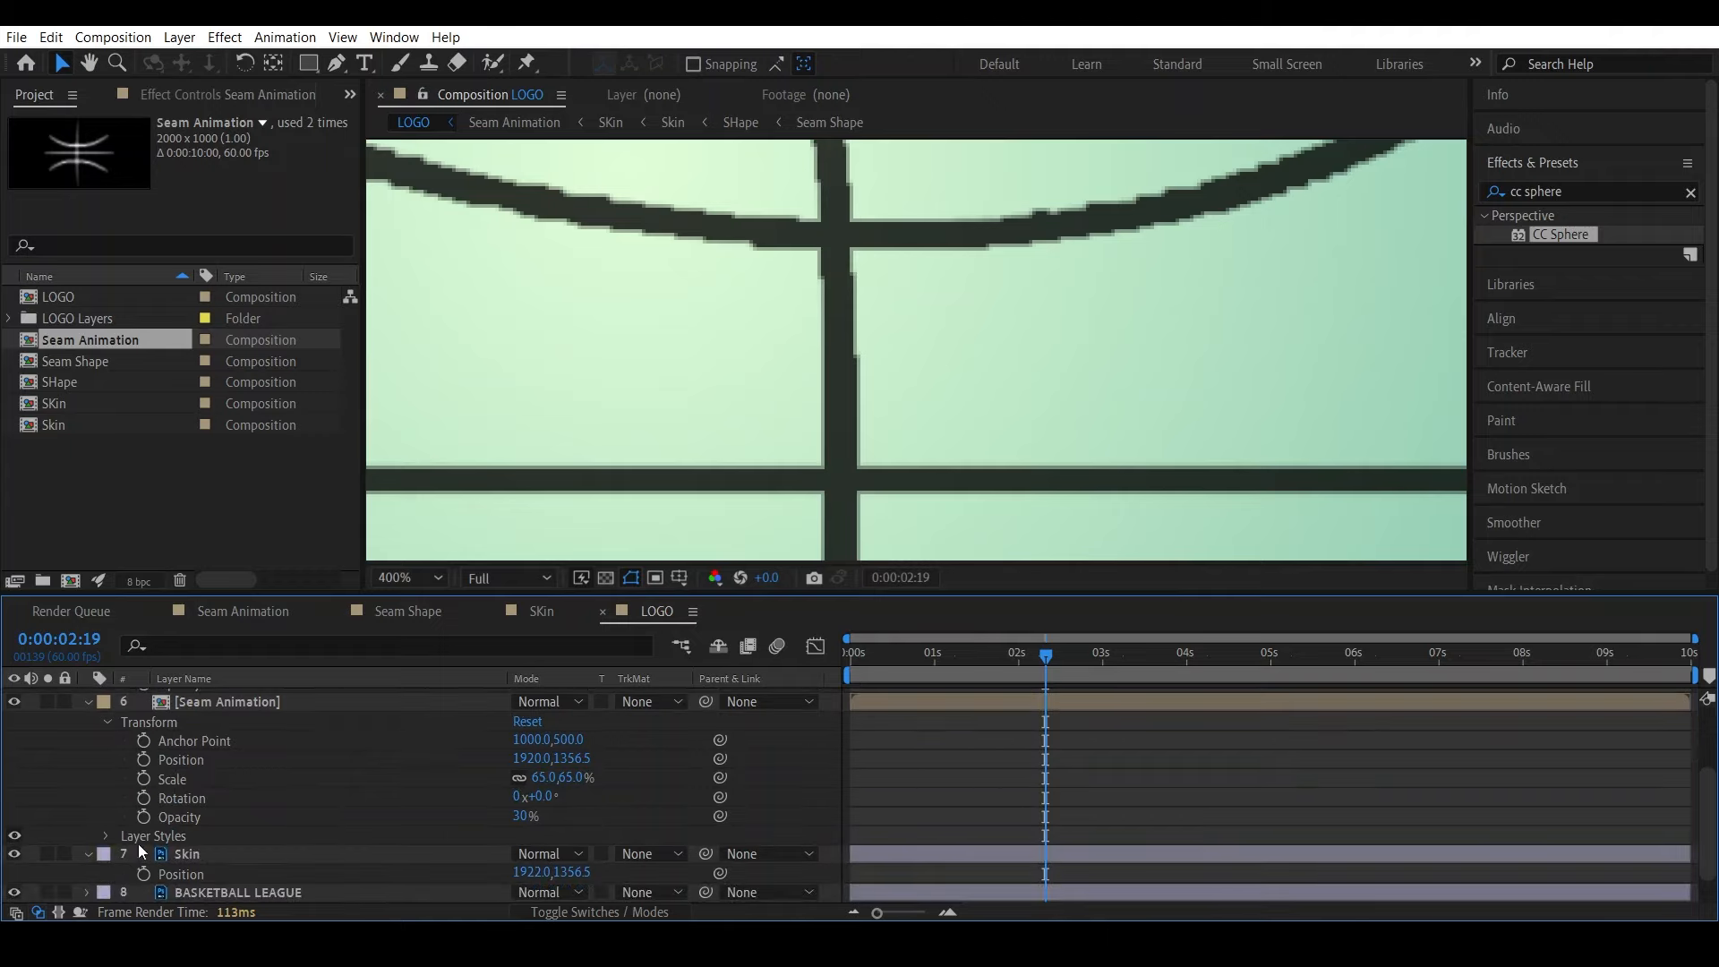
pyautogui.click(105, 836)
pyautogui.scroll(-2, 411, 872)
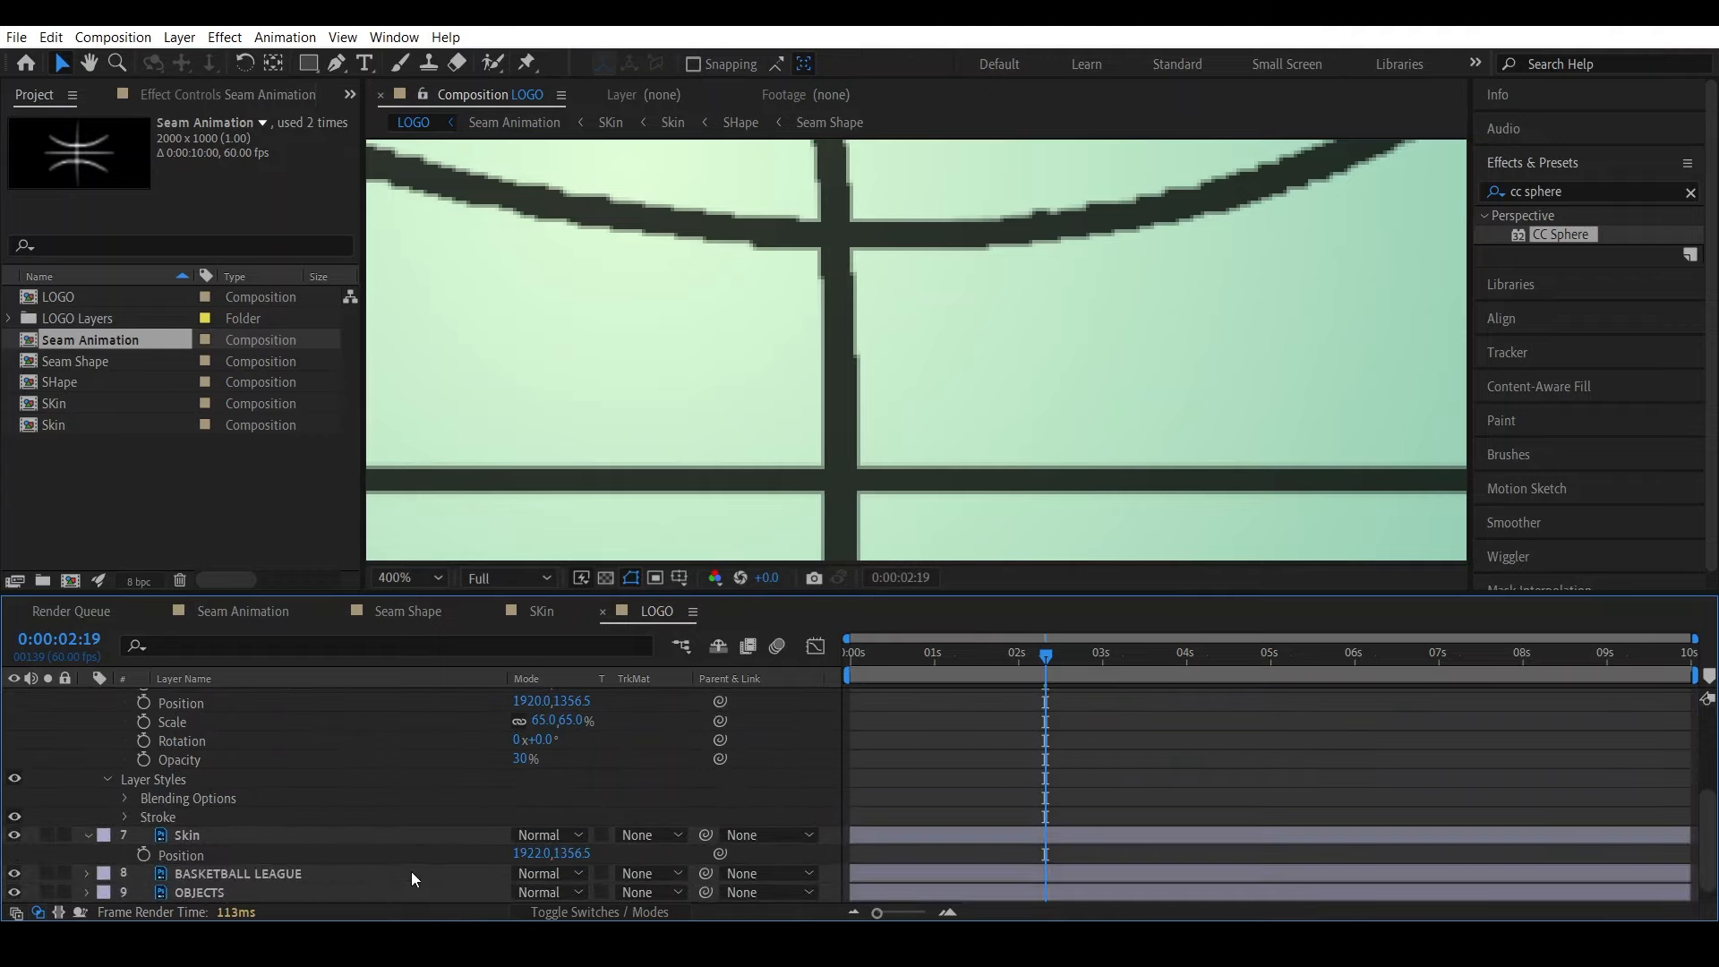
pyautogui.click(125, 818)
pyautogui.scroll(-2, 524, 855)
pyautogui.click(524, 797)
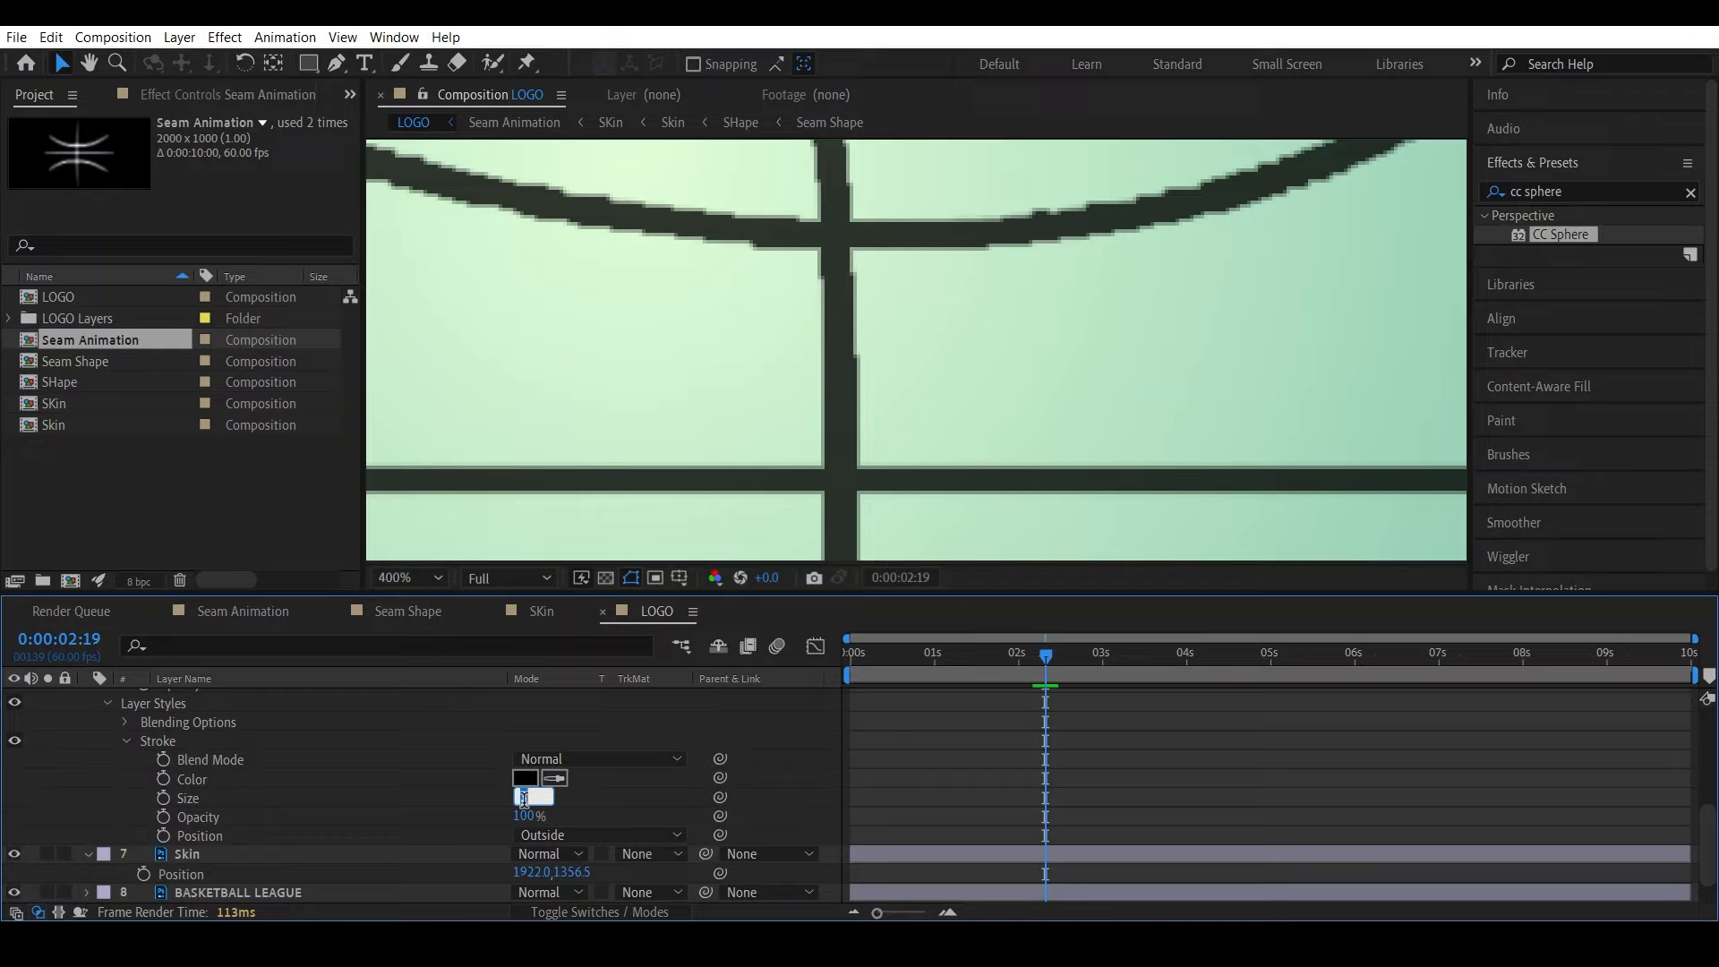
pyautogui.write('3.5')
pyautogui.press('Return')
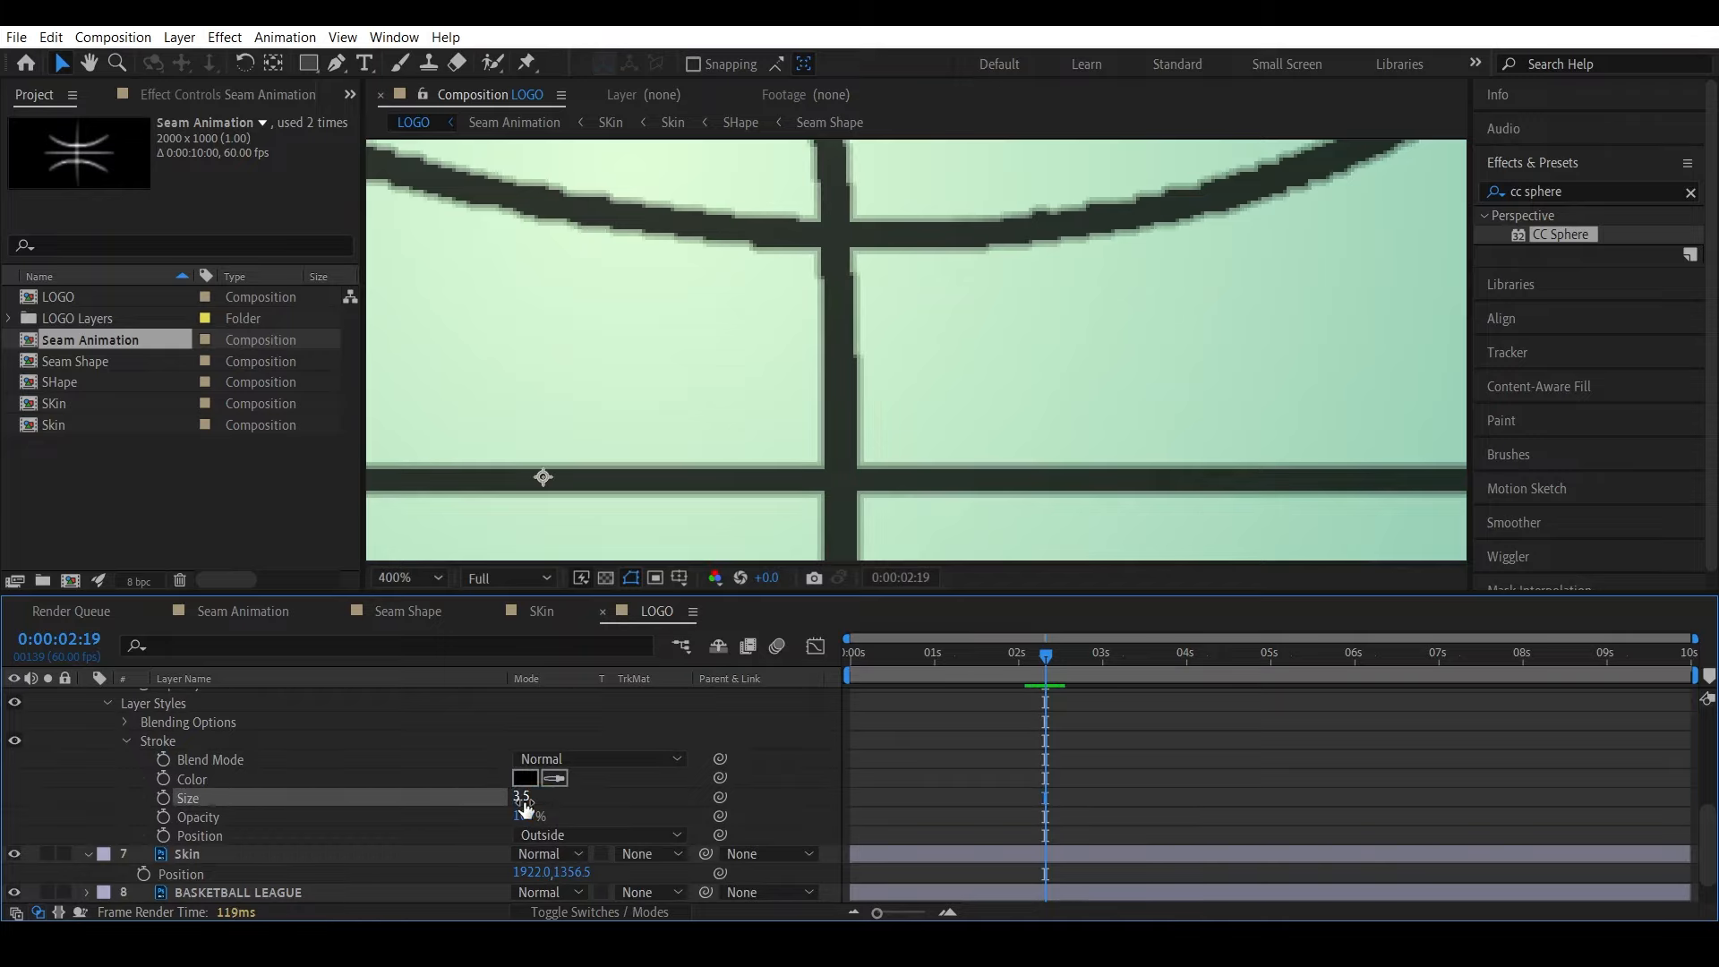
pyautogui.click(521, 797)
pyautogui.write('4')
pyautogui.press('Return')
# Reveal the upper Seam Animation layer's Stroke settings and set the stroke size to 1.5
pyautogui.scroll(5, 476, 814)
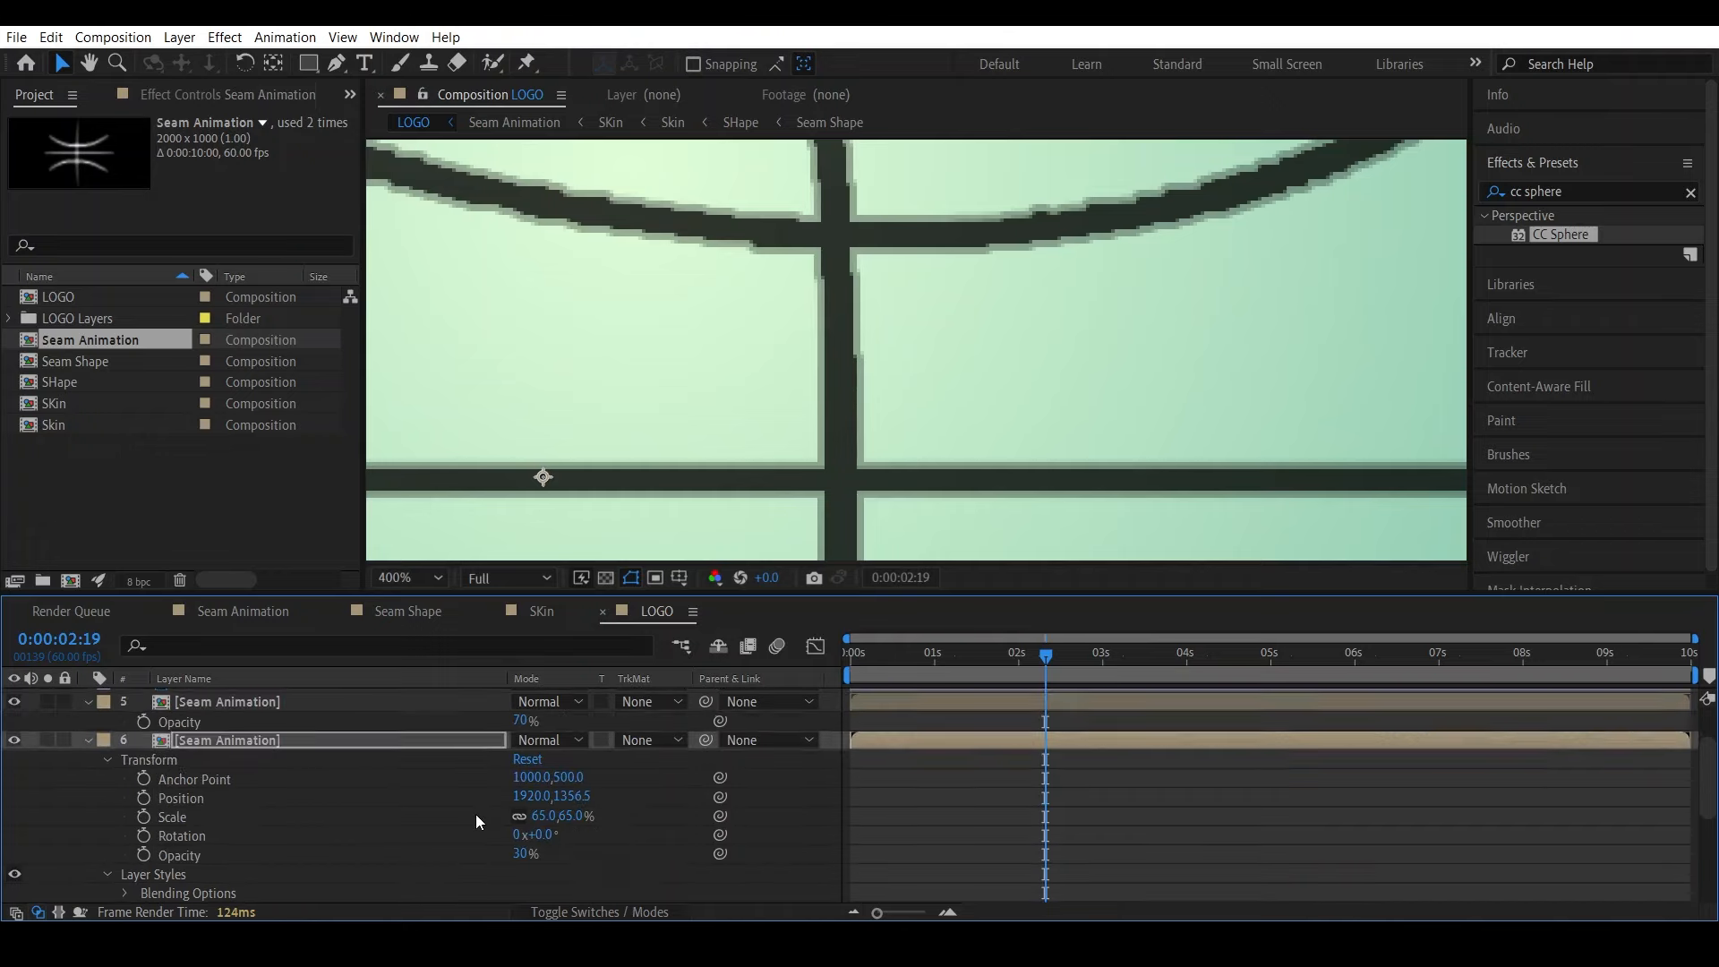
pyautogui.click(87, 758)
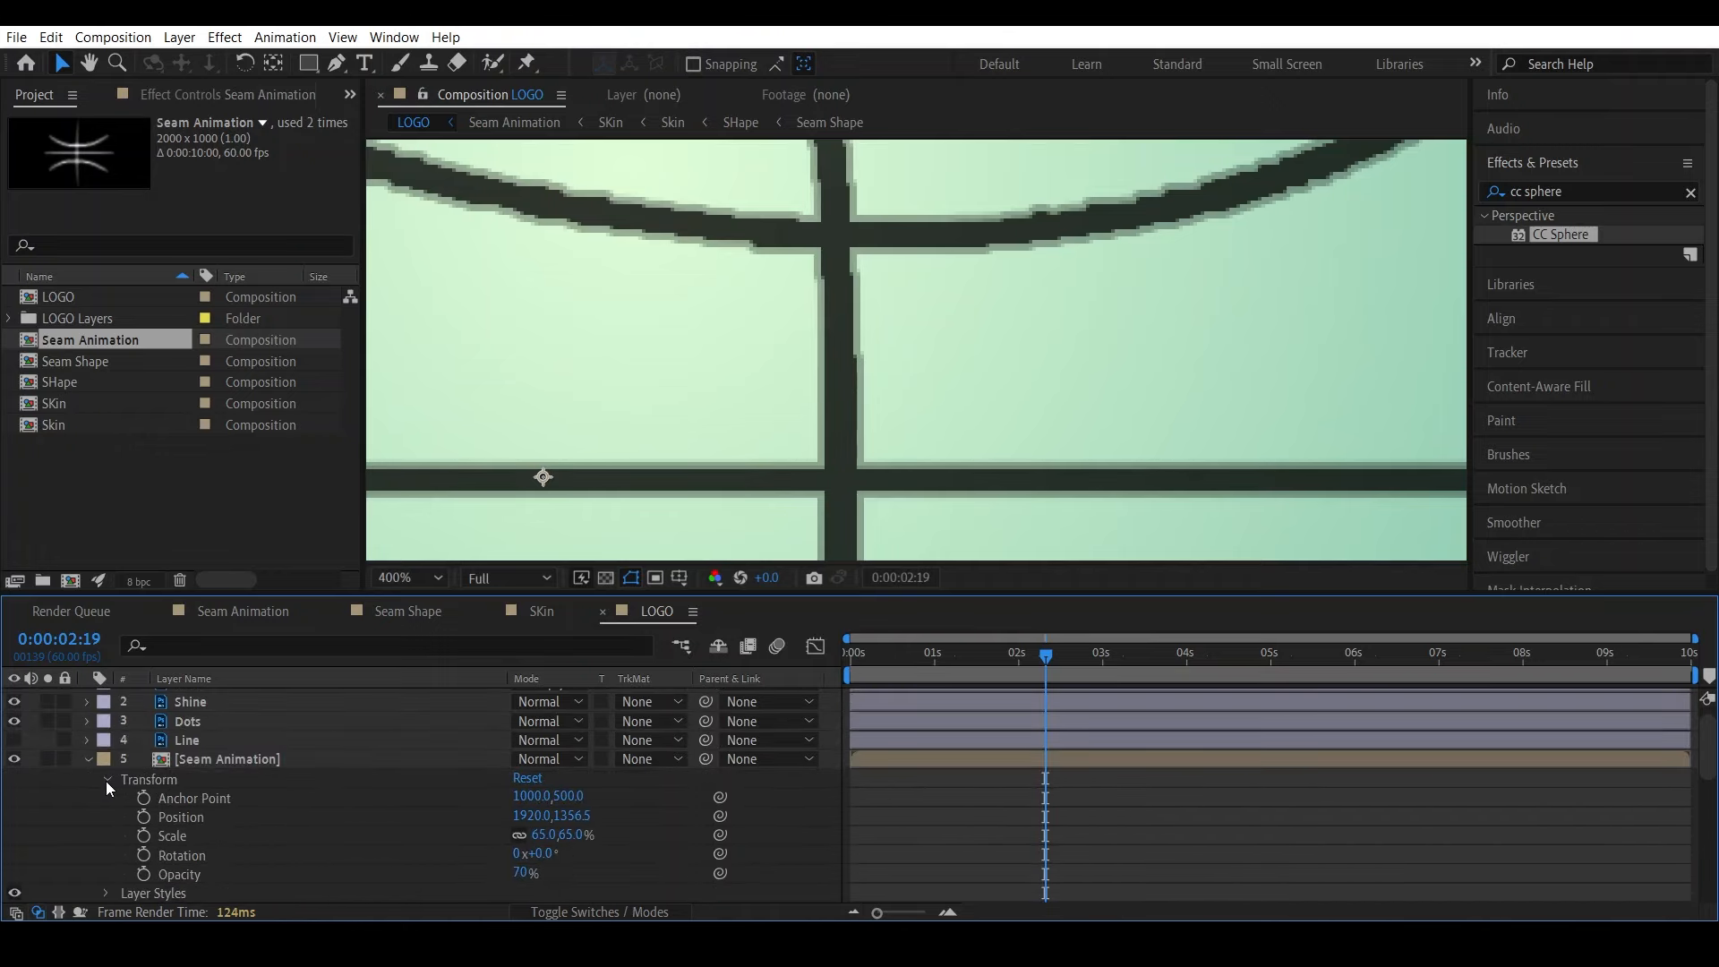
pyautogui.click(108, 888)
pyautogui.scroll(-6, 115, 857)
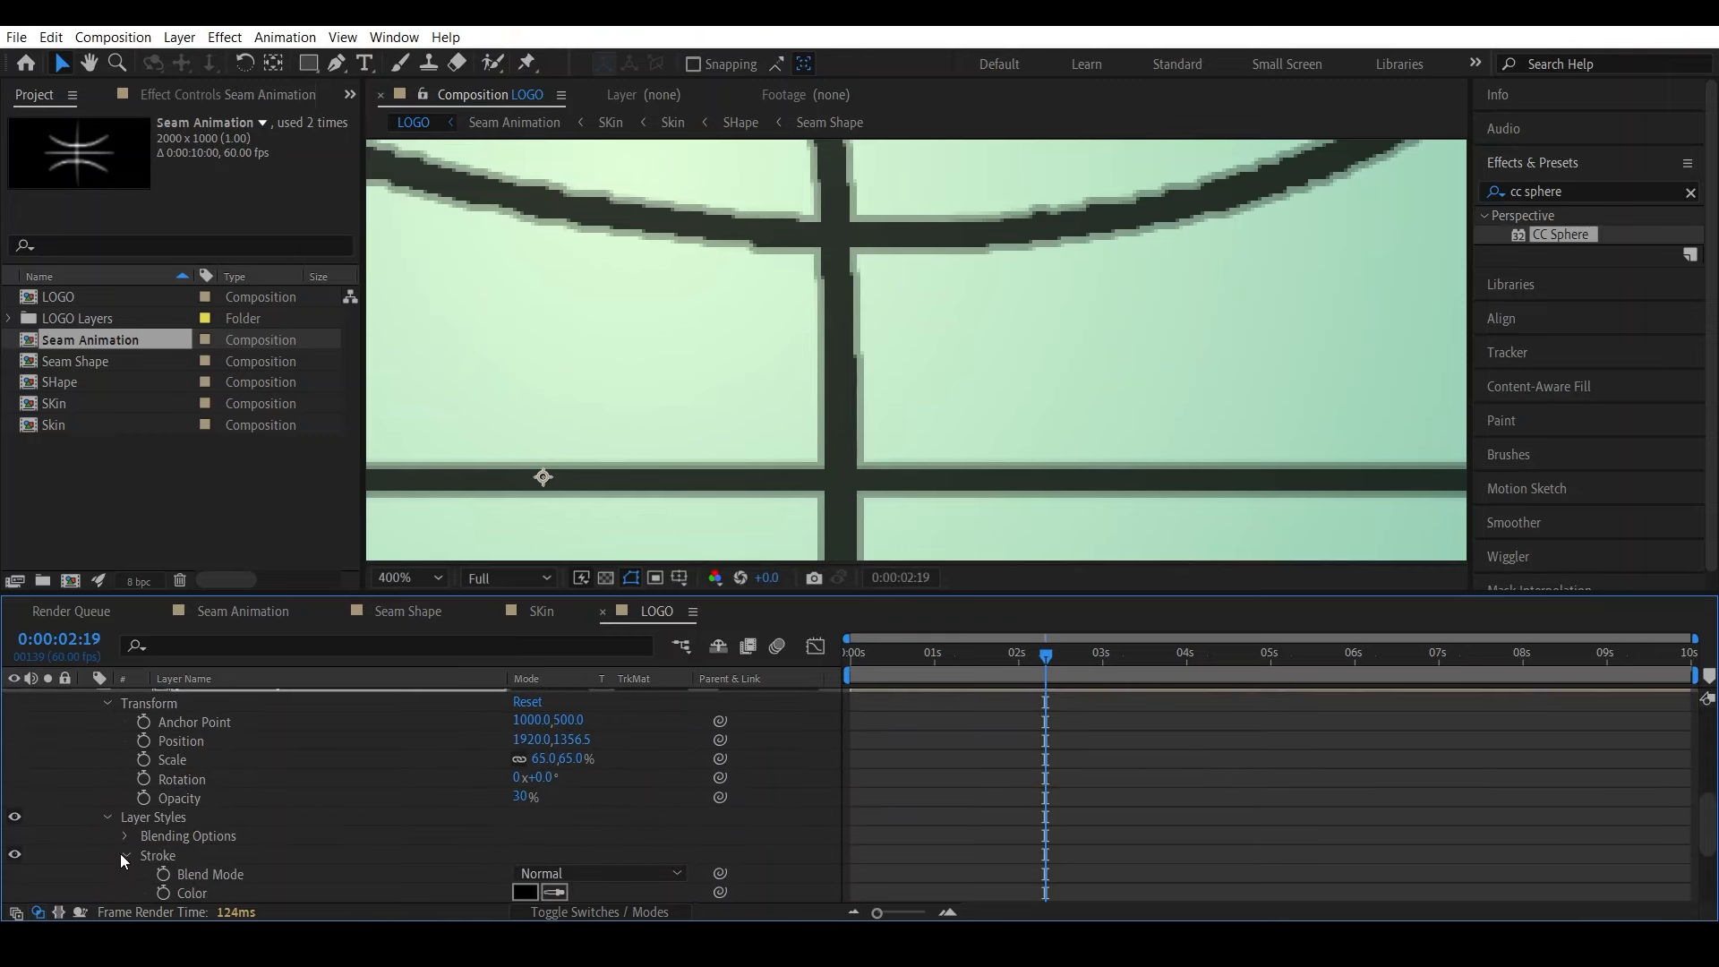
pyautogui.scroll(-4, 126, 795)
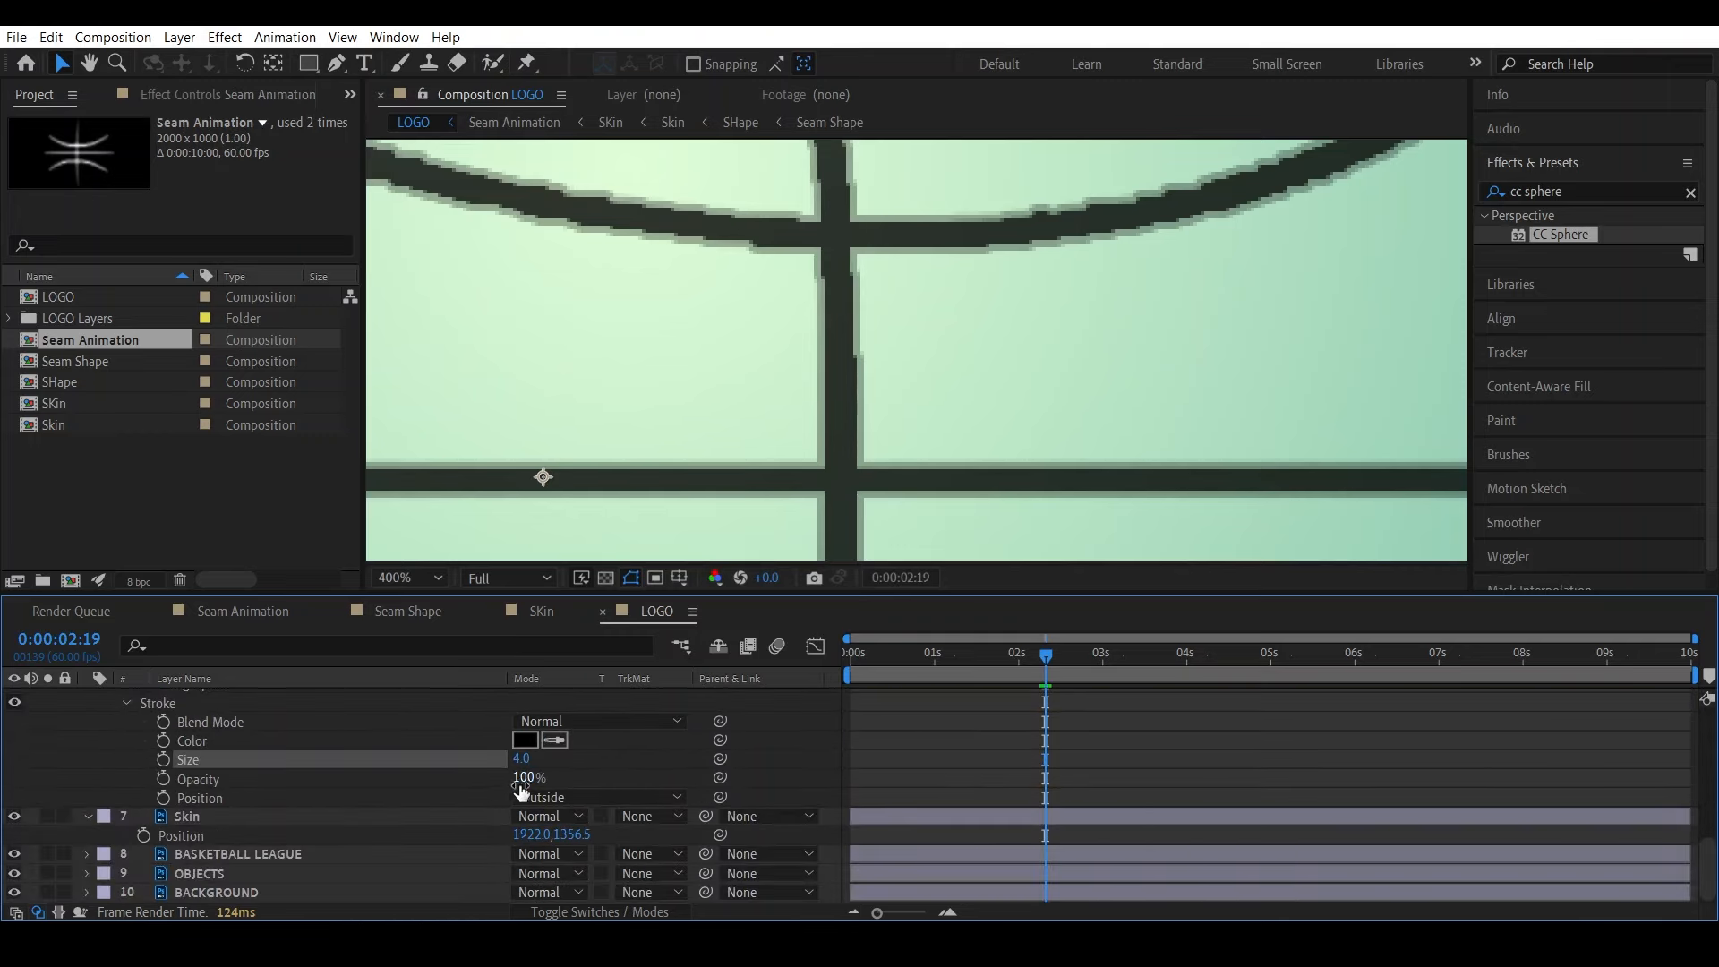
pyautogui.scroll(8, 201, 822)
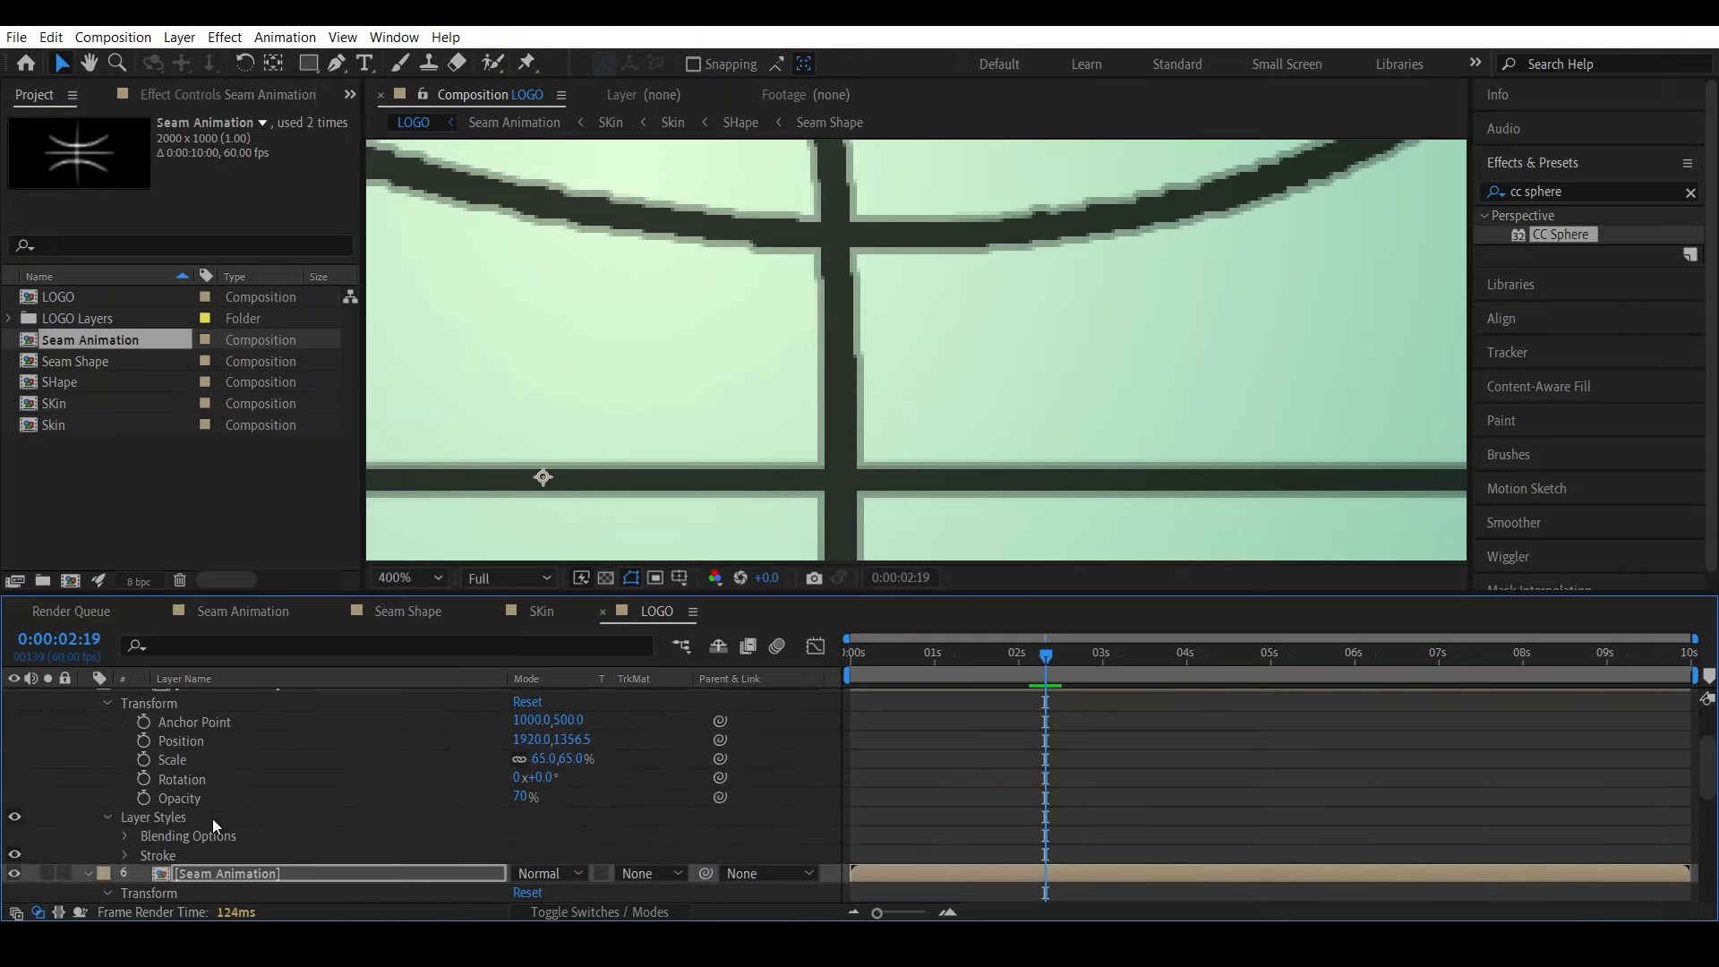
pyautogui.click(124, 855)
pyautogui.scroll(-3, 268, 833)
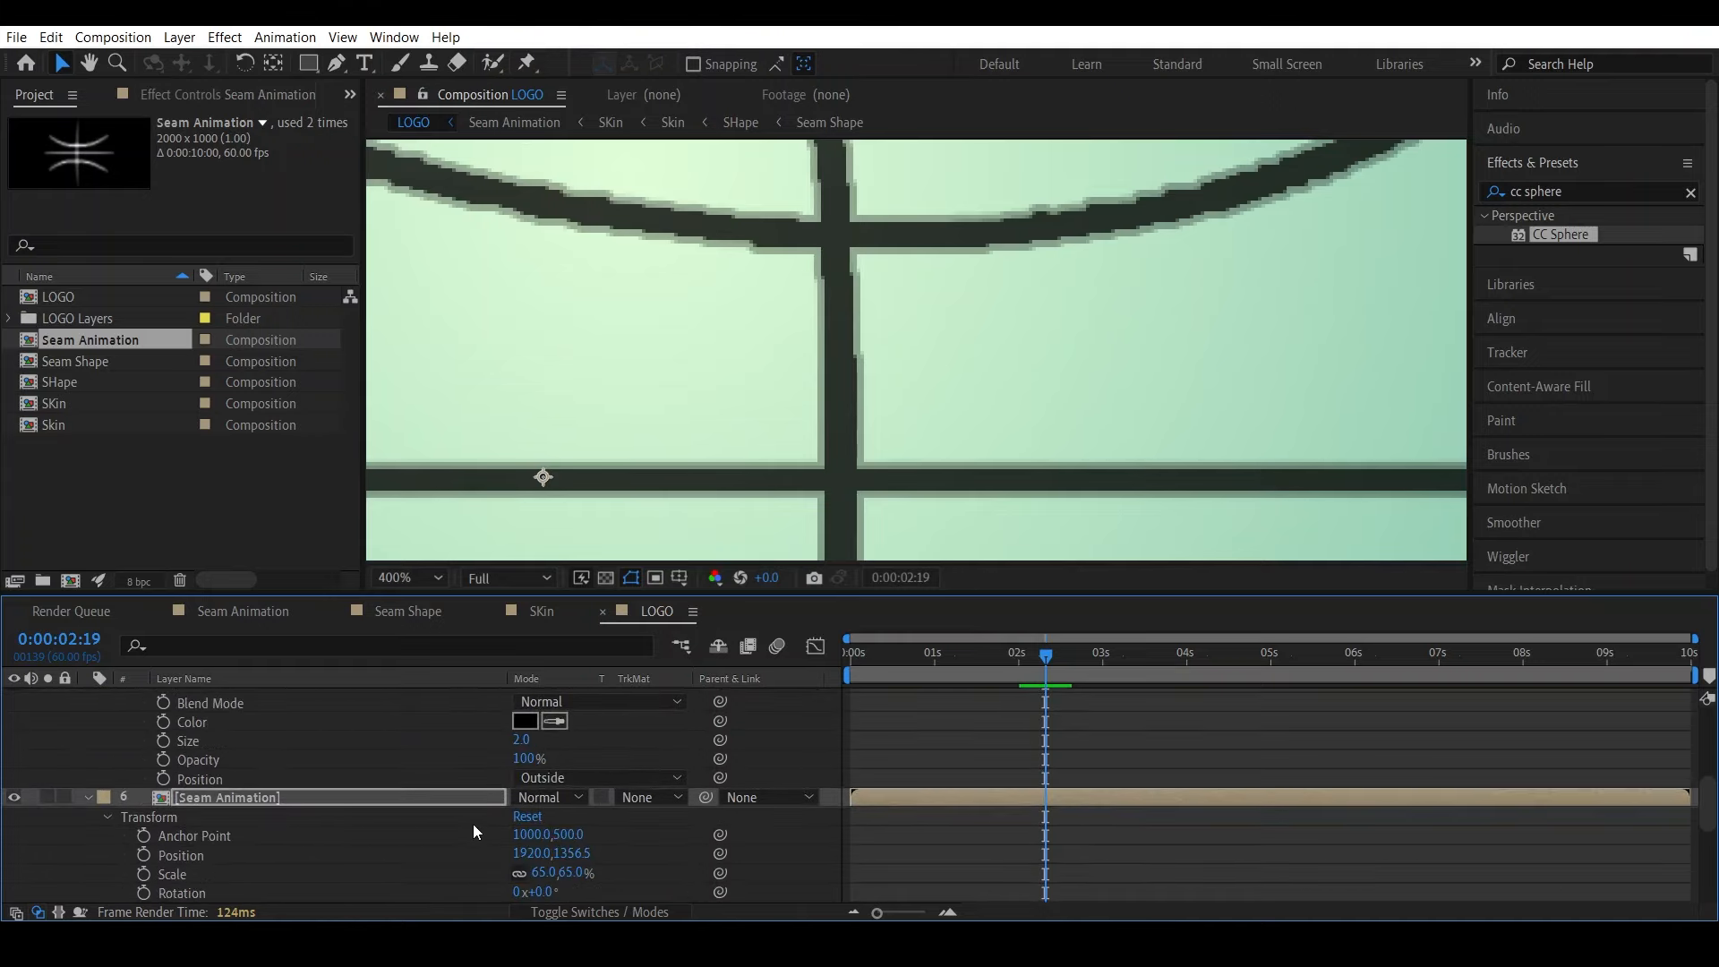
pyautogui.click(524, 741)
pyautogui.write('1.5')
pyautogui.press('Return')
# Inspect the layered seams up close, then fit the whole logo in view and preview the animation from the start
pyautogui.scroll(-4, 1049, 349)
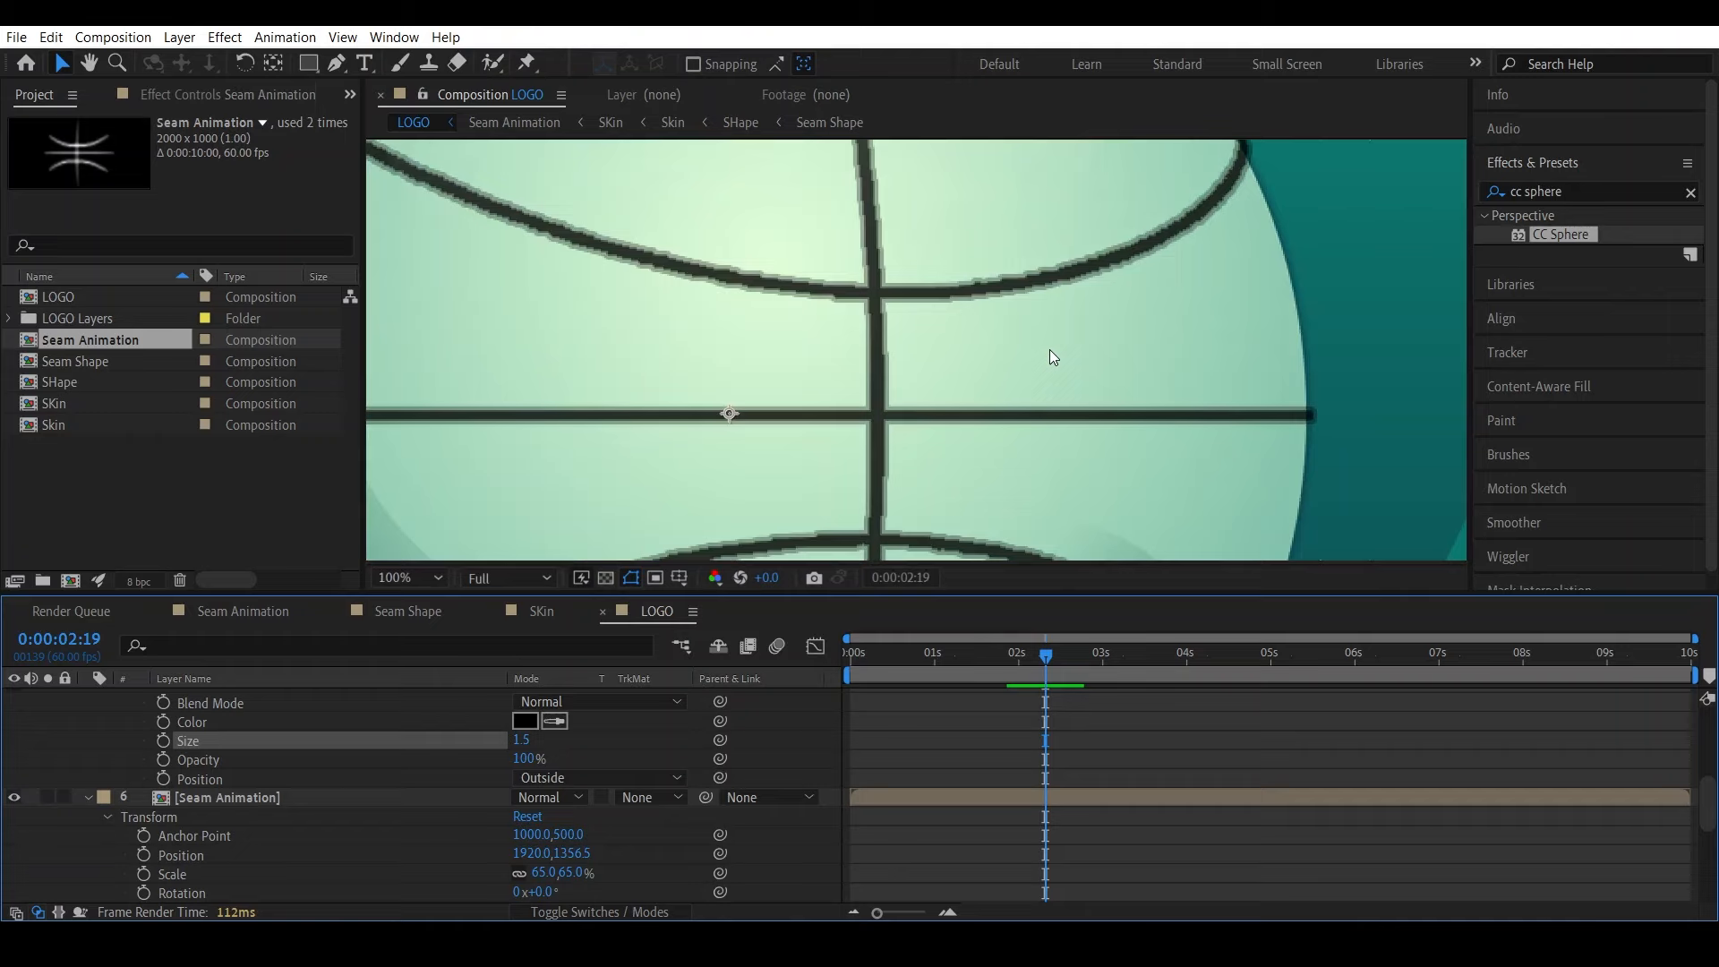
pyautogui.scroll(4, 959, 384)
pyautogui.scroll(1, 949, 354)
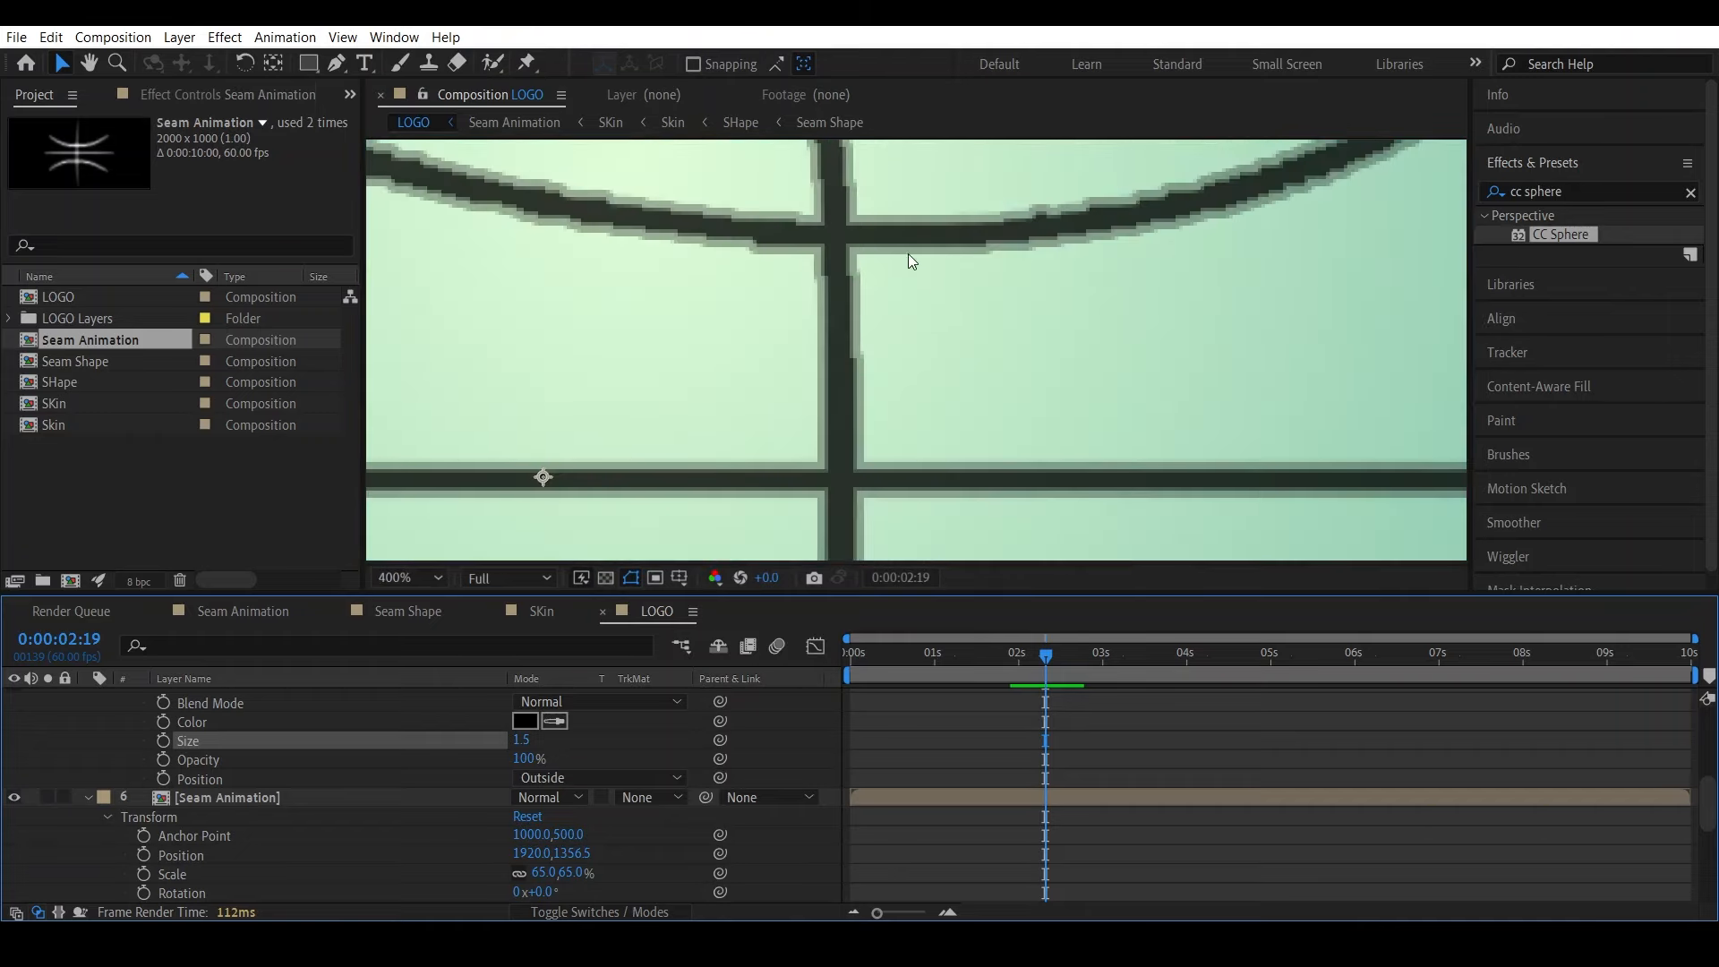
pyautogui.click(407, 582)
pyautogui.click(401, 178)
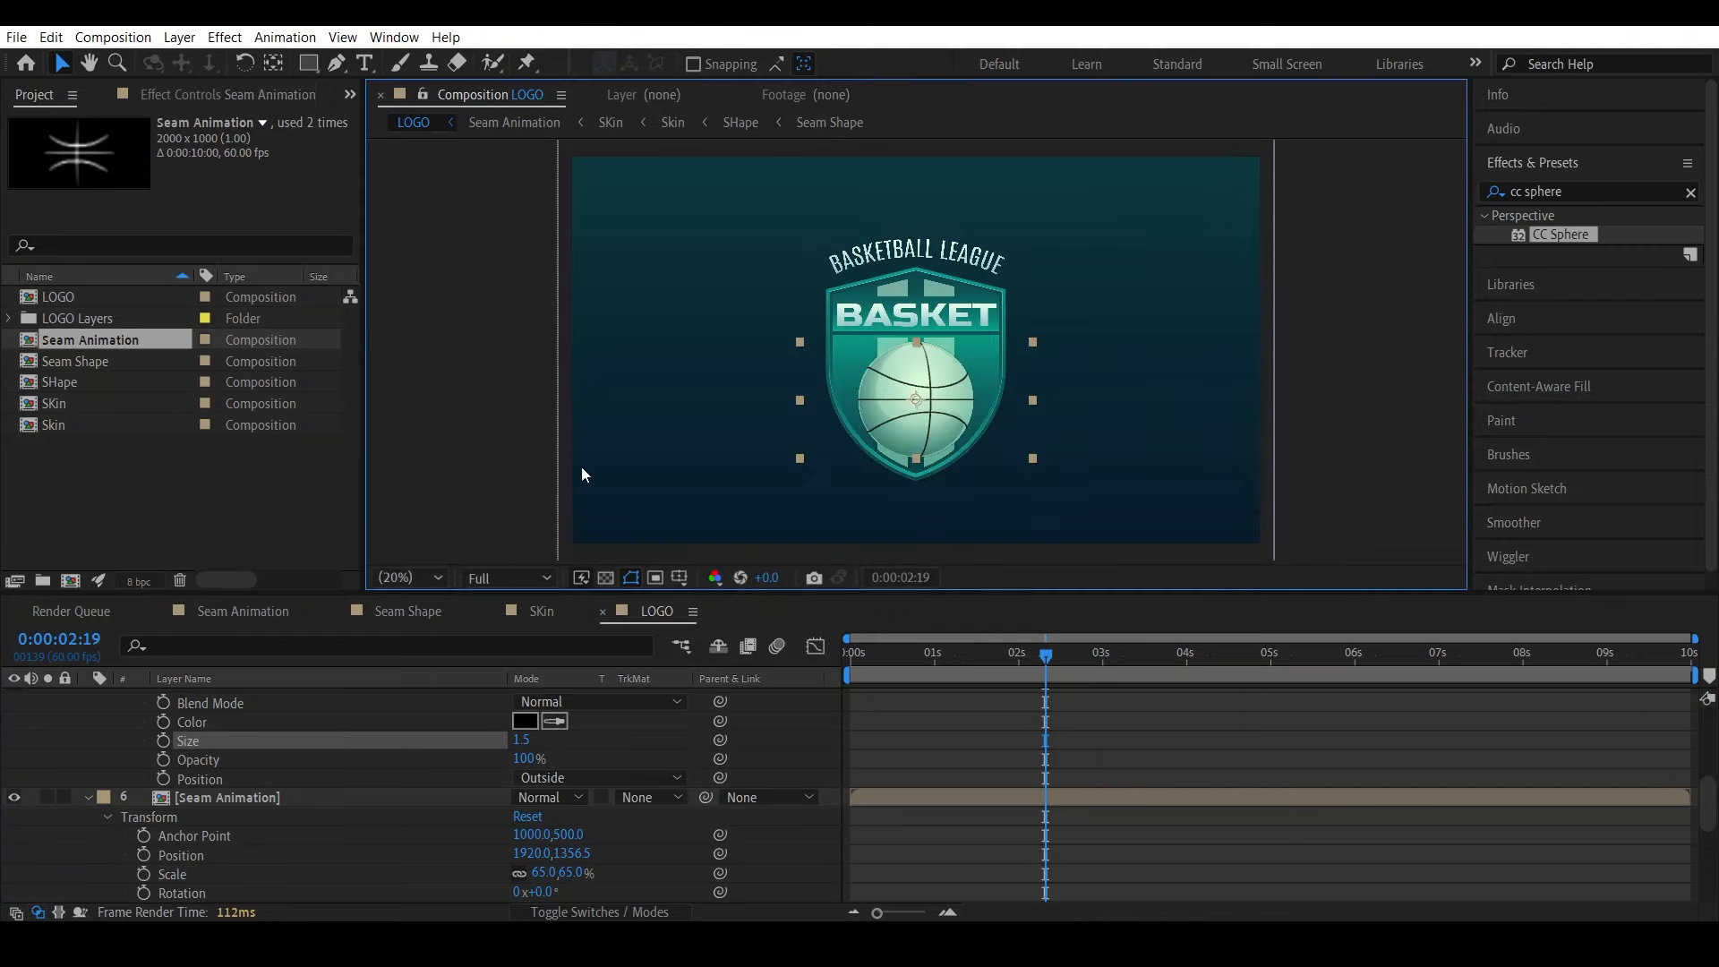
pyautogui.click(831, 750)
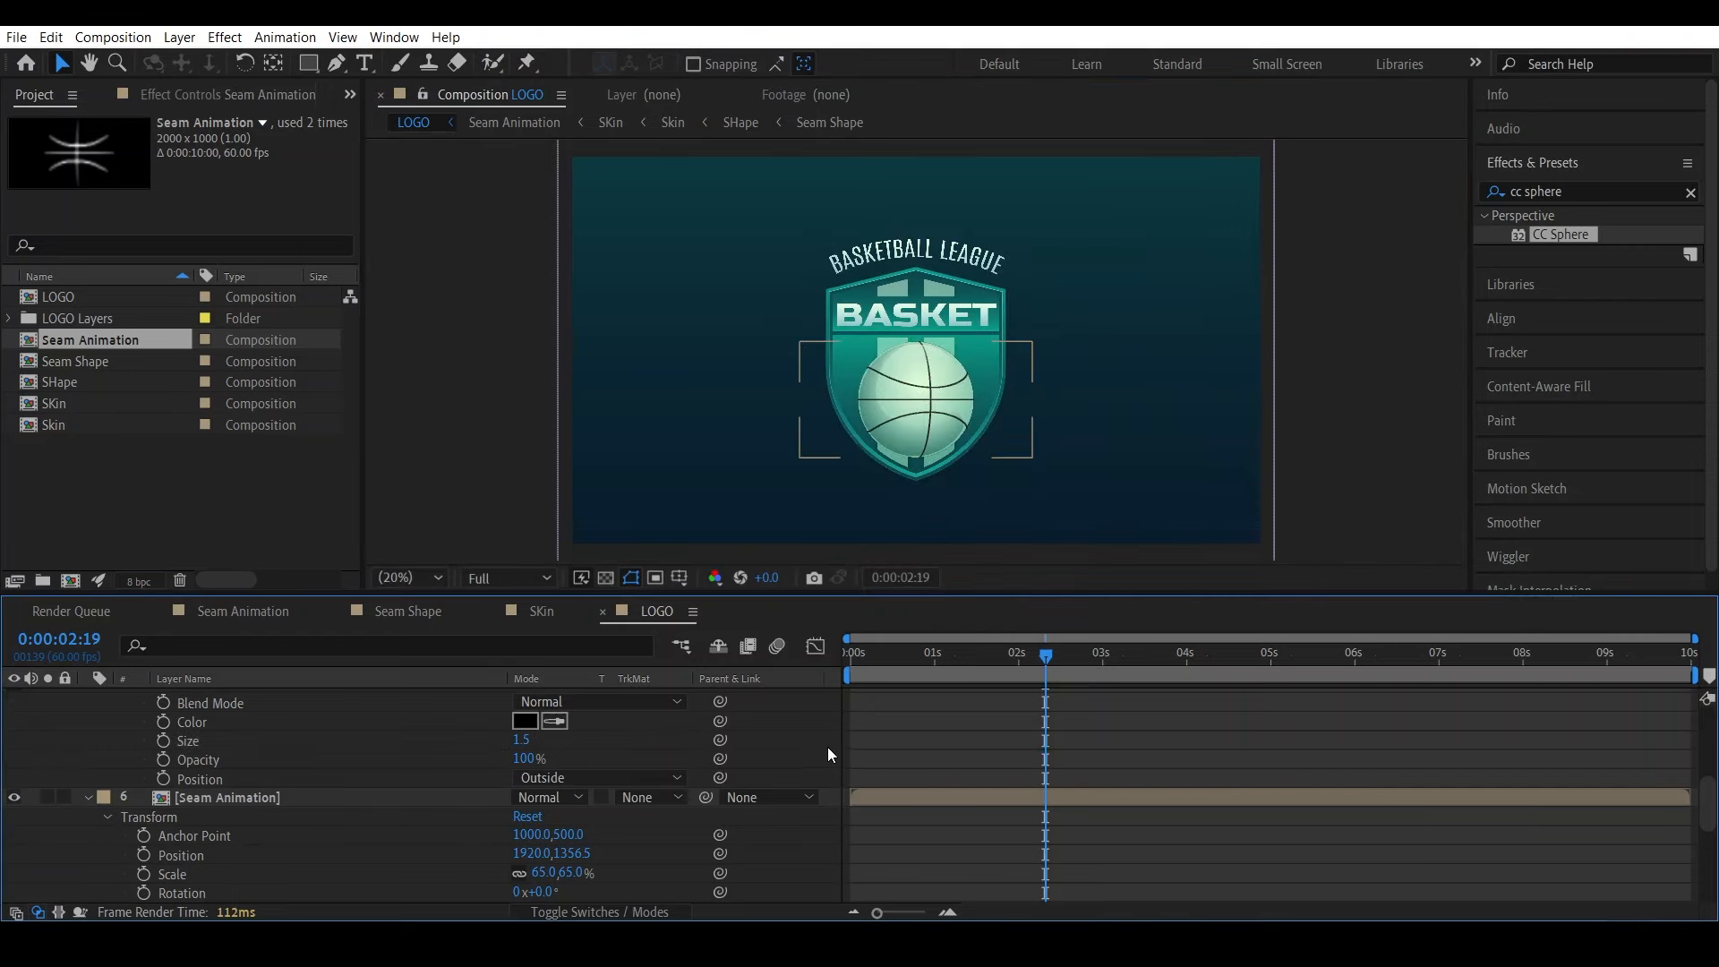
pyautogui.moveTo(1012, 655); pyautogui.dragTo(781, 663)
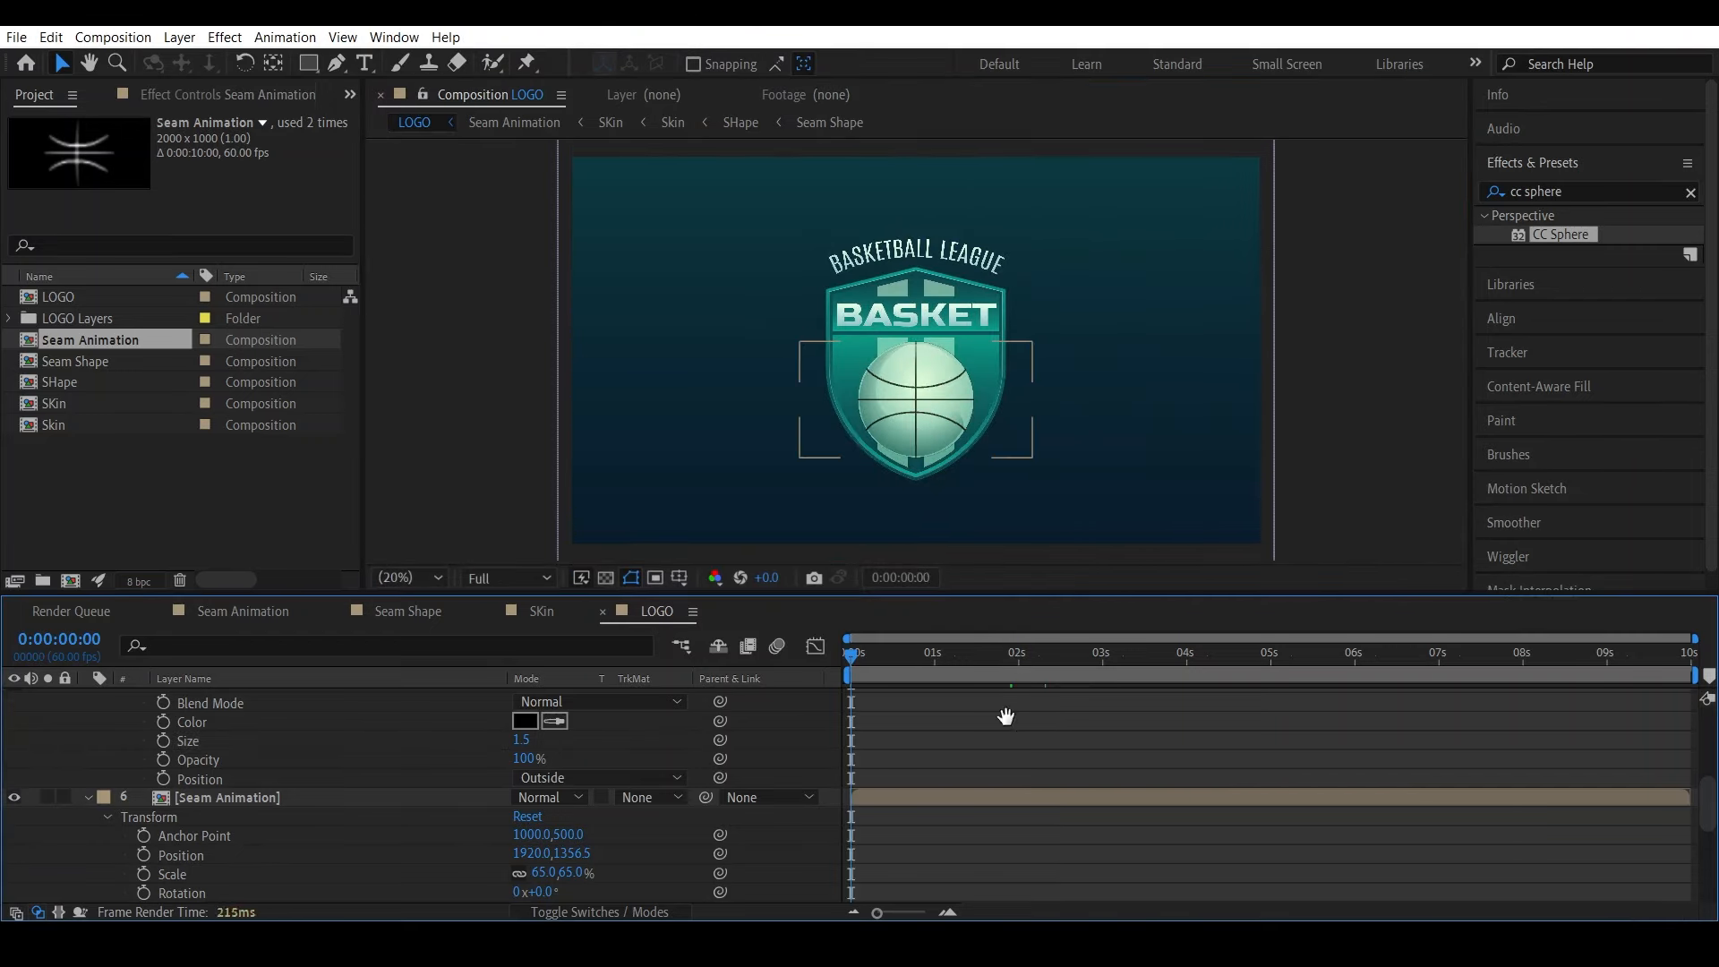
pyautogui.press('space')
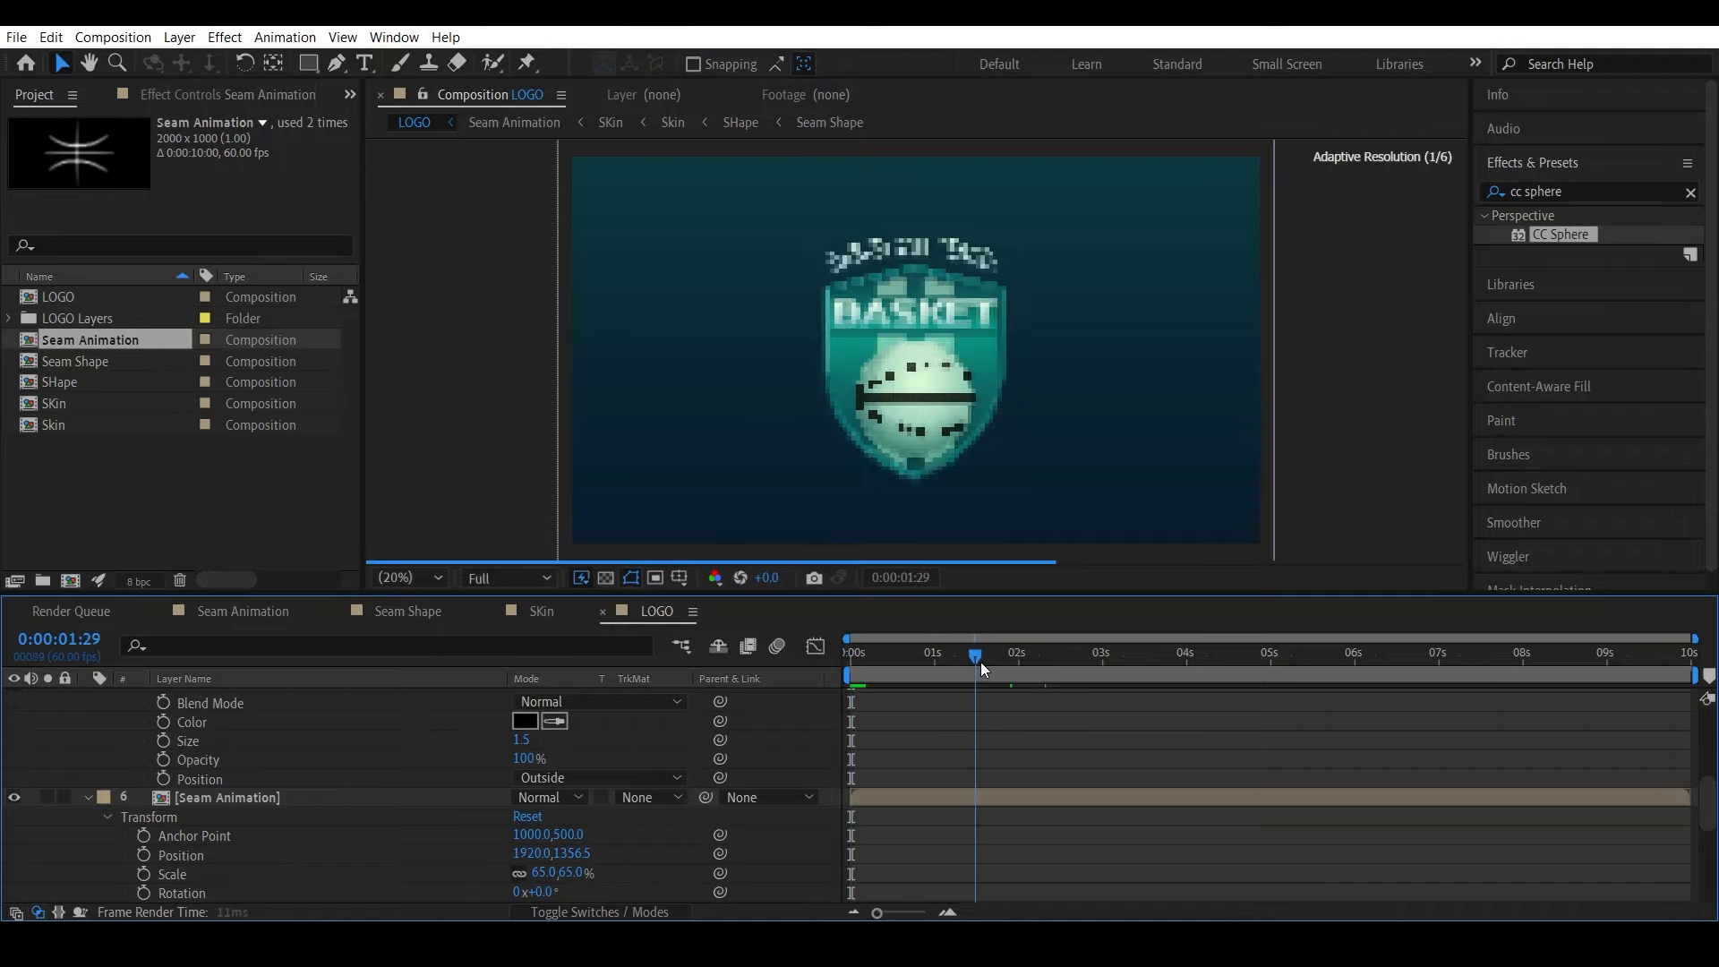
# Preview the ball animation from frame 0:00:01:29
pyautogui.press('space')
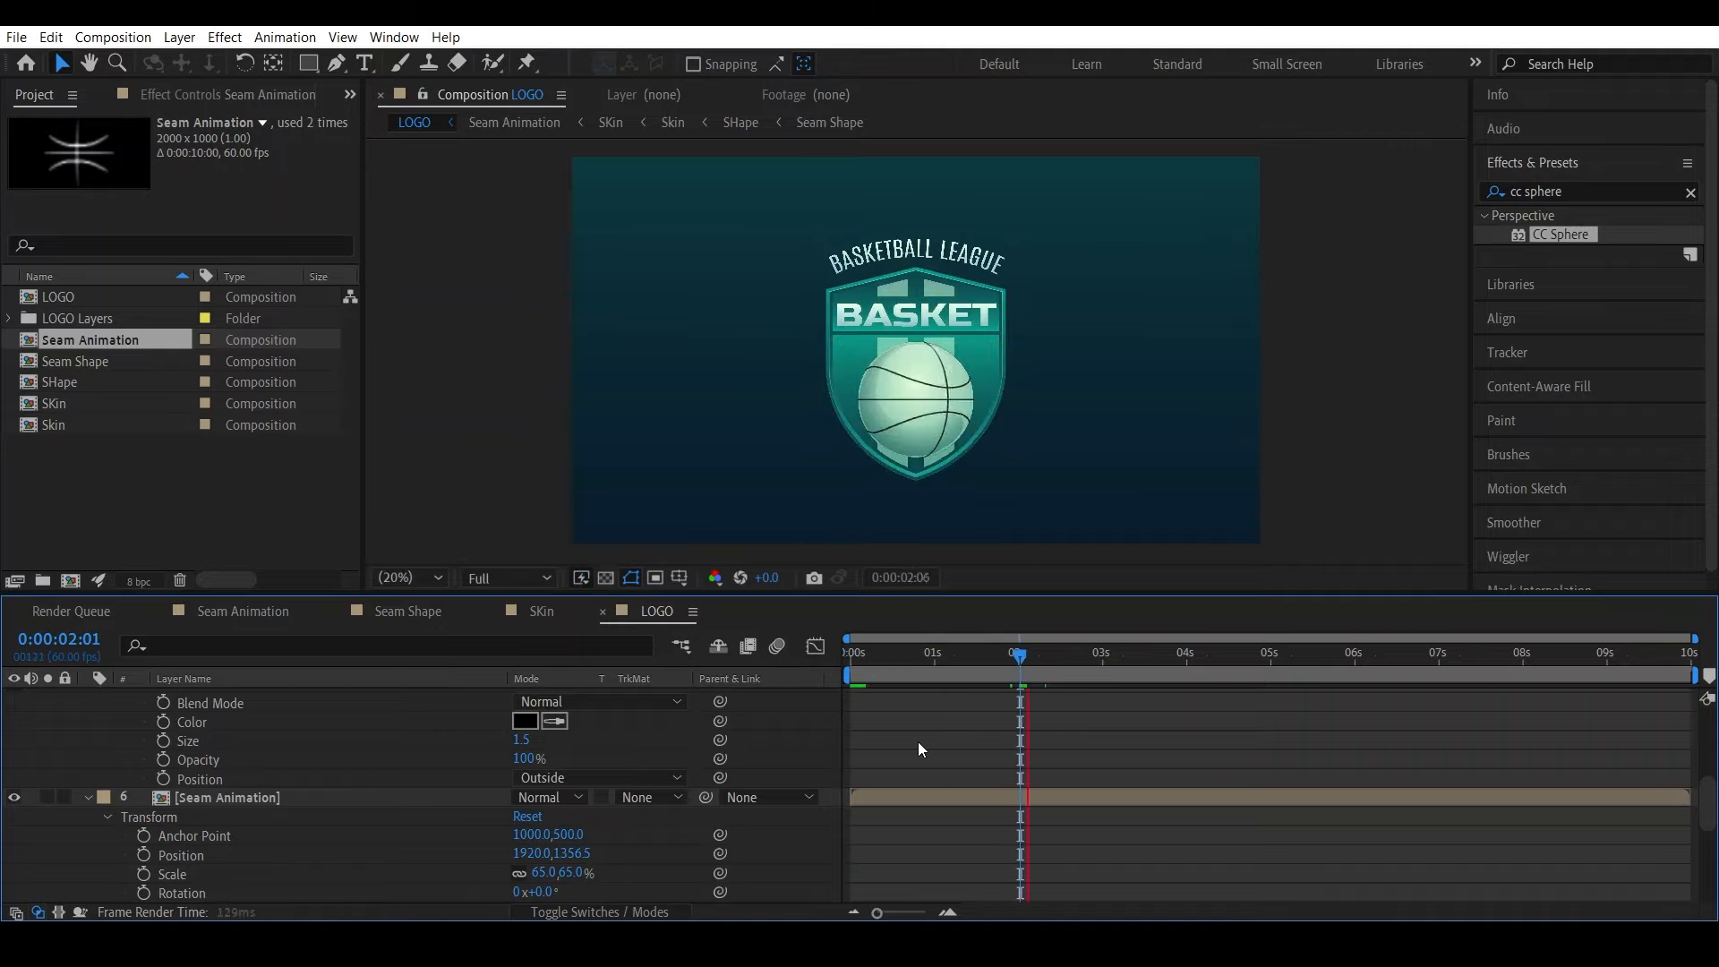
pyautogui.press('space')
pyautogui.press('space')
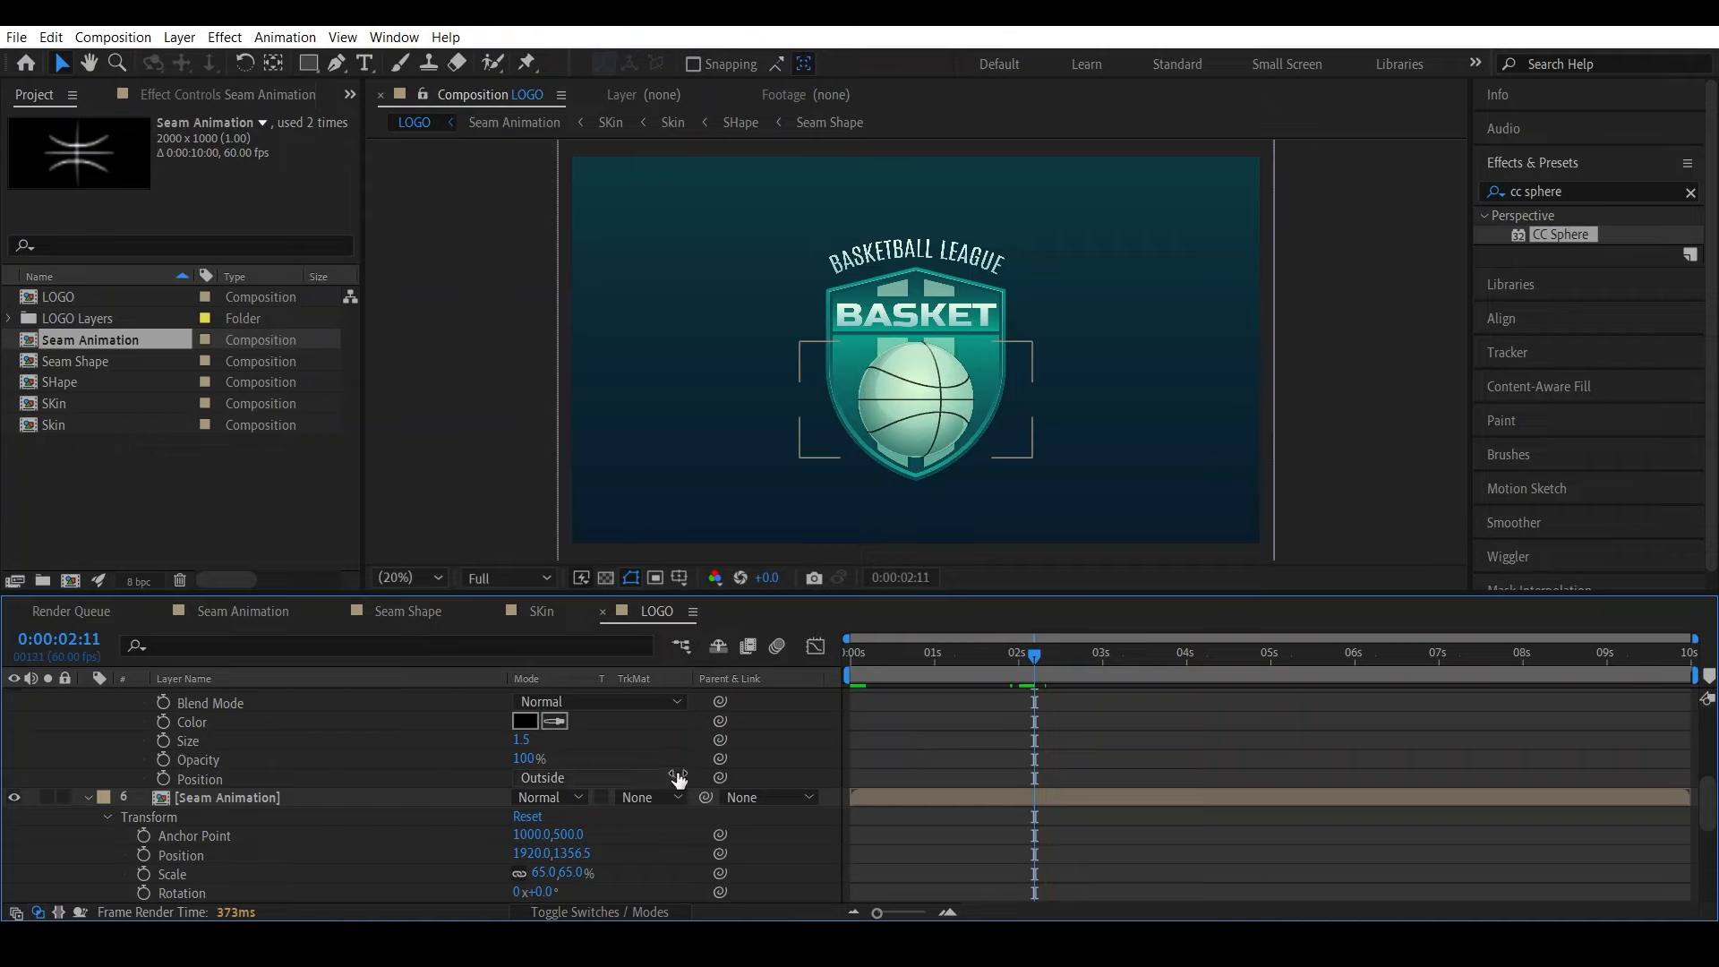
# Collapse both Seam Animation layers and show only the rotation property of the lower one
pyautogui.scroll(5, 379, 821)
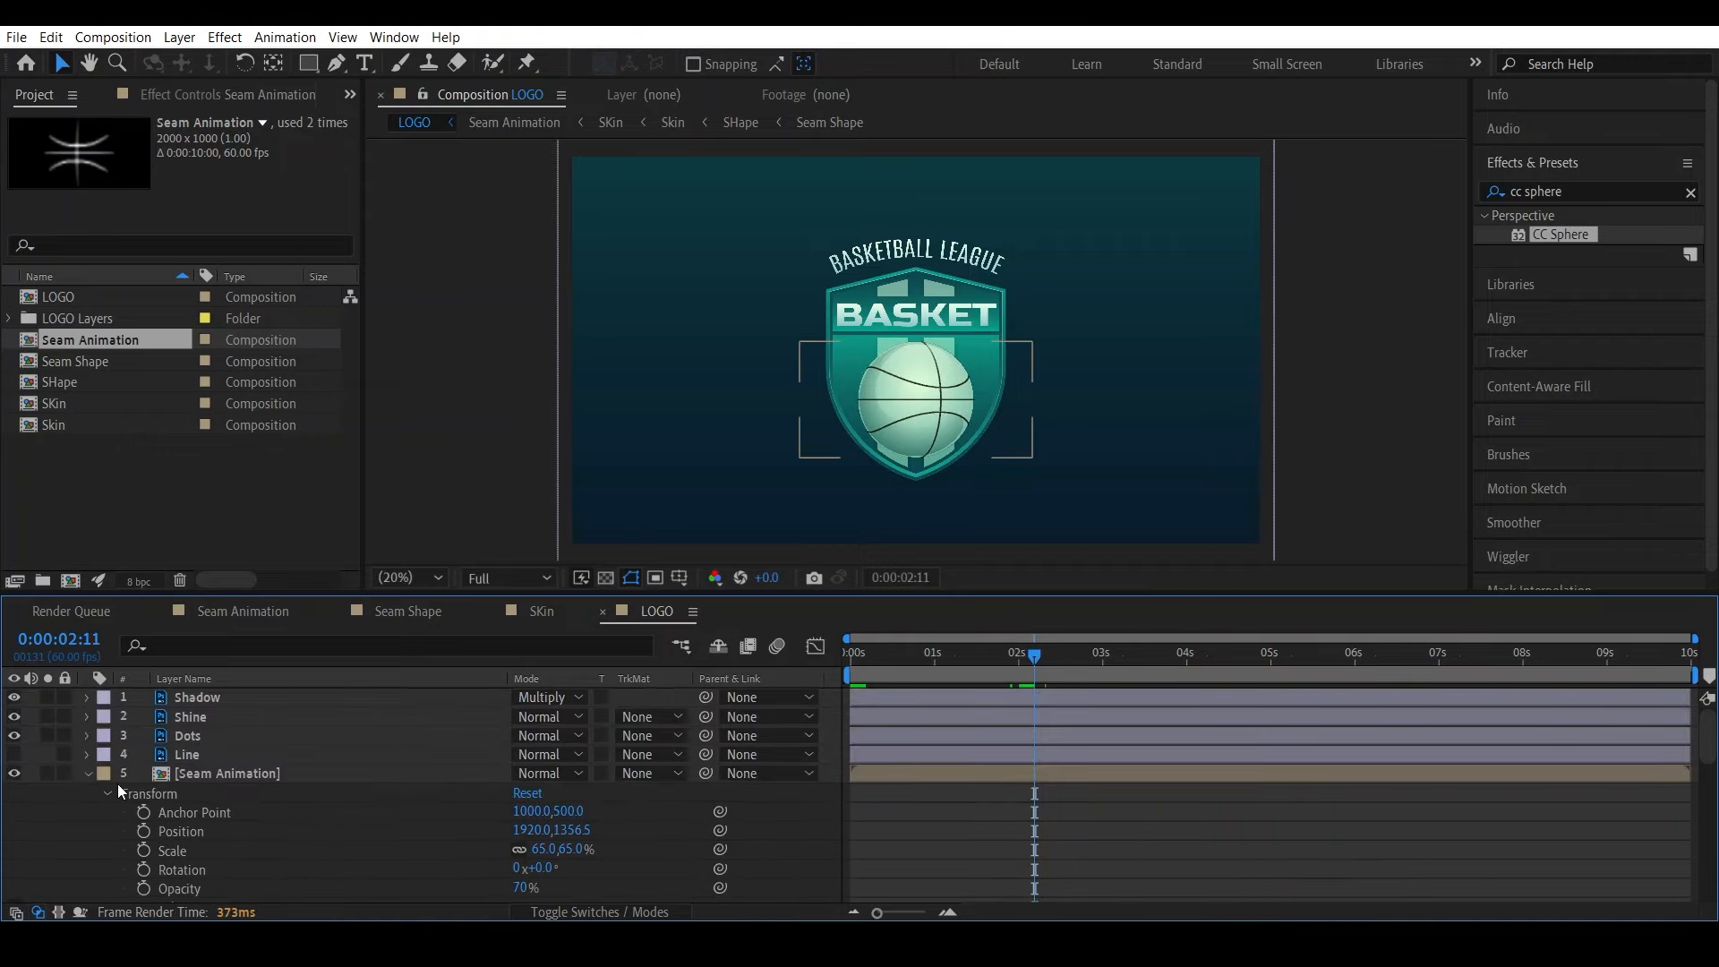
pyautogui.hotkey('ctrl', 'd')
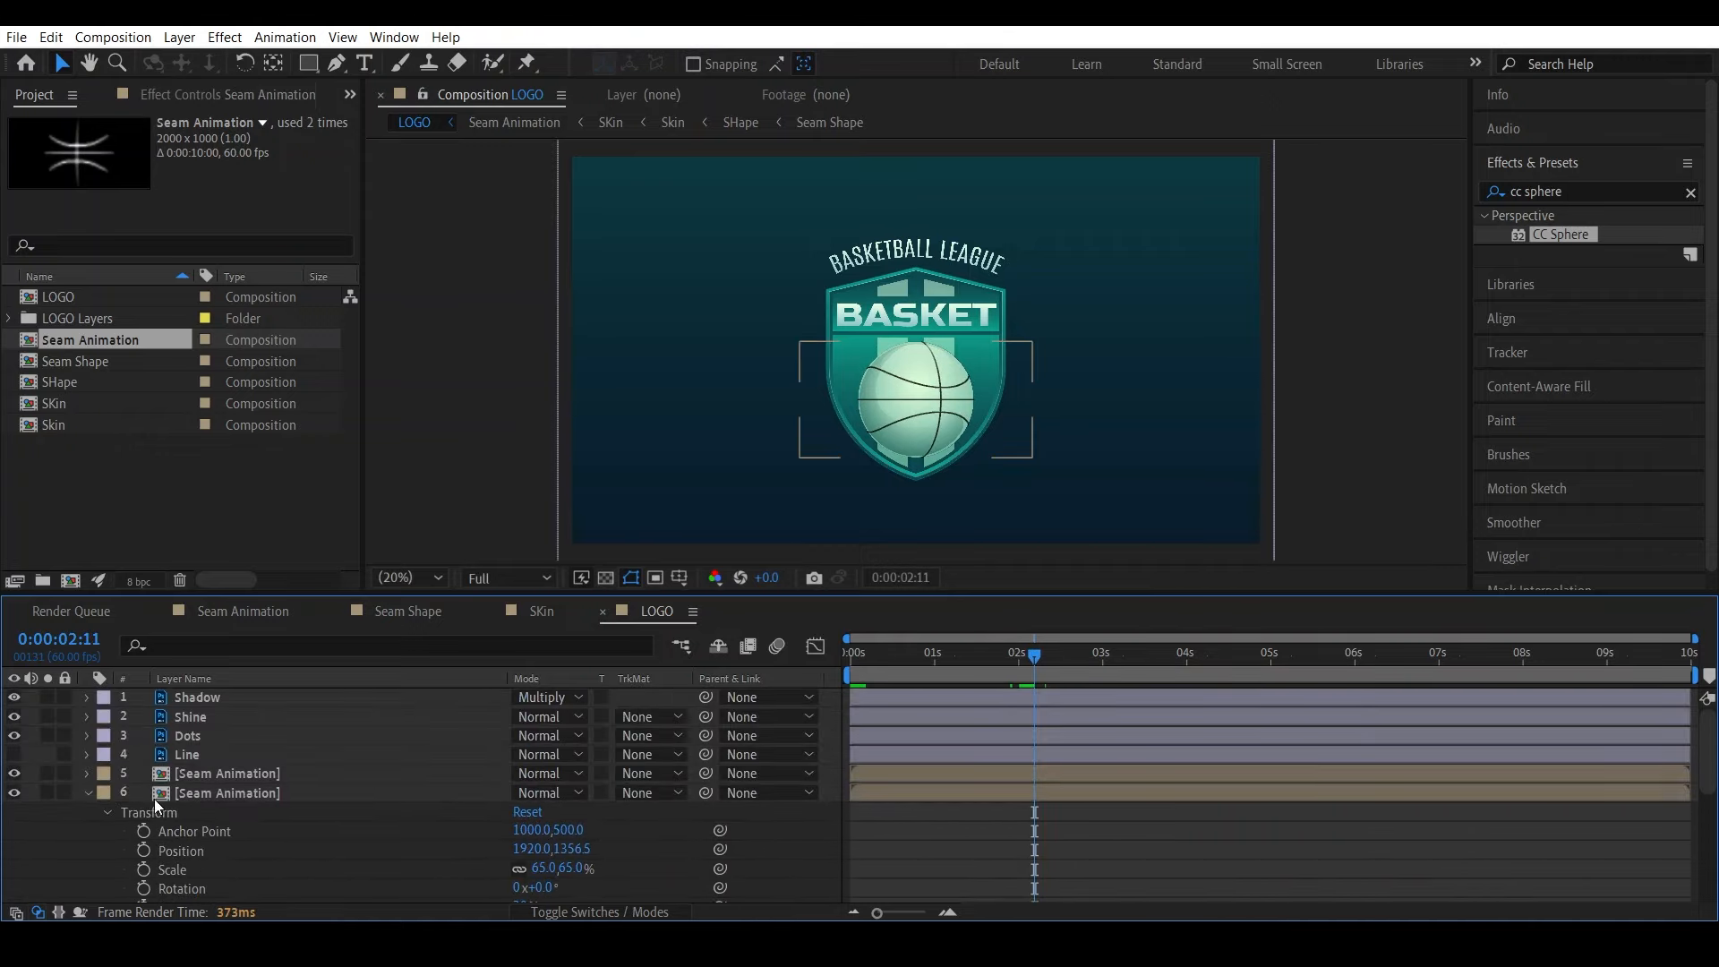
pyautogui.click(85, 792)
pyautogui.click(211, 791)
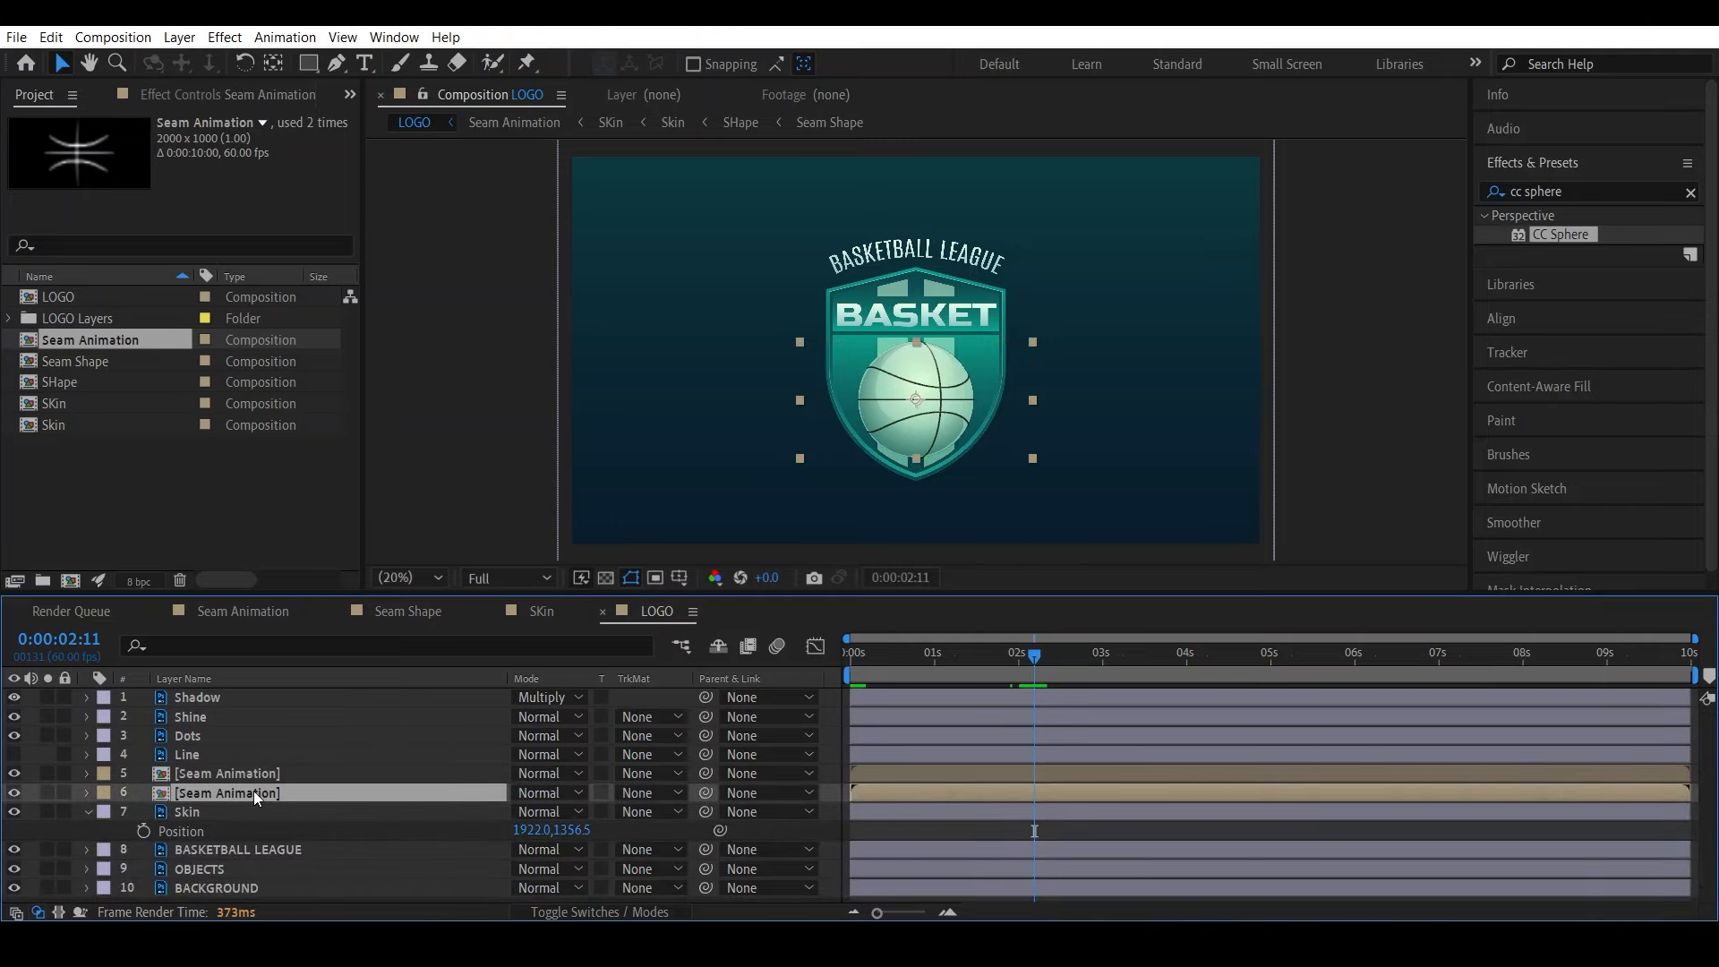
pyautogui.press('r')
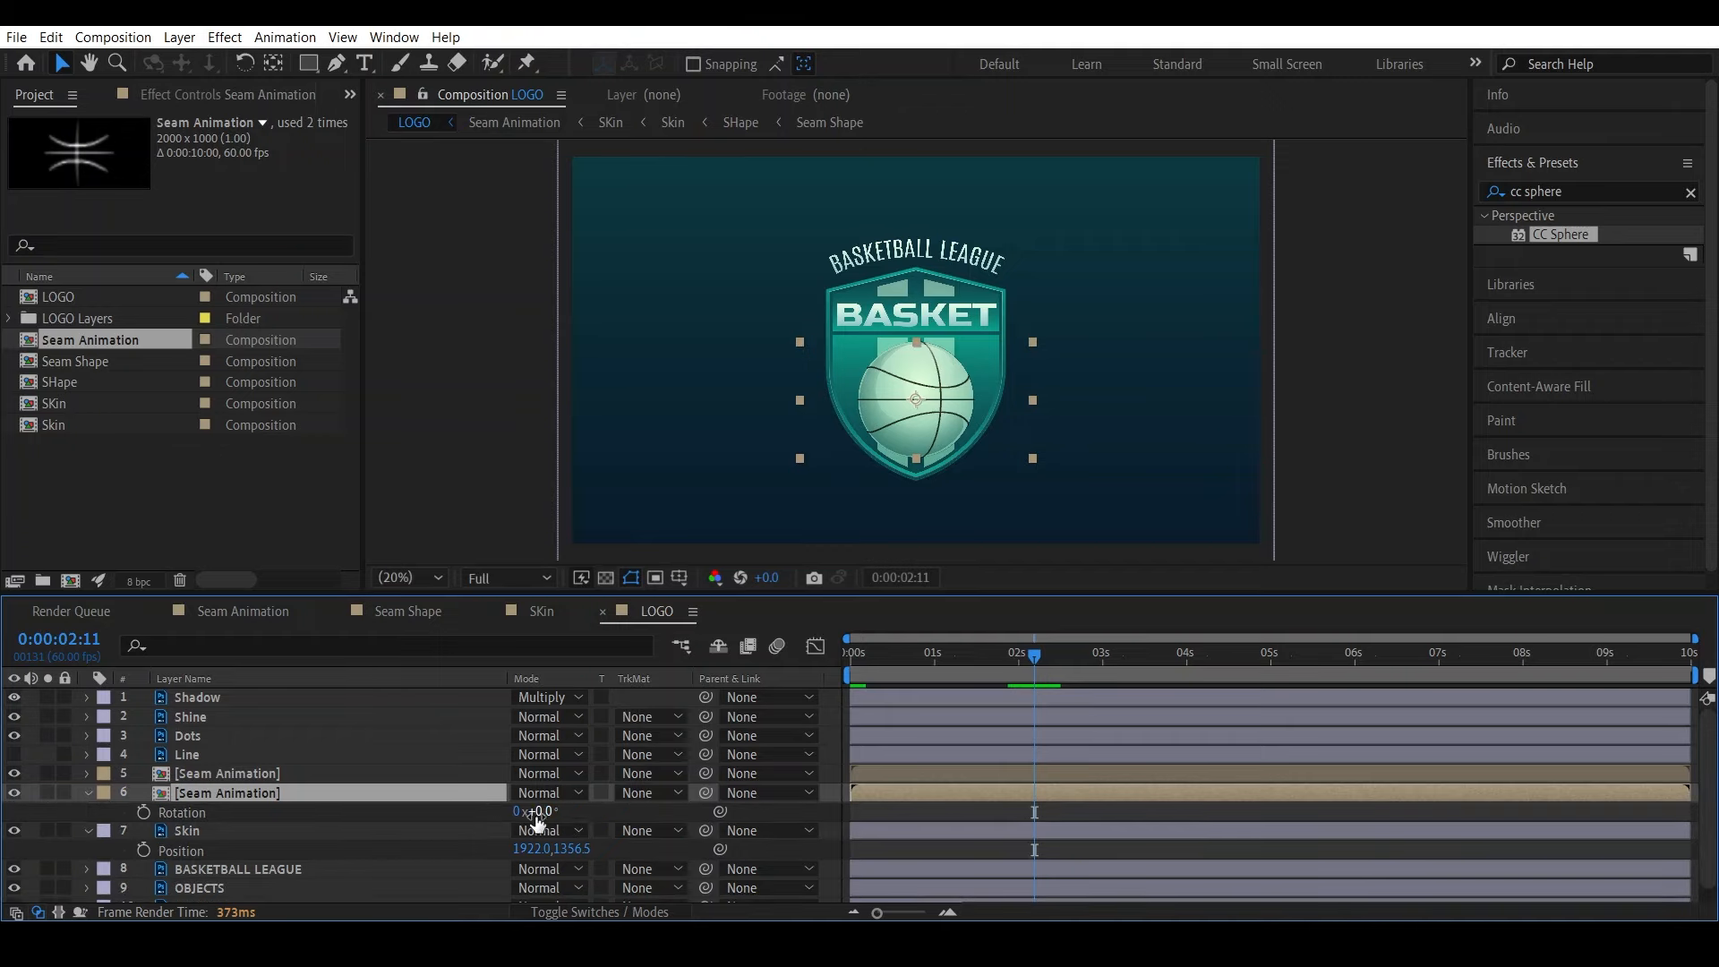
# Parent the upper Seam Animation layer to the lower one, trying and undoing rotations of 40° and 30° on the lower layer
pyautogui.moveTo(547, 811); pyautogui.dragTo(582, 810)
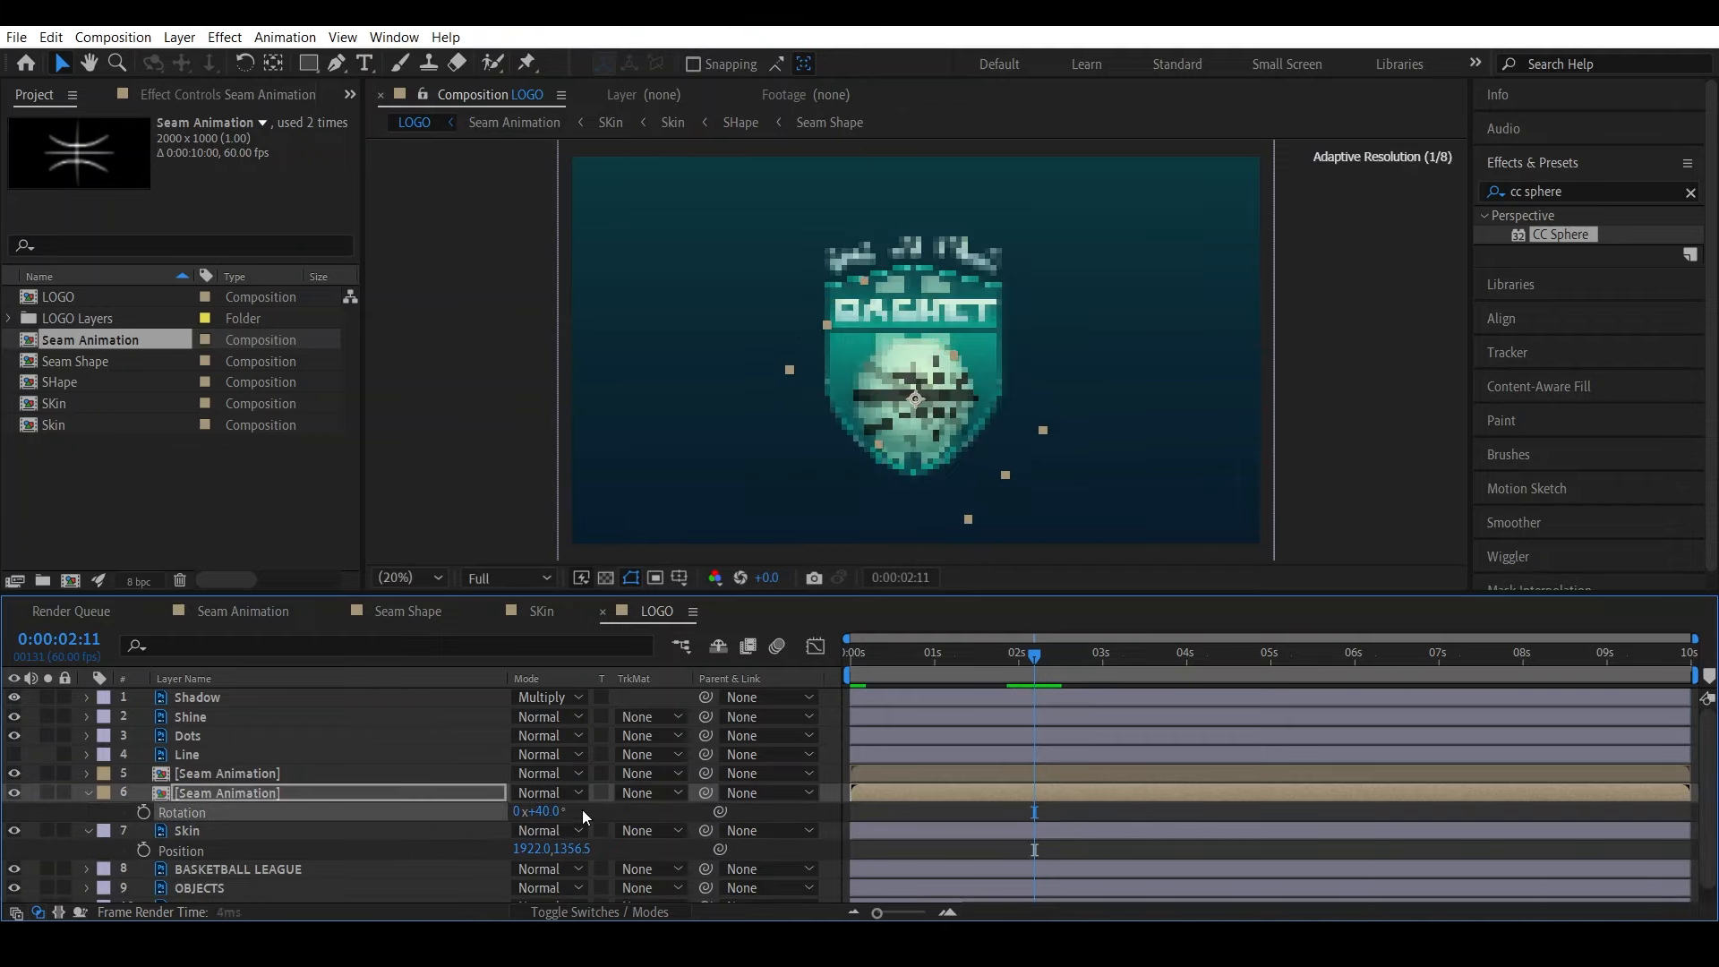
pyautogui.hotkey('ctrl', 'z')
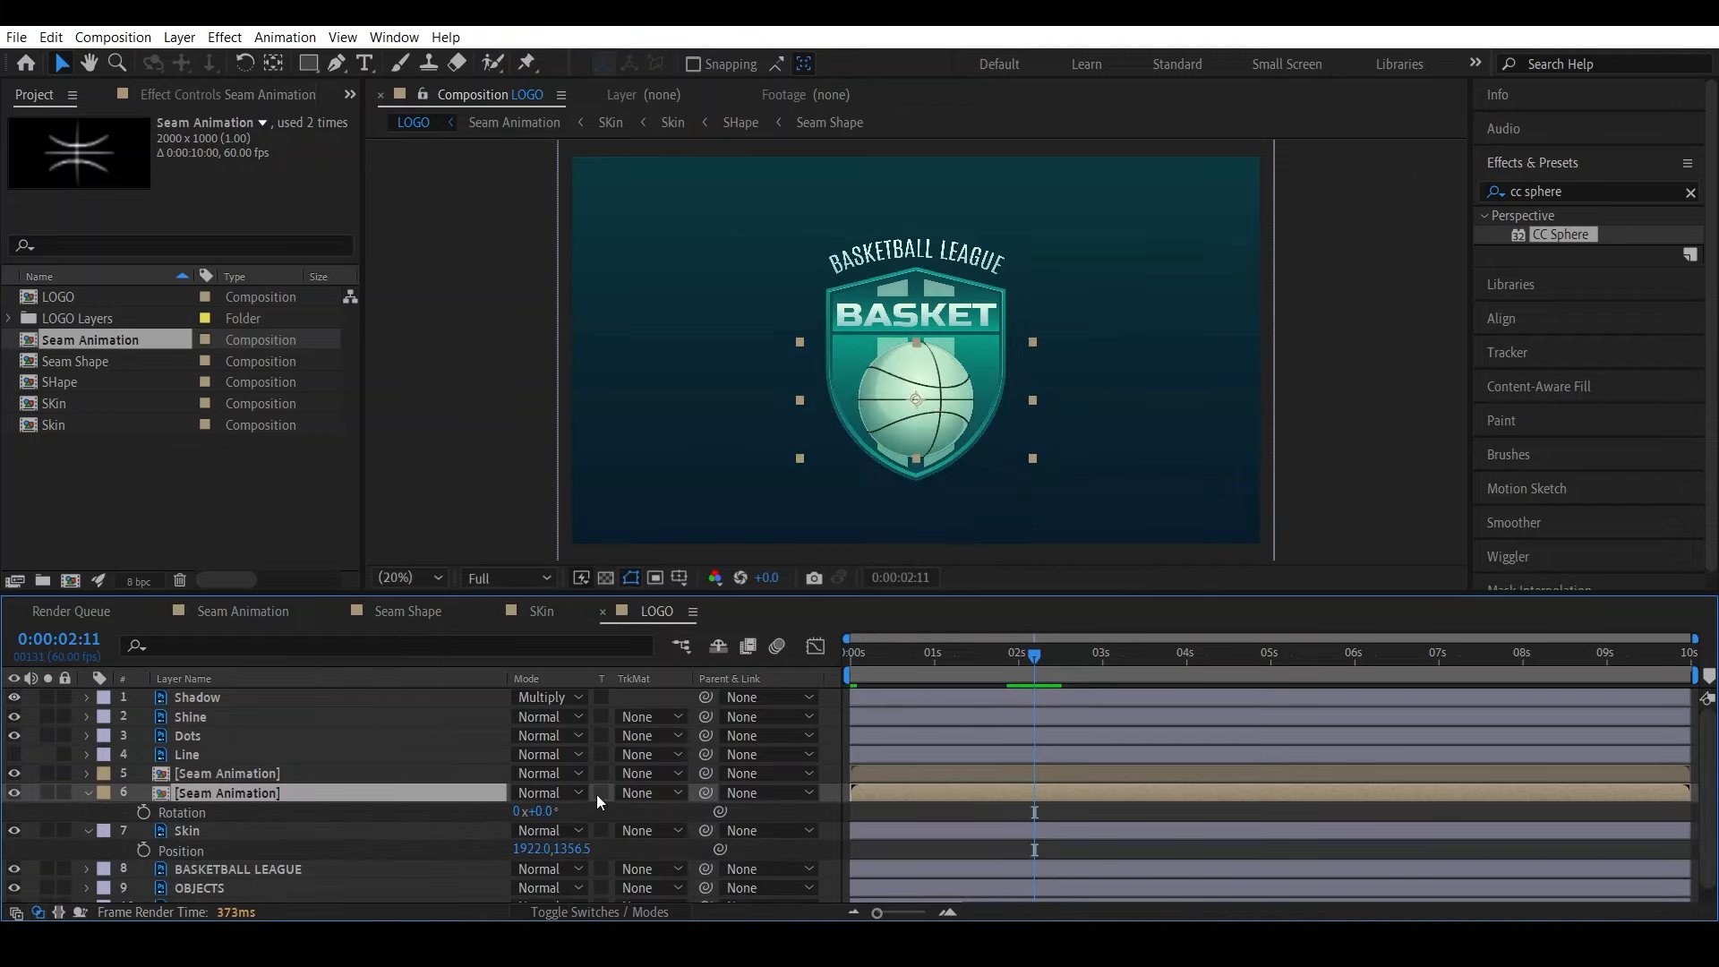
pyautogui.moveTo(703, 771); pyautogui.dragTo(233, 793)
pyautogui.moveTo(548, 813); pyautogui.dragTo(575, 811)
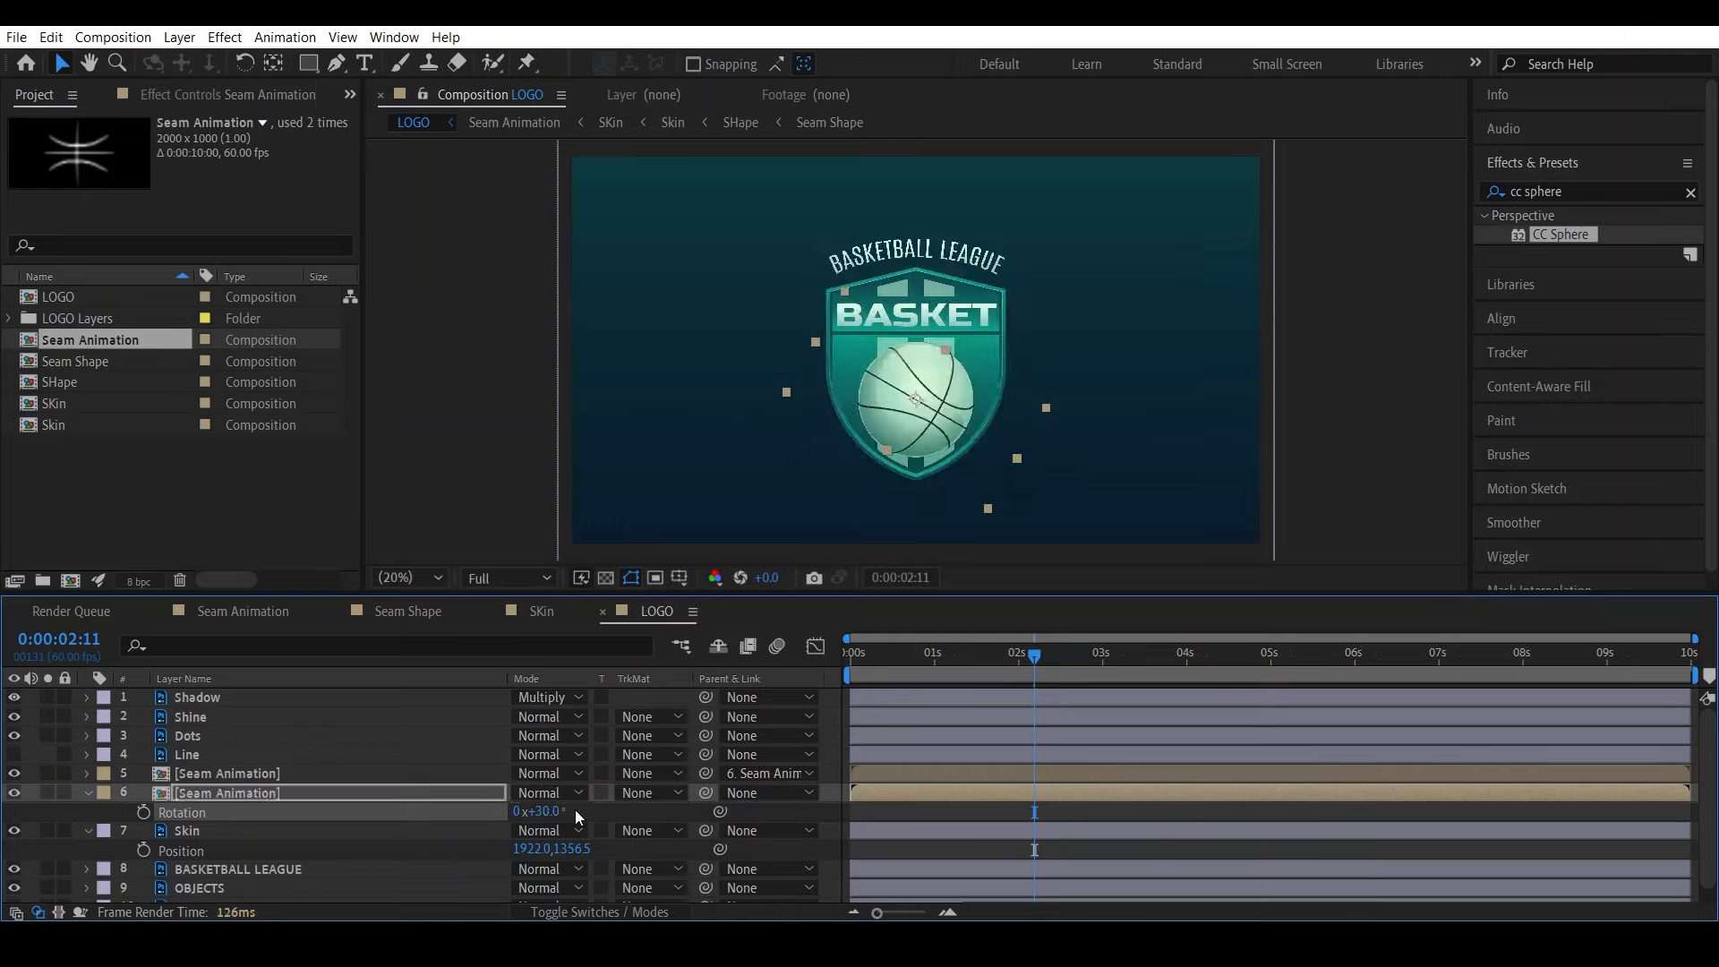
pyautogui.hotkey('ctrl', 'z')
# Keyframe the lower Seam Animation layer's rotation from 0 at the first frame to 2 full turns at the last frame, and preview it
pyautogui.moveTo(1013, 679); pyautogui.dragTo(800, 679)
pyautogui.click(142, 812)
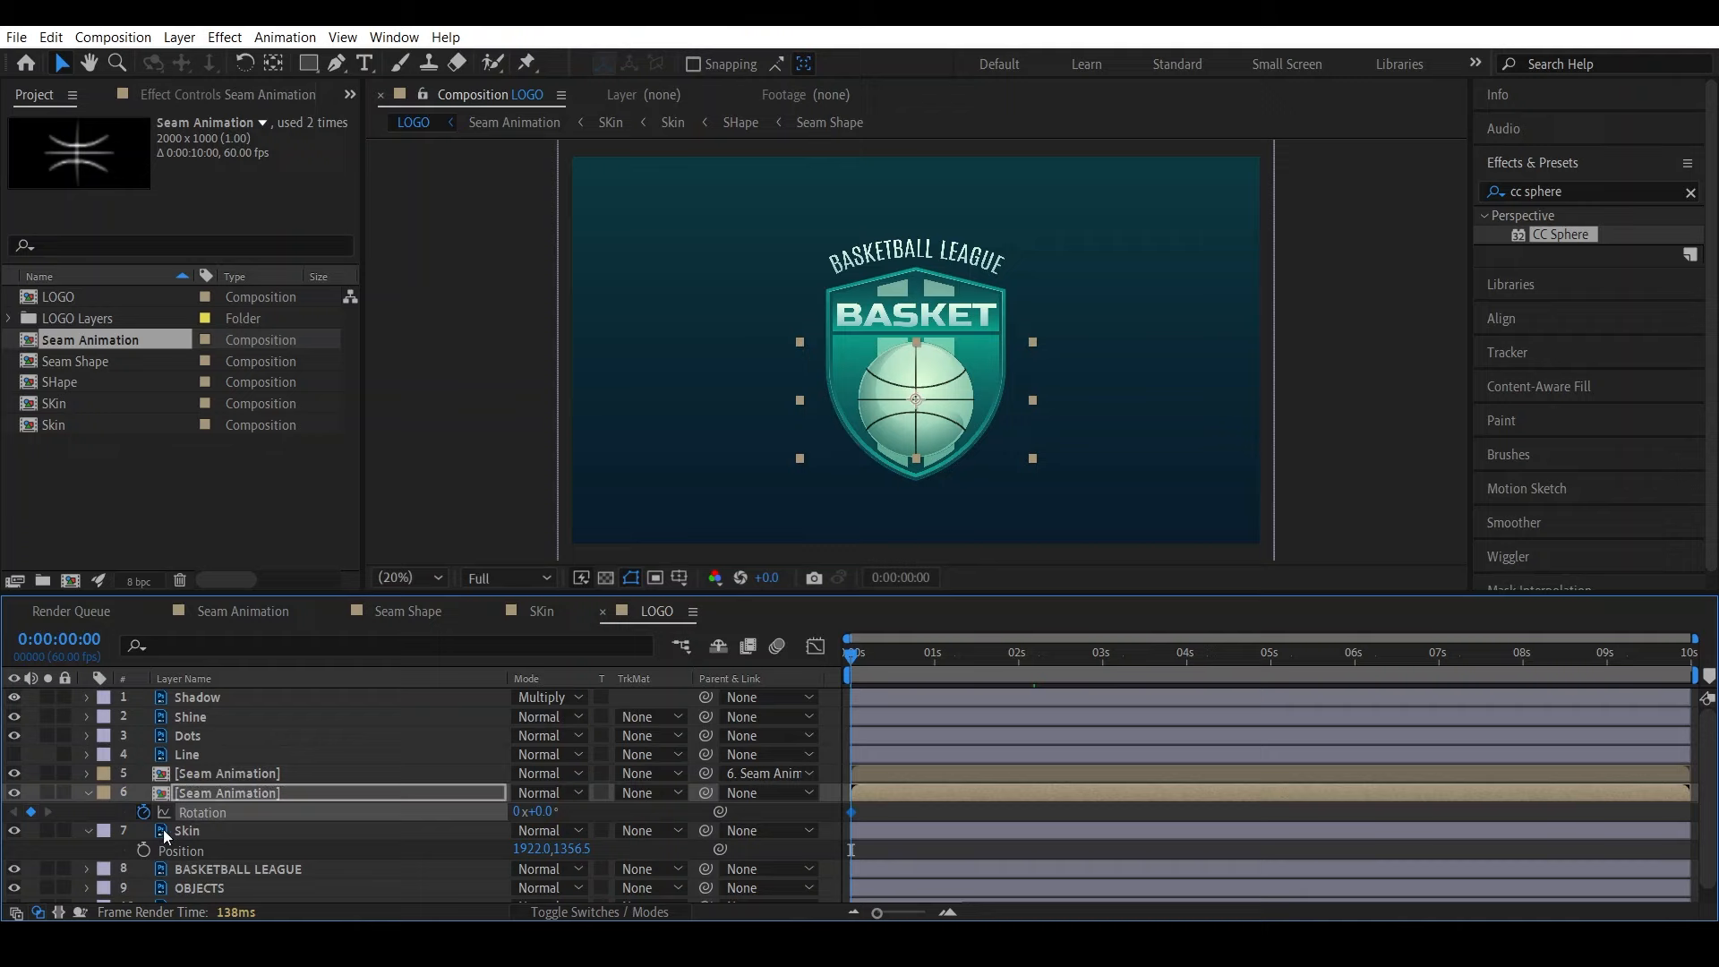
pyautogui.press('End')
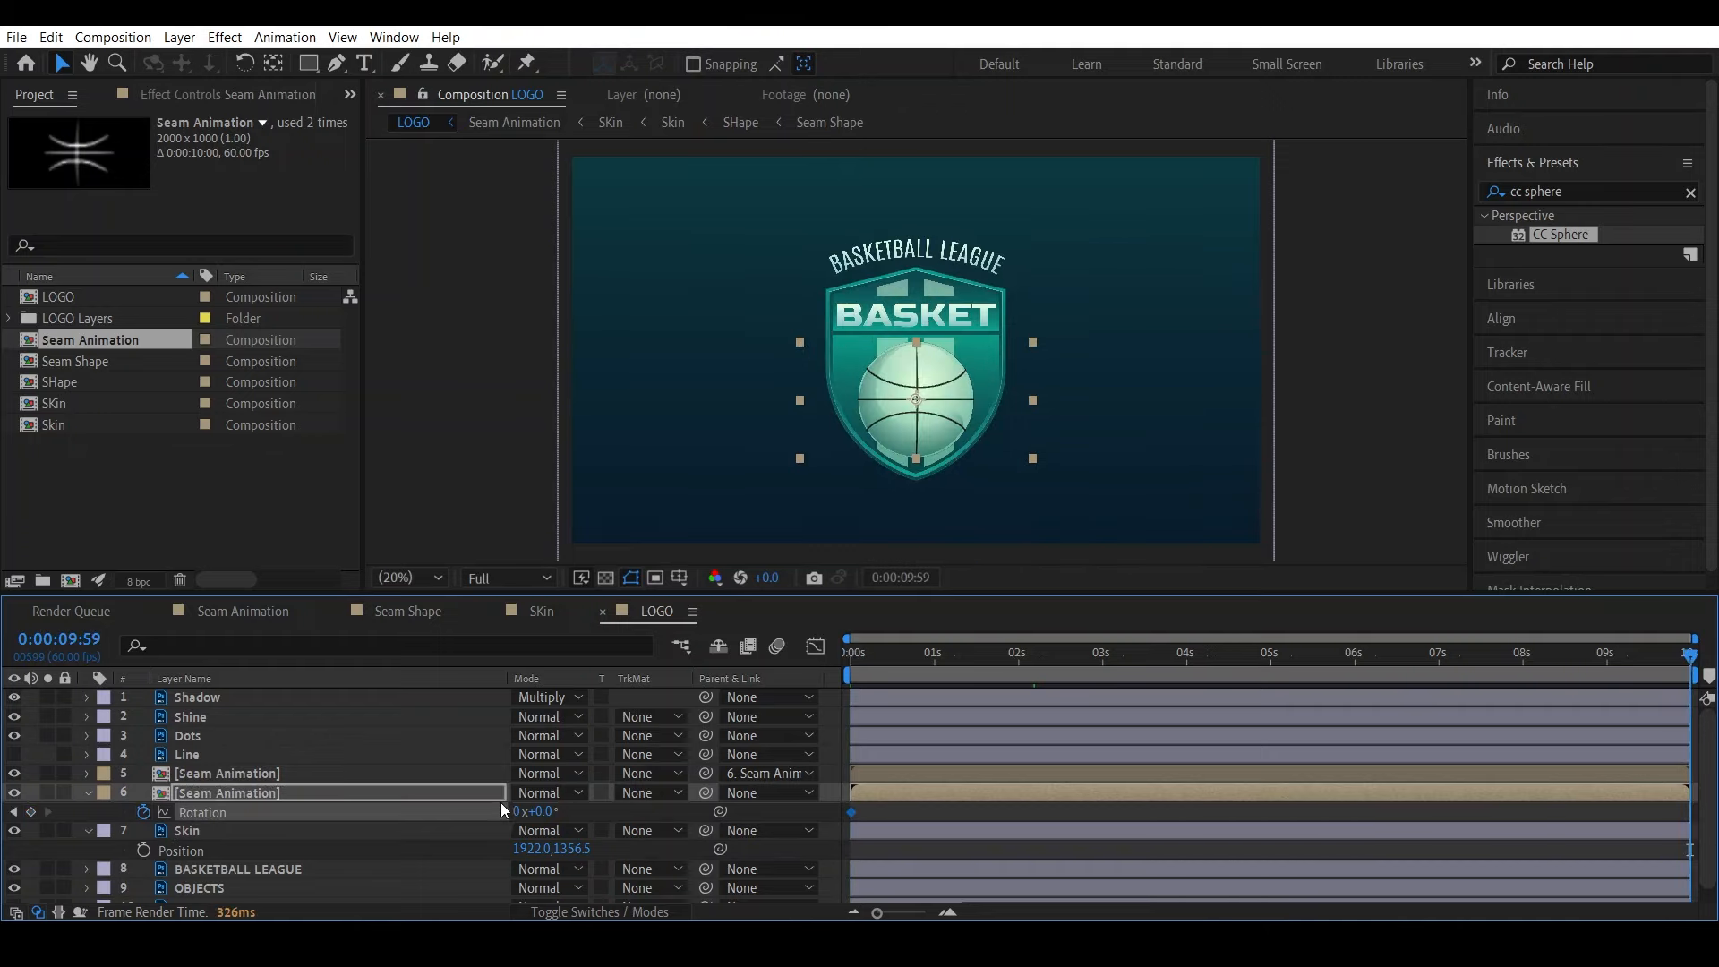
pyautogui.click(517, 811)
pyautogui.write('2')
pyautogui.press('Return')
pyautogui.press('space')
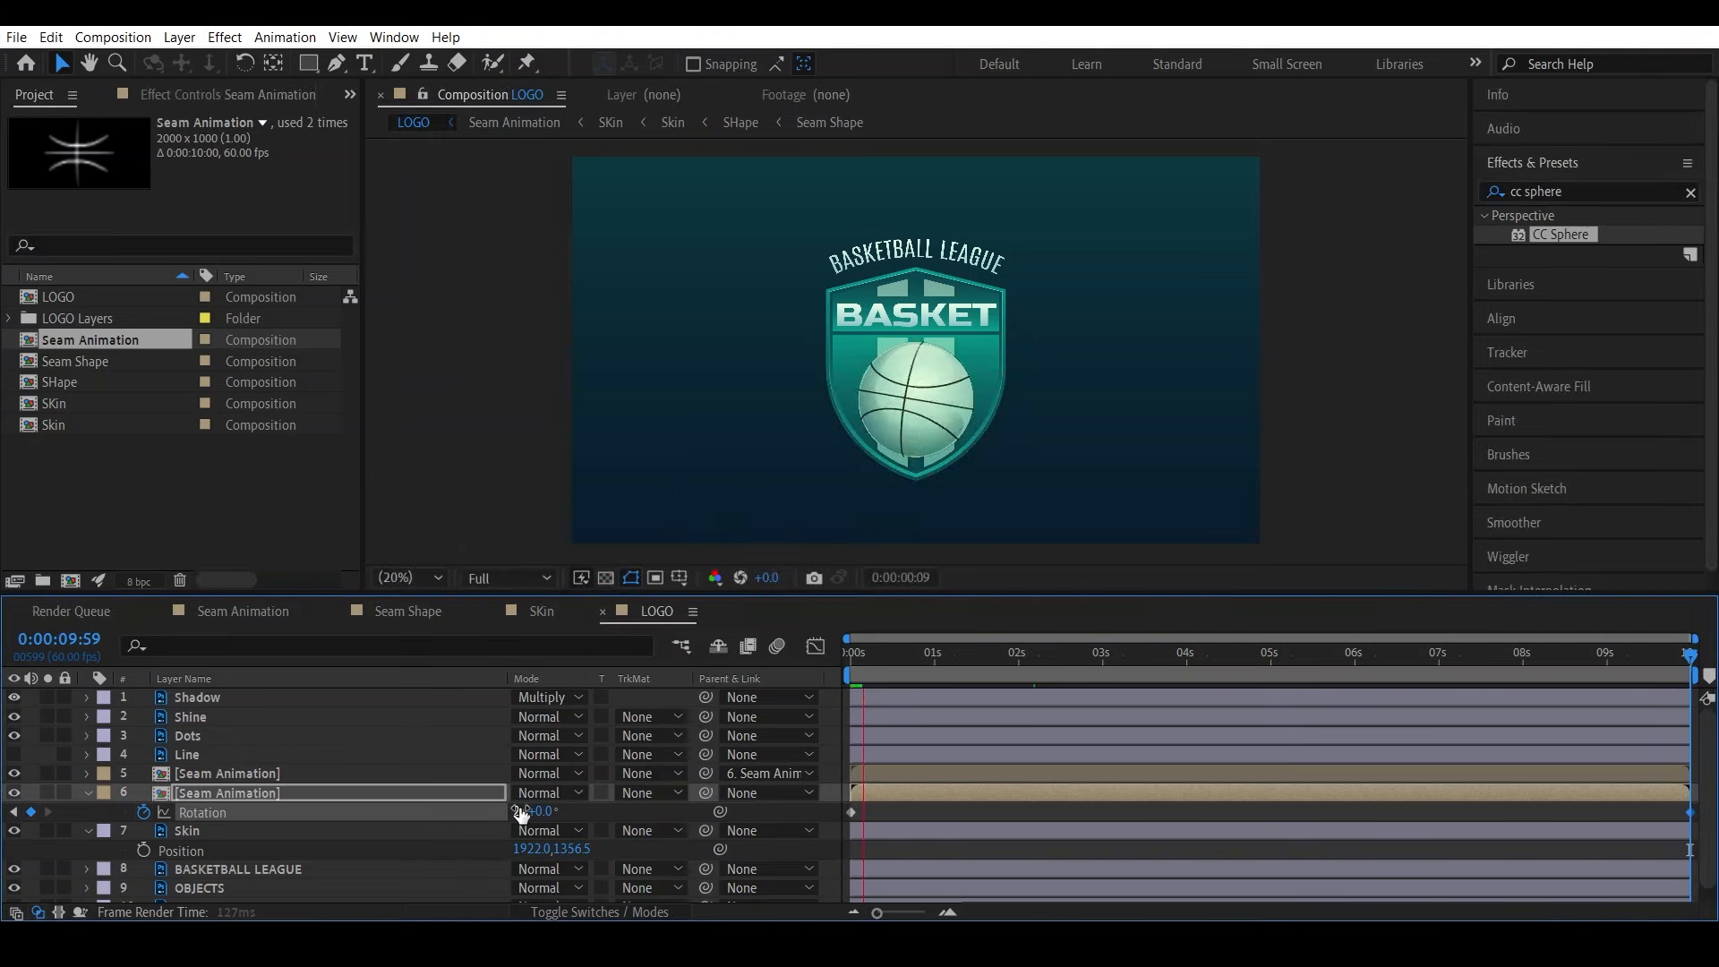
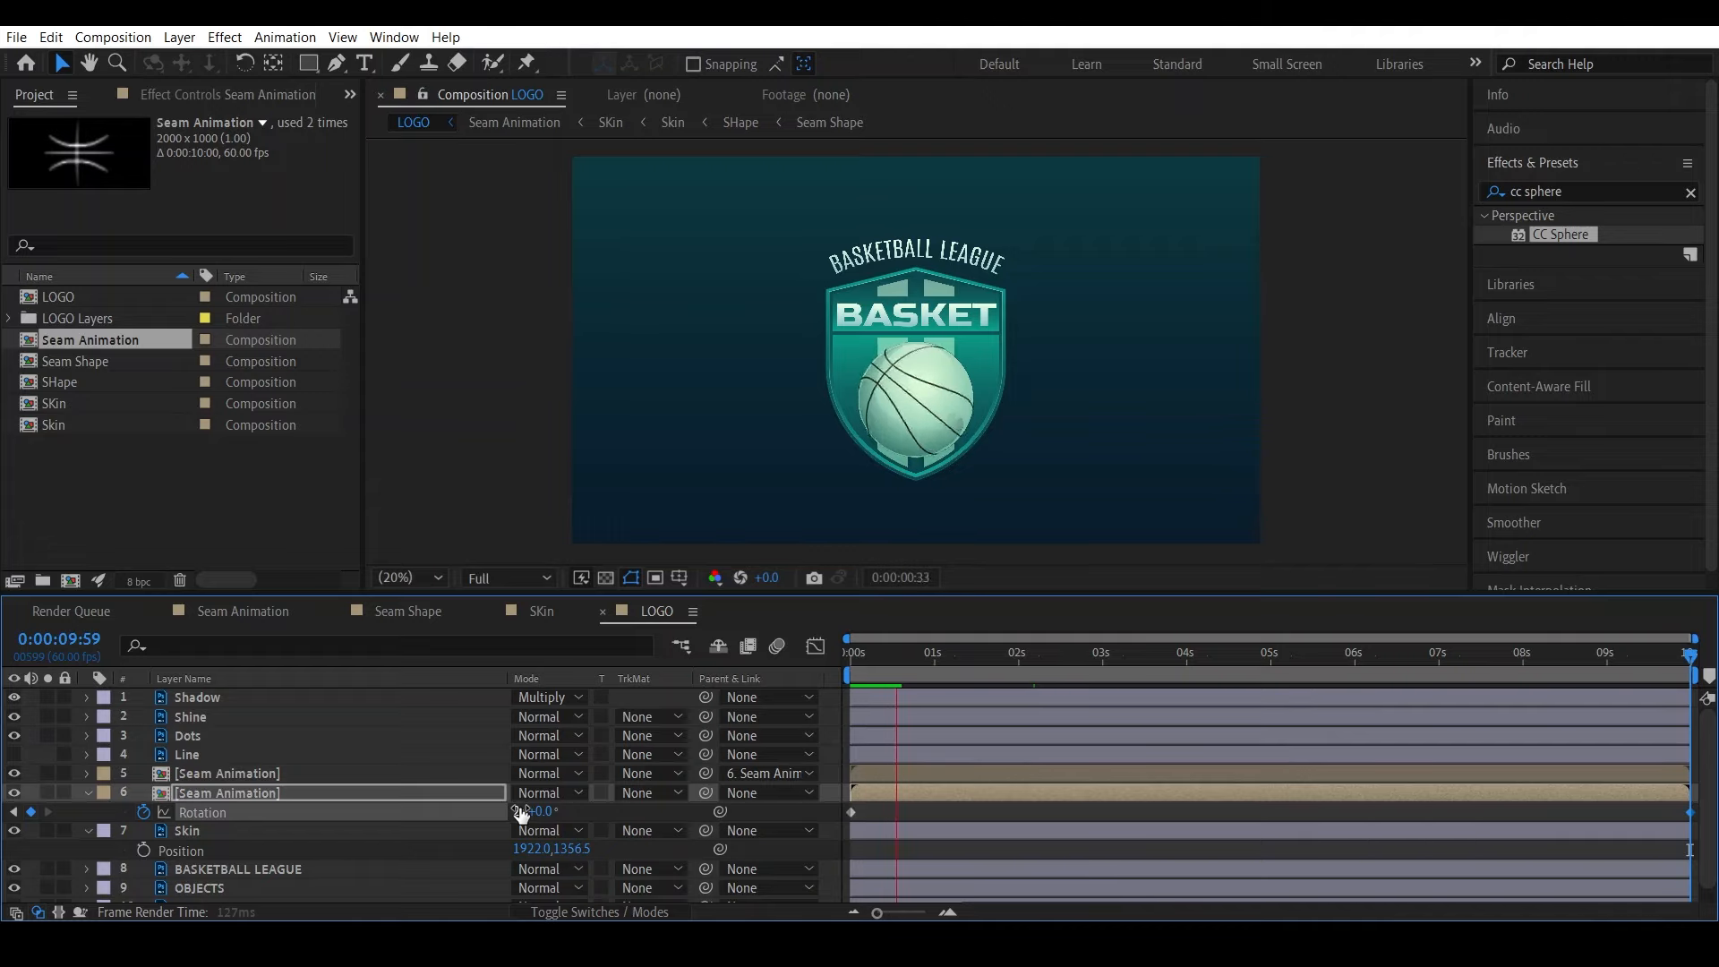
# Preview the spinning ball at Third and Half resolution and check the seams up close
pyautogui.click(496, 575)
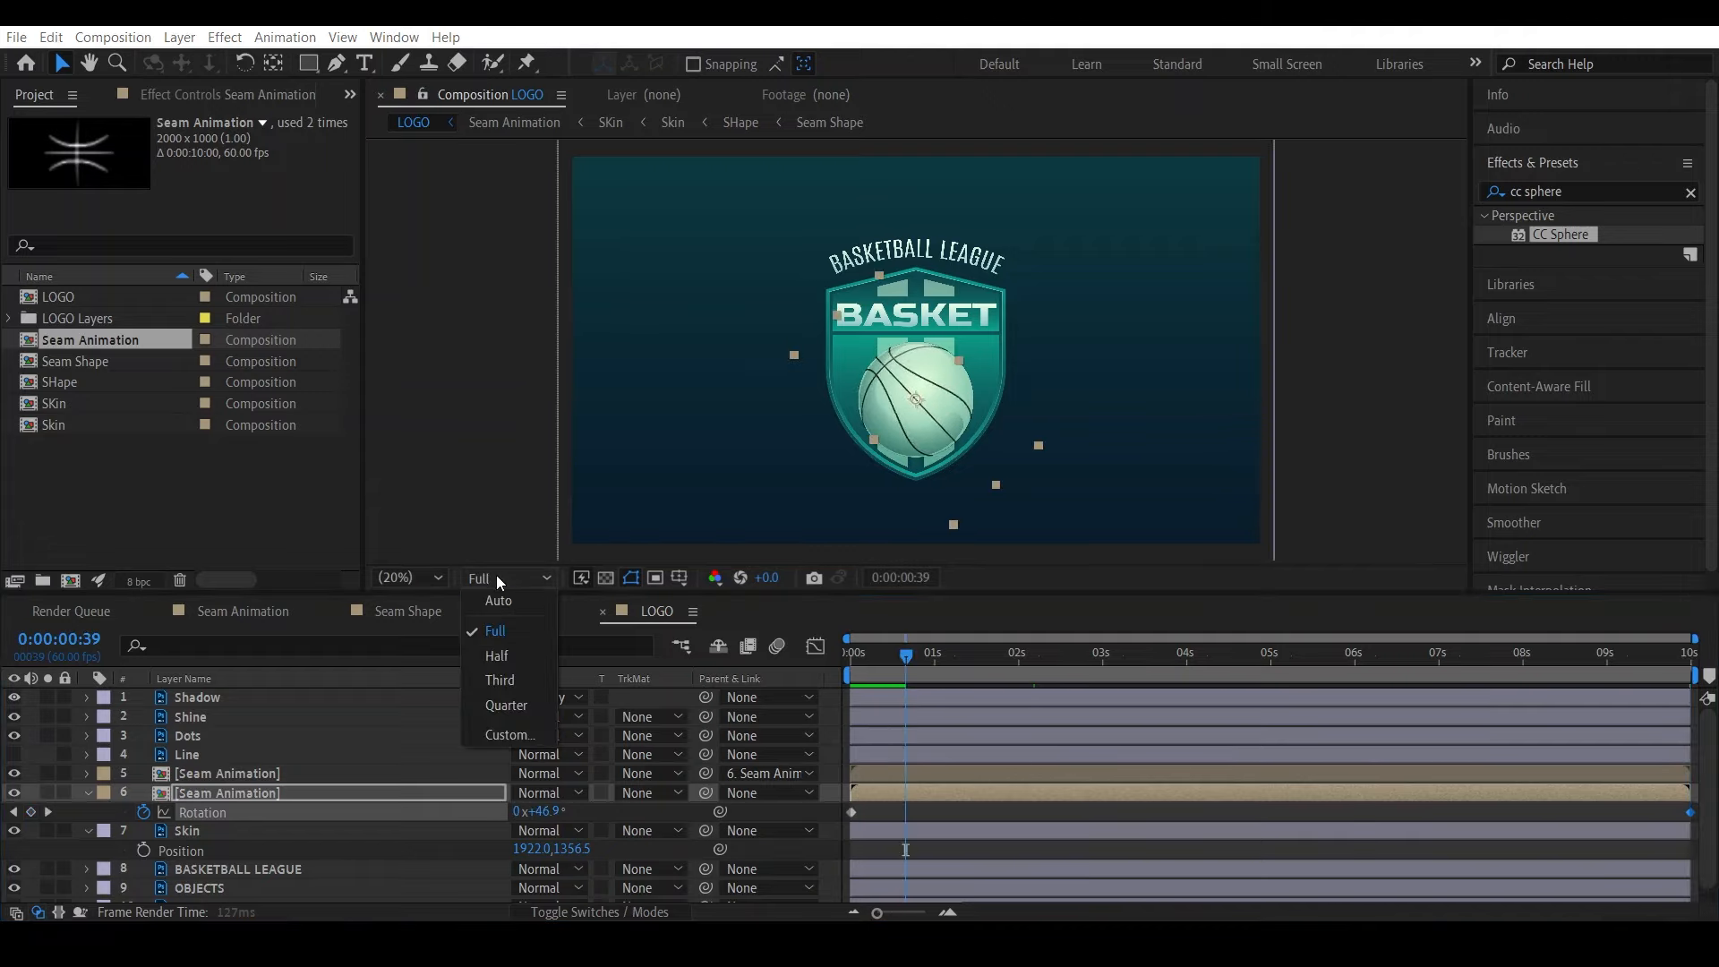
pyautogui.click(514, 678)
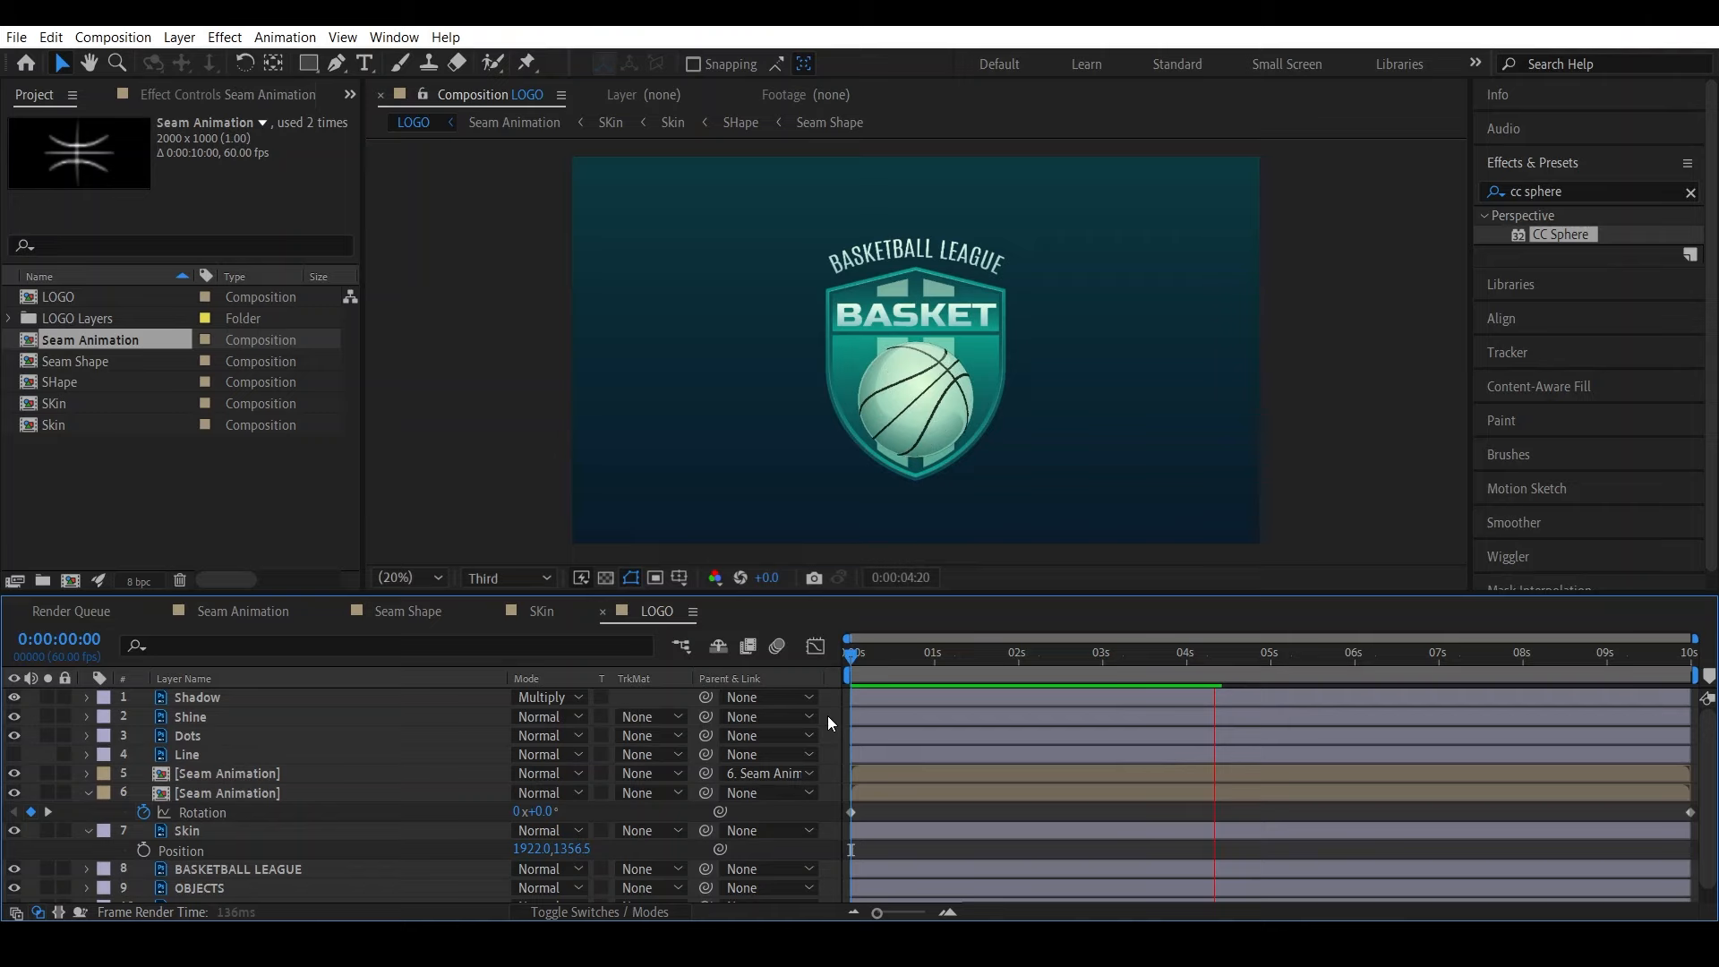
pyautogui.click(508, 577)
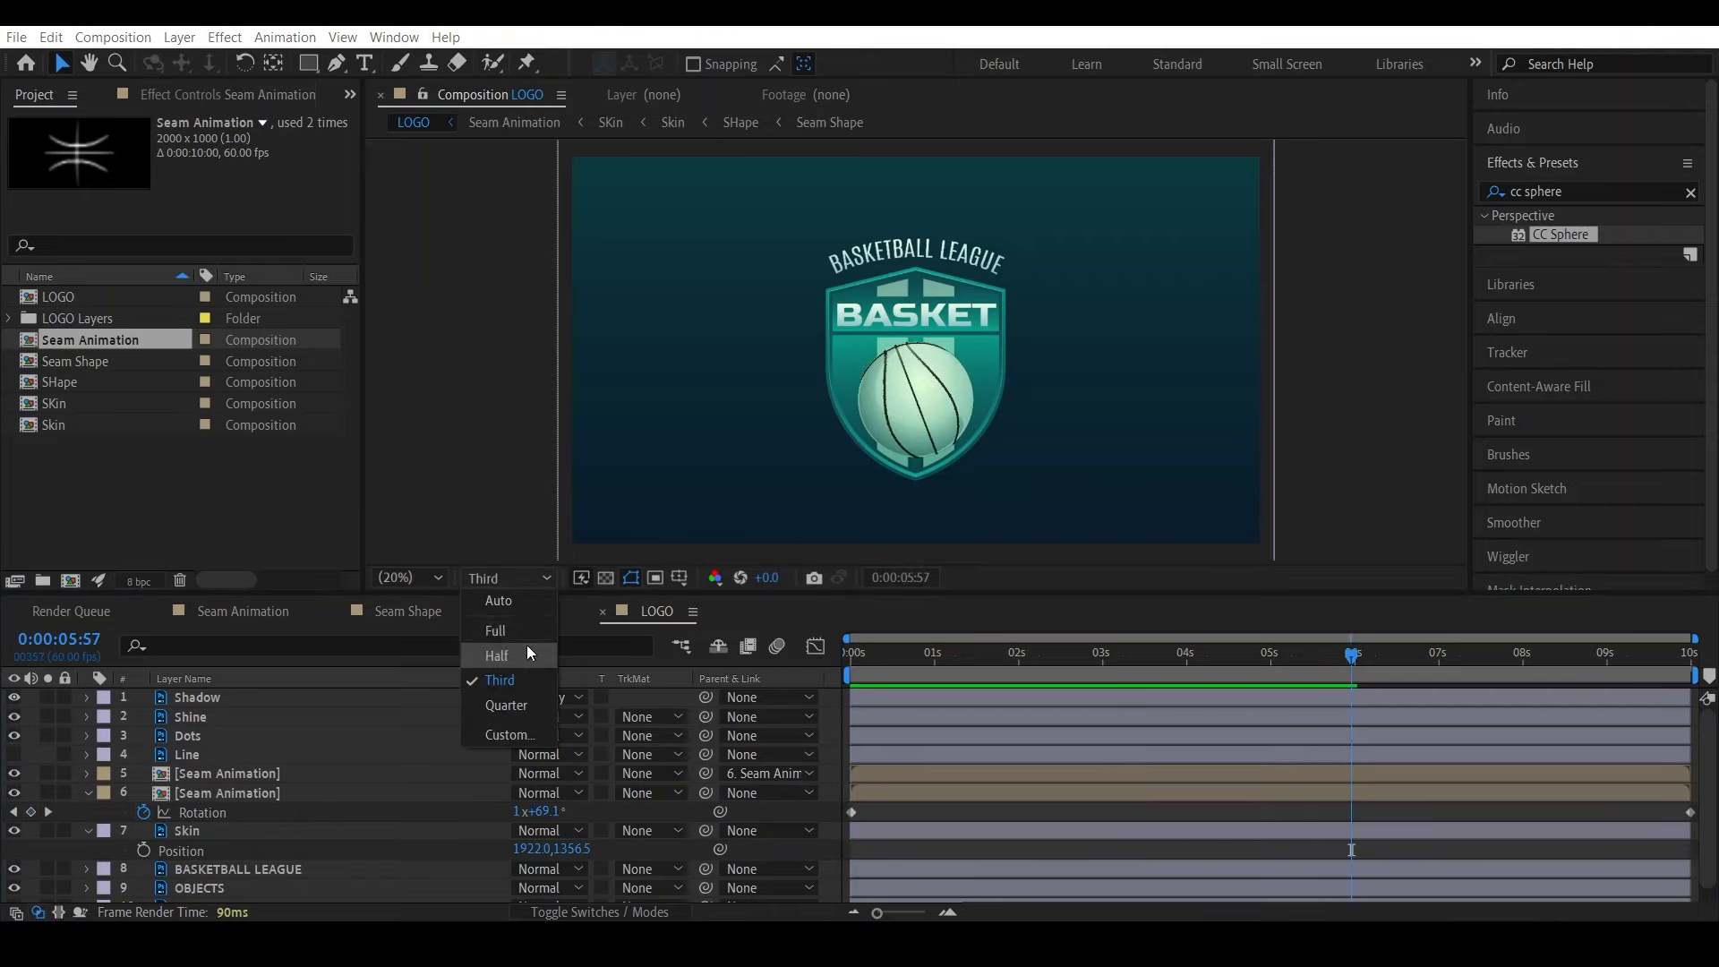
pyautogui.click(515, 661)
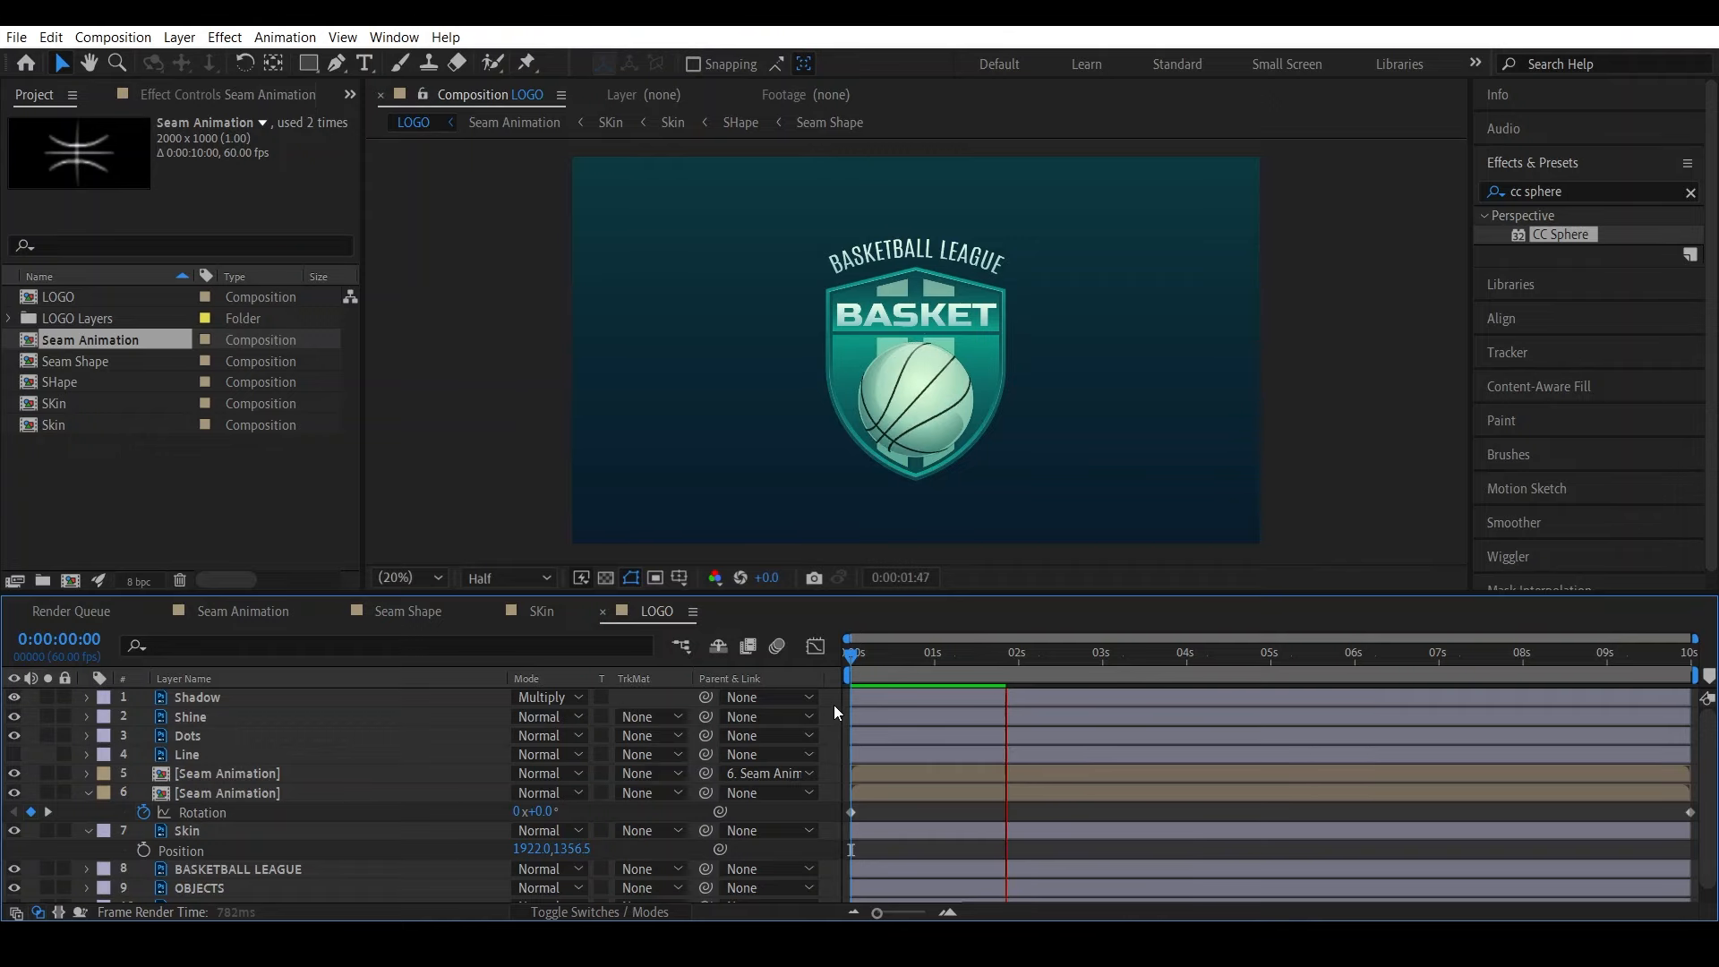
pyautogui.scroll(5, 911, 439)
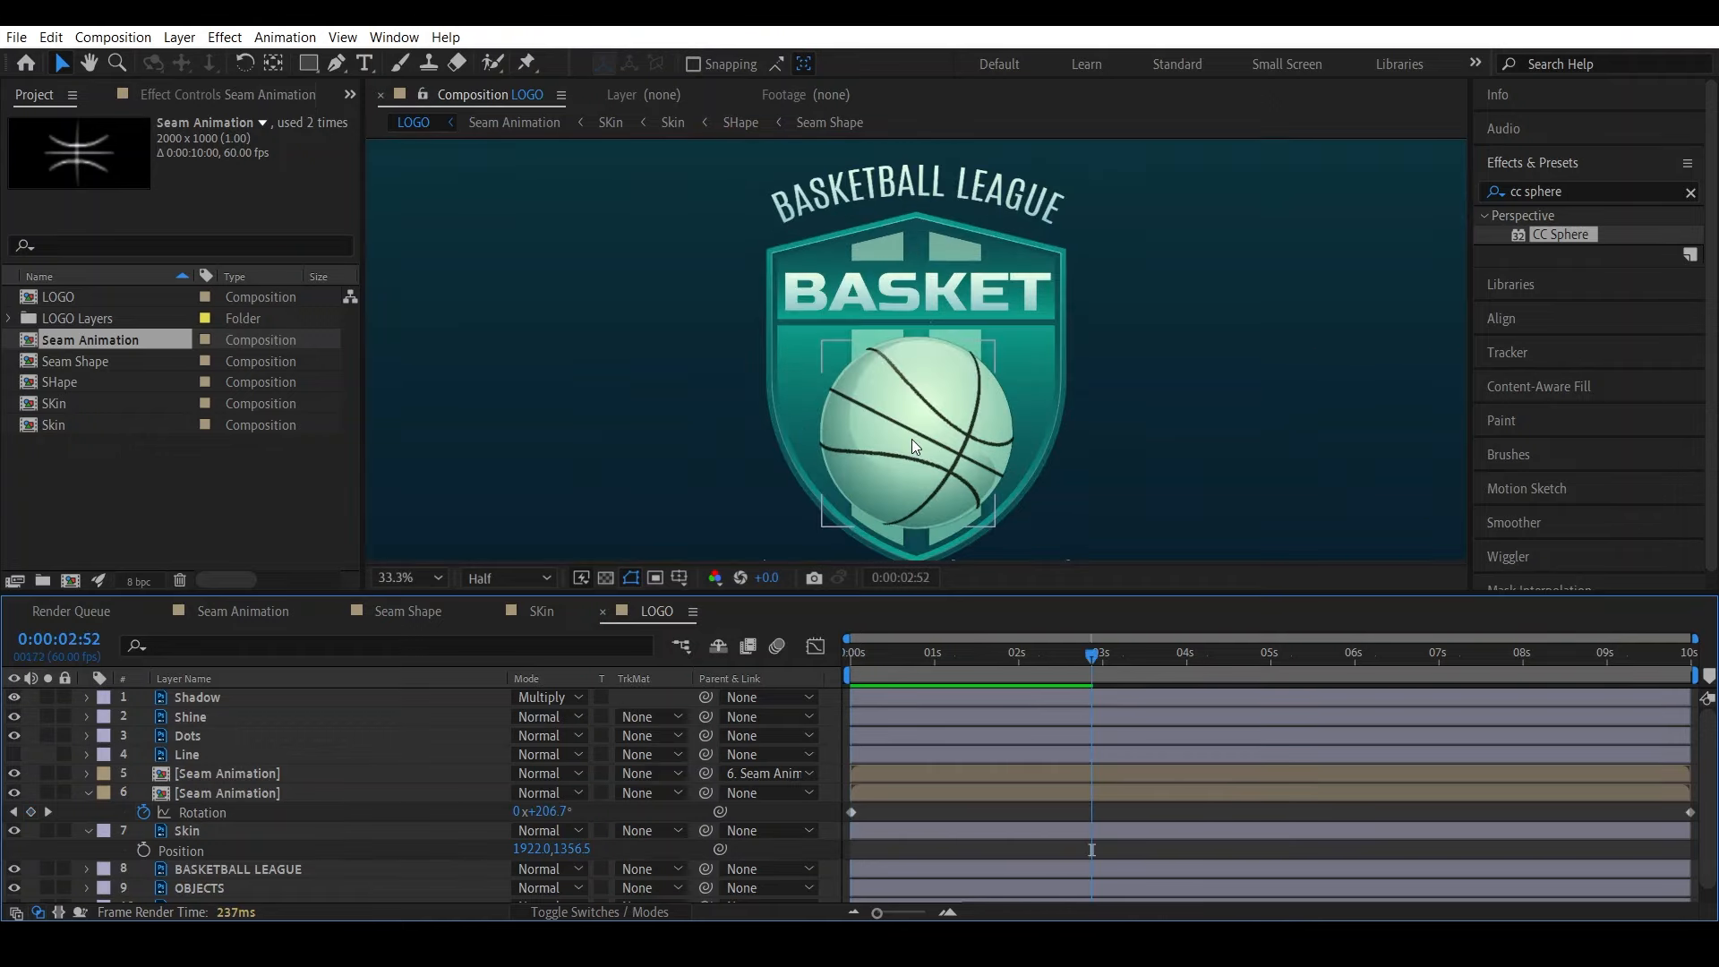
pyautogui.scroll(-2, 917, 455)
pyautogui.press('space')
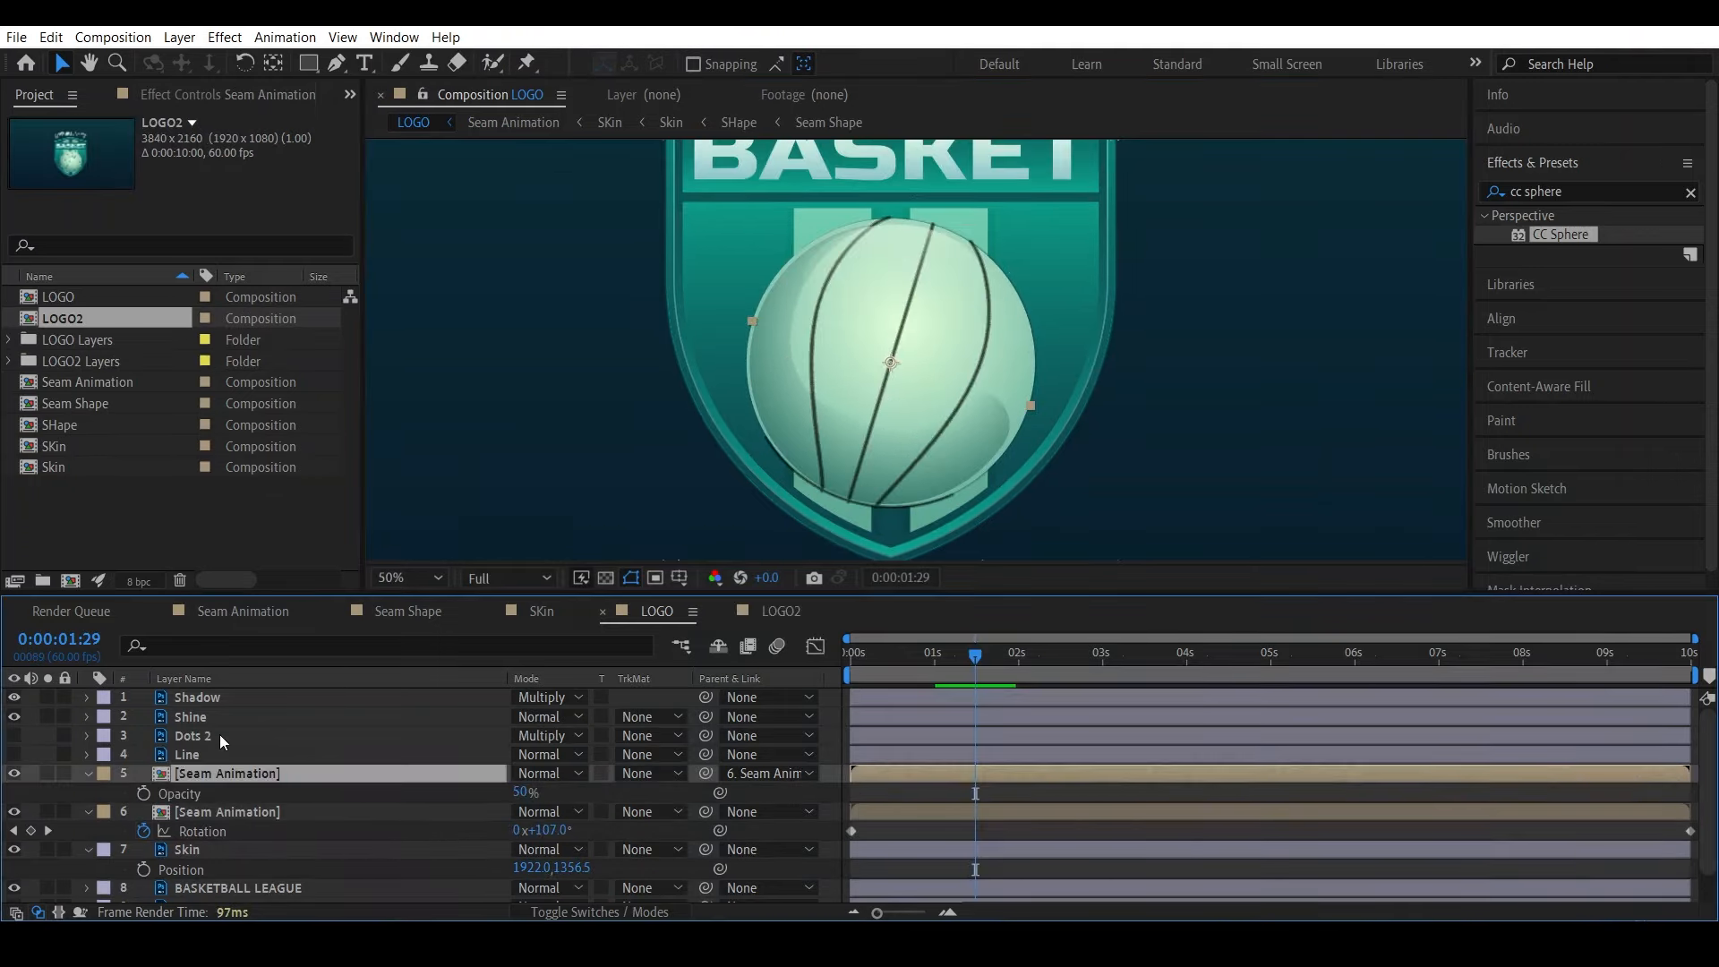
# Make the Dots 2 layer visible over the ball
pyautogui.click(218, 734)
pyautogui.press('/')
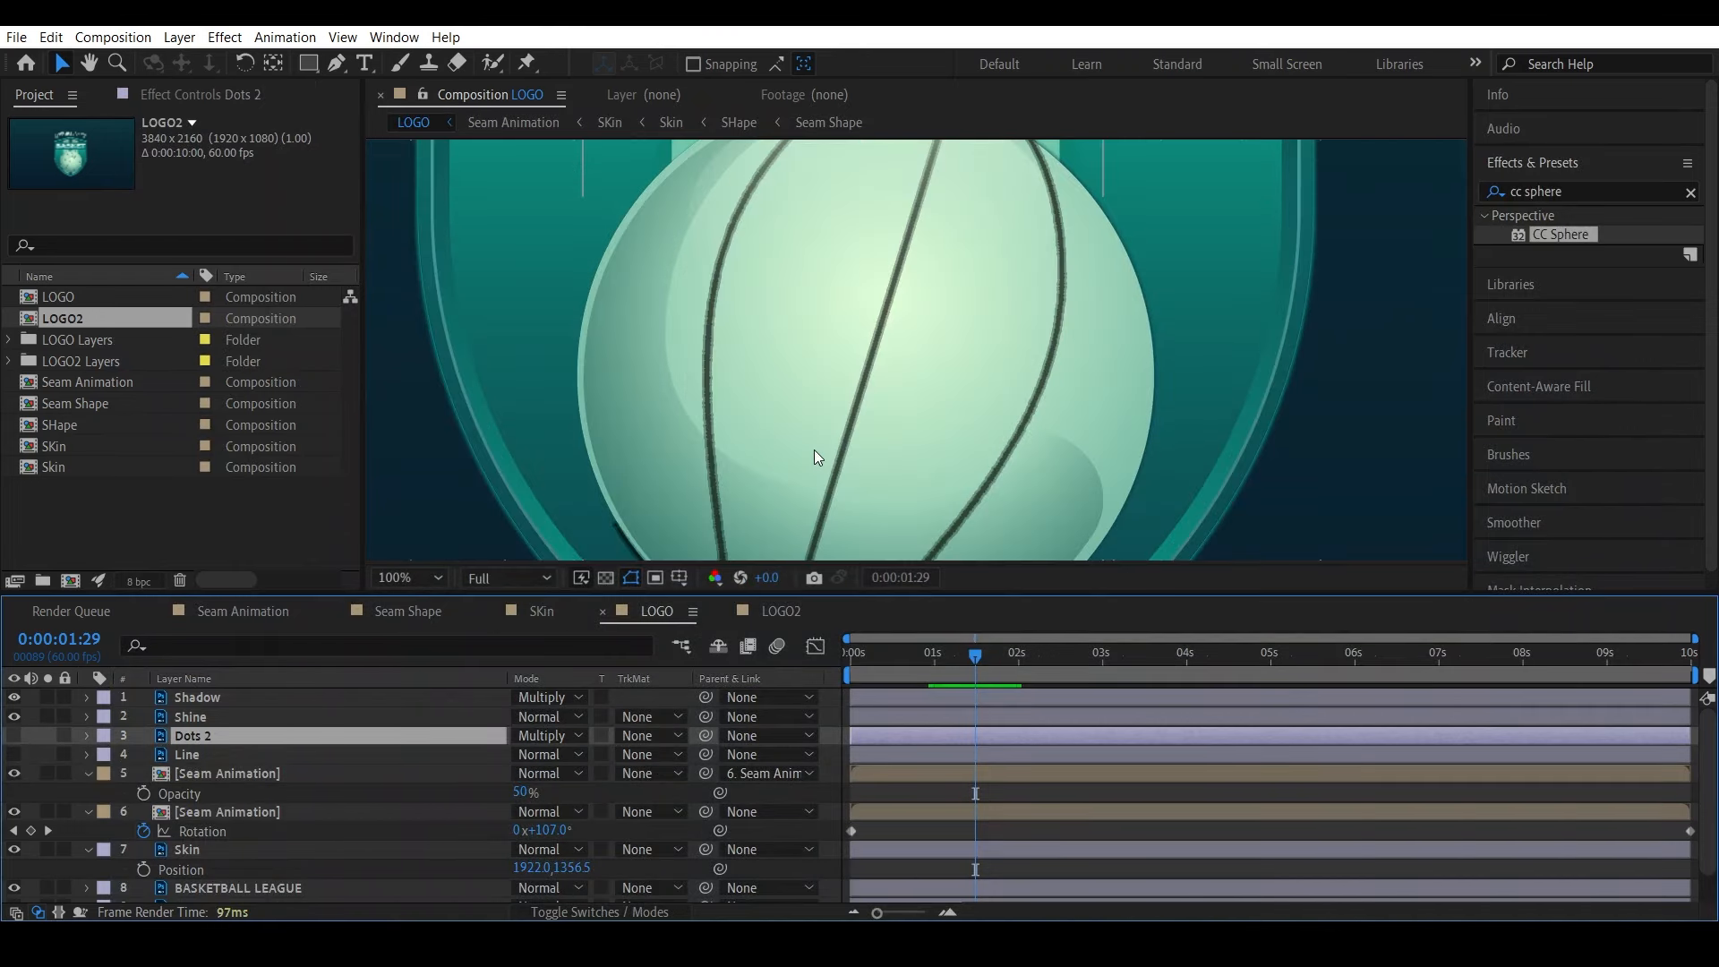
pyautogui.click(13, 734)
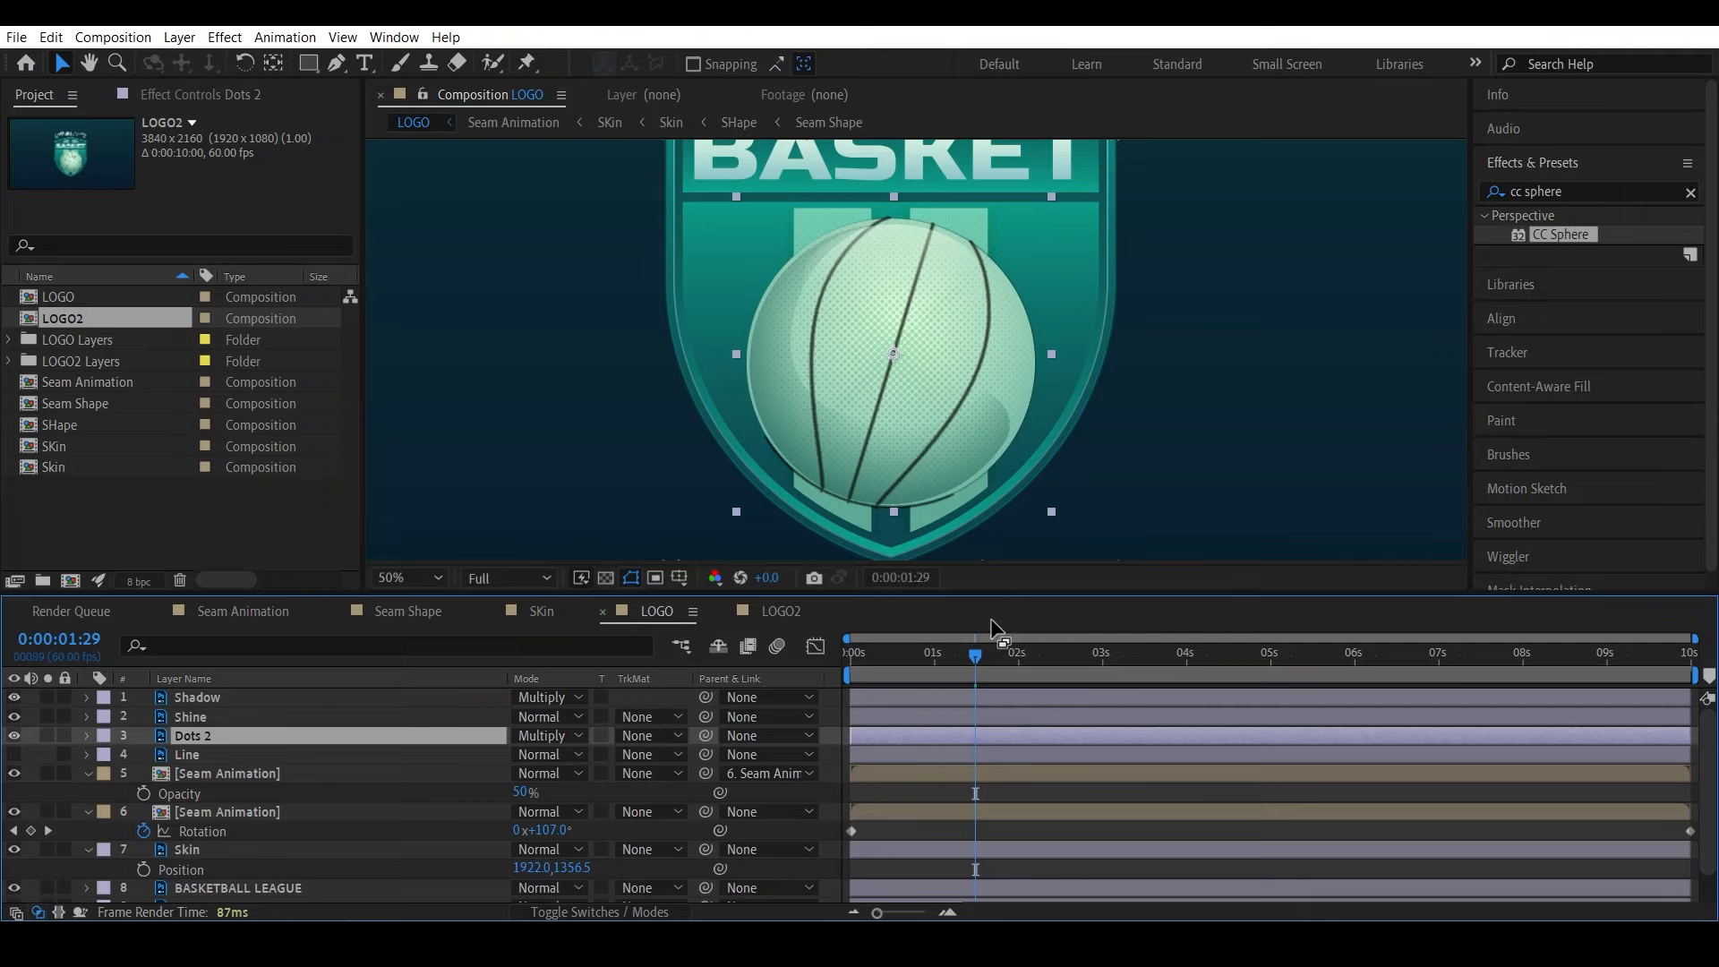
# Scrub and preview the dotted ball, examine the seams at its lower edge up close, and fit the whole logo in view
pyautogui.moveTo(975, 656); pyautogui.dragTo(951, 669)
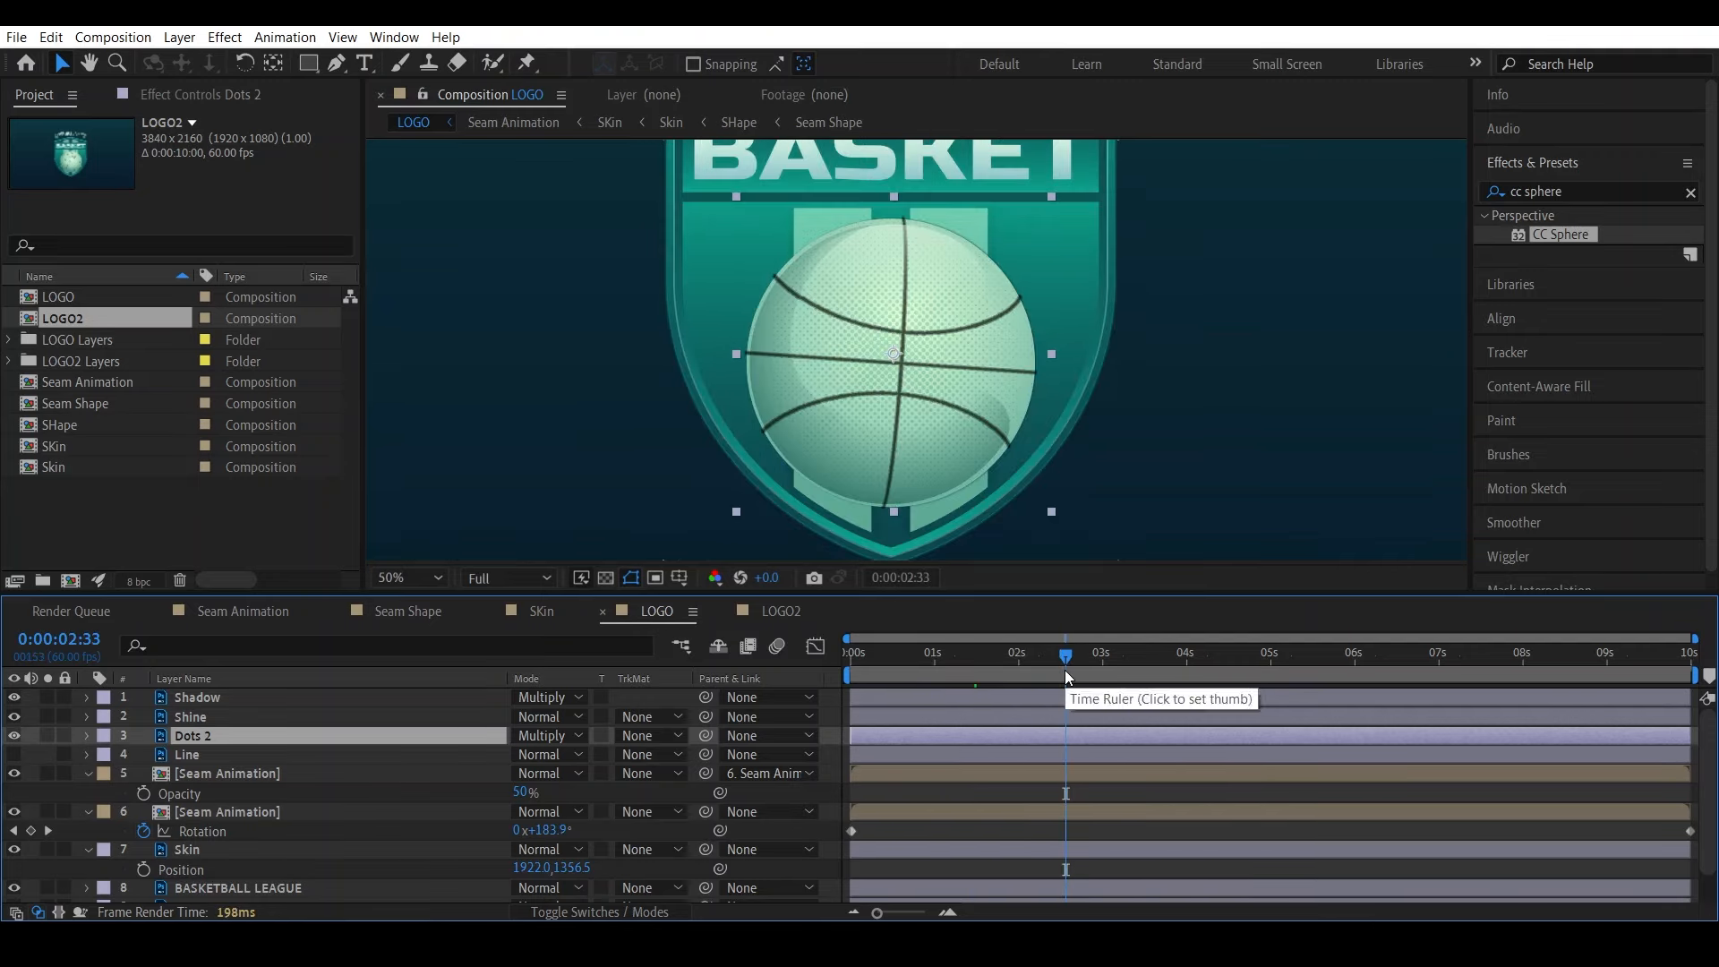
pyautogui.press('space')
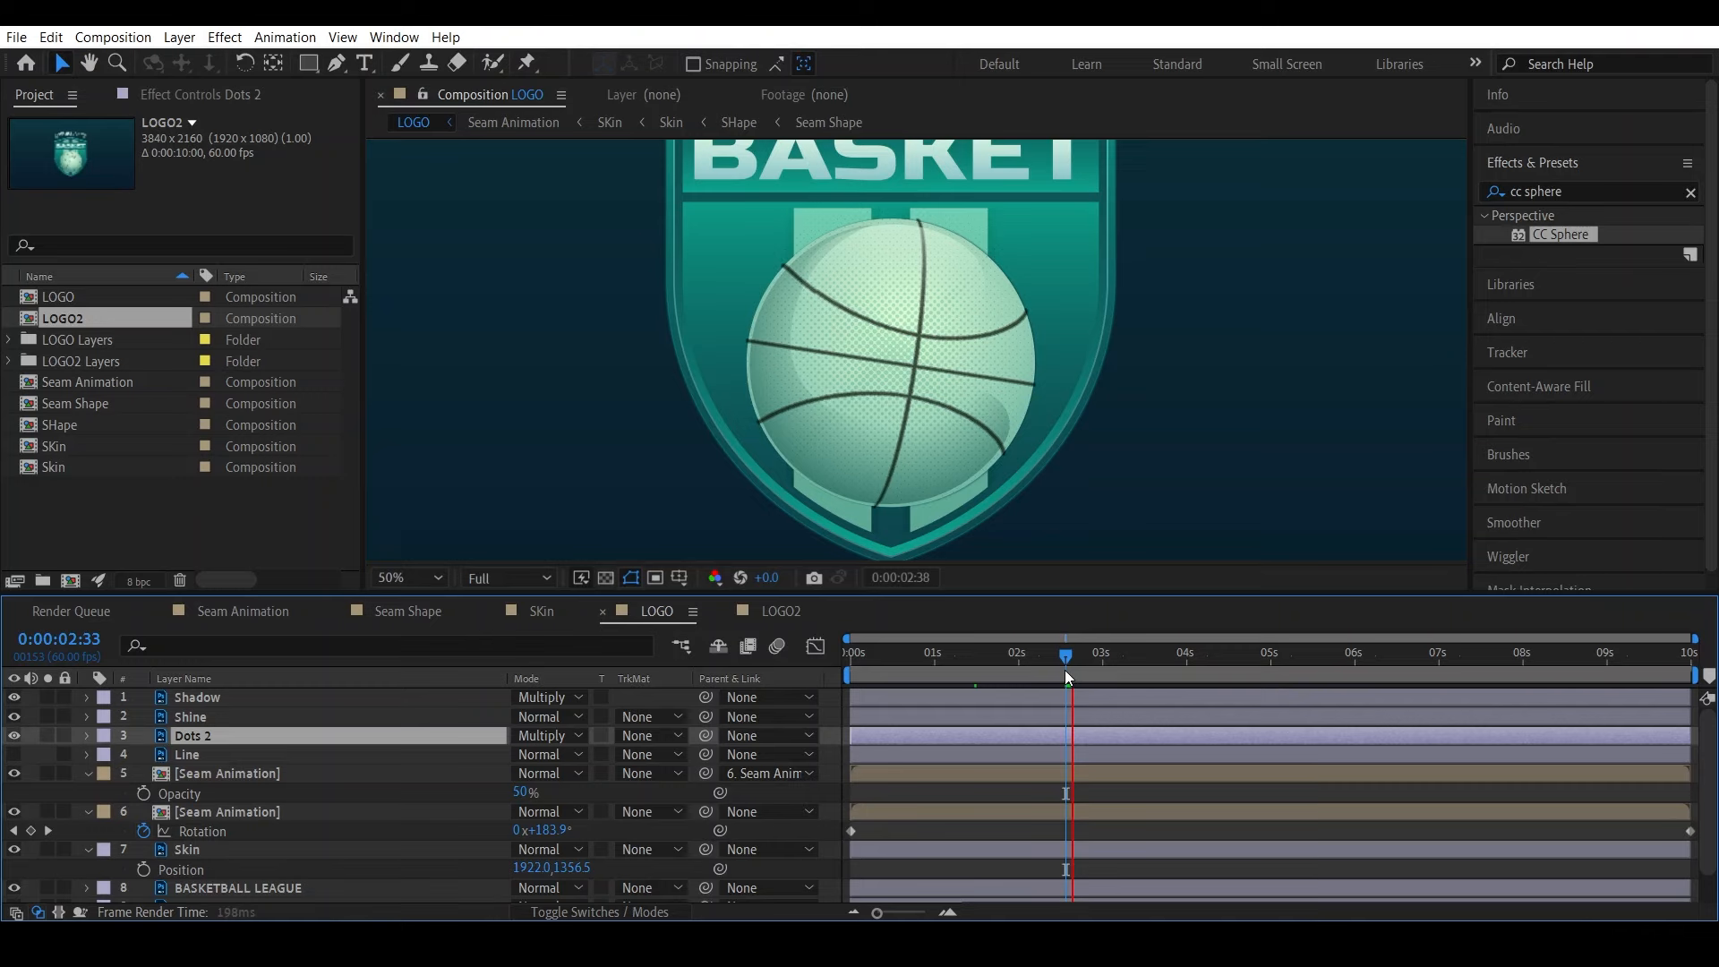
pyautogui.press('space')
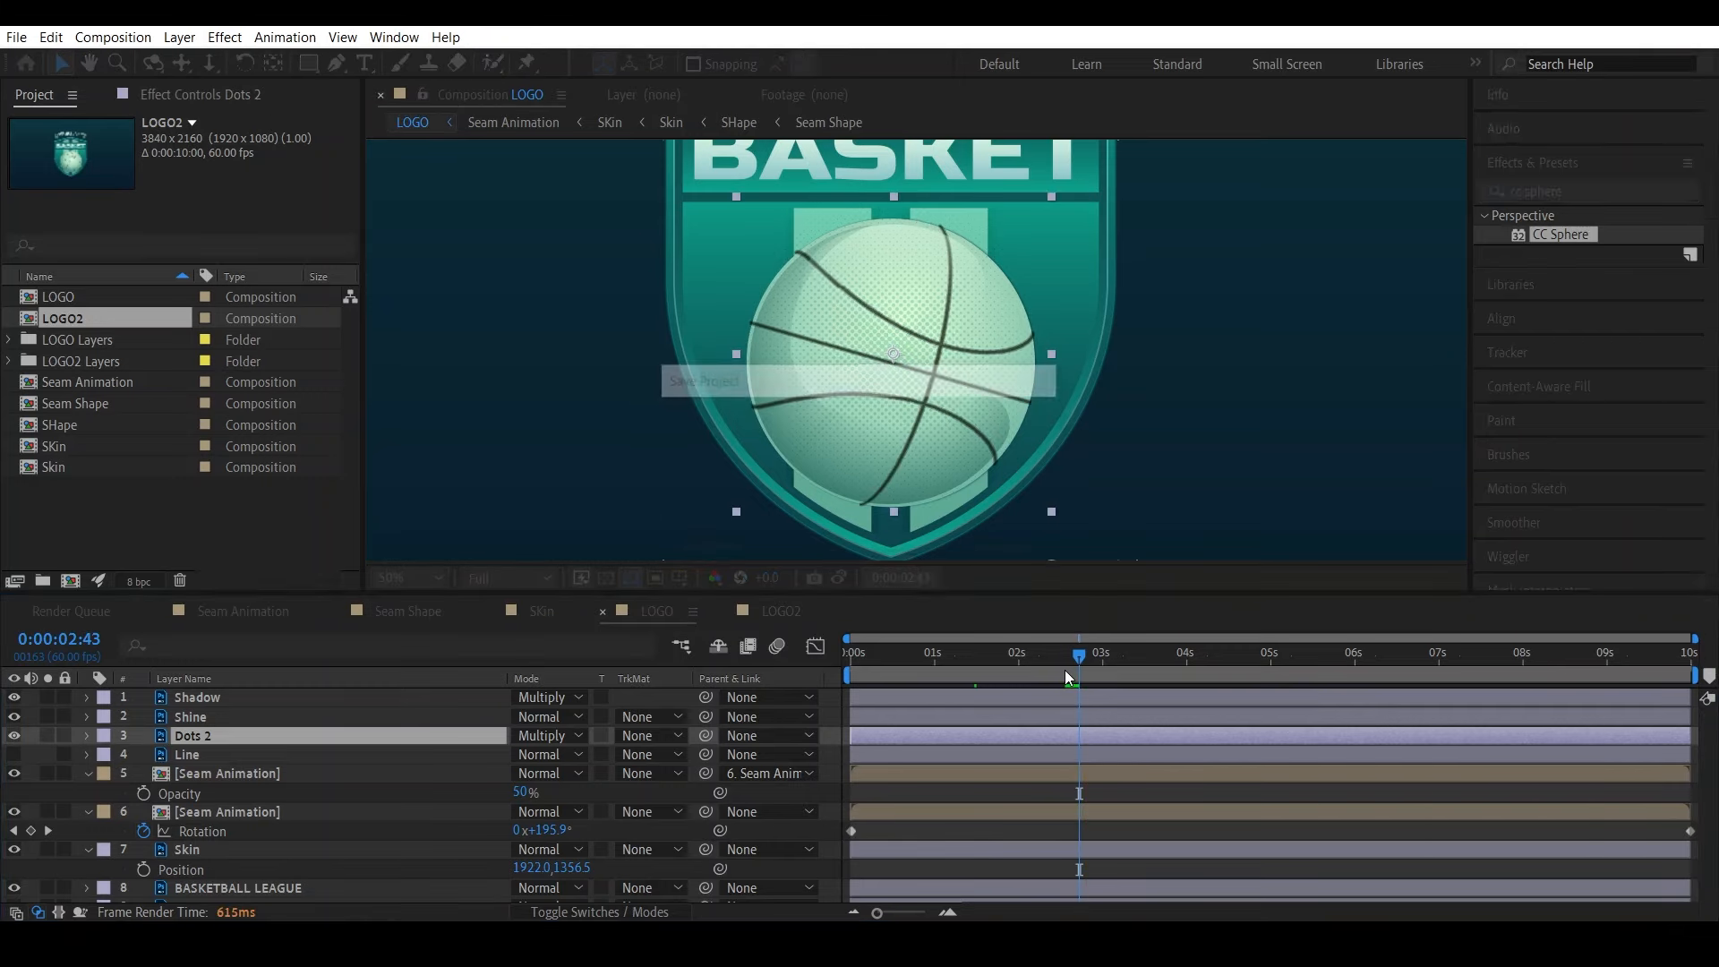
pyautogui.moveTo(1049, 657); pyautogui.dragTo(974, 670)
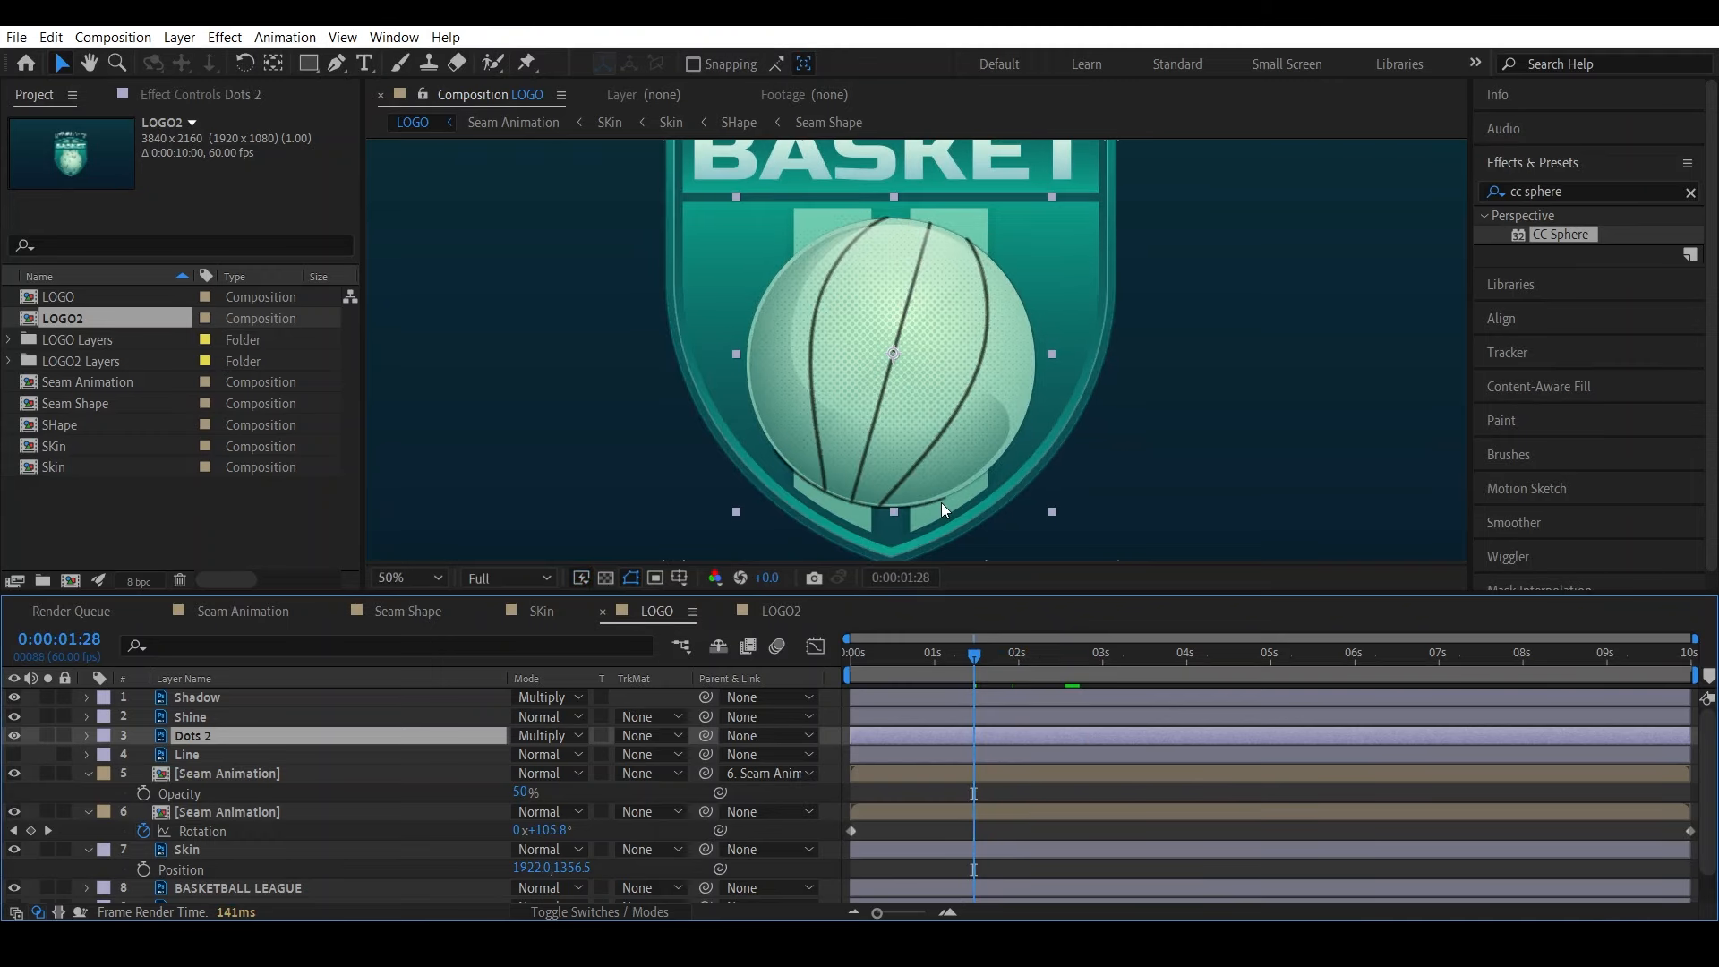
pyautogui.scroll(2, 942, 502)
pyautogui.moveTo(942, 503); pyautogui.dragTo(1006, 307)
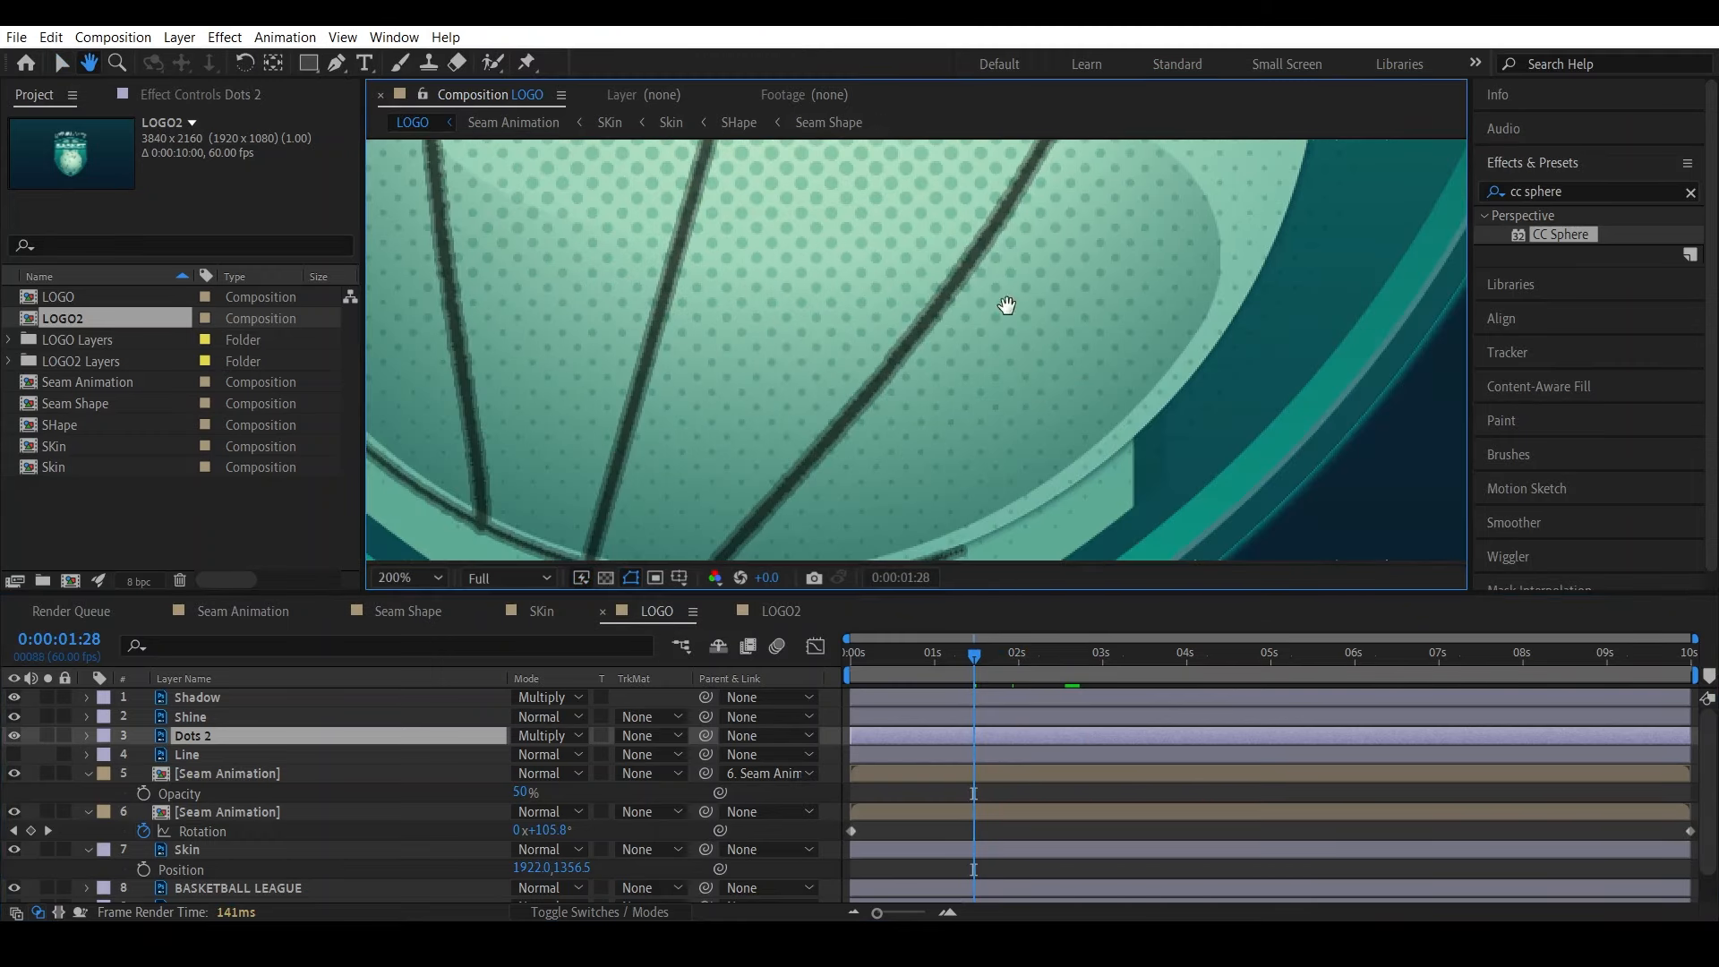
pyautogui.moveTo(1058, 443); pyautogui.dragTo(1060, 237)
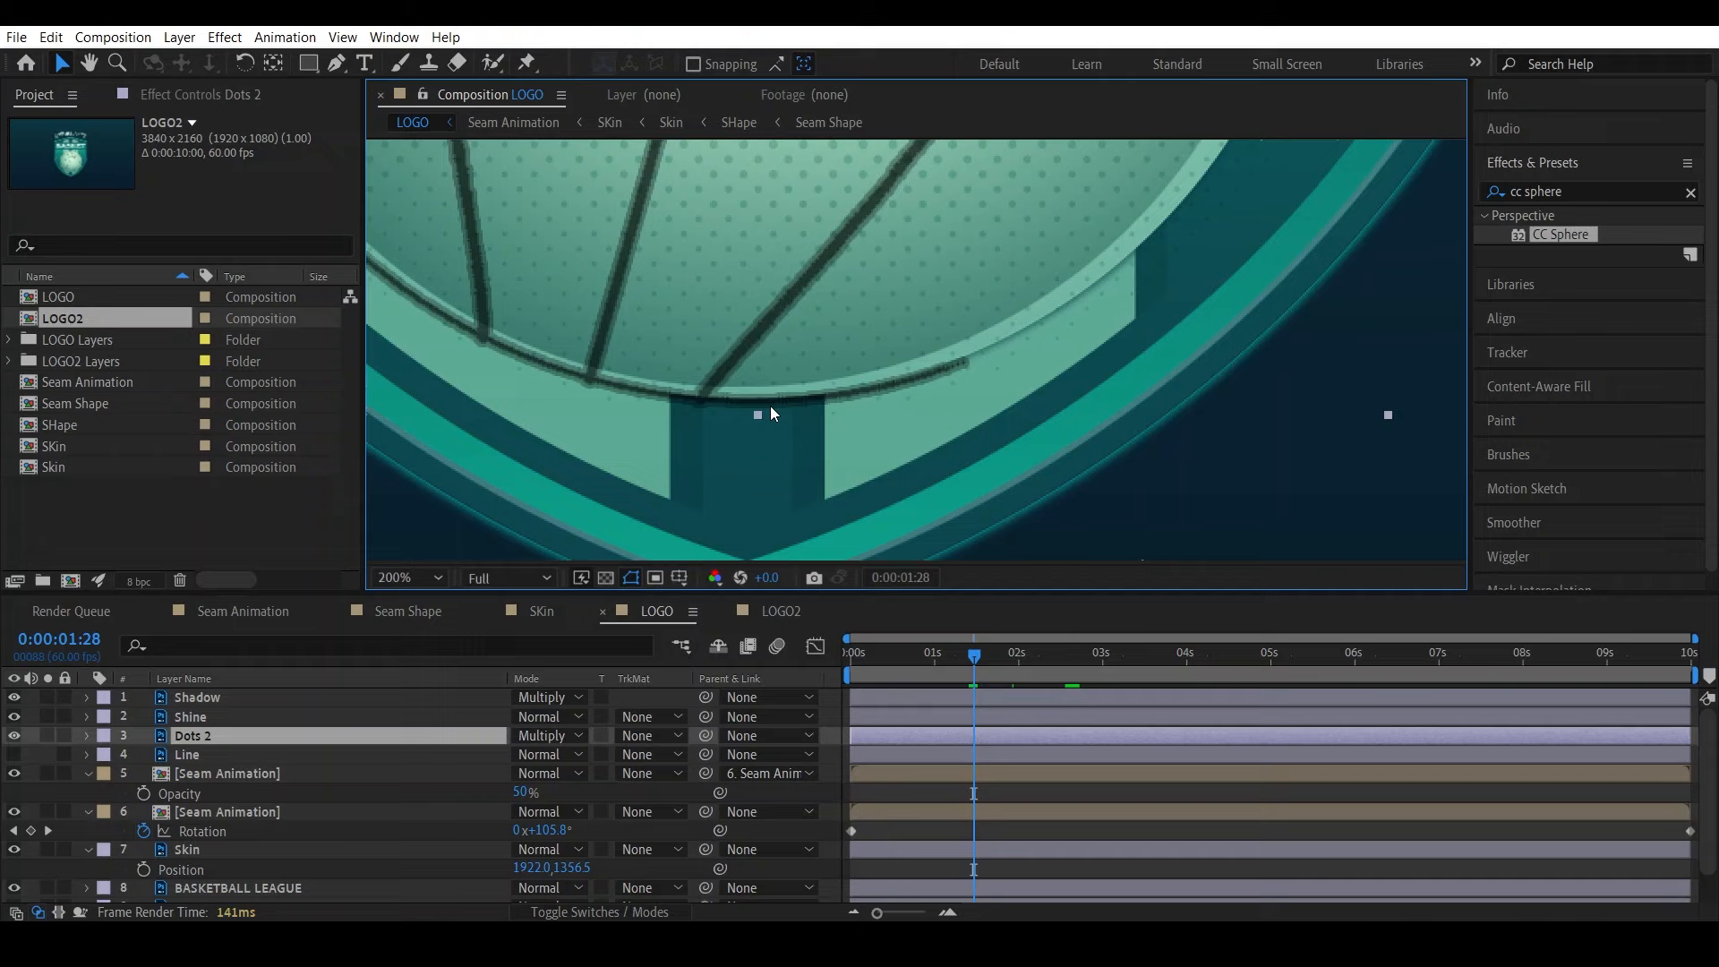
pyautogui.click(416, 580)
pyautogui.click(416, 182)
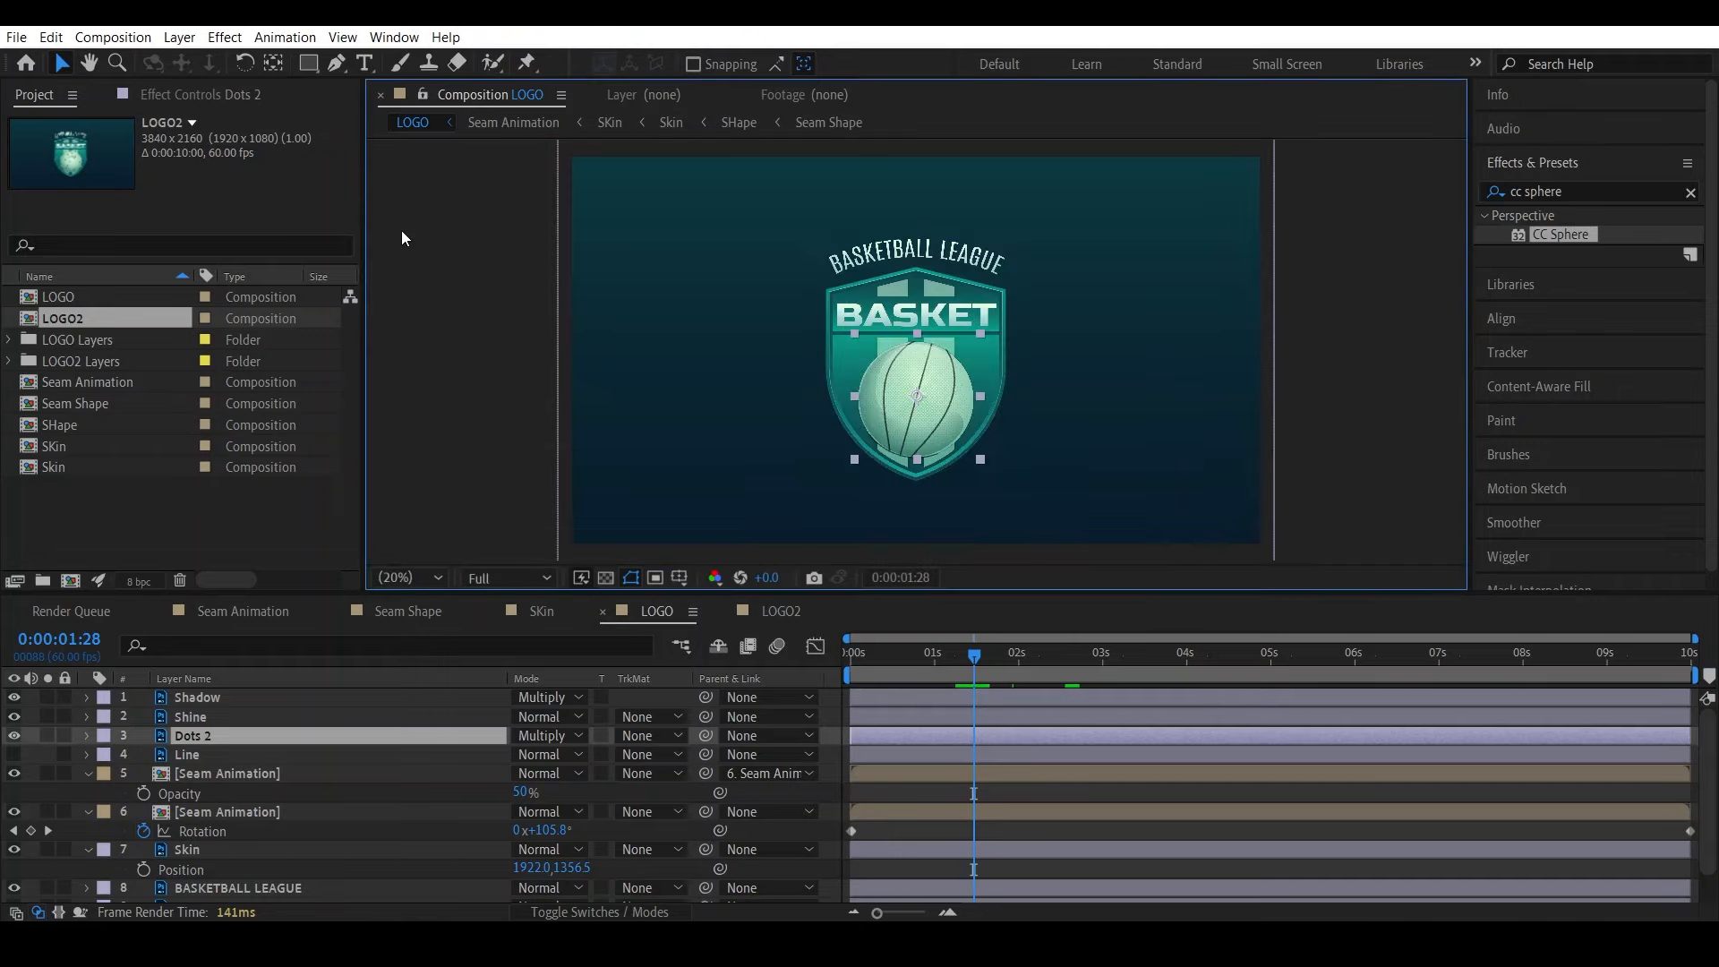
# Pre-compose the seven ball layers from Shadow down to Skin into a composition named Ball, toggling their visibility off and on first to check them
pyautogui.click(208, 705)
pyautogui.keyDown('ctrl'); pyautogui.click(206, 718); pyautogui.keyUp('ctrl')
pyautogui.keyDown('ctrl'); pyautogui.click(202, 736); pyautogui.keyUp('ctrl')
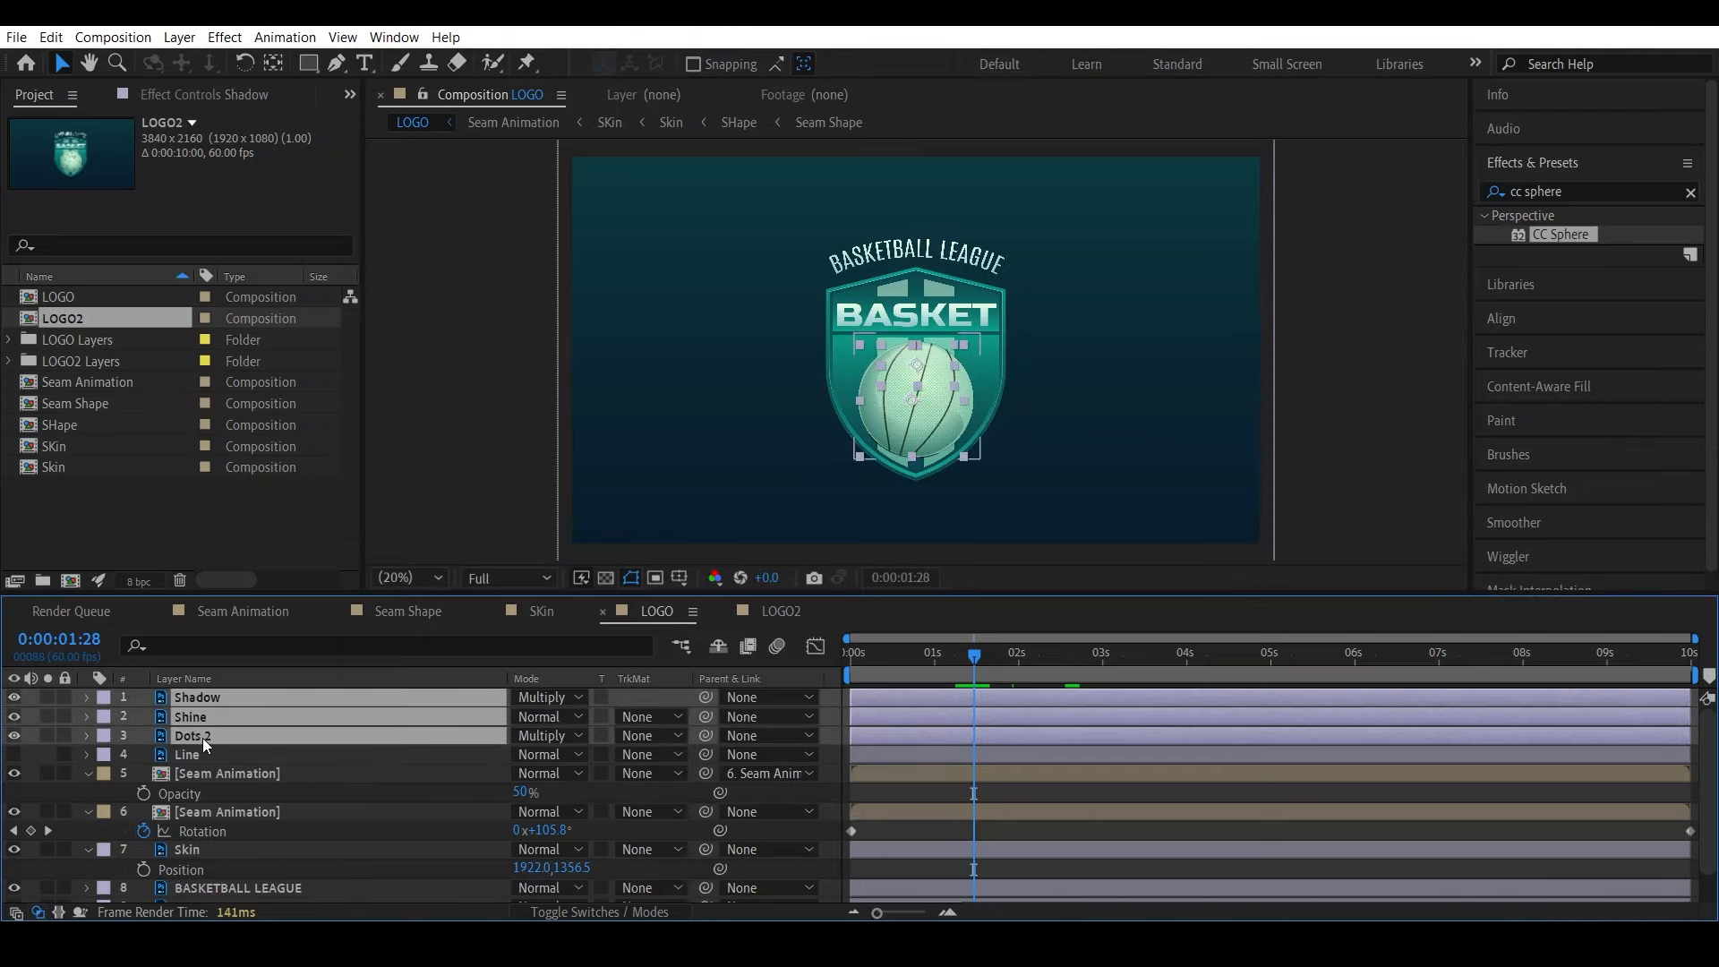
pyautogui.keyDown('ctrl'); pyautogui.click(201, 754); pyautogui.keyUp('ctrl')
pyautogui.keyDown('ctrl'); pyautogui.click(200, 773); pyautogui.keyUp('ctrl')
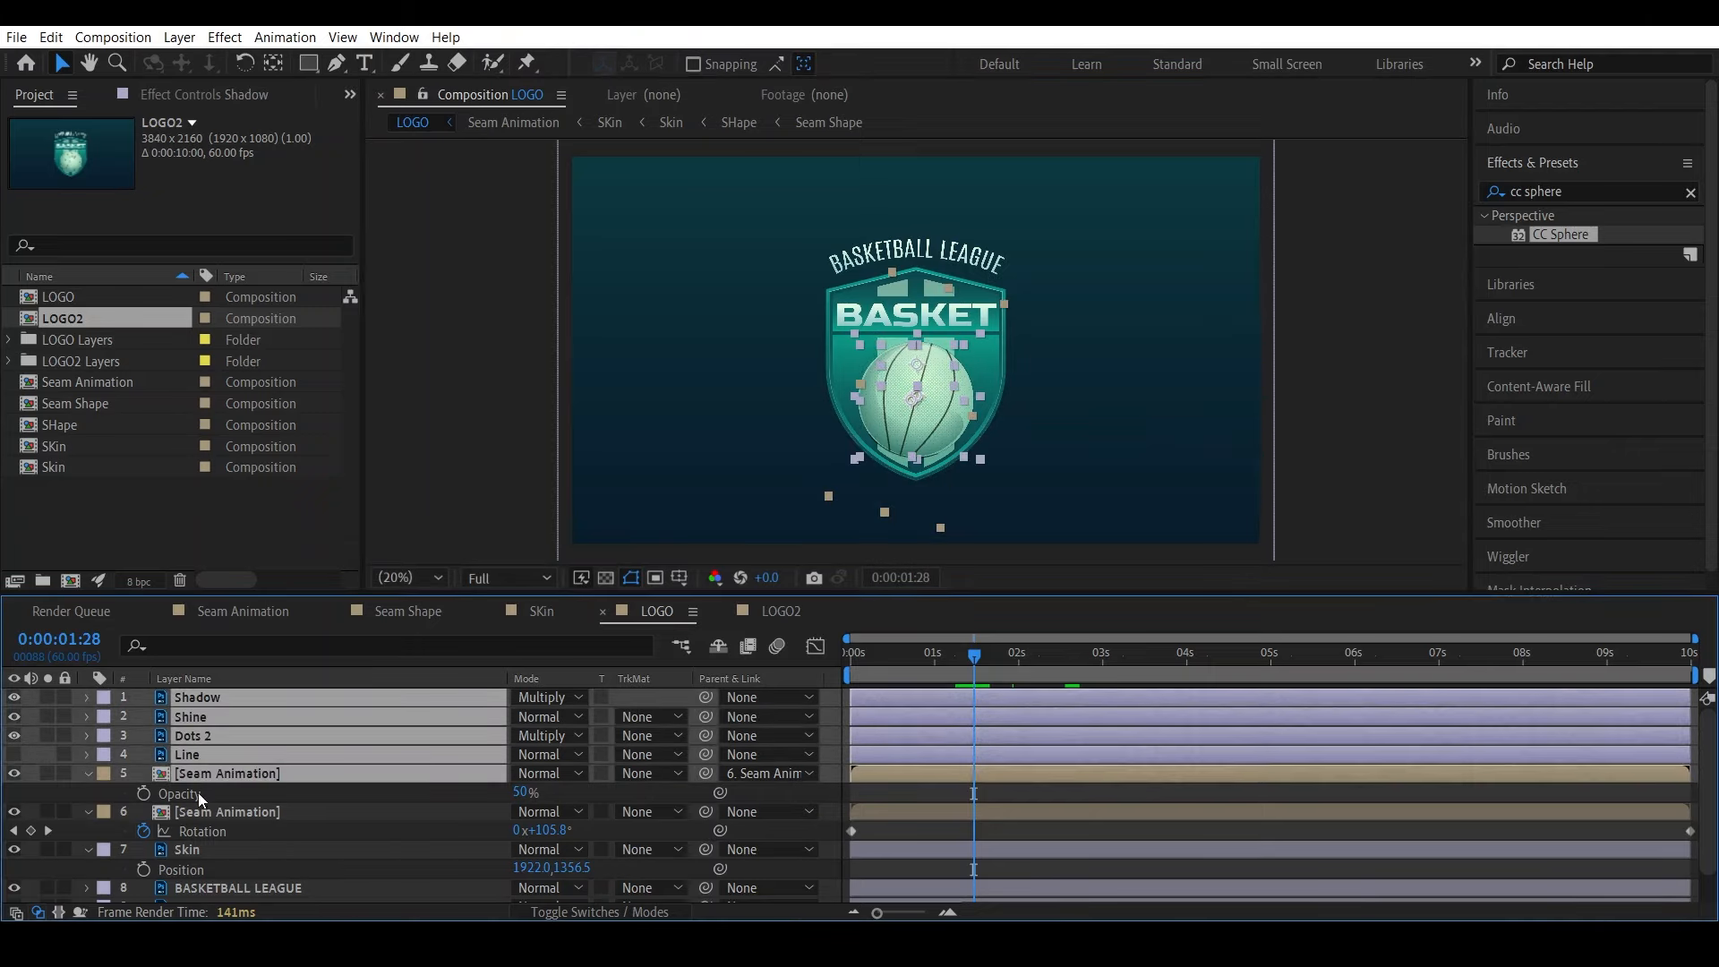
pyautogui.keyDown('ctrl'); pyautogui.click(196, 812); pyautogui.keyUp('ctrl')
pyautogui.keyDown('ctrl'); pyautogui.click(195, 850); pyautogui.keyUp('ctrl')
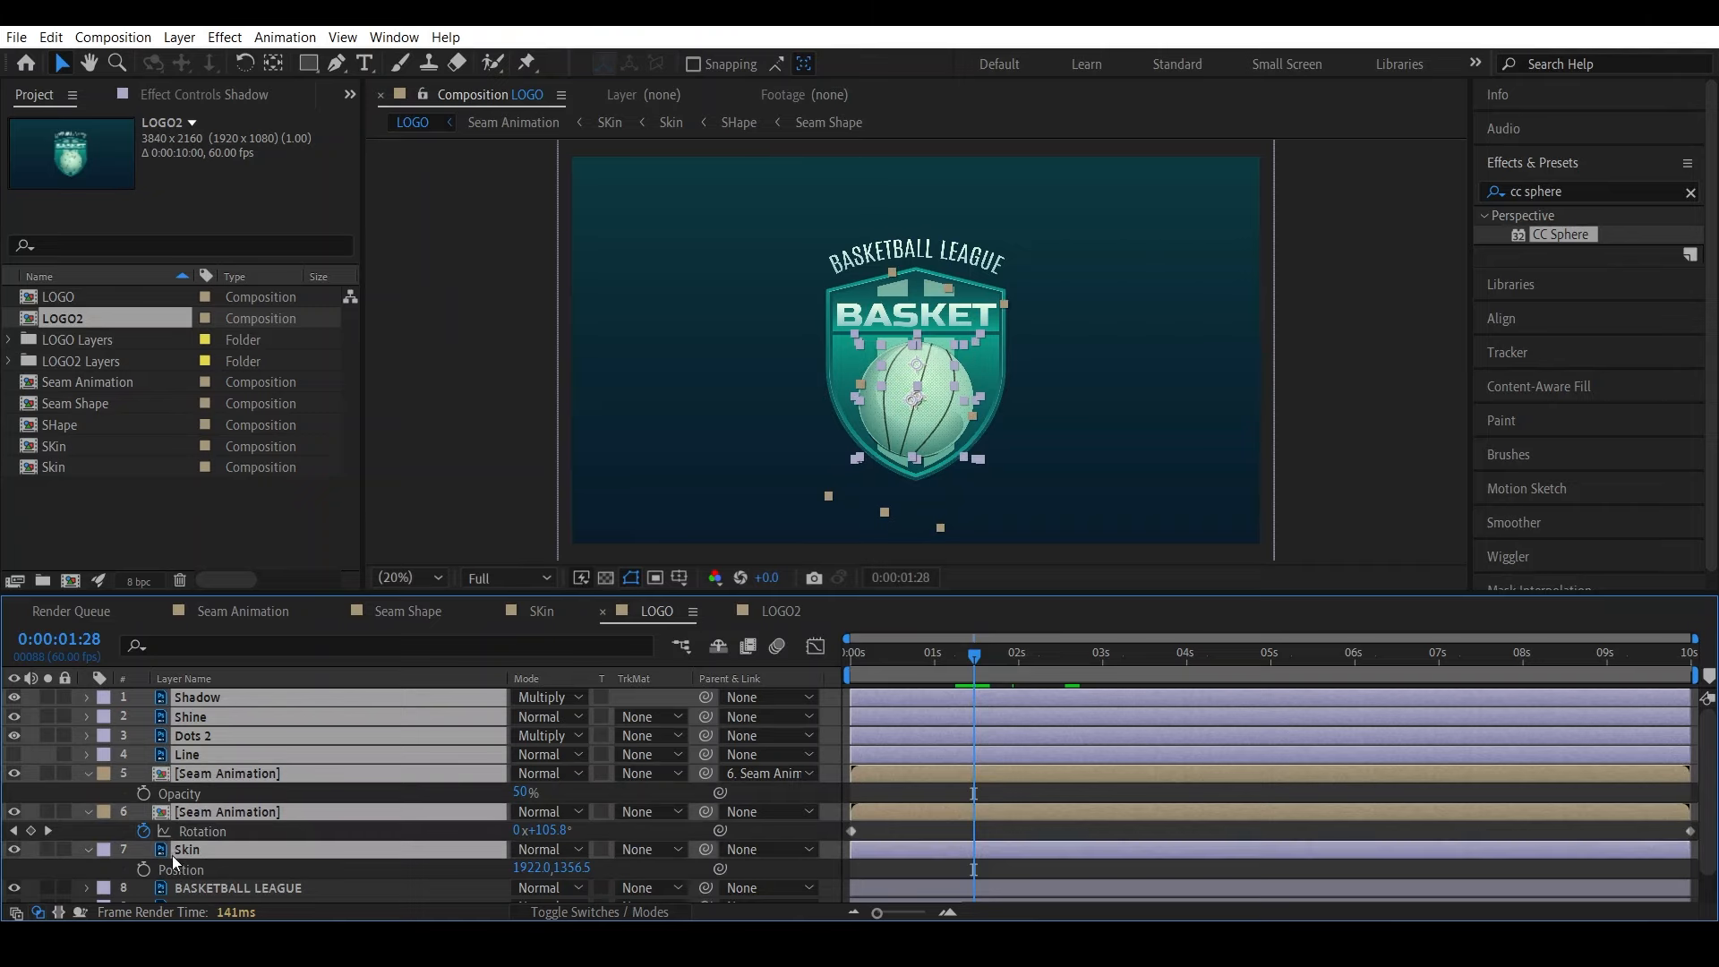
pyautogui.click(14, 850)
pyautogui.click(15, 852)
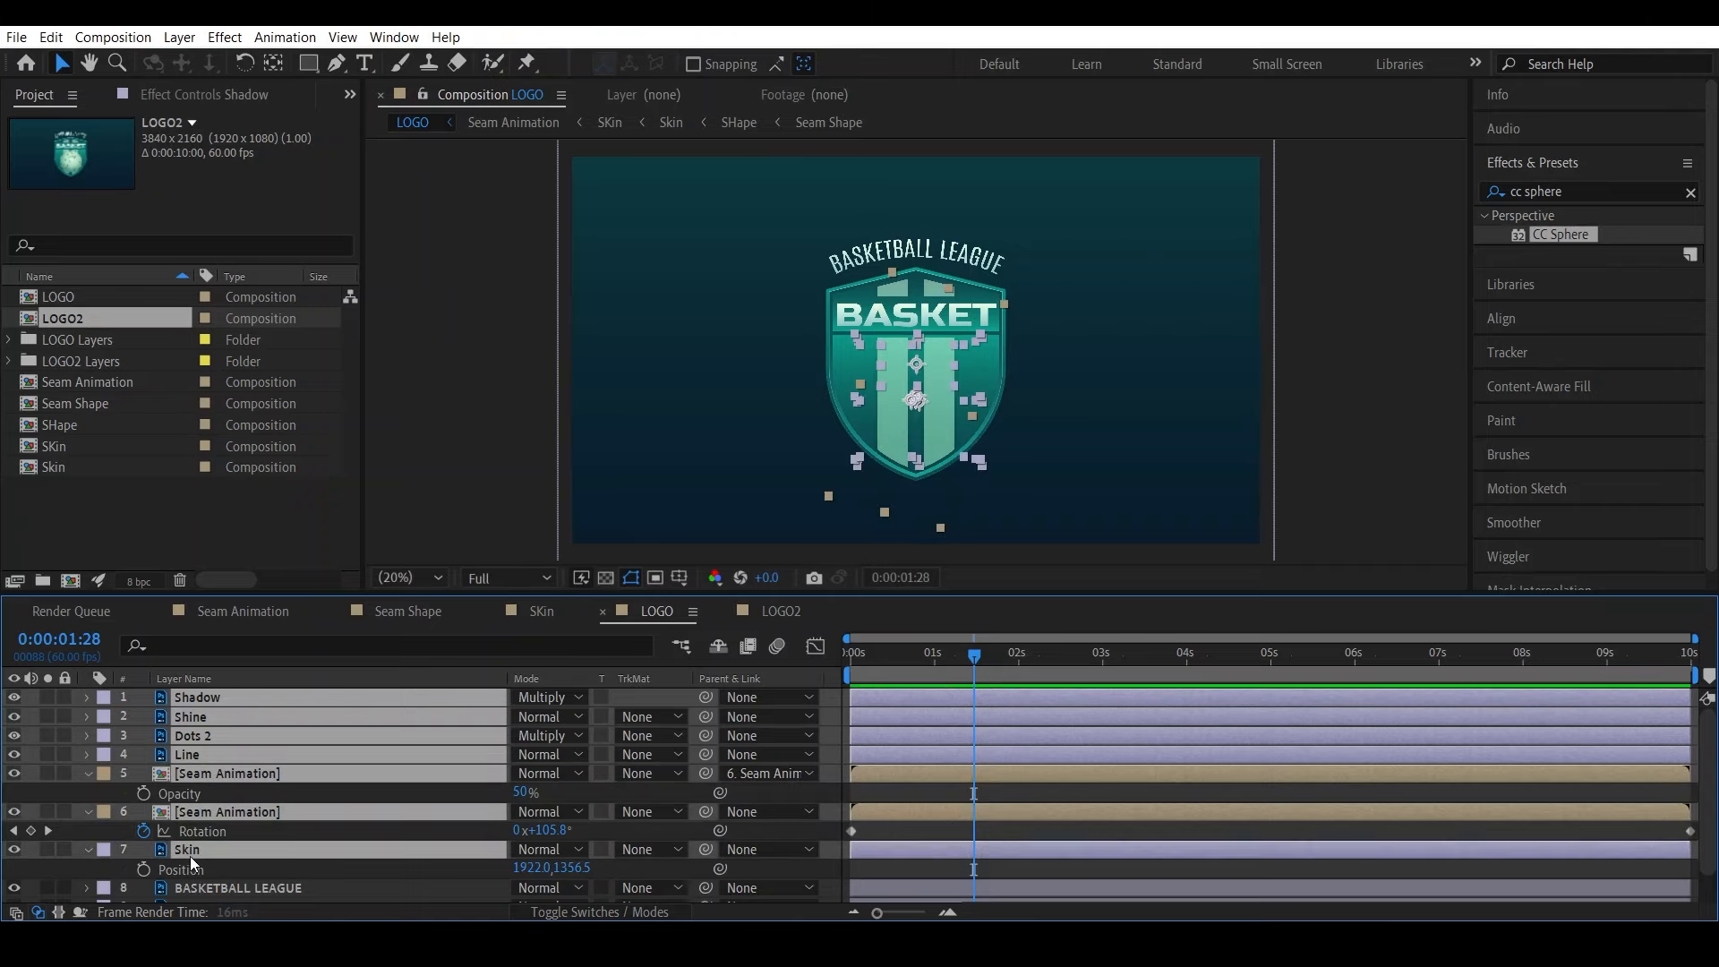
pyautogui.rightClick(218, 856)
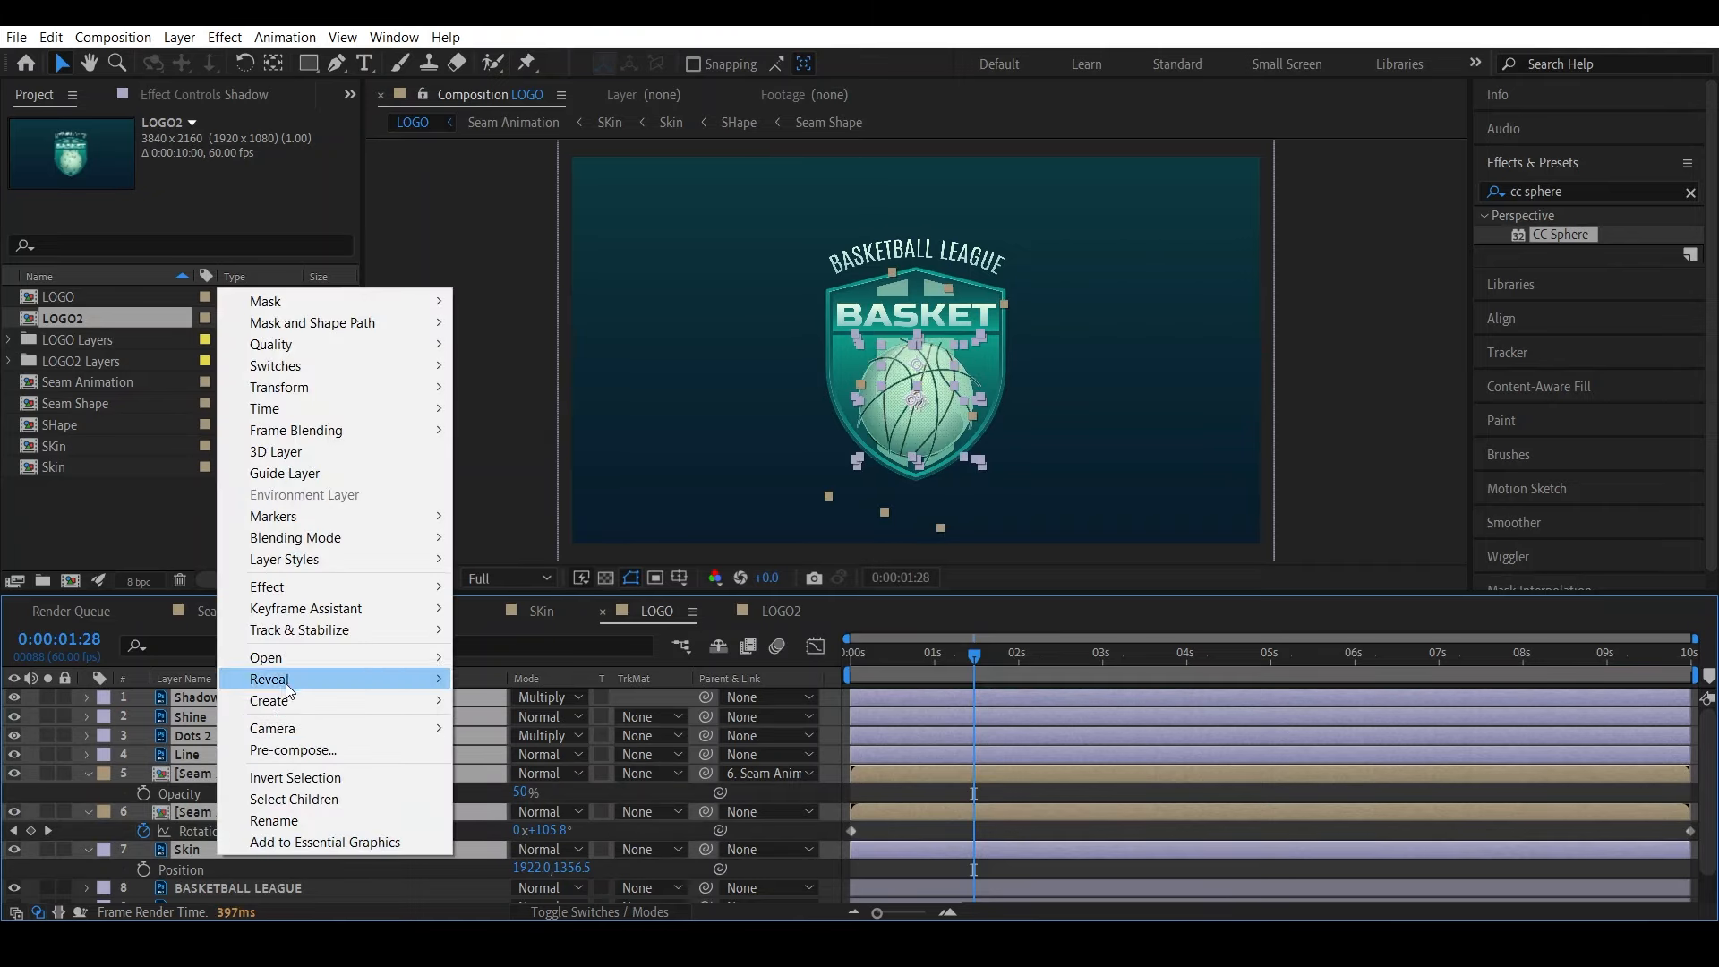
pyautogui.click(329, 750)
pyautogui.write('Ball')
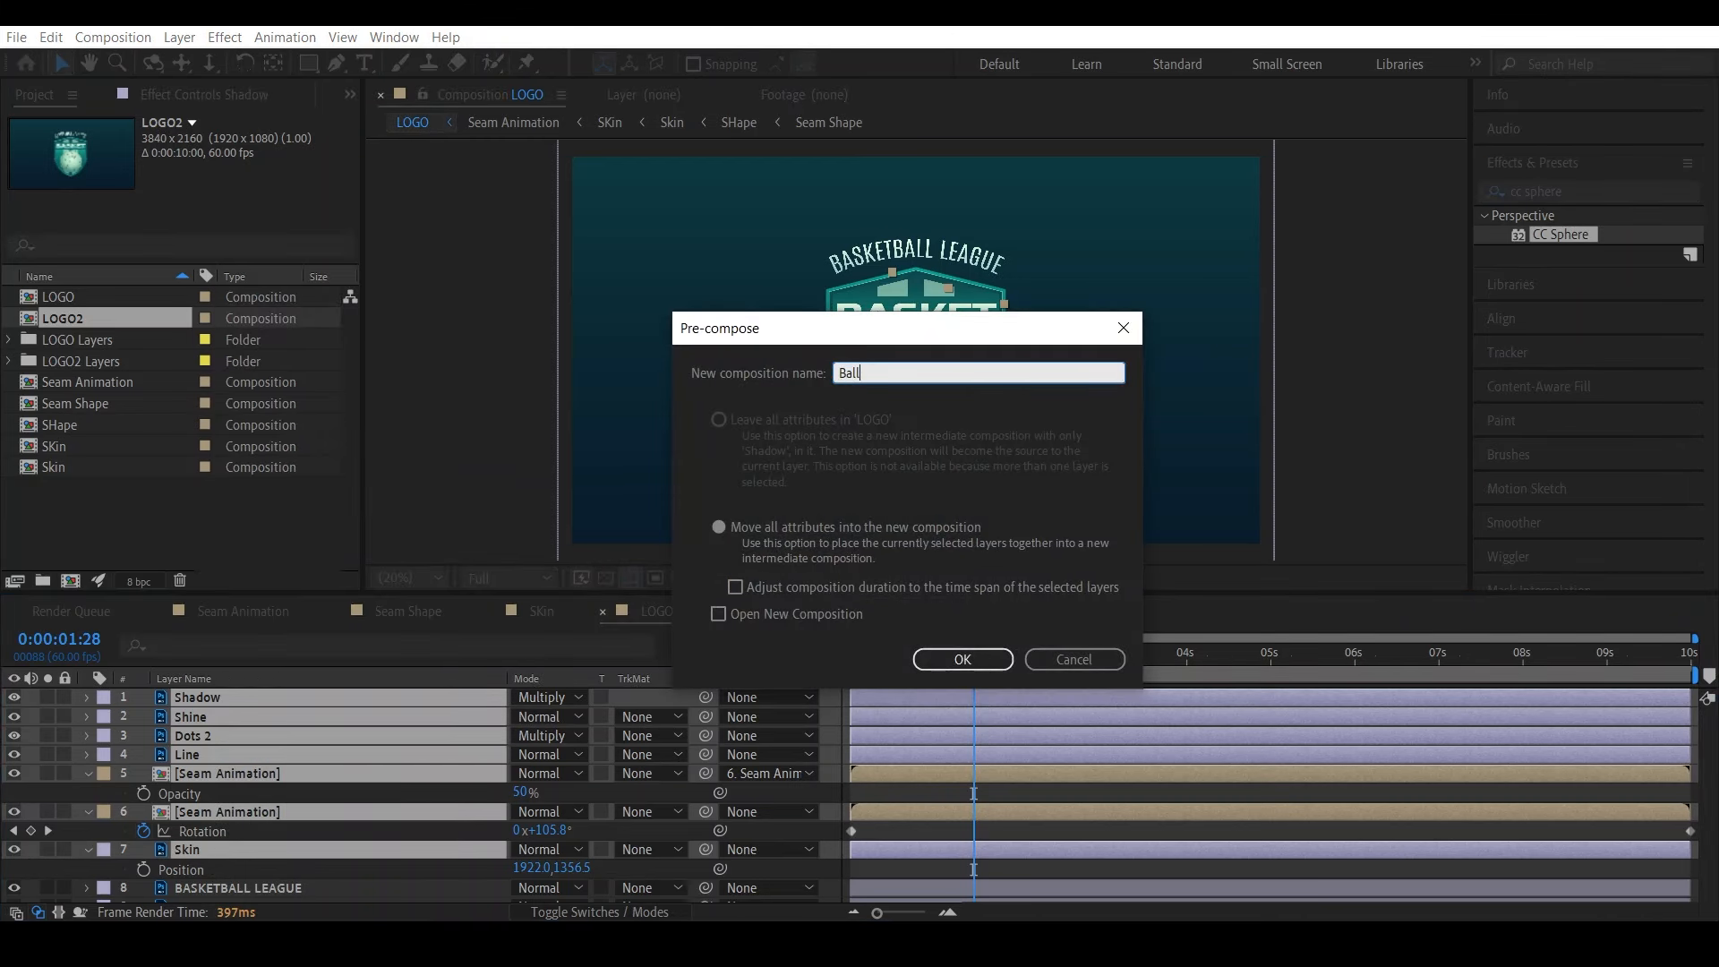
pyautogui.press('Return')
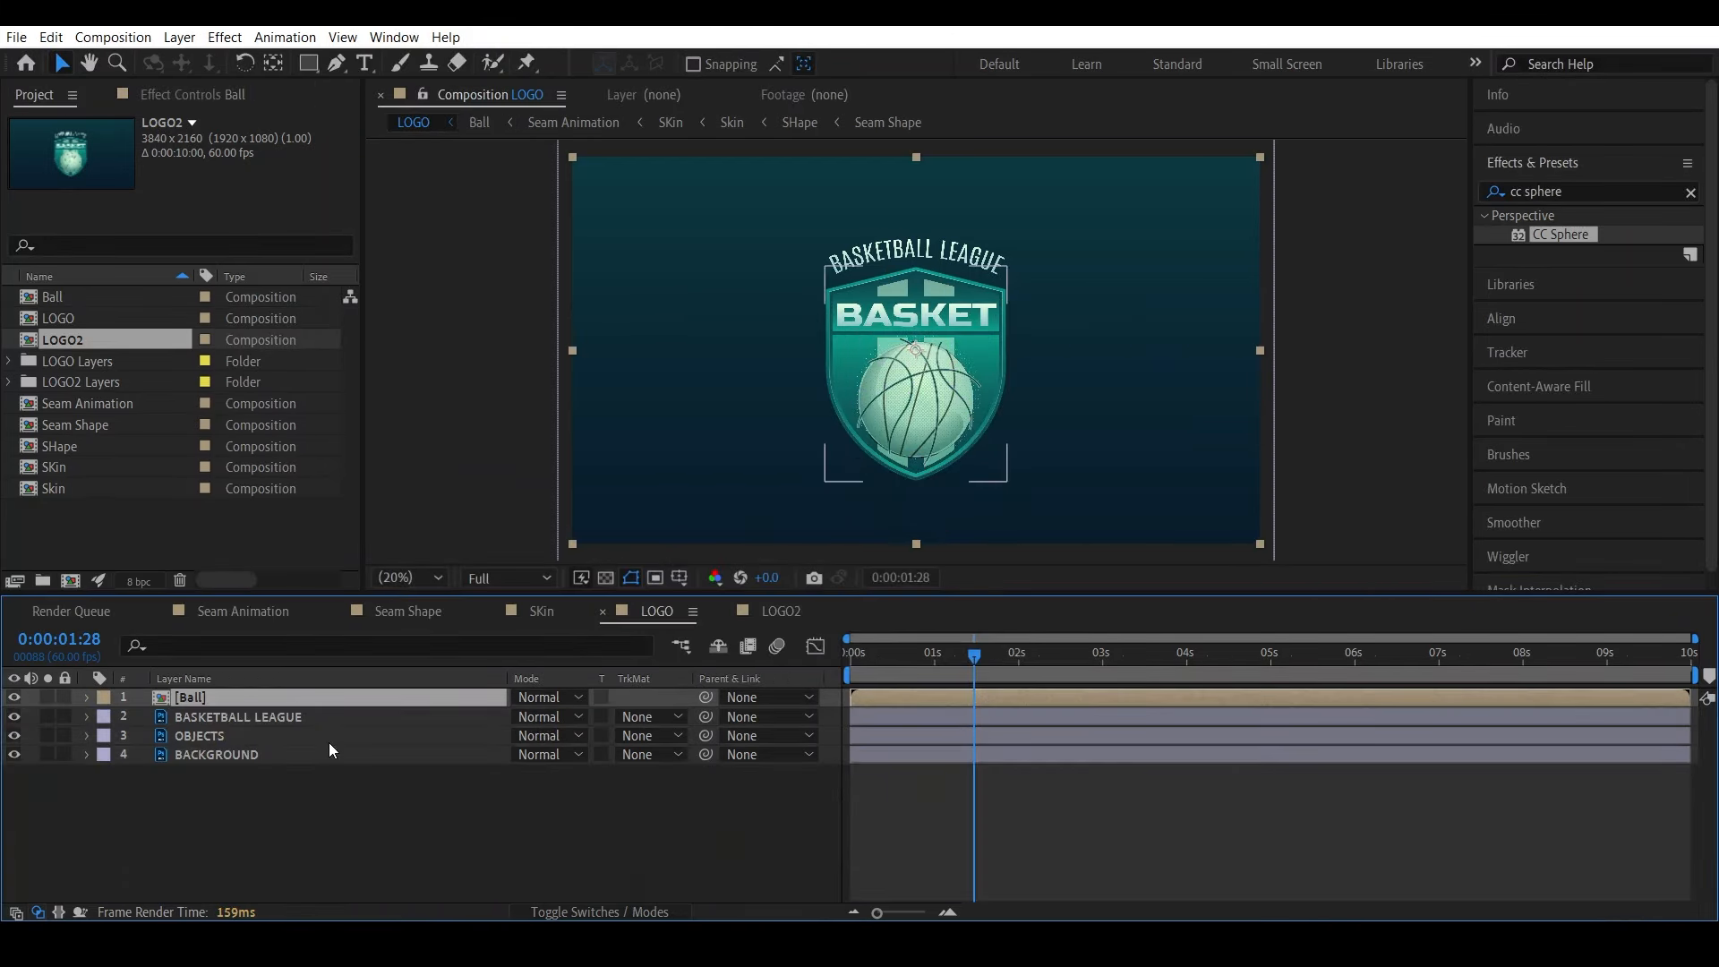
# Open the Ball composition from the LOGO timeline and hide its Line layer
pyautogui.click(568, 877)
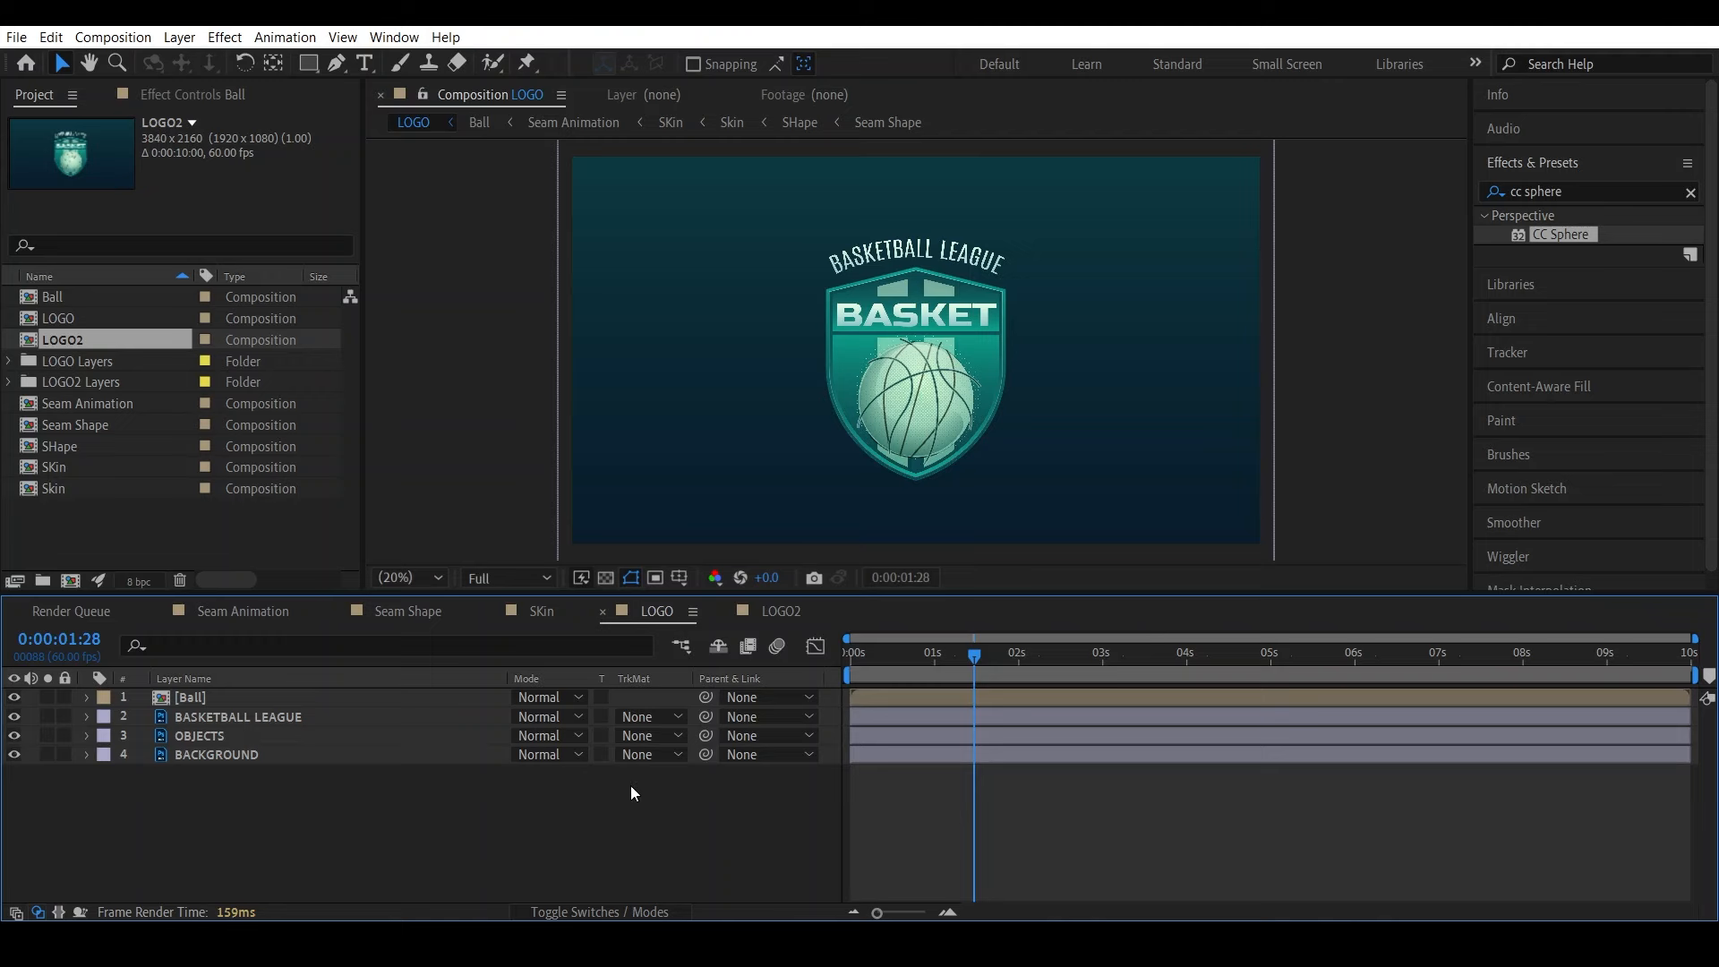
pyautogui.scroll(5, 926, 468)
pyautogui.press('h')
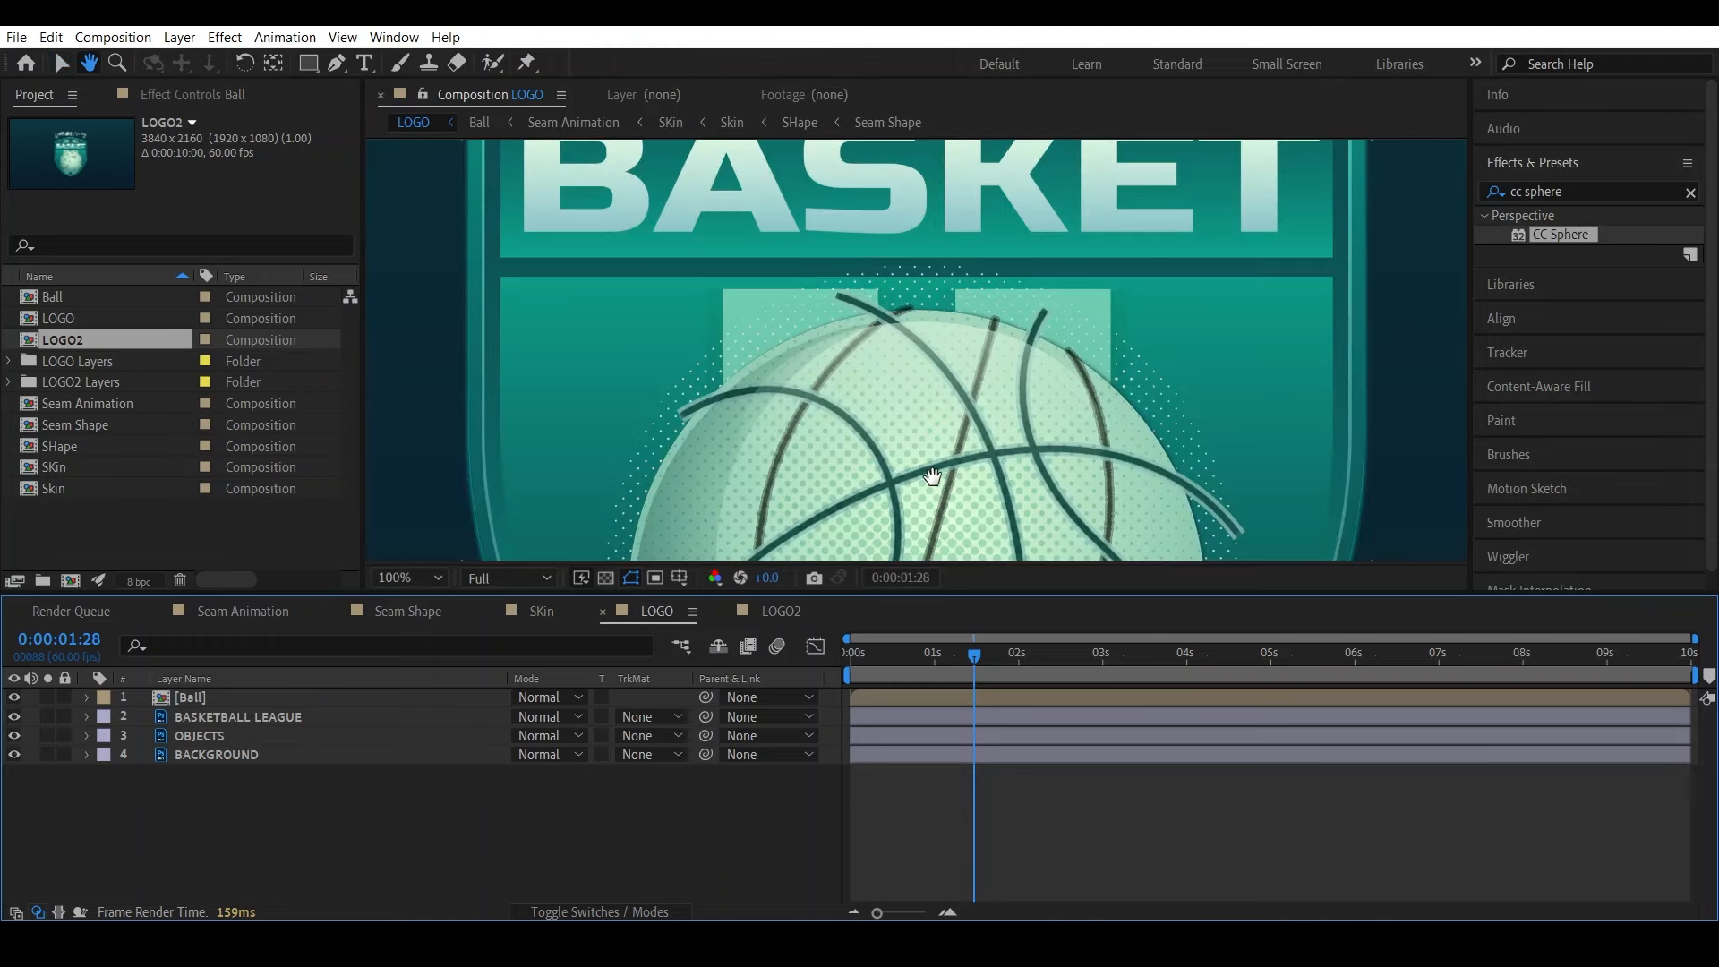
pyautogui.moveTo(931, 488); pyautogui.dragTo(878, 182)
pyautogui.press('v')
pyautogui.doubleClick(219, 700)
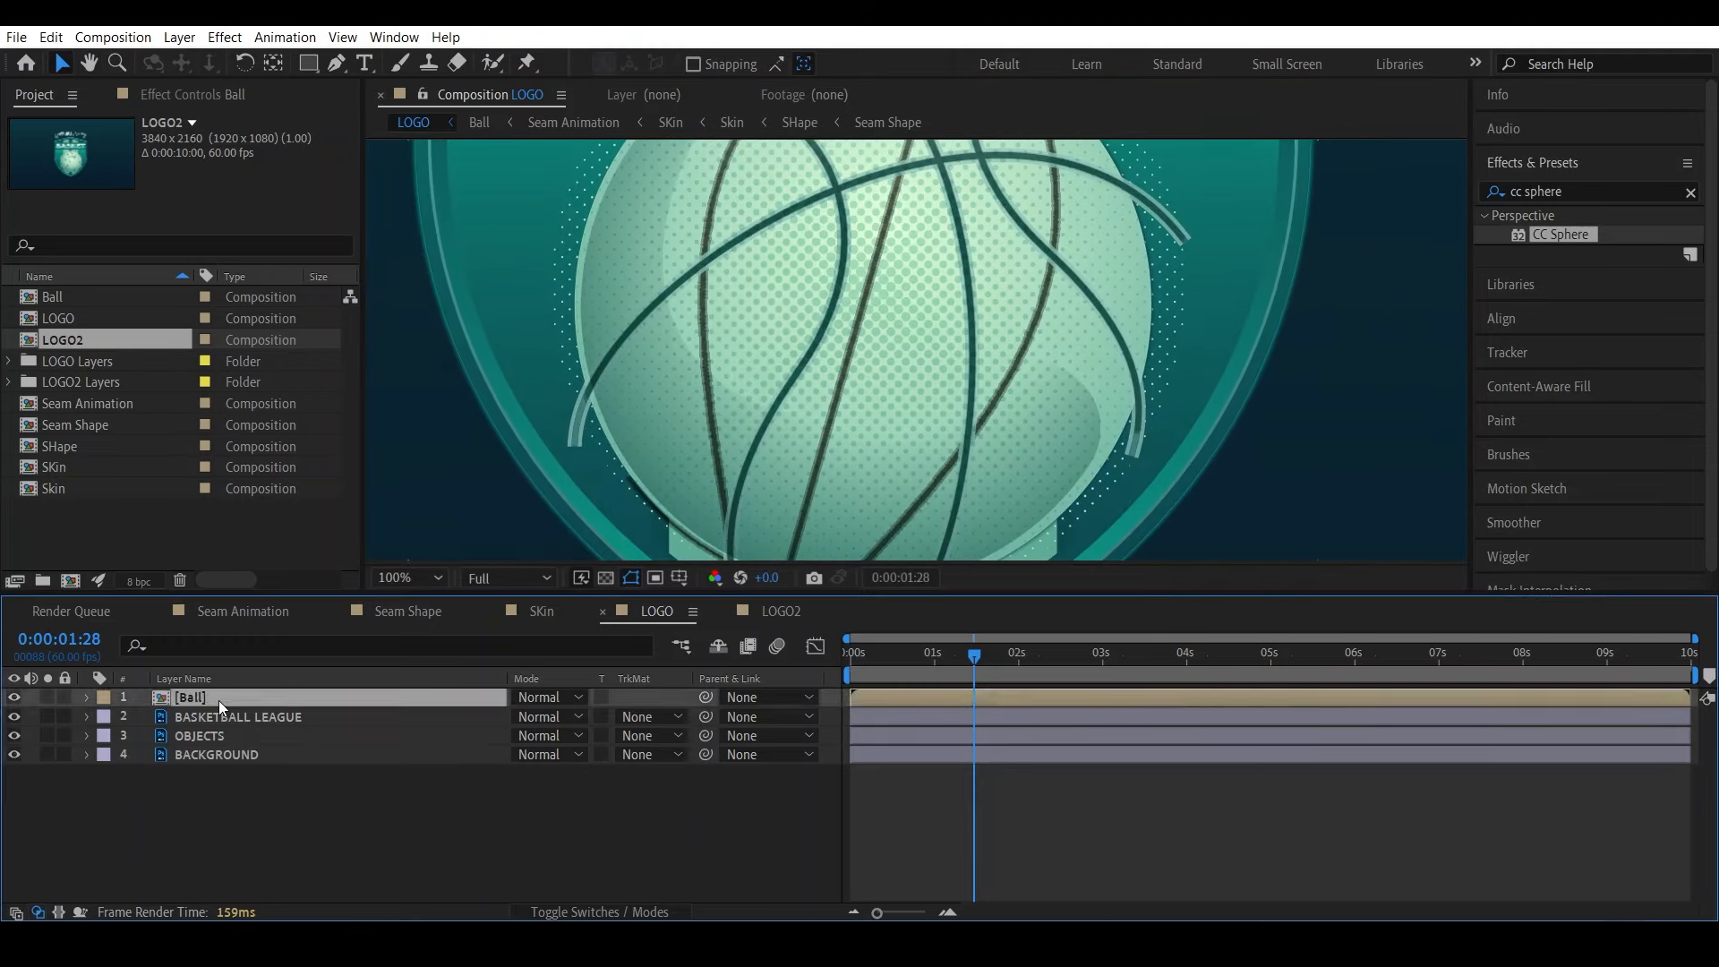
pyautogui.click(193, 755)
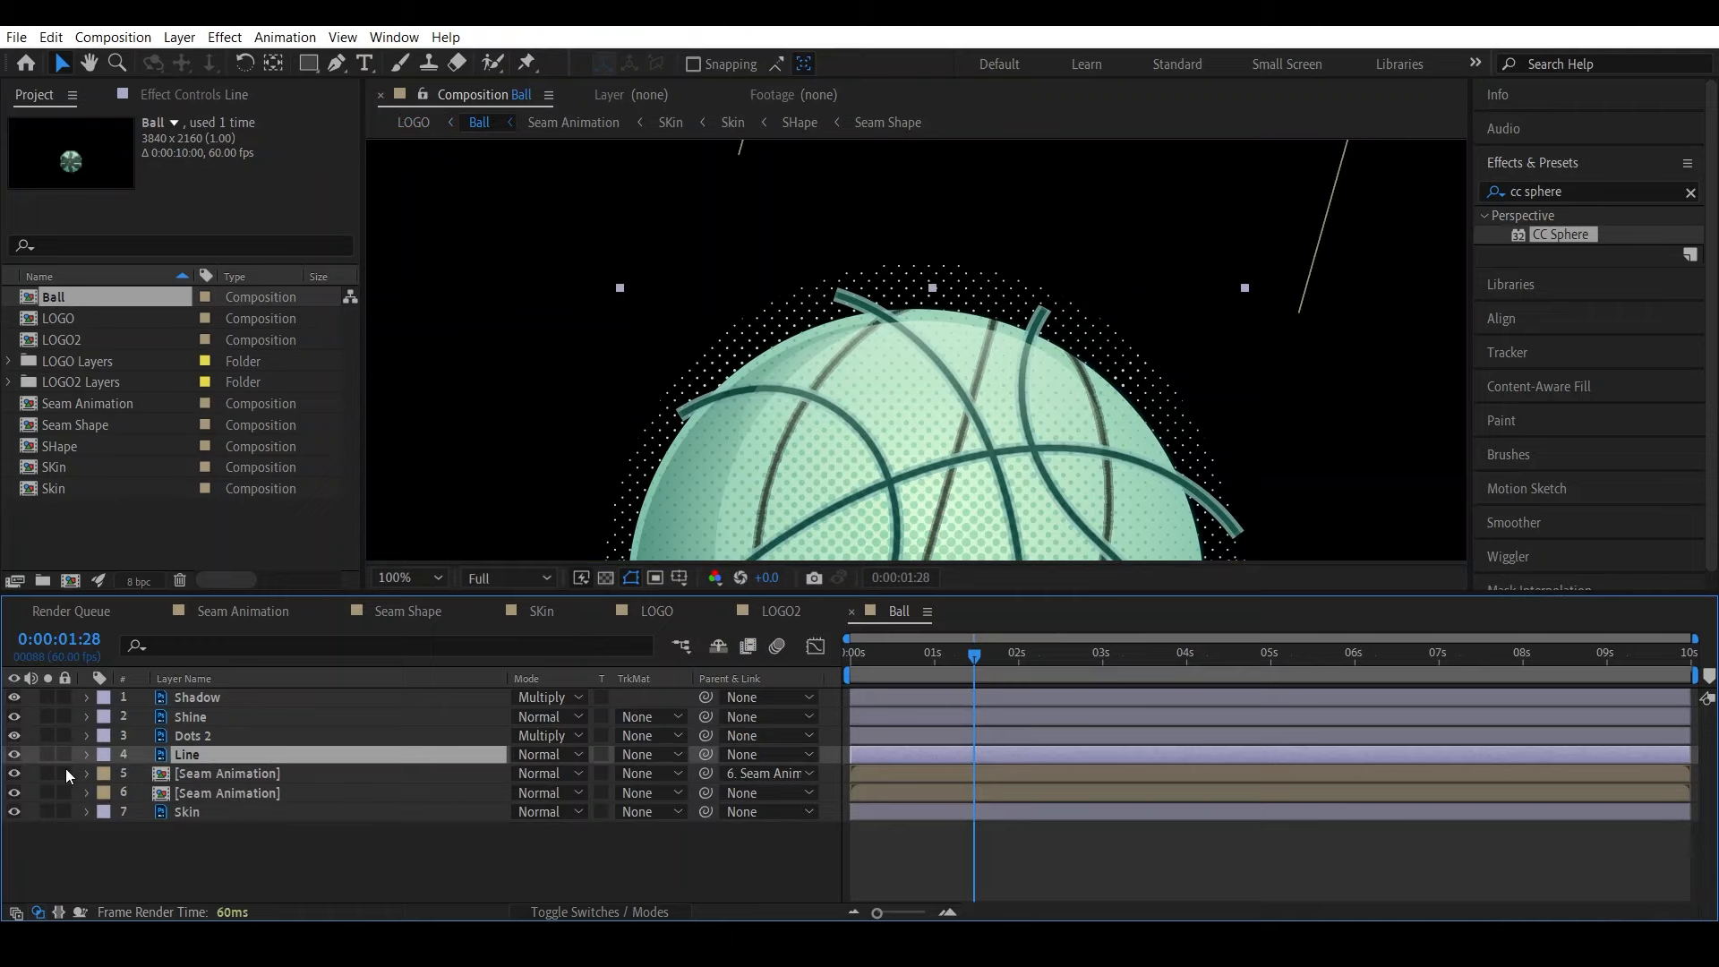
pyautogui.click(13, 754)
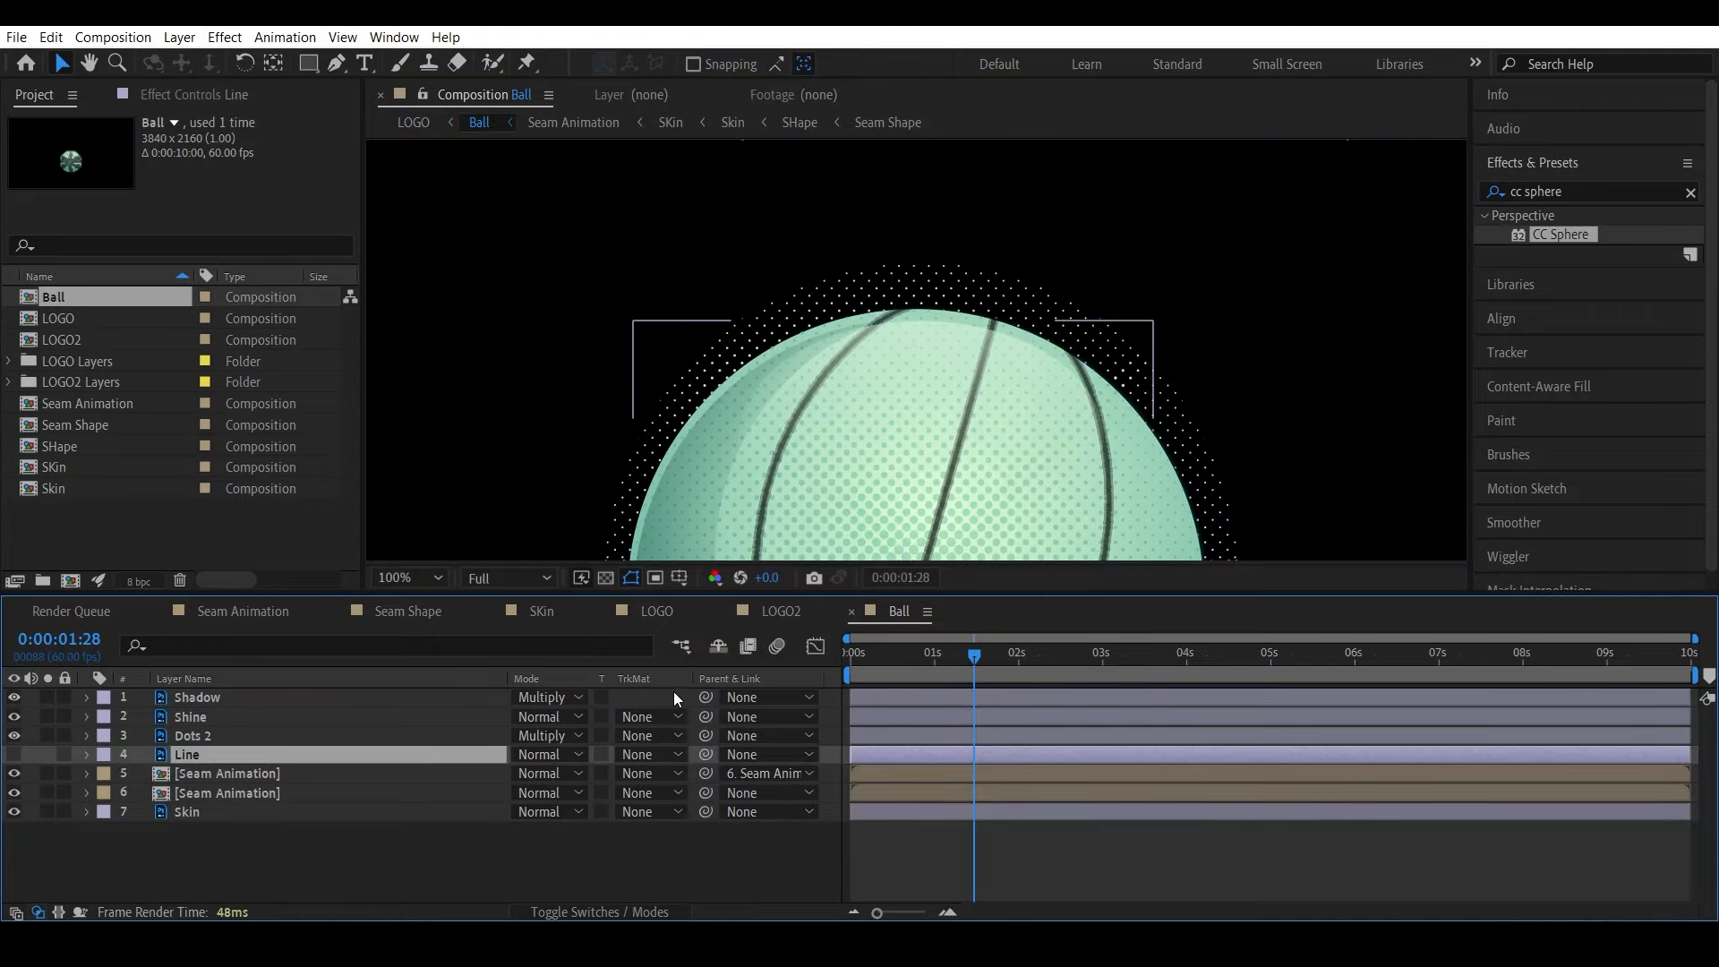
# Compare the original ball in LOGO2 with the one in LOGO, toggling the Ball layer's visibility off and on
pyautogui.click(780, 613)
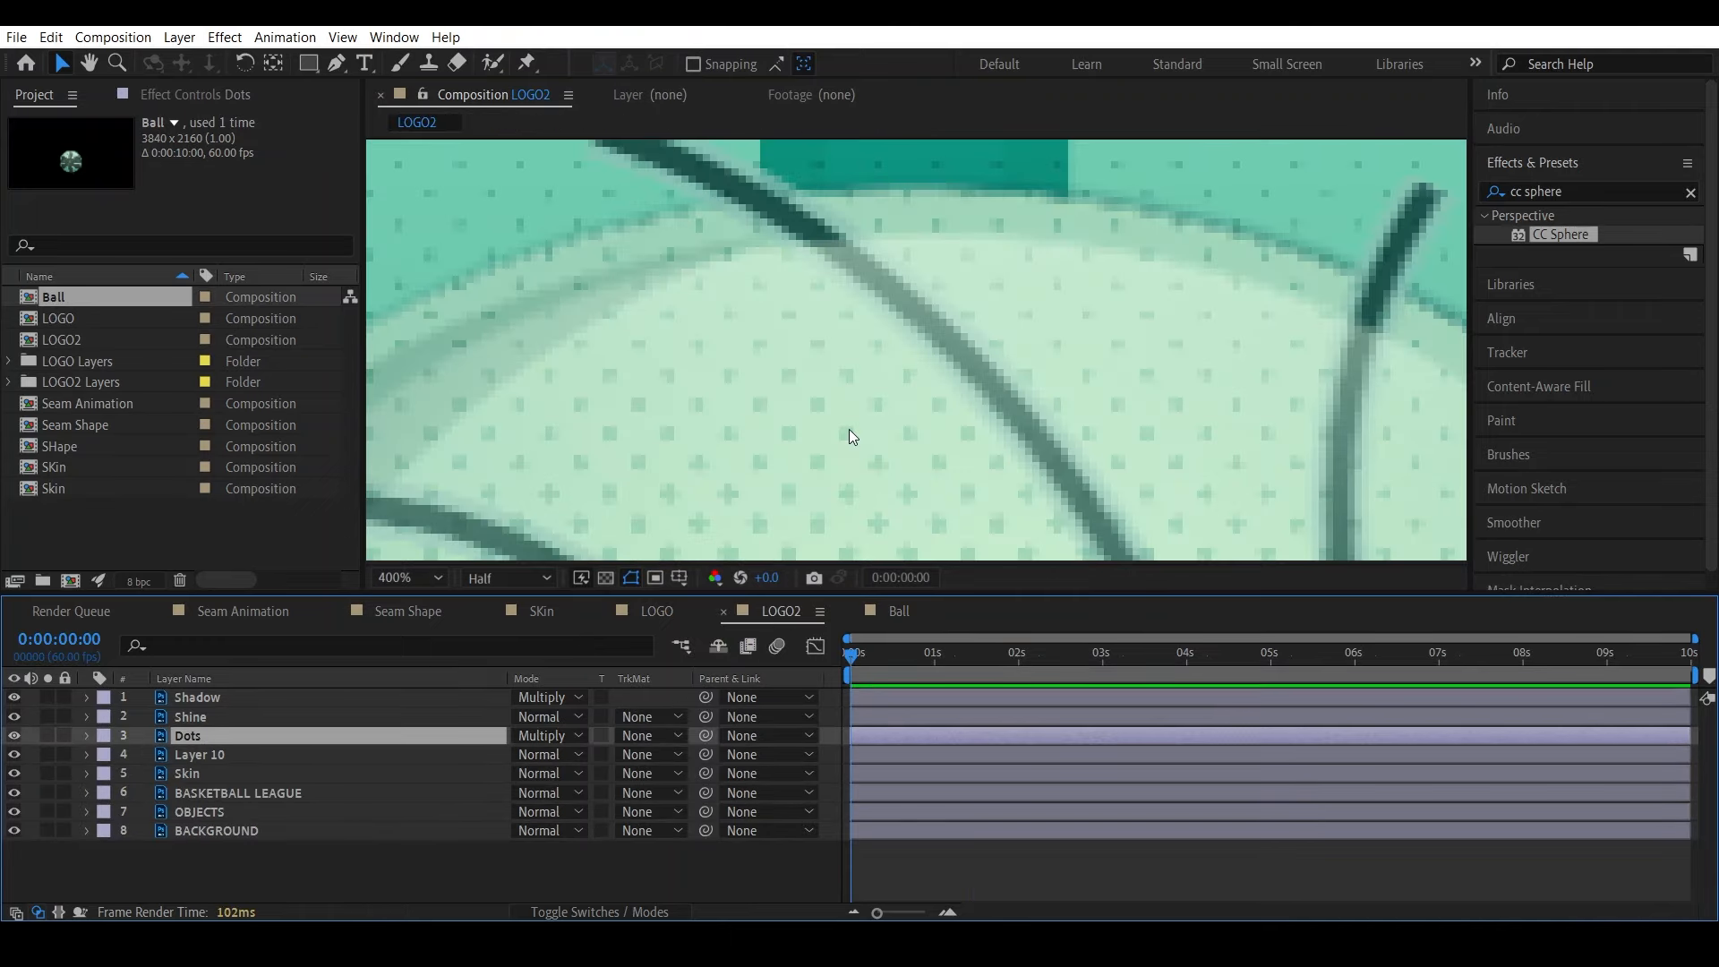
pyautogui.scroll(-1, 855, 437)
pyautogui.scroll(-1, 868, 462)
pyautogui.press('space')
pyautogui.moveTo(967, 499); pyautogui.dragTo(926, 291)
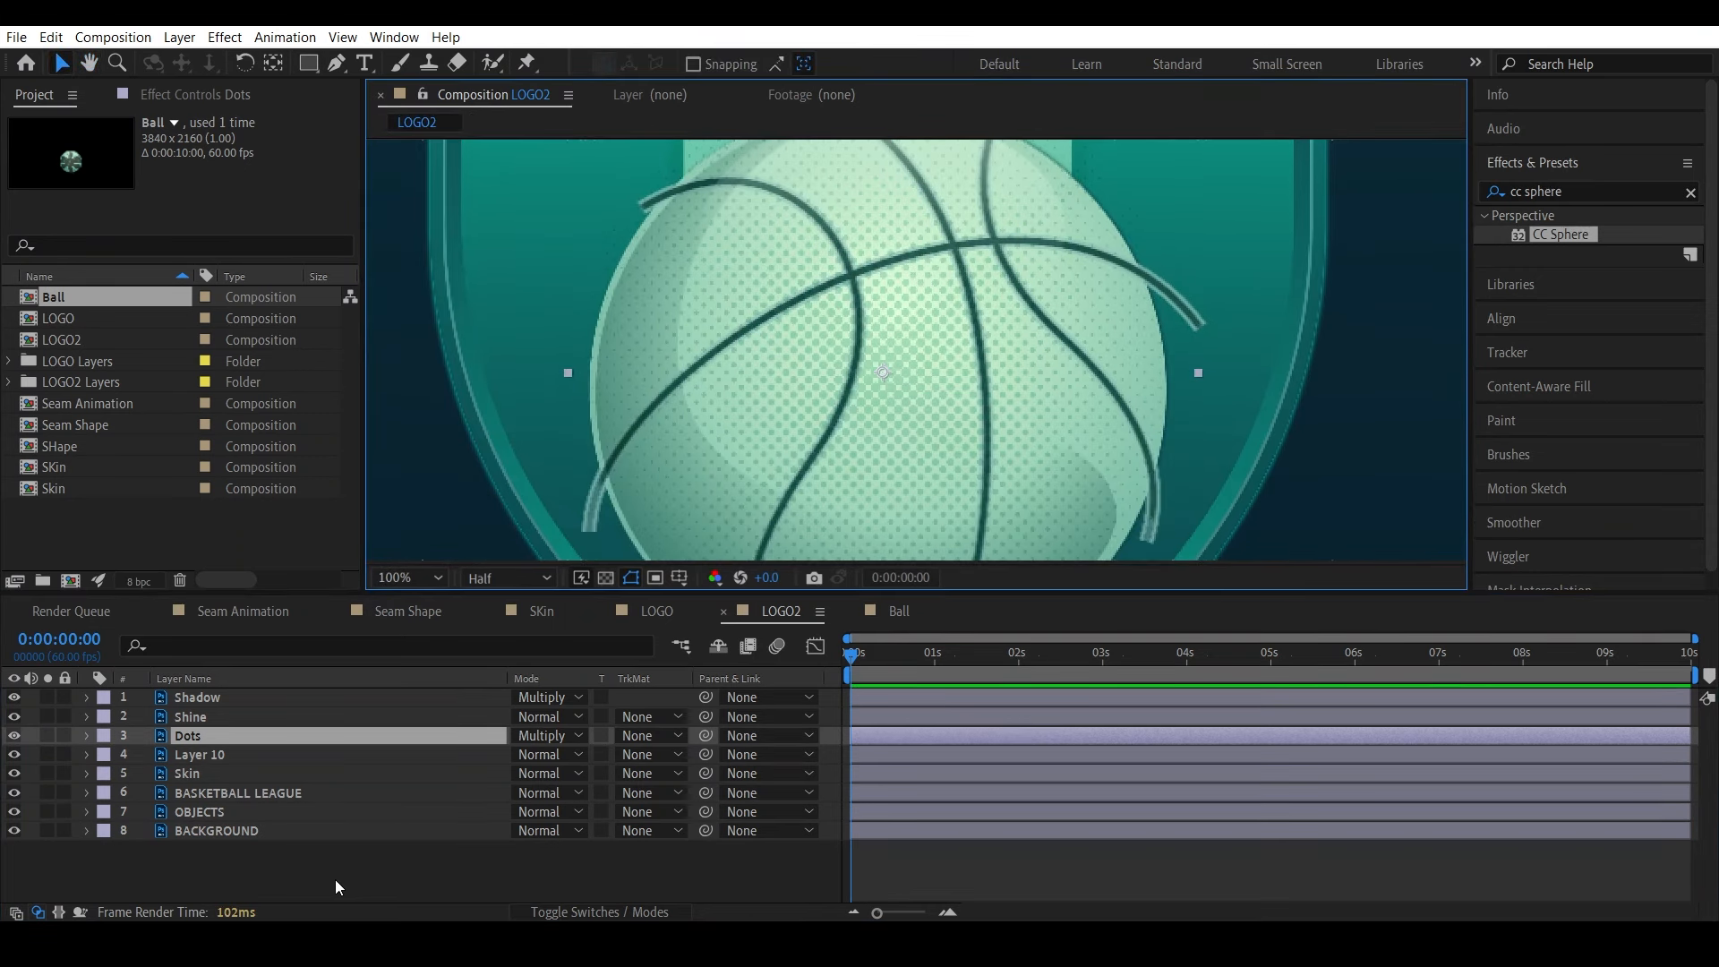
pyautogui.click(910, 618)
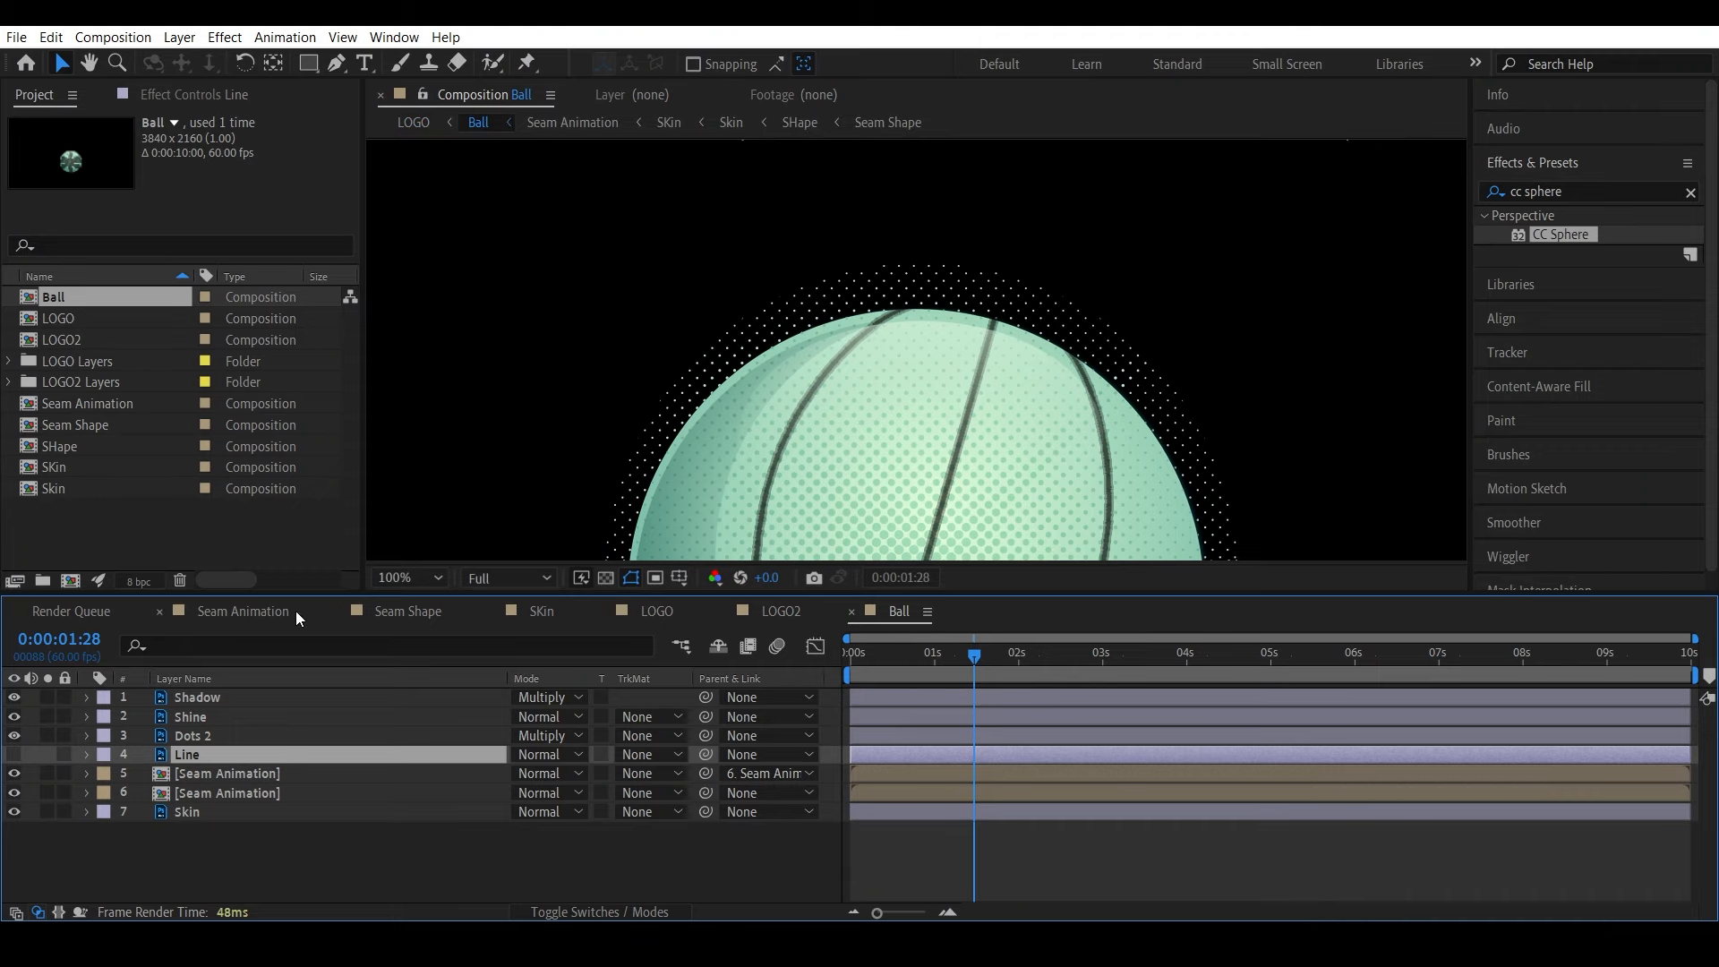
pyautogui.click(295, 611)
pyautogui.click(667, 613)
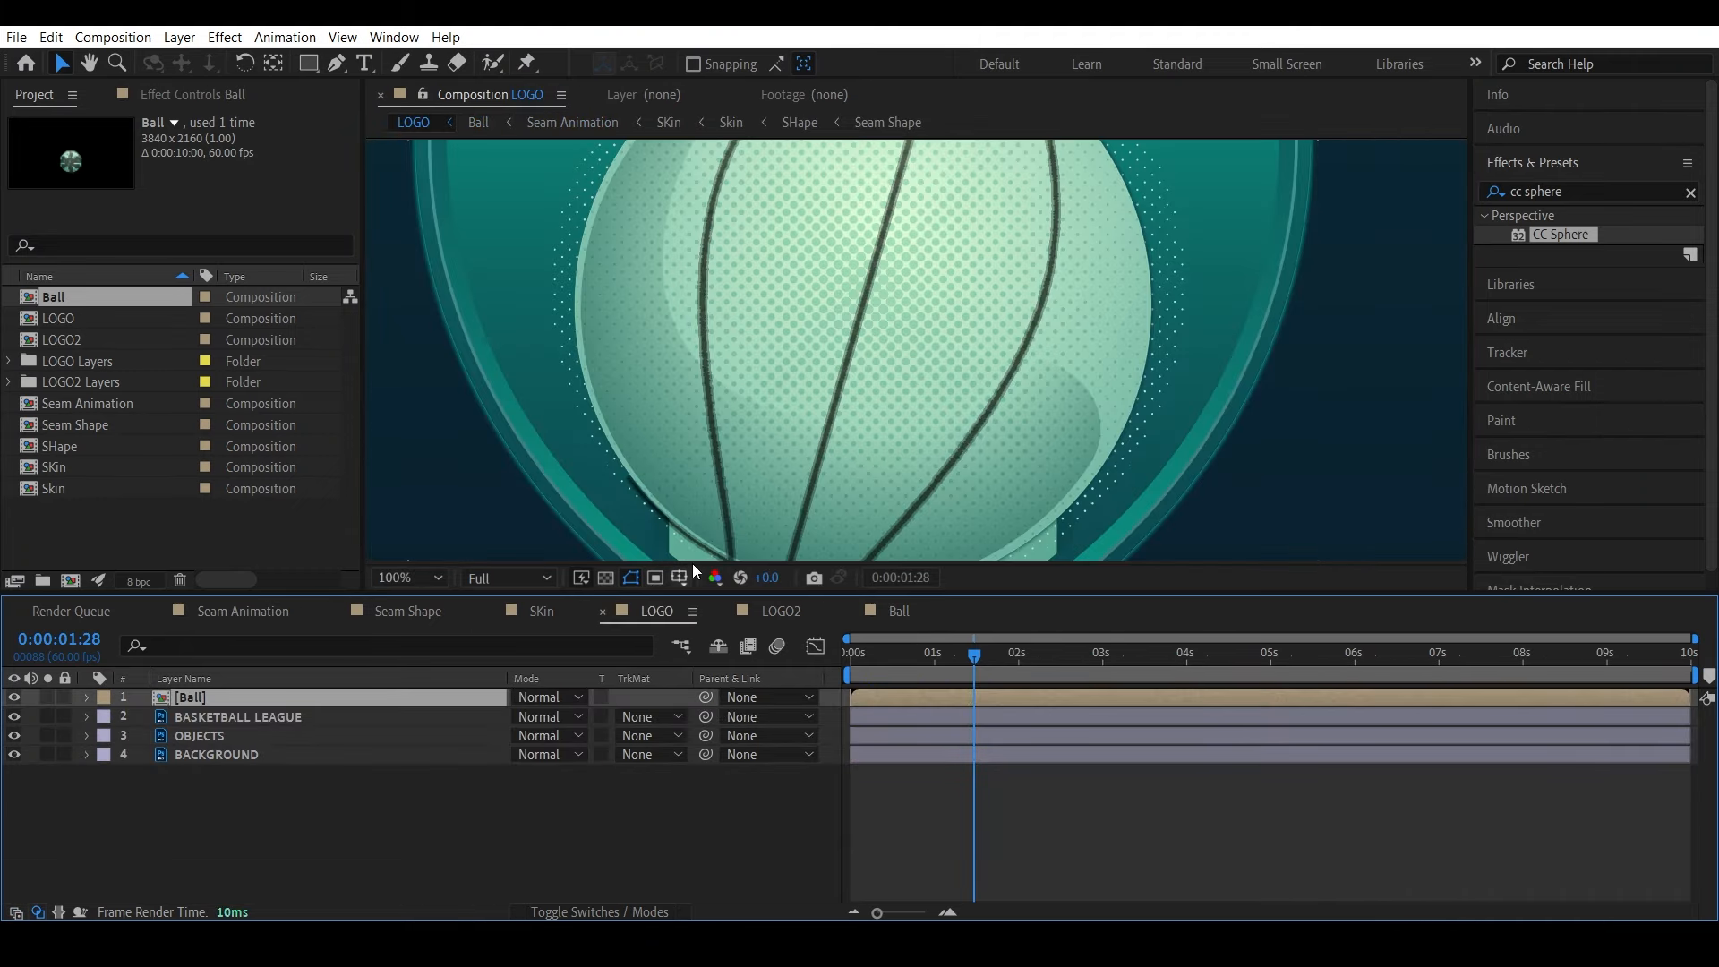
pyautogui.click(13, 698)
pyautogui.click(14, 698)
# Show the rulers in the LOGO composition and place a horizontal guide on the ball's top edge
pyautogui.press('h')
pyautogui.moveTo(879, 287); pyautogui.dragTo(882, 433)
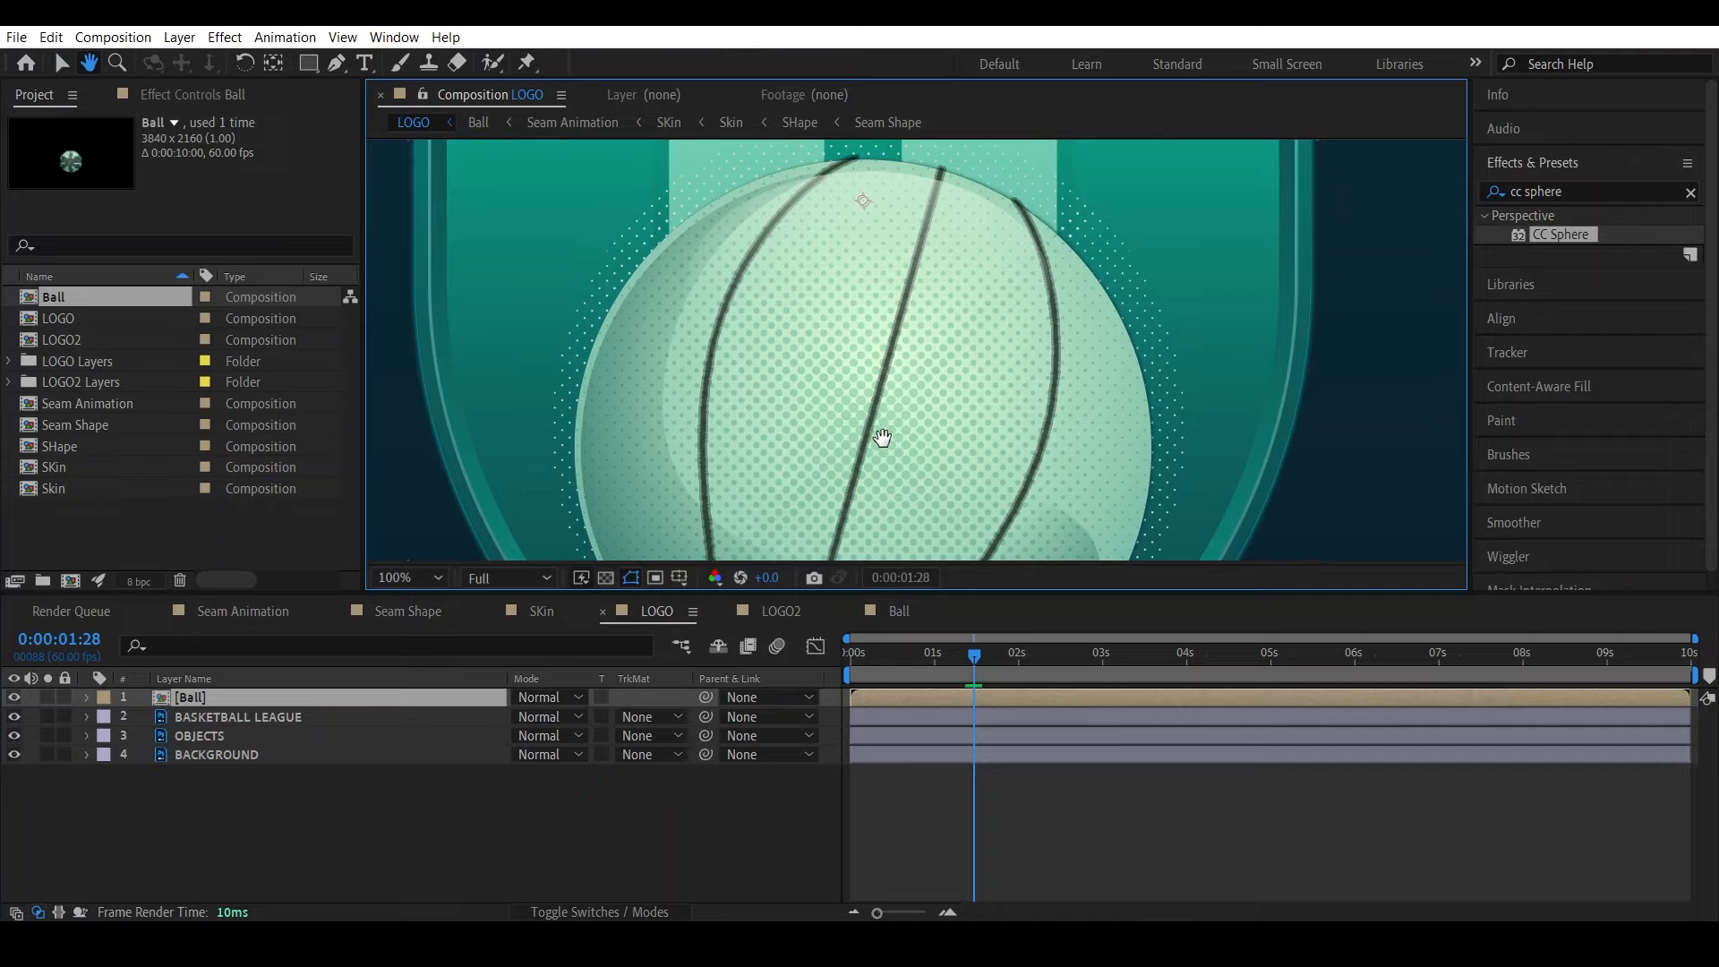
pyautogui.hotkey('ctrl', 'r')
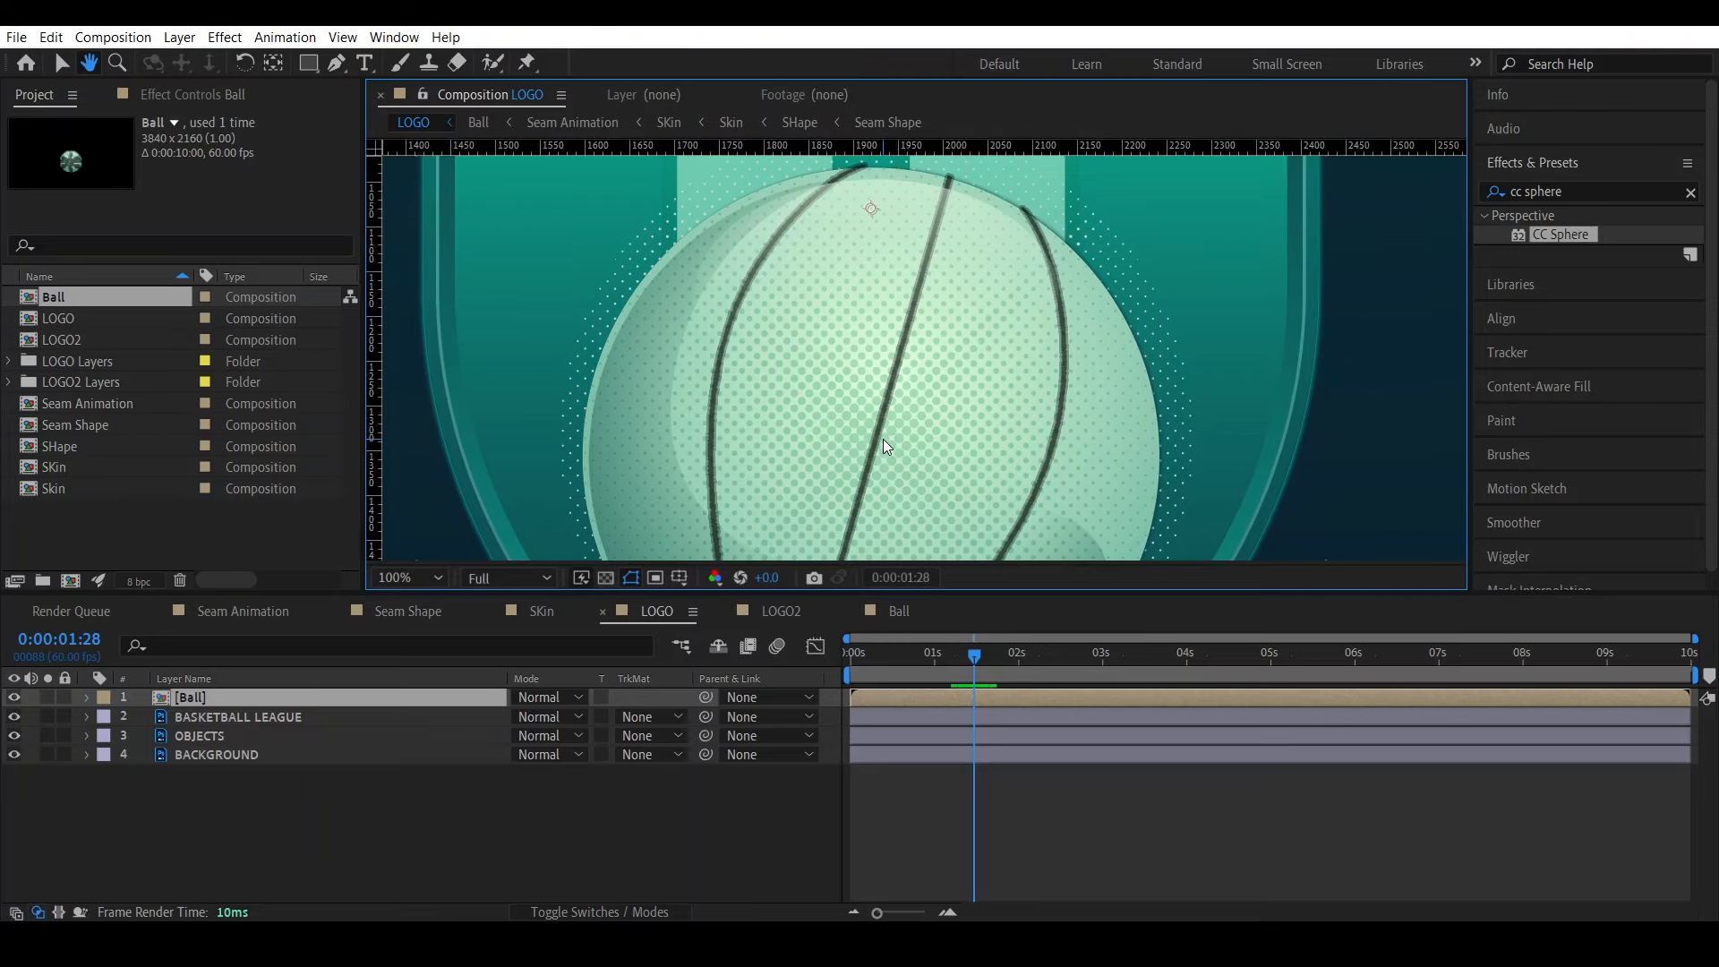
pyautogui.press('v')
pyautogui.scroll(1, 895, 189)
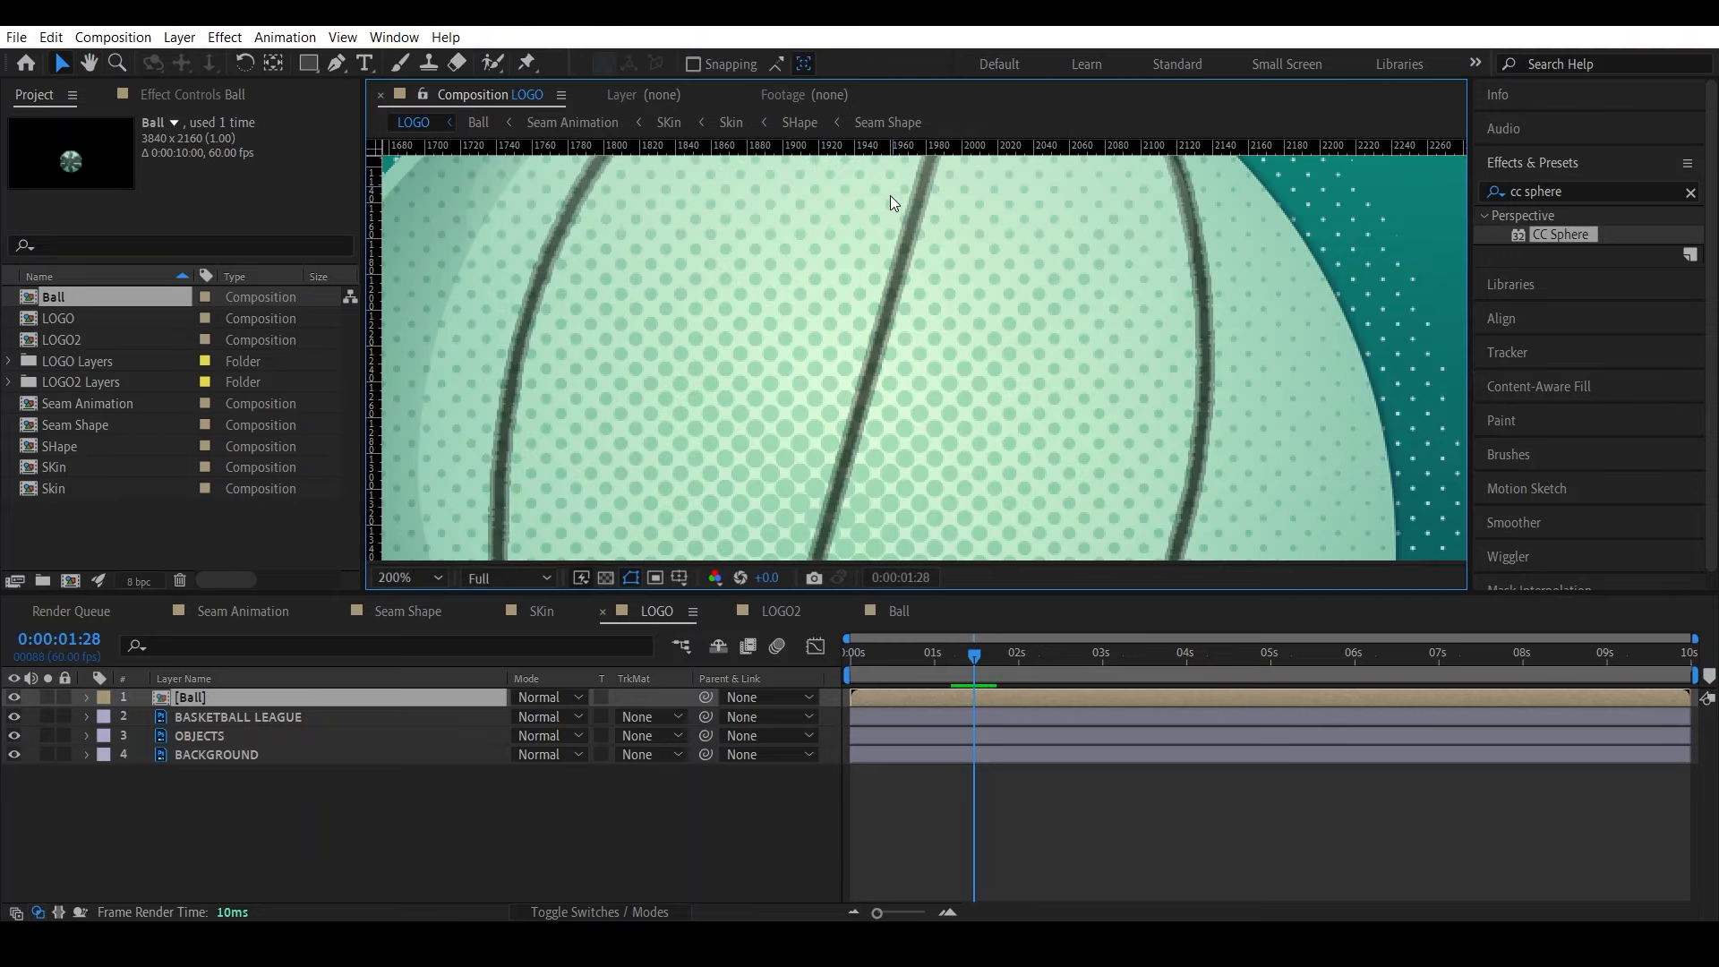
pyautogui.press('h')
pyautogui.moveTo(887, 198); pyautogui.dragTo(924, 490)
pyautogui.scroll(2, 854, 311)
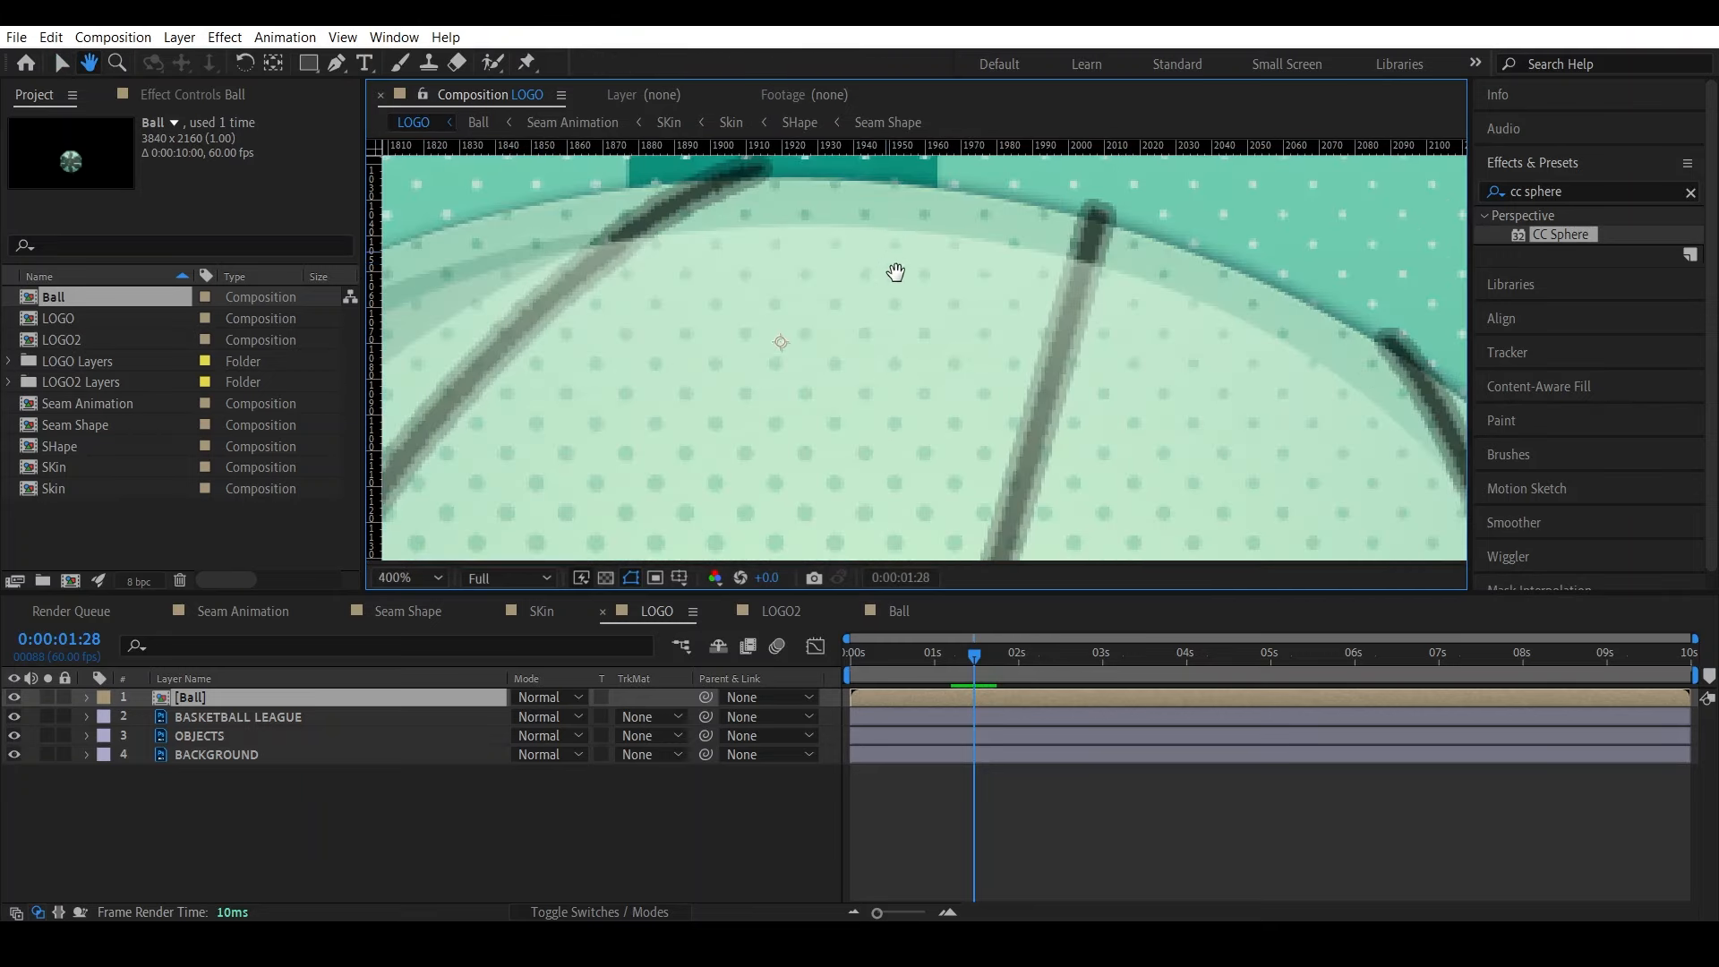
pyautogui.press('v')
pyautogui.moveTo(886, 260); pyautogui.dragTo(885, 281)
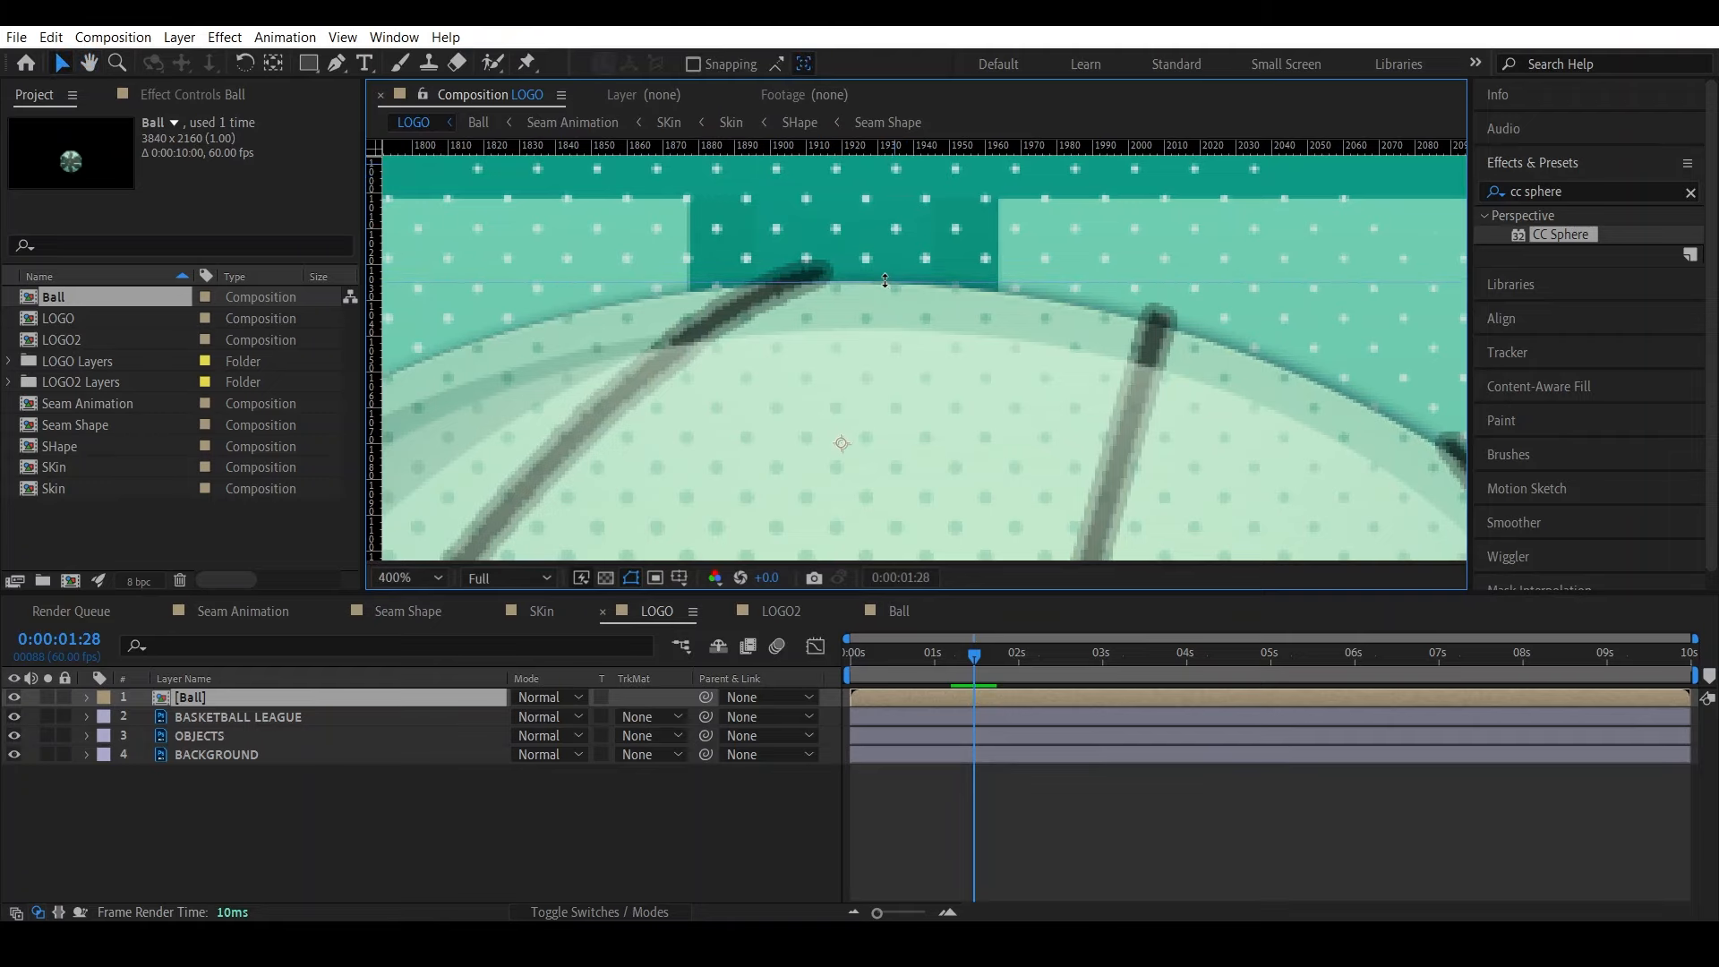
# Place a vertical guide on the ball's left edge in the LOGO composition
pyautogui.scroll(-2, 835, 358)
pyautogui.press('h')
pyautogui.moveTo(795, 411); pyautogui.dragTo(708, 252)
pyautogui.scroll(4, 749, 288)
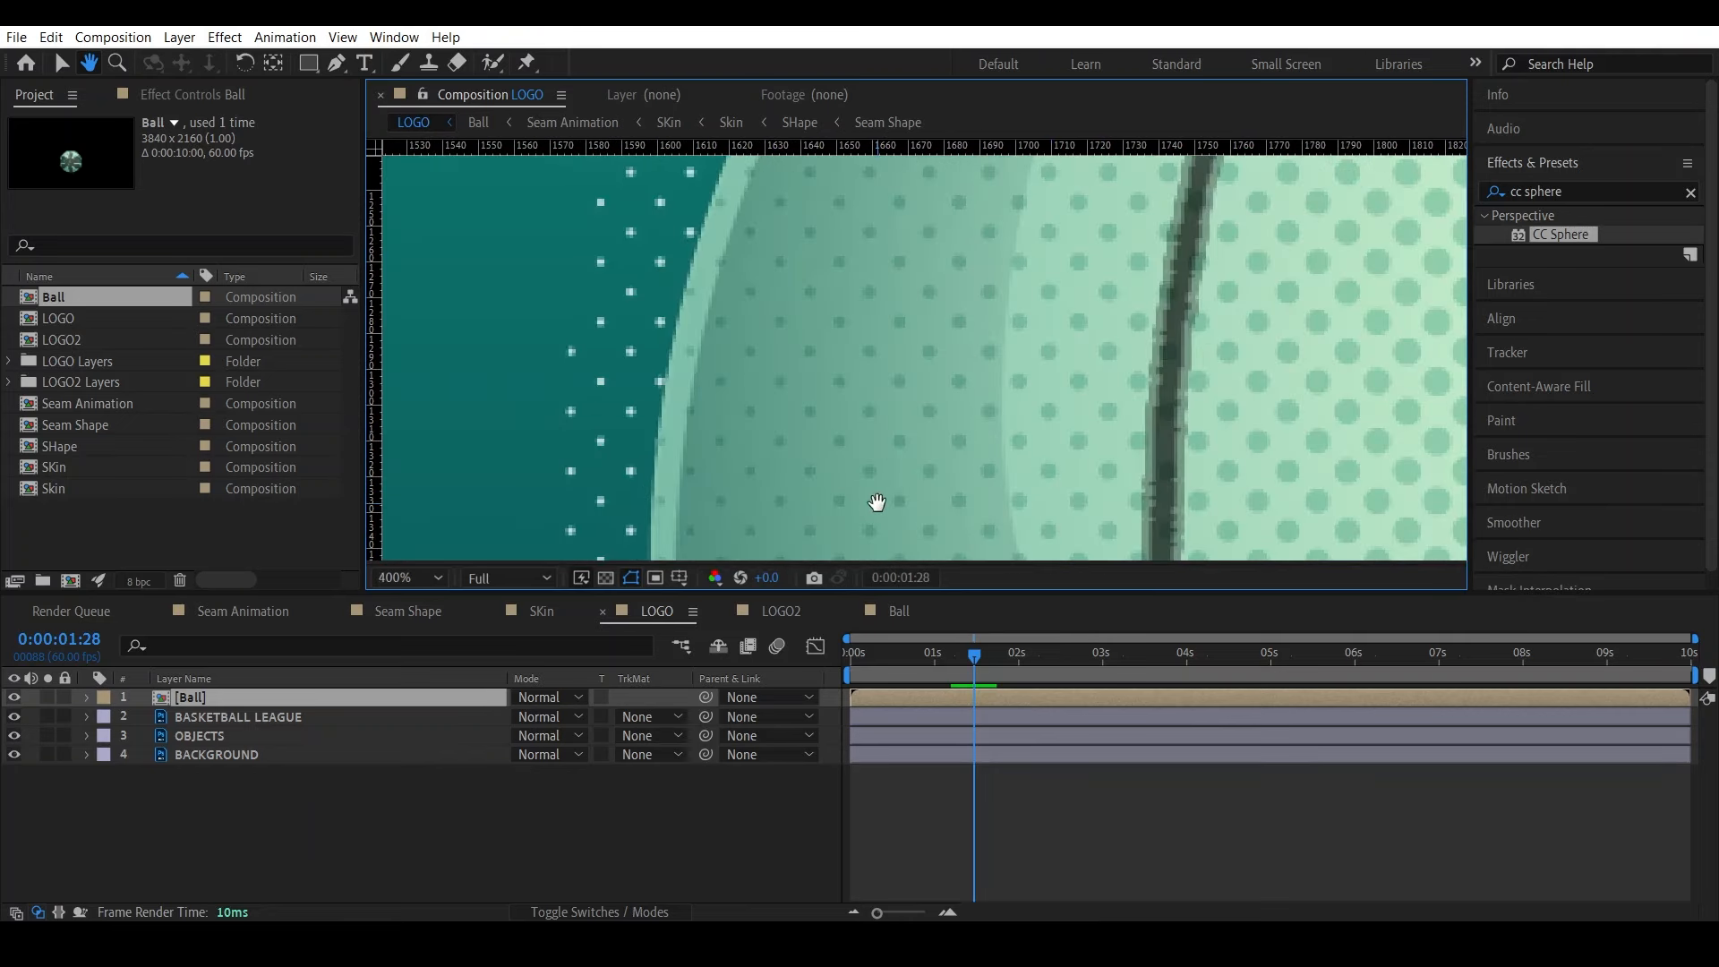
pyautogui.press('v')
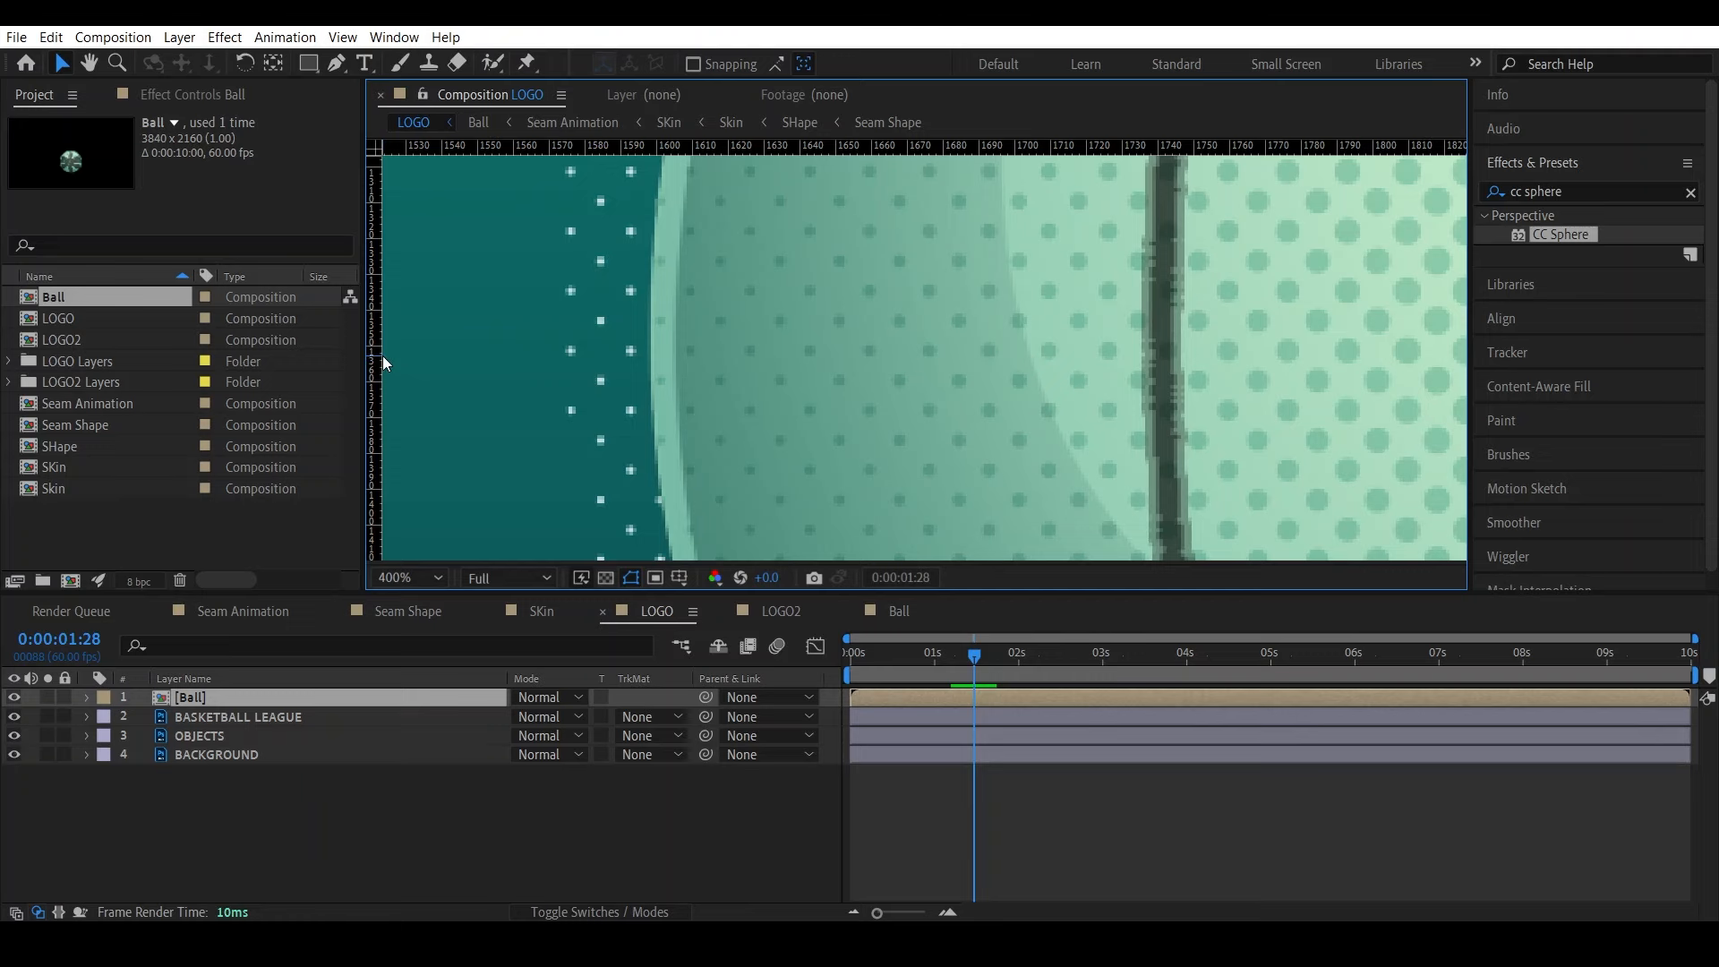
pyautogui.doubleClick(383, 356)
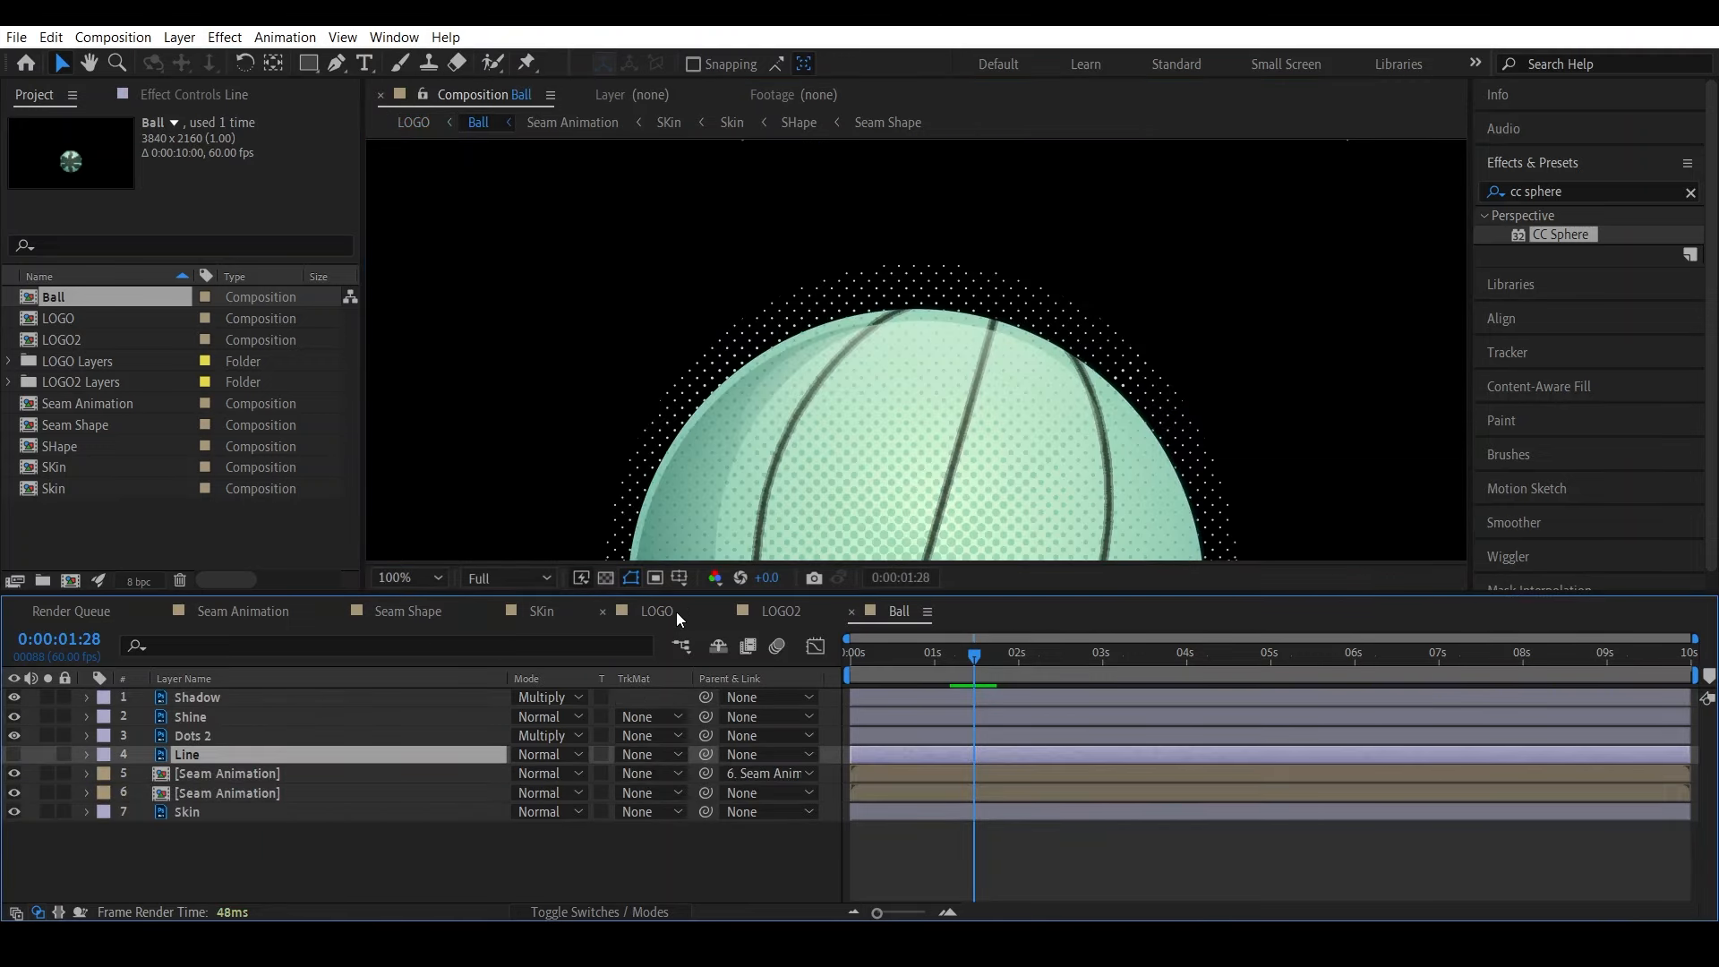
pyautogui.click(662, 610)
pyautogui.click(386, 382)
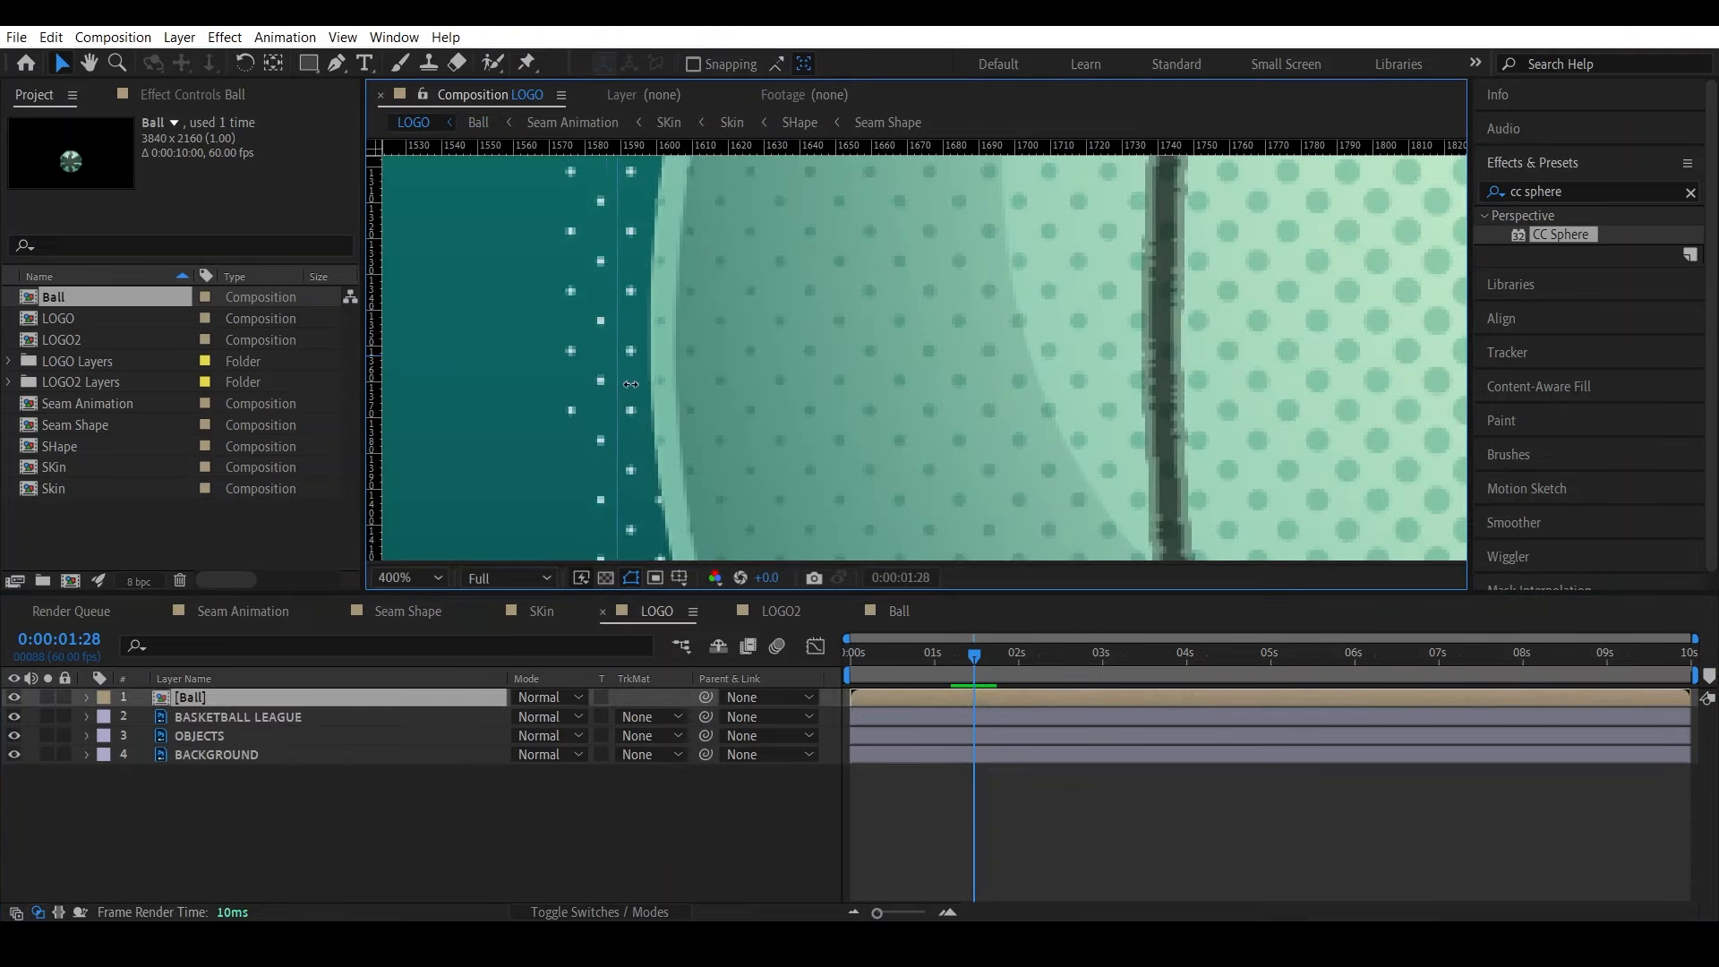
# Place a vertical guide exactly on the ball's right edge
pyautogui.scroll(-2, 652, 381)
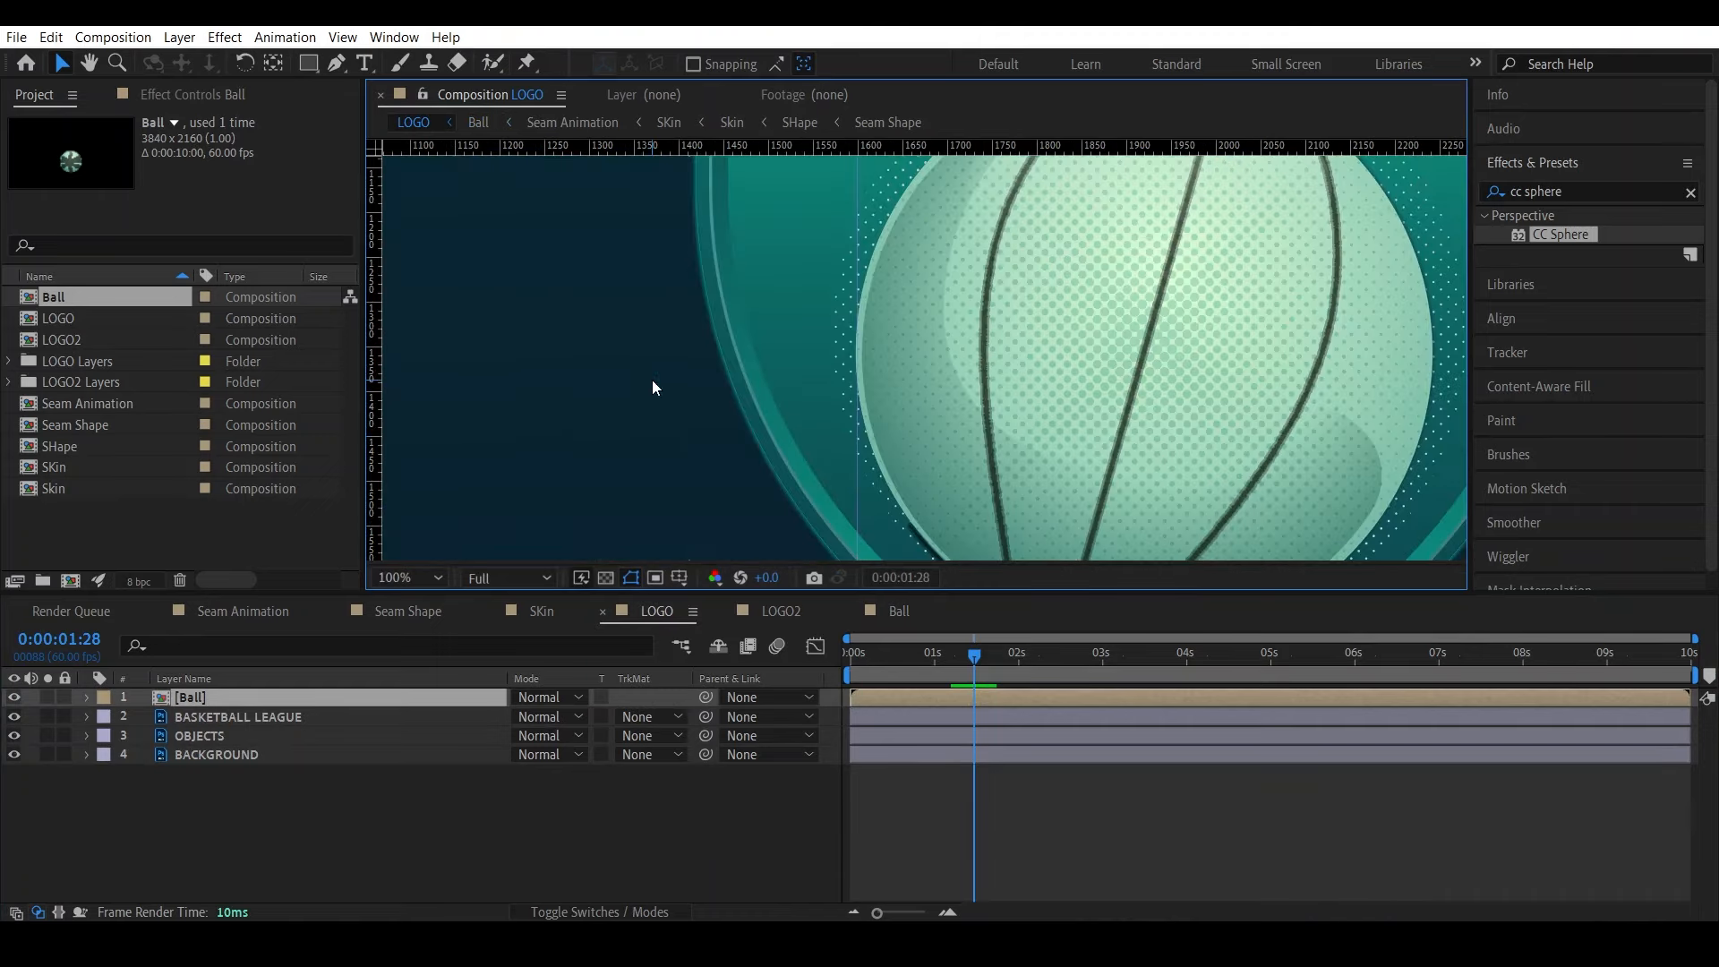
pyautogui.press('h')
pyautogui.moveTo(1272, 398); pyautogui.dragTo(587, 388)
pyautogui.scroll(2, 753, 336)
pyautogui.moveTo(663, 317); pyautogui.dragTo(1319, 446)
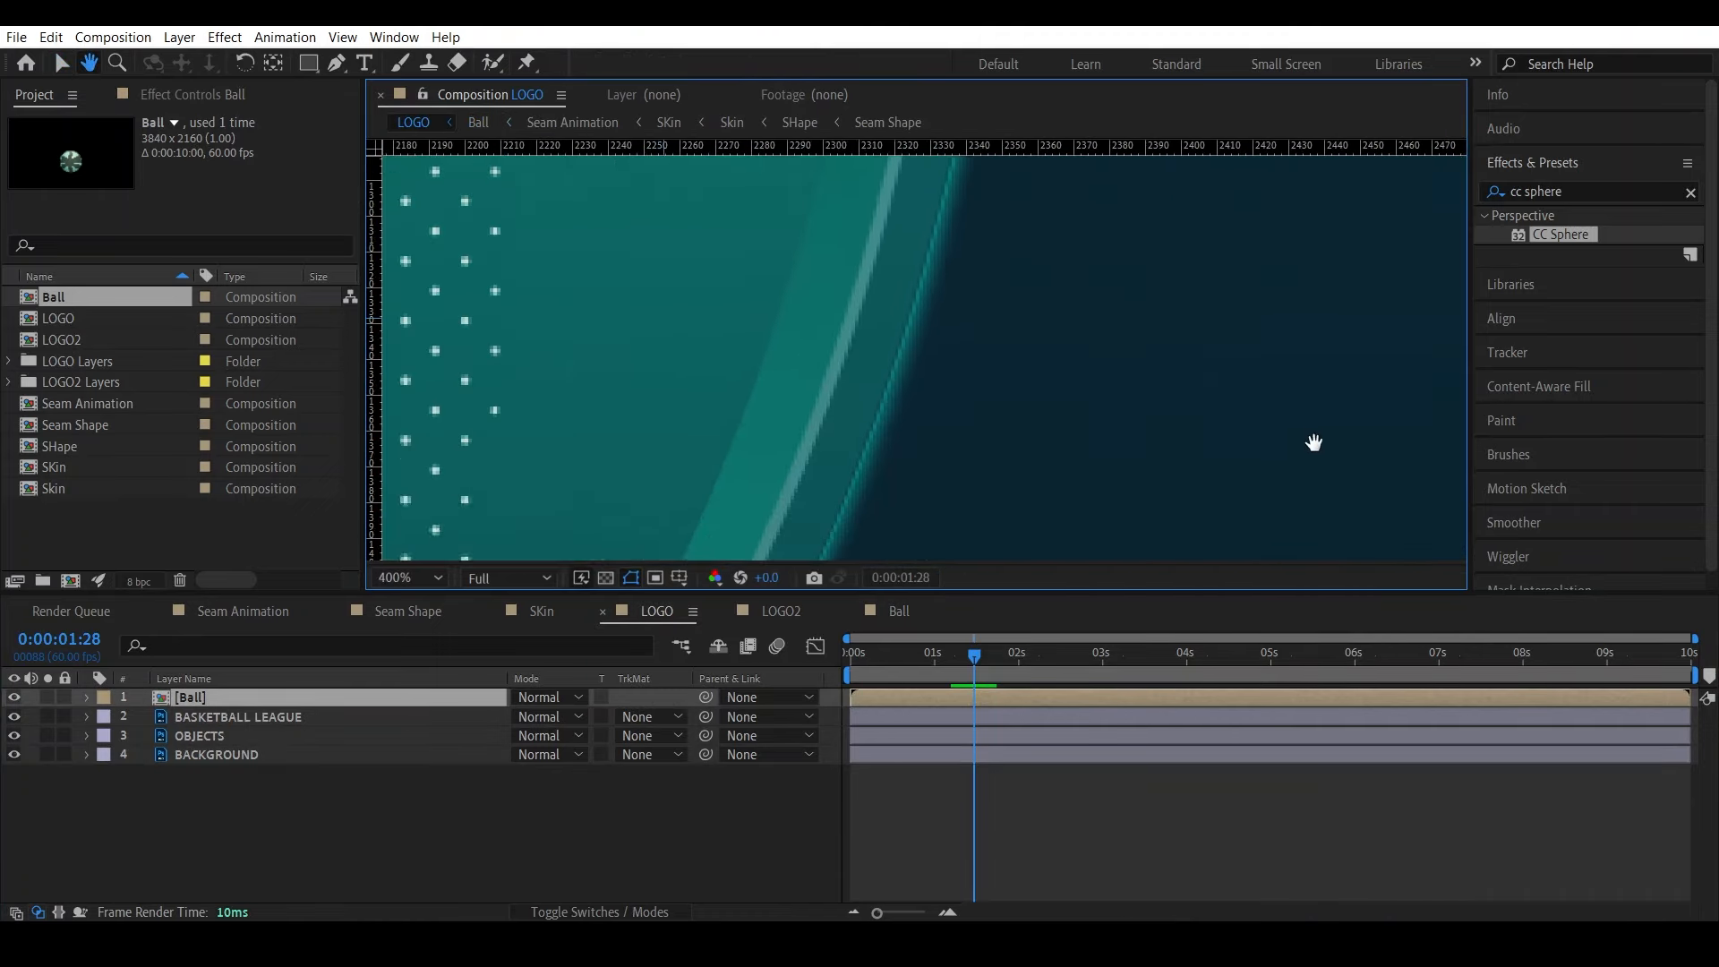
pyautogui.moveTo(914, 446); pyautogui.dragTo(915, 385)
pyautogui.scroll(1, 915, 384)
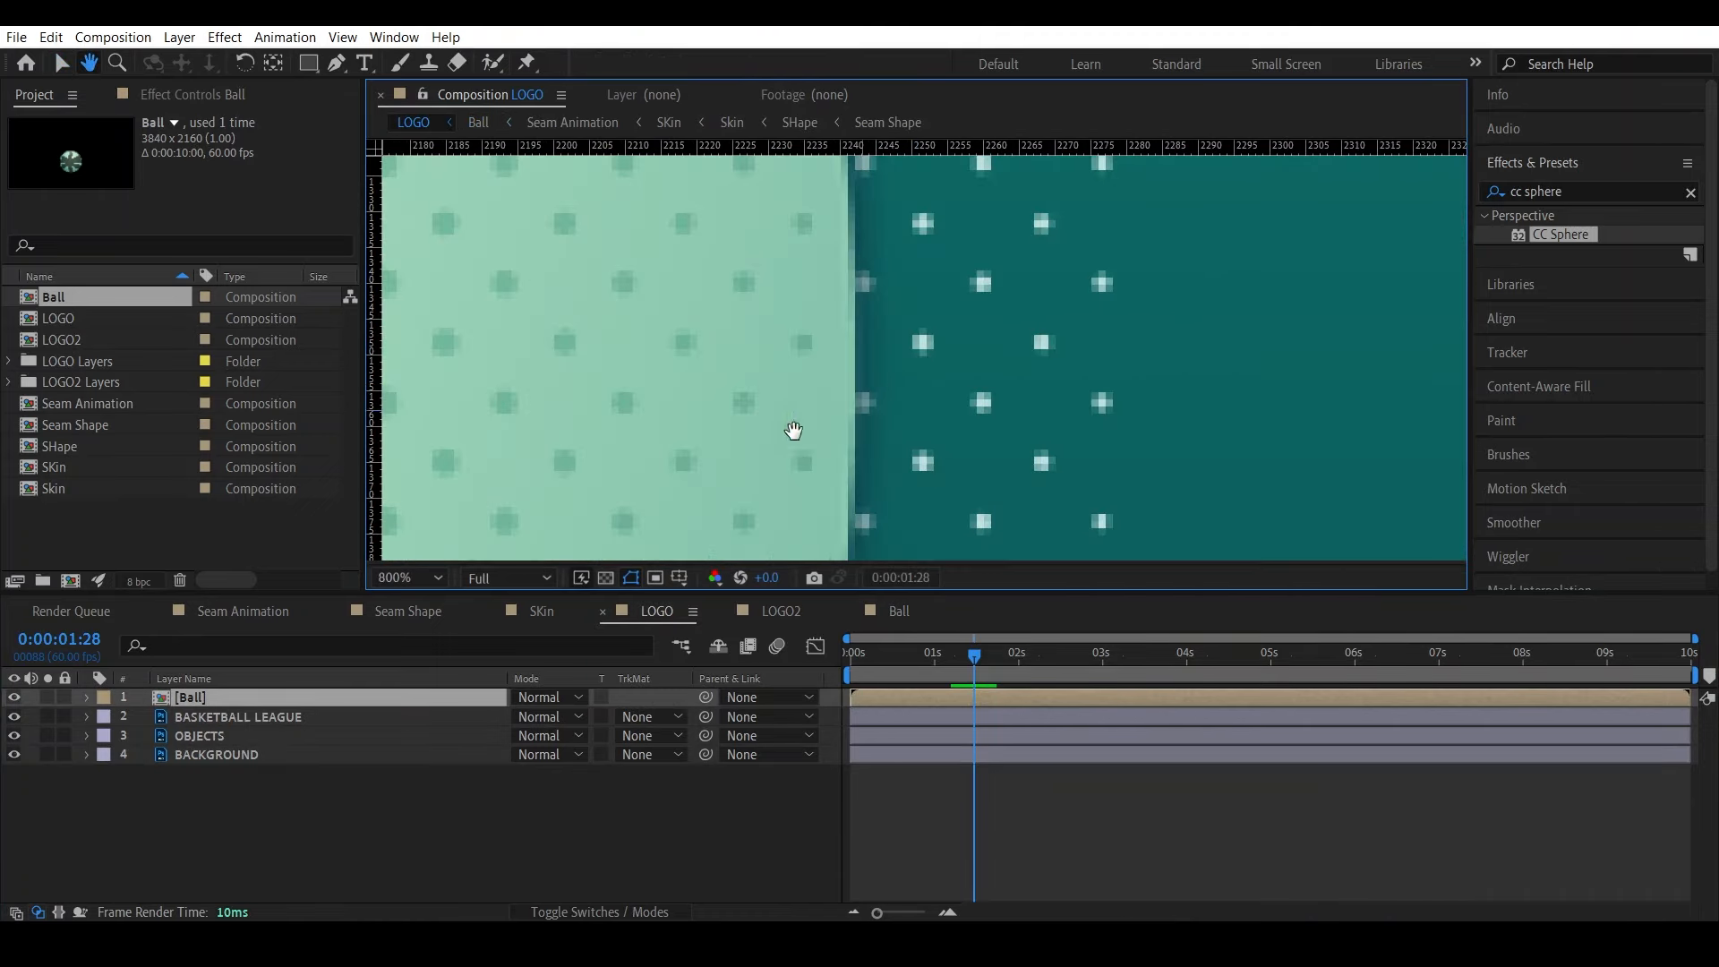
pyautogui.press('v')
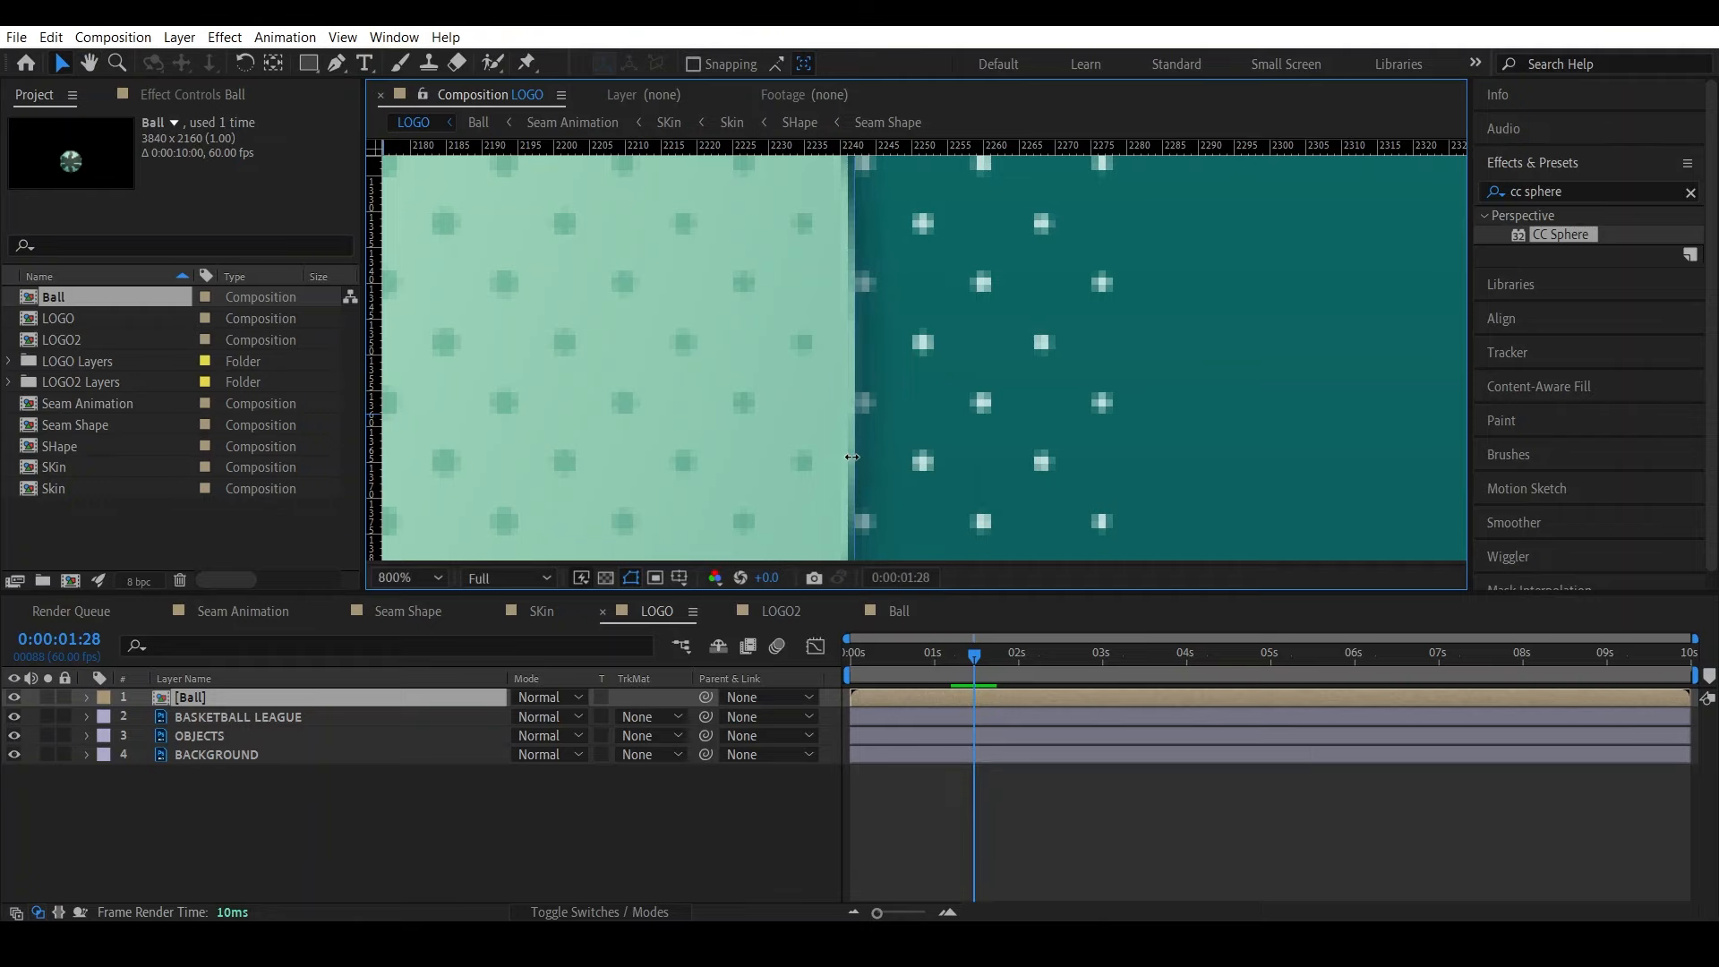
# Place a horizontal guide on the ball's bottom edge
pyautogui.scroll(-2, 872, 452)
pyautogui.press('h')
pyautogui.moveTo(755, 468); pyautogui.dragTo(845, 240)
pyautogui.moveTo(703, 424); pyautogui.dragTo(1047, 299)
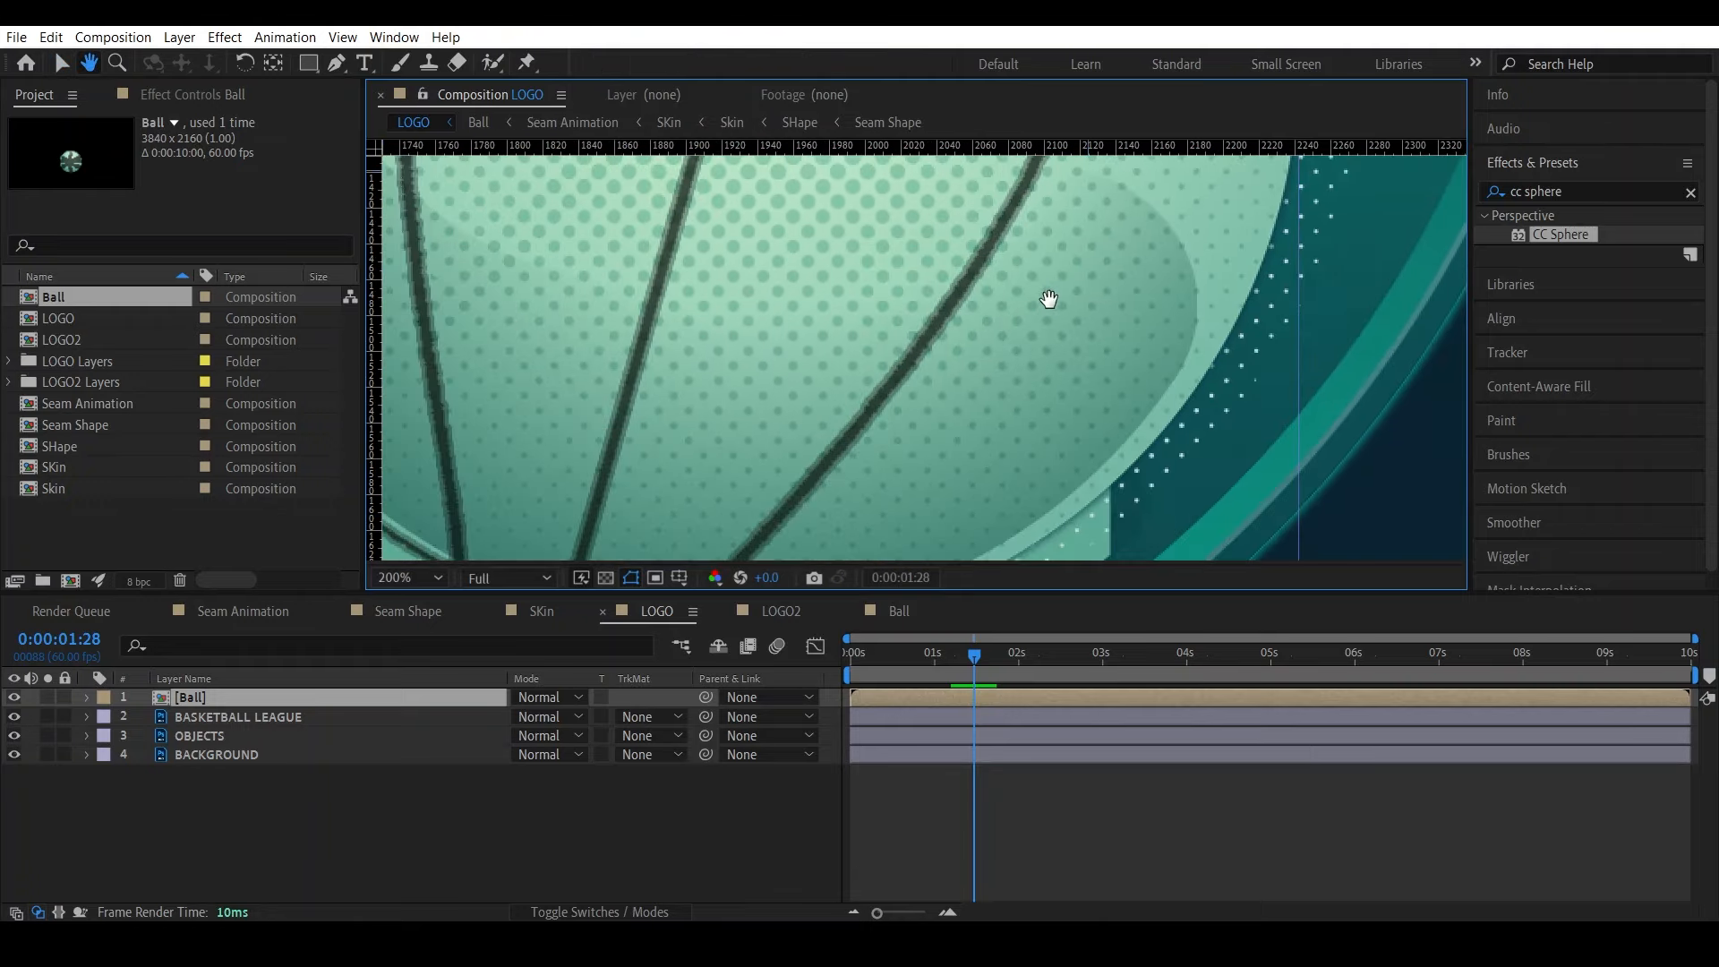
pyautogui.moveTo(864, 537); pyautogui.dragTo(1058, 223)
pyautogui.scroll(3, 948, 280)
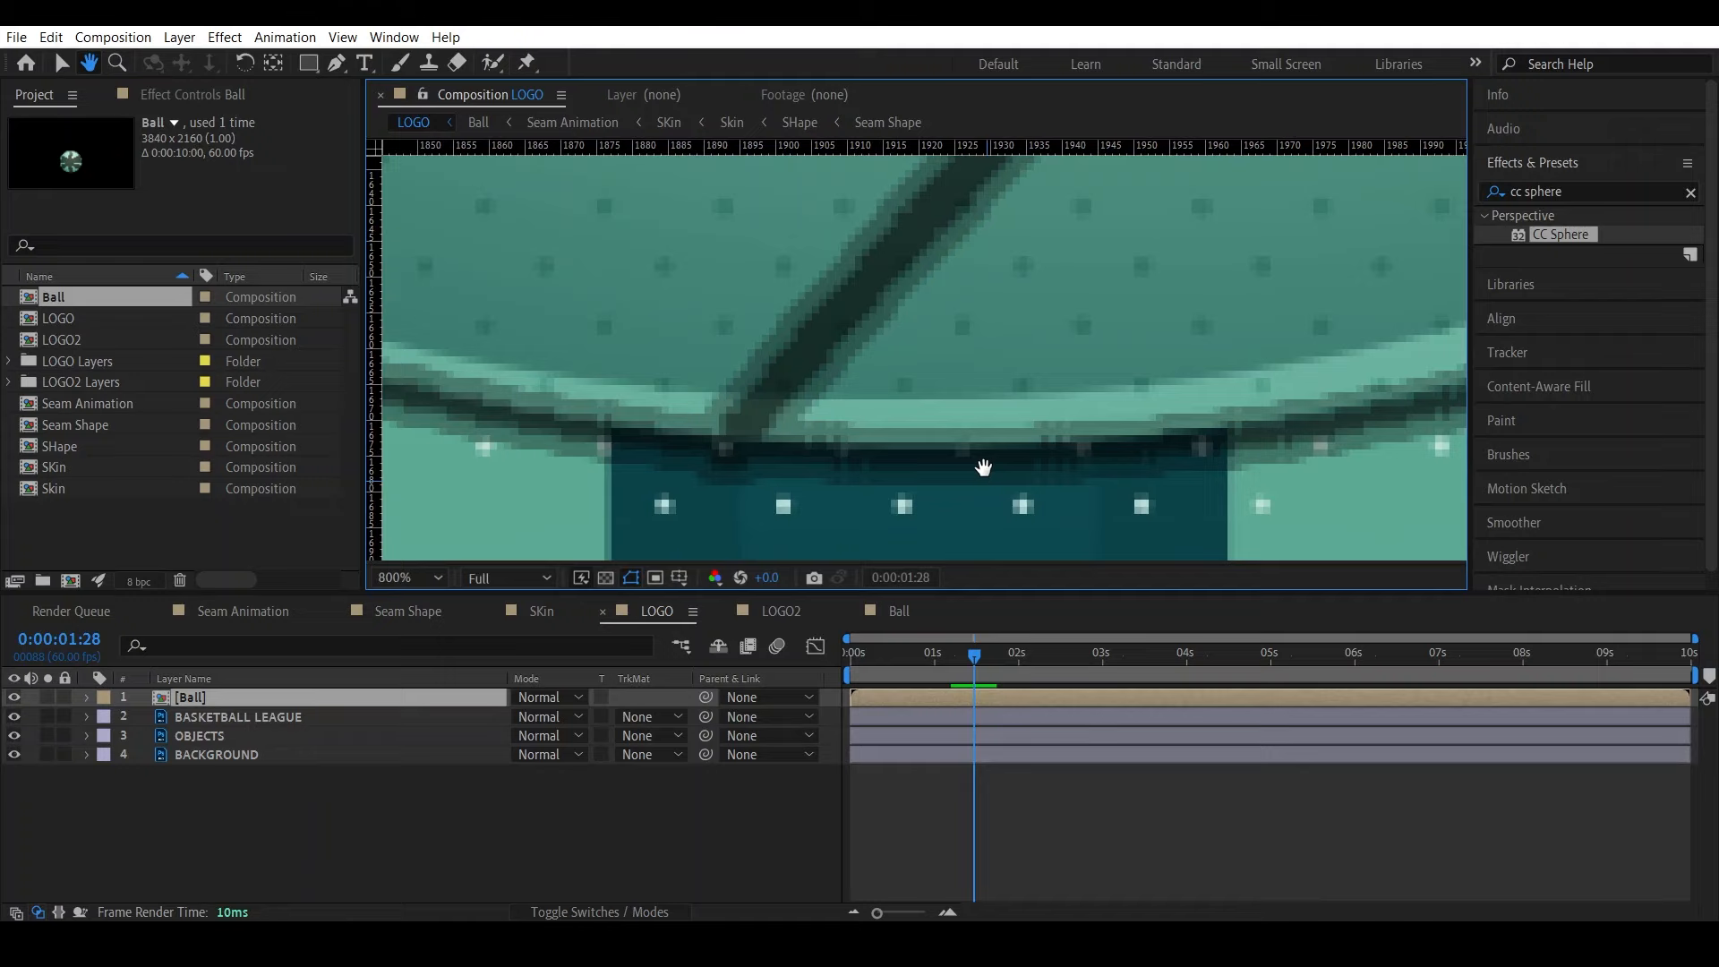
pyautogui.press('v')
pyautogui.moveTo(969, 157); pyautogui.dragTo(998, 436)
# Draw an elliptical mask on the Ball layer that fits the square formed by the four guides
pyautogui.click(439, 578)
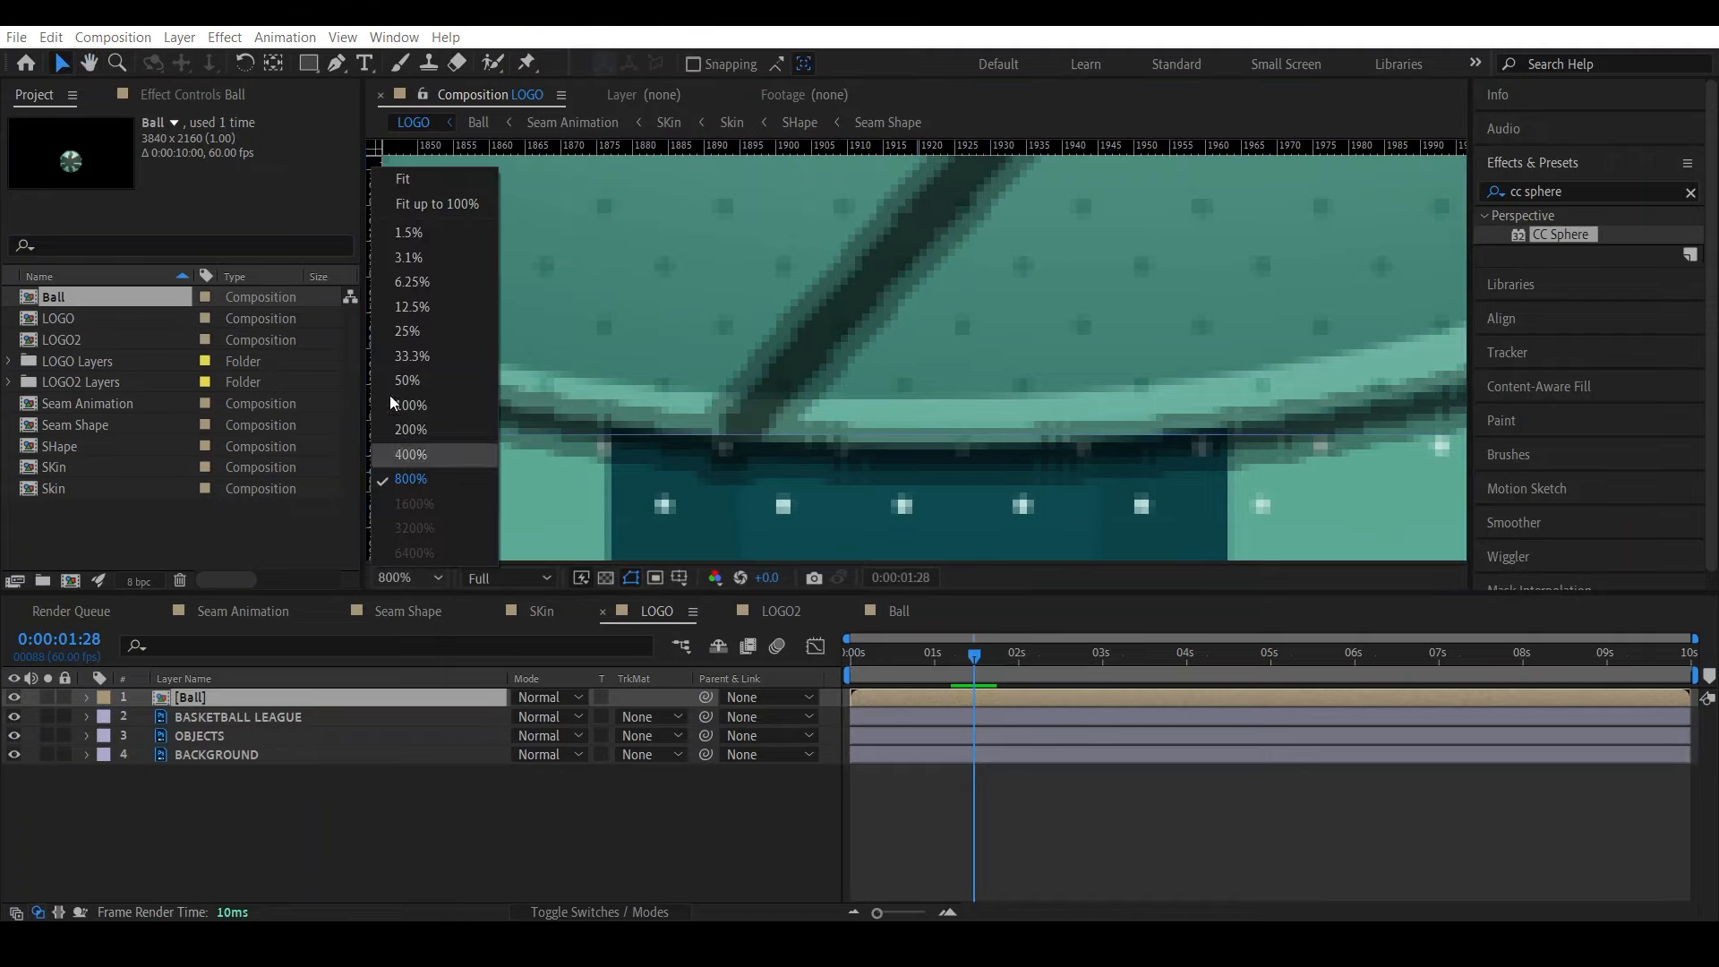
pyautogui.click(407, 179)
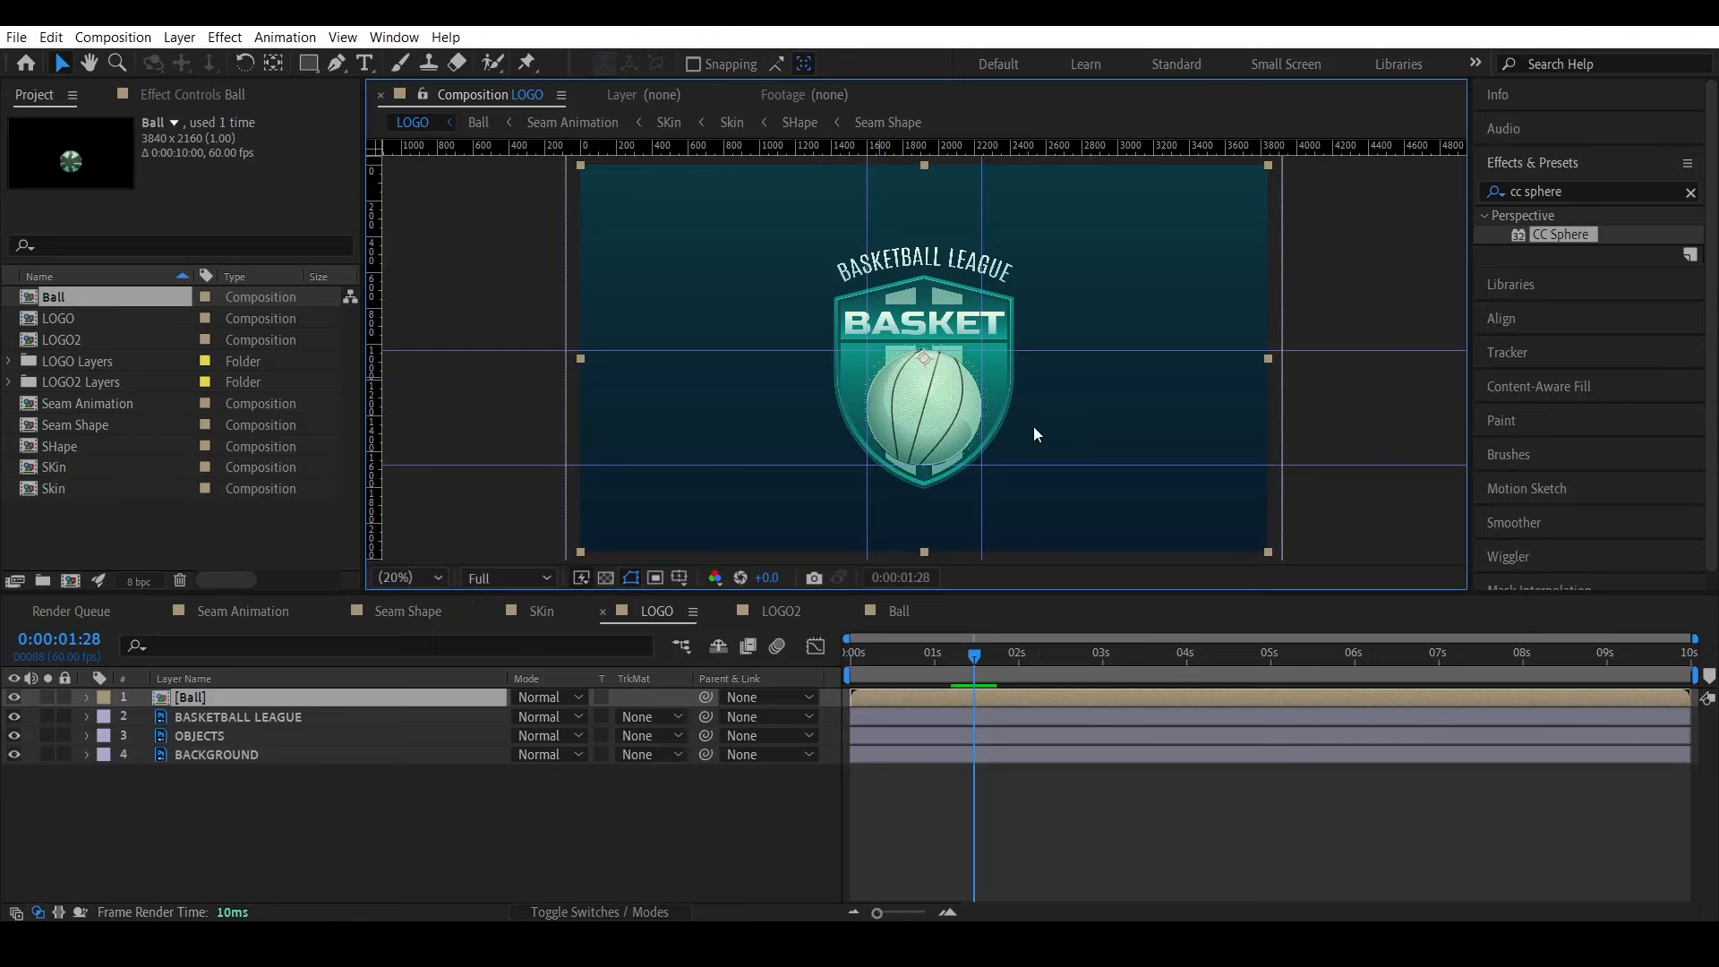
pyautogui.scroll(5, 1029, 433)
pyautogui.scroll(-2, 1030, 434)
pyautogui.moveTo(1013, 457); pyautogui.dragTo(963, 384)
pyautogui.click(308, 61)
pyautogui.click(403, 110)
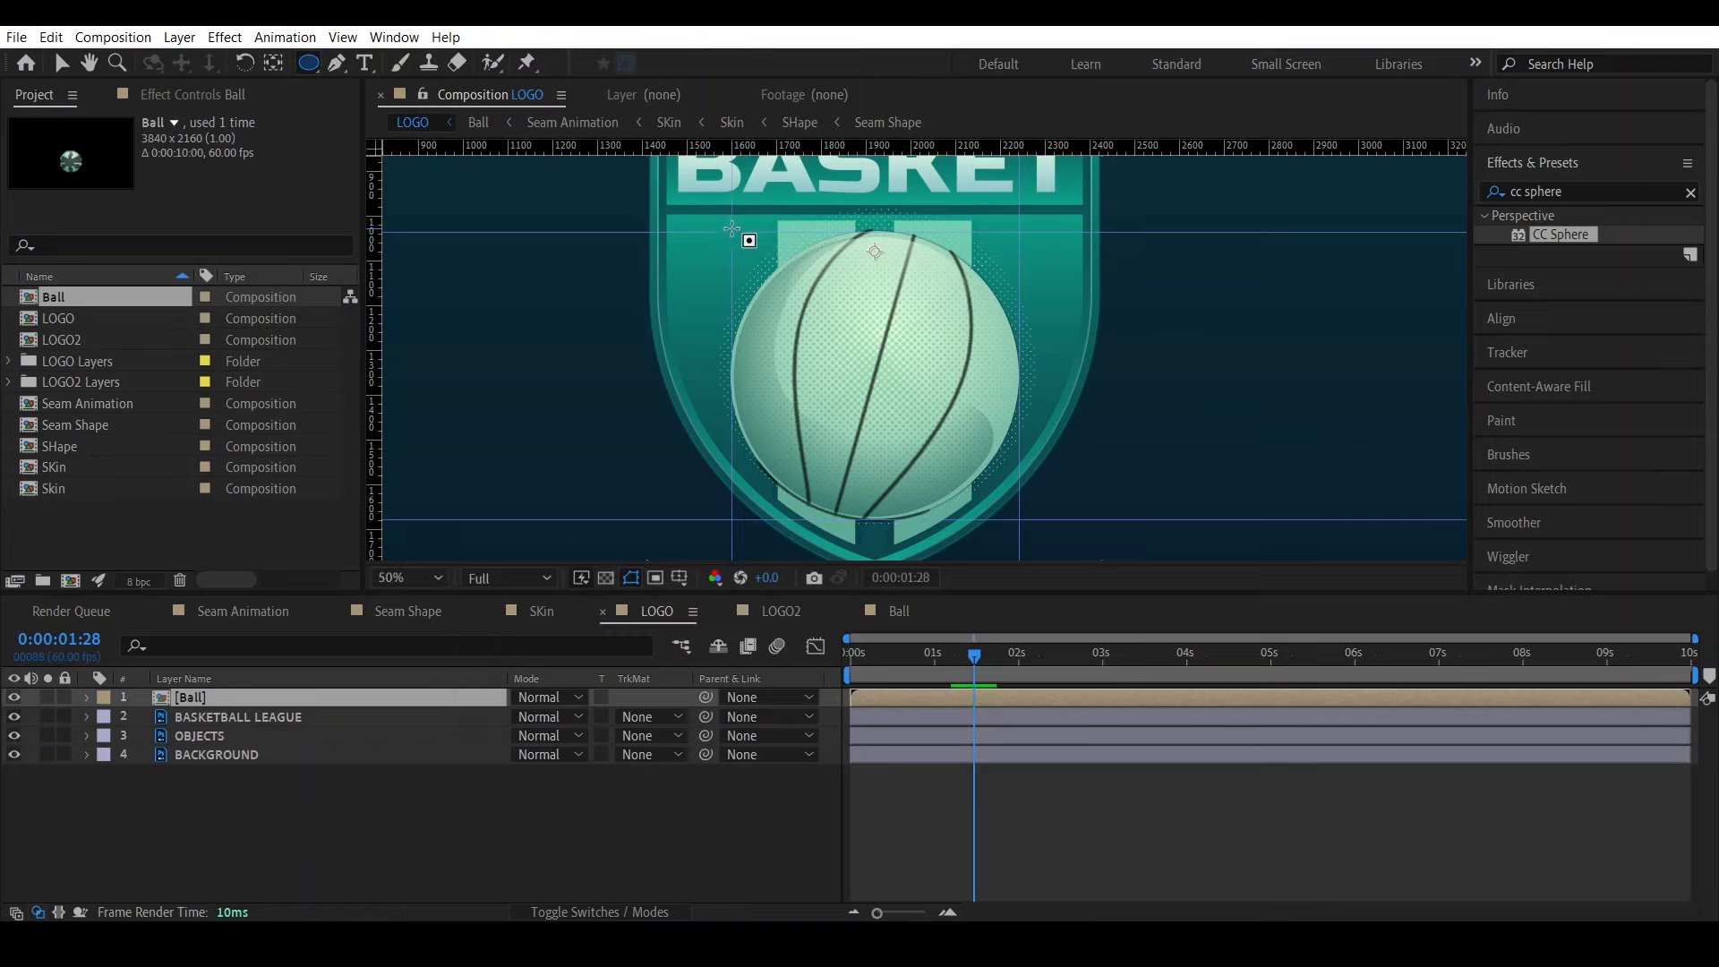
pyautogui.moveTo(733, 230); pyautogui.dragTo(971, 527)
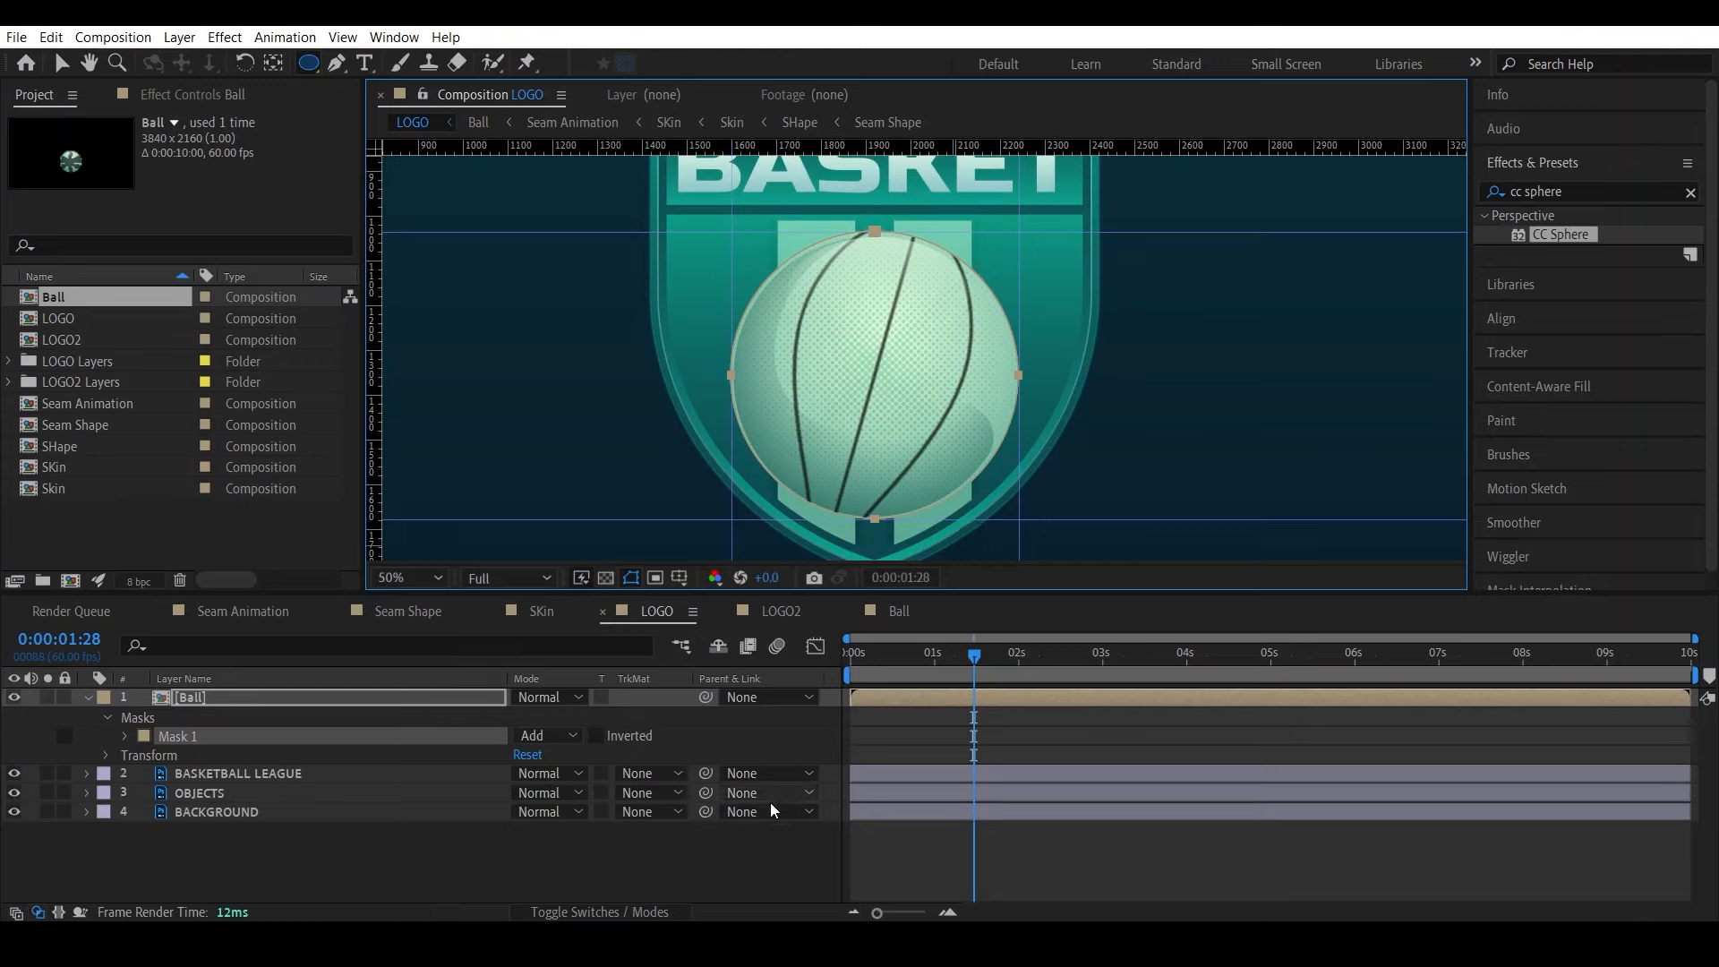
pyautogui.click(747, 903)
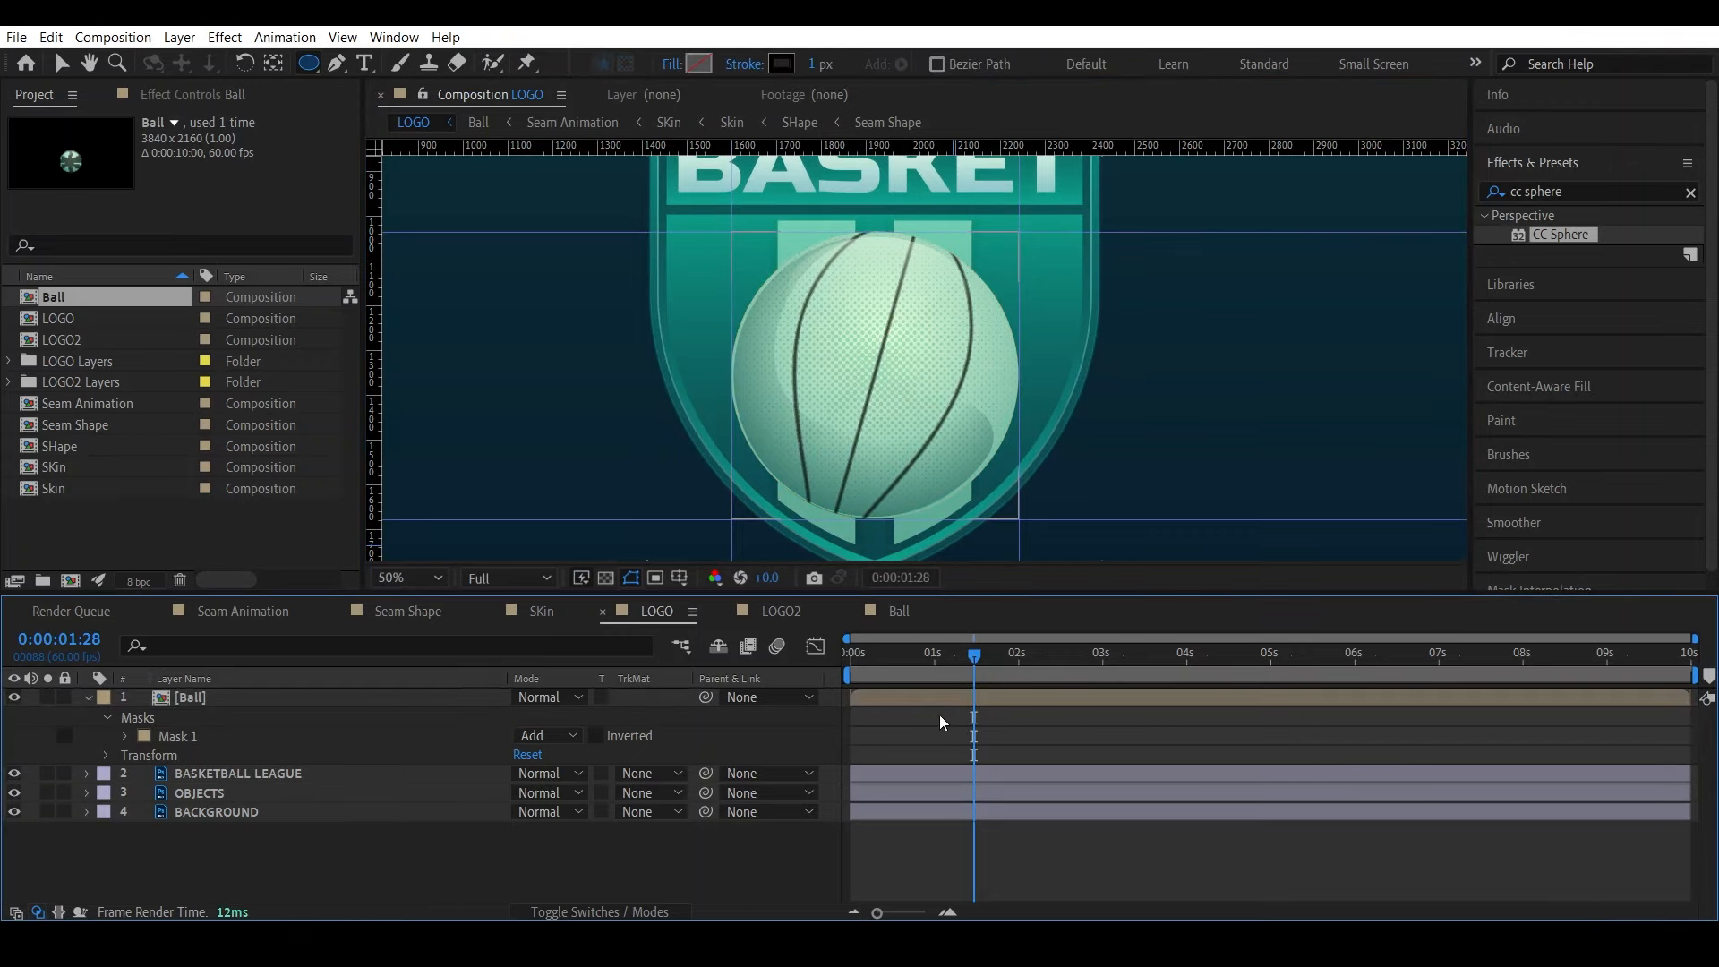
# Check the masked ball at 0:00:00:00 and scrub the first frames, returning to the start
pyautogui.click(189, 740)
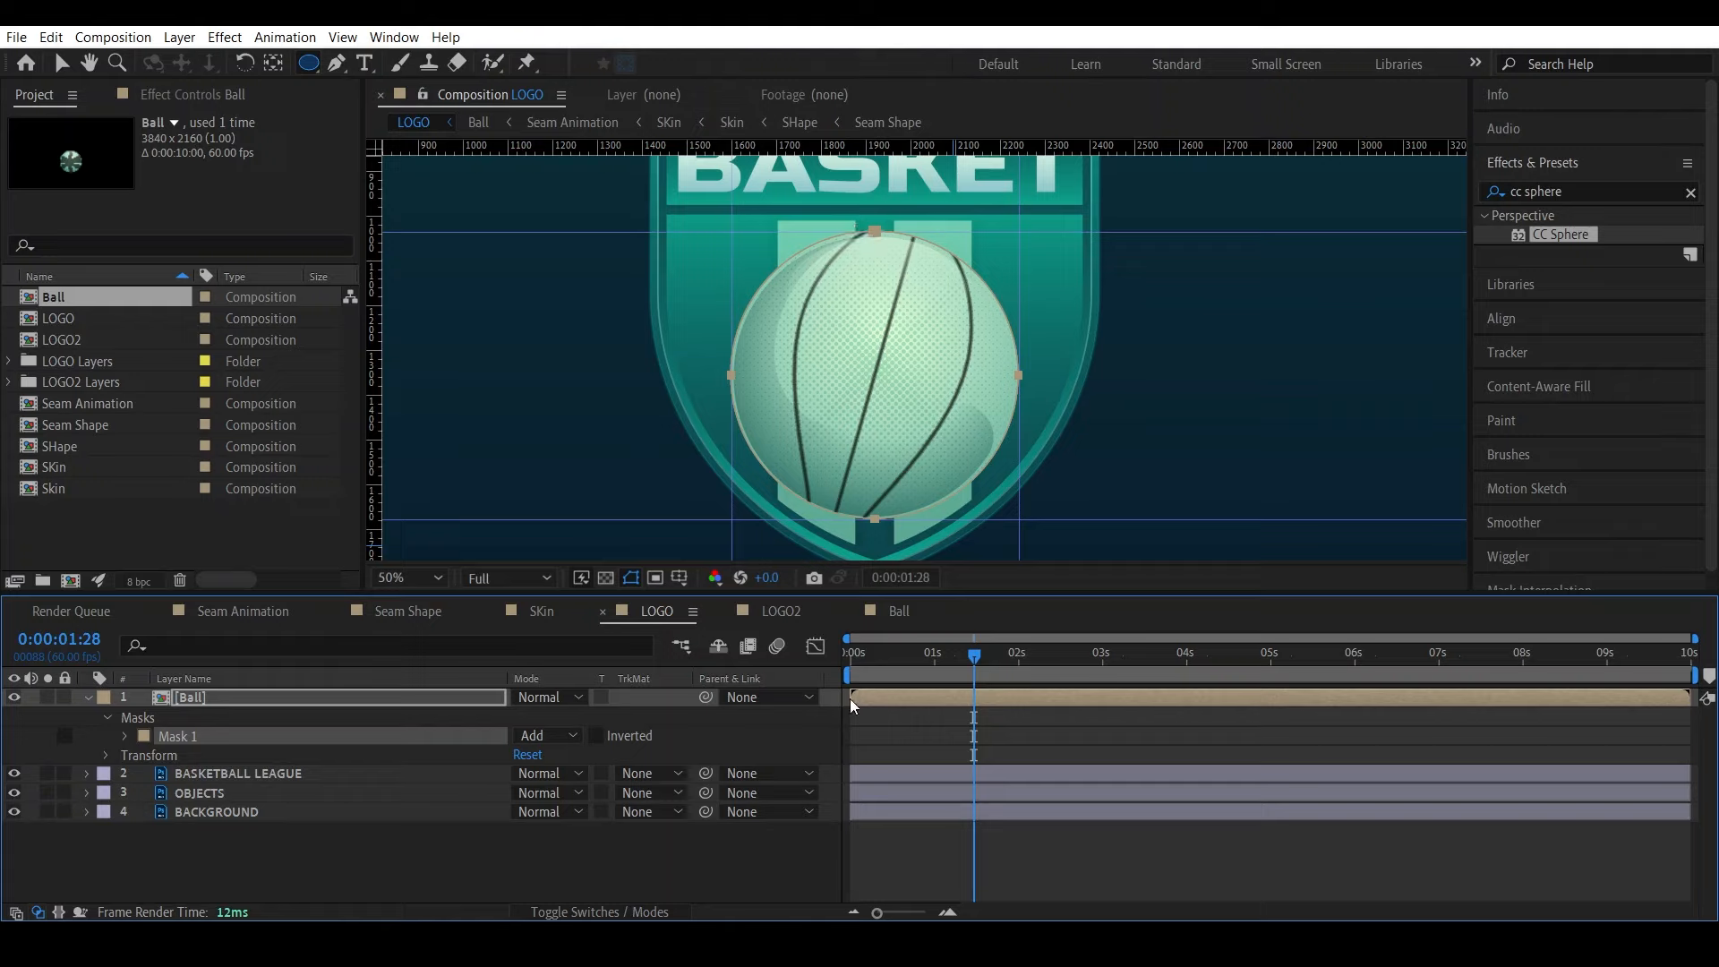
pyautogui.press('Home')
pyautogui.click(766, 857)
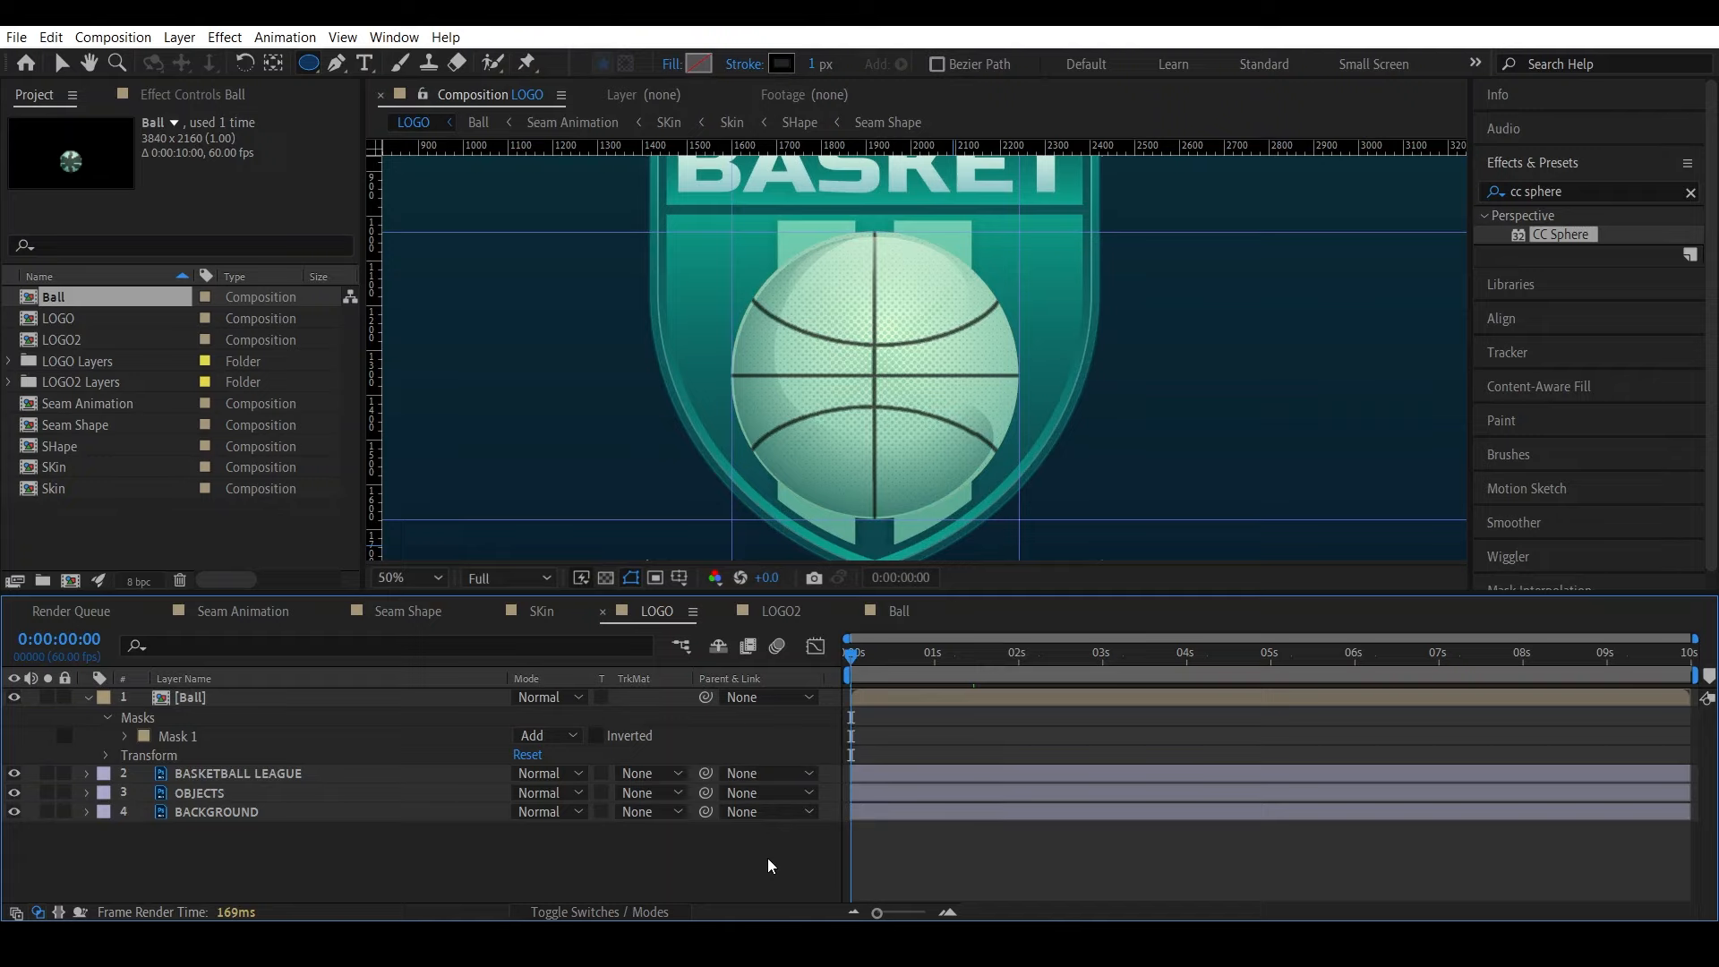
pyautogui.click(865, 657)
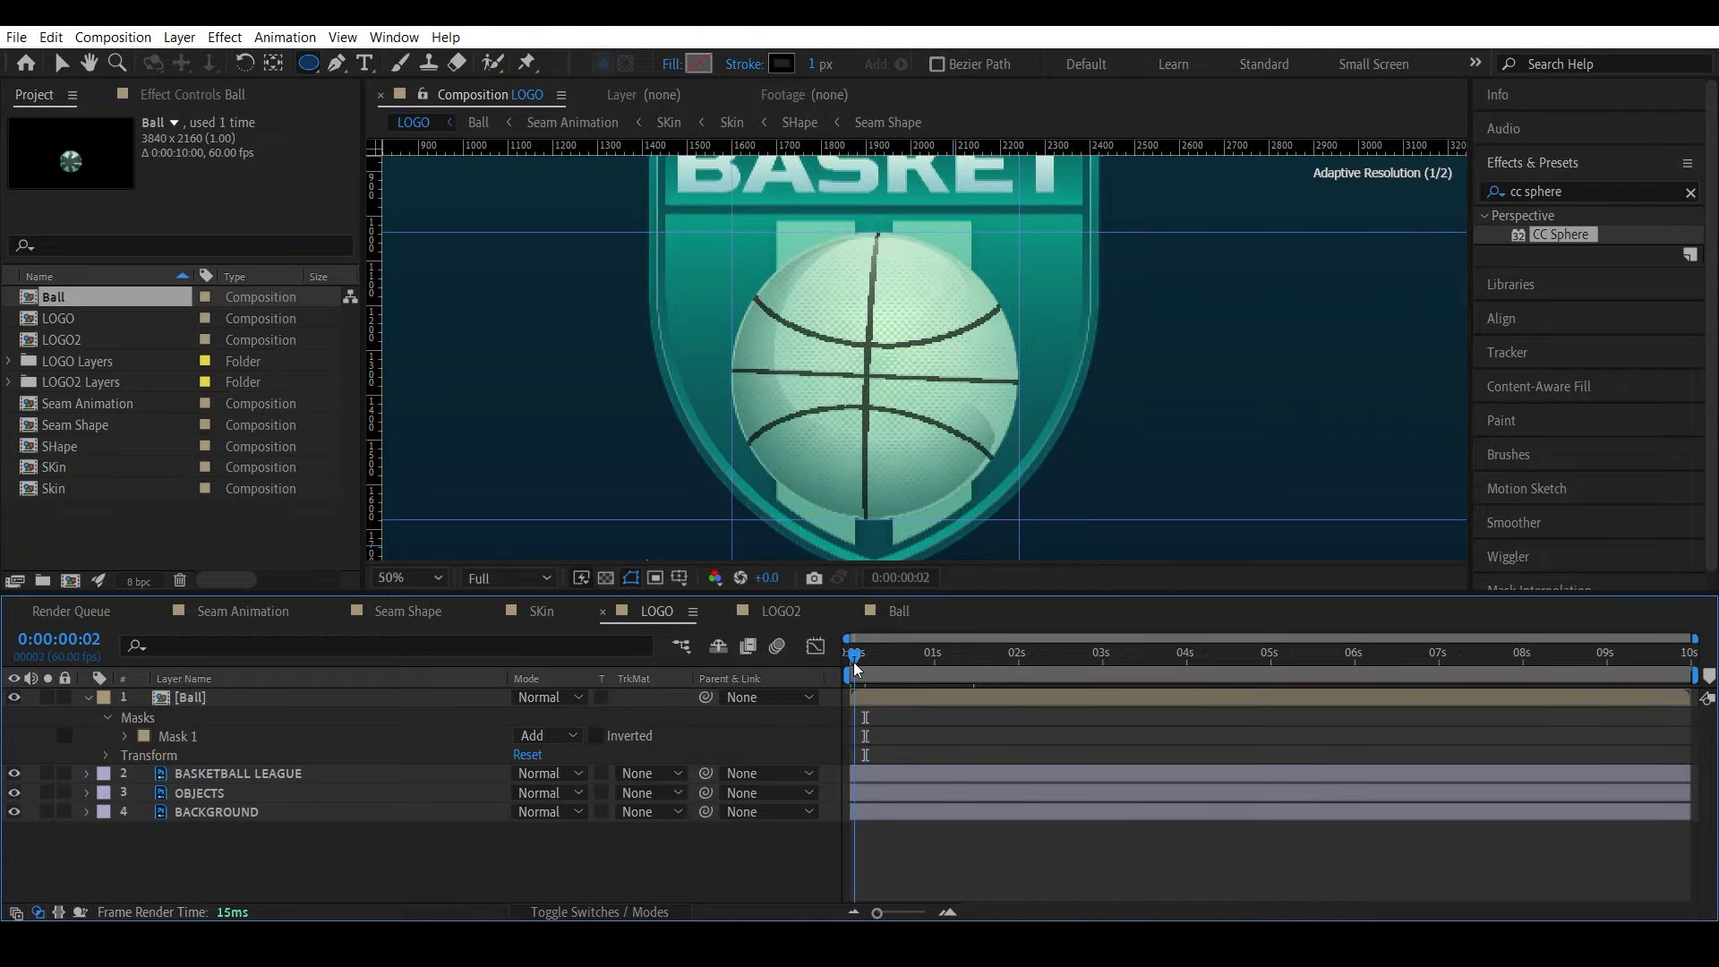
pyautogui.press('Home')
# Remove all four guides around the ball and hide the rulers
pyautogui.press('v')
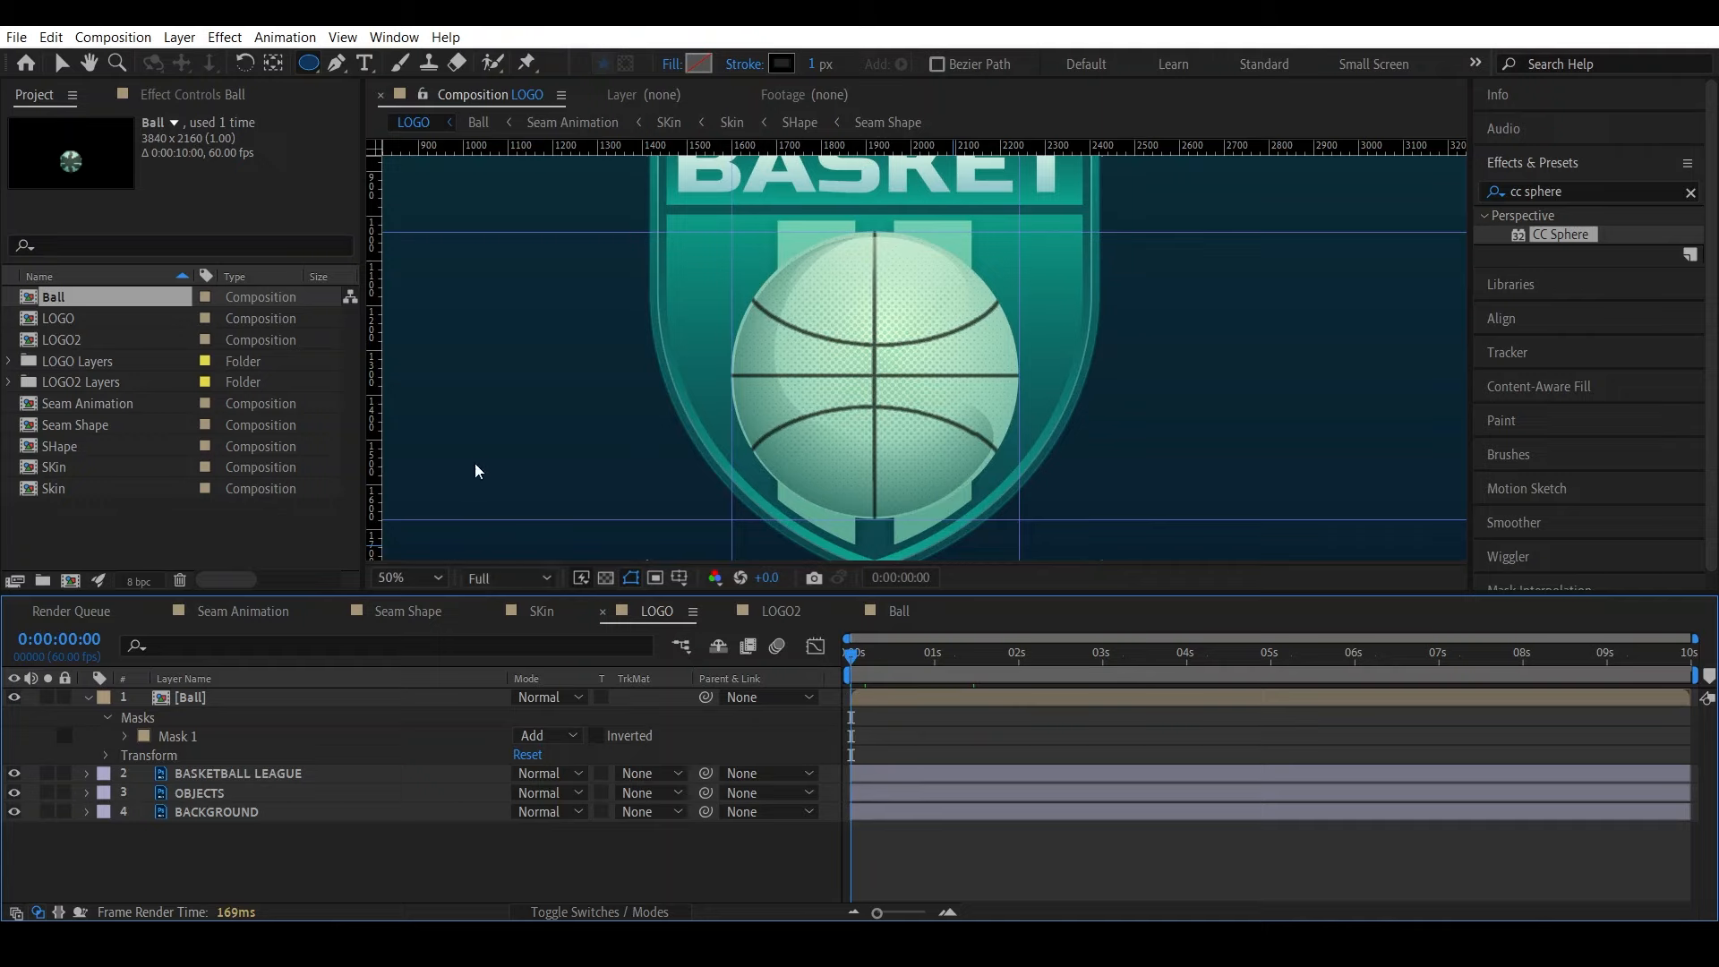
pyautogui.moveTo(498, 519); pyautogui.dragTo(545, 146)
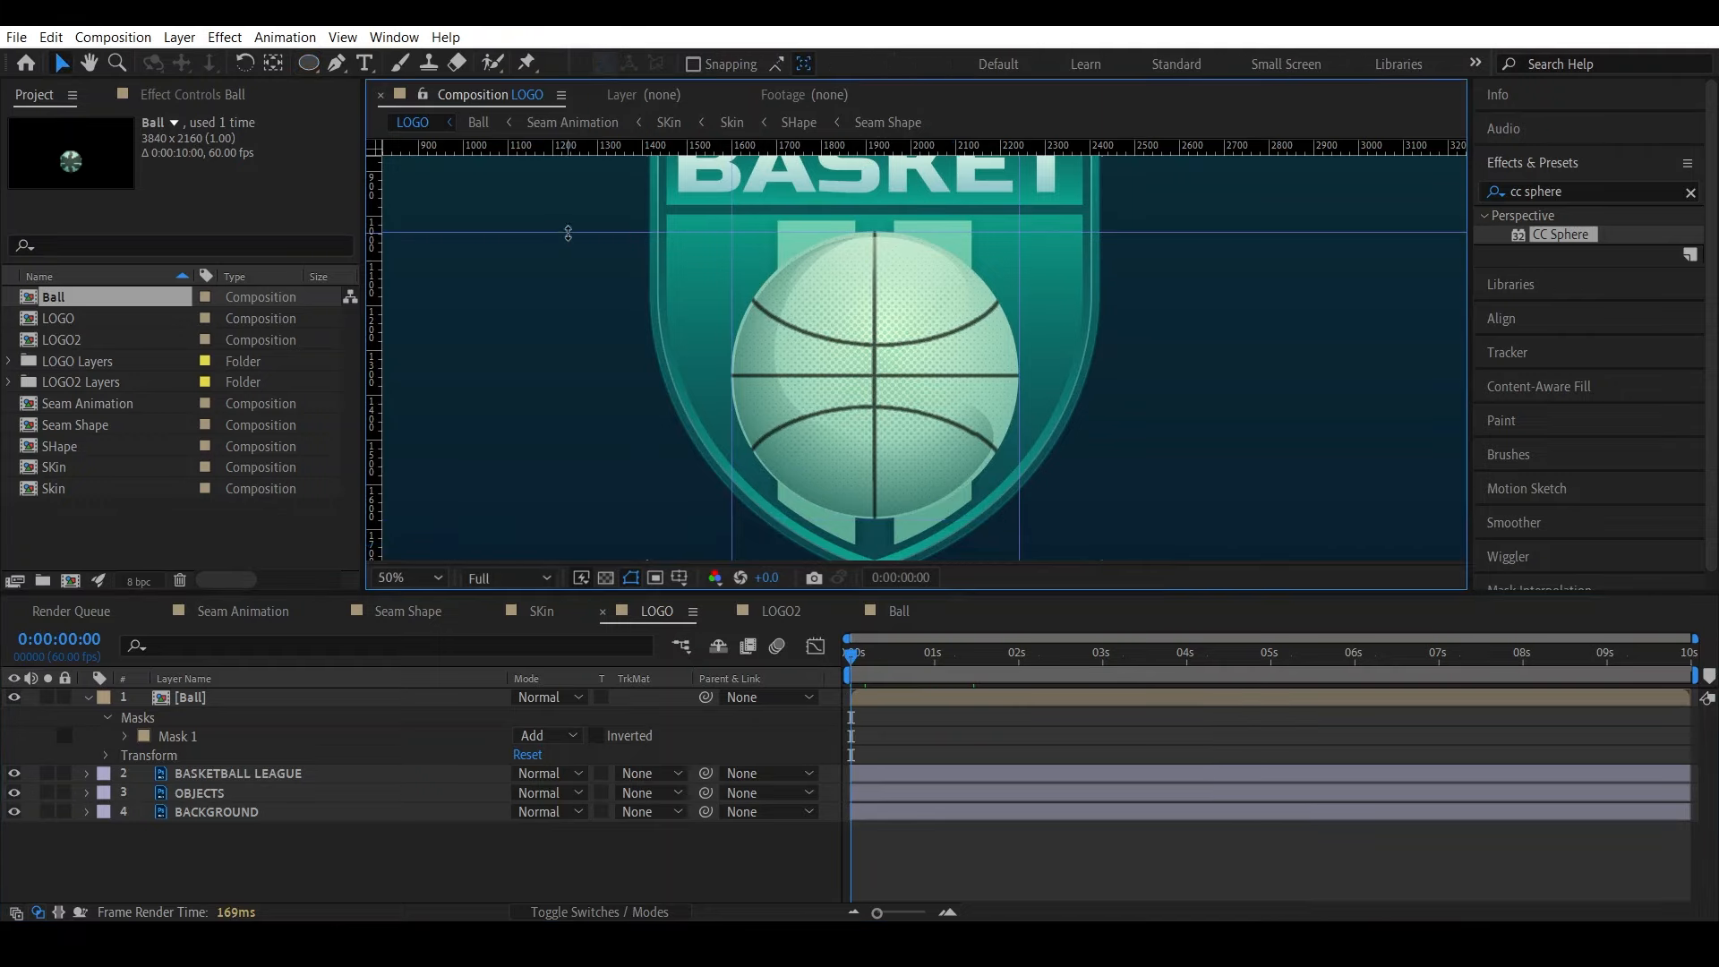
pyautogui.moveTo(567, 233); pyautogui.dragTo(568, 146)
pyautogui.moveTo(733, 277); pyautogui.dragTo(733, 147)
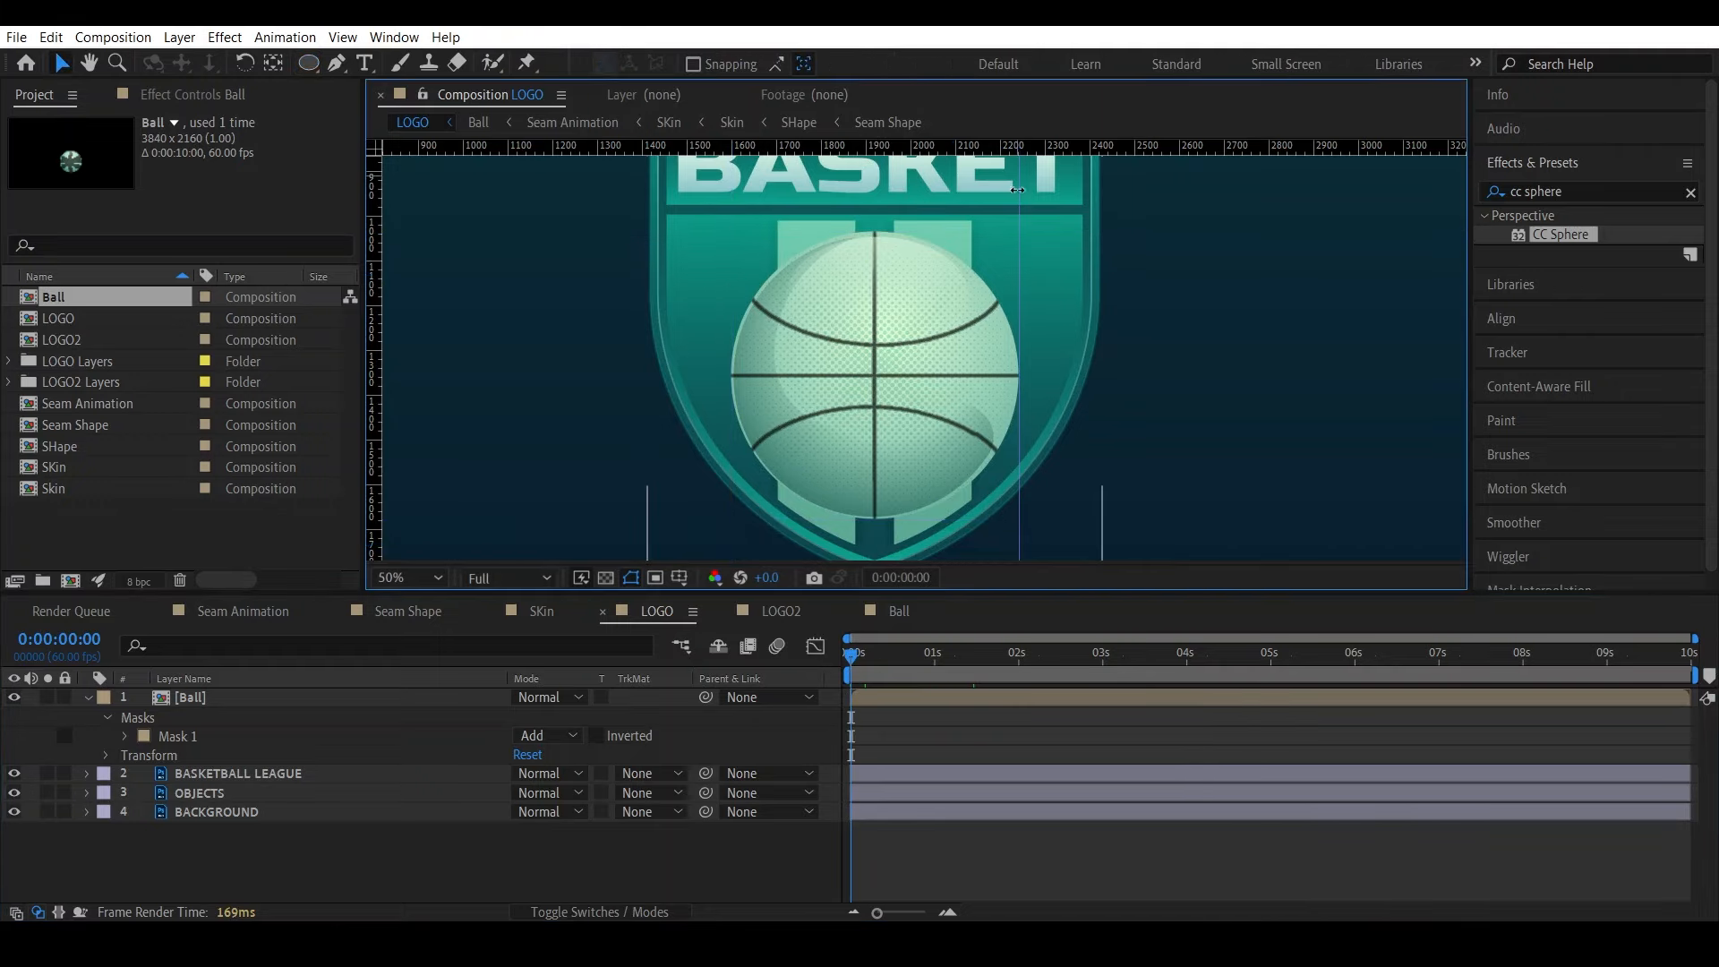
pyautogui.moveTo(1018, 190); pyautogui.dragTo(1019, 146)
pyautogui.hotkey('ctrl', 'r')
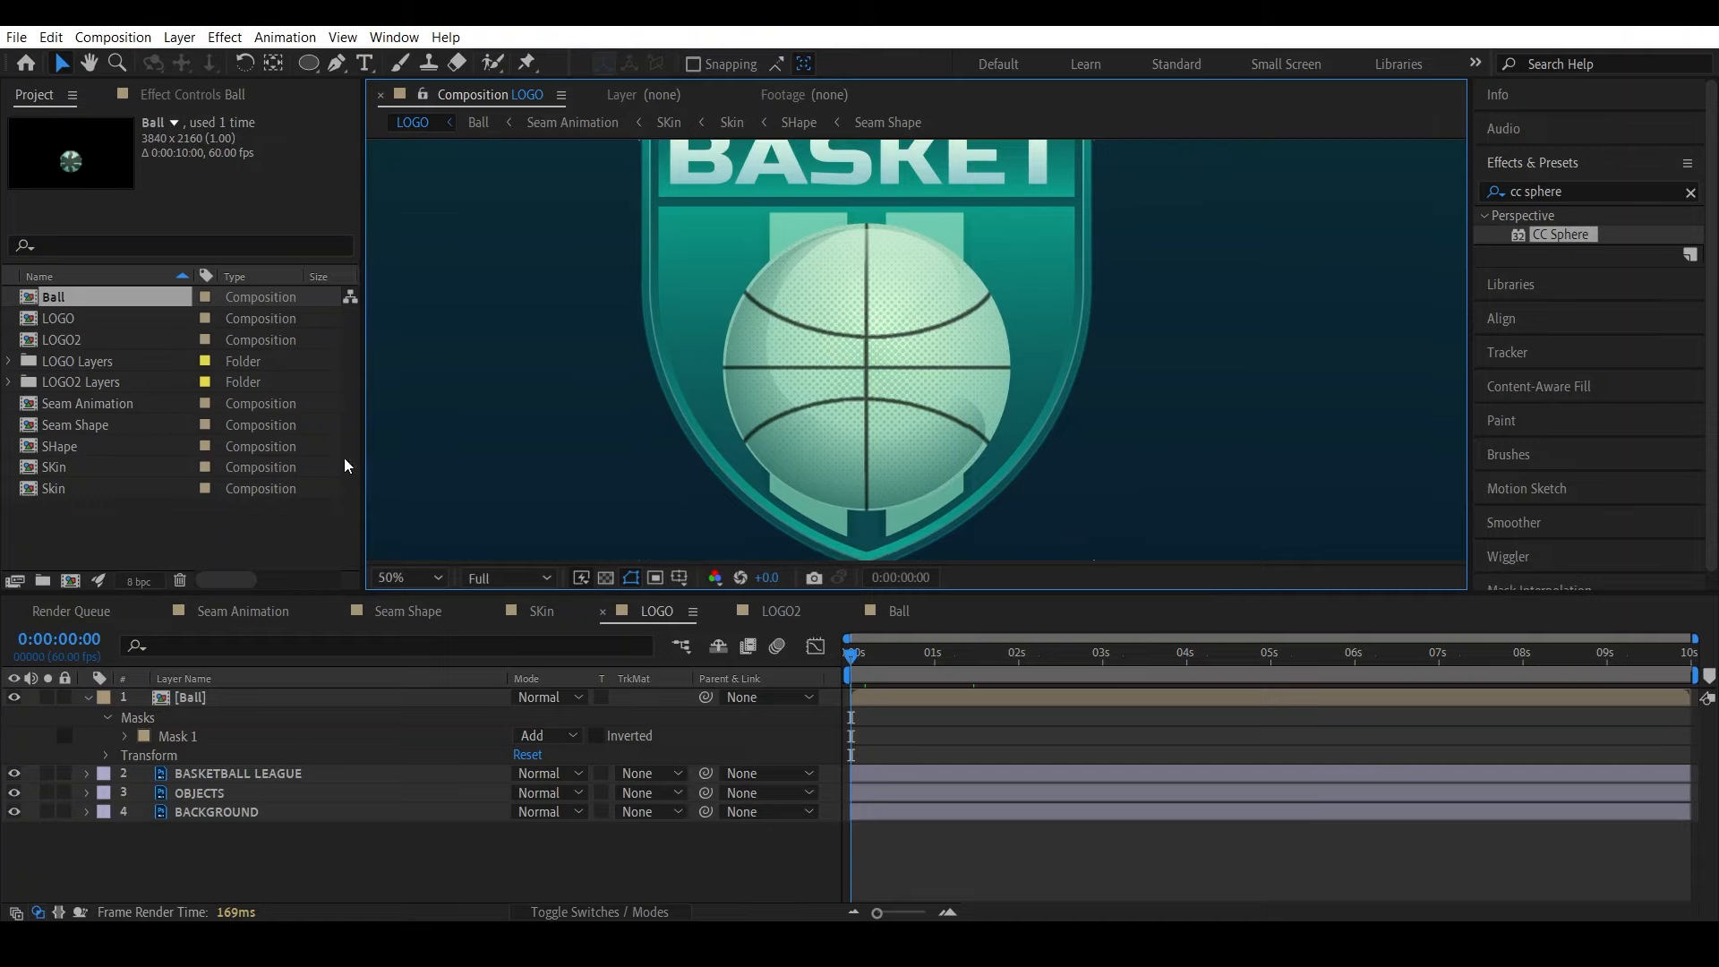
# Enlarge the composition viewer, fit the whole logo in it, and preview the masked ball spinning
pyautogui.click(432, 575)
pyautogui.click(397, 177)
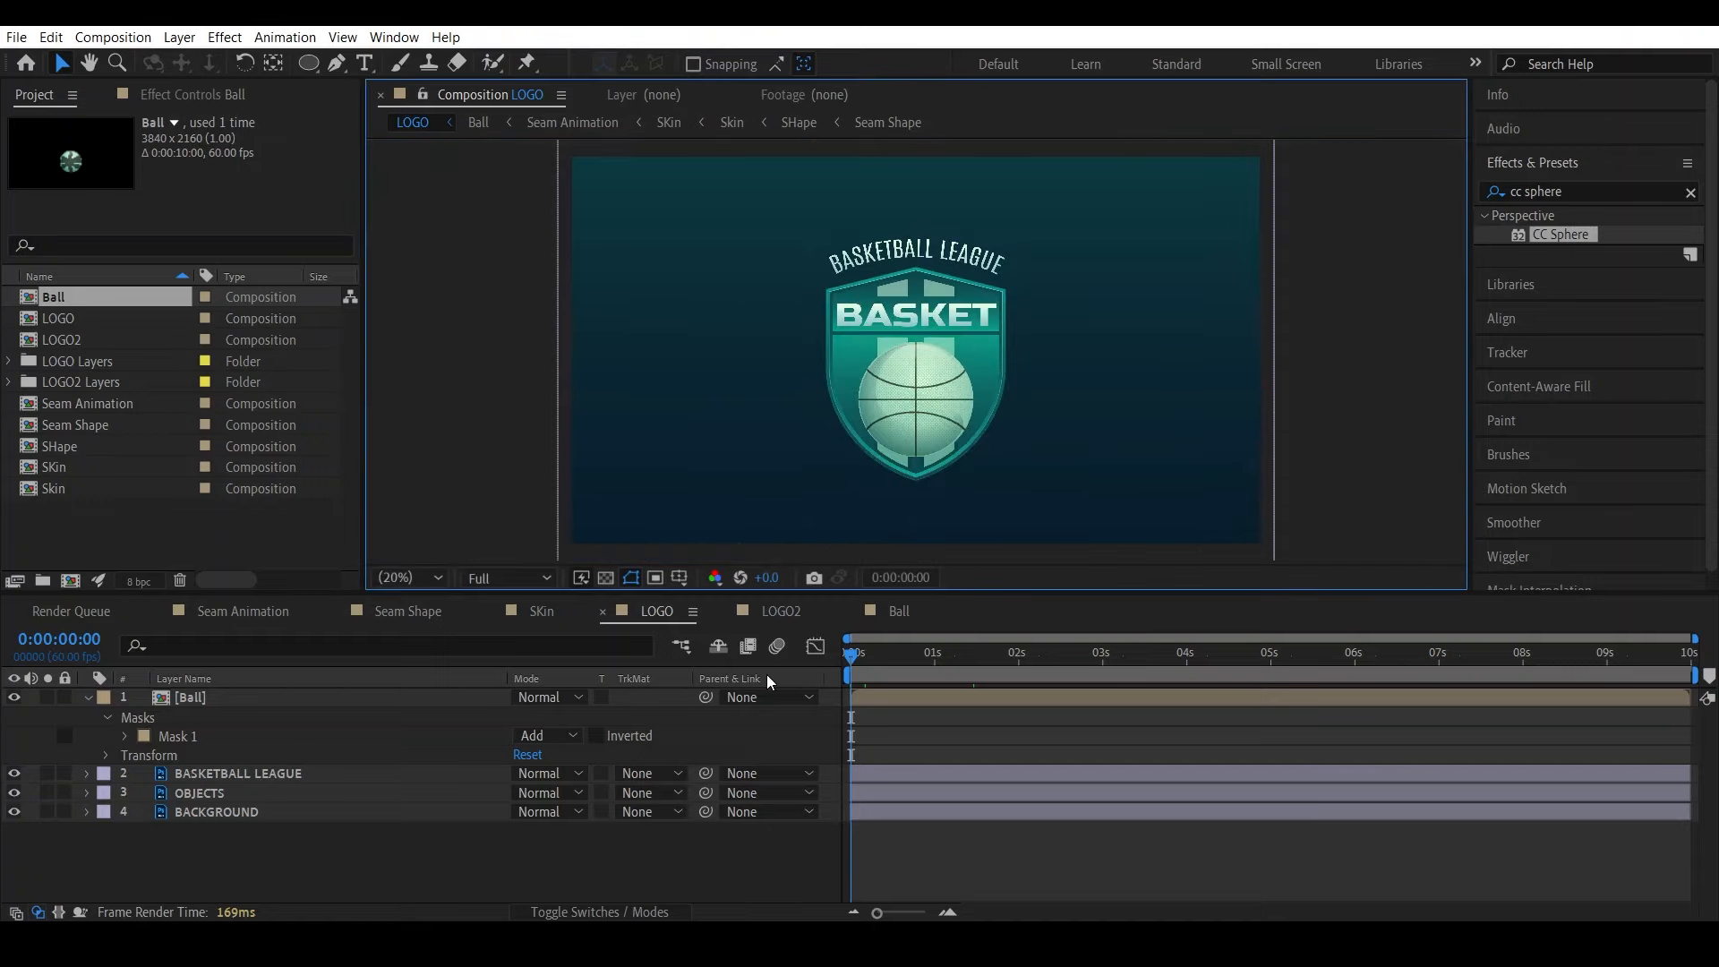
pyautogui.moveTo(781, 592); pyautogui.dragTo(779, 668)
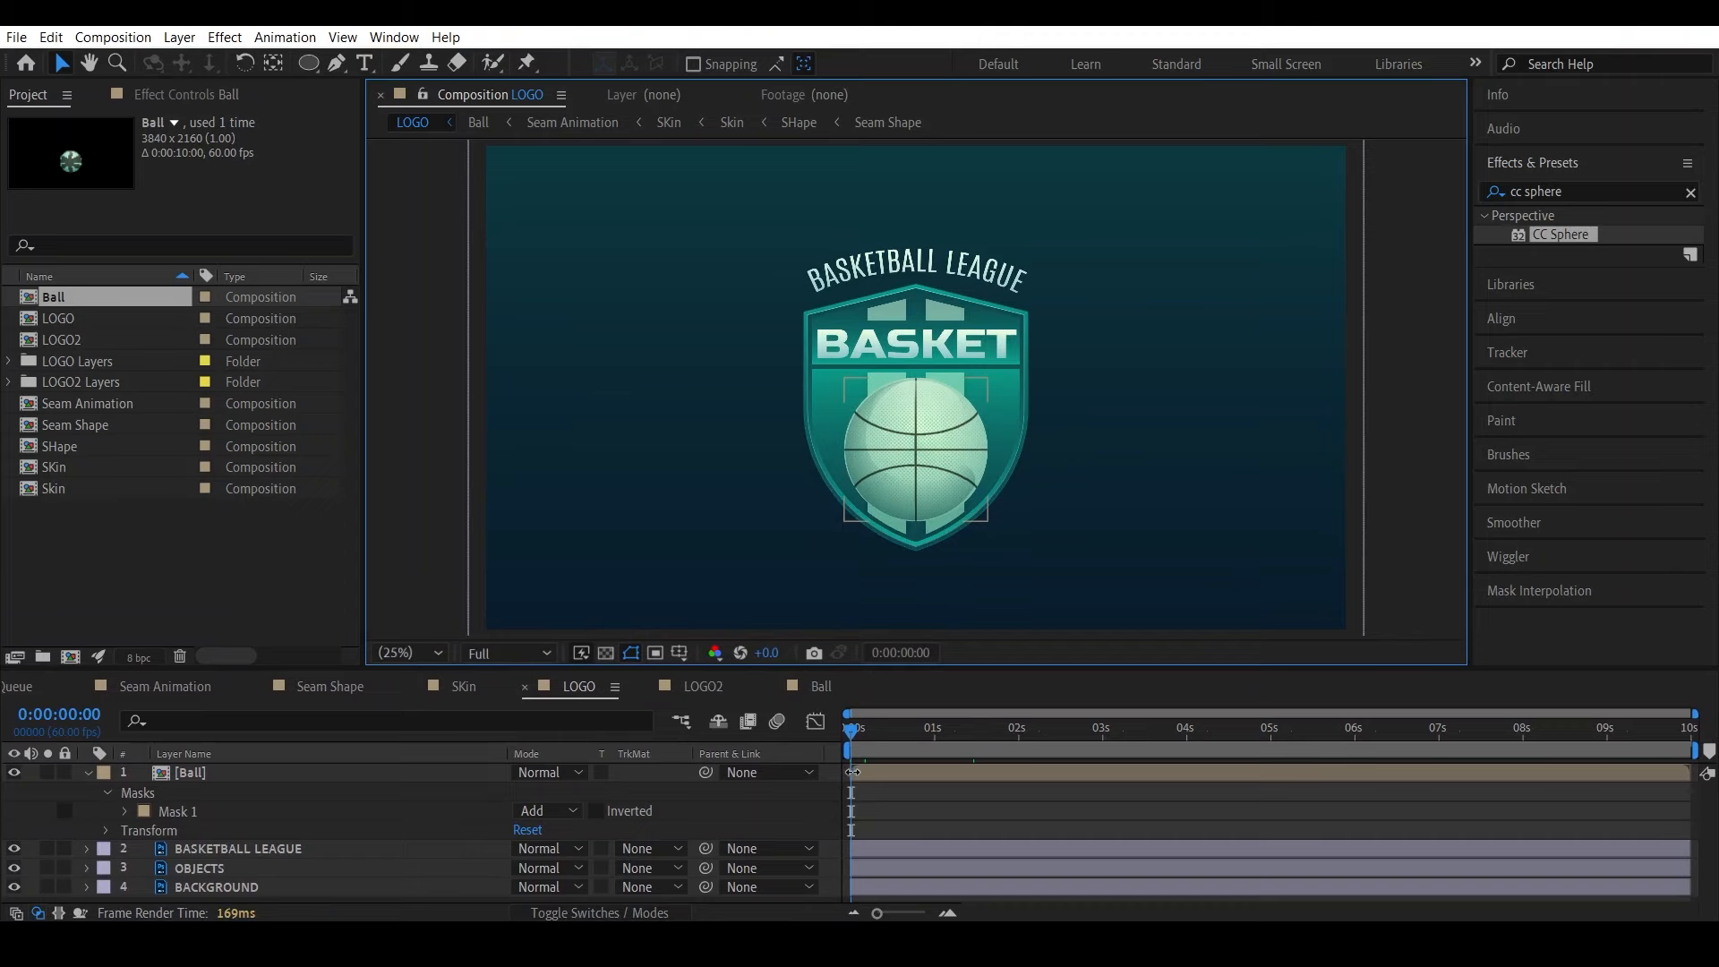
pyautogui.click(873, 774)
pyautogui.click(875, 801)
pyautogui.press('space')
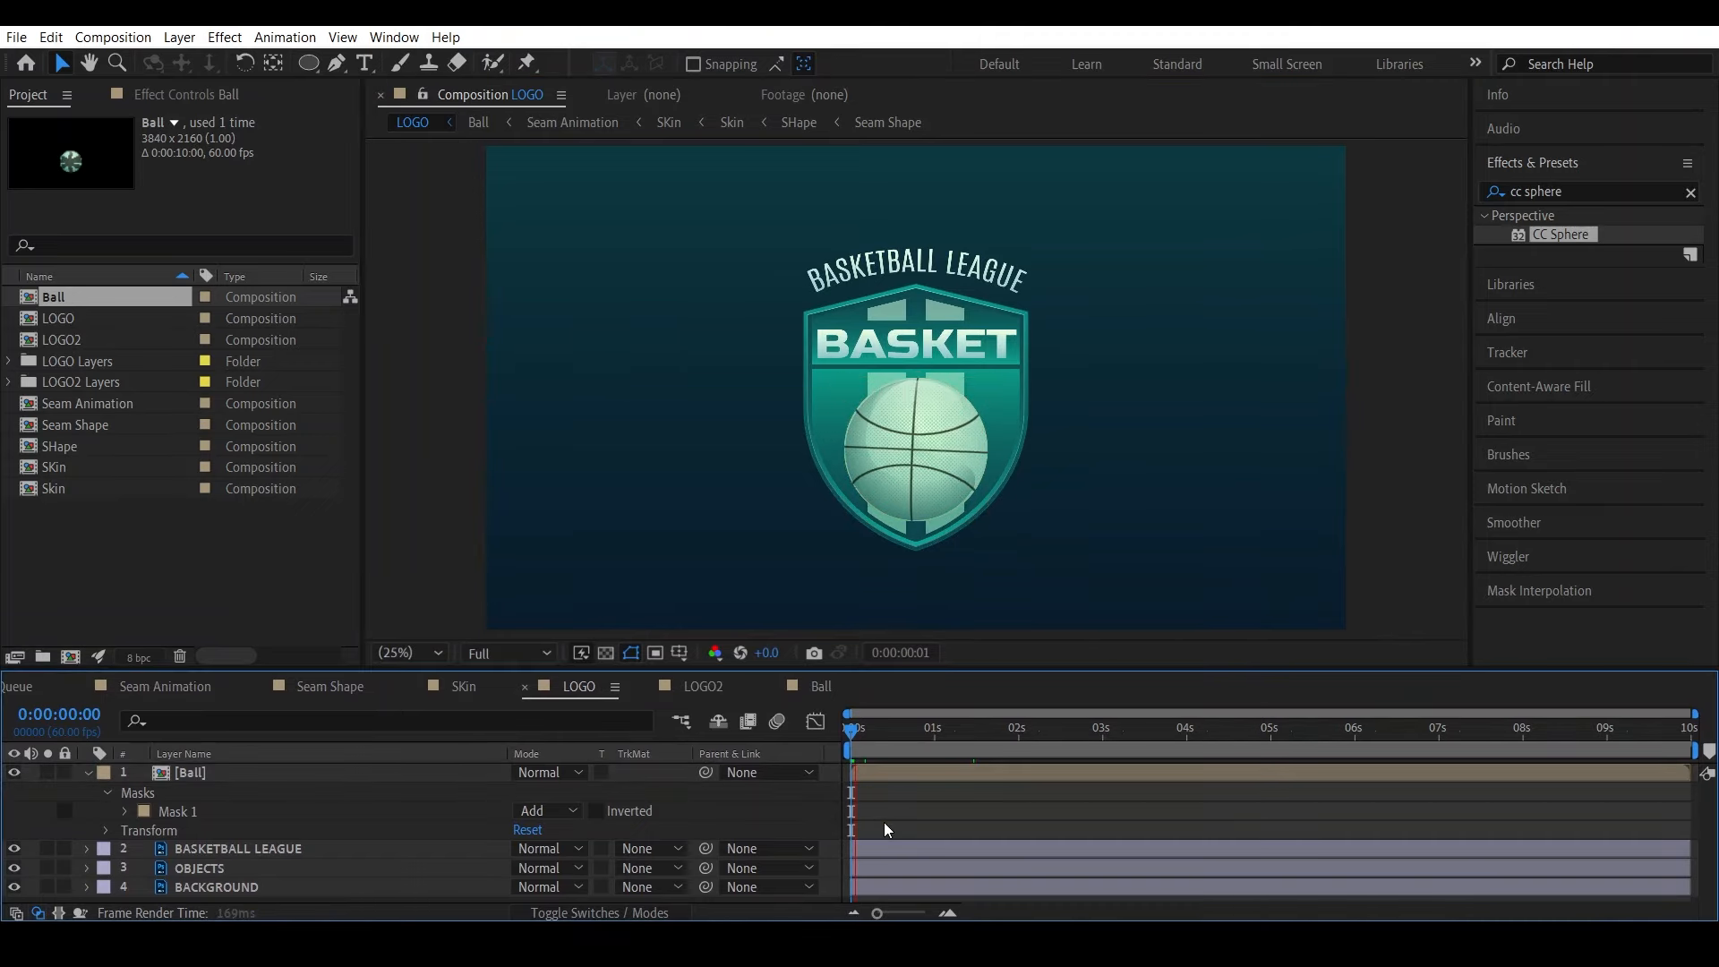
pyautogui.press('.')
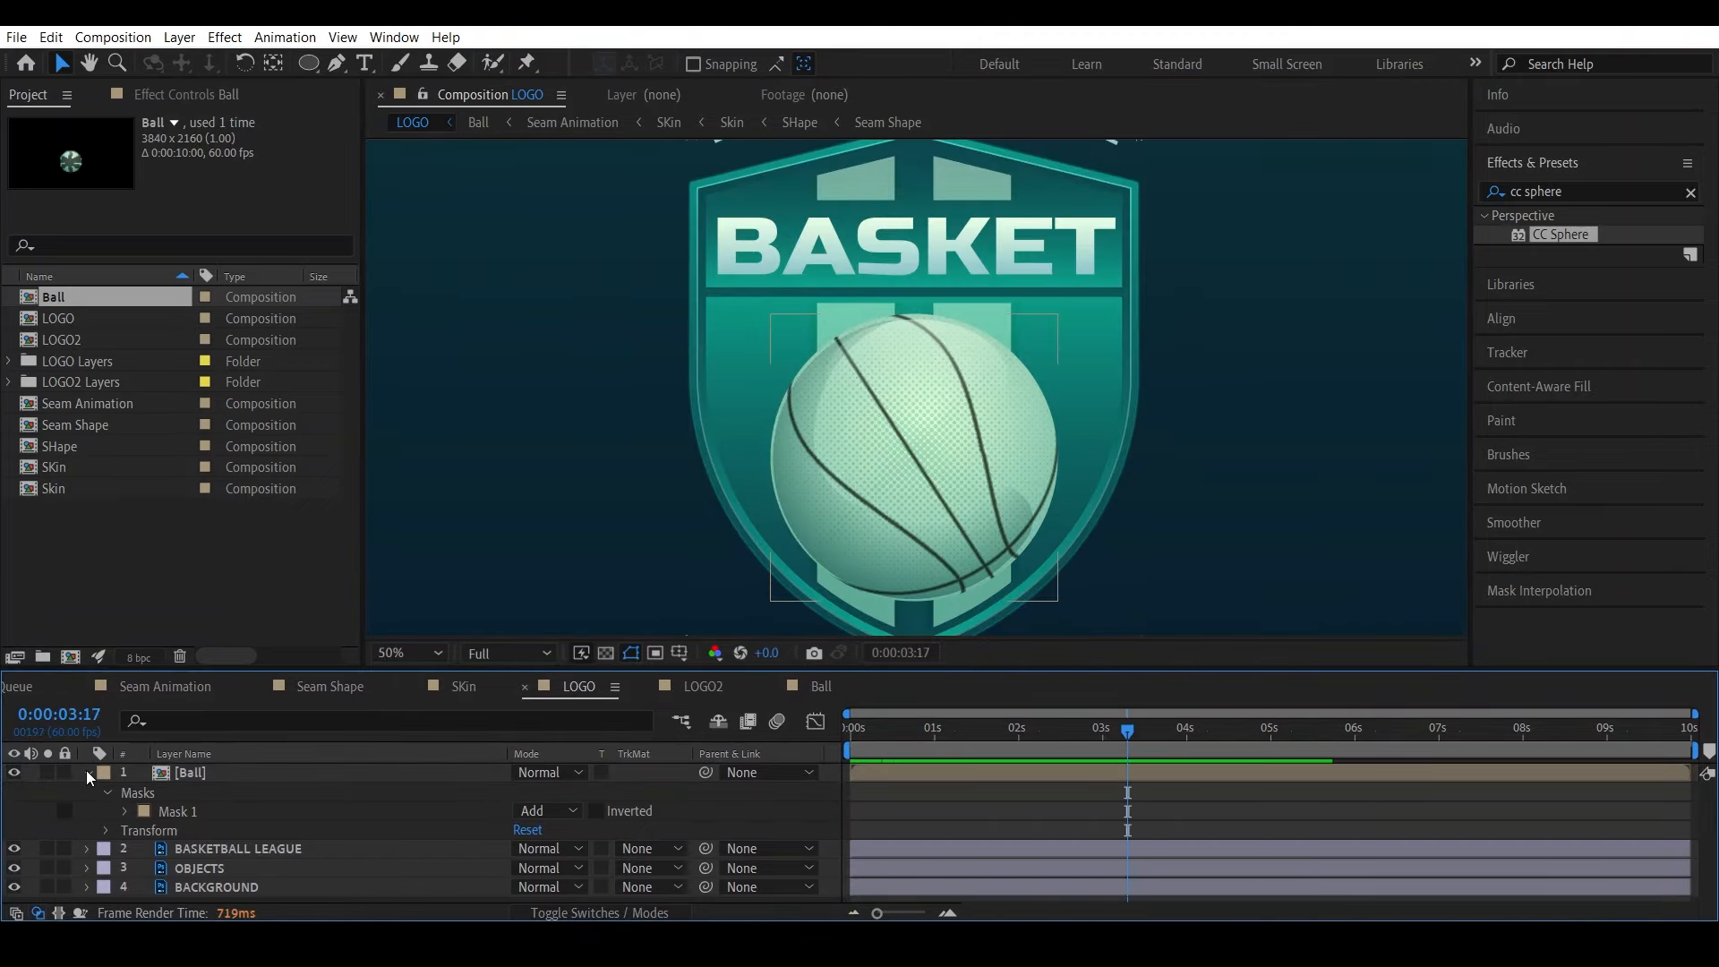
# Collapse the Ball layer's properties and fit the whole composition in the viewer
pyautogui.click(86, 772)
pyautogui.click(192, 771)
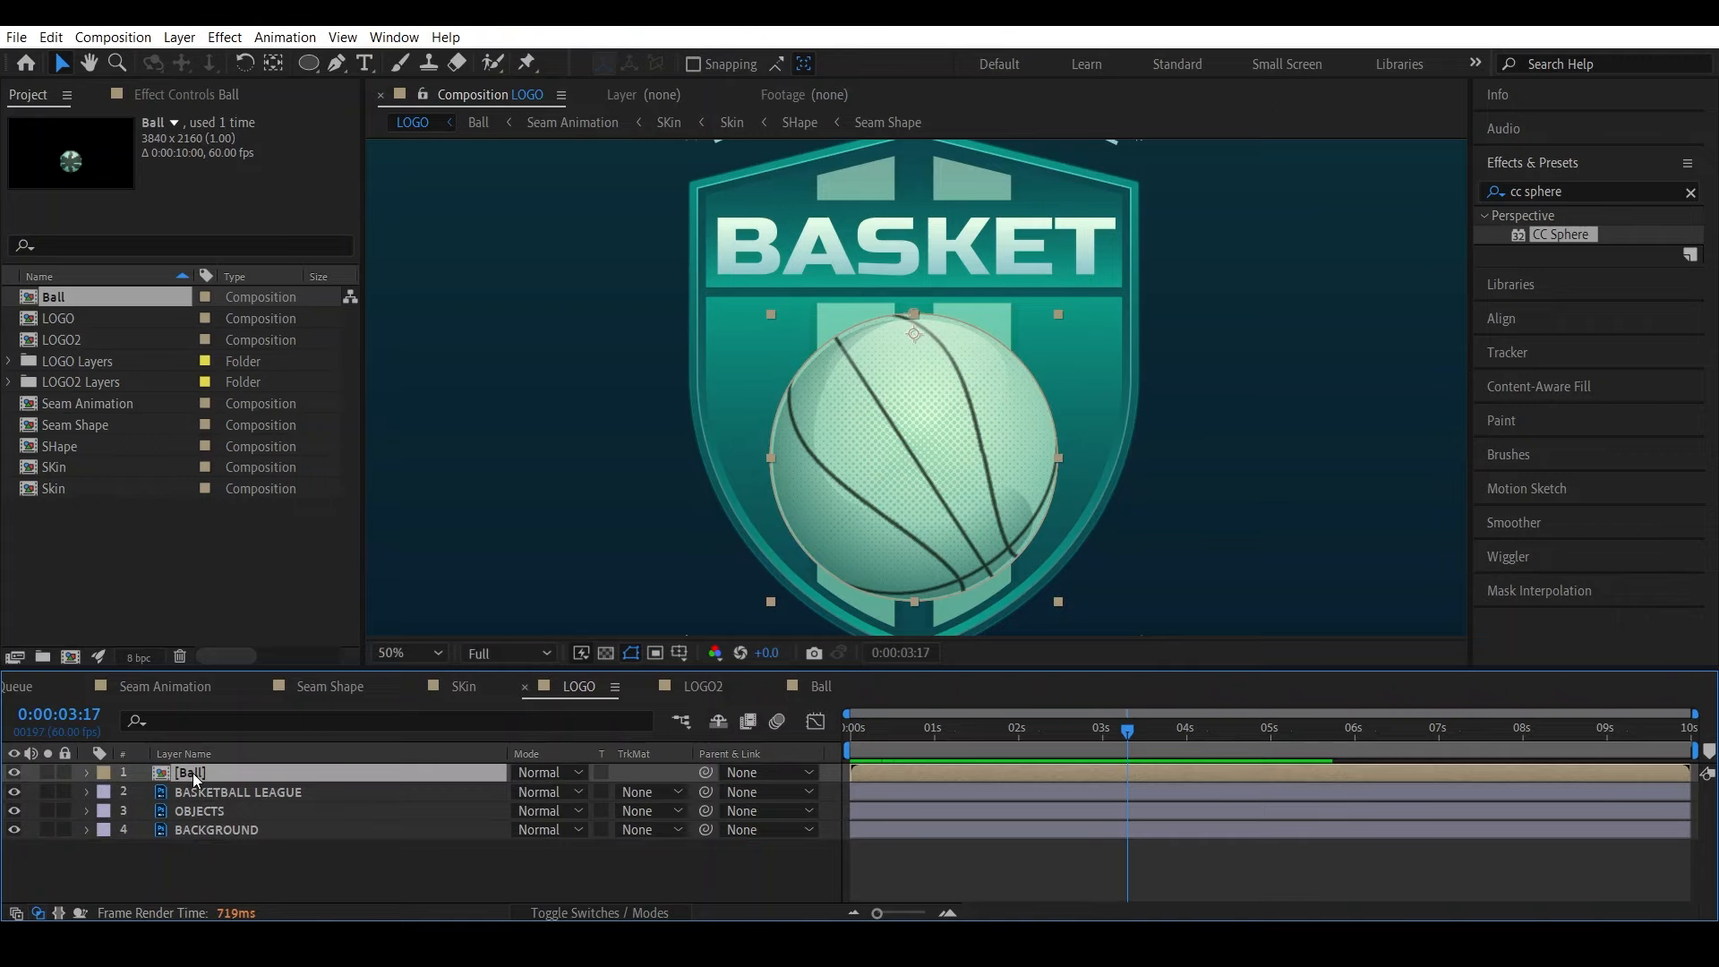
pyautogui.click(400, 651)
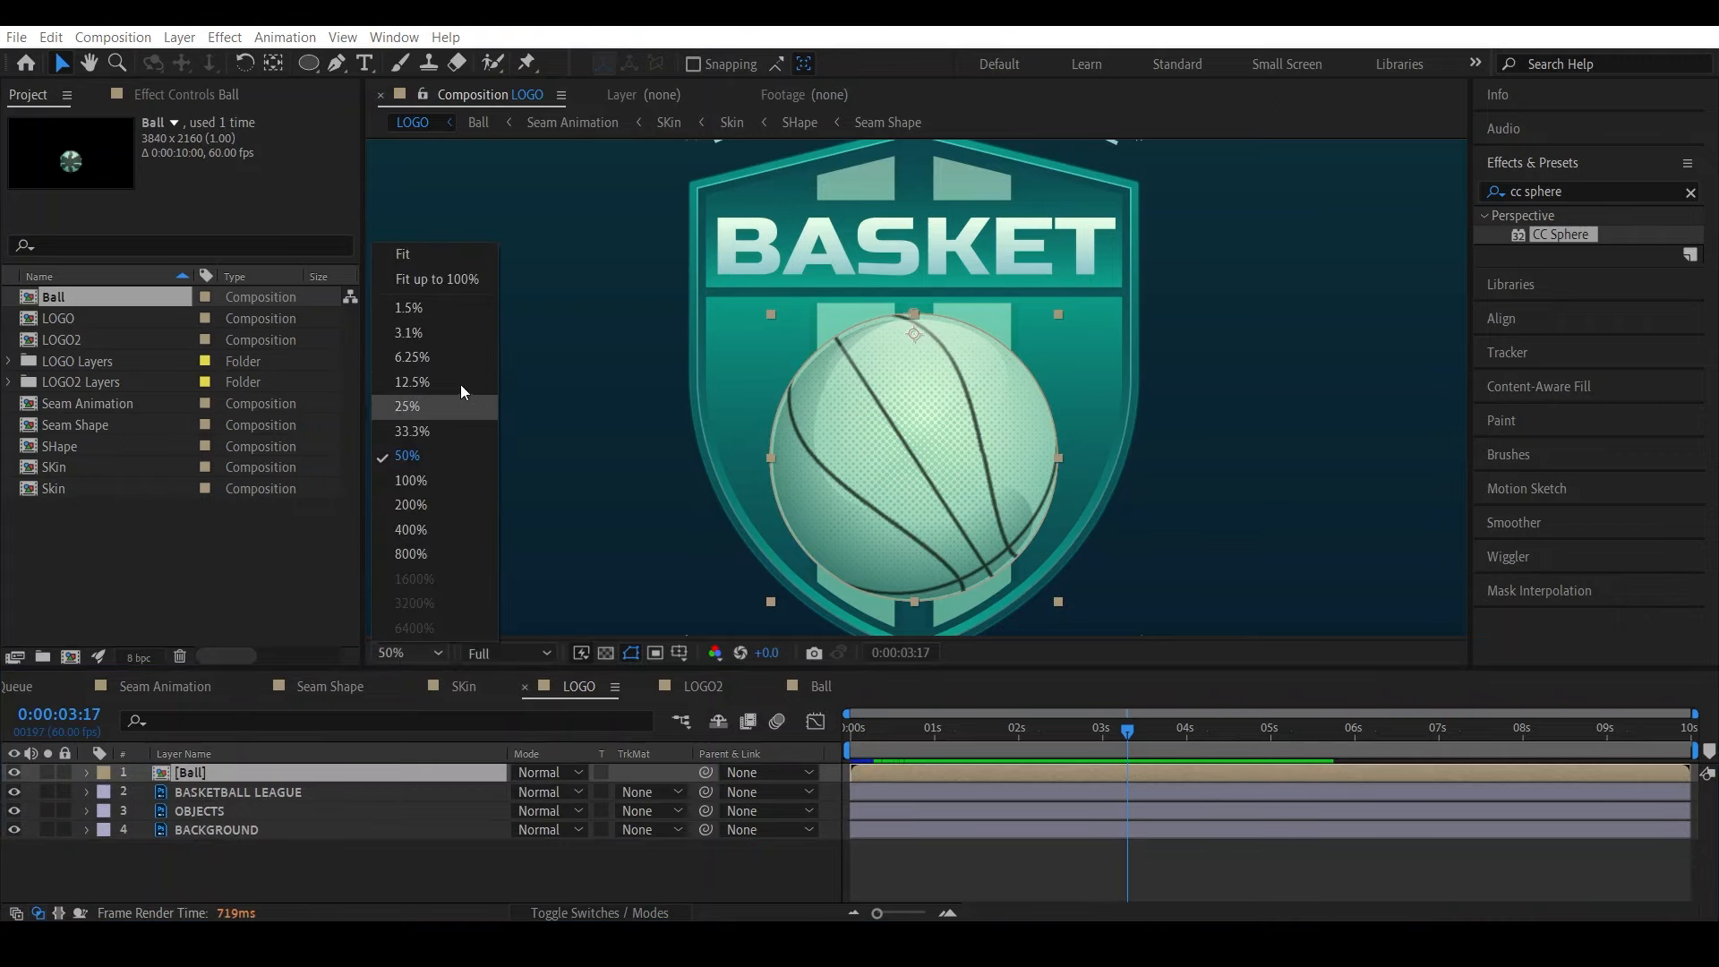
pyautogui.click(443, 260)
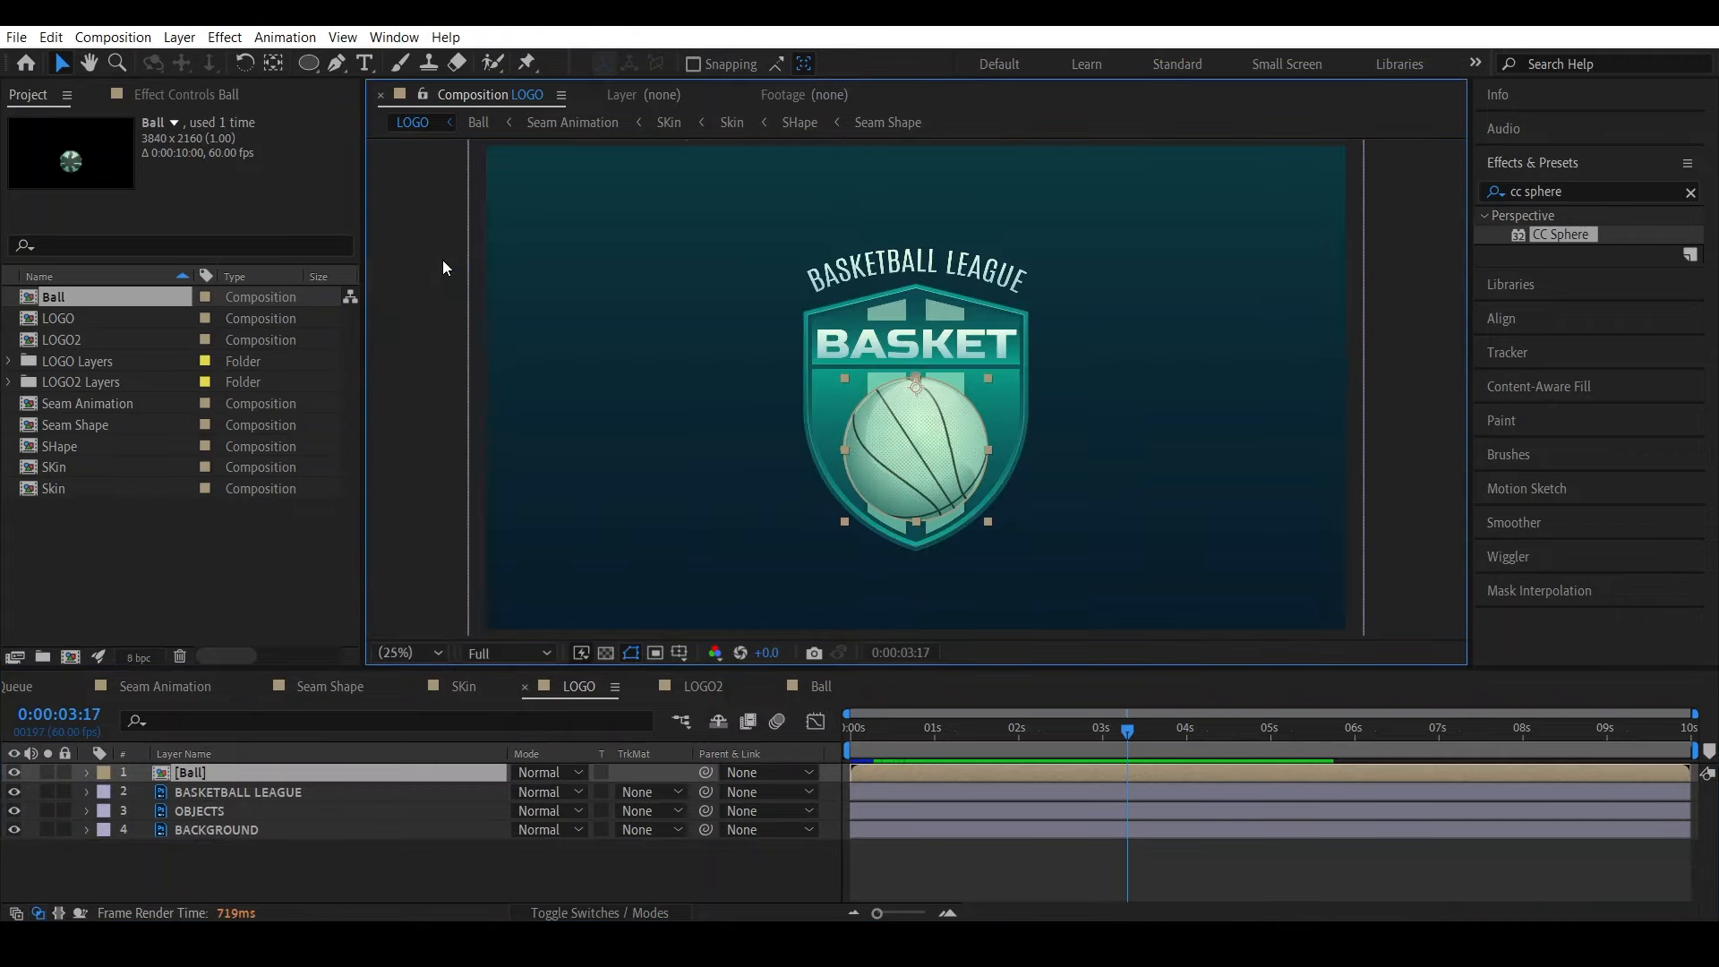
pyautogui.click(312, 881)
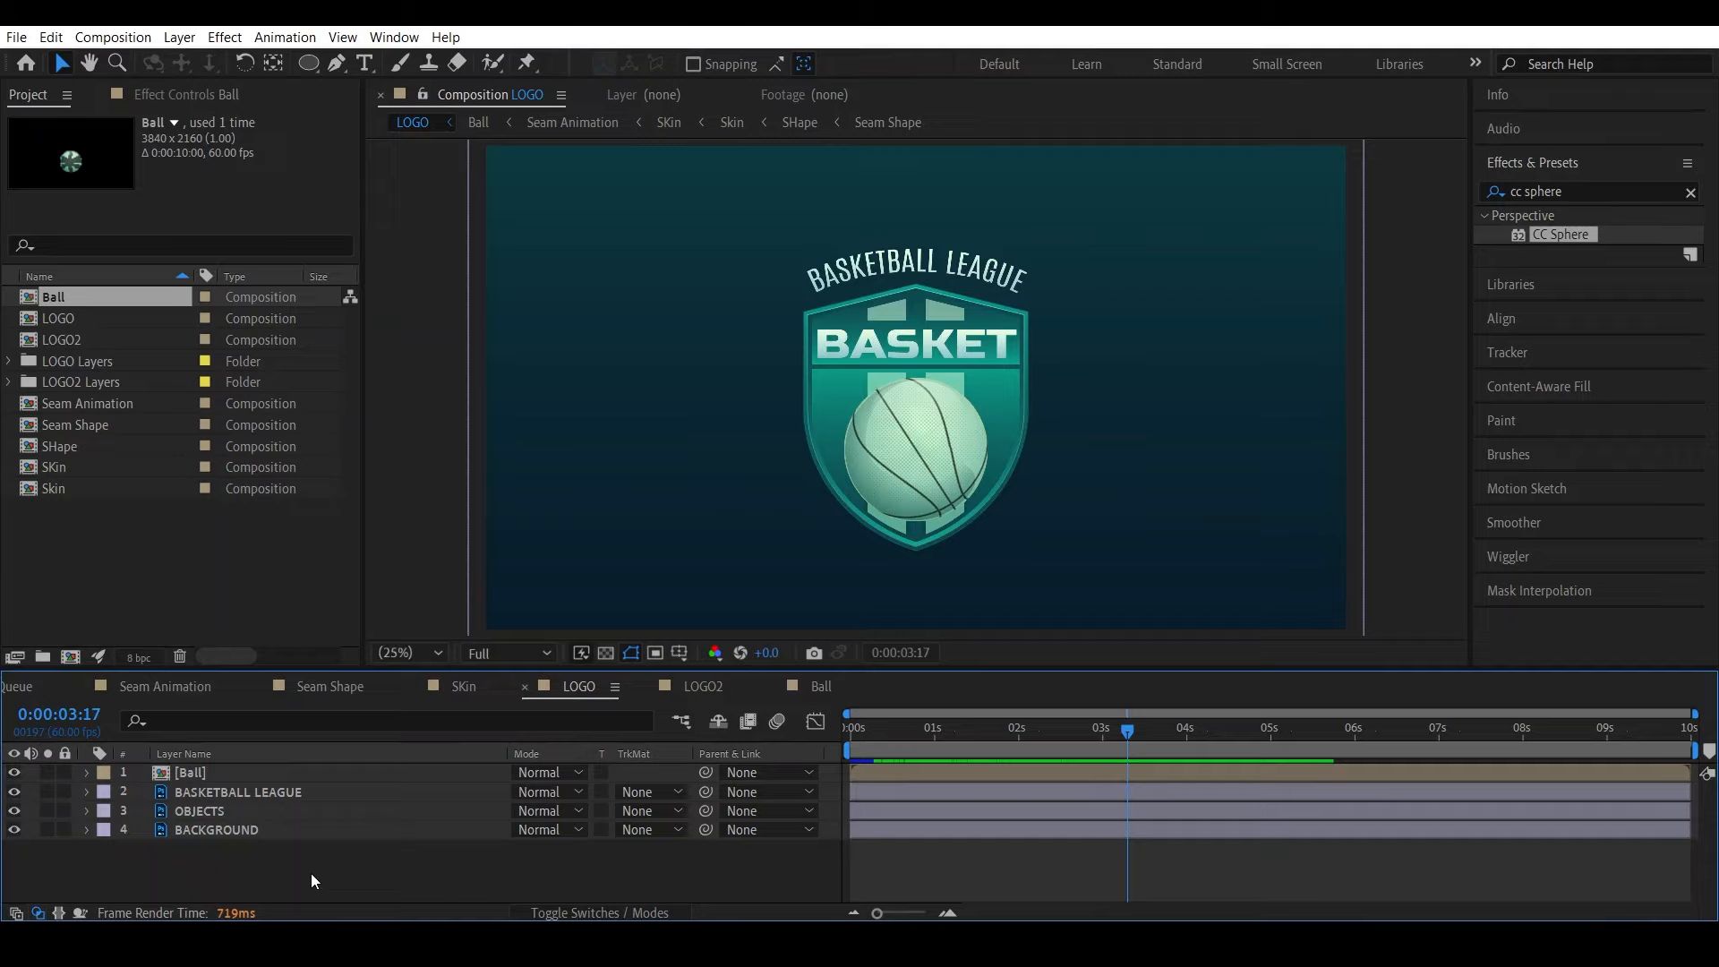
# Switch the OBJECTS layer's visibility off and on to check which artwork it contains, leaving it visible
pyautogui.click(213, 812)
pyautogui.click(13, 811)
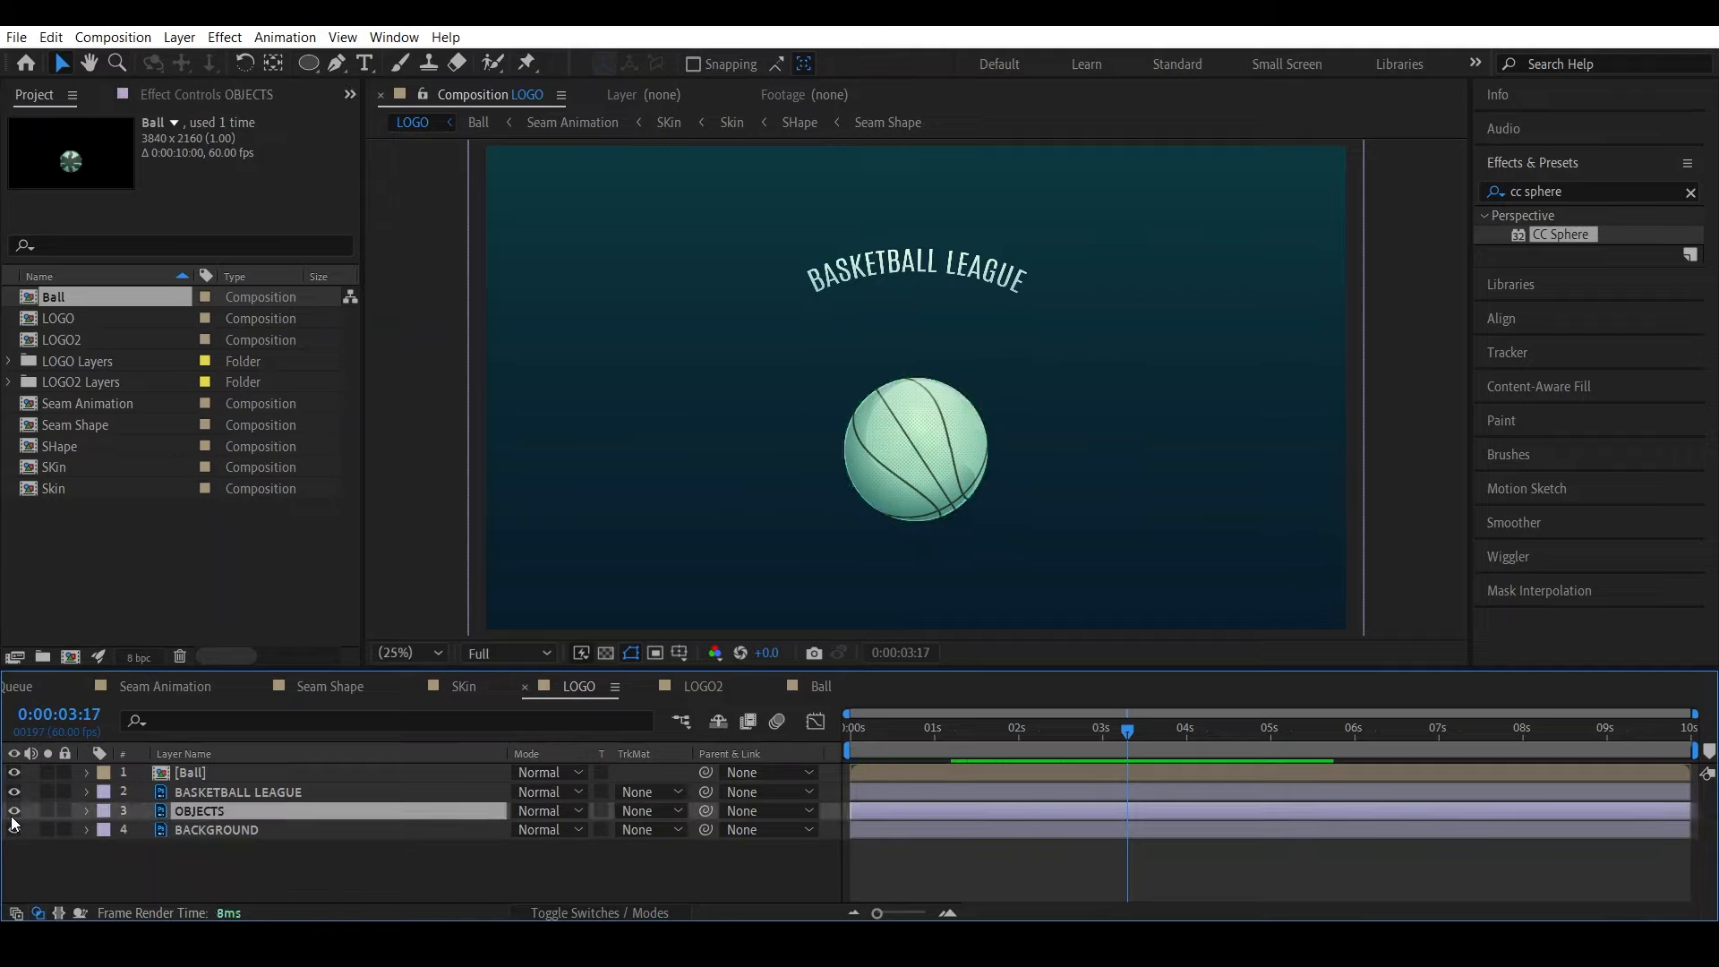
pyautogui.click(13, 810)
pyautogui.click(13, 810)
pyautogui.click(14, 811)
pyautogui.click(14, 810)
pyautogui.click(13, 811)
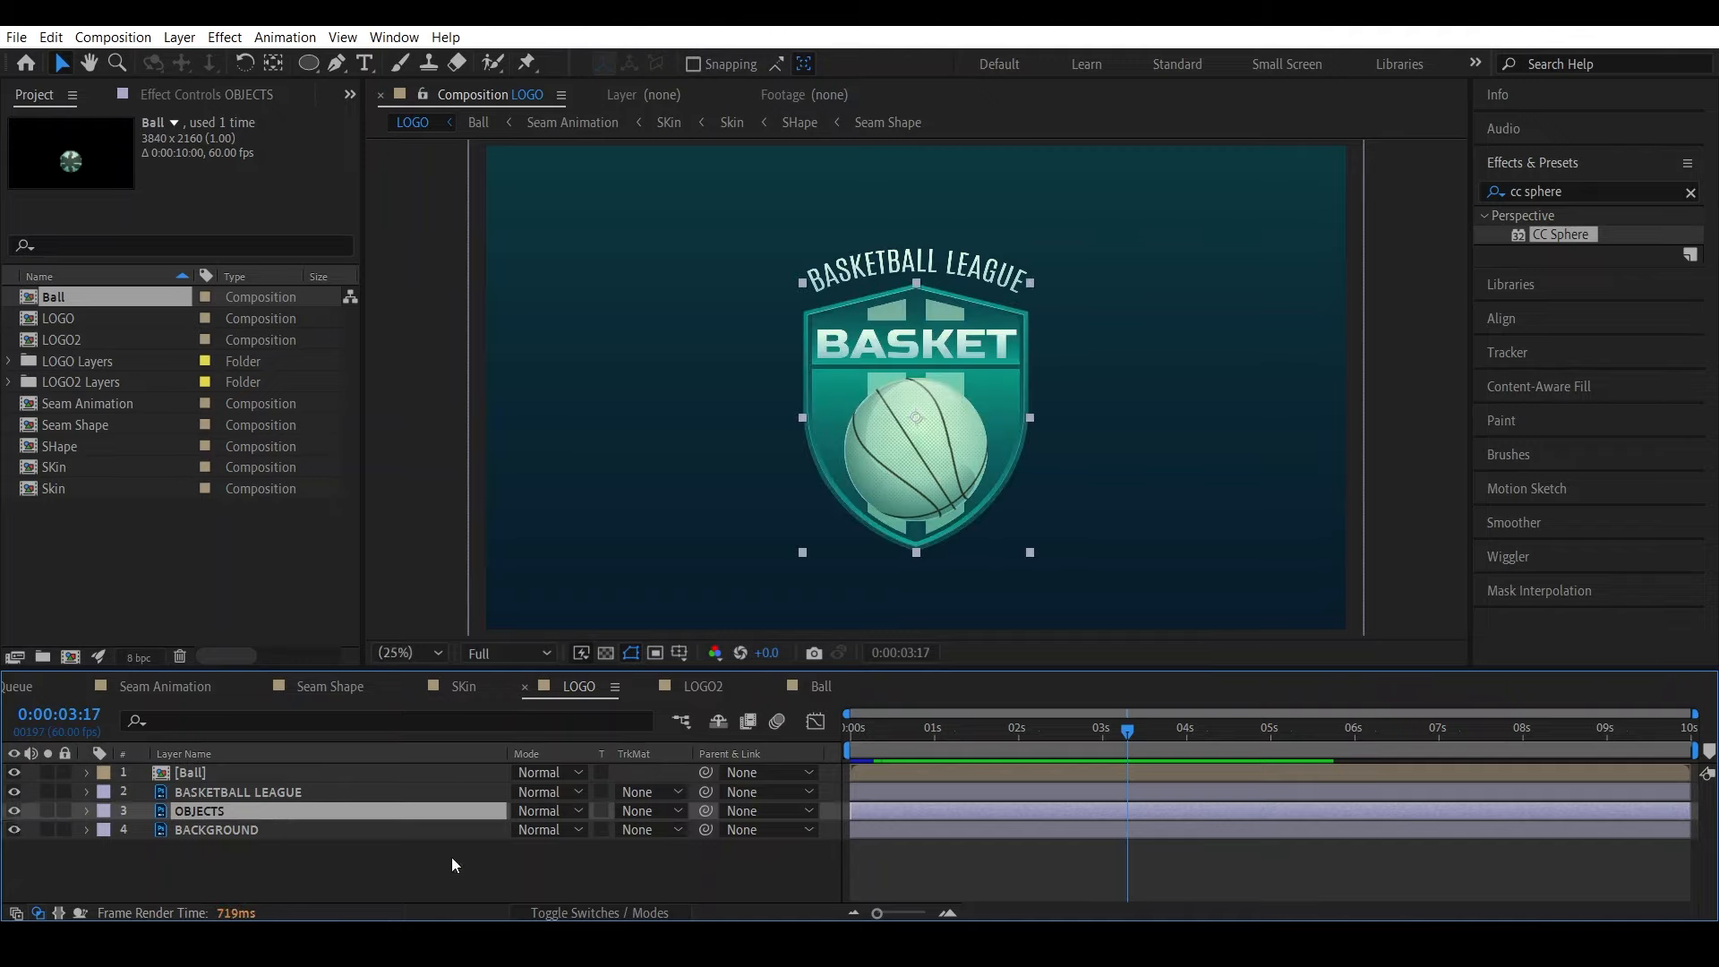
# Make the OBJECTS layer 3D with its rotation properties shown, trying out rotations and undoing those trial changes
pyautogui.click(550, 914)
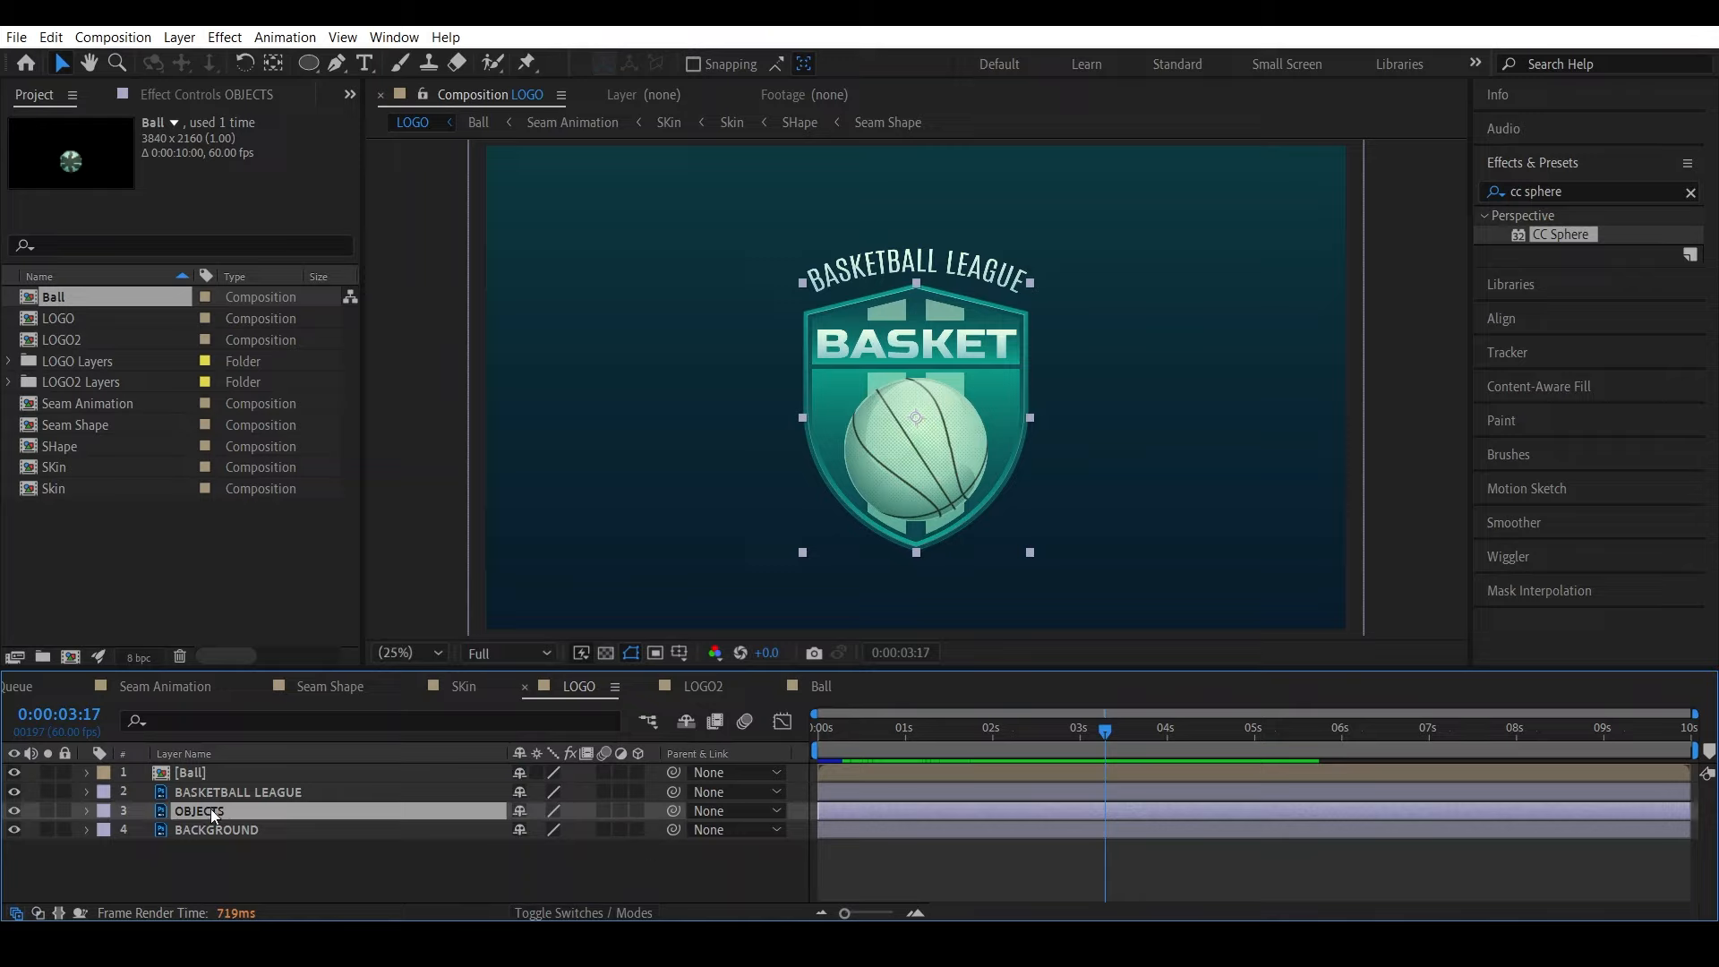
pyautogui.press('r')
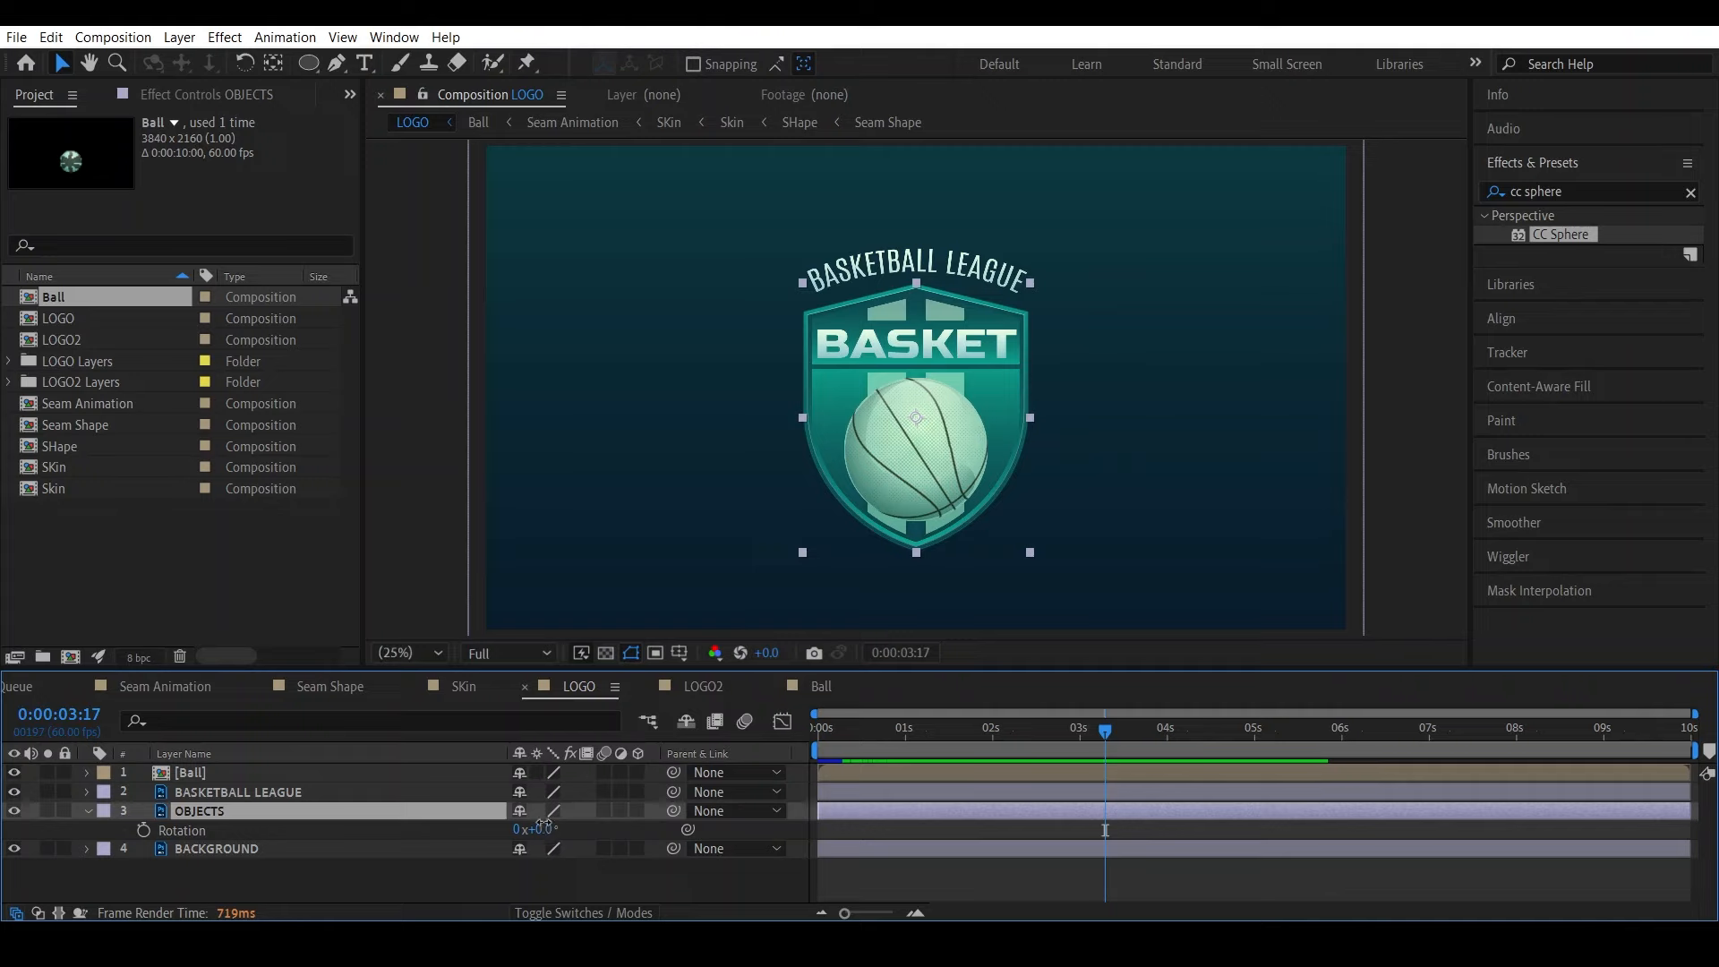
pyautogui.moveTo(542, 829); pyautogui.dragTo(589, 826)
pyautogui.hotkey('ctrl', 'z')
pyautogui.click(638, 811)
pyautogui.moveTo(547, 867); pyautogui.dragTo(708, 881)
pyautogui.hotkey('ctrl', 'z')
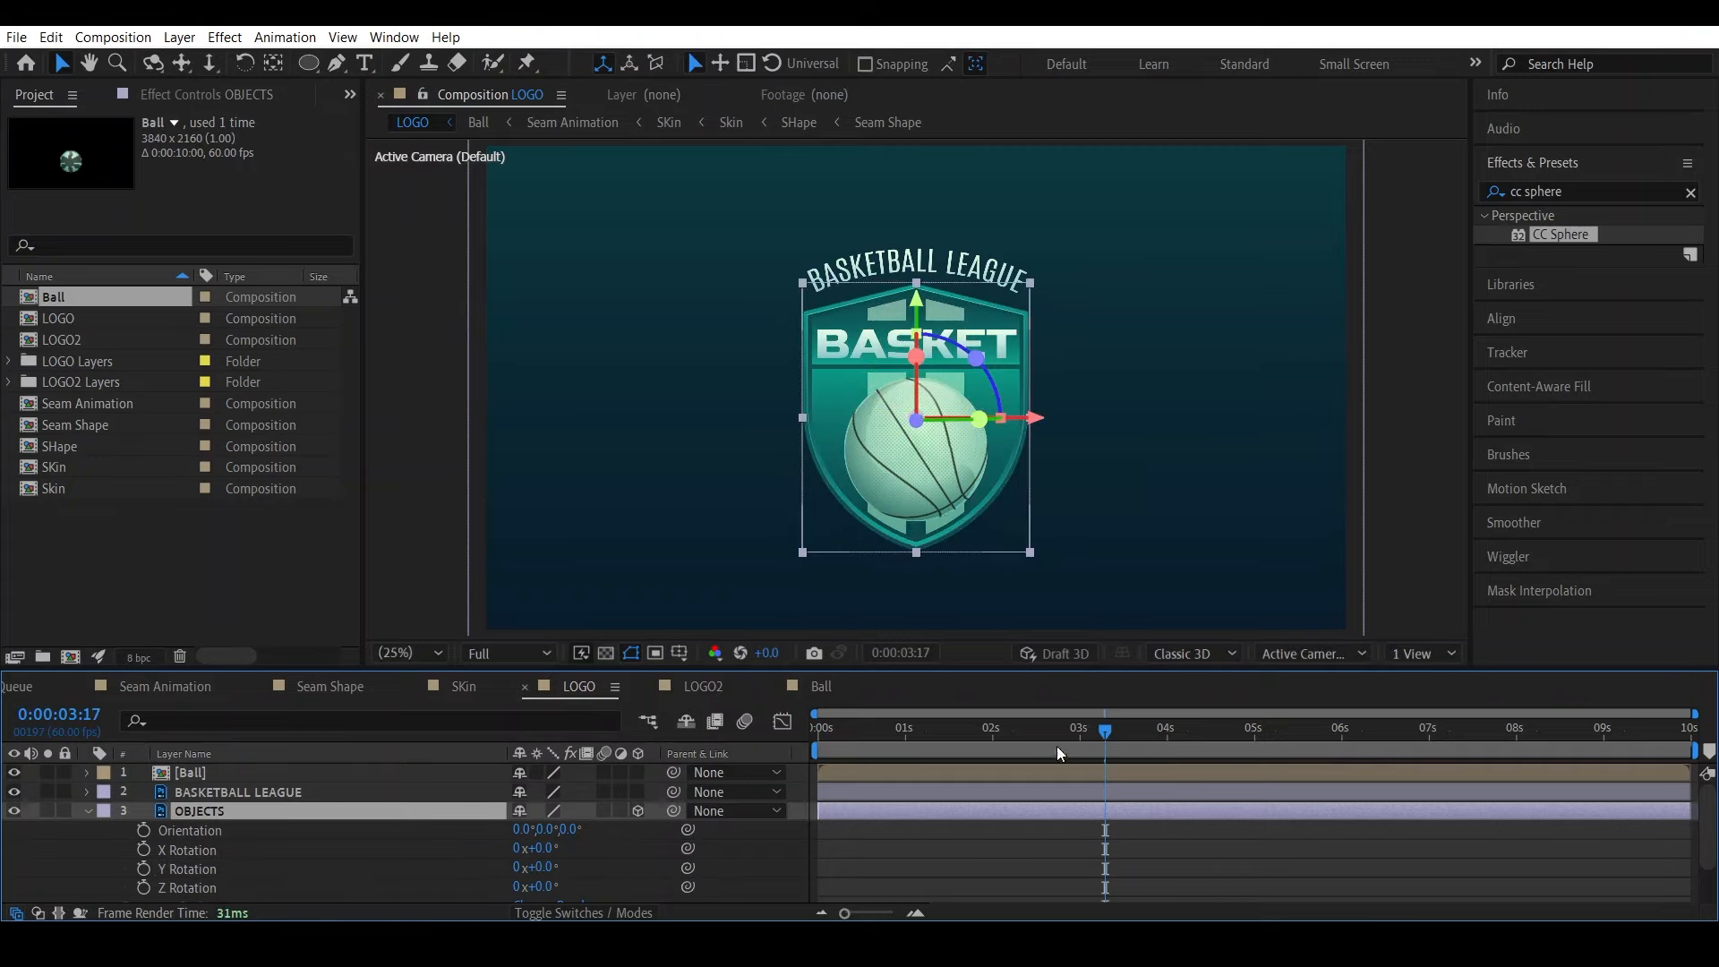
# Keyframe the OBJECTS layer's Y Rotation from 180° at 0:00:00:00 to 0° at 0:00:01:00
pyautogui.moveTo(1038, 746); pyautogui.dragTo(906, 756)
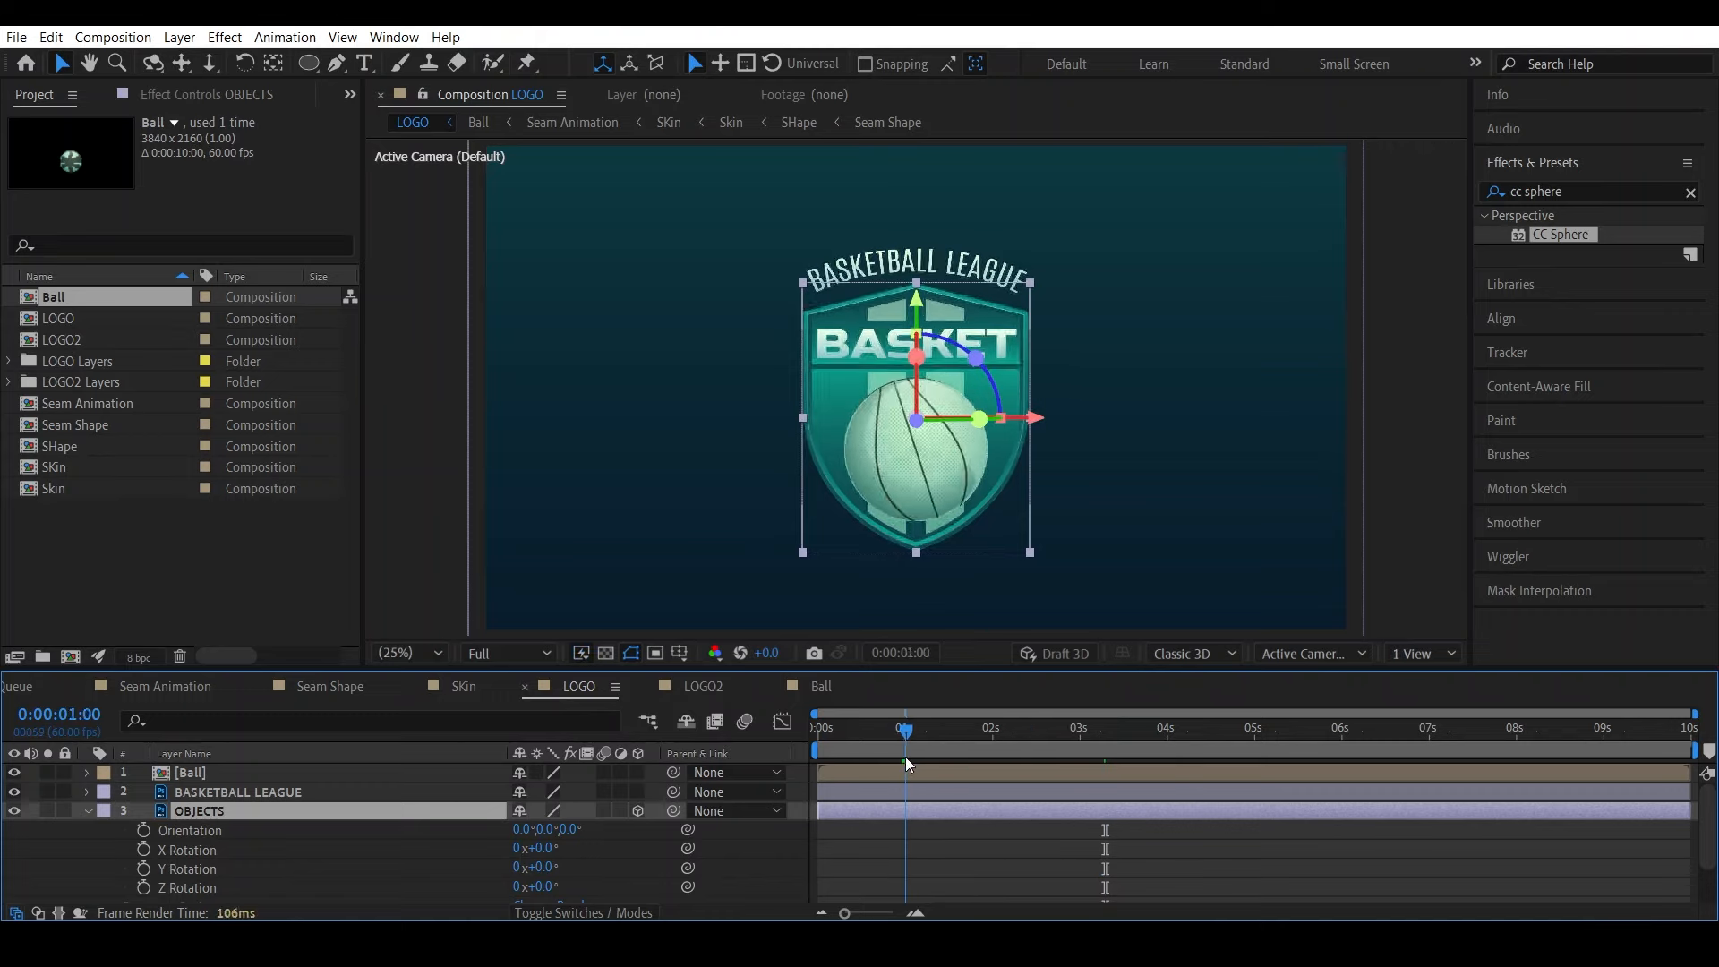
pyautogui.click(144, 868)
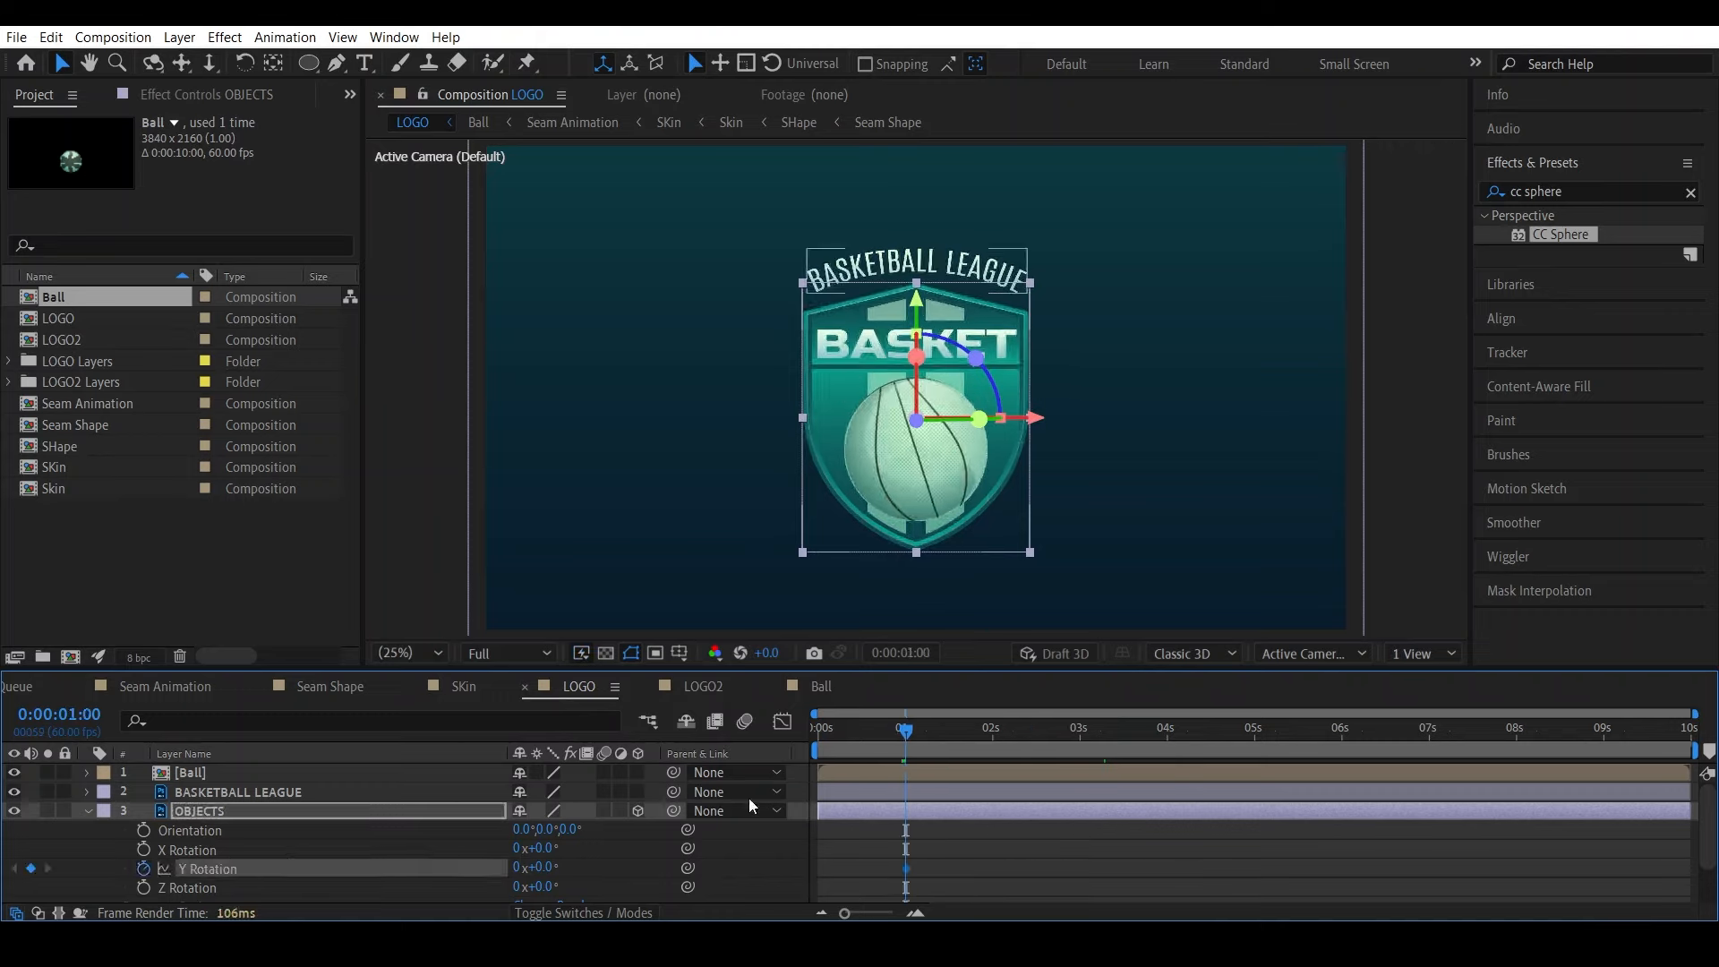
pyautogui.click(819, 739)
pyautogui.click(548, 869)
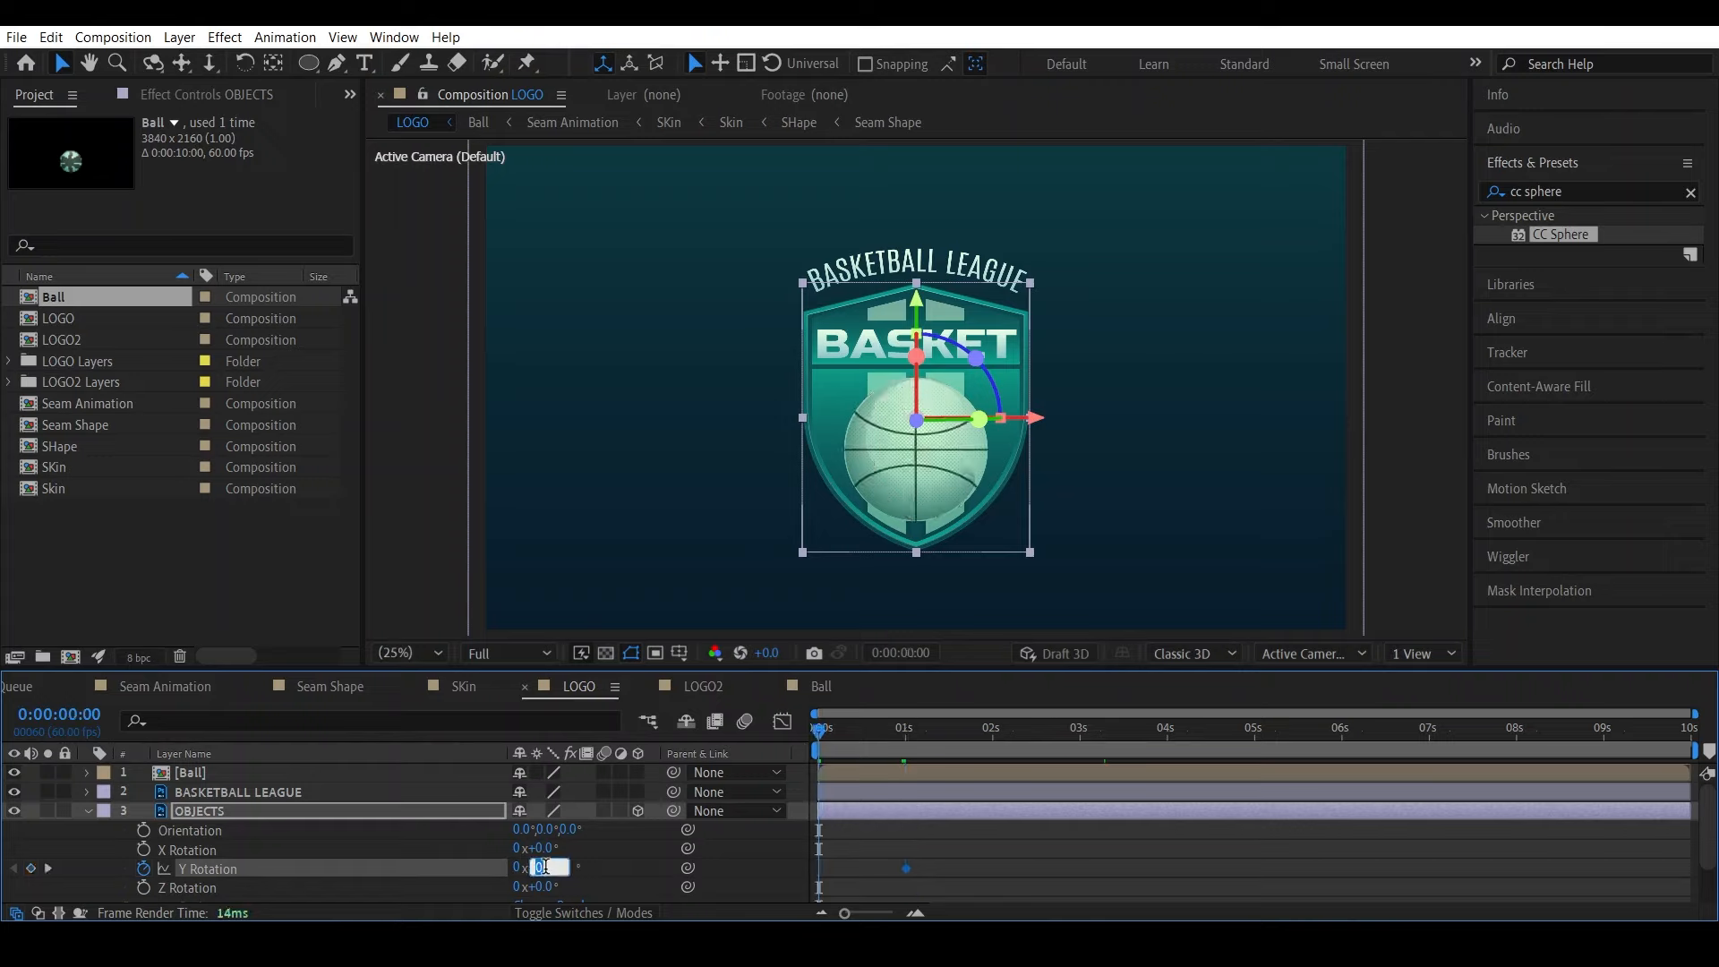
pyautogui.write('180')
pyautogui.press('Return')
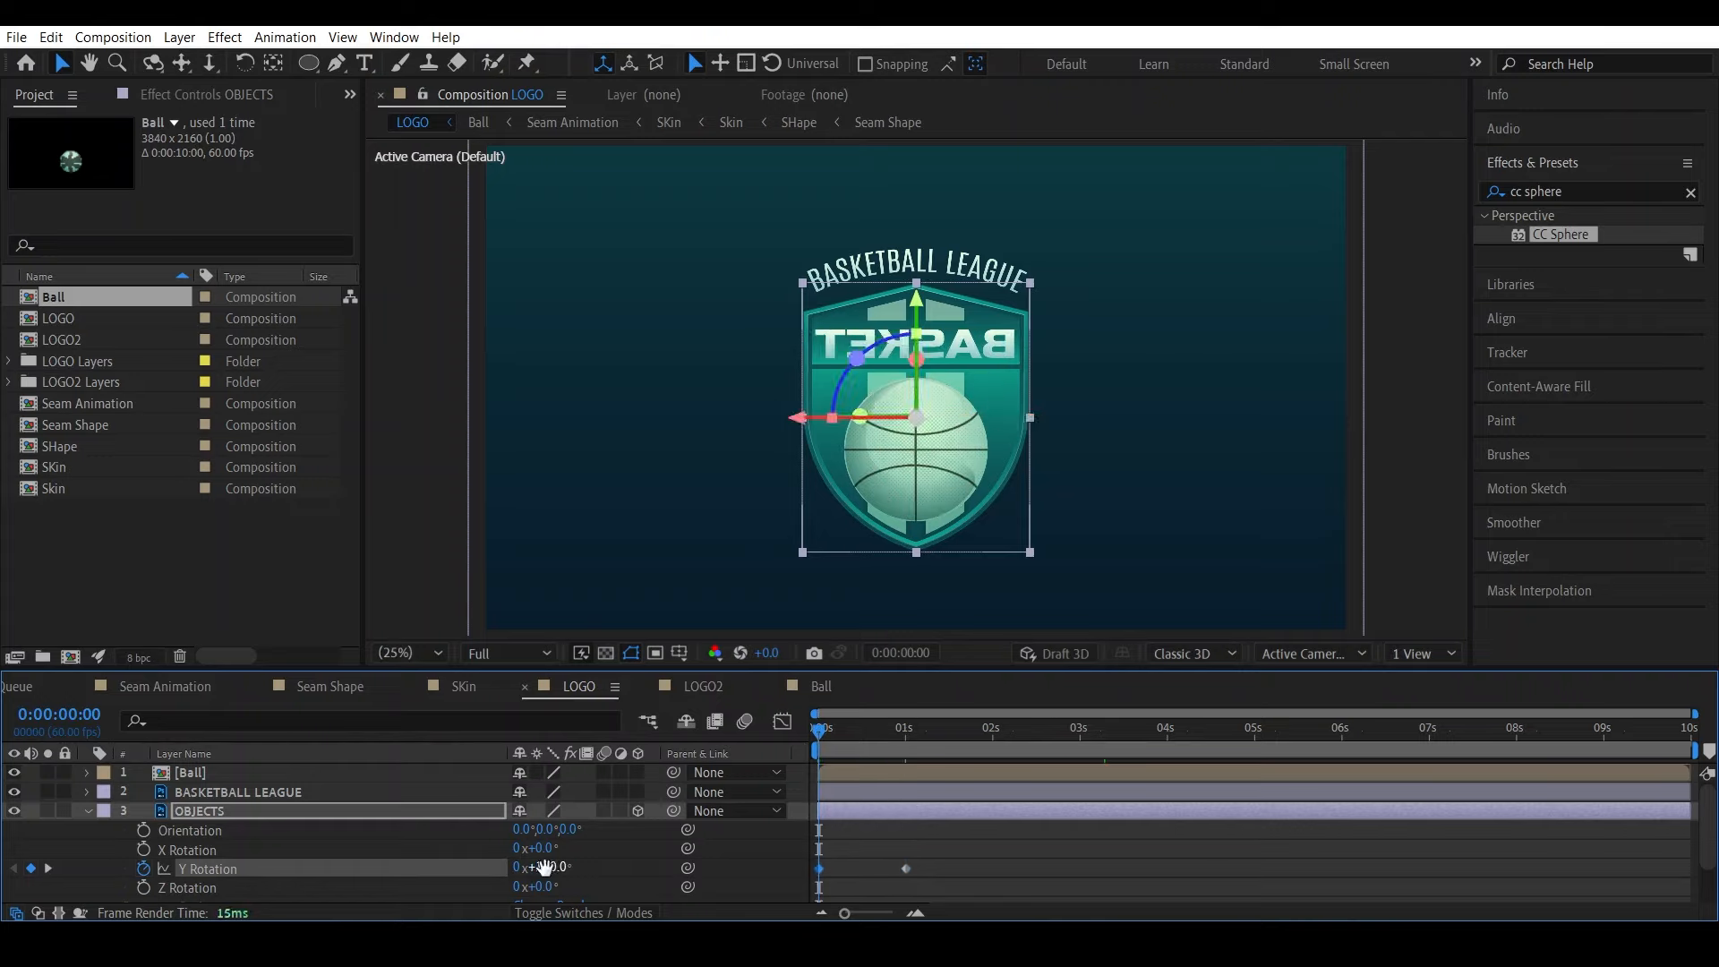
# Preview the shield's rotation, hide the Ball layer, and preview the rotation again from the start
pyautogui.press('space')
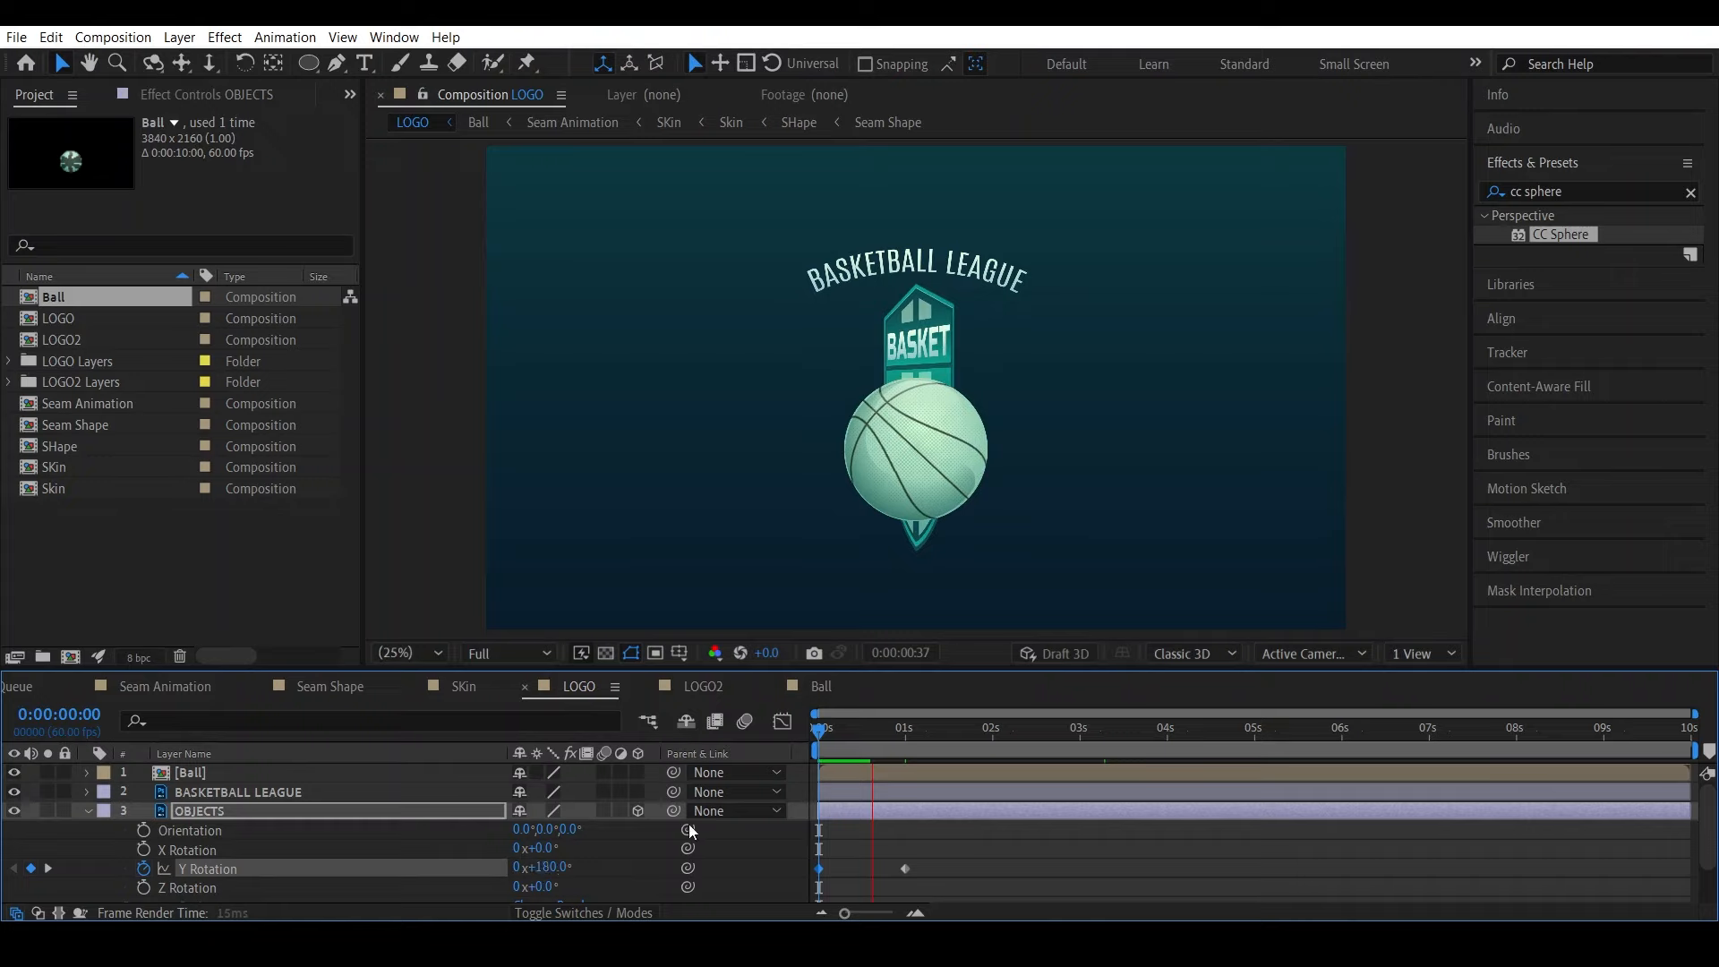
pyautogui.press('space')
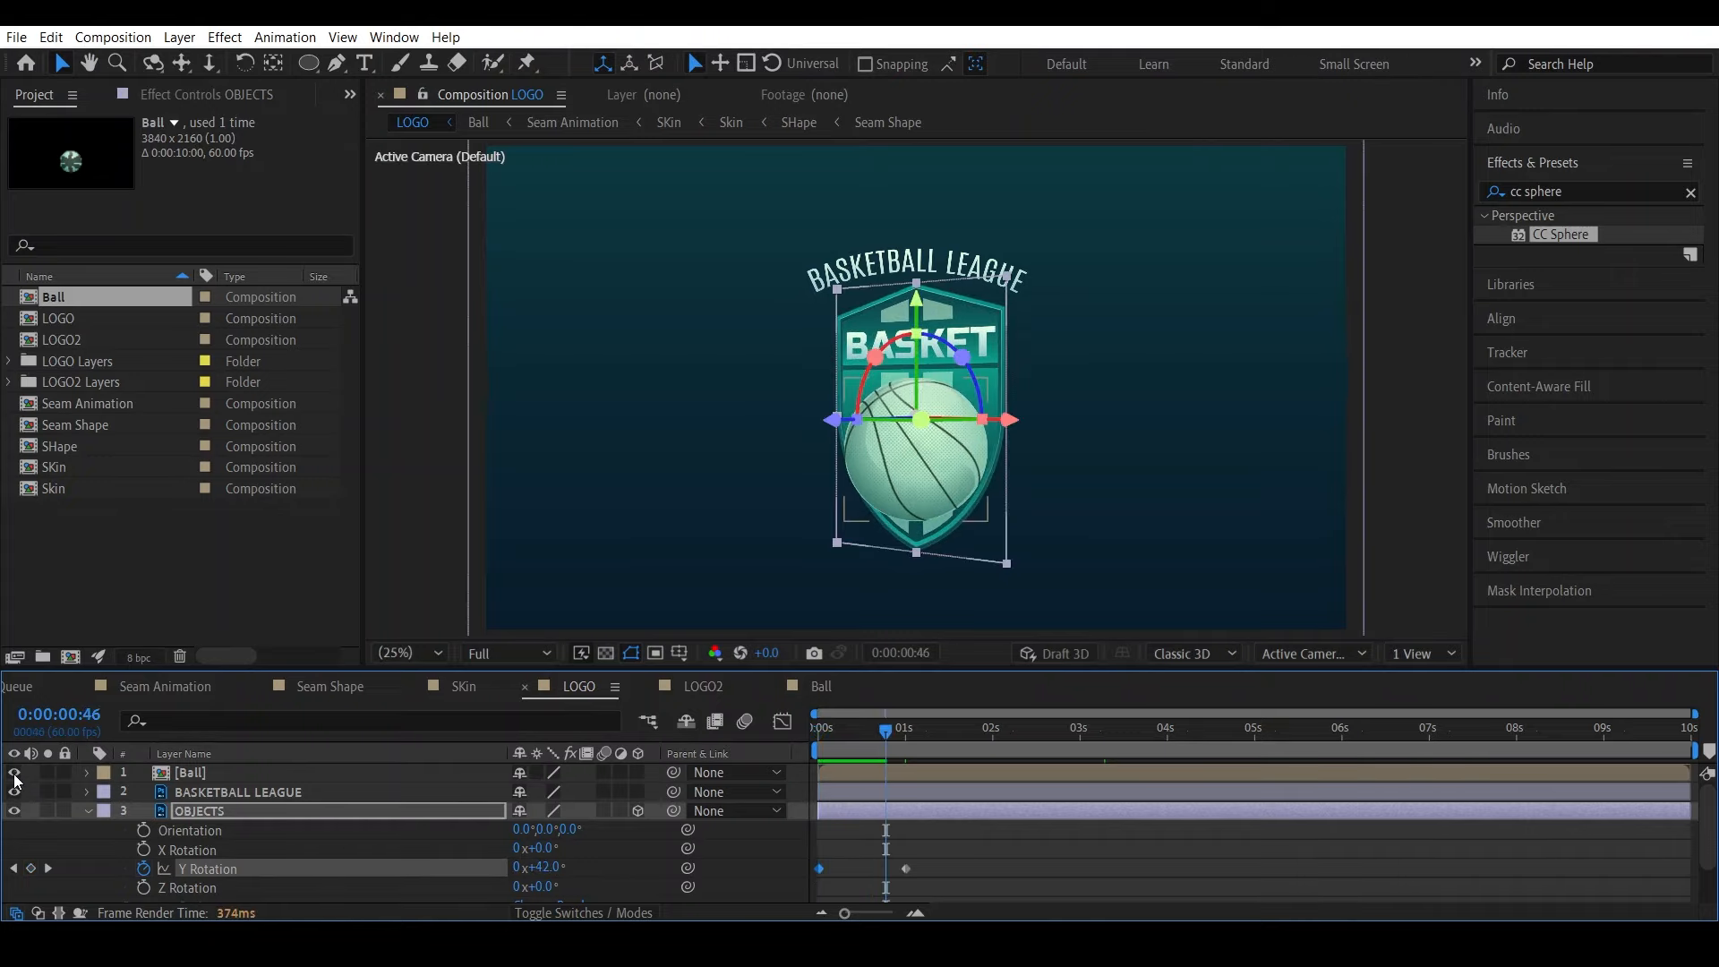
pyautogui.click(14, 773)
pyautogui.moveTo(872, 735); pyautogui.dragTo(818, 736)
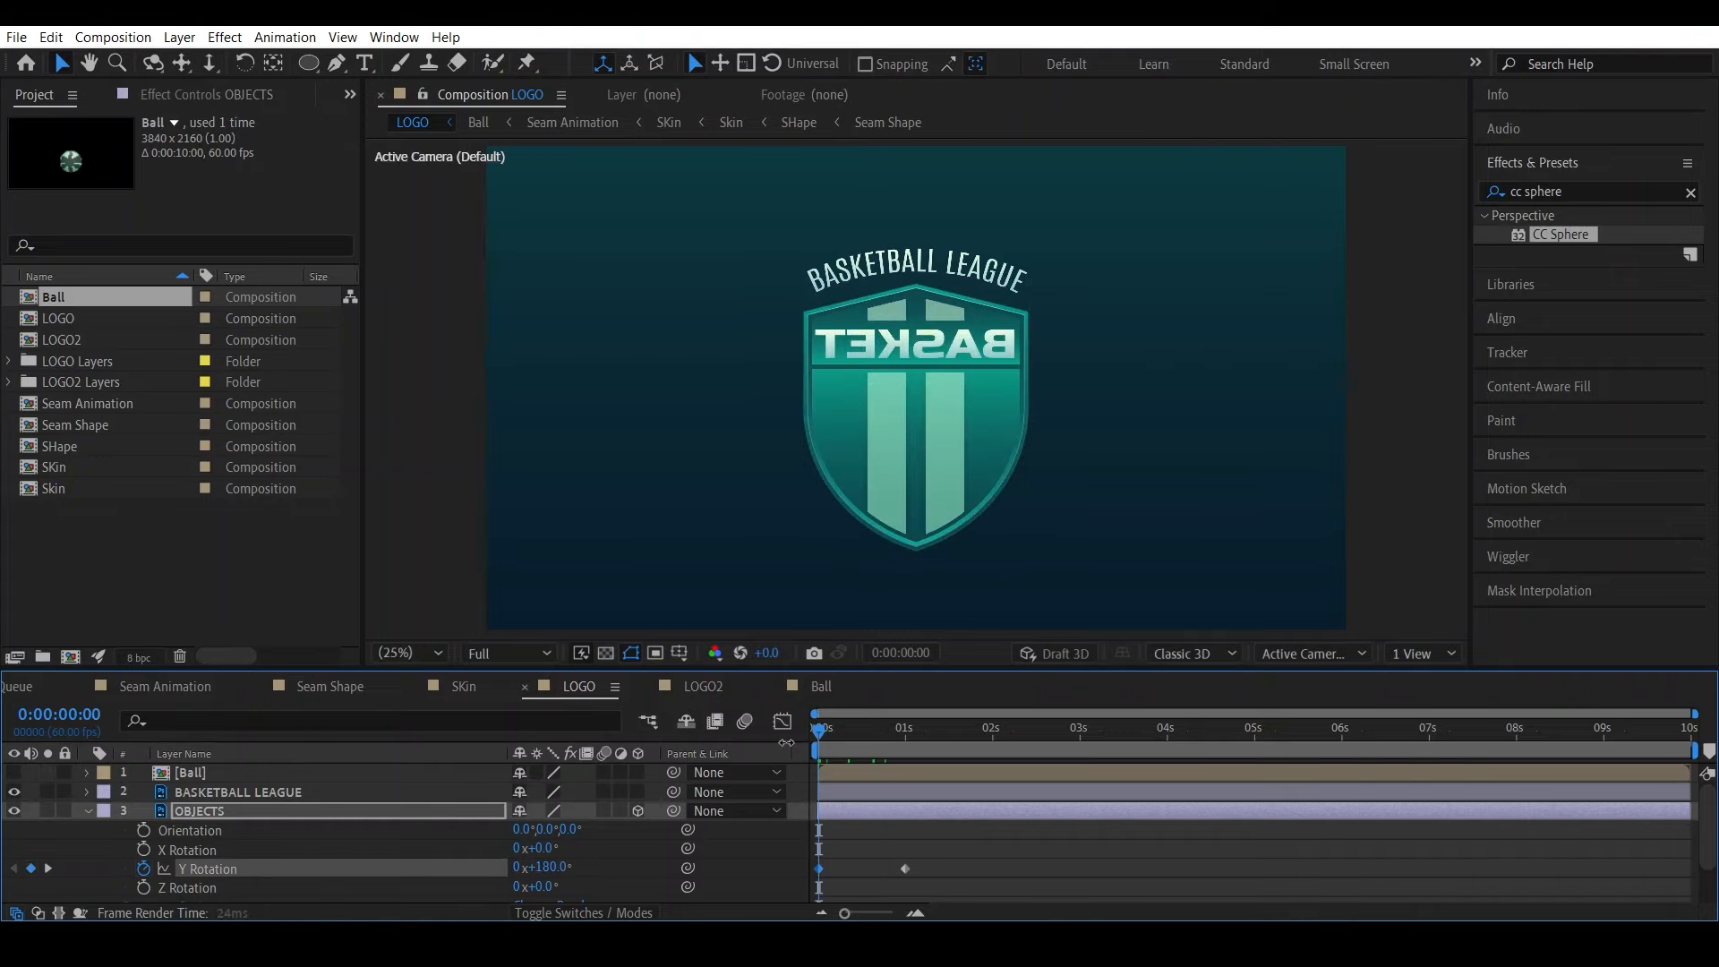
pyautogui.press('space')
pyautogui.press('space')
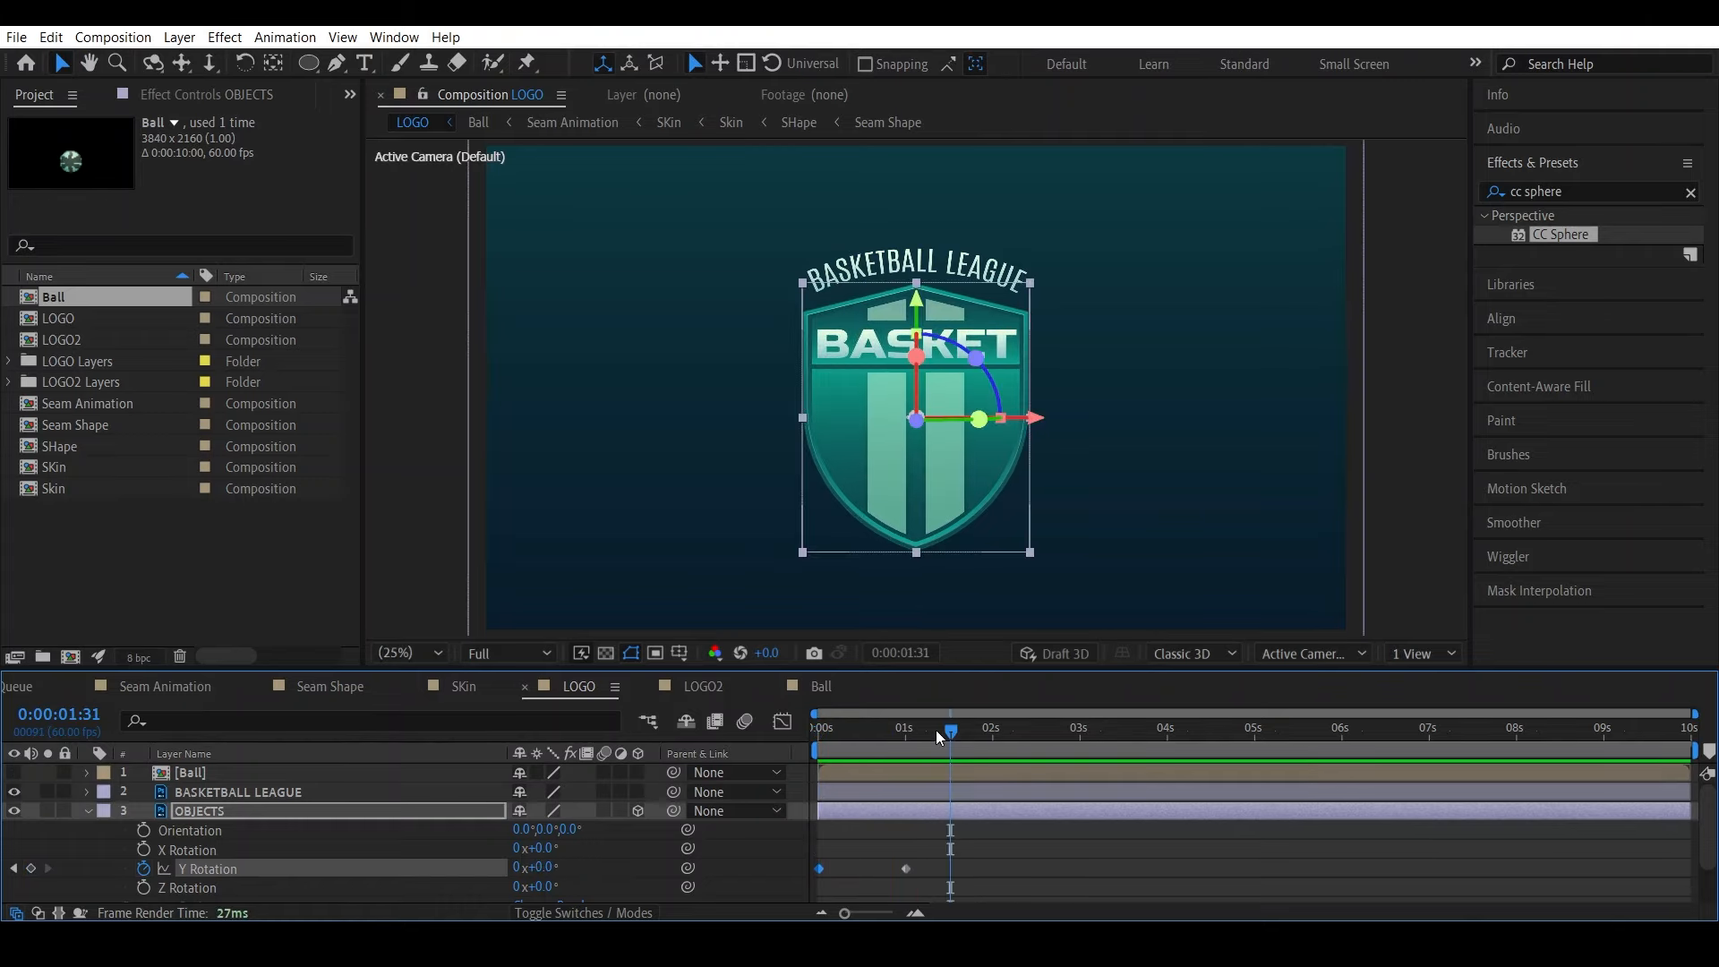
# Keyframe the OBJECTS layer's Scale from 0% at 0:00:00:00 to 100% at 0:00:01:00
pyautogui.moveTo(936, 731); pyautogui.dragTo(915, 736)
pyautogui.click(314, 811)
pyautogui.press('s')
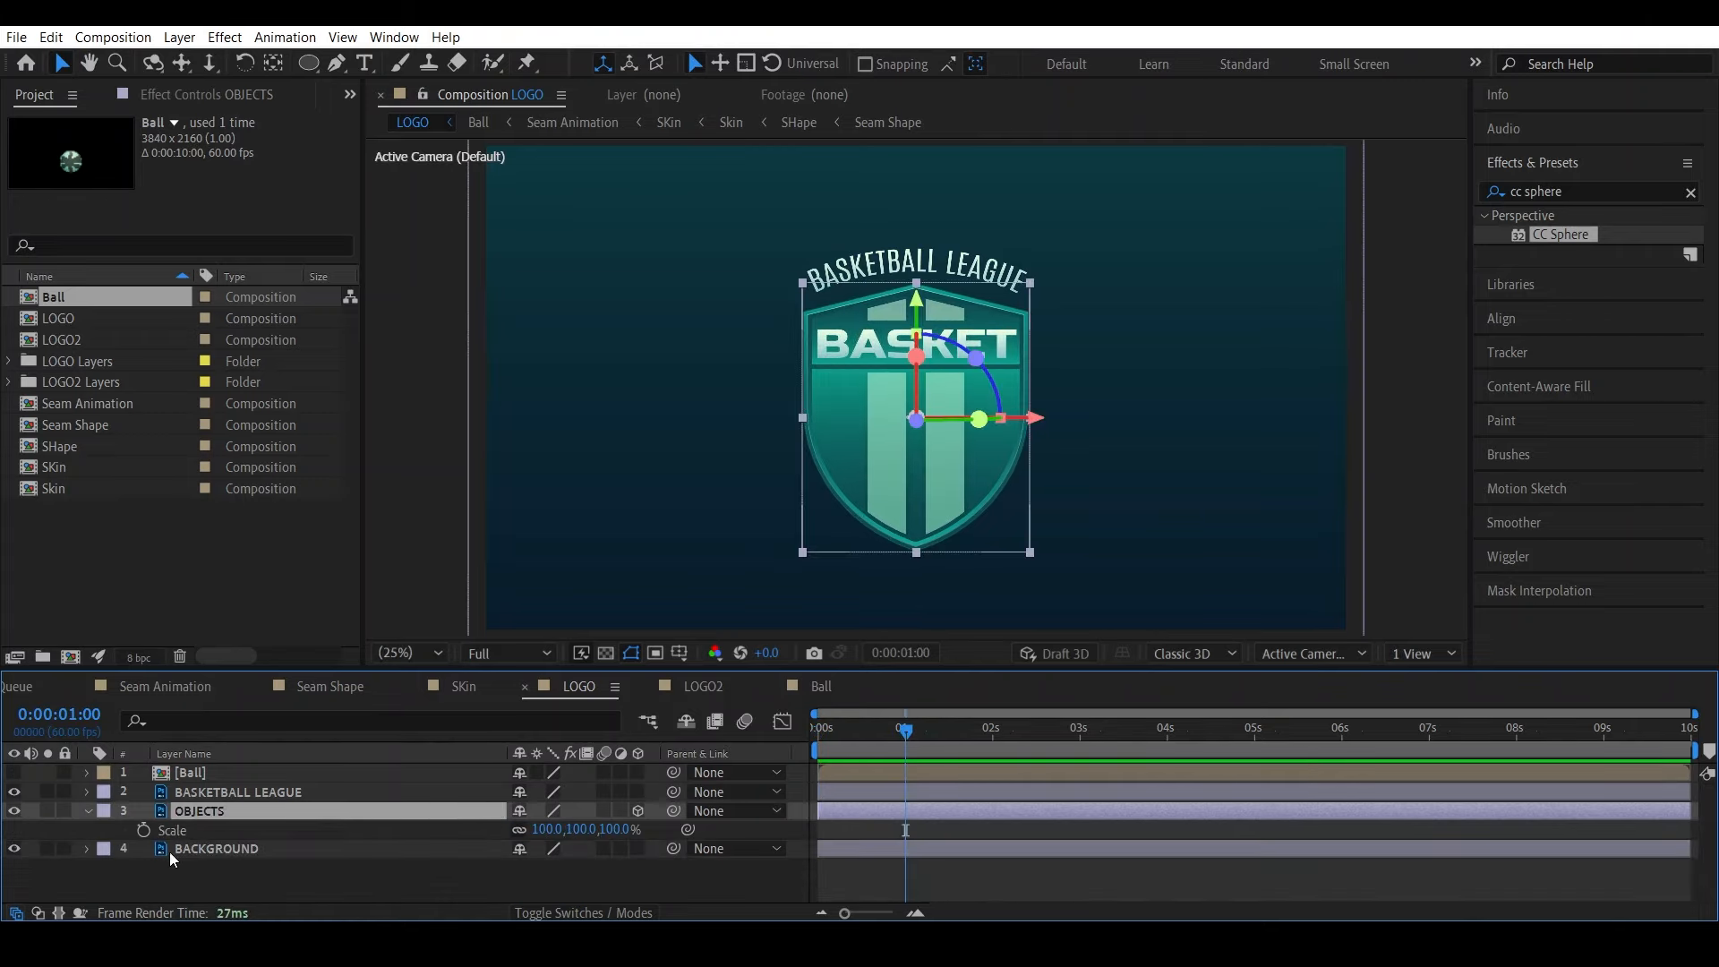
pyautogui.click(143, 830)
pyautogui.press('Home')
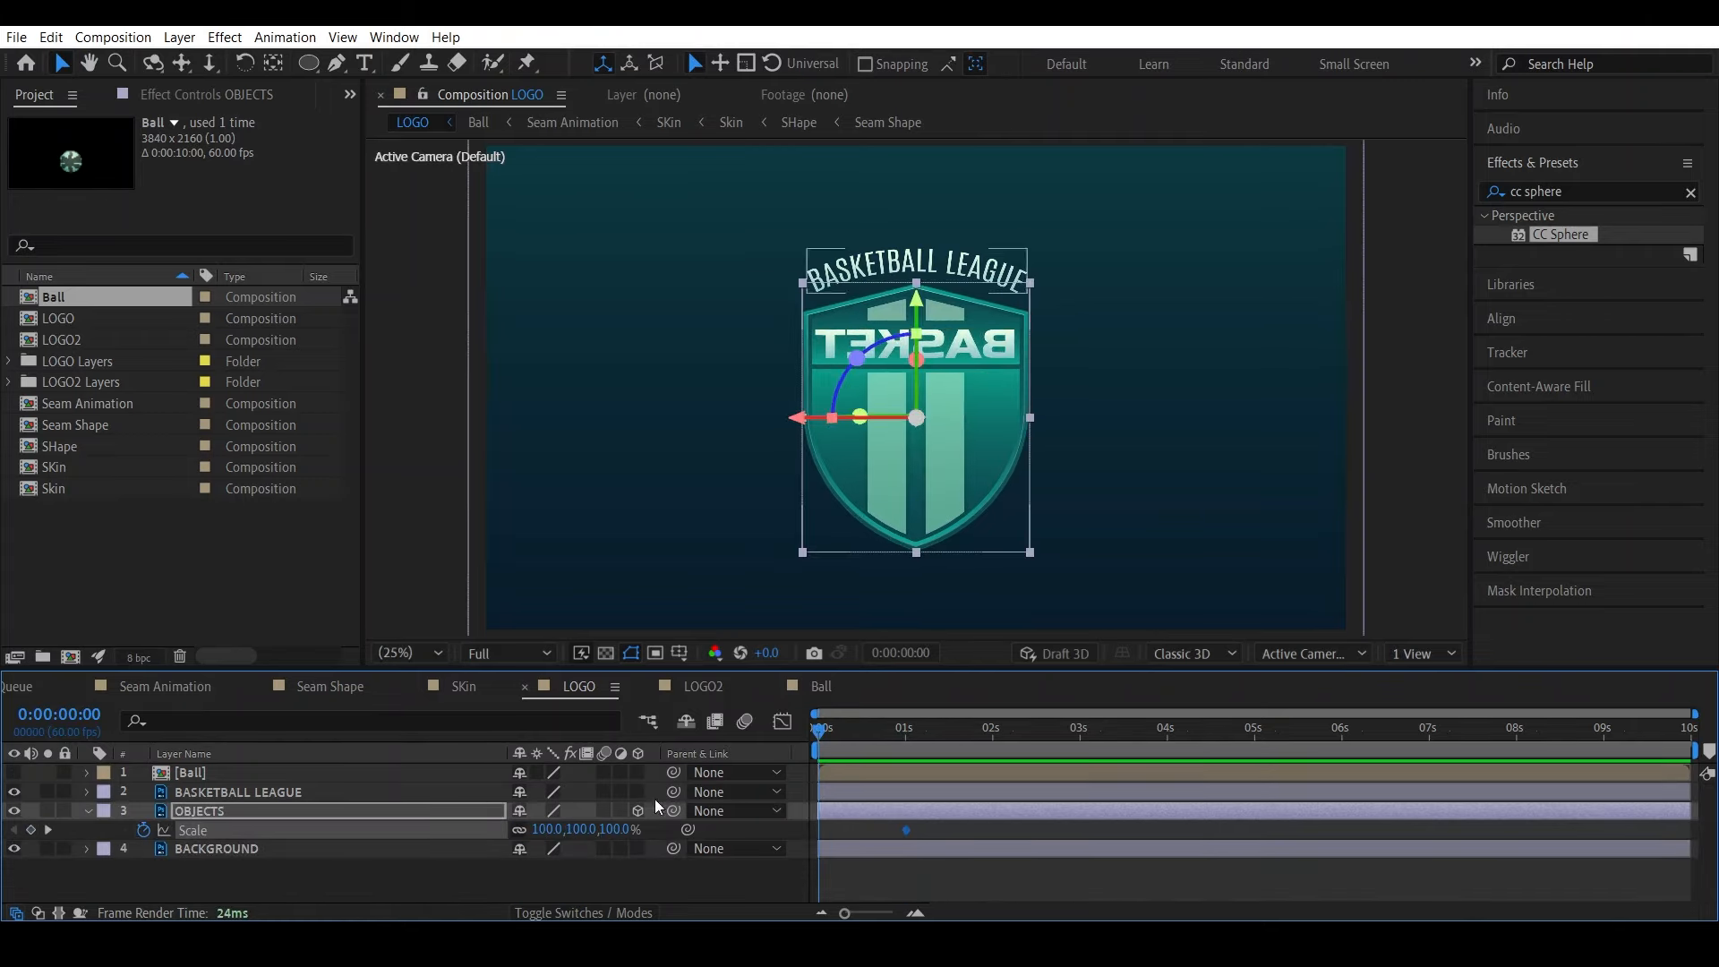
pyautogui.write('0')
pyautogui.press('Return')
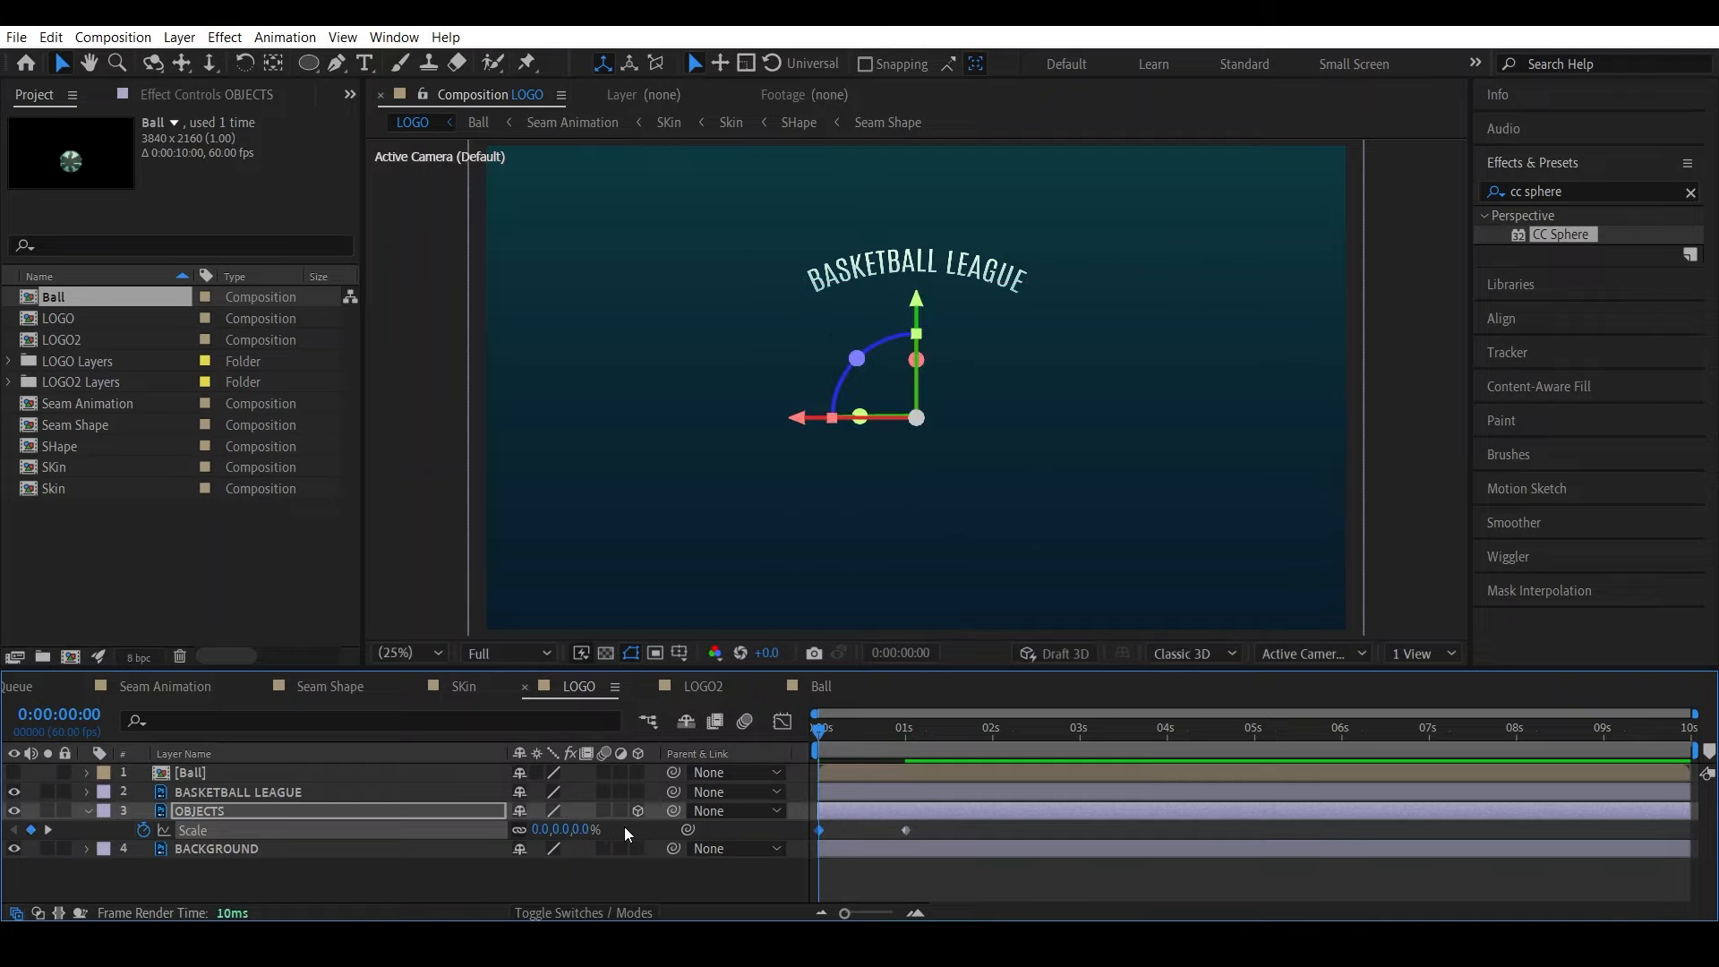
# Scrub the first second, then preview the shield's combined scale and rotation animation from the start
pyautogui.moveTo(824, 733); pyautogui.dragTo(917, 746)
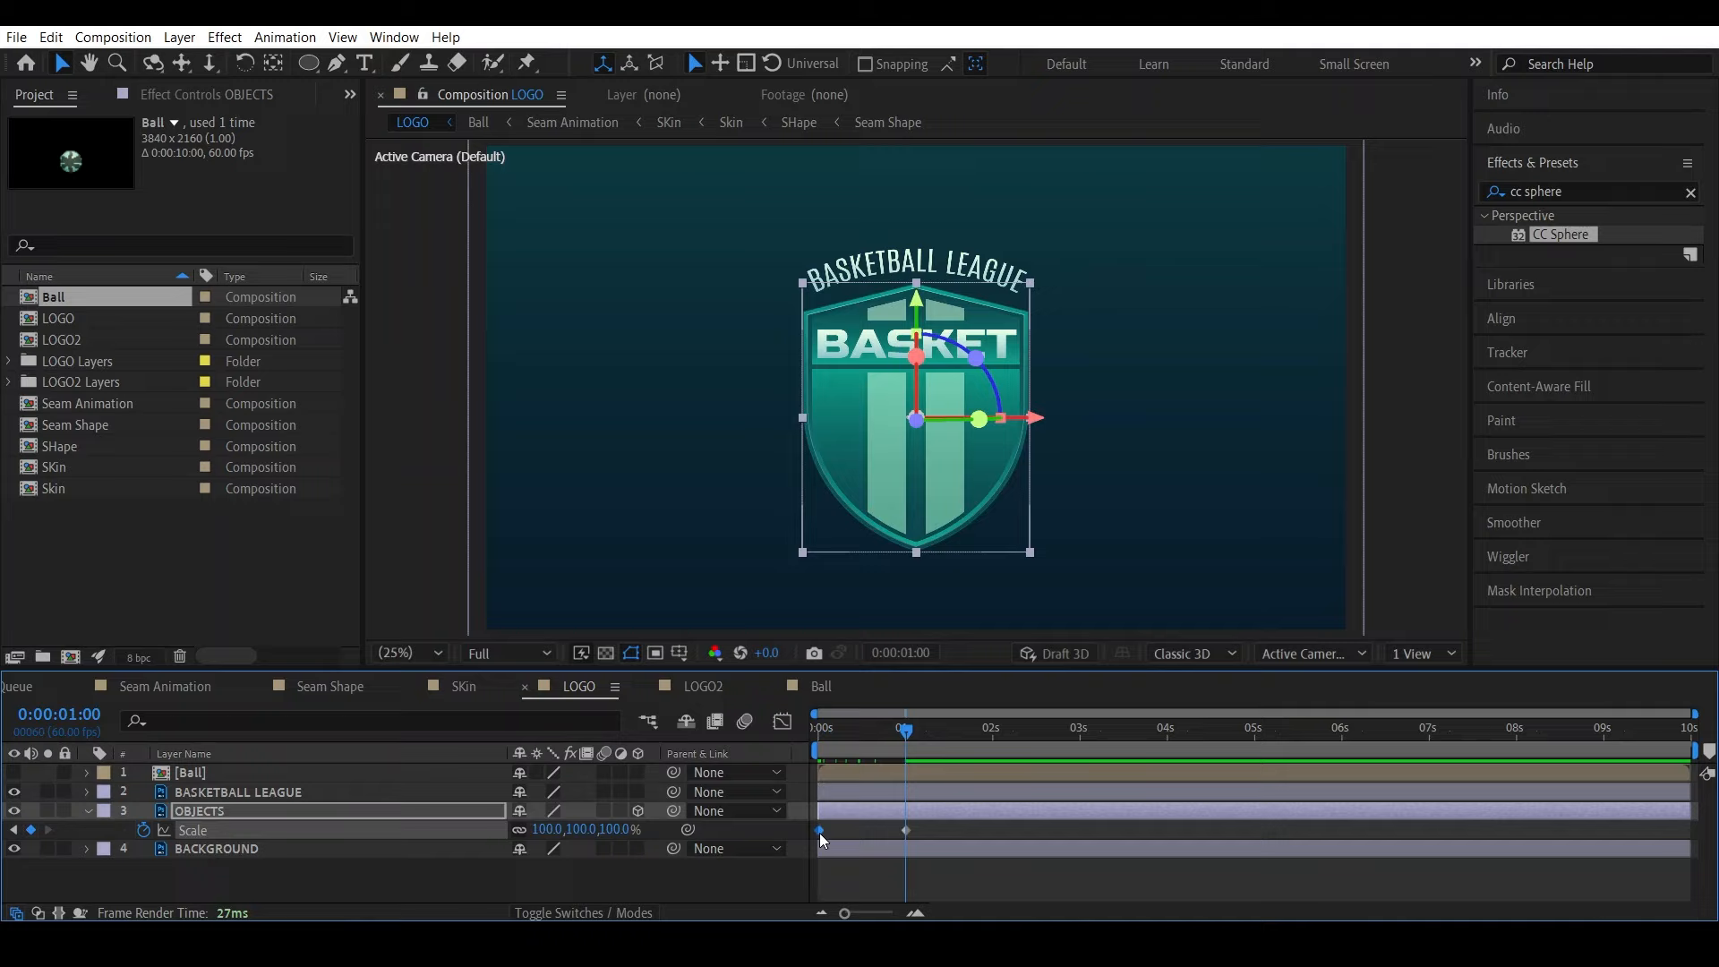
pyautogui.click(819, 731)
pyautogui.press('space')
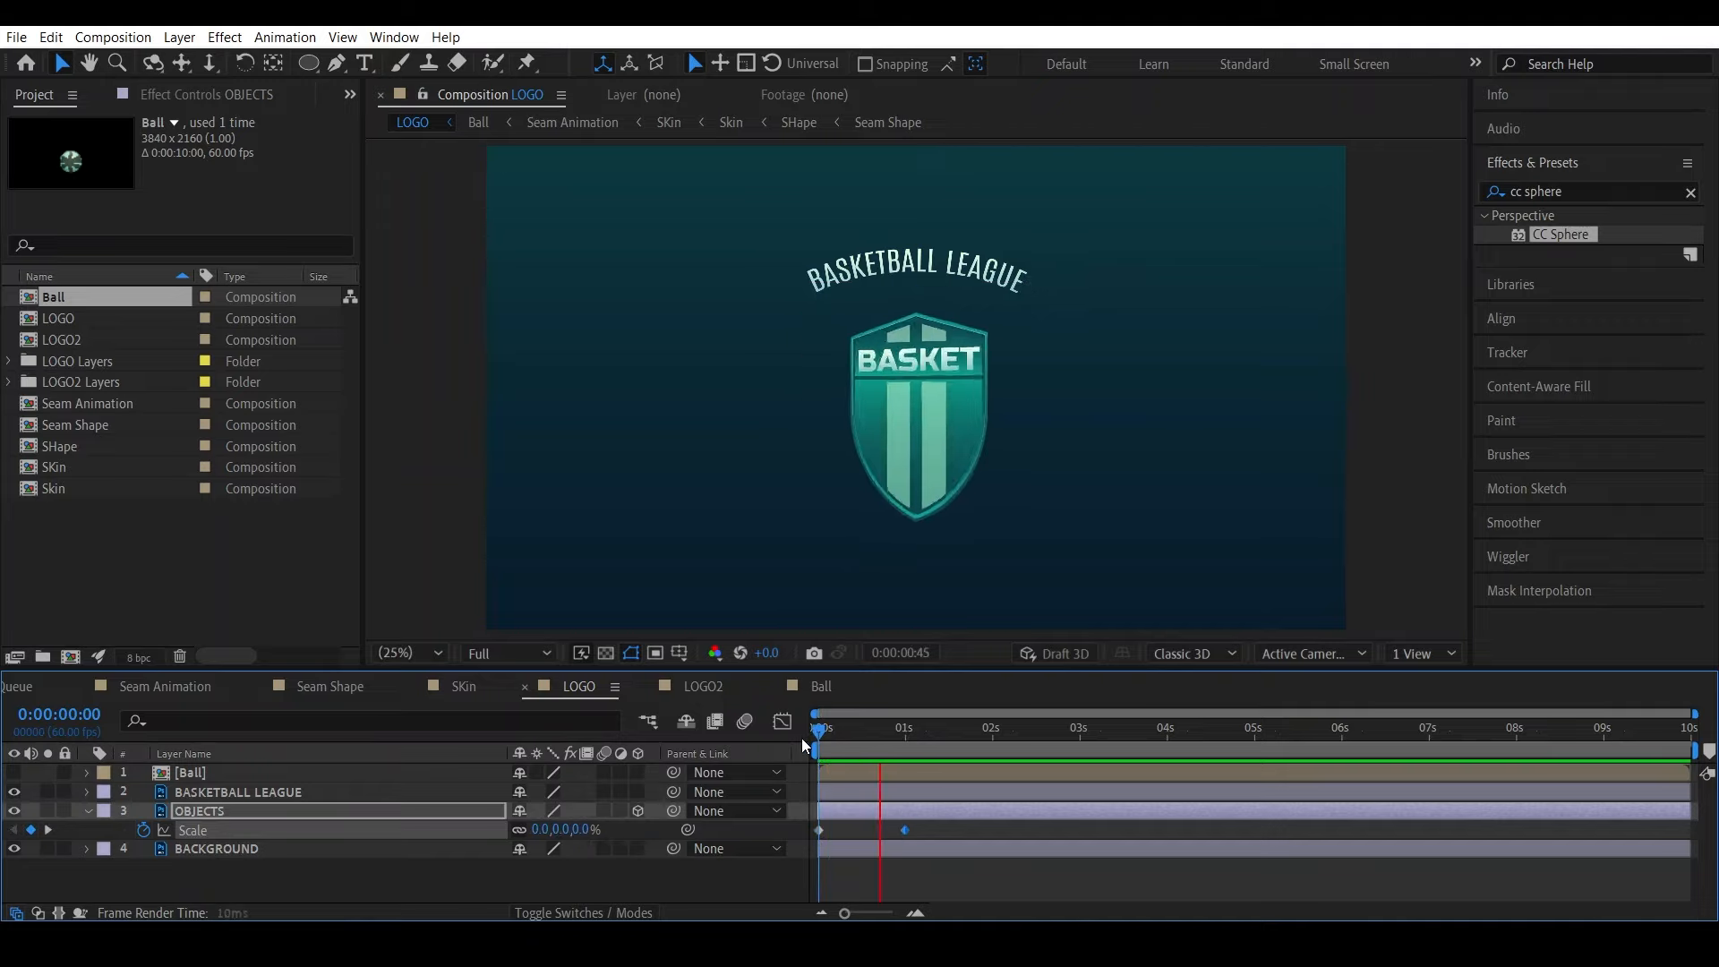
pyautogui.press('space')
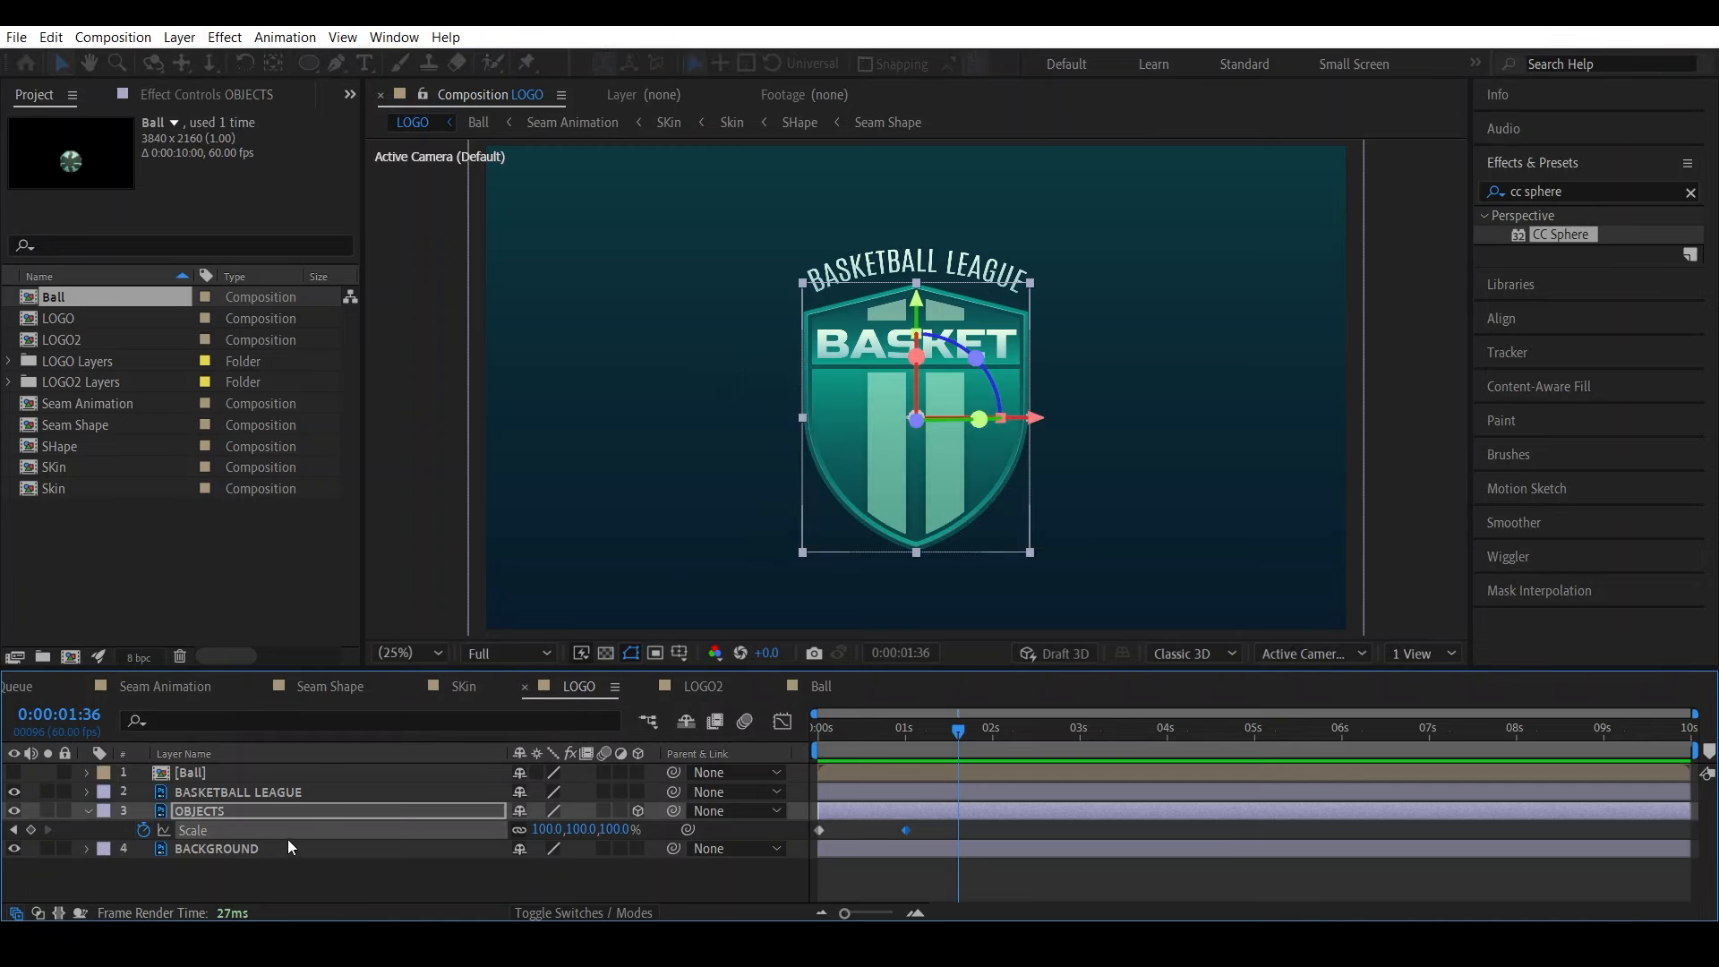
# Move the BASKETBALL LEAGUE layer directly below OBJECTS in the layer stack and check its visibility
pyautogui.click(234, 797)
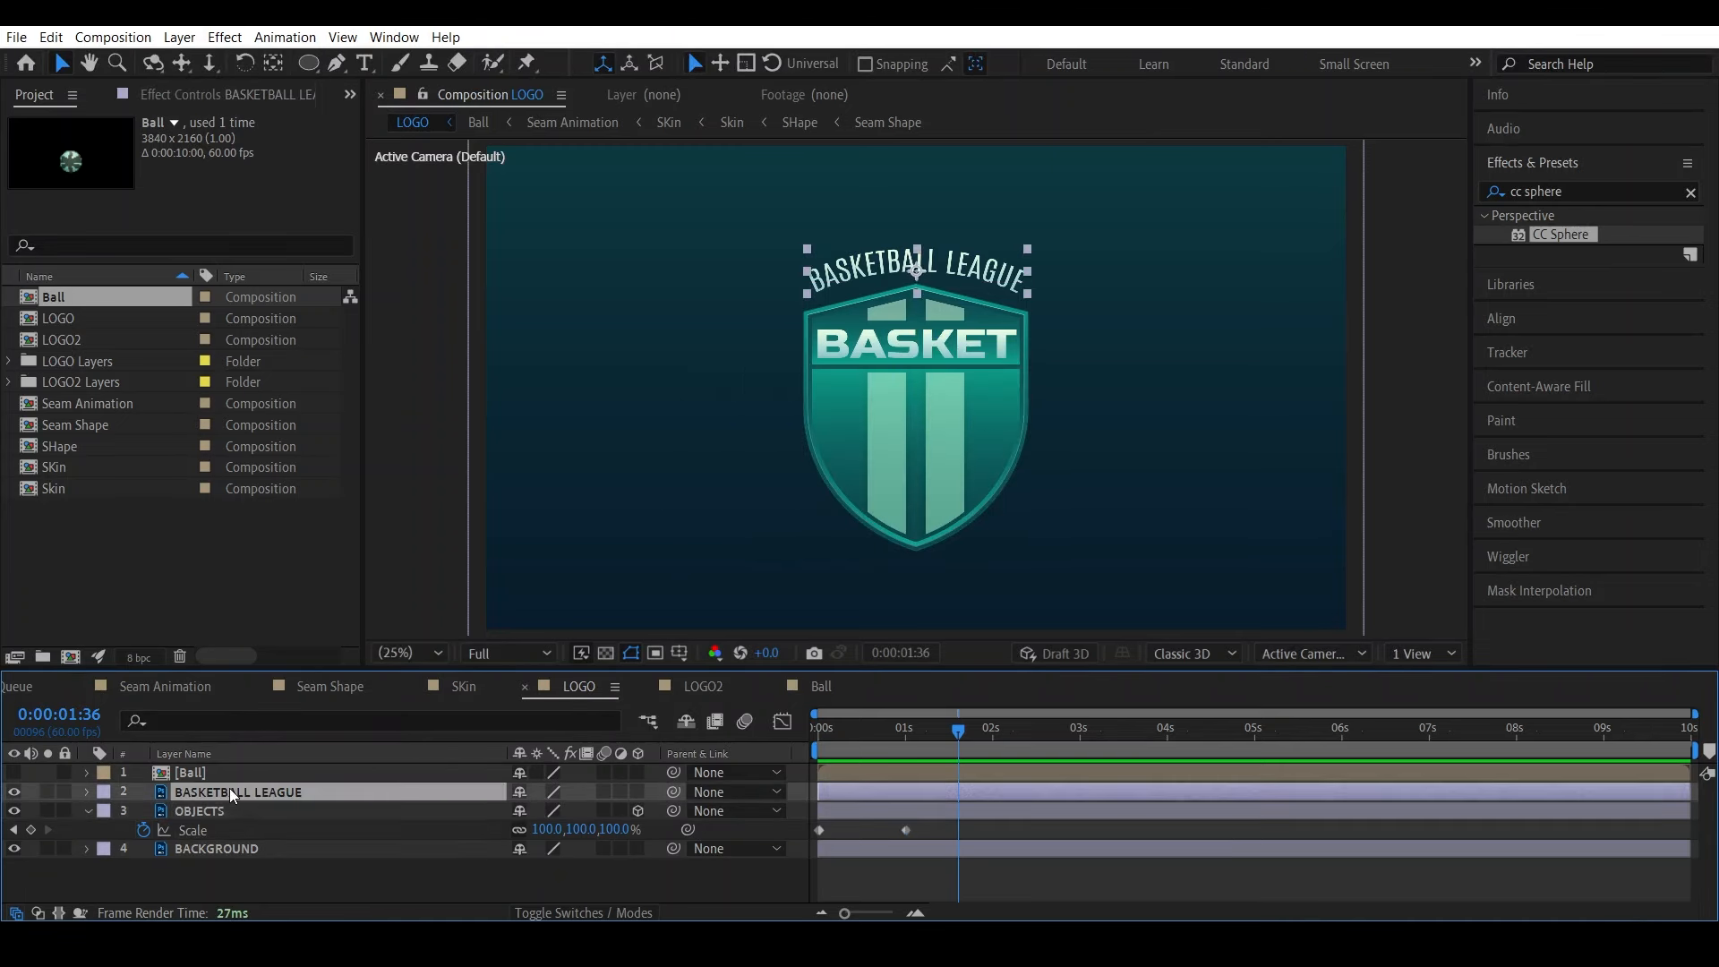
pyautogui.moveTo(229, 791); pyautogui.dragTo(233, 828)
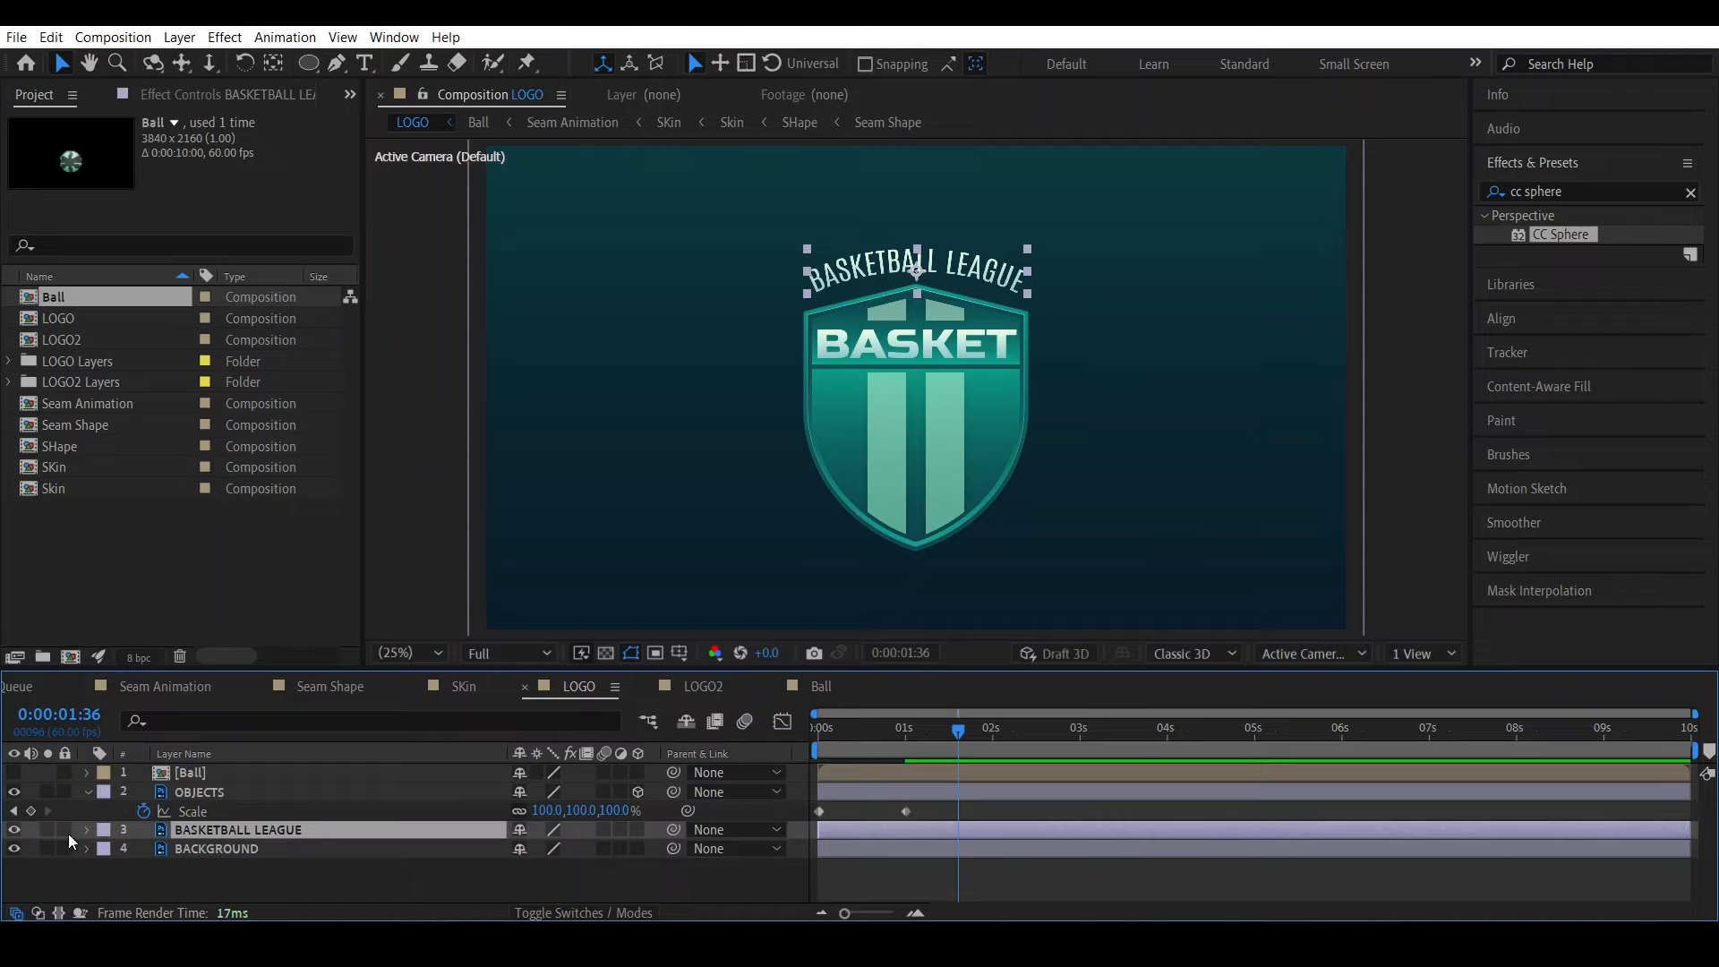
pyautogui.click(13, 830)
# Keyframe the BASKETBALL LEAGUE layer's Position from 1925, 807 at 0:00:01:00 to 1925, 558 at 0:00:02:01
pyautogui.moveTo(984, 747); pyautogui.dragTo(994, 747)
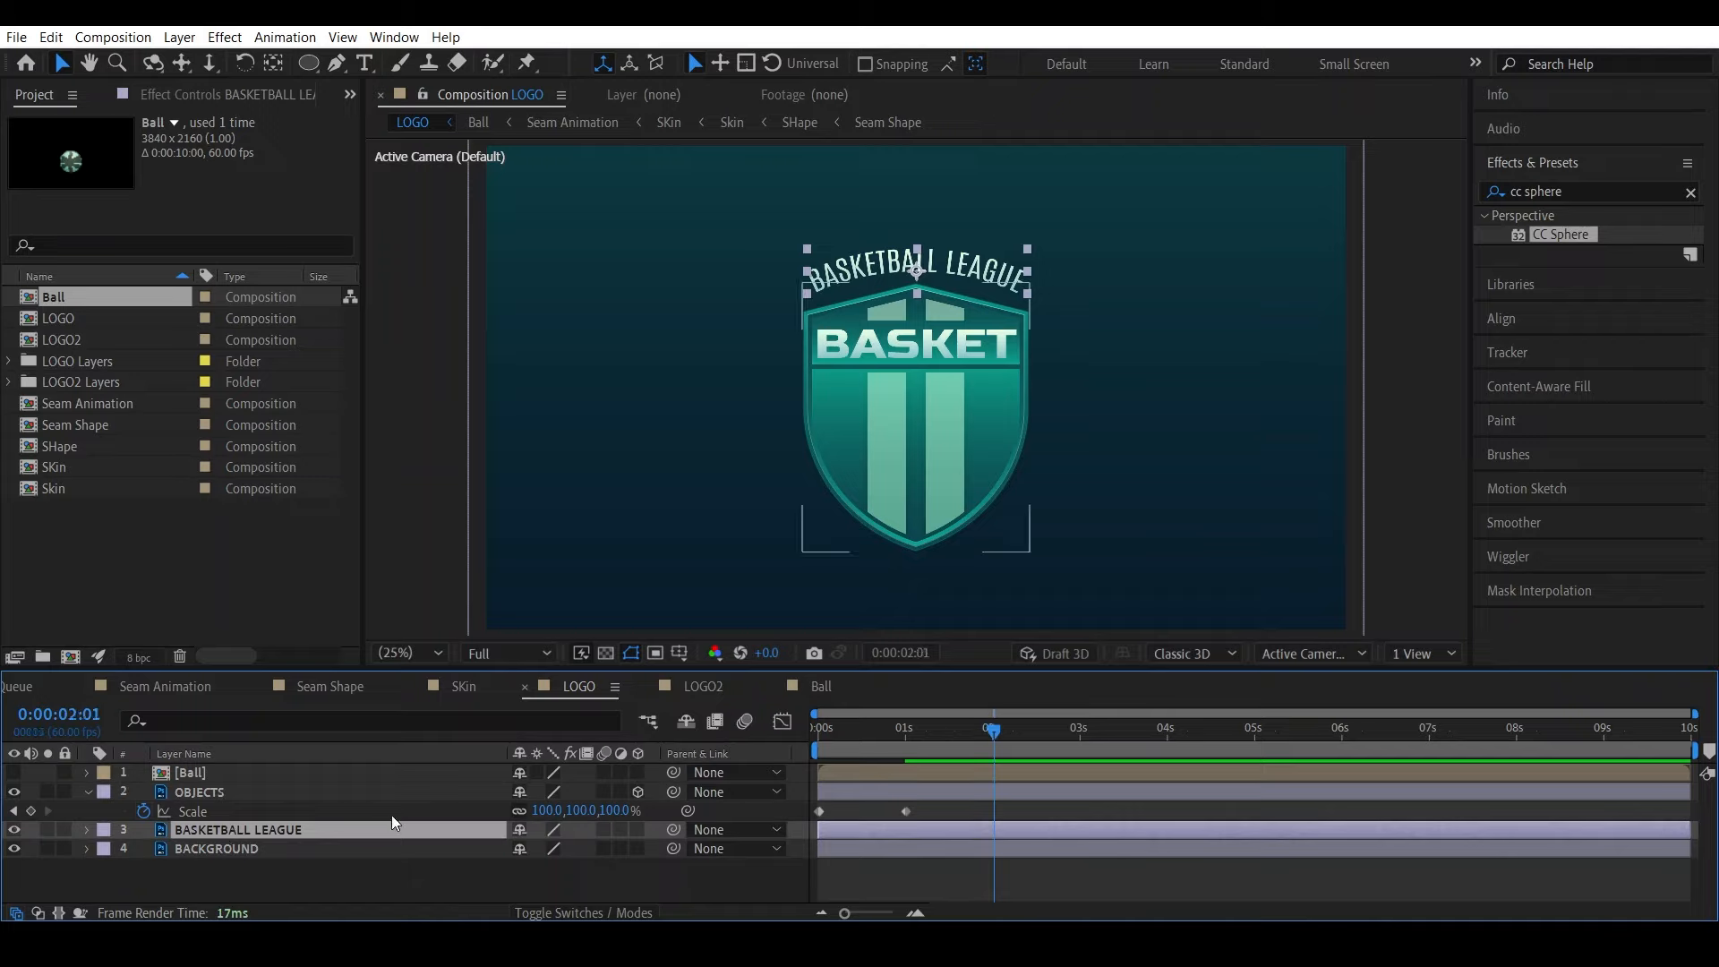
pyautogui.press('p')
pyautogui.click(145, 850)
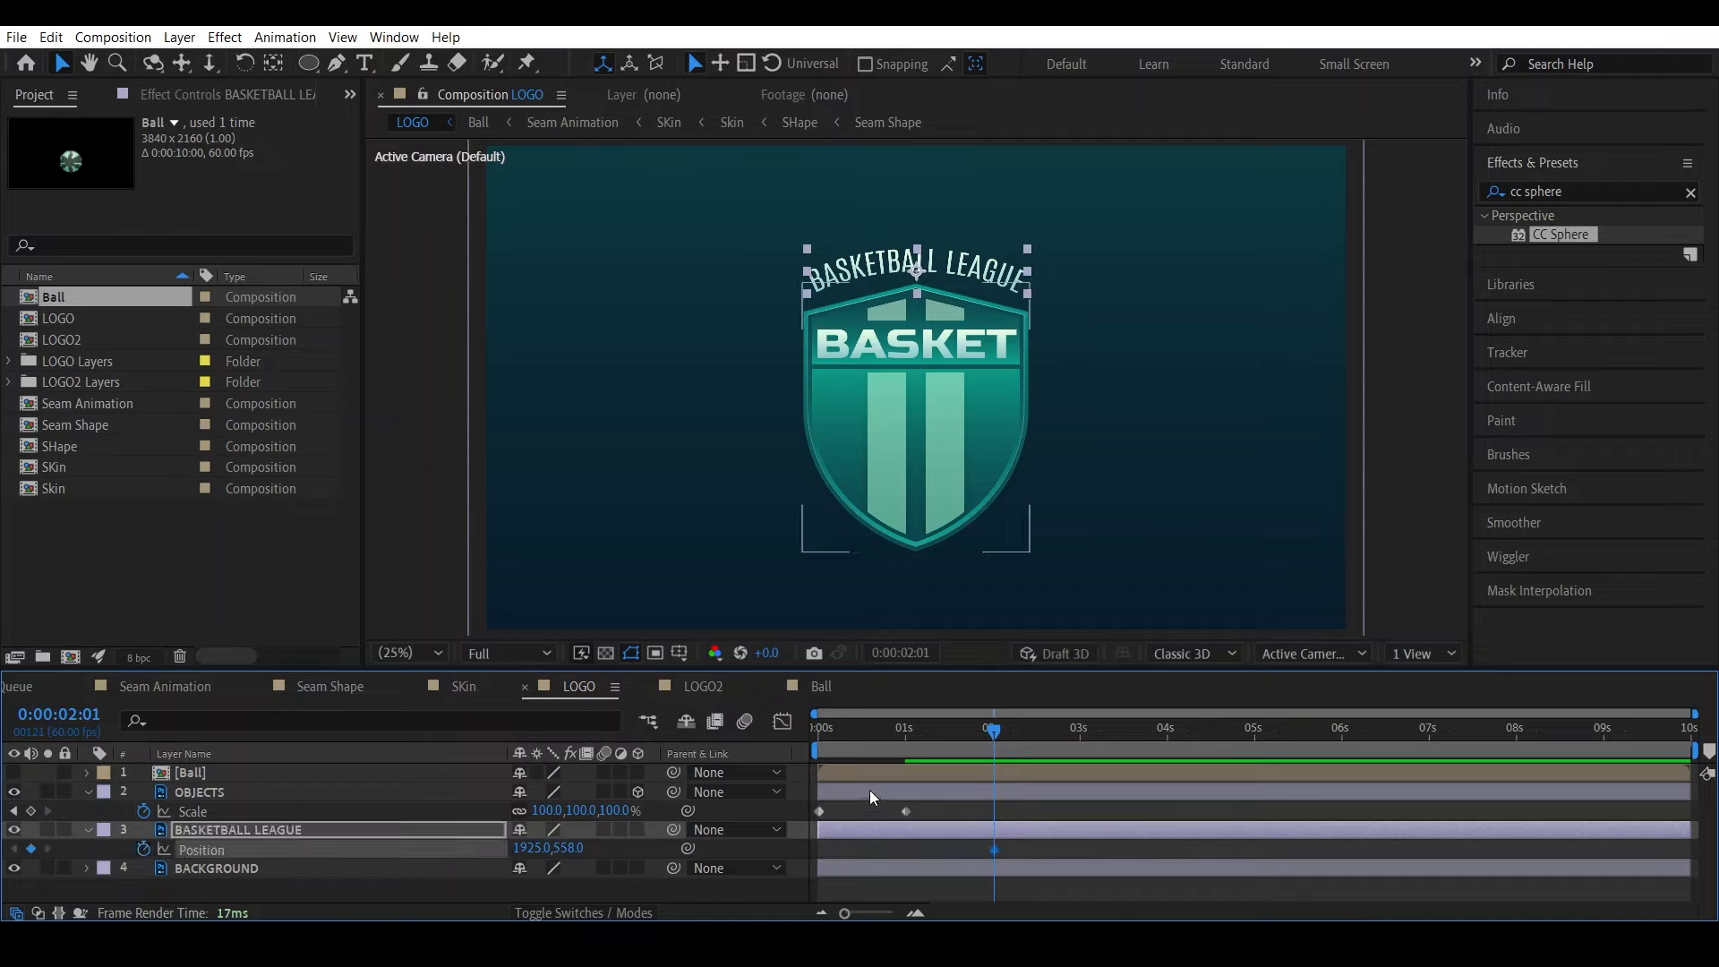
pyautogui.moveTo(573, 848); pyautogui.dragTo(663, 848)
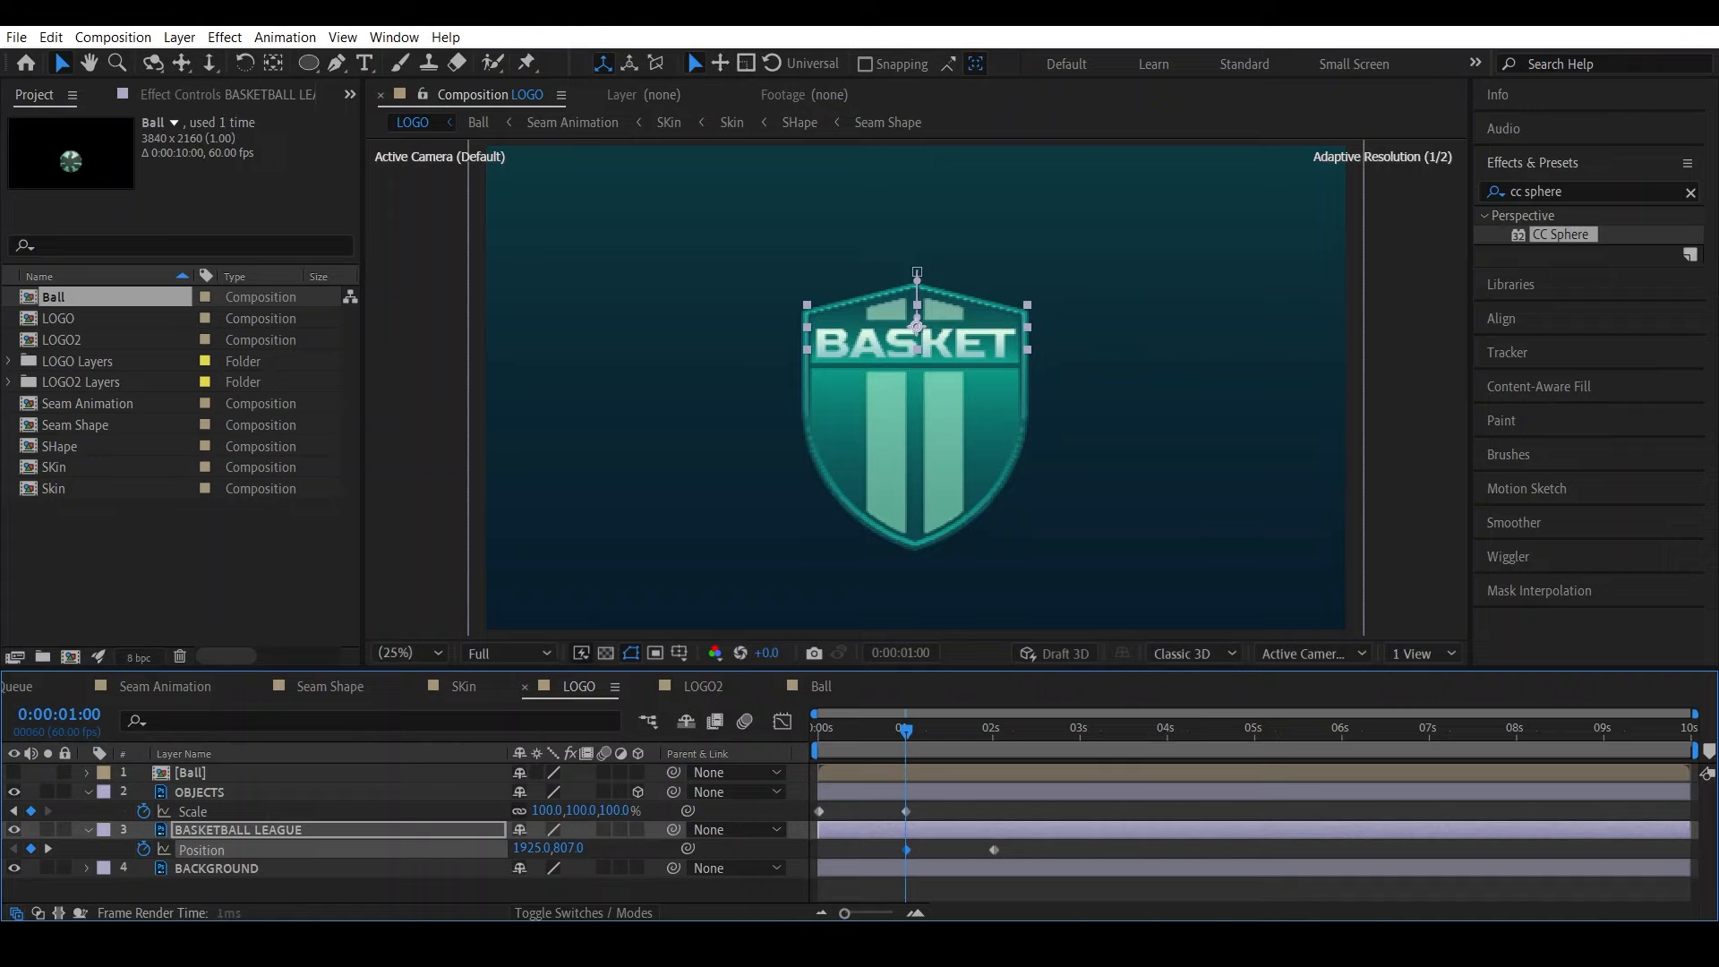
# Preview the league title rising from behind the shield, first from one second and again from the start
pyautogui.press('space')
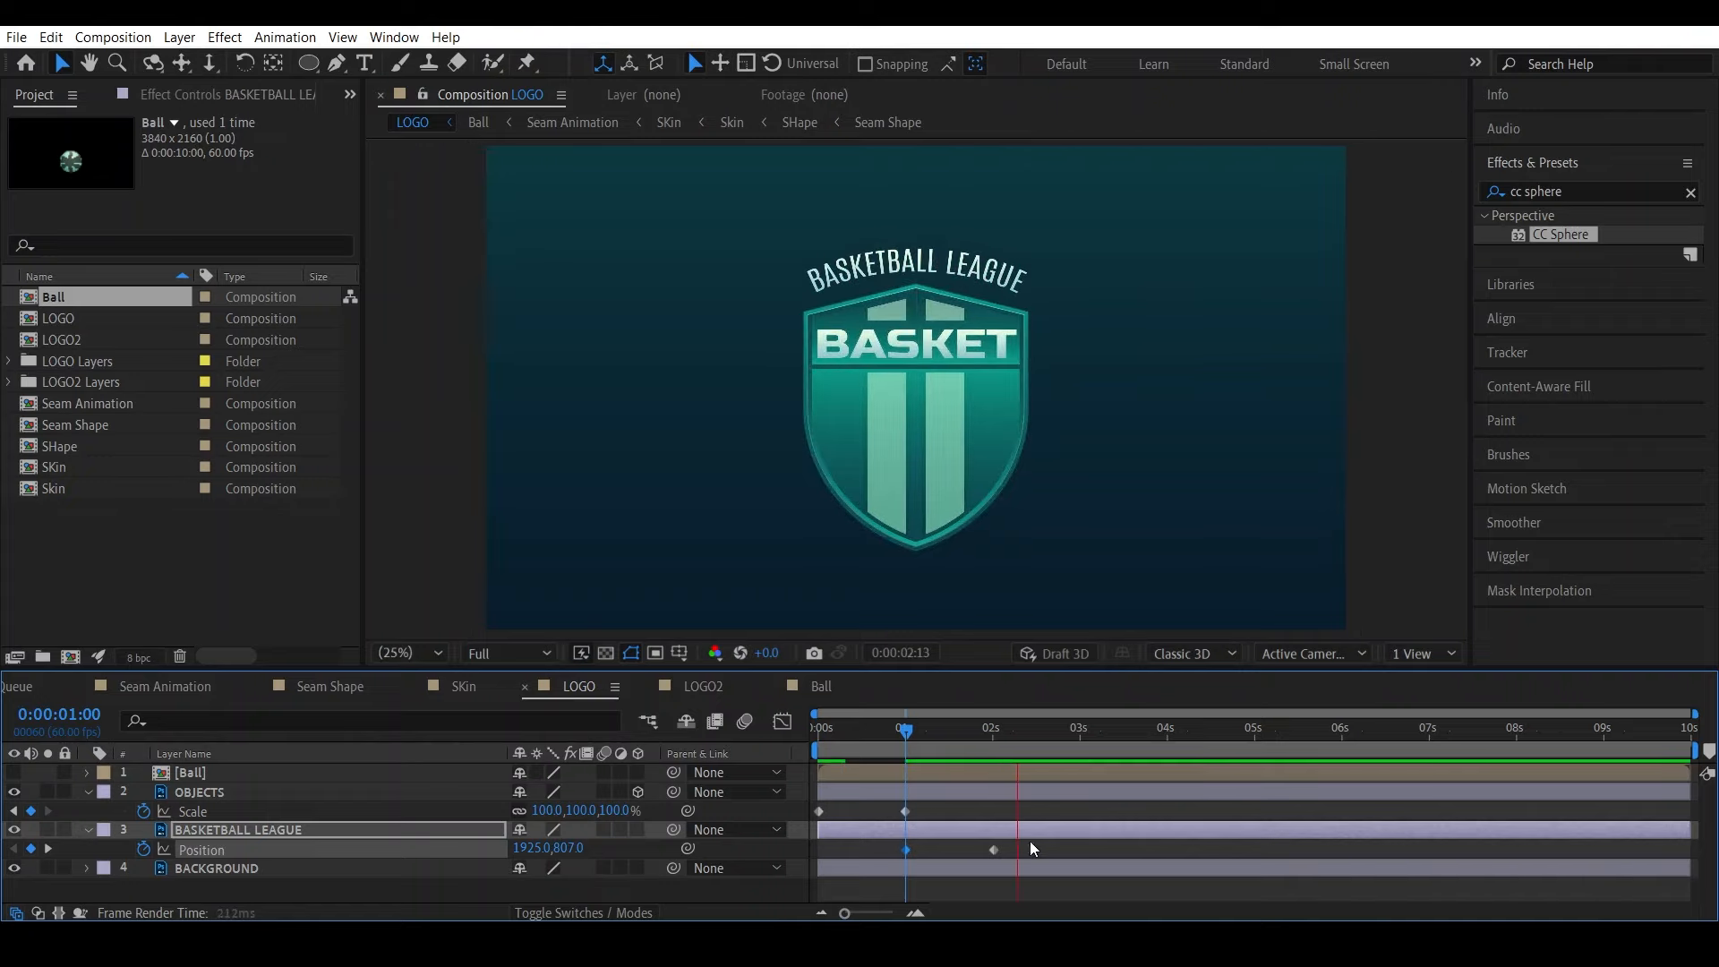
pyautogui.click(897, 728)
pyautogui.moveTo(896, 729); pyautogui.dragTo(792, 745)
pyautogui.press('space')
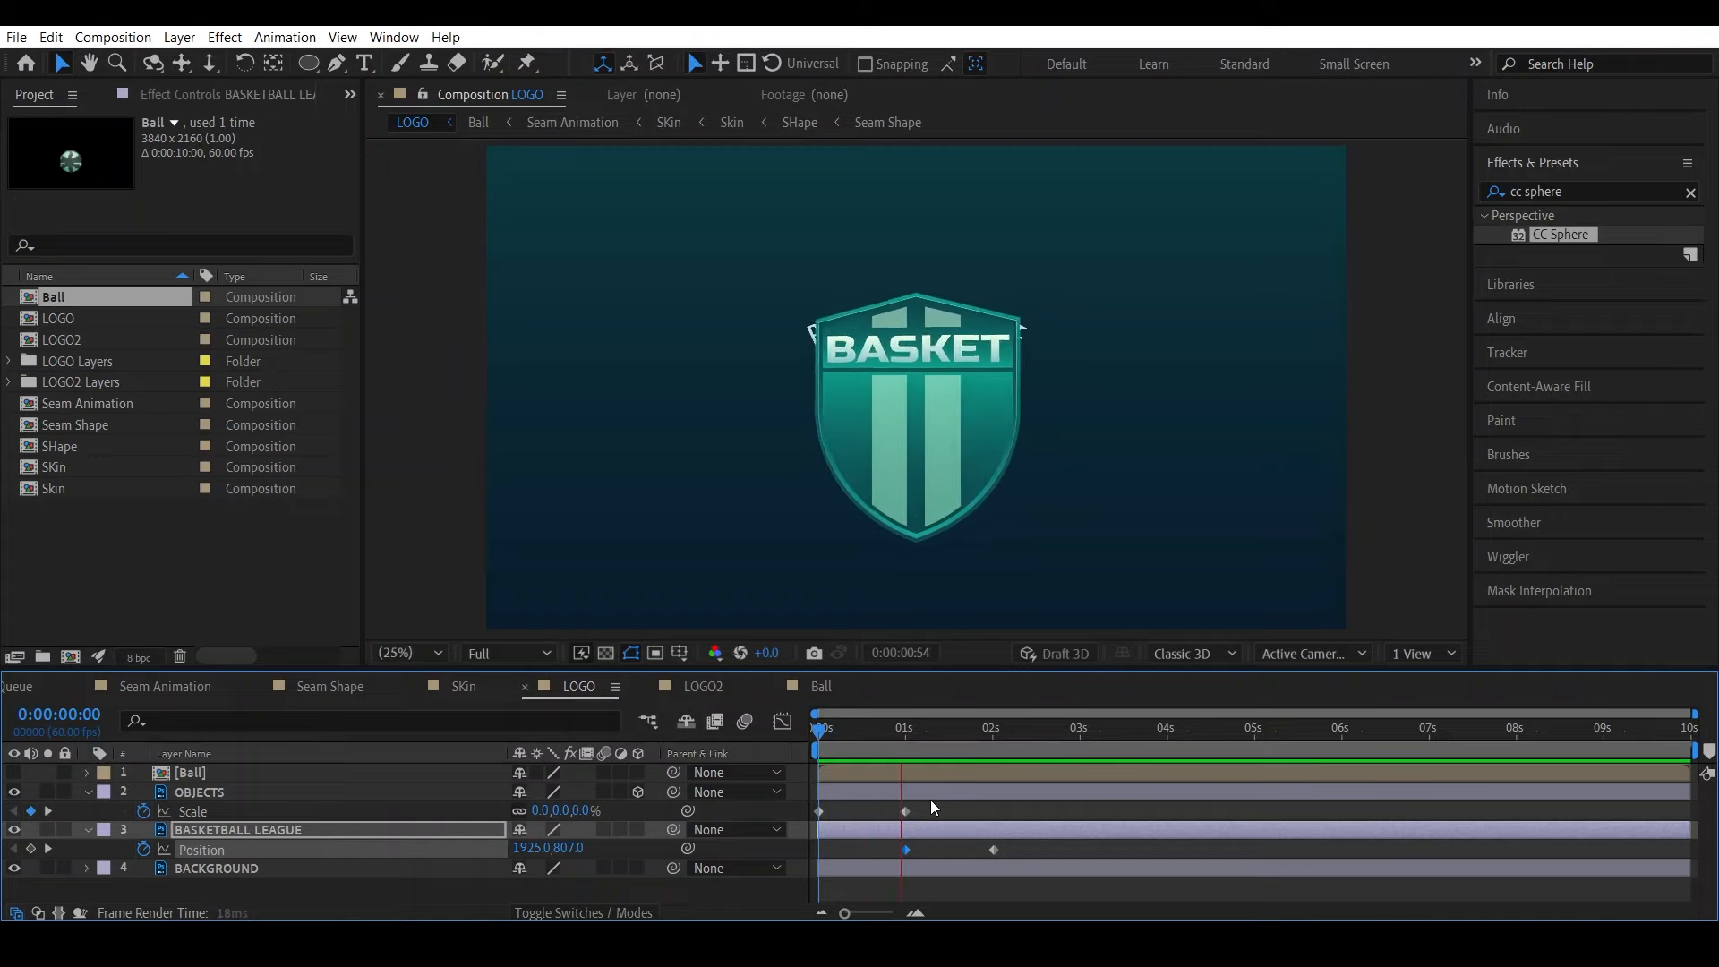
pyautogui.press('space')
# Trim the BASKETBALL LEAGUE layer so it starts at 0:00:01:00, and preview the animation from the start
pyautogui.moveTo(974, 736); pyautogui.dragTo(903, 736)
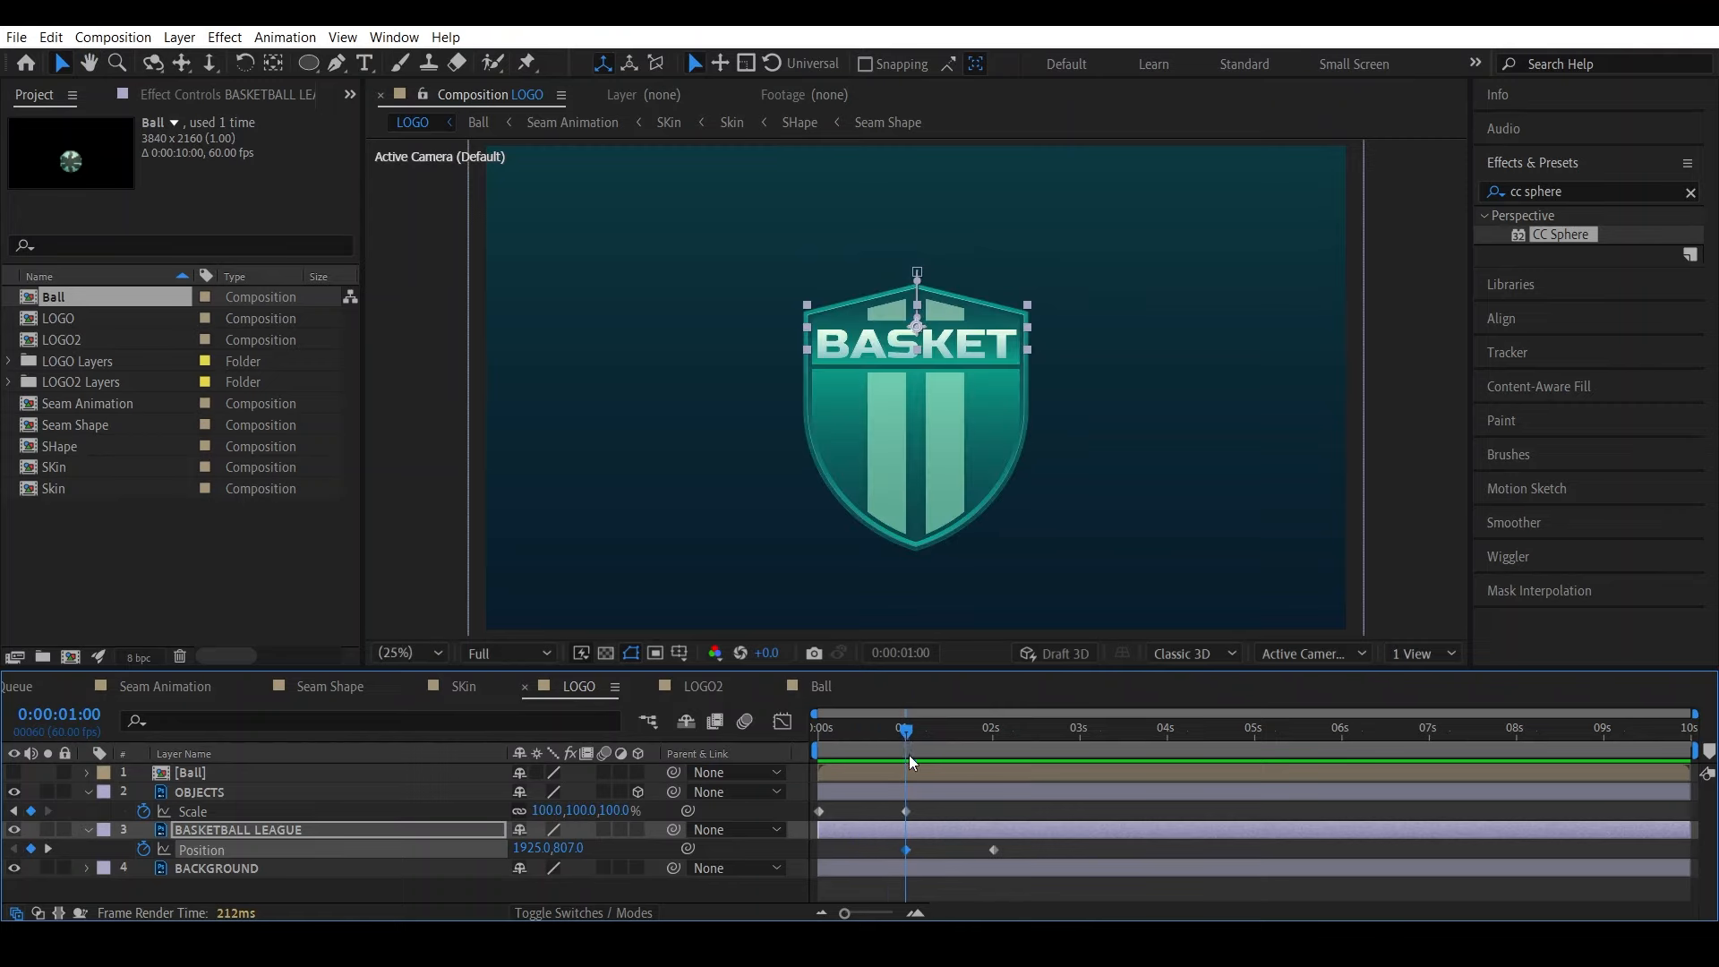
pyautogui.moveTo(820, 835); pyautogui.dragTo(905, 835)
pyautogui.moveTo(874, 739); pyautogui.dragTo(776, 759)
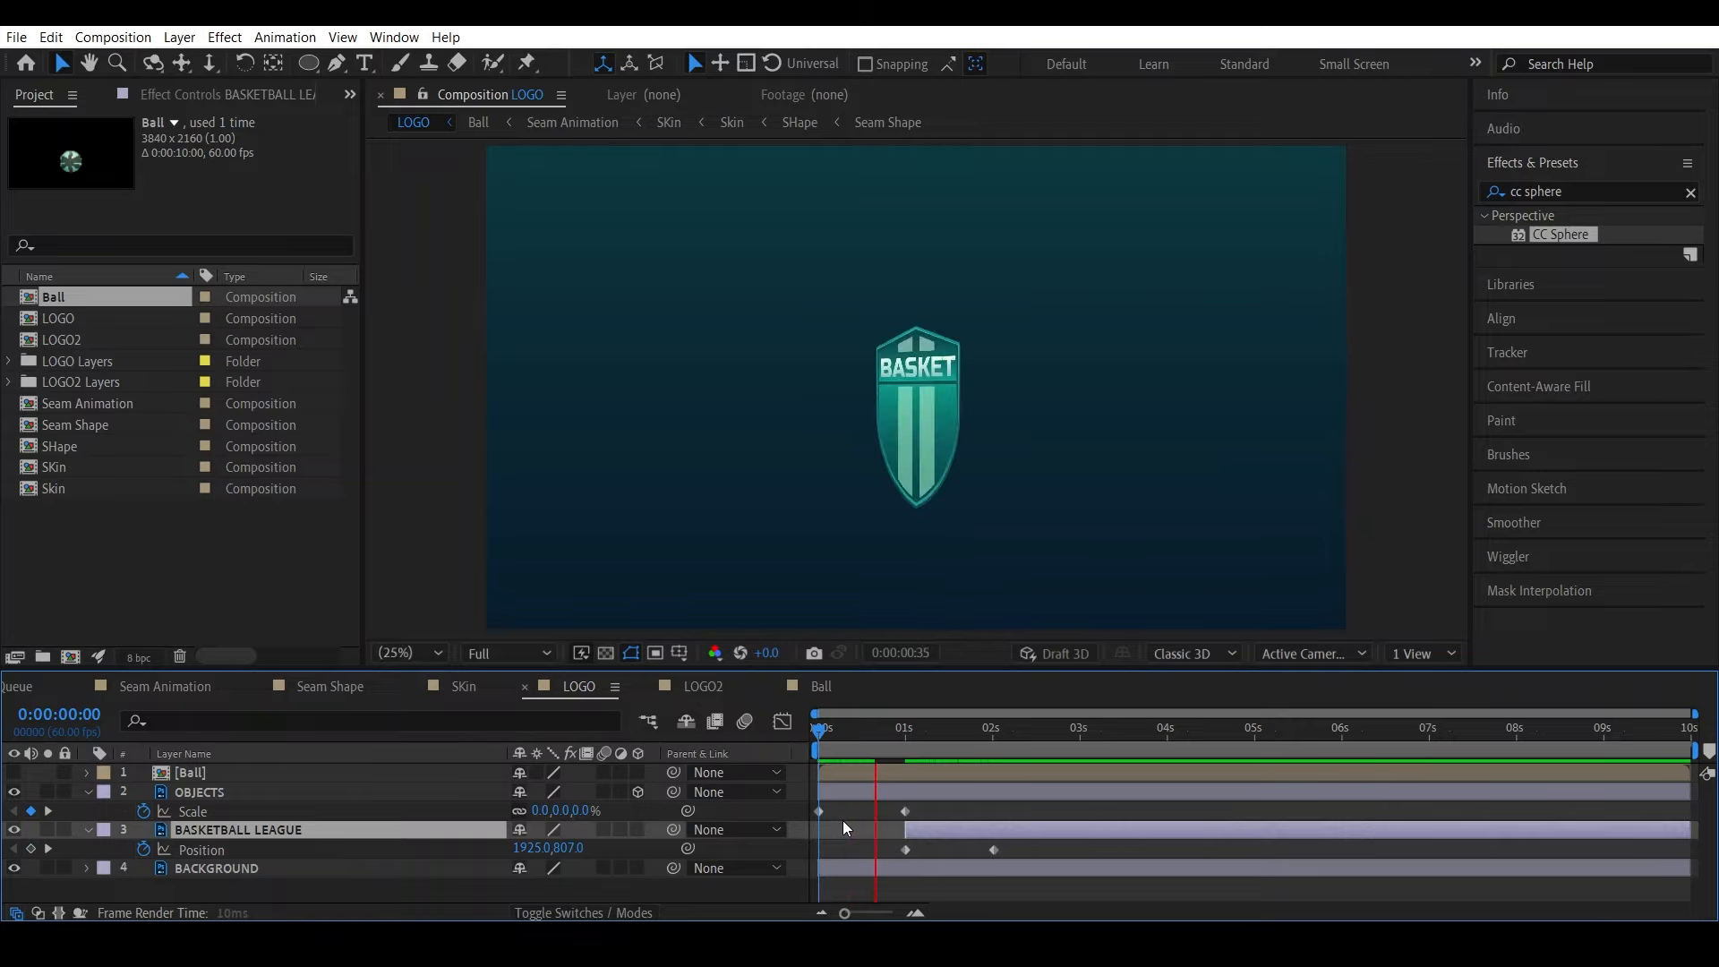
pyautogui.press('space')
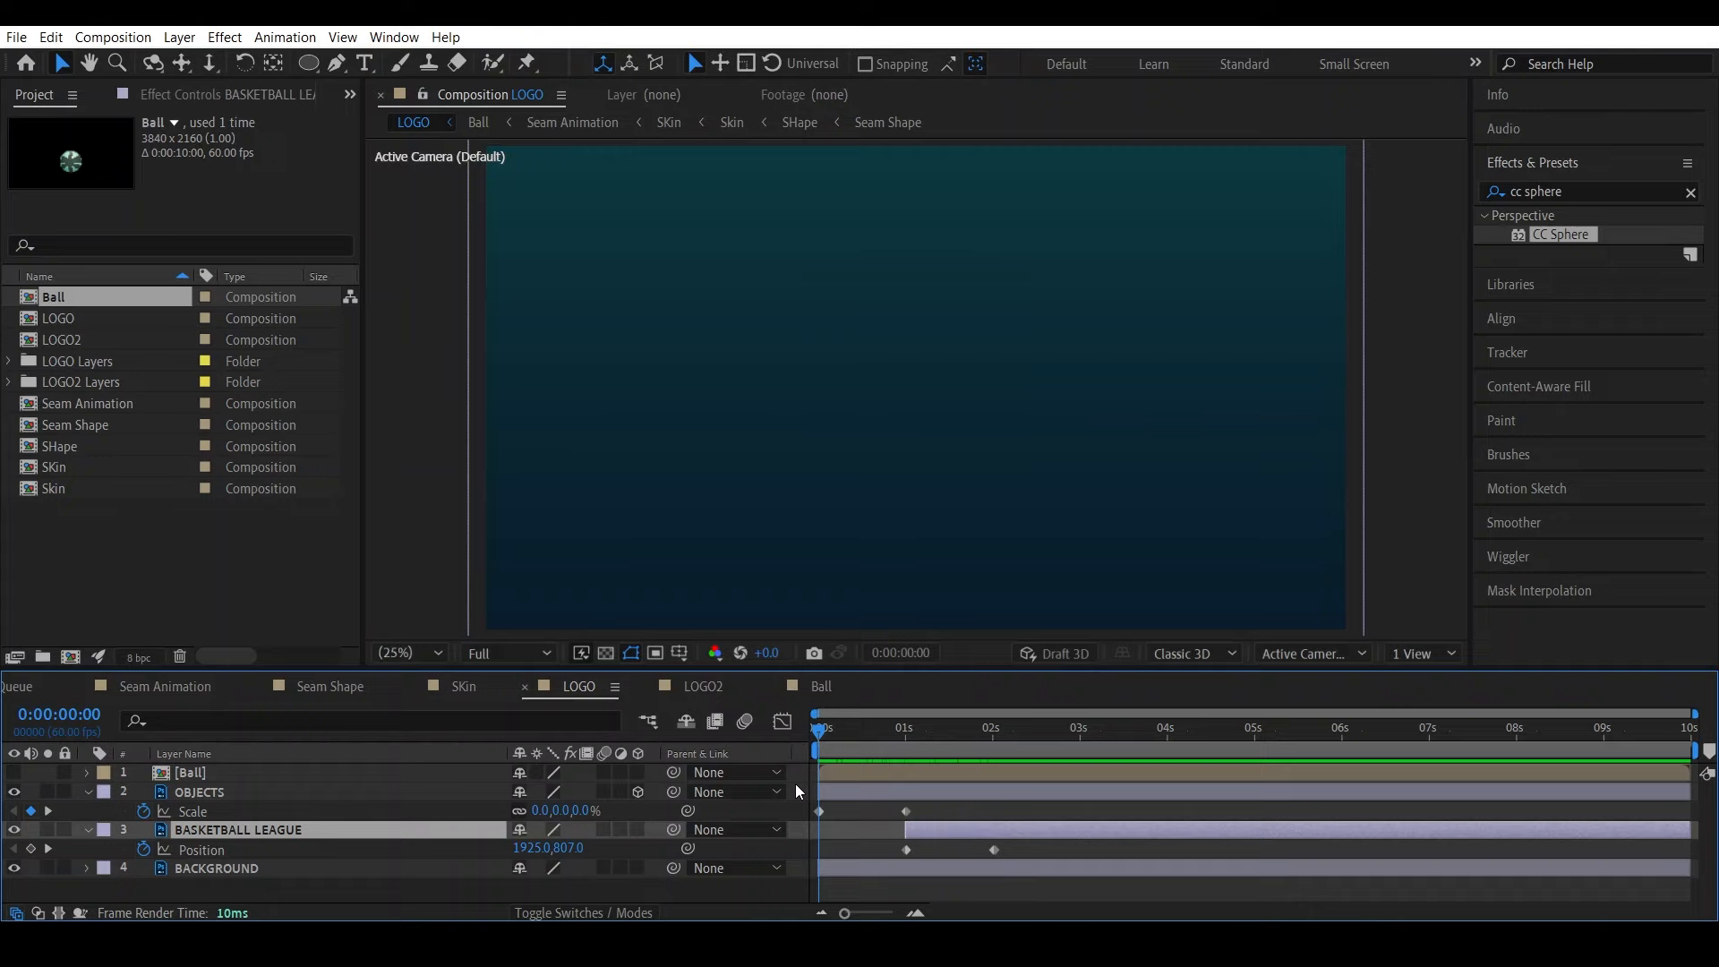
pyautogui.press('space')
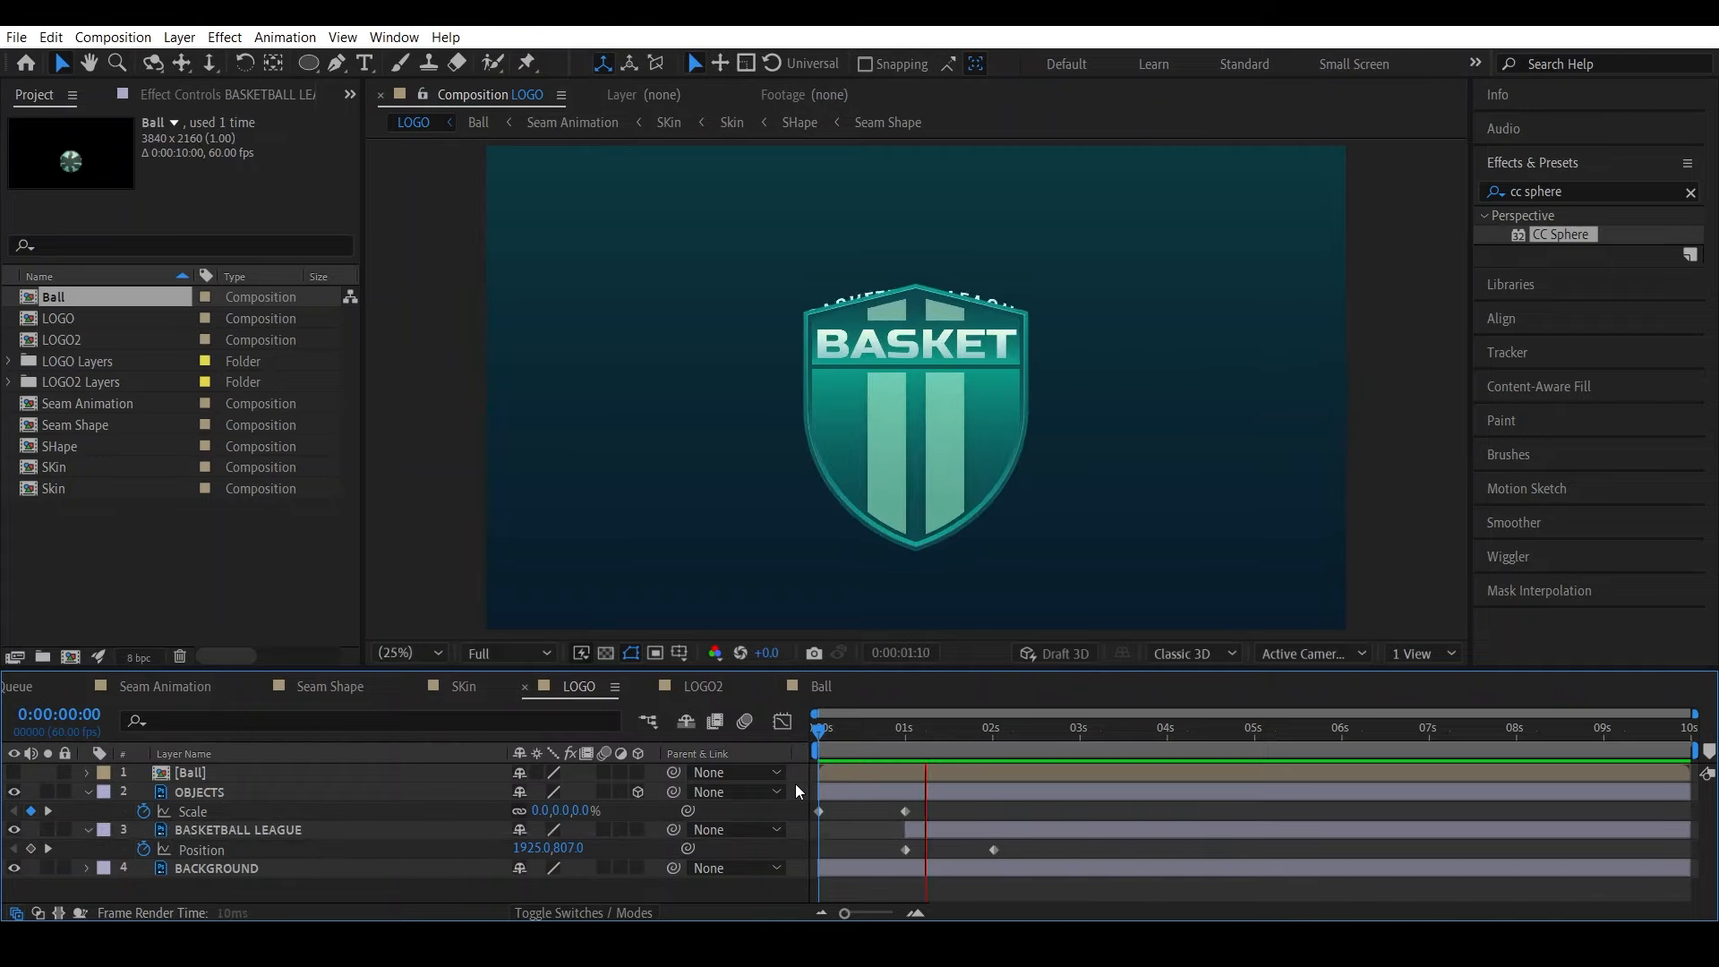
pyautogui.press('space')
# Apply Easy Ease to all Scale, Y Rotation and Position keyframes of the OBJECTS and BASKETBALL LEAGUE layers
pyautogui.moveTo(1045, 843); pyautogui.dragTo(905, 861)
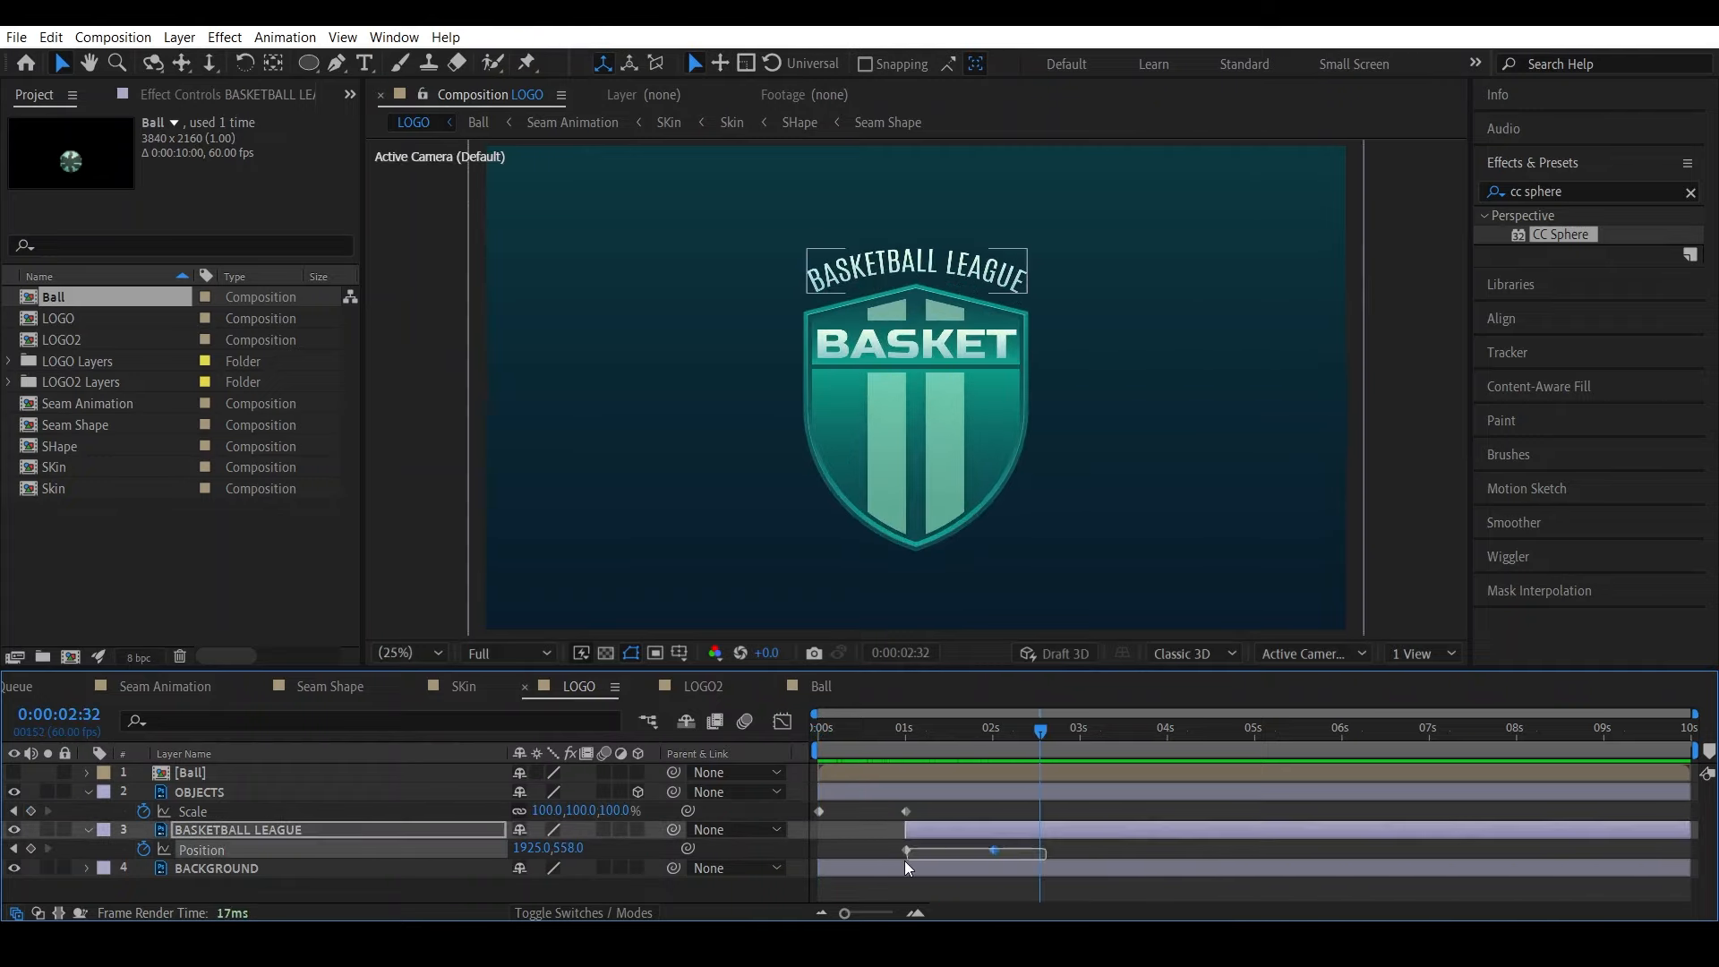
pyautogui.click(847, 826)
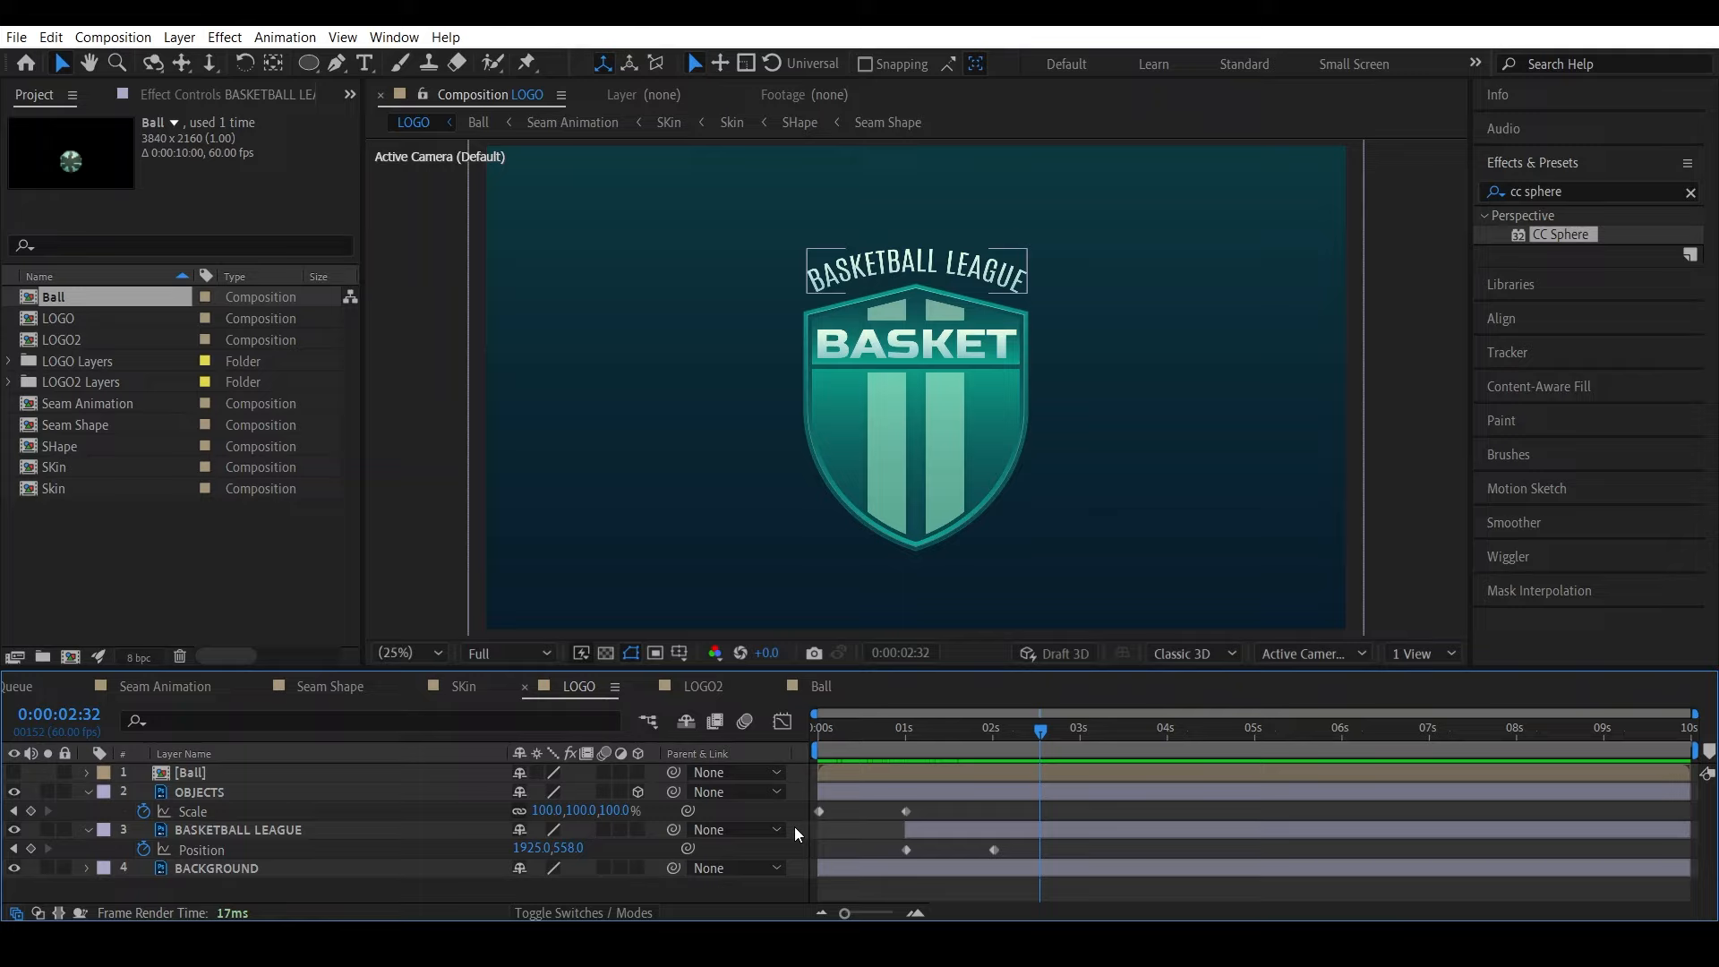
pyautogui.press('u')
pyautogui.press('u')
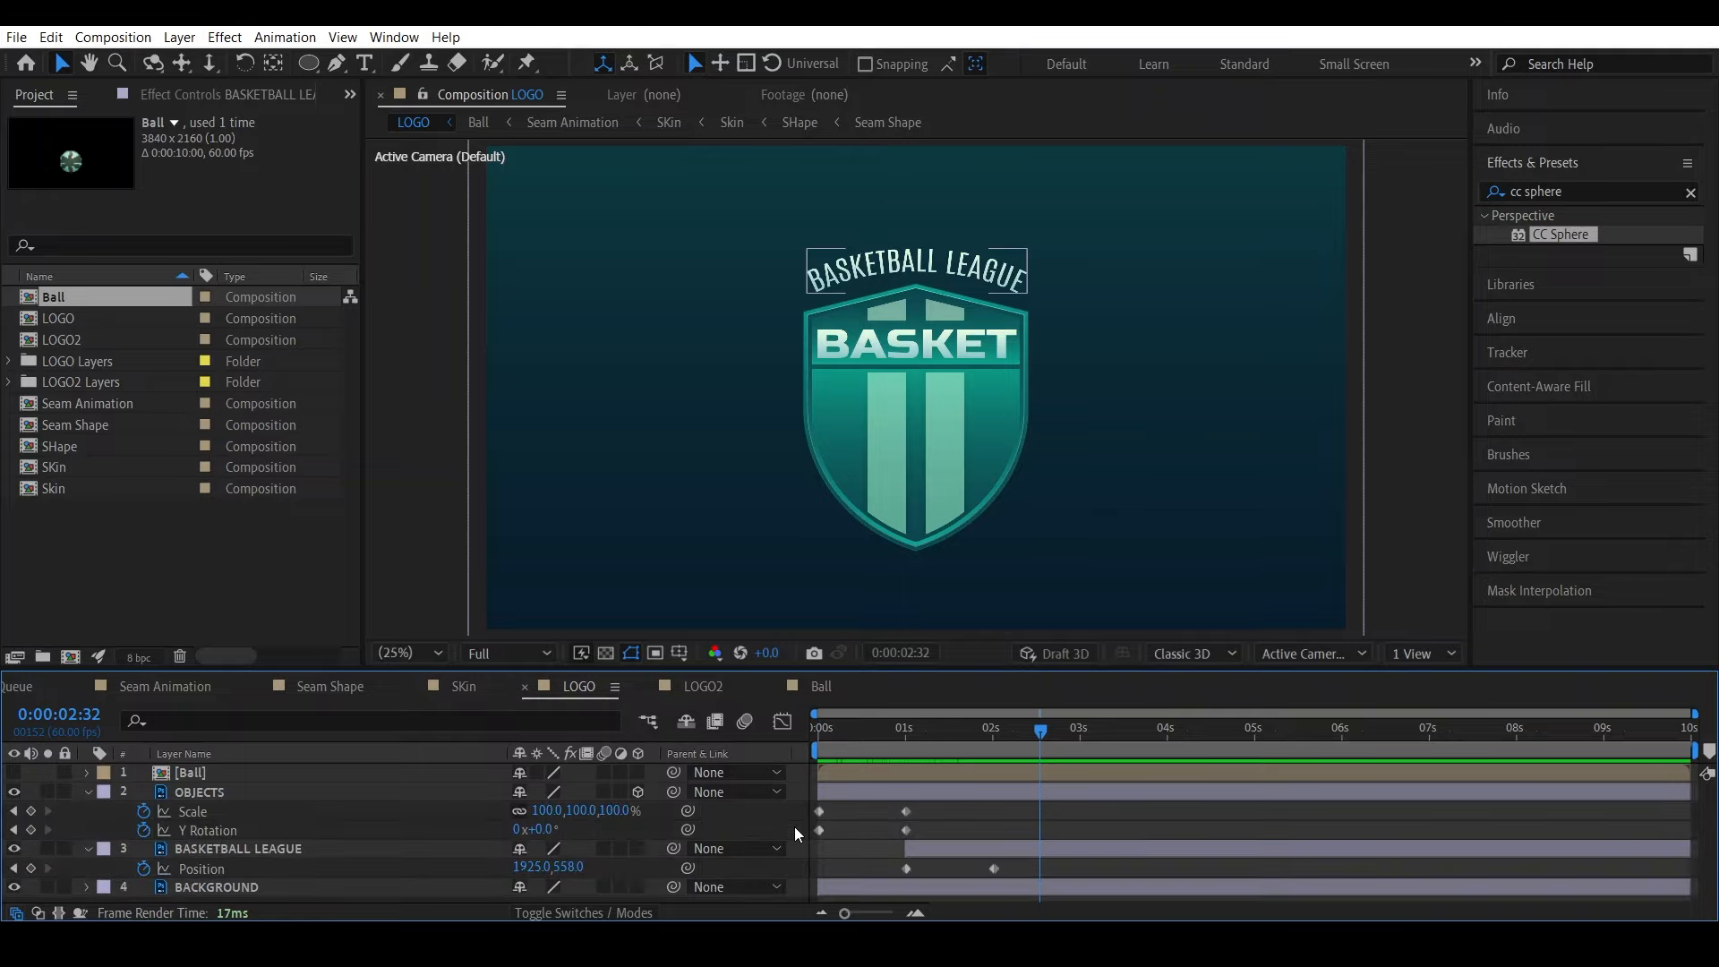
pyautogui.moveTo(1008, 872); pyautogui.dragTo(807, 814)
pyautogui.rightClick(821, 814)
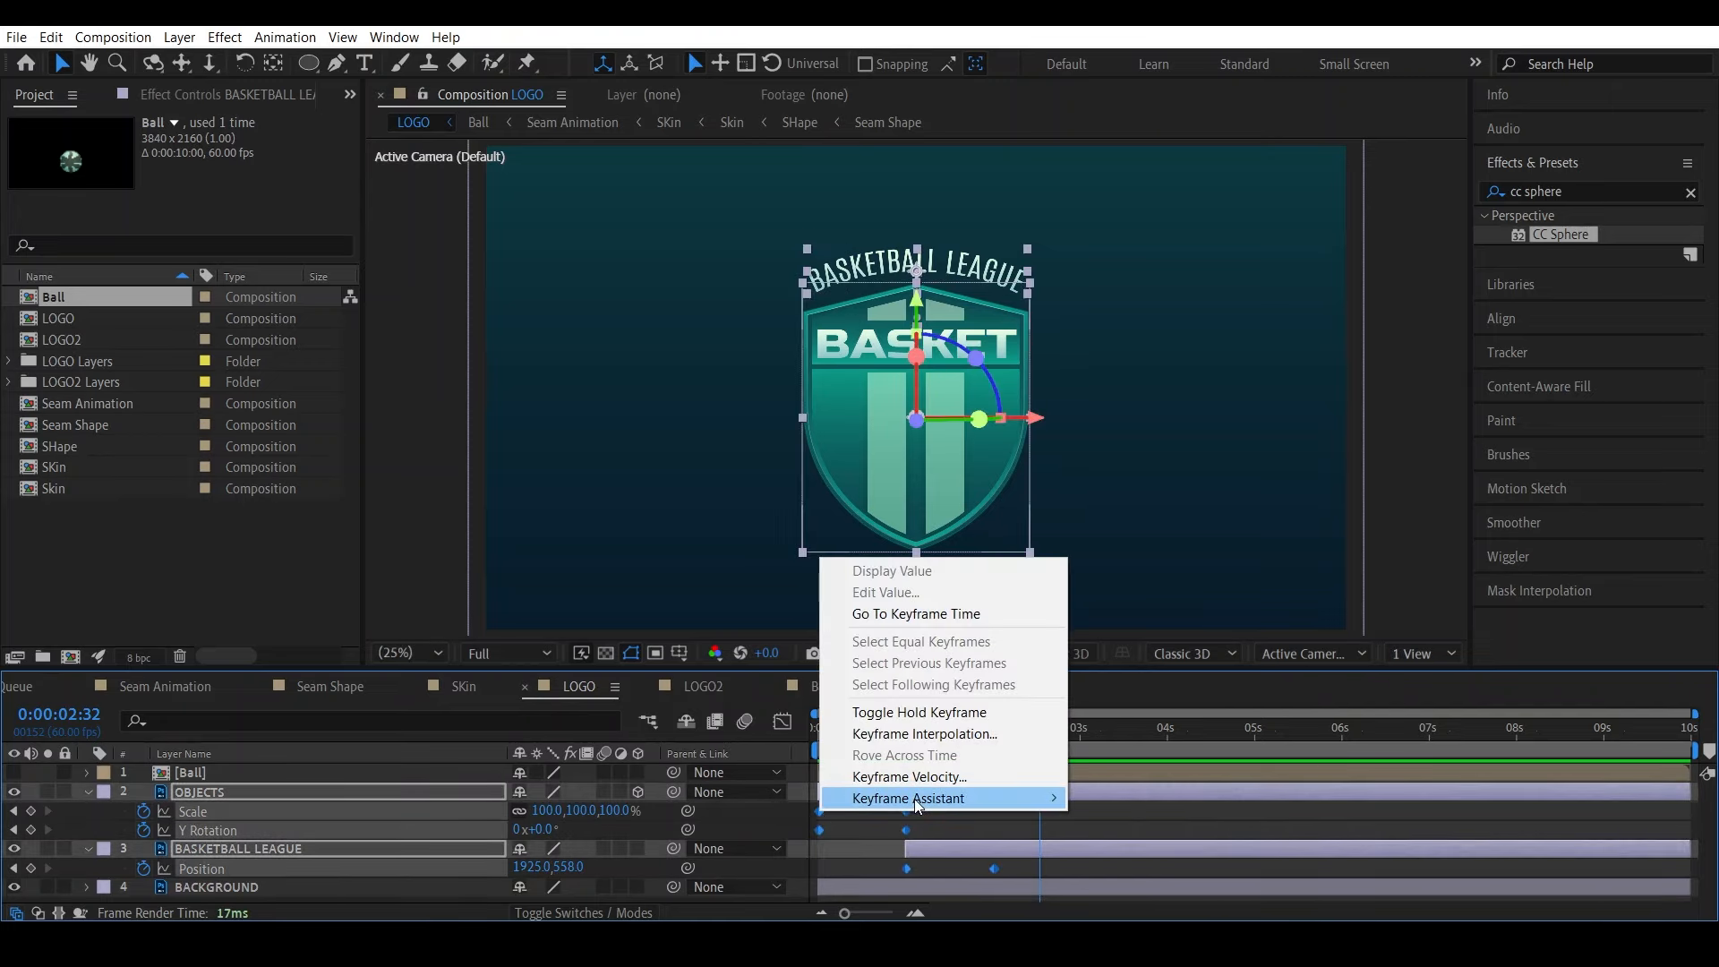
pyautogui.moveTo(919, 805)
pyautogui.click(1169, 680)
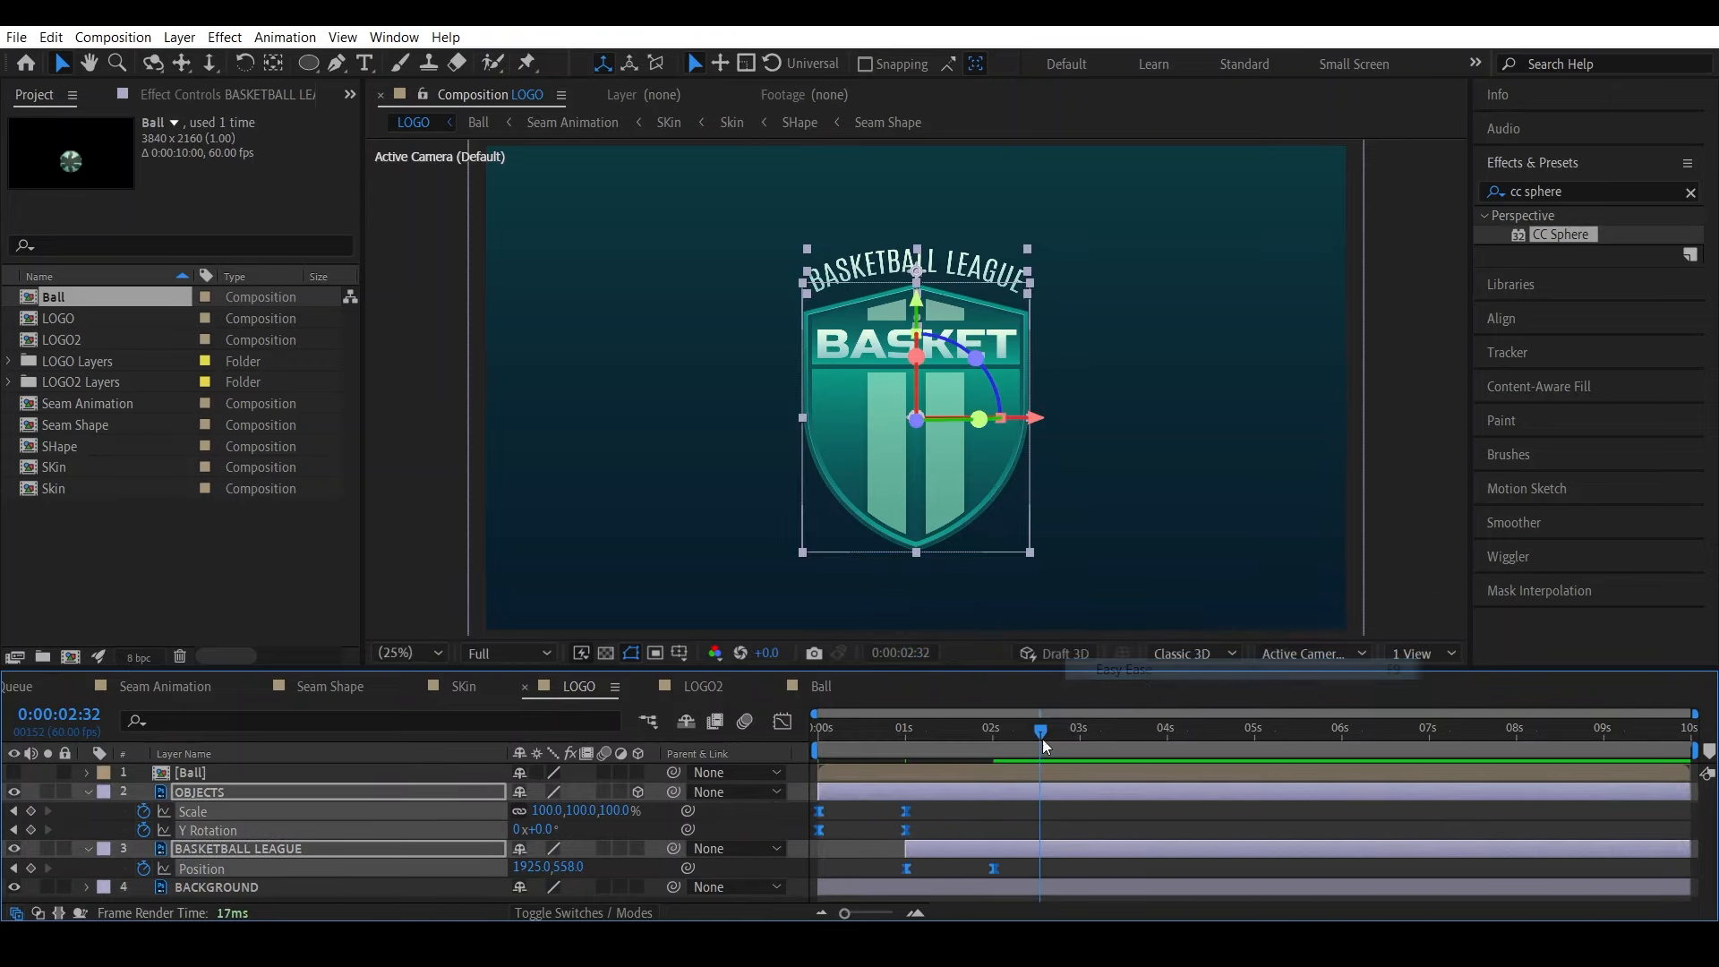
# Preview the eased shield and title animation from the start
pyautogui.moveTo(1042, 739); pyautogui.dragTo(809, 743)
pyautogui.press('space')
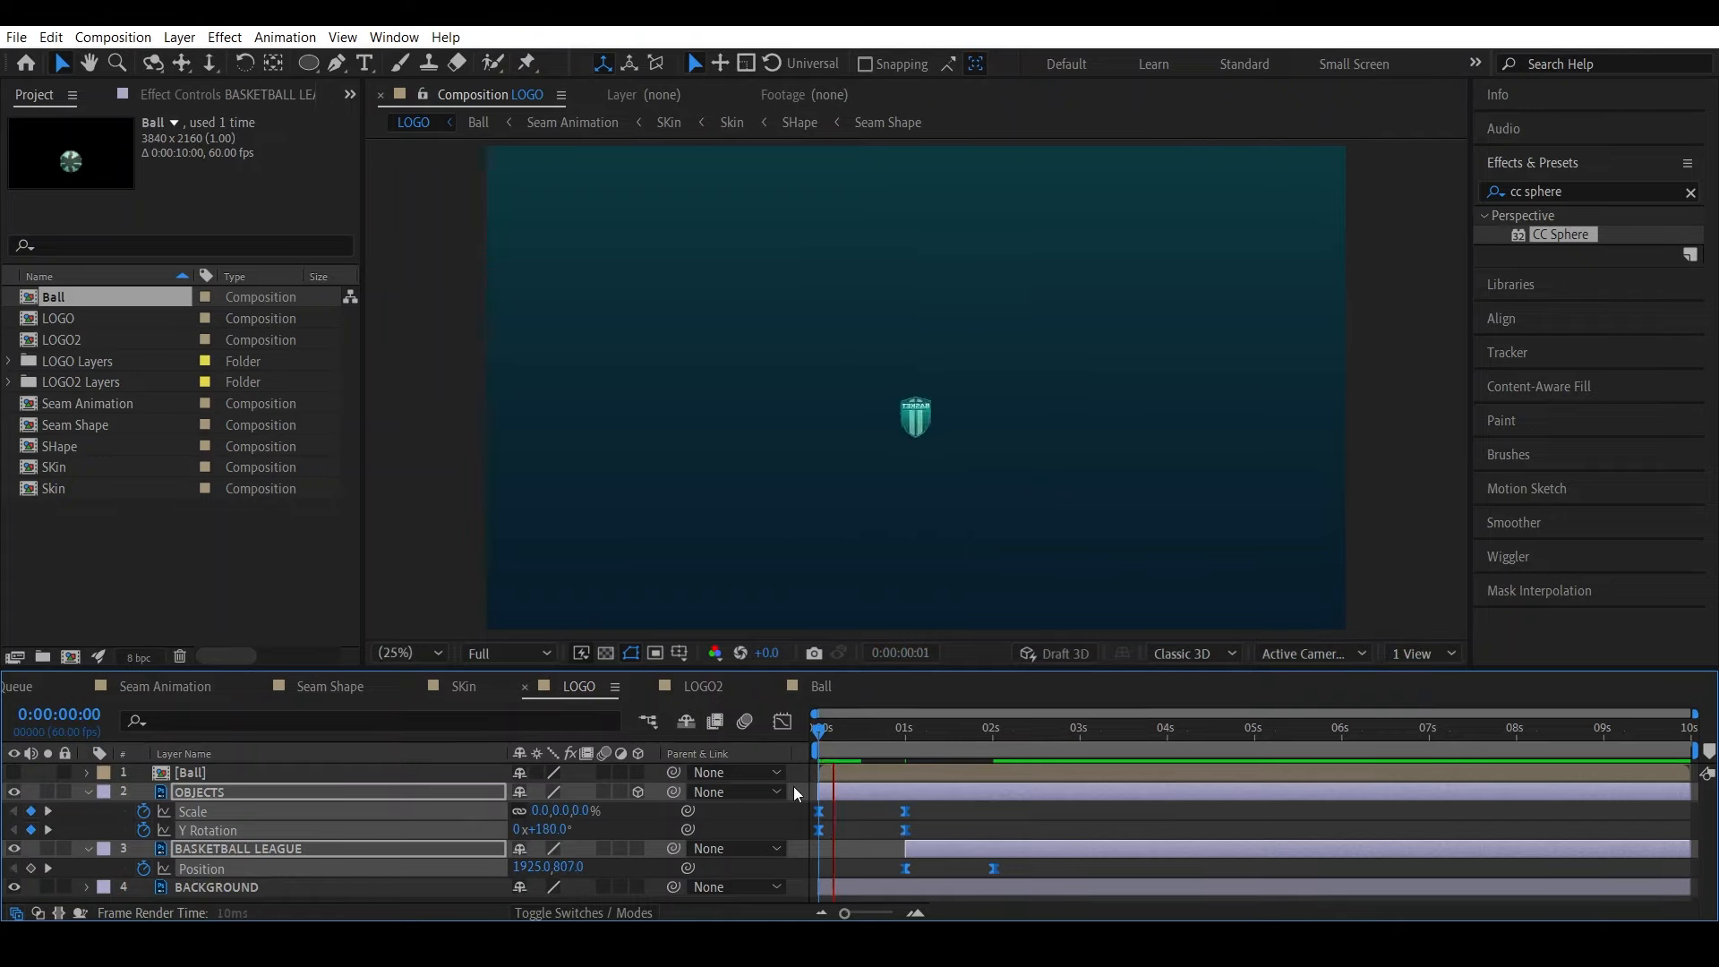
pyautogui.click(793, 786)
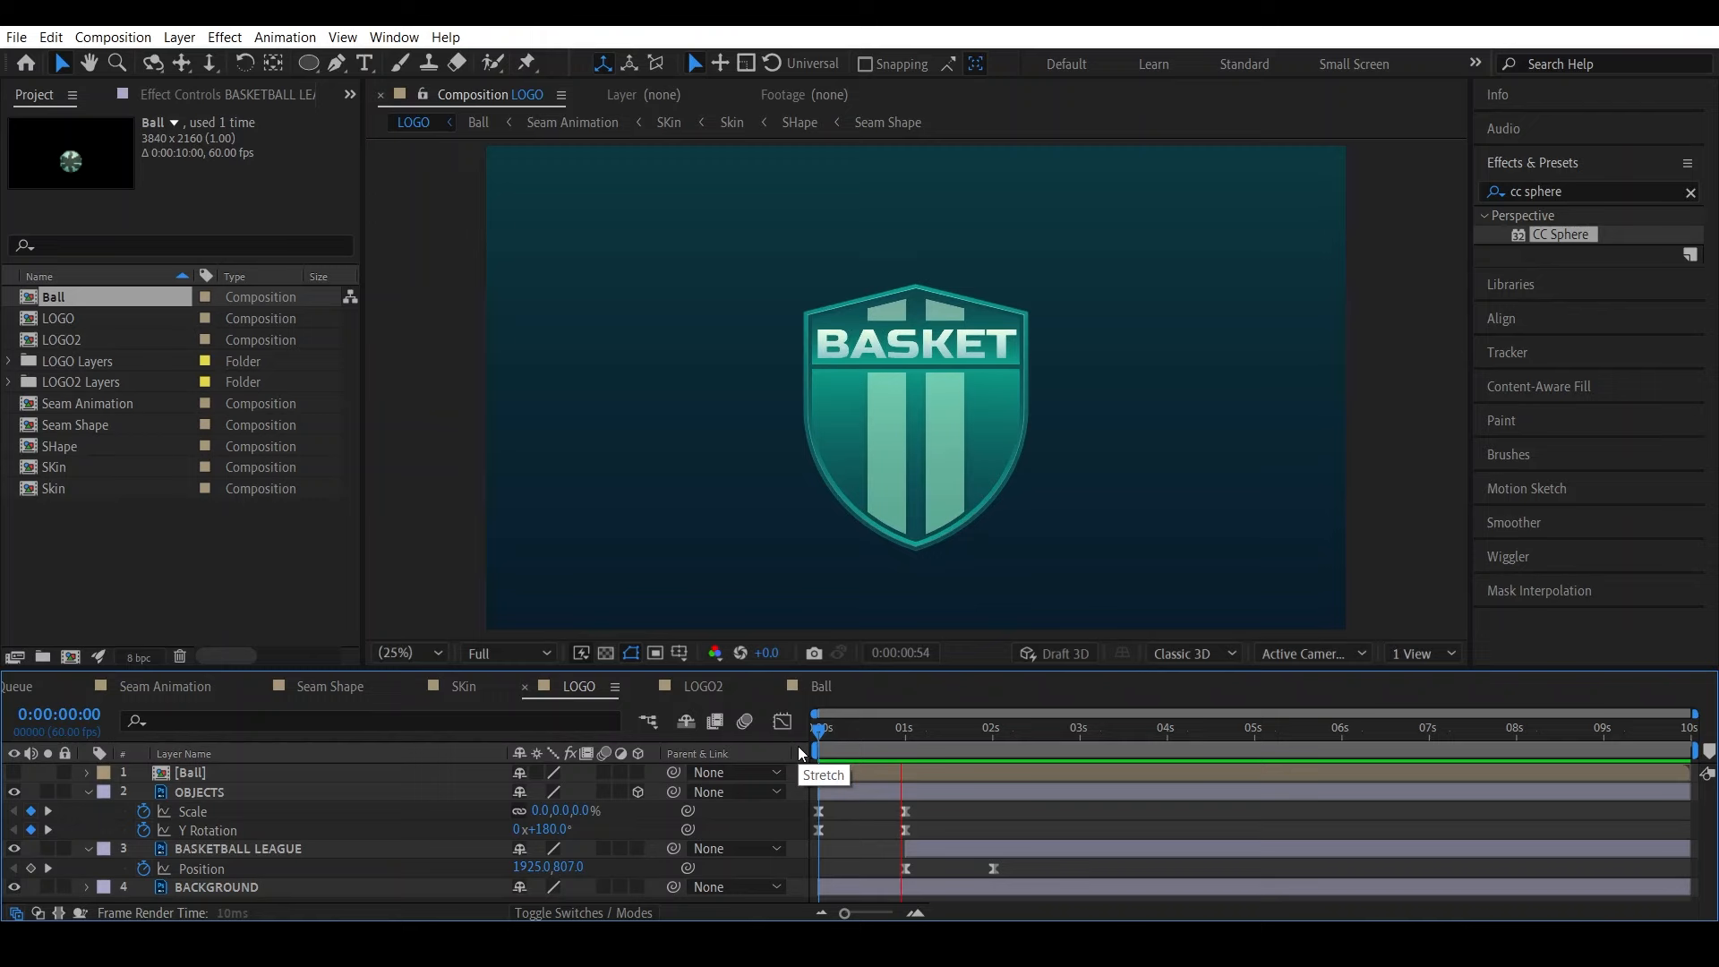
pyautogui.press('space')
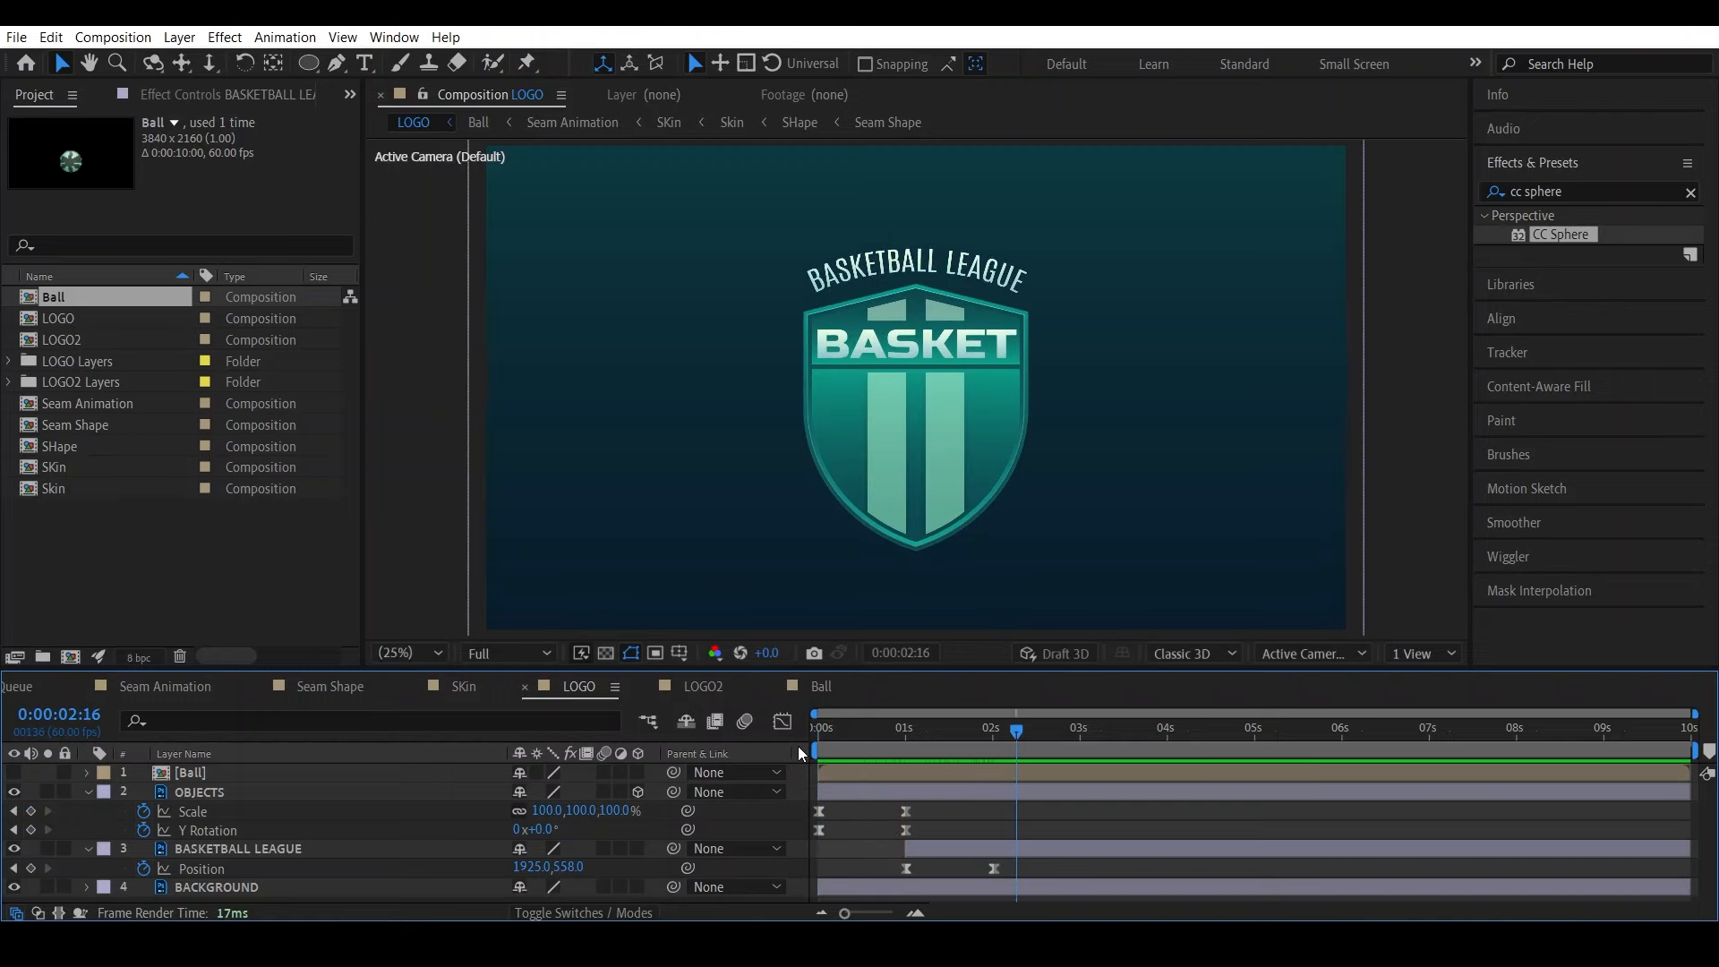
# Show the Ball layer at 0:00:01:00 and move its anchor point to the centre of the ball
pyautogui.moveTo(1003, 737); pyautogui.dragTo(909, 739)
pyautogui.click(250, 775)
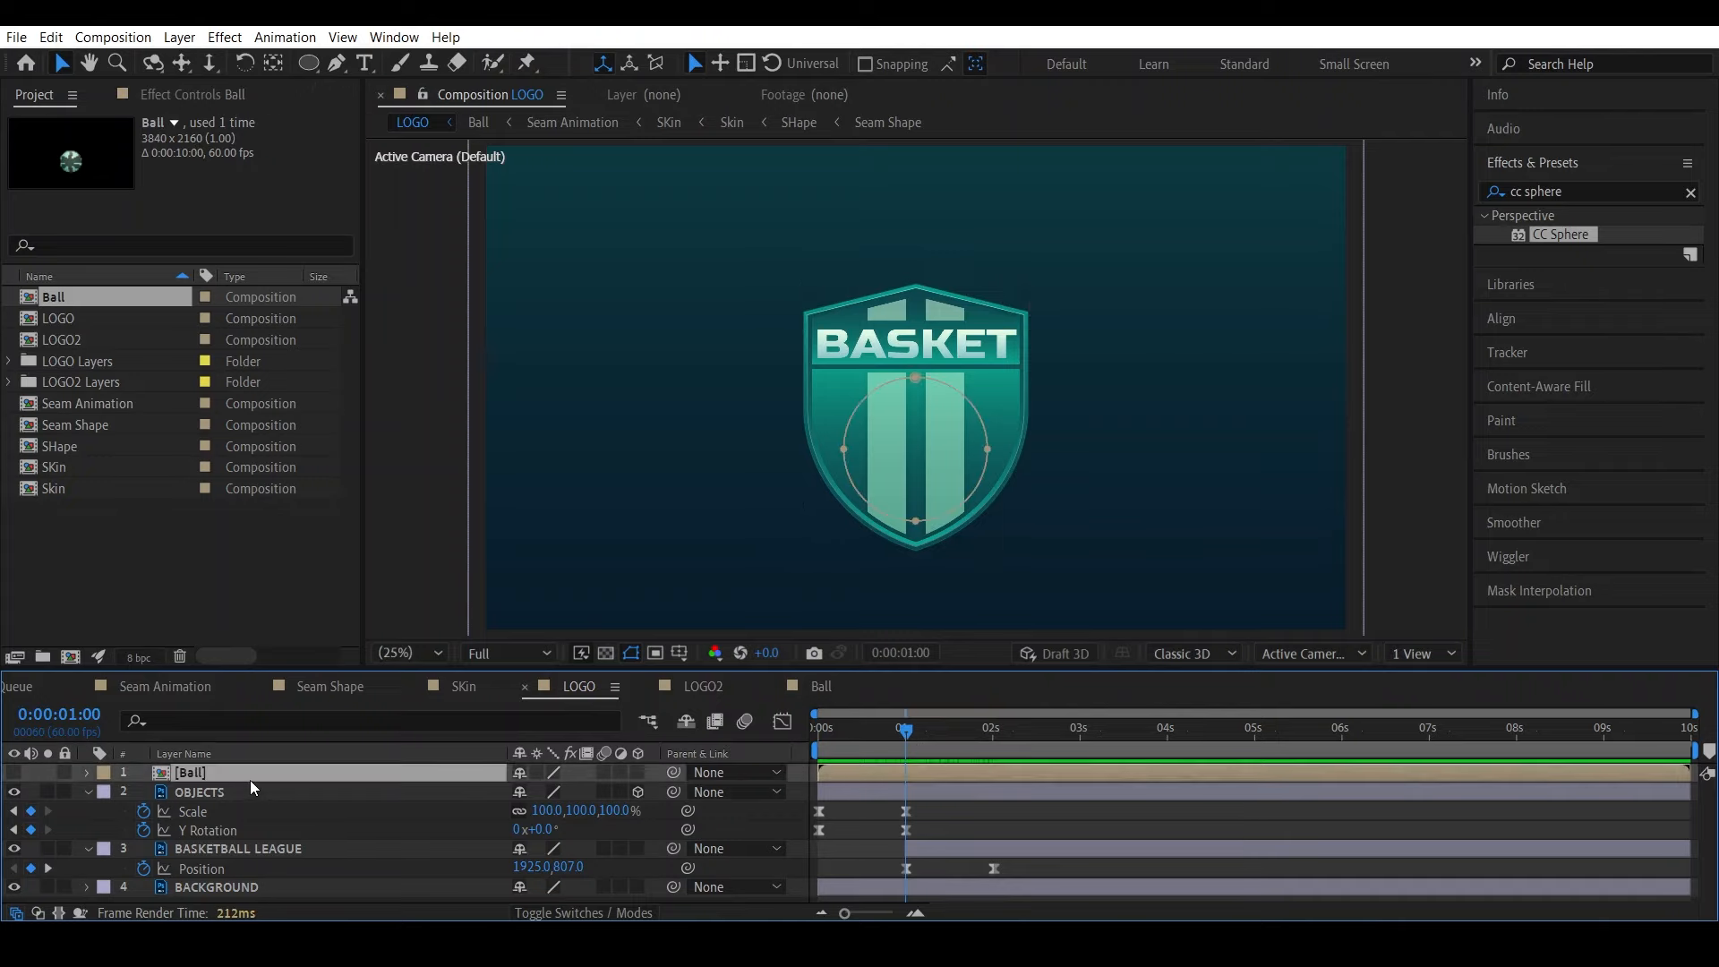
pyautogui.click(13, 771)
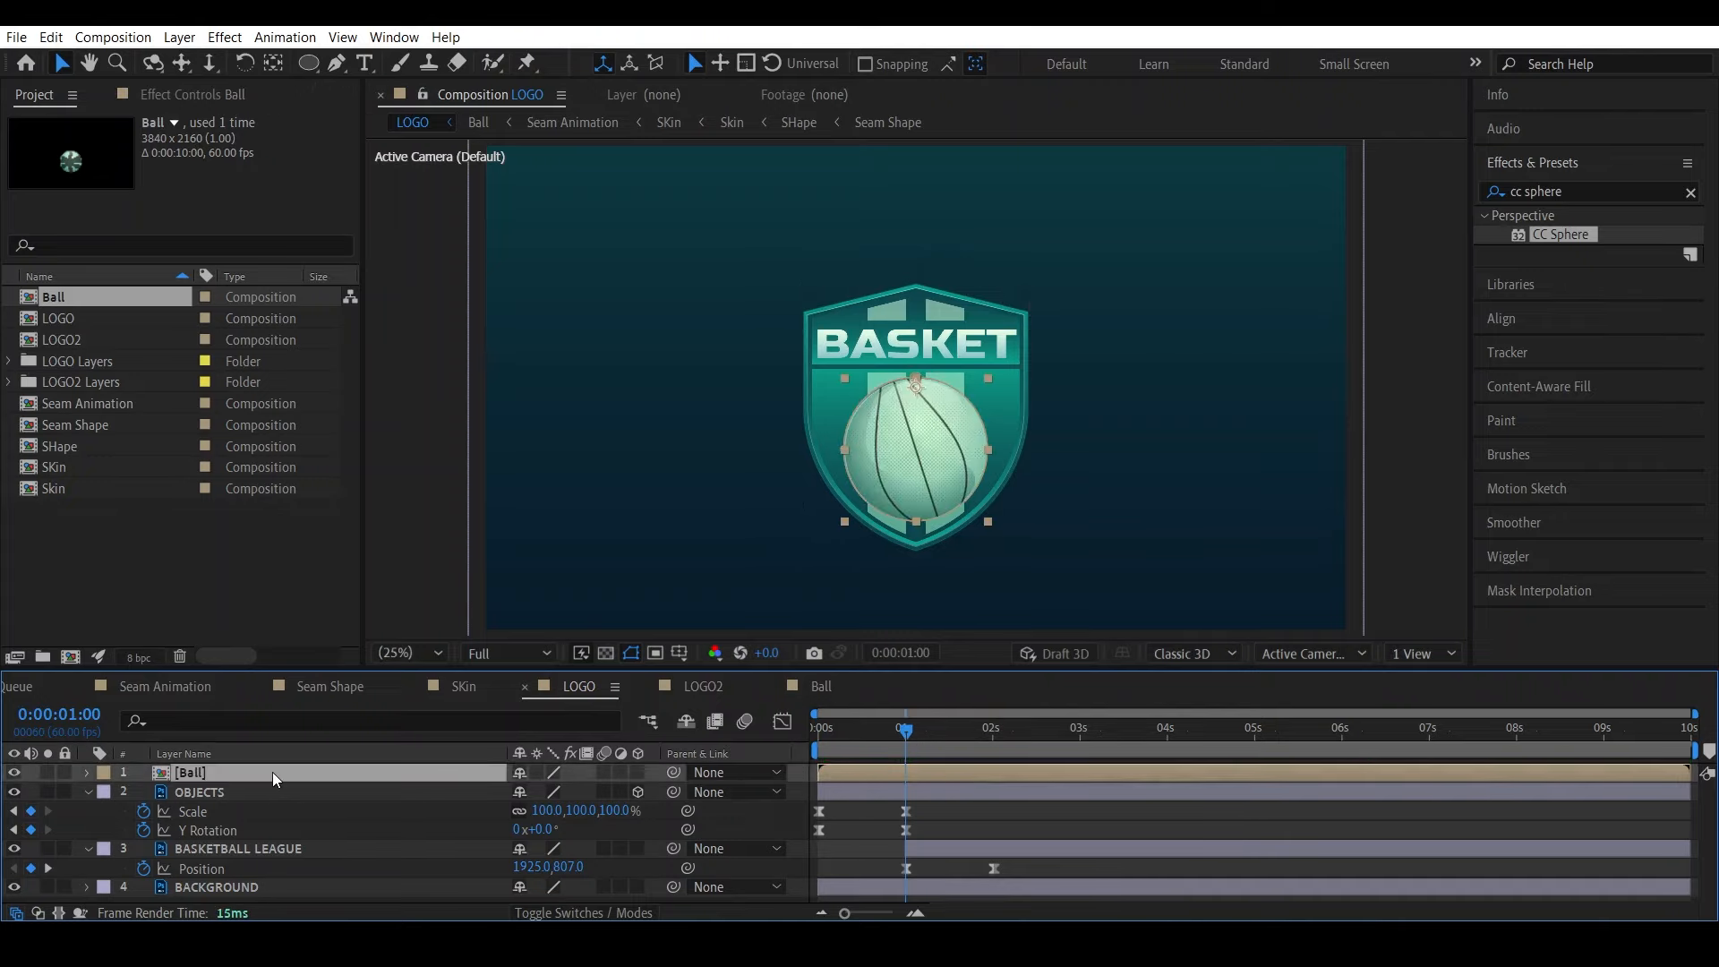
pyautogui.click(275, 65)
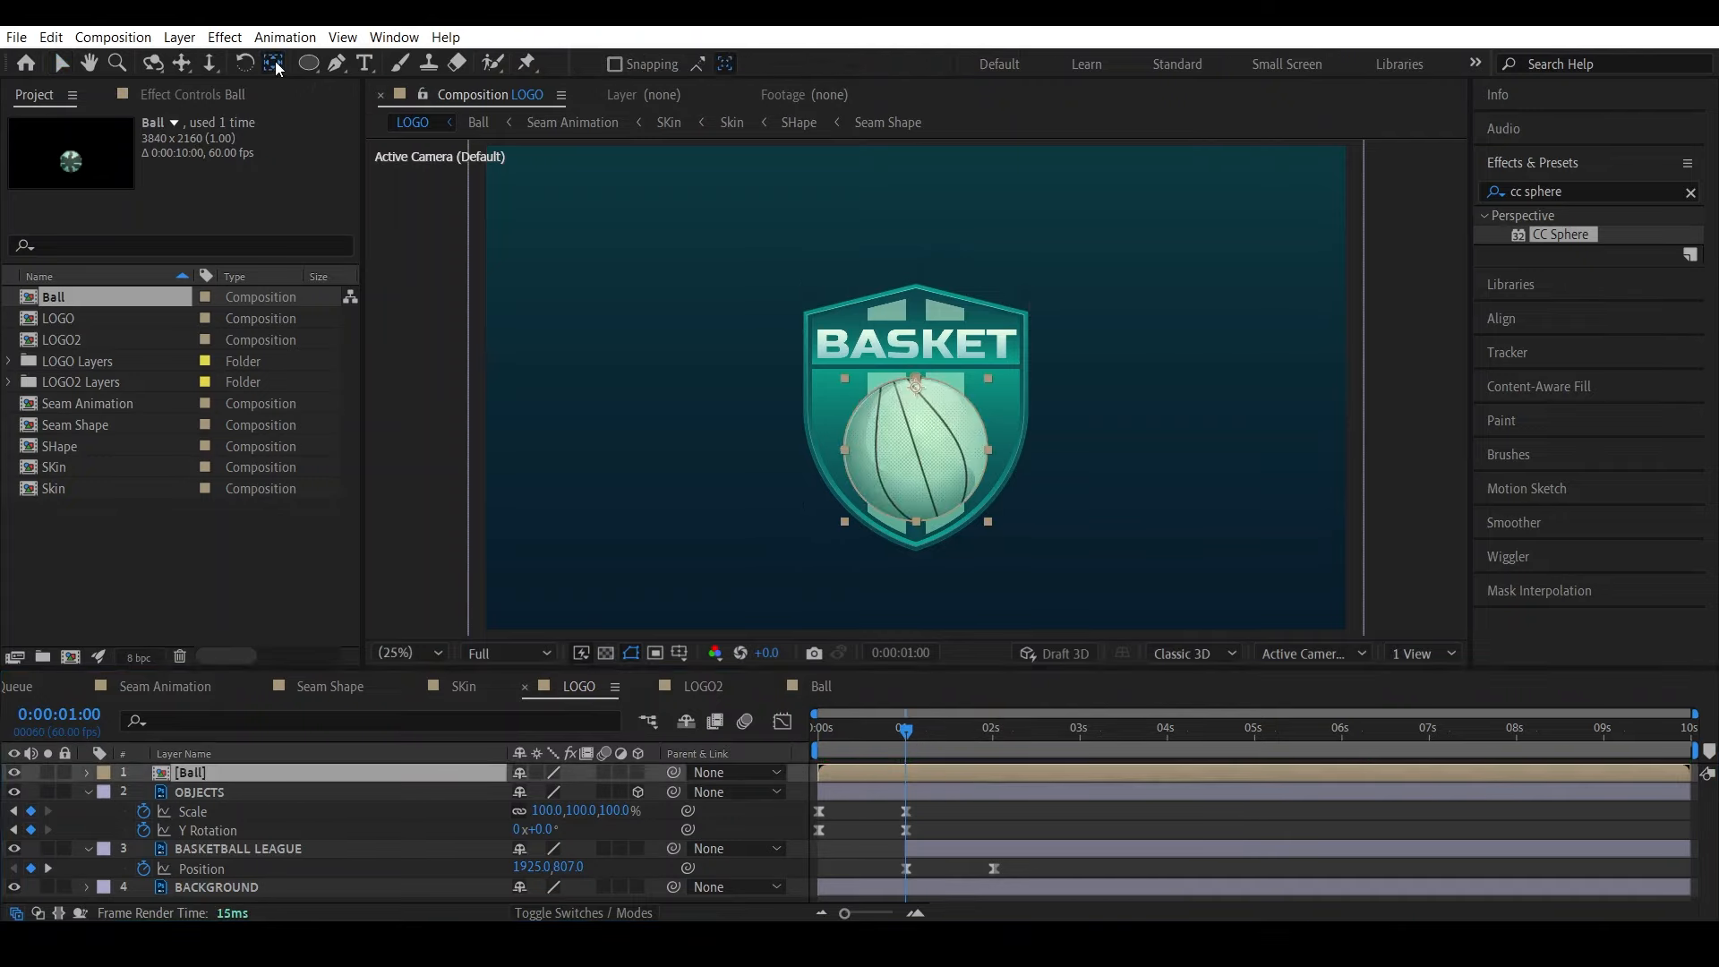
pyautogui.moveTo(916, 387); pyautogui.dragTo(917, 436)
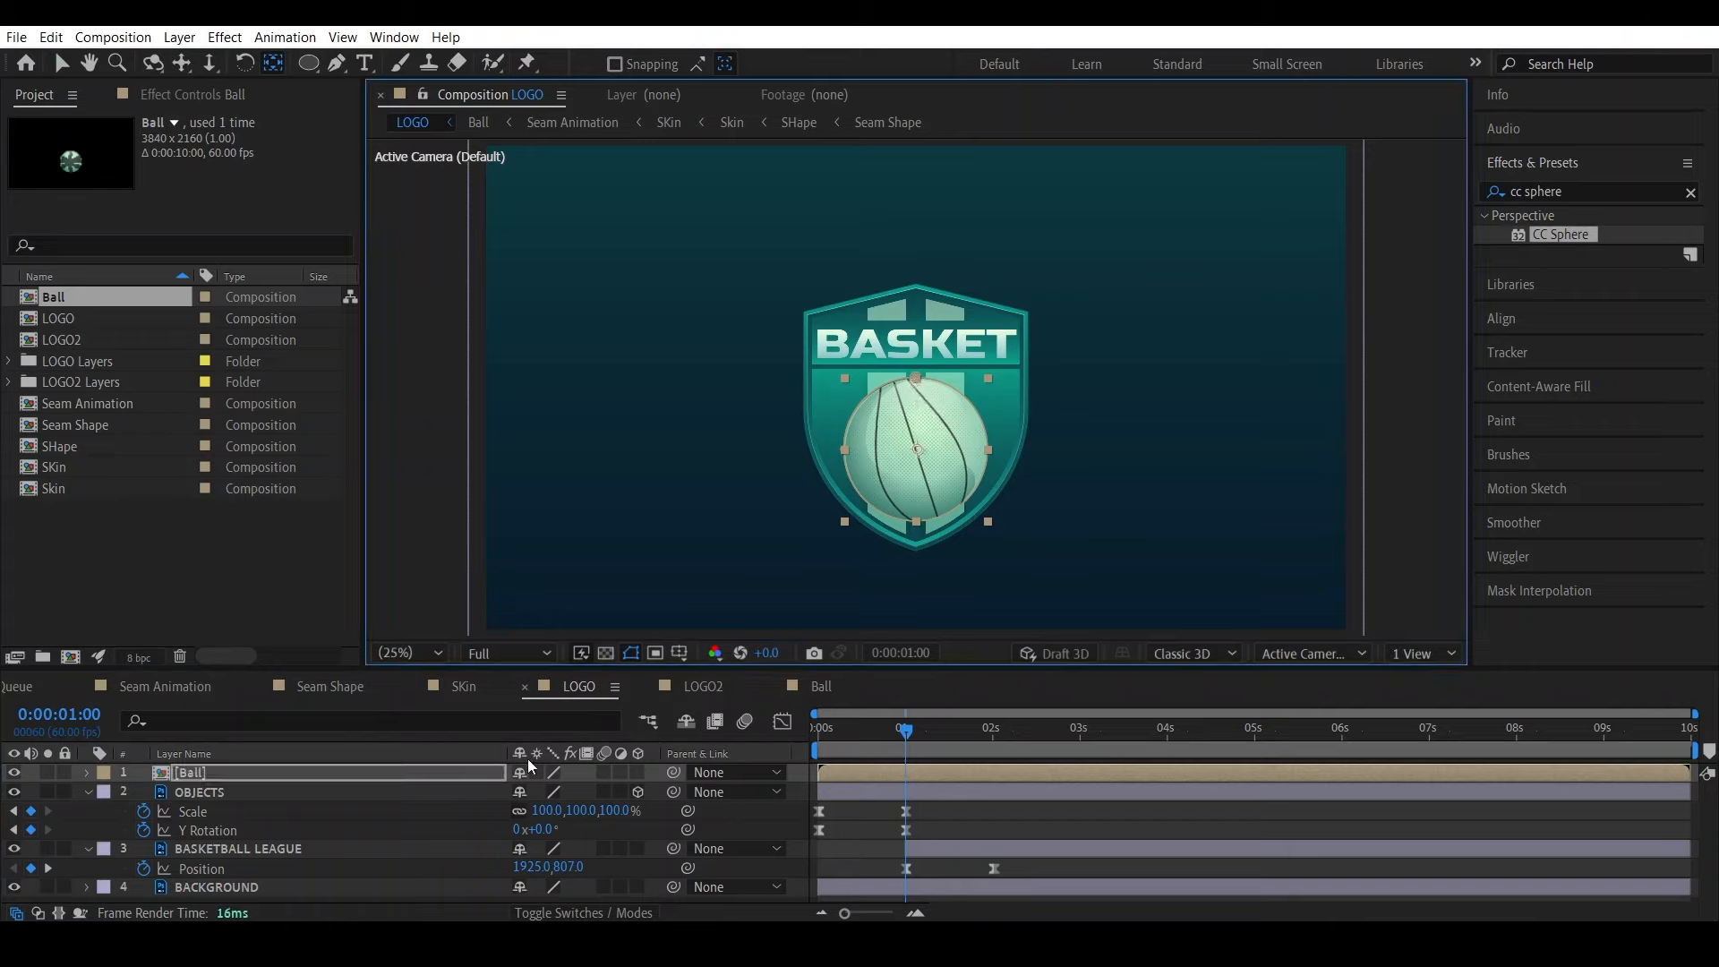
# Keyframe the Ball layer's Scale from 0% at 0:00:01:00 to 100% at 0:00:02:59
pyautogui.press('s')
pyautogui.moveTo(591, 803); pyautogui.dragTo(545, 803)
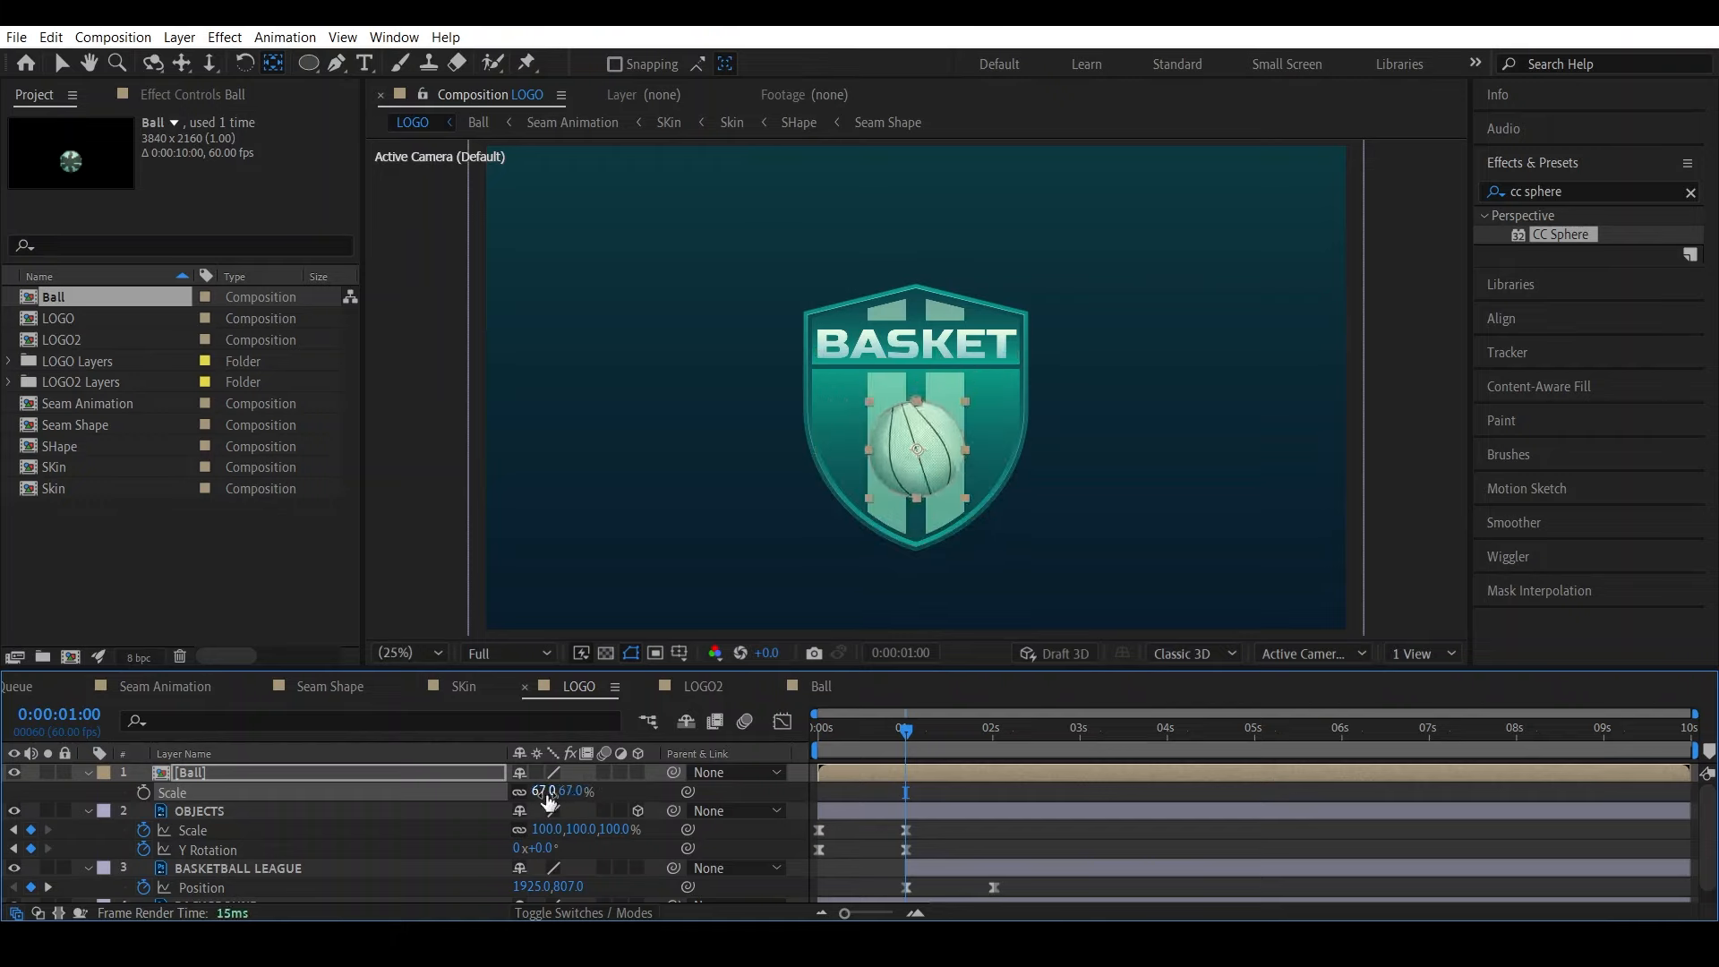
pyautogui.hotkey('ctrl', 'z')
pyautogui.moveTo(952, 737); pyautogui.dragTo(1078, 752)
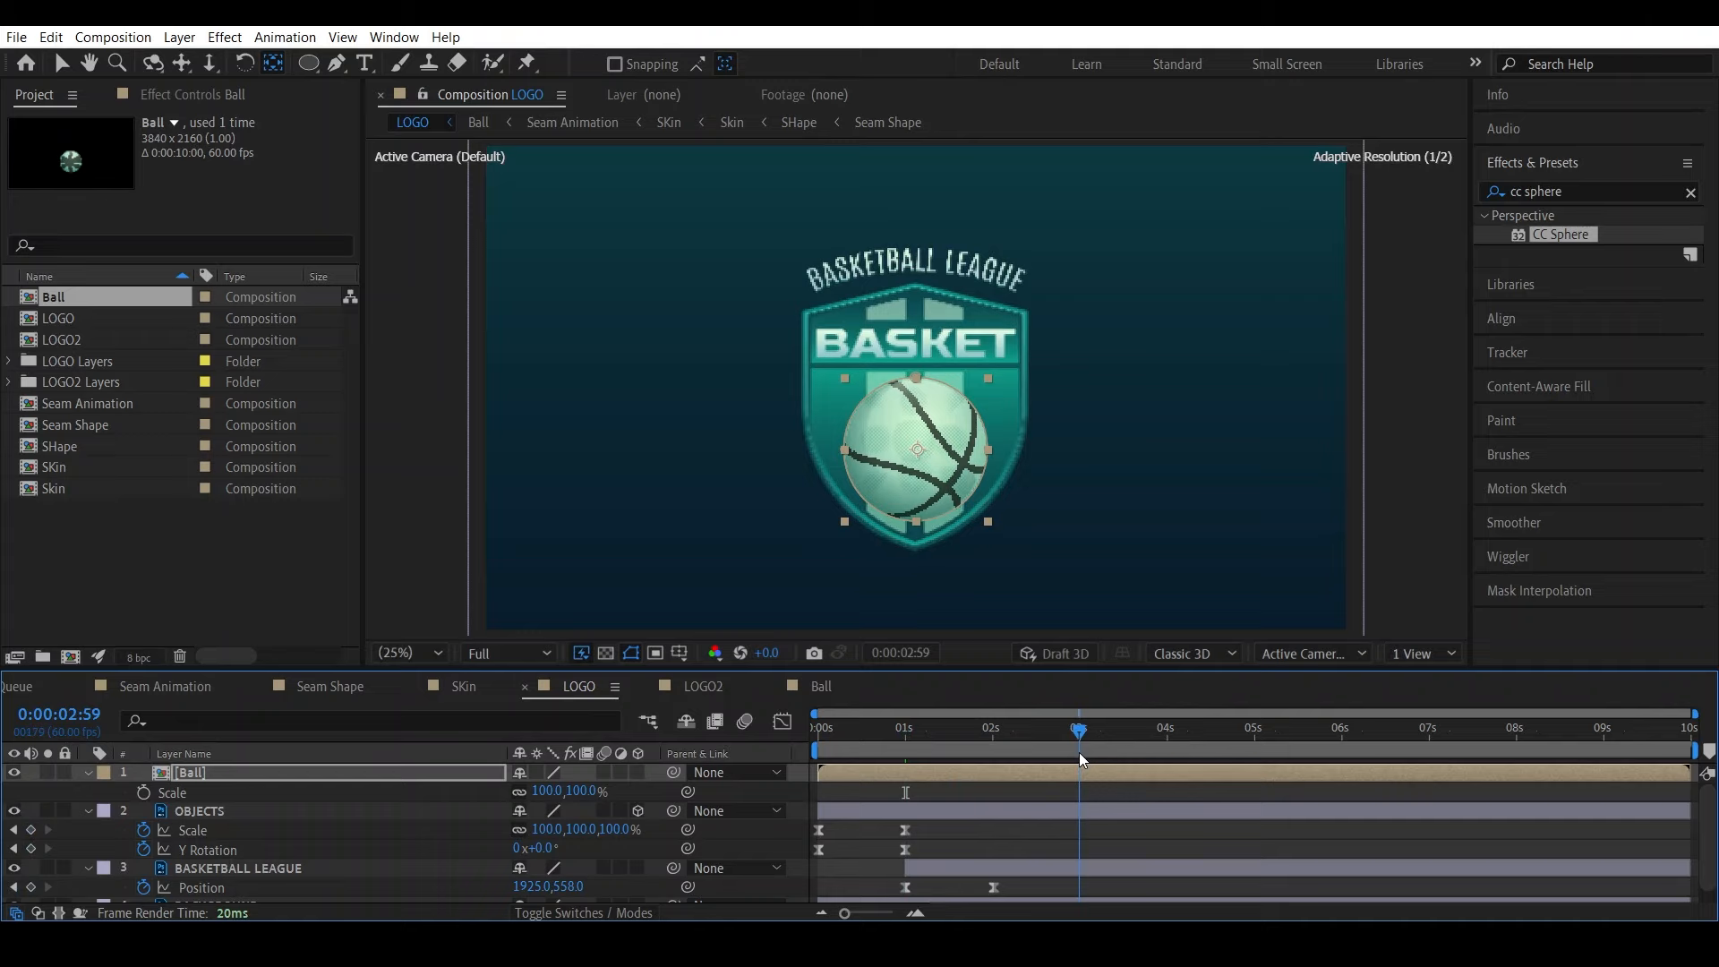
pyautogui.click(143, 793)
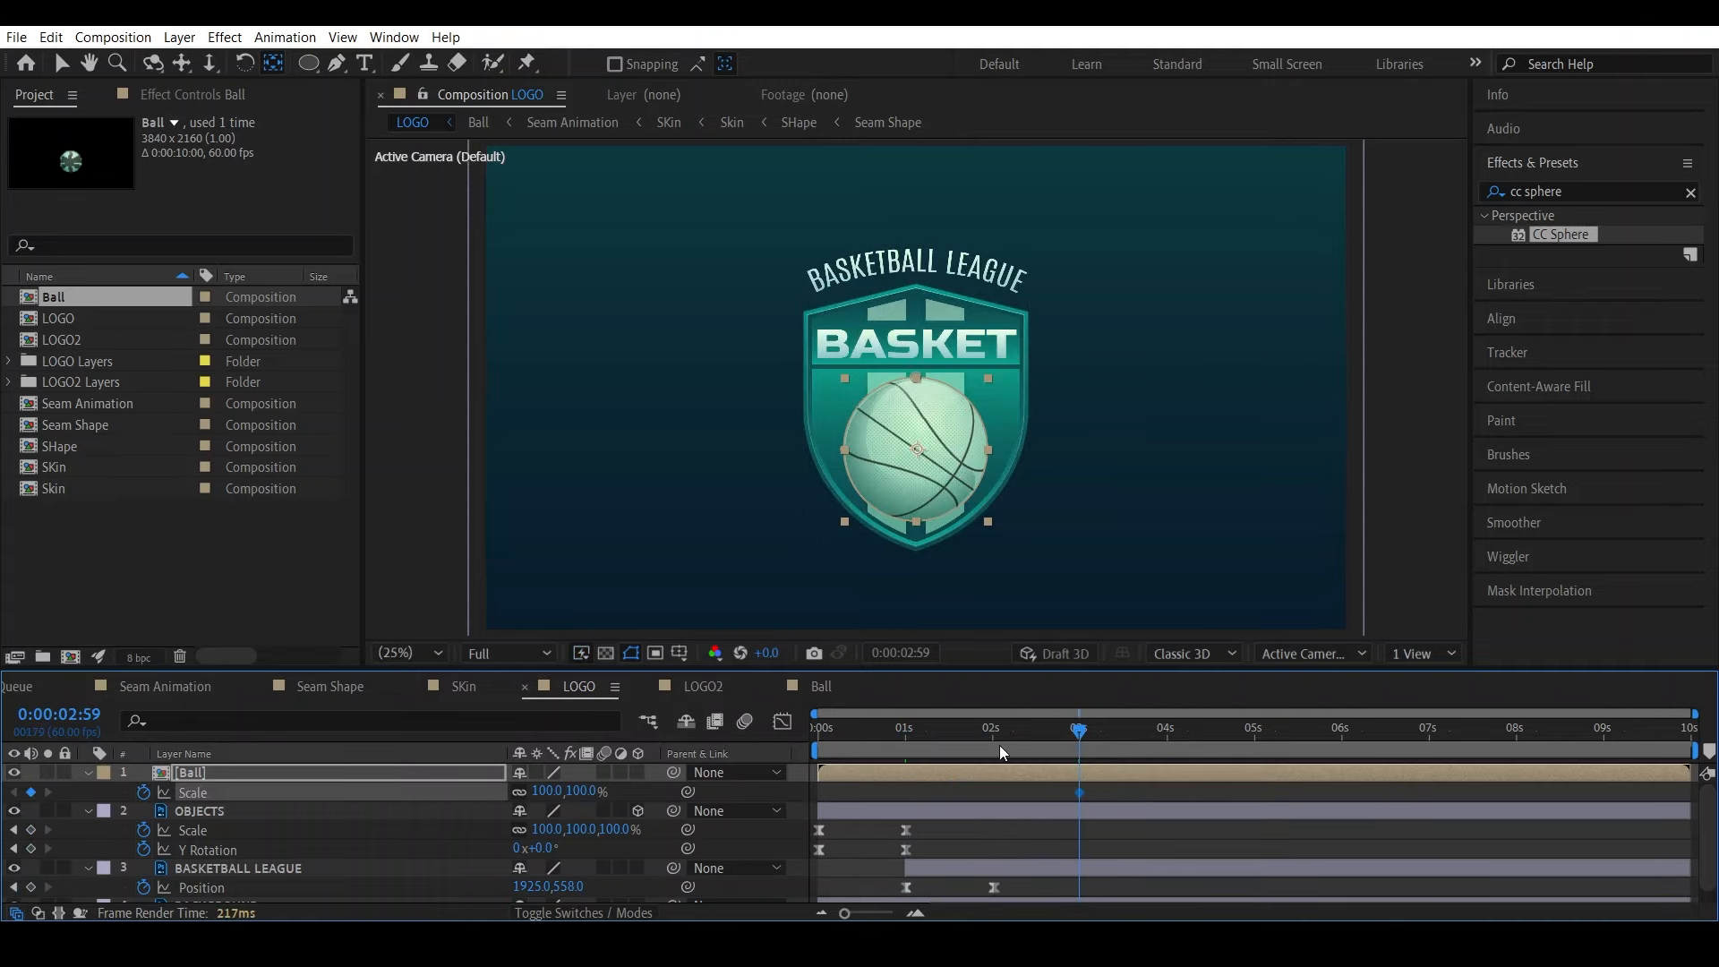
pyautogui.moveTo(980, 738); pyautogui.dragTo(916, 739)
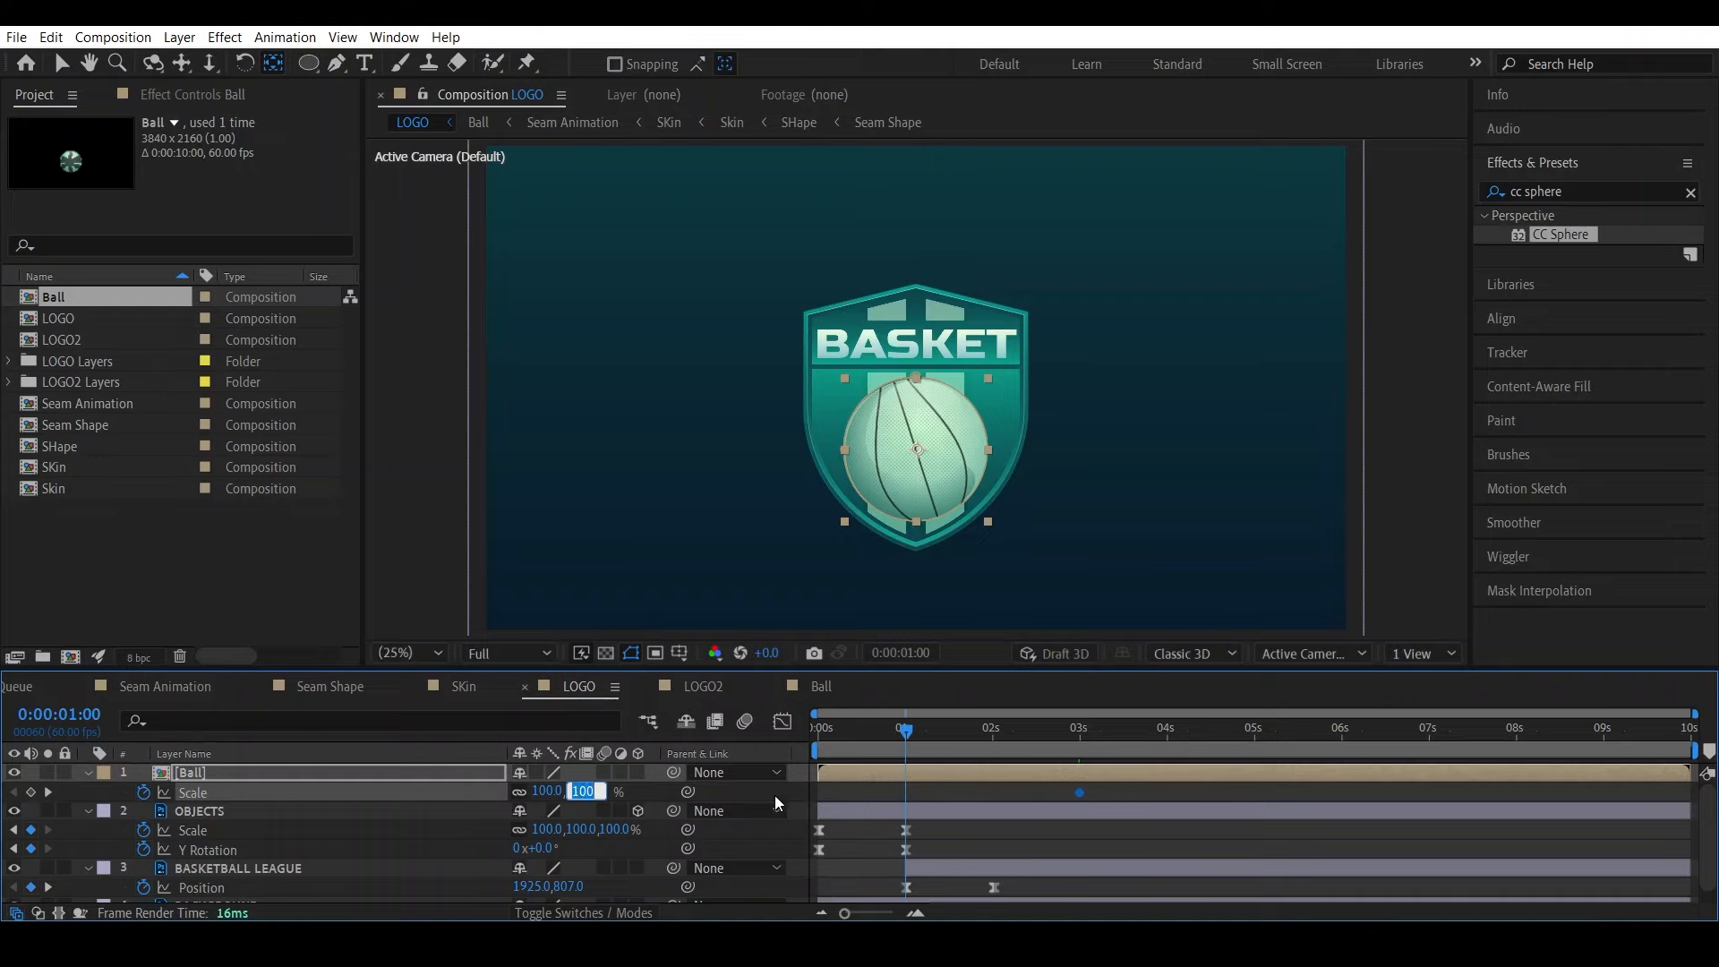
pyautogui.moveTo(577, 792); pyautogui.dragTo(571, 806)
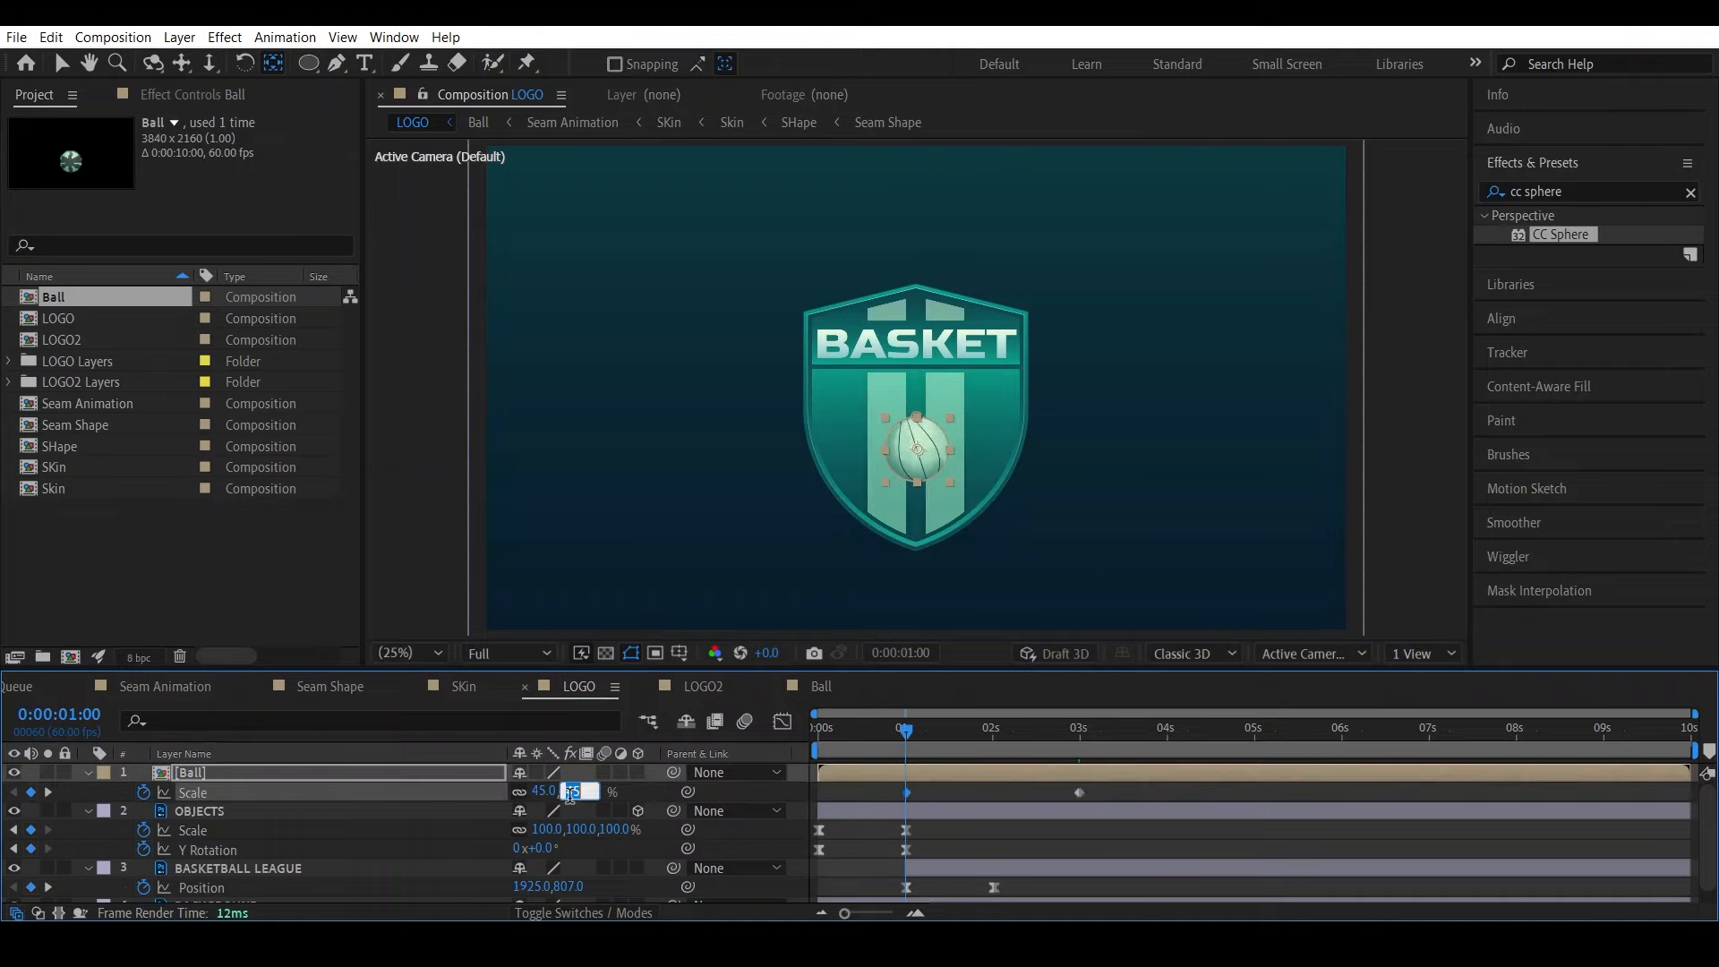
pyautogui.press('Return')
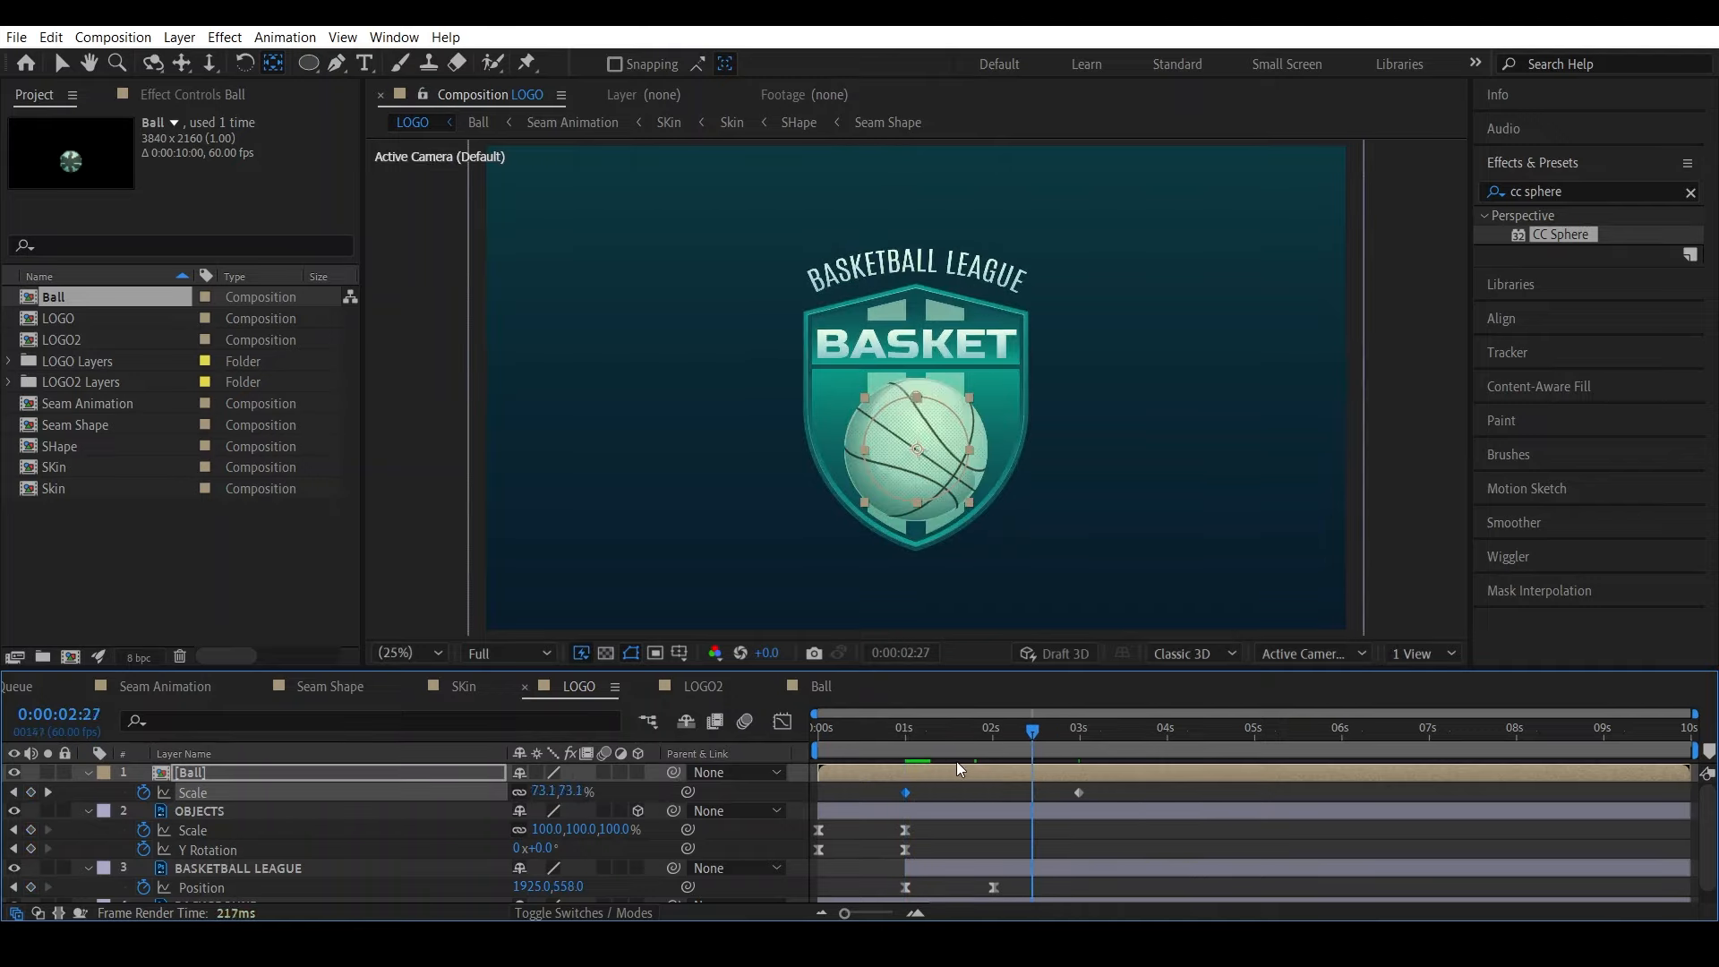
# Apply Easy Ease to the Ball layer's two Scale keyframes and preview the full animation from the start
pyautogui.press('space')
pyautogui.moveTo(786, 765); pyautogui.dragTo(890, 802)
pyautogui.rightClick(905, 792)
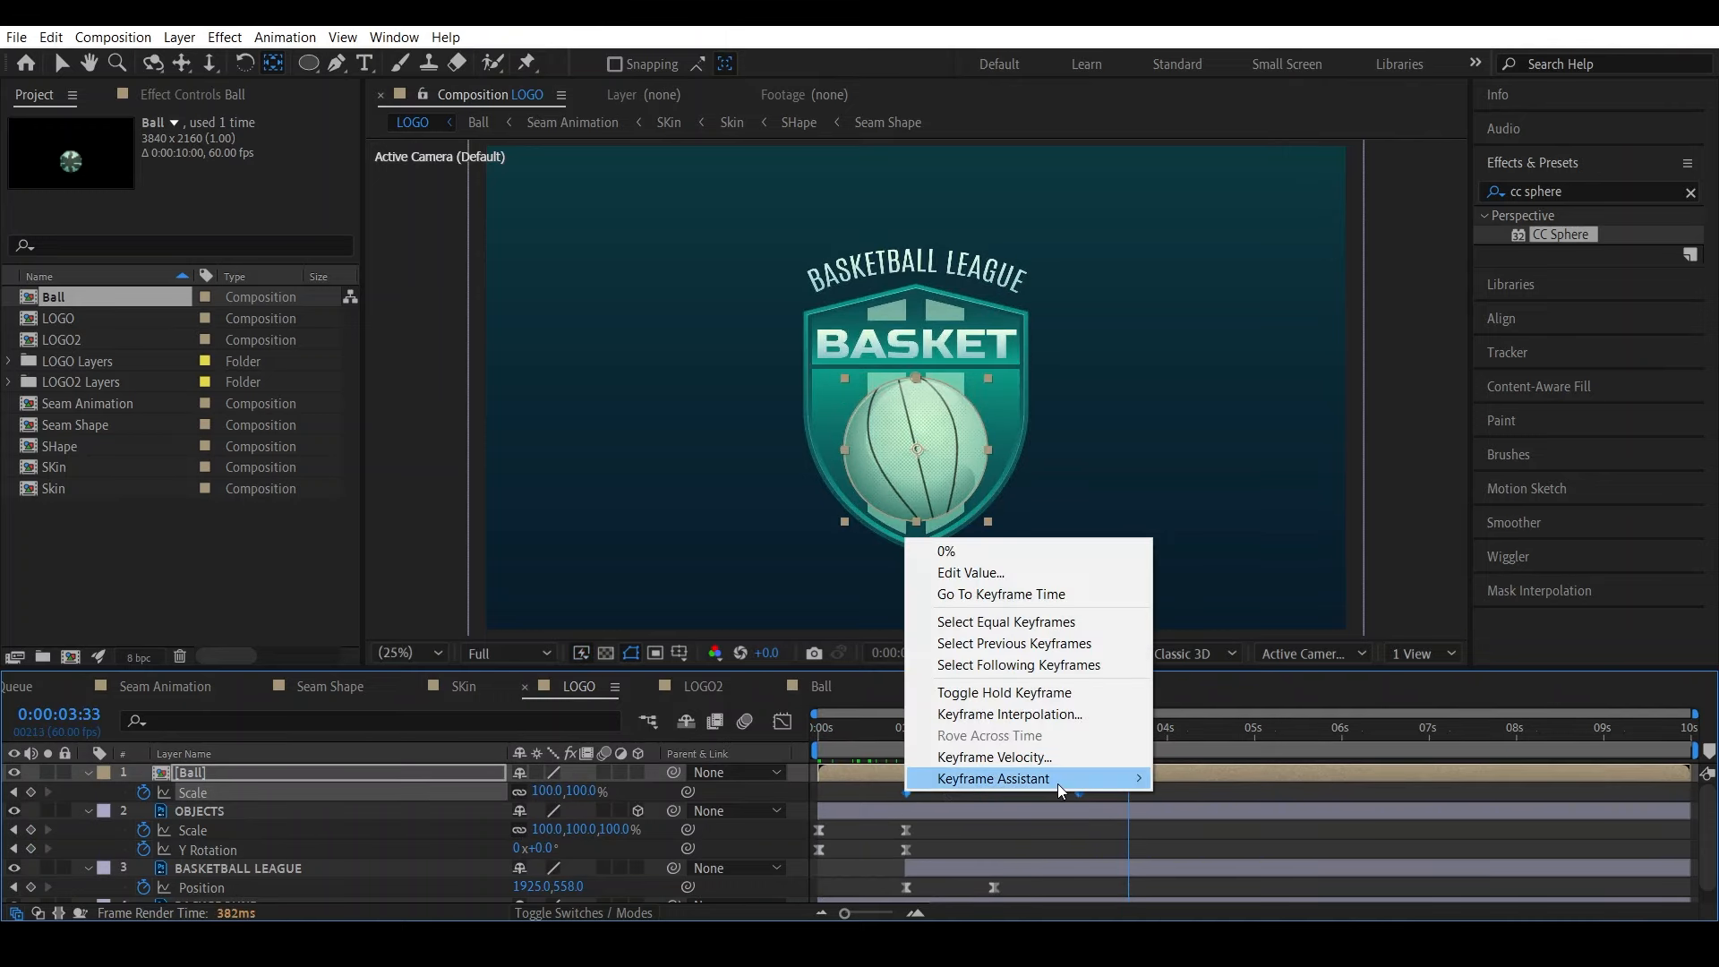
pyautogui.moveTo(1060, 783)
pyautogui.click(1281, 651)
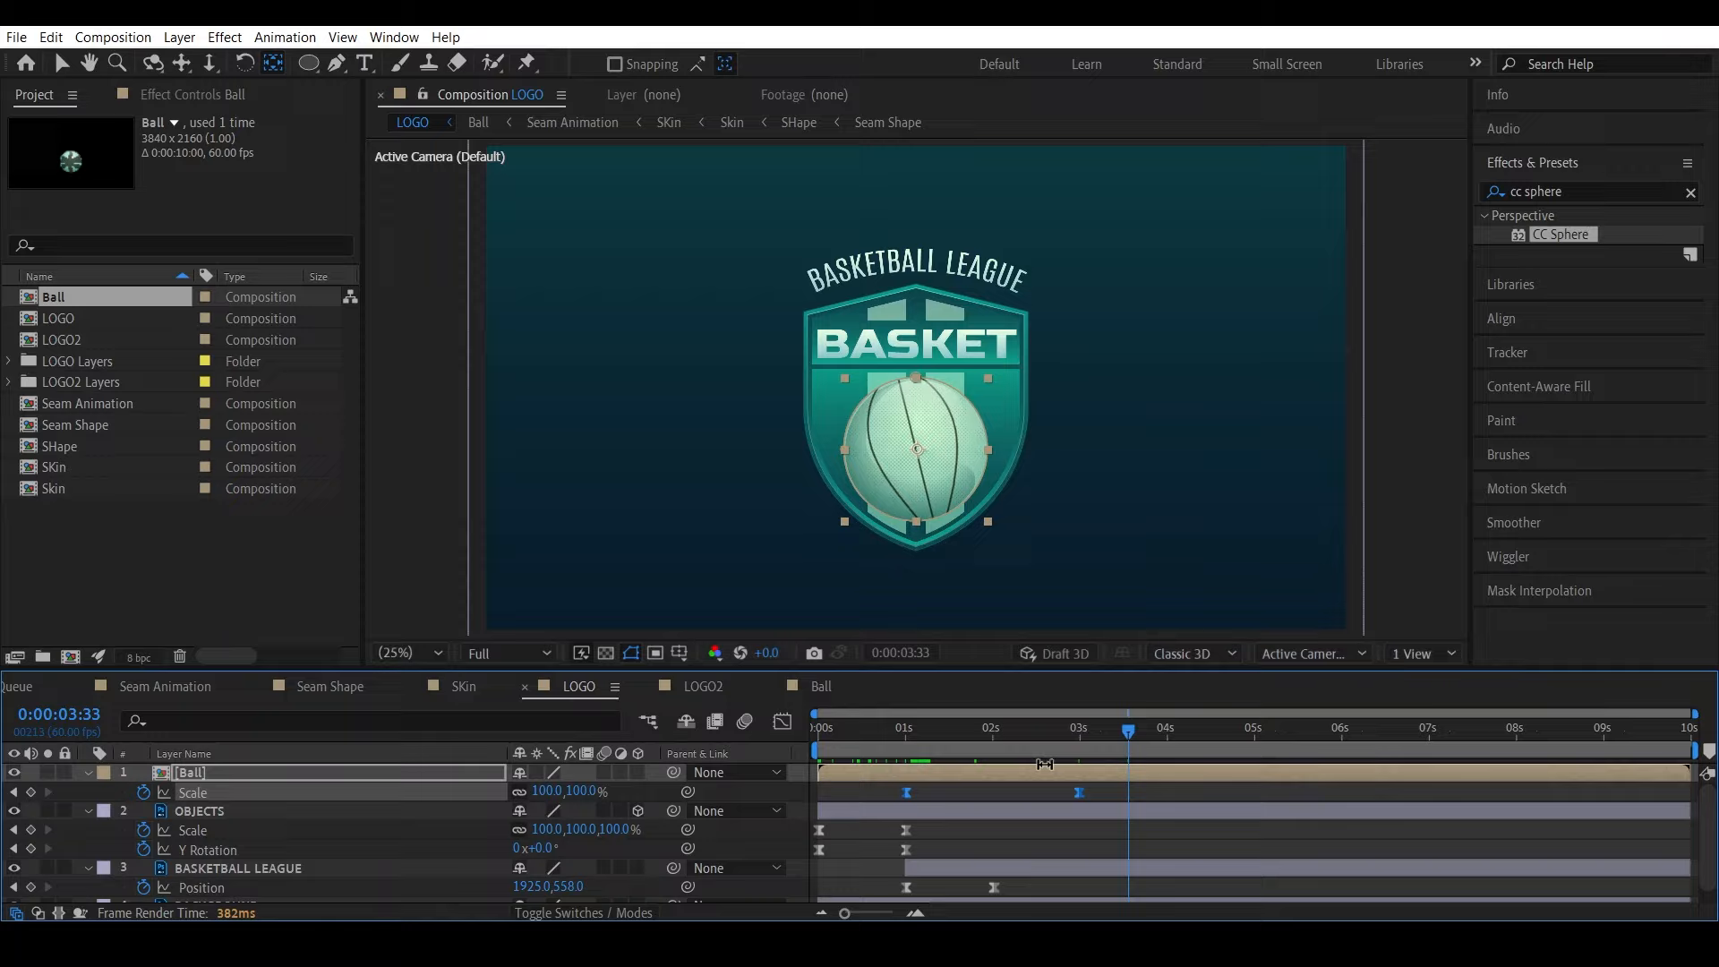
pyautogui.moveTo(1126, 727); pyautogui.dragTo(797, 772)
pyautogui.press('space')
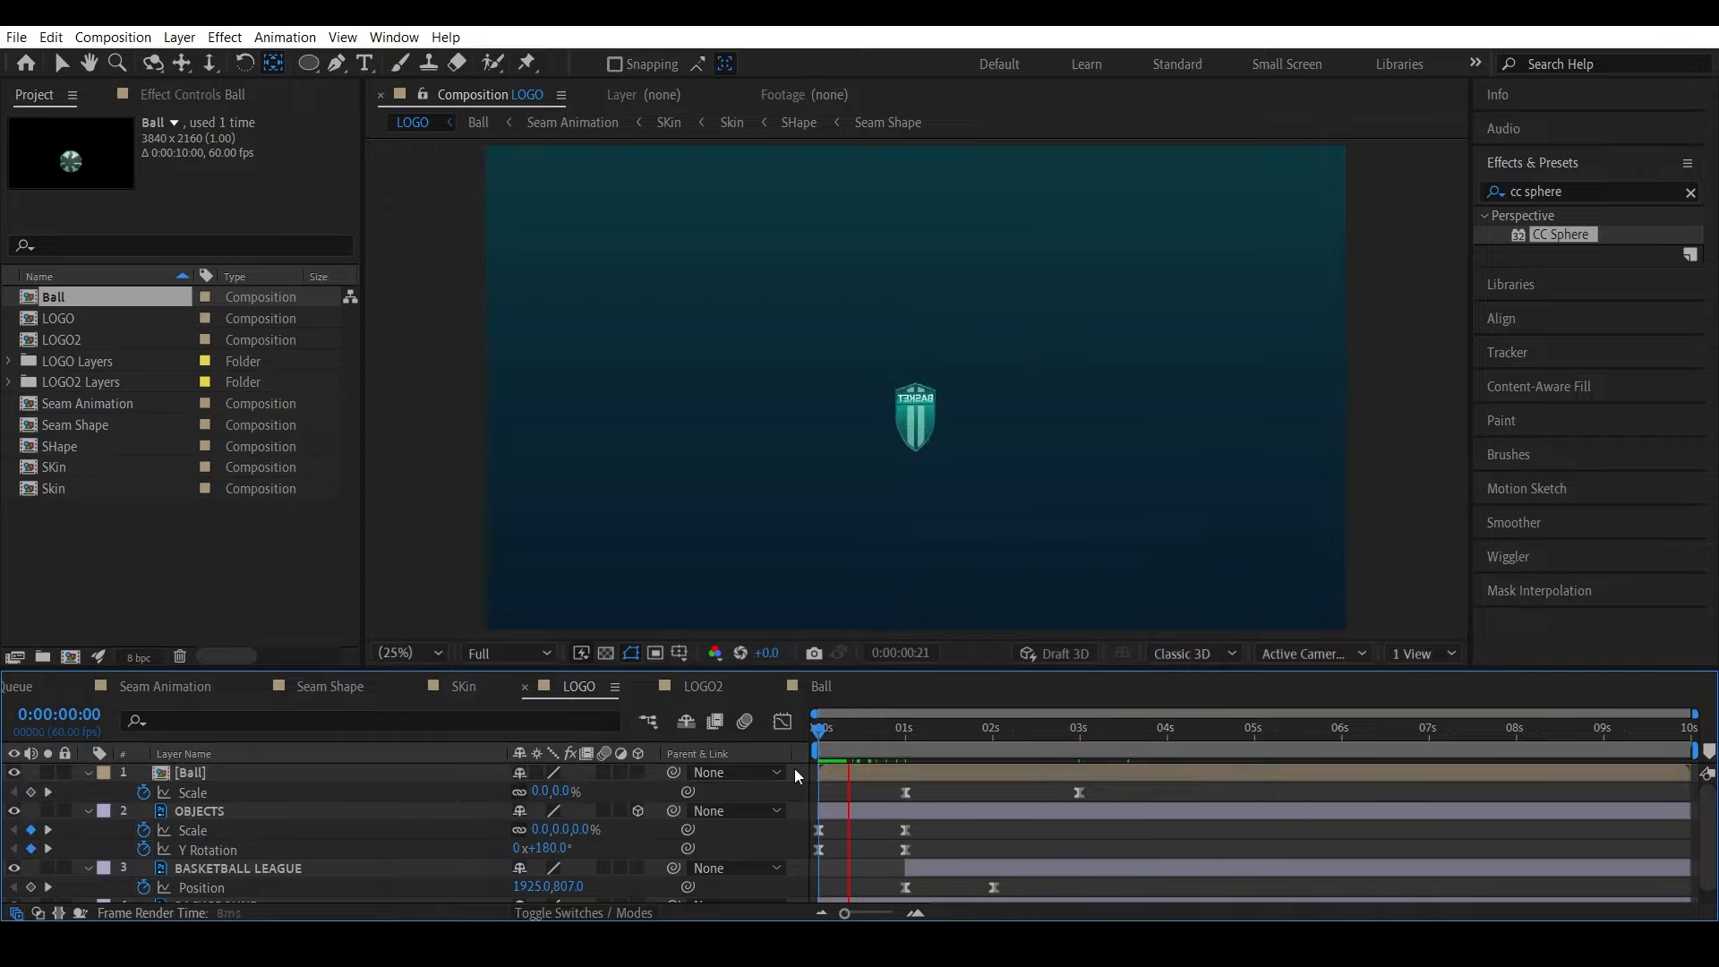